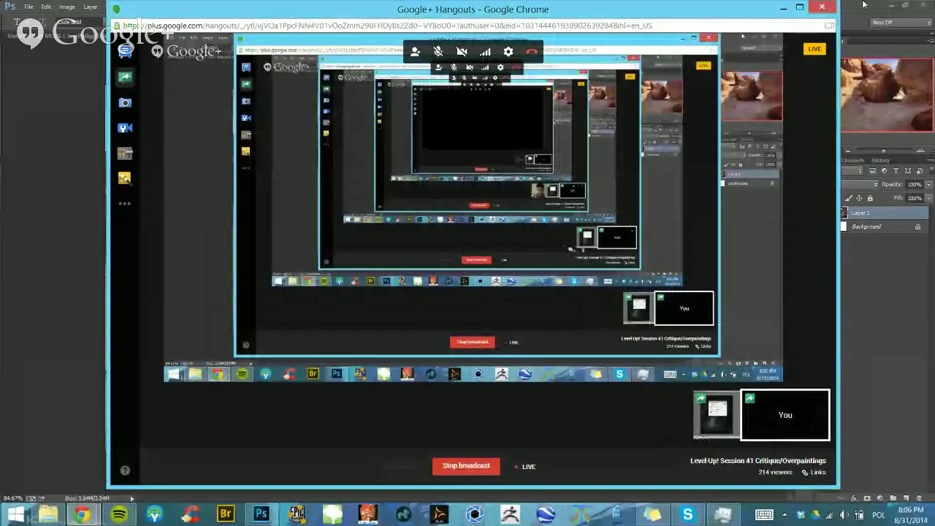
Switch to Photoshop, show the first painting in full-screen mode and activate the Brush tool
{"action": "left_click", "coordinate": [866, 4]}
{"action": "left_click", "coordinate": [73, 35]}
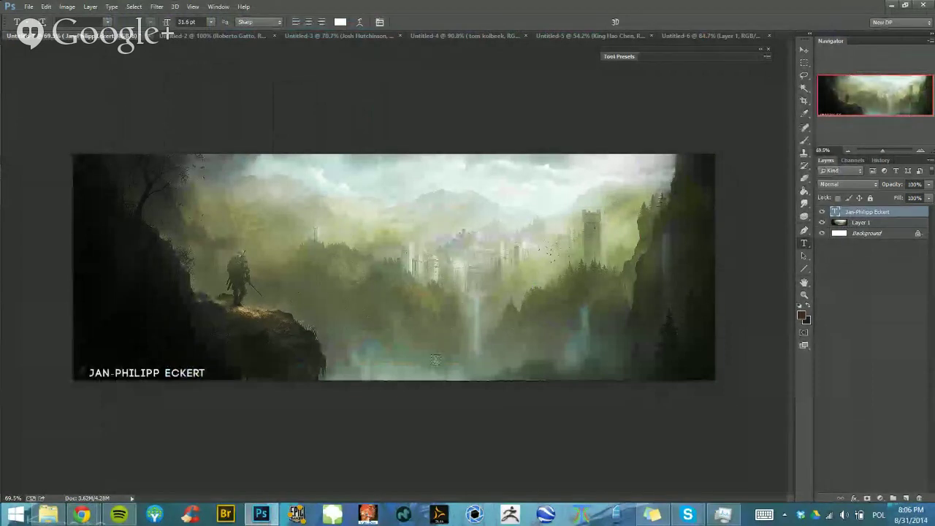
{"action": "key", "text": "f"}
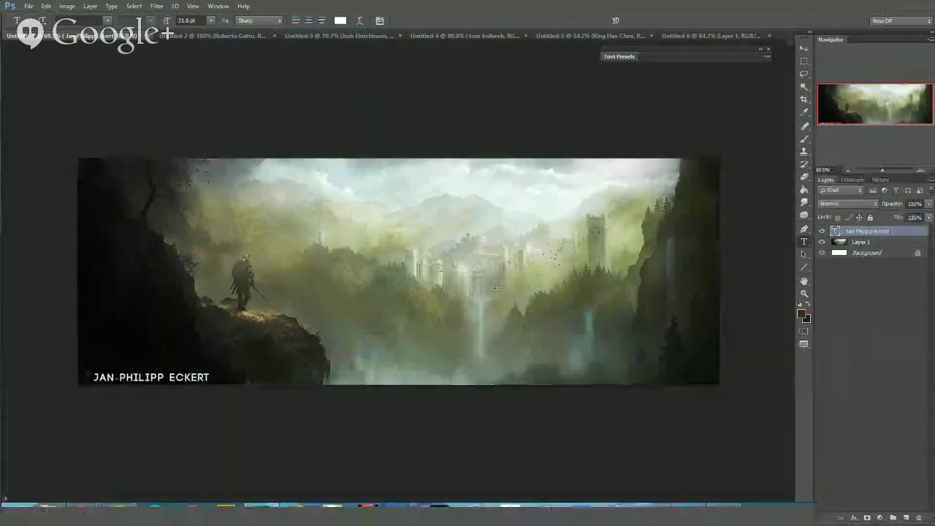
{"action": "key", "text": "f"}
{"action": "key", "text": "b"}
{"action": "mouse_move", "coordinate": [418, 324]}
{"action": "left_mouse_down"}
{"action": "mouse_move", "coordinate": [345, 301]}
{"action": "mouse_move", "coordinate": [293, 324]}
{"action": "left_mouse_up"}
{"action": "scroll", "coordinate": [284, 317], "scroll_direction": "up", "scroll_amount": 2}
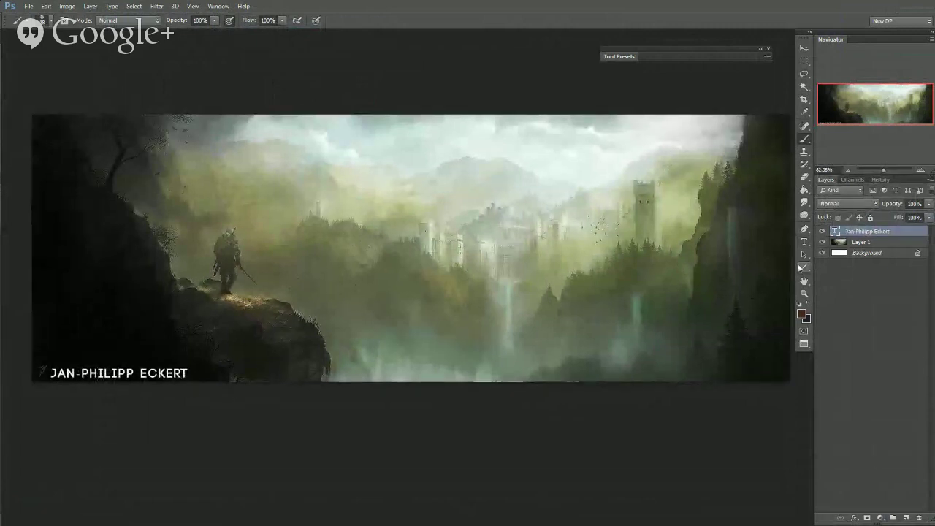
Hide the text layer with the artist's name and make Layer 1 the active layer
{"action": "left_click", "coordinate": [823, 231]}
{"action": "left_click", "coordinate": [863, 242]}
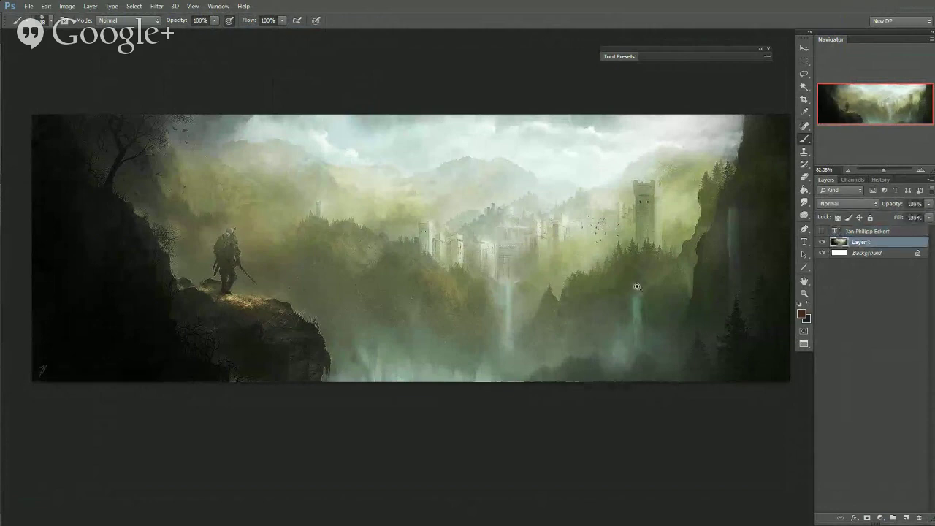
{"action": "left_click_drag", "start_coordinate": [641, 285], "coordinate": [621, 277]}
{"action": "mouse_move", "coordinate": [575, 306]}
{"action": "left_mouse_down"}
{"action": "mouse_move", "coordinate": [593, 317]}
{"action": "mouse_move", "coordinate": [551, 330]}
{"action": "left_mouse_up"}
{"action": "mouse_move", "coordinate": [610, 316]}
{"action": "left_mouse_down"}
{"action": "mouse_move", "coordinate": [548, 307]}
{"action": "mouse_move", "coordinate": [626, 326]}
{"action": "mouse_move", "coordinate": [549, 322]}
{"action": "left_mouse_up"}
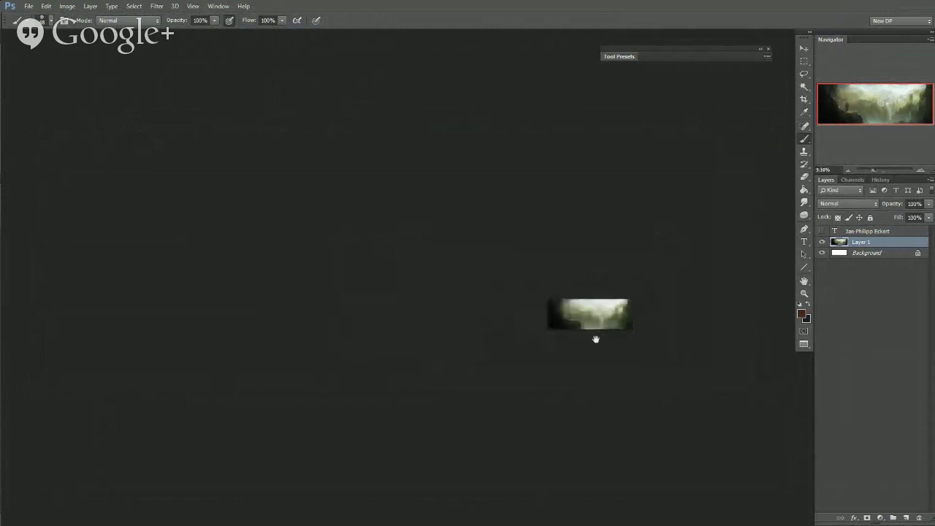
{"action": "left_click_drag", "start_coordinate": [582, 393], "coordinate": [452, 378]}
{"action": "left_click_drag", "start_coordinate": [466, 302], "coordinate": [505, 352]}
{"action": "mouse_move", "coordinate": [470, 329]}
{"action": "left_mouse_down"}
{"action": "mouse_move", "coordinate": [508, 334]}
{"action": "mouse_move", "coordinate": [476, 340]}
{"action": "left_mouse_up"}
{"action": "left_click_drag", "start_coordinate": [393, 319], "coordinate": [382, 313]}
Add a new empty layer above Layer 1 and set the brush opacity to 97%
{"action": "key", "text": "9"}
{"action": "key", "text": "9"}
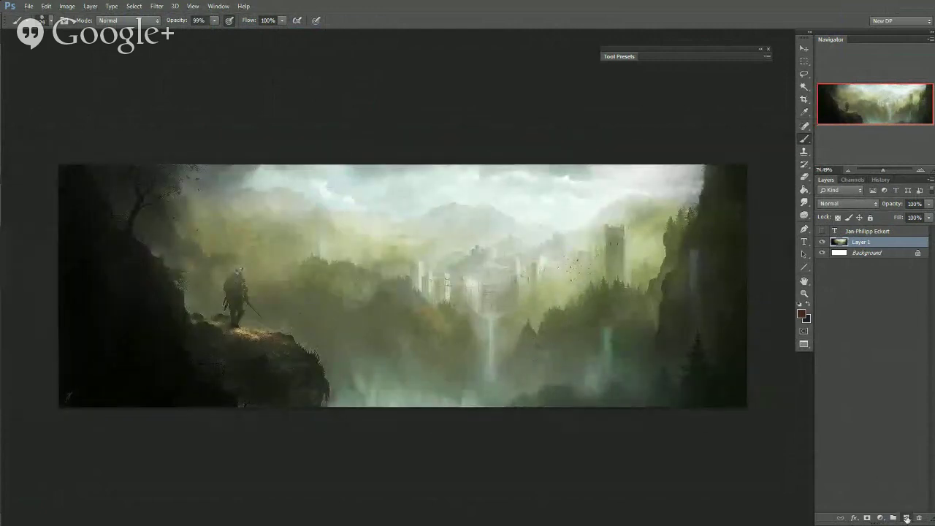
{"action": "left_click", "coordinate": [906, 517]}
{"action": "right_click", "coordinate": [730, 228]}
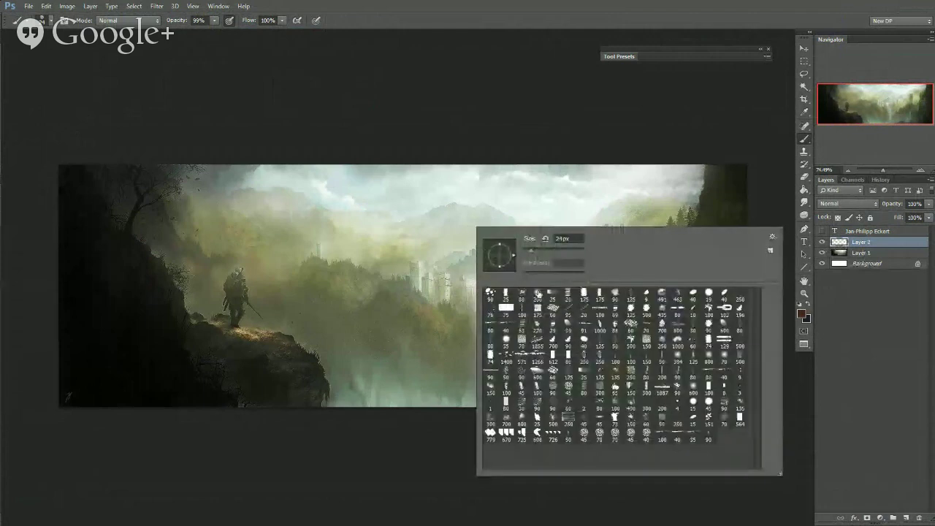
{"action": "left_click", "coordinate": [560, 152]}
{"action": "left_click_drag", "start_coordinate": [402, 285], "coordinate": [389, 283]}
{"action": "scroll", "coordinate": [277, 344], "scroll_direction": "up", "scroll_amount": 1}
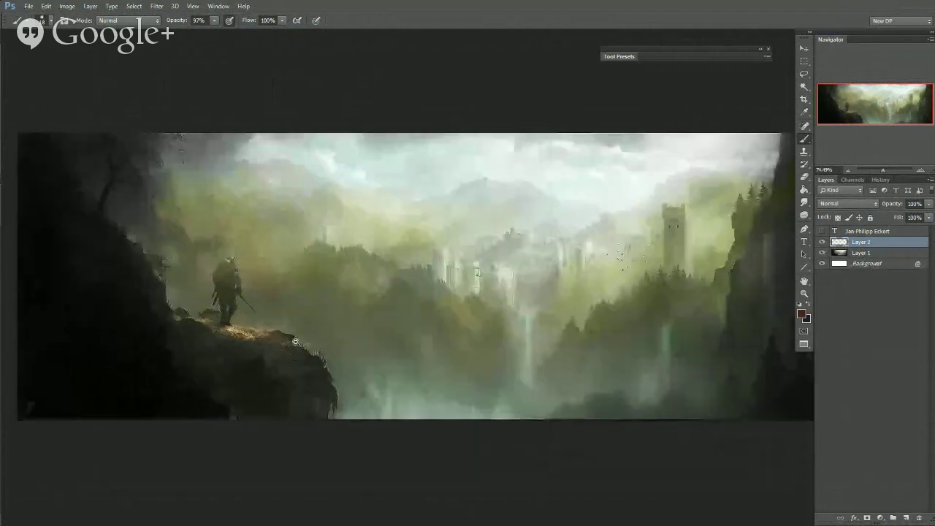
Examine the warrior figure on the cliff up close and compare it with the overall composition
{"action": "scroll", "coordinate": [248, 285], "scroll_direction": "up", "scroll_amount": 3}
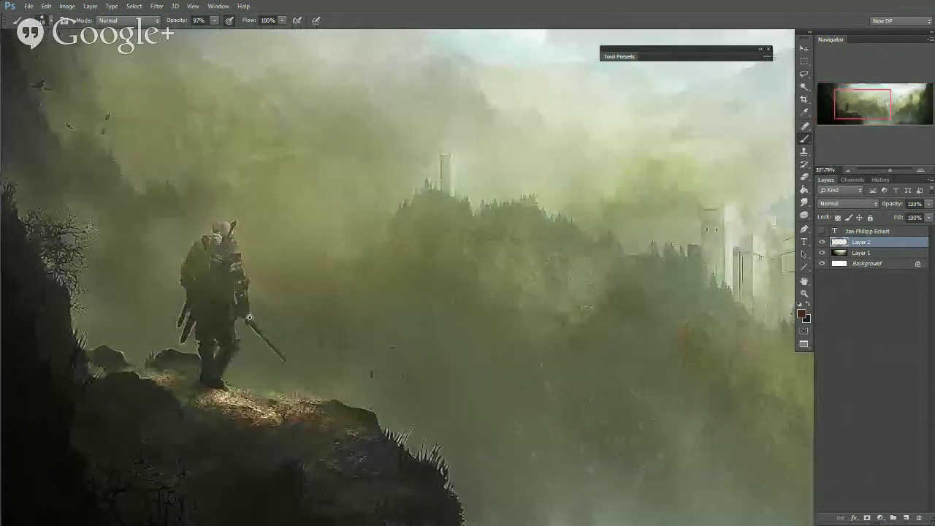
{"action": "scroll", "coordinate": [249, 317], "scroll_direction": "down", "scroll_amount": 3}
{"action": "scroll", "coordinate": [256, 330], "scroll_direction": "up", "scroll_amount": 2}
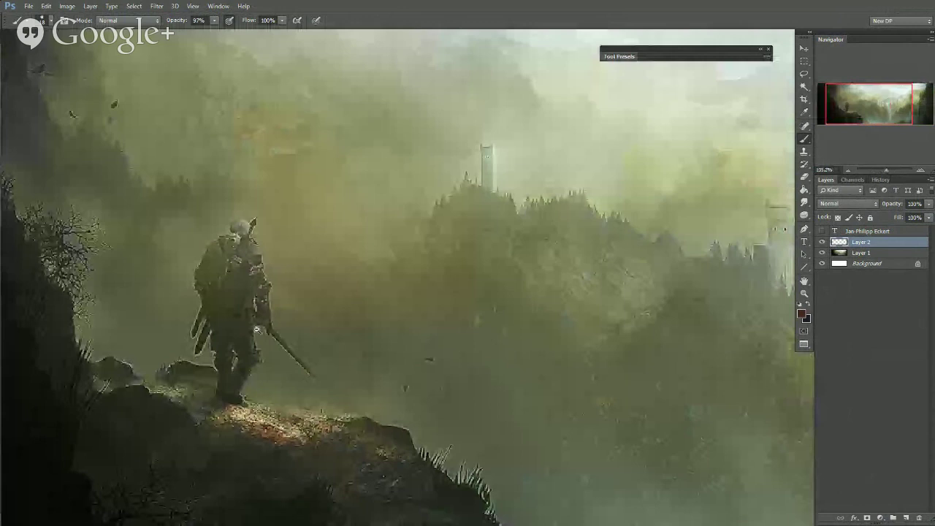
{"action": "left_click_drag", "start_coordinate": [256, 329], "coordinate": [242, 318]}
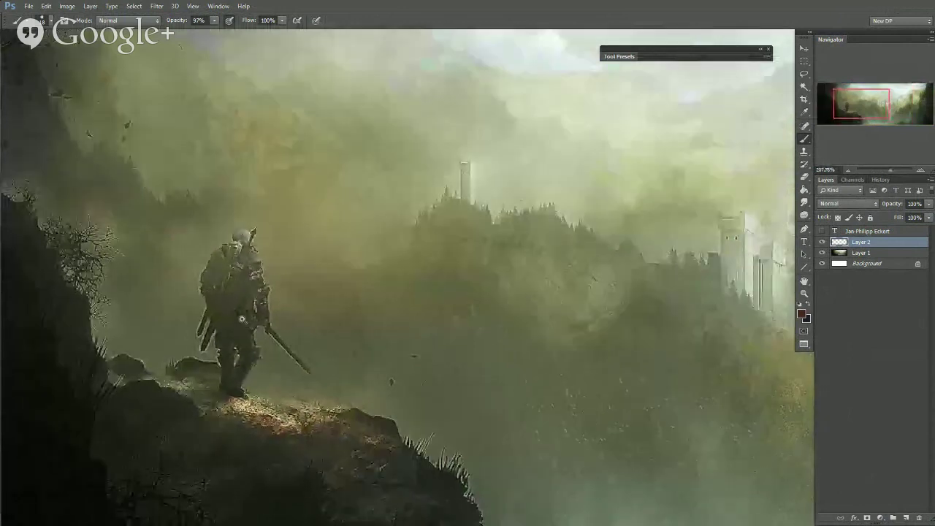
{"action": "scroll", "coordinate": [226, 328], "scroll_direction": "down", "scroll_amount": 1}
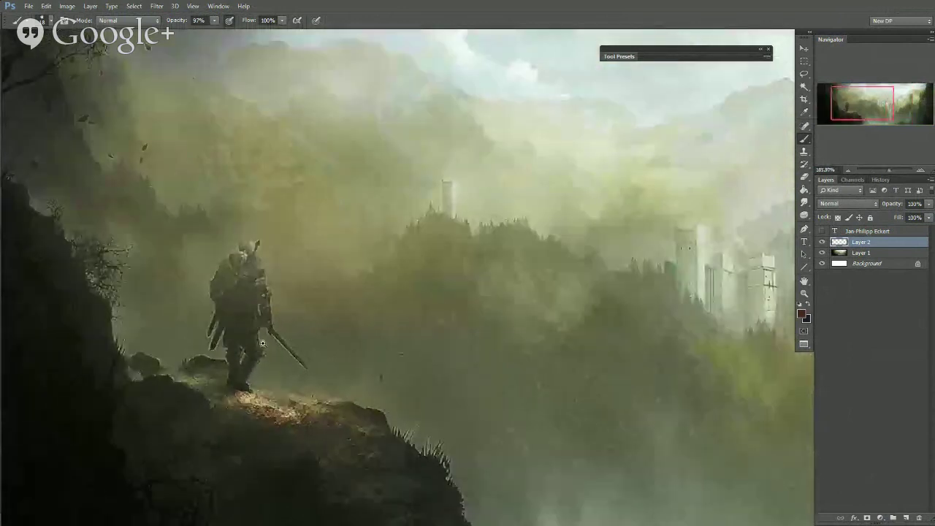
{"action": "left_click_drag", "start_coordinate": [306, 326], "coordinate": [234, 326]}
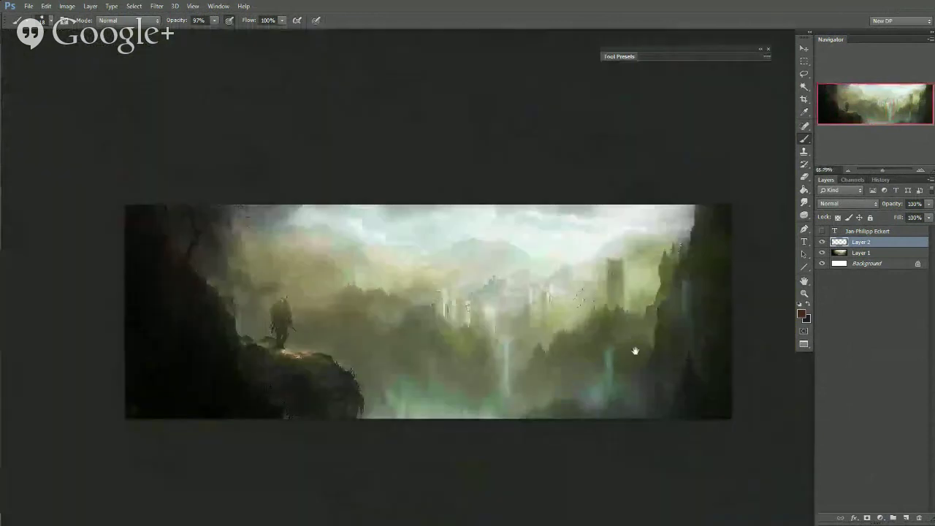
{"action": "scroll", "coordinate": [635, 352], "scroll_direction": "up", "scroll_amount": 2}
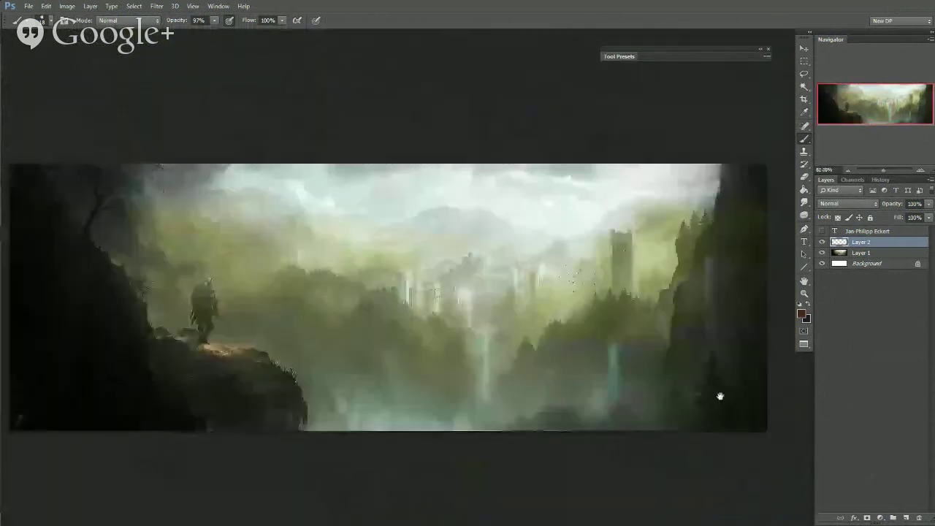
{"action": "left_click_drag", "start_coordinate": [399, 309], "coordinate": [370, 302]}
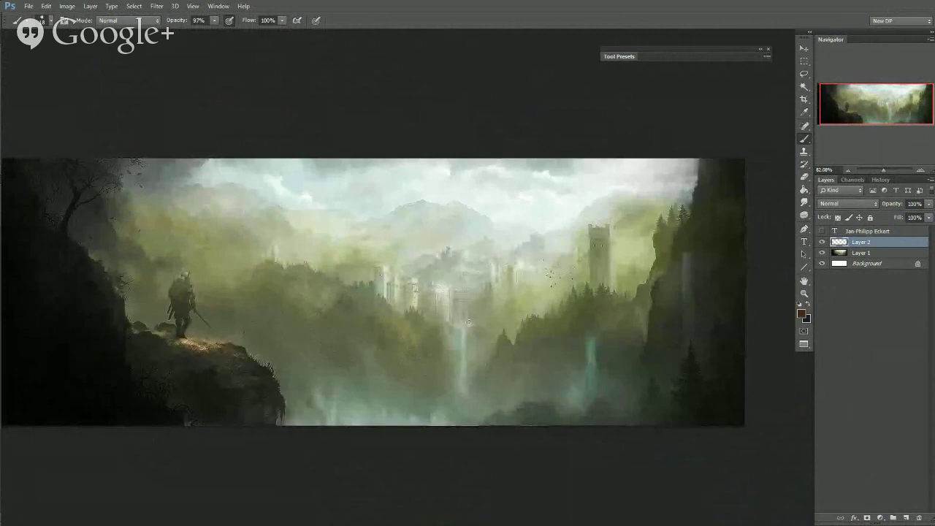
Set the foreground colour to bright red for marking up the painting
{"action": "left_click_drag", "start_coordinate": [521, 287], "coordinate": [572, 191]}
{"action": "left_click_drag", "start_coordinate": [475, 307], "coordinate": [539, 300]}
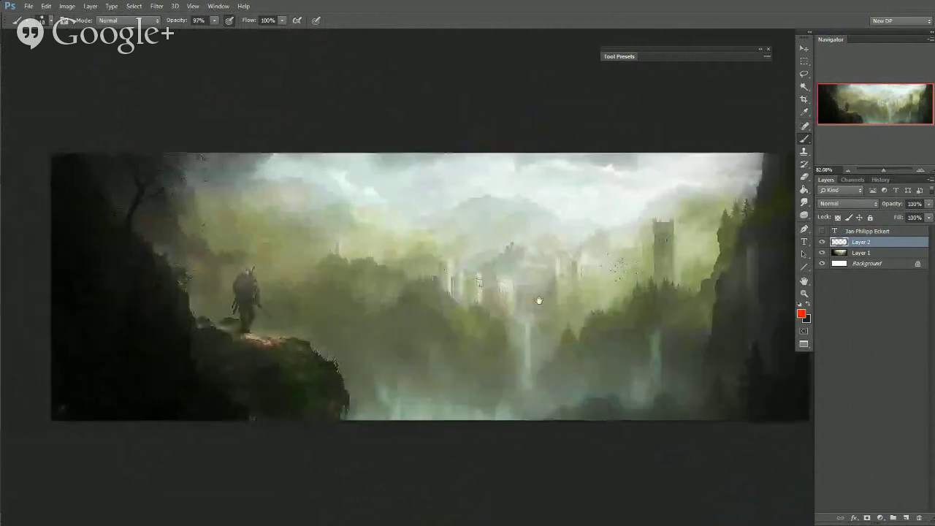
{"action": "left_click_drag", "start_coordinate": [378, 293], "coordinate": [253, 205]}
{"action": "left_click_drag", "start_coordinate": [542, 164], "coordinate": [517, 158]}
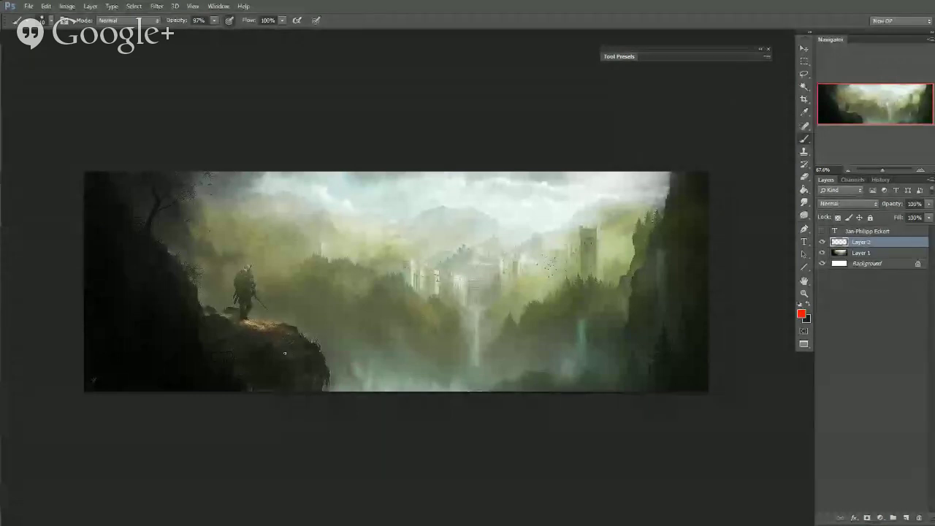
Outline the large tower, one castle tower and the small distant tower with red brush boxes
{"action": "scroll", "coordinate": [431, 378], "scroll_direction": "up", "scroll_amount": 2}
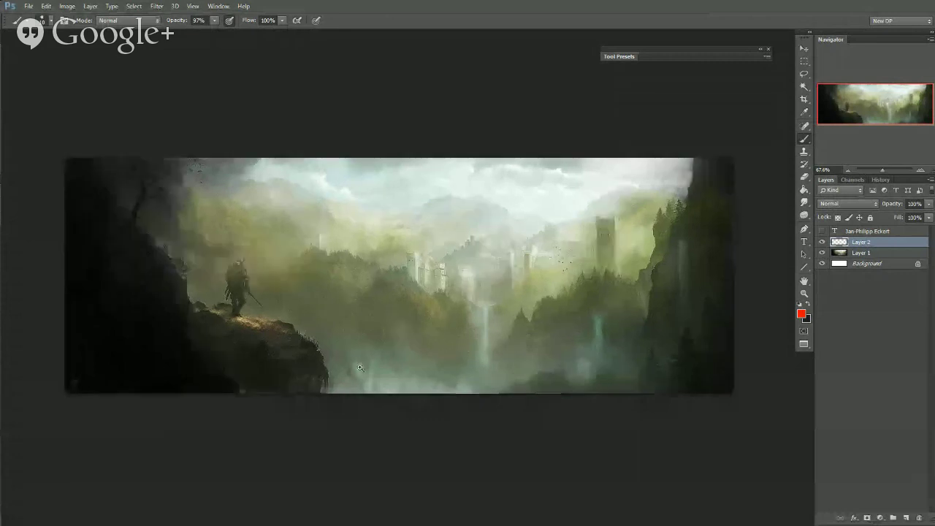
{"action": "left_click_drag", "start_coordinate": [422, 373], "coordinate": [503, 322]}
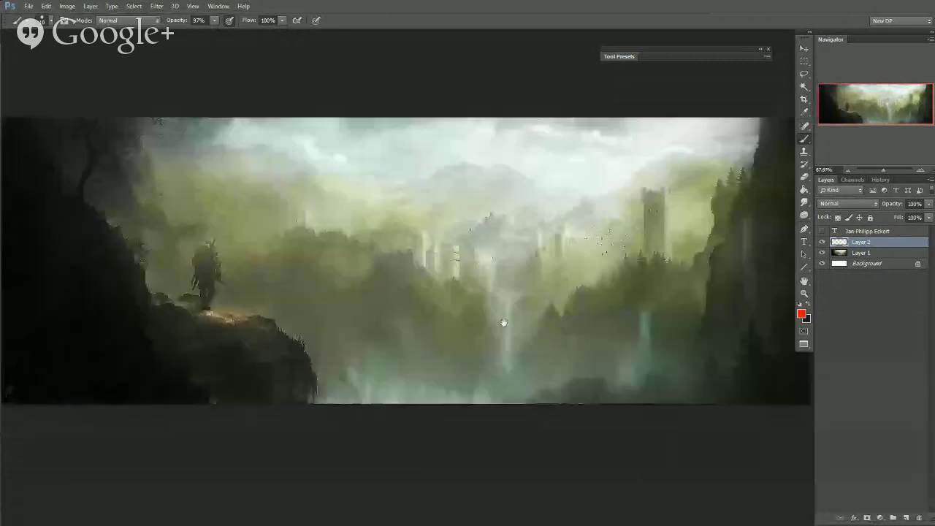
{"action": "scroll", "coordinate": [661, 227], "scroll_direction": "up", "scroll_amount": 4}
{"action": "left_click_drag", "start_coordinate": [668, 239], "coordinate": [609, 255]}
{"action": "left_click_drag", "start_coordinate": [584, 176], "coordinate": [625, 235]}
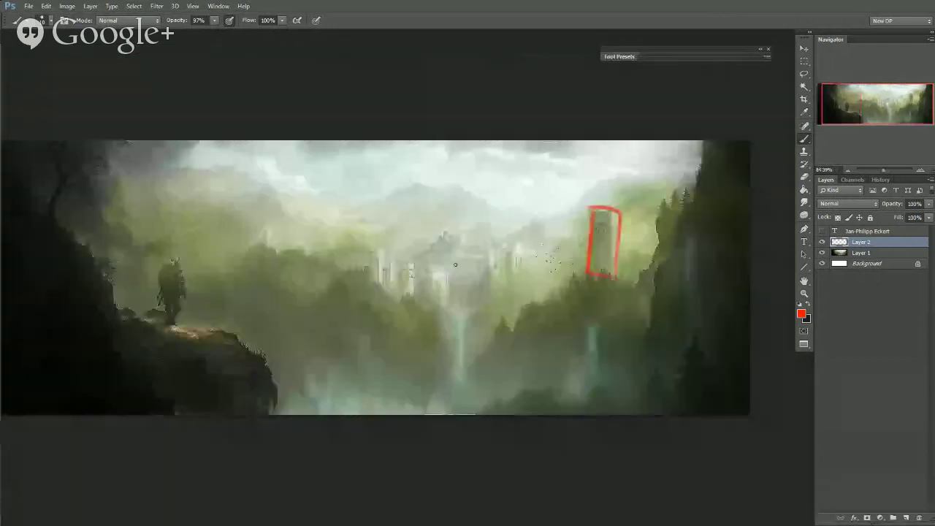
{"action": "mouse_move", "coordinate": [382, 249]}
{"action": "left_mouse_down"}
{"action": "mouse_move", "coordinate": [371, 253]}
{"action": "mouse_move", "coordinate": [383, 249]}
{"action": "left_mouse_up"}
{"action": "mouse_move", "coordinate": [260, 232]}
{"action": "left_mouse_down"}
{"action": "mouse_move", "coordinate": [272, 251]}
{"action": "mouse_move", "coordinate": [264, 227]}
{"action": "left_mouse_up"}
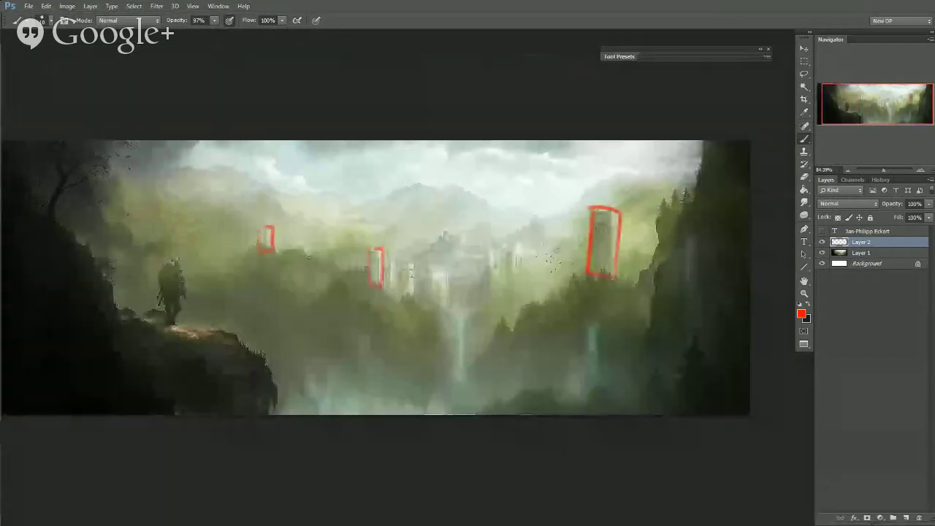
Mark the top edges and corners of the large tower and the nearer castle towers with red perspective strokes
{"action": "left_click_drag", "start_coordinate": [644, 266], "coordinate": [659, 281]}
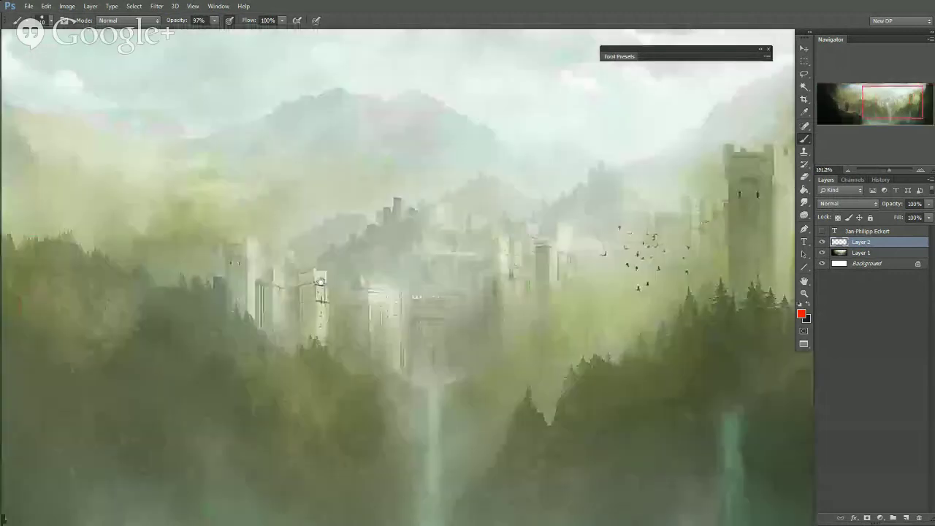
{"action": "left_click_drag", "start_coordinate": [261, 263], "coordinate": [393, 280]}
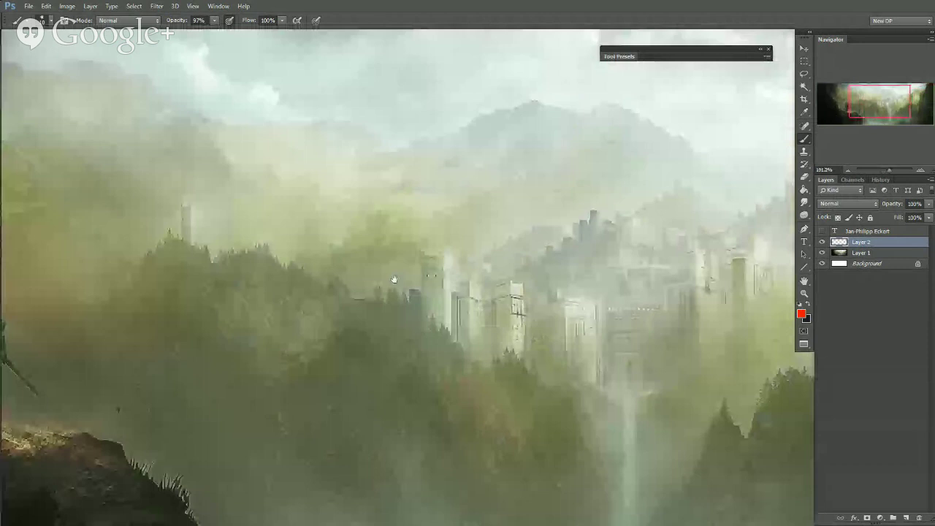
{"action": "left_click_drag", "start_coordinate": [190, 209], "coordinate": [201, 210]}
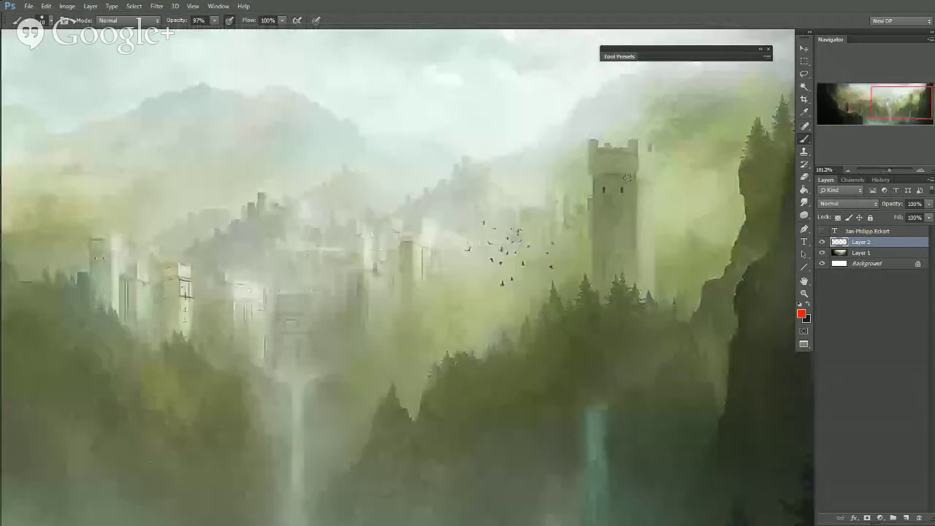
{"action": "mouse_move", "coordinate": [639, 145]}
{"action": "left_mouse_down"}
{"action": "mouse_move", "coordinate": [659, 155]}
{"action": "mouse_move", "coordinate": [636, 177]}
{"action": "left_mouse_up"}
{"action": "left_click_drag", "start_coordinate": [598, 145], "coordinate": [632, 145]}
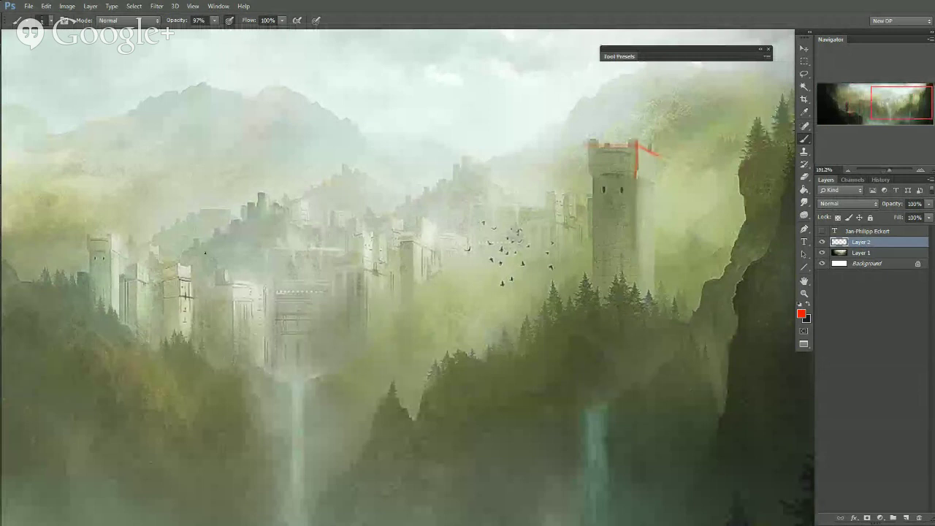
{"action": "mouse_move", "coordinate": [111, 236]}
{"action": "left_mouse_down"}
{"action": "mouse_move", "coordinate": [111, 255]}
{"action": "mouse_move", "coordinate": [122, 242]}
{"action": "left_mouse_up"}
{"action": "mouse_move", "coordinate": [133, 246]}
{"action": "left_mouse_down"}
{"action": "mouse_move", "coordinate": [175, 252]}
{"action": "mouse_move", "coordinate": [142, 283]}
{"action": "left_mouse_up"}
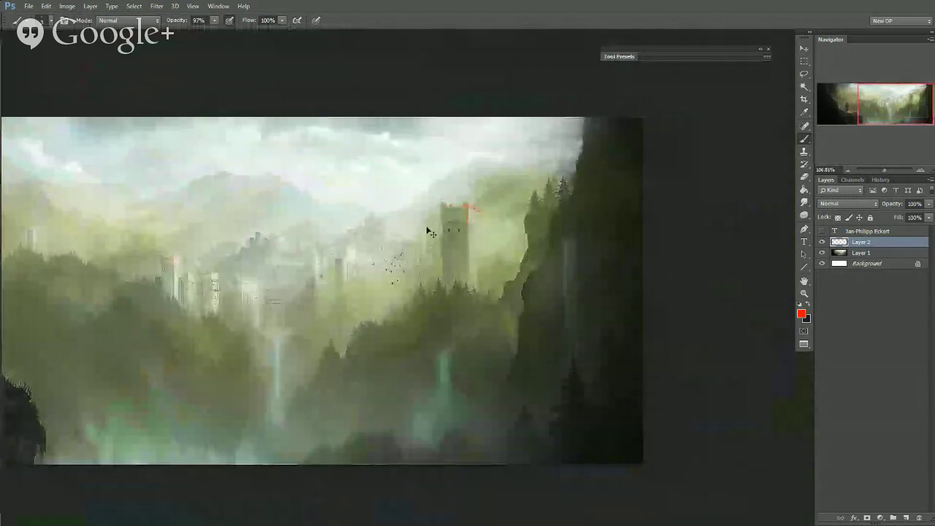
Draw a straight red horizontal line across the painting through the large tower, and undo the line strokes
{"action": "left_click_drag", "start_coordinate": [463, 229], "coordinate": [555, 232]}
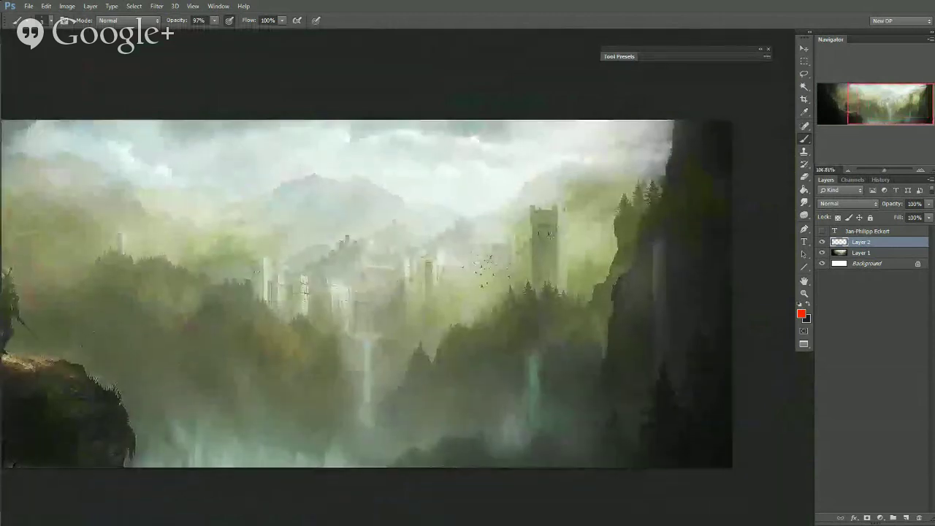
{"action": "left_click_drag", "start_coordinate": [733, 239], "coordinate": [55, 239]}
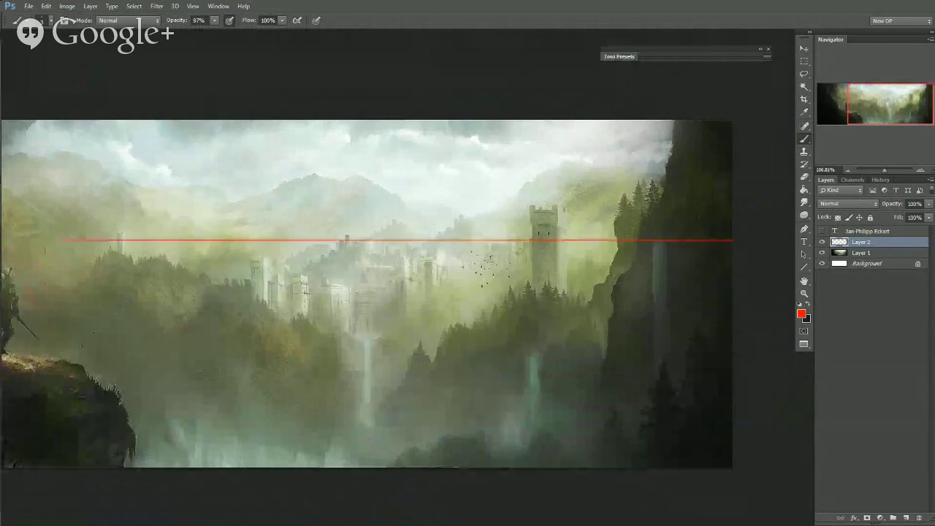
{"action": "left_click_drag", "start_coordinate": [281, 271], "coordinate": [139, 270]}
{"action": "key", "text": "ctrl+alt+z"}
{"action": "key", "text": "ctrl+alt+z"}
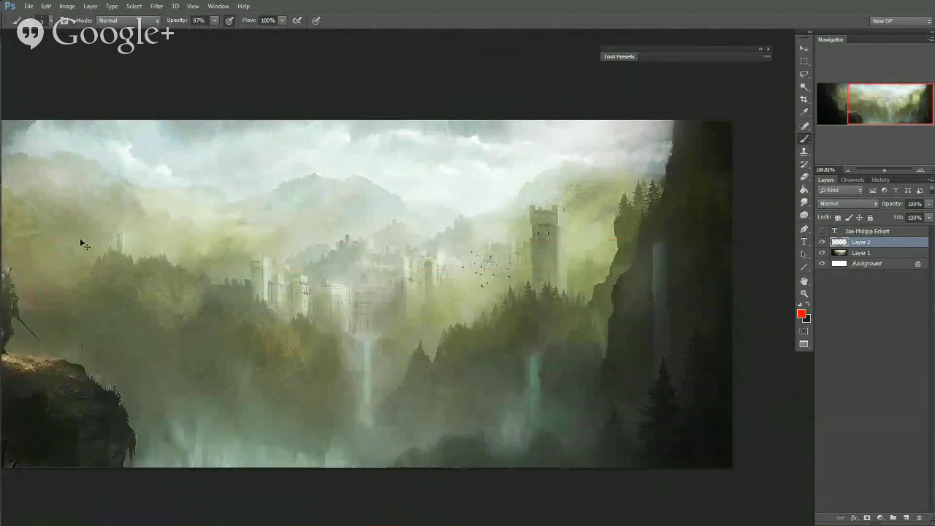
Try thin red vertical guide strokes along the large tower and a castle tower with a 3 px brush
{"action": "mouse_move", "coordinate": [435, 291]}
{"action": "left_mouse_down"}
{"action": "mouse_move", "coordinate": [578, 270]}
{"action": "mouse_move", "coordinate": [558, 277]}
{"action": "mouse_move", "coordinate": [523, 266]}
{"action": "left_mouse_up"}
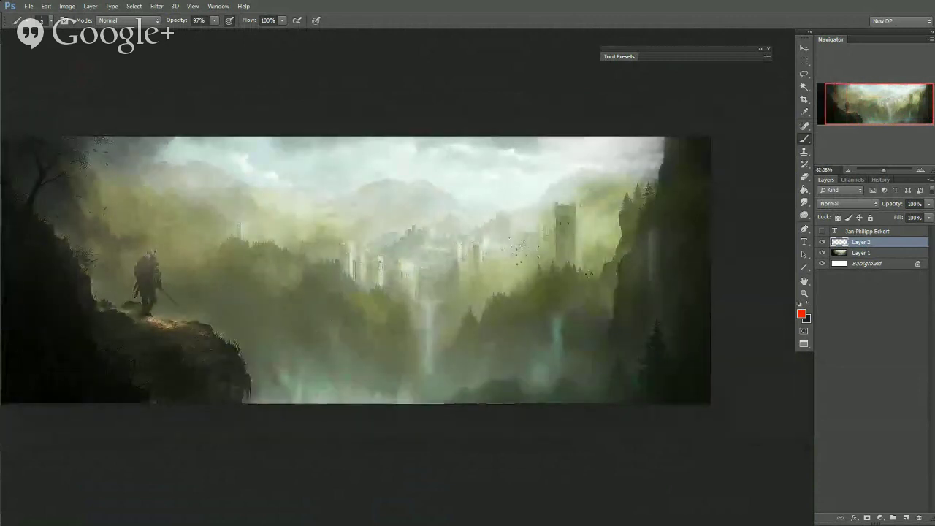
{"action": "left_click_drag", "start_coordinate": [572, 261], "coordinate": [616, 258]}
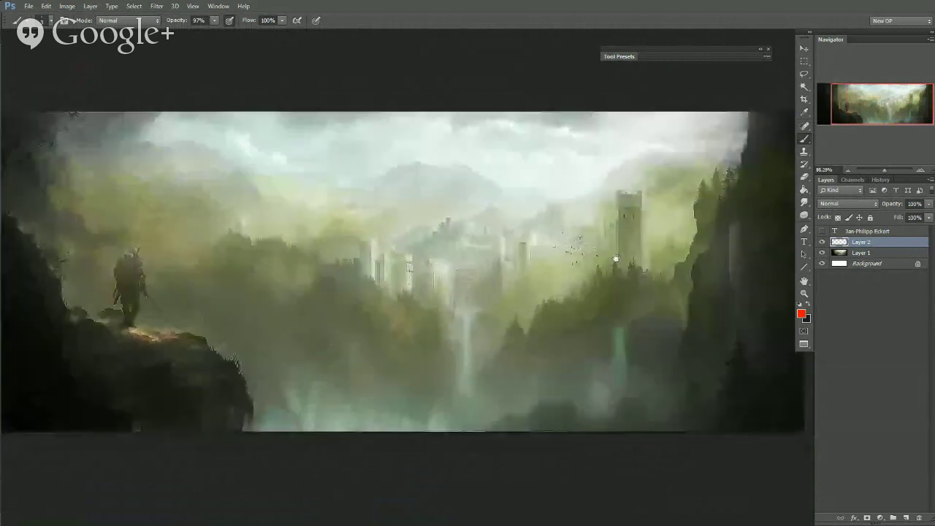
{"action": "right_click", "coordinate": [617, 196], "text": "alt"}
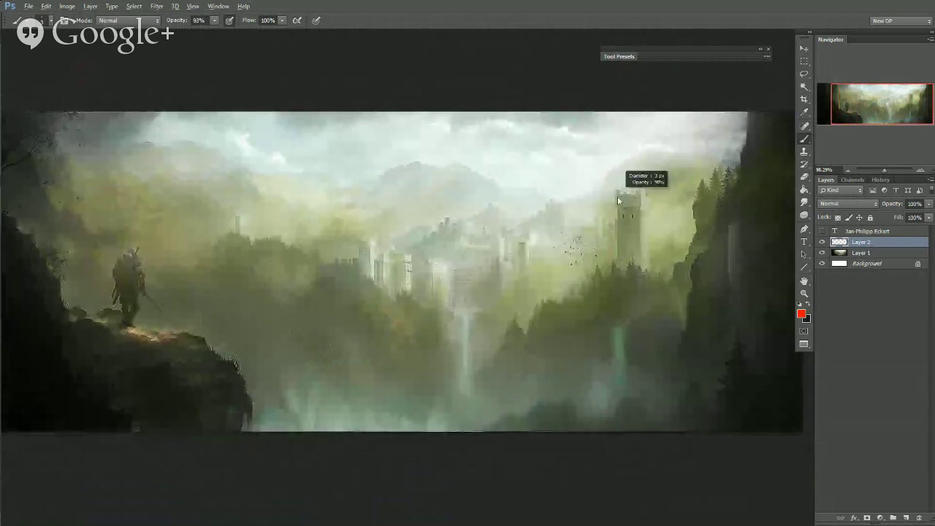
{"action": "left_click_drag", "start_coordinate": [617, 192], "coordinate": [612, 263]}
{"action": "mouse_move", "coordinate": [619, 193]}
{"action": "left_mouse_down"}
{"action": "mouse_move", "coordinate": [649, 192]}
{"action": "mouse_move", "coordinate": [622, 263]}
{"action": "left_mouse_up"}
{"action": "left_click_drag", "start_coordinate": [379, 223], "coordinate": [395, 283]}
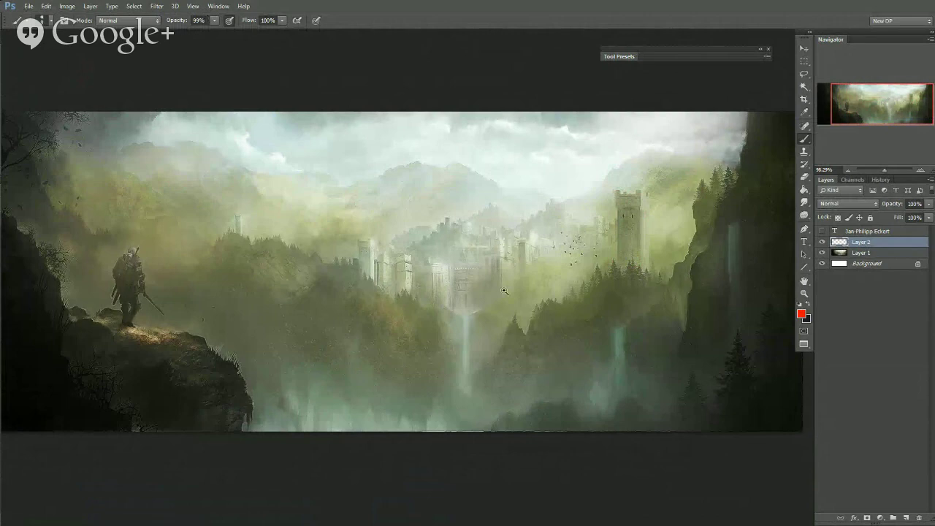
{"action": "scroll", "coordinate": [502, 291], "scroll_direction": "down", "scroll_amount": 4}
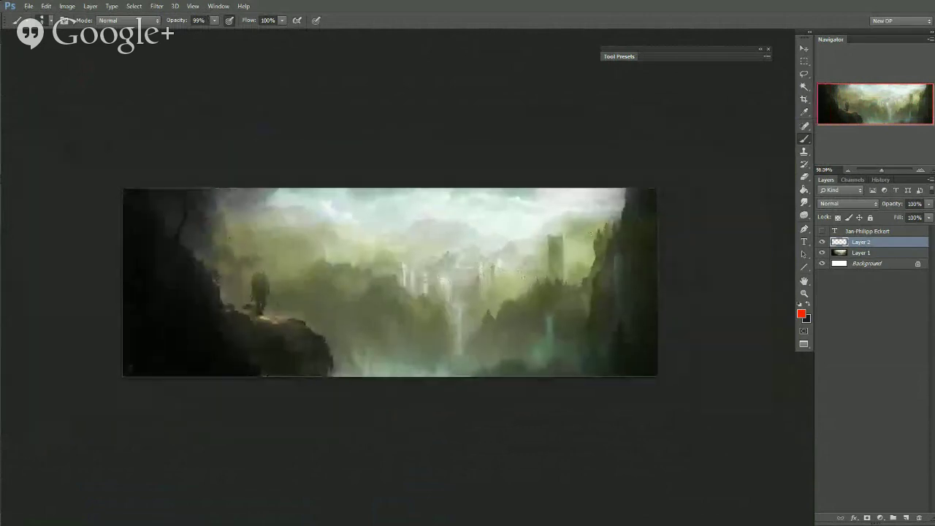
{"action": "scroll", "coordinate": [476, 240], "scroll_direction": "up", "scroll_amount": 1}
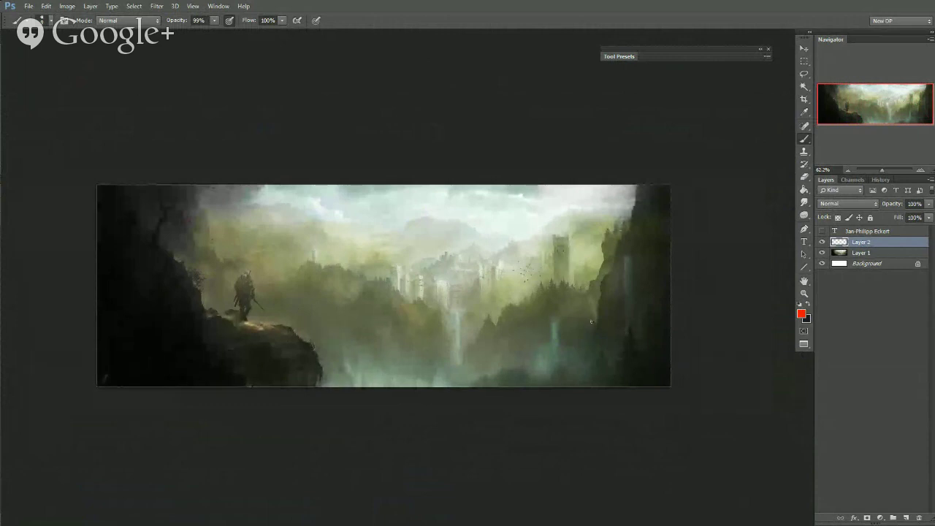
Return the painting to the standard screen mode with the taskbar showing and enlarge it in the window
{"action": "key", "text": "f"}
{"action": "key", "text": "f"}
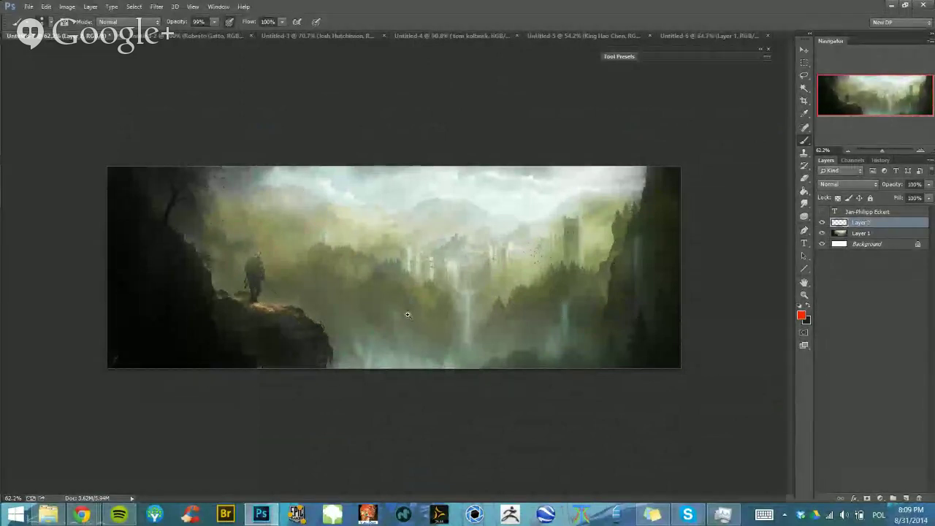
{"action": "scroll", "coordinate": [418, 317], "scroll_direction": "up", "scroll_amount": 1}
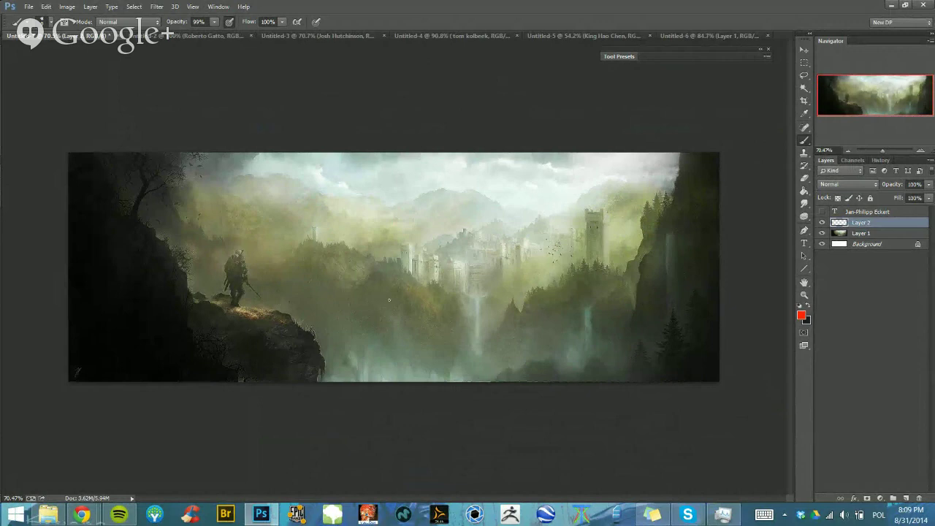
{"action": "scroll", "coordinate": [345, 307], "scroll_direction": "up", "scroll_amount": 2}
{"action": "scroll", "coordinate": [366, 305], "scroll_direction": "down", "scroll_amount": 1}
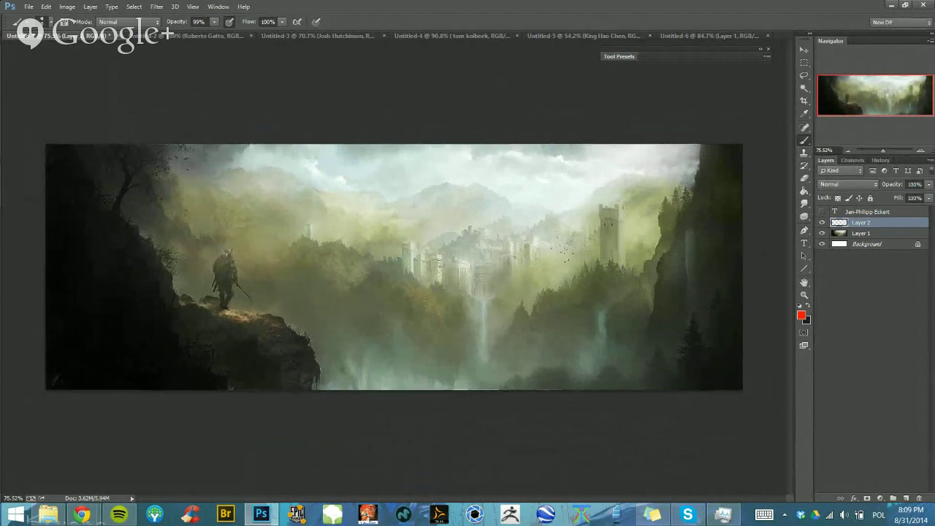
Trace the dark foreground cliff and the warrior's rocky ledge with red brush strokes
{"action": "left_click_drag", "start_coordinate": [78, 164], "coordinate": [170, 388]}
{"action": "key", "text": "ctrl+z"}
{"action": "left_click_drag", "start_coordinate": [49, 146], "coordinate": [212, 386]}
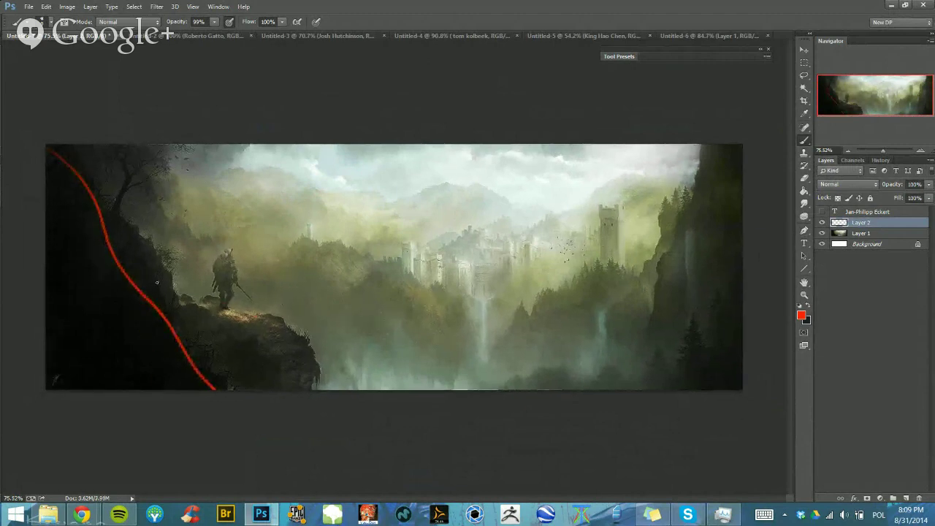
{"action": "mouse_move", "coordinate": [175, 292]}
{"action": "left_mouse_down"}
{"action": "mouse_move", "coordinate": [285, 329]}
{"action": "mouse_move", "coordinate": [277, 386]}
{"action": "left_mouse_up"}
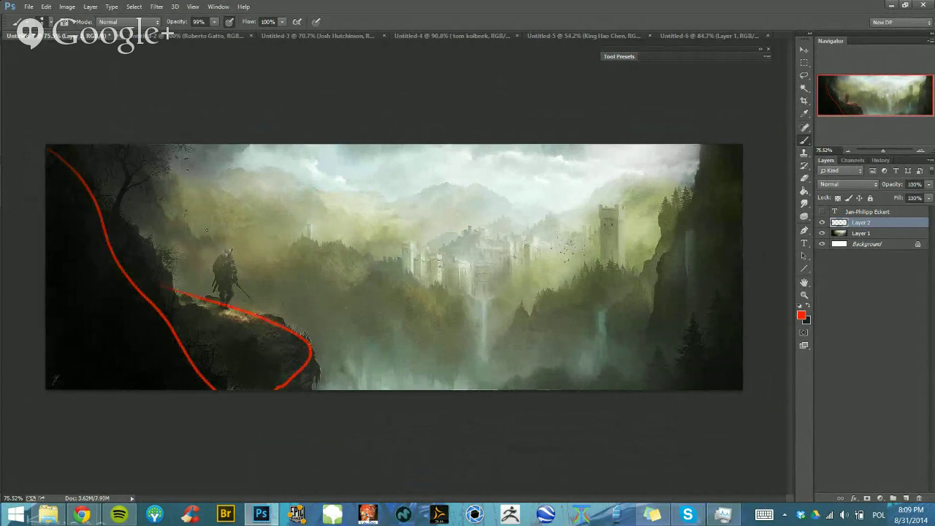
Try red strokes across the midground and the distant mountains, and undo all the depth-plane strokes
{"action": "mouse_move", "coordinate": [217, 218]}
{"action": "left_mouse_down"}
{"action": "mouse_move", "coordinate": [518, 252]}
{"action": "mouse_move", "coordinate": [705, 249]}
{"action": "left_mouse_up"}
{"action": "mouse_move", "coordinate": [235, 173]}
{"action": "left_mouse_down"}
{"action": "mouse_move", "coordinate": [579, 210]}
{"action": "mouse_move", "coordinate": [658, 205]}
{"action": "left_mouse_up"}
{"action": "key", "text": "ctrl+alt+z"}
{"action": "key", "text": "ctrl+alt+z"}
{"action": "key", "text": "ctrl+alt+z"}
{"action": "key", "text": "ctrl+alt+z"}
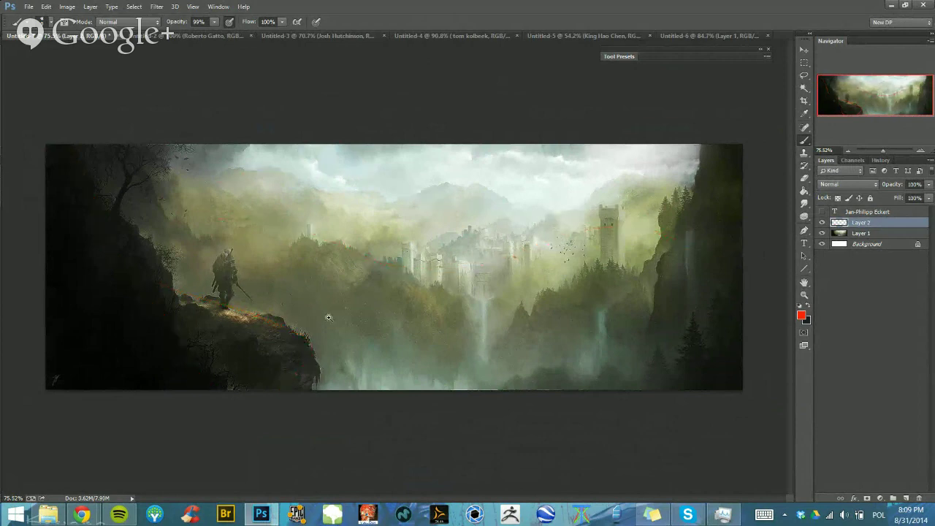
{"action": "left_click_drag", "start_coordinate": [367, 349], "coordinate": [392, 370], "text": "alt"}
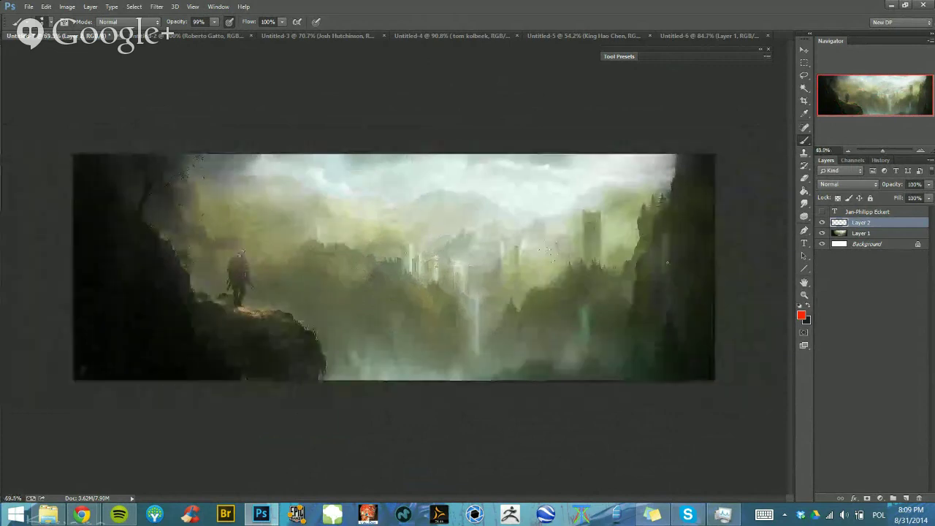
{"action": "mouse_move", "coordinate": [528, 287]}
{"action": "left_mouse_down", "text": "alt"}
{"action": "mouse_move", "coordinate": [540, 286]}
{"action": "mouse_move", "coordinate": [295, 251]}
{"action": "left_mouse_up", "text": "alt"}
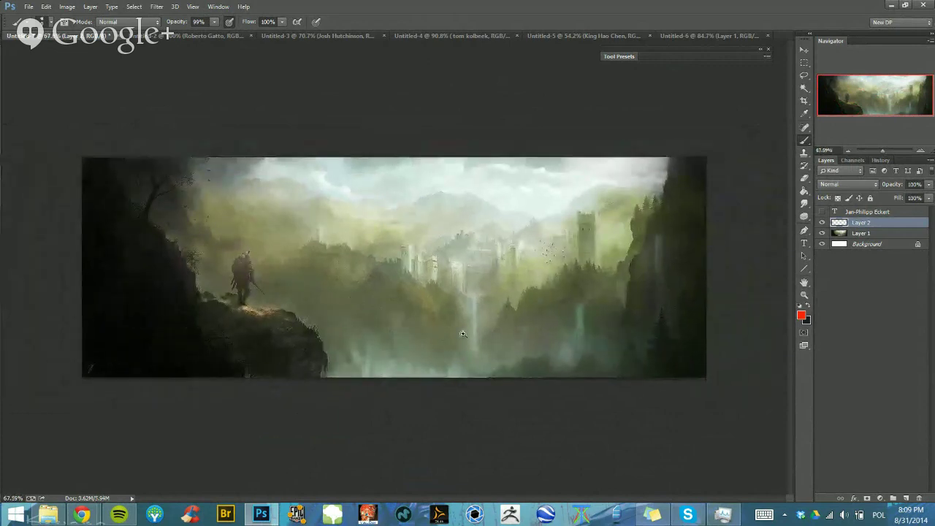
{"action": "left_click_drag", "start_coordinate": [463, 334], "coordinate": [479, 332], "text": "ctrl"}
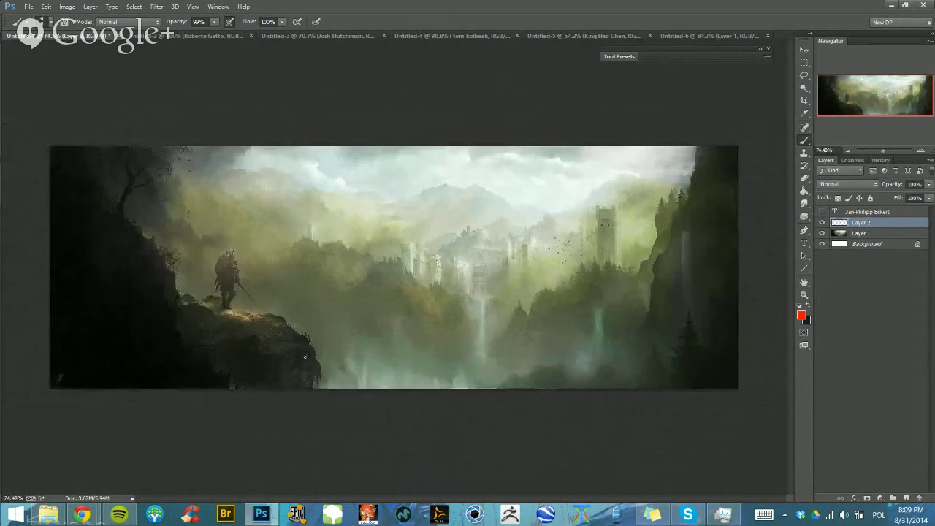
Open Carapace, return to Photoshop and select the whole canvas of the painting
{"action": "left_click", "coordinate": [297, 514]}
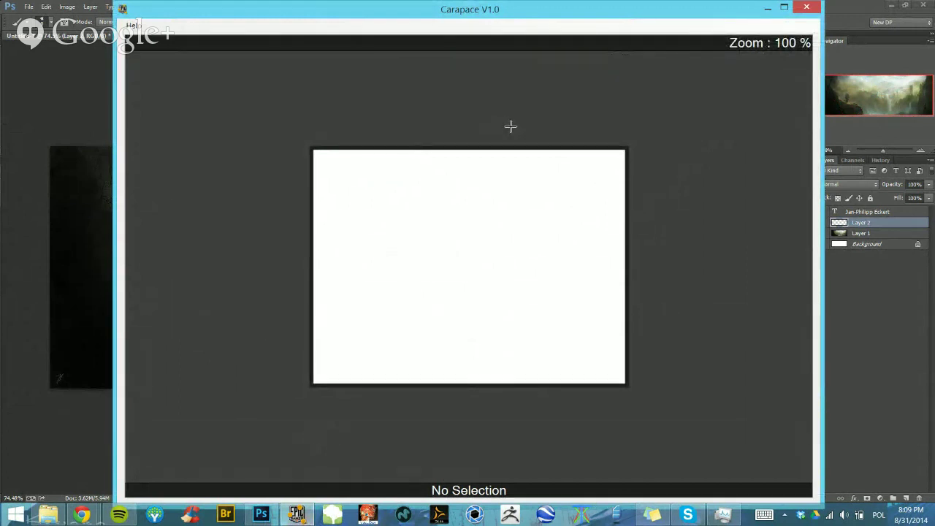
{"action": "left_click", "coordinate": [848, 6]}
{"action": "key", "text": "ctrl+a"}
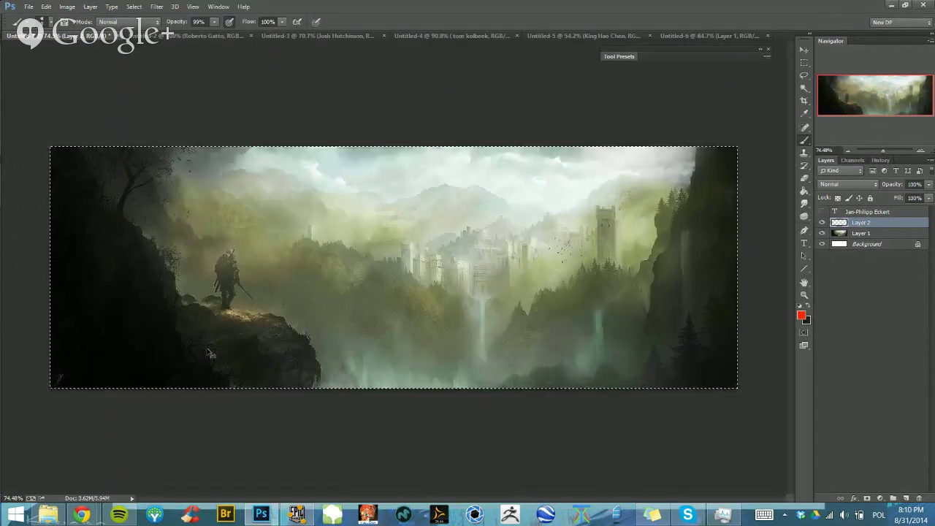
Switch to Carapace and try pasting an image copied from Photoshop's Layer 2
{"action": "left_click", "coordinate": [297, 515]}
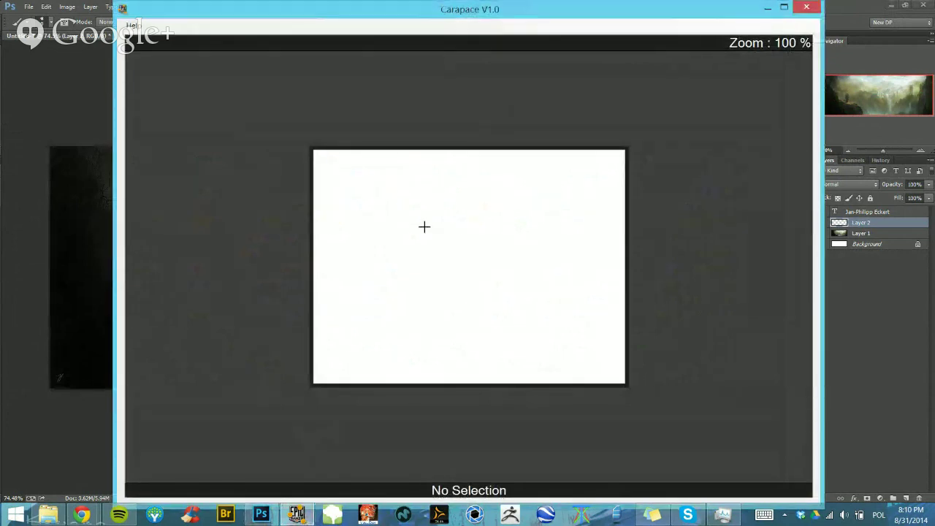
{"action": "key", "text": "ctrl+v"}
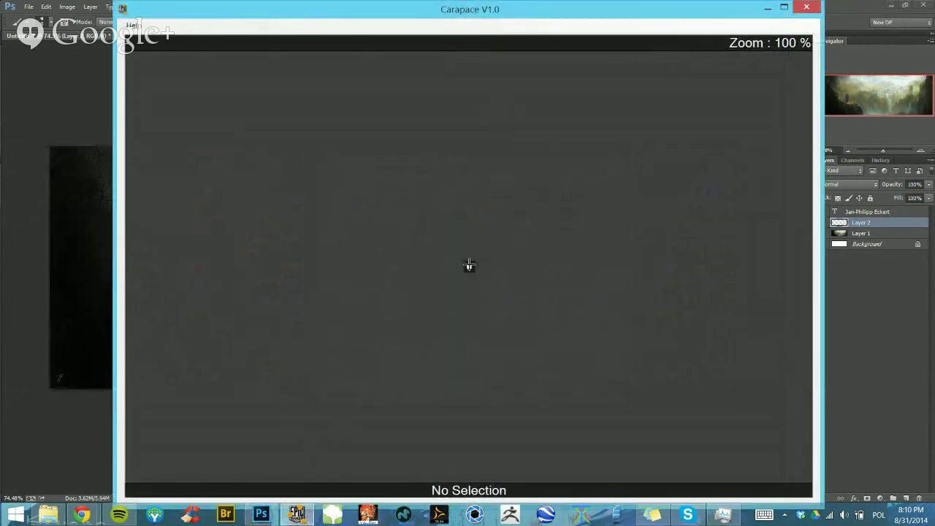
{"action": "scroll", "coordinate": [469, 265], "scroll_direction": "up", "scroll_amount": 5}
{"action": "scroll", "coordinate": [467, 265], "scroll_direction": "down", "scroll_amount": 3}
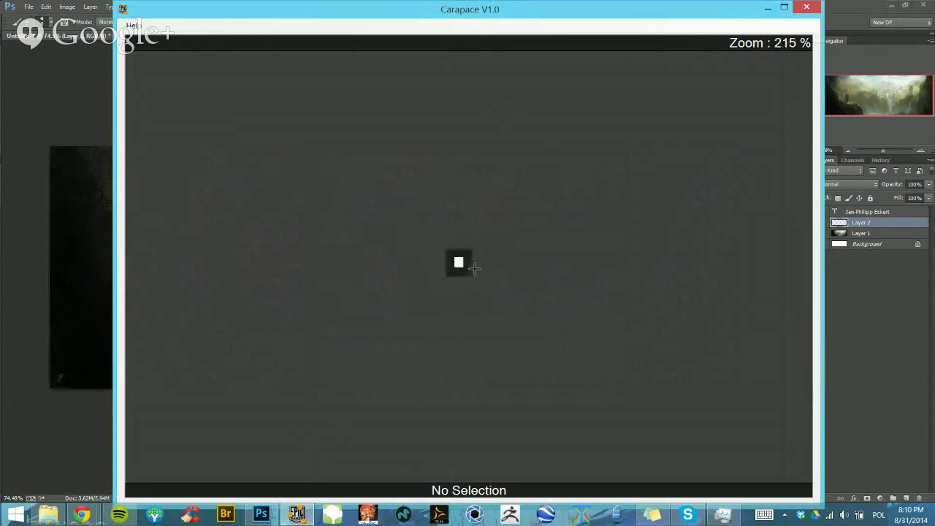
Copy the selected painting from Layer 1 in Photoshop and paste it into Carapace
{"action": "left_click", "coordinate": [914, 271]}
{"action": "left_click", "coordinate": [854, 235]}
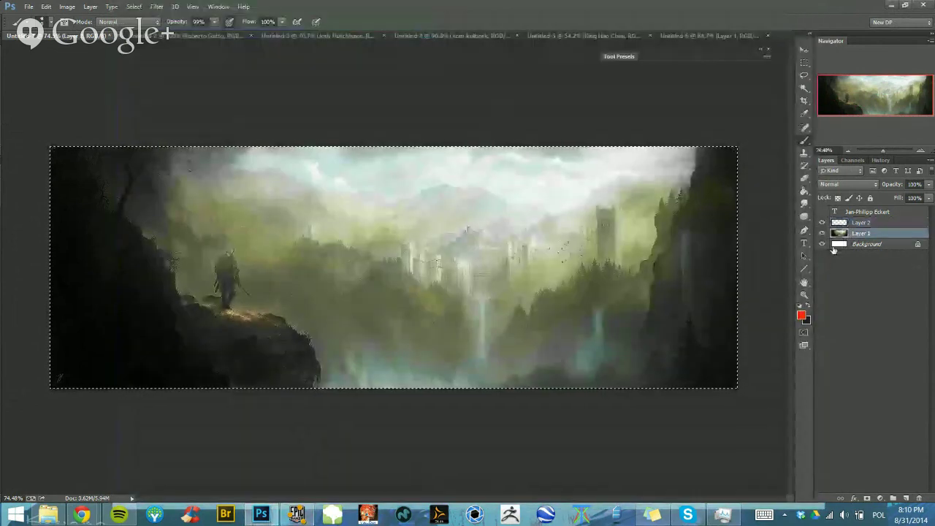
{"action": "key", "text": "alt+Tab"}
{"action": "key", "text": "ctrl+v"}
{"action": "scroll", "coordinate": [426, 202], "scroll_direction": "down", "scroll_amount": 7}
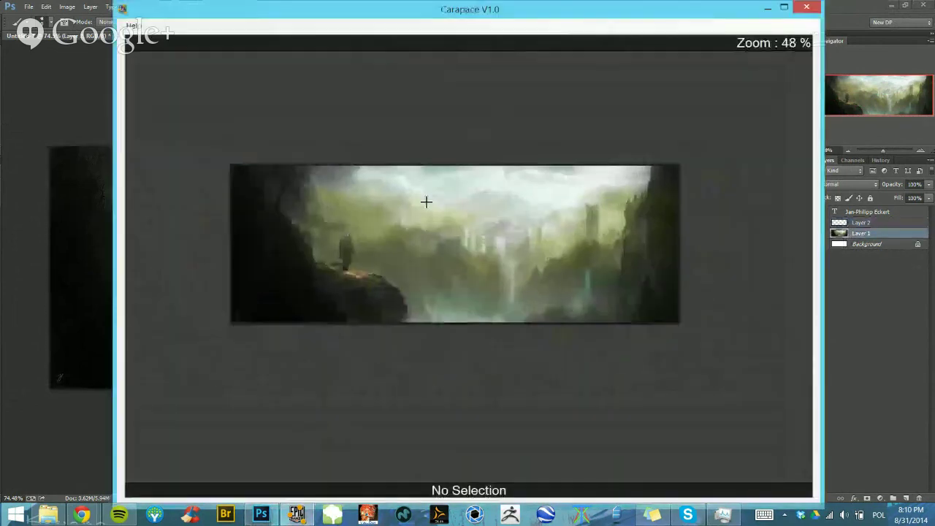
{"action": "scroll", "coordinate": [468, 238], "scroll_direction": "up", "scroll_amount": 1}
{"action": "scroll", "coordinate": [468, 238], "scroll_direction": "up", "scroll_amount": 2}
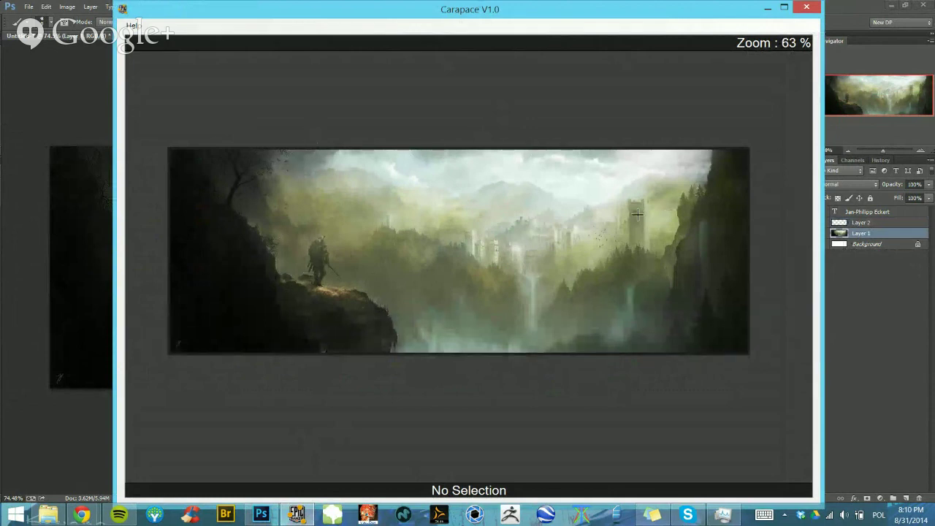
Place the first vanishing point outside the painting's left edge and move it farther out along the horizon
{"action": "scroll", "coordinate": [558, 270], "scroll_direction": "down", "scroll_amount": 3}
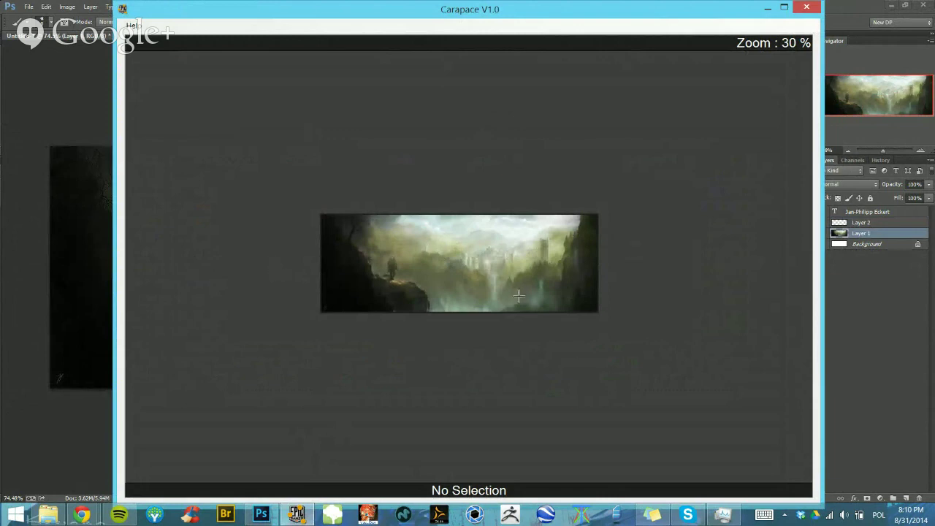
{"action": "left_click", "coordinate": [231, 264]}
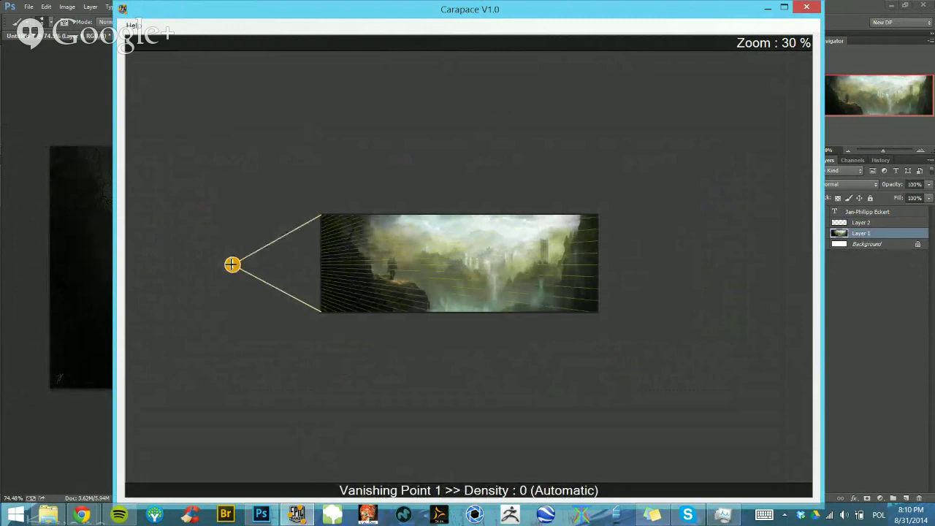
{"action": "left_click_drag", "start_coordinate": [231, 265], "coordinate": [111, 261]}
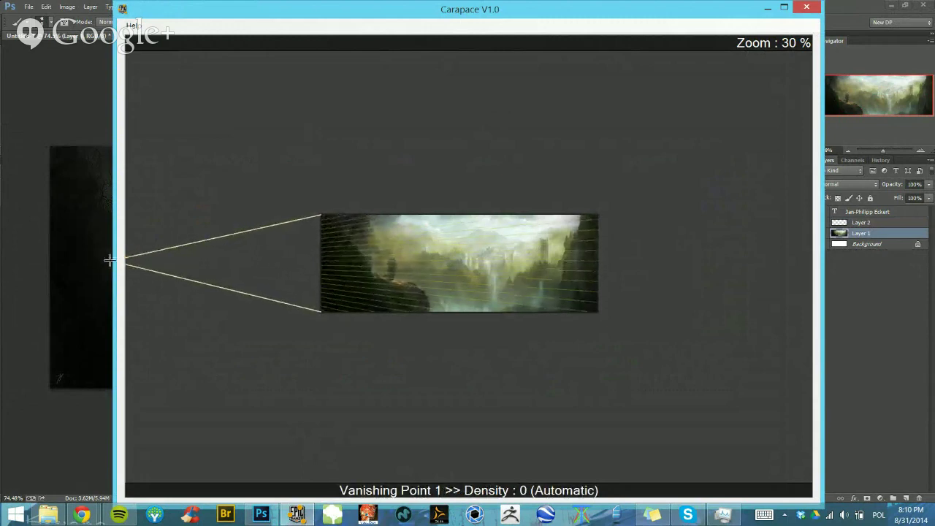
{"action": "scroll", "coordinate": [310, 271], "scroll_direction": "down", "scroll_amount": 2}
{"action": "scroll", "coordinate": [309, 272], "scroll_direction": "down", "scroll_amount": 2}
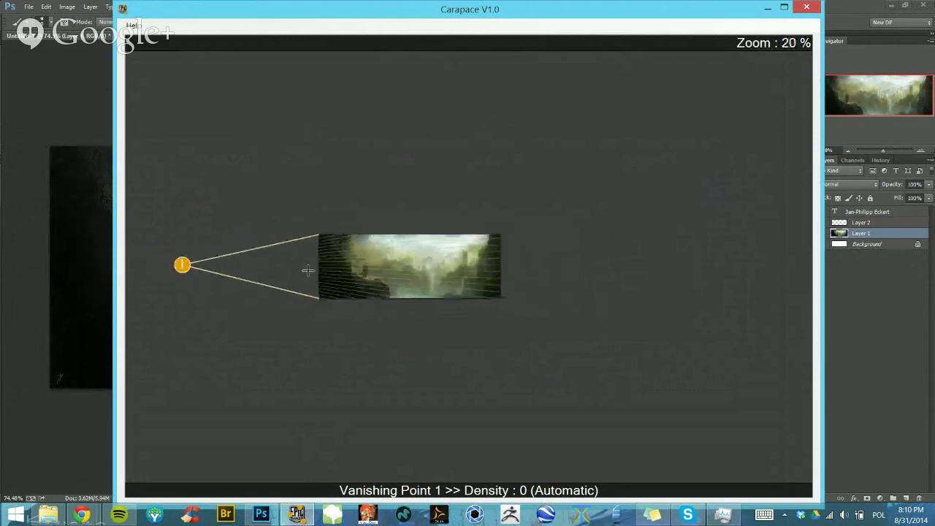
{"action": "scroll", "coordinate": [342, 232], "scroll_direction": "up", "scroll_amount": 3}
{"action": "scroll", "coordinate": [342, 232], "scroll_direction": "down", "scroll_amount": 4}
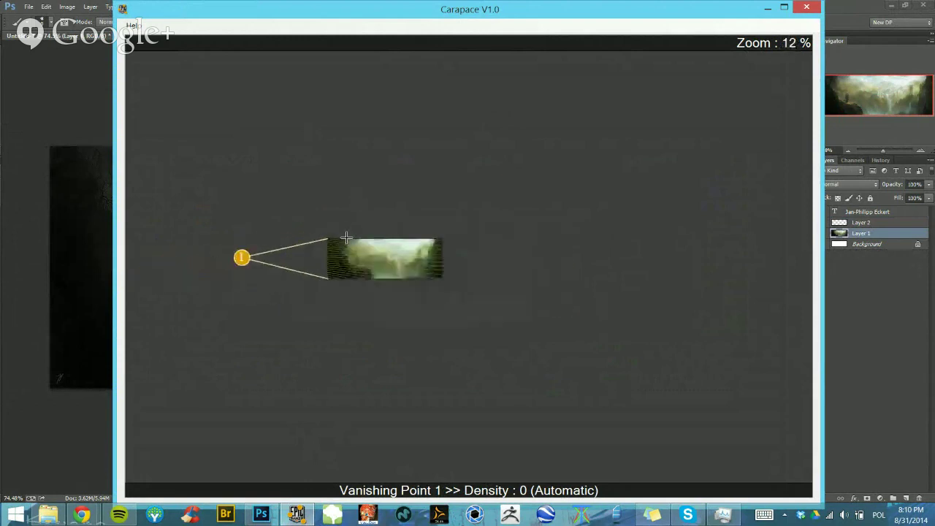
{"action": "scroll", "coordinate": [336, 238], "scroll_direction": "up", "scroll_amount": 3}
{"action": "left_click_drag", "start_coordinate": [433, 187], "coordinate": [437, 184]}
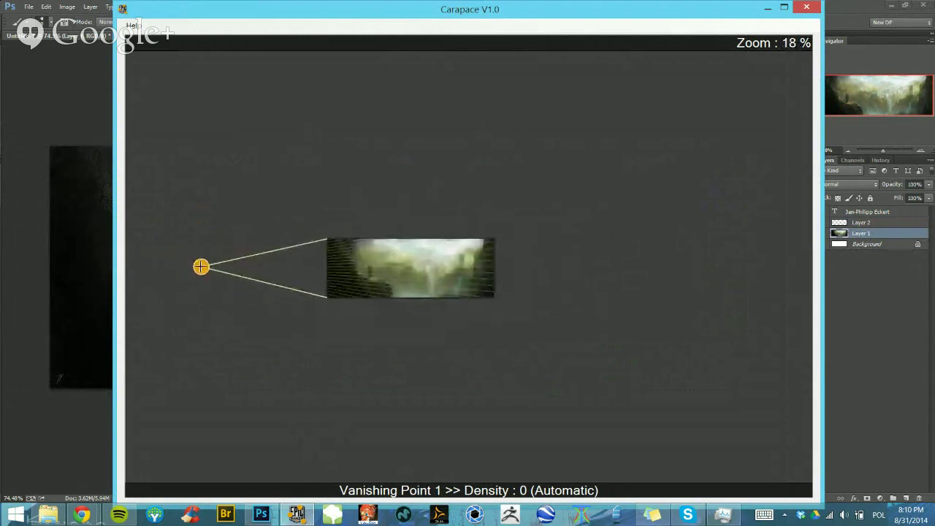
{"action": "left_click_drag", "start_coordinate": [201, 266], "coordinate": [175, 266]}
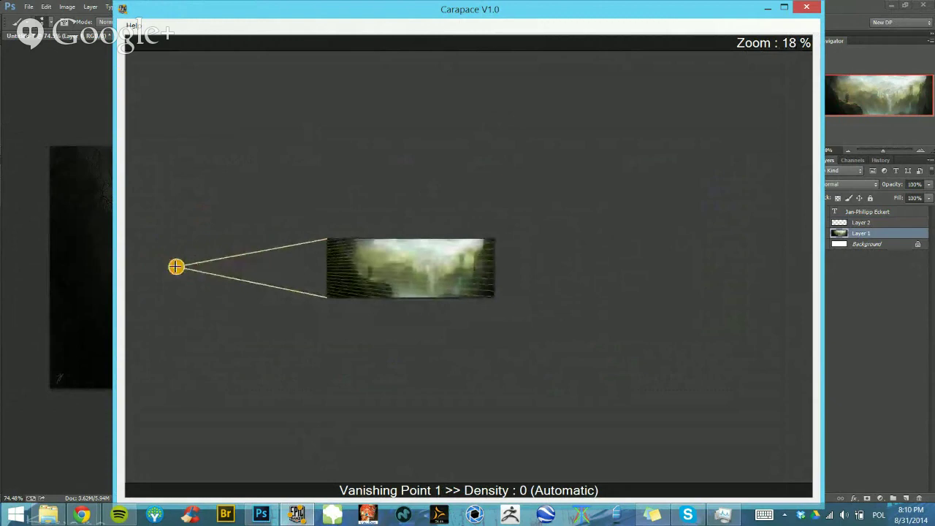
Add a second vanishing point beyond the painting's right edge and pull it closer to the painting
{"action": "left_click", "coordinate": [676, 267]}
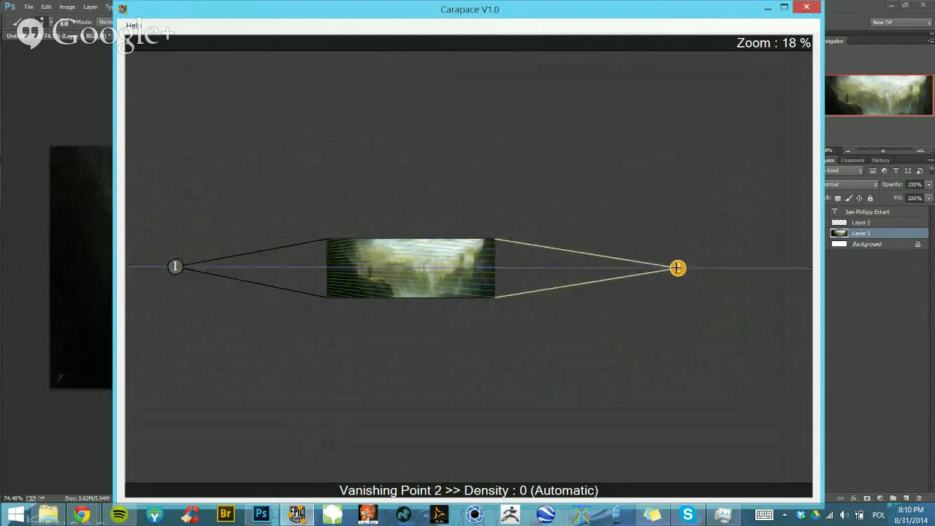
{"action": "left_click_drag", "start_coordinate": [677, 268], "coordinate": [551, 272]}
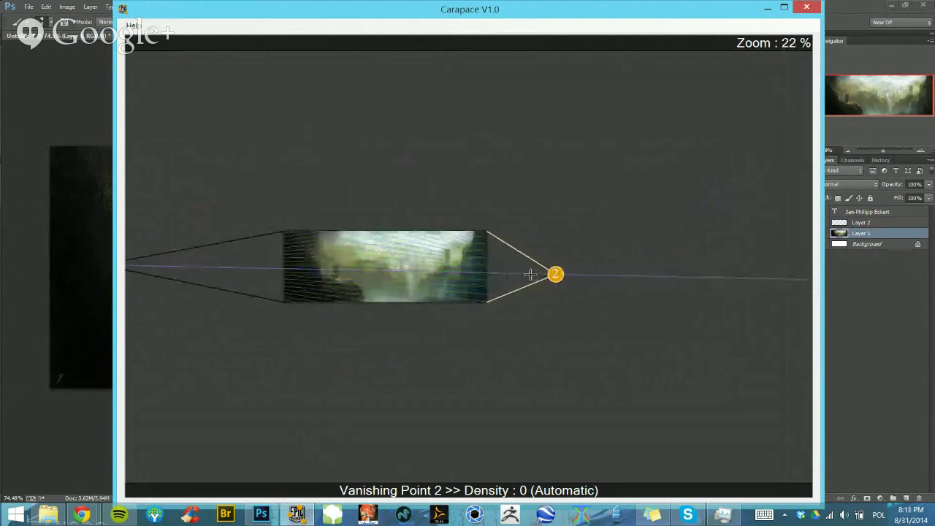
Examine how the two-point perspective lines and the horizon run across the castle and towers
{"action": "scroll", "coordinate": [531, 275], "scroll_direction": "up", "scroll_amount": 2}
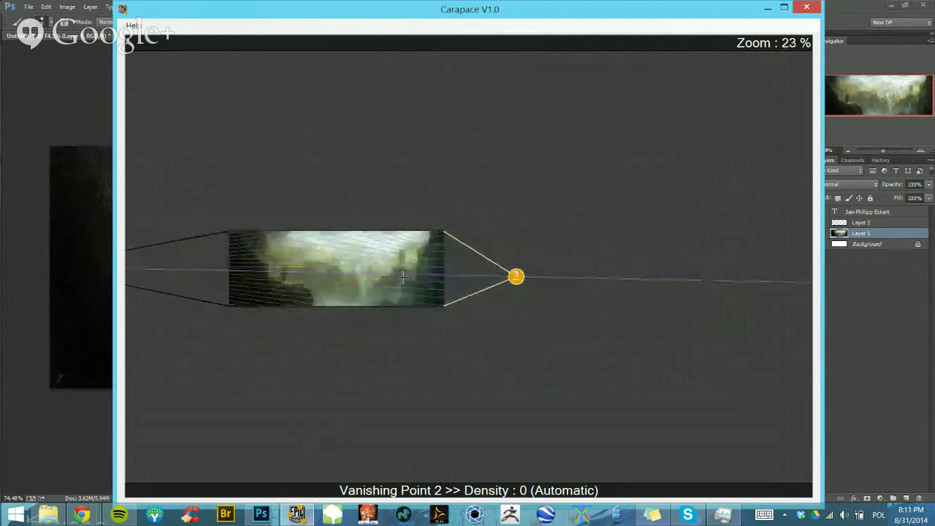
{"action": "scroll", "coordinate": [402, 276], "scroll_direction": "up", "scroll_amount": 1}
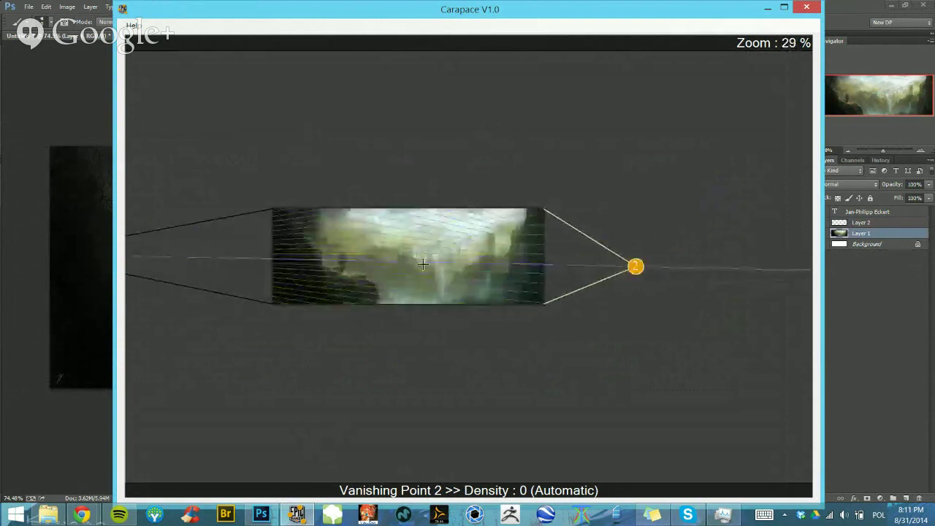
{"action": "scroll", "coordinate": [371, 256], "scroll_direction": "up", "scroll_amount": 1}
{"action": "scroll", "coordinate": [370, 256], "scroll_direction": "up", "scroll_amount": 1}
{"action": "scroll", "coordinate": [358, 255], "scroll_direction": "down", "scroll_amount": 2}
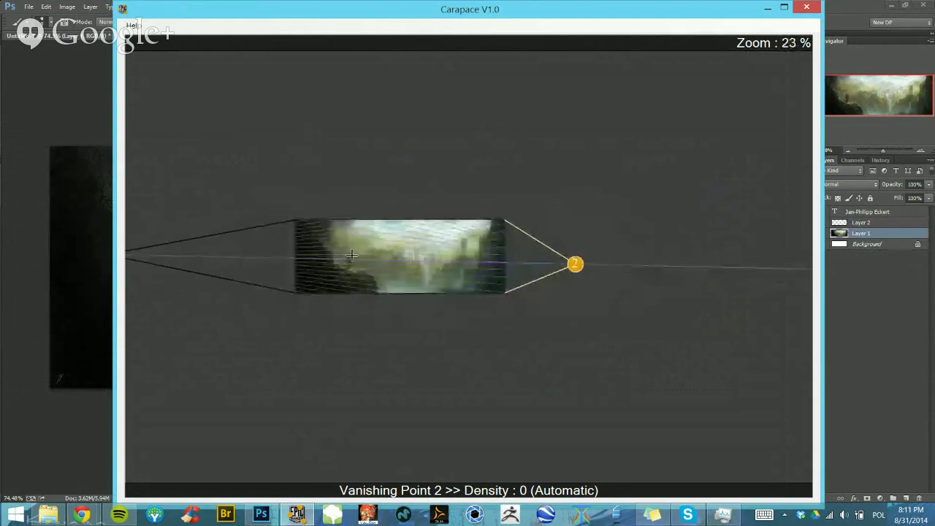
{"action": "scroll", "coordinate": [286, 248], "scroll_direction": "down", "scroll_amount": 2}
{"action": "scroll", "coordinate": [273, 248], "scroll_direction": "up", "scroll_amount": 3}
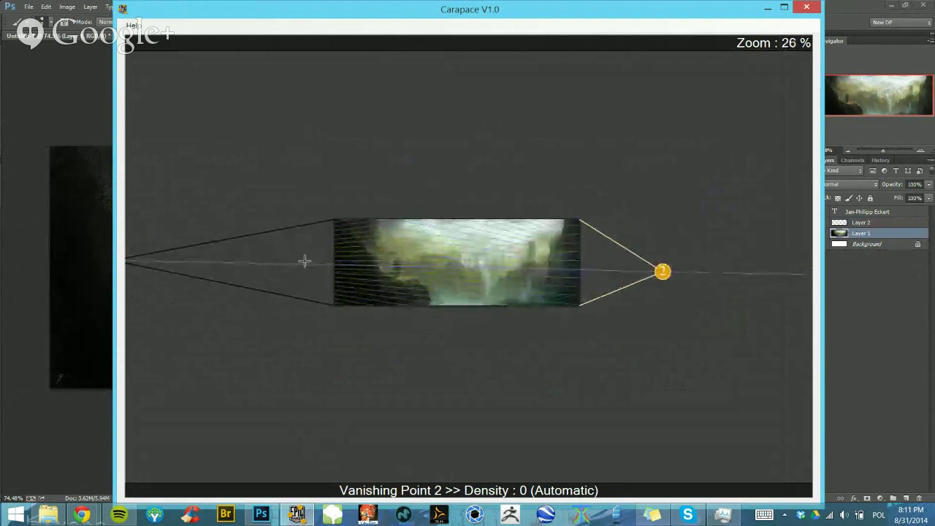
{"action": "scroll", "coordinate": [320, 272], "scroll_direction": "down", "scroll_amount": 1}
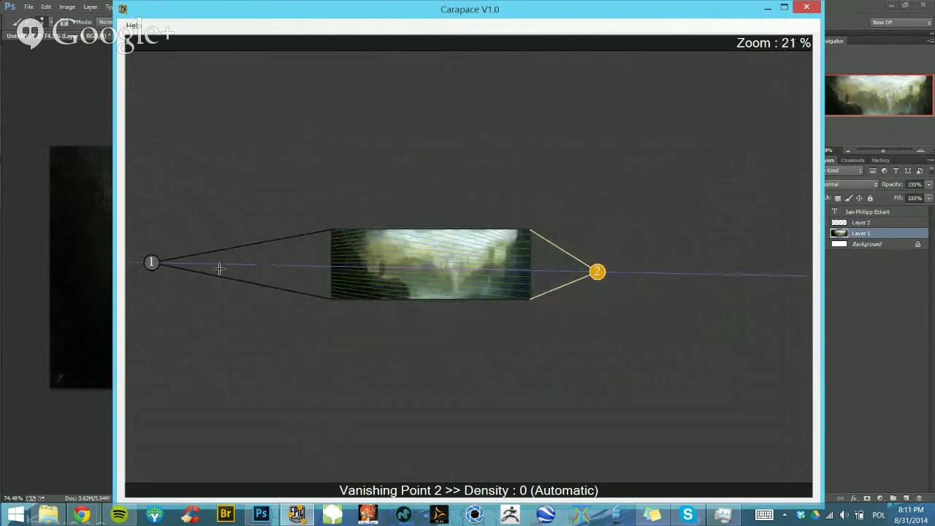
{"action": "scroll", "coordinate": [439, 271], "scroll_direction": "up", "scroll_amount": 3}
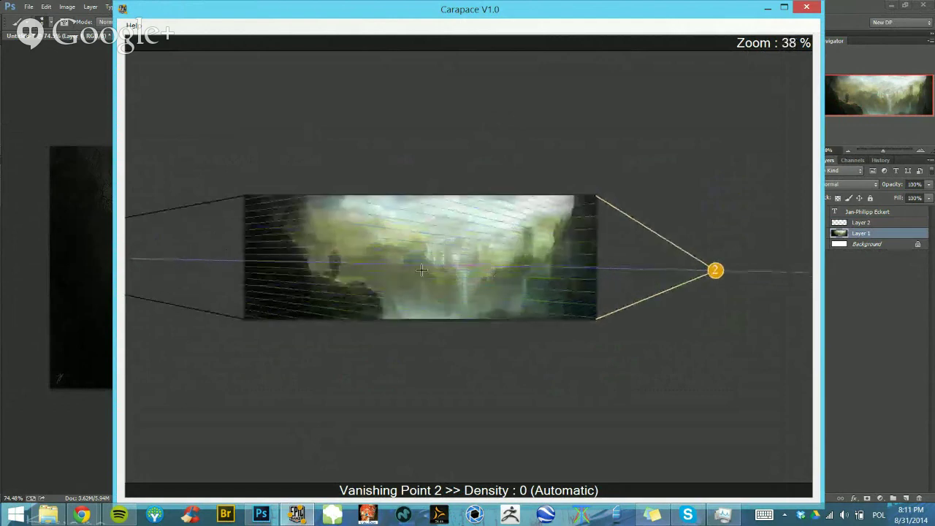
{"action": "scroll", "coordinate": [422, 270], "scroll_direction": "up", "scroll_amount": 3}
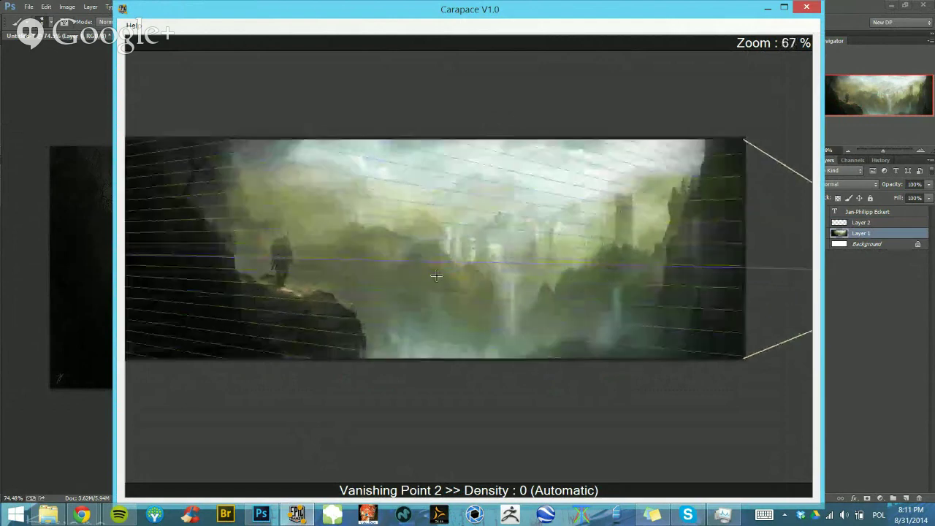
Lower the vanishing points so the horizon runs level through the lower part of the painting
{"action": "scroll", "coordinate": [436, 276], "scroll_direction": "down", "scroll_amount": 1}
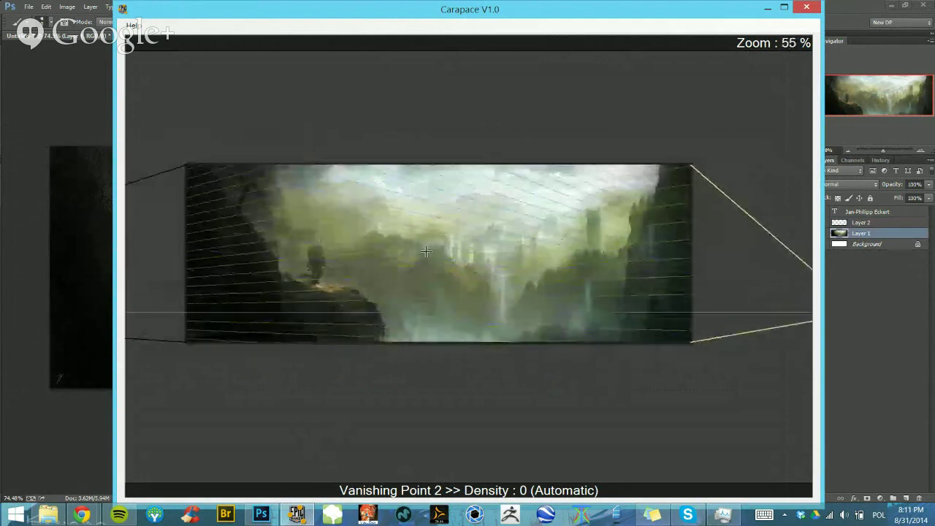
{"action": "scroll", "coordinate": [444, 278], "scroll_direction": "down", "scroll_amount": 3}
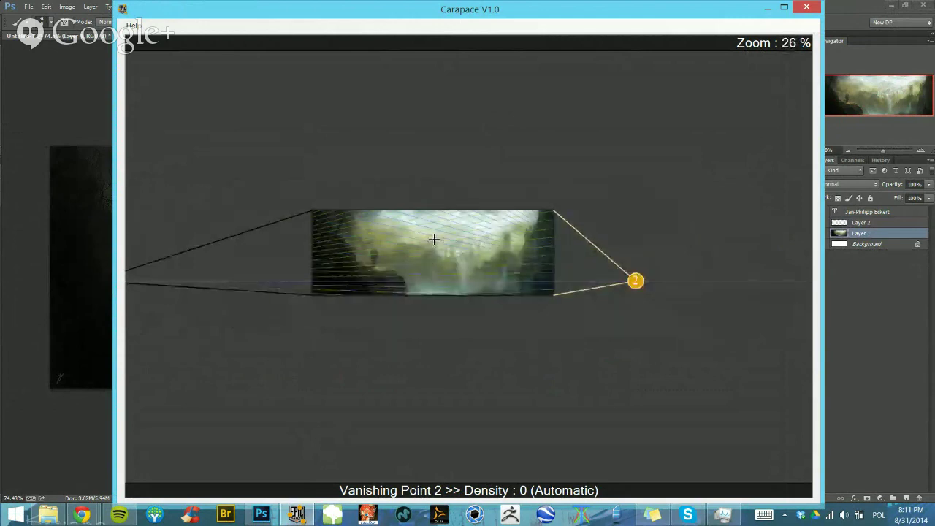
Examine how the lowered horizon and the two-point perspective lines cross the warrior, castle and towers in the painting
{"action": "left_click_drag", "start_coordinate": [437, 242], "coordinate": [433, 273]}
{"action": "scroll", "coordinate": [432, 272], "scroll_direction": "up", "scroll_amount": 3}
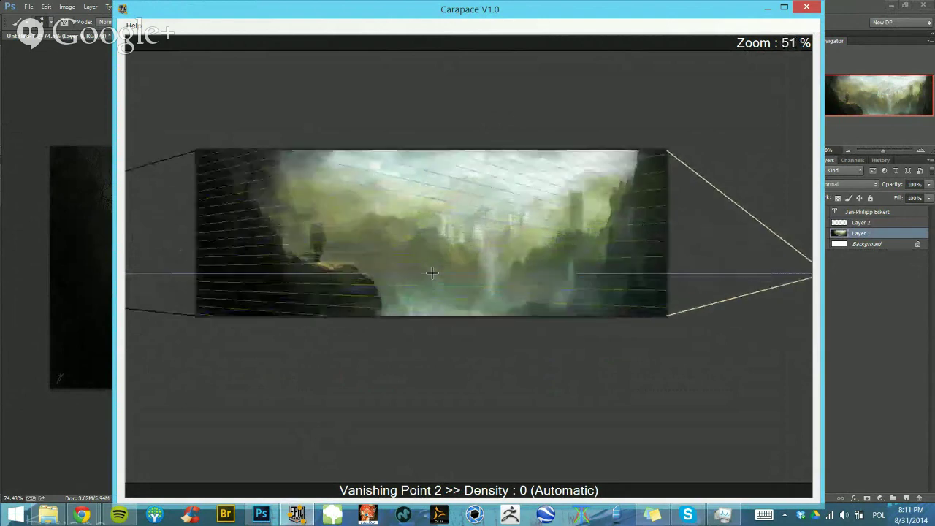
{"action": "scroll", "coordinate": [432, 273], "scroll_direction": "down", "scroll_amount": 3}
{"action": "scroll", "coordinate": [431, 273], "scroll_direction": "up", "scroll_amount": 2}
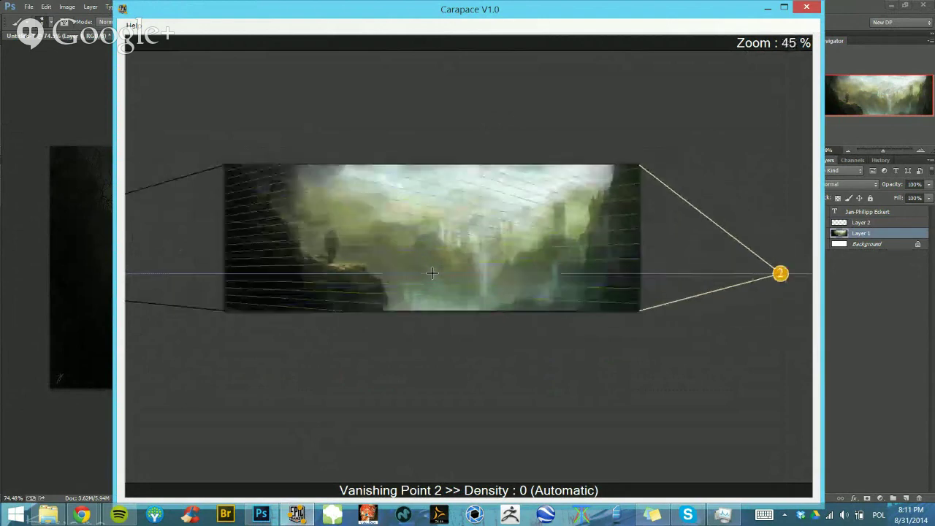
{"action": "mouse_move", "coordinate": [431, 273]}
{"action": "left_mouse_down"}
{"action": "mouse_move", "coordinate": [428, 263]}
{"action": "mouse_move", "coordinate": [434, 272]}
{"action": "left_mouse_up"}
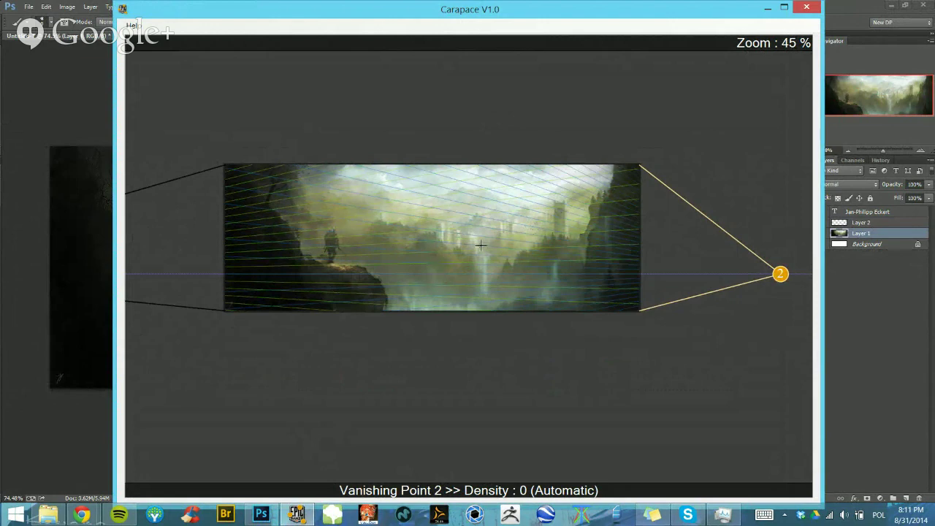
{"action": "scroll", "coordinate": [478, 246], "scroll_direction": "down", "scroll_amount": 3}
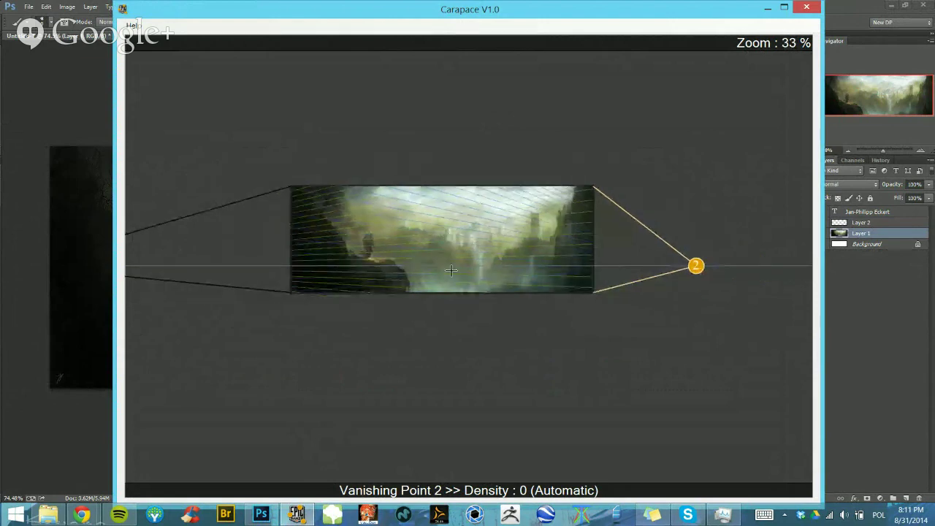
{"action": "scroll", "coordinate": [451, 270], "scroll_direction": "up", "scroll_amount": 3}
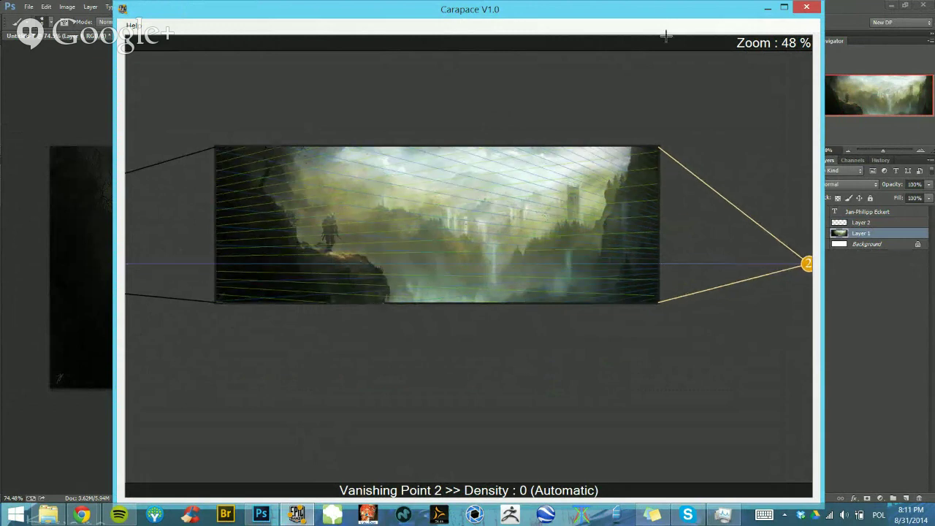
Switch back to Photoshop with the perspective grid as a new layer and set its blend mode to Multiply
{"action": "left_click", "coordinate": [807, 7]}
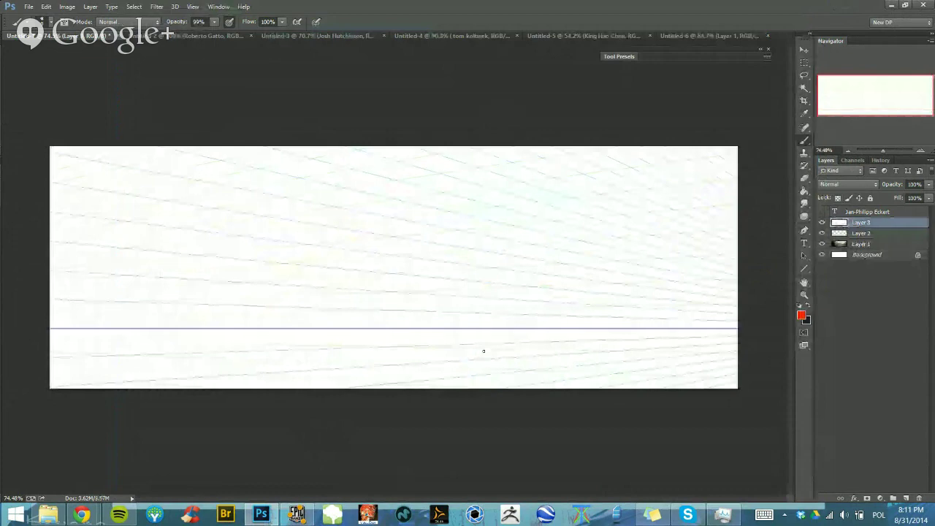
{"action": "left_click", "coordinate": [847, 185]}
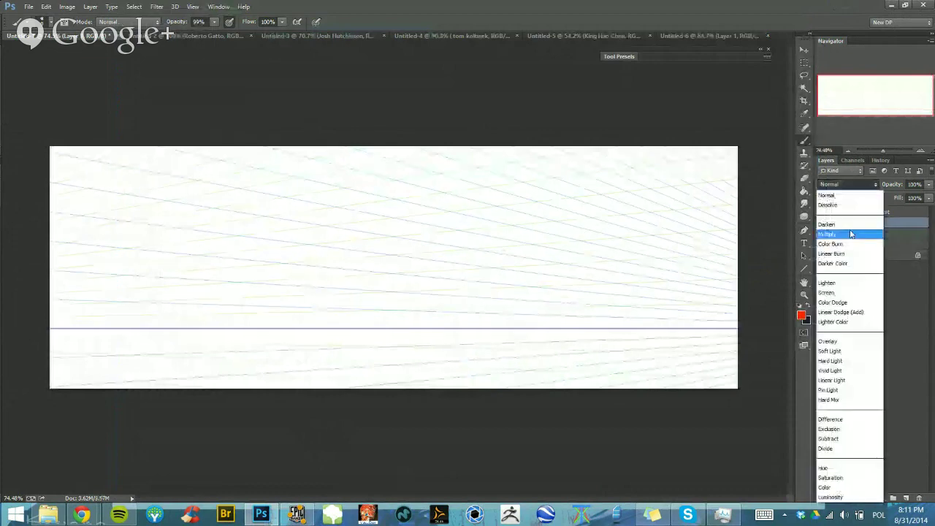
{"action": "left_click", "coordinate": [852, 234]}
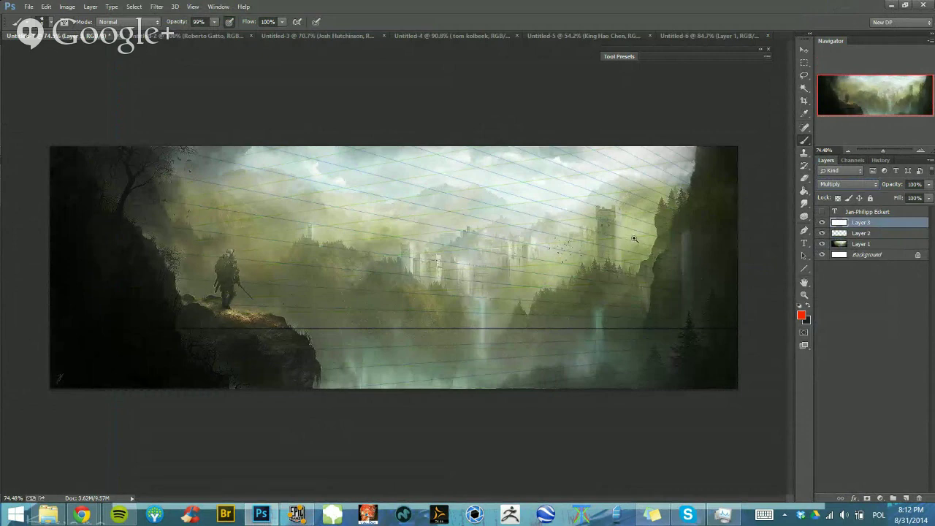
Set the brush to 100% opacity and a 9 px diameter for marking the castle area
{"action": "left_click_drag", "start_coordinate": [637, 236], "coordinate": [669, 236]}
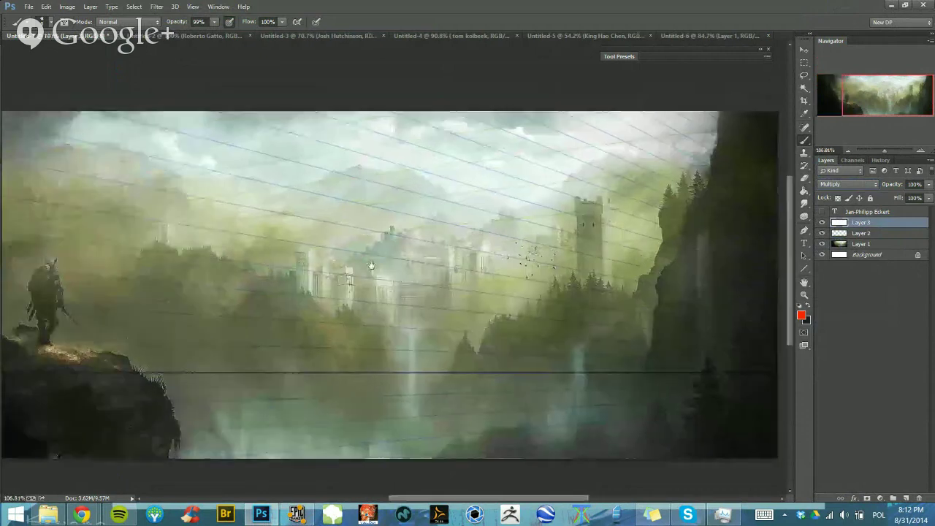
{"action": "scroll", "coordinate": [371, 265], "scroll_direction": "up", "scroll_amount": 1}
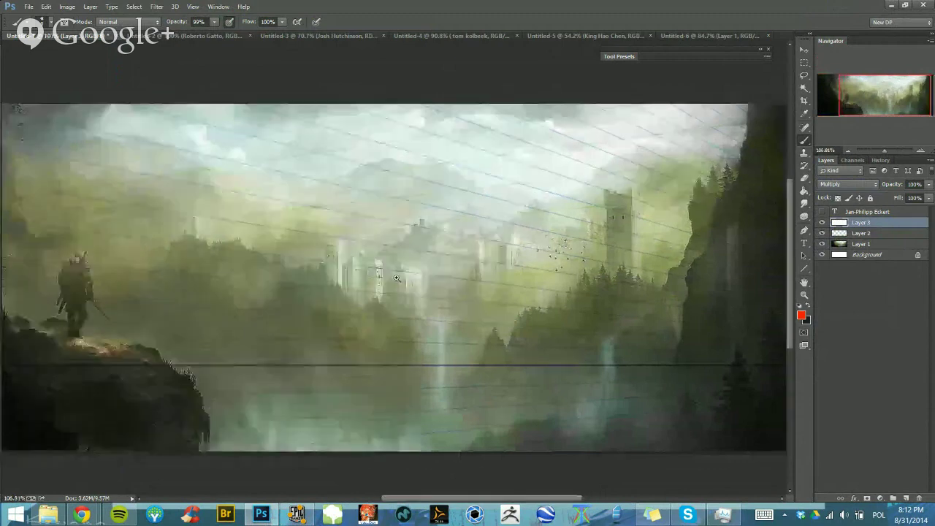
{"action": "left_click_drag", "start_coordinate": [409, 279], "coordinate": [420, 279]}
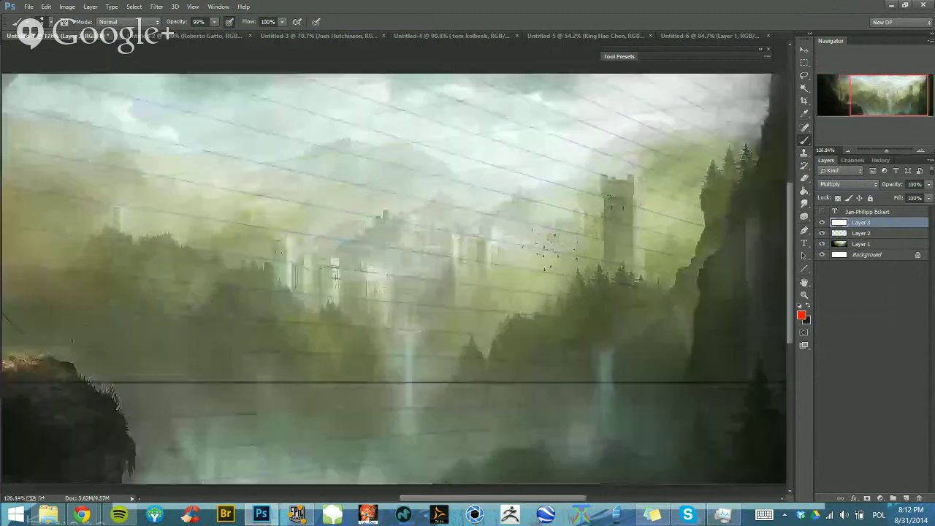
{"action": "key", "text": "0"}
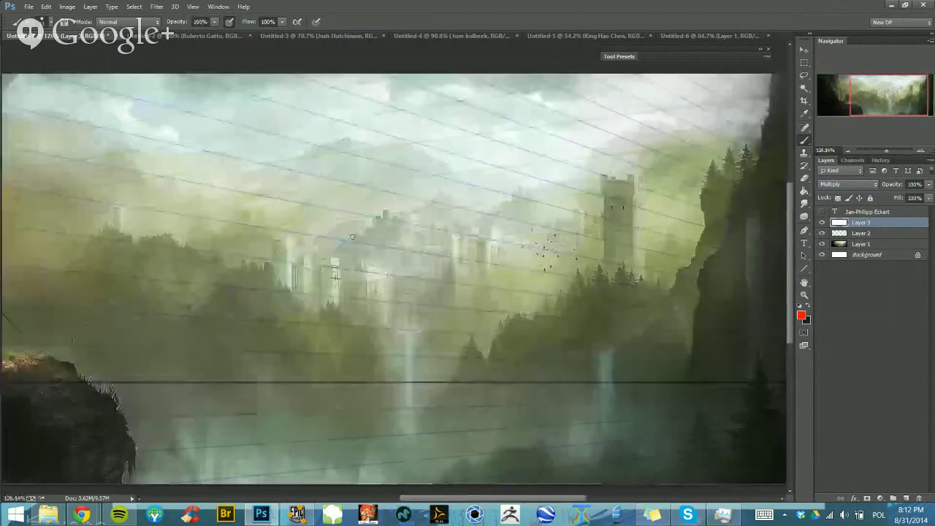
{"action": "right_click", "coordinate": [280, 253], "text": "alt"}
{"action": "right_click", "coordinate": [304, 264], "text": "alt"}
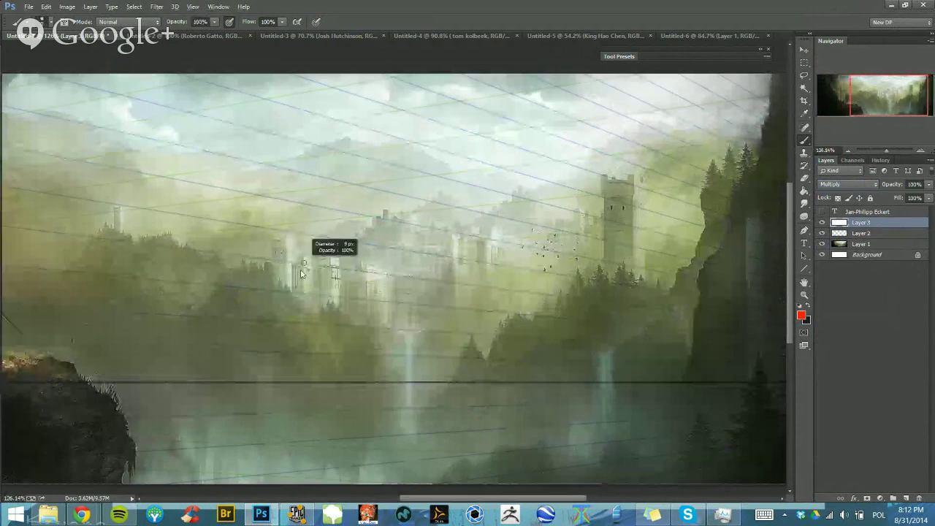
Examine the castle buildings and the large tower against the perspective grid, both close up and across the whole painting
{"action": "scroll", "coordinate": [515, 241], "scroll_direction": "up", "scroll_amount": 1}
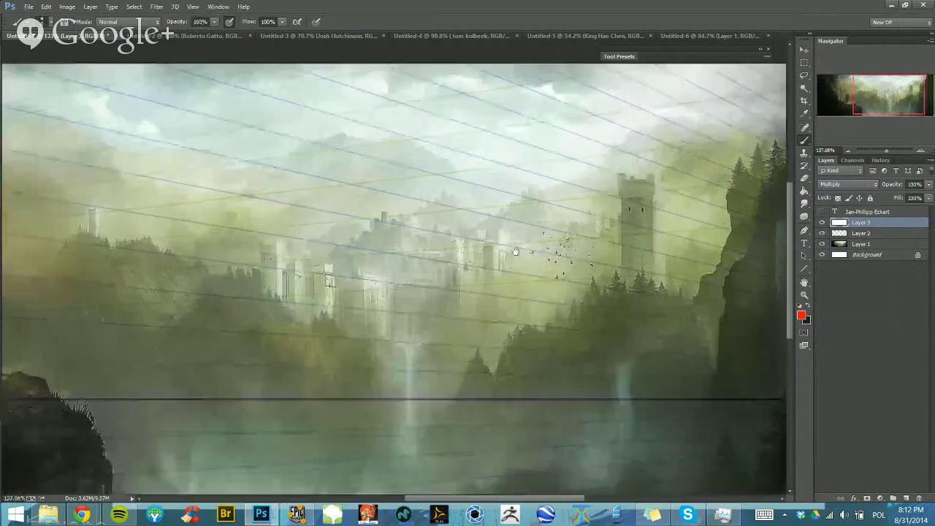
{"action": "left_click_drag", "start_coordinate": [516, 251], "coordinate": [589, 265]}
{"action": "left_click_drag", "start_coordinate": [494, 278], "coordinate": [446, 270]}
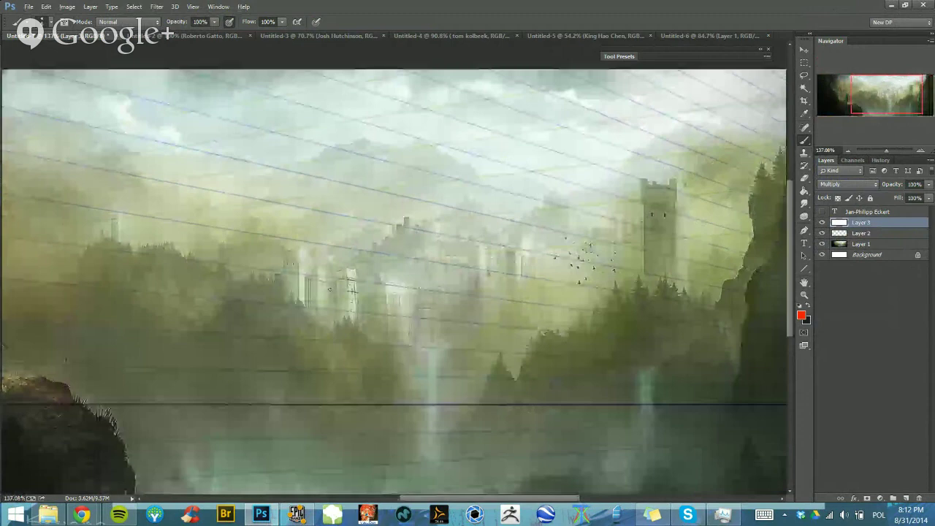
{"action": "left_click_drag", "start_coordinate": [347, 298], "coordinate": [331, 297]}
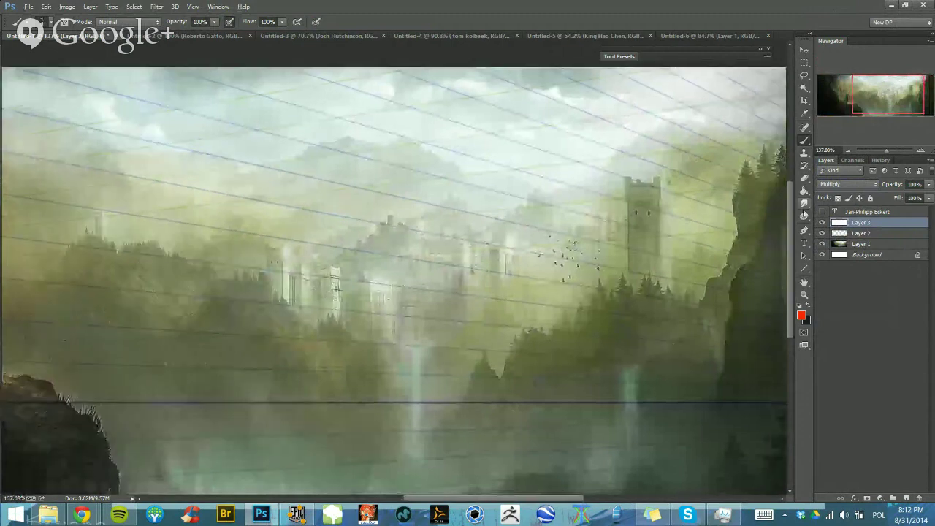
{"action": "left_click_drag", "start_coordinate": [587, 262], "coordinate": [515, 272]}
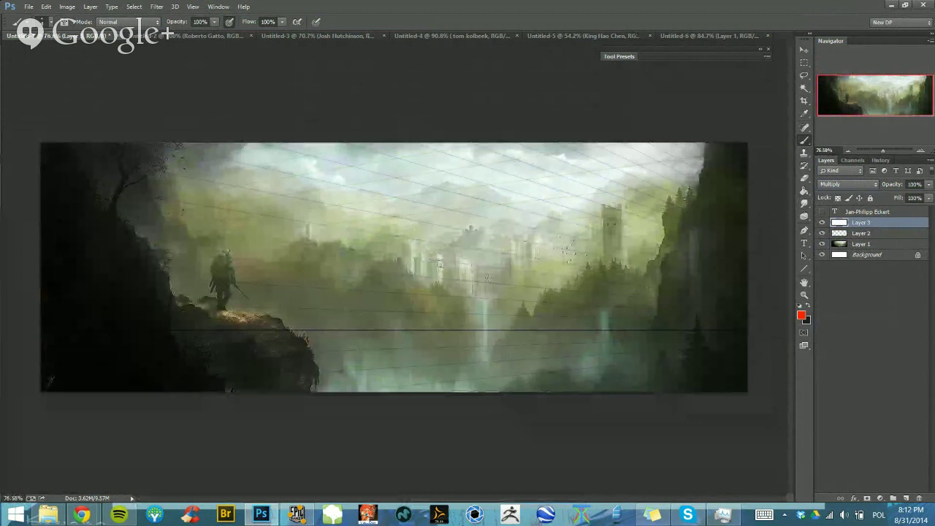
{"action": "mouse_move", "coordinate": [501, 262]}
{"action": "left_mouse_down"}
{"action": "mouse_move", "coordinate": [510, 262]}
{"action": "mouse_move", "coordinate": [450, 294]}
{"action": "left_mouse_up"}
{"action": "key", "text": "ctrl+0"}
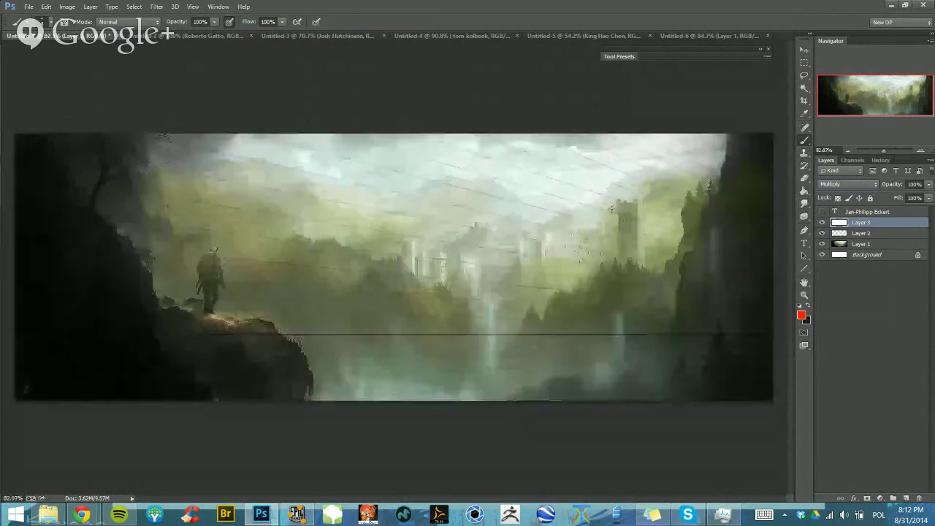
{"action": "left_click_drag", "start_coordinate": [611, 210], "coordinate": [657, 231]}
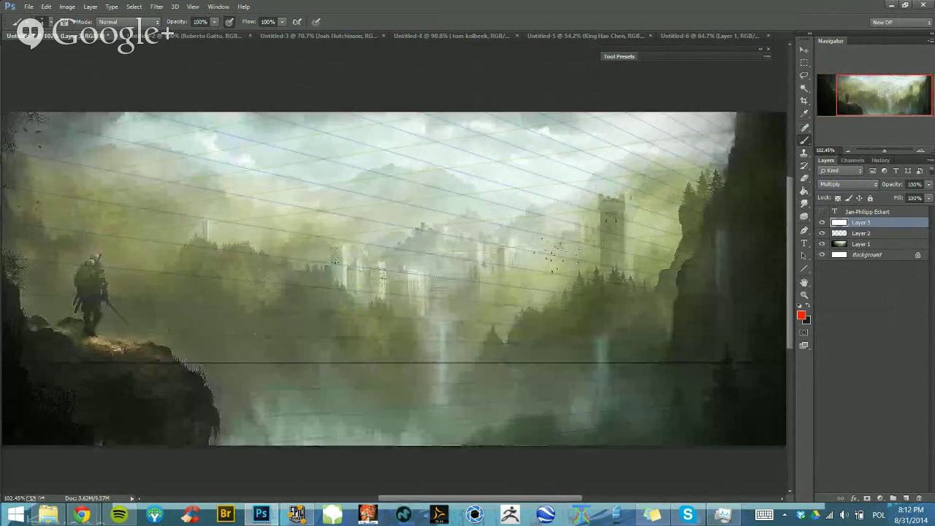
{"action": "left_click_drag", "start_coordinate": [610, 295], "coordinate": [695, 254]}
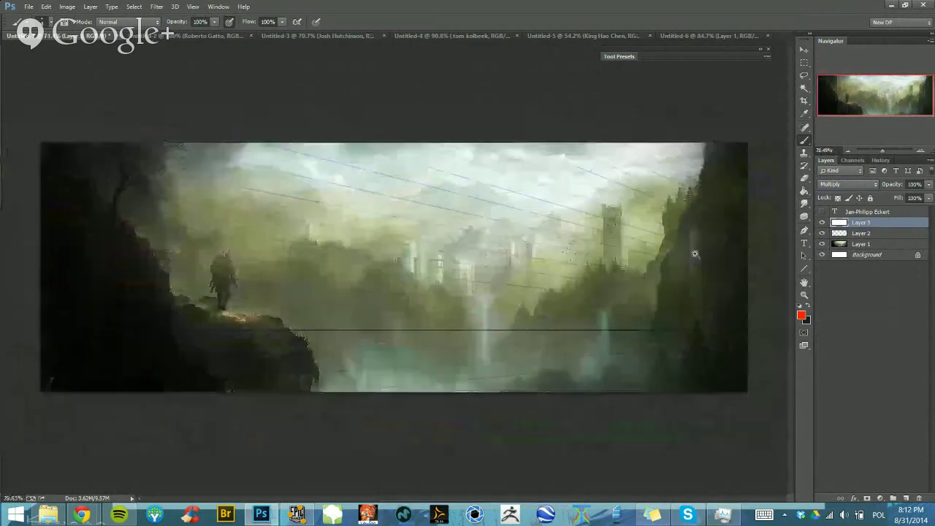
Add a new layer above the grid and mark the large tower's top edge with a red perspective line
{"action": "scroll", "coordinate": [695, 253], "scroll_direction": "up", "scroll_amount": 2}
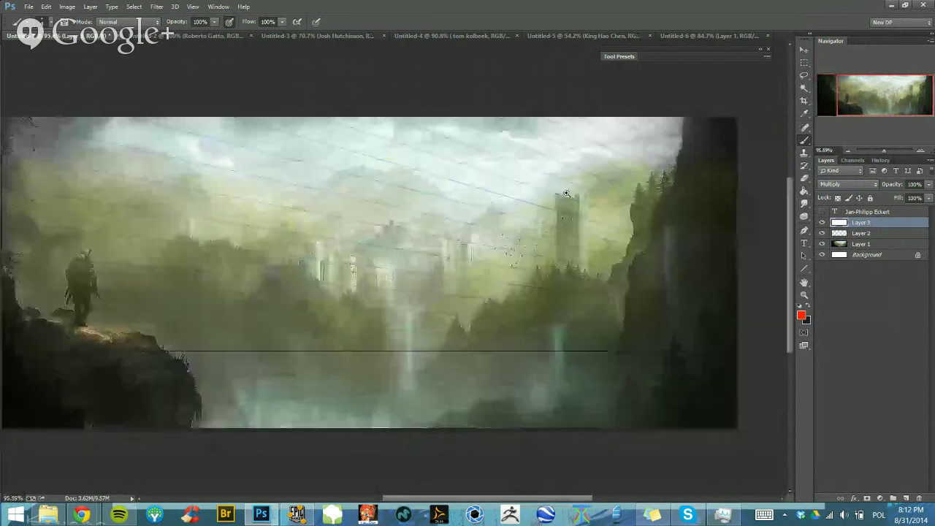
{"action": "scroll", "coordinate": [566, 194], "scroll_direction": "up", "scroll_amount": 3}
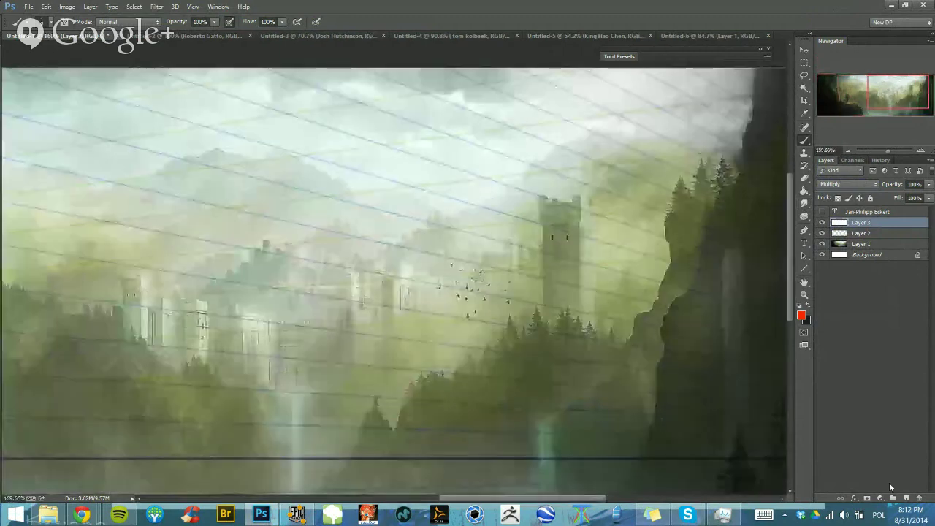
{"action": "left_click", "coordinate": [906, 498]}
{"action": "left_click_drag", "start_coordinate": [556, 86], "coordinate": [585, 98]}
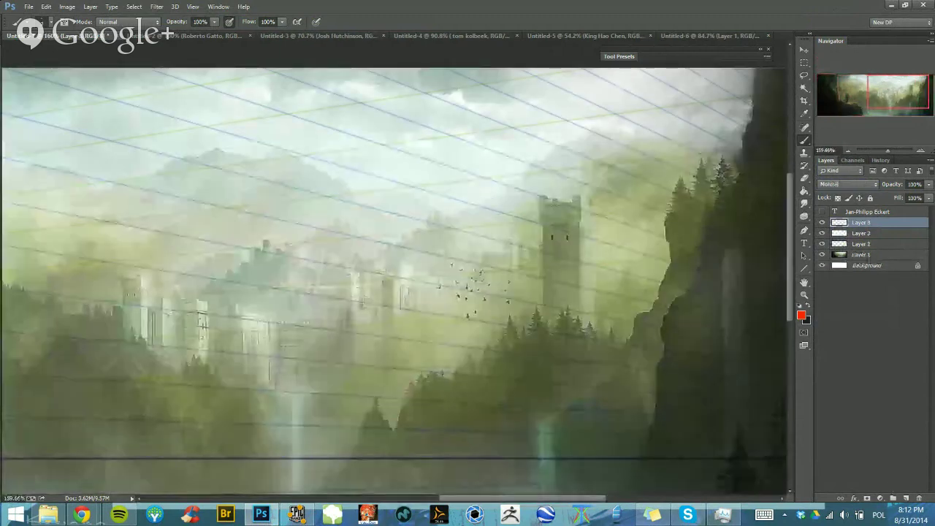
{"action": "left_click_drag", "start_coordinate": [539, 201], "coordinate": [582, 198]}
{"action": "left_click_drag", "start_coordinate": [578, 401], "coordinate": [514, 396]}
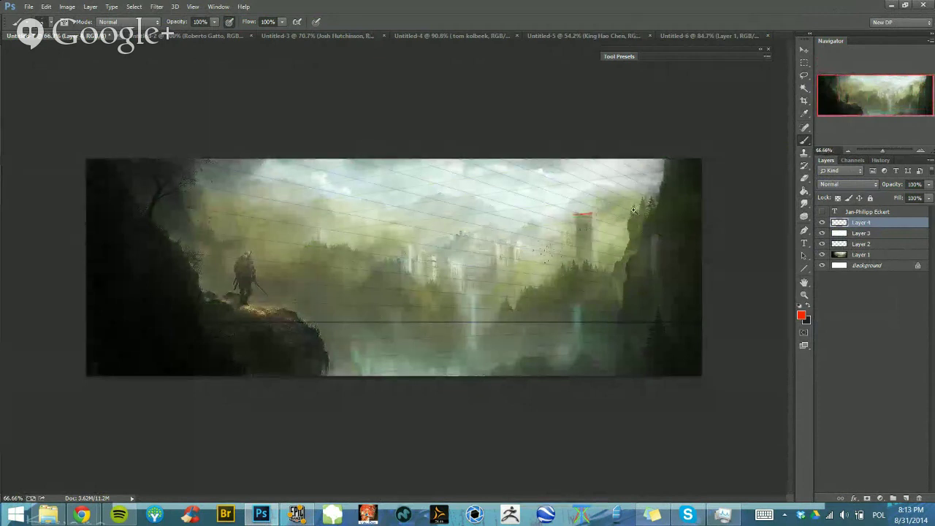
Trace the large tower's vertical corner and short receding top edge in red
{"action": "scroll", "coordinate": [635, 210], "scroll_direction": "up", "scroll_amount": 2}
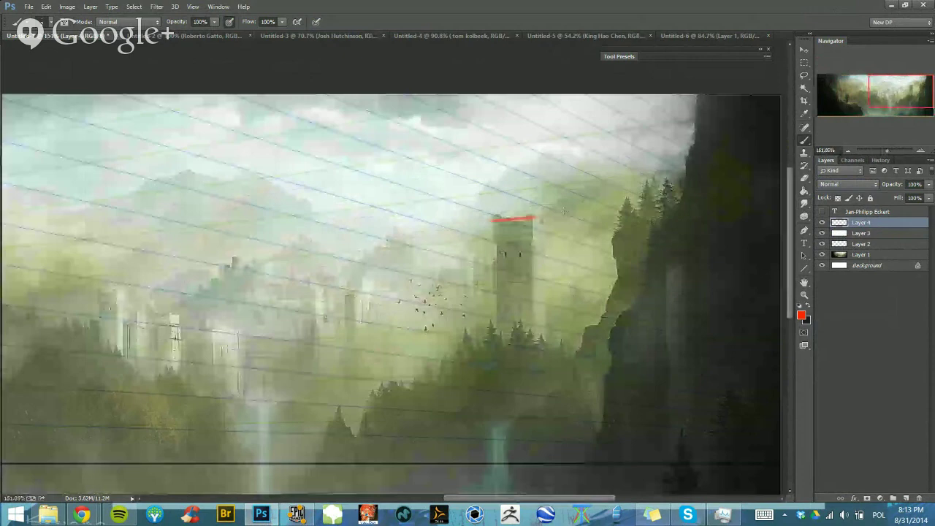
{"action": "mouse_move", "coordinate": [534, 218]}
{"action": "left_mouse_down"}
{"action": "mouse_move", "coordinate": [546, 222]}
{"action": "mouse_move", "coordinate": [531, 290]}
{"action": "left_mouse_up"}
{"action": "left_click_drag", "start_coordinate": [441, 293], "coordinate": [594, 253]}
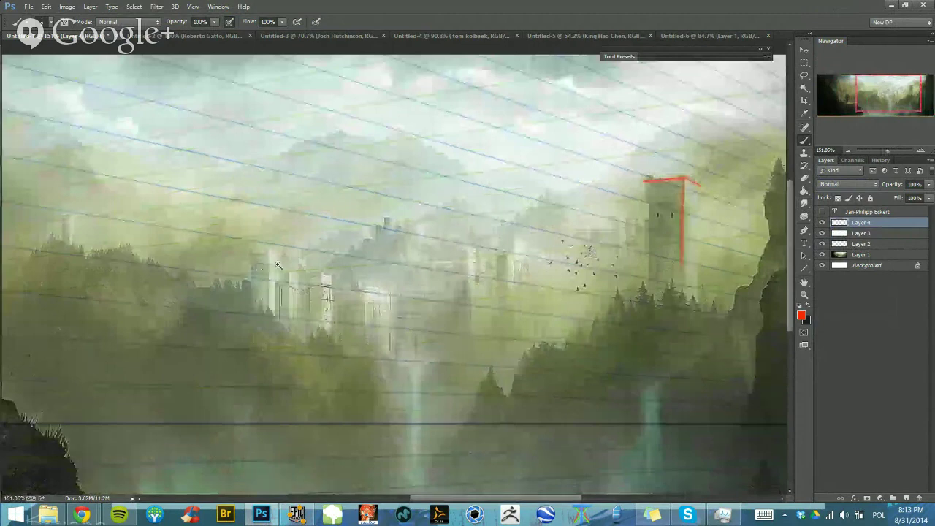
Outline the leftmost castle tower's top edges and vertical corner in red, following the perspective grid
{"action": "scroll", "coordinate": [277, 264], "scroll_direction": "up", "scroll_amount": 2}
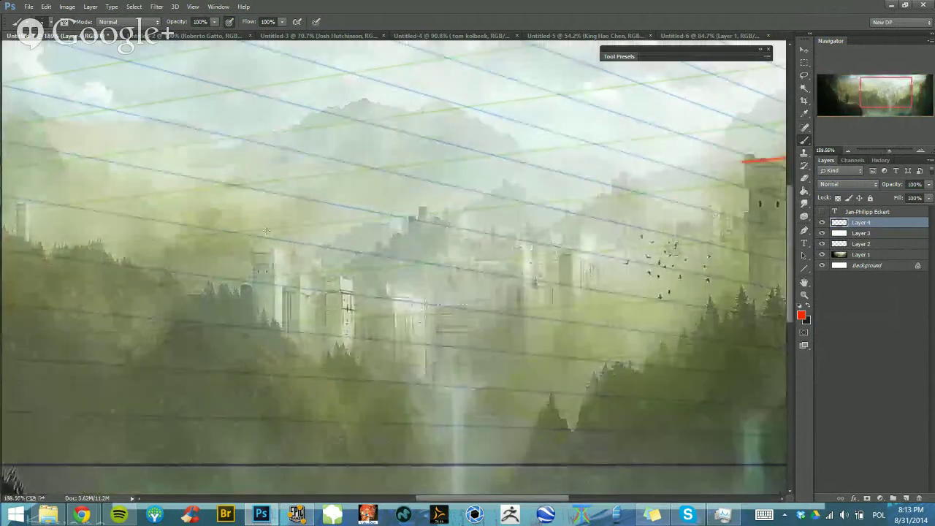
{"action": "left_click_drag", "start_coordinate": [250, 251], "coordinate": [274, 251]}
{"action": "left_click_drag", "start_coordinate": [280, 252], "coordinate": [283, 285]}
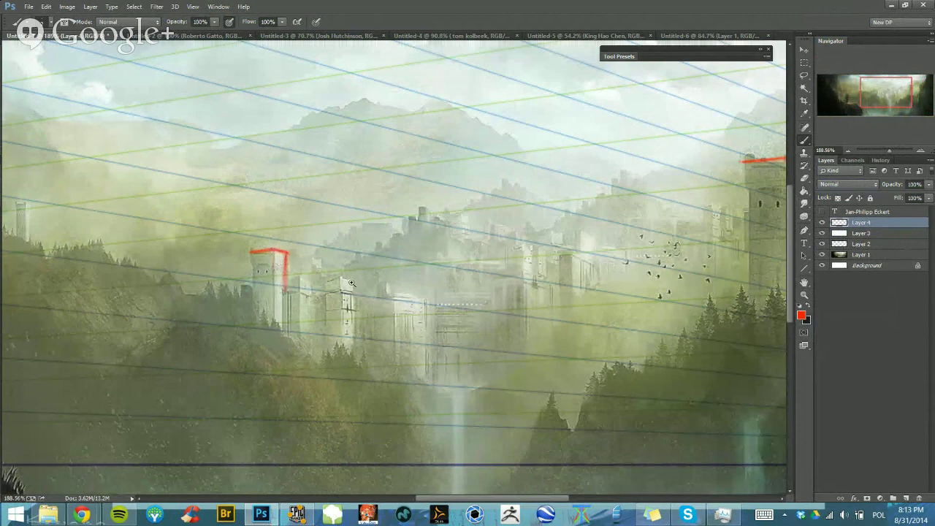
Compare the whole painting with the red tower markings hidden and shown
{"action": "scroll", "coordinate": [324, 276], "scroll_direction": "down", "scroll_amount": 3}
{"action": "scroll", "coordinate": [323, 276], "scroll_direction": "down", "scroll_amount": 2}
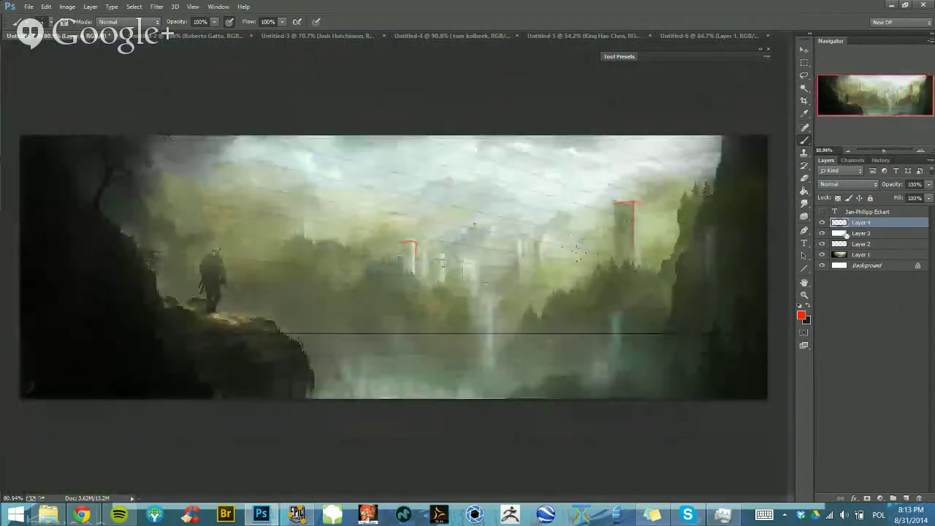
{"action": "left_click", "coordinate": [822, 223]}
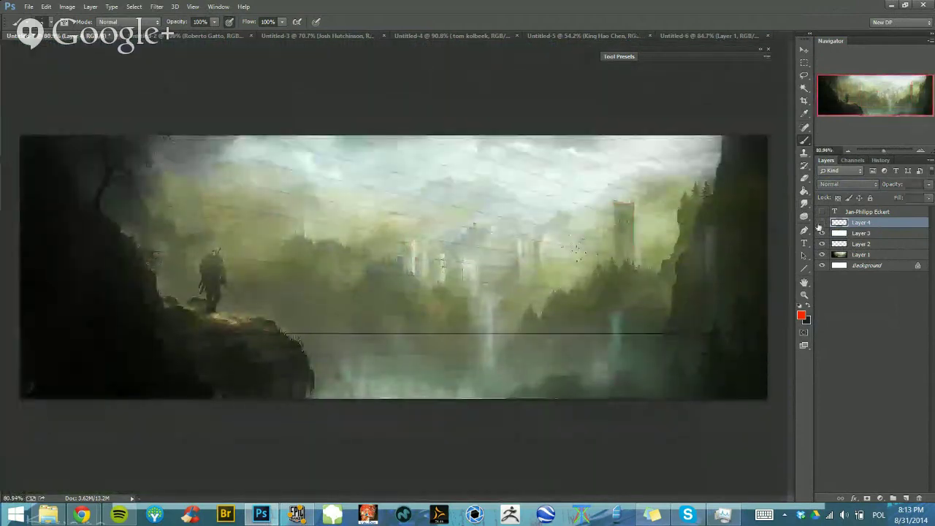
{"action": "left_click", "coordinate": [822, 223]}
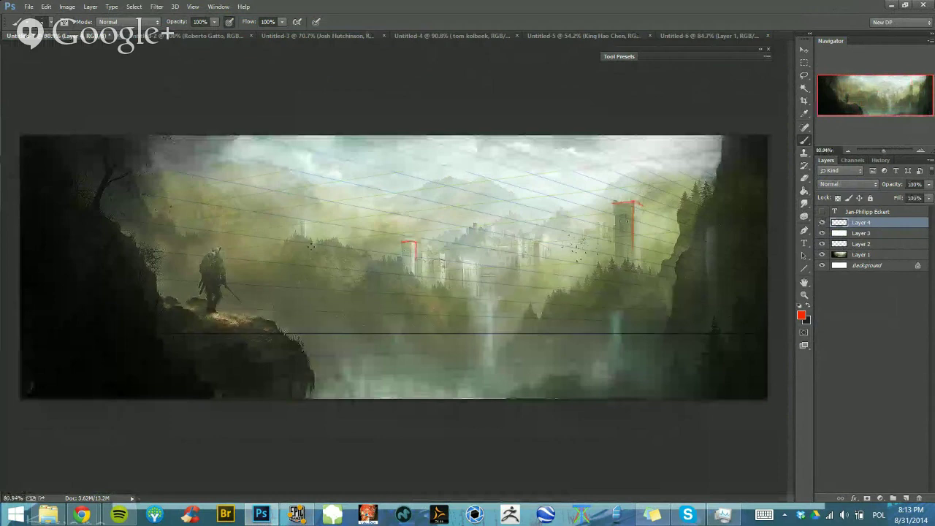
{"action": "scroll", "coordinate": [372, 312], "scroll_direction": "down", "scroll_amount": 2}
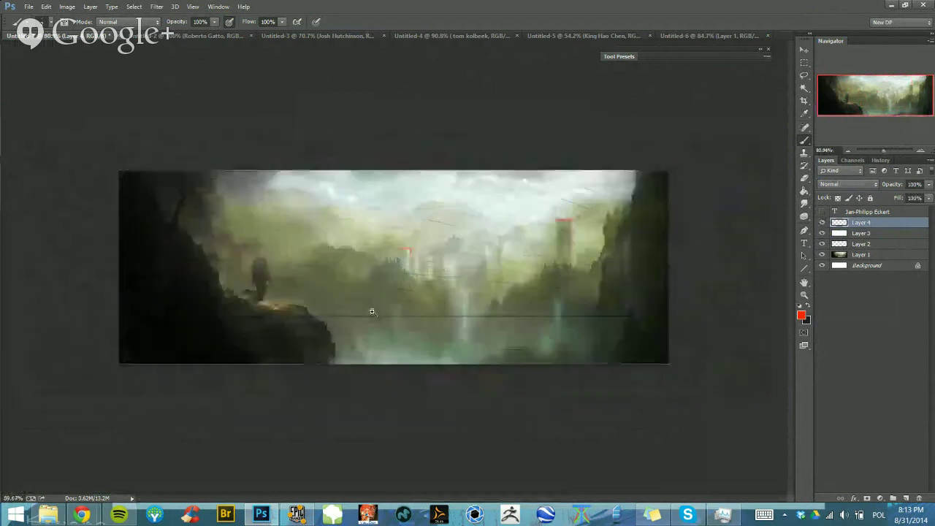
{"action": "scroll", "coordinate": [372, 312], "scroll_direction": "up", "scroll_amount": 1}
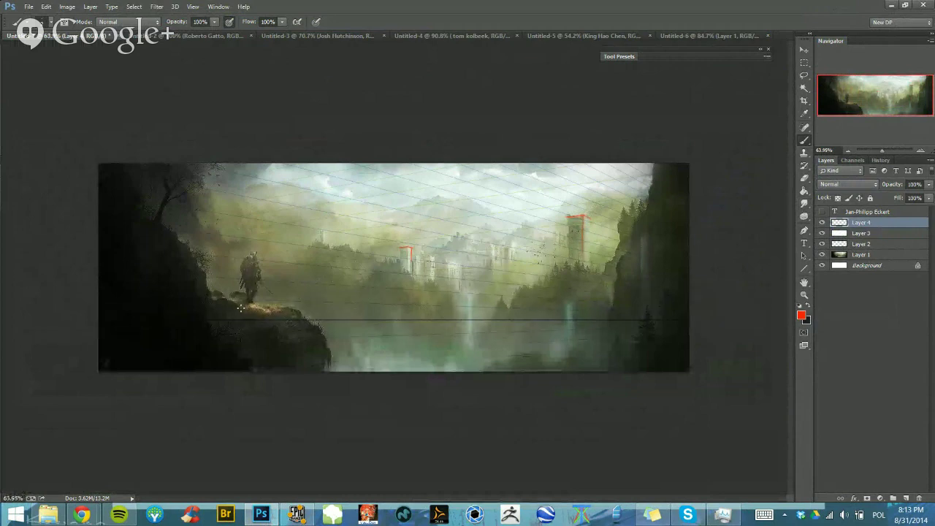
Sketch faint red curves around the warrior on the cliff, undoing a stray stroke, and hide the red marking layer
{"action": "left_click_drag", "start_coordinate": [164, 250], "coordinate": [255, 371]}
{"action": "key", "text": "ctrl+z"}
{"action": "mouse_move", "coordinate": [486, 360]}
{"action": "left_mouse_down"}
{"action": "mouse_move", "coordinate": [497, 362]}
{"action": "mouse_move", "coordinate": [453, 383]}
{"action": "left_mouse_up"}
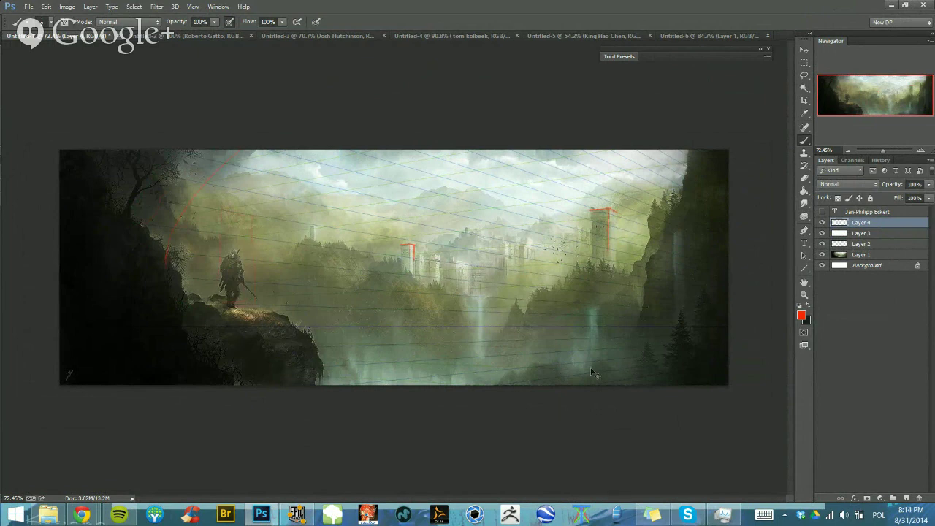
{"action": "left_click", "coordinate": [823, 222]}
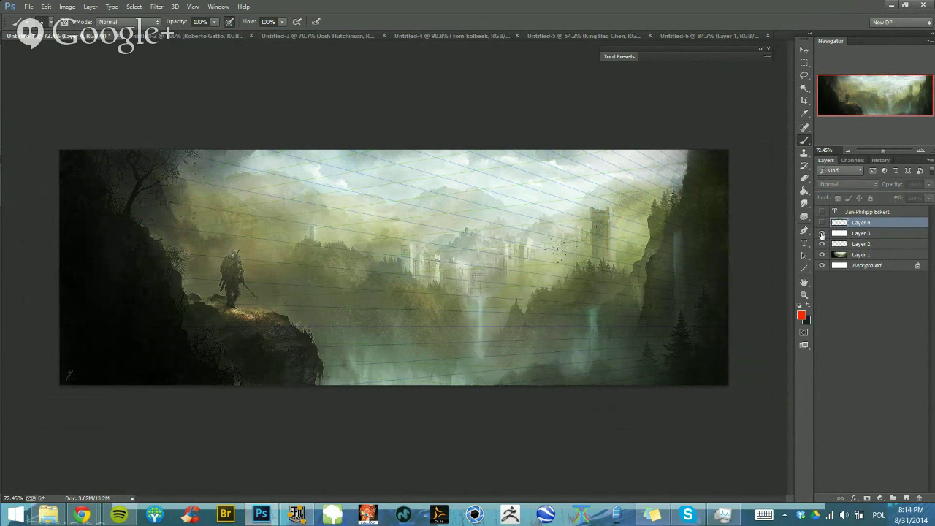
Hide the perspective grid layer and examine the warrior and grassy cliff edge up close and within the whole composition
{"action": "left_click", "coordinate": [822, 233]}
{"action": "left_click_drag", "start_coordinate": [296, 381], "coordinate": [331, 385]}
{"action": "left_click_drag", "start_coordinate": [346, 490], "coordinate": [355, 378]}
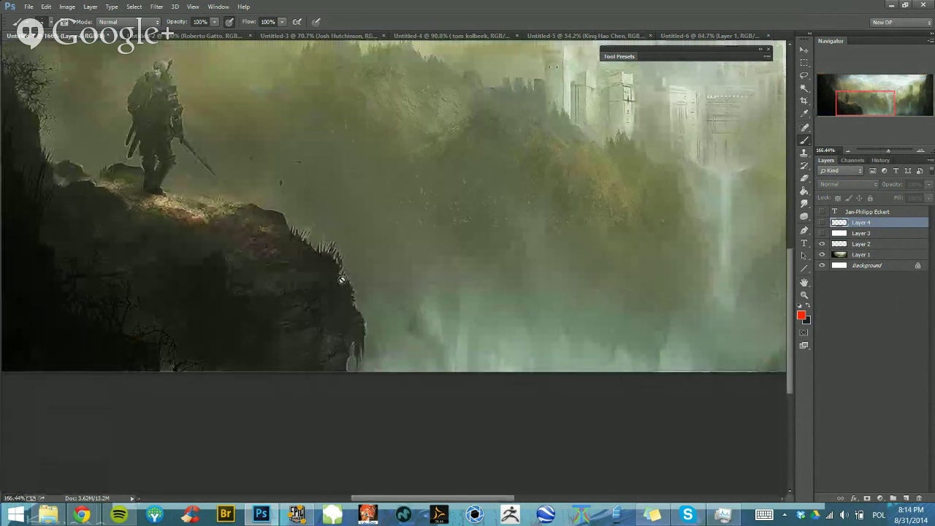
{"action": "left_click_drag", "start_coordinate": [342, 279], "coordinate": [340, 283]}
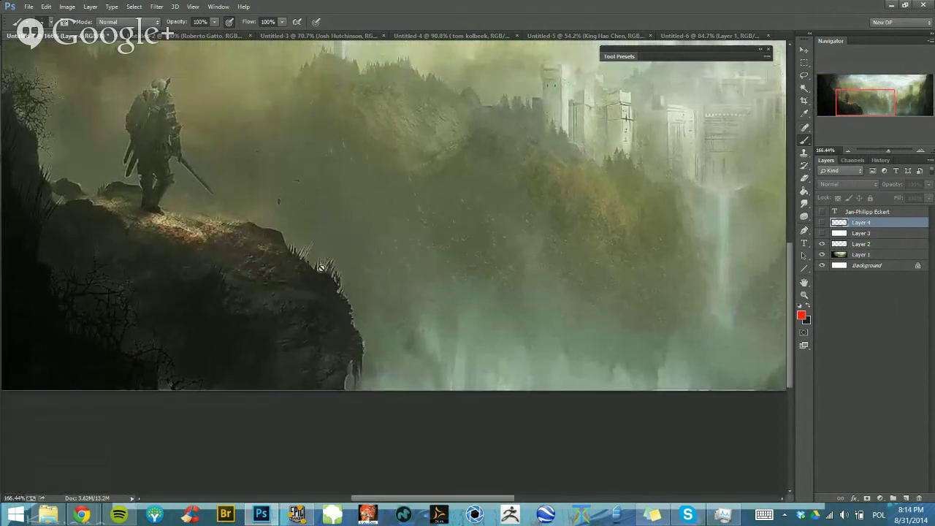
{"action": "mouse_move", "coordinate": [336, 285]}
{"action": "left_mouse_down"}
{"action": "mouse_move", "coordinate": [348, 342]}
{"action": "mouse_move", "coordinate": [320, 339]}
{"action": "mouse_move", "coordinate": [416, 388]}
{"action": "left_mouse_up"}
{"action": "scroll", "coordinate": [358, 320], "scroll_direction": "down", "scroll_amount": 2}
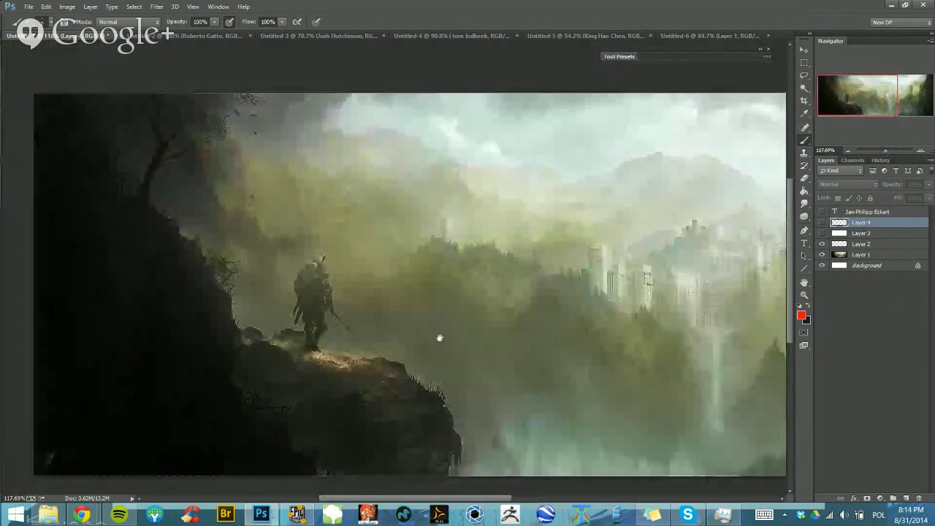
{"action": "left_click_drag", "start_coordinate": [439, 338], "coordinate": [344, 309]}
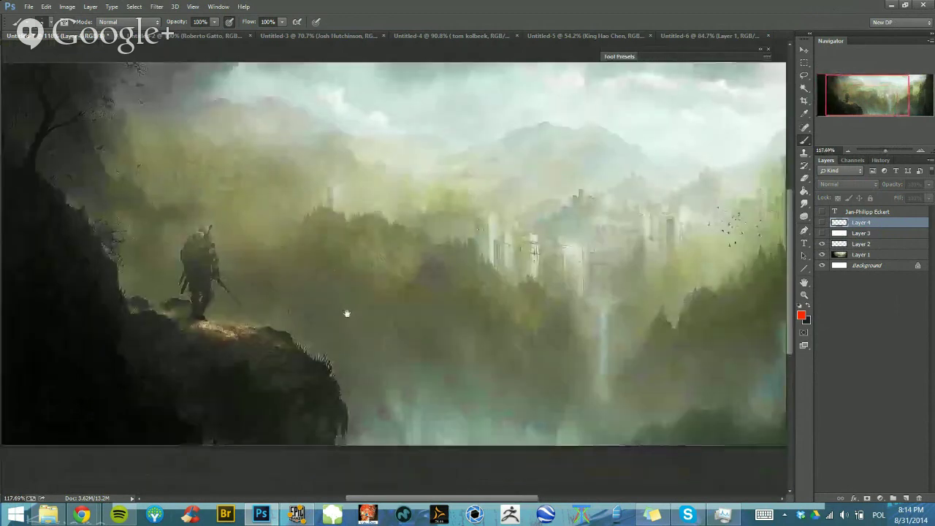
{"action": "left_click_drag", "start_coordinate": [254, 302], "coordinate": [359, 316]}
{"action": "key", "text": "ctrl+0"}
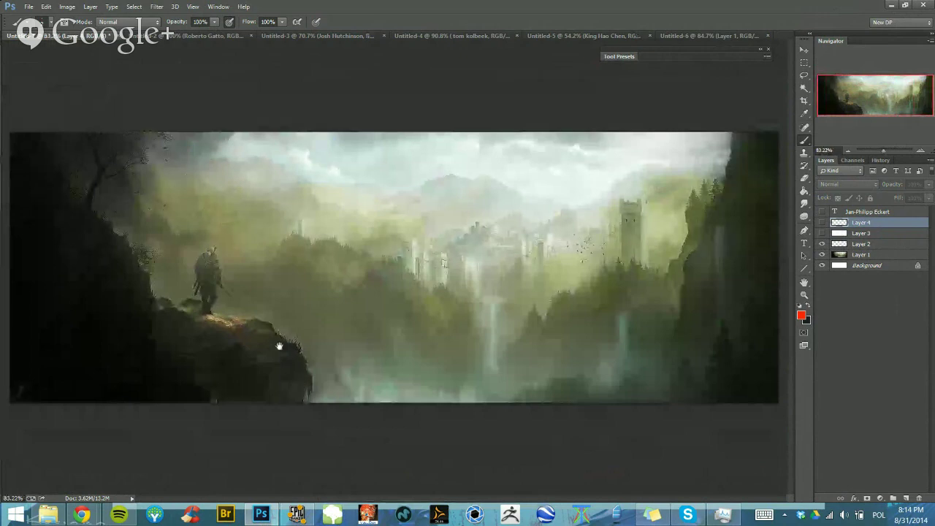
{"action": "scroll", "coordinate": [299, 370], "scroll_direction": "up", "scroll_amount": 3}
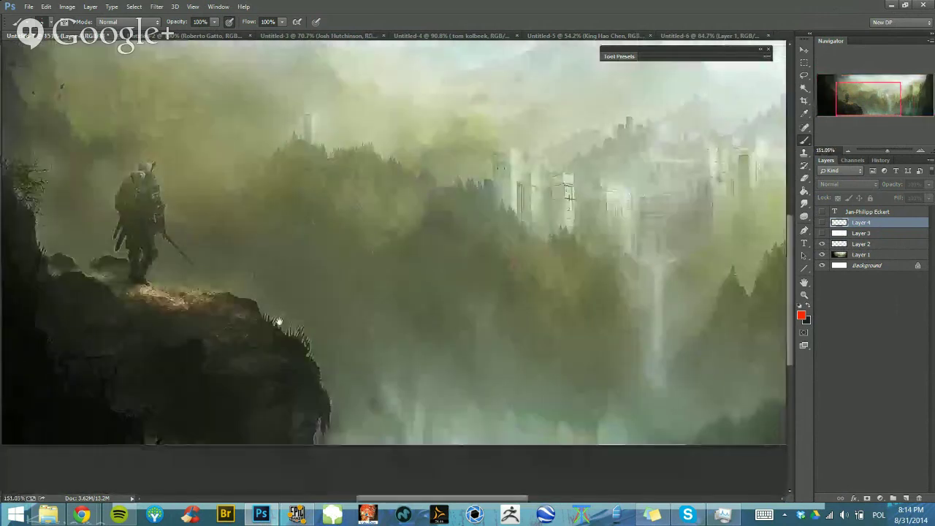
{"action": "scroll", "coordinate": [317, 371], "scroll_direction": "down", "scroll_amount": 3}
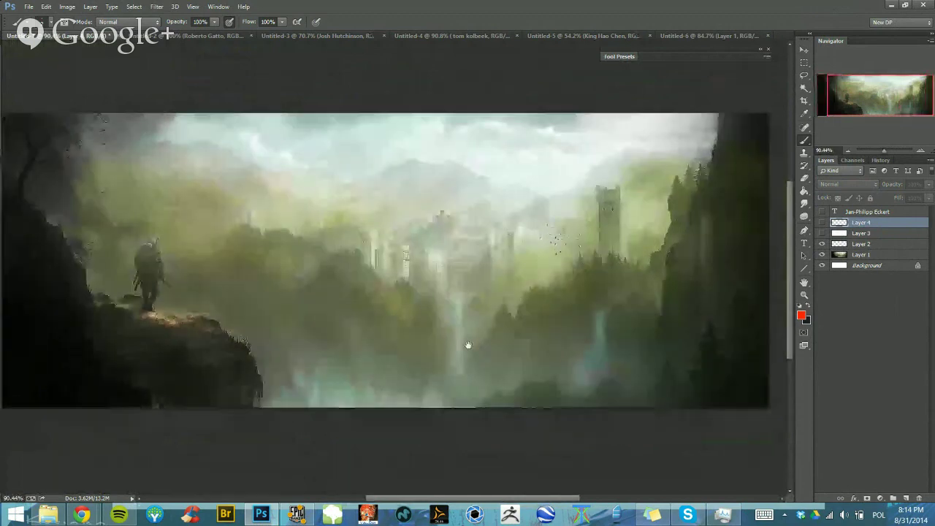
Examine the distant castle, its towers and the waterfall up close, then compare how the whole painting reads at thumbnail size
{"action": "scroll", "coordinate": [377, 247], "scroll_direction": "up", "scroll_amount": 3}
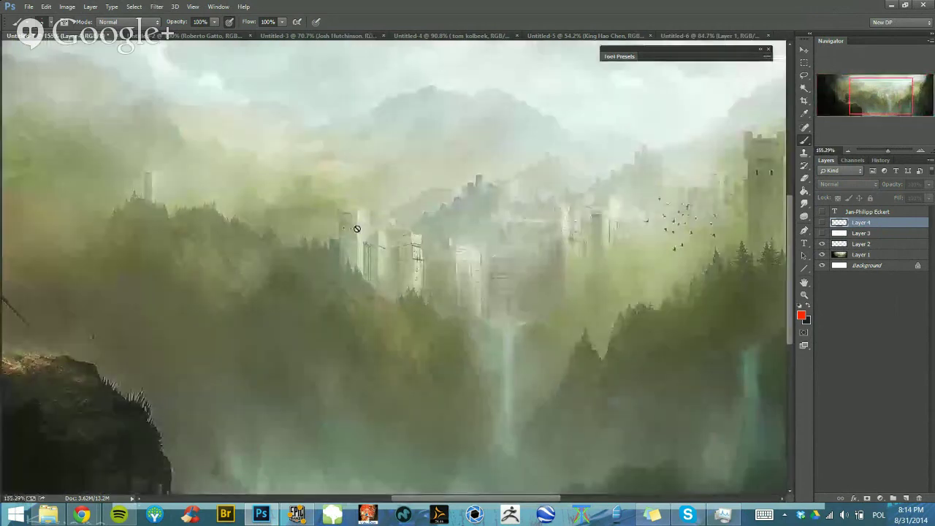
{"action": "scroll", "coordinate": [376, 276], "scroll_direction": "down", "scroll_amount": 1}
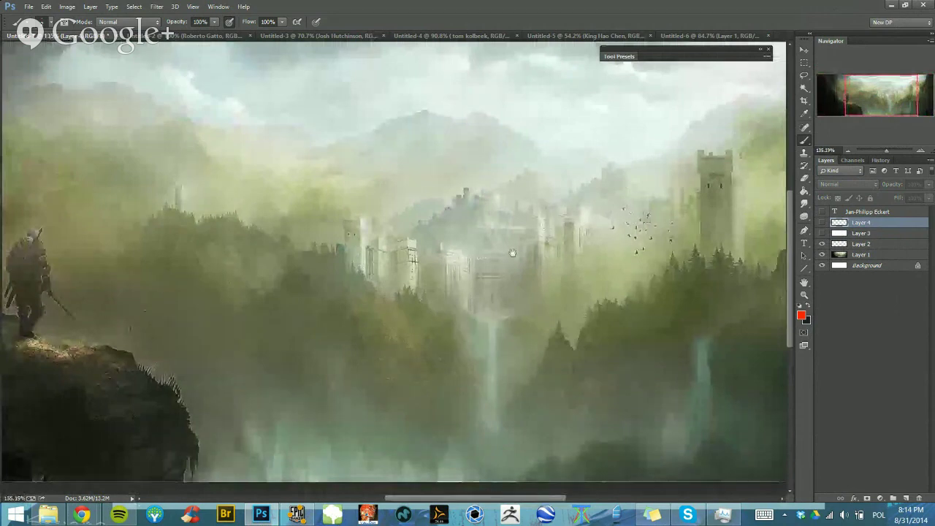
{"action": "left_click_drag", "start_coordinate": [513, 253], "coordinate": [412, 257]}
{"action": "scroll", "coordinate": [428, 286], "scroll_direction": "down", "scroll_amount": 3}
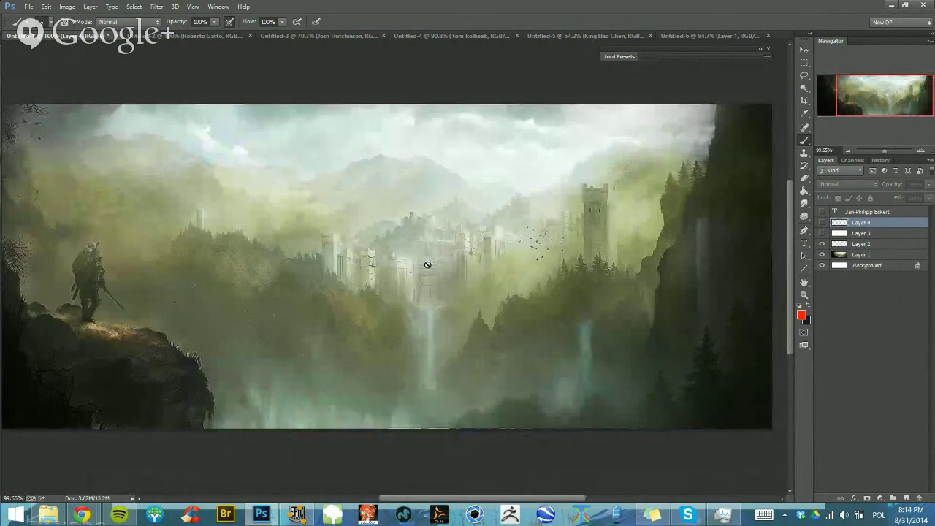
{"action": "left_click_drag", "start_coordinate": [429, 282], "coordinate": [418, 282]}
{"action": "scroll", "coordinate": [418, 281], "scroll_direction": "down", "scroll_amount": 1}
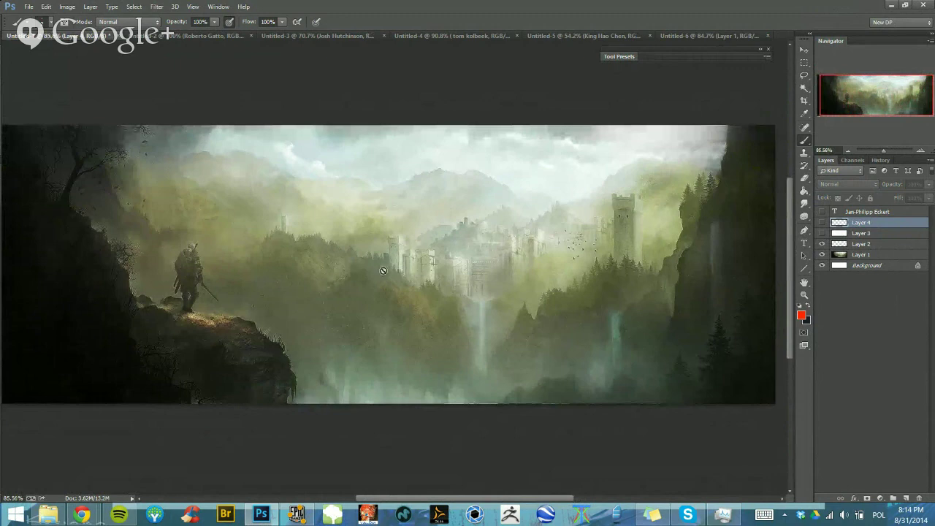
{"action": "scroll", "coordinate": [394, 289], "scroll_direction": "right", "scroll_amount": 1}
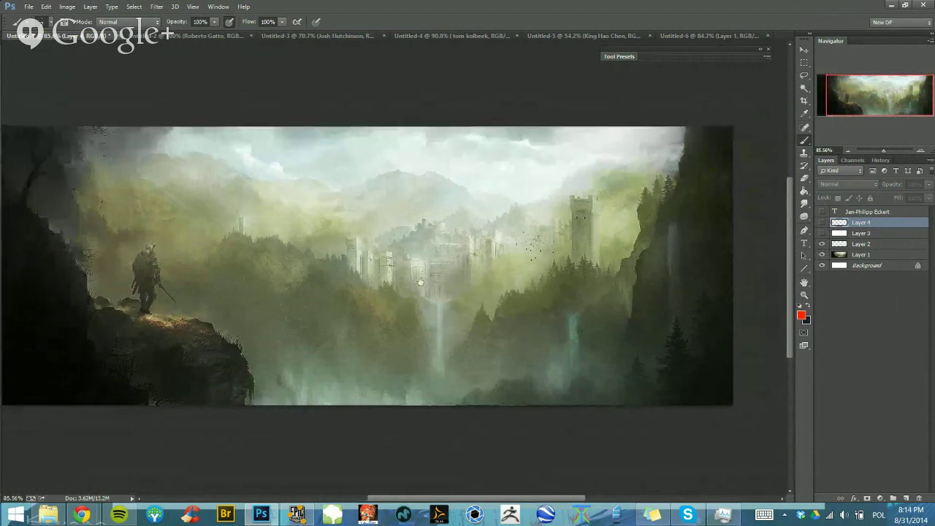
{"action": "scroll", "coordinate": [385, 266], "scroll_direction": "up", "scroll_amount": 3}
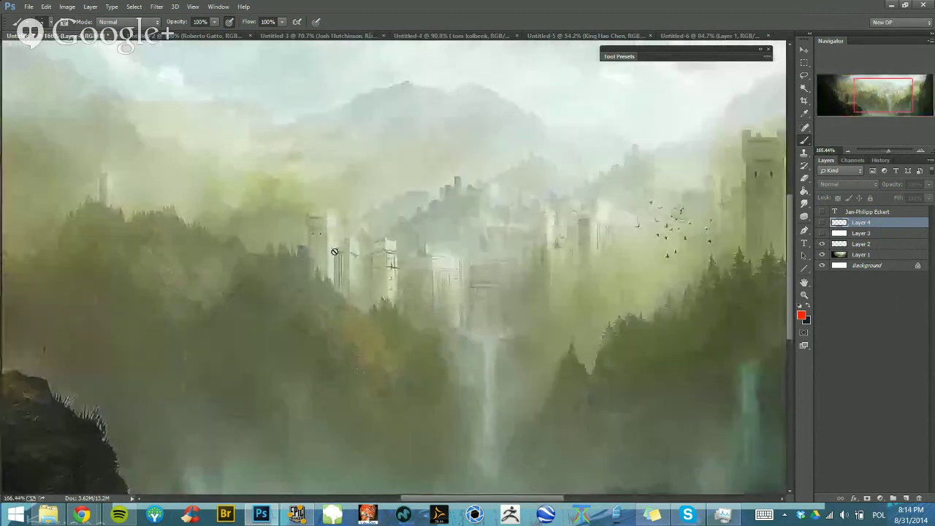
{"action": "scroll", "coordinate": [334, 251], "scroll_direction": "down", "scroll_amount": 4}
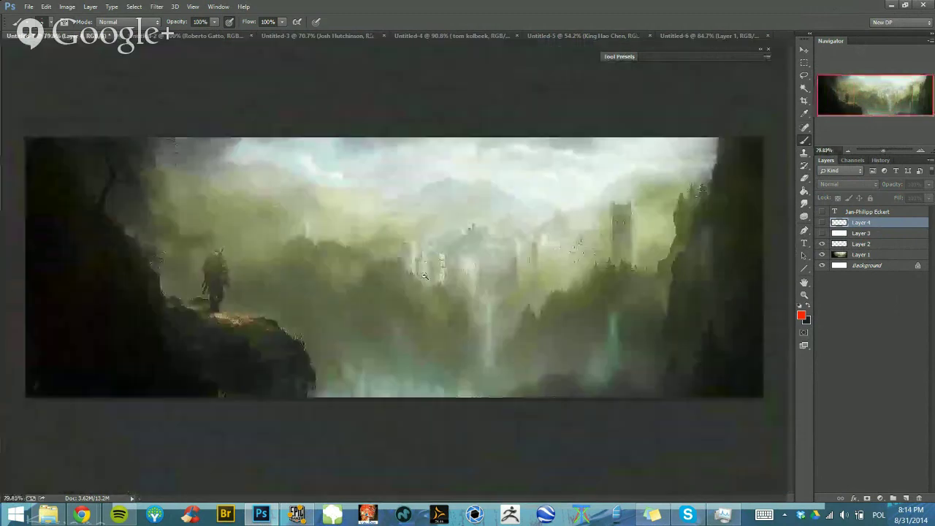
{"action": "scroll", "coordinate": [427, 271], "scroll_direction": "up", "scroll_amount": 1}
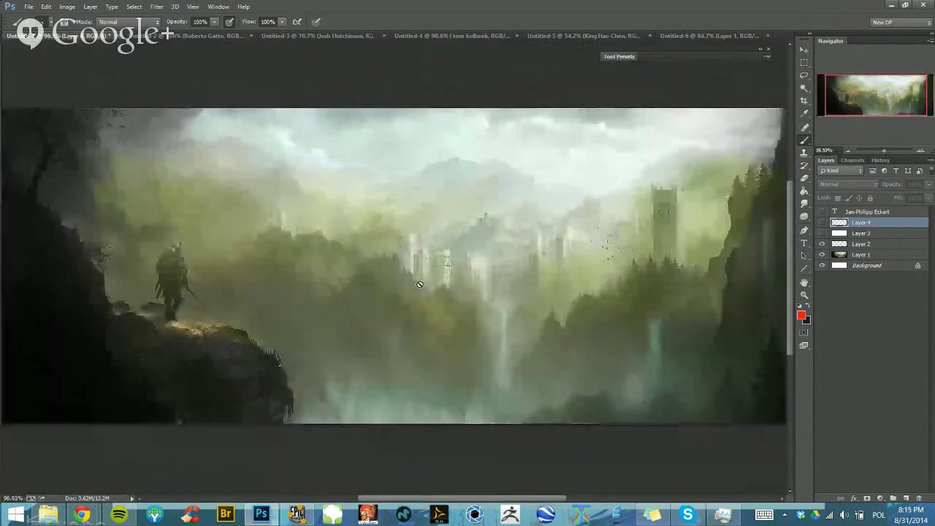
{"action": "scroll", "coordinate": [420, 284], "scroll_direction": "up", "scroll_amount": 3}
{"action": "left_click_drag", "start_coordinate": [516, 292], "coordinate": [443, 295]}
{"action": "scroll", "coordinate": [443, 295], "scroll_direction": "down", "scroll_amount": 3}
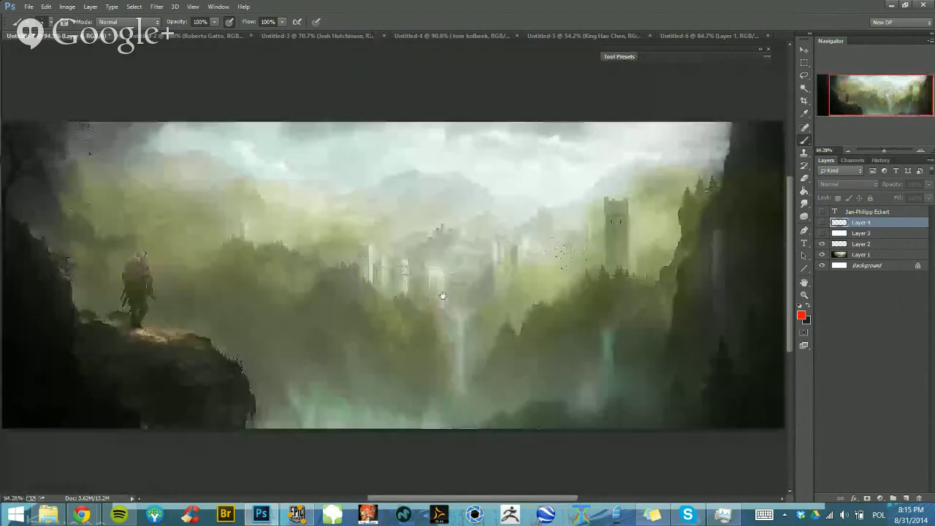
{"action": "scroll", "coordinate": [443, 296], "scroll_direction": "down", "scroll_amount": 1}
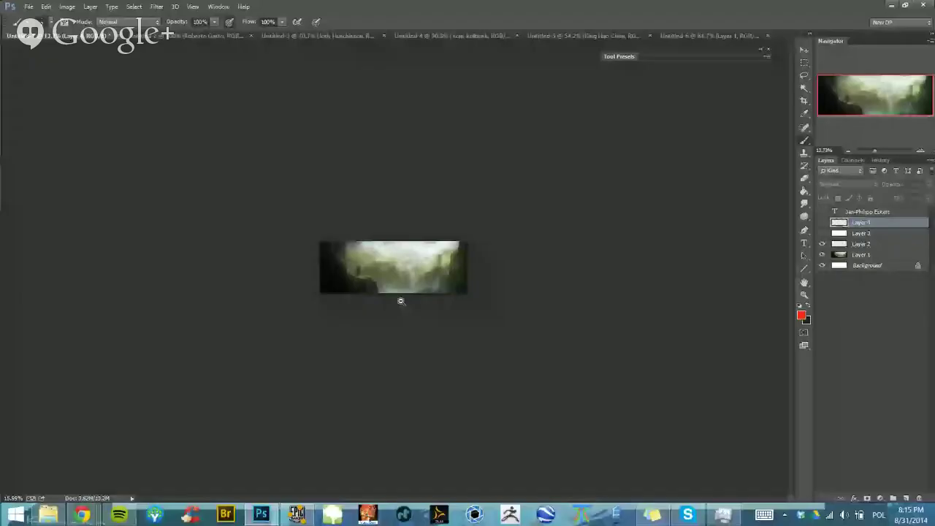
{"action": "key", "text": "ctrl+0"}
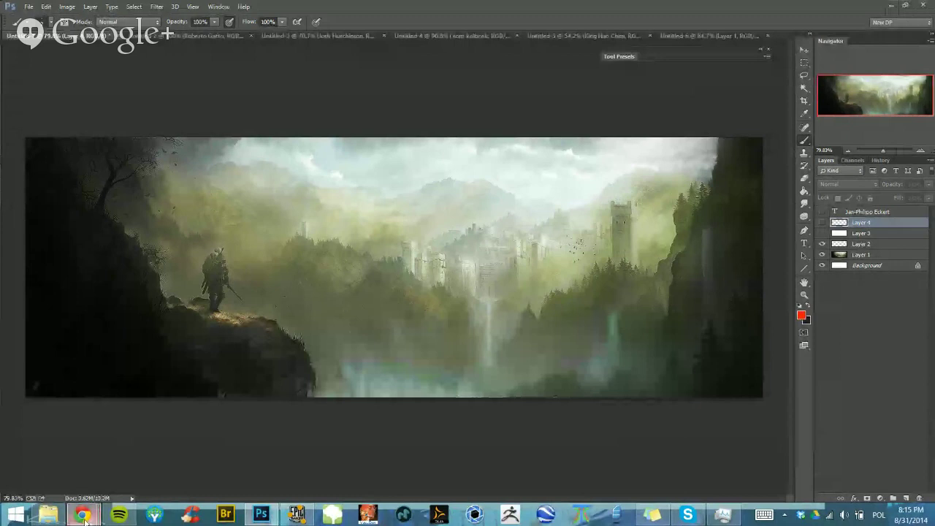
Switch to Chrome, open the Gnomon Workshop website in a new tab, and return to the painting in Photoshop
{"action": "mouse_move", "coordinate": [84, 516]}
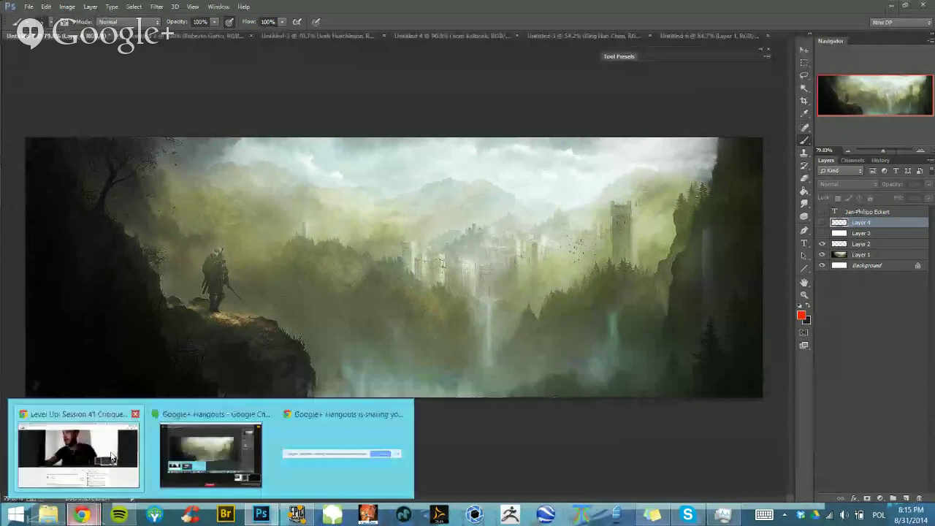
{"action": "left_click", "coordinate": [112, 458]}
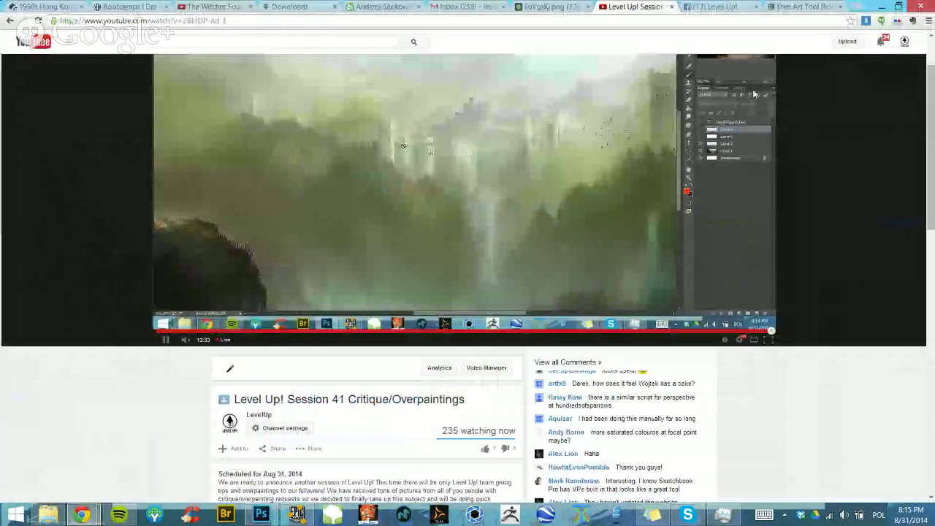
{"action": "key", "text": "ctrl+t"}
{"action": "type", "text": "gnomonworkshop"}
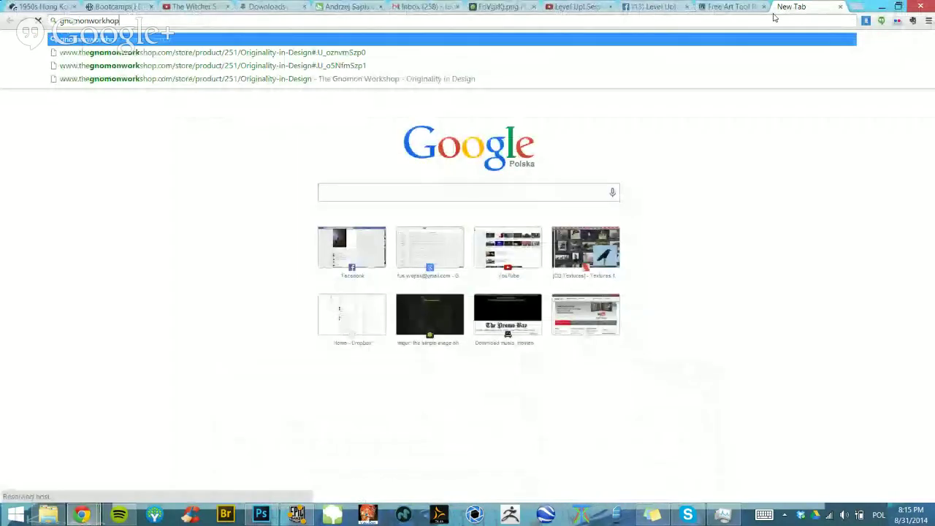
{"action": "key", "text": "Return"}
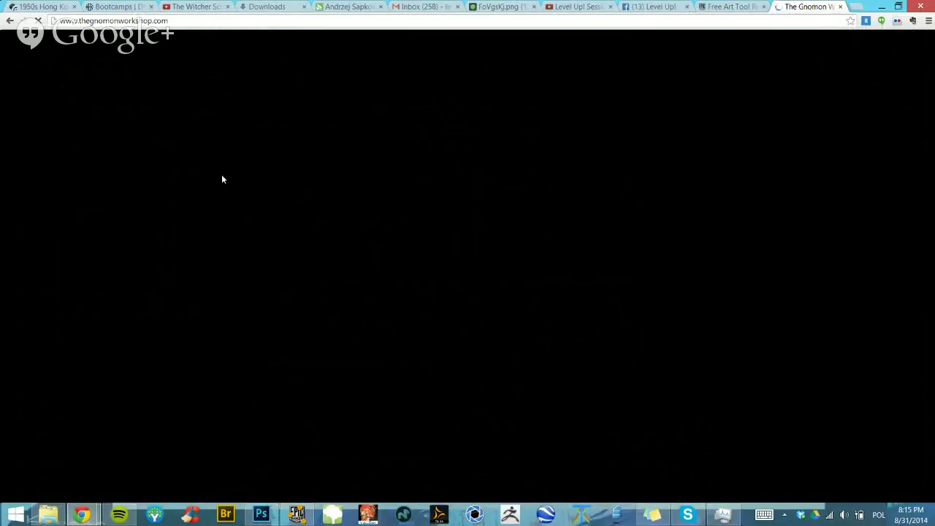
{"action": "left_click", "coordinate": [881, 7]}
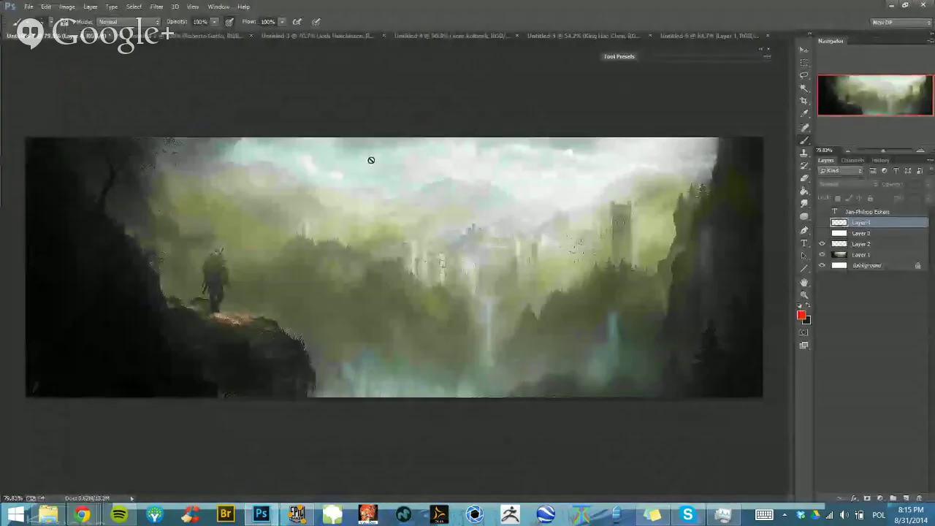
Check the Google+ Hangouts broadcast window and return to the painting in Photoshop
{"action": "left_click", "coordinate": [83, 515]}
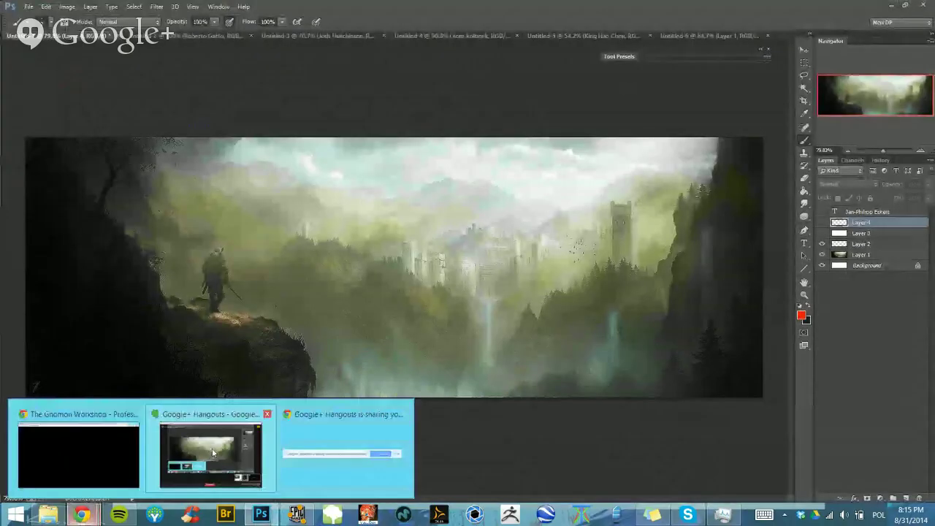
{"action": "left_click", "coordinate": [214, 453]}
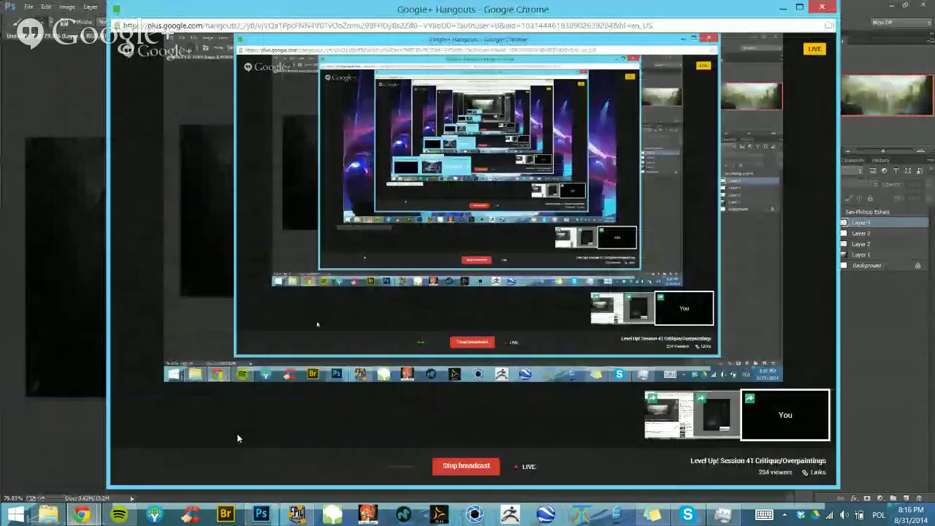
{"action": "key", "text": "alt+Tab"}
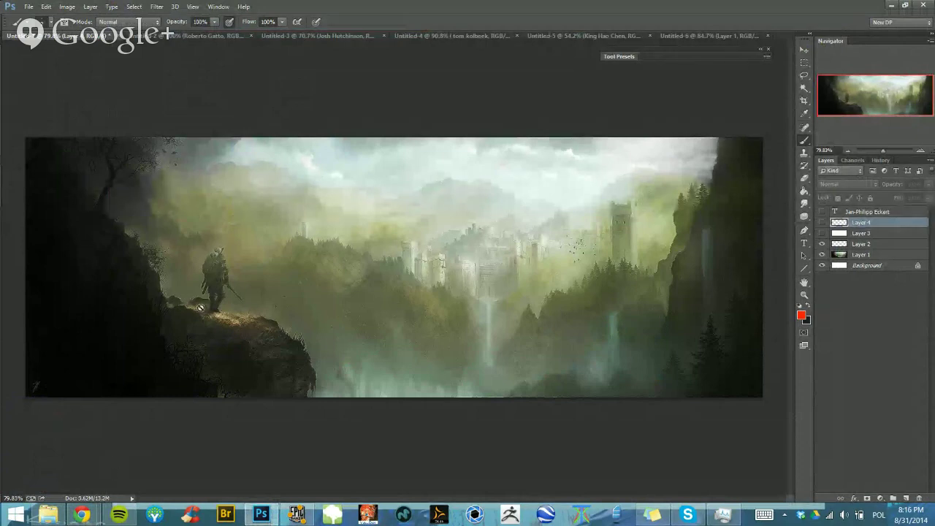
Show the red marking layer and review the whole painting with the perspective grid shown, leaving the grid layer hidden
{"action": "left_click", "coordinate": [822, 222]}
{"action": "left_click", "coordinate": [822, 233]}
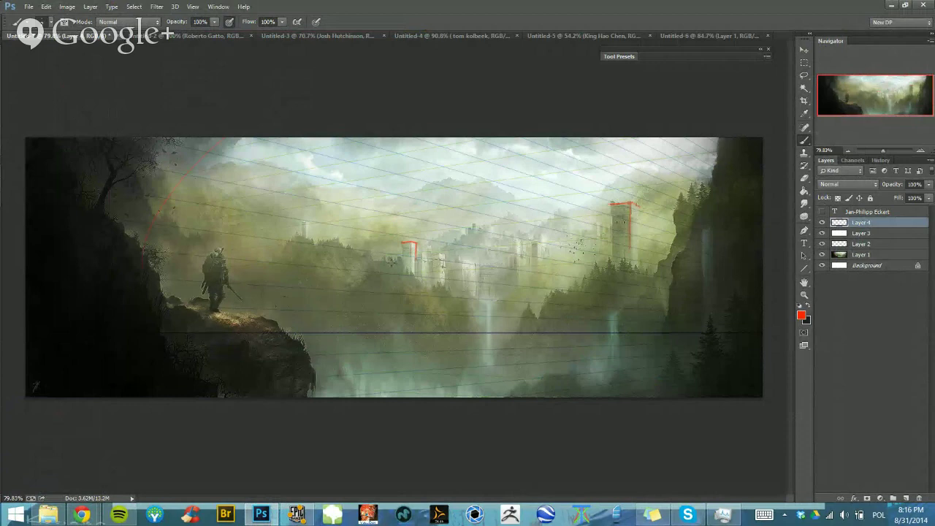
{"action": "mouse_move", "coordinate": [444, 265]}
{"action": "left_mouse_down"}
{"action": "mouse_move", "coordinate": [408, 258]}
{"action": "mouse_move", "coordinate": [416, 258]}
{"action": "left_mouse_up"}
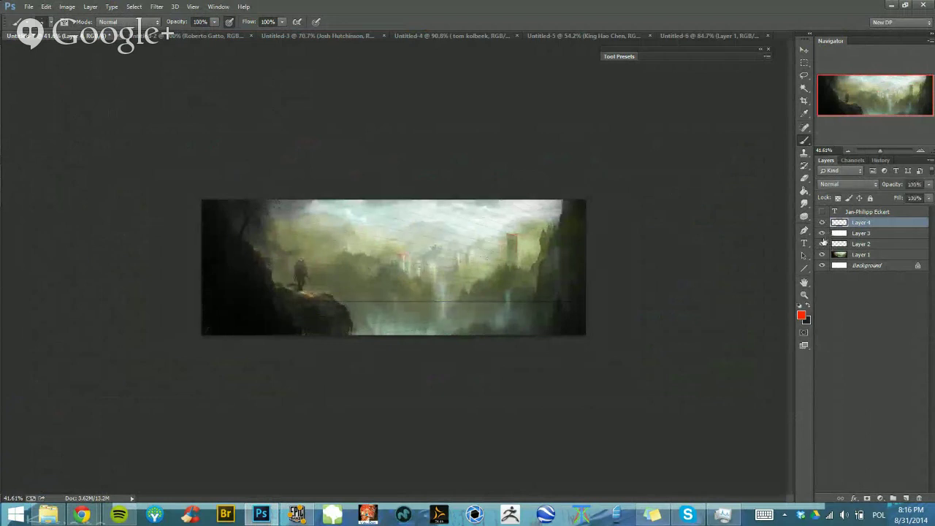
{"action": "left_click", "coordinate": [822, 233]}
{"action": "left_click_drag", "start_coordinate": [457, 308], "coordinate": [541, 254]}
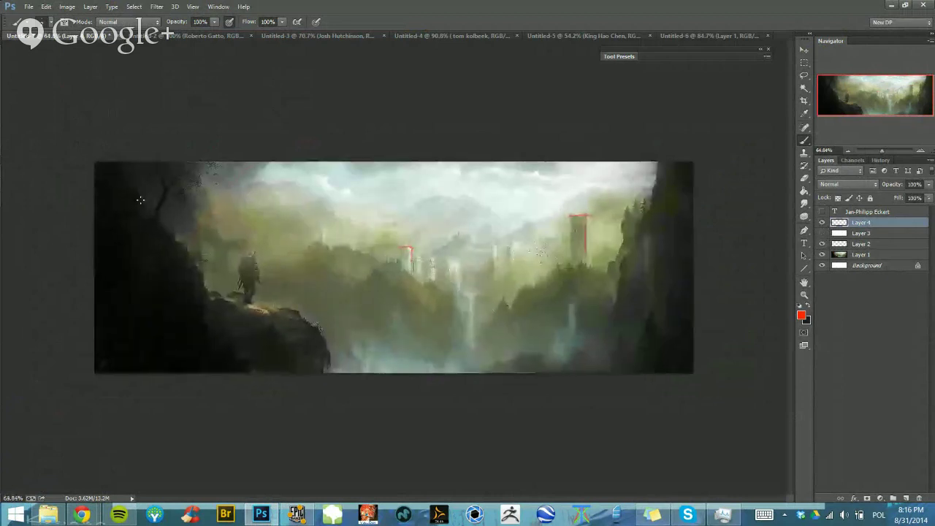
{"action": "left_click_drag", "start_coordinate": [286, 313], "coordinate": [307, 309]}
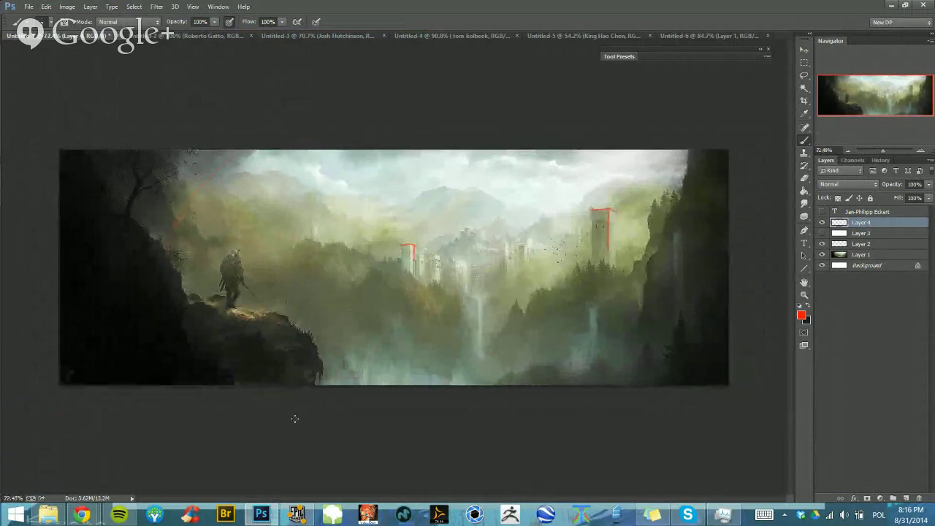
{"action": "key", "text": "ctrl+minus"}
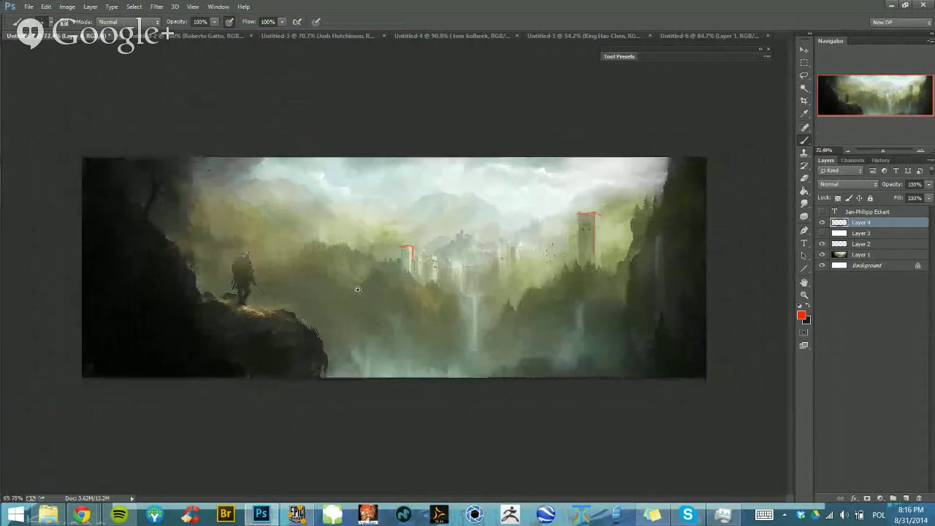
{"action": "left_click_drag", "start_coordinate": [358, 291], "coordinate": [331, 277]}
Try to crop a narrow strip off the painting's right edge, and cancel the crop
{"action": "key", "text": "c"}
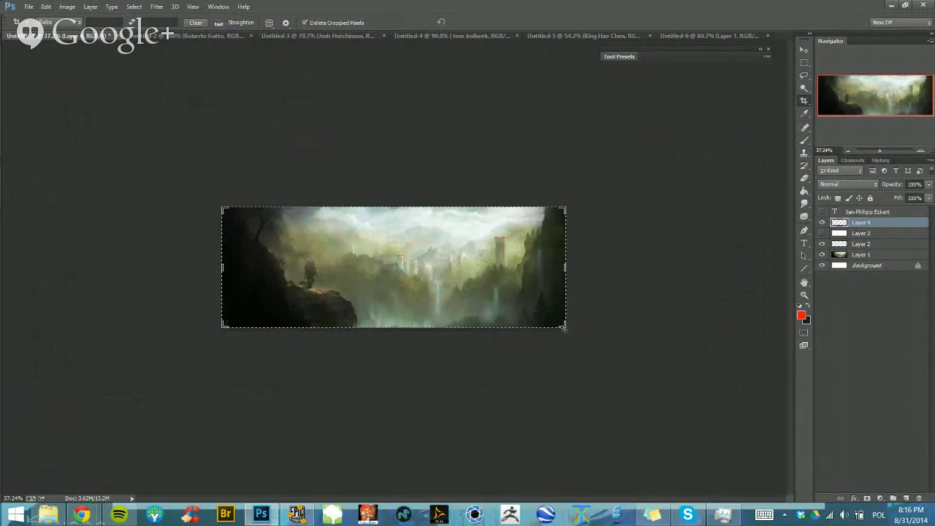
{"action": "left_click_drag", "start_coordinate": [564, 328], "coordinate": [551, 326]}
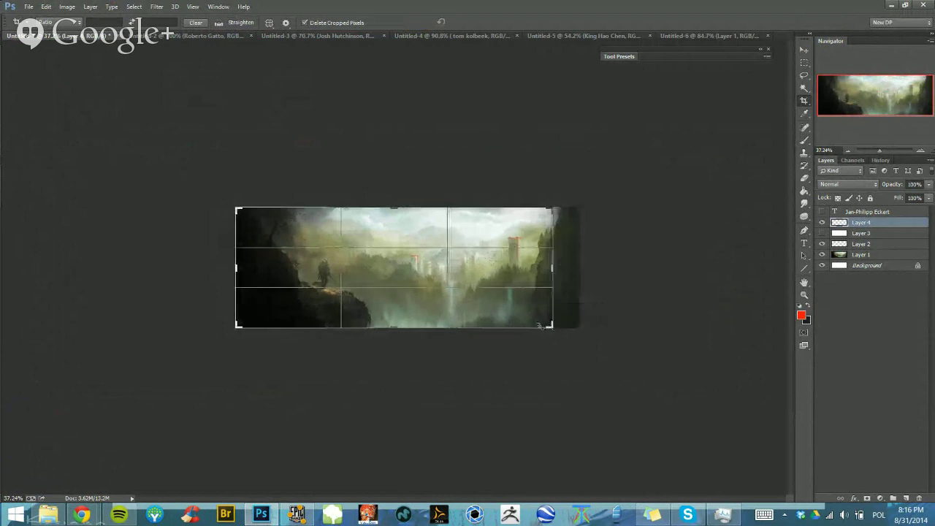
{"action": "key", "text": "Escape"}
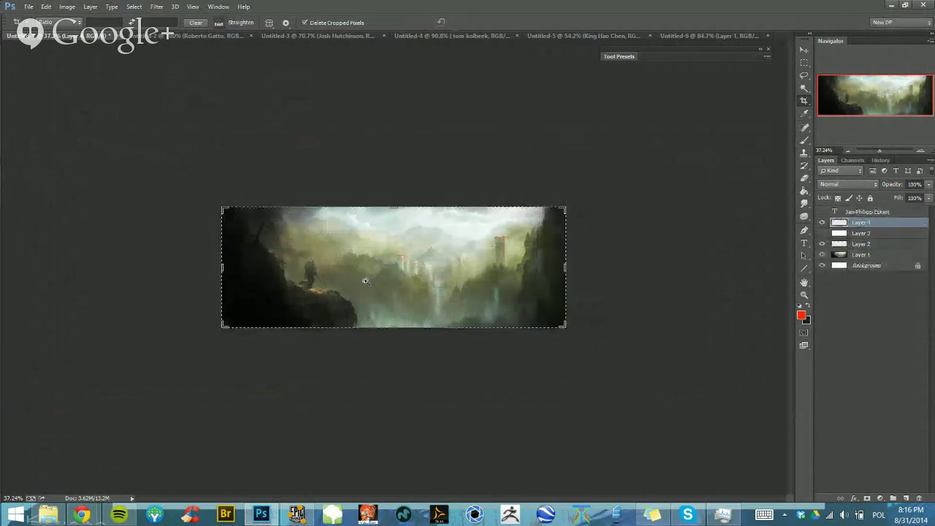
{"action": "scroll", "coordinate": [593, 217], "scroll_direction": "up", "scroll_amount": 2}
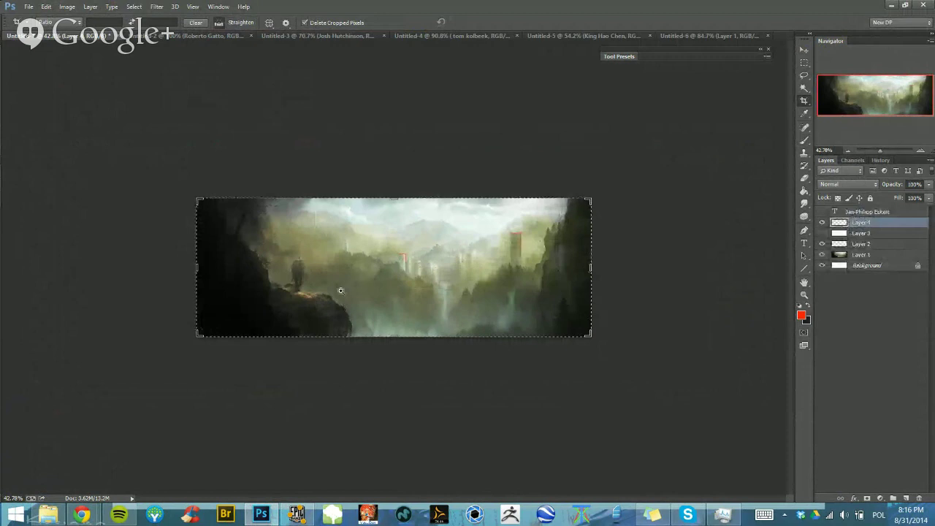
Hide the red marking layer and the perspective grid layer, and clear the selection around the painting
{"action": "scroll", "coordinate": [384, 260], "scroll_direction": "up", "scroll_amount": 2}
{"action": "scroll", "coordinate": [350, 238], "scroll_direction": "up", "scroll_amount": 1}
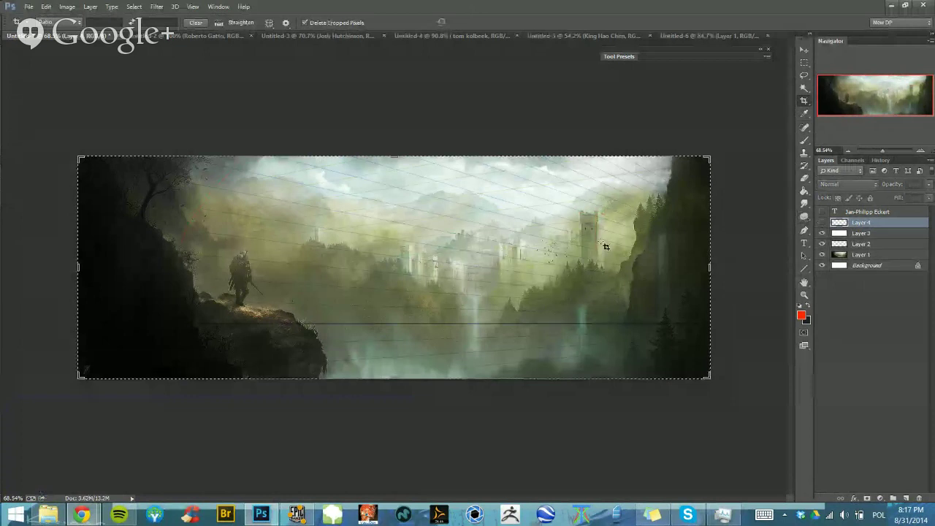
{"action": "left_click", "coordinate": [822, 234]}
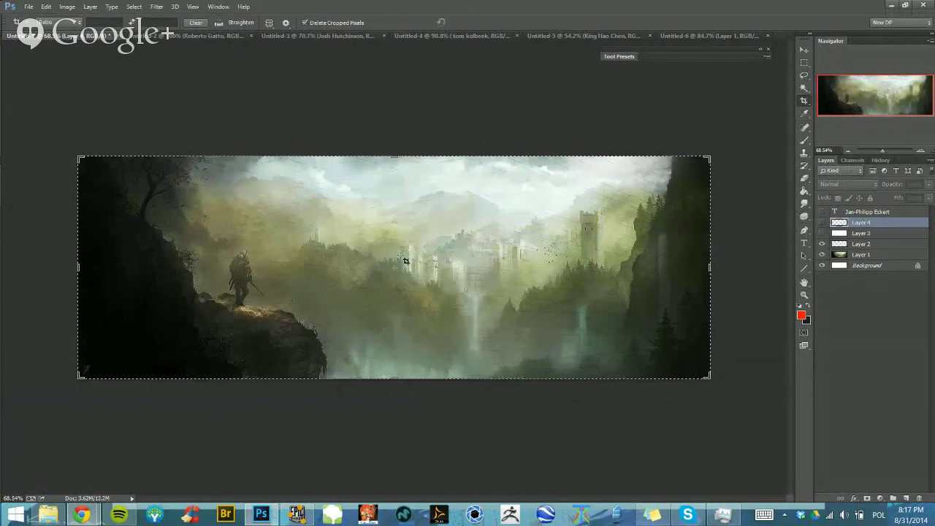
{"action": "key", "text": "Escape"}
Narrow the whole painting on Layer 1 to about 74% of its width with Content-Aware Scale, keeping its left edge fixed
{"action": "left_click", "coordinate": [854, 255]}
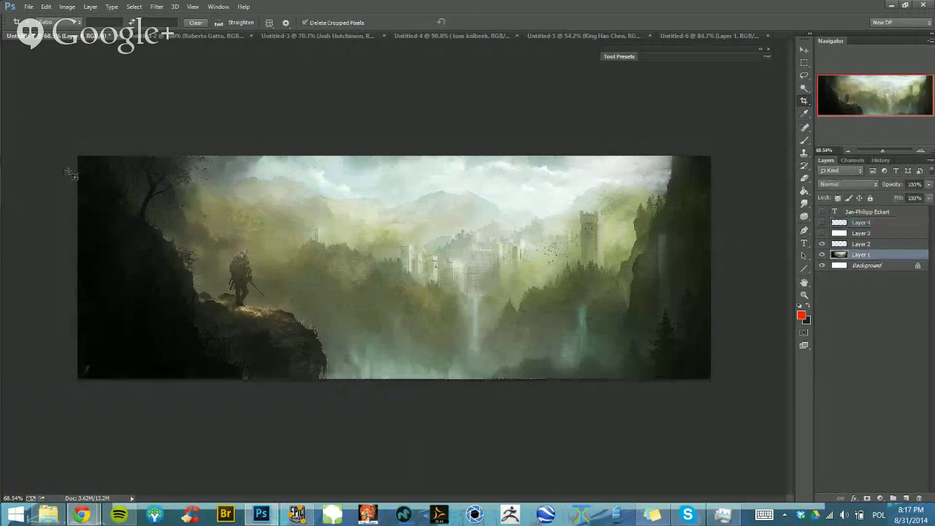
{"action": "key", "text": "ctrl+a"}
{"action": "left_click", "coordinate": [46, 7]}
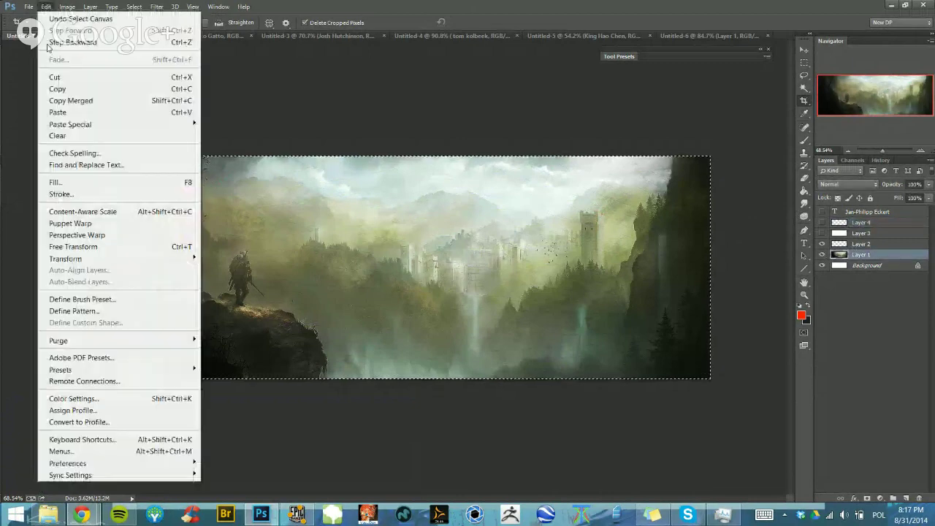
{"action": "left_click", "coordinate": [83, 211]}
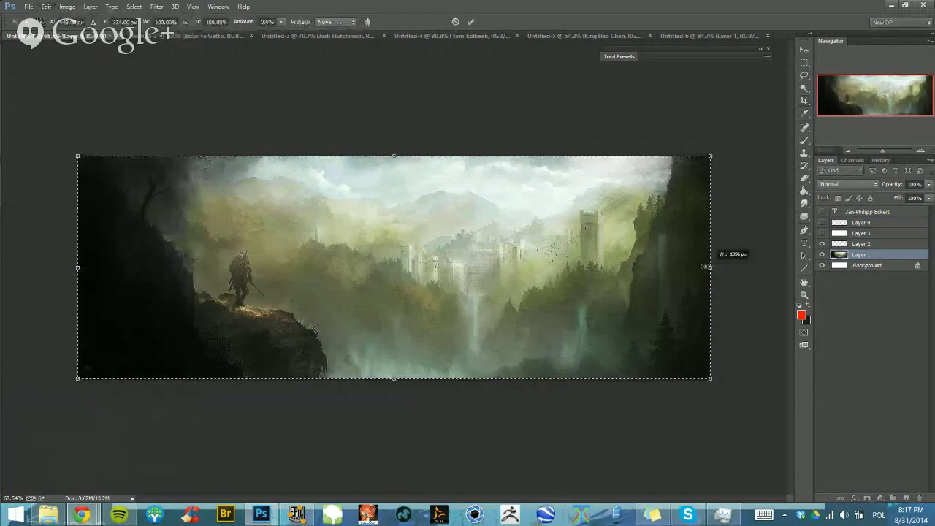
{"action": "left_click_drag", "start_coordinate": [706, 267], "coordinate": [547, 278]}
{"action": "key", "text": "Return"}
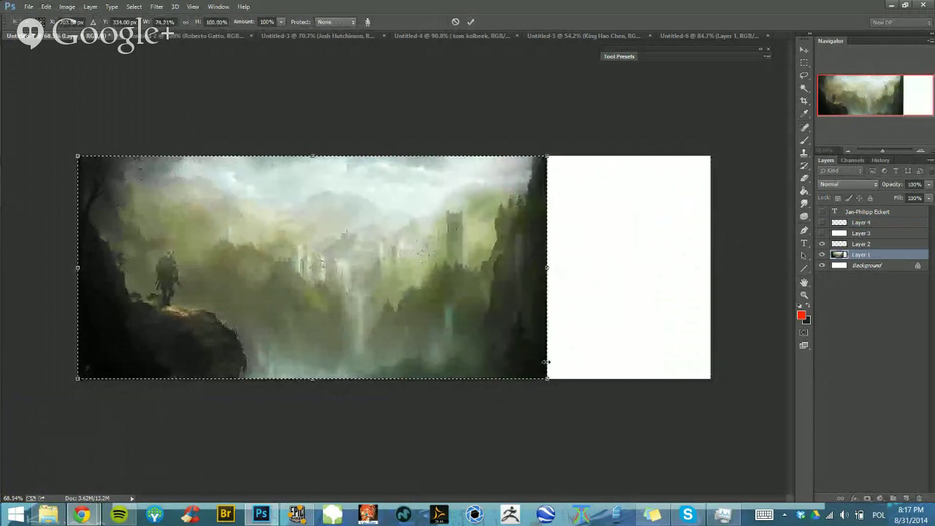
Crop the canvas to the narrowed painting, removing the blank area to its right
{"action": "key", "text": "c"}
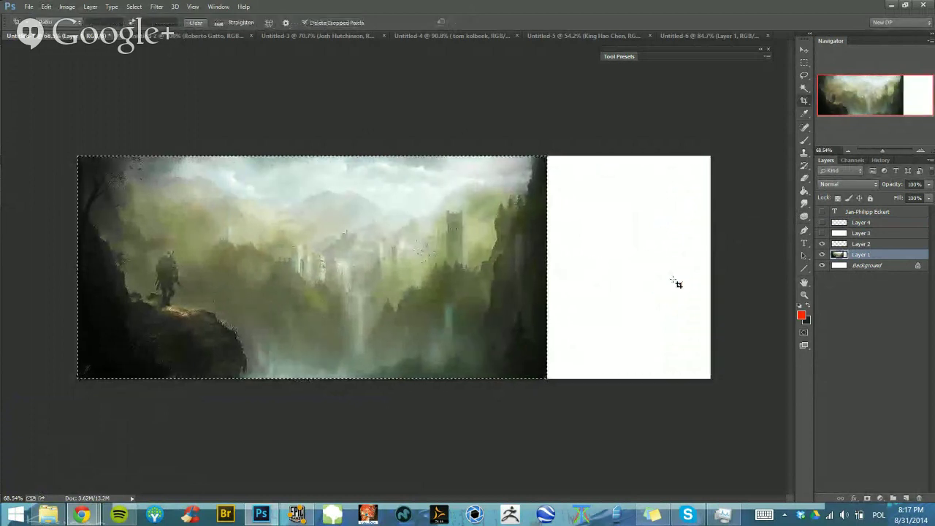
{"action": "left_click", "coordinate": [701, 271]}
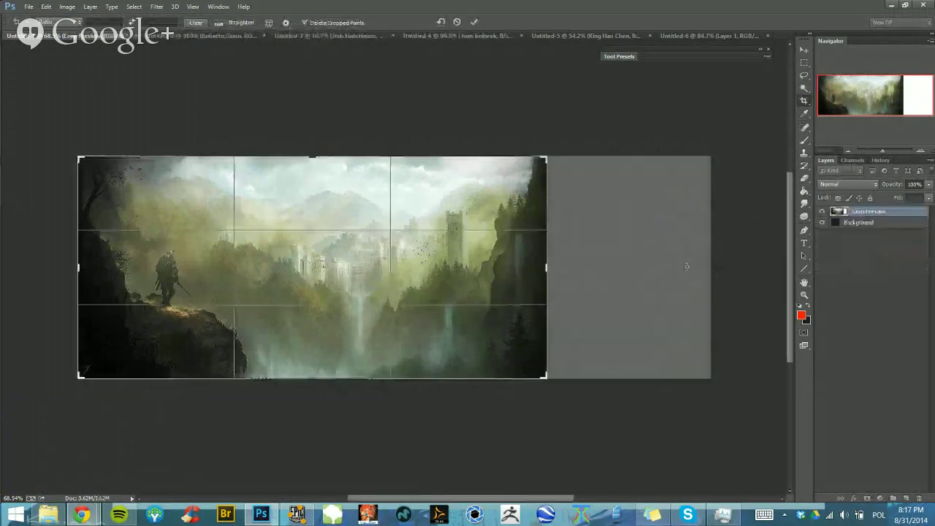
{"action": "key", "text": "Return"}
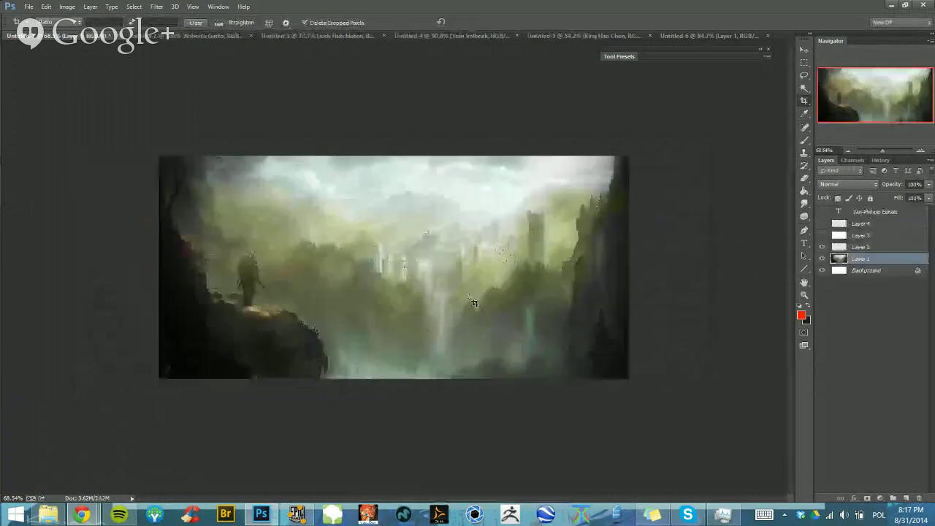
Mirror the cropped painting horizontally to check its composition, flip it back, and review it at different sizes
{"action": "key", "text": "ctrl+shift+h"}
{"action": "mouse_move", "coordinate": [444, 302]}
{"action": "left_mouse_down"}
{"action": "mouse_move", "coordinate": [424, 301]}
{"action": "mouse_move", "coordinate": [442, 302]}
{"action": "left_mouse_up"}
{"action": "scroll", "coordinate": [442, 302], "scroll_direction": "up", "scroll_amount": 1}
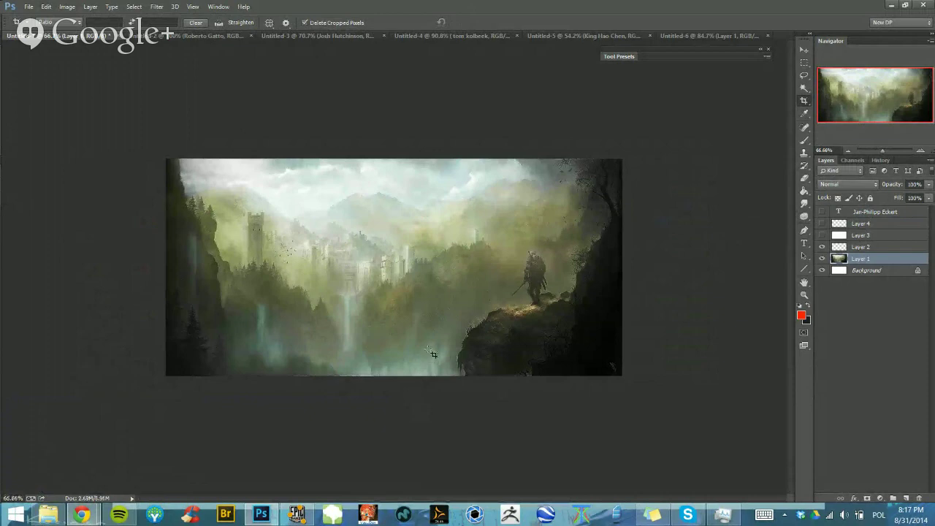
{"action": "key", "text": "ctrl+shift+h"}
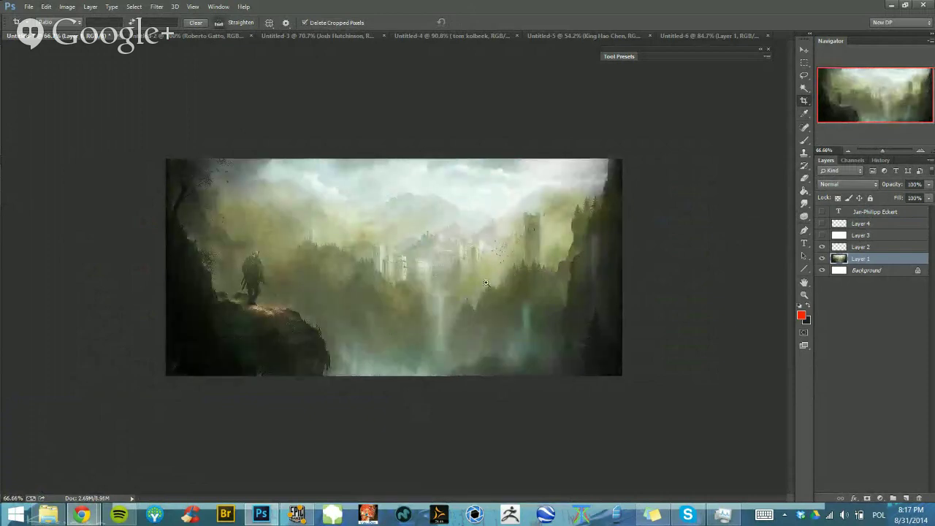
{"action": "left_click_drag", "start_coordinate": [486, 283], "coordinate": [462, 281]}
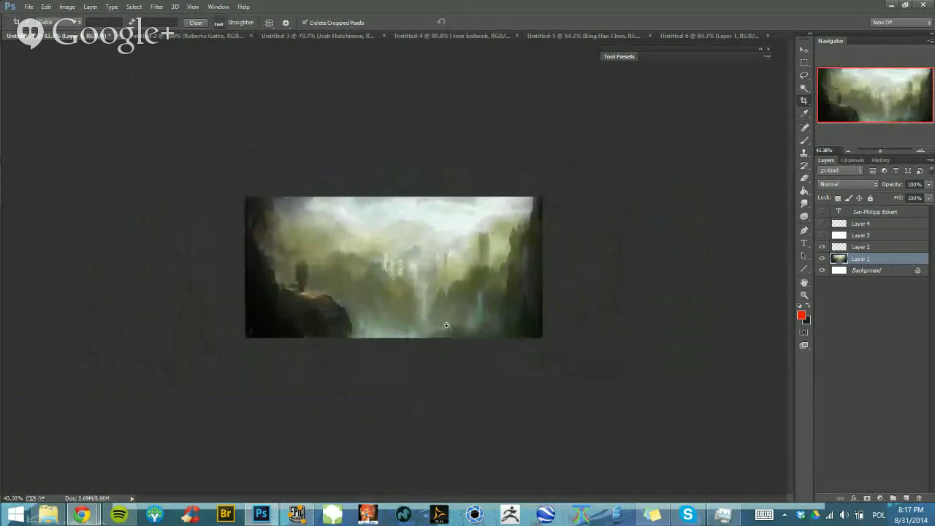
{"action": "left_click_drag", "start_coordinate": [435, 376], "coordinate": [453, 361]}
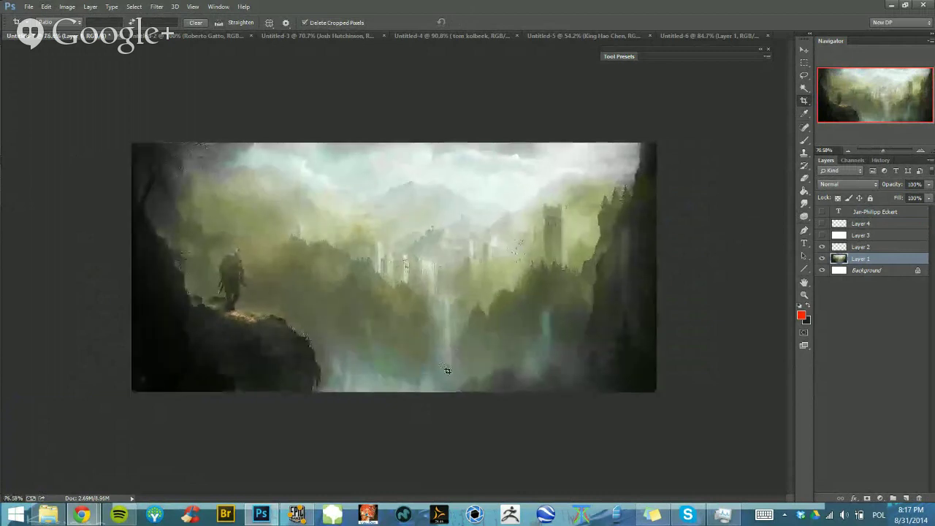
Activate the Brush tool and examine the enlarged cropped painting in full-screen mode on a black background
{"action": "key", "text": "b"}
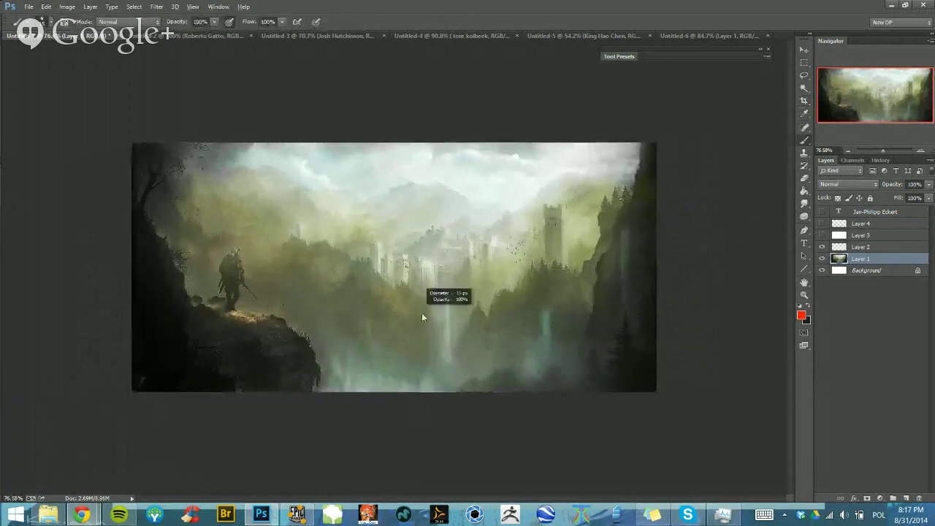
{"action": "left_click_drag", "start_coordinate": [422, 304], "coordinate": [418, 306]}
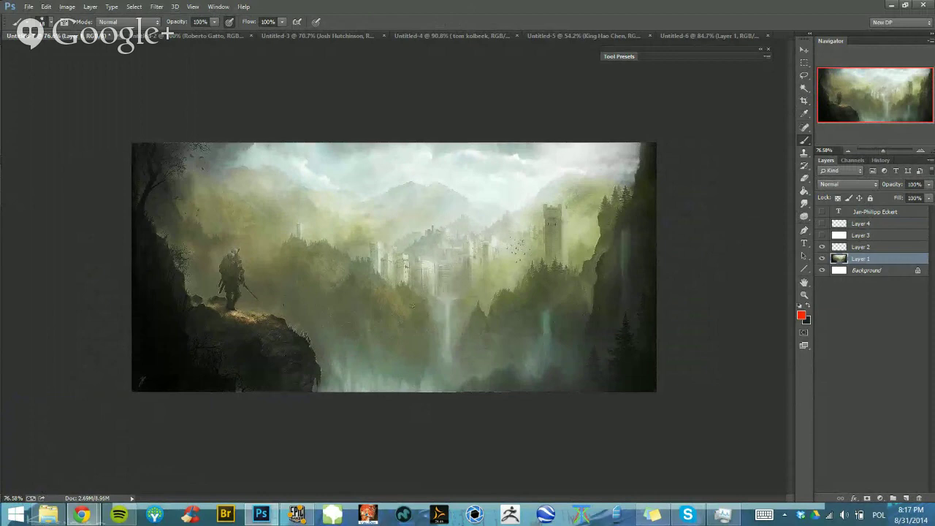
{"action": "key", "text": "f"}
{"action": "key", "text": "f"}
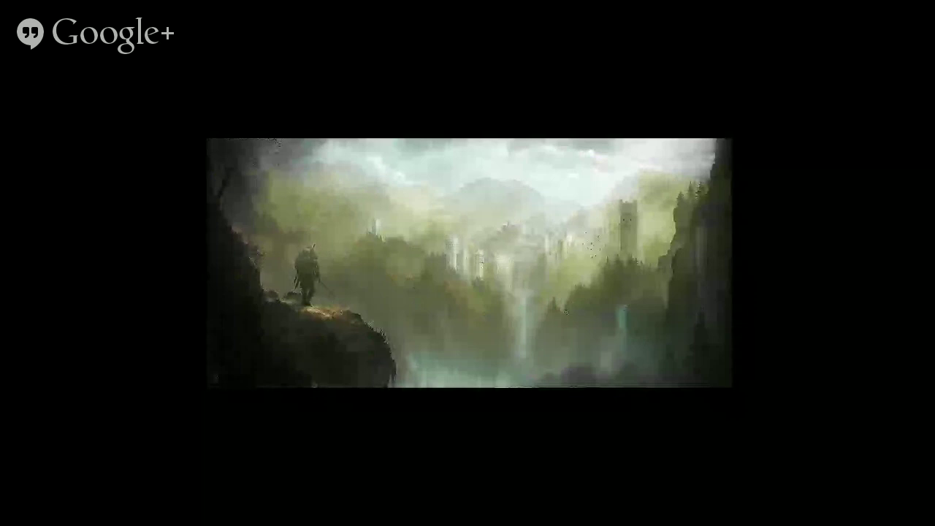
{"action": "left_click_drag", "start_coordinate": [567, 312], "coordinate": [748, 296]}
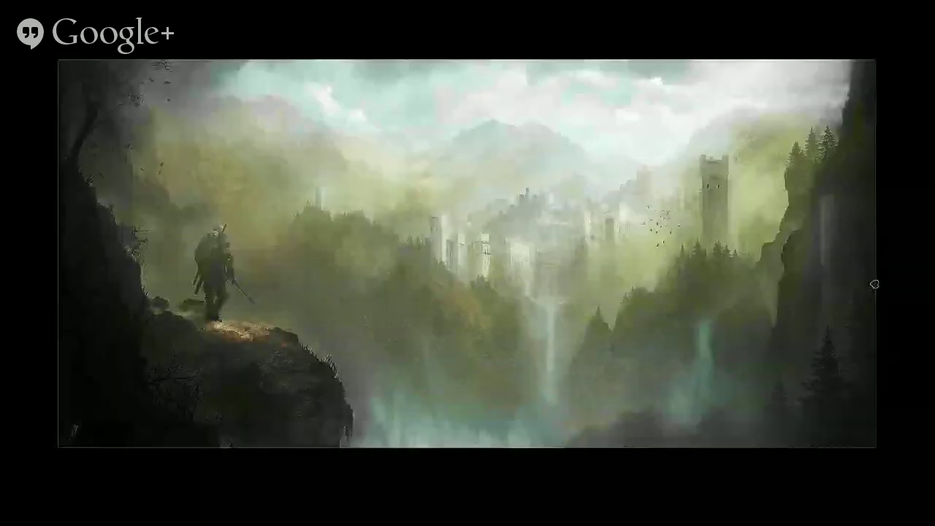
Undo the crop and the content-aware scaling, review the full-width painting, and return to the standard screen mode
{"action": "key", "text": "ctrl+shift+h"}
{"action": "key", "text": "h"}
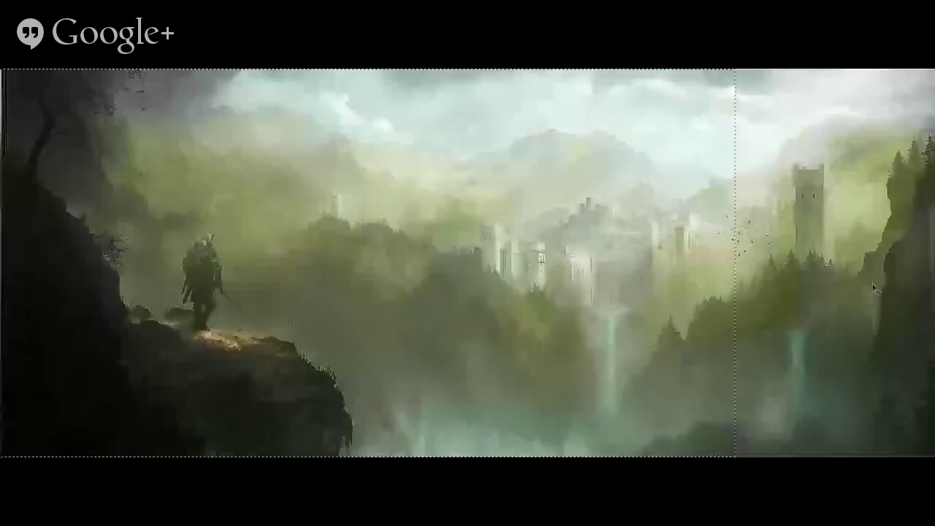
{"action": "left_click_drag", "start_coordinate": [871, 288], "coordinate": [729, 287]}
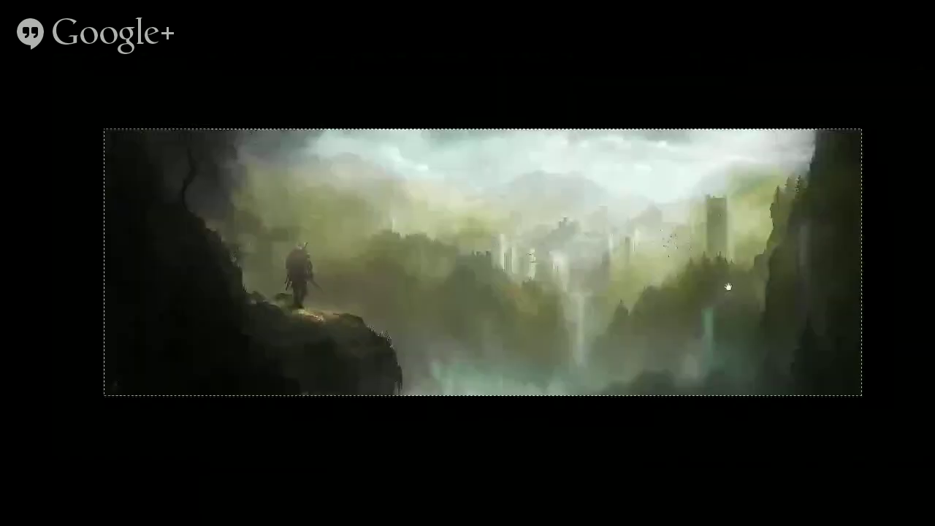
{"action": "key", "text": "f"}
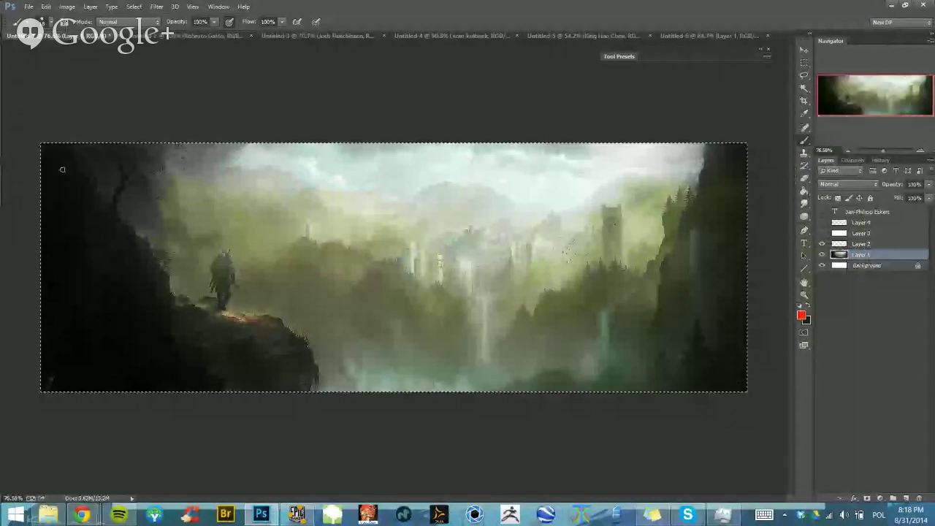
Try squeezing the painting to about half its width with Content-Aware Scale, undo it, and clear the selection
{"action": "left_click", "coordinate": [45, 7]}
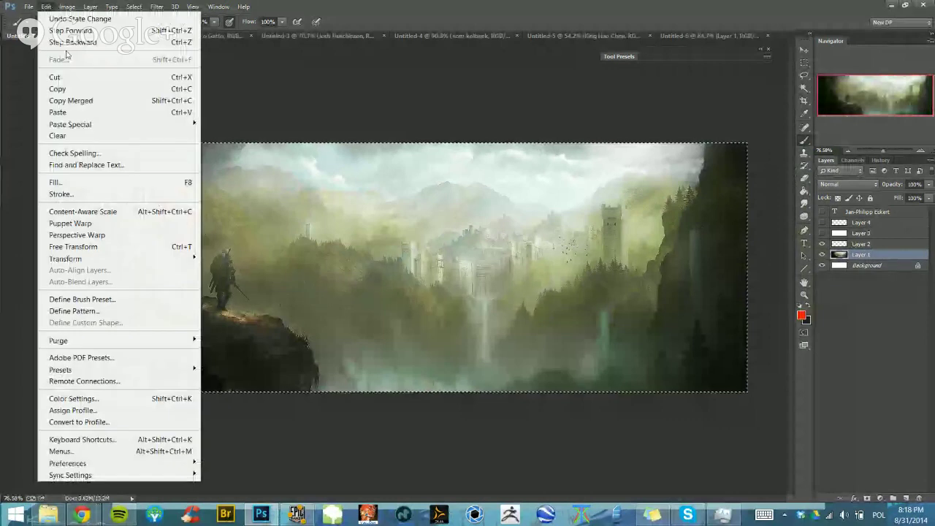
{"action": "left_click", "coordinate": [80, 211]}
{"action": "left_click_drag", "start_coordinate": [747, 268], "coordinate": [390, 287]}
{"action": "key", "text": "Return"}
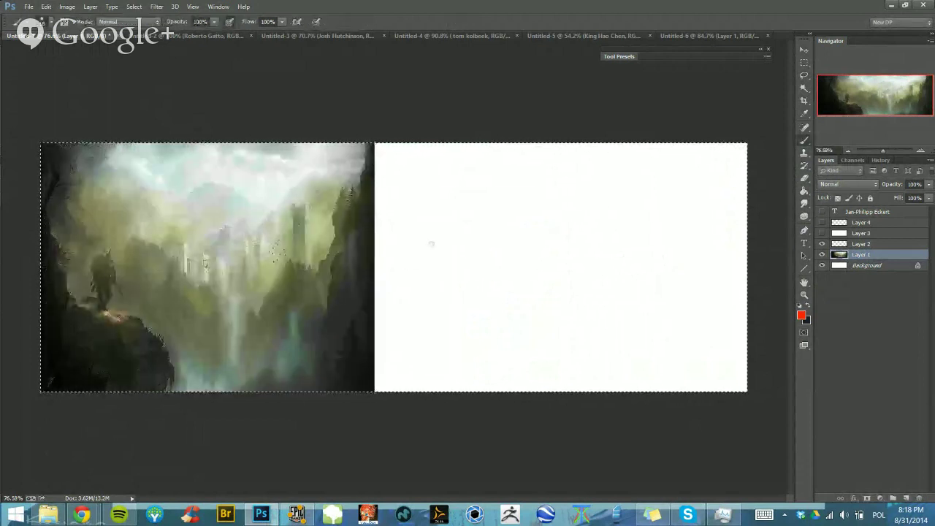
{"action": "key", "text": "ctrl+z"}
{"action": "key", "text": "ctrl+d"}
{"action": "scroll", "coordinate": [459, 242], "scroll_direction": "down", "scroll_amount": 3}
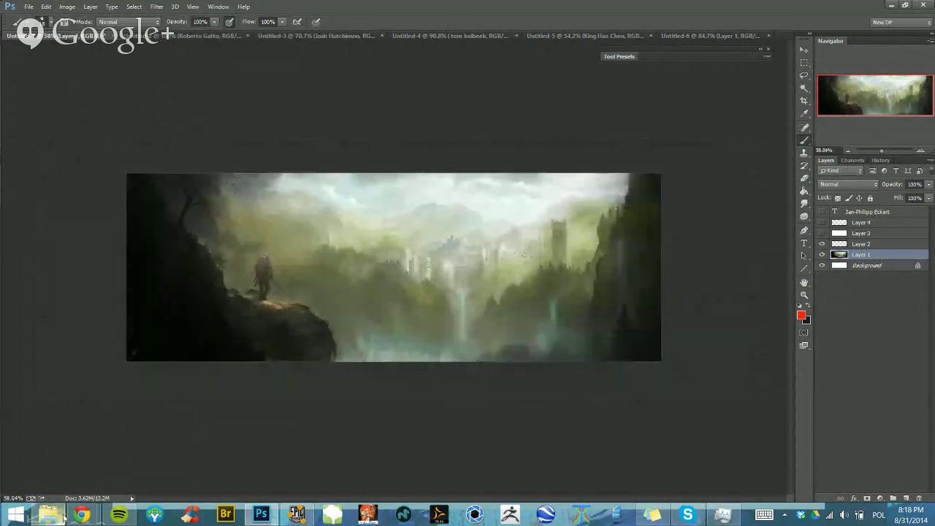
Check the Google+ Hangouts broadcast window in Chrome and return to the painting in Photoshop
{"action": "mouse_move", "coordinate": [82, 514]}
{"action": "left_click", "coordinate": [205, 475]}
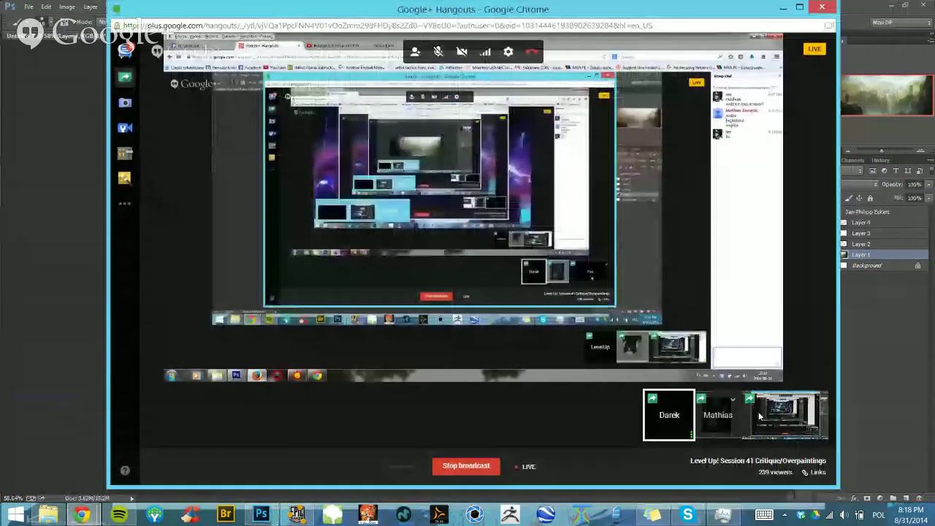
{"action": "left_click", "coordinate": [871, 397]}
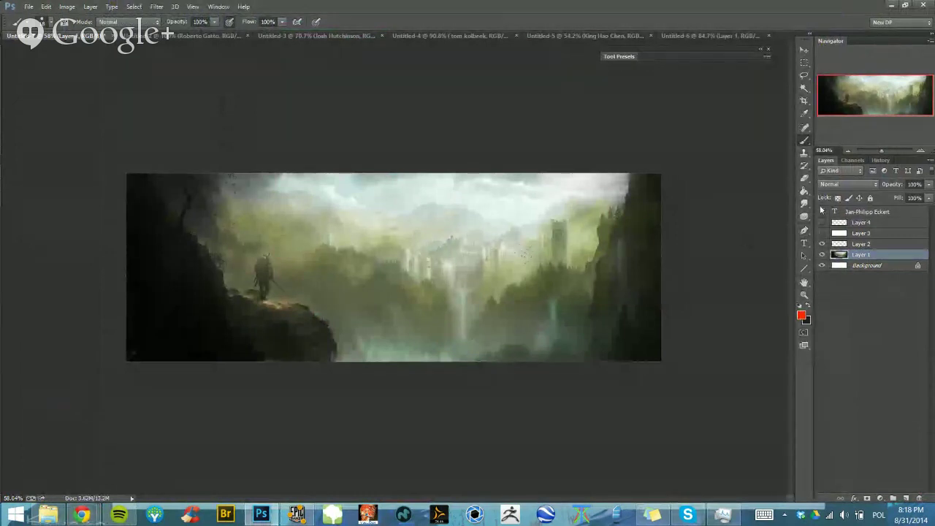
Circle the grassy edge of the foreground cliff in red with the brush, and undo the circle
{"action": "key", "text": "ctrl+plus"}
{"action": "key", "text": "ctrl+plus"}
{"action": "key", "text": "ctrl+plus"}
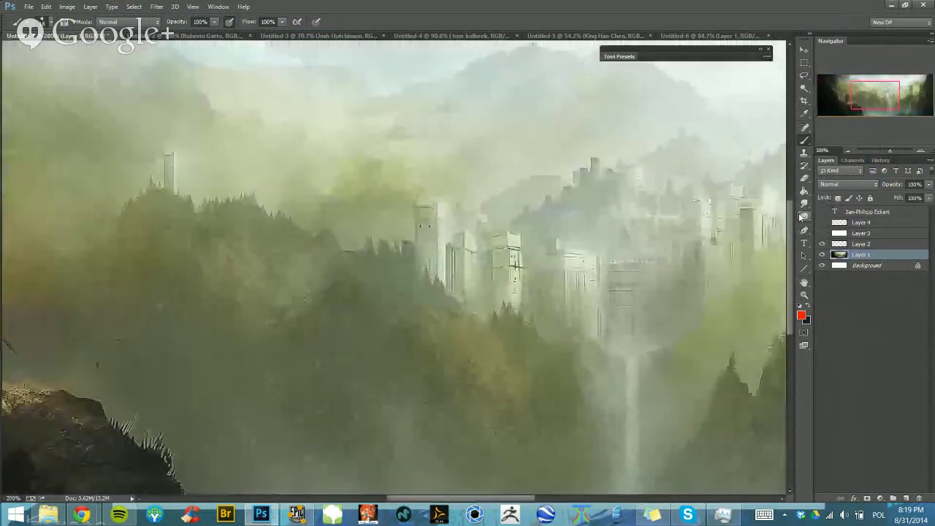
{"action": "left_click_drag", "start_coordinate": [231, 317], "coordinate": [364, 196]}
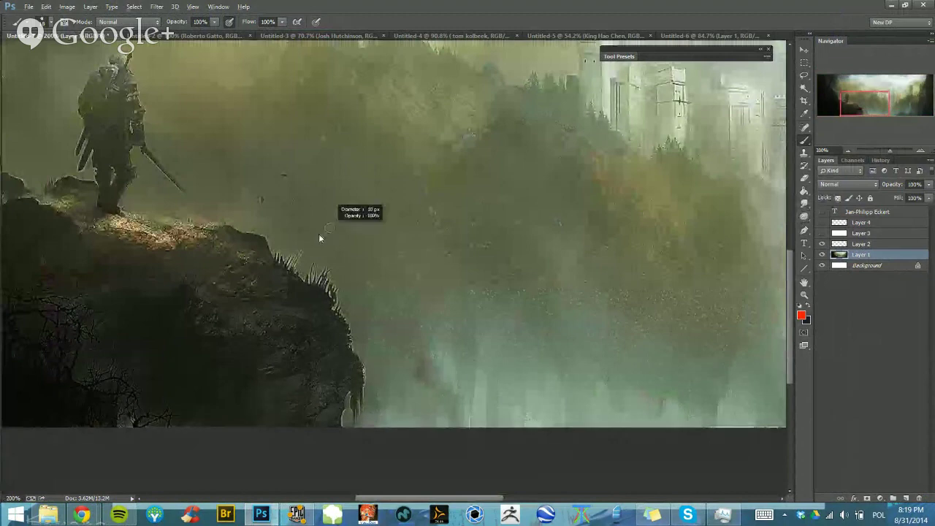
{"action": "mouse_move", "coordinate": [303, 228]}
{"action": "left_mouse_down"}
{"action": "mouse_move", "coordinate": [351, 371]}
{"action": "mouse_move", "coordinate": [282, 231]}
{"action": "left_mouse_up"}
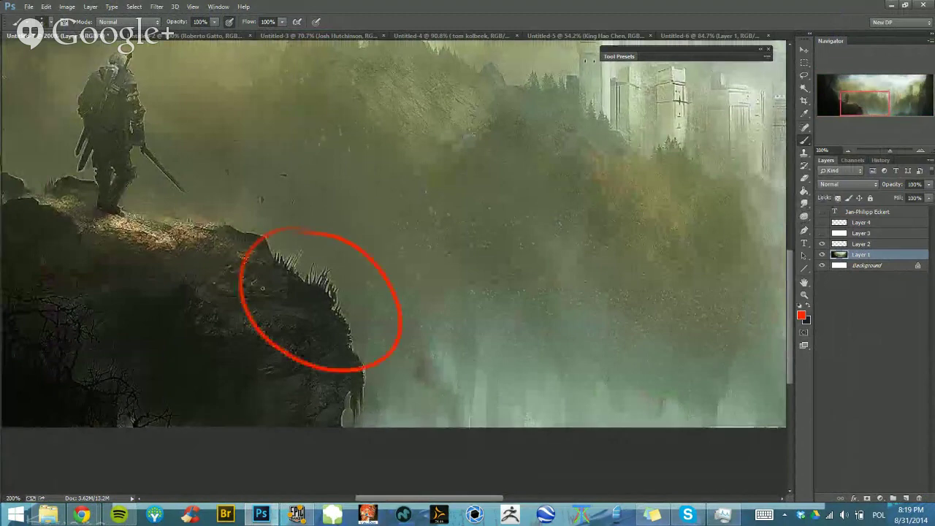
{"action": "key", "text": "ctrl+z"}
Trace the rocks behind the warrior and the warrior's silhouette in red, and undo the marks
{"action": "mouse_move", "coordinate": [264, 288]}
{"action": "left_mouse_down"}
{"action": "mouse_move", "coordinate": [192, 261]}
{"action": "mouse_move", "coordinate": [221, 281]}
{"action": "left_mouse_up"}
{"action": "mouse_move", "coordinate": [80, 220]}
{"action": "left_mouse_down"}
{"action": "mouse_move", "coordinate": [112, 232]}
{"action": "mouse_move", "coordinate": [175, 230]}
{"action": "mouse_move", "coordinate": [155, 208]}
{"action": "left_mouse_up"}
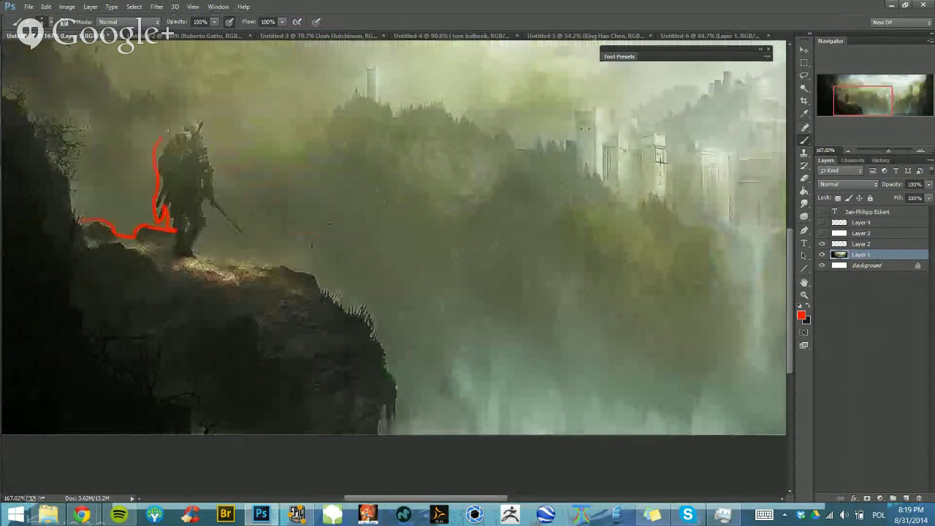
{"action": "left_click_drag", "start_coordinate": [167, 131], "coordinate": [186, 241]}
{"action": "key", "text": "q"}
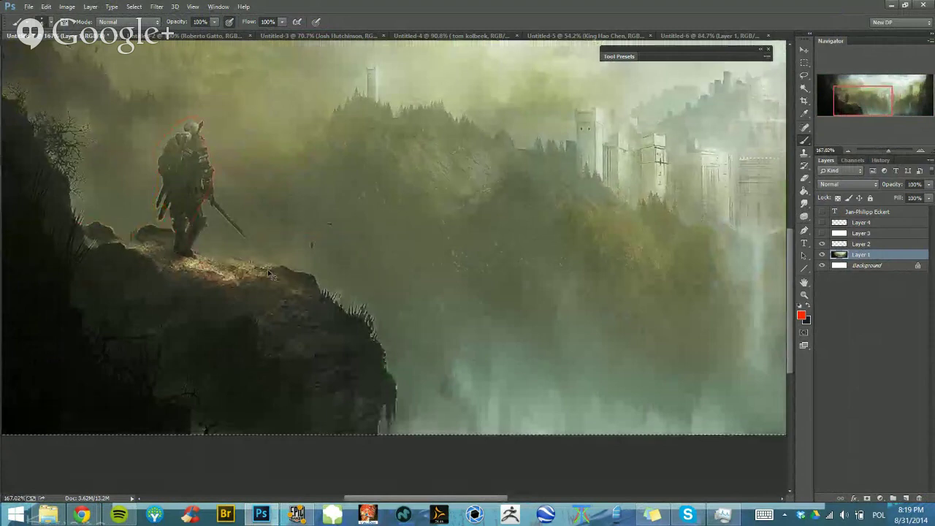
Try a red brush mark along the edge of the dark right-hand cliff, undo it, and review the whole painting
{"action": "scroll", "coordinate": [270, 274], "scroll_direction": "down", "scroll_amount": 2}
{"action": "left_click_drag", "start_coordinate": [304, 234], "coordinate": [214, 269]}
{"action": "mouse_move", "coordinate": [295, 252]}
{"action": "left_mouse_down"}
{"action": "mouse_move", "coordinate": [257, 263]}
{"action": "mouse_move", "coordinate": [137, 257]}
{"action": "left_mouse_up"}
{"action": "key", "text": "ctrl+a"}
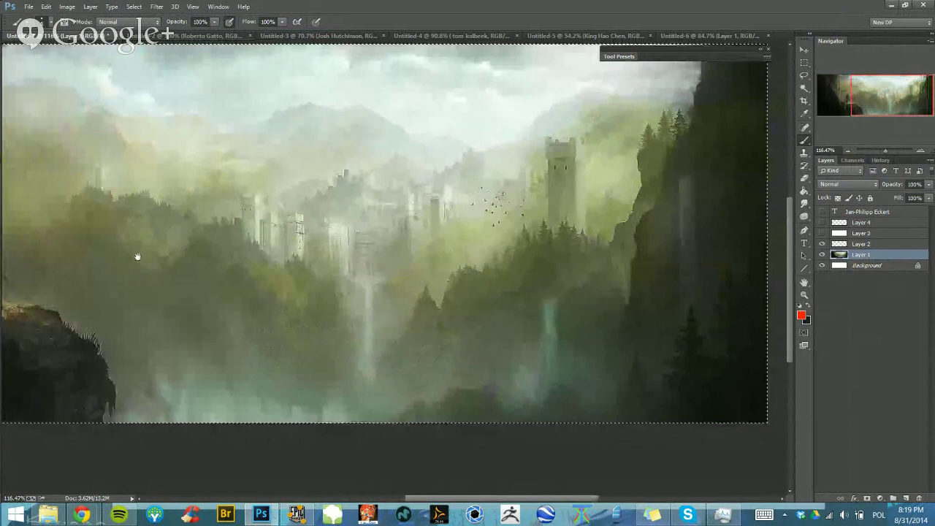
{"action": "scroll", "coordinate": [632, 214], "scroll_direction": "up", "scroll_amount": 2}
{"action": "left_click_drag", "start_coordinate": [664, 206], "coordinate": [638, 247]}
{"action": "key", "text": "ctrl+z"}
{"action": "scroll", "coordinate": [551, 379], "scroll_direction": "down", "scroll_amount": 4}
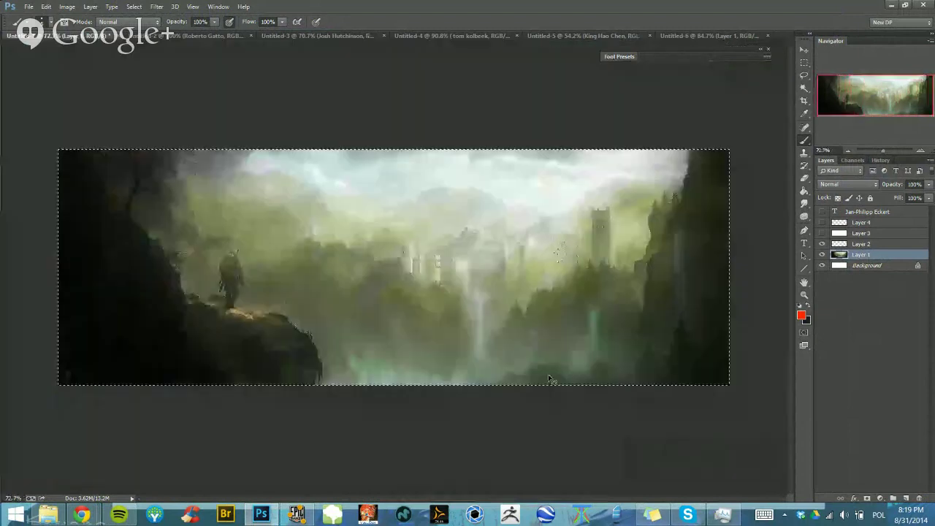
{"action": "scroll", "coordinate": [549, 379], "scroll_direction": "up", "scroll_amount": 1}
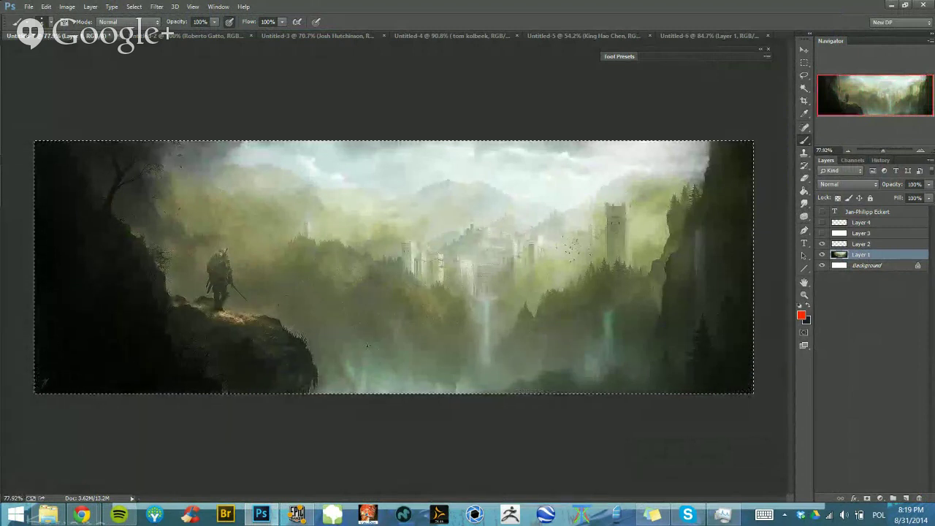
Deselect the painting and compare the Bicubic Sharper (reduction) and Bicubic (smooth gradients) resampling options in Image Size without resizing
{"action": "key", "text": "ctrl+d"}
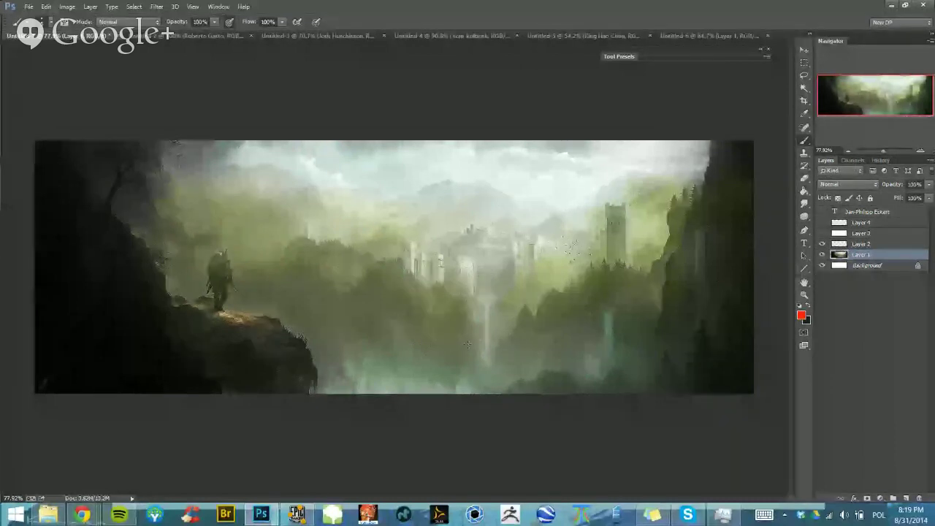
{"action": "key", "text": "ctrl+alt+i"}
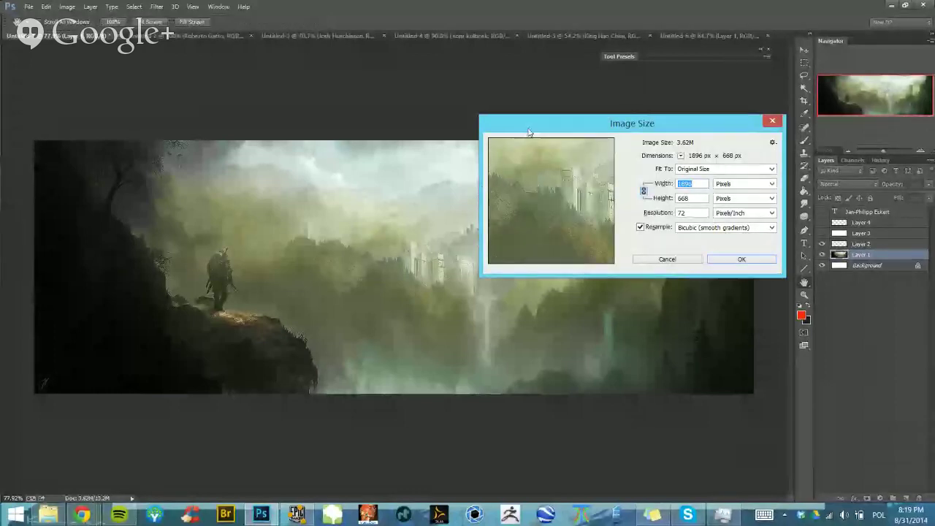
{"action": "left_click_drag", "start_coordinate": [528, 126], "coordinate": [500, 121]}
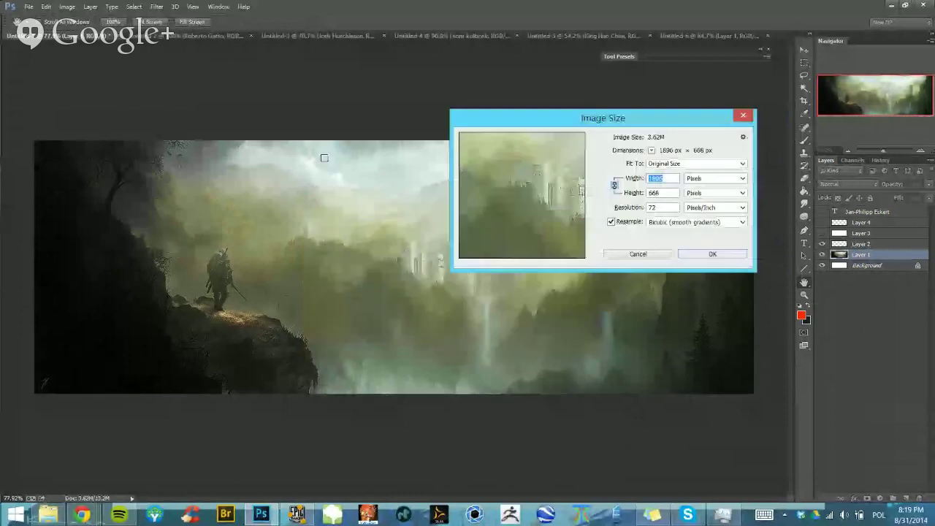
{"action": "left_click", "coordinate": [663, 223]}
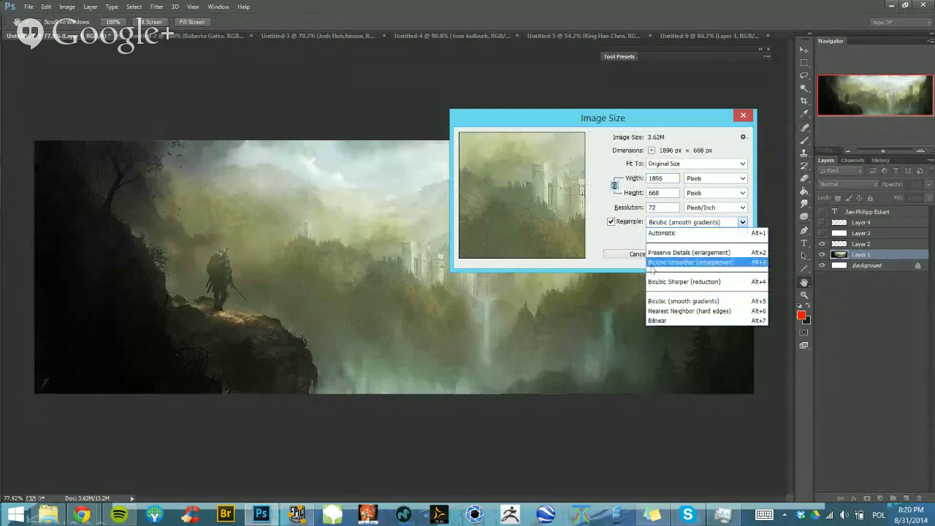
{"action": "left_click", "coordinate": [671, 283]}
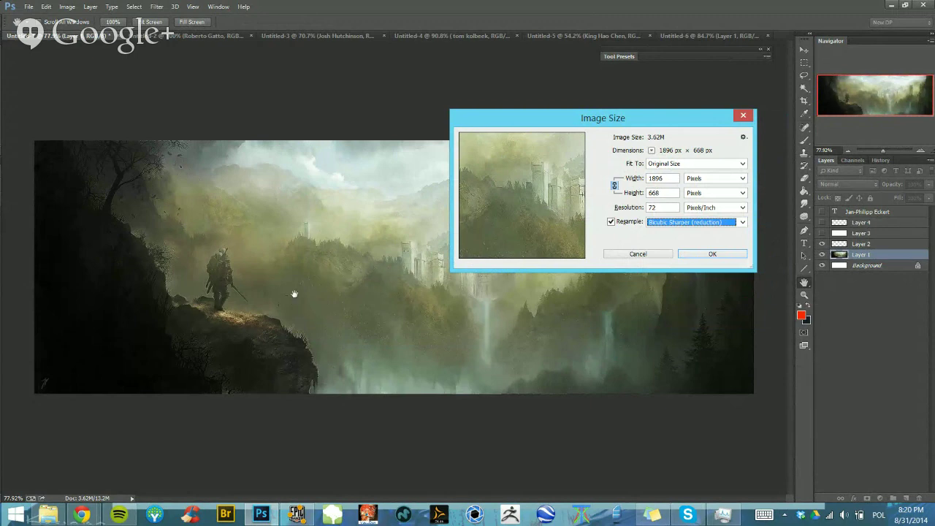
{"action": "left_click", "coordinate": [673, 223]}
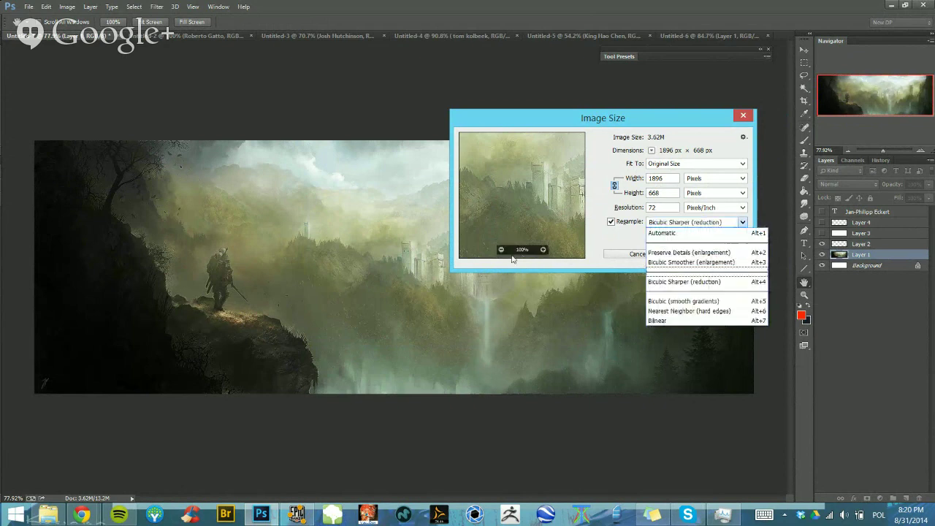
{"action": "left_click", "coordinate": [661, 305]}
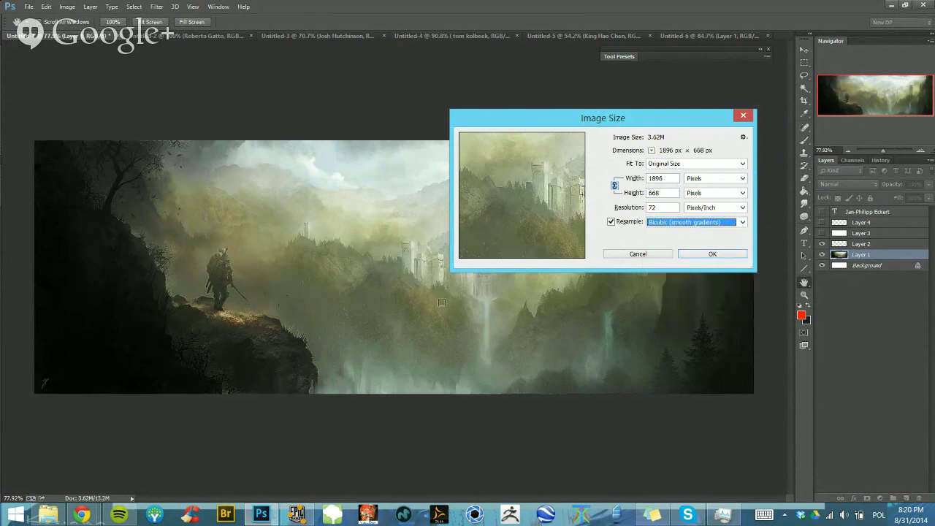
{"action": "left_click", "coordinate": [621, 255]}
View the whole landscape painting again and switch to the browser window in Chrome
{"action": "mouse_move", "coordinate": [562, 267]}
{"action": "left_mouse_down"}
{"action": "mouse_move", "coordinate": [536, 261]}
{"action": "mouse_move", "coordinate": [557, 261]}
{"action": "left_mouse_up"}
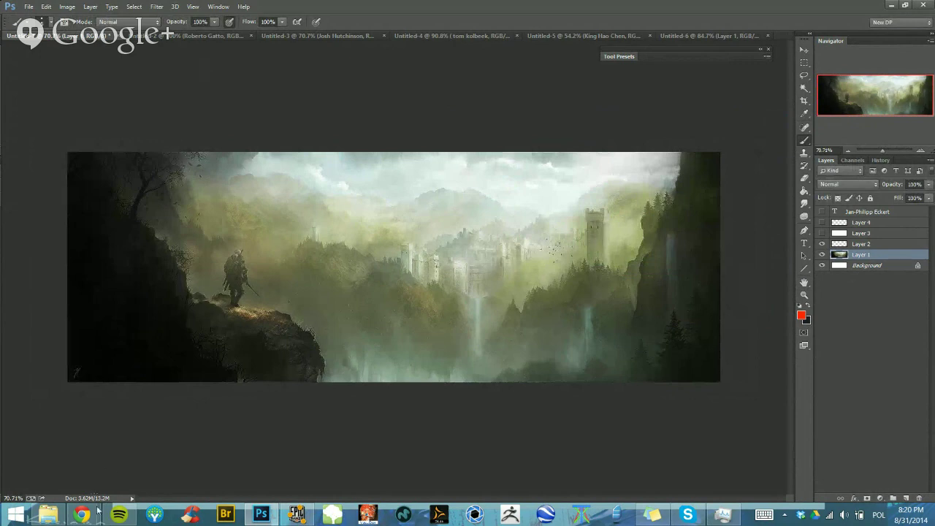
{"action": "mouse_move", "coordinate": [96, 513]}
{"action": "left_click", "coordinate": [189, 472]}
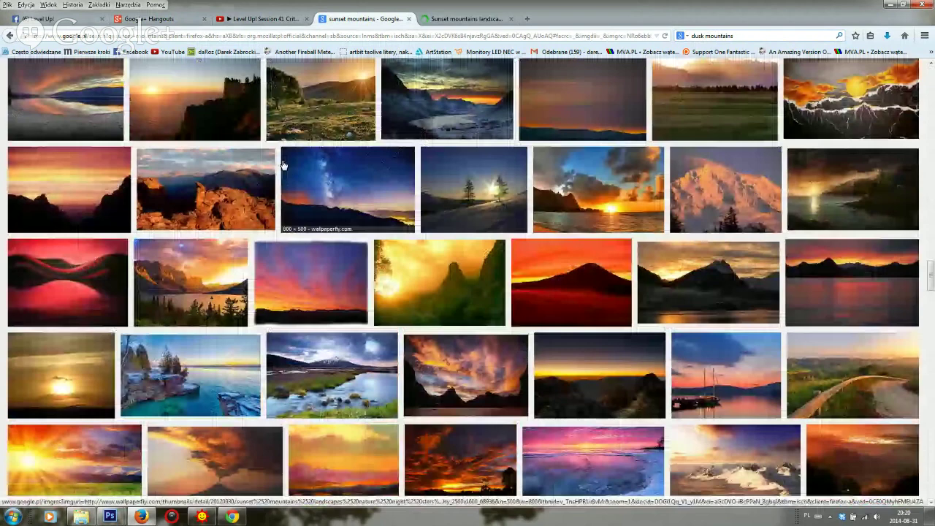
Open the rocky Colorado sunset photo and the full-size autumn forest sunset mountains wallpaper in separate Firefox tabs
{"action": "middle_click", "coordinate": [271, 166]}
{"action": "left_click", "coordinate": [479, 19]}
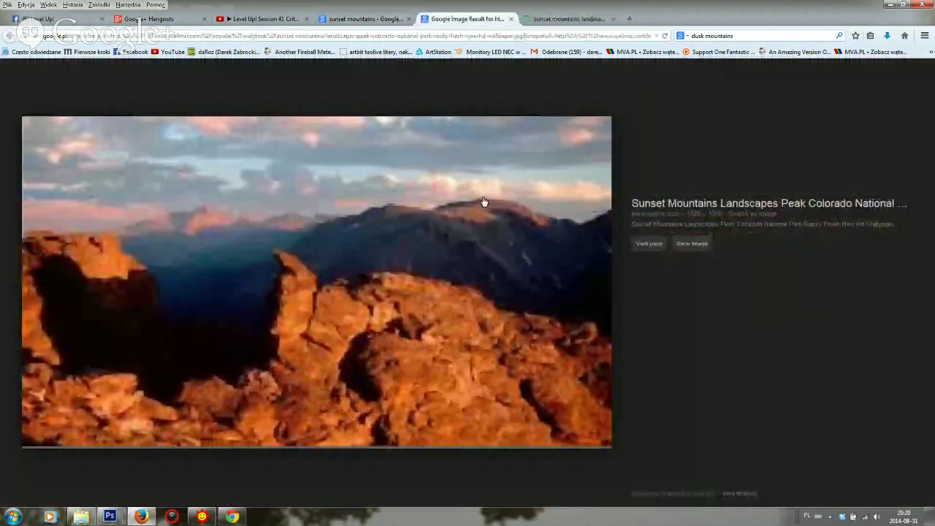
{"action": "left_click", "coordinate": [568, 19]}
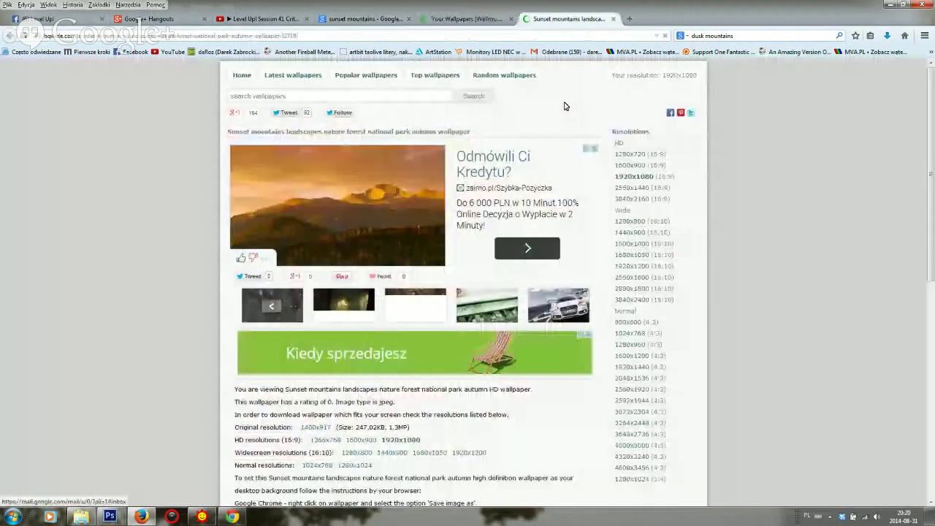
{"action": "left_click", "coordinate": [409, 198]}
{"action": "left_click", "coordinate": [544, 20]}
{"action": "left_click", "coordinate": [486, 22]}
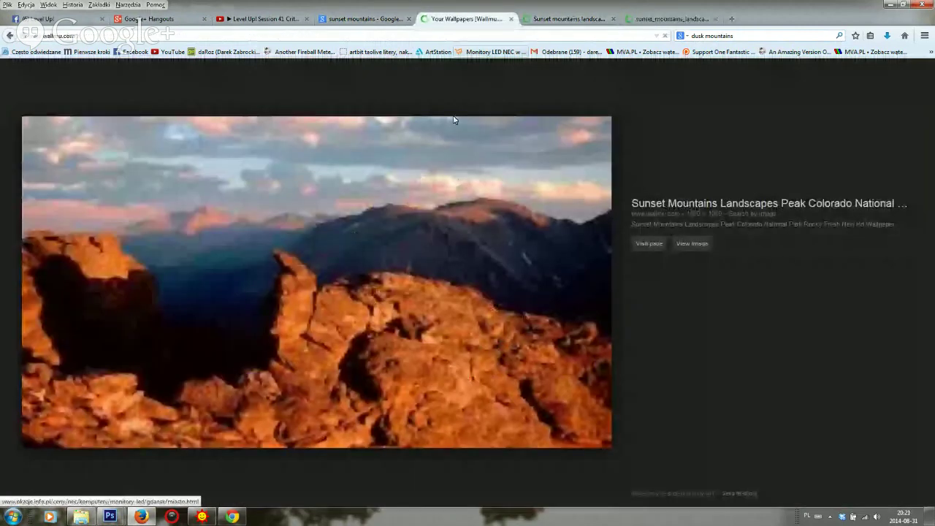
Go back from the wallpaper site to the Colorado photo preview and look through more sunset mountains image results
{"action": "left_click", "coordinate": [652, 21]}
{"action": "left_click", "coordinate": [499, 20]}
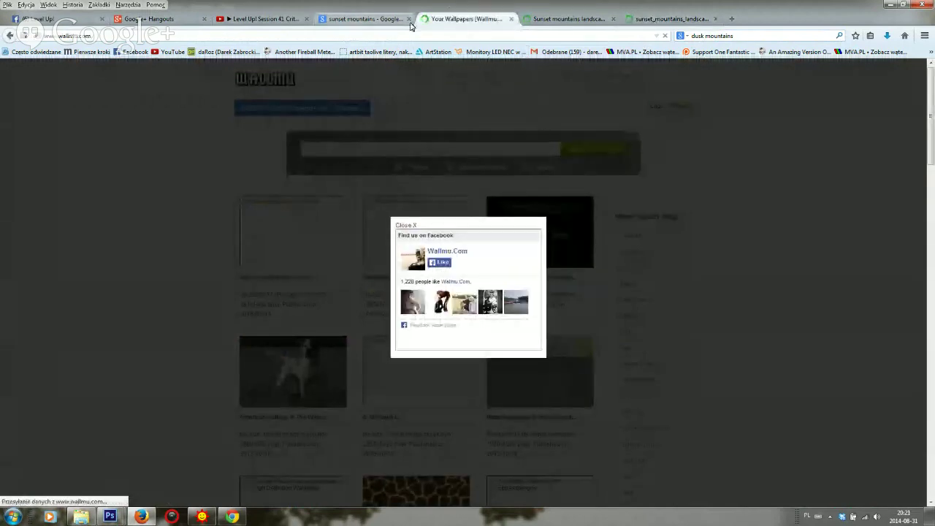
{"action": "left_click", "coordinate": [9, 35]}
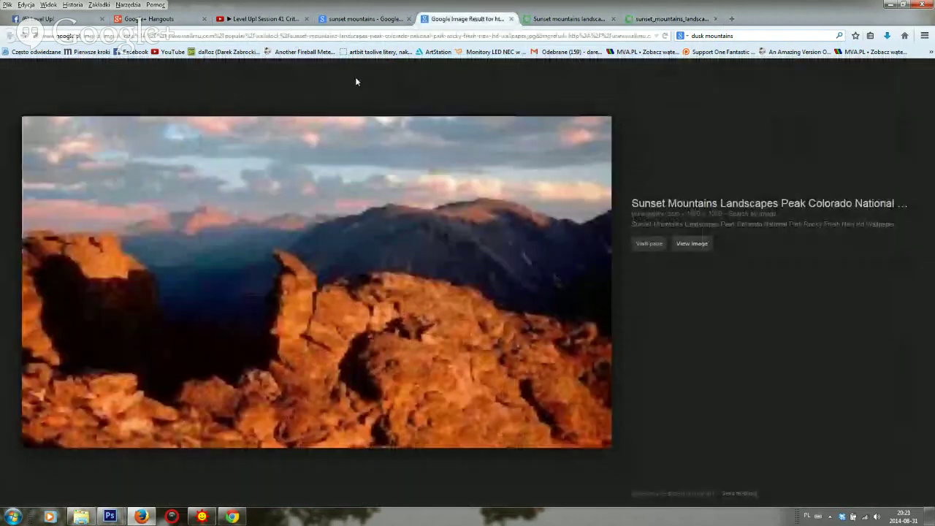
{"action": "left_click", "coordinate": [380, 20]}
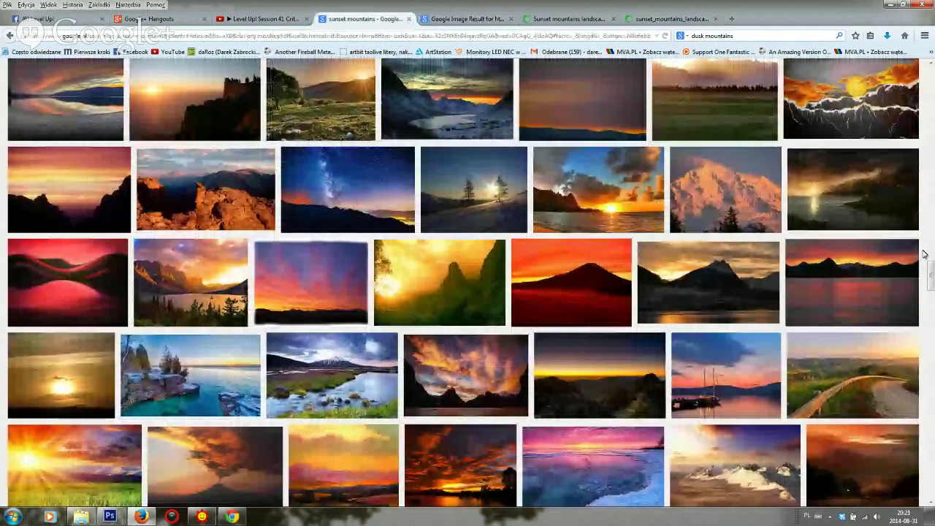
{"action": "left_click_drag", "start_coordinate": [931, 274], "coordinate": [931, 311]}
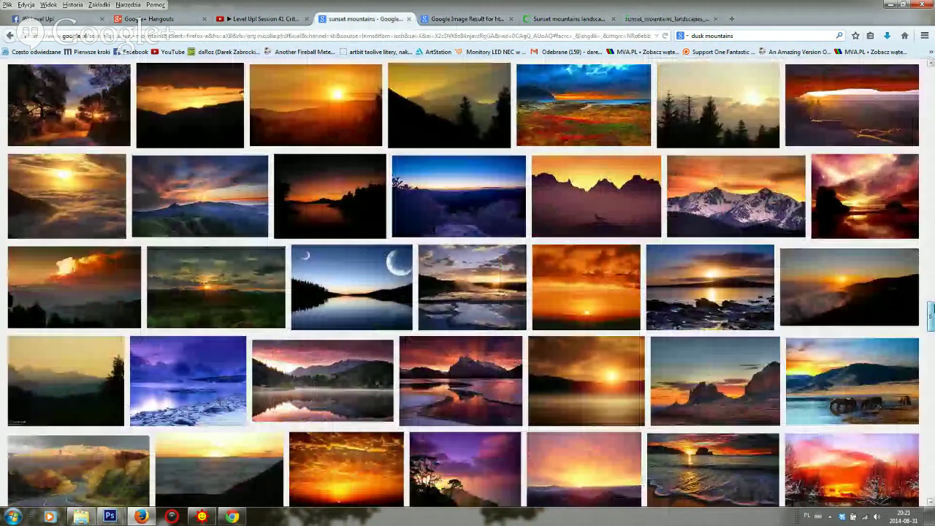
{"action": "left_click_drag", "start_coordinate": [931, 311], "coordinate": [930, 356]}
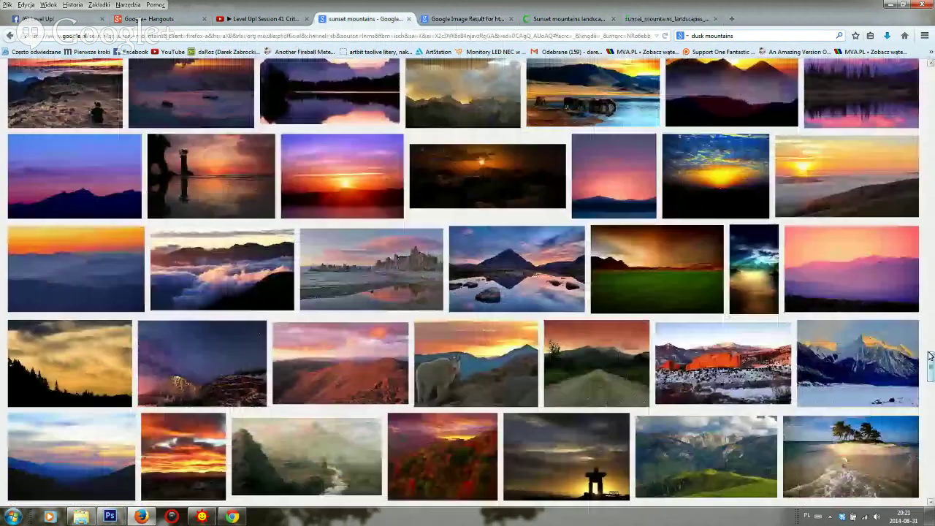
Save the full-size golden sunset mountains wallpaper as a JPEG in the Session 41 folder and return to Photoshop
{"action": "left_click", "coordinate": [666, 19]}
{"action": "right_click", "coordinate": [627, 266]}
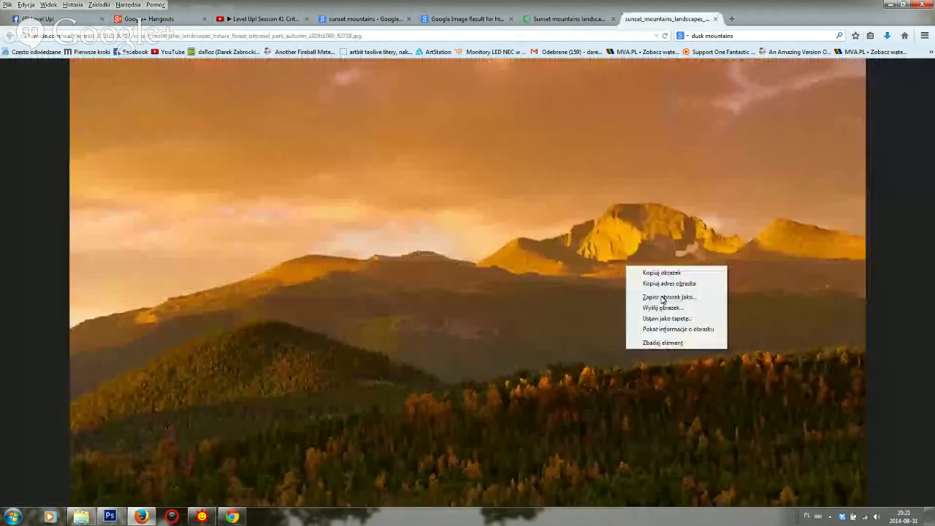
{"action": "left_click", "coordinate": [663, 297]}
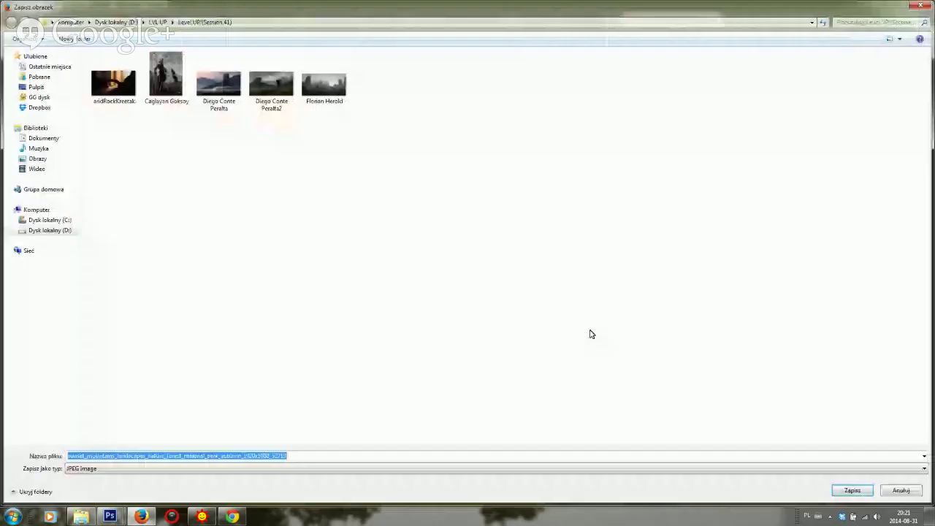
{"action": "left_click", "coordinate": [852, 489]}
{"action": "left_click", "coordinate": [890, 10]}
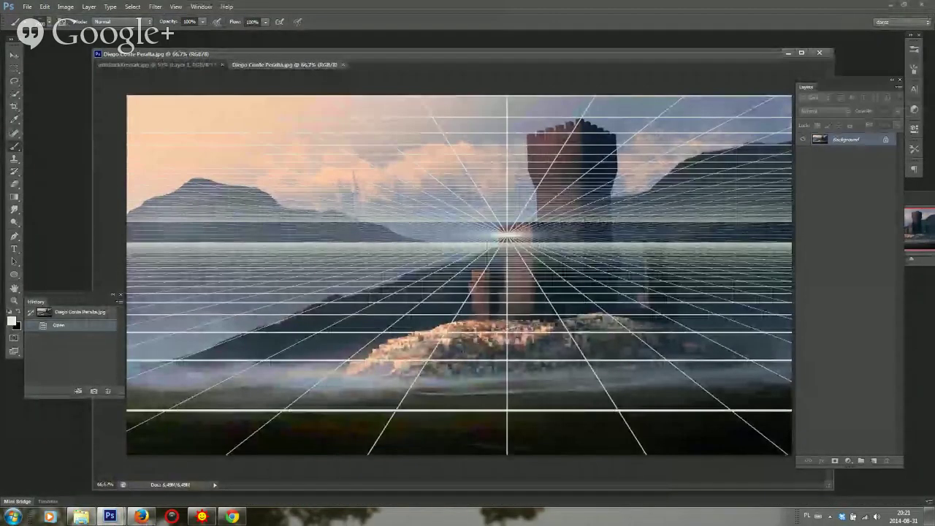
Try white perspective grid brush stamps with the vanishing point beside the castle towers, and undo the stamps
{"action": "left_click", "coordinate": [507, 234]}
{"action": "right_click", "coordinate": [509, 235]}
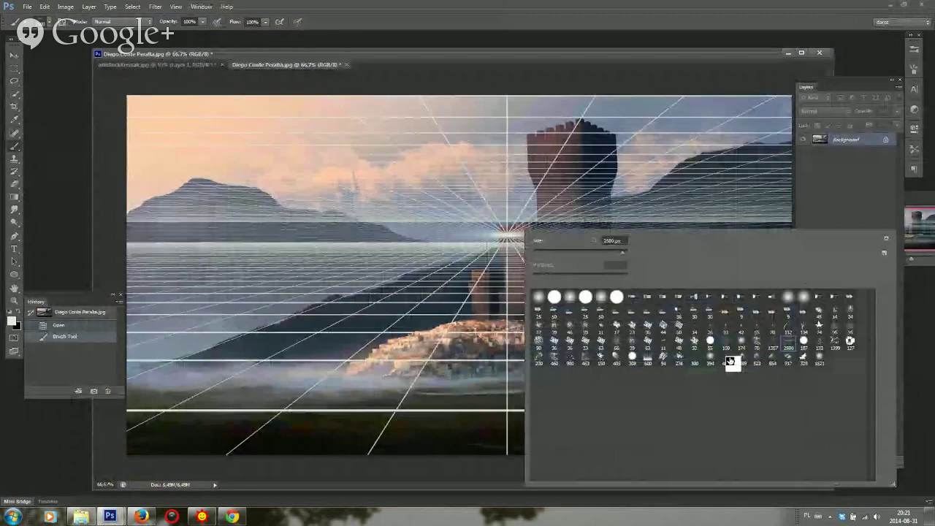
{"action": "left_click_drag", "start_coordinate": [731, 61], "coordinate": [732, 58]}
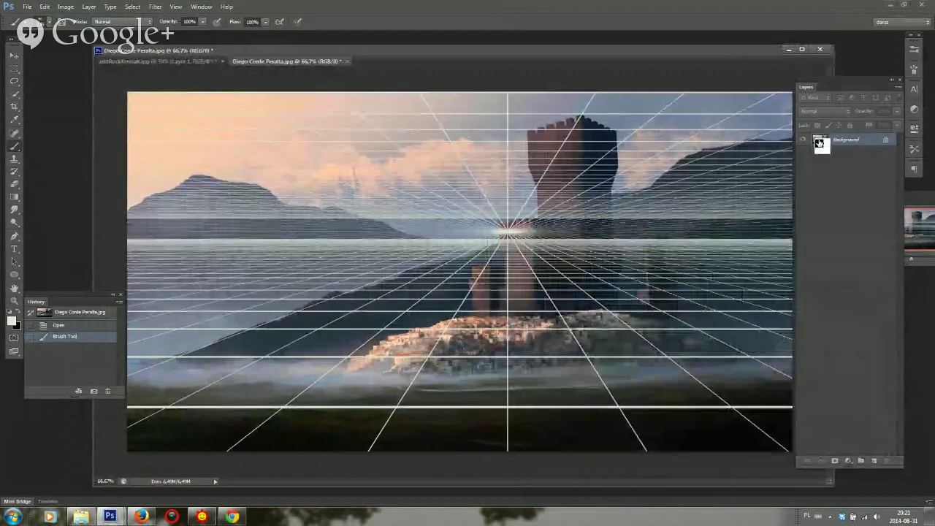
{"action": "left_click", "coordinate": [760, 155]}
{"action": "key", "text": "ctrl+z"}
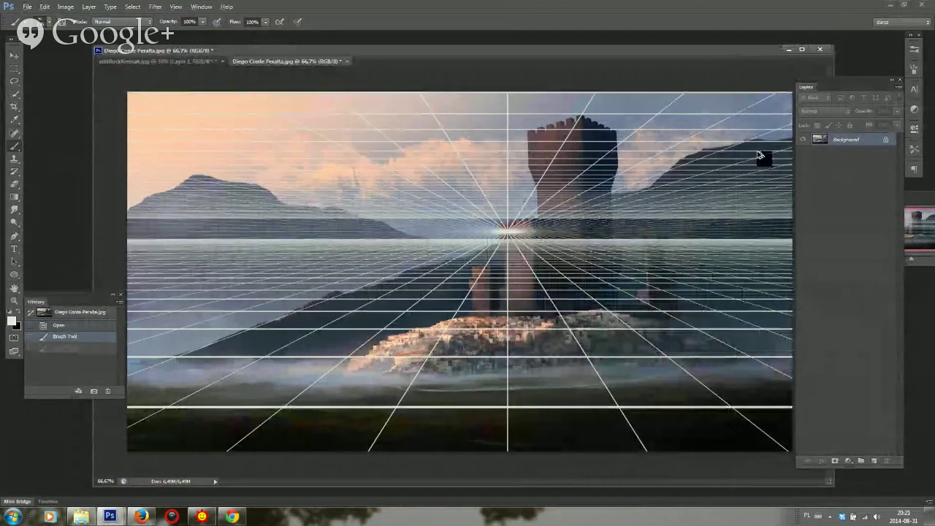
{"action": "key", "text": "ctrl+alt+z"}
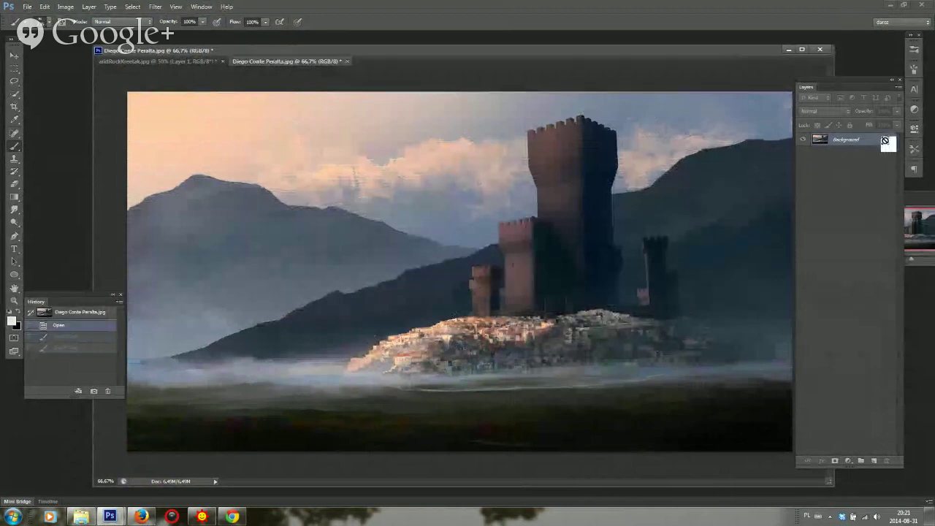
Convert the castle painting's background to a regular layer, place a hidden duplicate beneath it and select the upper layer
{"action": "left_click_drag", "start_coordinate": [886, 140], "coordinate": [851, 150]}
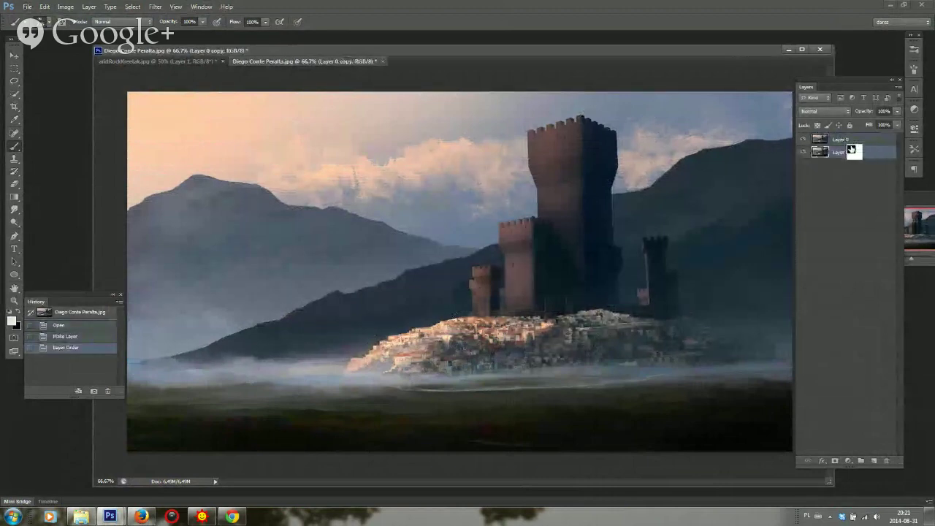
{"action": "left_click", "coordinate": [804, 152]}
{"action": "left_click", "coordinate": [846, 142]}
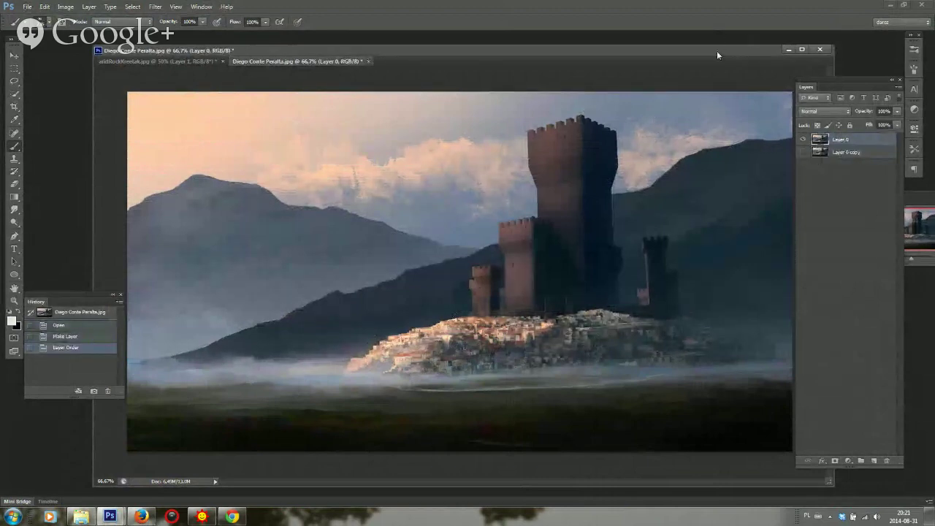
{"action": "left_click_drag", "start_coordinate": [717, 50], "coordinate": [756, 51]}
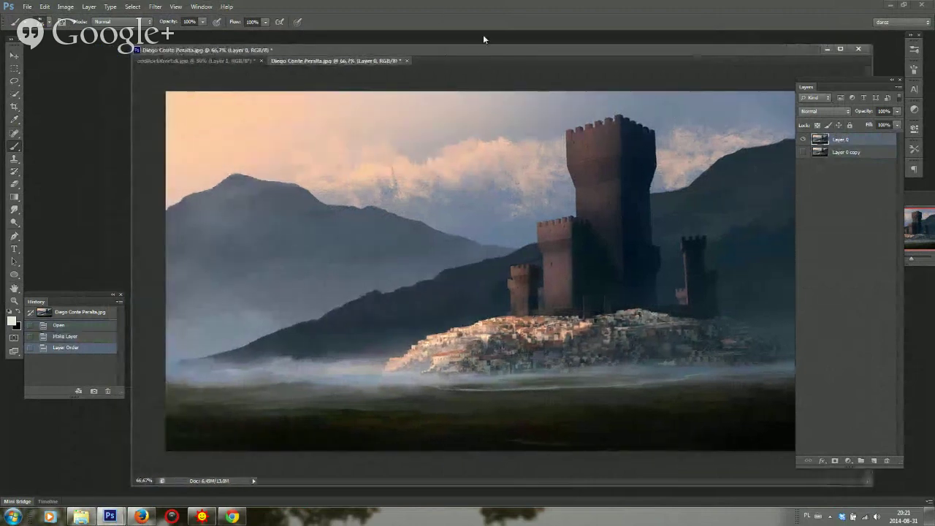
{"action": "left_click_drag", "start_coordinate": [496, 50], "coordinate": [479, 54]}
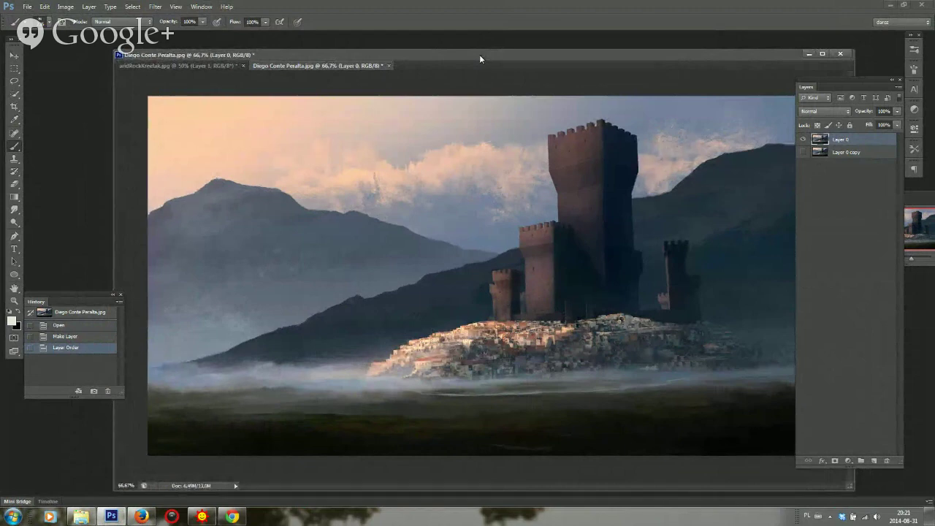
{"action": "left_click_drag", "start_coordinate": [479, 55], "coordinate": [471, 54]}
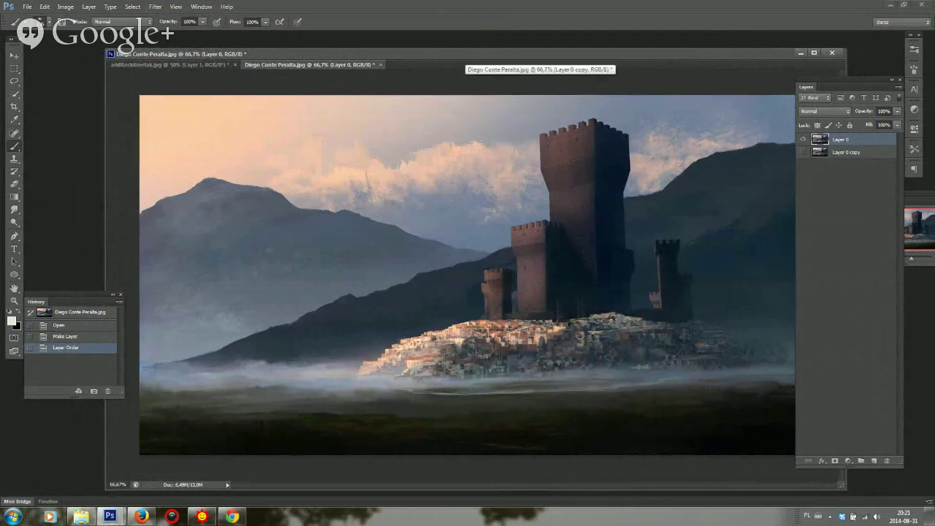
{"action": "left_click_drag", "start_coordinate": [643, 51], "coordinate": [640, 57]}
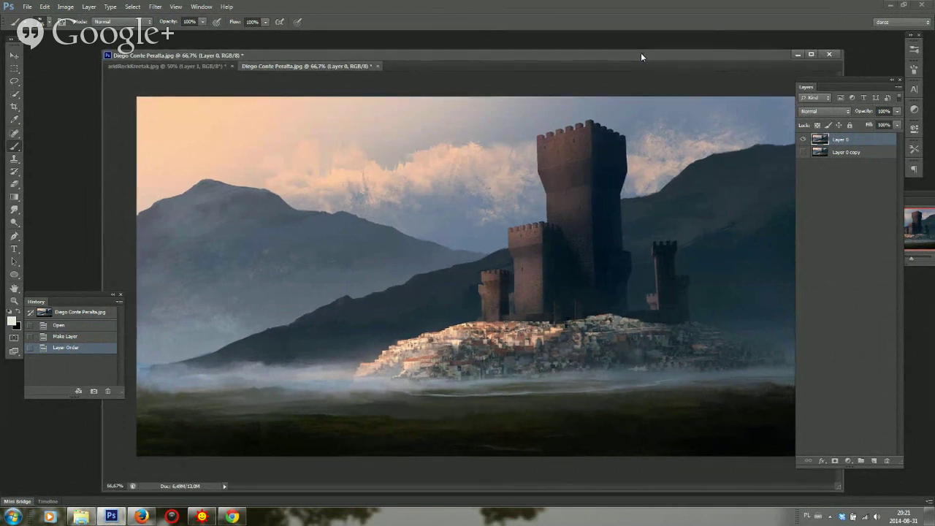
{"action": "left_click_drag", "start_coordinate": [640, 57], "coordinate": [635, 55]}
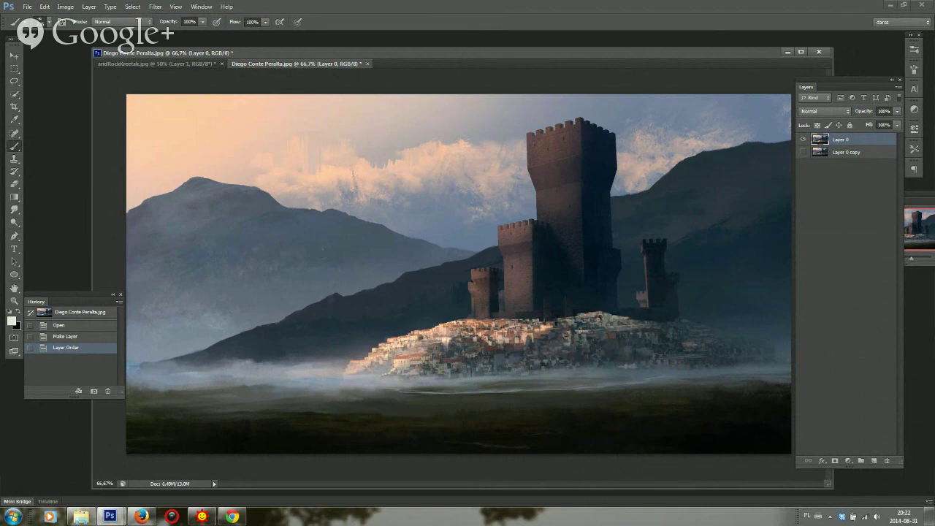
{"action": "key", "text": "ctrl+0"}
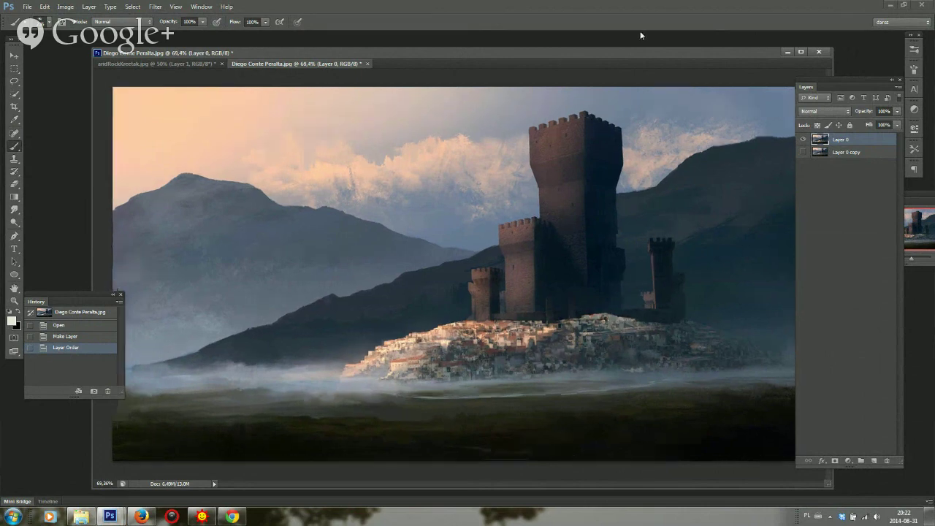
Open the saved sunset mountains photo and position its window lower over the castle painting
{"action": "key", "text": "ctrl+o"}
{"action": "double_click", "coordinate": [689, 164]}
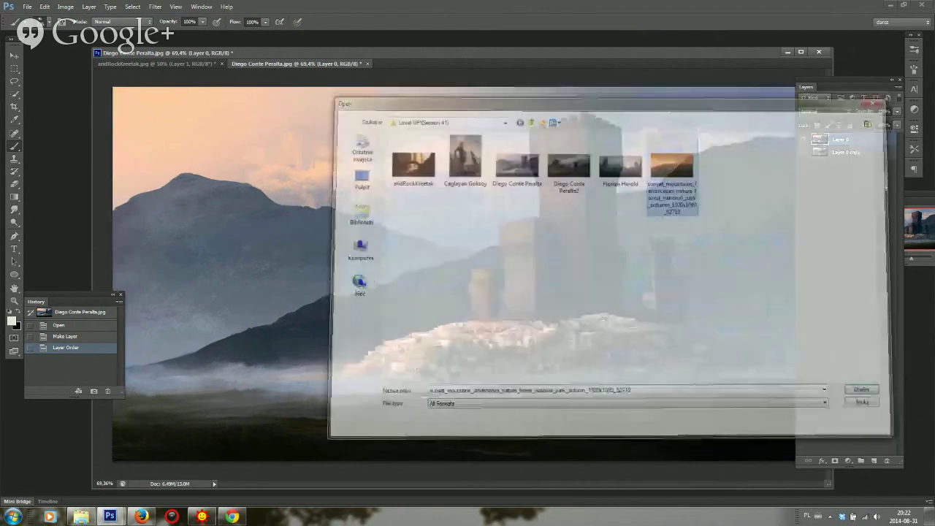
{"action": "left_click_drag", "start_coordinate": [483, 64], "coordinate": [444, 89]}
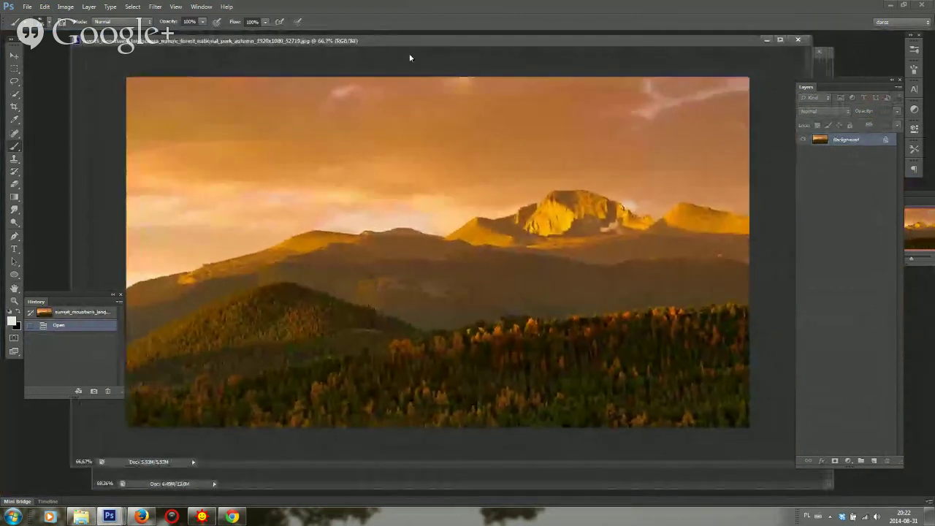
{"action": "left_click_drag", "start_coordinate": [693, 42], "coordinate": [737, 143]}
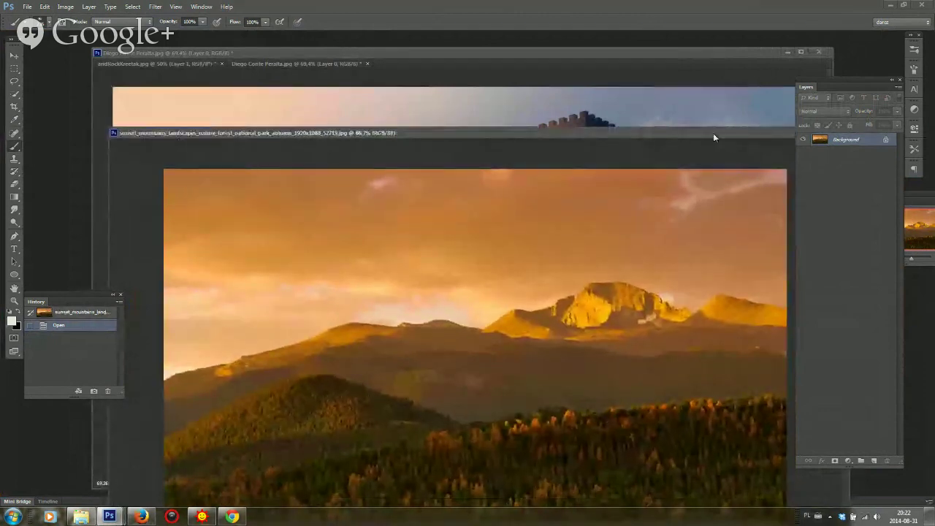
Bring the castle painting in front of the sunset photo and size its window so part of the photo stays visible beneath it
{"action": "left_click_drag", "start_coordinate": [714, 133], "coordinate": [724, 210]}
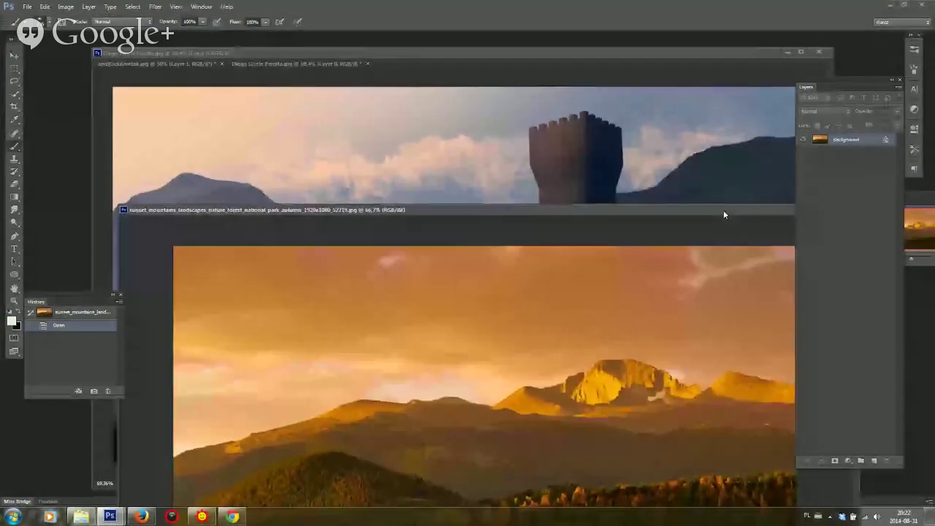
{"action": "left_click", "coordinate": [691, 60]}
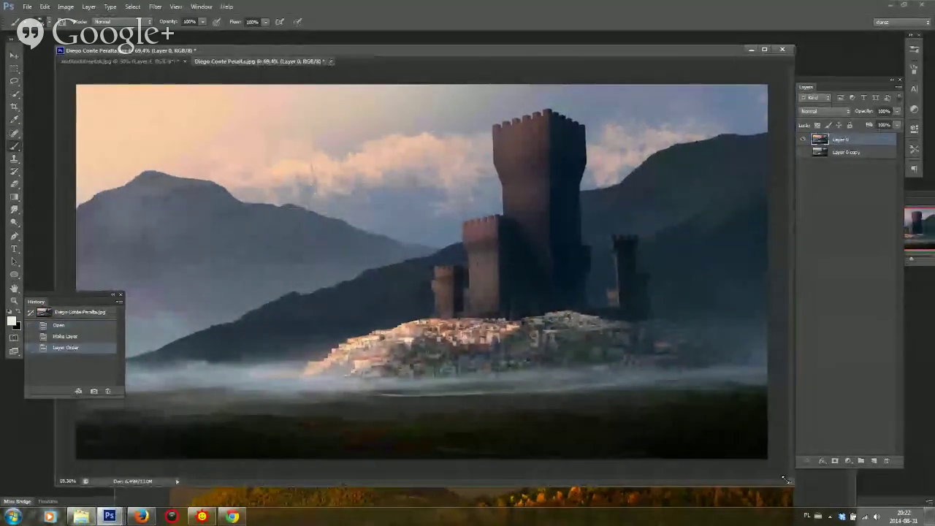
{"action": "left_click_drag", "start_coordinate": [787, 480], "coordinate": [684, 381]}
{"action": "left_click_drag", "start_coordinate": [627, 277], "coordinate": [471, 260]}
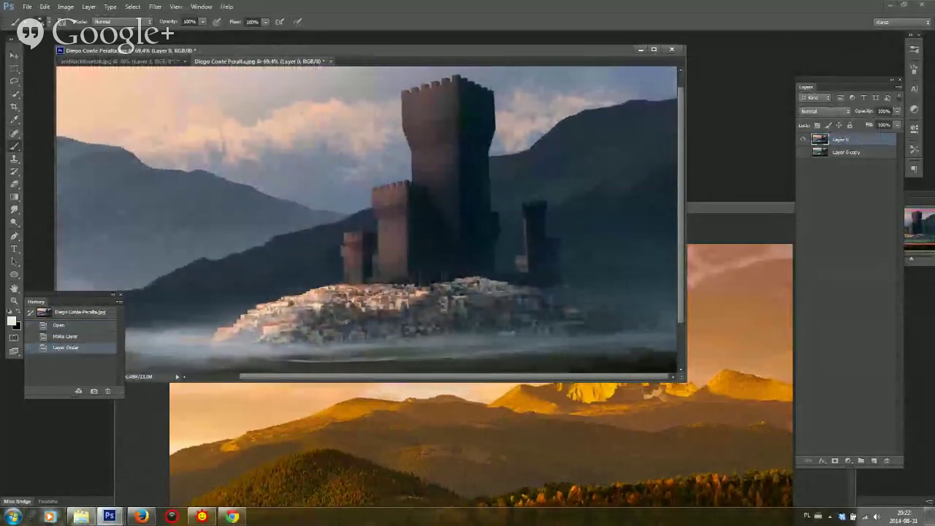
{"action": "right_click", "coordinate": [565, 168]}
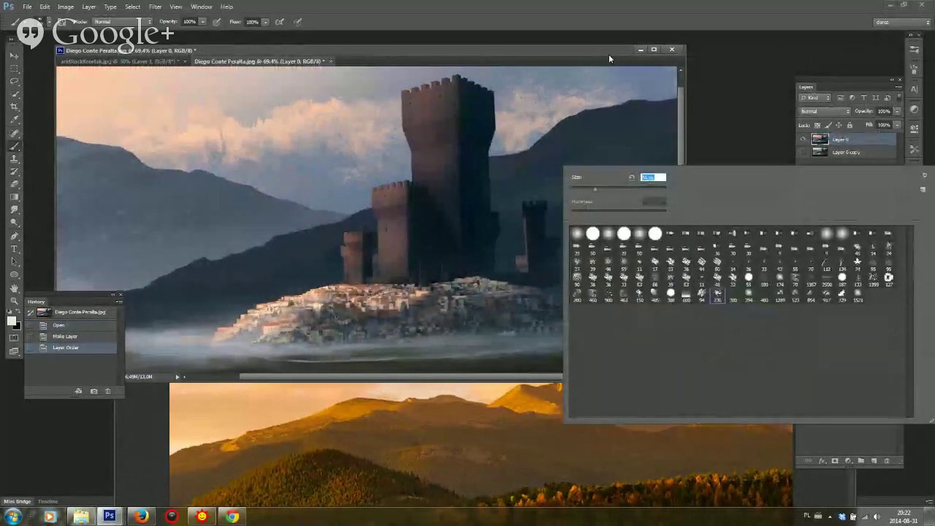
{"action": "left_click_drag", "start_coordinate": [609, 55], "coordinate": [624, 57]}
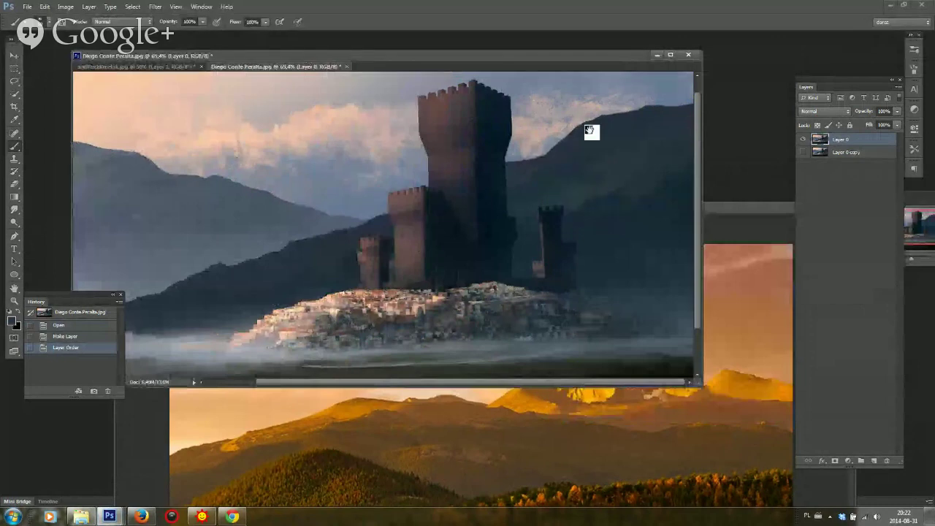
{"action": "left_click_drag", "start_coordinate": [590, 130], "coordinate": [546, 280]}
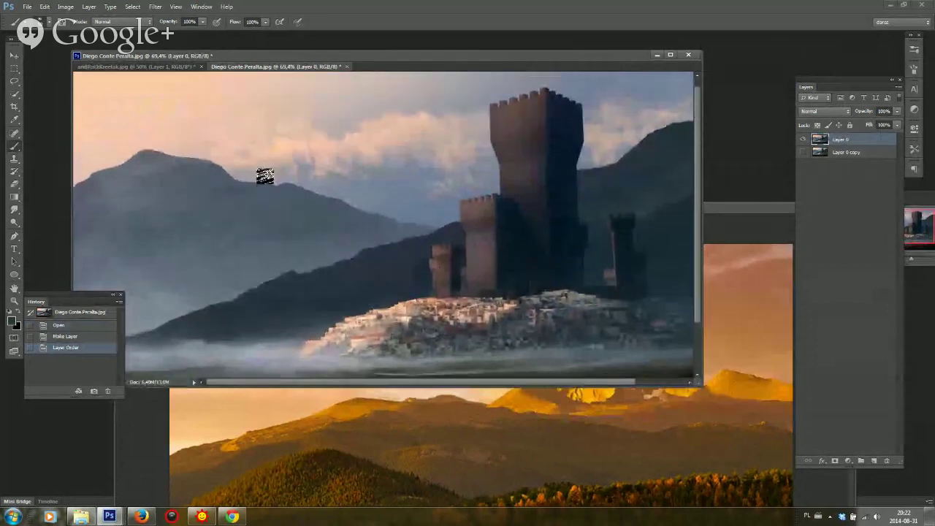
{"action": "left_click_drag", "start_coordinate": [550, 239], "coordinate": [479, 227]}
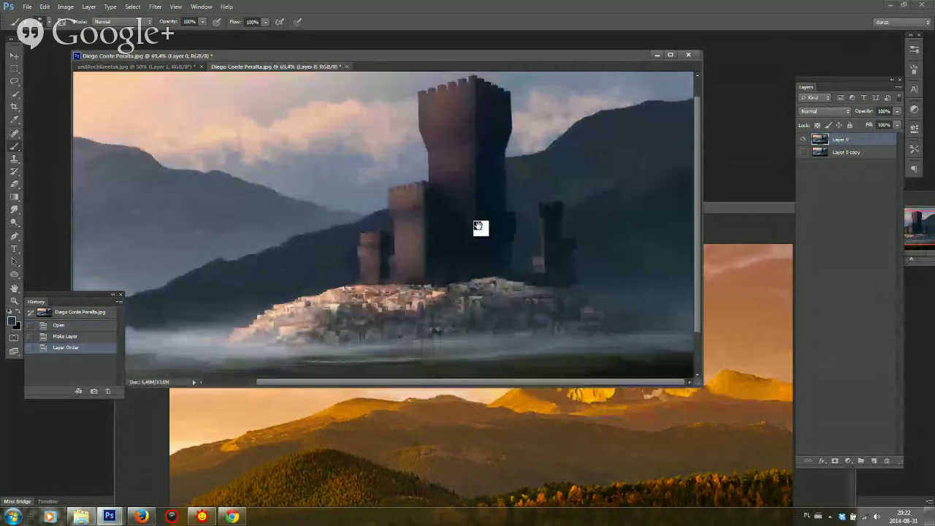
{"action": "left_click_drag", "start_coordinate": [196, 219], "coordinate": [267, 213]}
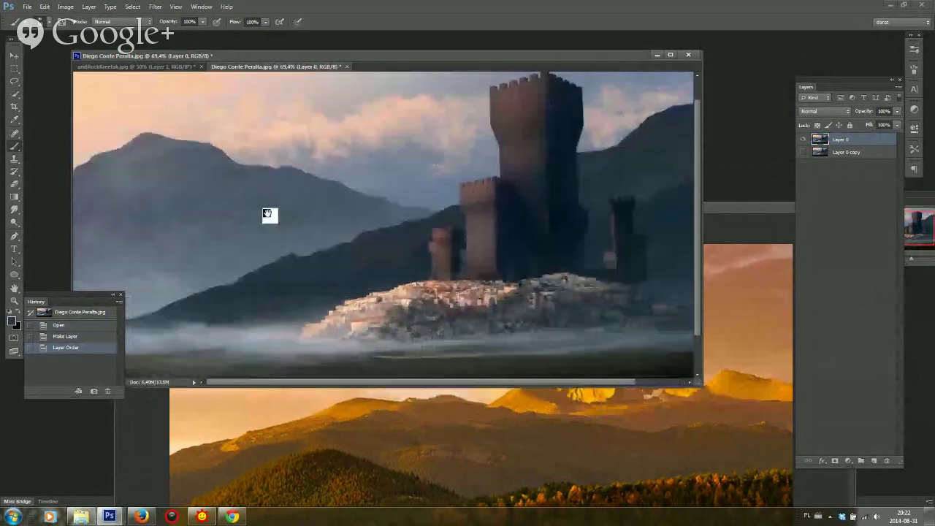
{"action": "left_click_drag", "start_coordinate": [504, 207], "coordinate": [511, 223]}
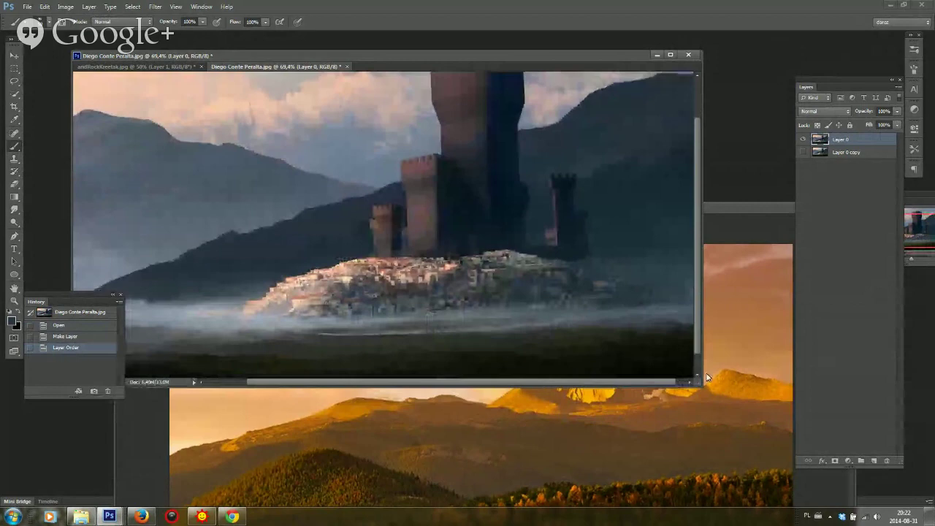
{"action": "left_click_drag", "start_coordinate": [706, 377], "coordinate": [807, 442]}
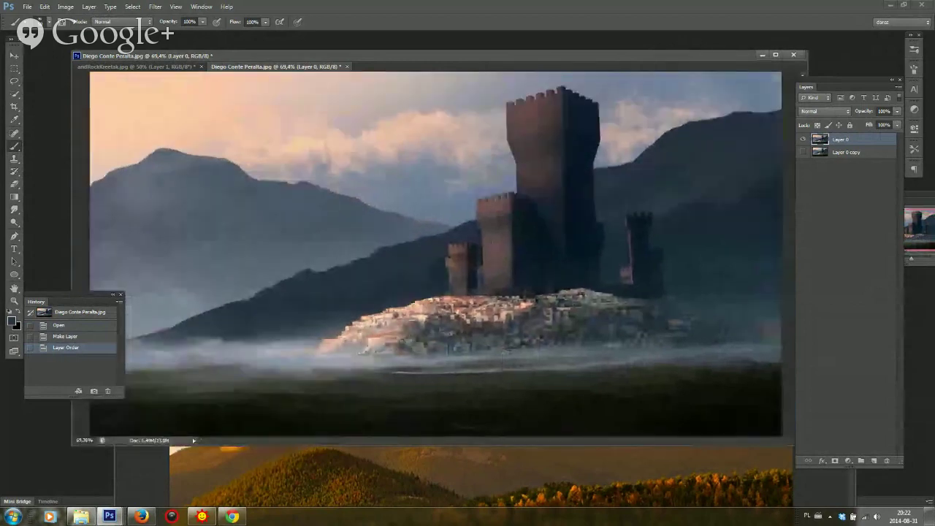
Choose a light orange foreground color and brush sunlit rock patches inside a jagged Lasso selection on the mountain right of the towers
{"action": "left_click", "coordinate": [12, 320]}
{"action": "left_click", "coordinate": [207, 262]}
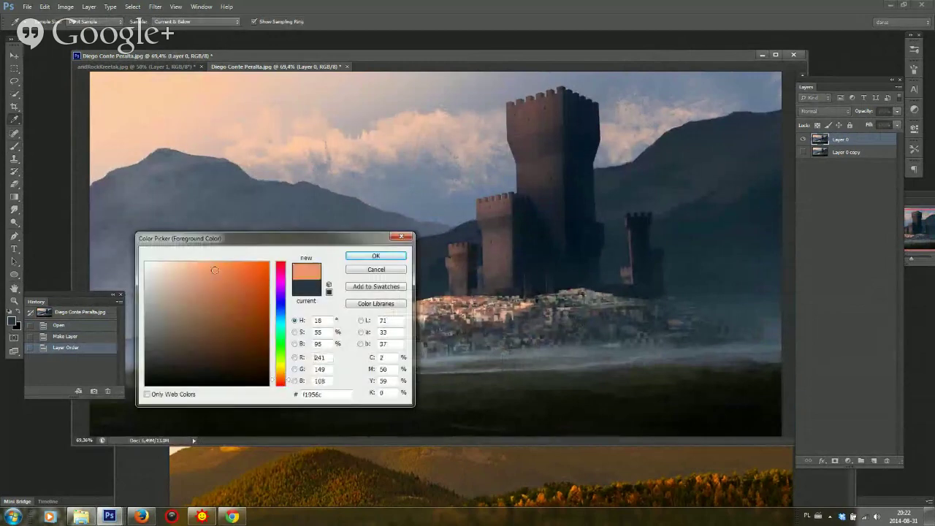
{"action": "key", "text": "Return"}
{"action": "key", "text": "l"}
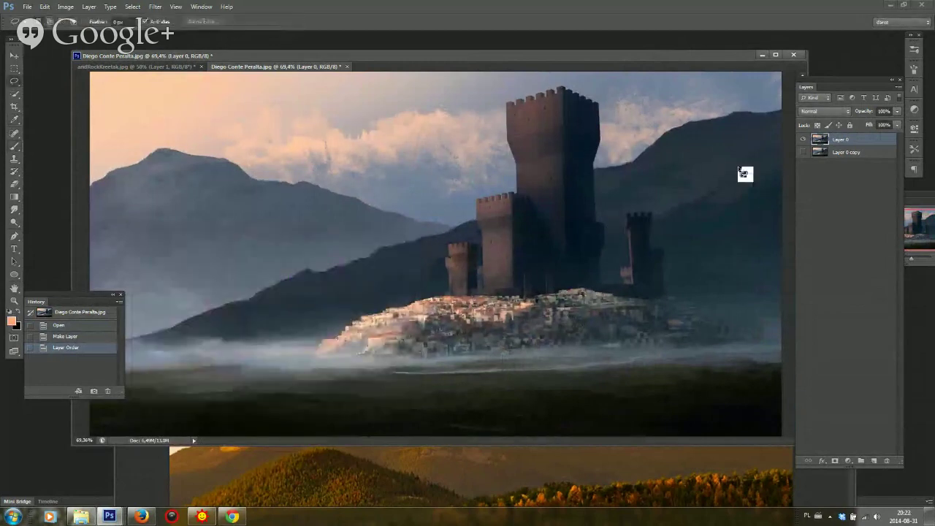
{"action": "mouse_move", "coordinate": [778, 143]}
{"action": "left_mouse_down"}
{"action": "mouse_move", "coordinate": [765, 174]}
{"action": "mouse_move", "coordinate": [711, 198]}
{"action": "mouse_move", "coordinate": [680, 234]}
{"action": "mouse_move", "coordinate": [686, 202]}
{"action": "mouse_move", "coordinate": [664, 218]}
{"action": "mouse_move", "coordinate": [672, 192]}
{"action": "mouse_move", "coordinate": [614, 232]}
{"action": "mouse_move", "coordinate": [624, 198]}
{"action": "mouse_move", "coordinate": [688, 176]}
{"action": "mouse_move", "coordinate": [709, 153]}
{"action": "mouse_move", "coordinate": [673, 157]}
{"action": "mouse_move", "coordinate": [628, 187]}
{"action": "mouse_move", "coordinate": [592, 175]}
{"action": "mouse_move", "coordinate": [636, 164]}
{"action": "mouse_move", "coordinate": [687, 130]}
{"action": "mouse_move", "coordinate": [710, 128]}
{"action": "mouse_move", "coordinate": [703, 135]}
{"action": "mouse_move", "coordinate": [716, 134]}
{"action": "mouse_move", "coordinate": [717, 156]}
{"action": "mouse_move", "coordinate": [758, 123]}
{"action": "mouse_move", "coordinate": [749, 148]}
{"action": "mouse_move", "coordinate": [793, 115]}
{"action": "mouse_move", "coordinate": [764, 179]}
{"action": "left_mouse_up"}
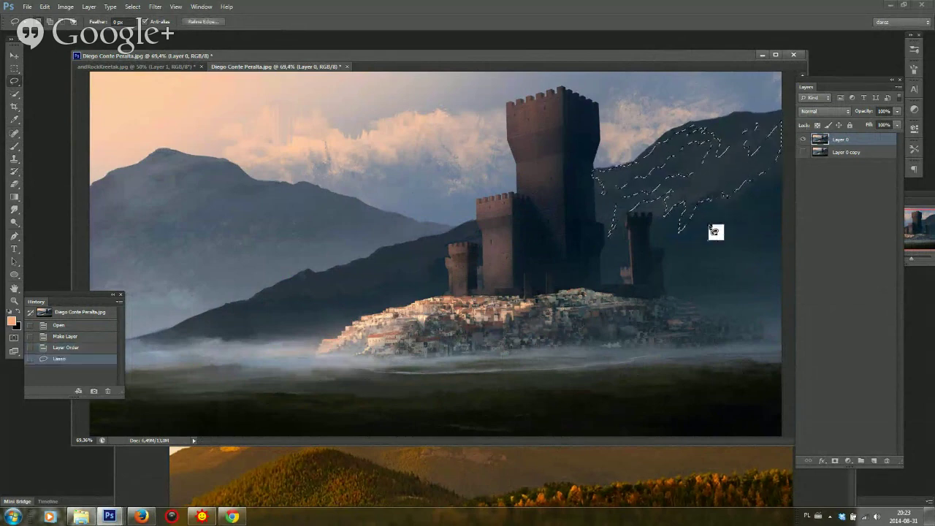
{"action": "key", "text": "b"}
{"action": "right_click", "coordinate": [658, 203]}
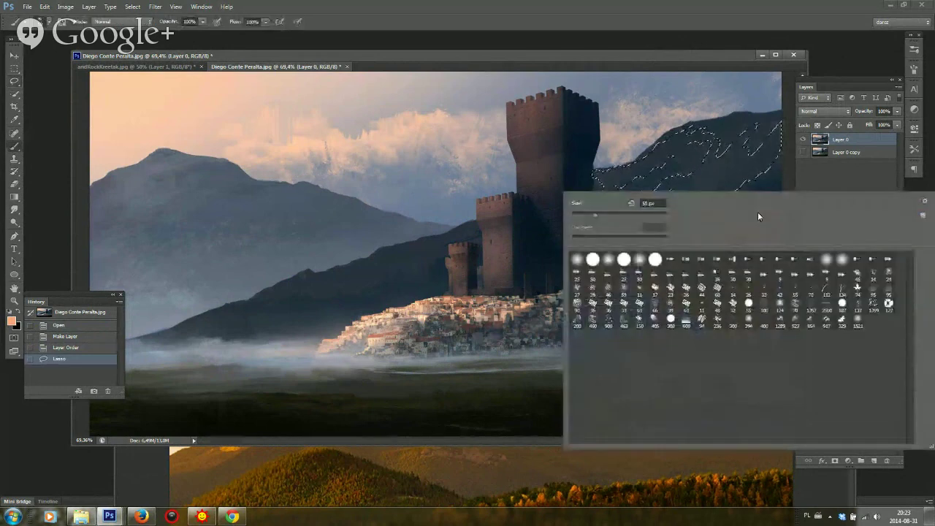
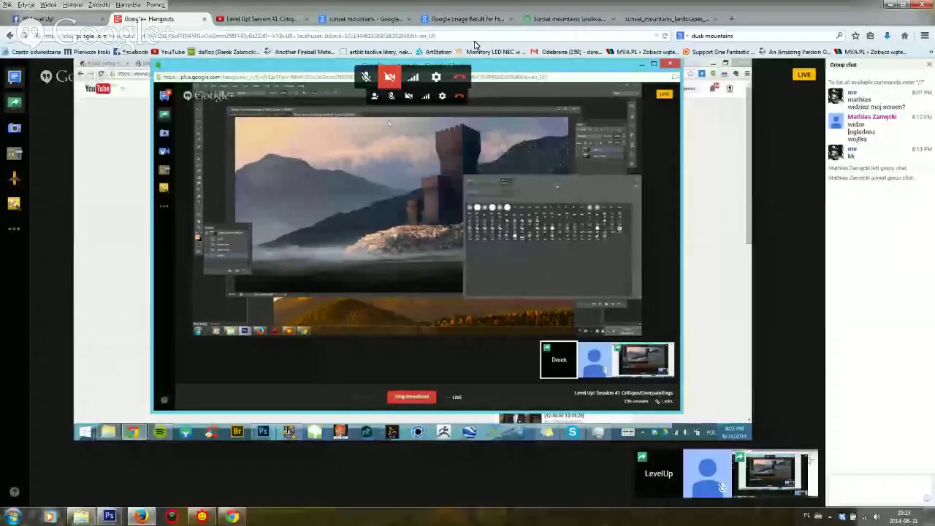
Check the Level Up! Session 41 YouTube stream and the Hangouts call, and return to Photoshop
{"action": "left_click", "coordinate": [293, 21]}
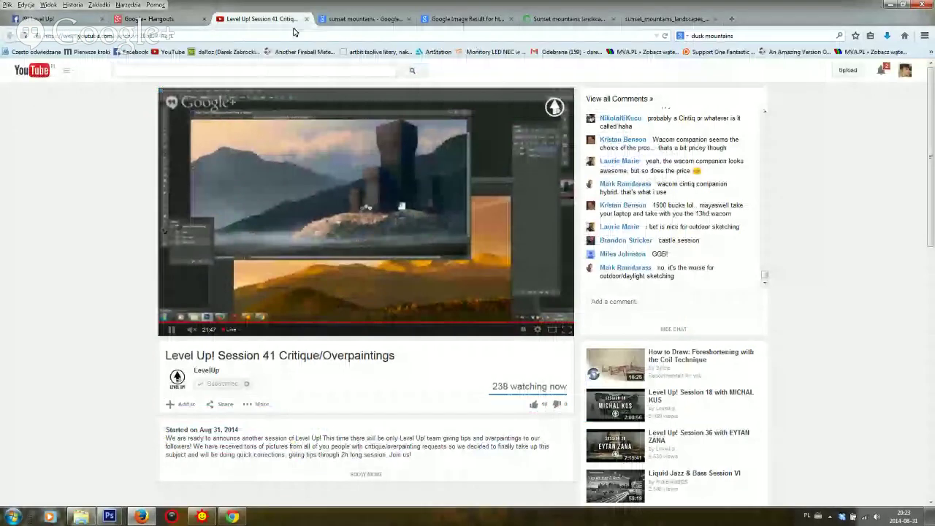
{"action": "left_click", "coordinate": [216, 19]}
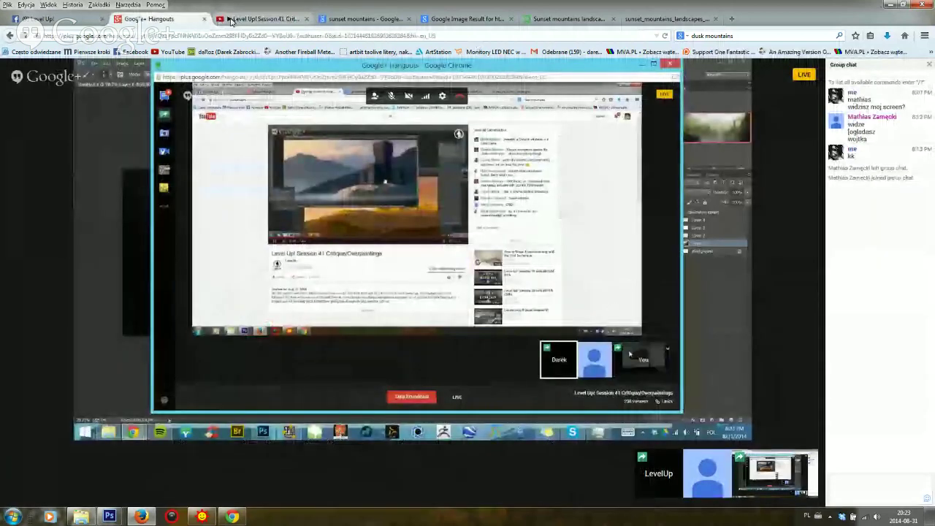
{"action": "left_click", "coordinate": [891, 5]}
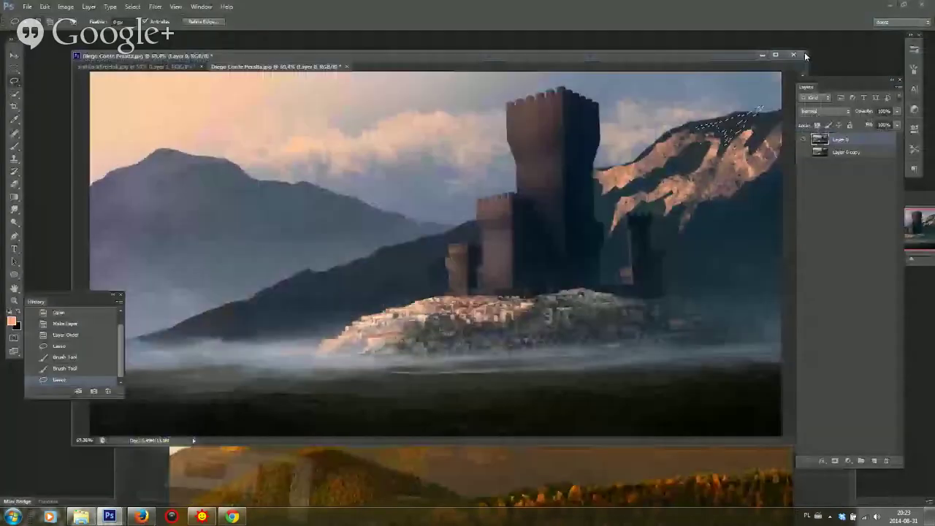
Brush light into the selected patch on the right mountain's ridge, and reduce the painting's image size with constrained proportions
{"action": "key", "text": "b"}
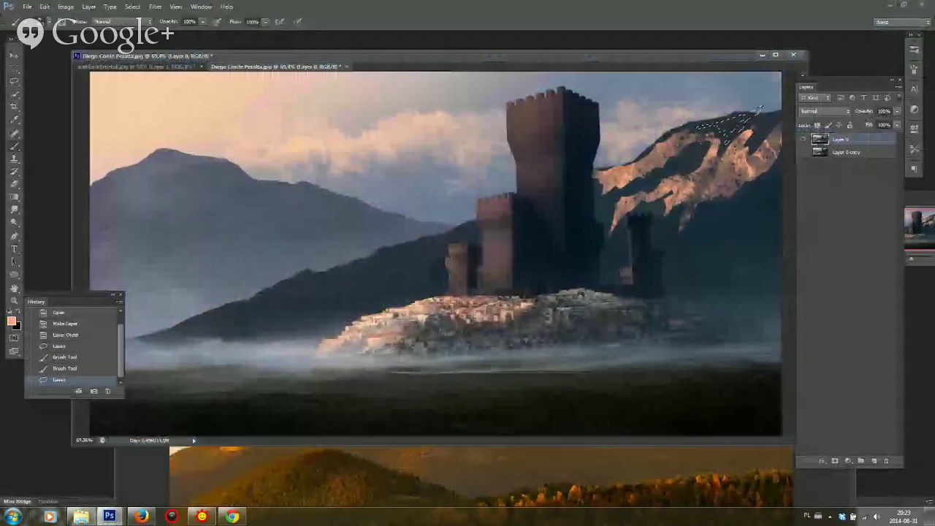
{"action": "key", "text": "ctrl+alt+i"}
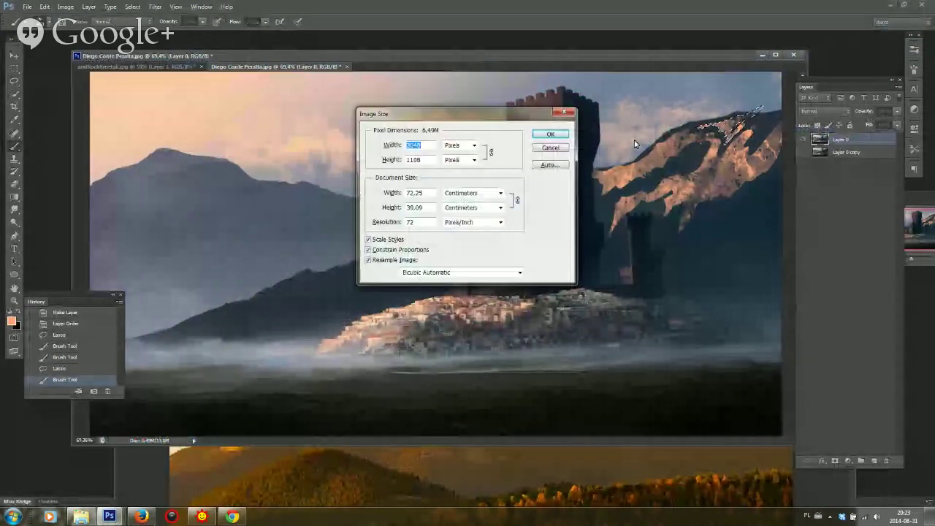
{"action": "type", "text": "1"}
{"action": "type", "text": "000"}
{"action": "key", "text": "Return"}
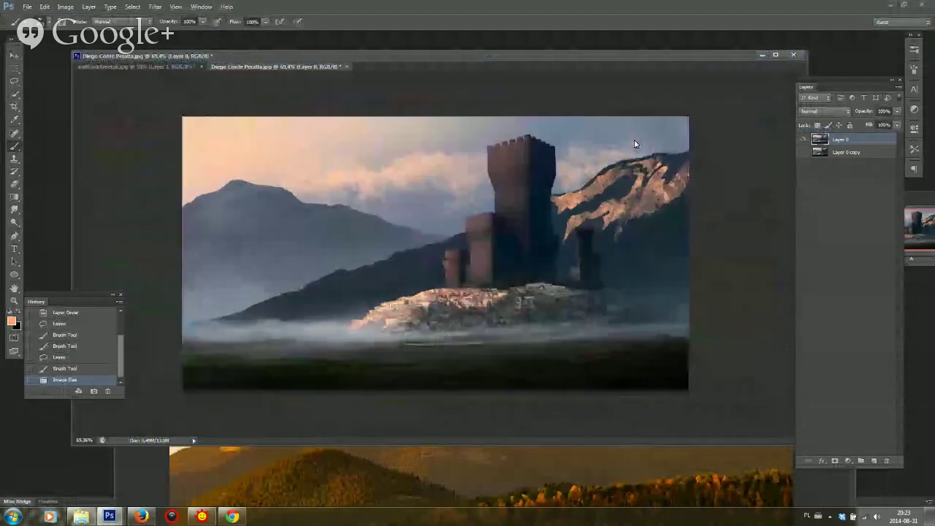
{"action": "left_click", "coordinate": [919, 223]}
{"action": "left_click", "coordinate": [899, 277]}
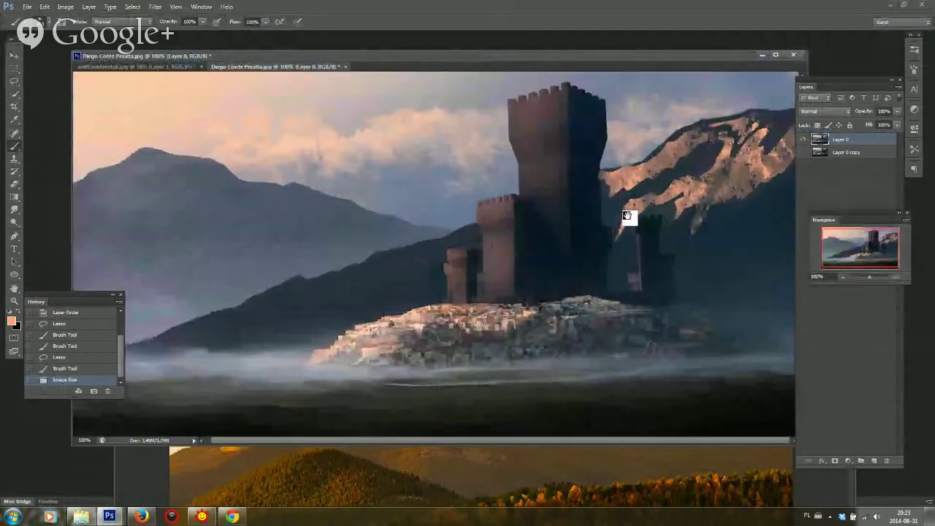
Adjust the textured brush's size and extend the sampled orange rock light down the slope around the small right tower
{"action": "right_click", "coordinate": [594, 214]}
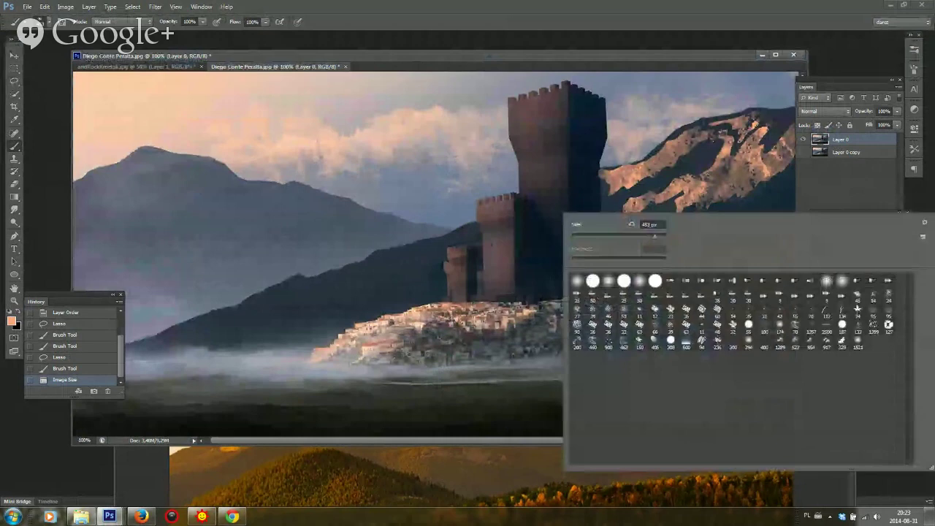
{"action": "left_click", "coordinate": [705, 188], "text": "alt"}
{"action": "right_click", "coordinate": [706, 194]}
{"action": "left_click", "coordinate": [617, 218]}
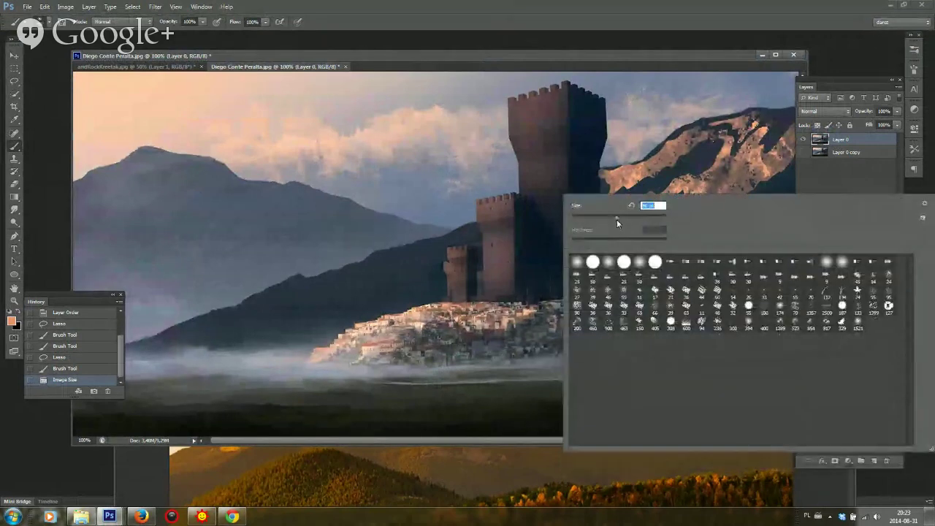
{"action": "left_click", "coordinate": [679, 186], "text": "alt"}
{"action": "right_click", "coordinate": [679, 203]}
{"action": "left_click", "coordinate": [607, 224]}
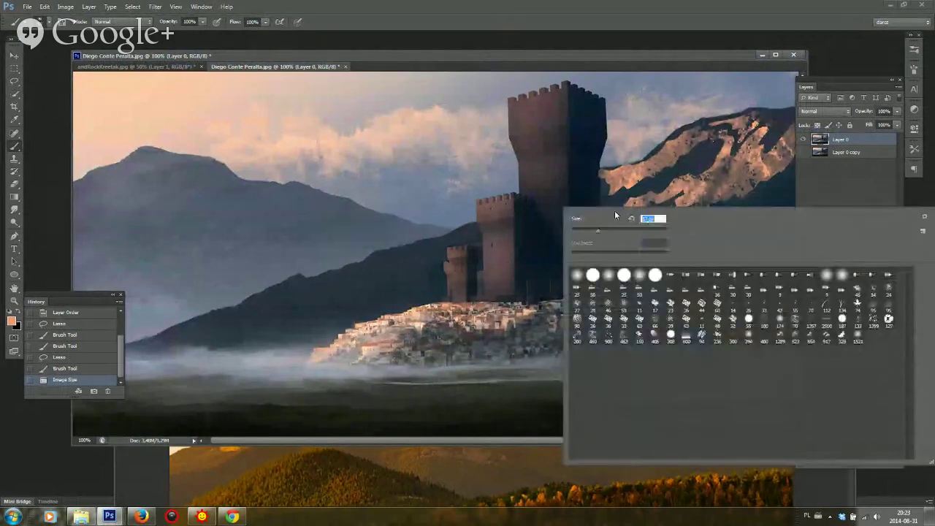
{"action": "left_click", "coordinate": [635, 206], "text": "alt"}
{"action": "mouse_move", "coordinate": [630, 209]}
{"action": "left_mouse_down"}
{"action": "mouse_move", "coordinate": [639, 205]}
{"action": "mouse_move", "coordinate": [609, 223]}
{"action": "mouse_move", "coordinate": [616, 269]}
{"action": "left_mouse_up"}
{"action": "left_click_drag", "start_coordinate": [622, 264], "coordinate": [626, 279]}
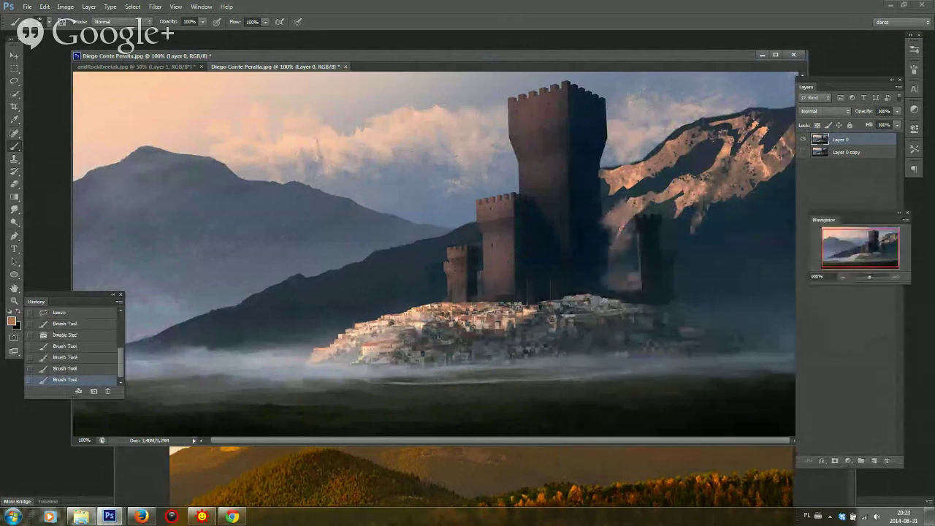
{"action": "left_click_drag", "start_coordinate": [632, 214], "coordinate": [657, 187]}
Blend the lit rocks into the lower right mountainside with soft strokes of sampled light and shadow colors
{"action": "left_click", "coordinate": [726, 194], "text": "alt"}
{"action": "left_click_drag", "start_coordinate": [741, 238], "coordinate": [721, 275]}
{"action": "left_click", "coordinate": [753, 220], "text": "alt"}
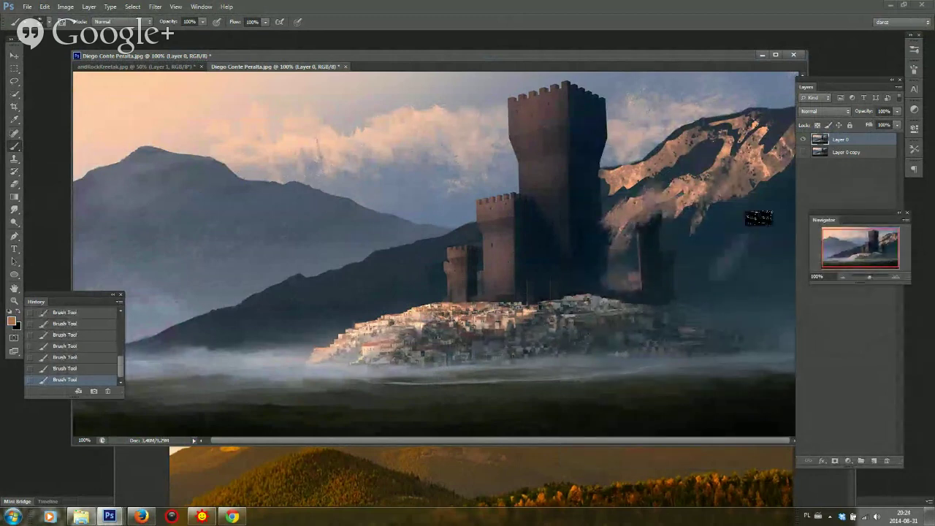
{"action": "left_click_drag", "start_coordinate": [759, 204], "coordinate": [738, 244]}
{"action": "left_click", "coordinate": [716, 203], "text": "alt"}
{"action": "left_click", "coordinate": [705, 240], "text": "alt"}
{"action": "mouse_move", "coordinate": [728, 191]}
{"action": "left_mouse_down"}
{"action": "mouse_move", "coordinate": [695, 228]}
{"action": "mouse_move", "coordinate": [671, 222]}
{"action": "mouse_move", "coordinate": [691, 228]}
{"action": "mouse_move", "coordinate": [686, 218]}
{"action": "left_mouse_up"}
{"action": "left_click", "coordinate": [704, 206], "text": "alt"}
{"action": "left_click", "coordinate": [671, 257], "text": "alt"}
{"action": "left_click", "coordinate": [717, 235], "text": "alt"}
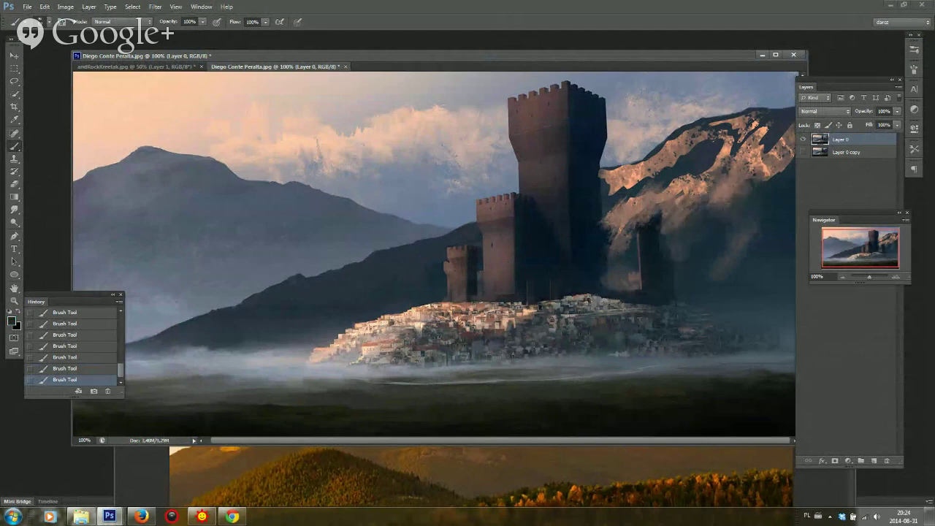
Paint warm sunlit rock patches with a sampled peach color along the dark hillside left of the castle towers
{"action": "right_click", "coordinate": [736, 188]}
{"action": "left_click", "coordinate": [633, 182], "text": "alt"}
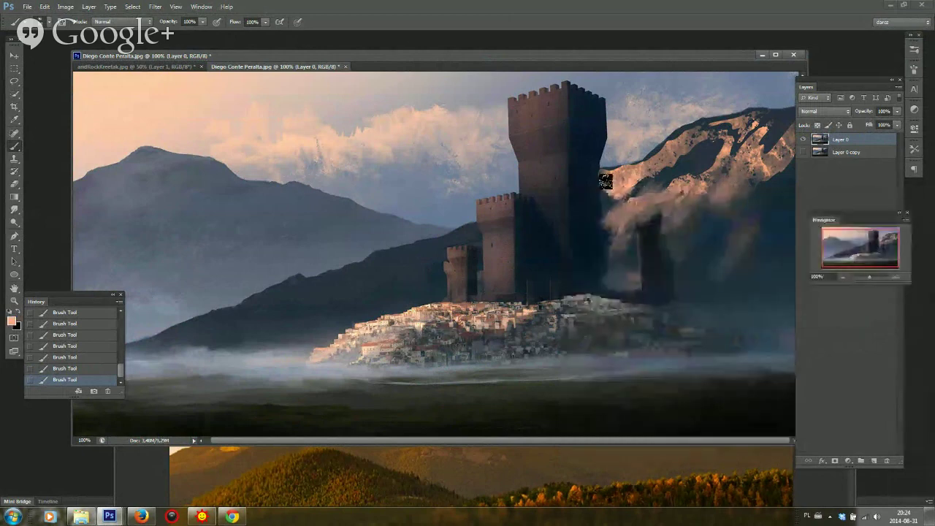
{"action": "mouse_move", "coordinate": [431, 249]}
{"action": "left_mouse_down"}
{"action": "mouse_move", "coordinate": [372, 299]}
{"action": "mouse_move", "coordinate": [372, 267]}
{"action": "mouse_move", "coordinate": [457, 240]}
{"action": "mouse_move", "coordinate": [319, 278]}
{"action": "mouse_move", "coordinate": [257, 307]}
{"action": "left_mouse_up"}
{"action": "left_click", "coordinate": [440, 287], "text": "alt"}
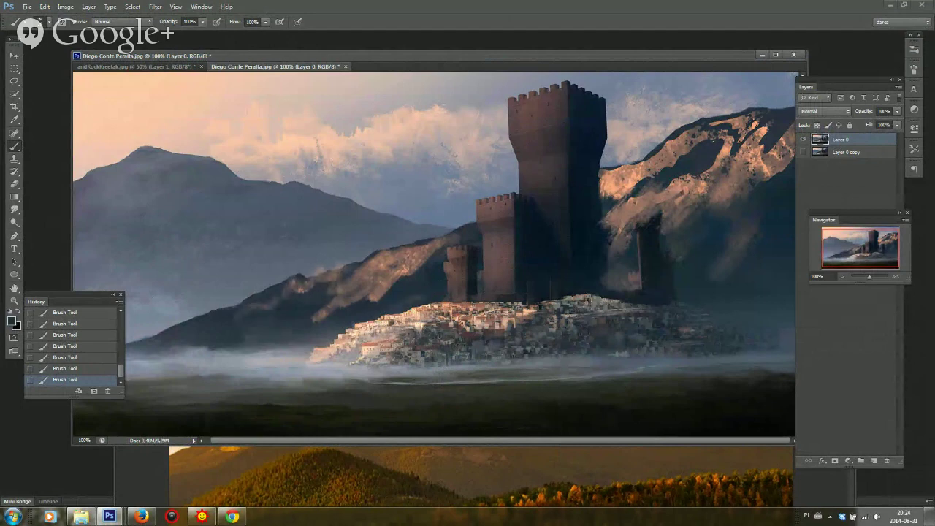
Flip the canvas horizontally and compare the overpainting with the original by toggling the visibility of Layer 0
{"action": "scroll", "coordinate": [558, 305], "scroll_direction": "down", "scroll_amount": 4}
{"action": "key", "text": "ctrl+shift+h"}
{"action": "scroll", "coordinate": [545, 288], "scroll_direction": "up", "scroll_amount": 2}
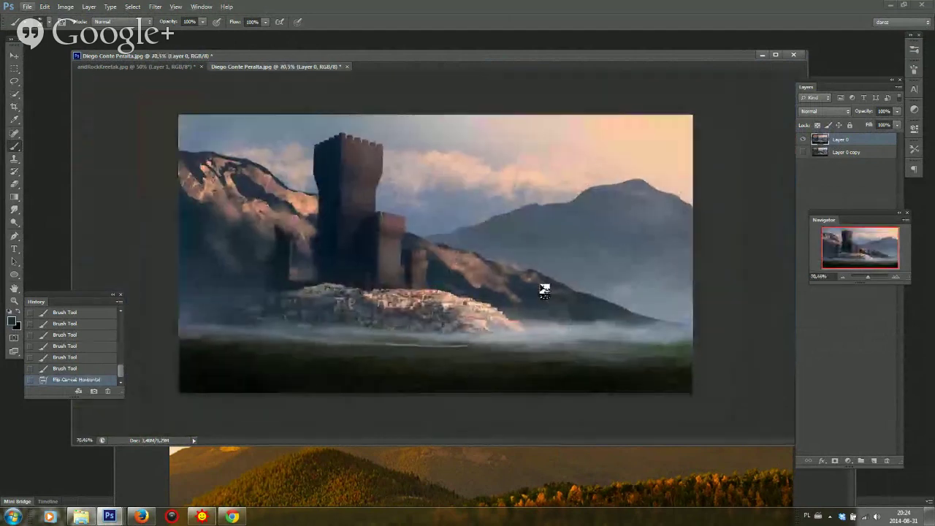
{"action": "left_click", "coordinate": [803, 139]}
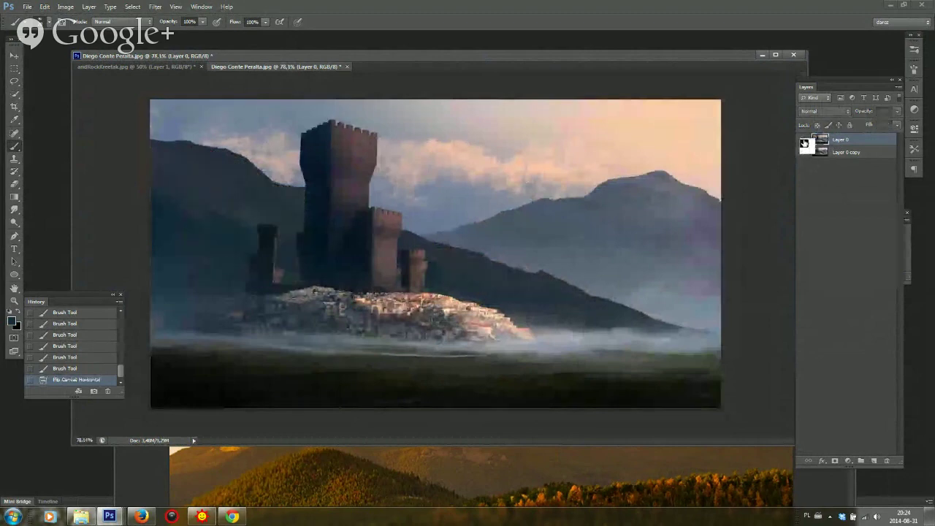
{"action": "left_click", "coordinate": [803, 139]}
{"action": "left_click", "coordinate": [803, 139]}
{"action": "left_click", "coordinate": [803, 140]}
{"action": "left_click", "coordinate": [803, 139]}
{"action": "left_click", "coordinate": [803, 139]}
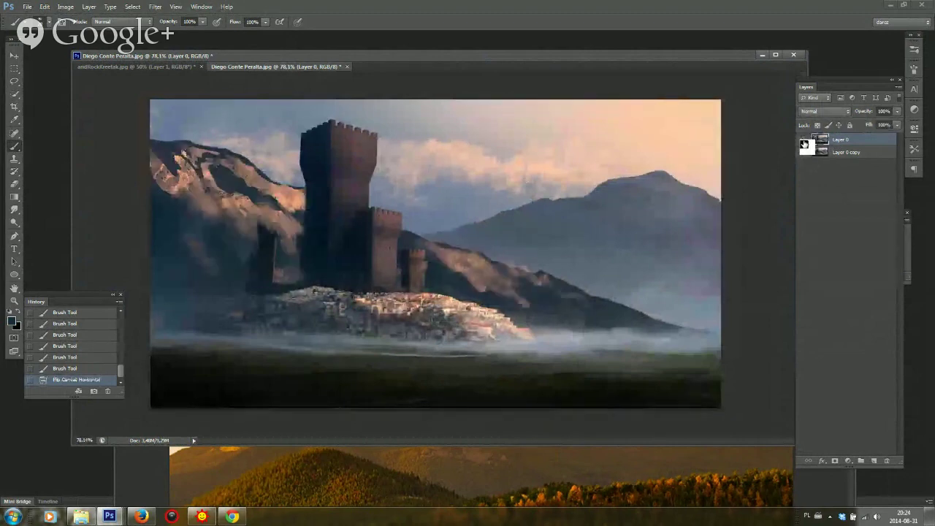
Touch up the slope beside the main tower with short strokes of sampled peach light and dark rock shadow
{"action": "left_click", "coordinate": [293, 209], "text": "alt"}
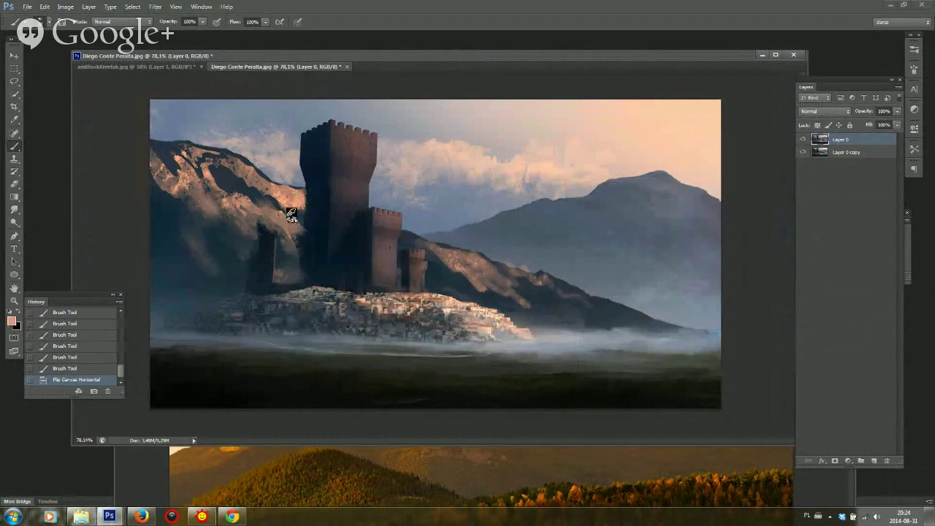
{"action": "left_click_drag", "start_coordinate": [293, 213], "coordinate": [298, 218]}
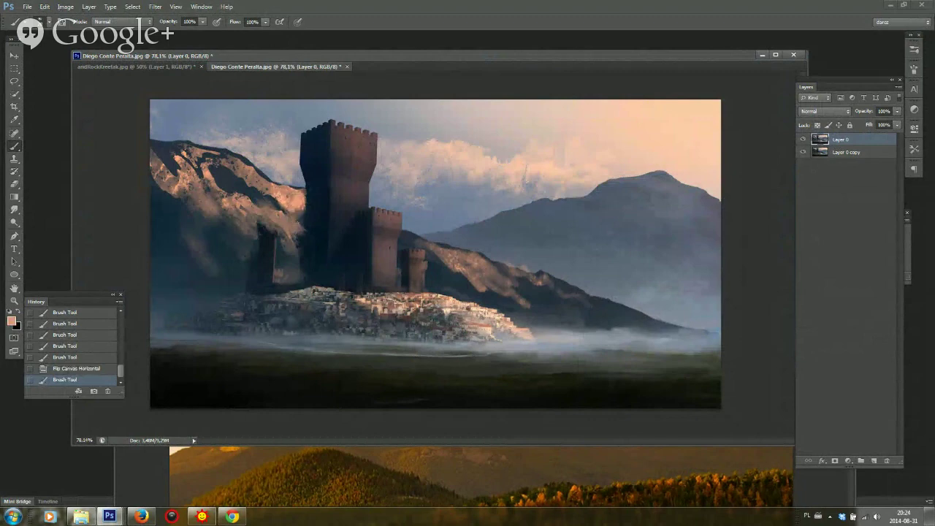
{"action": "left_click", "coordinate": [289, 259], "text": "alt"}
{"action": "left_click_drag", "start_coordinate": [244, 168], "coordinate": [247, 170]}
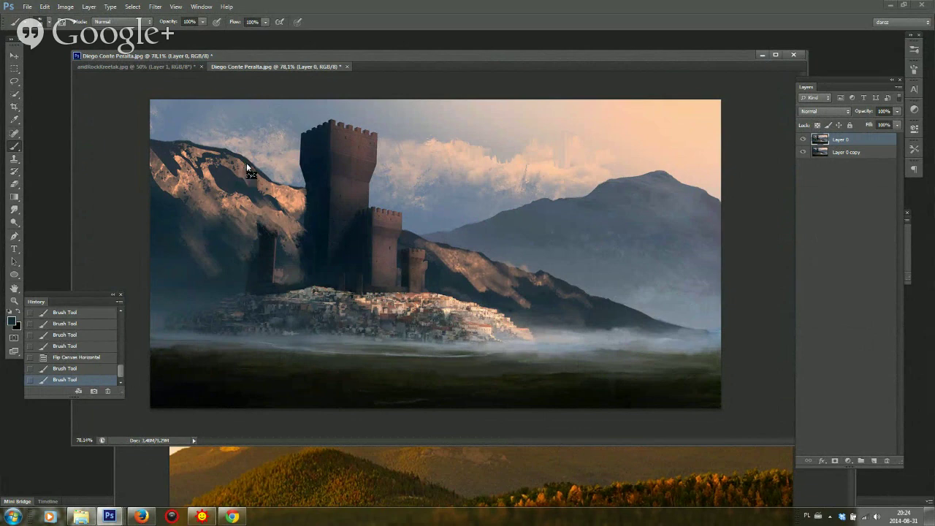
{"action": "mouse_move", "coordinate": [274, 214]}
{"action": "left_mouse_down"}
{"action": "mouse_move", "coordinate": [278, 225]}
{"action": "mouse_move", "coordinate": [259, 214]}
{"action": "mouse_move", "coordinate": [262, 195]}
{"action": "mouse_move", "coordinate": [301, 196]}
{"action": "mouse_move", "coordinate": [289, 192]}
{"action": "left_mouse_up"}
{"action": "left_click", "coordinate": [271, 203], "text": "alt"}
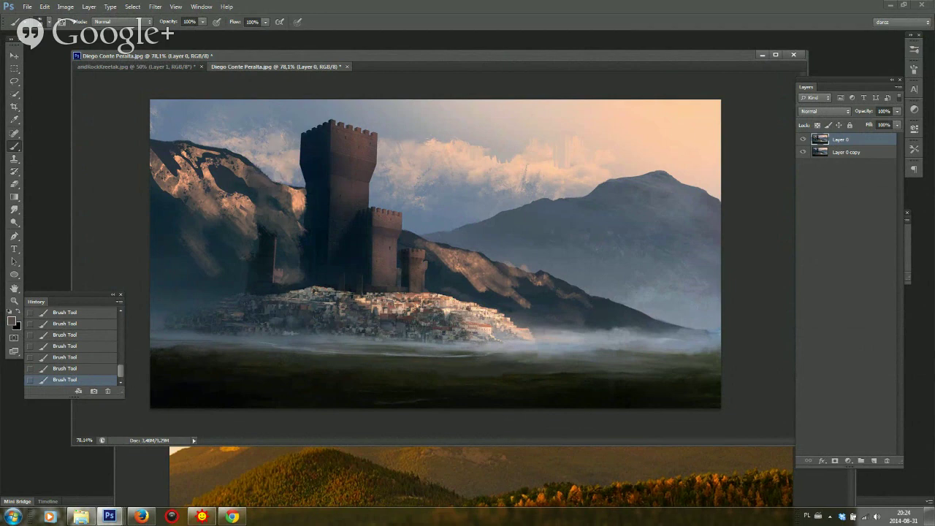
Refine the edge between the lit rock patch and the main tower using sampled peach and dark shadow colors
{"action": "right_click", "coordinate": [599, 229]}
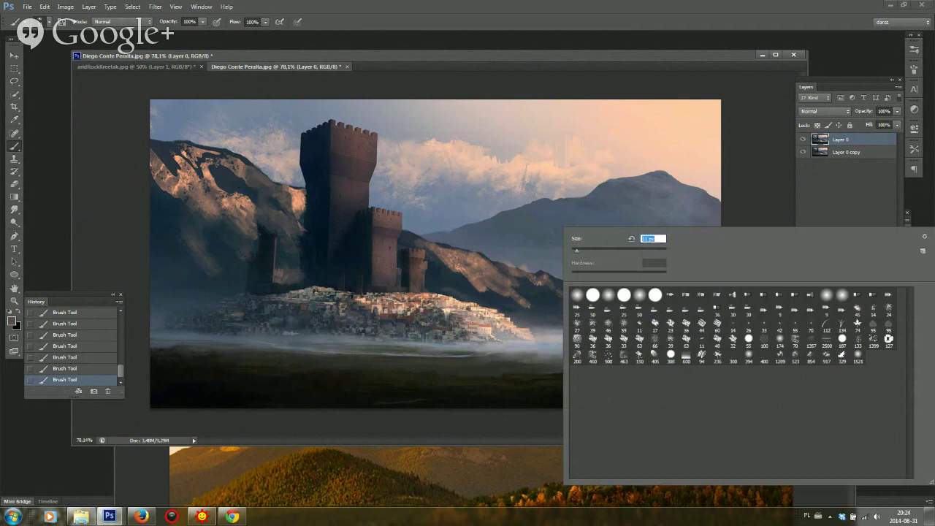
{"action": "left_click", "coordinate": [300, 198], "text": "alt"}
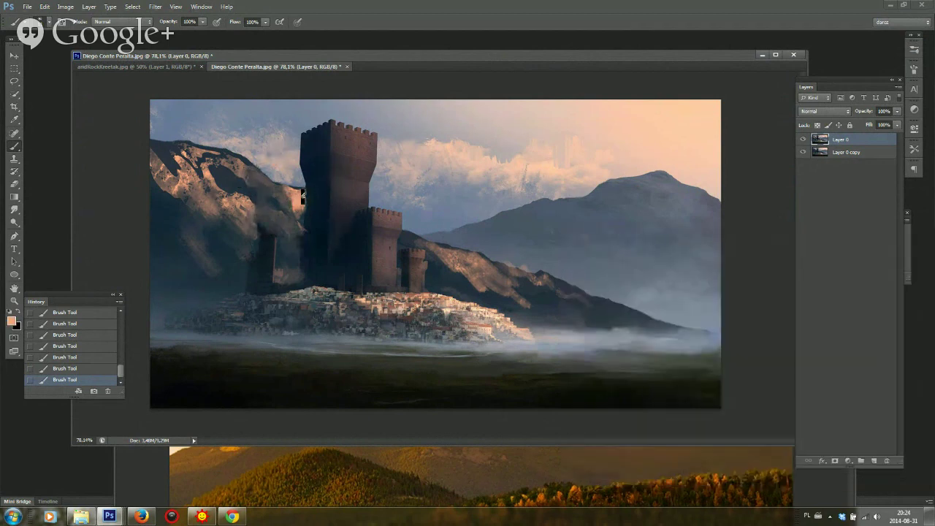
{"action": "left_click", "coordinate": [307, 191], "text": "alt"}
{"action": "left_click", "coordinate": [300, 203], "text": "alt"}
{"action": "left_click", "coordinate": [249, 178], "text": "alt"}
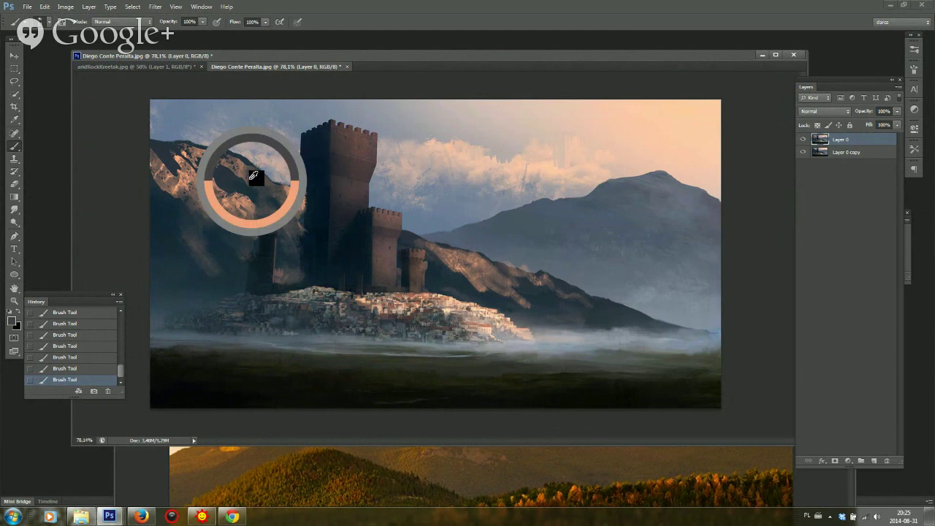
{"action": "left_click", "coordinate": [306, 201], "text": "alt"}
{"action": "left_click", "coordinate": [315, 196], "text": "alt"}
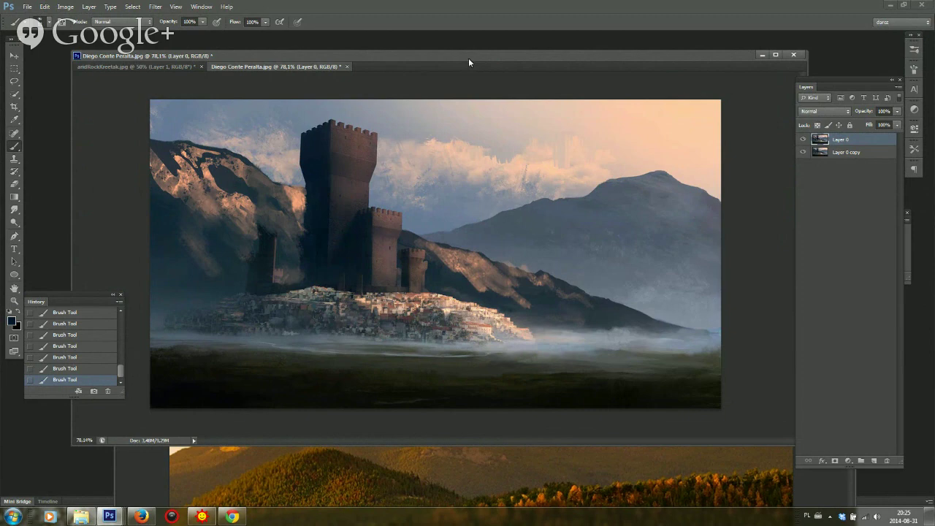
Outline the sunlit ridge areas around the peaks on the sunset mountain reference photo, and return to the castle painting
{"action": "left_click_drag", "start_coordinate": [469, 58], "coordinate": [393, 194]}
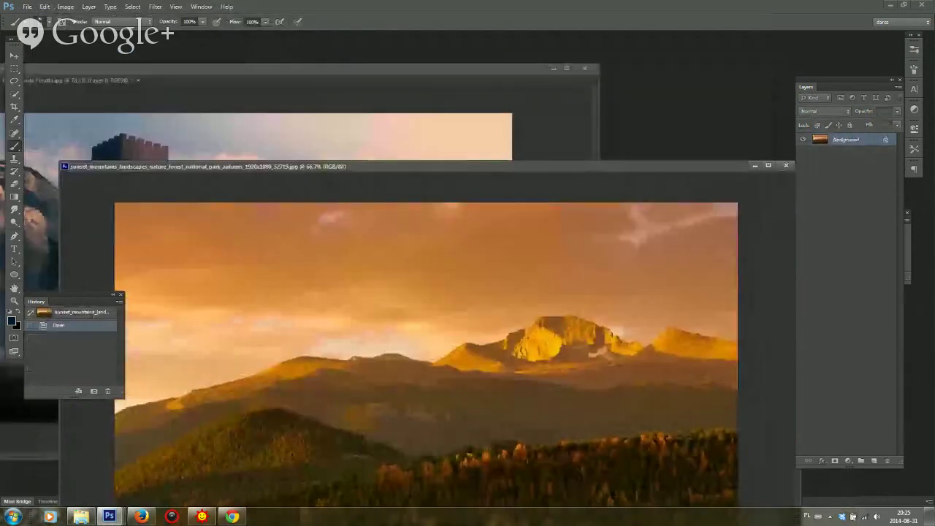
{"action": "left_click_drag", "start_coordinate": [617, 164], "coordinate": [643, 98]}
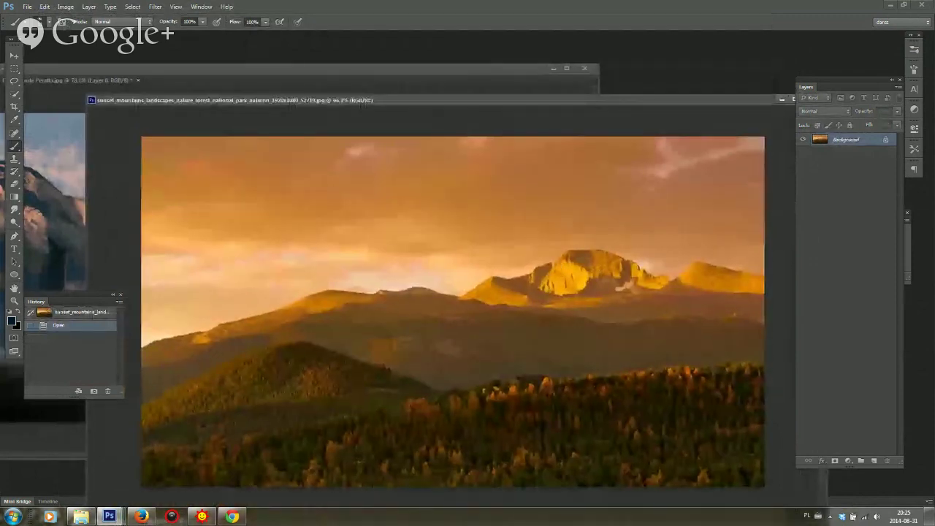
{"action": "left_click_drag", "start_coordinate": [687, 274], "coordinate": [684, 300]}
{"action": "left_click_drag", "start_coordinate": [652, 293], "coordinate": [643, 298]}
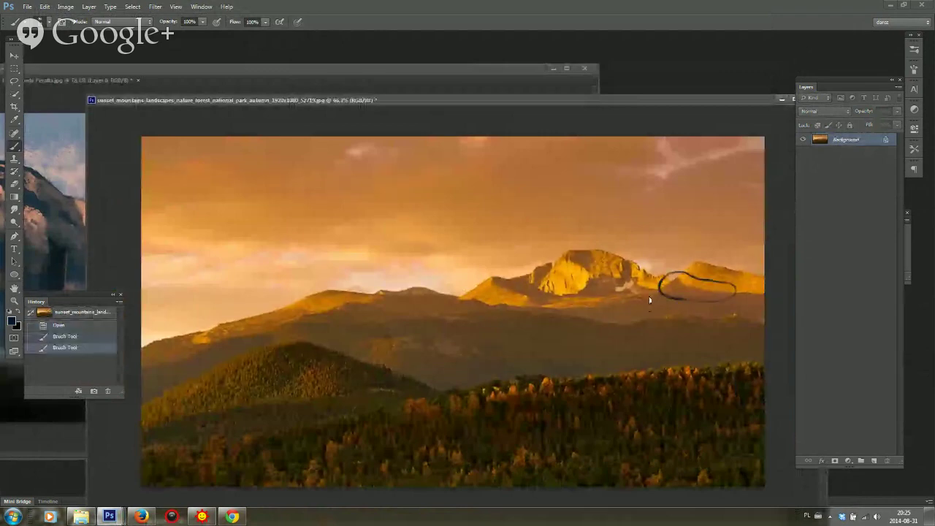
{"action": "left_click", "coordinate": [606, 271]}
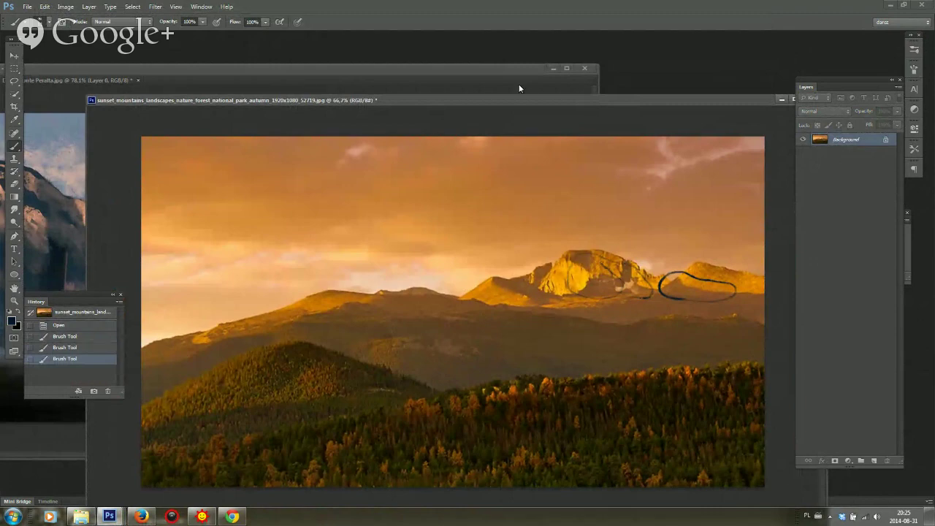
{"action": "left_click_drag", "start_coordinate": [513, 71], "coordinate": [712, 68]}
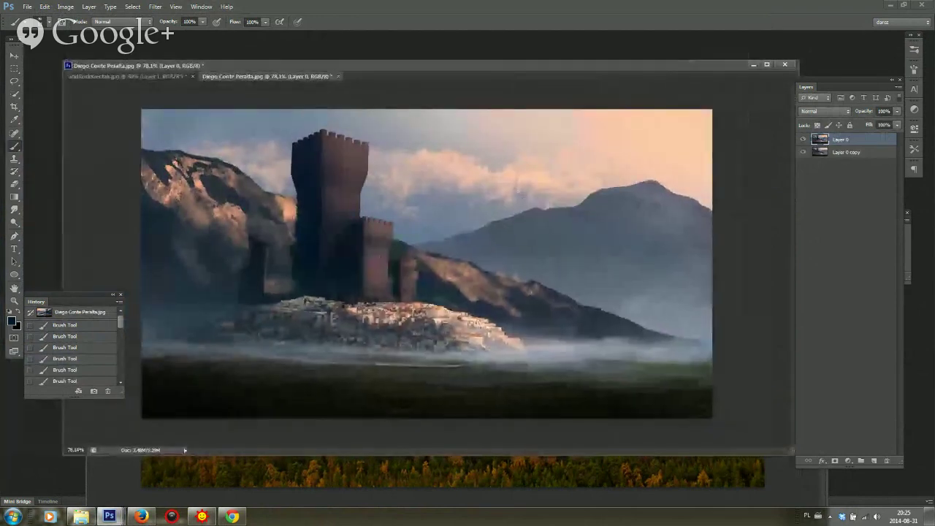
Add sampled orange light along the upper ridge of the mountain behind the castle, and sample a warm color from the town
{"action": "left_click", "coordinate": [171, 174], "text": "alt"}
{"action": "left_click_drag", "start_coordinate": [150, 159], "coordinate": [192, 182]}
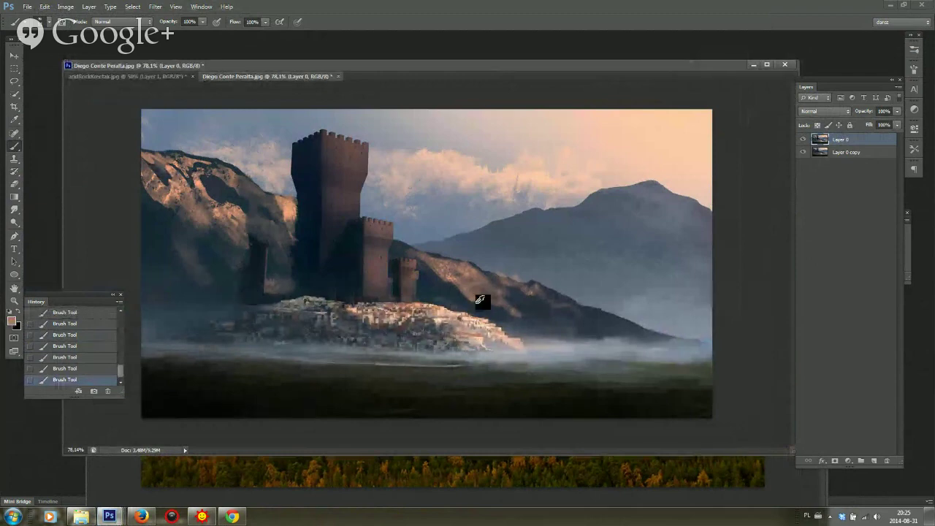
{"action": "left_click", "coordinate": [469, 323], "text": "alt"}
Examine the town, the towers and the surrounding rock light up close at 200% zoom
{"action": "left_click", "coordinate": [907, 222]}
{"action": "left_click", "coordinate": [918, 273]}
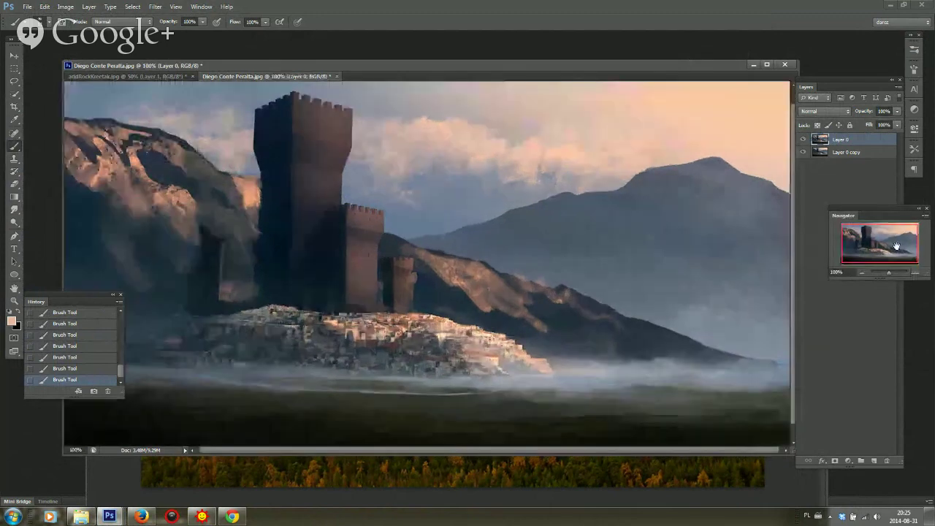
{"action": "left_click_drag", "start_coordinate": [898, 250], "coordinate": [904, 259]}
{"action": "left_click", "coordinate": [916, 274]}
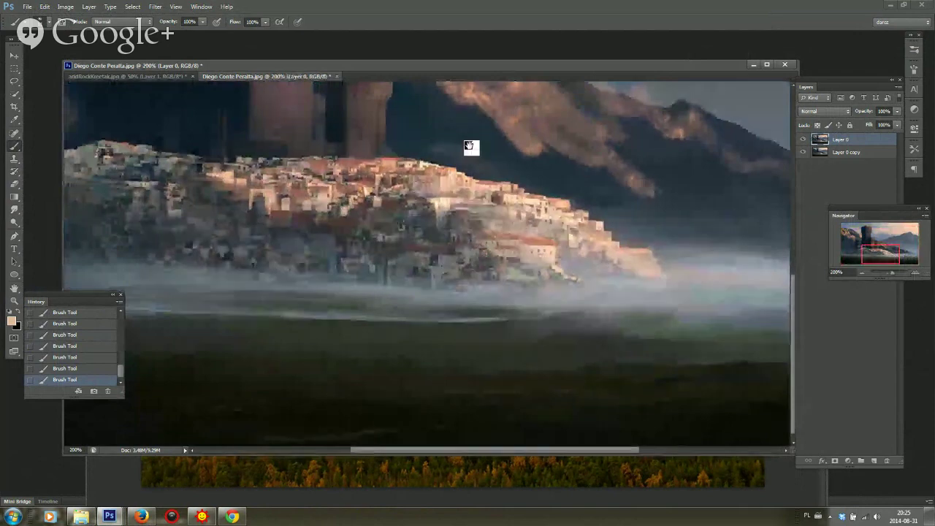
{"action": "left_click_drag", "start_coordinate": [469, 146], "coordinate": [516, 221]}
{"action": "left_click_drag", "start_coordinate": [501, 182], "coordinate": [549, 244]}
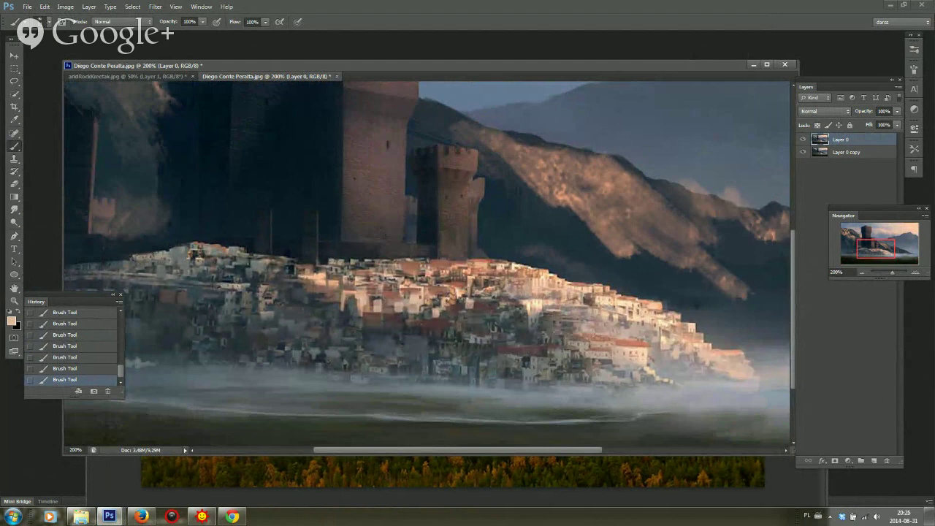
{"action": "left_click_drag", "start_coordinate": [576, 267], "coordinate": [639, 382]}
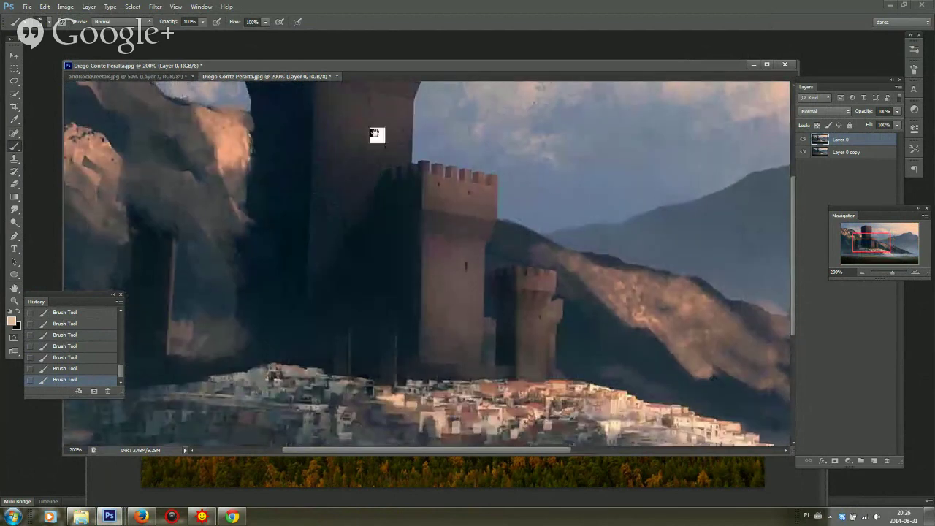
{"action": "left_click_drag", "start_coordinate": [375, 134], "coordinate": [462, 253]}
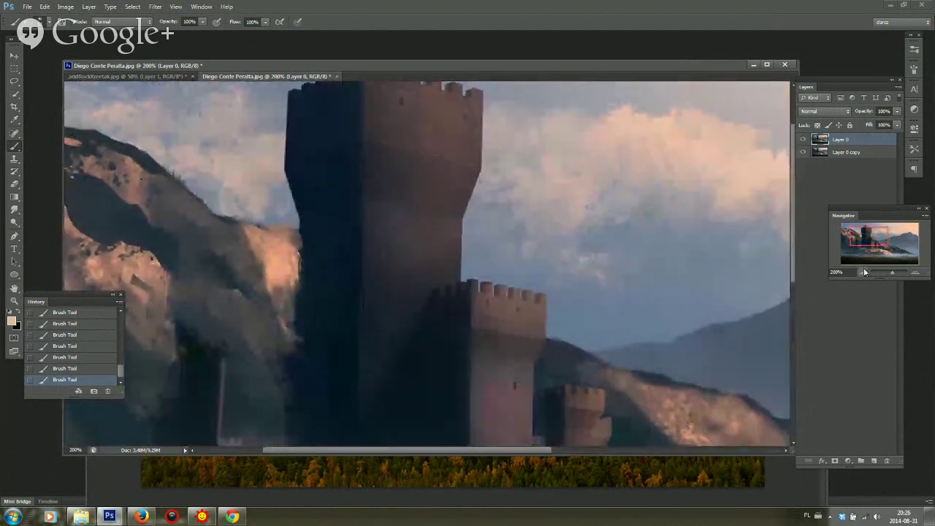
{"action": "left_click", "coordinate": [863, 271]}
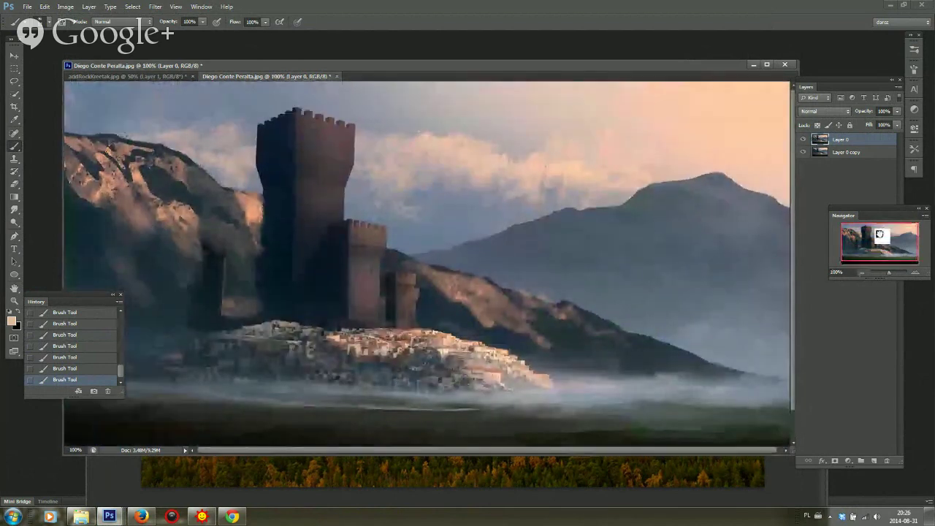
{"action": "left_click", "coordinate": [912, 275]}
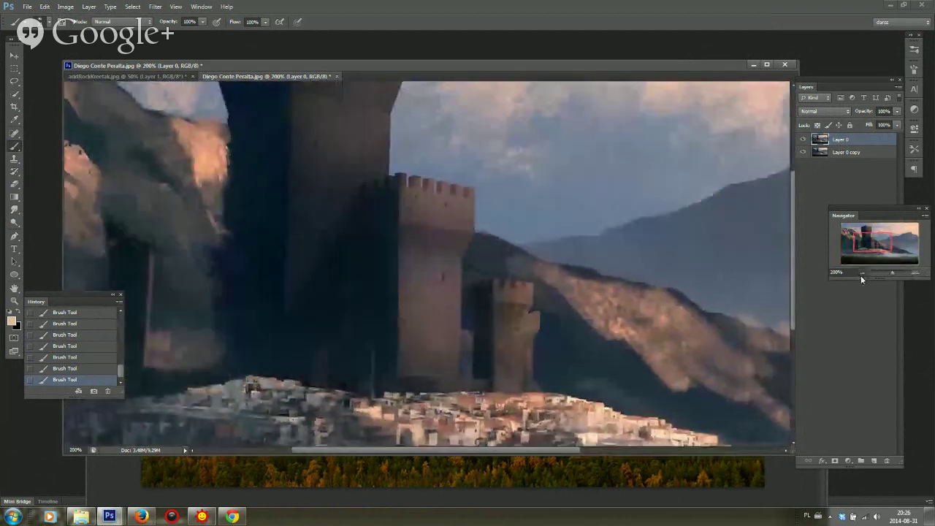
{"action": "left_click", "coordinate": [862, 272]}
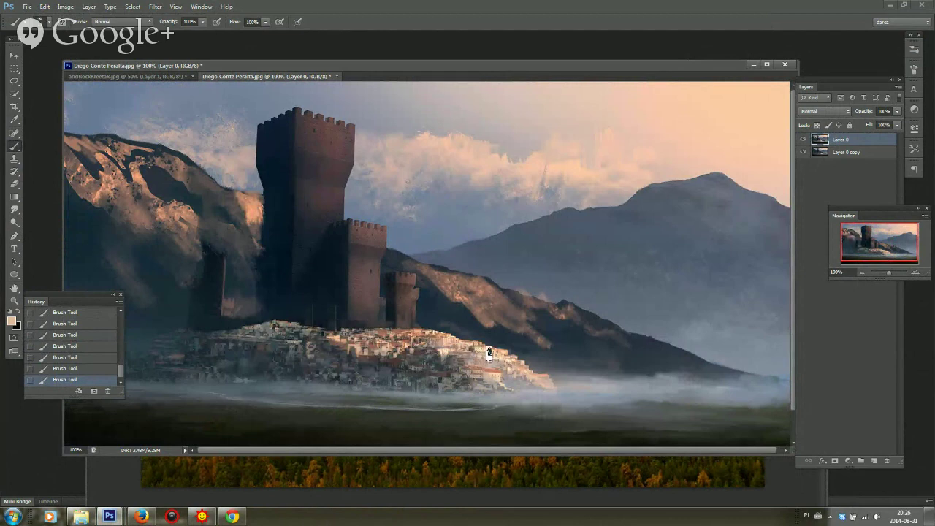
Block in a large peach-roofed building and dark wall shapes over the sunlit end of the town with sampled colors
{"action": "left_click", "coordinate": [486, 333], "text": "alt"}
{"action": "mouse_move", "coordinate": [464, 355]}
{"action": "left_mouse_down"}
{"action": "mouse_move", "coordinate": [486, 372]}
{"action": "mouse_move", "coordinate": [467, 366]}
{"action": "mouse_move", "coordinate": [465, 375]}
{"action": "mouse_move", "coordinate": [479, 376]}
{"action": "mouse_move", "coordinate": [502, 356]}
{"action": "mouse_move", "coordinate": [476, 371]}
{"action": "mouse_move", "coordinate": [486, 346]}
{"action": "mouse_move", "coordinate": [465, 354]}
{"action": "mouse_move", "coordinate": [466, 334]}
{"action": "mouse_move", "coordinate": [474, 366]}
{"action": "mouse_move", "coordinate": [486, 350]}
{"action": "mouse_move", "coordinate": [470, 334]}
{"action": "mouse_move", "coordinate": [483, 360]}
{"action": "mouse_move", "coordinate": [505, 353]}
{"action": "mouse_move", "coordinate": [482, 351]}
{"action": "mouse_move", "coordinate": [501, 273]}
{"action": "mouse_move", "coordinate": [465, 366]}
{"action": "mouse_move", "coordinate": [427, 387]}
{"action": "left_mouse_up"}
{"action": "left_click", "coordinate": [498, 355], "text": "alt"}
{"action": "left_click", "coordinate": [464, 356], "text": "alt"}
{"action": "left_click", "coordinate": [481, 354], "text": "alt"}
{"action": "left_click", "coordinate": [477, 308], "text": "alt"}
{"action": "right_click", "coordinate": [475, 252]}
{"action": "left_click", "coordinate": [464, 345], "text": "alt"}
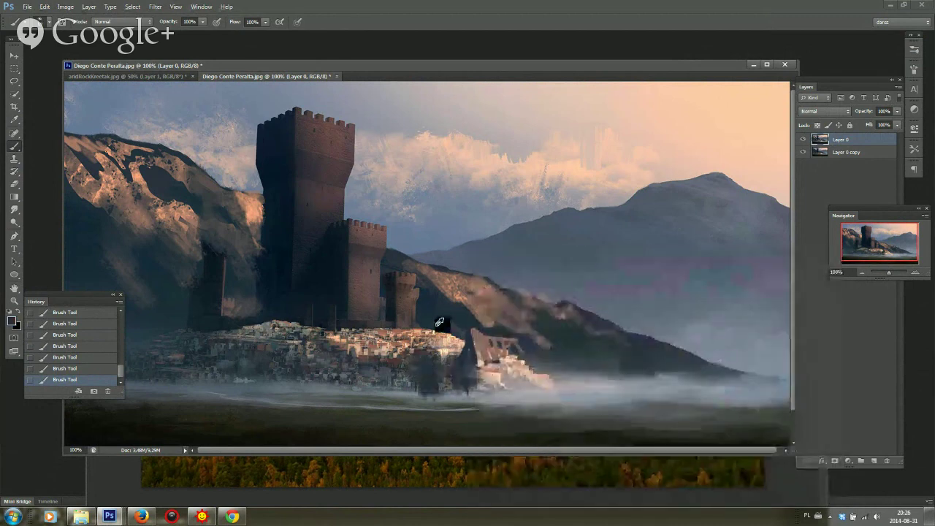
Cover more of the small town houses with dark sampled strokes and paint a larger reddish-brown roof shape among them
{"action": "mouse_move", "coordinate": [439, 346]}
{"action": "left_mouse_down"}
{"action": "mouse_move", "coordinate": [455, 323]}
{"action": "mouse_move", "coordinate": [423, 314]}
{"action": "mouse_move", "coordinate": [396, 344]}
{"action": "mouse_move", "coordinate": [337, 339]}
{"action": "mouse_move", "coordinate": [406, 346]}
{"action": "mouse_move", "coordinate": [385, 364]}
{"action": "mouse_move", "coordinate": [470, 380]}
{"action": "left_mouse_up"}
{"action": "left_click", "coordinate": [403, 349], "text": "alt"}
{"action": "left_click", "coordinate": [459, 350], "text": "alt"}
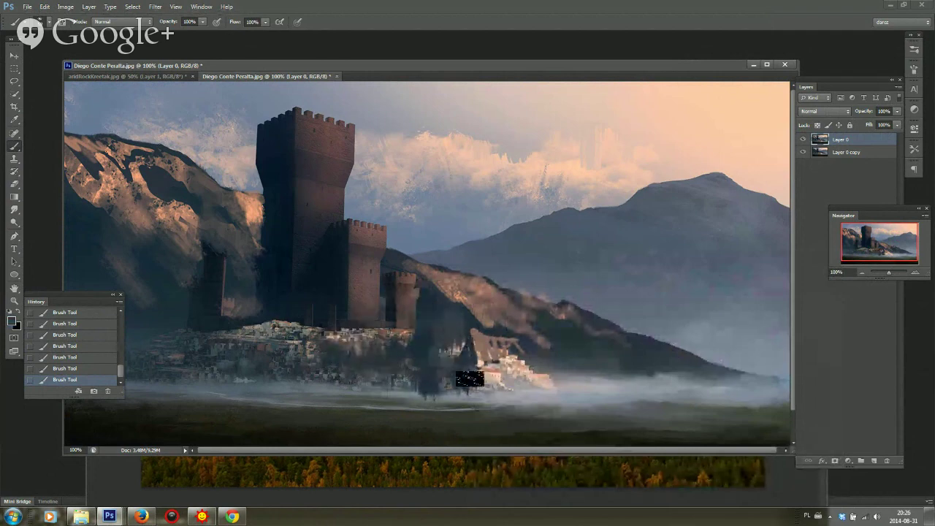
{"action": "left_click", "coordinate": [500, 370], "text": "alt"}
{"action": "right_click", "coordinate": [498, 300]}
{"action": "left_click", "coordinate": [428, 351]}
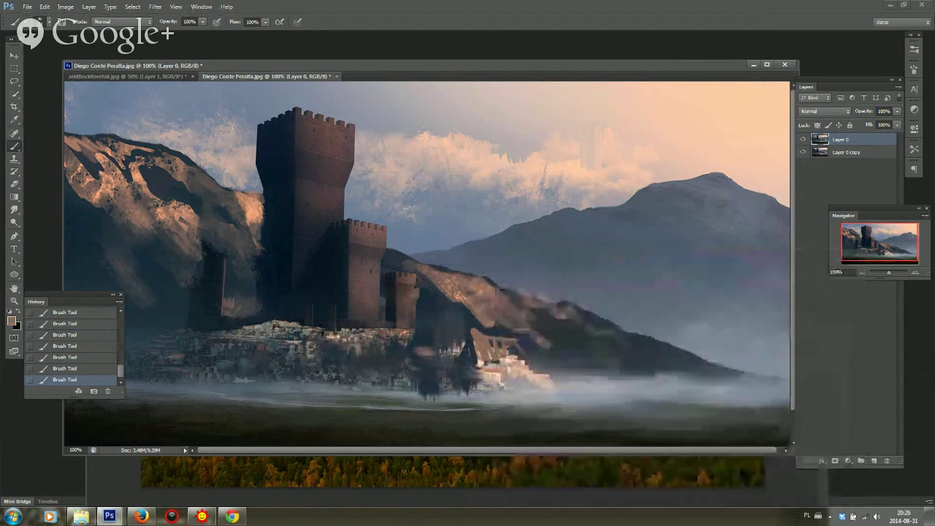
{"action": "left_click_drag", "start_coordinate": [428, 351], "coordinate": [436, 354]}
{"action": "left_click_drag", "start_coordinate": [356, 355], "coordinate": [326, 354]}
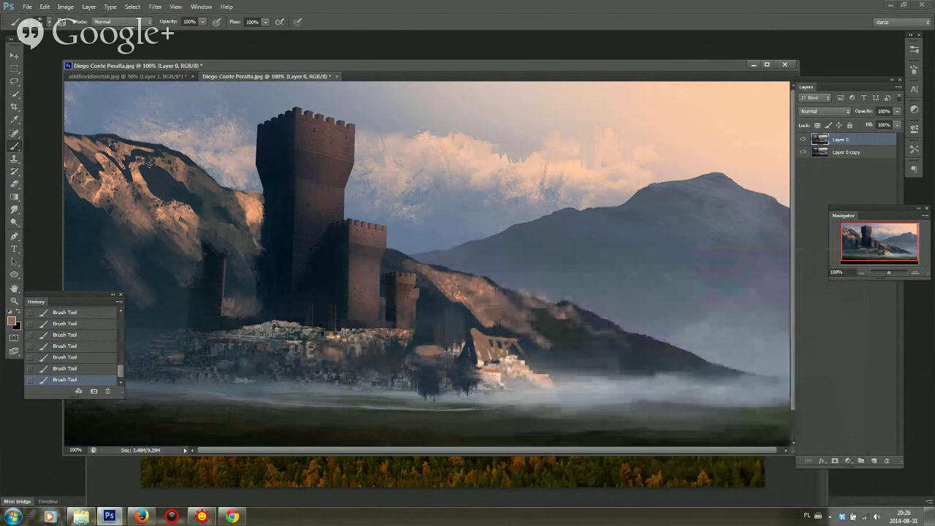
Repaint the brick walls of the middle and main towers with smooth strokes of sampled reddish light and dark shadow
{"action": "mouse_move", "coordinate": [351, 230]}
{"action": "left_mouse_down"}
{"action": "mouse_move", "coordinate": [361, 235]}
{"action": "mouse_move", "coordinate": [350, 306]}
{"action": "left_mouse_up"}
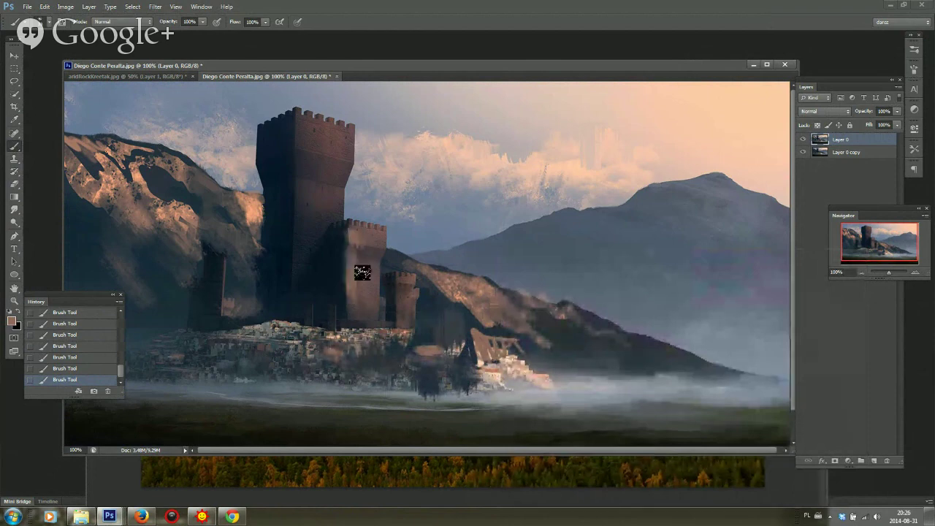
{"action": "left_click_drag", "start_coordinate": [303, 192], "coordinate": [298, 235]}
{"action": "left_click", "coordinate": [301, 198], "text": "alt"}
{"action": "mouse_move", "coordinate": [307, 199]}
{"action": "left_mouse_down"}
{"action": "mouse_move", "coordinate": [320, 213]}
{"action": "mouse_move", "coordinate": [320, 245]}
{"action": "mouse_move", "coordinate": [301, 260]}
{"action": "left_mouse_up"}
{"action": "left_click", "coordinate": [282, 234], "text": "alt"}
{"action": "left_click", "coordinate": [307, 240], "text": "alt"}
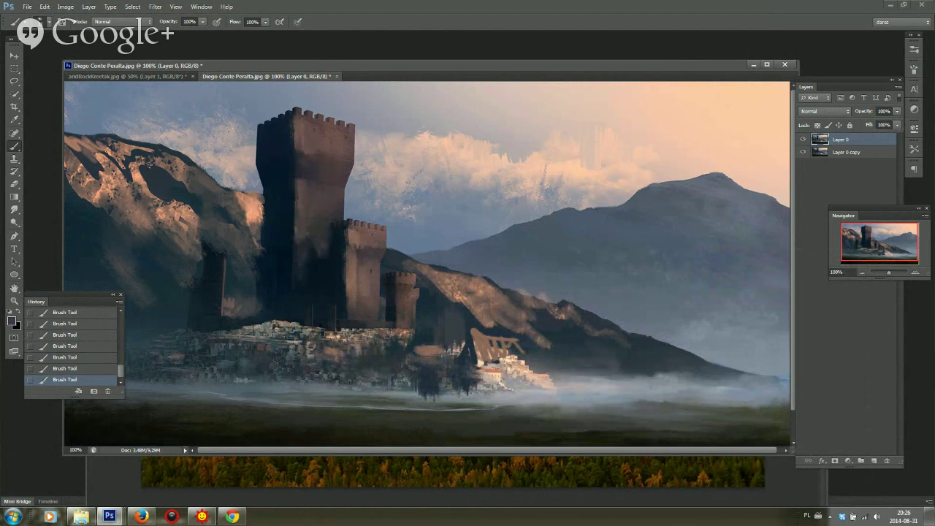
{"action": "left_click", "coordinate": [330, 291], "text": "alt"}
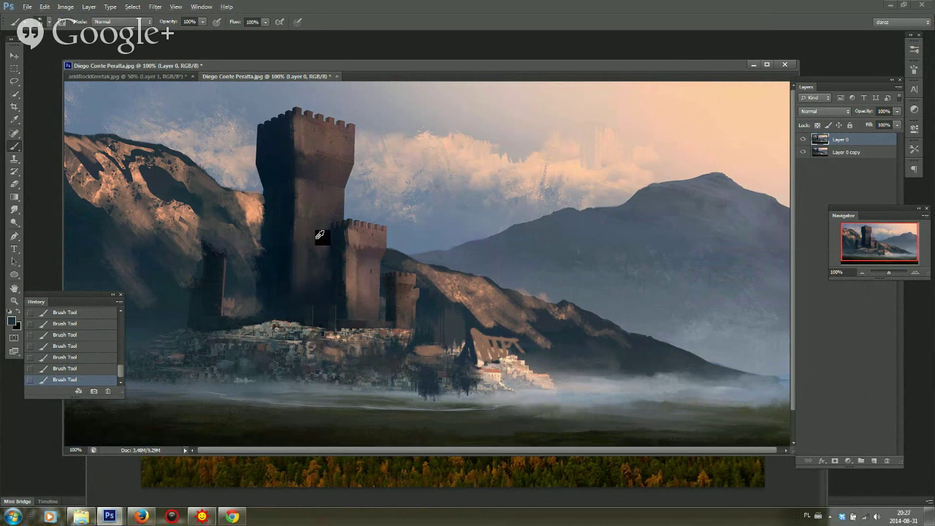
Adjust the brush and paint a larger dark window on the lit wall of the middle tower with sampled colors
{"action": "left_click", "coordinate": [328, 280], "text": "alt"}
{"action": "right_click", "coordinate": [382, 214]}
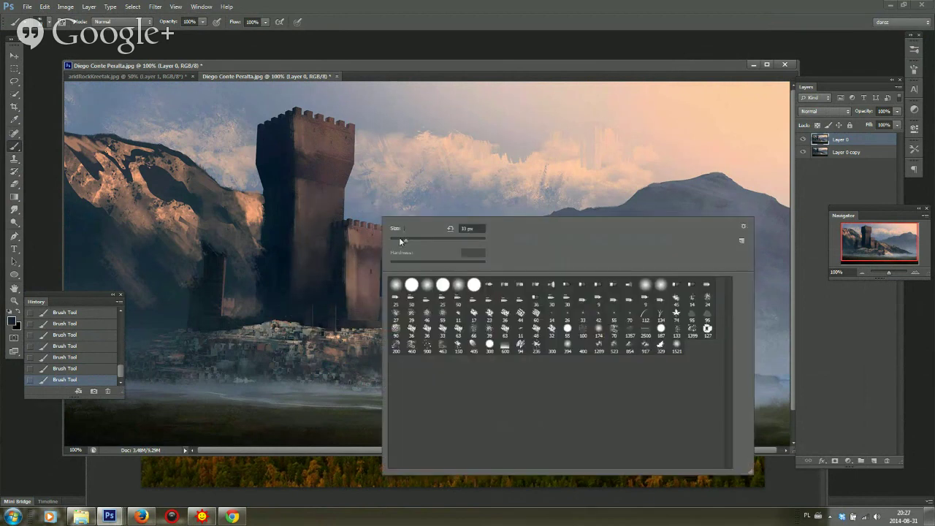
{"action": "left_click", "coordinate": [360, 278]}
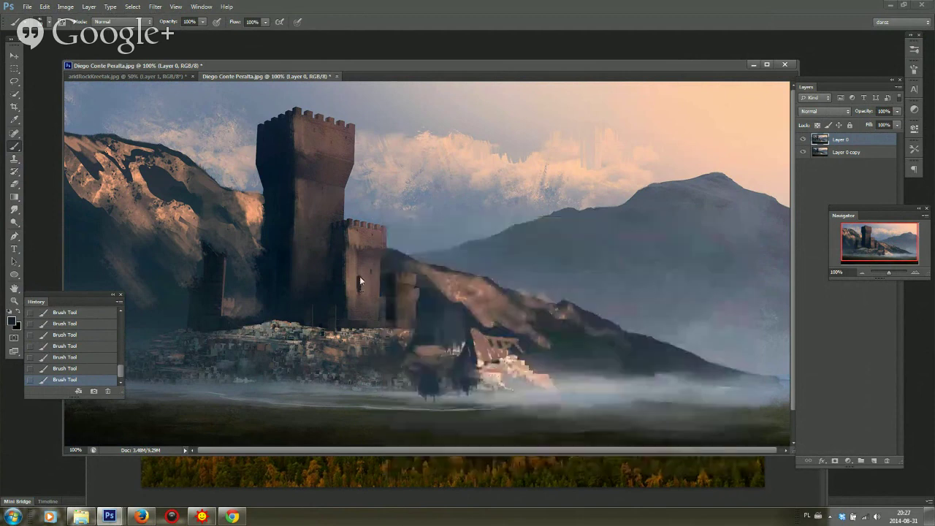
{"action": "left_click", "coordinate": [378, 301], "text": "alt"}
{"action": "left_click", "coordinate": [374, 276], "text": "alt"}
{"action": "left_click_drag", "start_coordinate": [365, 279], "coordinate": [364, 299]}
Lasso the whole group of castle towers and place a copy scaled to about half size over the main tower
{"action": "key", "text": "l"}
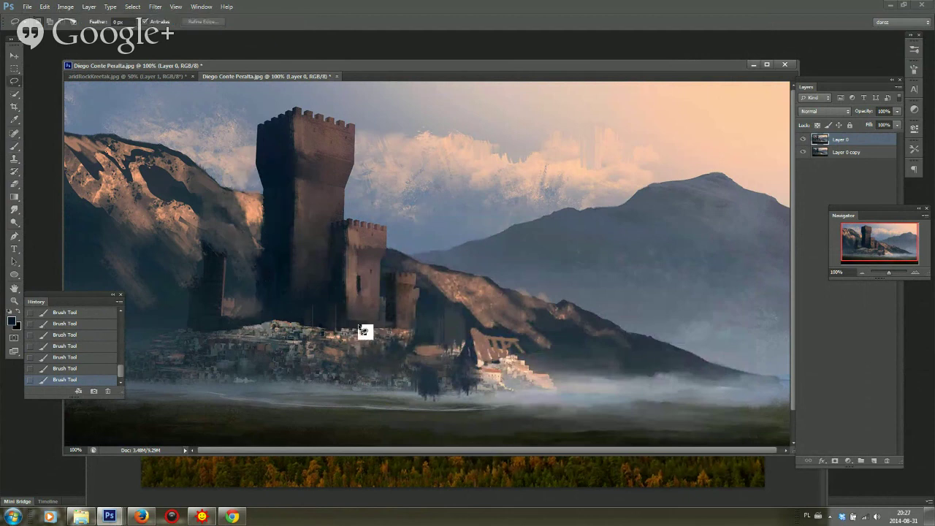
{"action": "mouse_move", "coordinate": [257, 120]}
{"action": "left_mouse_down"}
{"action": "mouse_move", "coordinate": [261, 188]}
{"action": "mouse_move", "coordinate": [253, 235]}
{"action": "mouse_move", "coordinate": [234, 280]}
{"action": "mouse_move", "coordinate": [221, 241]}
{"action": "mouse_move", "coordinate": [196, 260]}
{"action": "mouse_move", "coordinate": [212, 336]}
{"action": "mouse_move", "coordinate": [425, 337]}
{"action": "mouse_move", "coordinate": [423, 277]}
{"action": "mouse_move", "coordinate": [401, 271]}
{"action": "mouse_move", "coordinate": [403, 253]}
{"action": "mouse_move", "coordinate": [375, 208]}
{"action": "mouse_move", "coordinate": [384, 150]}
{"action": "mouse_move", "coordinate": [355, 115]}
{"action": "mouse_move", "coordinate": [316, 98]}
{"action": "mouse_move", "coordinate": [265, 118]}
{"action": "left_mouse_up"}
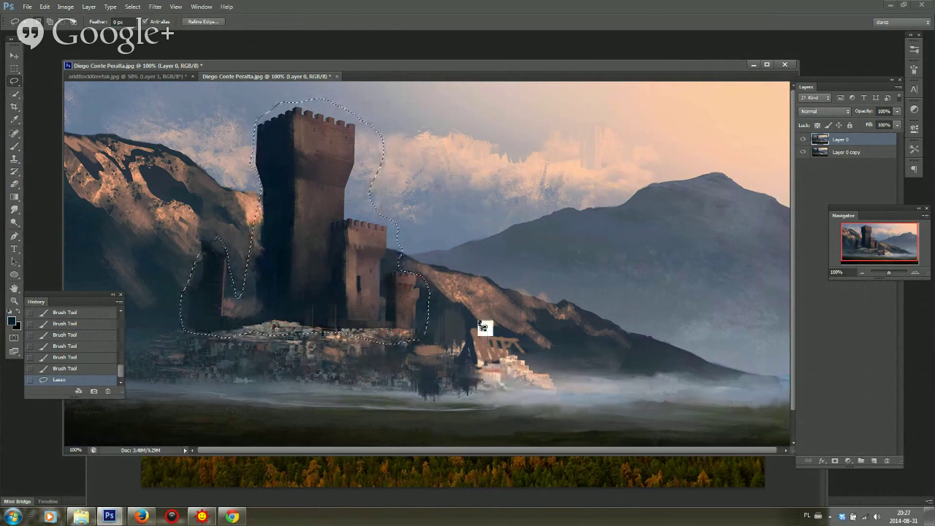
{"action": "key", "text": "ctrl+t"}
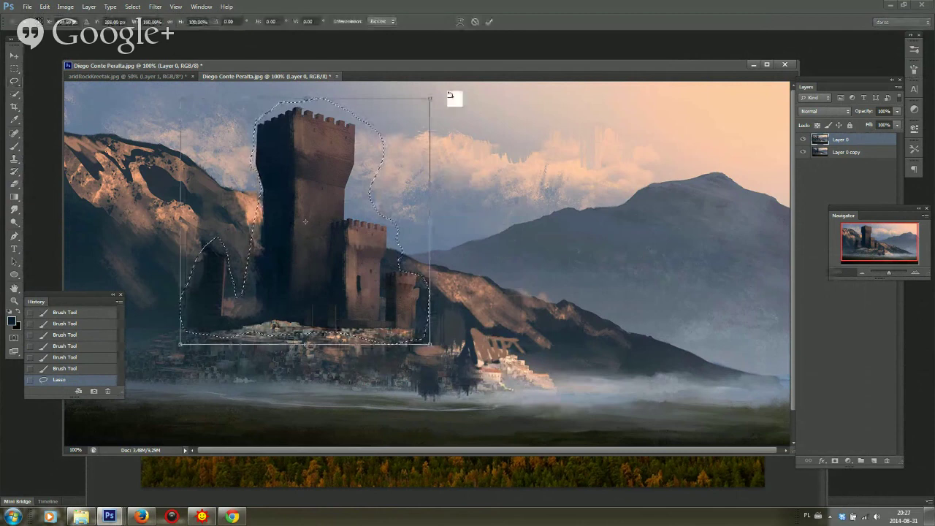
{"action": "mouse_move", "coordinate": [431, 98]}
{"action": "left_mouse_down"}
{"action": "mouse_move", "coordinate": [378, 187]}
{"action": "mouse_move", "coordinate": [331, 232]}
{"action": "left_mouse_up"}
{"action": "left_click_drag", "start_coordinate": [274, 301], "coordinate": [313, 242]}
{"action": "key", "text": "Return"}
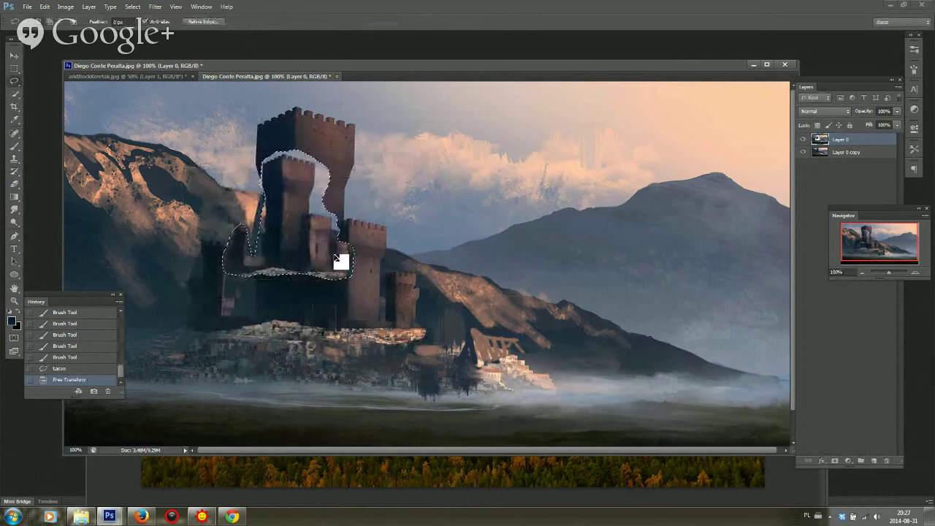
Cut the selected small castle to its own layer and cover the old large tower beneath it with sampled sky color
{"action": "right_click", "coordinate": [314, 248]}
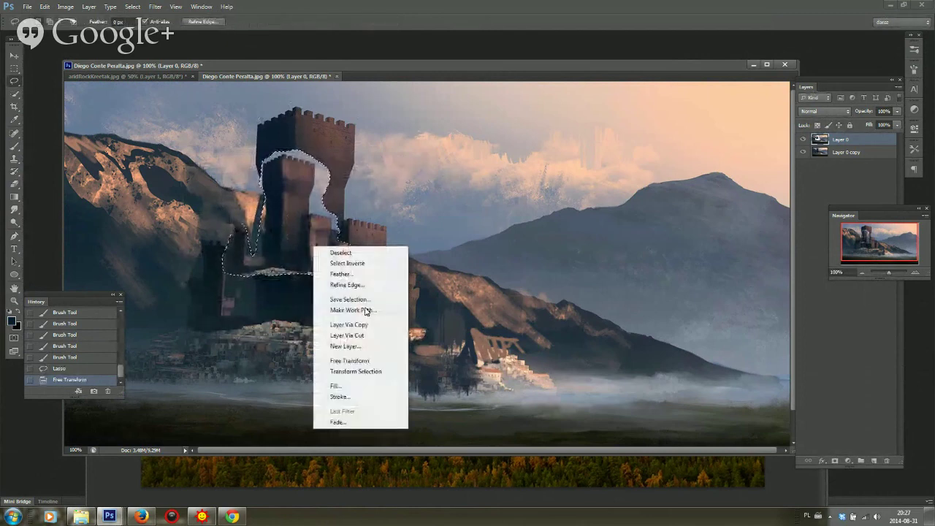
{"action": "left_click", "coordinate": [370, 334]}
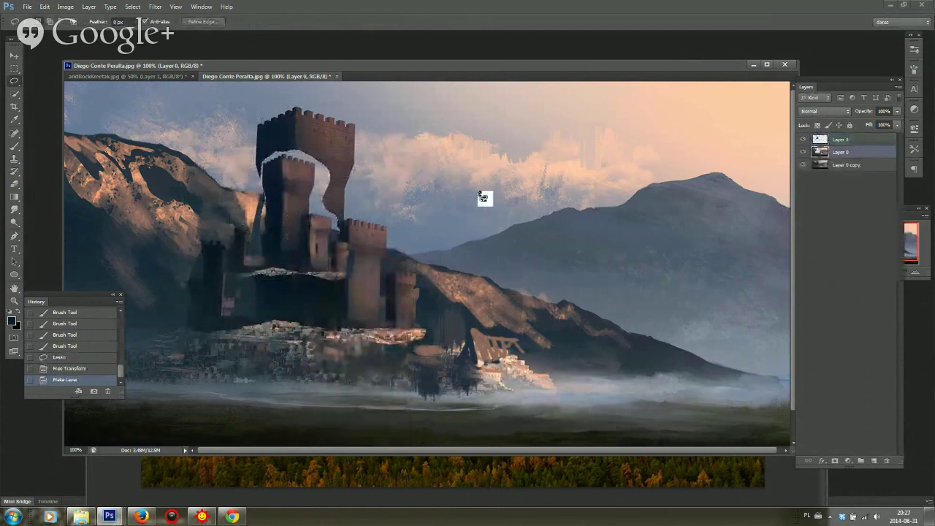
{"action": "key", "text": "b"}
{"action": "left_click", "coordinate": [370, 154], "text": "alt"}
{"action": "right_click", "coordinate": [359, 145]}
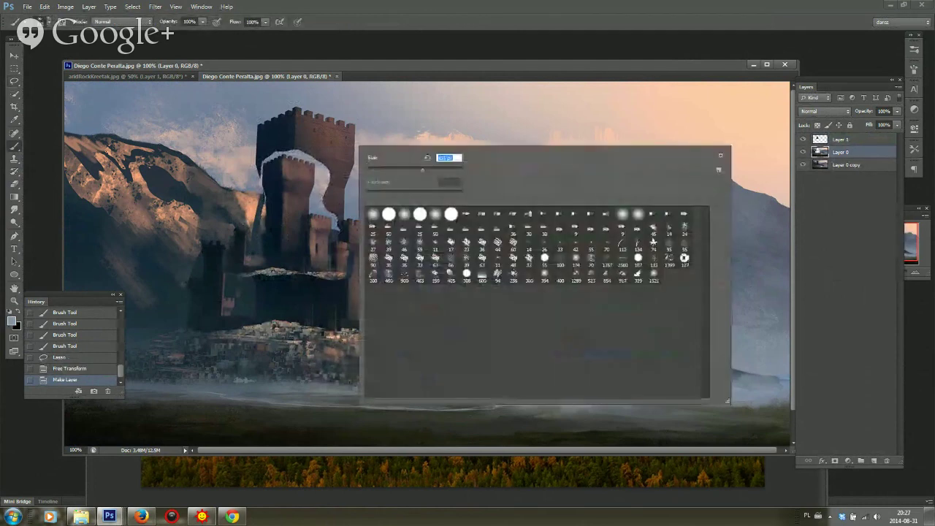
{"action": "mouse_move", "coordinate": [349, 130]}
{"action": "left_mouse_down"}
{"action": "mouse_move", "coordinate": [270, 139]}
{"action": "mouse_move", "coordinate": [255, 157]}
{"action": "left_mouse_up"}
{"action": "left_click", "coordinate": [250, 150], "text": "alt"}
{"action": "left_click", "coordinate": [339, 146], "text": "alt"}
{"action": "mouse_move", "coordinate": [329, 167]}
{"action": "left_mouse_down"}
{"action": "mouse_move", "coordinate": [371, 241]}
{"action": "mouse_move", "coordinate": [435, 243]}
{"action": "left_mouse_up"}
Paint brown and dark hillside over the old middle towers, right towers and walls below the small castle
{"action": "mouse_move", "coordinate": [369, 255]}
{"action": "left_mouse_down"}
{"action": "mouse_move", "coordinate": [406, 271]}
{"action": "mouse_move", "coordinate": [462, 323]}
{"action": "mouse_move", "coordinate": [403, 315]}
{"action": "mouse_move", "coordinate": [351, 277]}
{"action": "mouse_move", "coordinate": [310, 314]}
{"action": "left_mouse_up"}
{"action": "left_click", "coordinate": [447, 282], "text": "alt"}
{"action": "left_click", "coordinate": [415, 327], "text": "alt"}
{"action": "left_click", "coordinate": [333, 272], "text": "alt"}
{"action": "left_click", "coordinate": [297, 271], "text": "alt"}
{"action": "left_click", "coordinate": [417, 303], "text": "alt"}
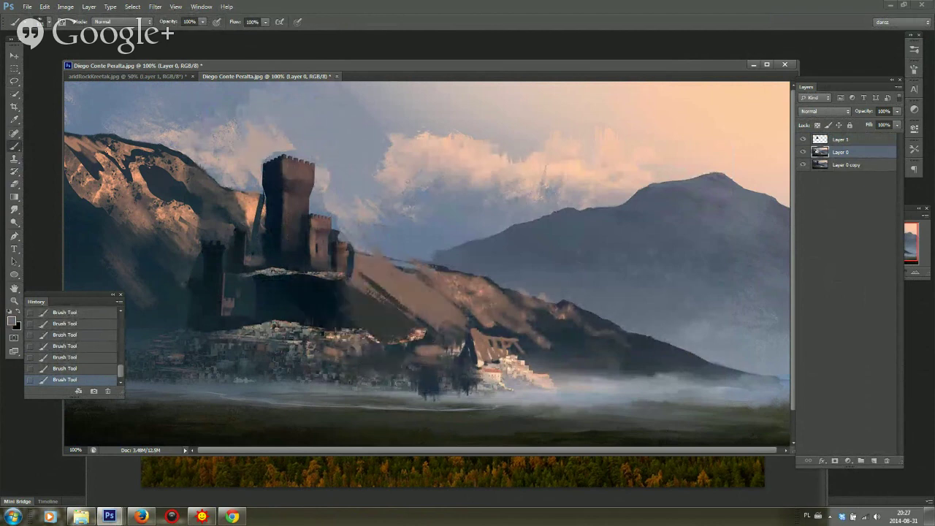
{"action": "left_click_drag", "start_coordinate": [412, 304], "coordinate": [385, 334]}
{"action": "left_click", "coordinate": [234, 295], "text": "alt"}
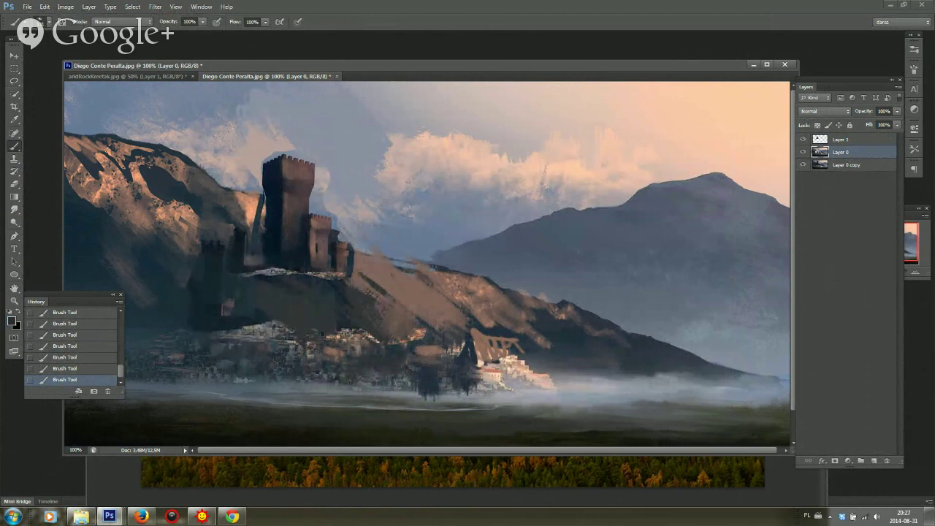
Cover the old dark tower at the castle's left with dark slope color and blend it into the hillside
{"action": "left_click", "coordinate": [193, 238], "text": "alt"}
{"action": "left_click_drag", "start_coordinate": [203, 236], "coordinate": [217, 260]}
{"action": "right_click", "coordinate": [312, 217]}
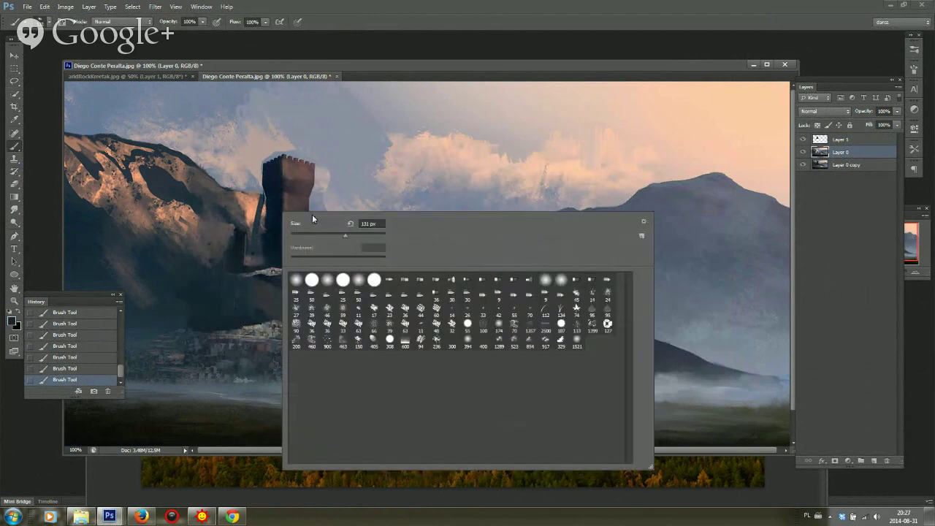
{"action": "left_click", "coordinate": [230, 271]}
{"action": "left_click", "coordinate": [217, 269], "text": "alt"}
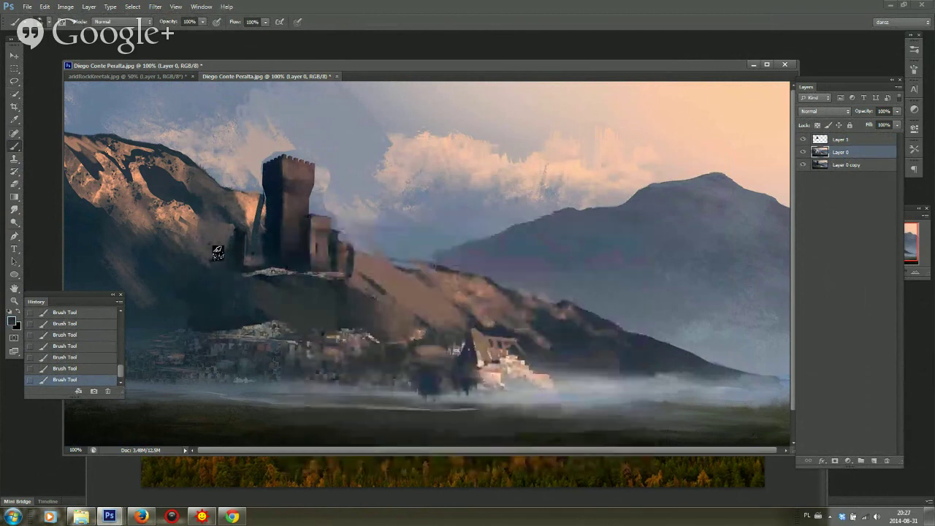
Repaint the sunlit face of the left mountain with sampled orange light and dark rock strokes
{"action": "left_click", "coordinate": [180, 212], "text": "alt"}
{"action": "mouse_move", "coordinate": [187, 209]}
{"action": "left_mouse_down"}
{"action": "mouse_move", "coordinate": [172, 171]}
{"action": "mouse_move", "coordinate": [144, 173]}
{"action": "left_mouse_up"}
{"action": "left_click_drag", "start_coordinate": [268, 188], "coordinate": [397, 177]}
{"action": "left_click_drag", "start_coordinate": [386, 63], "coordinate": [458, 56]}
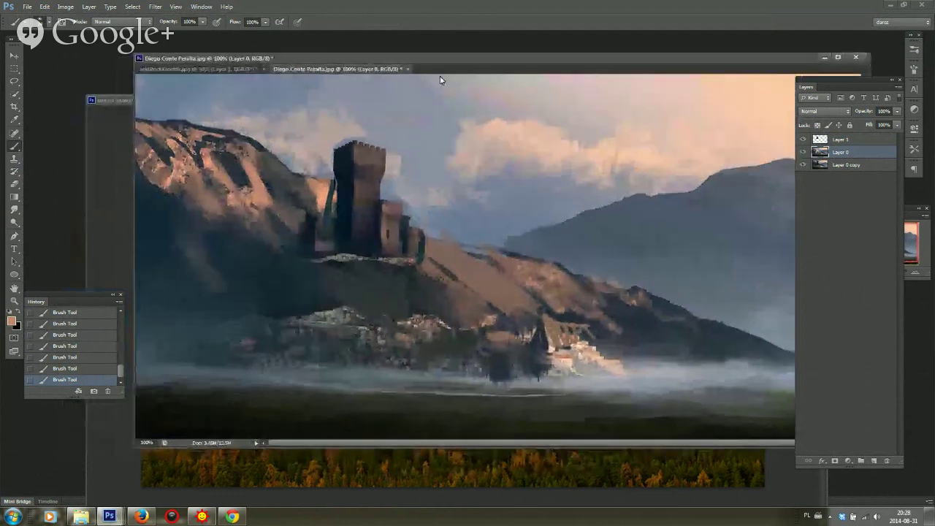
{"action": "left_click", "coordinate": [225, 176], "text": "alt"}
{"action": "mouse_move", "coordinate": [217, 156]}
{"action": "left_mouse_down"}
{"action": "mouse_move", "coordinate": [225, 177]}
{"action": "mouse_move", "coordinate": [243, 182]}
{"action": "mouse_move", "coordinate": [206, 139]}
{"action": "mouse_move", "coordinate": [227, 164]}
{"action": "left_mouse_up"}
{"action": "left_click", "coordinate": [236, 176], "text": "alt"}
{"action": "left_click", "coordinate": [210, 156], "text": "alt"}
{"action": "left_click", "coordinate": [245, 174], "text": "alt"}
{"action": "left_click", "coordinate": [221, 150], "text": "alt"}
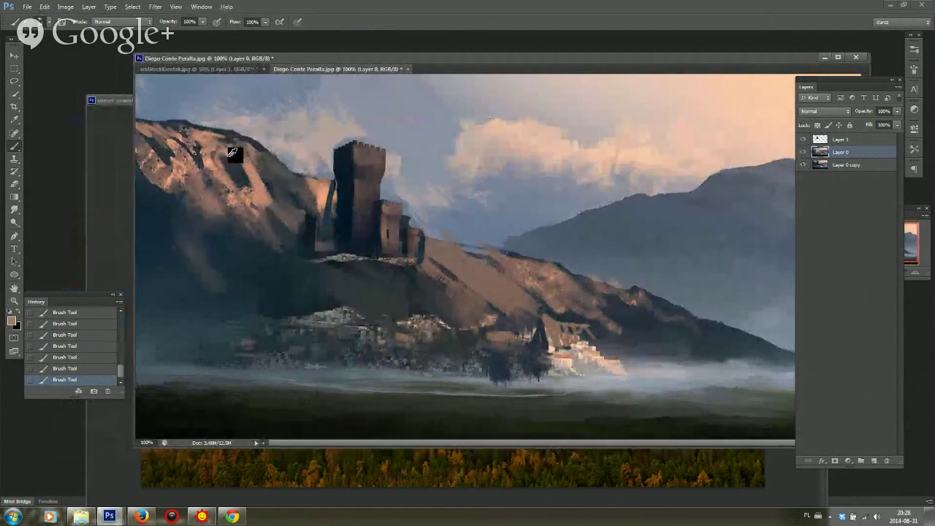
{"action": "left_click", "coordinate": [225, 160], "text": "alt"}
{"action": "left_click", "coordinate": [241, 182], "text": "alt"}
{"action": "left_click", "coordinate": [271, 182], "text": "alt"}
{"action": "left_click", "coordinate": [267, 176], "text": "alt"}
{"action": "left_click", "coordinate": [260, 193], "text": "alt"}
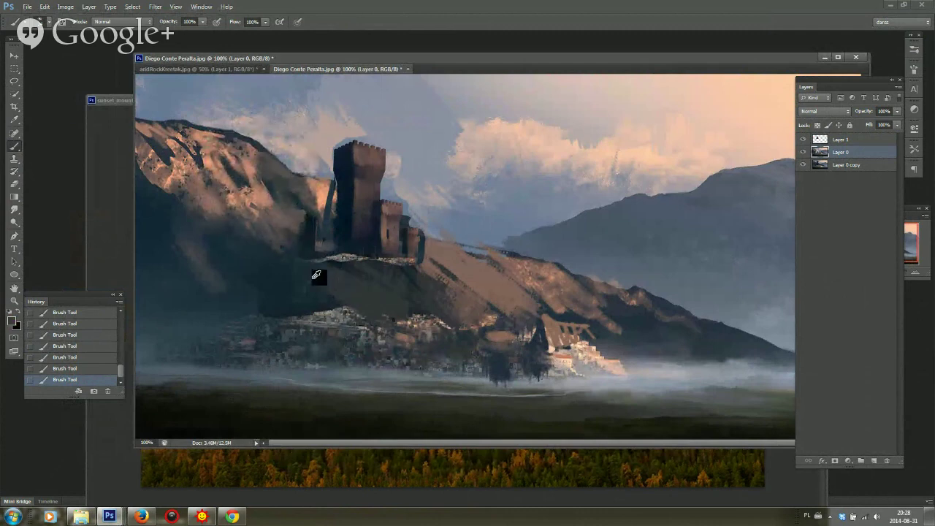
Paint sampled shadow and warm orange light on the mountain slope directly behind the castle's left side
{"action": "left_click", "coordinate": [290, 225], "text": "alt"}
{"action": "left_click", "coordinate": [324, 189], "text": "alt"}
{"action": "left_click", "coordinate": [331, 194], "text": "alt"}
{"action": "left_click", "coordinate": [323, 188], "text": "alt"}
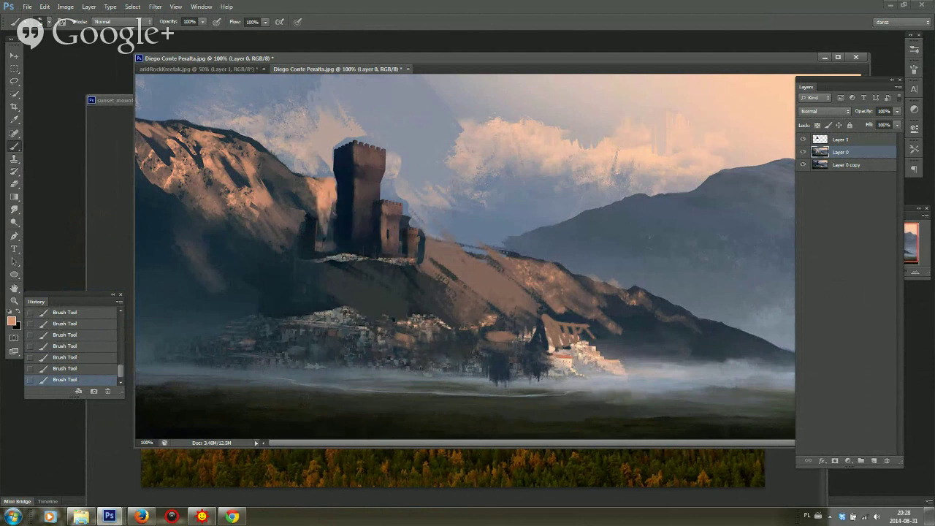
Check the small castle on Layer 1 and erase its rough edges around the side towers
{"action": "left_click", "coordinate": [803, 139]}
{"action": "left_click", "coordinate": [803, 138]}
{"action": "left_click", "coordinate": [840, 139]}
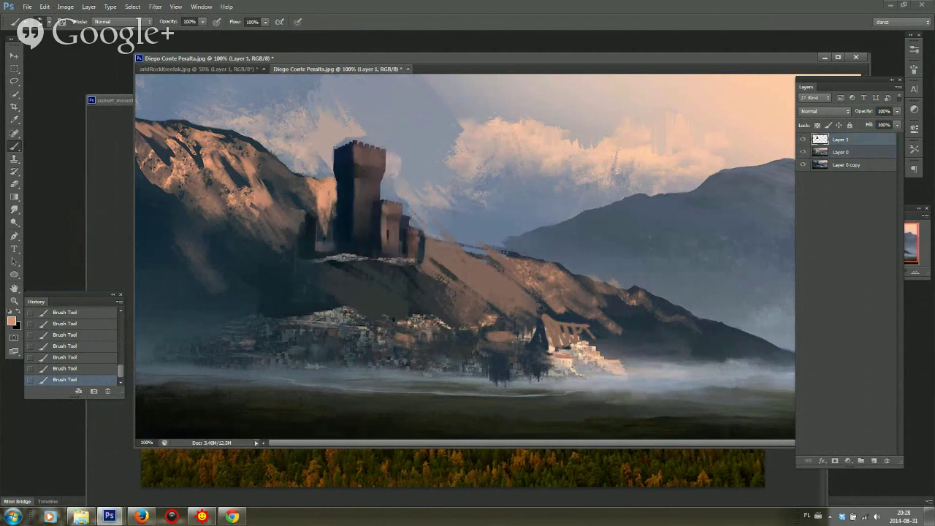
{"action": "key", "text": "e"}
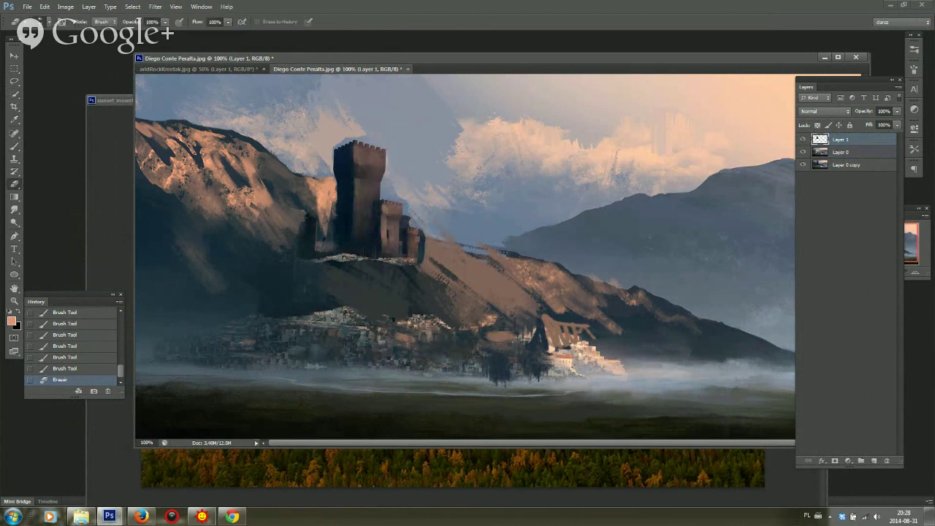
{"action": "mouse_move", "coordinate": [394, 164]}
{"action": "left_mouse_down"}
{"action": "mouse_move", "coordinate": [387, 192]}
{"action": "mouse_move", "coordinate": [397, 197]}
{"action": "left_mouse_up"}
{"action": "key", "text": "b"}
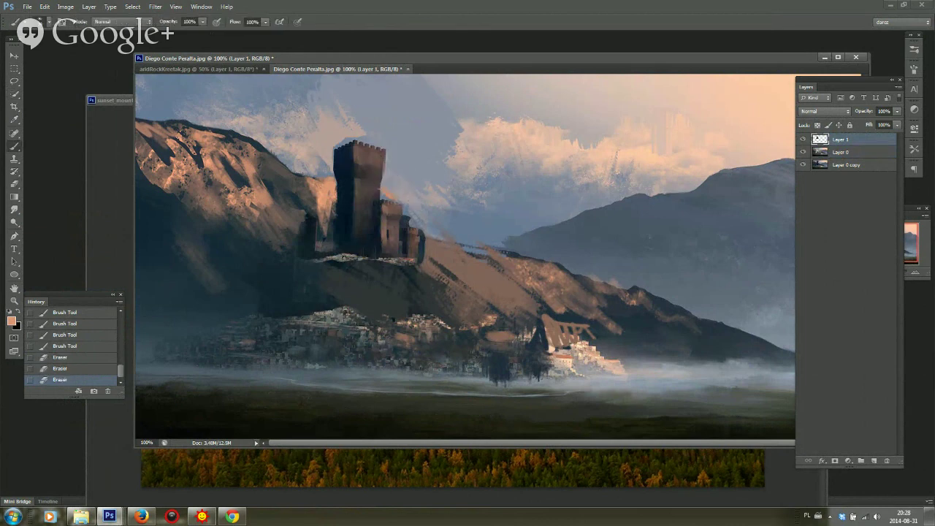
{"action": "key", "text": "e"}
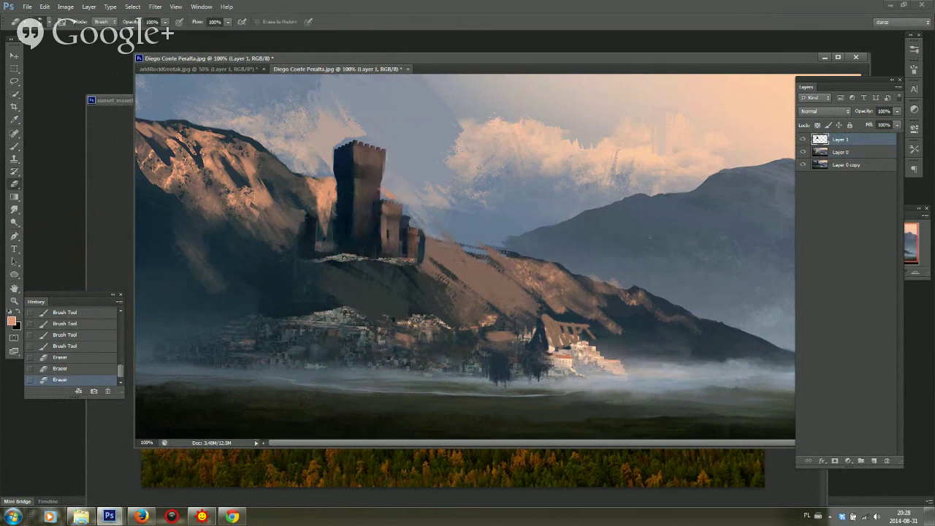
Duplicate the castle layer, place the copy lower and to the right in front, and stretch it to about twice its height
{"action": "key", "text": "v"}
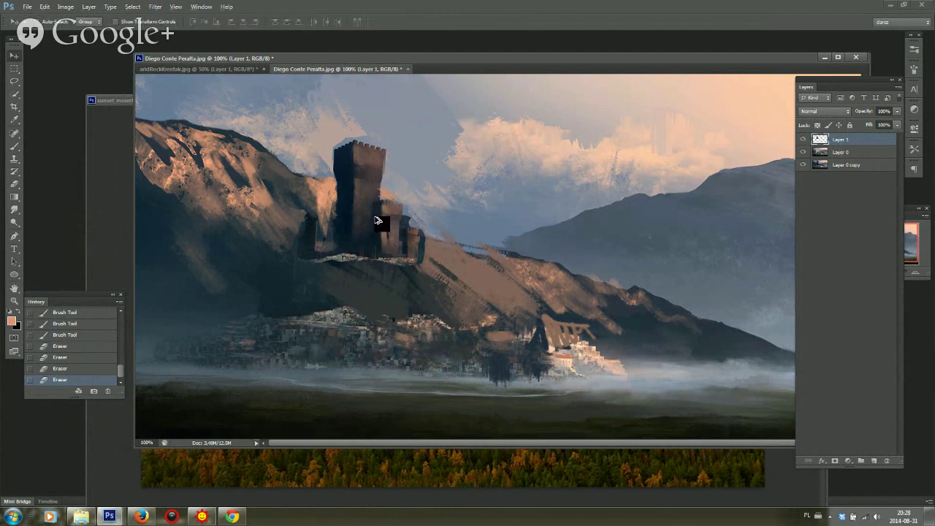
{"action": "left_click_drag", "start_coordinate": [377, 220], "coordinate": [434, 286]}
{"action": "key", "text": "ctrl+t"}
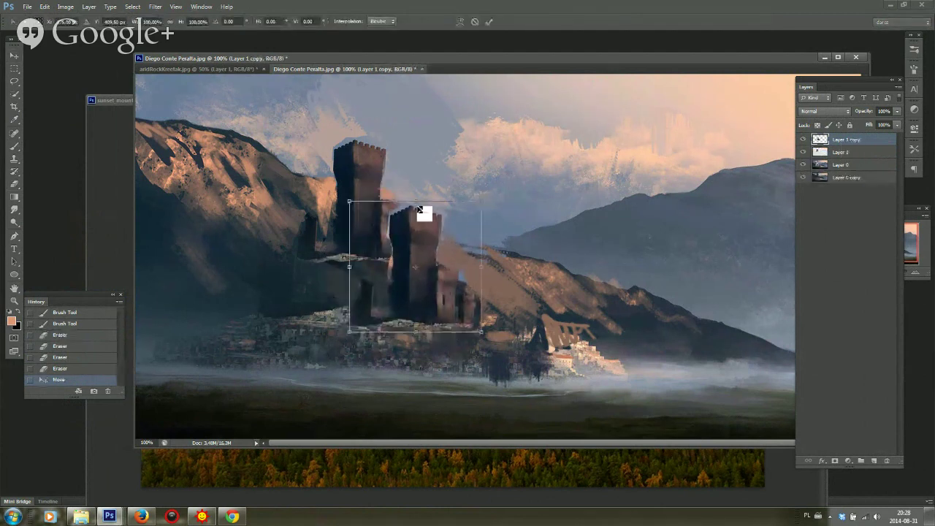
{"action": "left_click_drag", "start_coordinate": [415, 200], "coordinate": [433, 55]}
{"action": "left_click_drag", "start_coordinate": [422, 176], "coordinate": [446, 197]}
{"action": "key", "text": "Return"}
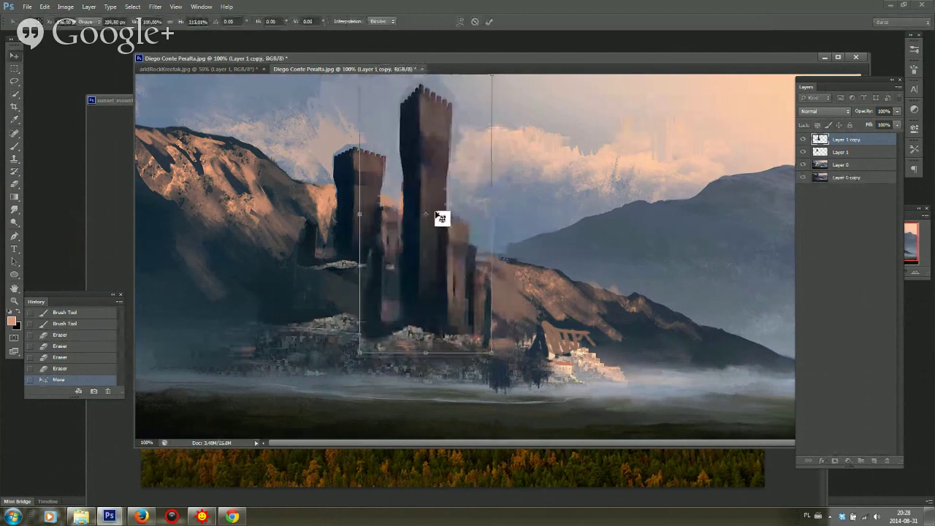
Quick-select the leftover fringe around the top of the stretched tower, delete it and deselect
{"action": "key", "text": "w"}
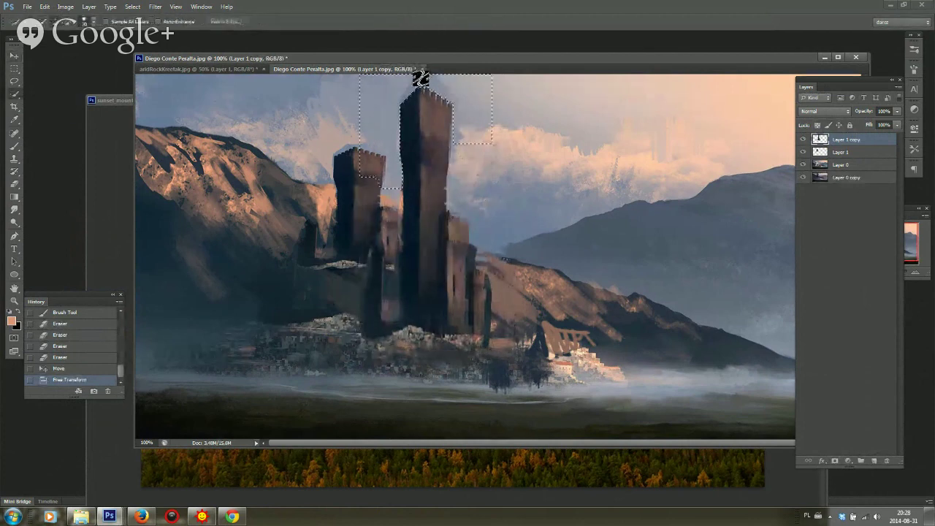
{"action": "left_click_drag", "start_coordinate": [418, 80], "coordinate": [424, 88]}
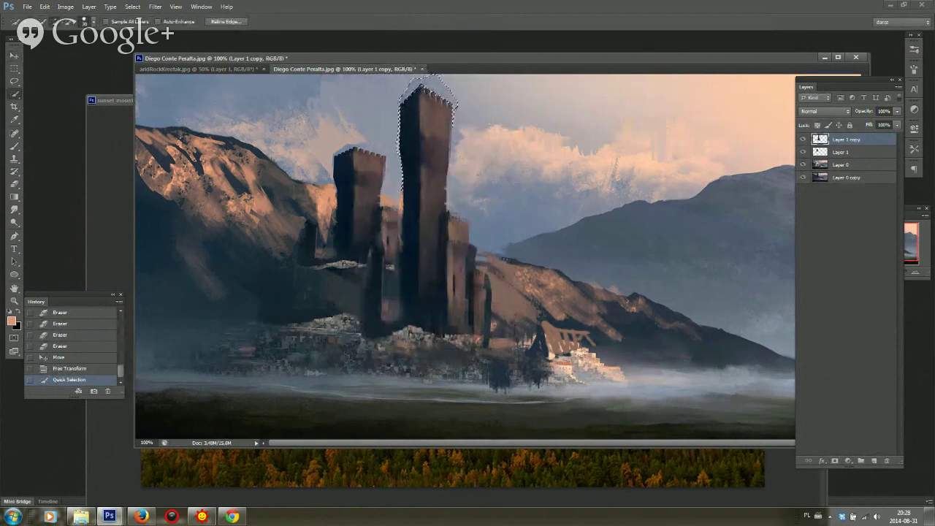
{"action": "key", "text": "Delete"}
{"action": "key", "text": "ctrl+d"}
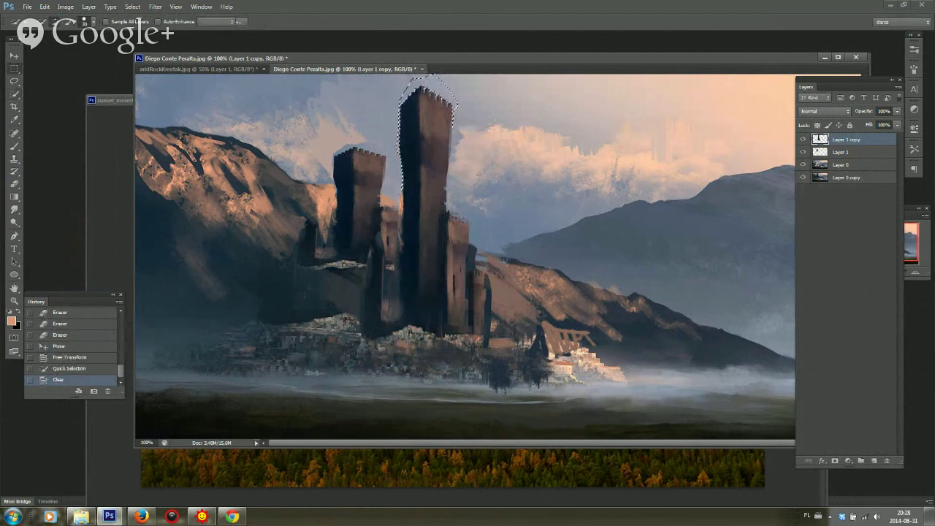
{"action": "key", "text": "m"}
Paint sampled reddish-brown light over the narrow towers and the hillside at the tall tower's right
{"action": "key", "text": "b"}
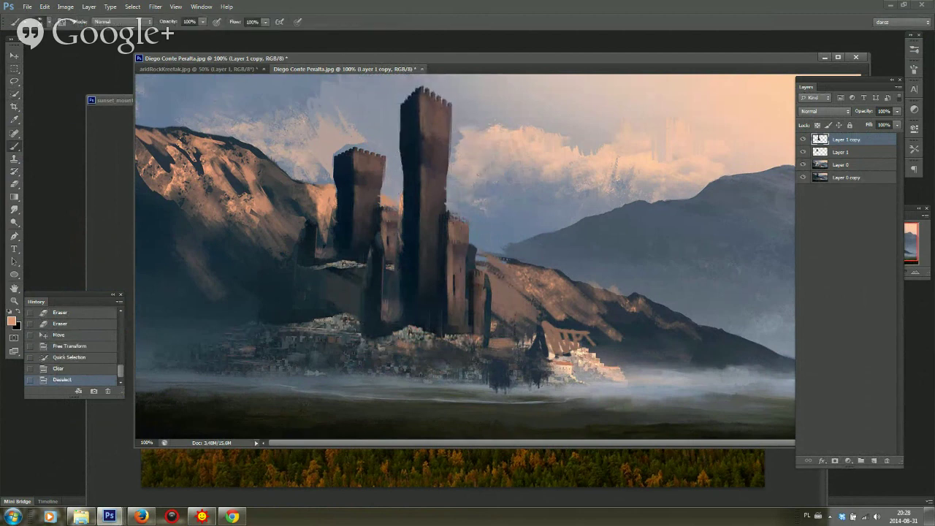
{"action": "left_click", "coordinate": [456, 233], "text": "alt"}
{"action": "left_click", "coordinate": [455, 230], "text": "alt"}
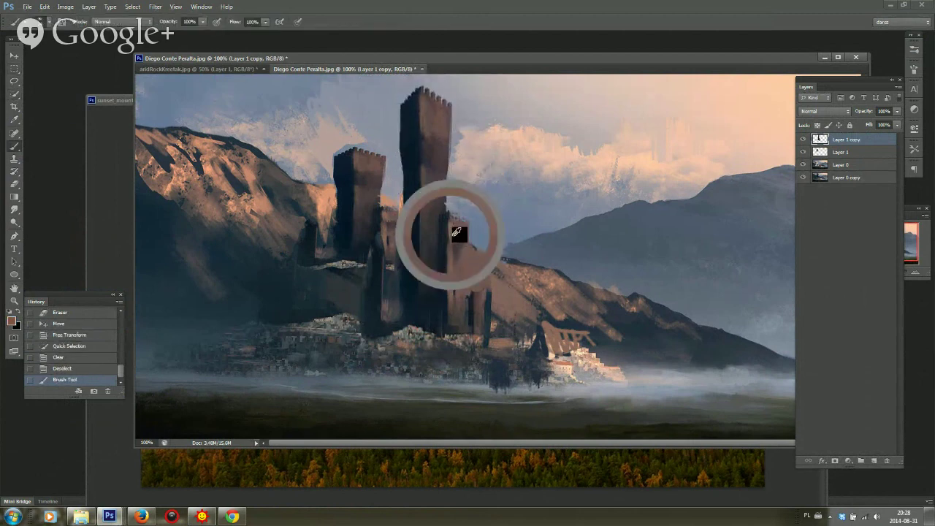
{"action": "mouse_move", "coordinate": [475, 292]}
{"action": "left_mouse_down"}
{"action": "mouse_move", "coordinate": [510, 255]}
{"action": "mouse_move", "coordinate": [516, 276]}
{"action": "mouse_move", "coordinate": [470, 271]}
{"action": "mouse_move", "coordinate": [470, 259]}
{"action": "mouse_move", "coordinate": [475, 273]}
{"action": "left_mouse_up"}
{"action": "left_click", "coordinate": [441, 256], "text": "alt"}
{"action": "mouse_move", "coordinate": [469, 314]}
{"action": "left_mouse_down"}
{"action": "mouse_move", "coordinate": [456, 336]}
{"action": "mouse_move", "coordinate": [426, 316]}
{"action": "mouse_move", "coordinate": [432, 281]}
{"action": "left_mouse_up"}
{"action": "mouse_move", "coordinate": [432, 313]}
{"action": "left_mouse_down"}
{"action": "mouse_move", "coordinate": [443, 254]}
{"action": "mouse_move", "coordinate": [450, 257]}
{"action": "mouse_move", "coordinate": [439, 266]}
{"action": "mouse_move", "coordinate": [436, 332]}
{"action": "left_mouse_up"}
Darken the base of the tall tower and extend the rear tower and its shadow down to the town
{"action": "left_click", "coordinate": [449, 263], "text": "alt"}
{"action": "left_click", "coordinate": [424, 269], "text": "alt"}
{"action": "left_click_drag", "start_coordinate": [427, 277], "coordinate": [424, 329]}
{"action": "left_click", "coordinate": [414, 290], "text": "alt"}
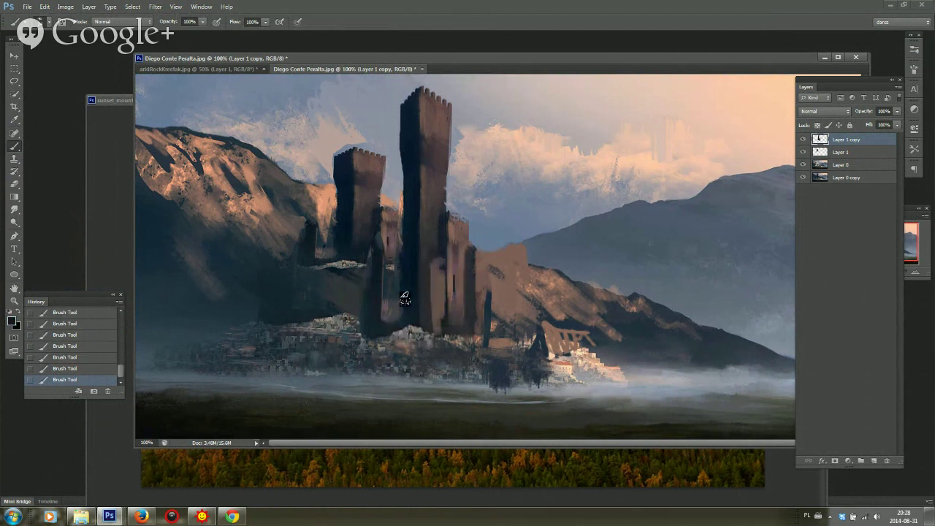
{"action": "left_click_drag", "start_coordinate": [396, 274], "coordinate": [387, 318]}
{"action": "left_click", "coordinate": [363, 228], "text": "alt"}
{"action": "mouse_move", "coordinate": [369, 263]}
{"action": "left_mouse_down"}
{"action": "mouse_move", "coordinate": [353, 306]}
{"action": "mouse_move", "coordinate": [348, 245]}
{"action": "mouse_move", "coordinate": [332, 298]}
{"action": "mouse_move", "coordinate": [332, 278]}
{"action": "mouse_move", "coordinate": [317, 305]}
{"action": "mouse_move", "coordinate": [286, 325]}
{"action": "left_mouse_up"}
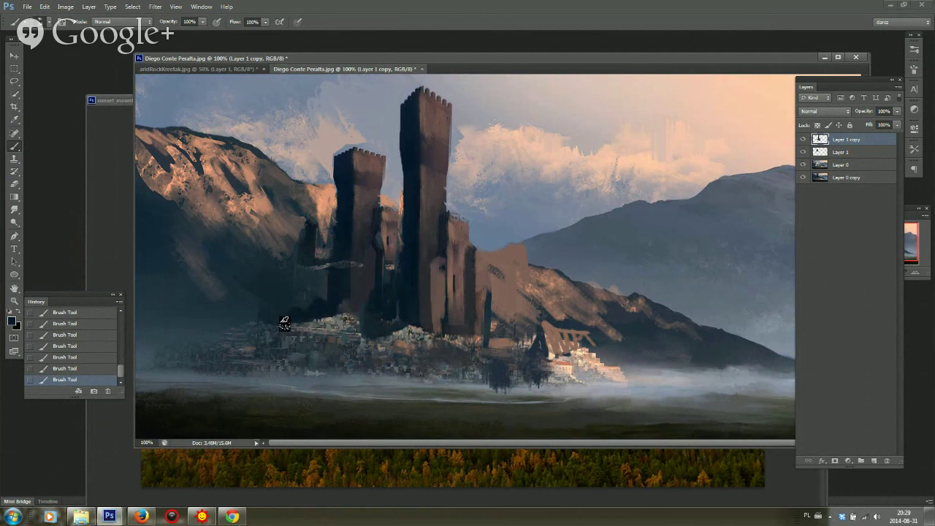
{"action": "mouse_move", "coordinate": [344, 303]}
{"action": "left_mouse_down"}
{"action": "mouse_move", "coordinate": [330, 328]}
{"action": "mouse_move", "coordinate": [192, 351]}
{"action": "mouse_move", "coordinate": [402, 344]}
{"action": "left_mouse_up"}
Flip the canvas horizontally, then erase the leftover turret beside the rear tower on Layer 1 and touch up its edge
{"action": "scroll", "coordinate": [641, 317], "scroll_direction": "down", "scroll_amount": 5}
{"action": "key", "text": "ctrl+shift+h"}
{"action": "scroll", "coordinate": [641, 317], "scroll_direction": "up", "scroll_amount": 4}
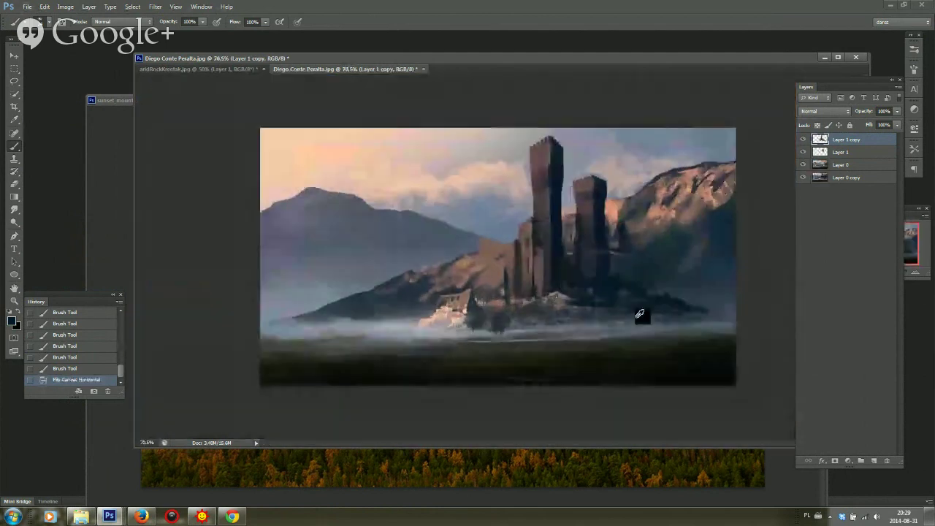
{"action": "left_click", "coordinate": [804, 152]}
{"action": "left_click", "coordinate": [803, 152]}
{"action": "left_click", "coordinate": [840, 152]}
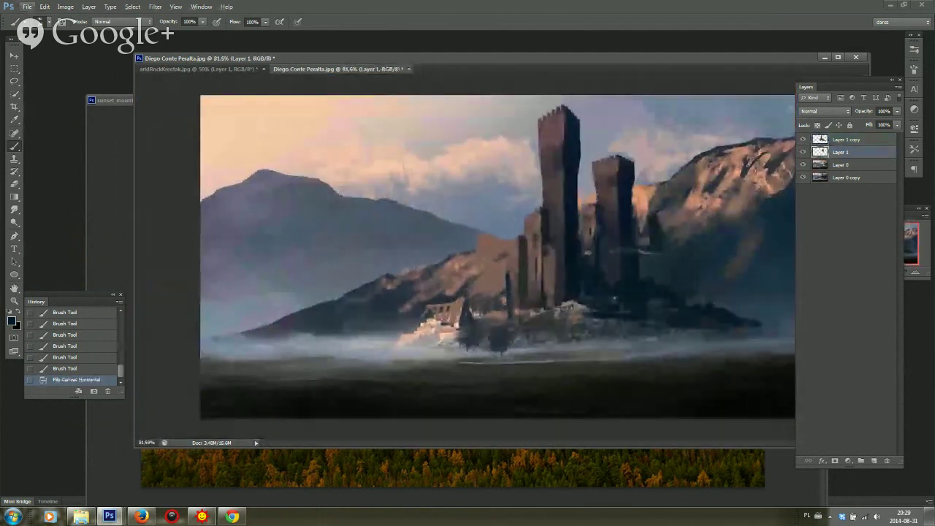
{"action": "left_click", "coordinate": [663, 224]}
{"action": "key", "text": "e"}
{"action": "mouse_move", "coordinate": [663, 224]}
{"action": "left_mouse_down"}
{"action": "mouse_move", "coordinate": [646, 252]}
{"action": "mouse_move", "coordinate": [685, 245]}
{"action": "left_mouse_up"}
{"action": "key", "text": "b"}
{"action": "left_click", "coordinate": [683, 225], "text": "alt"}
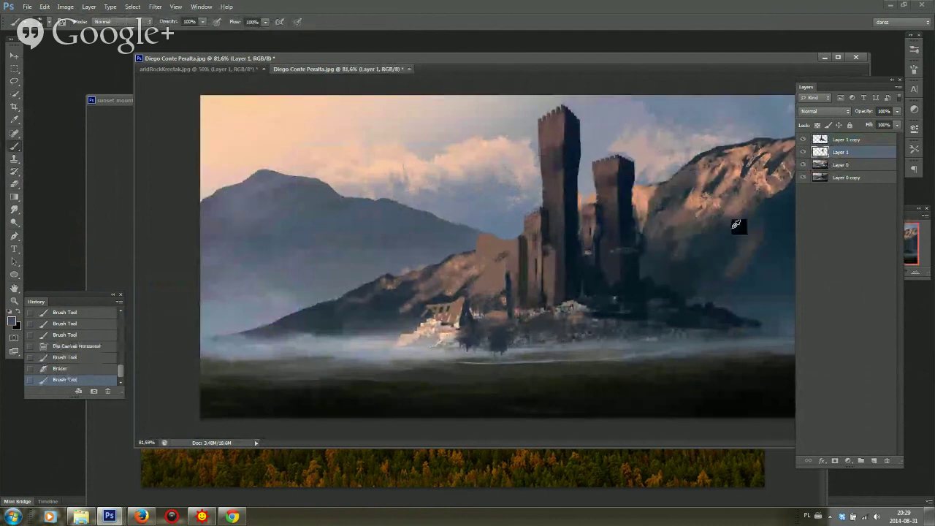
Select the Layer 1 copy layer and repaint the lower wall of the tall tower with sampled light and shadow
{"action": "left_click", "coordinate": [804, 138]}
{"action": "left_click", "coordinate": [804, 139]}
{"action": "left_click", "coordinate": [846, 139]}
{"action": "mouse_move", "coordinate": [568, 255]}
{"action": "left_mouse_down"}
{"action": "mouse_move", "coordinate": [554, 261]}
{"action": "mouse_move", "coordinate": [567, 287]}
{"action": "mouse_move", "coordinate": [555, 284]}
{"action": "mouse_move", "coordinate": [557, 303]}
{"action": "mouse_move", "coordinate": [562, 290]}
{"action": "left_mouse_up"}
{"action": "left_click", "coordinate": [553, 262], "text": "alt"}
{"action": "left_click", "coordinate": [566, 274], "text": "alt"}
{"action": "left_click", "coordinate": [552, 261], "text": "alt"}
{"action": "left_click", "coordinate": [582, 266], "text": "alt"}
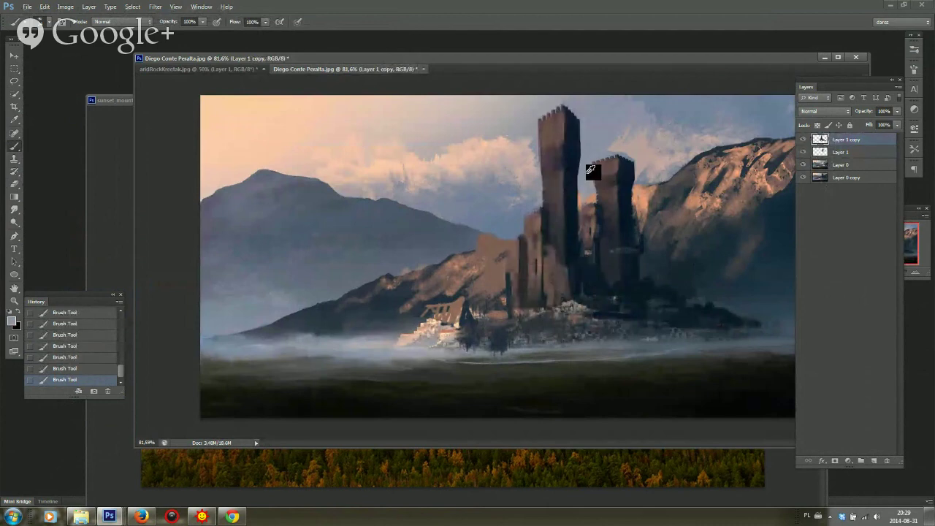
Choose a soft brush and paint light bluish haze over the castle towers on a new layer
{"action": "right_click", "coordinate": [631, 210]}
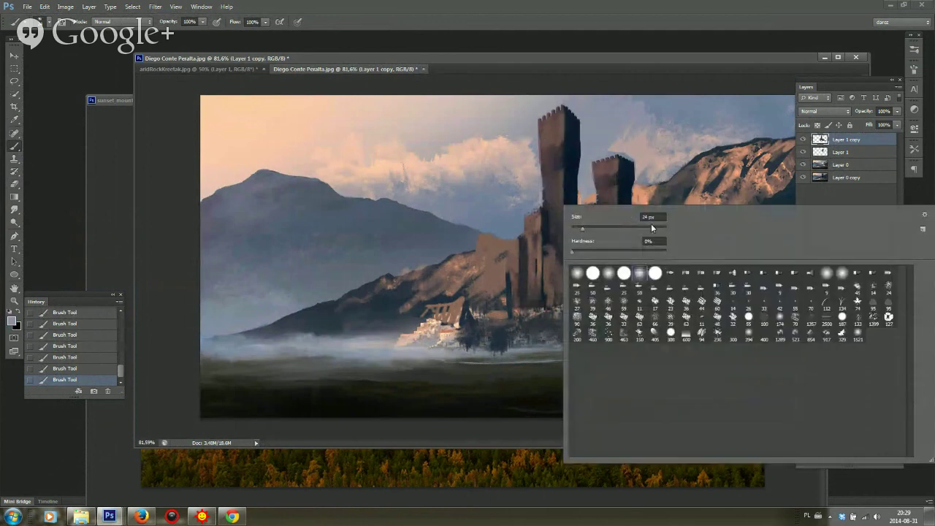
{"action": "left_click", "coordinate": [850, 139]}
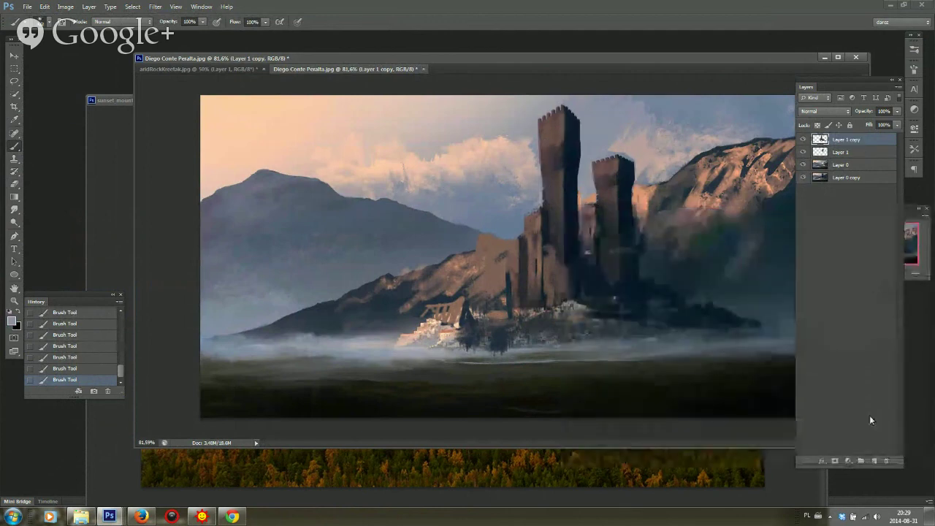
{"action": "left_click", "coordinate": [876, 462]}
{"action": "left_click_drag", "start_coordinate": [561, 126], "coordinate": [594, 245]}
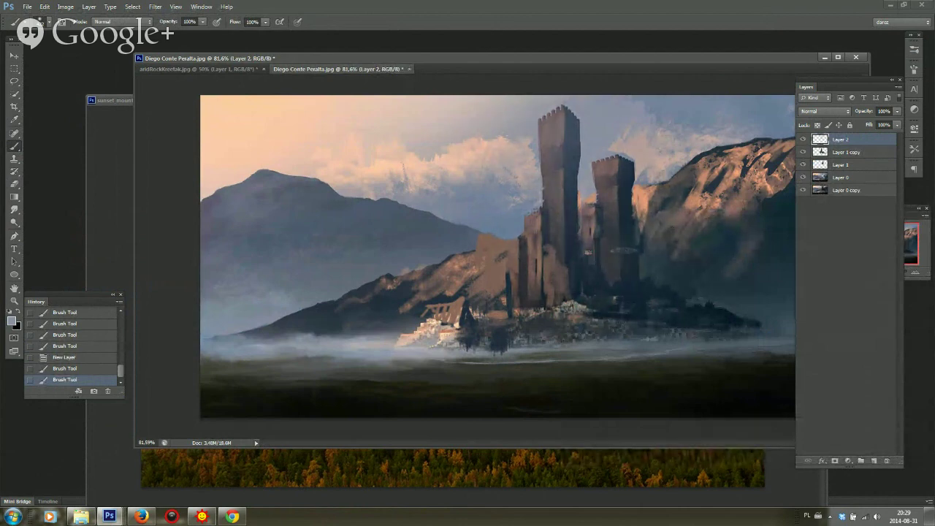
{"action": "left_click_drag", "start_coordinate": [569, 118], "coordinate": [550, 153]}
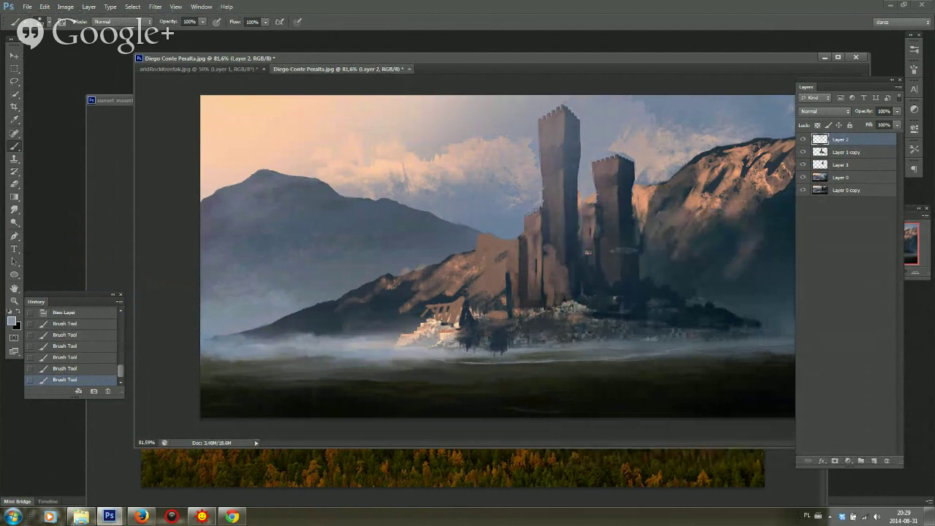
Flip the canvas horizontally back to its original orientation
{"action": "scroll", "coordinate": [783, 159], "scroll_direction": "down", "scroll_amount": 5}
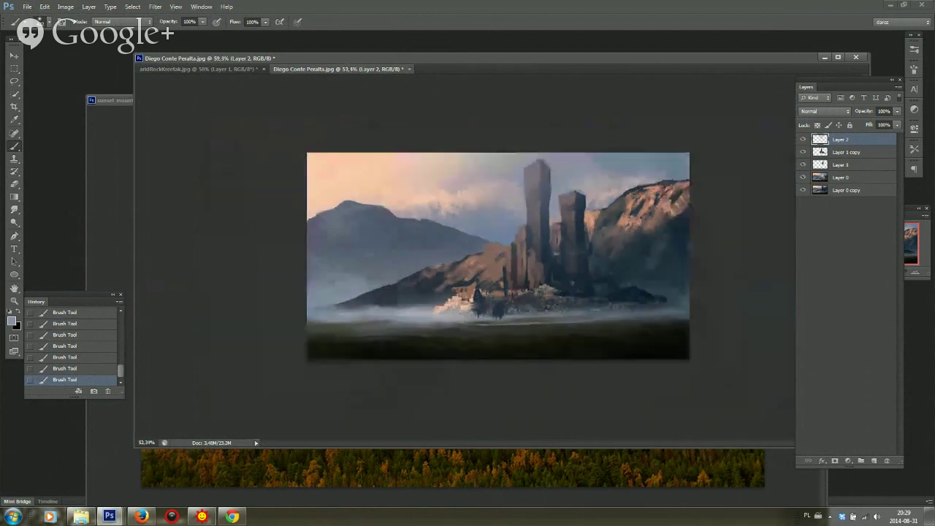
{"action": "key", "text": "F2"}
{"action": "scroll", "coordinate": [775, 167], "scroll_direction": "up", "scroll_amount": 5}
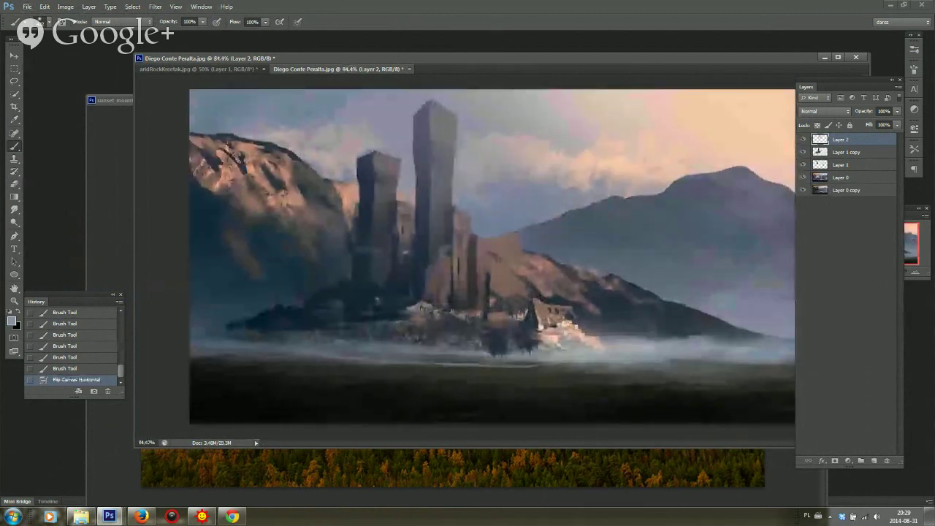
Add a new layer above the haze and paint dark tree shapes at the castle's foot with a smaller brush
{"action": "left_click", "coordinate": [915, 148]}
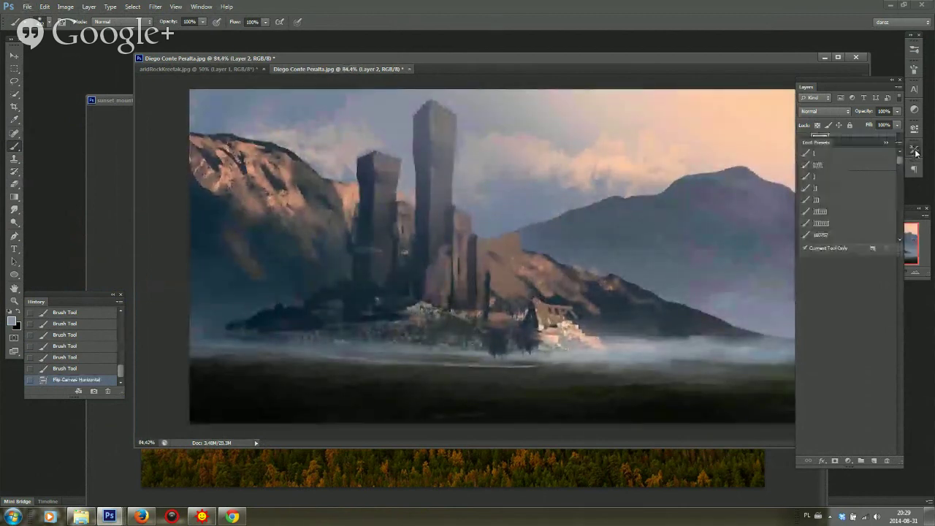
{"action": "left_click", "coordinate": [915, 153]}
{"action": "left_click", "coordinate": [916, 155]}
{"action": "left_click", "coordinate": [916, 155]}
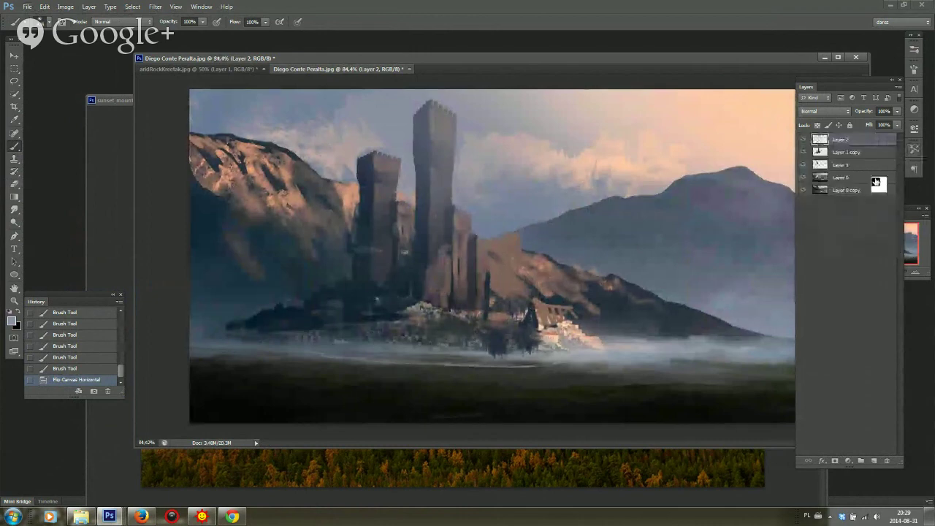
{"action": "left_click", "coordinate": [874, 461]}
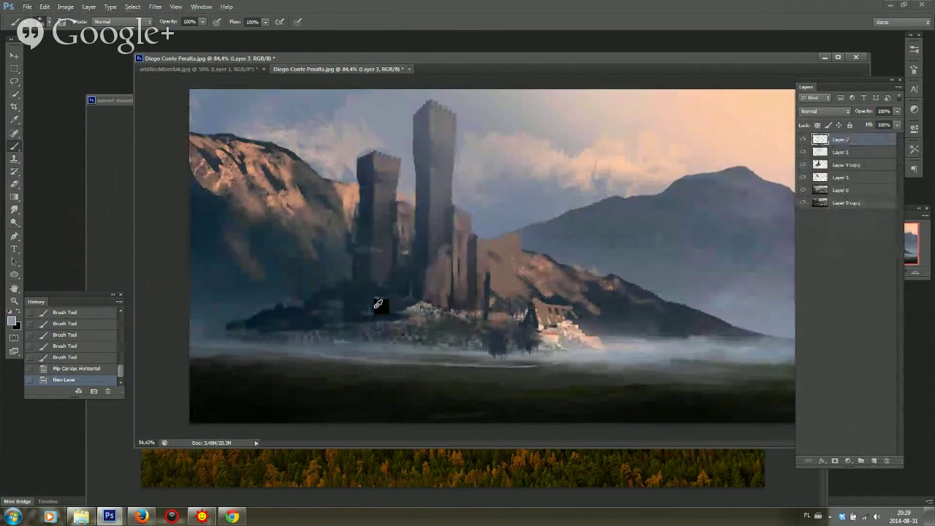
{"action": "right_click", "coordinate": [517, 252]}
{"action": "left_click", "coordinate": [513, 313]}
{"action": "right_click", "coordinate": [547, 292]}
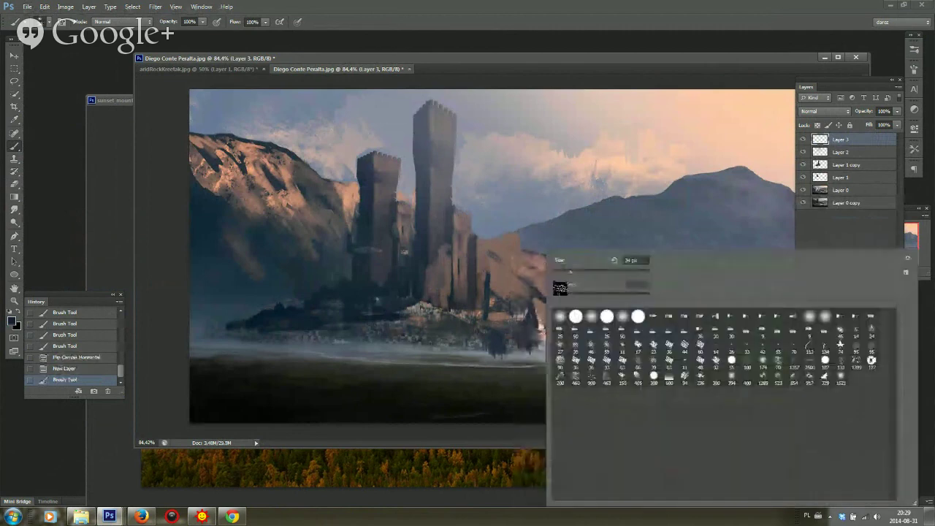
{"action": "left_click", "coordinate": [566, 273]}
{"action": "left_click", "coordinate": [522, 310]}
Paint sunlit house walls and dark trees along the village beside the castle, using light and shadow colors sampled from the picture
{"action": "mouse_move", "coordinate": [528, 301]}
{"action": "left_mouse_down"}
{"action": "mouse_move", "coordinate": [529, 311]}
{"action": "mouse_move", "coordinate": [558, 301]}
{"action": "mouse_move", "coordinate": [515, 333]}
{"action": "mouse_move", "coordinate": [513, 350]}
{"action": "mouse_move", "coordinate": [547, 350]}
{"action": "mouse_move", "coordinate": [563, 332]}
{"action": "mouse_move", "coordinate": [556, 320]}
{"action": "mouse_move", "coordinate": [634, 332]}
{"action": "mouse_move", "coordinate": [616, 337]}
{"action": "left_mouse_up"}
{"action": "left_click", "coordinate": [542, 313], "text": "alt"}
{"action": "right_click", "coordinate": [573, 264]}
{"action": "left_click", "coordinate": [577, 272]}
{"action": "left_click", "coordinate": [544, 309], "text": "alt"}
{"action": "left_click", "coordinate": [533, 317], "text": "alt"}
{"action": "left_click", "coordinate": [515, 325], "text": "alt"}
{"action": "left_click", "coordinate": [533, 322], "text": "alt"}
{"action": "left_click", "coordinate": [552, 340], "text": "alt"}
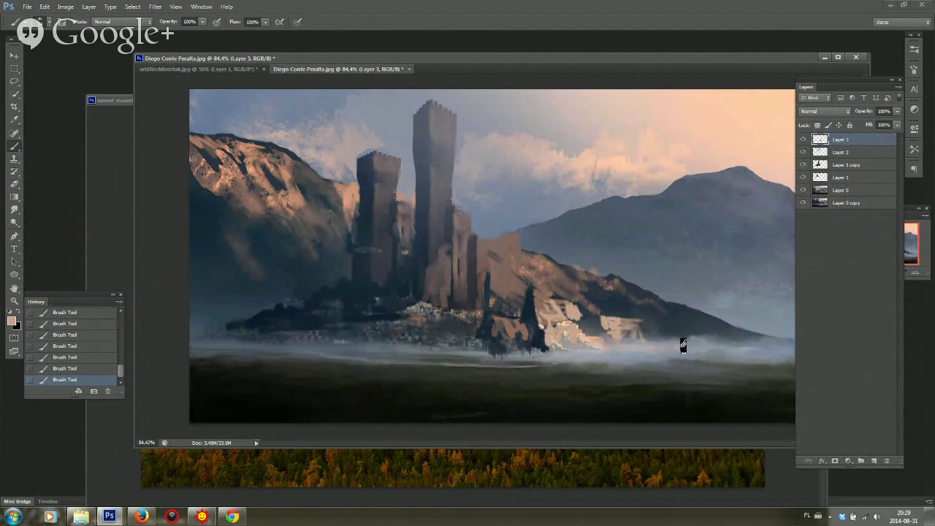
Add dark shadow accents below the houses and along the base of the castle rock with a sampled dark color
{"action": "left_click", "coordinate": [501, 345], "text": "alt"}
{"action": "mouse_move", "coordinate": [570, 333]}
{"action": "left_mouse_down"}
{"action": "mouse_move", "coordinate": [595, 333]}
{"action": "mouse_move", "coordinate": [579, 355]}
{"action": "mouse_move", "coordinate": [559, 346]}
{"action": "left_mouse_up"}
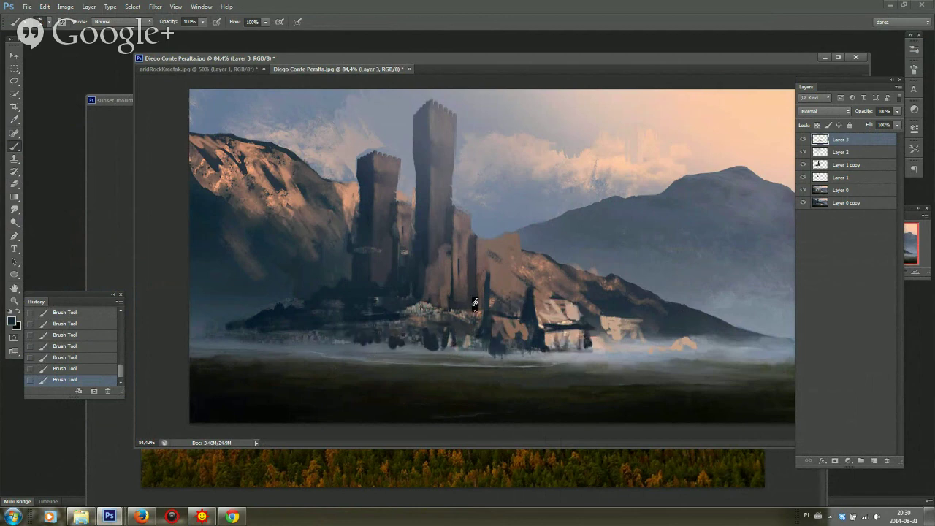
{"action": "left_click_drag", "start_coordinate": [513, 297], "coordinate": [446, 300]}
Flip the canvas horizontally and refine the roof, chimney and shadow gaps of the village houses
{"action": "key", "text": "ctrl+shift+h"}
{"action": "left_click_drag", "start_coordinate": [613, 355], "coordinate": [701, 355]}
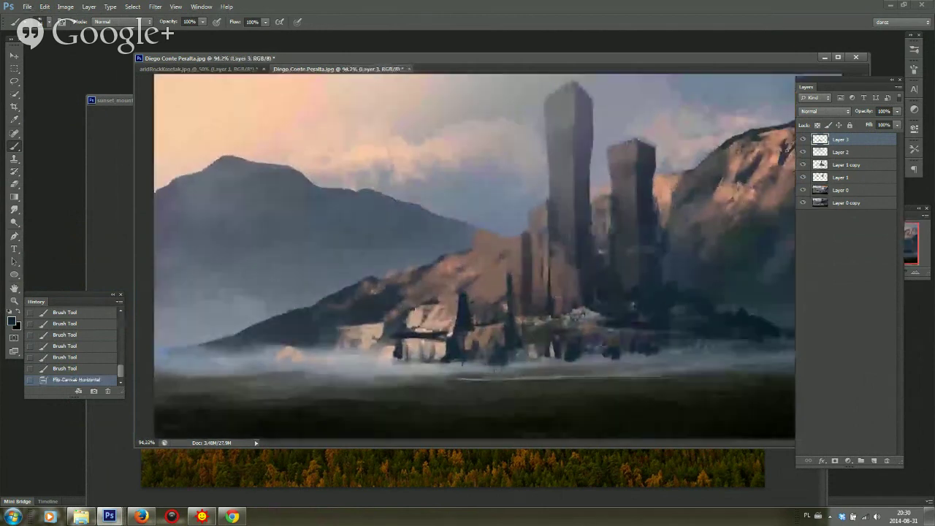
{"action": "left_click", "coordinate": [444, 320], "text": "alt"}
{"action": "left_click_drag", "start_coordinate": [448, 308], "coordinate": [428, 312]}
{"action": "left_click_drag", "start_coordinate": [430, 307], "coordinate": [414, 318]}
{"action": "left_click_drag", "start_coordinate": [536, 321], "coordinate": [528, 348]}
{"action": "left_click_drag", "start_coordinate": [527, 337], "coordinate": [525, 350]}
{"action": "left_click_drag", "start_coordinate": [512, 340], "coordinate": [506, 345]}
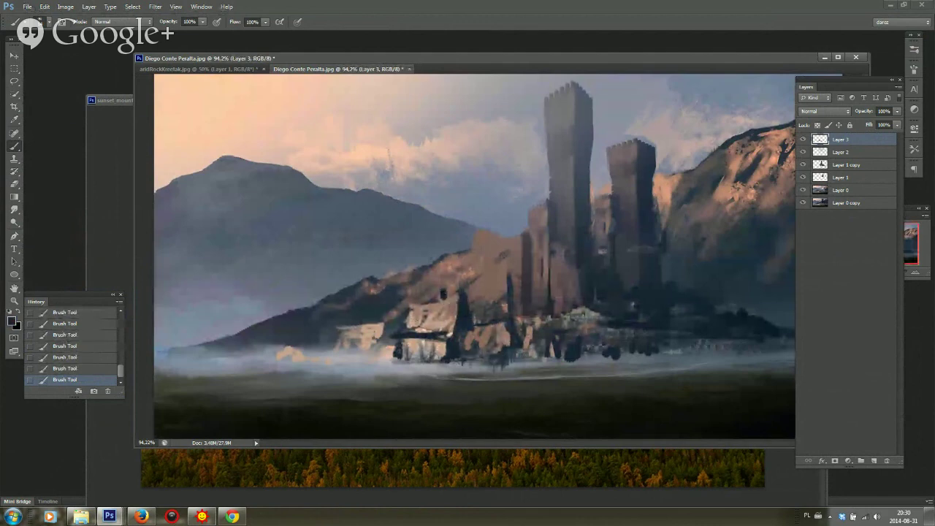
Choose a textured brush and dab a dark smoke puff above the house chimney, against the distant mountain
{"action": "right_click", "coordinate": [491, 252]}
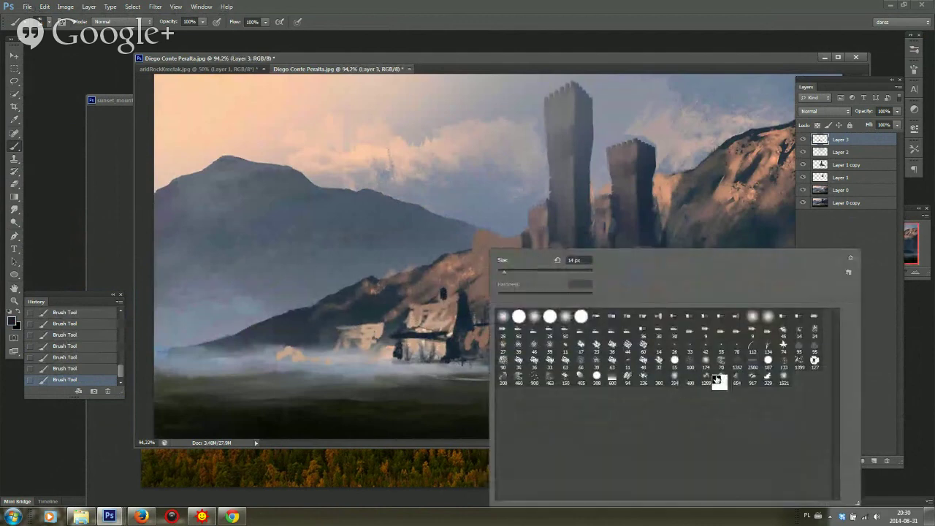
{"action": "left_click", "coordinate": [706, 378]}
{"action": "key", "text": "Return"}
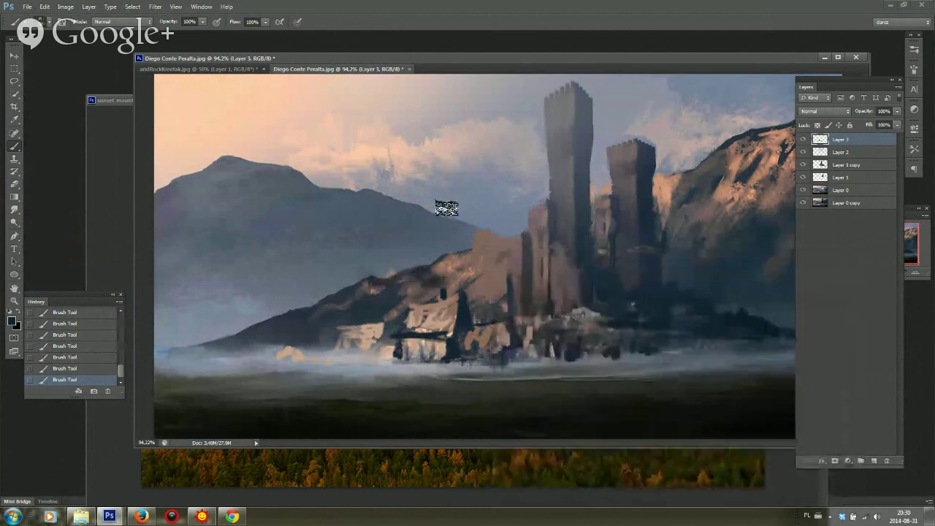
{"action": "left_click", "coordinate": [356, 243]}
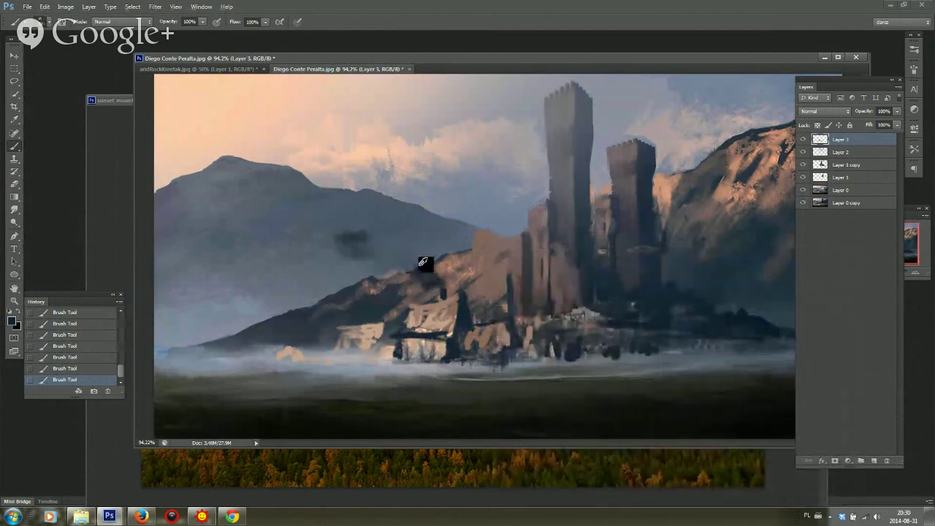
Flip the canvas horizontally back to compare the composition with the added village and smoke
{"action": "scroll", "coordinate": [702, 232], "scroll_direction": "down", "scroll_amount": 4}
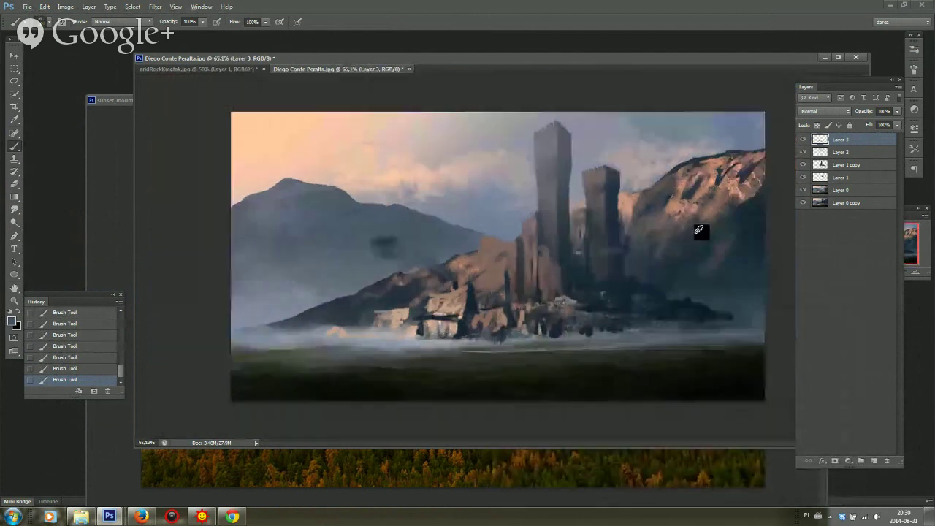
{"action": "key", "text": "ctrl+shift+h"}
{"action": "scroll", "coordinate": [511, 260], "scroll_direction": "up", "scroll_amount": 3}
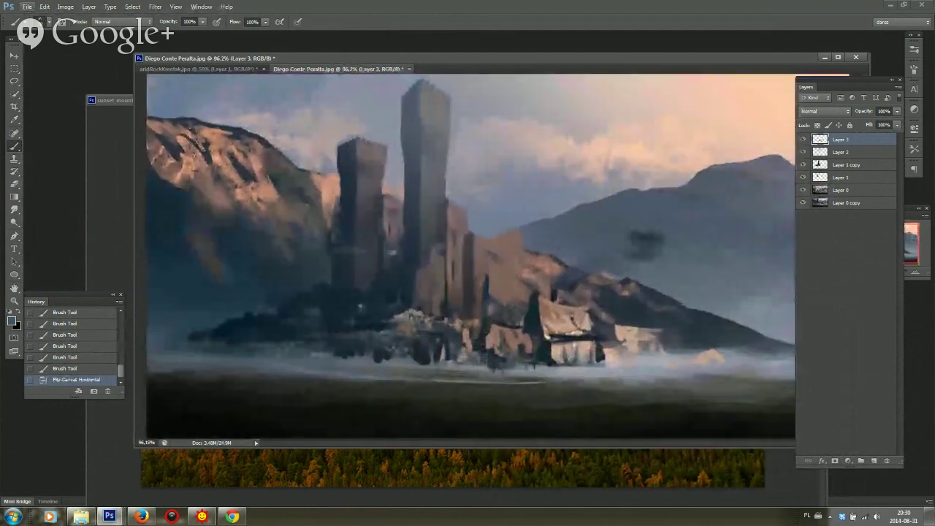
Paint a muted dark haze over the ground mist below the village with a large soft round brush and a sampled color
{"action": "right_click", "coordinate": [588, 386]}
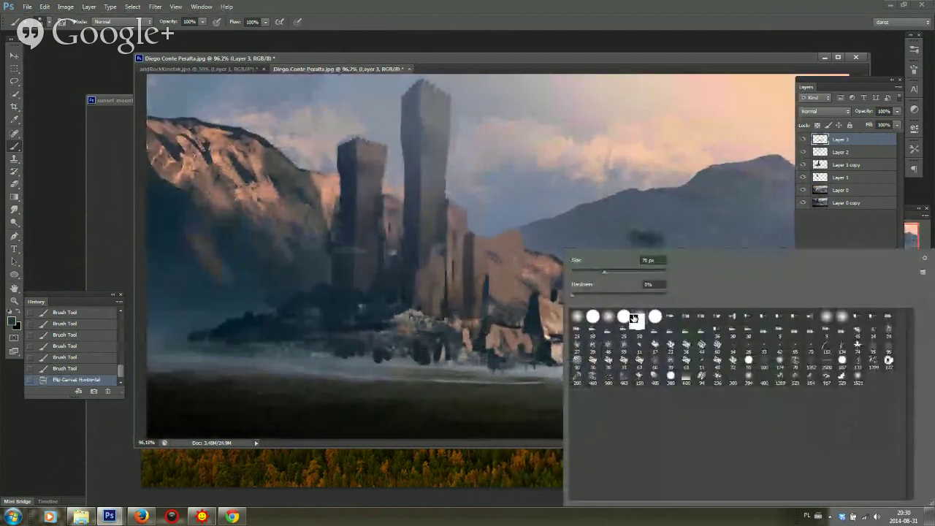
{"action": "left_click", "coordinate": [642, 273]}
{"action": "left_click", "coordinate": [642, 243]}
{"action": "left_click", "coordinate": [589, 388], "text": "alt"}
{"action": "left_click_drag", "start_coordinate": [548, 358], "coordinate": [635, 352]}
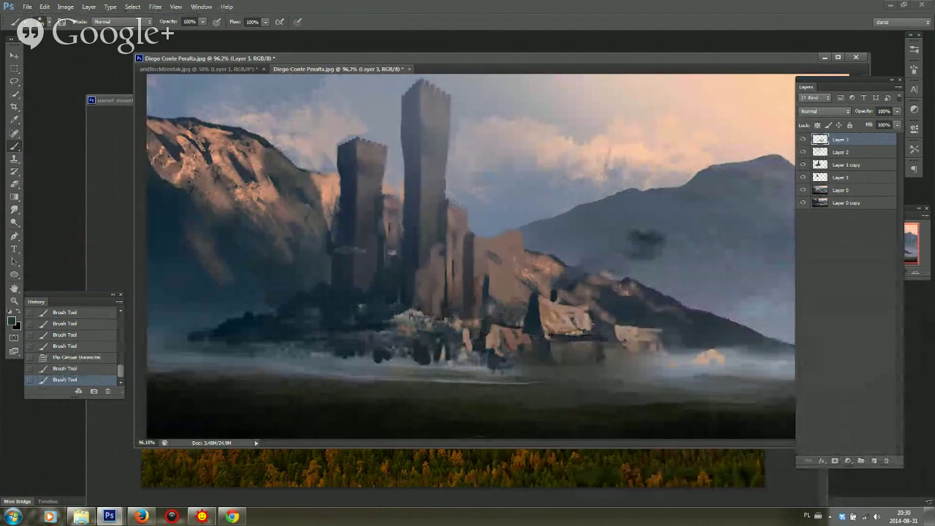
{"action": "key", "text": "ctrl+z"}
{"action": "left_click_drag", "start_coordinate": [715, 371], "coordinate": [259, 377]}
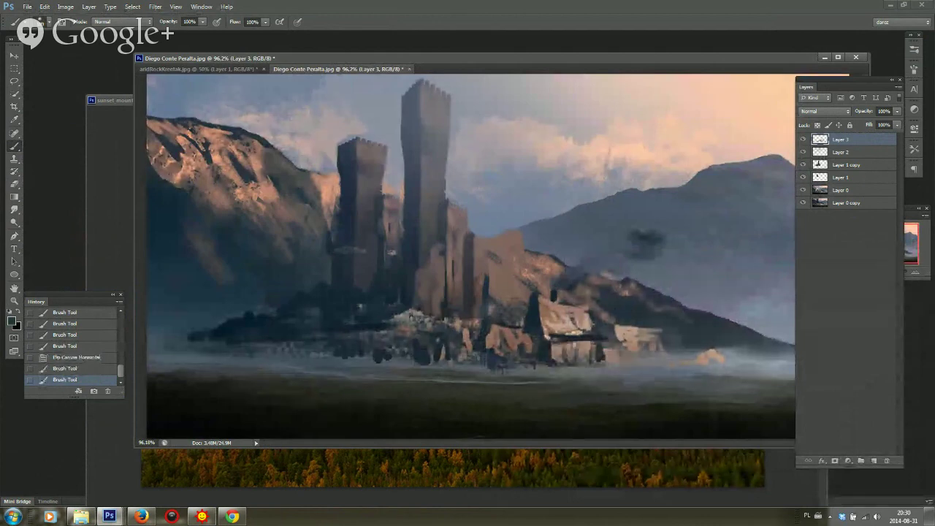
Load a textured brush preset, reduce its size and paint a dark bush and ground shadows in the foreground
{"action": "right_click", "coordinate": [654, 417]}
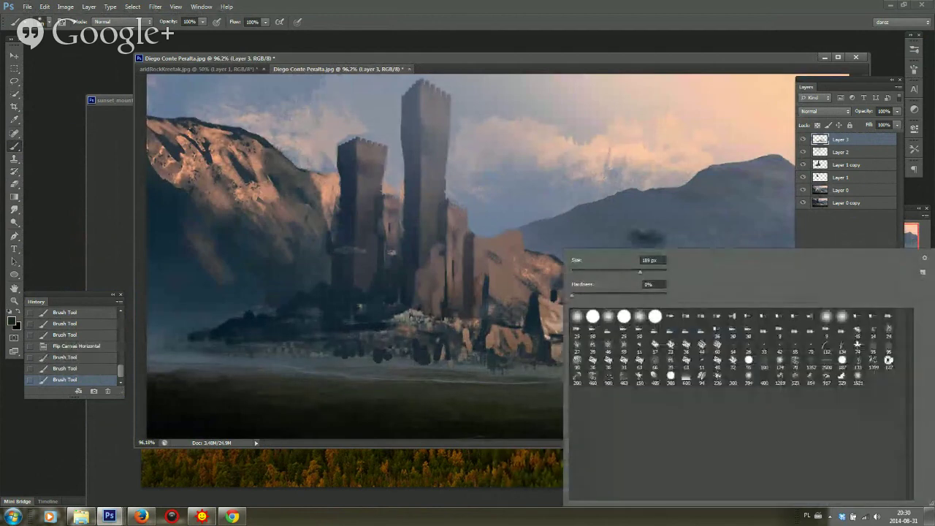
{"action": "left_click", "coordinate": [914, 149]}
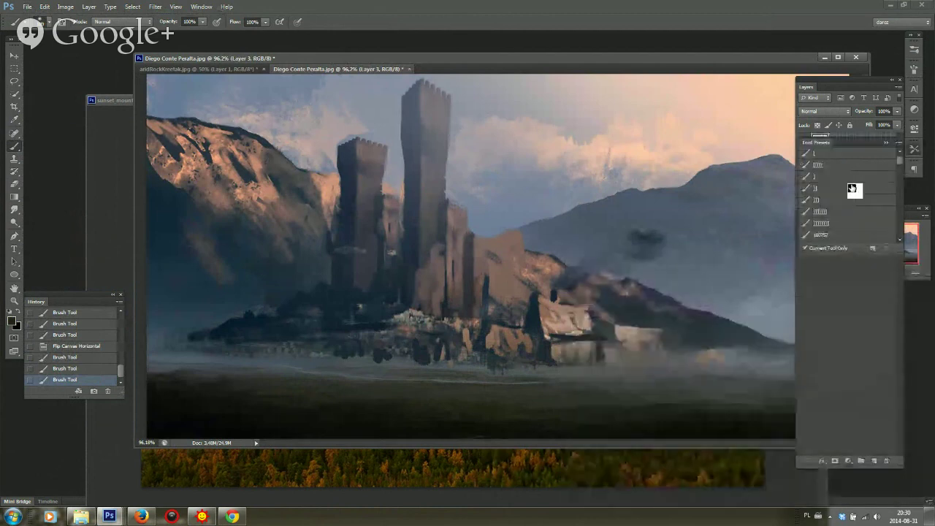
{"action": "left_click", "coordinate": [826, 225]}
{"action": "right_click", "coordinate": [668, 412]}
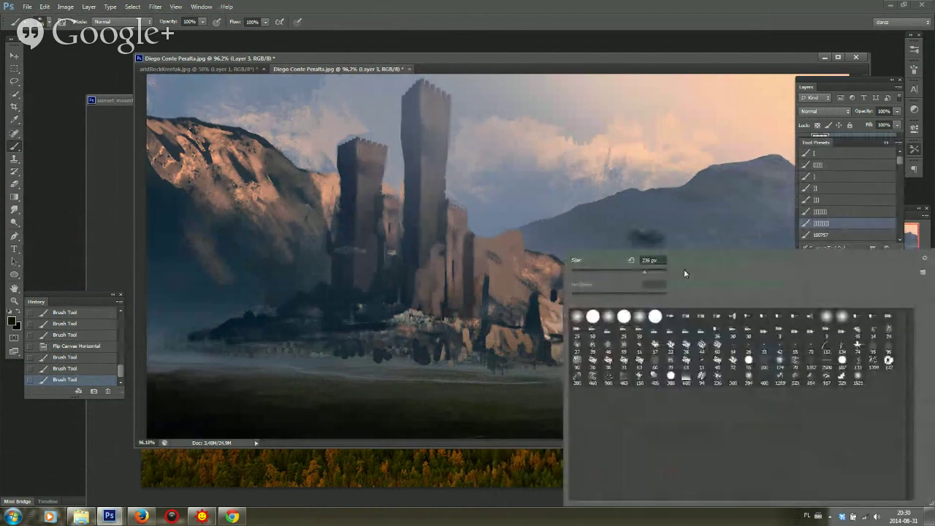
{"action": "left_click", "coordinate": [597, 272]}
{"action": "mouse_move", "coordinate": [694, 396]}
{"action": "left_mouse_down"}
{"action": "mouse_move", "coordinate": [746, 412]}
{"action": "mouse_move", "coordinate": [729, 412]}
{"action": "left_mouse_up"}
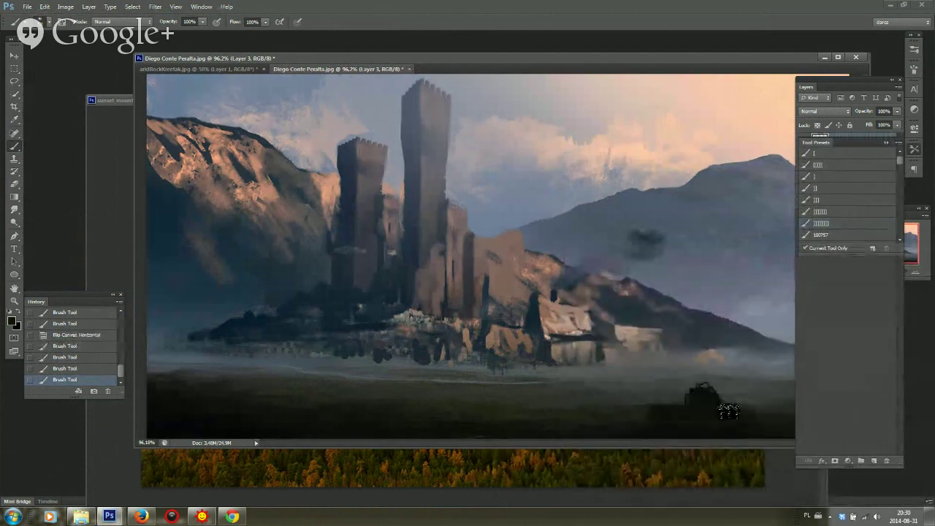
{"action": "left_click_drag", "start_coordinate": [653, 410], "coordinate": [608, 418]}
{"action": "left_click_drag", "start_coordinate": [608, 417], "coordinate": [632, 416]}
Reduce the brush size and paint a broken wooden fence silhouette around the foreground bush
{"action": "right_click", "coordinate": [606, 354]}
{"action": "left_click", "coordinate": [583, 274]}
{"action": "left_click", "coordinate": [725, 315]}
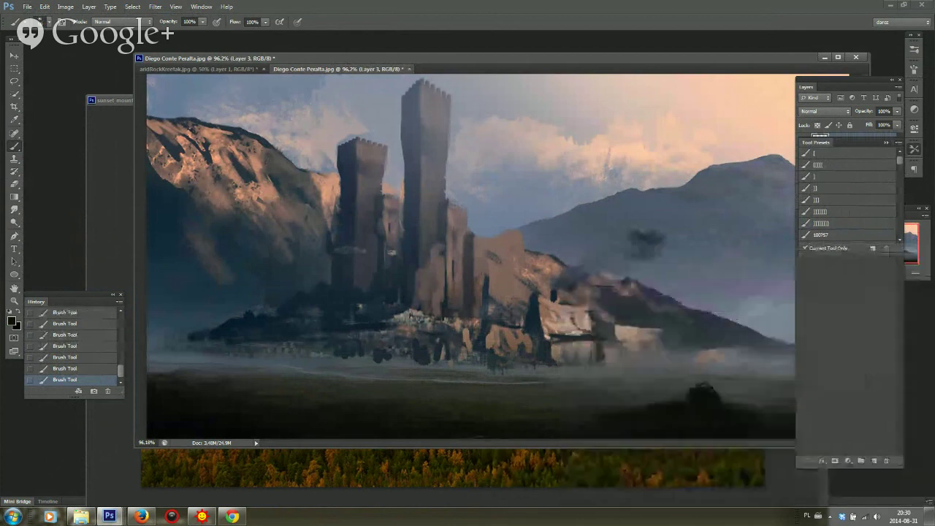
{"action": "mouse_move", "coordinate": [664, 376]}
{"action": "left_mouse_down"}
{"action": "mouse_move", "coordinate": [696, 334]}
{"action": "mouse_move", "coordinate": [717, 392]}
{"action": "left_mouse_up"}
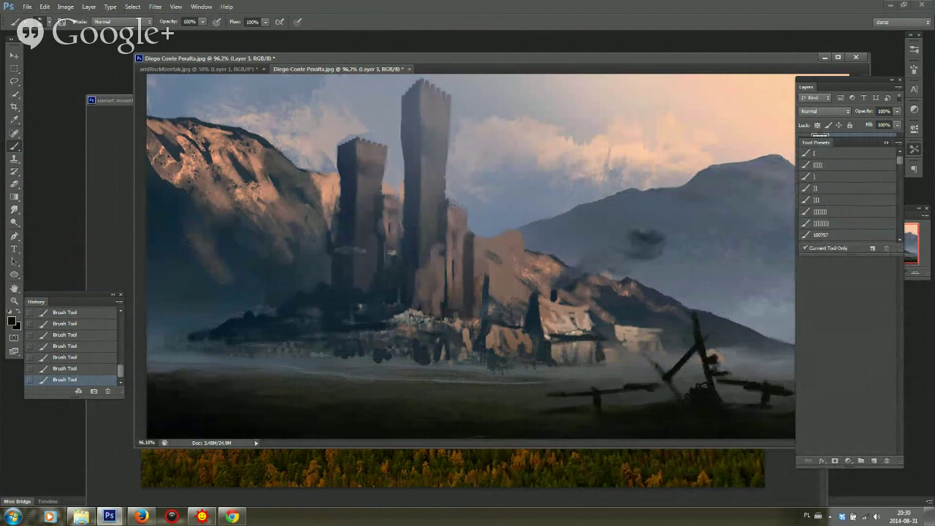
Flip the canvas horizontally and extend the broken fence with more posts and rails toward the picture's edge
{"action": "scroll", "coordinate": [714, 360], "scroll_direction": "down", "scroll_amount": 4}
{"action": "key", "text": "ctrl+shift+h"}
{"action": "scroll", "coordinate": [480, 343], "scroll_direction": "up", "scroll_amount": 2}
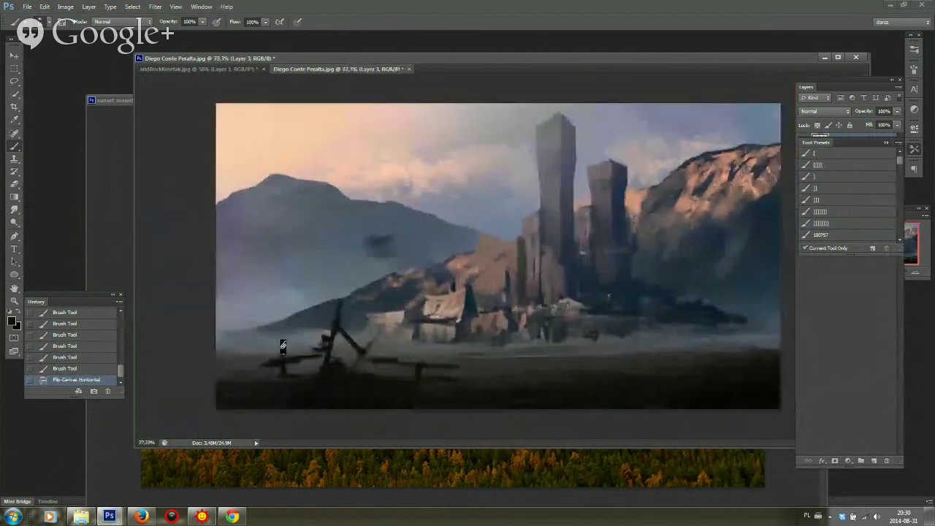
{"action": "left_click_drag", "start_coordinate": [323, 341], "coordinate": [221, 330]}
{"action": "mouse_move", "coordinate": [239, 300]}
{"action": "left_mouse_down"}
{"action": "mouse_move", "coordinate": [242, 358]}
{"action": "mouse_move", "coordinate": [223, 333]}
{"action": "left_mouse_up"}
{"action": "mouse_move", "coordinate": [266, 369]}
{"action": "left_mouse_down"}
{"action": "mouse_move", "coordinate": [235, 374]}
{"action": "mouse_move", "coordinate": [278, 372]}
{"action": "left_mouse_up"}
{"action": "left_click_drag", "start_coordinate": [276, 324], "coordinate": [266, 362]}
{"action": "mouse_move", "coordinate": [317, 377]}
{"action": "left_mouse_down"}
{"action": "mouse_move", "coordinate": [407, 377]}
{"action": "mouse_move", "coordinate": [438, 393]}
{"action": "left_mouse_up"}
{"action": "scroll", "coordinate": [600, 346], "scroll_direction": "down", "scroll_amount": 3}
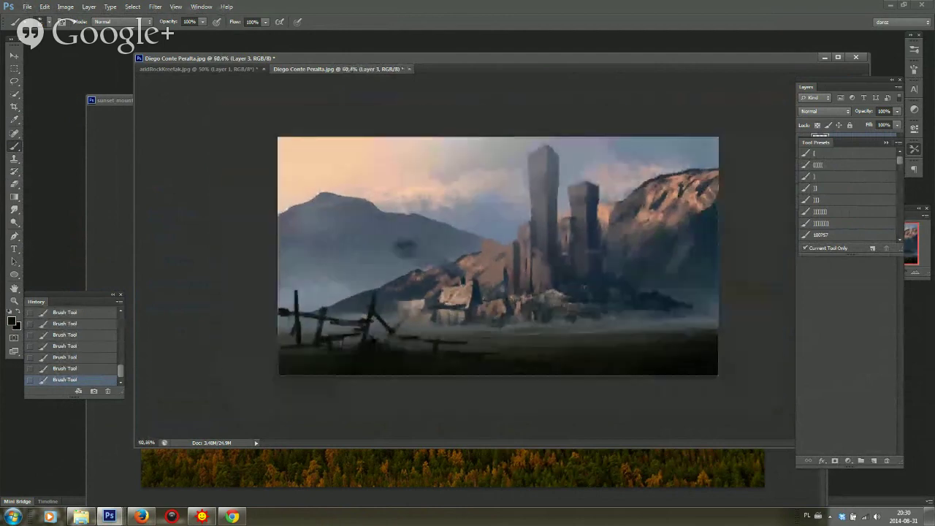
Select Layer 2 and retouch the rocky slope beside the castle with sampled colors
{"action": "scroll", "coordinate": [600, 345], "scroll_direction": "up", "scroll_amount": 3}
{"action": "left_click", "coordinate": [914, 150]}
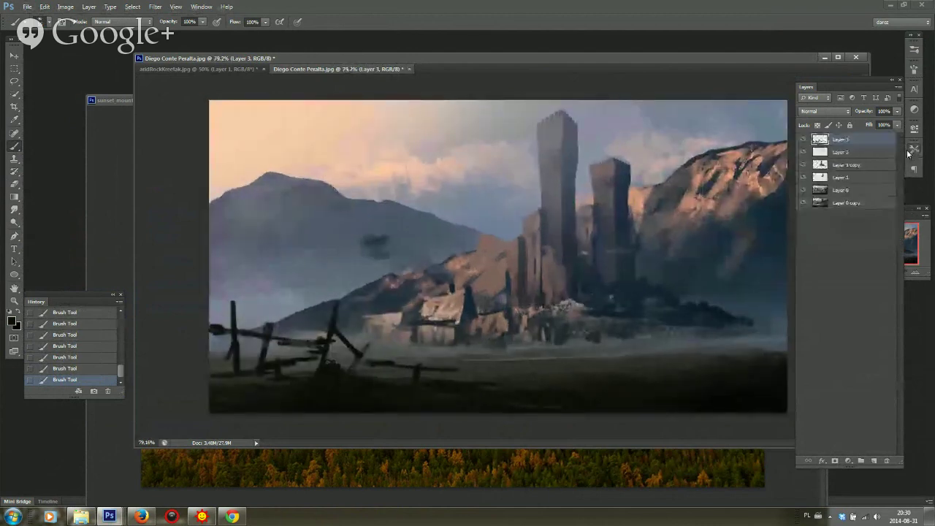
{"action": "left_click", "coordinate": [803, 153]}
{"action": "left_click", "coordinate": [803, 153]}
{"action": "left_click", "coordinate": [814, 155]}
{"action": "left_click", "coordinate": [371, 221], "text": "alt"}
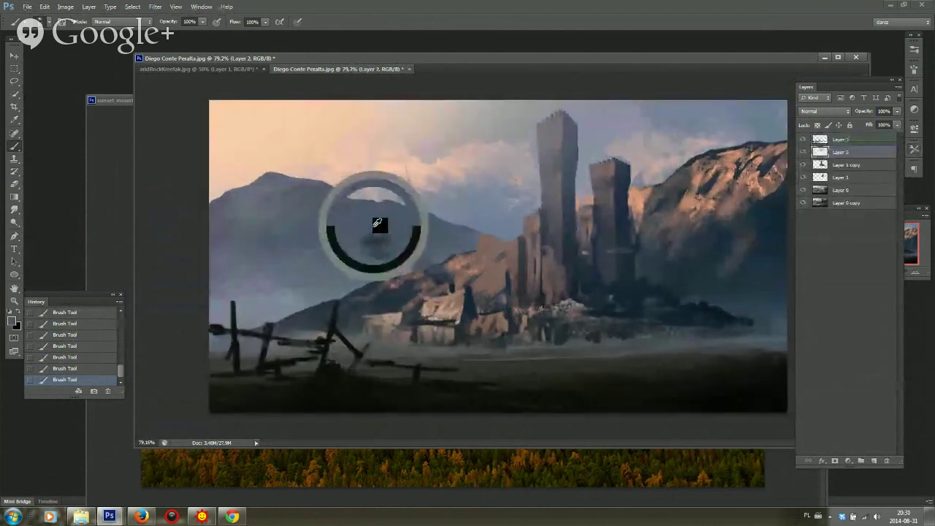
{"action": "left_click", "coordinate": [496, 261], "text": "alt"}
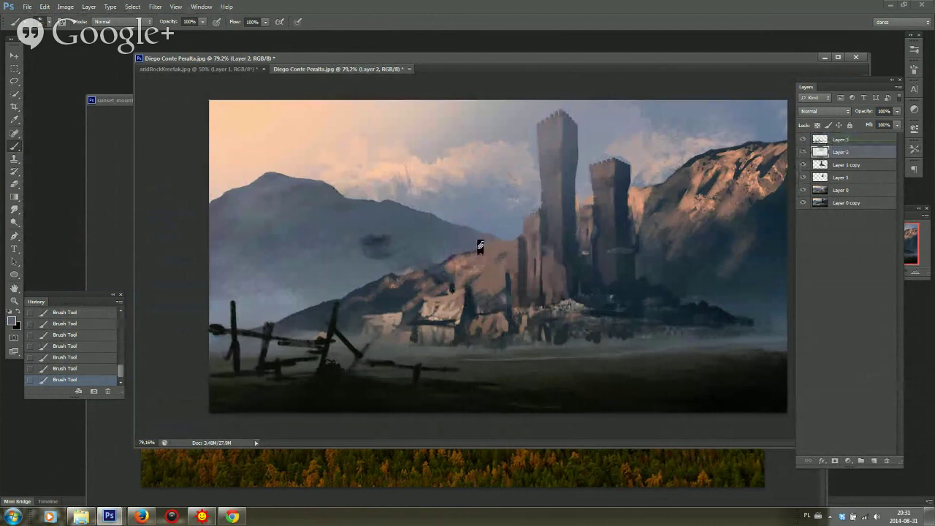
Paint warm sunlit streaks on the shadowed cliff behind the castle and rework its upper ridge with sampled colors
{"action": "left_click", "coordinate": [510, 225], "text": "alt"}
{"action": "left_click_drag", "start_coordinate": [752, 244], "coordinate": [728, 271]}
{"action": "left_click_drag", "start_coordinate": [765, 214], "coordinate": [773, 182]}
{"action": "left_click", "coordinate": [742, 156], "text": "alt"}
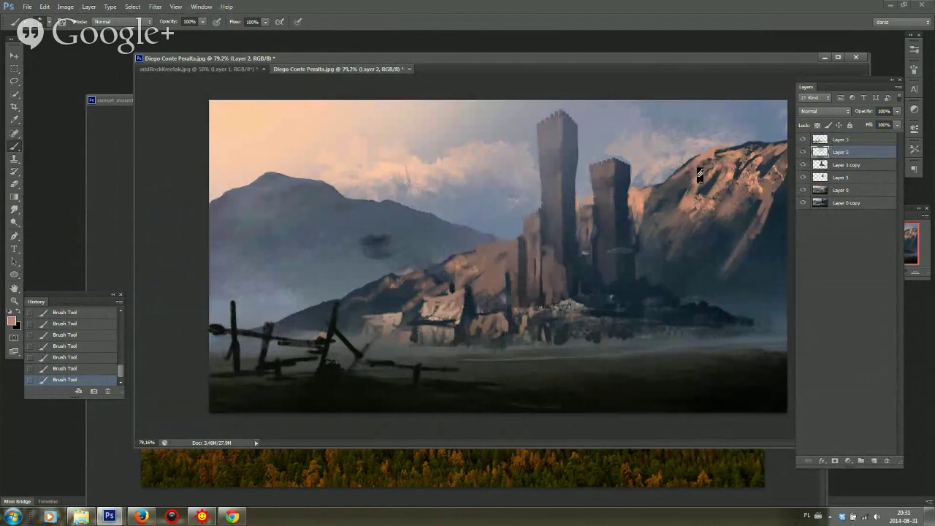
{"action": "left_click", "coordinate": [712, 143], "text": "alt"}
{"action": "left_click", "coordinate": [700, 168], "text": "alt"}
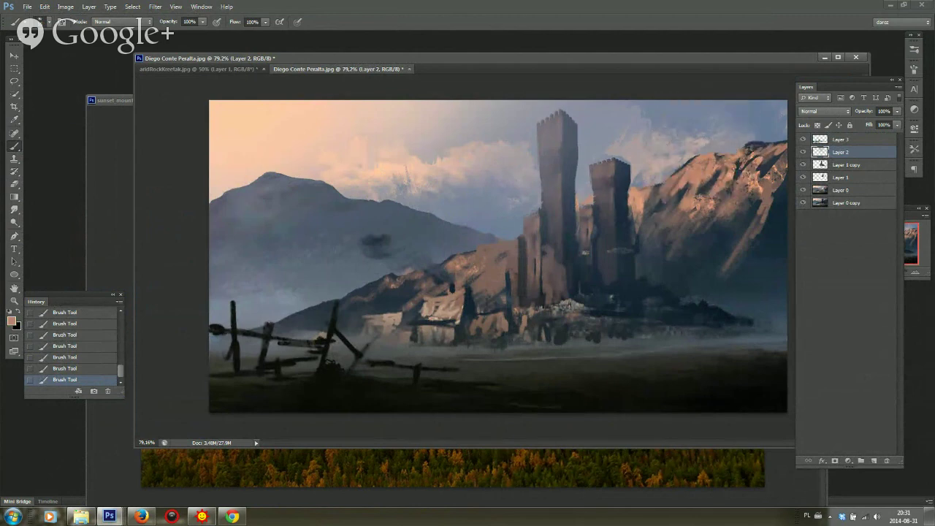
Select Layer 3 and paint a dark tree in front of the outer village house
{"action": "left_click", "coordinate": [384, 325], "text": "alt"}
{"action": "left_click", "coordinate": [432, 325], "text": "alt"}
{"action": "left_click", "coordinate": [841, 139]}
{"action": "left_click_drag", "start_coordinate": [395, 322], "coordinate": [395, 335]}
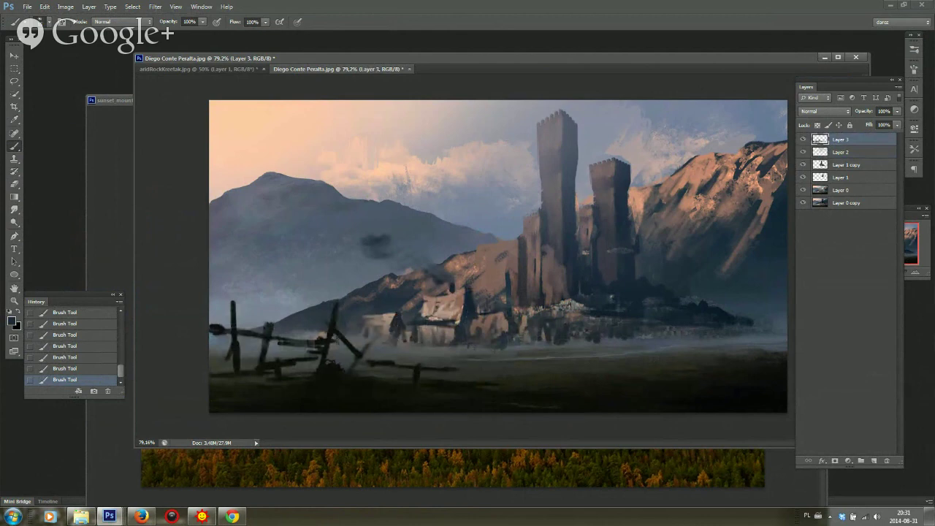
Paint warm sunlight on the tall tower and a lit wall winding down from it to the village
{"action": "left_click", "coordinate": [486, 282], "text": "alt"}
{"action": "left_click", "coordinate": [469, 261], "text": "alt"}
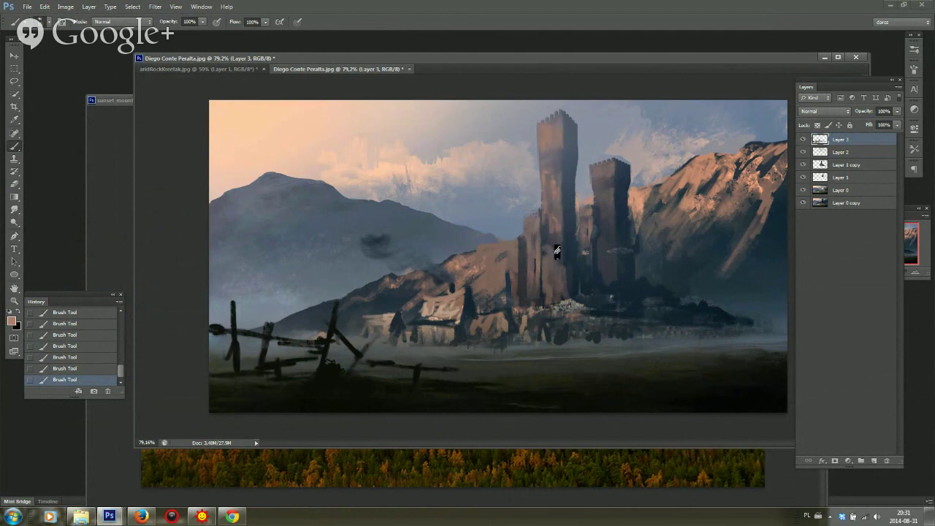
{"action": "mouse_move", "coordinate": [570, 260]}
{"action": "left_mouse_down"}
{"action": "mouse_move", "coordinate": [586, 251]}
{"action": "mouse_move", "coordinate": [606, 320]}
{"action": "mouse_move", "coordinate": [646, 333]}
{"action": "left_mouse_up"}
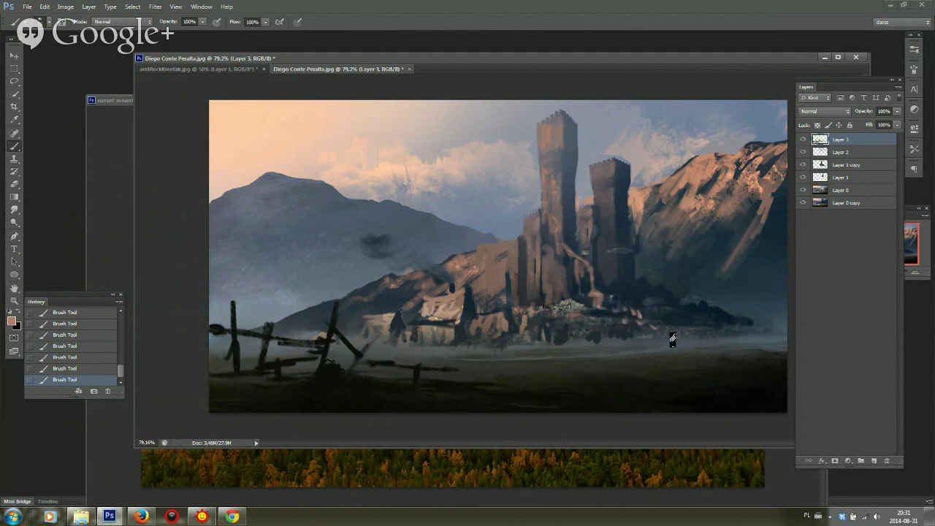
Flip the canvas horizontally to check the castle and fence from the mirrored side
{"action": "scroll", "coordinate": [714, 290], "scroll_direction": "down", "scroll_amount": 3}
{"action": "key", "text": "ctrl+shift+h"}
{"action": "scroll", "coordinate": [714, 290], "scroll_direction": "up", "scroll_amount": 3}
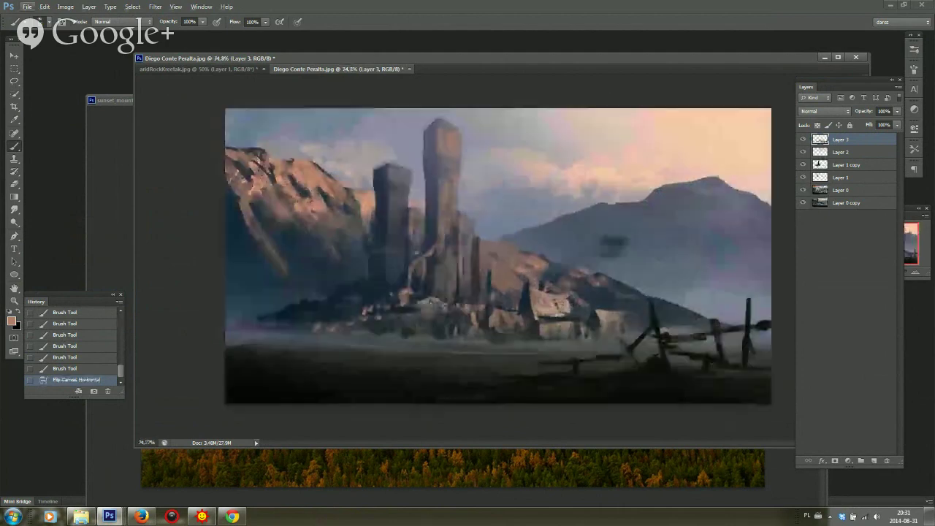
{"action": "key", "text": "super"}
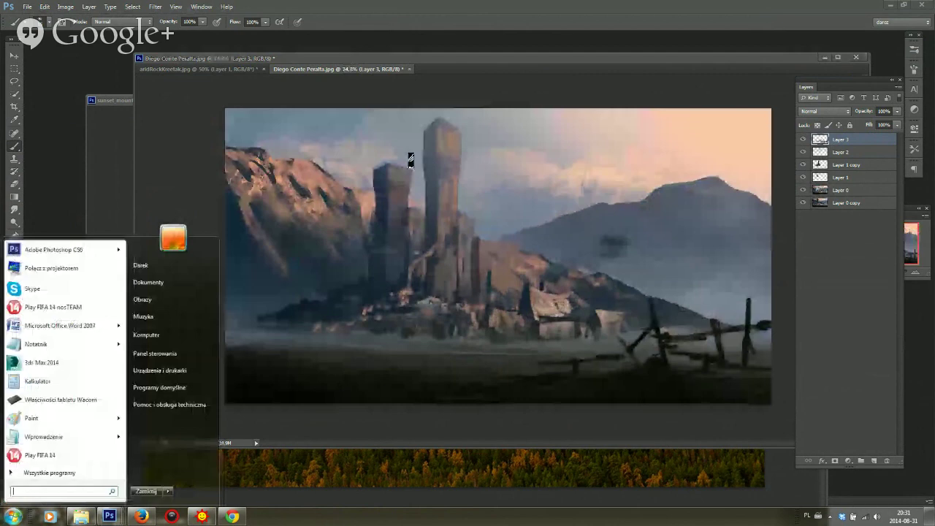
Paint a pointed roof with a thin pole on the shorter tower and a small spire on top of the tall tower
{"action": "left_click_drag", "start_coordinate": [377, 170], "coordinate": [385, 180]}
{"action": "left_click_drag", "start_coordinate": [381, 169], "coordinate": [389, 176]}
{"action": "mouse_move", "coordinate": [387, 167]}
{"action": "left_mouse_down"}
{"action": "mouse_move", "coordinate": [383, 177]}
{"action": "mouse_move", "coordinate": [392, 160]}
{"action": "mouse_move", "coordinate": [401, 176]}
{"action": "left_mouse_up"}
{"action": "left_click", "coordinate": [394, 159], "text": "alt"}
{"action": "right_click", "coordinate": [423, 184]}
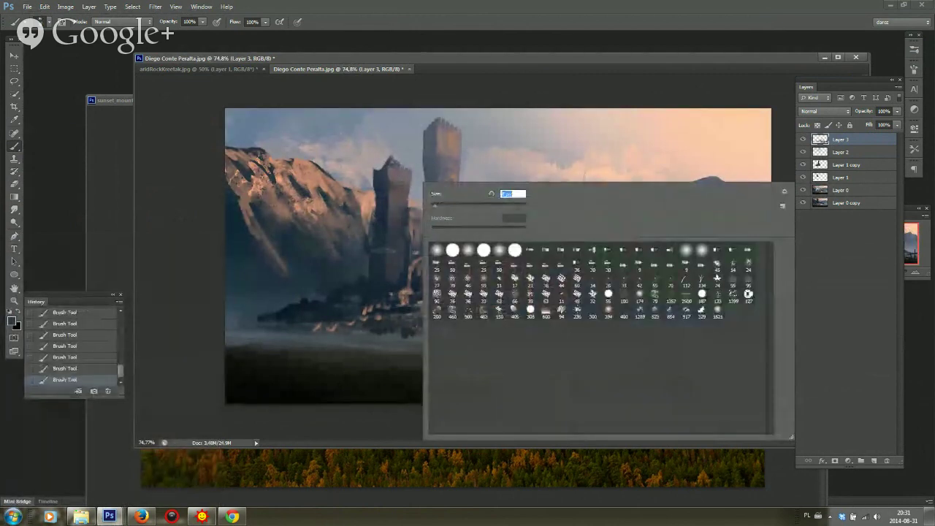
{"action": "left_click", "coordinate": [391, 154]}
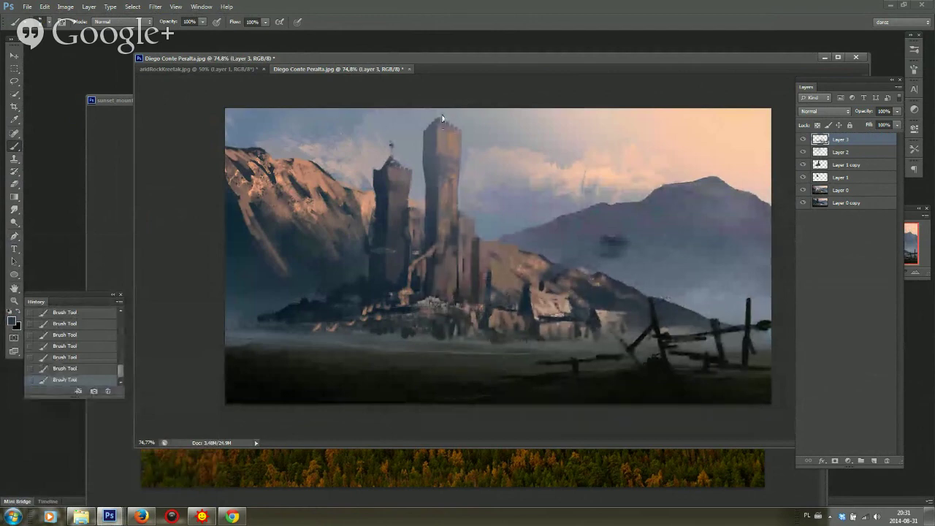
{"action": "left_click_drag", "start_coordinate": [442, 120], "coordinate": [441, 109]}
Flip the canvas horizontally and paint dark strokes with sampled colors along the village base beside the large house
{"action": "key", "text": "ctrl+shift+h"}
{"action": "scroll", "coordinate": [675, 255], "scroll_direction": "up", "scroll_amount": 1}
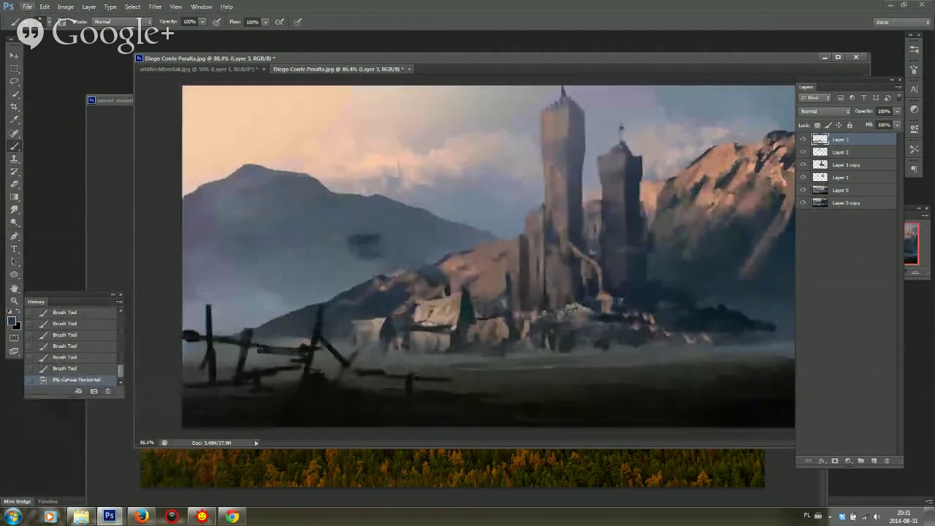
{"action": "left_click", "coordinate": [461, 344], "text": "alt"}
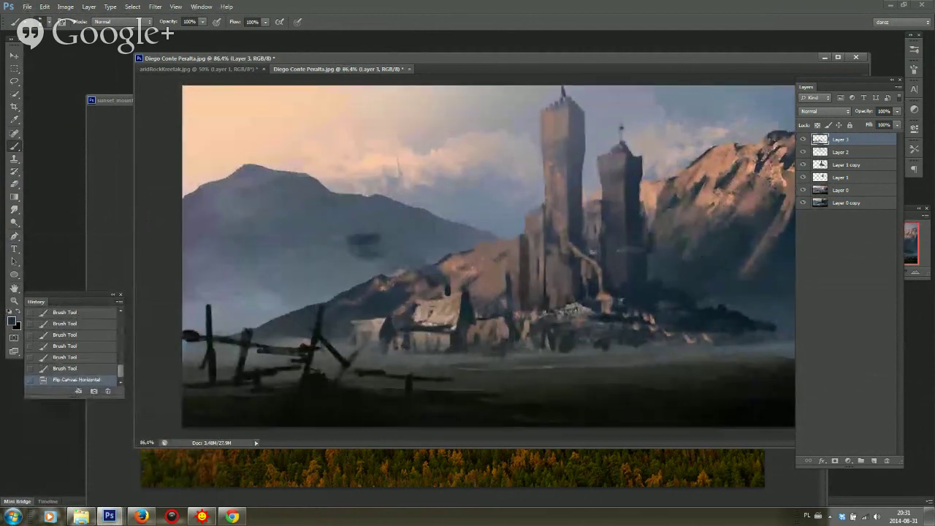
{"action": "left_click", "coordinate": [453, 355], "text": "alt"}
{"action": "left_click_drag", "start_coordinate": [455, 345], "coordinate": [465, 361]}
{"action": "left_click", "coordinate": [468, 358], "text": "alt"}
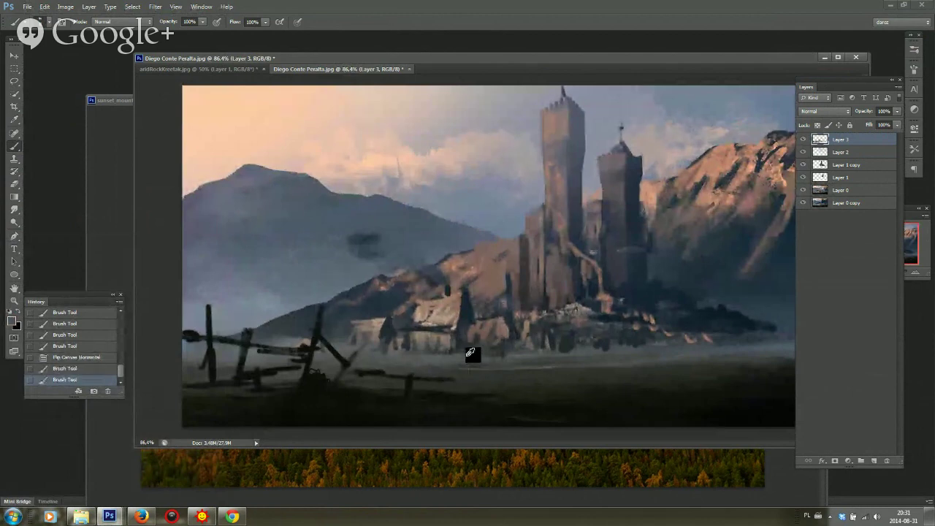
Rework the large village house's roof with sampled colors and touch up the small house beside it
{"action": "left_click", "coordinate": [453, 308], "text": "alt"}
{"action": "left_click_drag", "start_coordinate": [449, 302], "coordinate": [450, 318]}
{"action": "left_click", "coordinate": [464, 310], "text": "alt"}
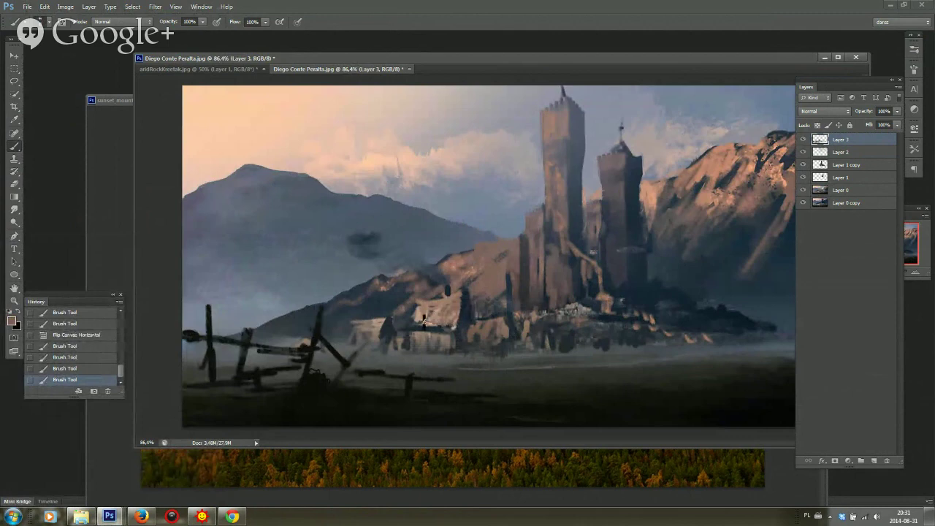
{"action": "left_click", "coordinate": [430, 307]}
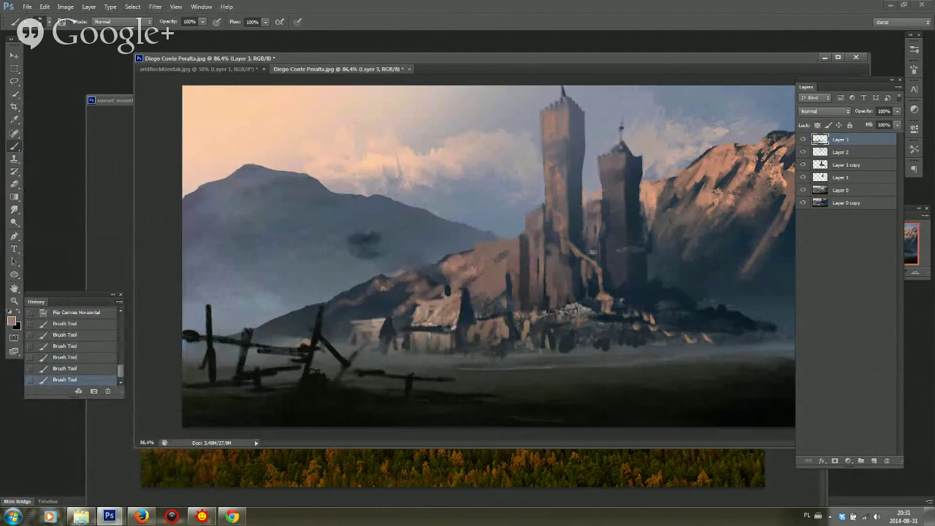
{"action": "left_click_drag", "start_coordinate": [381, 337], "coordinate": [386, 324]}
{"action": "left_click", "coordinate": [512, 318], "text": "alt"}
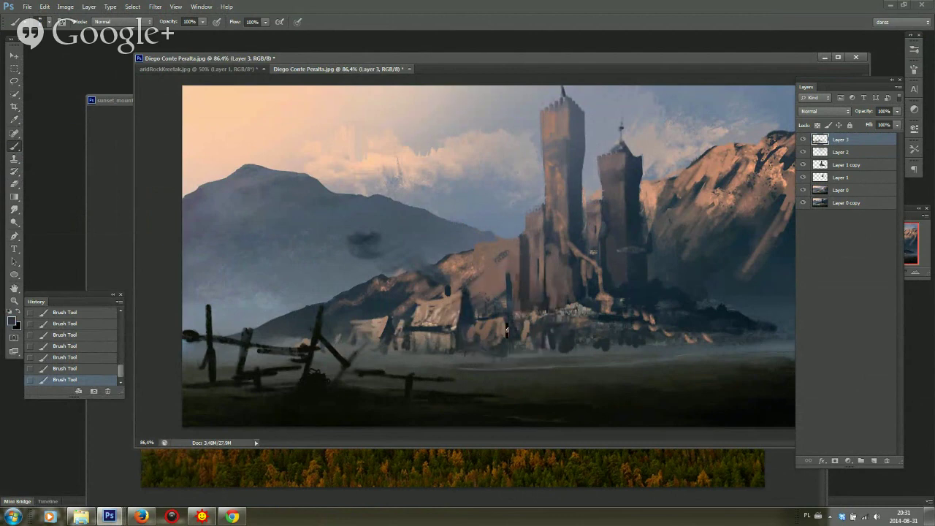
Paint another pitched-roof house in the middle of the village and refine the buildings below the castle with sampled colors
{"action": "left_click", "coordinate": [515, 336], "text": "alt"}
{"action": "left_click", "coordinate": [507, 324], "text": "alt"}
{"action": "left_click", "coordinate": [553, 347], "text": "alt"}
{"action": "left_click", "coordinate": [569, 347], "text": "alt"}
{"action": "left_click_drag", "start_coordinate": [571, 337], "coordinate": [575, 342]}
{"action": "left_click", "coordinate": [576, 359], "text": "alt"}
Change the brush and paint soft mist with sampled colors along the foot of the village houses
{"action": "right_click", "coordinate": [576, 355]}
{"action": "left_click", "coordinate": [609, 268]}
{"action": "key", "text": "Return"}
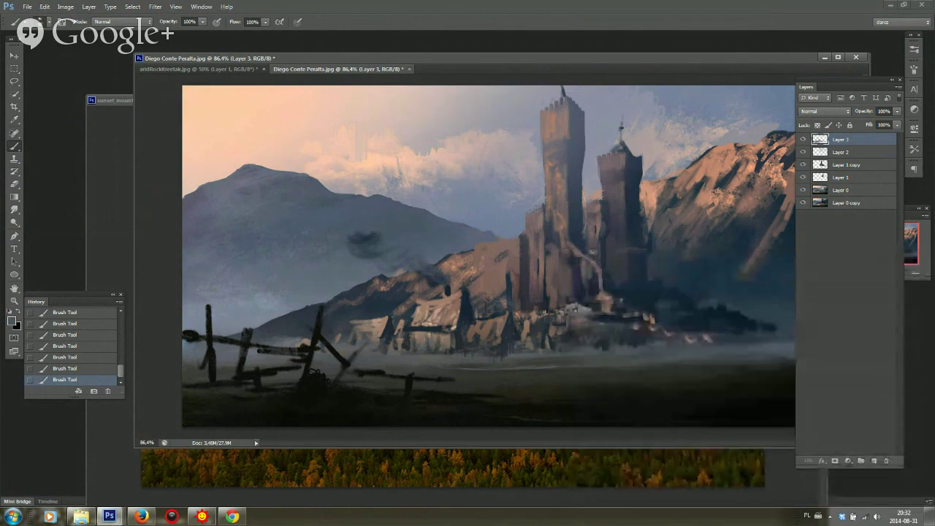
{"action": "left_click", "coordinate": [511, 329], "text": "alt"}
{"action": "left_click", "coordinate": [531, 356], "text": "alt"}
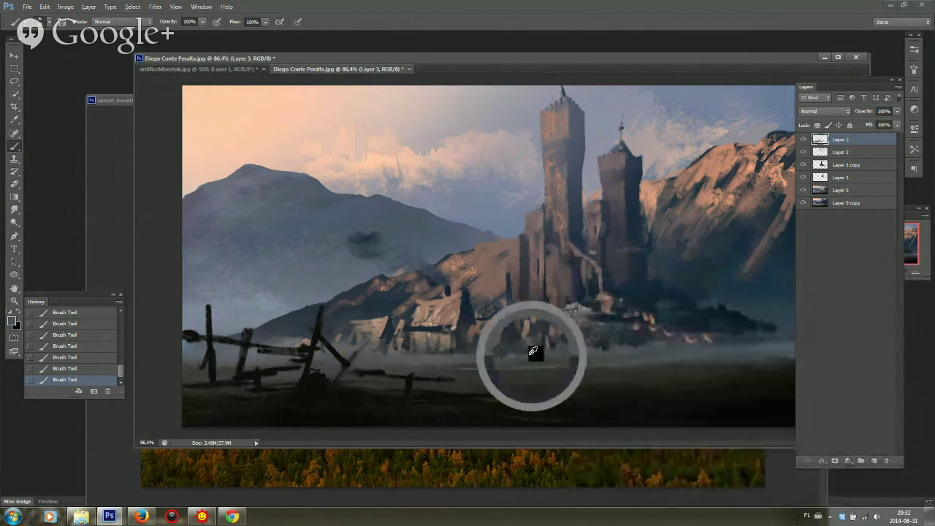
{"action": "left_click", "coordinate": [435, 339], "text": "alt"}
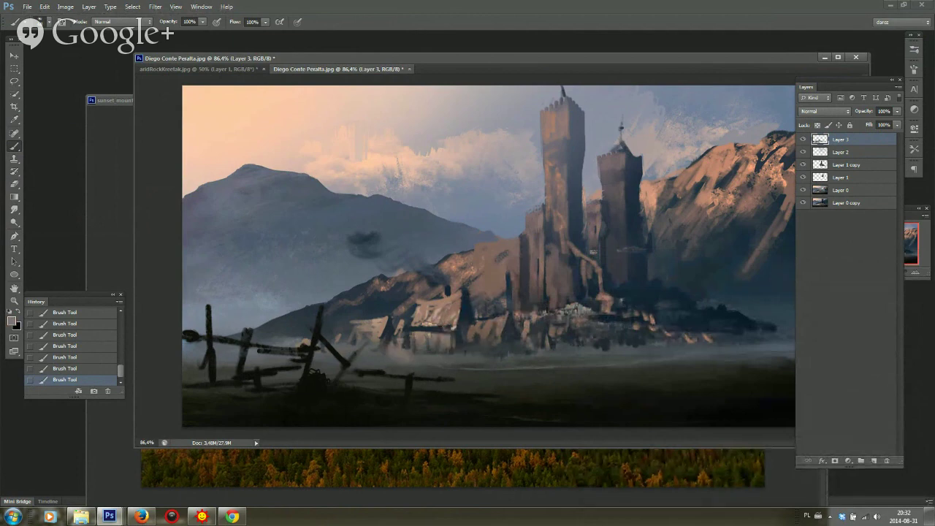
{"action": "right_click", "coordinate": [483, 285]}
{"action": "left_click", "coordinate": [520, 278]}
{"action": "left_click", "coordinate": [417, 358]}
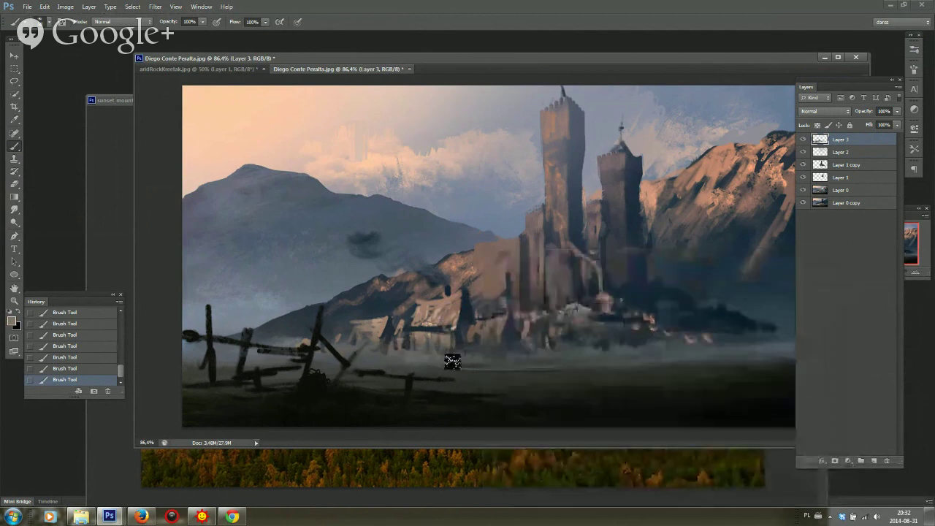
{"action": "left_click", "coordinate": [428, 354], "text": "alt"}
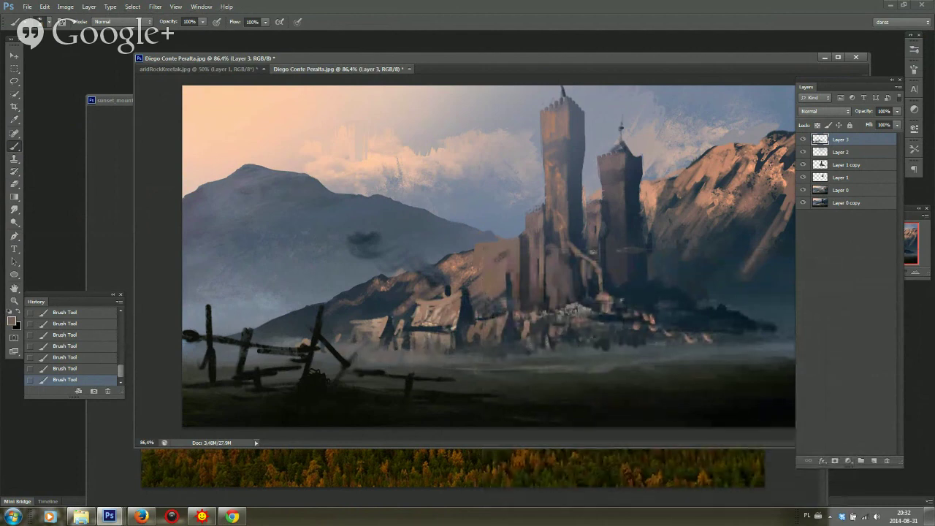
Flip the canvas horizontally and paint thin light streaks across the dark foreground field
{"action": "key", "text": "ctrl+shift+h"}
{"action": "scroll", "coordinate": [729, 338], "scroll_direction": "up", "scroll_amount": 1}
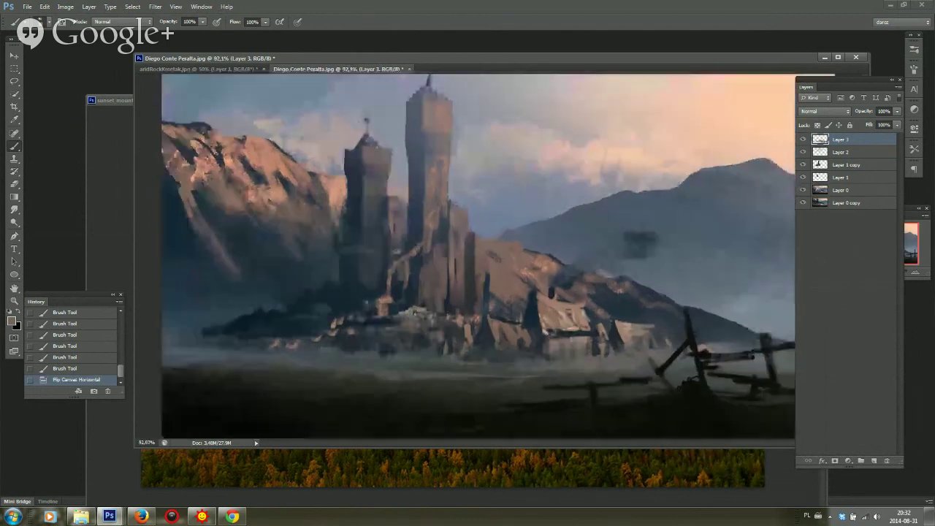
{"action": "right_click", "coordinate": [439, 277]}
{"action": "left_click_drag", "start_coordinate": [457, 275], "coordinate": [447, 276]}
{"action": "left_click", "coordinate": [203, 383]}
{"action": "left_click_drag", "start_coordinate": [221, 387], "coordinate": [420, 394]}
{"action": "left_click", "coordinate": [371, 337], "text": "alt"}
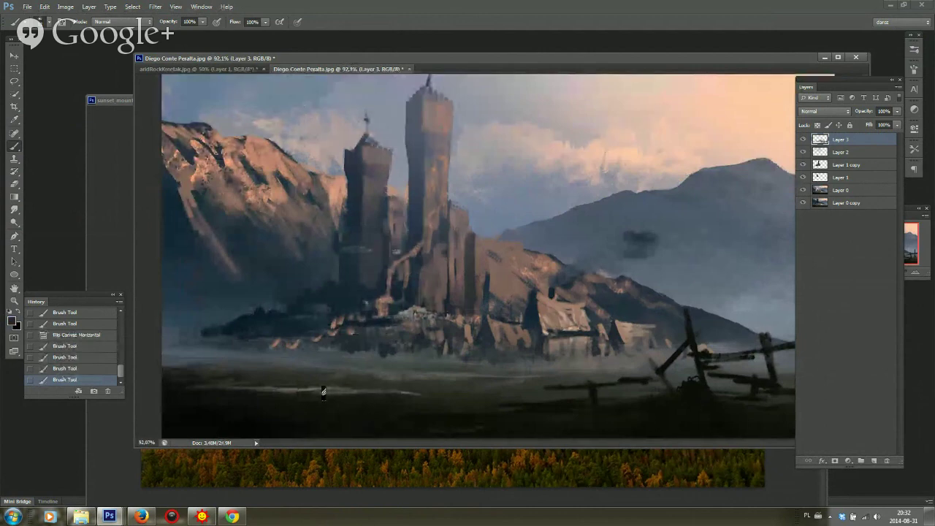
{"action": "mouse_move", "coordinate": [357, 400]}
{"action": "left_mouse_down"}
{"action": "mouse_move", "coordinate": [373, 368]}
{"action": "mouse_move", "coordinate": [388, 389]}
{"action": "mouse_move", "coordinate": [459, 395]}
{"action": "left_mouse_up"}
Rework the light streaks in the foreground field with tones sampled from the ground
{"action": "left_click", "coordinate": [410, 395], "text": "alt"}
{"action": "left_click", "coordinate": [409, 393], "text": "alt"}
{"action": "left_click", "coordinate": [410, 393], "text": "alt"}
{"action": "left_click", "coordinate": [478, 391], "text": "alt"}
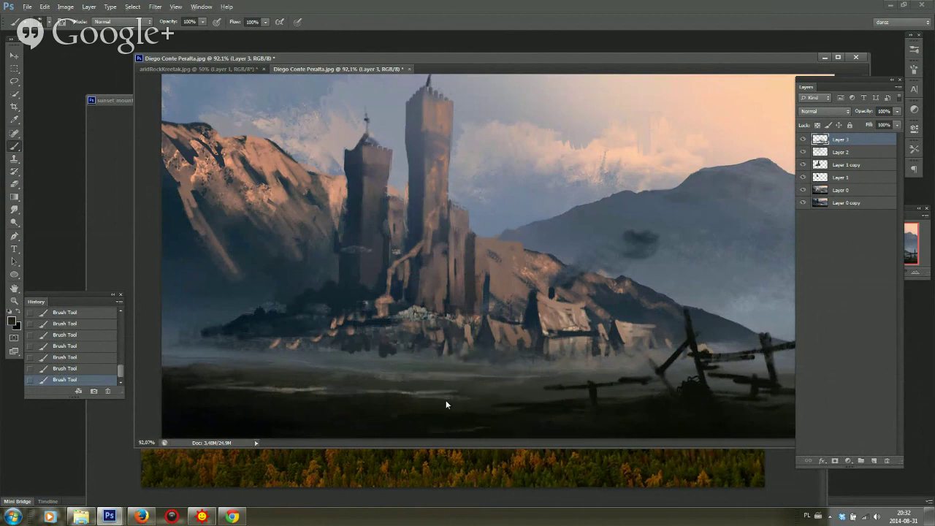
{"action": "left_click", "coordinate": [456, 387], "text": "alt"}
{"action": "left_click", "coordinate": [449, 392], "text": "alt"}
Paint small dark trees at the outer end of the village hill and cover the pale roofs at the castle's foot
{"action": "left_click", "coordinate": [241, 328], "text": "alt"}
{"action": "left_click_drag", "start_coordinate": [218, 320], "coordinate": [213, 332]}
{"action": "right_click", "coordinate": [336, 338]}
{"action": "left_click", "coordinate": [212, 344]}
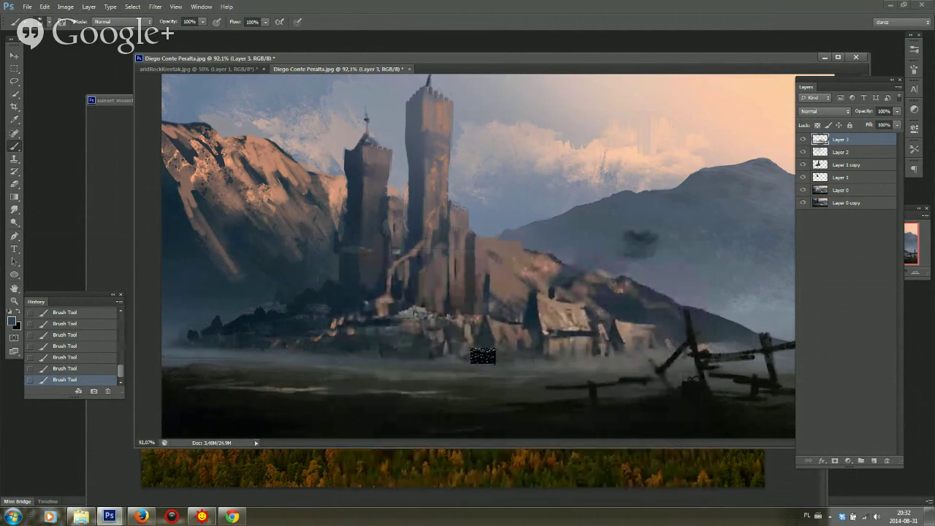
{"action": "left_click", "coordinate": [412, 305], "text": "alt"}
{"action": "left_click_drag", "start_coordinate": [422, 297], "coordinate": [410, 315]}
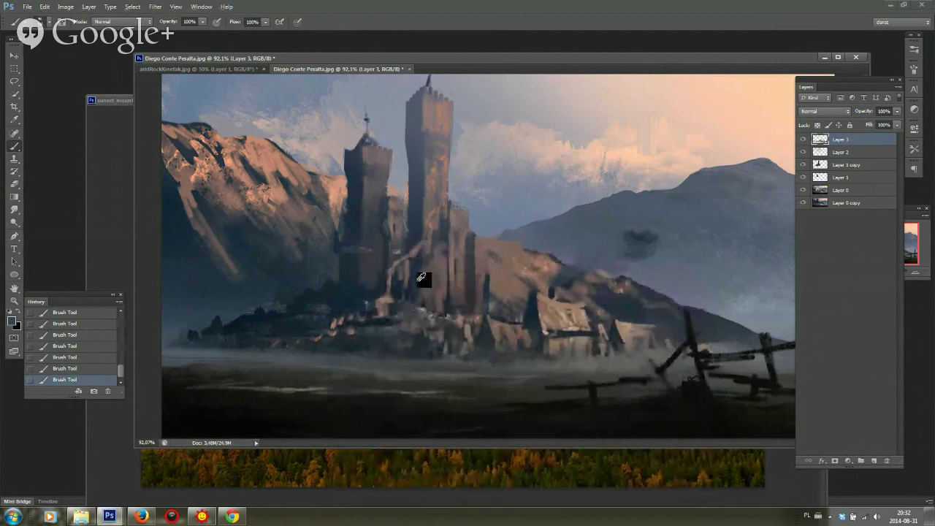
Refine the sunlit wall winding down between the two towers with sampled light and shadow colors
{"action": "left_click", "coordinate": [408, 266], "text": "alt"}
{"action": "left_click_drag", "start_coordinate": [410, 265], "coordinate": [412, 258]}
{"action": "right_click", "coordinate": [419, 251]}
{"action": "left_click", "coordinate": [440, 272]}
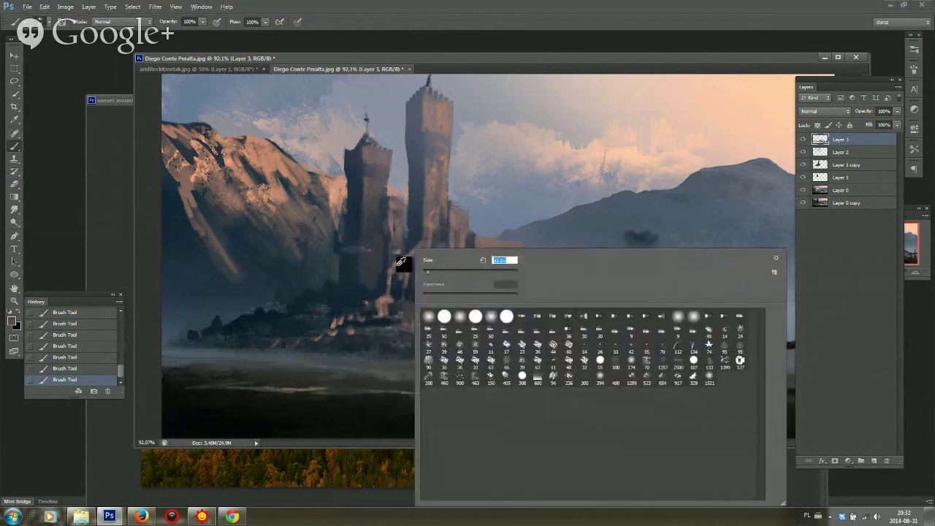
{"action": "left_click", "coordinate": [397, 262], "text": "alt"}
{"action": "left_click", "coordinate": [408, 266], "text": "alt"}
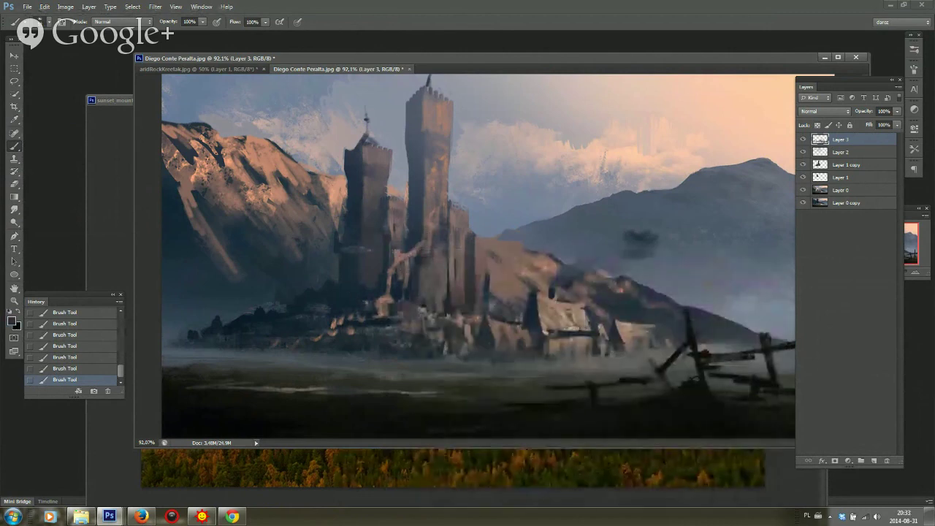
{"action": "left_click", "coordinate": [415, 265], "text": "alt"}
{"action": "left_click_drag", "start_coordinate": [416, 256], "coordinate": [417, 270]}
Flip the canvas horizontally and break up the dark patch before the distant mountain into small wisps of smoke
{"action": "key", "text": "ctrl+shift+h"}
{"action": "scroll", "coordinate": [527, 269], "scroll_direction": "down", "scroll_amount": 3}
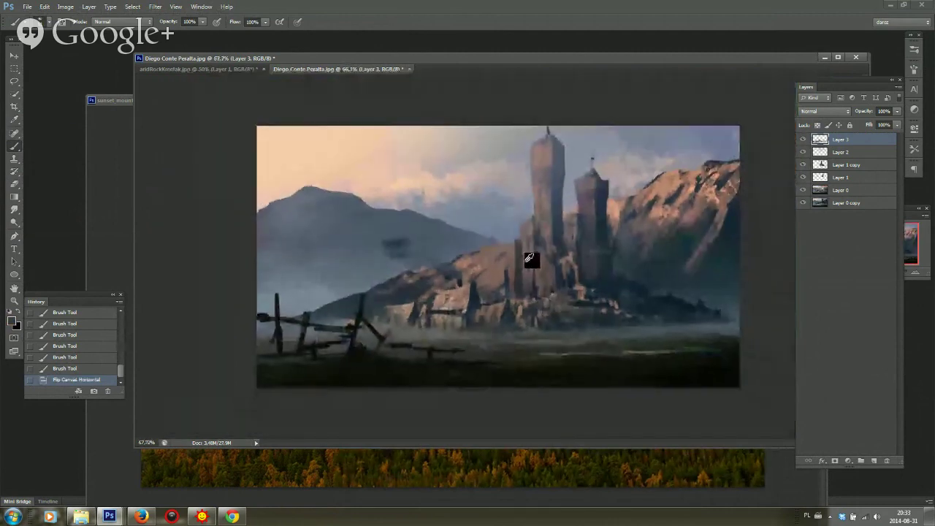
{"action": "scroll", "coordinate": [531, 261], "scroll_direction": "up", "scroll_amount": 2}
{"action": "left_click", "coordinate": [374, 254], "text": "alt"}
{"action": "mouse_move", "coordinate": [372, 235]}
{"action": "left_mouse_down"}
{"action": "mouse_move", "coordinate": [384, 248]}
{"action": "mouse_move", "coordinate": [376, 238]}
{"action": "left_mouse_up"}
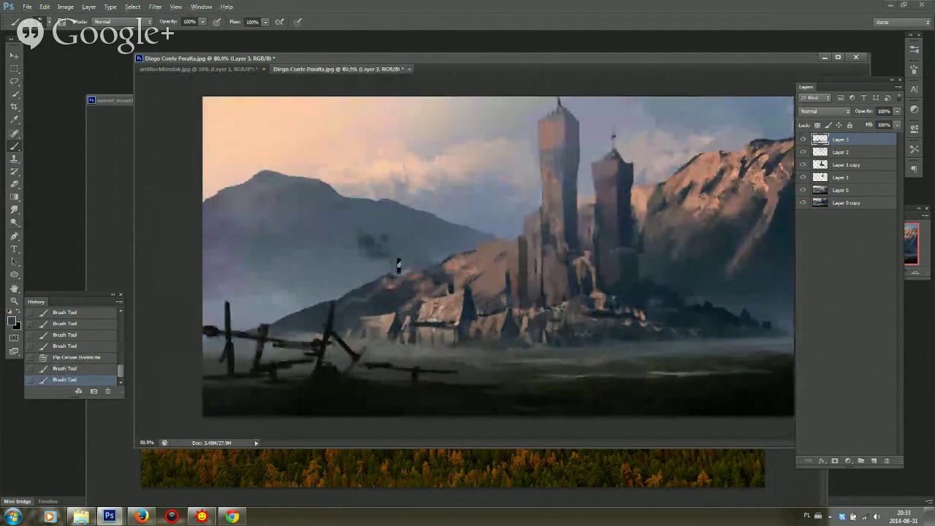
{"action": "left_click", "coordinate": [378, 285]}
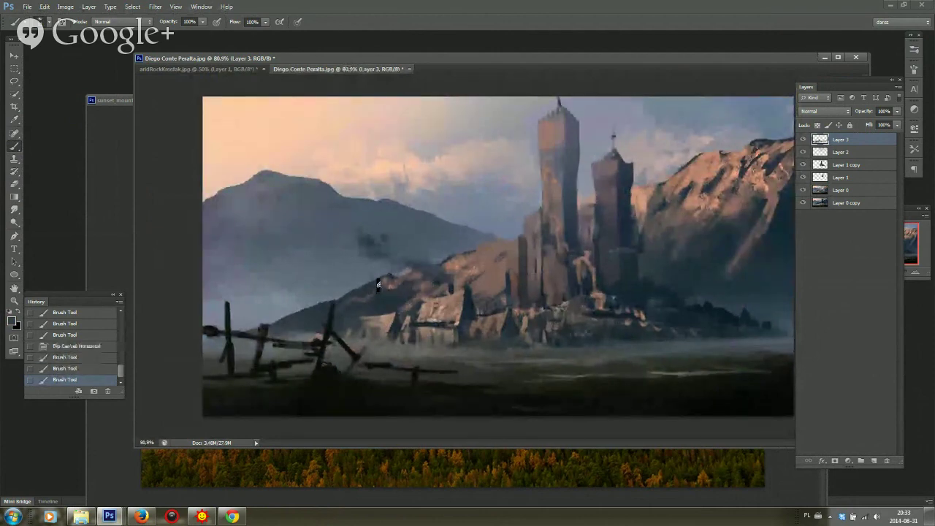
Paint drifting smoke and haze over the ridge behind the village, switching to a different brush
{"action": "left_click_drag", "start_coordinate": [284, 260], "coordinate": [315, 277]}
{"action": "left_click_drag", "start_coordinate": [322, 278], "coordinate": [388, 276]}
{"action": "right_click", "coordinate": [414, 274]}
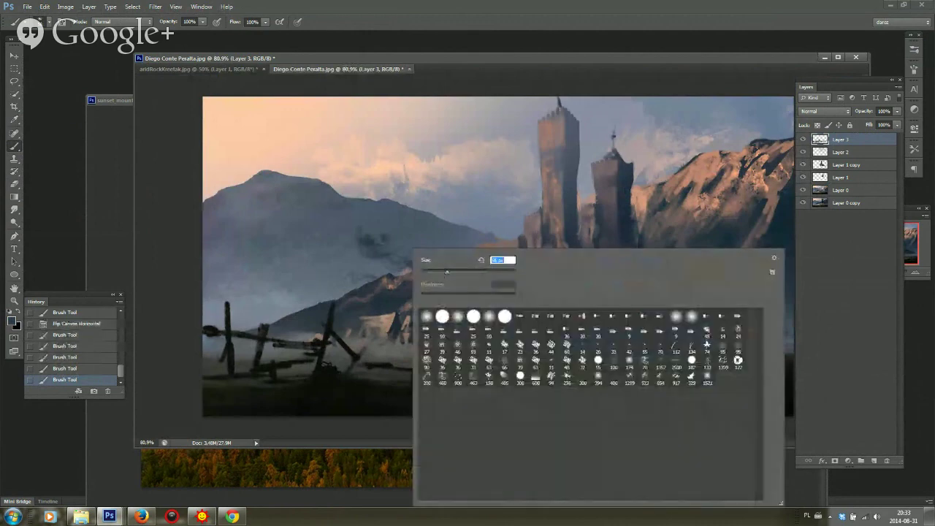
{"action": "double_click", "coordinate": [453, 351]}
{"action": "left_click_drag", "start_coordinate": [332, 262], "coordinate": [384, 279]}
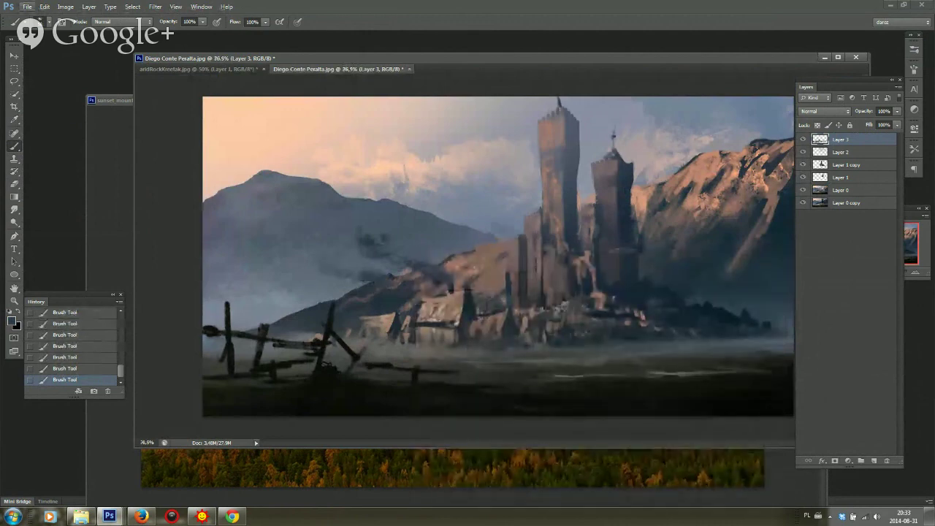
{"action": "scroll", "coordinate": [710, 269], "scroll_direction": "down", "scroll_amount": 3}
{"action": "scroll", "coordinate": [710, 277], "scroll_direction": "up", "scroll_amount": 1}
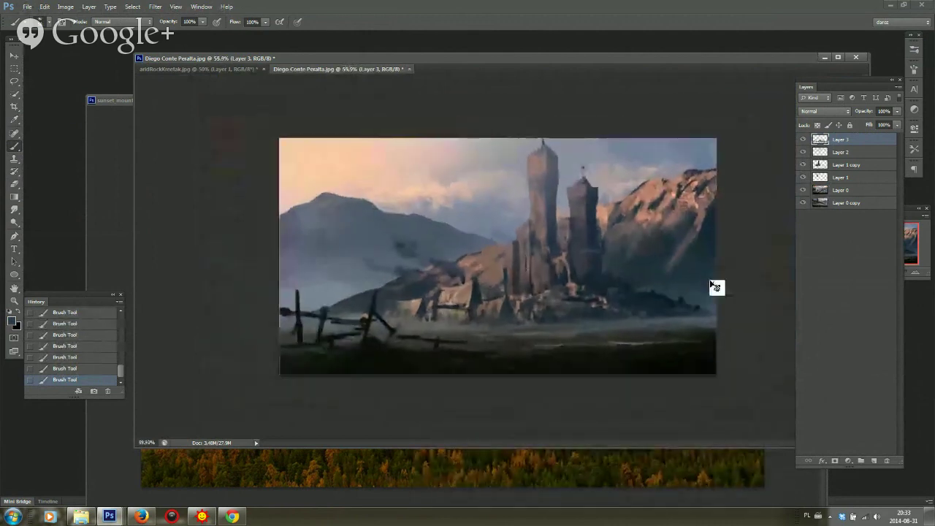
Flip the canvas horizontally and paint a tall, leaning, dark wooden cross in the foreground beside the fence
{"action": "key", "text": "ctrl+shift+h"}
{"action": "scroll", "coordinate": [716, 285], "scroll_direction": "down", "scroll_amount": 1}
{"action": "scroll", "coordinate": [716, 286], "scroll_direction": "up", "scroll_amount": 1}
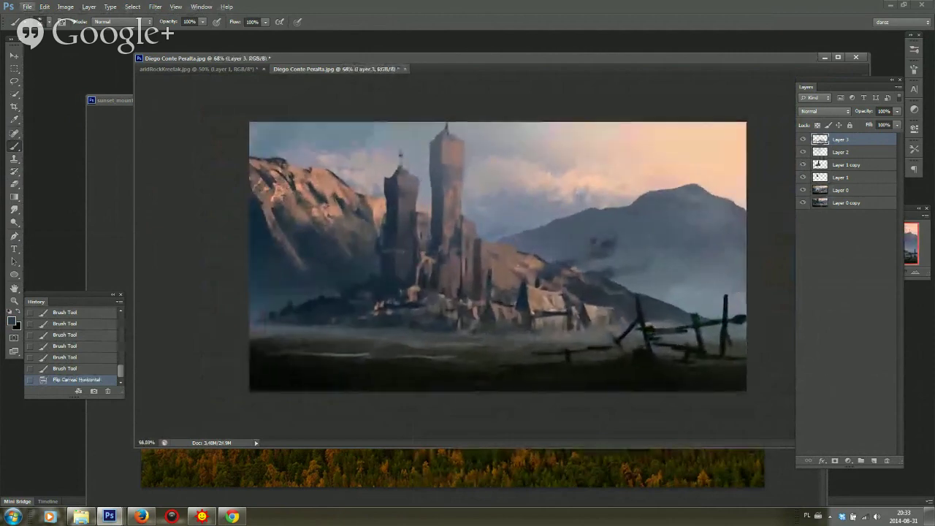
{"action": "scroll", "coordinate": [710, 267], "scroll_direction": "up", "scroll_amount": 1}
{"action": "left_click", "coordinate": [657, 373], "text": "alt"}
{"action": "right_click", "coordinate": [659, 322]}
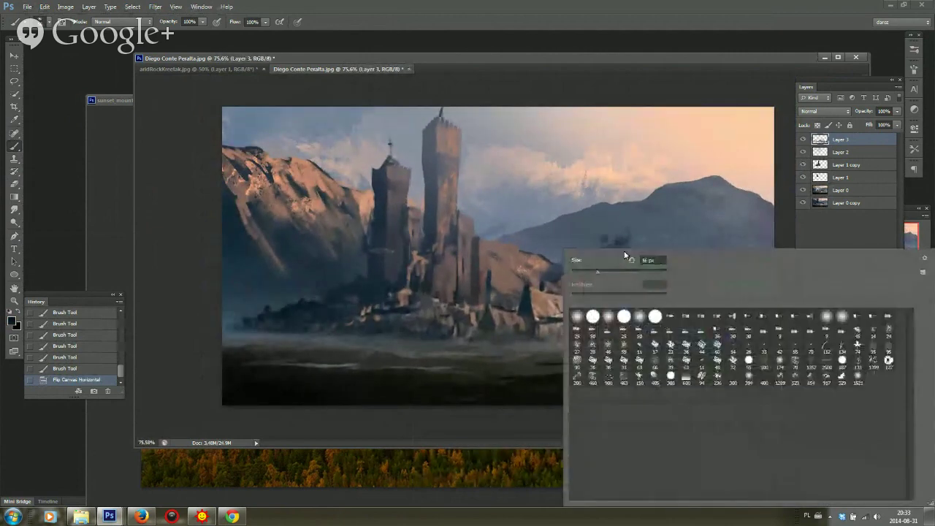
{"action": "left_click", "coordinate": [584, 266]}
{"action": "left_click", "coordinate": [718, 195]}
{"action": "left_click_drag", "start_coordinate": [733, 186], "coordinate": [698, 214]}
{"action": "left_click_drag", "start_coordinate": [698, 215], "coordinate": [769, 159]}
{"action": "left_click_drag", "start_coordinate": [709, 129], "coordinate": [767, 333]}
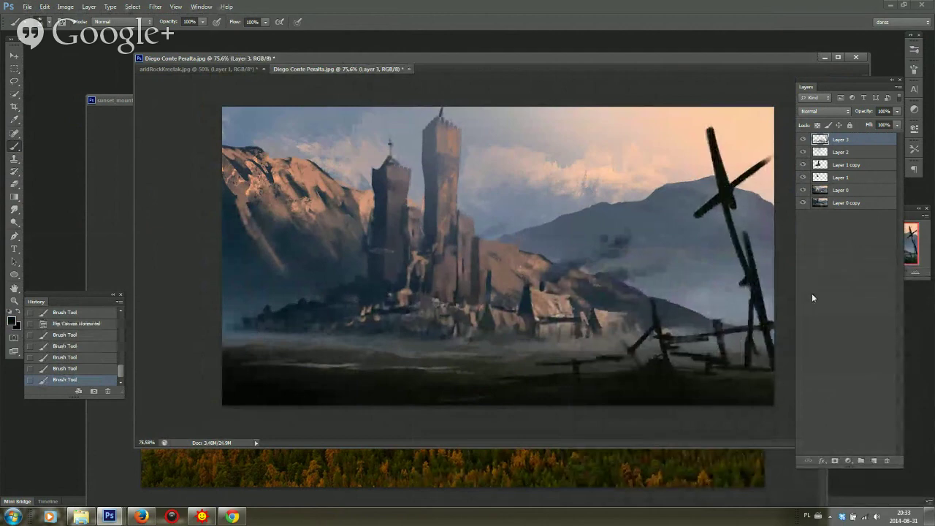
Flip the canvas horizontally and extend the lower end of the wooden cross's slanted arm
{"action": "key", "text": "ctrl+alt+h"}
{"action": "scroll", "coordinate": [523, 256], "scroll_direction": "up", "scroll_amount": 1}
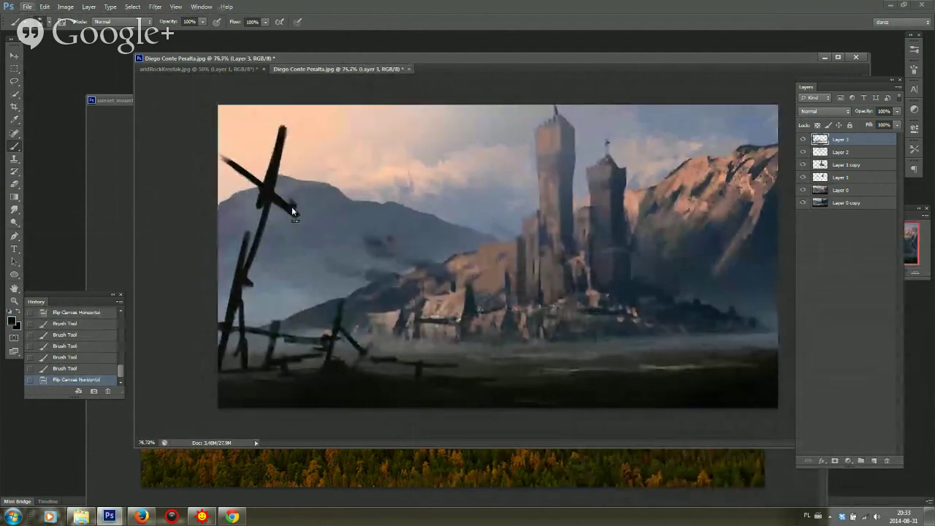
{"action": "left_click_drag", "start_coordinate": [304, 225], "coordinate": [308, 228]}
{"action": "left_click_drag", "start_coordinate": [304, 222], "coordinate": [312, 229]}
{"action": "scroll", "coordinate": [498, 257], "scroll_direction": "down", "scroll_amount": 2}
{"action": "scroll", "coordinate": [672, 292], "scroll_direction": "up", "scroll_amount": 3}
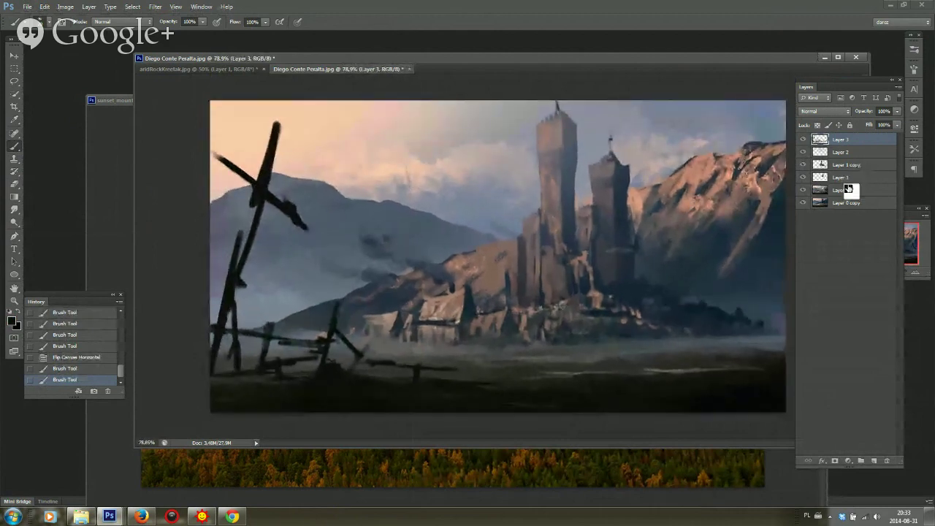
Group the layers from Layer 3 down to Layer 0 and toggle the group's visibility to compare the overpaint with the original
{"action": "left_click", "coordinate": [850, 192], "text": "shift"}
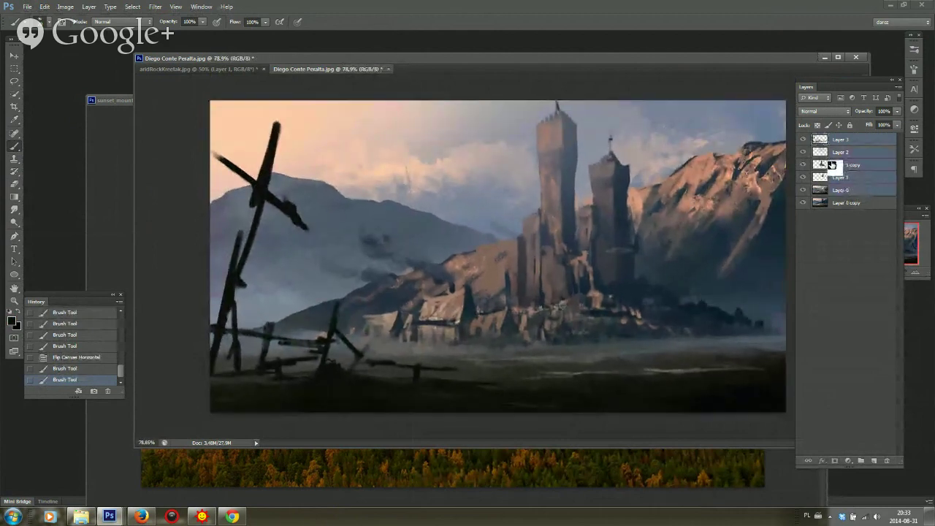
{"action": "key", "text": "ctrl+g"}
{"action": "left_click", "coordinate": [805, 141]}
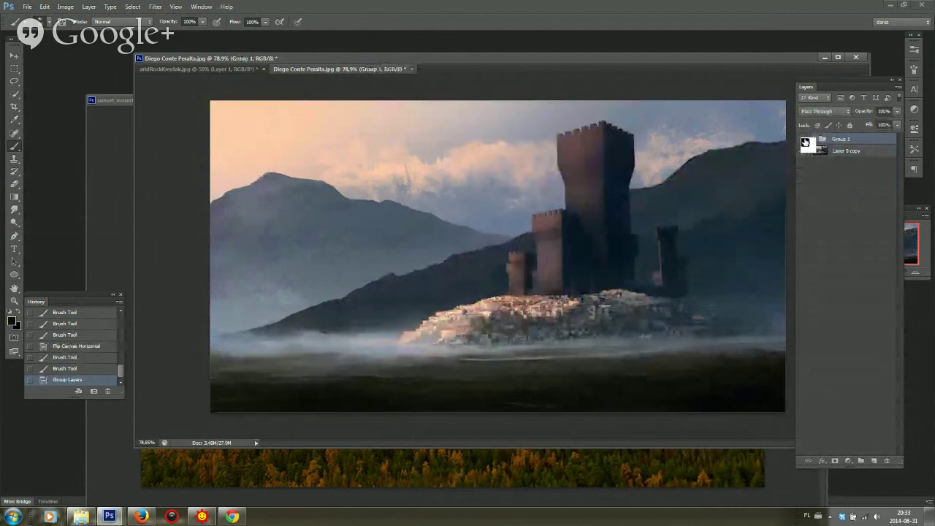
{"action": "left_click", "coordinate": [804, 141]}
{"action": "left_click", "coordinate": [804, 141]}
{"action": "left_click", "coordinate": [804, 141]}
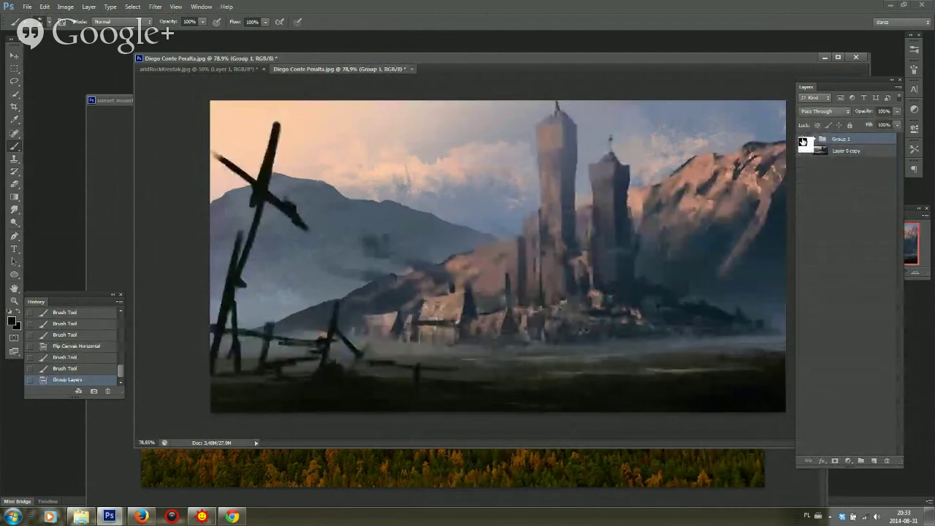
{"action": "left_click", "coordinate": [803, 141]}
{"action": "left_click", "coordinate": [803, 141]}
{"action": "left_click", "coordinate": [803, 141]}
{"action": "left_click", "coordinate": [804, 141]}
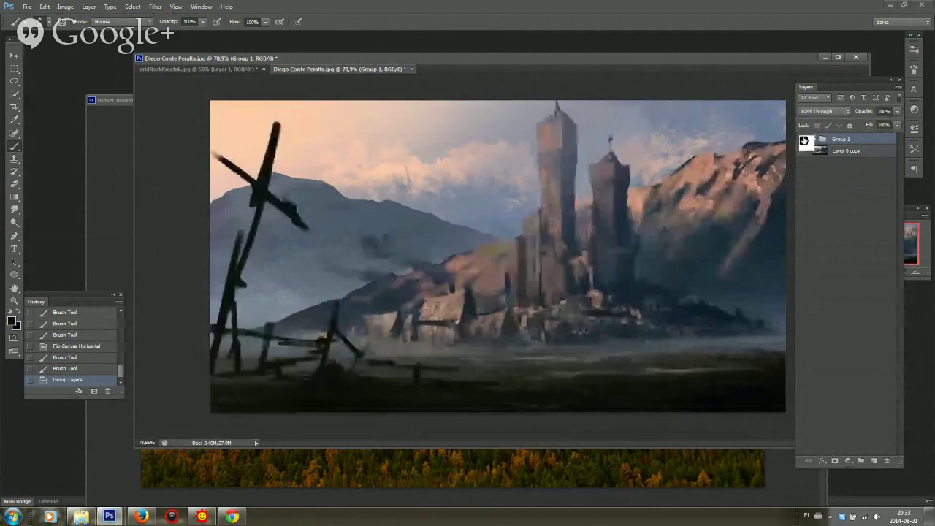
Hide and show Group 1 repeatedly to compare the castle overpaint with the submitted original, leaving the overpaint visible
{"action": "left_click", "coordinate": [803, 141]}
{"action": "left_click", "coordinate": [803, 141]}
{"action": "left_click", "coordinate": [803, 141]}
{"action": "left_click", "coordinate": [804, 141]}
{"action": "left_click", "coordinate": [804, 141]}
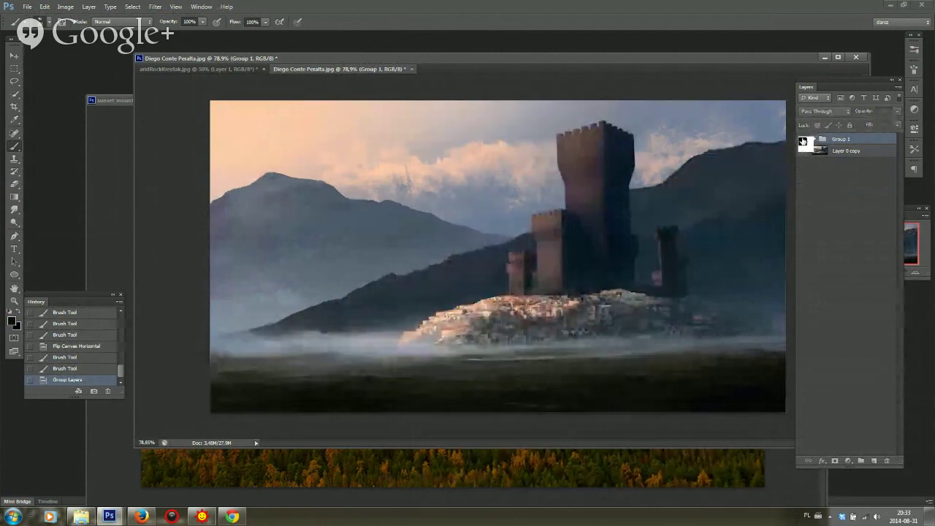
{"action": "left_click", "coordinate": [804, 141]}
{"action": "left_click", "coordinate": [804, 141]}
{"action": "left_click", "coordinate": [803, 142]}
{"action": "left_click", "coordinate": [804, 142]}
{"action": "left_click", "coordinate": [804, 142]}
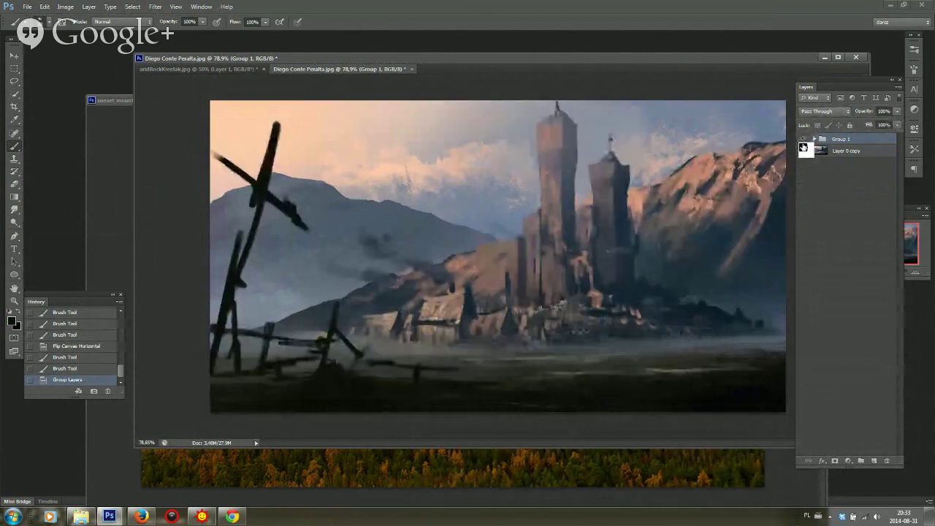
{"action": "left_click", "coordinate": [804, 143]}
{"action": "left_click", "coordinate": [804, 143]}
{"action": "left_click", "coordinate": [804, 141]}
{"action": "left_click", "coordinate": [803, 141]}
{"action": "left_click", "coordinate": [804, 141]}
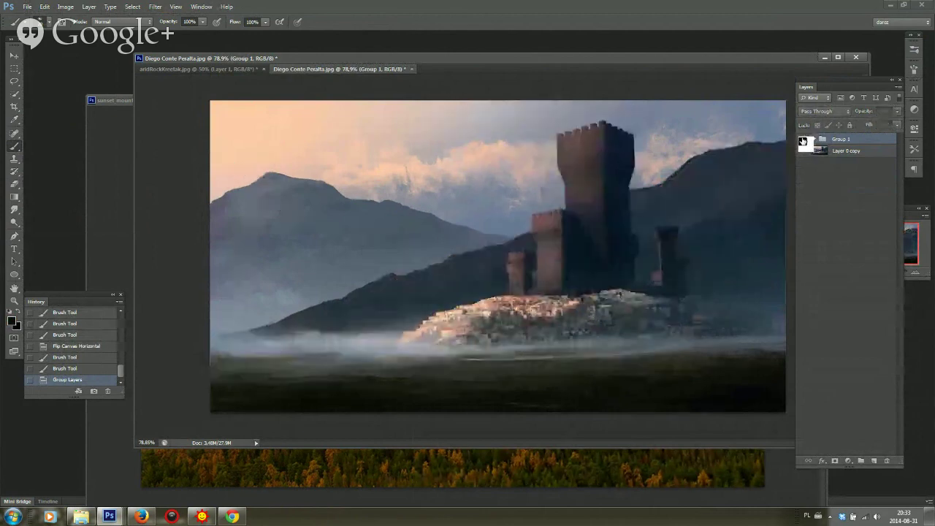
{"action": "left_click", "coordinate": [802, 142]}
{"action": "left_click", "coordinate": [803, 142]}
{"action": "left_click", "coordinate": [803, 142]}
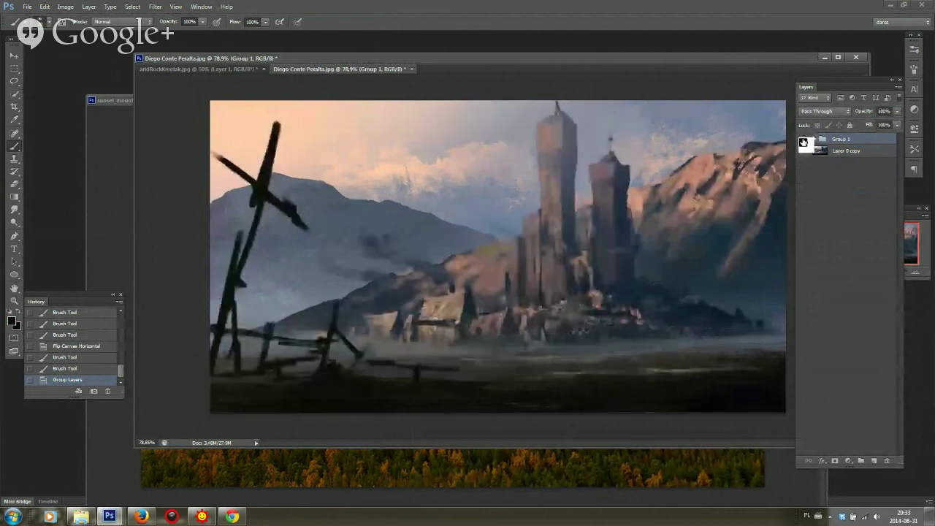
{"action": "left_click", "coordinate": [803, 142]}
{"action": "left_click", "coordinate": [805, 143]}
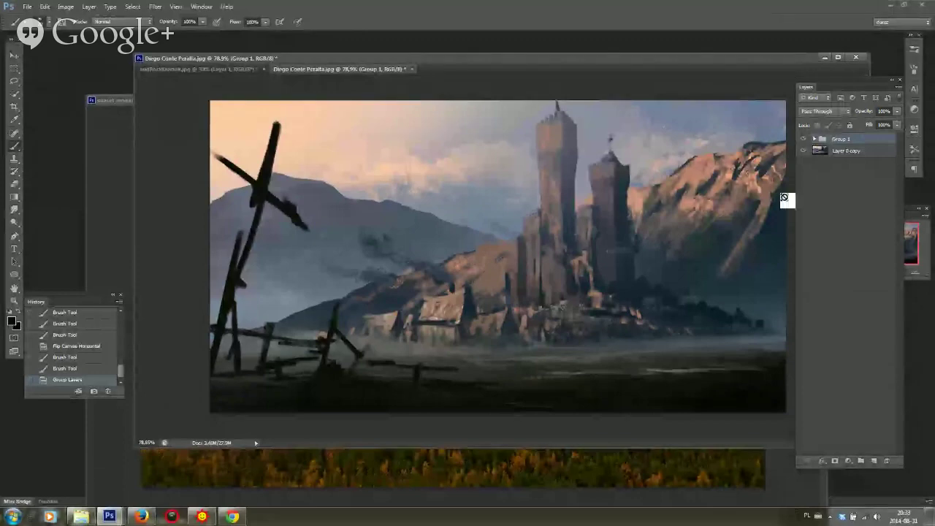
Flip the canvas horizontally, then switch to Firefox and open the Level Up! Session 41 live stream page
{"action": "key", "text": "ctrl+shift+h"}
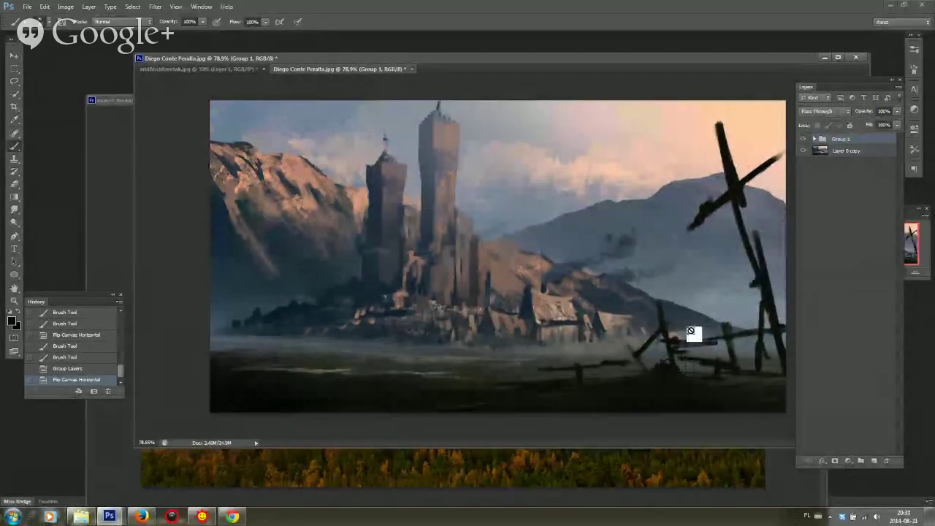
{"action": "left_click", "coordinate": [143, 515]}
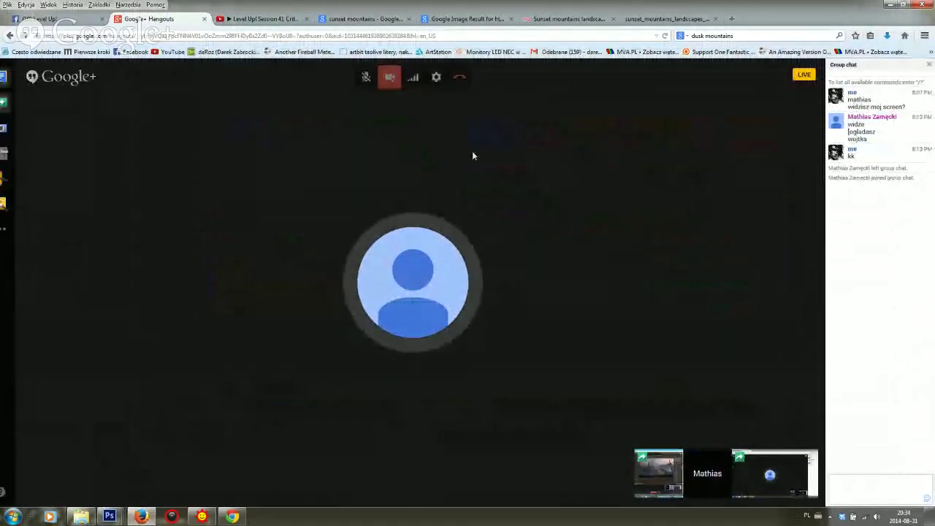
{"action": "left_click", "coordinate": [300, 20]}
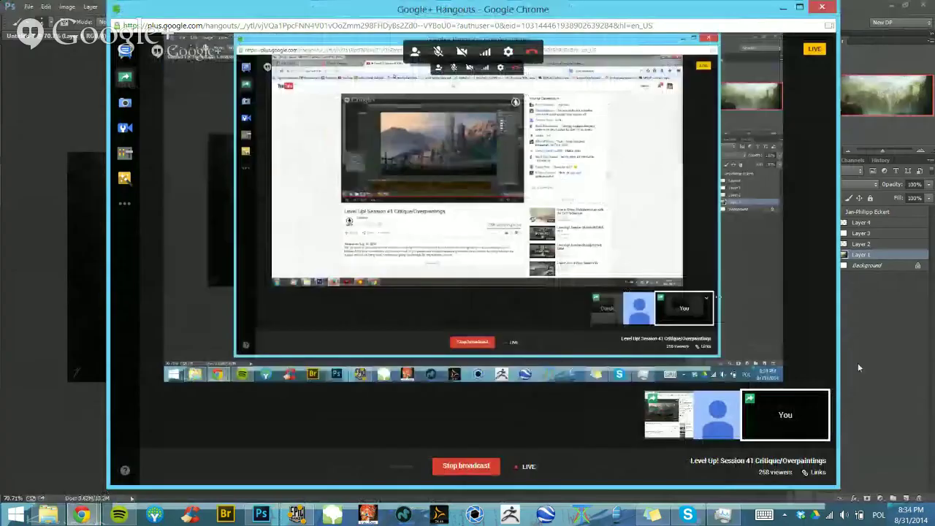
Switch to Photoshop and look through the open robot, armoured knight and desert horse rider images, enlarging the riders
{"action": "left_click", "coordinate": [858, 363]}
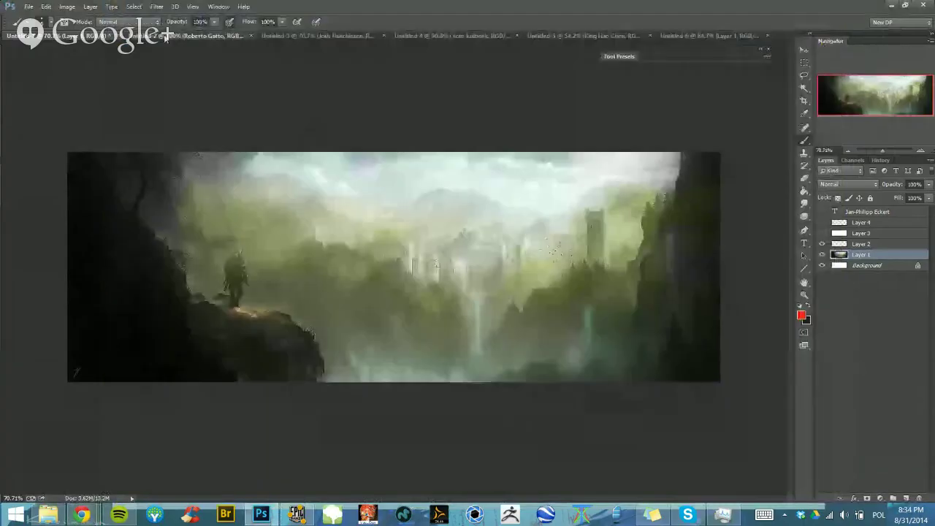
{"action": "left_click", "coordinate": [167, 36]}
{"action": "left_click", "coordinate": [284, 38]}
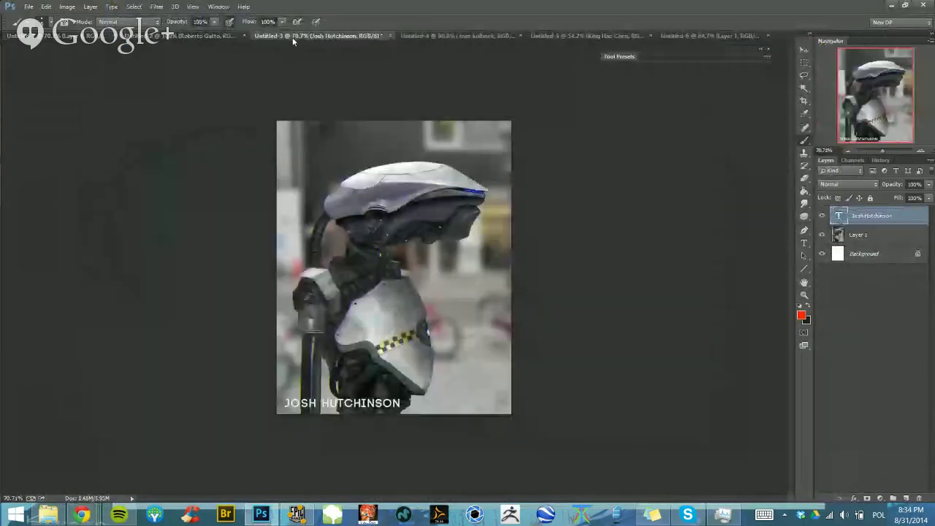
{"action": "left_click", "coordinate": [461, 36]}
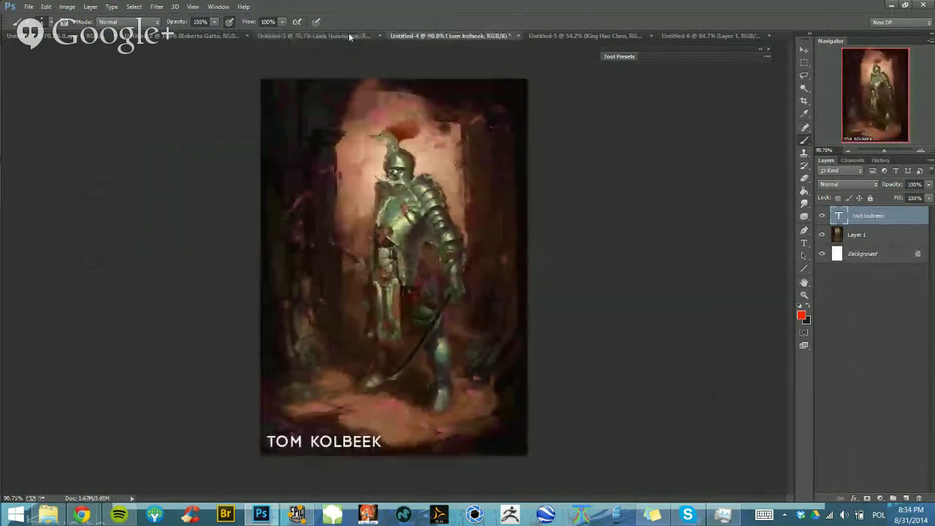
{"action": "left_click", "coordinate": [574, 35]}
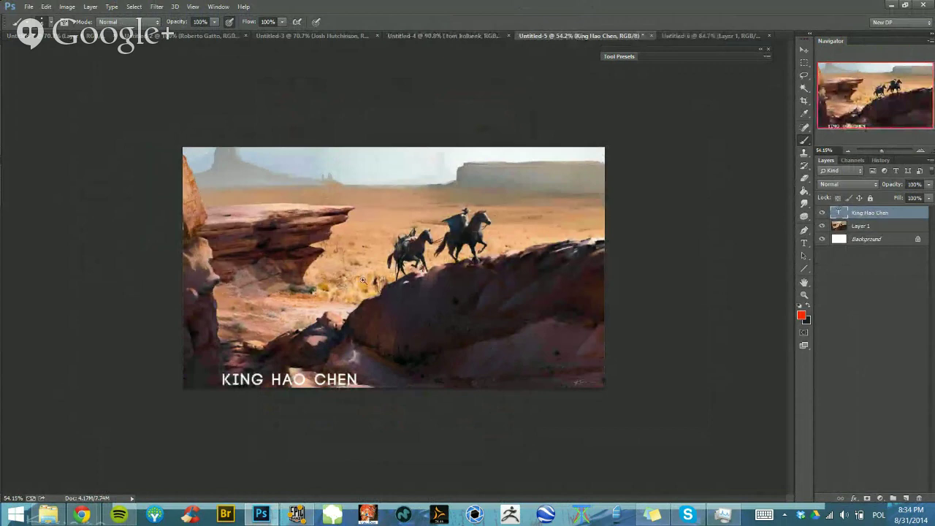
{"action": "scroll", "coordinate": [419, 269], "scroll_direction": "up", "scroll_amount": 2}
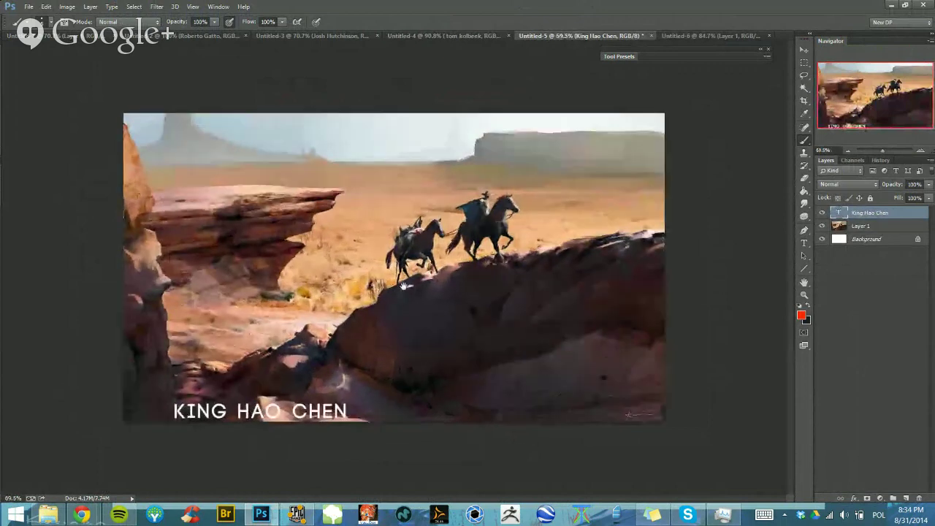
{"action": "scroll", "coordinate": [404, 286], "scroll_direction": "up", "scroll_amount": 1}
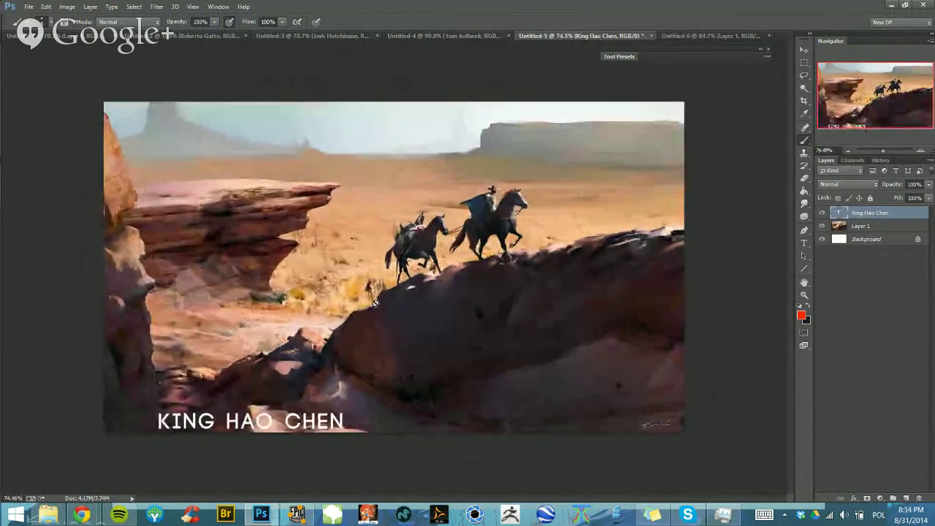
Shift the artist-name text slightly up and to the left on the desert riders painting, and hide its layer
{"action": "left_click", "coordinate": [706, 36]}
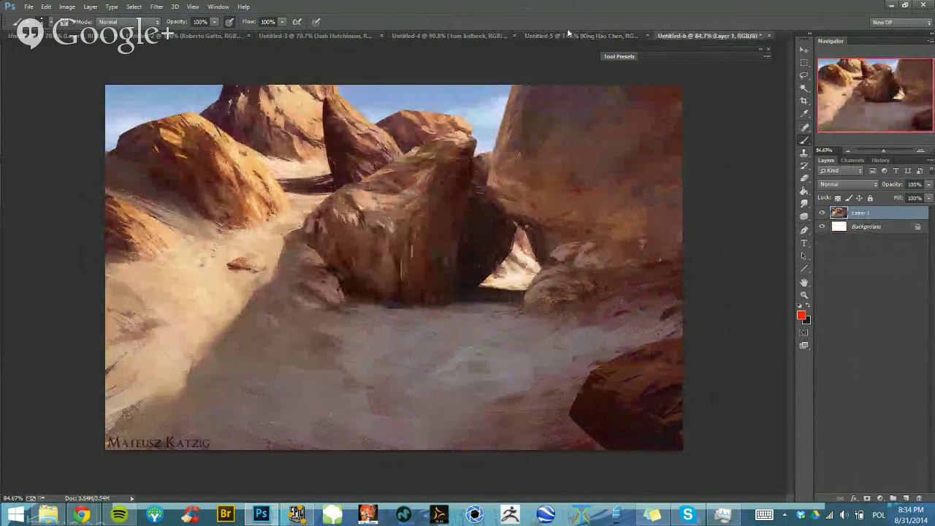
{"action": "left_click", "coordinate": [569, 35]}
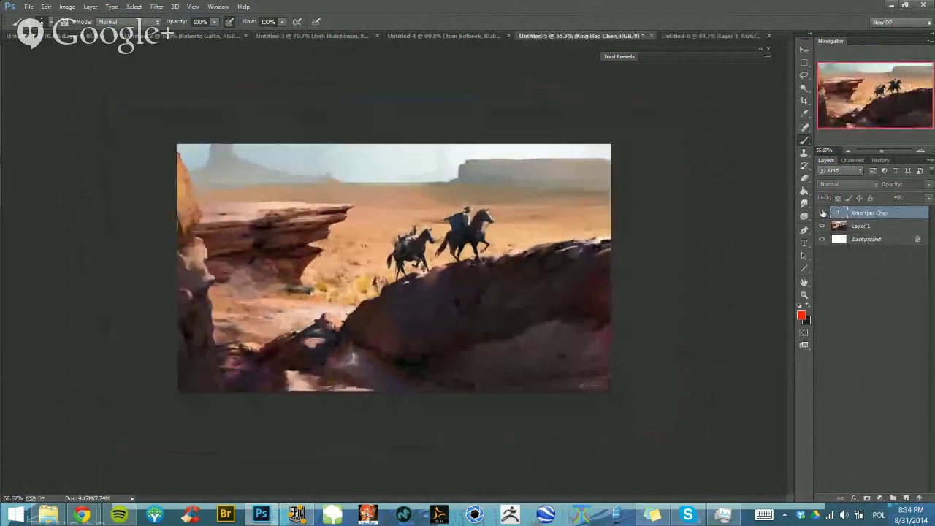
{"action": "left_click", "coordinate": [822, 213]}
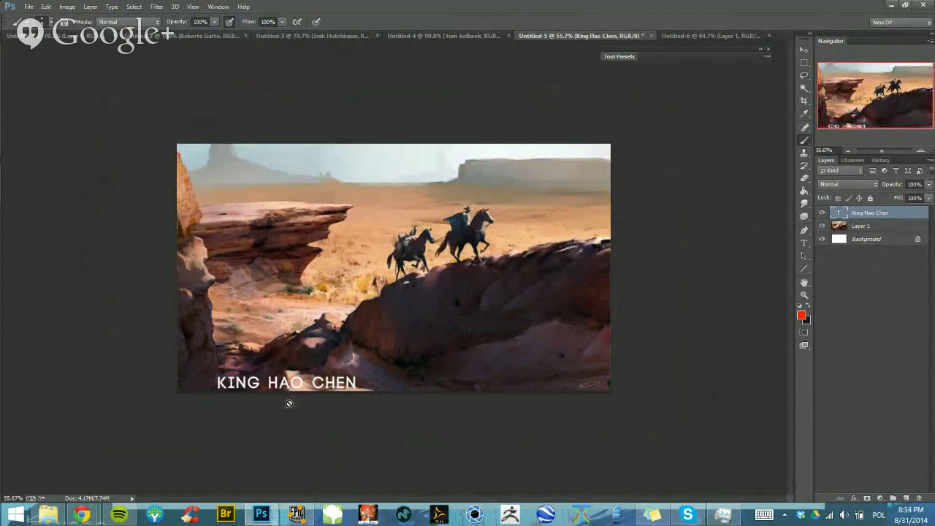
{"action": "key", "text": "v"}
{"action": "left_click_drag", "start_coordinate": [285, 388], "coordinate": [270, 382]}
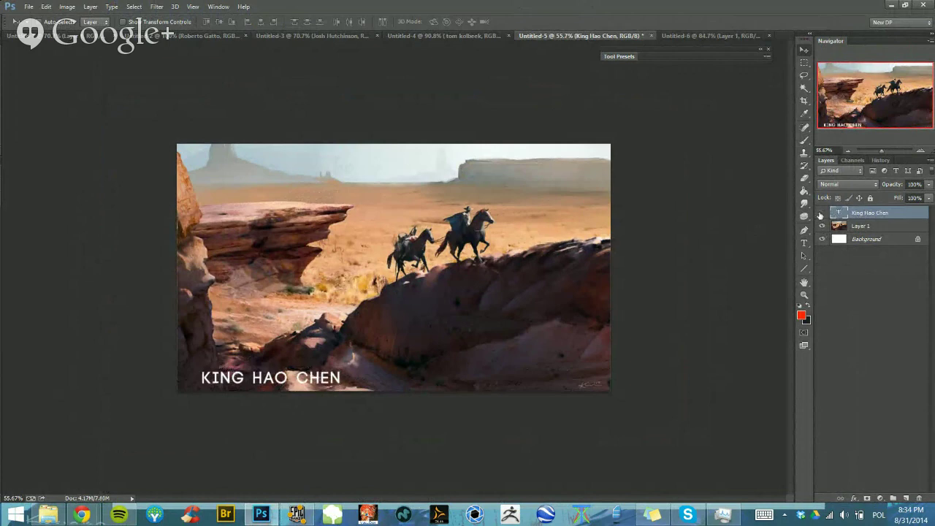
{"action": "left_click", "coordinate": [821, 215]}
View the desert painting at thumbnail size in full-screen mode with the menu bar
{"action": "left_click_drag", "start_coordinate": [378, 369], "coordinate": [394, 370]}
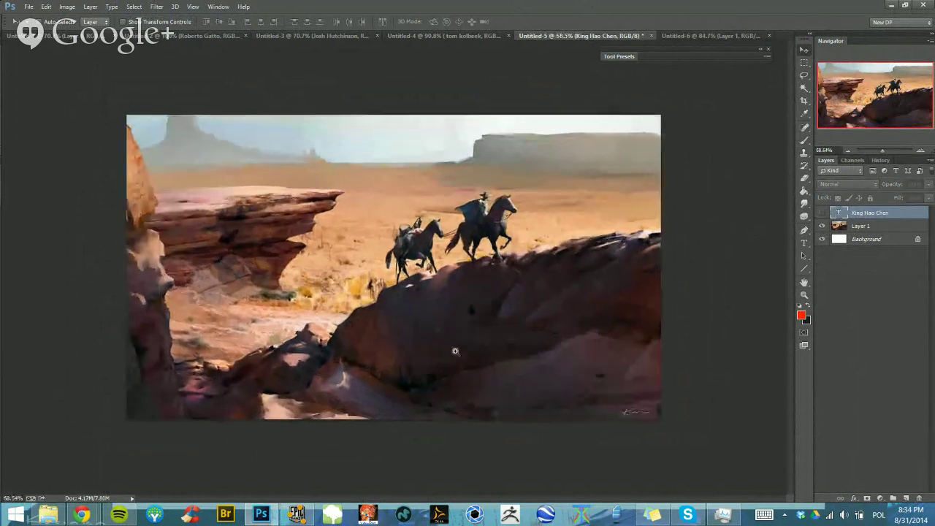
{"action": "left_click_drag", "start_coordinate": [455, 351], "coordinate": [353, 391]}
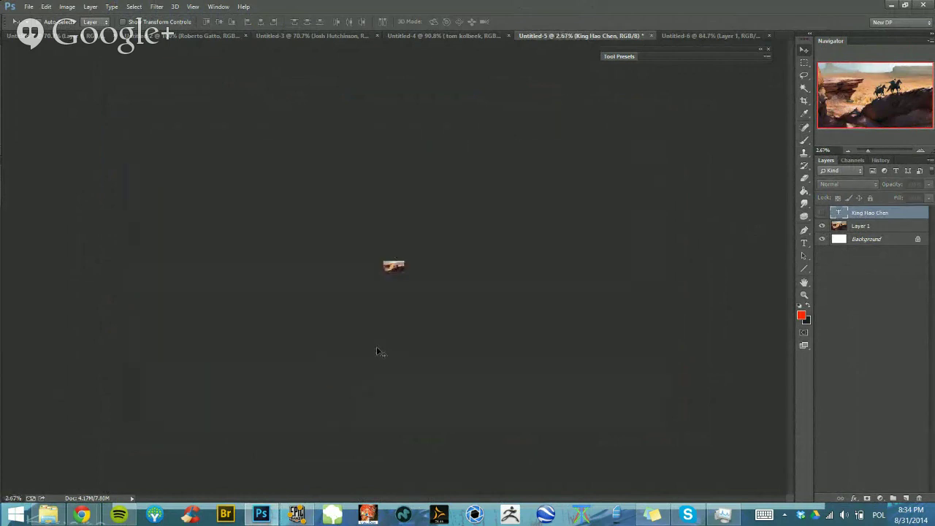
{"action": "left_click_drag", "start_coordinate": [361, 293], "coordinate": [389, 297]}
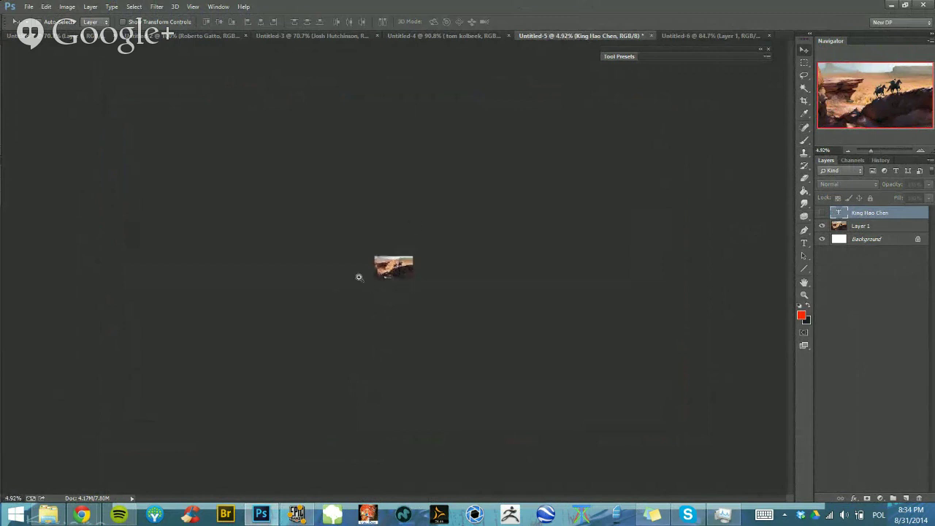
{"action": "key", "text": "f"}
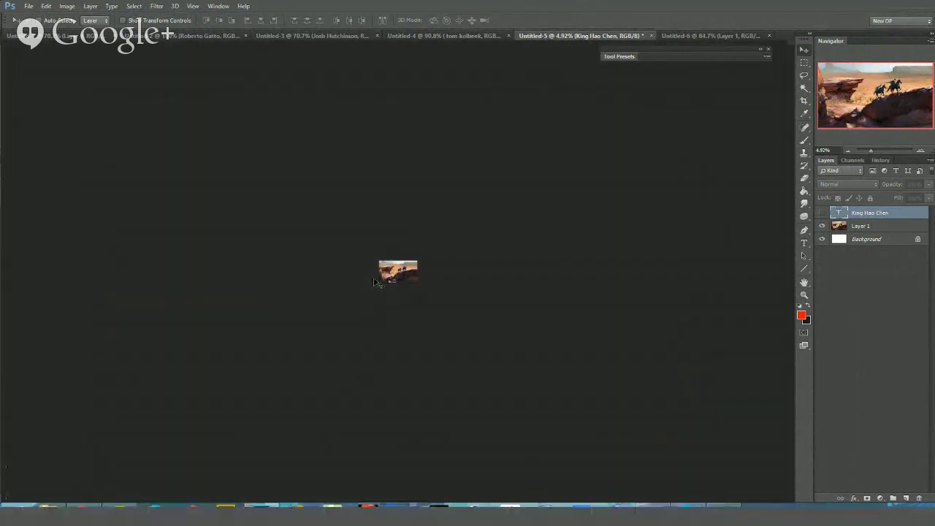
{"action": "left_click_drag", "start_coordinate": [430, 290], "coordinate": [363, 270]}
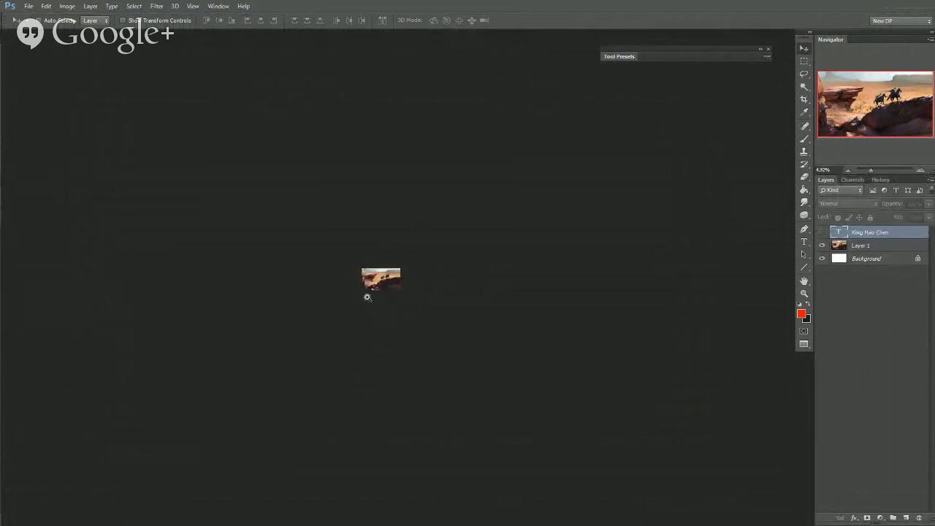
{"action": "left_click_drag", "start_coordinate": [368, 298], "coordinate": [382, 300]}
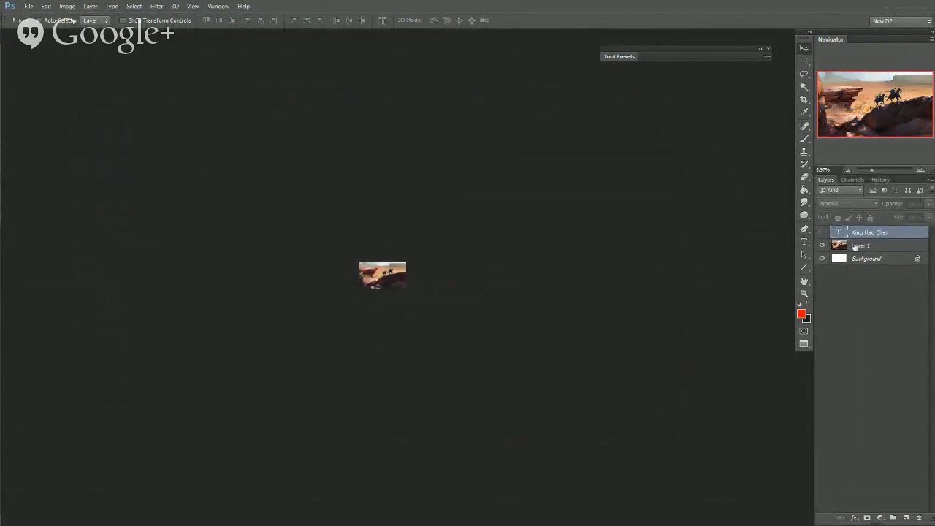
Add an empty layer directly above Layer 1, and try a tiny brush mark on the thumbnail-sized painting
{"action": "left_click", "coordinate": [855, 247]}
{"action": "left_click", "coordinate": [906, 518]}
{"action": "key", "text": "b"}
{"action": "right_click", "coordinate": [384, 277], "text": "alt"}
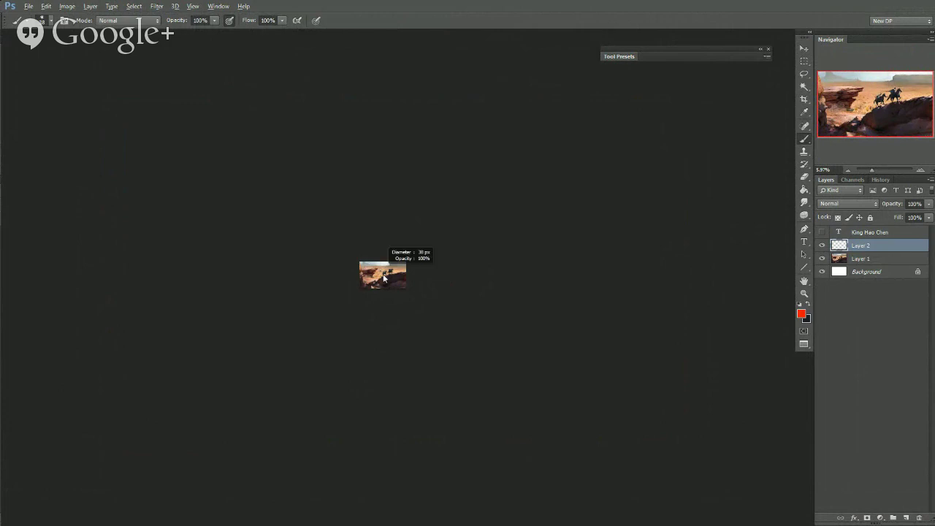
{"action": "mouse_move", "coordinate": [387, 266]}
{"action": "left_mouse_down"}
{"action": "mouse_move", "coordinate": [379, 282]}
{"action": "mouse_move", "coordinate": [385, 265]}
{"action": "left_mouse_up"}
{"action": "key", "text": "ctrl+z"}
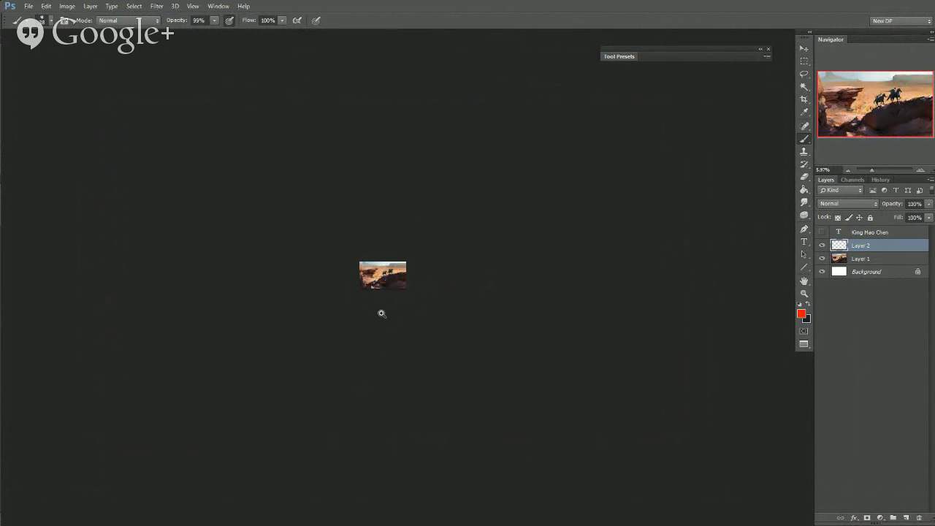
Try marking the folds of the large shadowed foreground rock with red brush strokes, and undo them
{"action": "left_click_drag", "start_coordinate": [382, 313], "coordinate": [497, 288]}
{"action": "left_click_drag", "start_coordinate": [497, 288], "coordinate": [337, 295]}
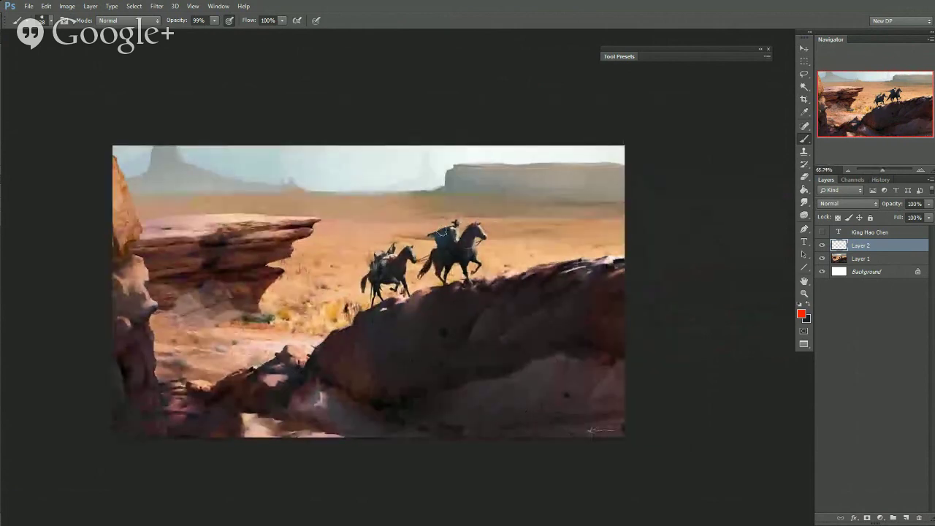
{"action": "left_click_drag", "start_coordinate": [347, 200], "coordinate": [340, 206]}
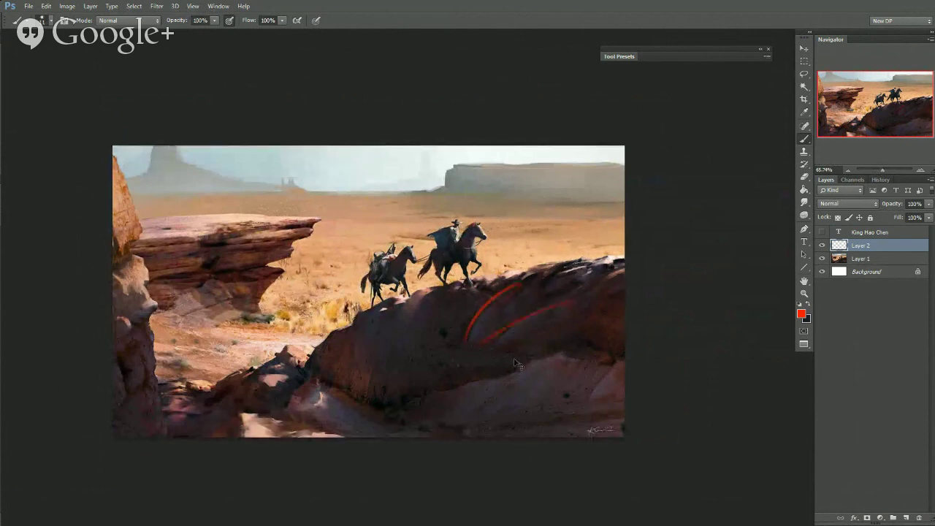
{"action": "mouse_move", "coordinate": [590, 282]}
{"action": "left_mouse_down"}
{"action": "mouse_move", "coordinate": [497, 315]}
{"action": "mouse_move", "coordinate": [448, 363]}
{"action": "left_mouse_up"}
{"action": "left_click_drag", "start_coordinate": [476, 286], "coordinate": [416, 334]}
{"action": "key", "text": "ctrl+alt+z"}
{"action": "key", "text": "ctrl+alt+z"}
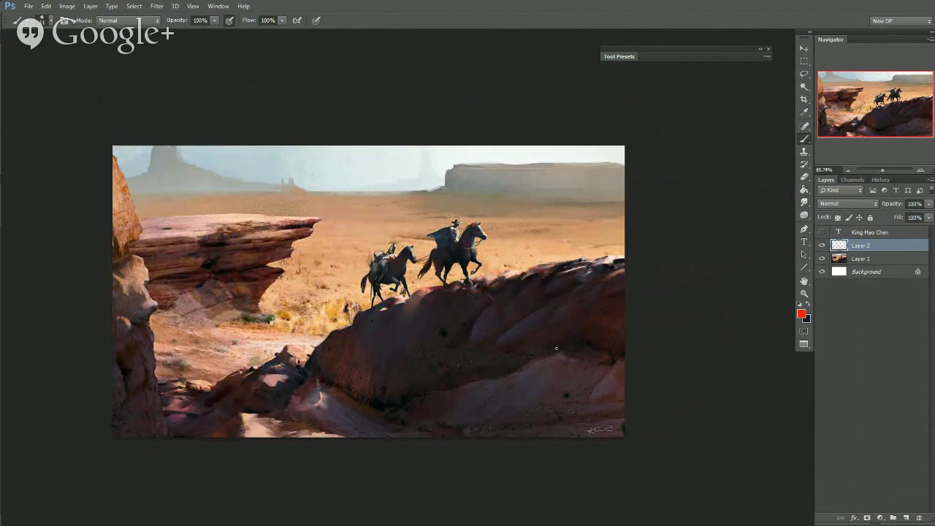
Try outlining the lower edges of the foreground rock with long red contour strokes, and undo them
{"action": "left_click_drag", "start_coordinate": [627, 339], "coordinate": [399, 403]}
{"action": "left_click_drag", "start_coordinate": [525, 432], "coordinate": [338, 371]}
{"action": "key", "text": "ctrl+alt+z"}
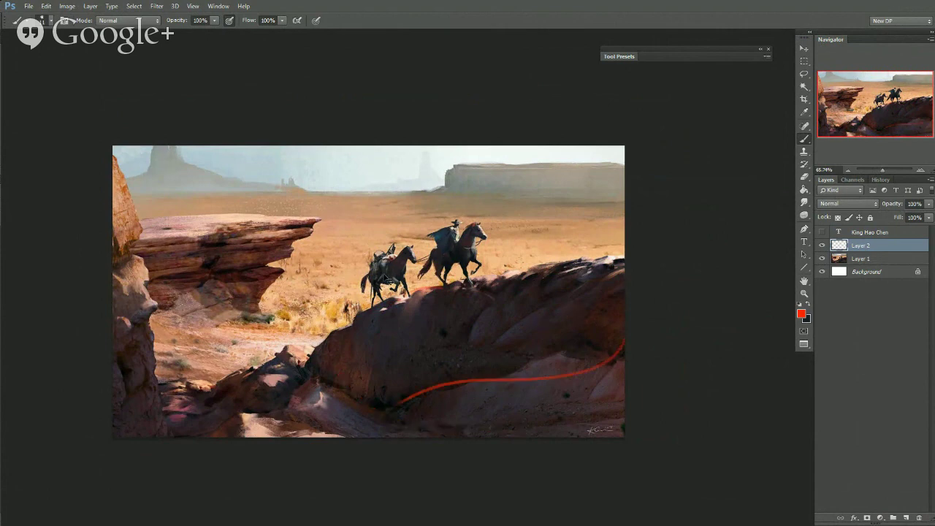
{"action": "key", "text": "ctrl+alt+z"}
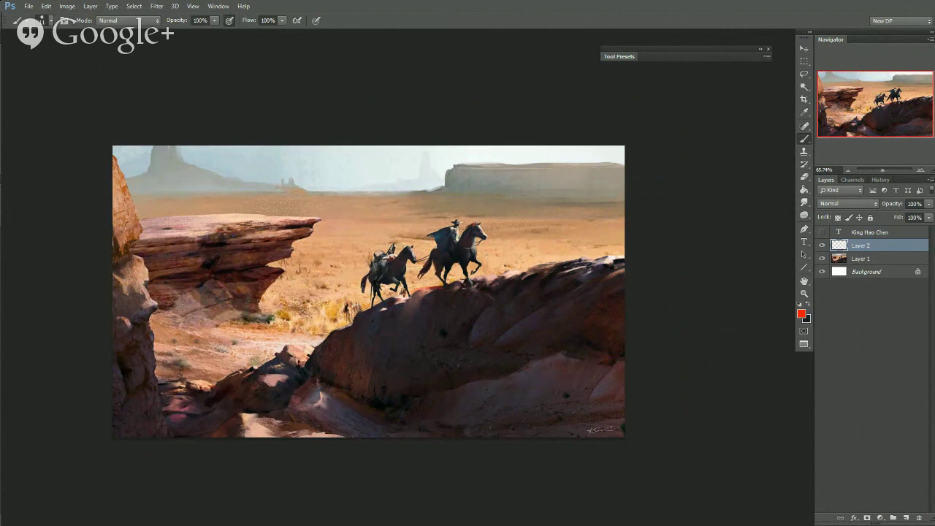
Try marking the lead horse's raised front leg in red, undo the mark, and view the whole painting
{"action": "left_click_drag", "start_coordinate": [414, 389], "coordinate": [416, 395]}
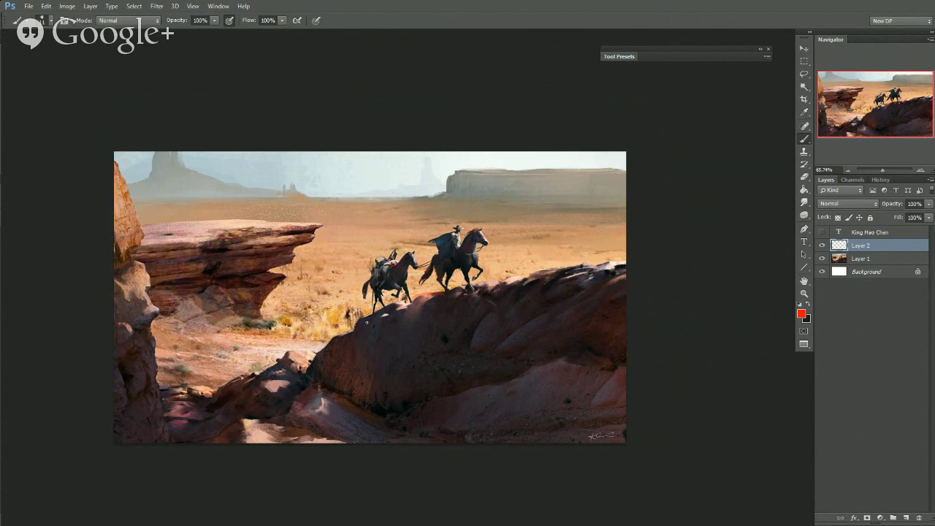
{"action": "left_click", "coordinate": [506, 259]}
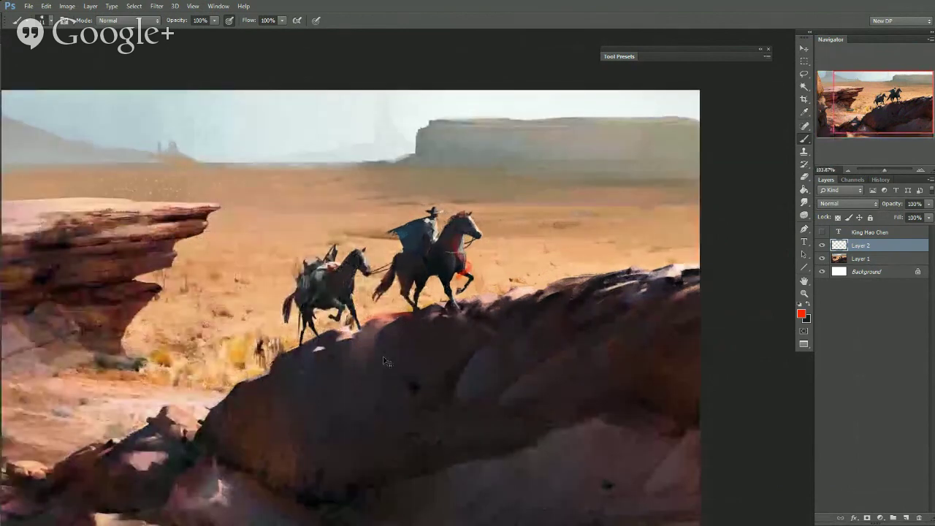
{"action": "key", "text": "ctrl+alt+z"}
{"action": "mouse_move", "coordinate": [301, 350]}
{"action": "left_mouse_down"}
{"action": "mouse_move", "coordinate": [448, 347]}
{"action": "mouse_move", "coordinate": [383, 348]}
{"action": "left_mouse_up"}
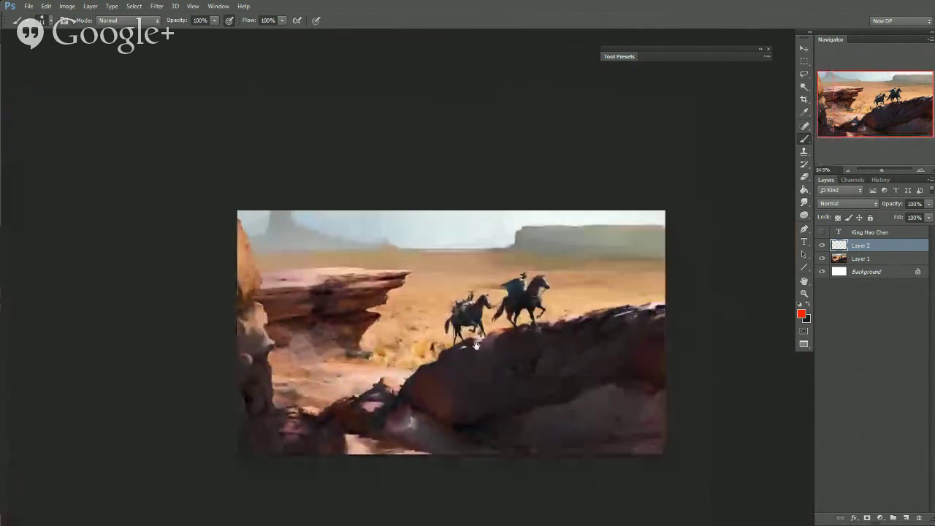
{"action": "left_click_drag", "start_coordinate": [450, 358], "coordinate": [396, 349]}
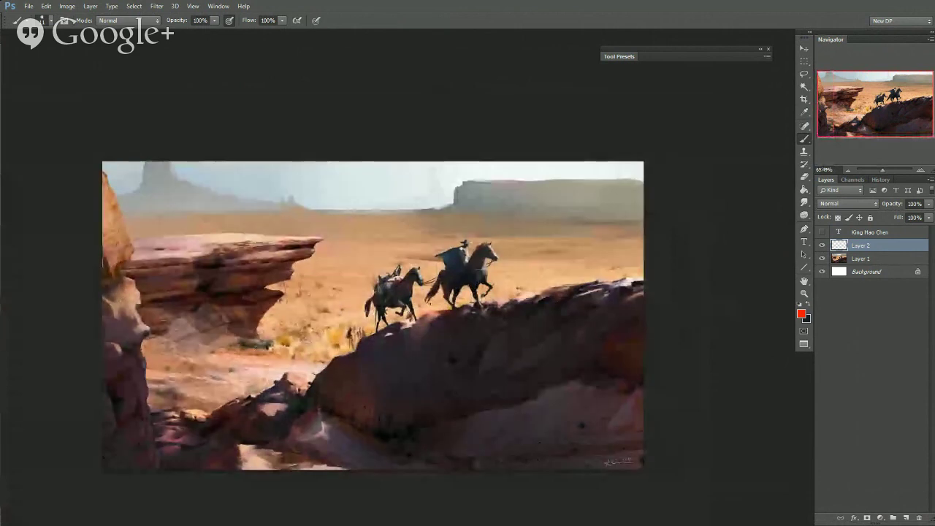
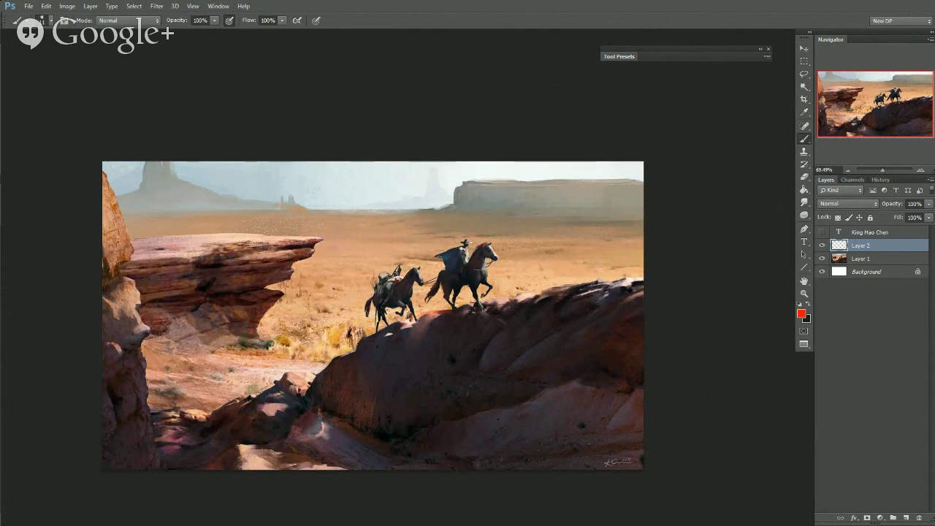
Draw a straight horizontal red line across the full width of the painting, passing through the horses and the rock ledge
{"action": "left_click_drag", "start_coordinate": [302, 280], "coordinate": [525, 275]}
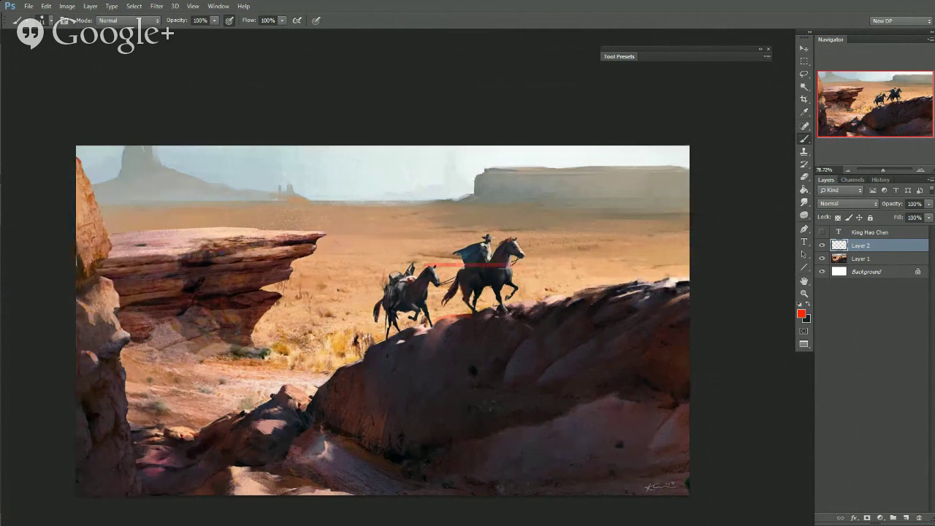
{"action": "left_click_drag", "start_coordinate": [199, 264], "coordinate": [764, 272]}
{"action": "left_click_drag", "start_coordinate": [200, 265], "coordinate": [74, 264]}
{"action": "left_click_drag", "start_coordinate": [126, 248], "coordinate": [130, 248]}
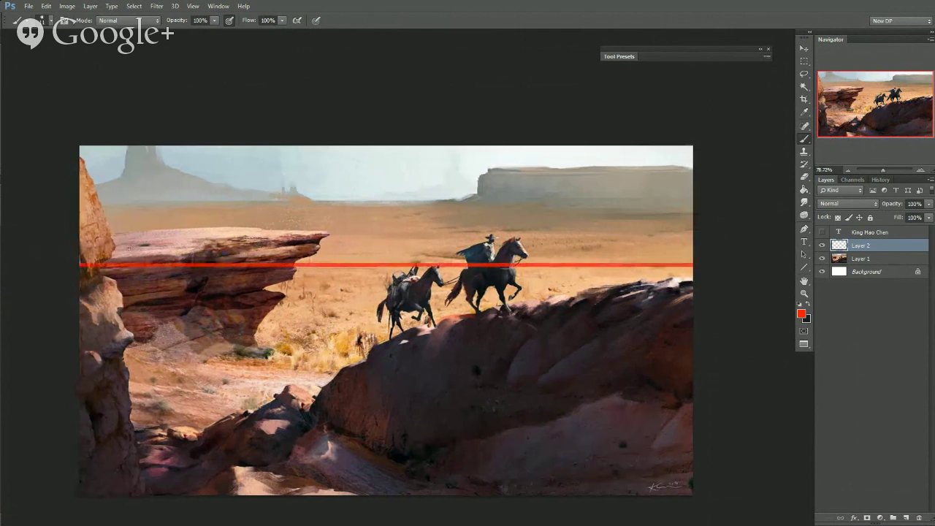
Try a red brush stroke along the sunlit top of the rock ledge, and undo it
{"action": "right_click", "coordinate": [545, 296], "text": "alt"}
{"action": "right_click", "coordinate": [417, 291], "text": "alt"}
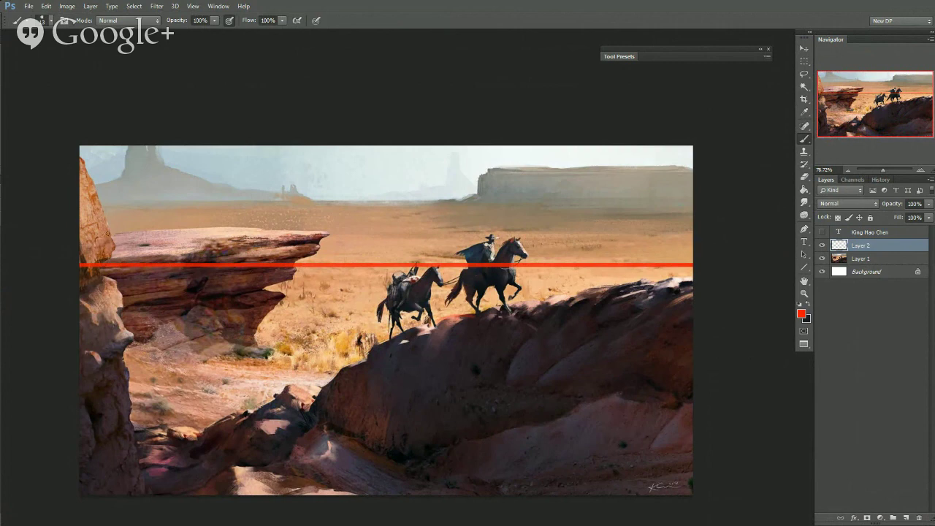
{"action": "mouse_move", "coordinate": [108, 234]}
{"action": "left_mouse_down"}
{"action": "mouse_move", "coordinate": [234, 227]}
{"action": "mouse_move", "coordinate": [330, 239]}
{"action": "left_mouse_up"}
{"action": "key", "text": "ctrl+z"}
Add a new layer beneath the red line's layer and cover the ledge's sunlit top with dark reddish brown sampled from the rock
{"action": "right_click", "coordinate": [216, 243], "text": "alt"}
{"action": "left_click", "coordinate": [238, 282], "text": "alt"}
{"action": "right_click", "coordinate": [218, 277], "text": "alt"}
{"action": "left_click", "coordinate": [905, 518]}
{"action": "left_click_drag", "start_coordinate": [861, 247], "coordinate": [862, 265]}
{"action": "mouse_move", "coordinate": [125, 236]}
{"action": "left_mouse_down"}
{"action": "mouse_move", "coordinate": [304, 234]}
{"action": "mouse_move", "coordinate": [122, 240]}
{"action": "mouse_move", "coordinate": [134, 251]}
{"action": "mouse_move", "coordinate": [207, 252]}
{"action": "mouse_move", "coordinate": [130, 250]}
{"action": "mouse_move", "coordinate": [211, 244]}
{"action": "mouse_move", "coordinate": [119, 235]}
{"action": "mouse_move", "coordinate": [284, 226]}
{"action": "left_mouse_up"}
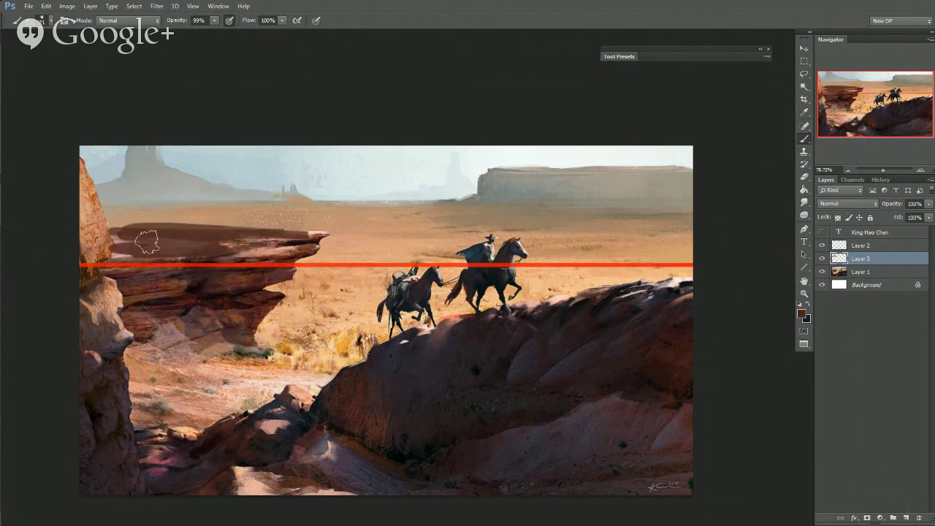
{"action": "mouse_move", "coordinate": [146, 240]}
{"action": "left_mouse_down"}
{"action": "mouse_move", "coordinate": [121, 249]}
{"action": "mouse_move", "coordinate": [286, 242]}
{"action": "left_mouse_up"}
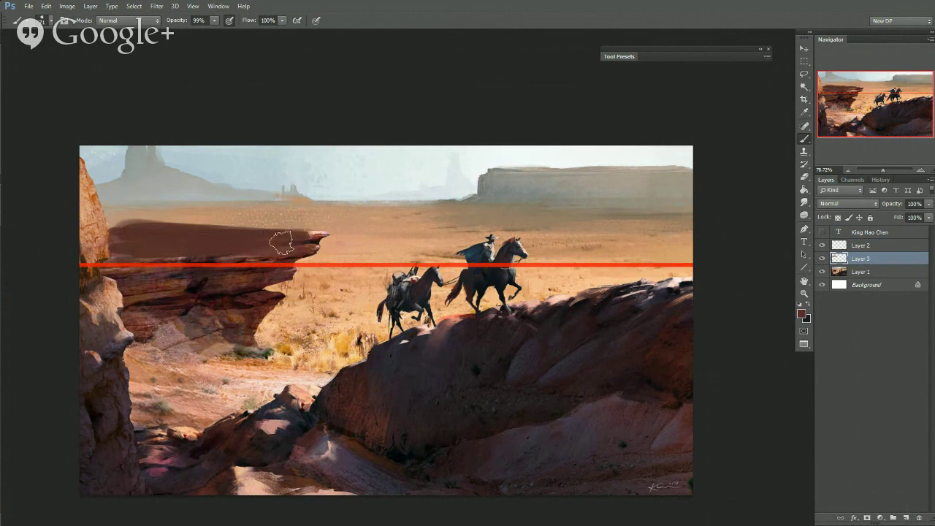
Darken the repainted ledge top with brown shadow tones sampled from the rock's underside
{"action": "left_click", "coordinate": [242, 296], "text": "alt"}
{"action": "mouse_move", "coordinate": [205, 251]}
{"action": "left_mouse_down"}
{"action": "mouse_move", "coordinate": [270, 245]}
{"action": "mouse_move", "coordinate": [111, 219]}
{"action": "mouse_move", "coordinate": [113, 251]}
{"action": "mouse_move", "coordinate": [191, 243]}
{"action": "left_mouse_up"}
{"action": "right_click", "coordinate": [247, 240], "text": "alt"}
{"action": "left_click", "coordinate": [243, 241], "text": "alt"}
{"action": "left_click", "coordinate": [197, 295], "text": "alt"}
{"action": "left_click_drag", "start_coordinate": [111, 233], "coordinate": [198, 238]}
{"action": "scroll", "coordinate": [296, 289], "scroll_direction": "down", "scroll_amount": 2}
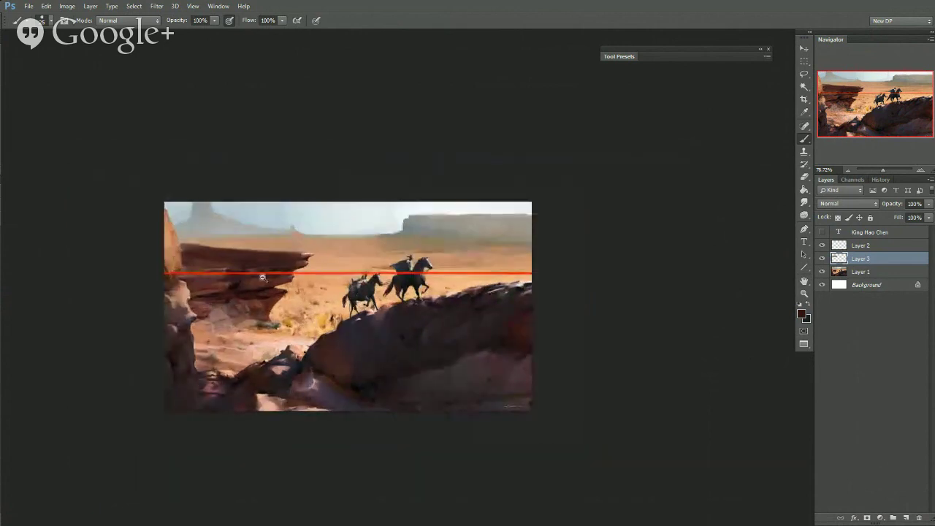
{"action": "scroll", "coordinate": [289, 285], "scroll_direction": "up", "scroll_amount": 1}
{"action": "left_click", "coordinate": [229, 239], "text": "alt"}
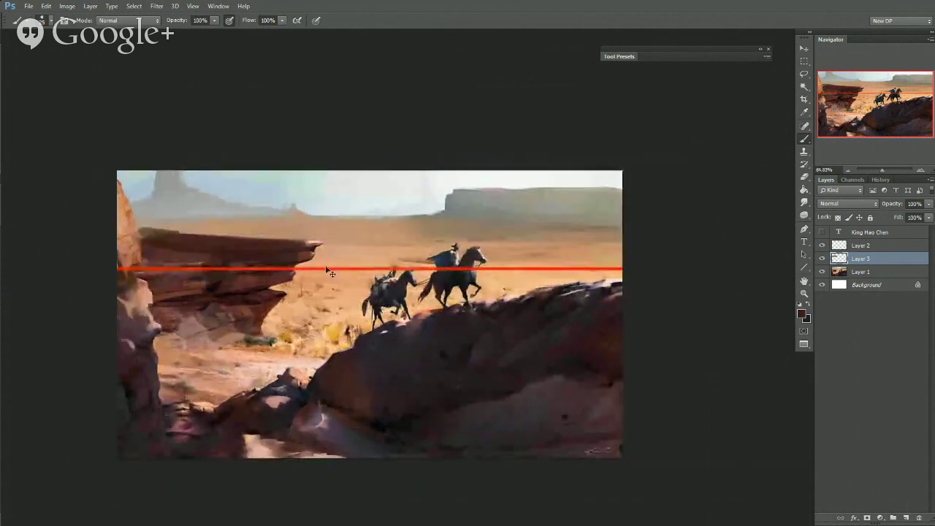
{"action": "left_click", "coordinate": [333, 209], "text": "alt"}
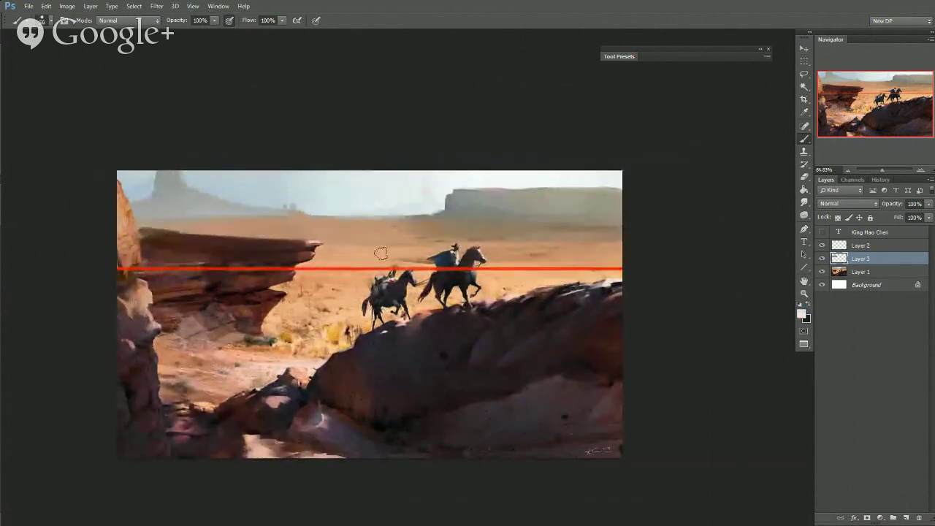
{"action": "key", "text": "m"}
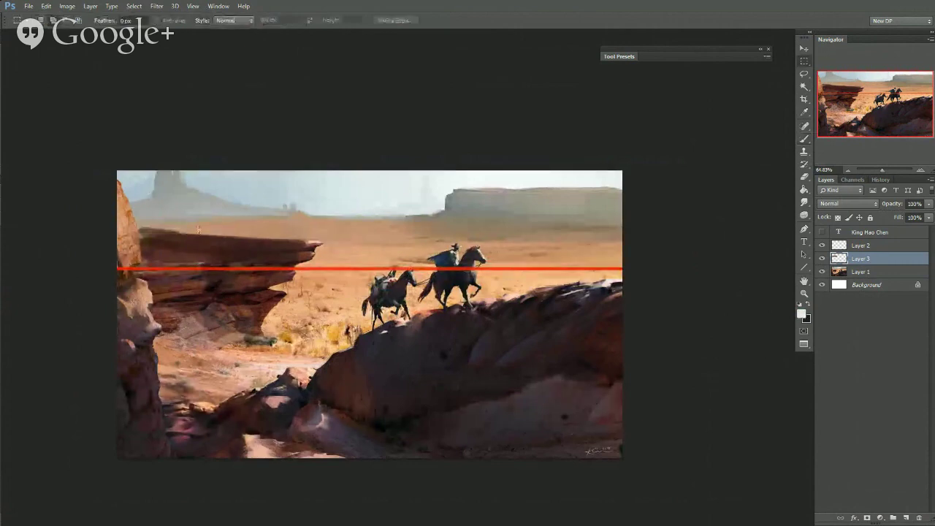
{"action": "key", "text": "l"}
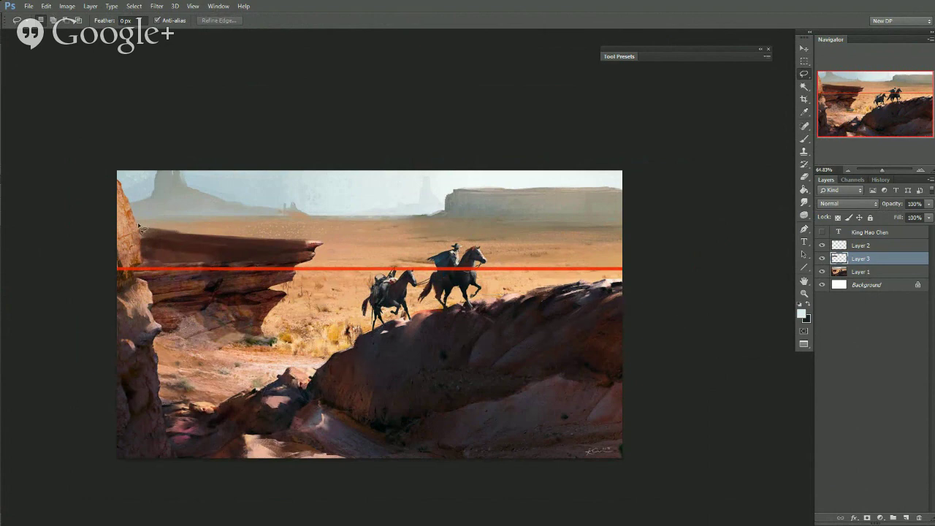
{"action": "mouse_move", "coordinate": [294, 269]}
{"action": "left_mouse_down"}
{"action": "mouse_move", "coordinate": [656, 279]}
{"action": "mouse_move", "coordinate": [672, 211]}
{"action": "mouse_move", "coordinate": [616, 175]}
{"action": "mouse_move", "coordinate": [311, 176]}
{"action": "mouse_move", "coordinate": [294, 265]}
{"action": "left_mouse_up"}
{"action": "key", "text": "ctrl+d"}
Hide Layer 2 with the red line and view the painting with the darkened ledge
{"action": "left_click_drag", "start_coordinate": [412, 222], "coordinate": [407, 223]}
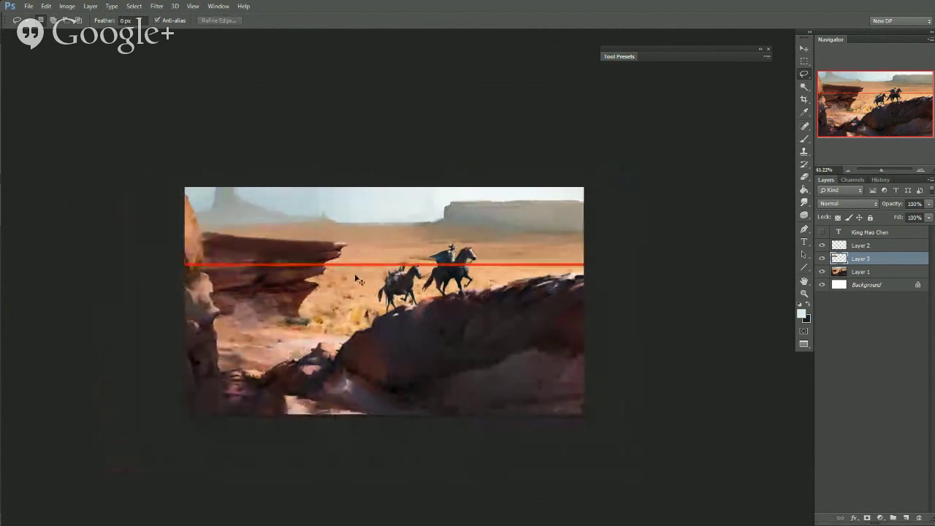
{"action": "left_click", "coordinate": [822, 245]}
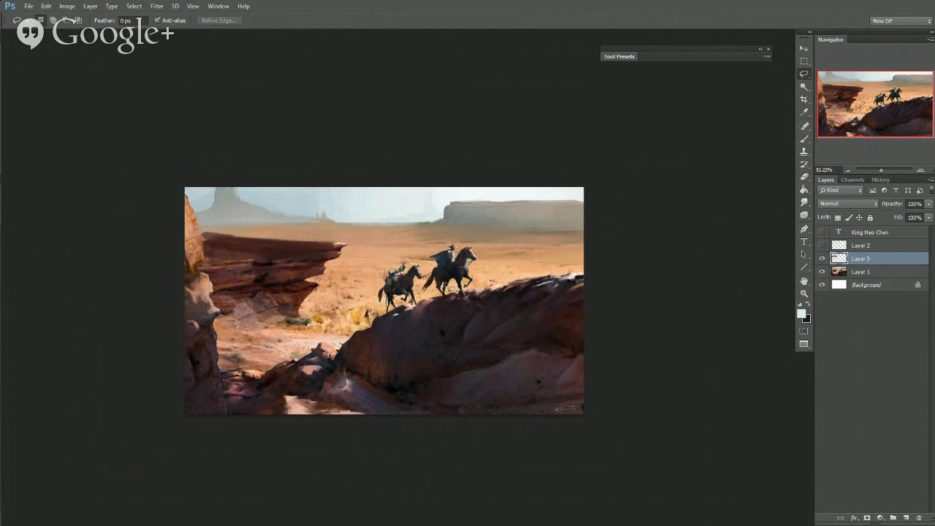
{"action": "scroll", "coordinate": [435, 307], "scroll_direction": "up", "scroll_amount": 1}
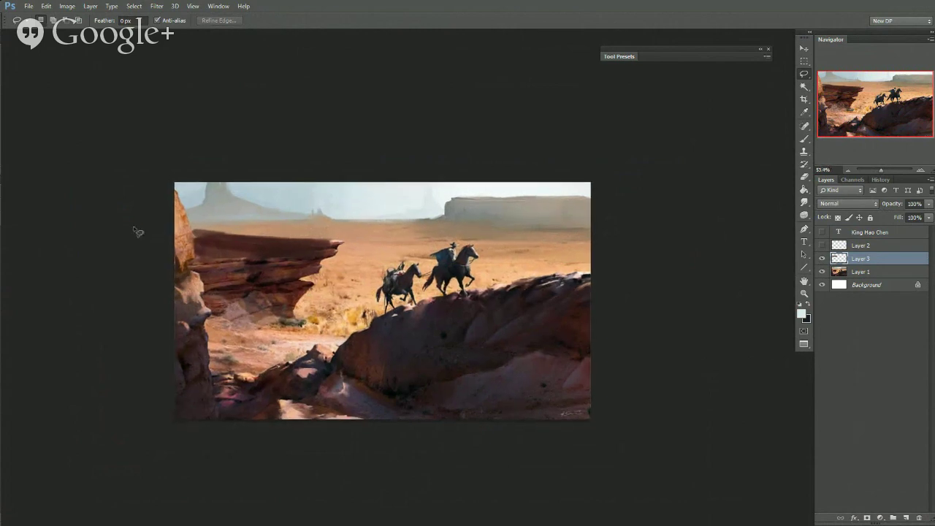
Hide Layer 3 to show the painting with its original sunlit ledge
{"action": "scroll", "coordinate": [305, 283], "scroll_direction": "up", "scroll_amount": 1}
{"action": "scroll", "coordinate": [305, 283], "scroll_direction": "up", "scroll_amount": 1}
{"action": "left_click", "coordinate": [822, 258]}
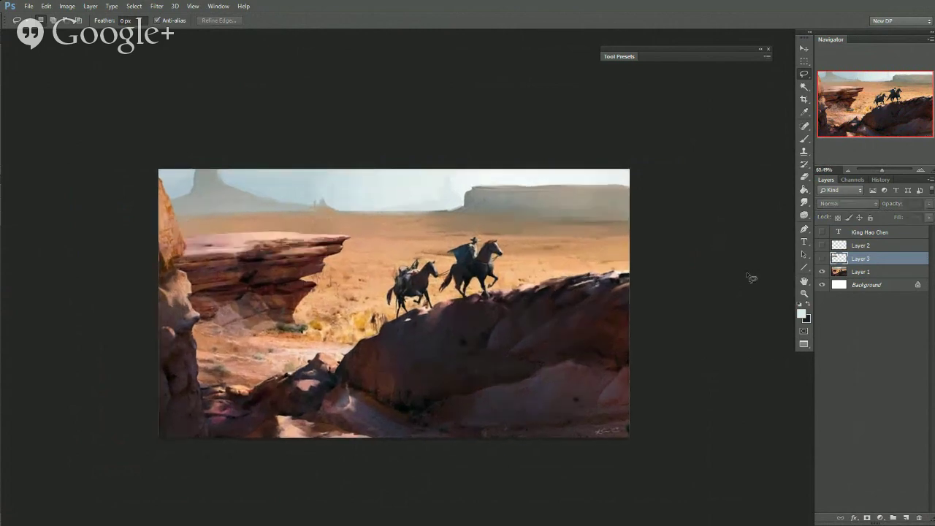
{"action": "left_click_drag", "start_coordinate": [269, 398], "coordinate": [272, 371]}
{"action": "mouse_move", "coordinate": [343, 399]}
{"action": "left_mouse_down"}
{"action": "mouse_move", "coordinate": [284, 389]}
{"action": "mouse_move", "coordinate": [360, 402]}
{"action": "mouse_move", "coordinate": [358, 422]}
{"action": "mouse_move", "coordinate": [326, 430]}
{"action": "left_mouse_up"}
{"action": "mouse_move", "coordinate": [326, 359]}
{"action": "left_mouse_down"}
{"action": "mouse_move", "coordinate": [300, 369]}
{"action": "mouse_move", "coordinate": [268, 409]}
{"action": "mouse_move", "coordinate": [395, 398]}
{"action": "left_mouse_up"}
{"action": "mouse_move", "coordinate": [217, 397]}
{"action": "left_mouse_down"}
{"action": "mouse_move", "coordinate": [285, 349]}
{"action": "mouse_move", "coordinate": [434, 409]}
{"action": "mouse_move", "coordinate": [234, 420]}
{"action": "mouse_move", "coordinate": [225, 429]}
{"action": "mouse_move", "coordinate": [221, 417]}
{"action": "left_mouse_up"}
{"action": "mouse_move", "coordinate": [576, 298]}
{"action": "left_mouse_down"}
{"action": "mouse_move", "coordinate": [453, 325]}
{"action": "mouse_move", "coordinate": [393, 373]}
{"action": "mouse_move", "coordinate": [325, 371]}
{"action": "mouse_move", "coordinate": [473, 267]}
{"action": "mouse_move", "coordinate": [342, 311]}
{"action": "mouse_move", "coordinate": [277, 360]}
{"action": "mouse_move", "coordinate": [415, 305]}
{"action": "mouse_move", "coordinate": [298, 351]}
{"action": "mouse_move", "coordinate": [283, 372]}
{"action": "left_mouse_up"}
{"action": "key", "text": "ctrl+d"}
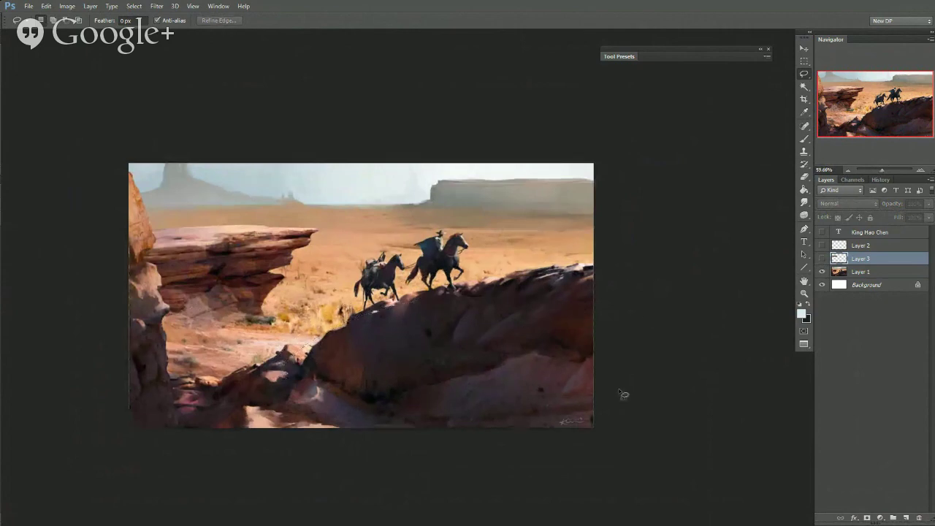
{"action": "left_click_drag", "start_coordinate": [620, 391], "coordinate": [351, 398]}
Add a new layer directly above Layer 1 and prepare the brush's size and colour for painting the foreground
{"action": "left_click", "coordinate": [839, 271]}
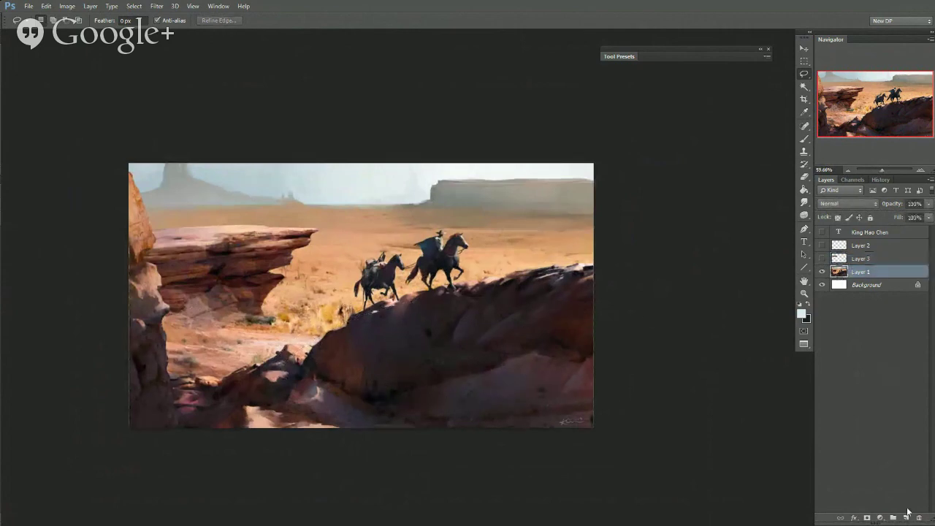
{"action": "left_click", "coordinate": [906, 517]}
{"action": "key", "text": "b"}
{"action": "right_click", "coordinate": [283, 398], "text": "alt"}
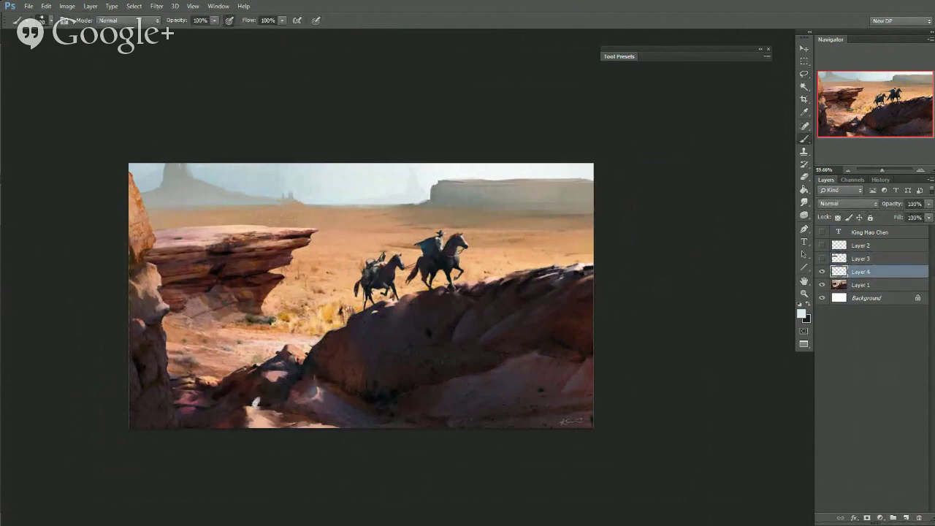
{"action": "key", "text": "alt"}
{"action": "right_click", "coordinate": [298, 396], "text": "alt+shift"}
Try brush strokes over the sunlit patch at the painting's lower edge, and undo them
{"action": "left_click_drag", "start_coordinate": [500, 324], "coordinate": [277, 425]}
{"action": "key", "text": "ctrl+z"}
{"action": "mouse_move", "coordinate": [319, 375]}
{"action": "left_mouse_down"}
{"action": "mouse_move", "coordinate": [347, 441]}
{"action": "mouse_move", "coordinate": [263, 446]}
{"action": "left_mouse_up"}
{"action": "key", "text": "ctrl+z"}
{"action": "right_click", "coordinate": [265, 402], "text": "alt"}
{"action": "left_click_drag", "start_coordinate": [299, 399], "coordinate": [259, 398]}
Sample a dark brown from the foreground rock, select Layer 1 and set the brush's blending mode to Darken
{"action": "left_click", "coordinate": [272, 403], "text": "alt"}
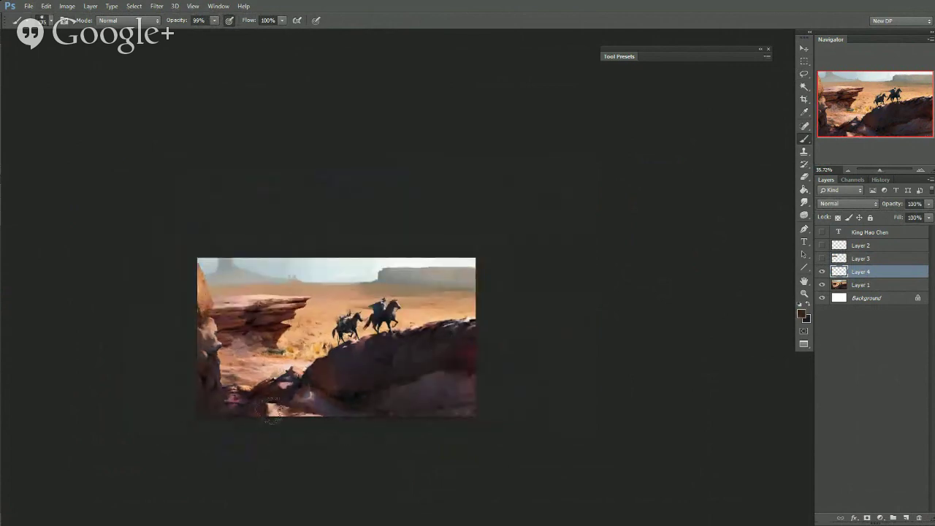
{"action": "right_click", "coordinate": [280, 389], "text": "shift"}
{"action": "left_click", "coordinate": [461, 200]}
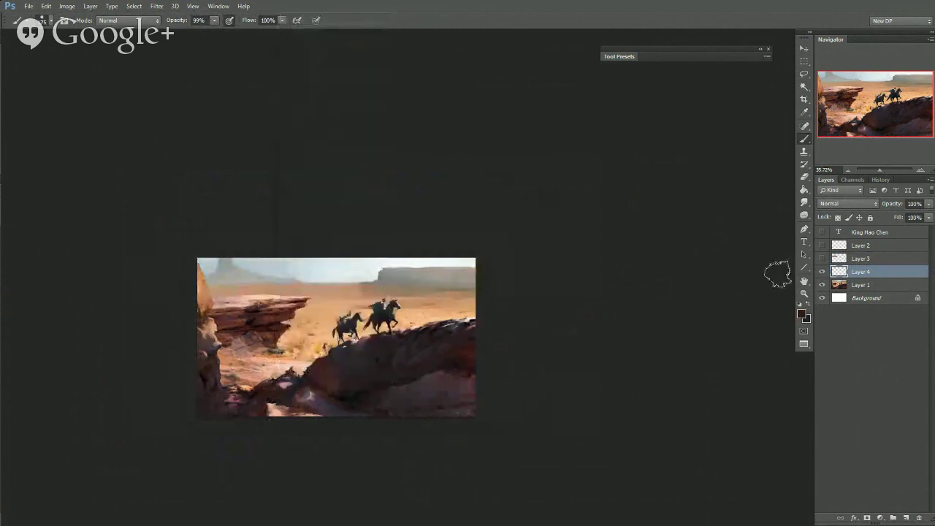
{"action": "left_click", "coordinate": [850, 284]}
{"action": "right_click", "coordinate": [341, 328], "text": "shift"}
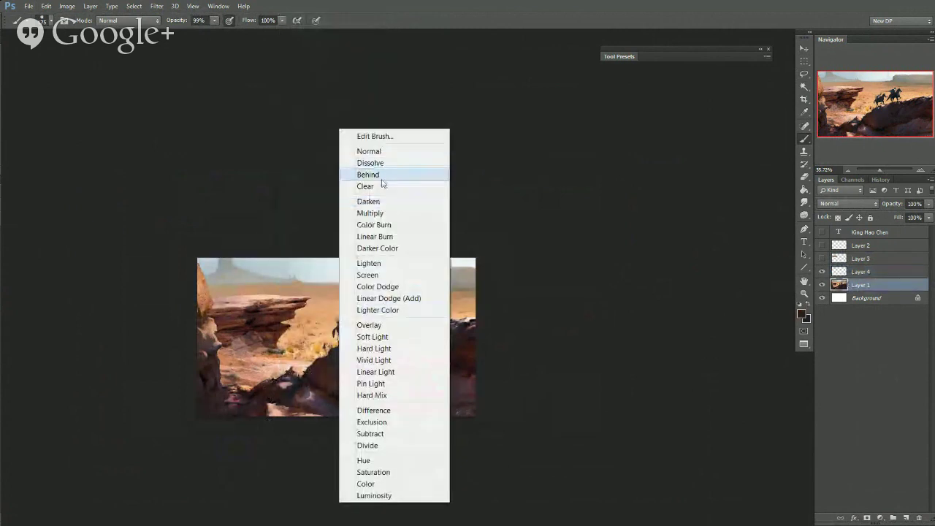
{"action": "left_click", "coordinate": [373, 201]}
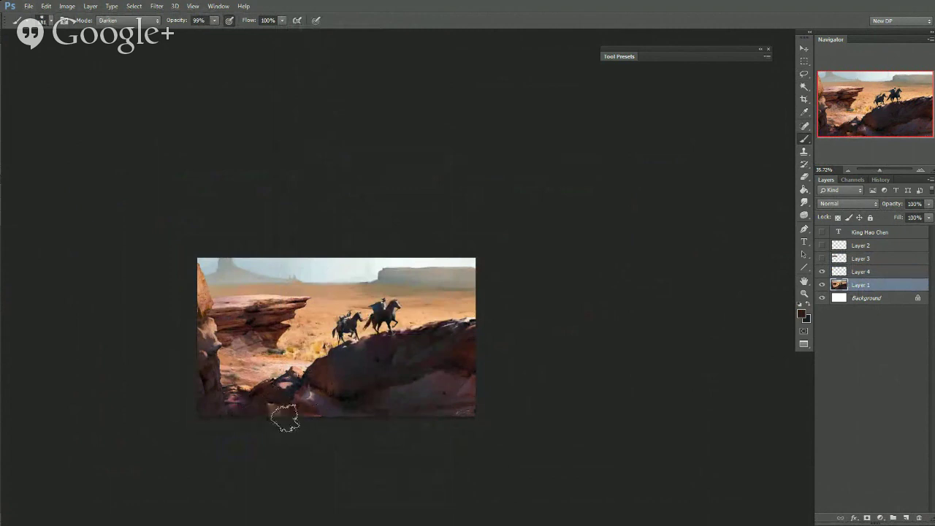
Cover the sunlit foreground patch at the painting's lower edge with the dark brown at 100% brush opacity
{"action": "key", "text": "0"}
{"action": "left_click_drag", "start_coordinate": [320, 411], "coordinate": [293, 408]}
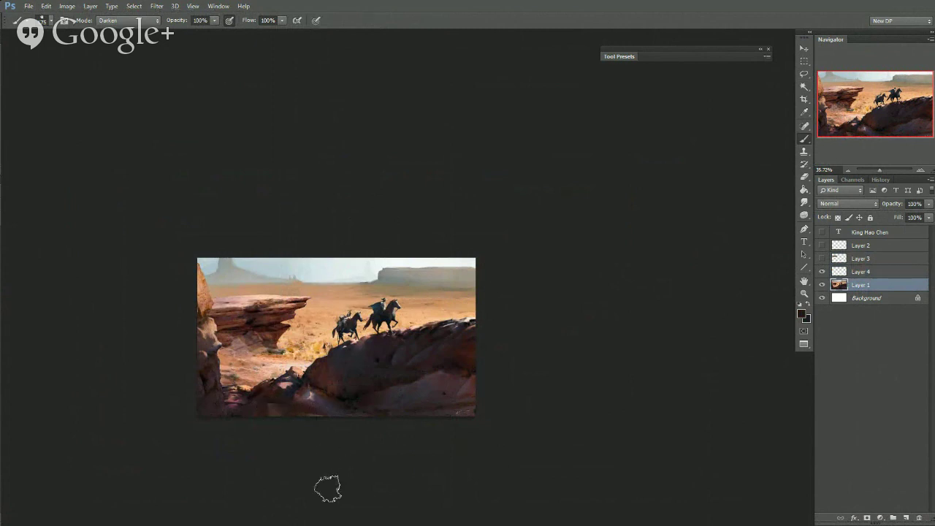
{"action": "left_click_drag", "start_coordinate": [344, 394], "coordinate": [338, 401]}
Try outlining a flat ledge top, darkening the whole ledge and stroking around the riders, and undo these strokes
{"action": "left_click_drag", "start_coordinate": [247, 324], "coordinate": [275, 308]}
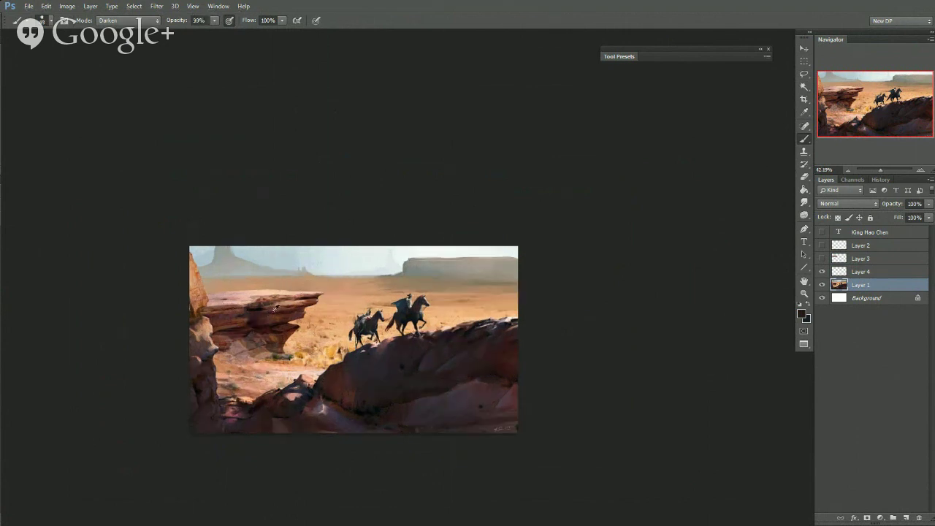
{"action": "key", "text": "0"}
{"action": "left_click_drag", "start_coordinate": [206, 289], "coordinate": [315, 288]}
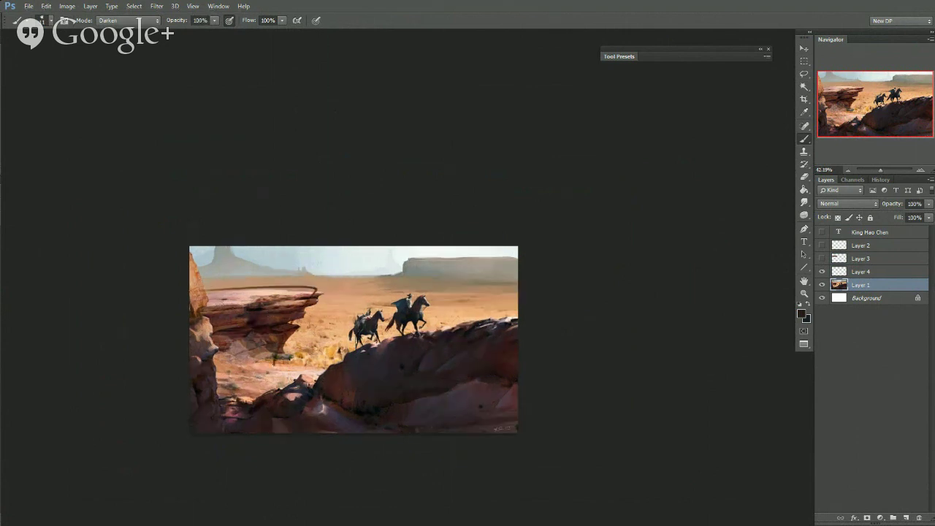
{"action": "mouse_move", "coordinate": [209, 296]}
{"action": "left_mouse_down"}
{"action": "mouse_move", "coordinate": [297, 292]}
{"action": "mouse_move", "coordinate": [259, 330]}
{"action": "mouse_move", "coordinate": [218, 341]}
{"action": "mouse_move", "coordinate": [214, 329]}
{"action": "mouse_move", "coordinate": [256, 359]}
{"action": "left_mouse_up"}
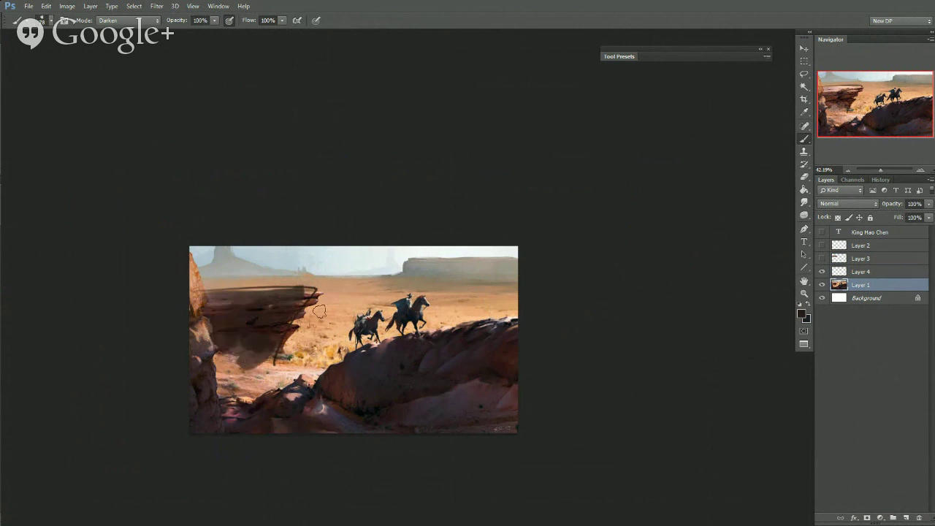
{"action": "mouse_move", "coordinate": [362, 340]}
{"action": "left_mouse_down"}
{"action": "mouse_move", "coordinate": [348, 347]}
{"action": "mouse_move", "coordinate": [372, 327]}
{"action": "mouse_move", "coordinate": [384, 293]}
{"action": "mouse_move", "coordinate": [384, 330]}
{"action": "left_mouse_up"}
{"action": "key", "text": "9"}
{"action": "key", "text": "9"}
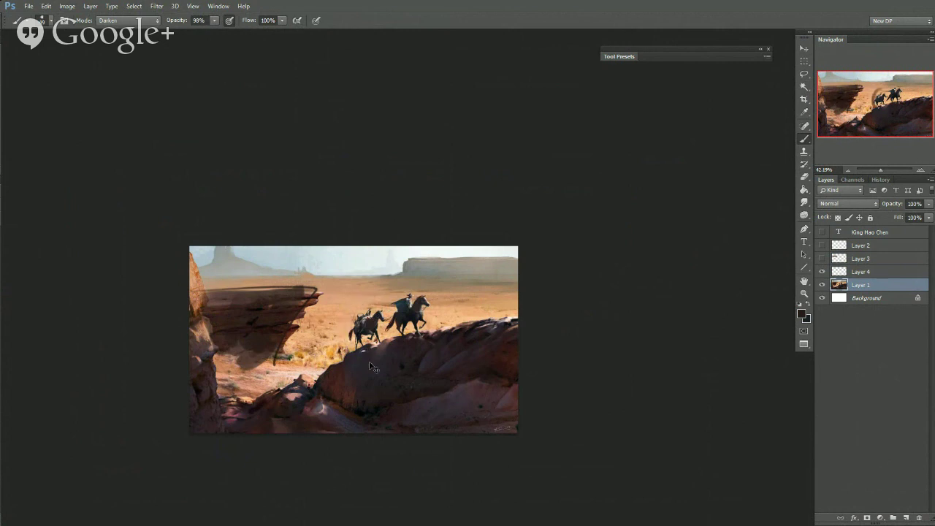
{"action": "key", "text": "ctrl+z"}
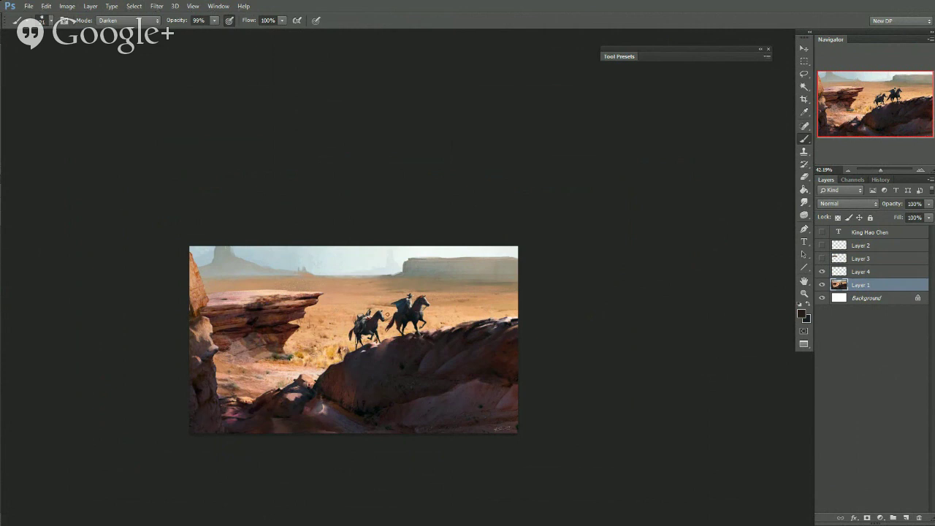
Try circling the two riders with a dark brush stroke on Layer 1, and undo it
{"action": "mouse_move", "coordinate": [449, 327]}
{"action": "left_mouse_down"}
{"action": "mouse_move", "coordinate": [334, 315]}
{"action": "mouse_move", "coordinate": [339, 357]}
{"action": "left_mouse_up"}
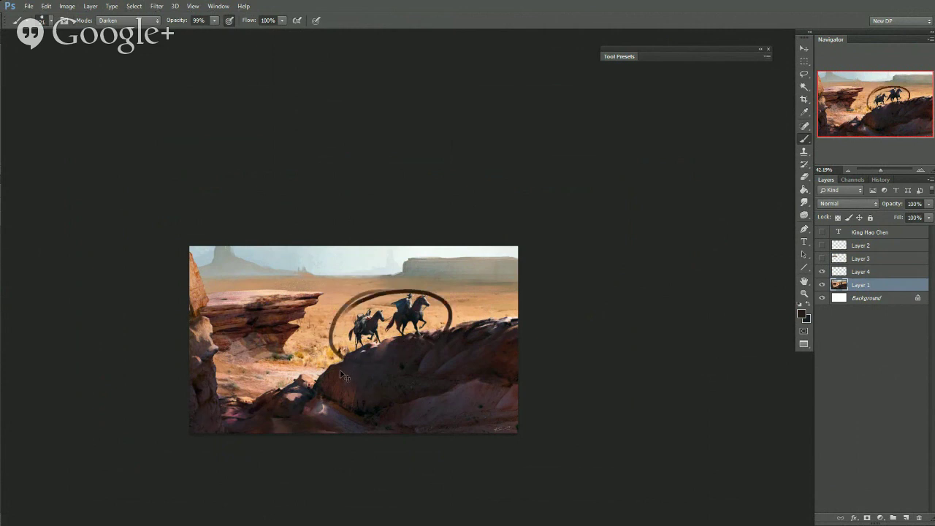
{"action": "key", "text": "ctrl+z"}
{"action": "scroll", "coordinate": [388, 350], "scroll_direction": "down", "scroll_amount": 1}
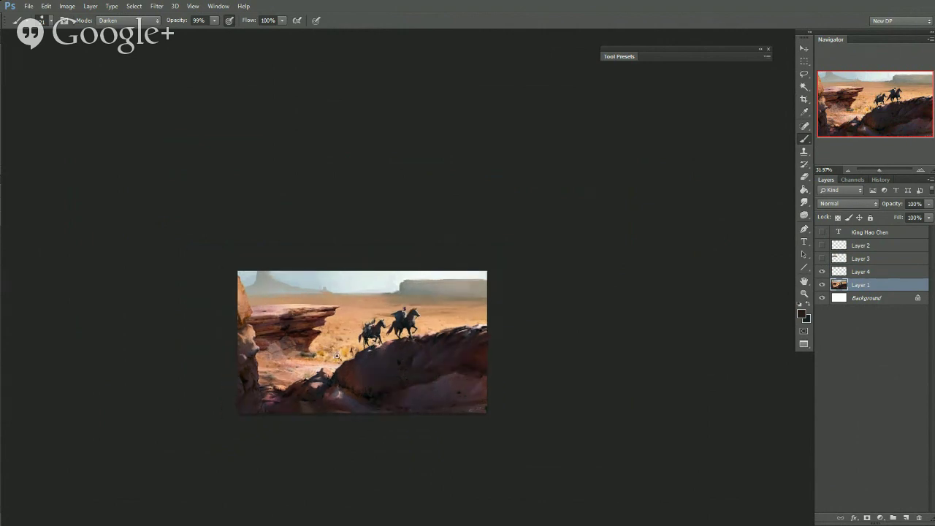
{"action": "scroll", "coordinate": [336, 356], "scroll_direction": "up", "scroll_amount": 1}
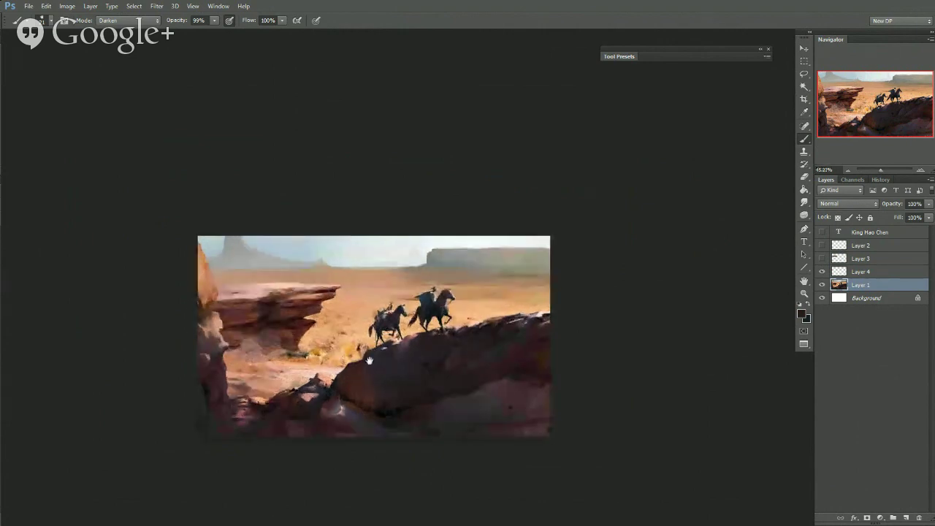
Add a new layer above Layer 4 and set the brush opacity to 100%
{"action": "left_click", "coordinate": [906, 517]}
{"action": "key", "text": "ctrl+bracketright"}
{"action": "key", "text": "0"}
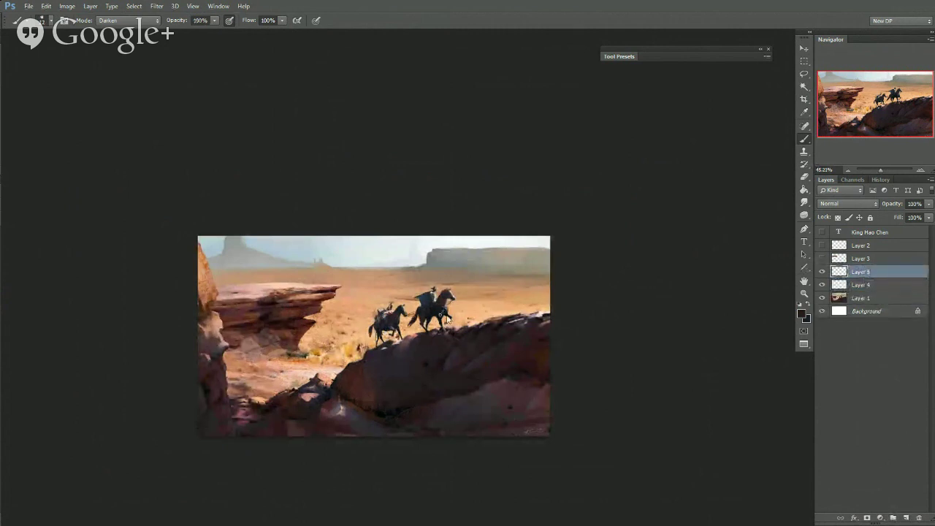
Try a dark loop around the two riders on the new layer, and undo it
{"action": "left_click_drag", "start_coordinate": [437, 283], "coordinate": [380, 292]}
{"action": "scroll", "coordinate": [413, 343], "scroll_direction": "up", "scroll_amount": 1}
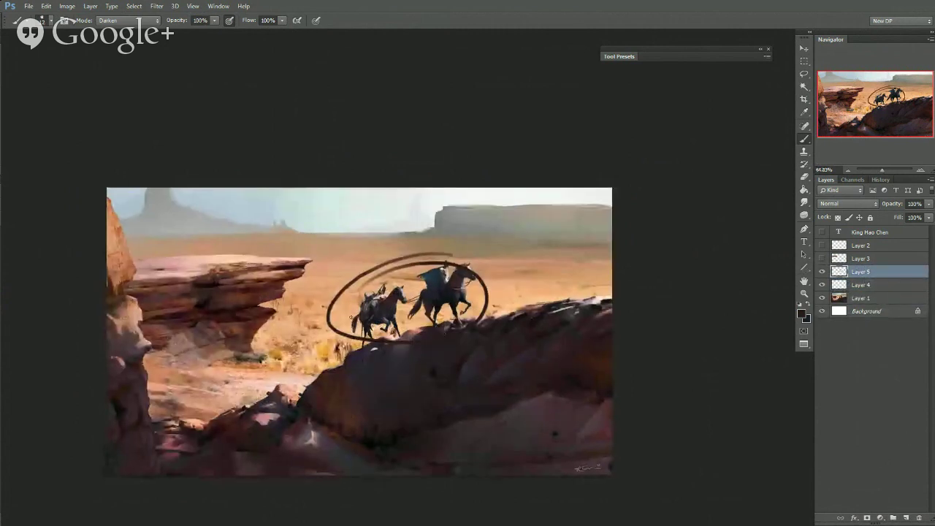
{"action": "key", "text": "ctrl+z"}
{"action": "scroll", "coordinate": [417, 346], "scroll_direction": "down", "scroll_amount": 2}
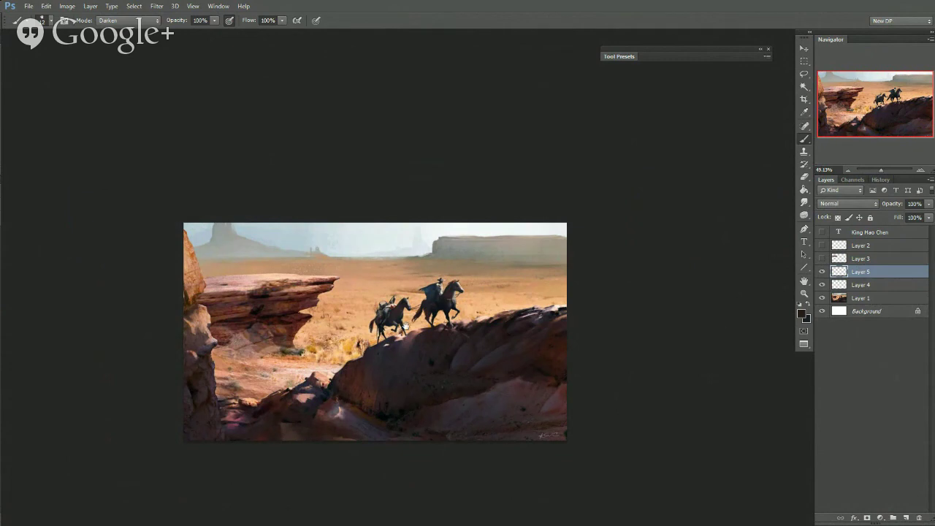
Sketch dark contour lines along the ledge's sloping top, its overhanging tip, its underside and the ground at its base
{"action": "left_click_drag", "start_coordinate": [414, 325], "coordinate": [345, 325]}
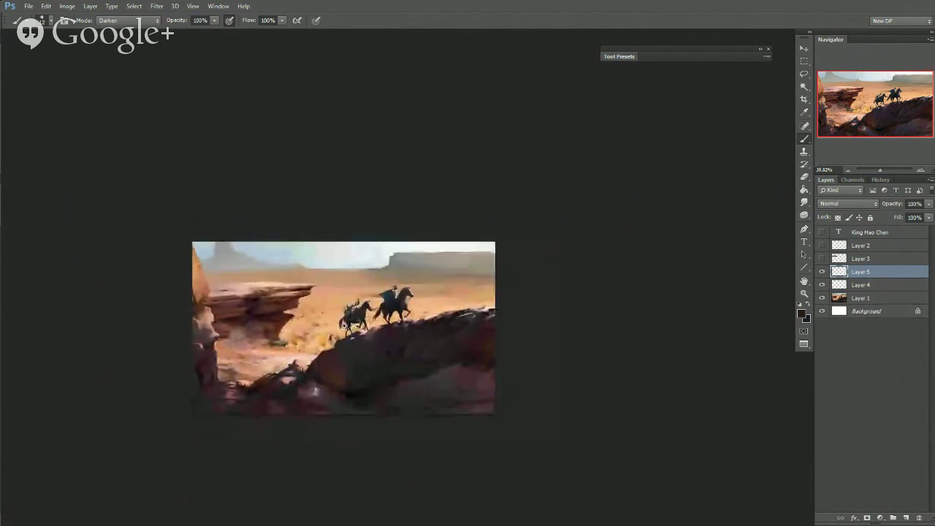
{"action": "scroll", "coordinate": [344, 326], "scroll_direction": "up", "scroll_amount": 1}
{"action": "left_click_drag", "start_coordinate": [189, 276], "coordinate": [291, 284]}
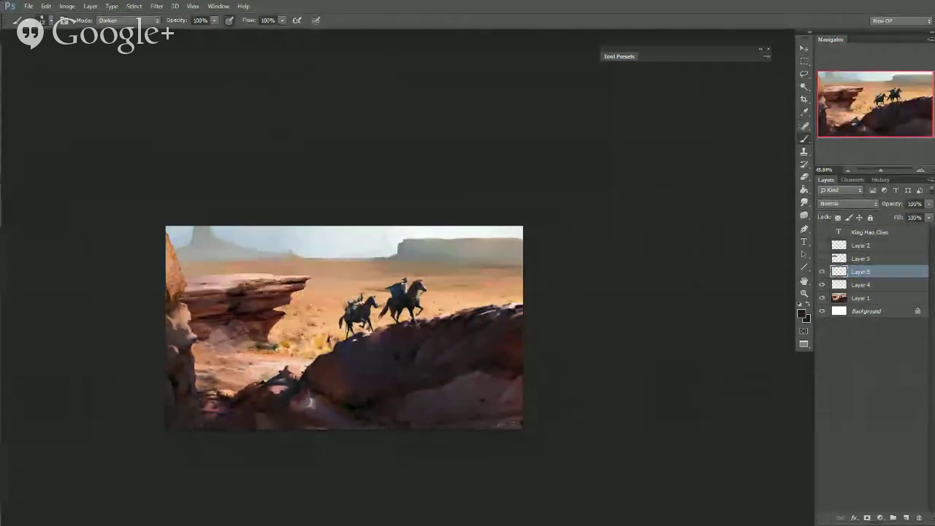
{"action": "mouse_move", "coordinate": [181, 269]}
{"action": "left_mouse_down"}
{"action": "mouse_move", "coordinate": [315, 298]}
{"action": "mouse_move", "coordinate": [277, 325]}
{"action": "mouse_move", "coordinate": [317, 296]}
{"action": "mouse_move", "coordinate": [219, 271]}
{"action": "left_mouse_up"}
{"action": "left_click_drag", "start_coordinate": [312, 299], "coordinate": [267, 346]}
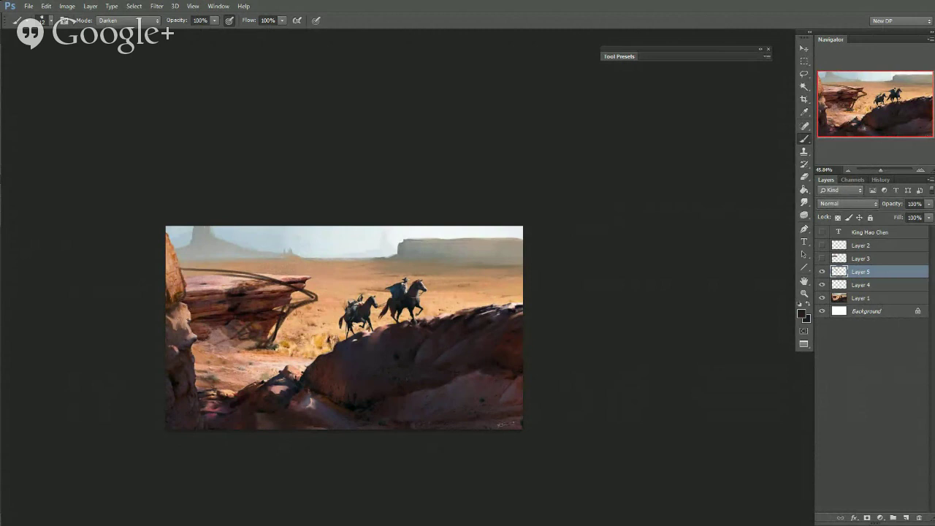
{"action": "mouse_move", "coordinate": [187, 312]}
{"action": "left_mouse_down"}
{"action": "mouse_move", "coordinate": [210, 344]}
{"action": "mouse_move", "coordinate": [320, 355]}
{"action": "left_mouse_up"}
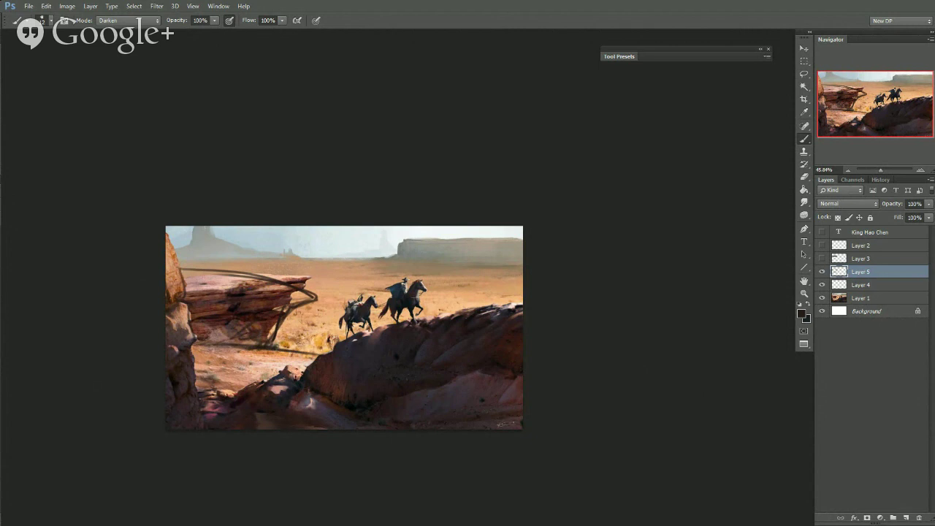
Undo all the dark contour lines sketched over the rock ledge
{"action": "right_click", "coordinate": [208, 287], "text": "alt"}
{"action": "key", "text": "9"}
{"action": "key", "text": "9"}
{"action": "key", "text": "0"}
{"action": "right_click", "coordinate": [309, 319], "text": "alt"}
{"action": "key", "text": "ctrl+alt+z"}
{"action": "key", "text": "ctrl+alt+z"}
{"action": "key", "text": "ctrl+alt+z"}
{"action": "key", "text": "ctrl+alt+z"}
{"action": "key", "text": "ctrl+alt+z"}
{"action": "key", "text": "ctrl+alt+z"}
{"action": "key", "text": "ctrl+alt+z"}
{"action": "key", "text": "ctrl+alt+z"}
{"action": "key", "text": "ctrl+alt+z"}
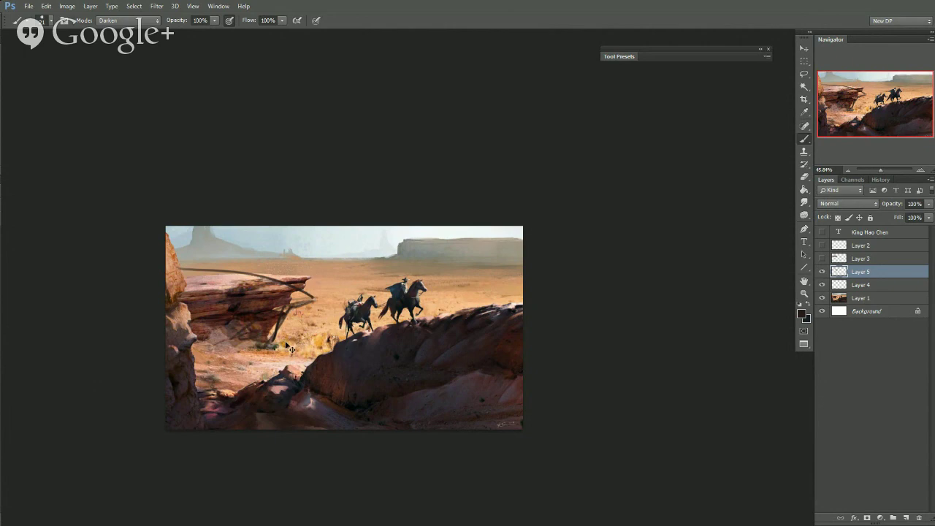
{"action": "left_click_drag", "start_coordinate": [291, 349], "coordinate": [276, 357]}
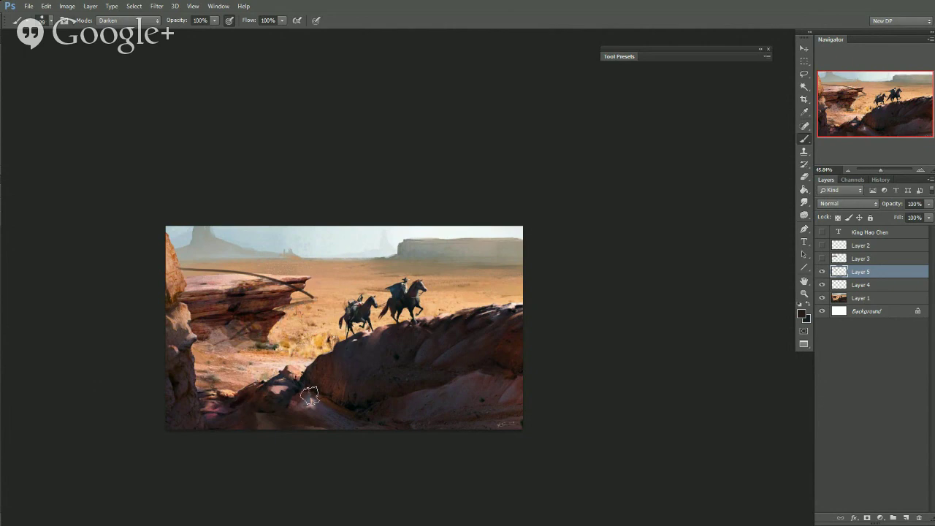
{"action": "key", "text": "ctrl+alt+z"}
{"action": "key", "text": "ctrl+alt+z"}
{"action": "key", "text": "ctrl+alt+z"}
{"action": "key", "text": "ctrl+alt+z"}
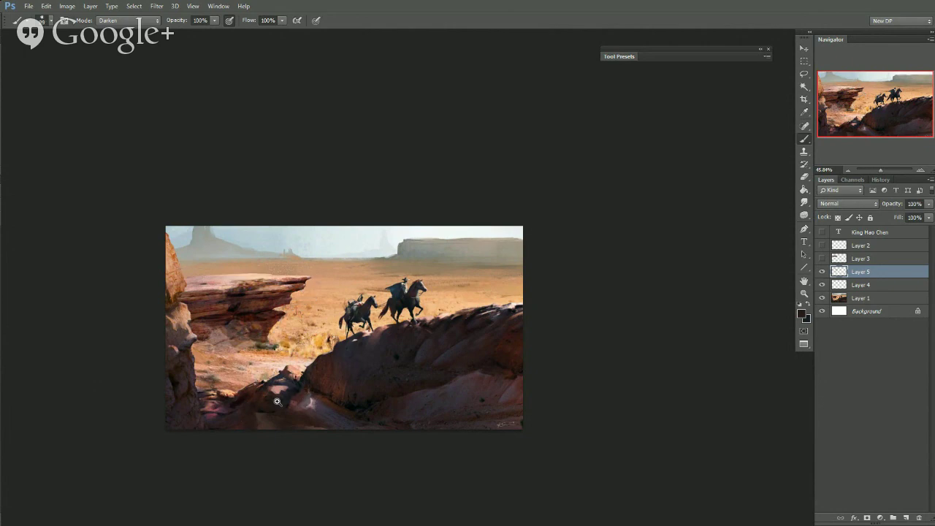
Try a dark stroke from the horizon down to the front rider at 100% brush opacity, and undo it
{"action": "left_click_drag", "start_coordinate": [277, 401], "coordinate": [321, 400]}
{"action": "left_click_drag", "start_coordinate": [321, 400], "coordinate": [287, 430]}
{"action": "mouse_move", "coordinate": [228, 247]}
{"action": "left_mouse_down"}
{"action": "mouse_move", "coordinate": [204, 252]}
{"action": "mouse_move", "coordinate": [209, 262]}
{"action": "left_mouse_up"}
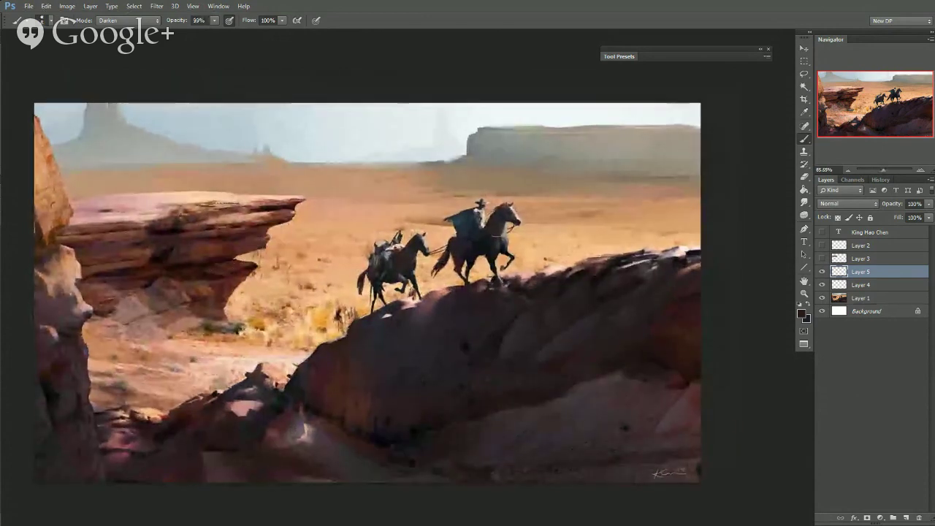
{"action": "key", "text": "0"}
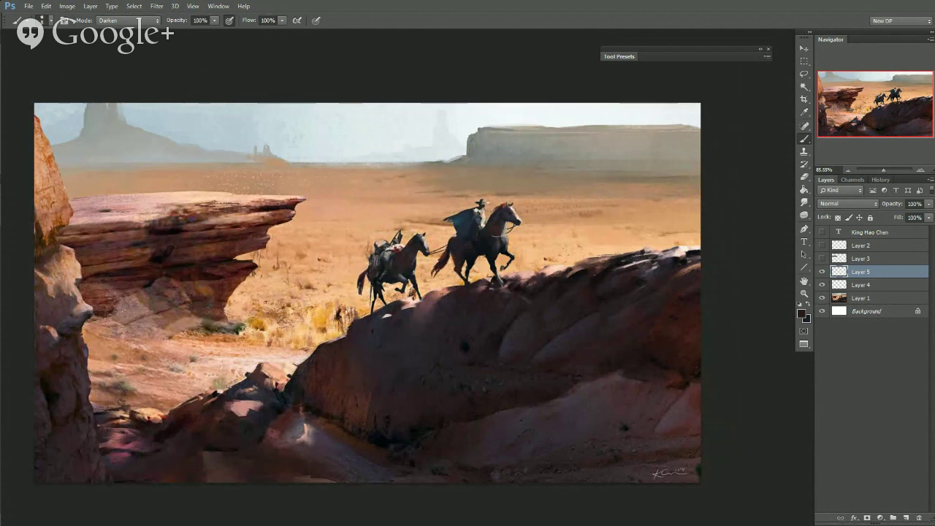
{"action": "left_click_drag", "start_coordinate": [269, 285], "coordinate": [247, 284]}
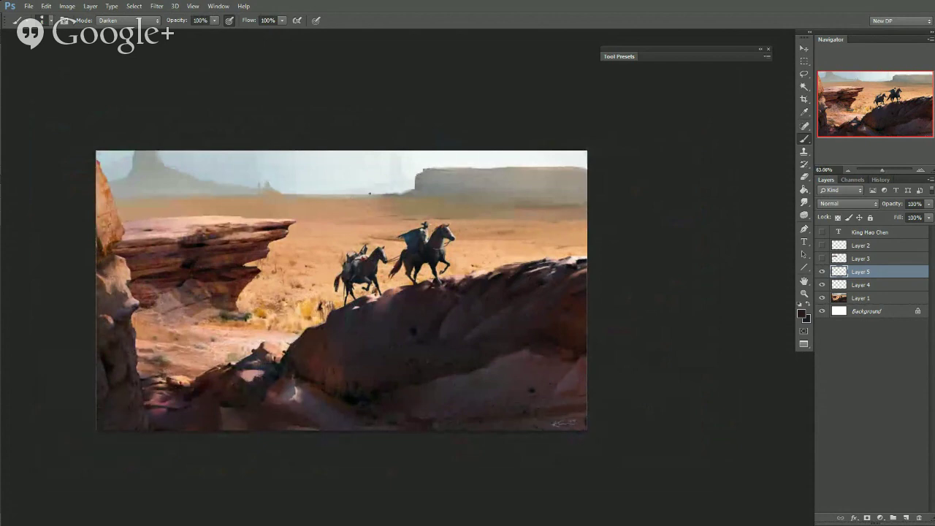
{"action": "mouse_move", "coordinate": [370, 194]}
{"action": "left_mouse_down"}
{"action": "mouse_move", "coordinate": [356, 192]}
{"action": "mouse_move", "coordinate": [402, 193]}
{"action": "mouse_move", "coordinate": [439, 225]}
{"action": "left_mouse_up"}
{"action": "key", "text": "ctrl+z"}
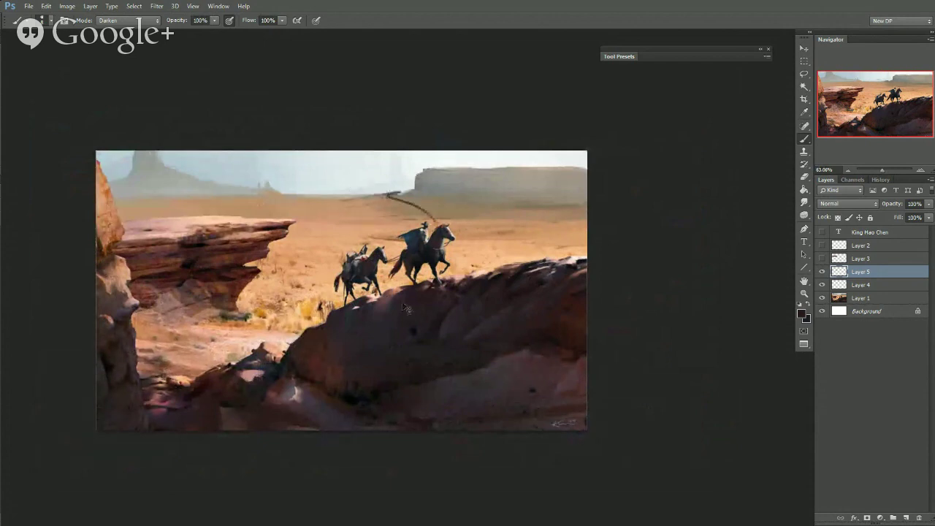
{"action": "key", "text": "ctrl+z"}
Try dark arcs over the two riders and a short stroke on the ledge, undoing each one
{"action": "mouse_move", "coordinate": [346, 186]}
{"action": "left_mouse_down"}
{"action": "mouse_move", "coordinate": [451, 170]}
{"action": "mouse_move", "coordinate": [507, 263]}
{"action": "left_mouse_up"}
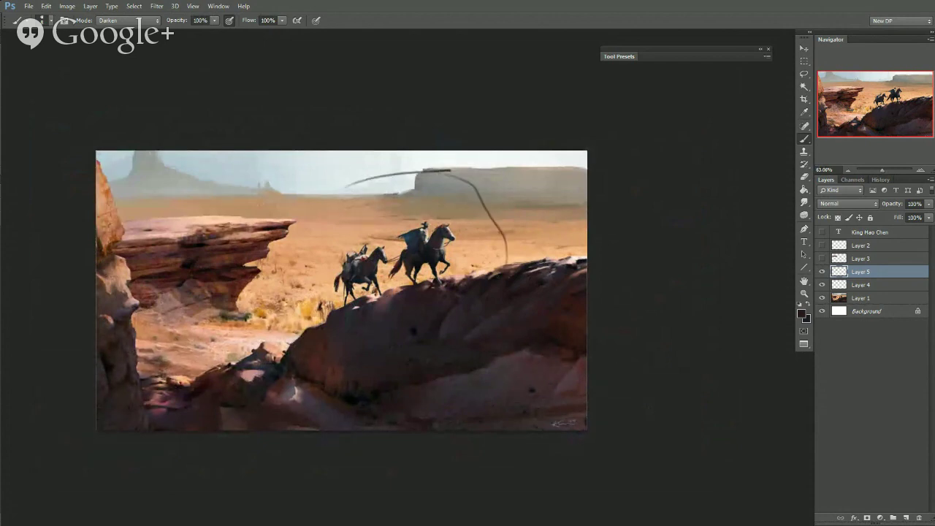
{"action": "key", "text": "ctrl+z"}
{"action": "left_click_drag", "start_coordinate": [295, 239], "coordinate": [217, 247]}
{"action": "key", "text": "ctrl+z"}
{"action": "mouse_move", "coordinate": [322, 278]}
{"action": "left_mouse_down"}
{"action": "mouse_move", "coordinate": [494, 219]}
{"action": "mouse_move", "coordinate": [487, 274]}
{"action": "left_mouse_up"}
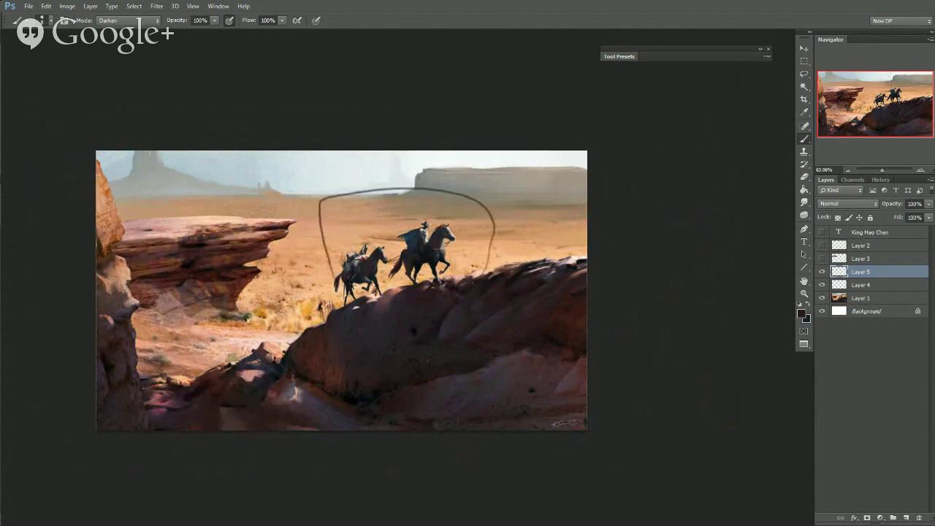
{"action": "key", "text": "ctrl+z"}
Try a stroke along the ledge top and a level line from the ledge's tip past the front rider, undoing each
{"action": "left_click_drag", "start_coordinate": [295, 210], "coordinate": [136, 229]}
{"action": "key", "text": "ctrl+z"}
{"action": "left_click_drag", "start_coordinate": [285, 235], "coordinate": [545, 241]}
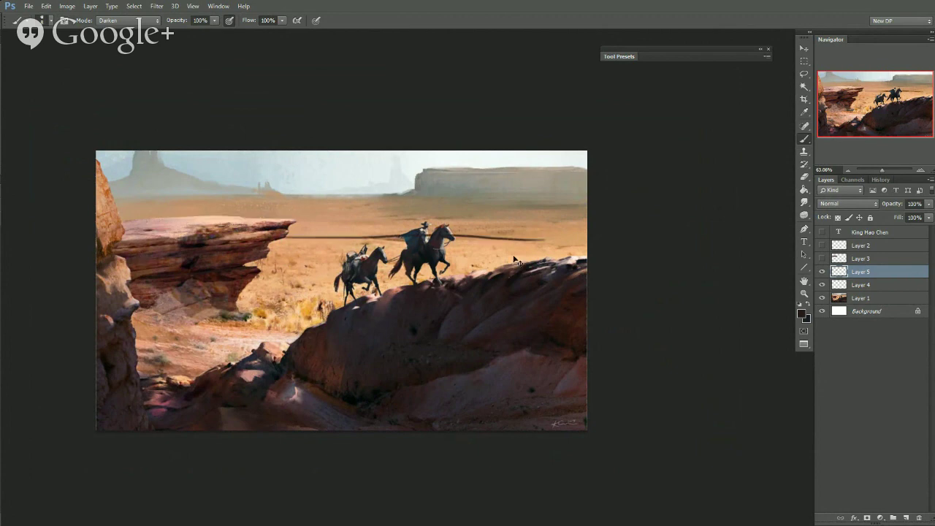
{"action": "key", "text": "ctrl+z"}
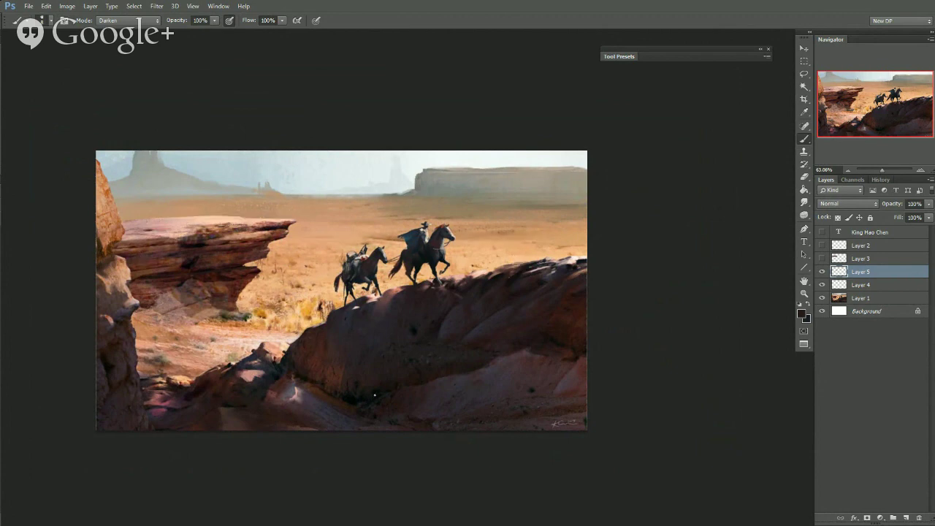
Try a short brush stroke over the dry grass between the ledge and the riders, and undo it
{"action": "left_click_drag", "start_coordinate": [353, 350], "coordinate": [357, 351]}
{"action": "mouse_move", "coordinate": [247, 328]}
{"action": "left_mouse_down"}
{"action": "mouse_move", "coordinate": [277, 329]}
{"action": "mouse_move", "coordinate": [276, 319]}
{"action": "mouse_move", "coordinate": [253, 319]}
{"action": "mouse_move", "coordinate": [300, 298]}
{"action": "left_mouse_up"}
{"action": "key", "text": "ctrl+z"}
Sample an orange from the desert grass as the brush colour and flip the canvas horizontally
{"action": "left_click", "coordinate": [270, 314], "text": "alt"}
{"action": "mouse_move", "coordinate": [359, 342]}
{"action": "left_mouse_down"}
{"action": "mouse_move", "coordinate": [305, 392]}
{"action": "mouse_move", "coordinate": [322, 389]}
{"action": "mouse_move", "coordinate": [245, 409]}
{"action": "left_mouse_up"}
{"action": "key", "text": "F5"}
{"action": "key", "text": "F5"}
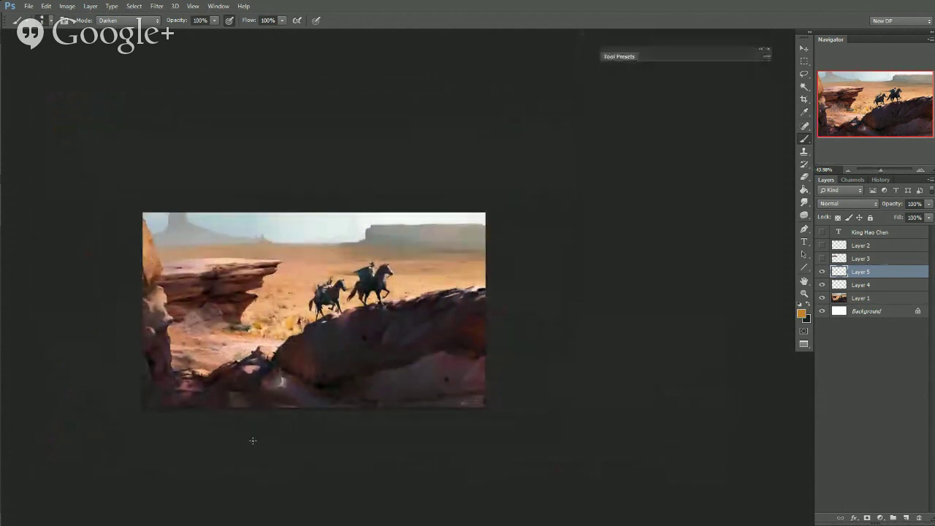
{"action": "key", "text": "F4"}
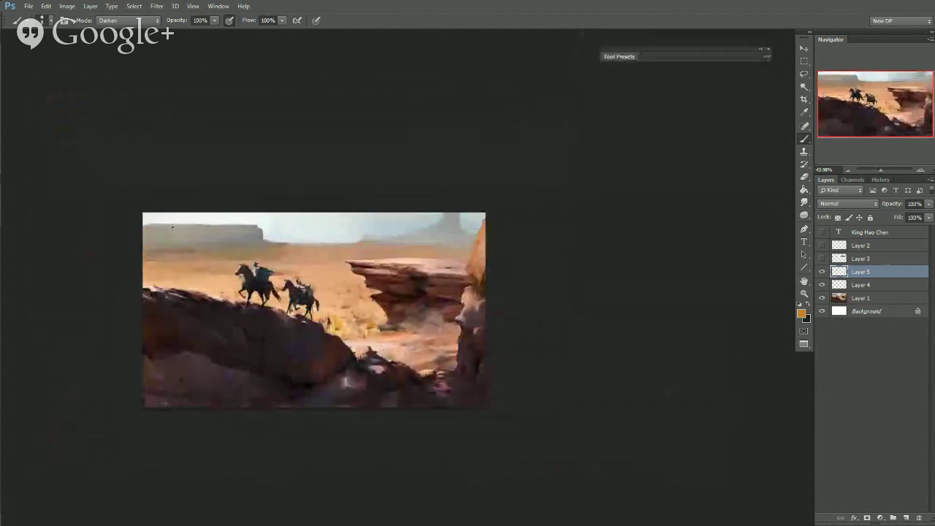
Try a stroke along the distant mesa's top and undo it, enlarge the brush and sample a light orange from the dry grass
{"action": "left_click_drag", "start_coordinate": [145, 225], "coordinate": [226, 225]}
{"action": "key", "text": "ctrl+z"}
{"action": "left_click", "coordinate": [168, 227], "text": "alt"}
{"action": "key", "text": "bracketright"}
{"action": "key", "text": "bracketright"}
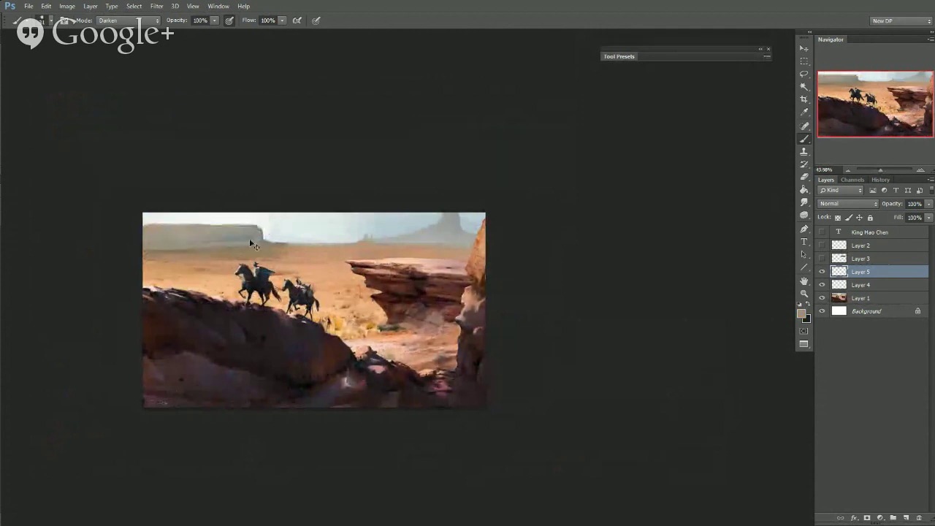
{"action": "left_click", "coordinate": [336, 326], "text": "alt"}
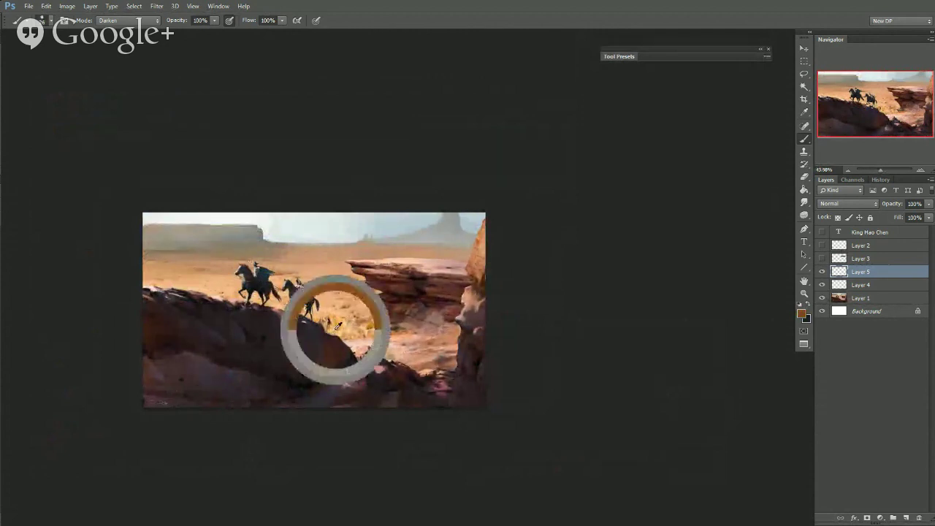
{"action": "left_click", "coordinate": [341, 321], "text": "alt"}
Try light orange strokes around the riders and a rough box around the distant mesa, and undo them all
{"action": "mouse_move", "coordinate": [393, 375]}
{"action": "left_mouse_down"}
{"action": "mouse_move", "coordinate": [174, 264]}
{"action": "mouse_move", "coordinate": [265, 249]}
{"action": "mouse_move", "coordinate": [261, 225]}
{"action": "mouse_move", "coordinate": [147, 228]}
{"action": "mouse_move", "coordinate": [143, 247]}
{"action": "mouse_move", "coordinate": [260, 234]}
{"action": "left_mouse_up"}
{"action": "key", "text": "ctrl+z"}
{"action": "left_click_drag", "start_coordinate": [239, 279], "coordinate": [219, 253]}
{"action": "key", "text": "ctrl+z"}
{"action": "mouse_move", "coordinate": [233, 299]}
{"action": "left_mouse_down"}
{"action": "mouse_move", "coordinate": [180, 267]}
{"action": "mouse_move", "coordinate": [188, 258]}
{"action": "mouse_move", "coordinate": [231, 260]}
{"action": "left_mouse_up"}
{"action": "key", "text": "ctrl+alt+z"}
{"action": "key", "text": "ctrl+alt+z"}
{"action": "key", "text": "ctrl+alt+z"}
{"action": "key", "text": "ctrl+alt+z"}
{"action": "key", "text": "ctrl+alt+z"}
{"action": "key", "text": "ctrl+alt+z"}
{"action": "key", "text": "ctrl+alt+z"}
{"action": "key", "text": "ctrl+alt+z"}
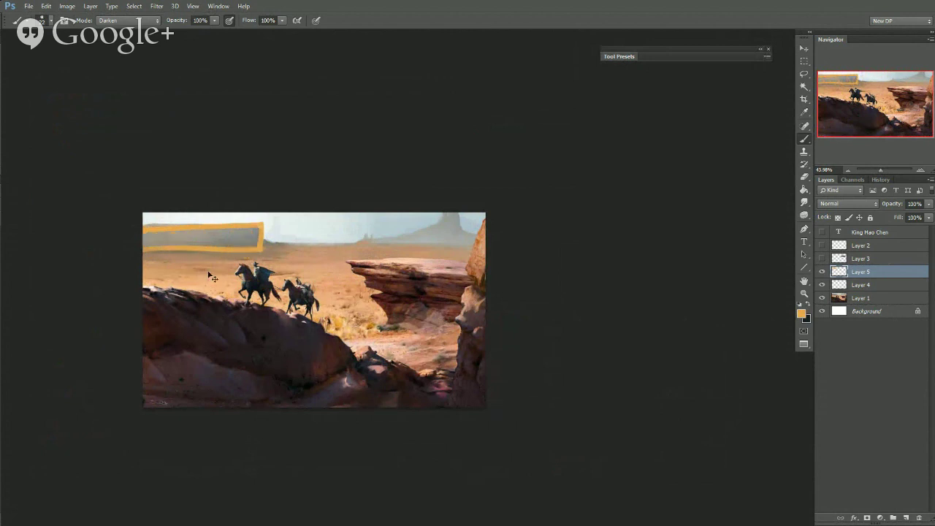
Try another rectangular orange outline just inside the distant mesa's edges, and undo it
{"action": "scroll", "coordinate": [150, 240], "scroll_direction": "up", "scroll_amount": 2}
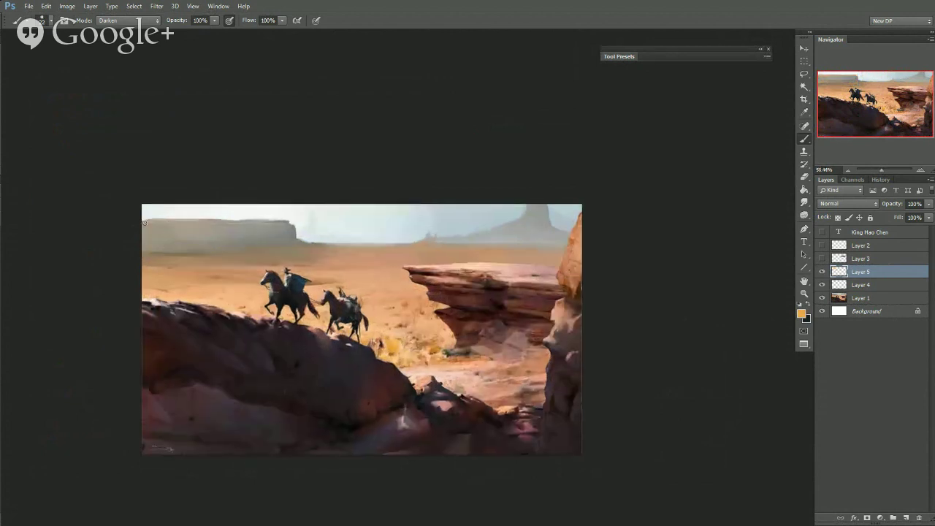
{"action": "mouse_move", "coordinate": [144, 220]}
{"action": "left_mouse_down"}
{"action": "mouse_move", "coordinate": [285, 221]}
{"action": "mouse_move", "coordinate": [289, 242]}
{"action": "mouse_move", "coordinate": [143, 245]}
{"action": "left_mouse_up"}
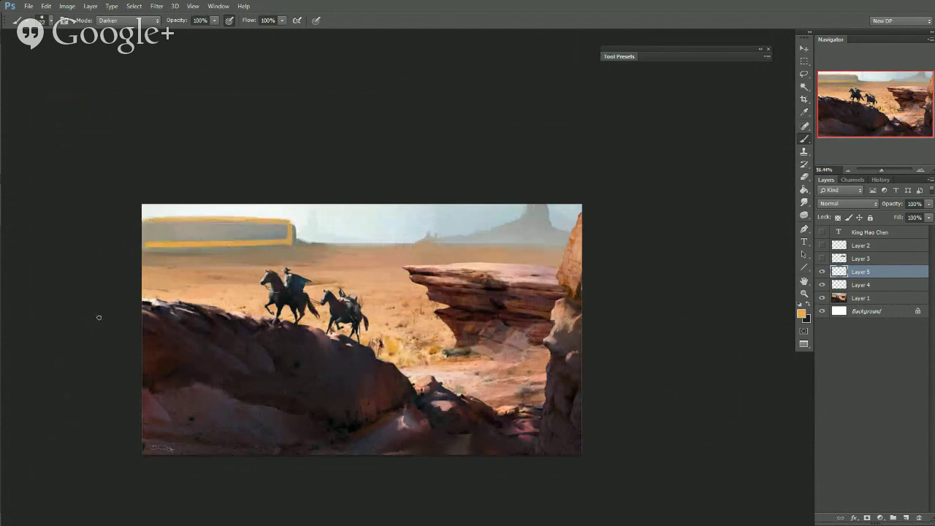
{"action": "key", "text": "ctrl+z"}
Try an orange curve along the dark rock's top edge and a diagonal down to the canvas's lower edge, undoing both
{"action": "left_click_drag", "start_coordinate": [240, 361], "coordinate": [239, 356]}
{"action": "left_click_drag", "start_coordinate": [142, 296], "coordinate": [270, 319]}
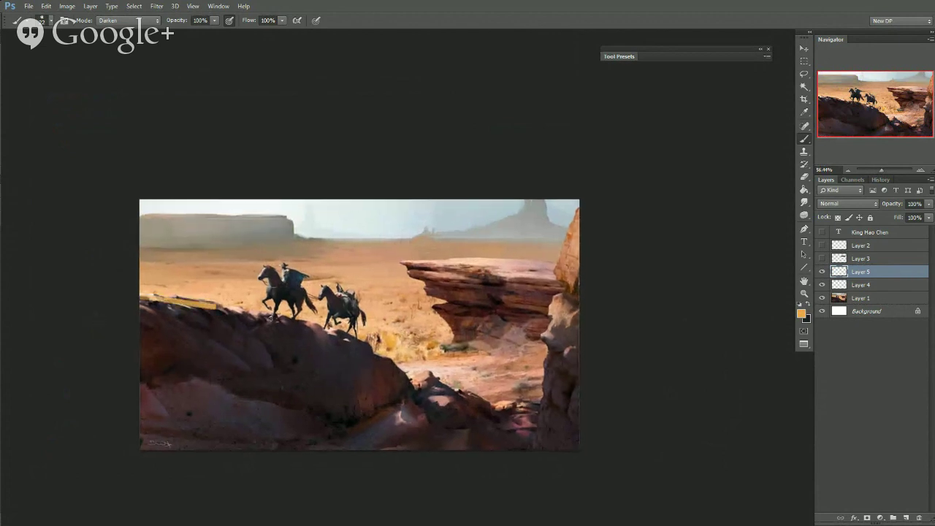
{"action": "mouse_move", "coordinate": [217, 308]}
{"action": "left_mouse_down"}
{"action": "mouse_move", "coordinate": [415, 374]}
{"action": "mouse_move", "coordinate": [299, 448]}
{"action": "left_mouse_up"}
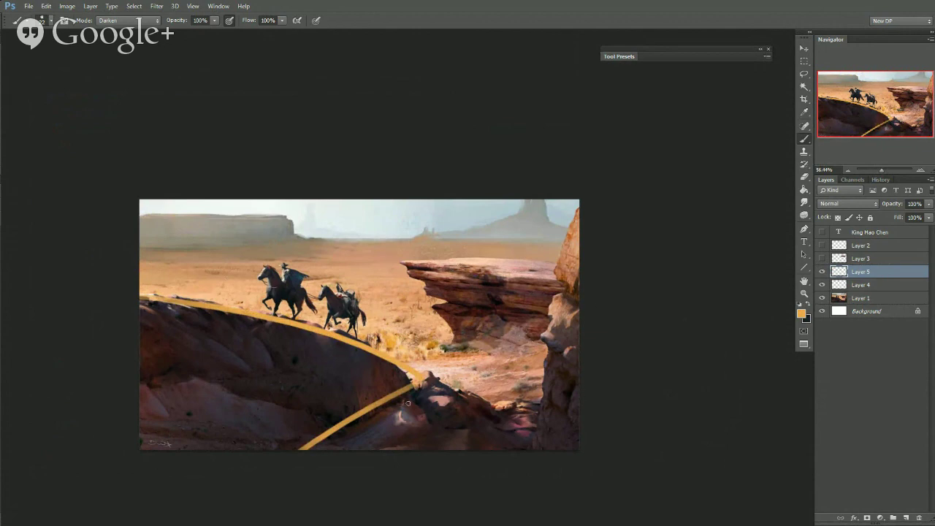
{"action": "key", "text": "ctrl+alt+z"}
{"action": "key", "text": "ctrl+alt+z"}
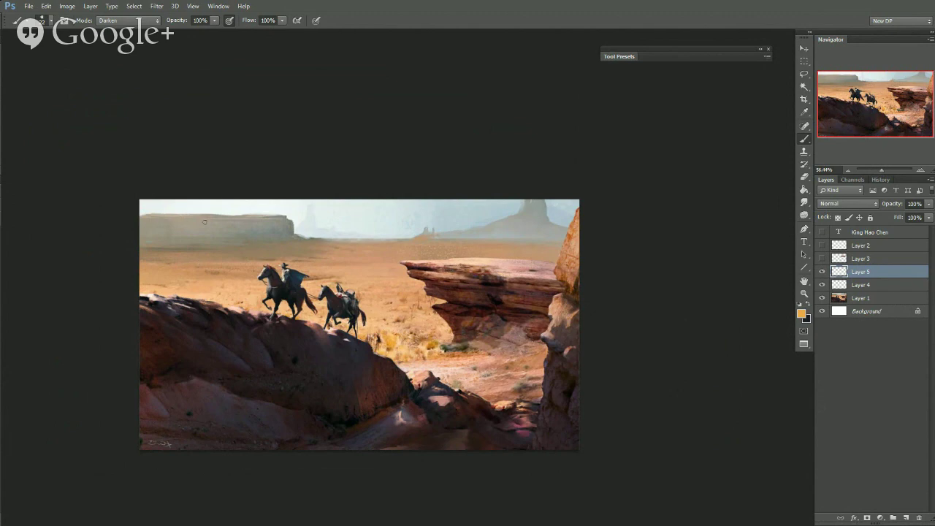
Scribble loose orange strokes across the sky and mesas on Layer 5, and clear the whole layer
{"action": "mouse_move", "coordinate": [142, 204]}
{"action": "left_mouse_down"}
{"action": "mouse_move", "coordinate": [293, 230]}
{"action": "mouse_move", "coordinate": [236, 219]}
{"action": "mouse_move", "coordinate": [226, 203]}
{"action": "mouse_move", "coordinate": [431, 207]}
{"action": "left_mouse_up"}
{"action": "mouse_move", "coordinate": [331, 206]}
{"action": "left_mouse_down"}
{"action": "mouse_move", "coordinate": [358, 221]}
{"action": "mouse_move", "coordinate": [437, 213]}
{"action": "left_mouse_up"}
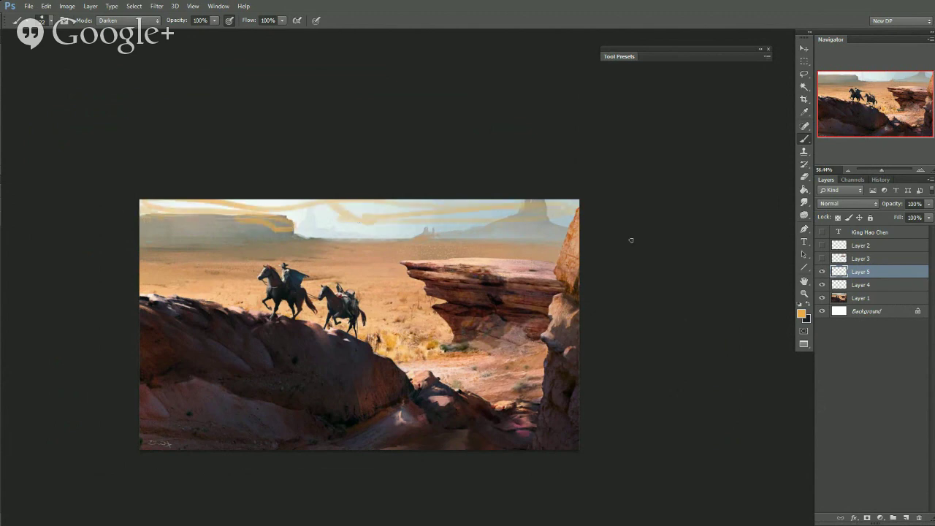
{"action": "key", "text": "ctrl+a"}
{"action": "key", "text": "Delete"}
{"action": "key", "text": "ctrl+d"}
Try a level orange line through the front rider and the ledge and an arc along the horizon, undoing each
{"action": "left_click_drag", "start_coordinate": [242, 277], "coordinate": [643, 281]}
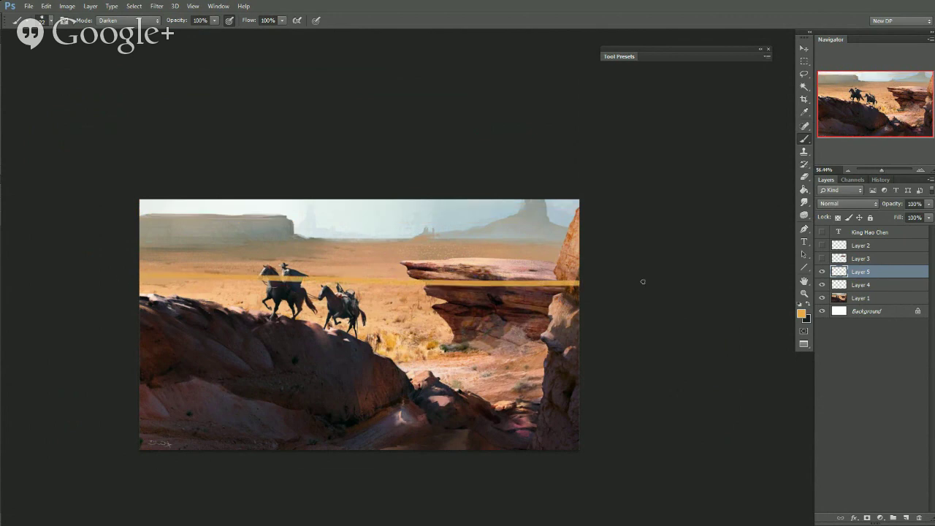
{"action": "key", "text": "ctrl+z"}
{"action": "mouse_move", "coordinate": [595, 256]}
{"action": "left_mouse_down"}
{"action": "mouse_move", "coordinate": [373, 234]}
{"action": "mouse_move", "coordinate": [109, 244]}
{"action": "left_mouse_up"}
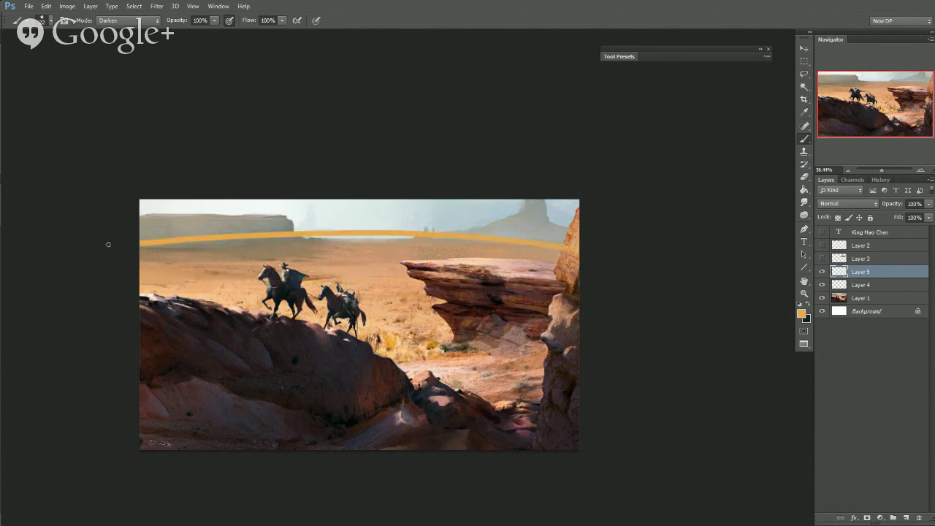
{"action": "key", "text": "ctrl+z"}
{"action": "left_click_drag", "start_coordinate": [311, 292], "coordinate": [269, 274]}
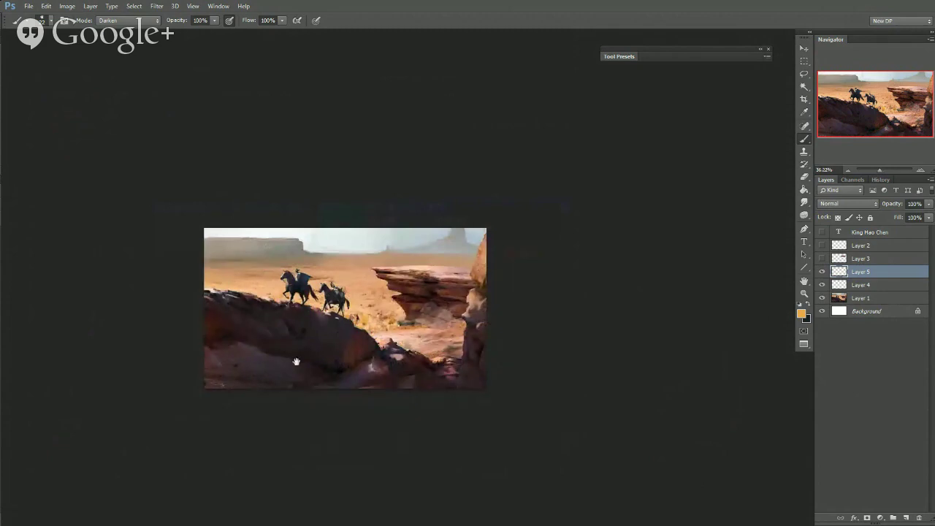
{"action": "left_click_drag", "start_coordinate": [267, 417], "coordinate": [261, 379]}
{"action": "left_click_drag", "start_coordinate": [593, 424], "coordinate": [476, 409]}
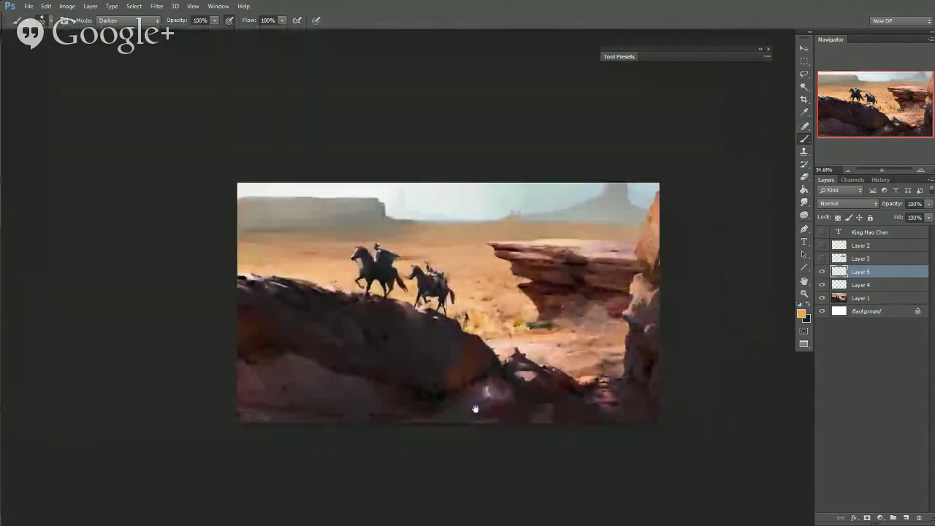
{"action": "left_click_drag", "start_coordinate": [458, 442], "coordinate": [415, 413]}
{"action": "left_click_drag", "start_coordinate": [428, 333], "coordinate": [356, 355]}
{"action": "left_click_drag", "start_coordinate": [508, 389], "coordinate": [421, 396]}
{"action": "left_click_drag", "start_coordinate": [505, 417], "coordinate": [605, 411]}
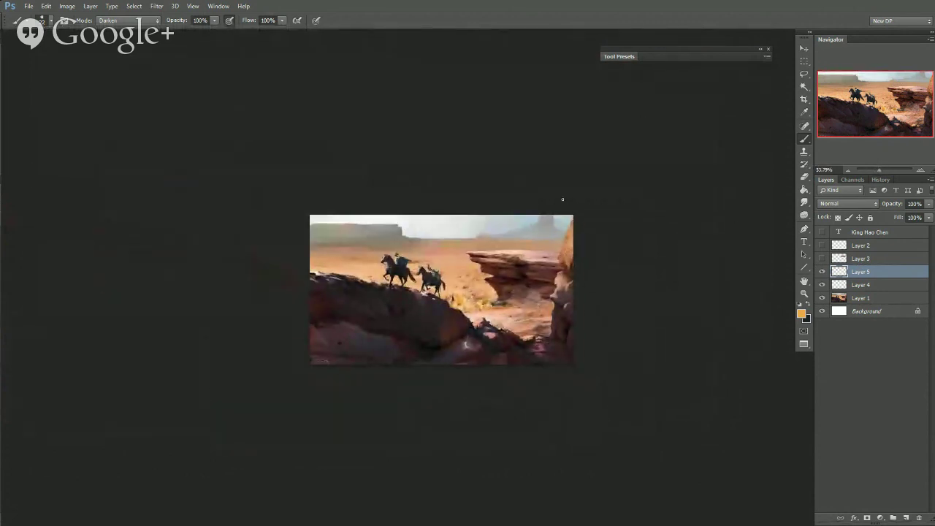
Leave full-screen mode, switch to the Google+ Hangouts window in Chrome and select another participant's feed
{"action": "key", "text": "f"}
{"action": "key", "text": "f"}
{"action": "key", "text": "f"}
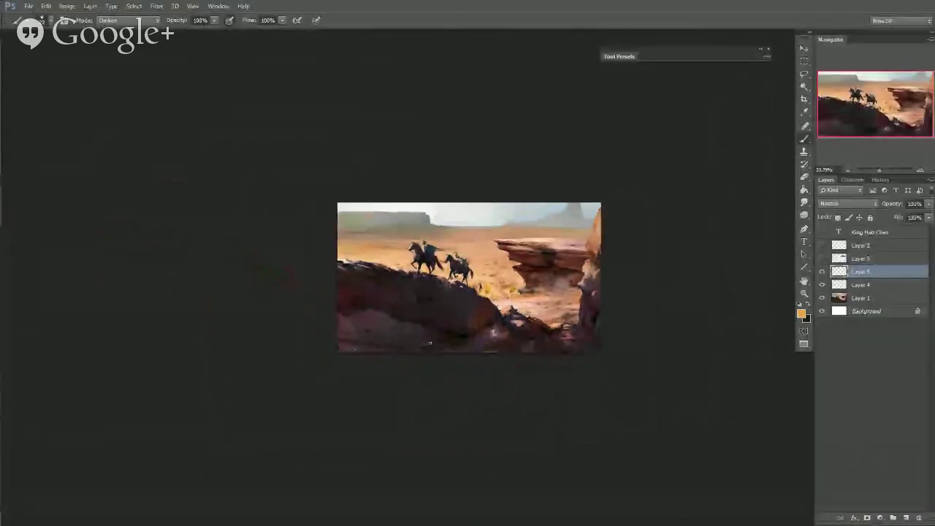
{"action": "key", "text": "f"}
{"action": "key", "text": "f"}
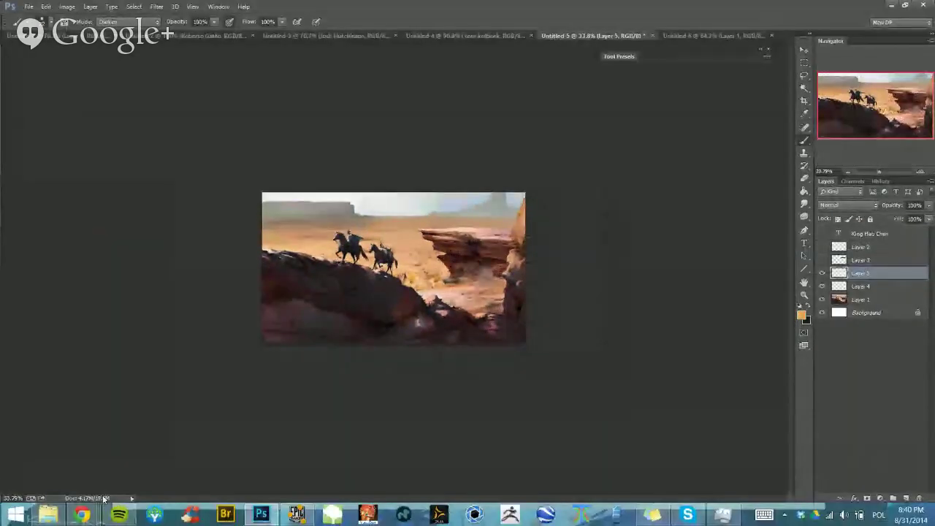
{"action": "mouse_move", "coordinate": [82, 516]}
{"action": "left_click", "coordinate": [161, 473]}
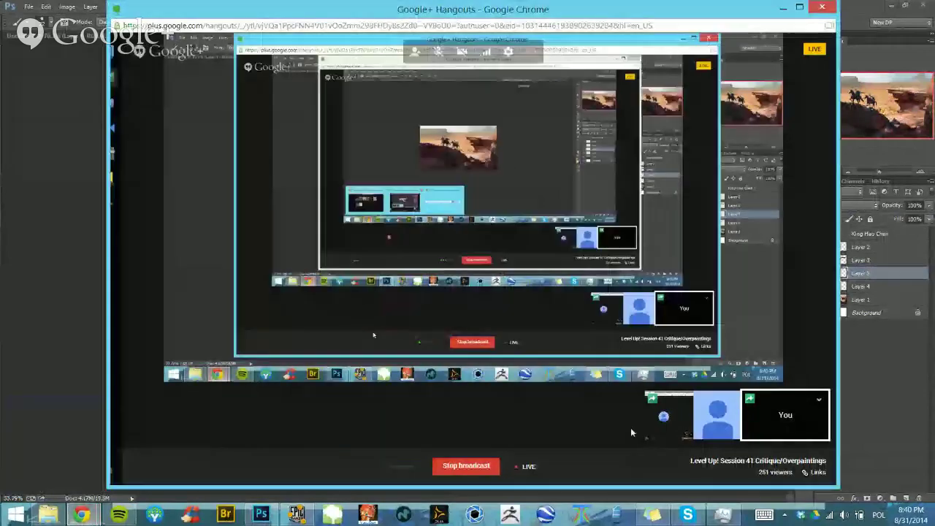
{"action": "left_click", "coordinate": [712, 428]}
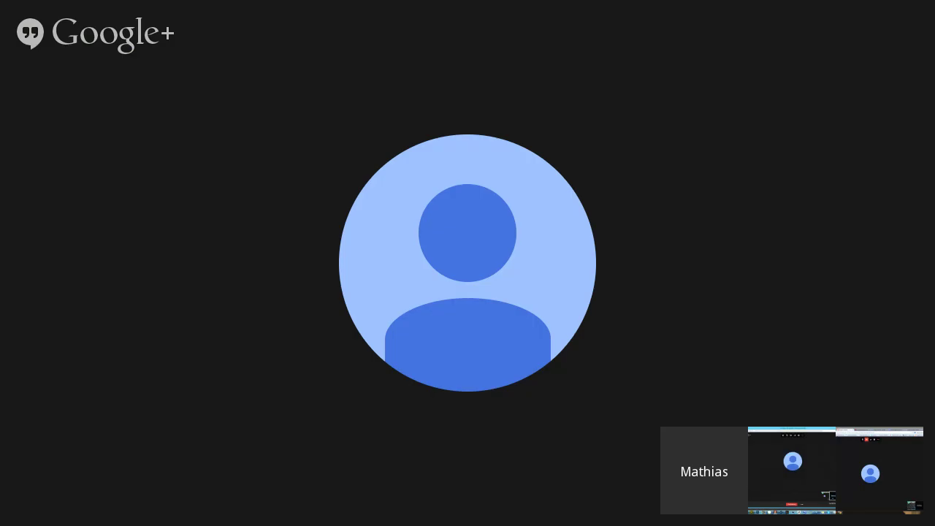
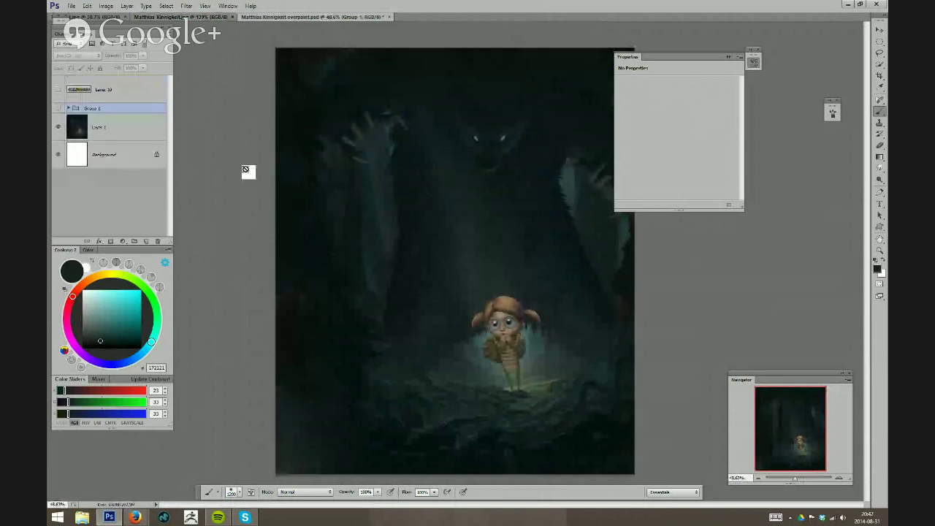
Collapse the empty properties display, then expand Group 1 and make the overpaint group visible
{"action": "scroll", "coordinate": [528, 262], "scroll_direction": "down", "scroll_amount": 2}
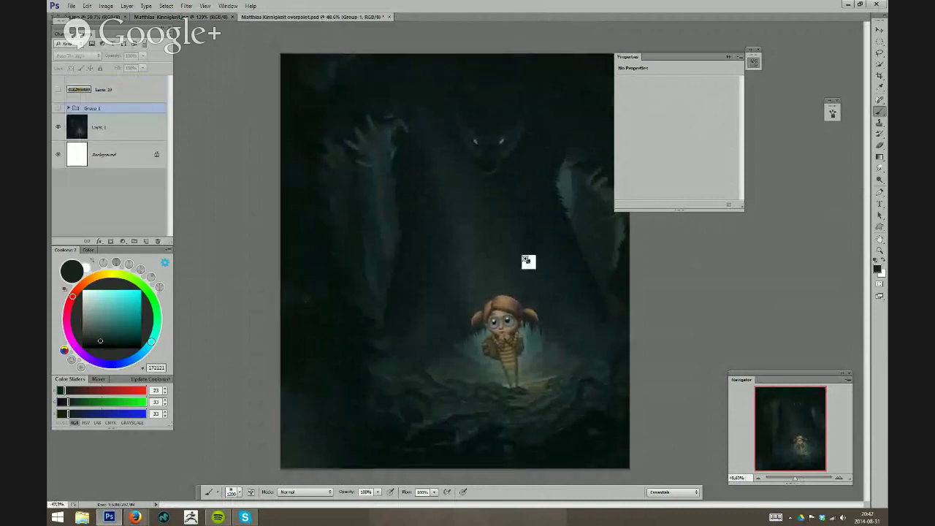
{"action": "left_click", "coordinate": [754, 64]}
{"action": "scroll", "coordinate": [545, 214], "scroll_direction": "up", "scroll_amount": 1}
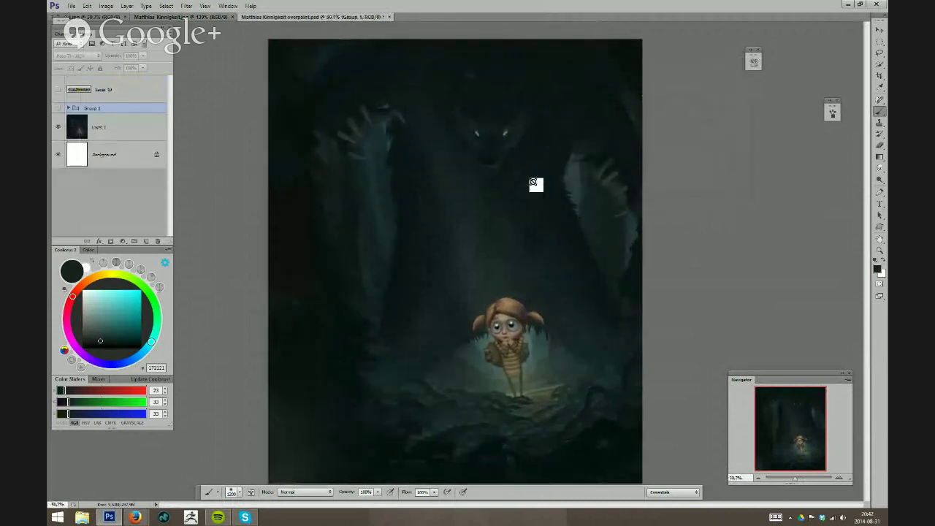
{"action": "left_click", "coordinate": [68, 108]}
{"action": "left_click", "coordinate": [57, 108]}
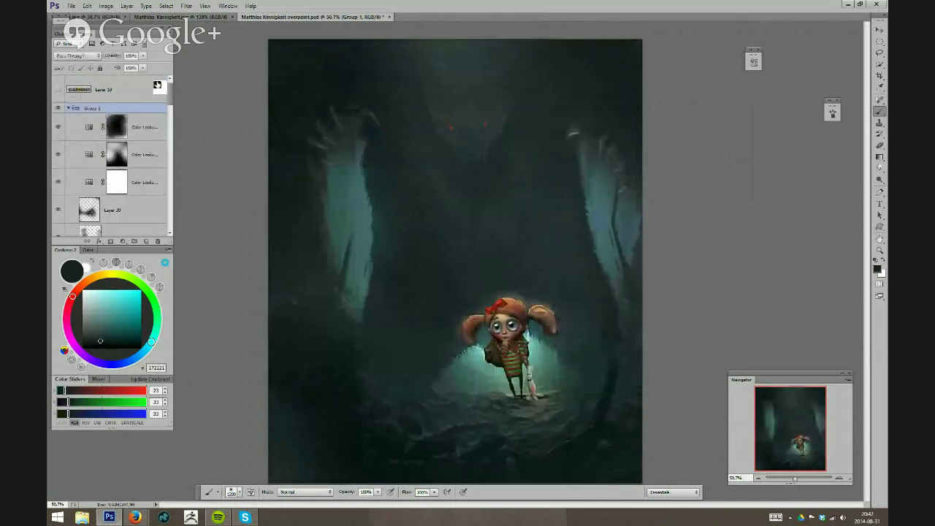
Hide the individual layers inside Group 1 and show only Layer 1 copy, with the girl painted out
{"action": "mouse_move", "coordinate": [58, 129]}
{"action": "left_mouse_down"}
{"action": "mouse_move", "coordinate": [57, 251]}
{"action": "mouse_move", "coordinate": [58, 202]}
{"action": "left_mouse_up"}
{"action": "left_click", "coordinate": [58, 200]}
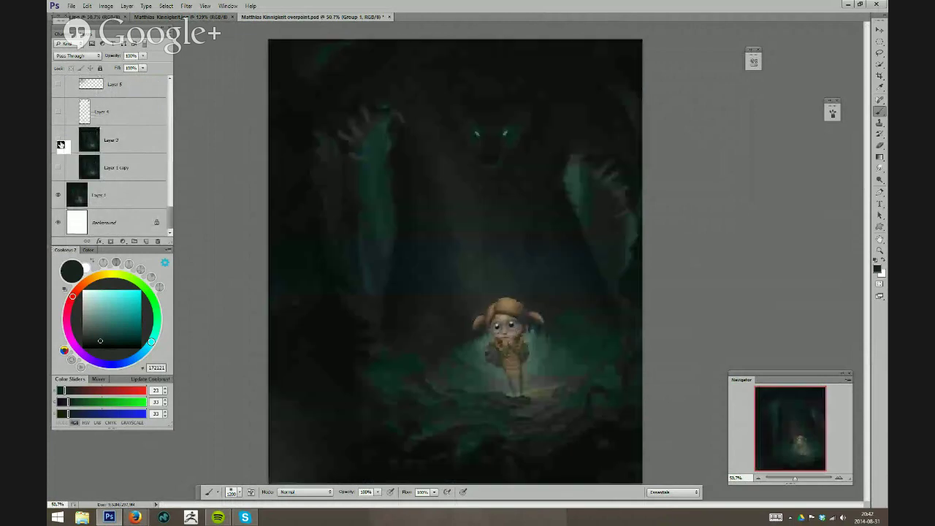
{"action": "left_click", "coordinate": [59, 167]}
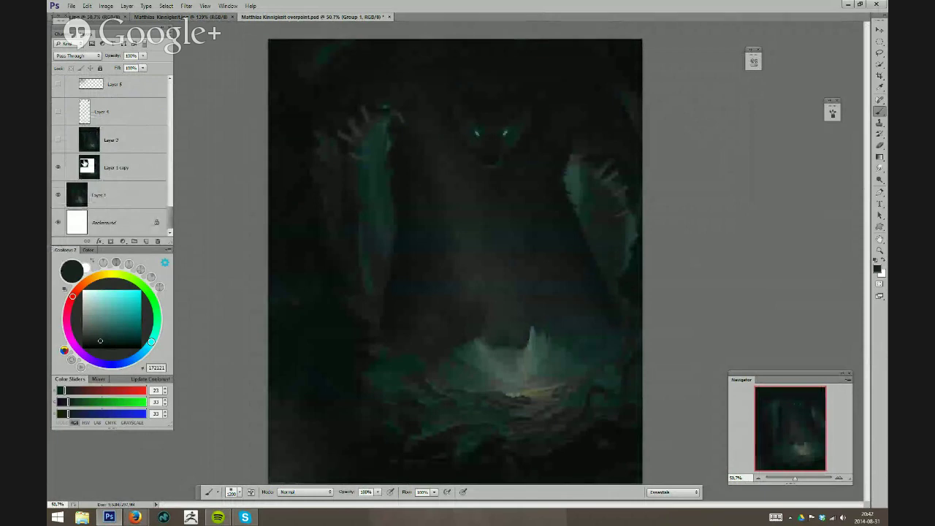
Show the layer directly above Layer 1 copy with the reshaped arm, and Layer 4 with the creature's red eyes
{"action": "scroll", "coordinate": [514, 274], "scroll_direction": "up", "scroll_amount": 3}
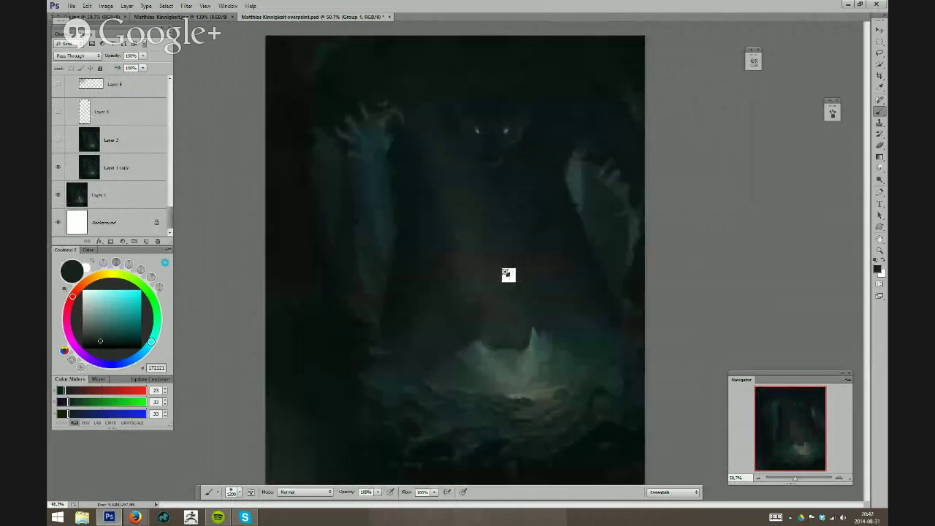
{"action": "scroll", "coordinate": [508, 279], "scroll_direction": "down", "scroll_amount": 2}
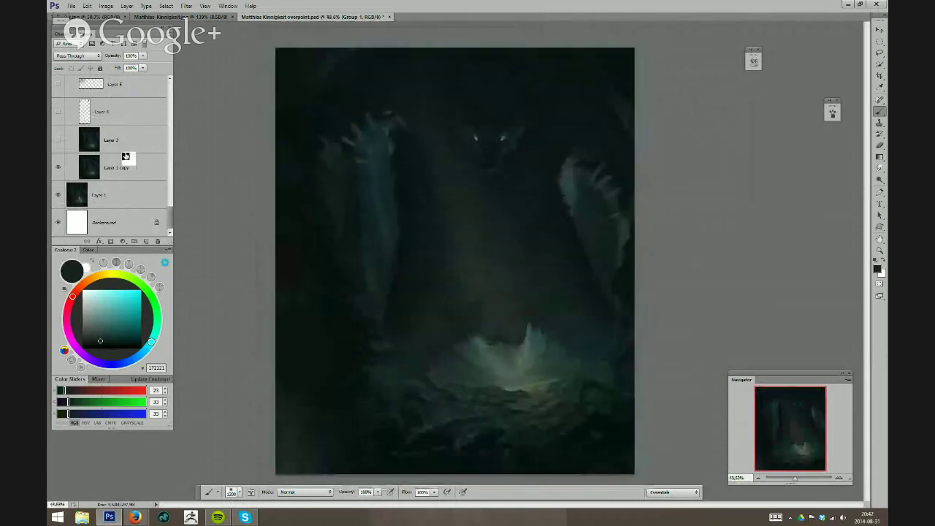
{"action": "left_click", "coordinate": [59, 140]}
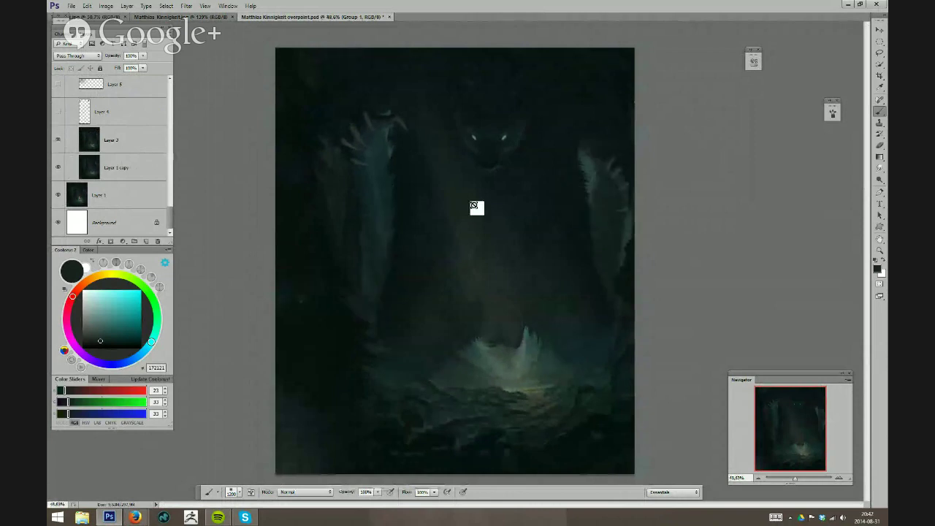
{"action": "scroll", "coordinate": [567, 205], "scroll_direction": "down", "scroll_amount": 1}
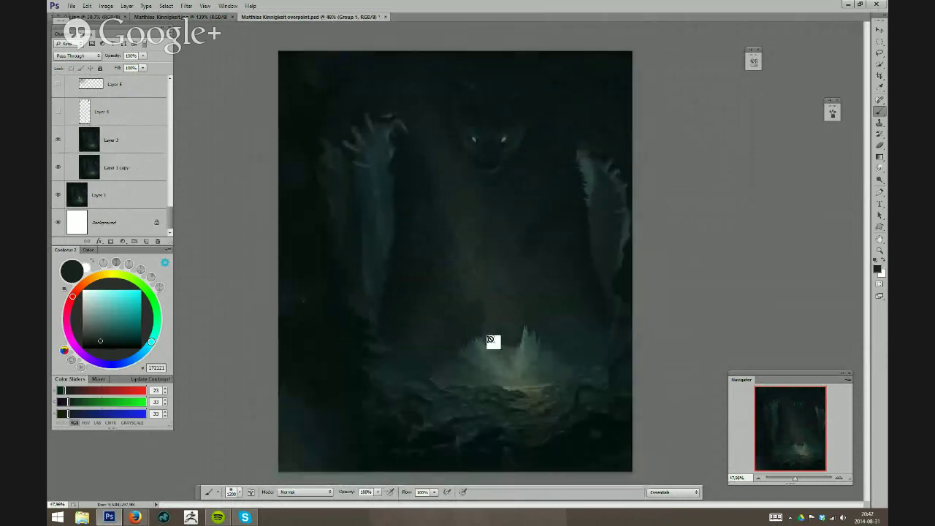
{"action": "scroll", "coordinate": [158, 217], "scroll_direction": "up", "scroll_amount": 3}
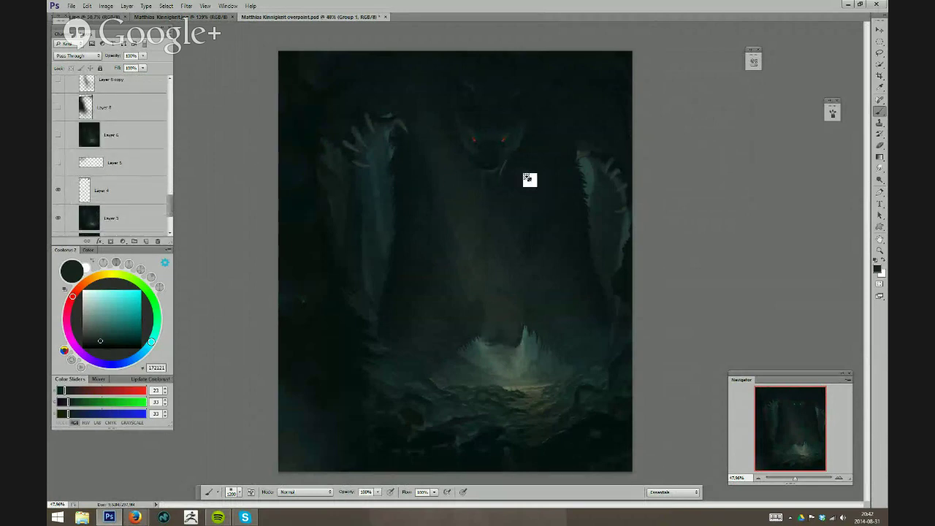
Show Layer 5, Layer 6, Layer 8 and Layer 8 copy, darkening the creature's raised arms into the background
{"action": "scroll", "coordinate": [530, 180], "scroll_direction": "up", "scroll_amount": 3}
{"action": "scroll", "coordinate": [514, 205], "scroll_direction": "down", "scroll_amount": 2}
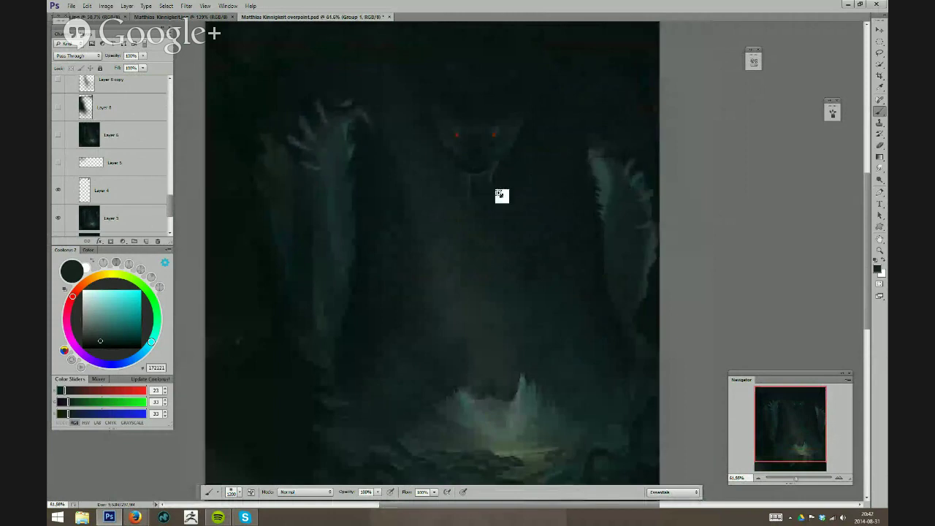
{"action": "scroll", "coordinate": [497, 195], "scroll_direction": "down", "scroll_amount": 2}
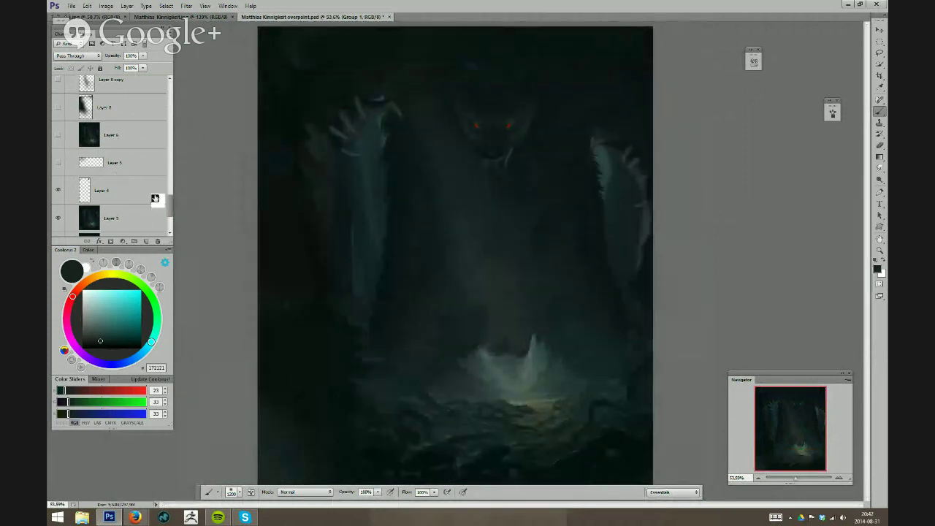
{"action": "left_click_drag", "start_coordinate": [171, 212], "coordinate": [171, 202]}
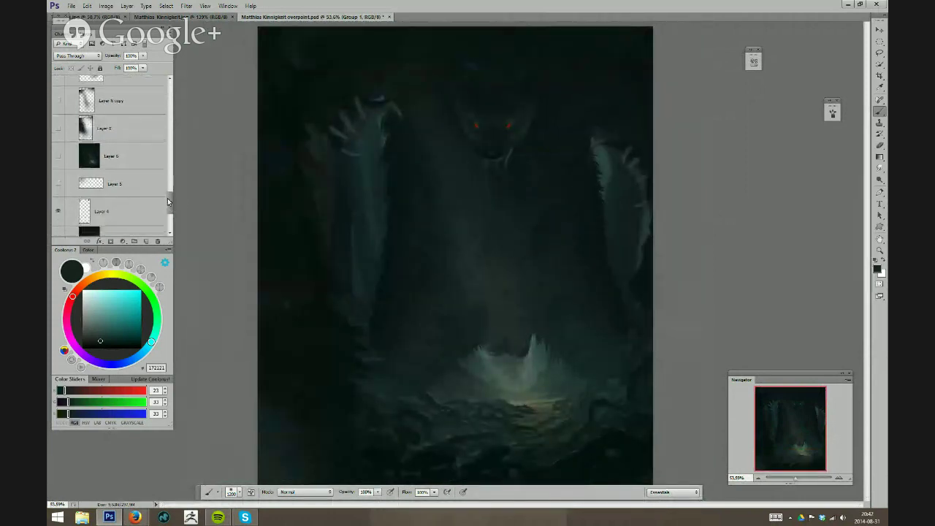
{"action": "scroll", "coordinate": [504, 252], "scroll_direction": "up", "scroll_amount": 1}
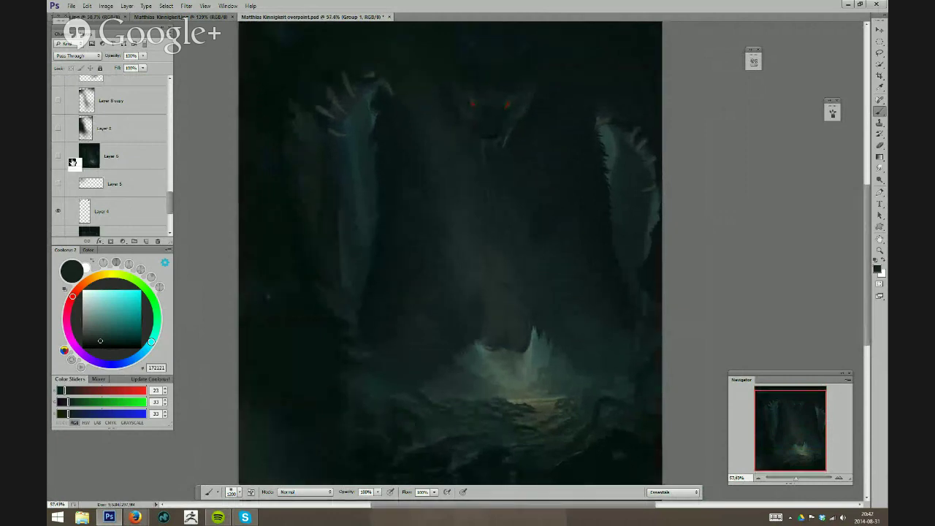
{"action": "scroll", "coordinate": [403, 227], "scroll_direction": "down", "scroll_amount": 2}
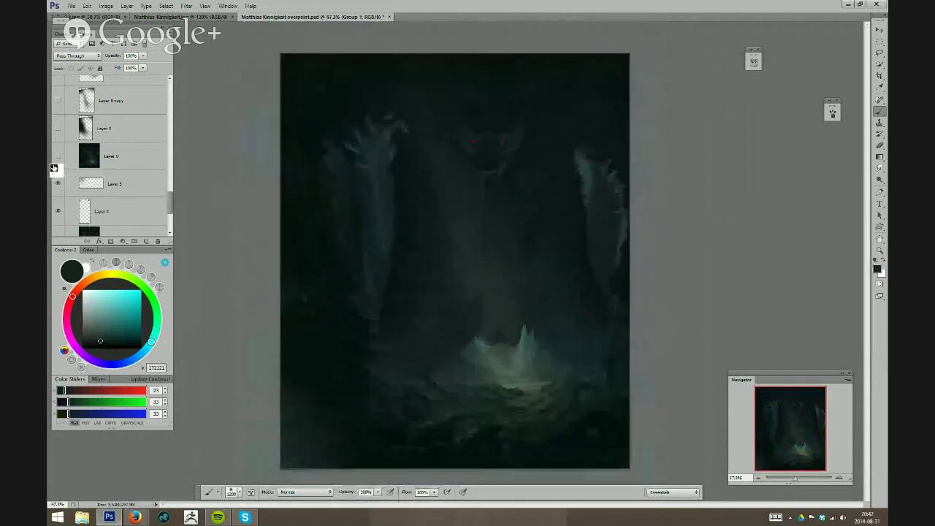
{"action": "left_click", "coordinate": [58, 157]}
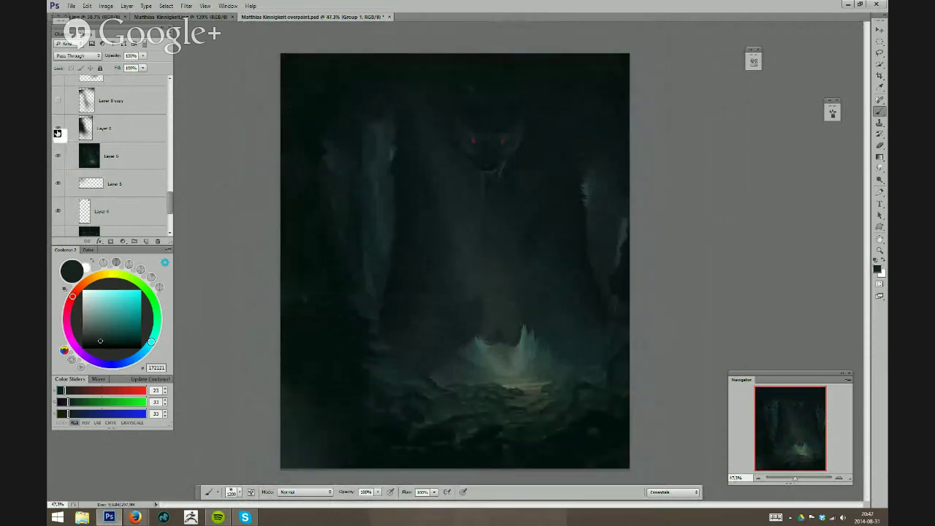
{"action": "left_click", "coordinate": [57, 129]}
{"action": "left_click", "coordinate": [59, 102]}
Show Layer 9 and Layer 11 with the teal mist, and Layer 7 with the creature's dark silhouette
{"action": "left_click_drag", "start_coordinate": [171, 200], "coordinate": [173, 193]}
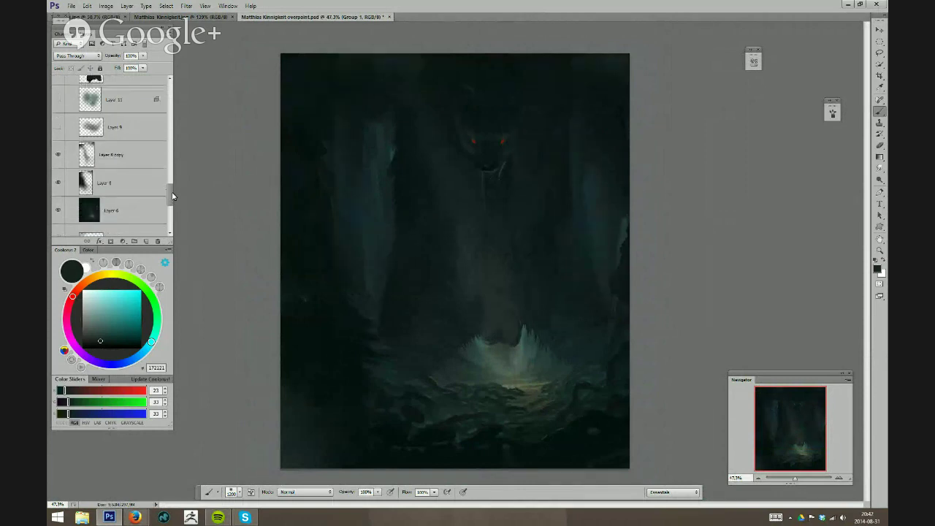
{"action": "left_click", "coordinate": [59, 99]}
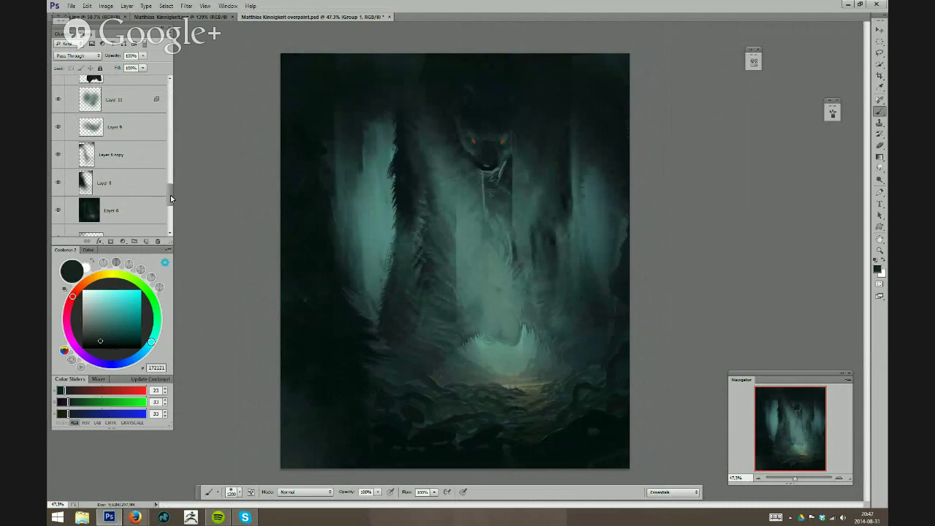
{"action": "left_click_drag", "start_coordinate": [170, 195], "coordinate": [126, 174]}
{"action": "left_click", "coordinate": [61, 170]}
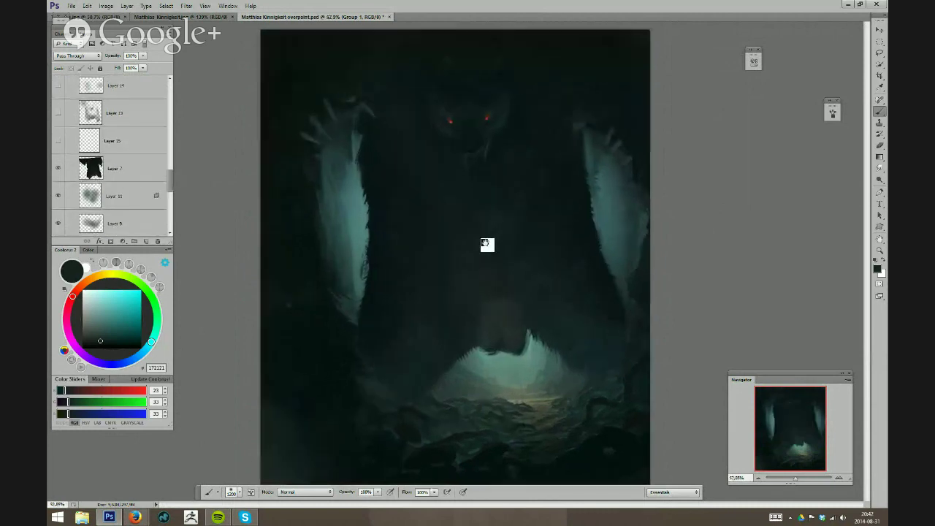
{"action": "scroll", "coordinate": [485, 247], "scroll_direction": "up", "scroll_amount": 1}
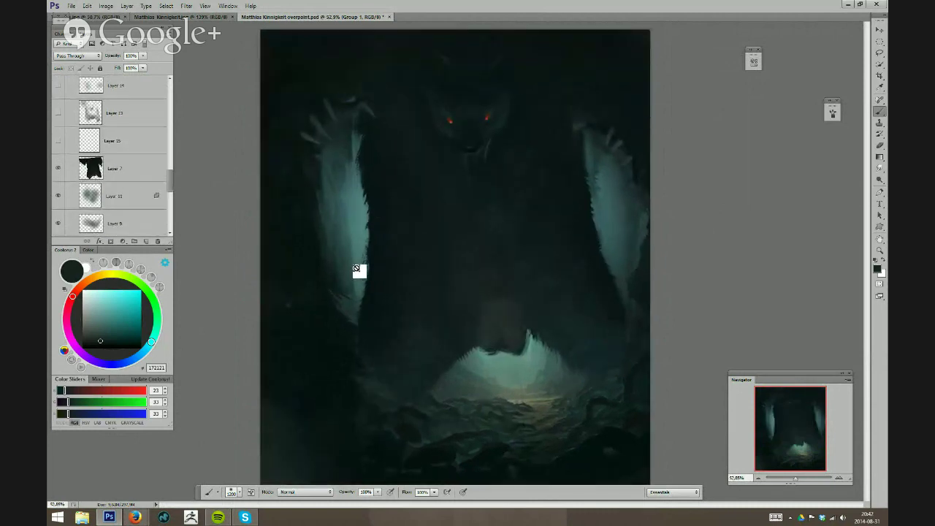
{"action": "scroll", "coordinate": [429, 250], "scroll_direction": "down", "scroll_amount": 3}
{"action": "scroll", "coordinate": [423, 238], "scroll_direction": "up", "scroll_amount": 3}
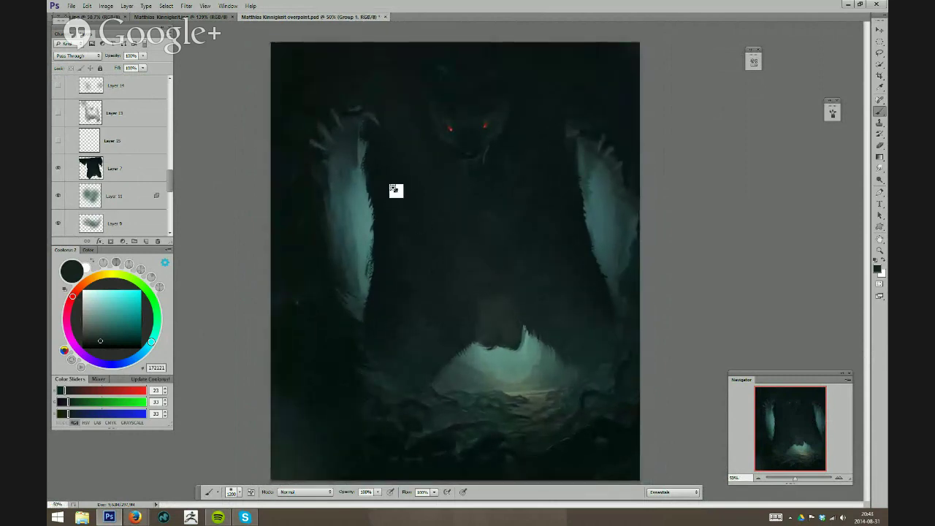
{"action": "scroll", "coordinate": [398, 193], "scroll_direction": "up", "scroll_amount": 1}
Show Layer 15, Layer 13 and Layer 14 above the creature's silhouette
{"action": "left_click_drag", "start_coordinate": [171, 183], "coordinate": [174, 173]}
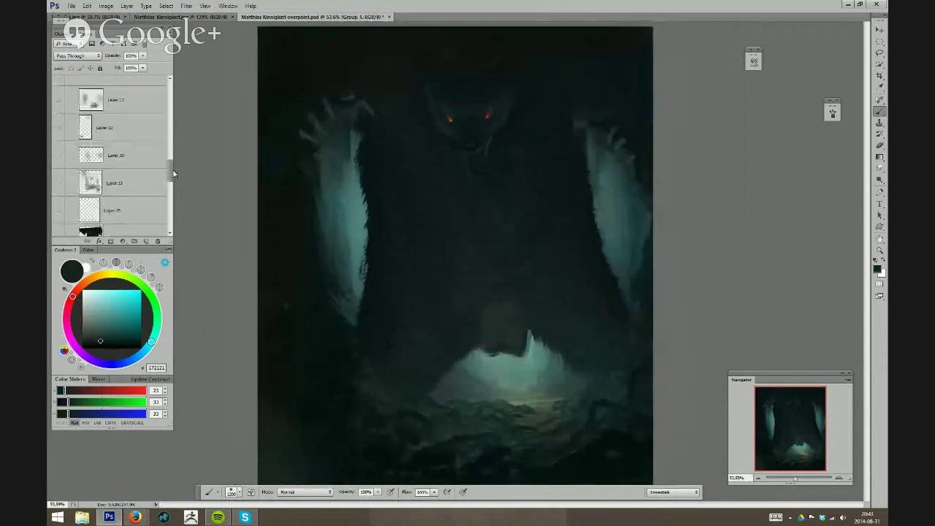
{"action": "left_click", "coordinate": [59, 183]}
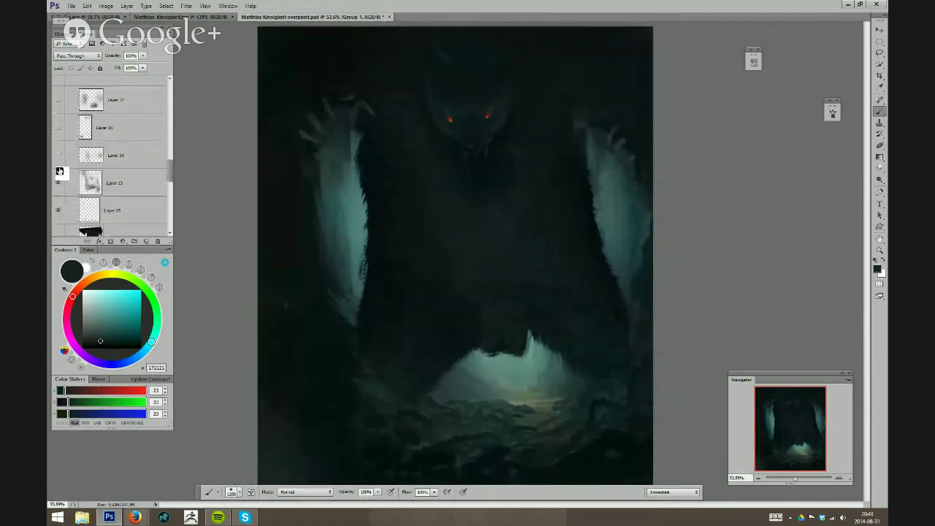
{"action": "scroll", "coordinate": [511, 155], "scroll_direction": "up", "scroll_amount": 1}
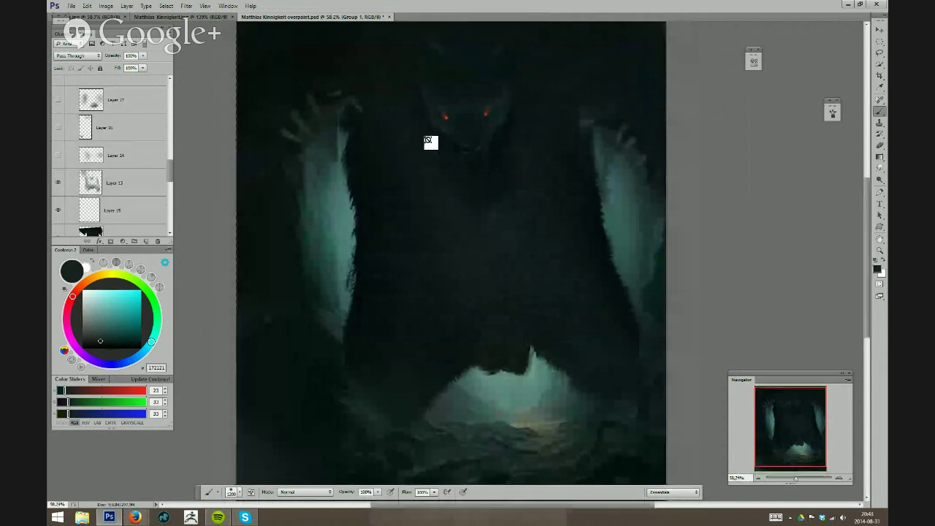
{"action": "left_click_drag", "start_coordinate": [545, 231], "coordinate": [468, 227]}
{"action": "left_click", "coordinate": [58, 155]}
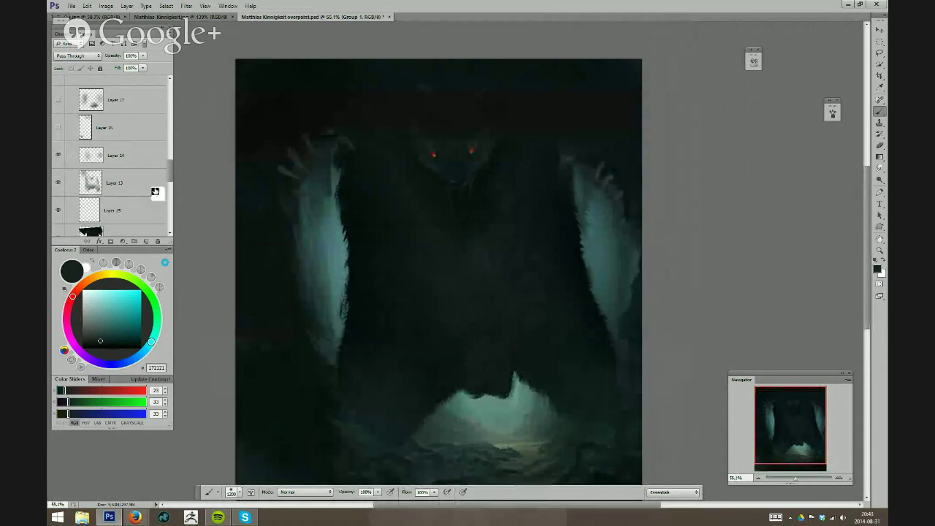
Show Layer 16 and check the creature's face and upper body
{"action": "left_click_drag", "start_coordinate": [380, 312], "coordinate": [372, 274]}
{"action": "key", "text": "ctrl+minus"}
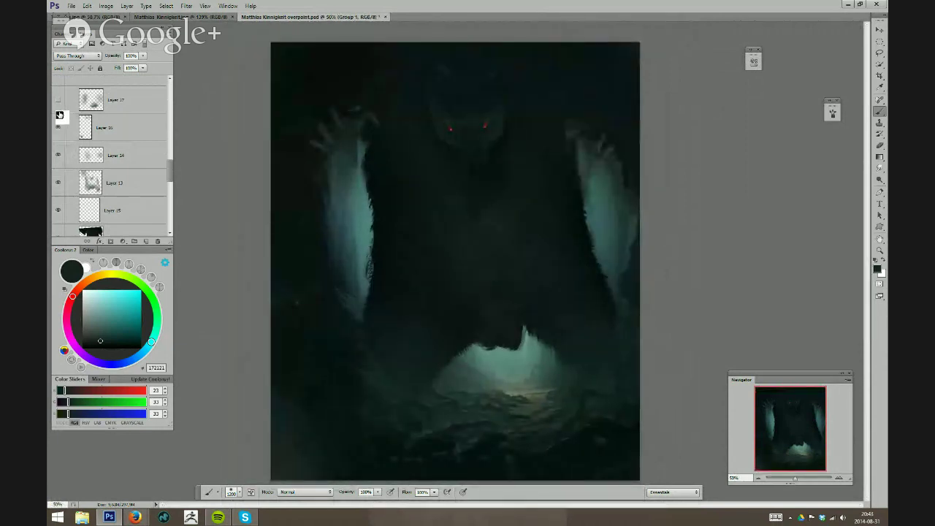
{"action": "left_click_drag", "start_coordinate": [541, 201], "coordinate": [543, 179]}
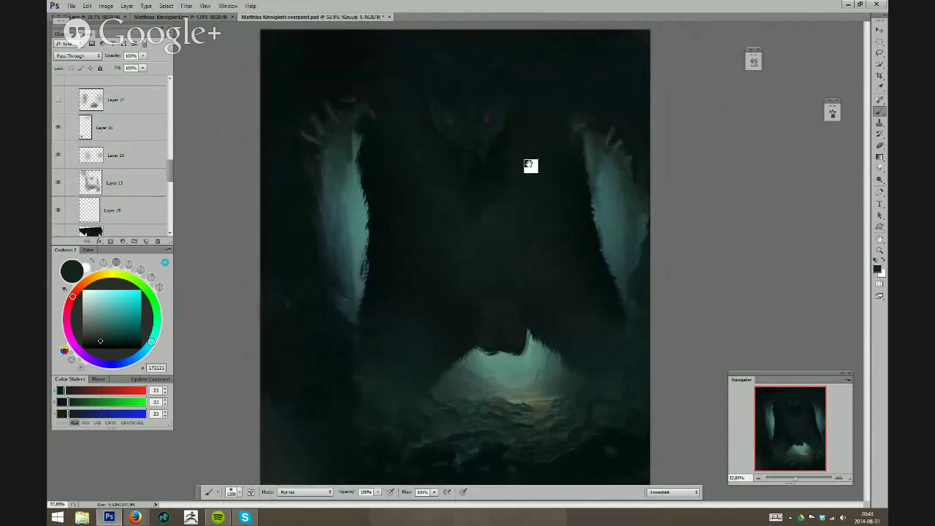
{"action": "left_click_drag", "start_coordinate": [469, 112], "coordinate": [487, 109]}
{"action": "scroll", "coordinate": [490, 110], "scroll_direction": "down", "scroll_amount": 4}
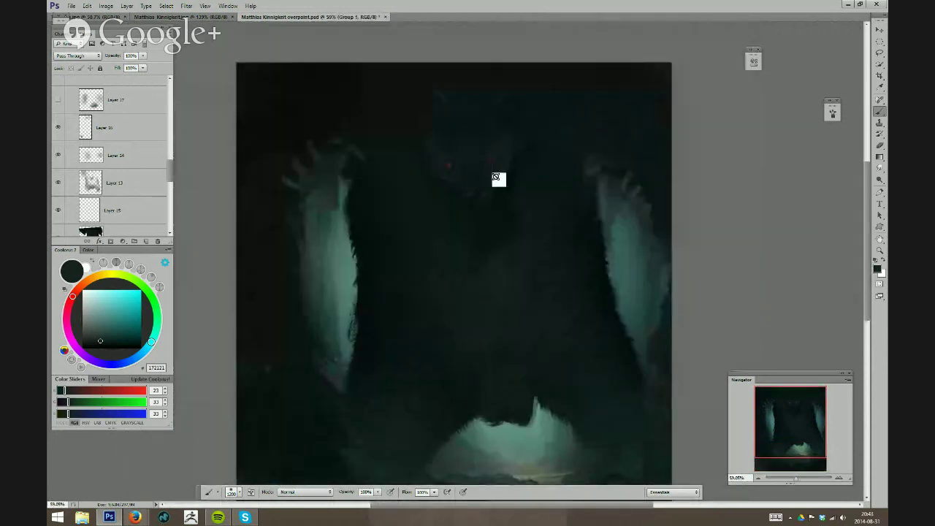
Show Layer 17 with the brighter glow, the layer directly above it, and Layer 12
{"action": "scroll", "coordinate": [171, 159], "scroll_direction": "up", "scroll_amount": 3}
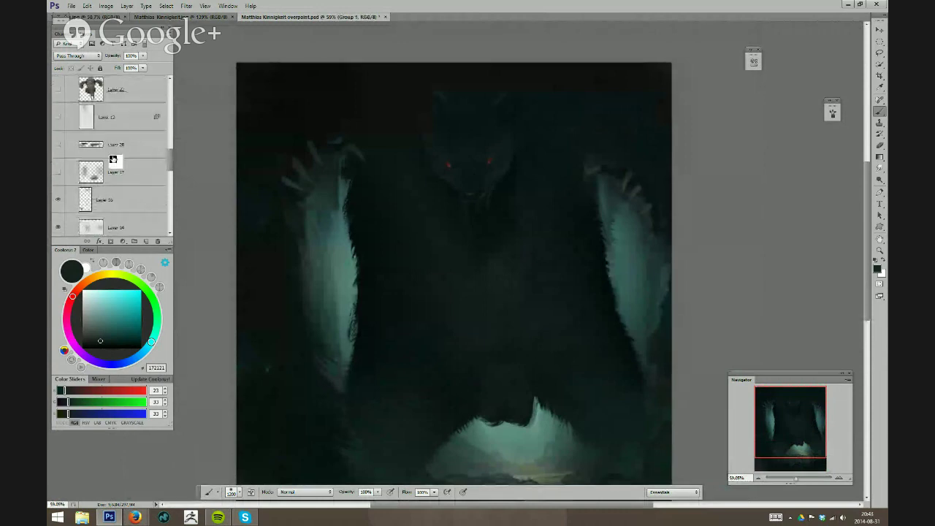
{"action": "left_click", "coordinate": [62, 174]}
{"action": "left_click", "coordinate": [60, 157]}
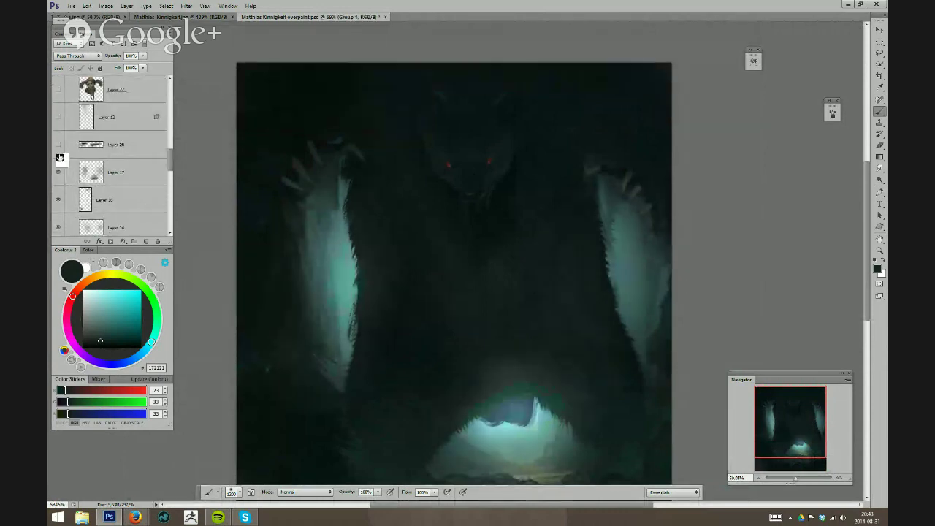
{"action": "scroll", "coordinate": [457, 308], "scroll_direction": "down", "scroll_amount": 1}
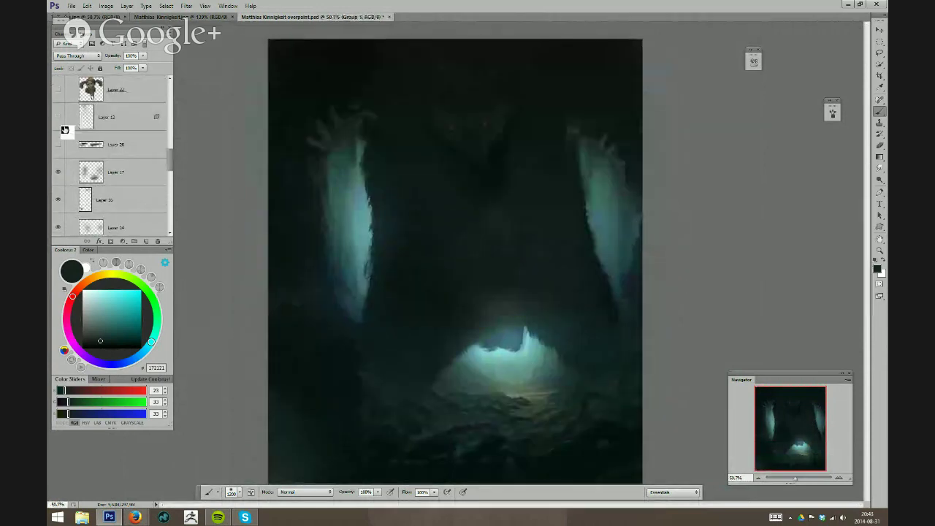
{"action": "left_click", "coordinate": [57, 147]}
{"action": "left_click", "coordinate": [61, 116]}
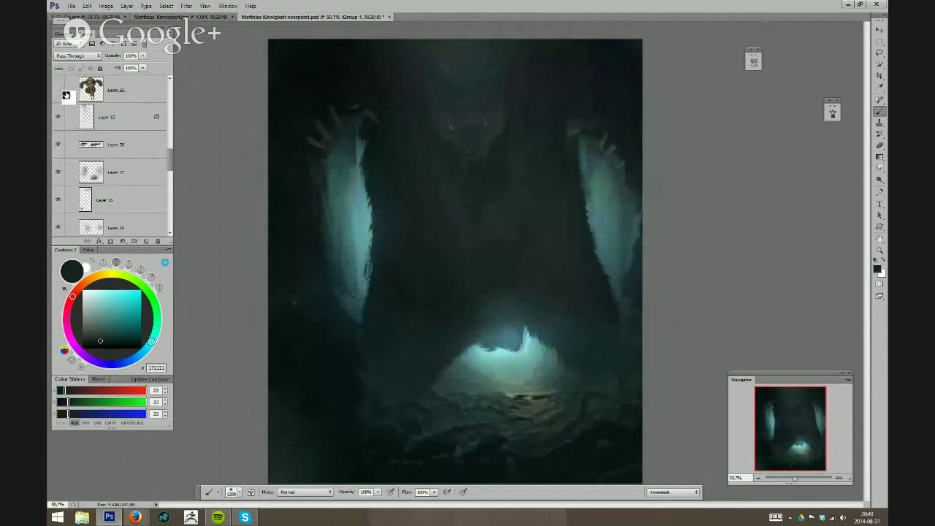
Show Layer 22 with the girl standing in front of the glow
{"action": "scroll", "coordinate": [453, 152], "scroll_direction": "down", "scroll_amount": 2}
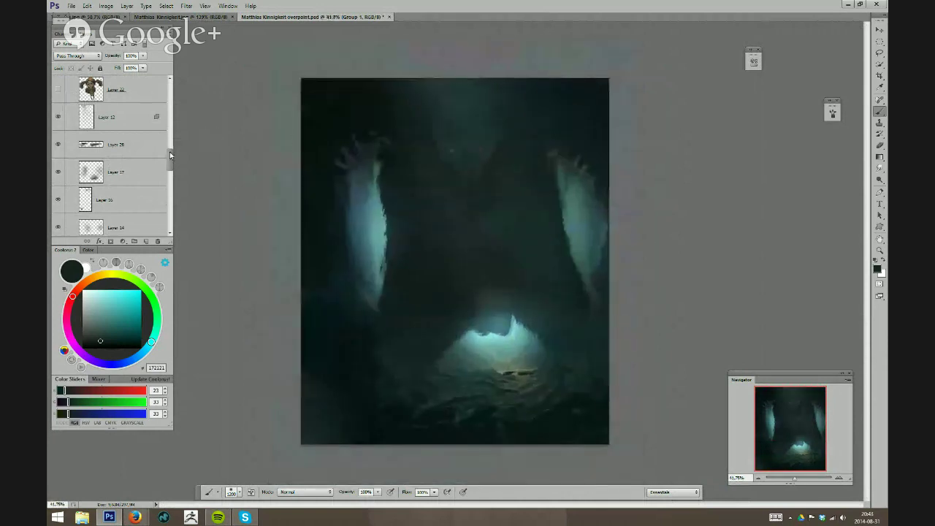
{"action": "scroll", "coordinate": [171, 154], "scroll_direction": "up", "scroll_amount": 3}
{"action": "left_click", "coordinate": [59, 168]}
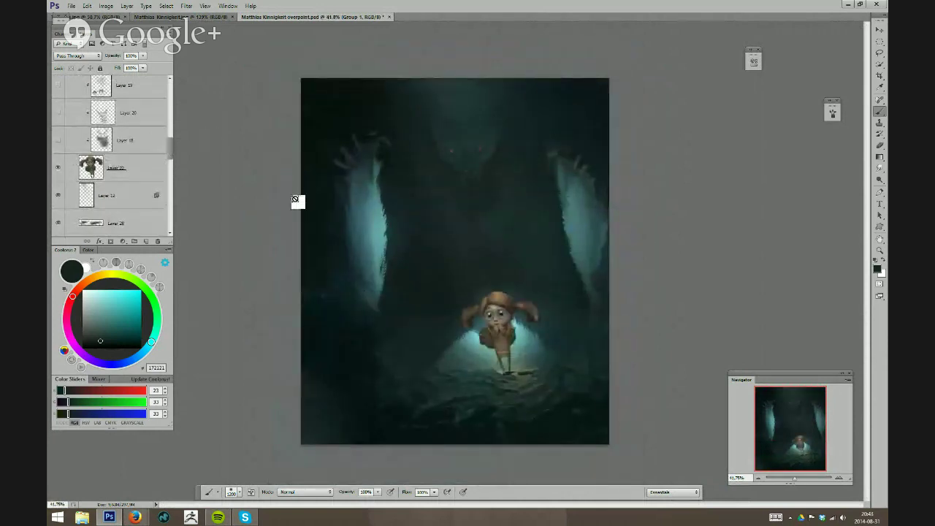
{"action": "scroll", "coordinate": [524, 302], "scroll_direction": "up", "scroll_amount": 1}
{"action": "scroll", "coordinate": [522, 299], "scroll_direction": "up", "scroll_amount": 1}
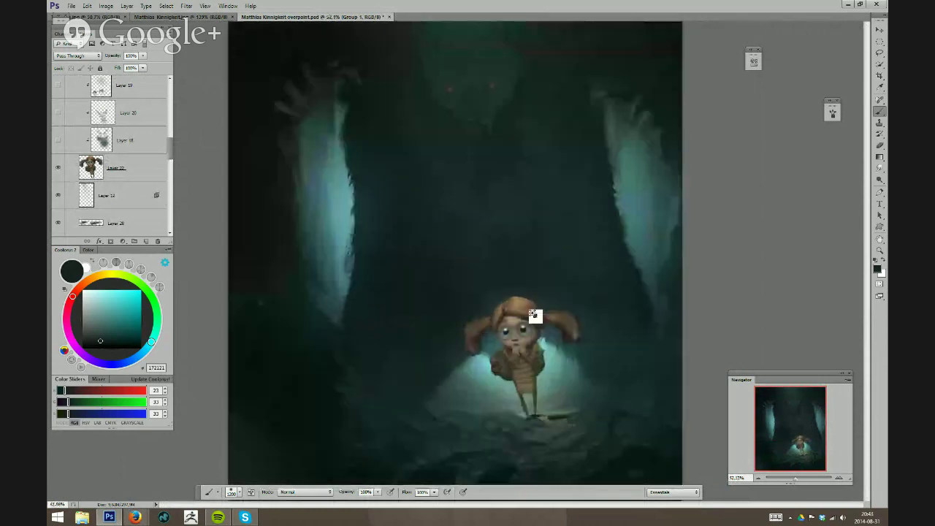
Select the clipped Layer 18 and show it together with Layer 20, adding shadow and coloured stripes to the girl
{"action": "left_click", "coordinate": [151, 148]}
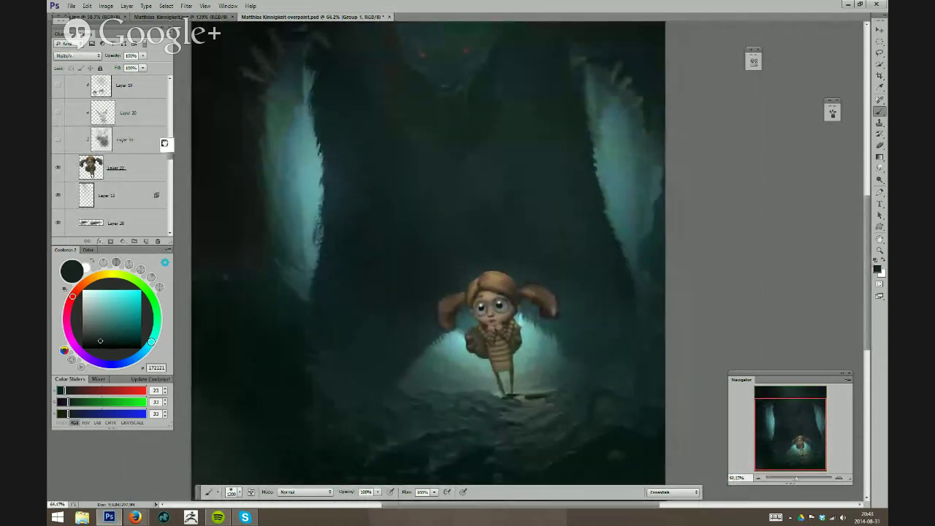
{"action": "left_click_drag", "start_coordinate": [171, 151], "coordinate": [172, 147]}
{"action": "scroll", "coordinate": [172, 150], "scroll_direction": "down", "scroll_amount": 1}
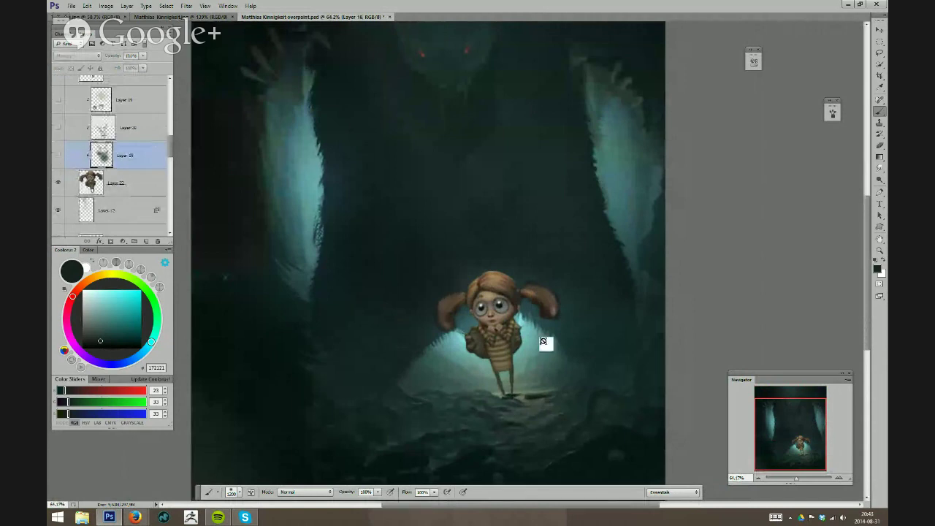
{"action": "scroll", "coordinate": [540, 330], "scroll_direction": "up", "scroll_amount": 2}
{"action": "scroll", "coordinate": [550, 334], "scroll_direction": "down", "scroll_amount": 2}
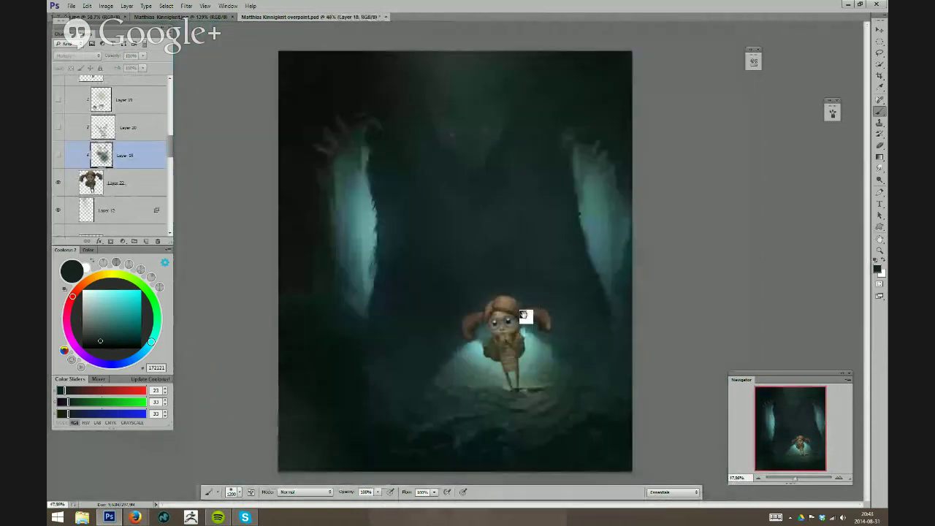
{"action": "scroll", "coordinate": [525, 315], "scroll_direction": "up", "scroll_amount": 2}
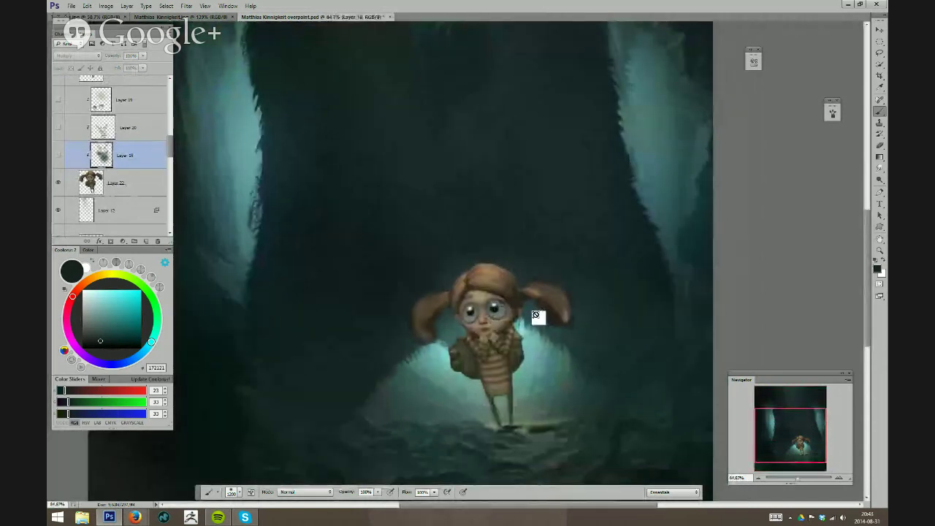
{"action": "scroll", "coordinate": [461, 292], "scroll_direction": "up", "scroll_amount": 1}
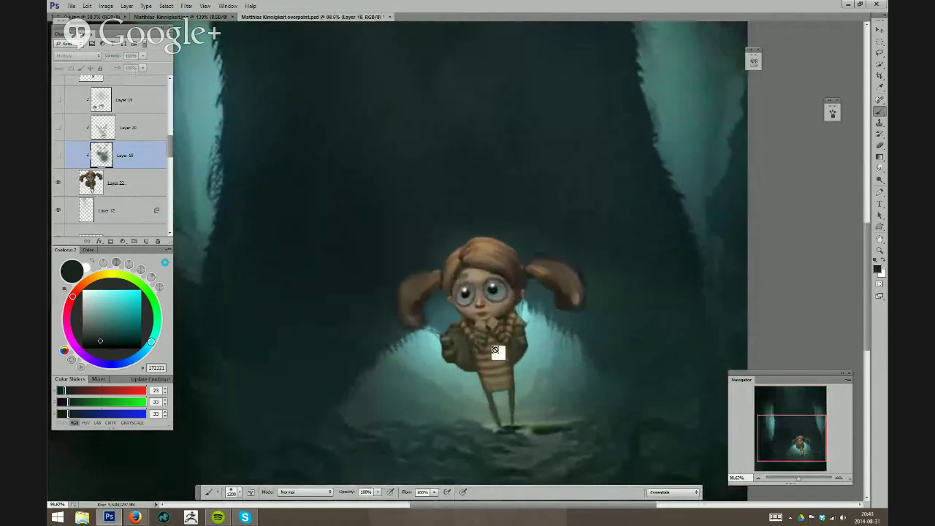
{"action": "scroll", "coordinate": [501, 276], "scroll_direction": "up", "scroll_amount": 1}
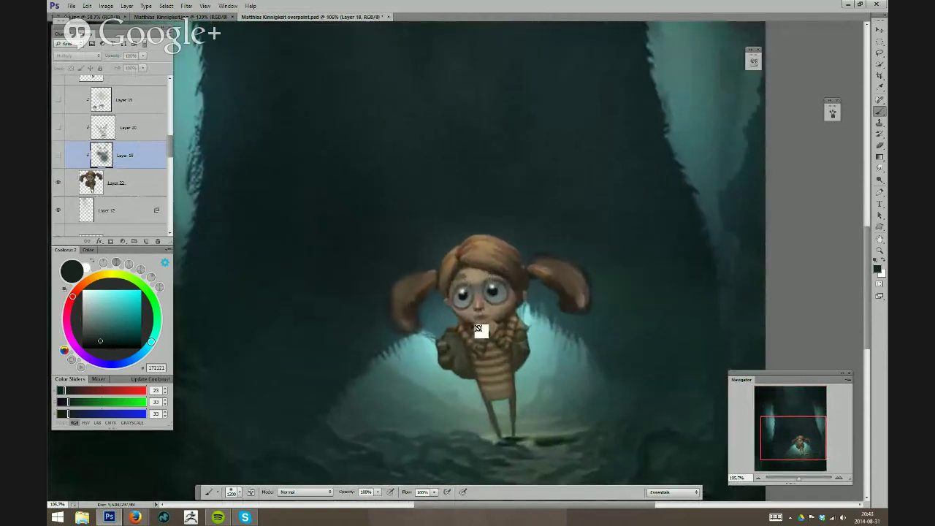
{"action": "scroll", "coordinate": [484, 343], "scroll_direction": "down", "scroll_amount": 2}
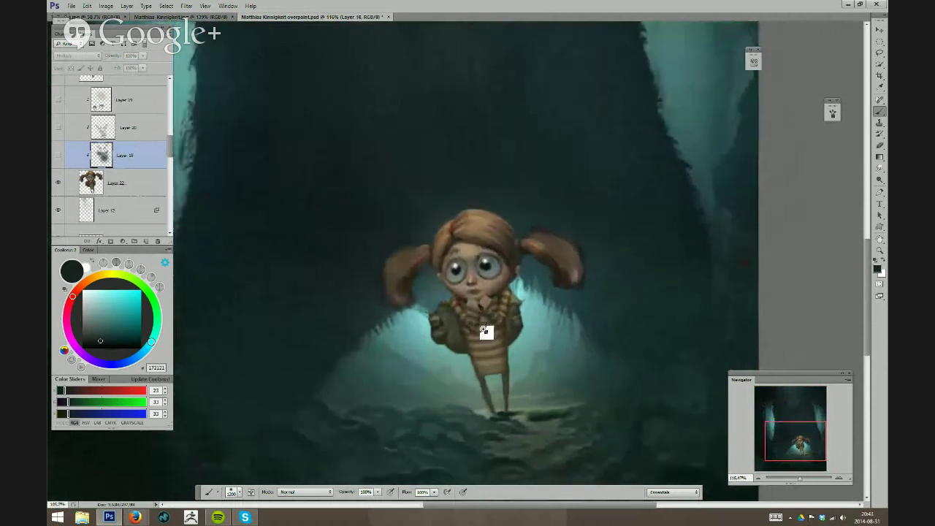
{"action": "left_click", "coordinate": [58, 155]}
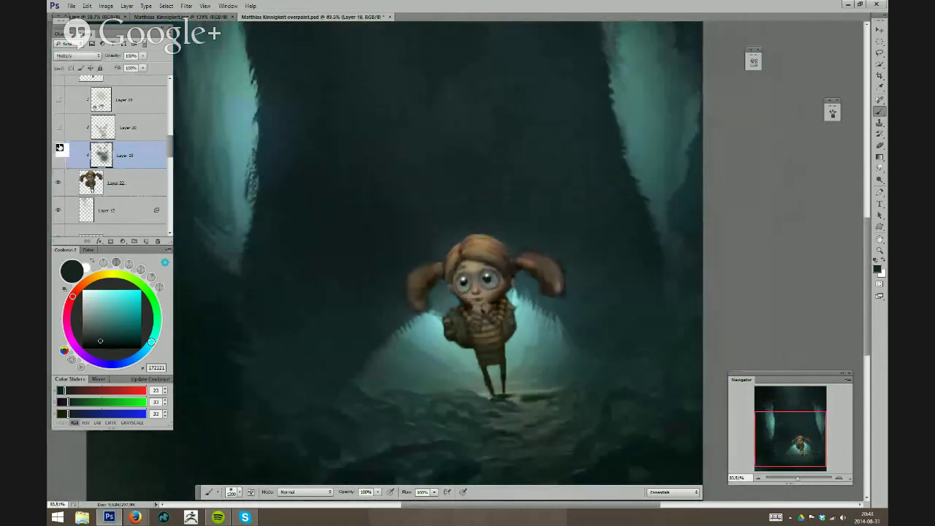
{"action": "left_click", "coordinate": [57, 127]}
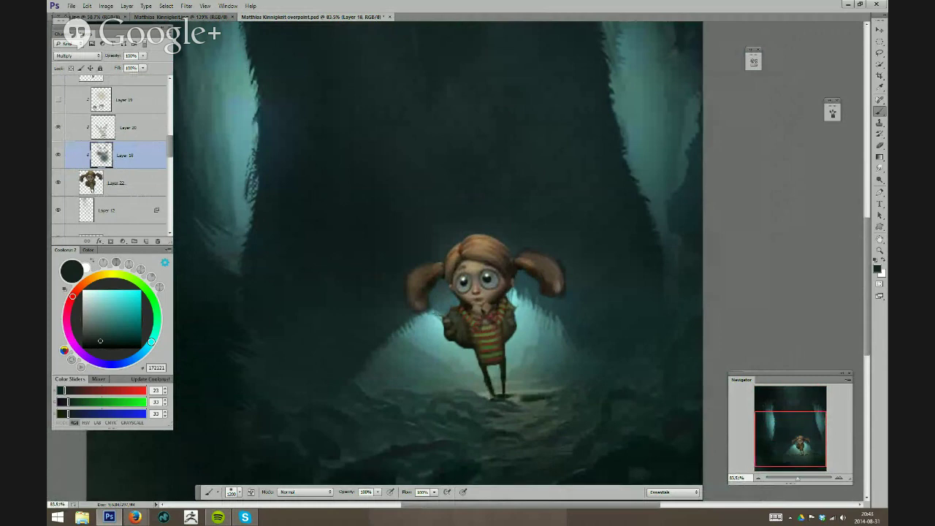
{"action": "scroll", "coordinate": [515, 342], "scroll_direction": "up", "scroll_amount": 2}
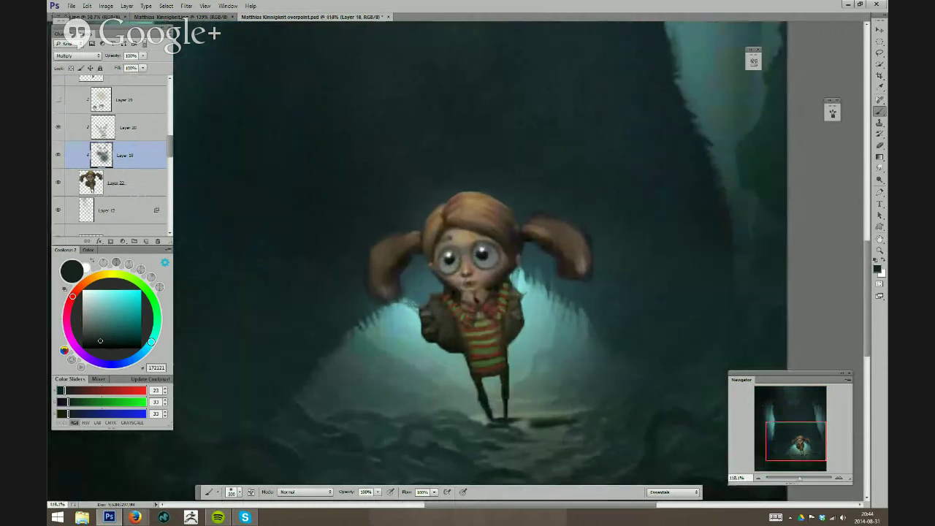
Show the clipped Layer 19 on the girl and compare her with the whole painting
{"action": "scroll", "coordinate": [487, 328], "scroll_direction": "down", "scroll_amount": 3}
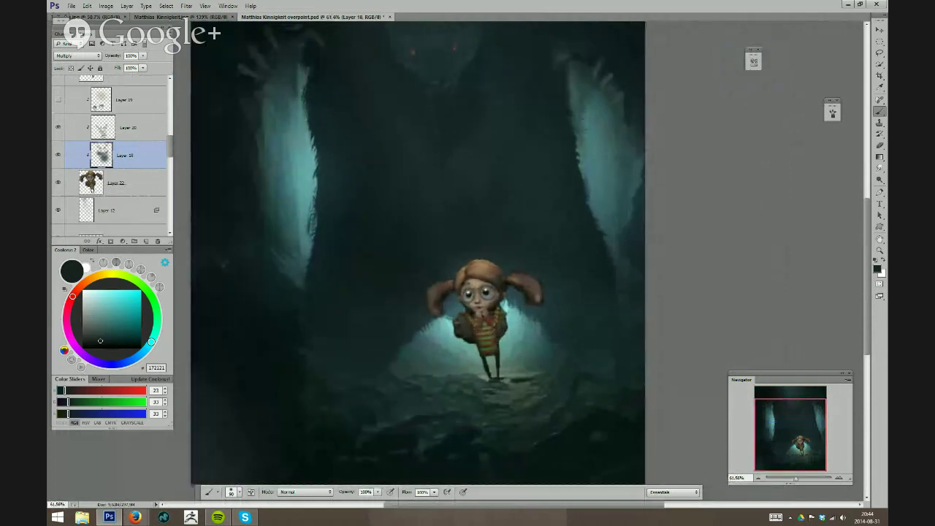
{"action": "scroll", "coordinate": [144, 129], "scroll_direction": "up", "scroll_amount": 2}
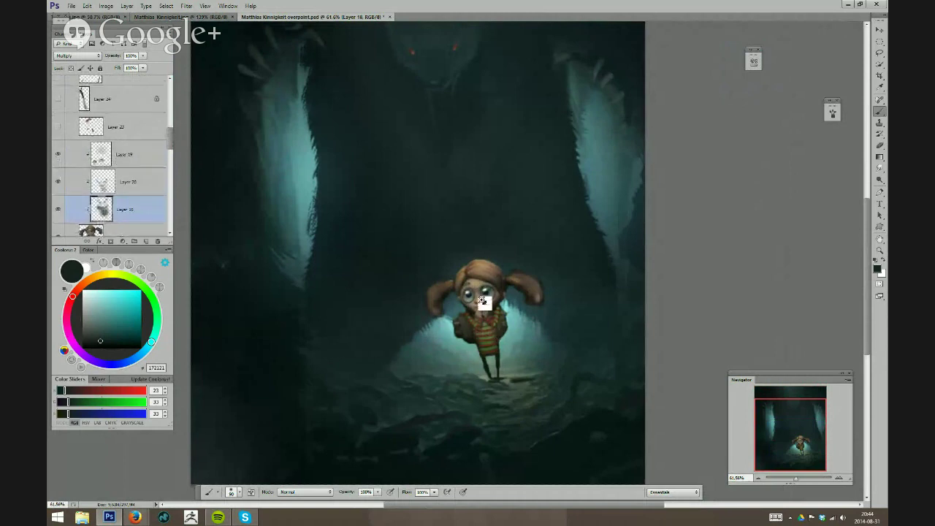
{"action": "scroll", "coordinate": [482, 304], "scroll_direction": "up", "scroll_amount": 1}
{"action": "scroll", "coordinate": [501, 309], "scroll_direction": "down", "scroll_amount": 2}
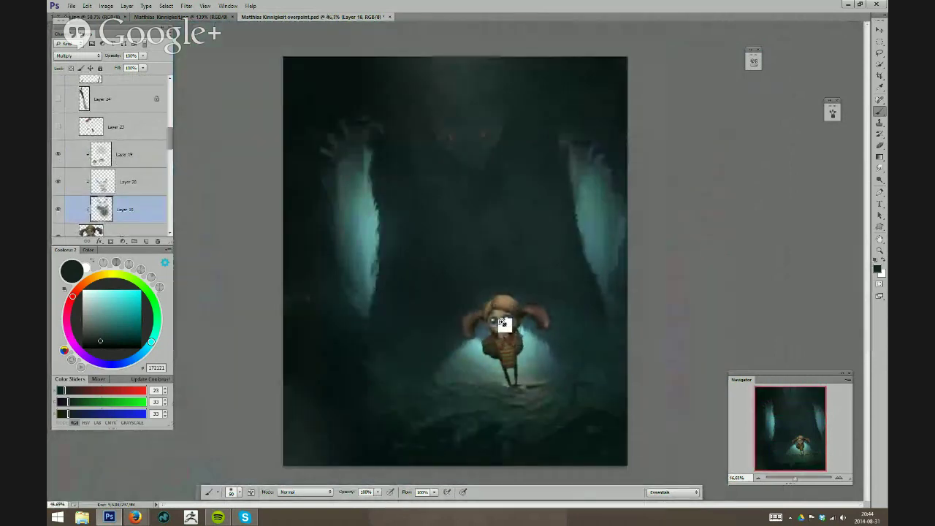
{"action": "scroll", "coordinate": [501, 321], "scroll_direction": "up", "scroll_amount": 2}
{"action": "scroll", "coordinate": [507, 314], "scroll_direction": "down", "scroll_amount": 1}
{"action": "scroll", "coordinate": [526, 240], "scroll_direction": "down", "scroll_amount": 1}
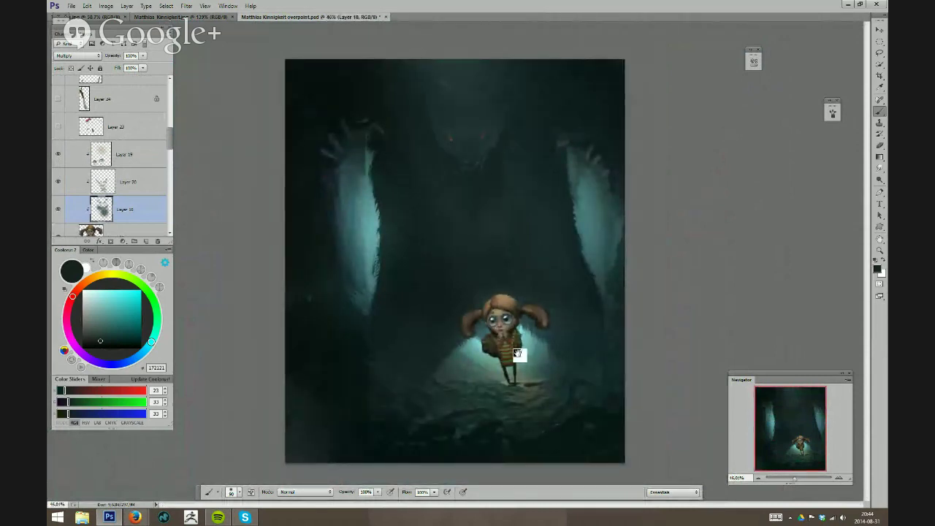
Examine the girl's face, hair, clothes and legs against the glow, close up and from farther away
{"action": "scroll", "coordinate": [518, 355], "scroll_direction": "up", "scroll_amount": 3}
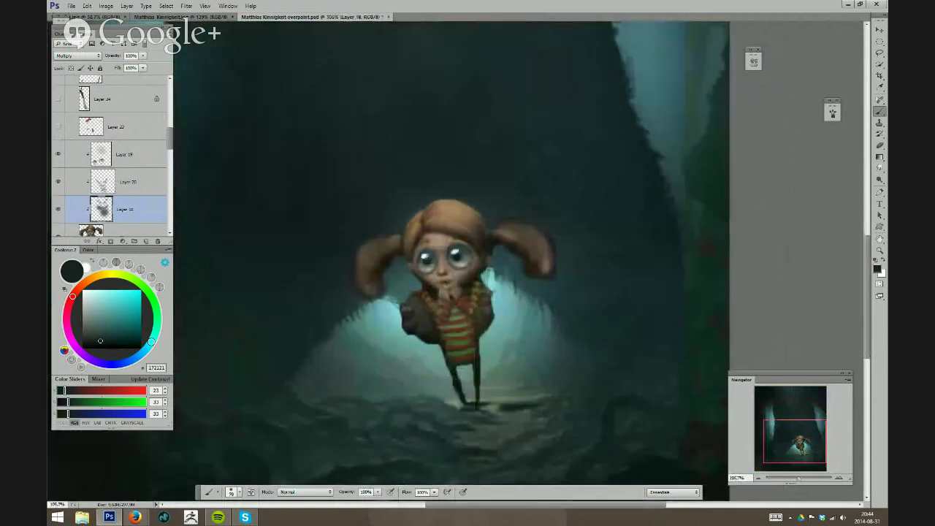
{"action": "scroll", "coordinate": [464, 335], "scroll_direction": "up", "scroll_amount": 1}
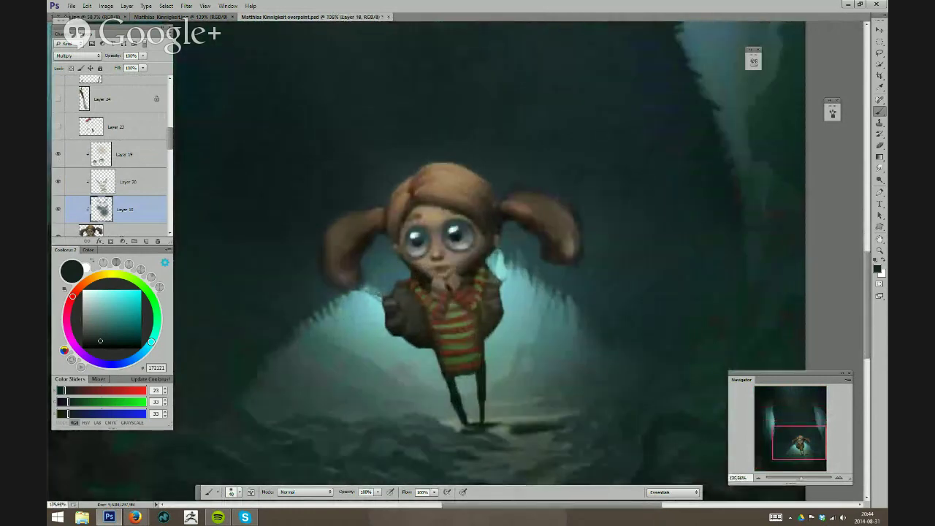
{"action": "scroll", "coordinate": [460, 337], "scroll_direction": "down", "scroll_amount": 2}
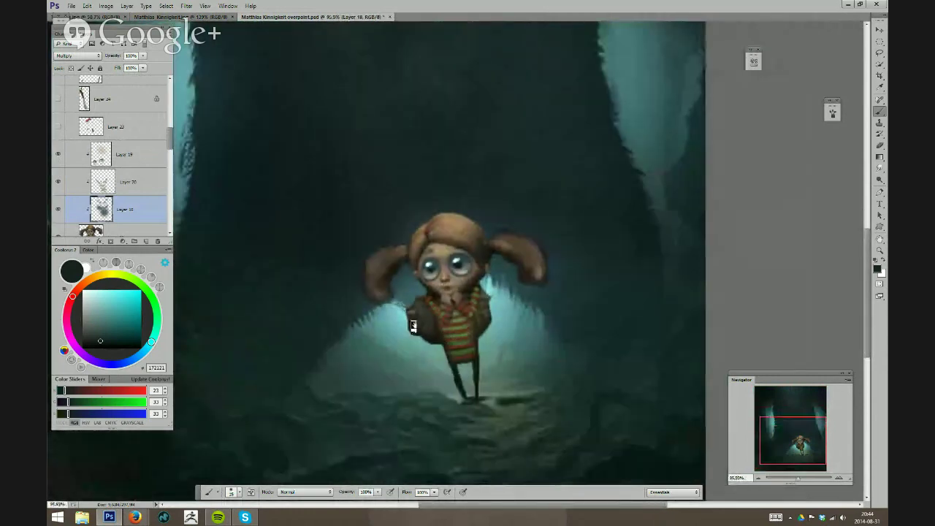
{"action": "scroll", "coordinate": [413, 326], "scroll_direction": "down", "scroll_amount": 3}
{"action": "scroll", "coordinate": [462, 330], "scroll_direction": "up", "scroll_amount": 2}
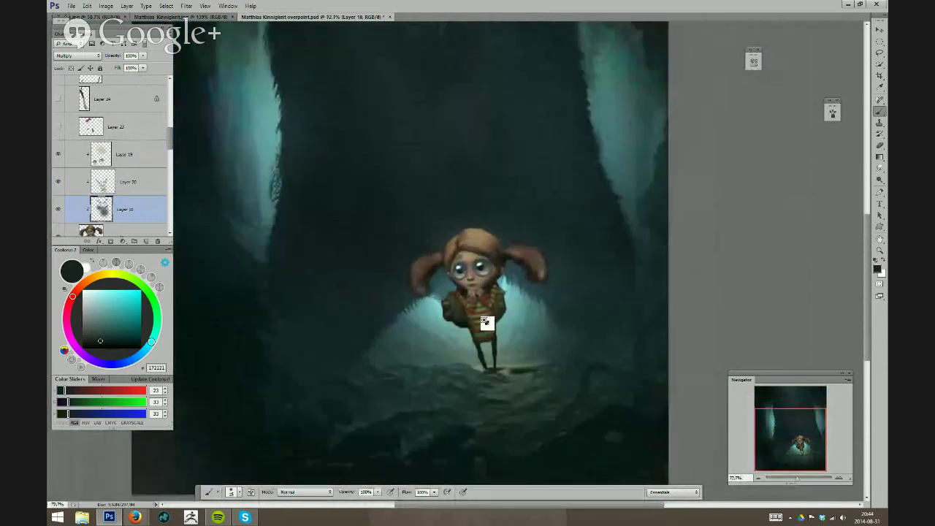
{"action": "scroll", "coordinate": [489, 324], "scroll_direction": "up", "scroll_amount": 1}
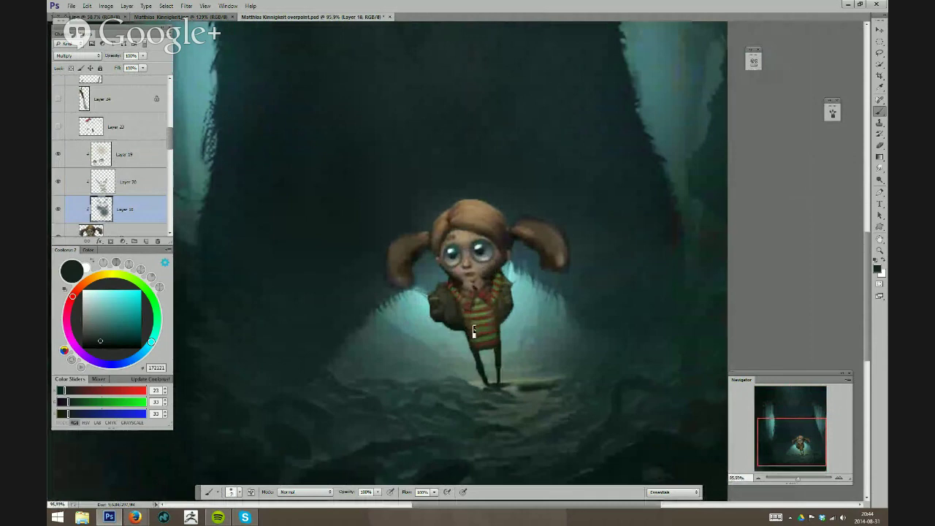
{"action": "scroll", "coordinate": [464, 327], "scroll_direction": "down", "scroll_amount": 1}
{"action": "scroll", "coordinate": [162, 135], "scroll_direction": "up", "scroll_amount": 2}
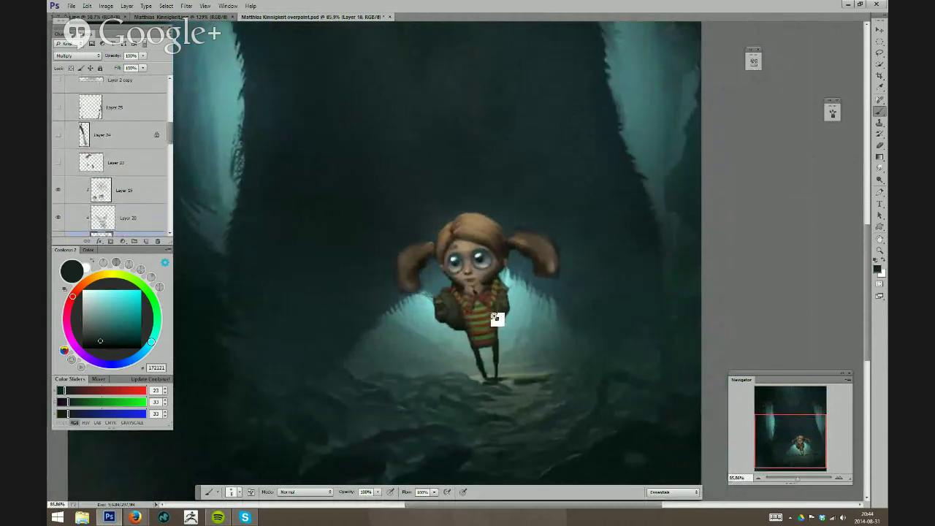
{"action": "scroll", "coordinate": [497, 318], "scroll_direction": "up", "scroll_amount": 1}
{"action": "scroll", "coordinate": [503, 317], "scroll_direction": "down", "scroll_amount": 2}
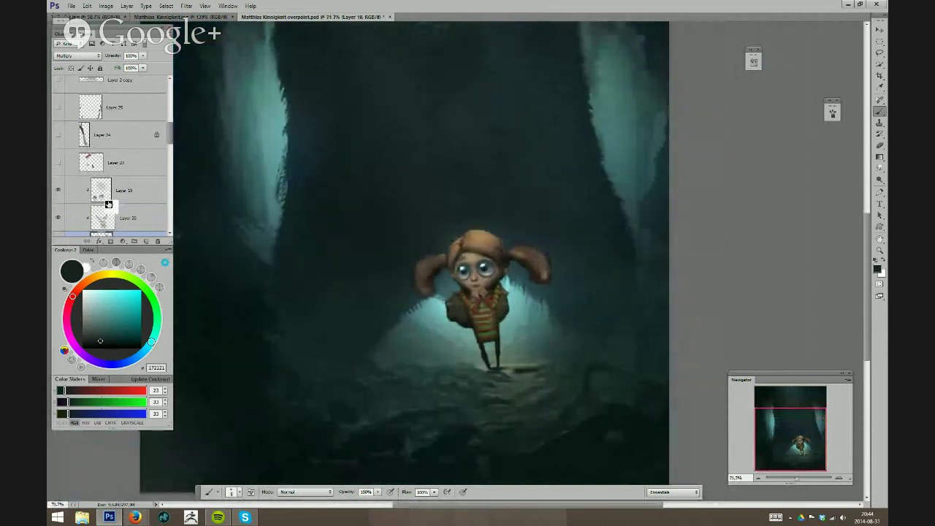
Show Layer 23 with the red bow in the girl's hair
{"action": "scroll", "coordinate": [506, 273], "scroll_direction": "up", "scroll_amount": 1}
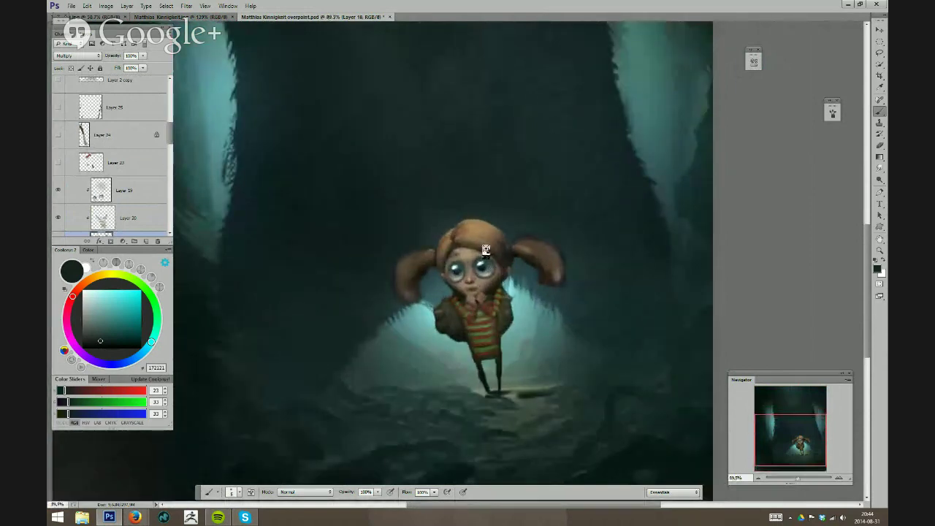
{"action": "scroll", "coordinate": [363, 238], "scroll_direction": "down", "scroll_amount": 1}
{"action": "left_click", "coordinate": [59, 163]}
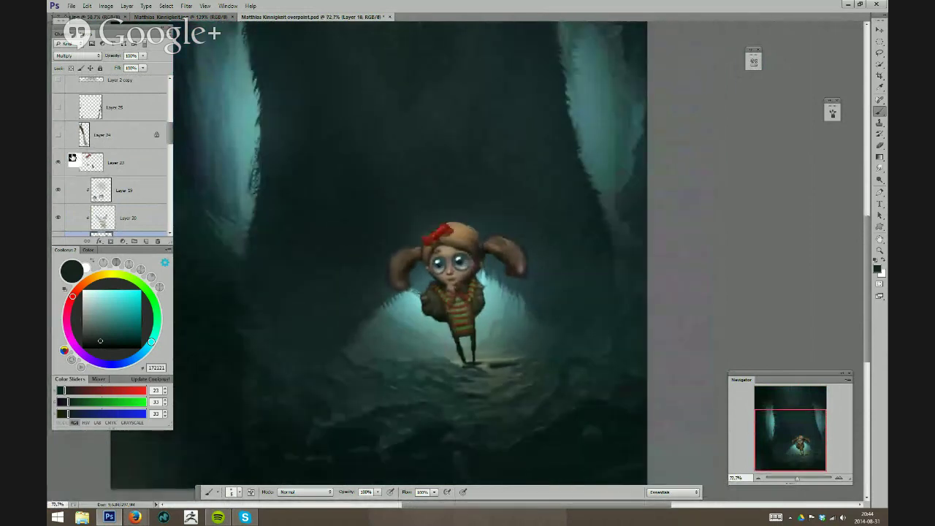
Show Layer 24 with the white toy rabbit beside the girl and check it up close and in context
{"action": "scroll", "coordinate": [166, 141], "scroll_direction": "up", "scroll_amount": 1}
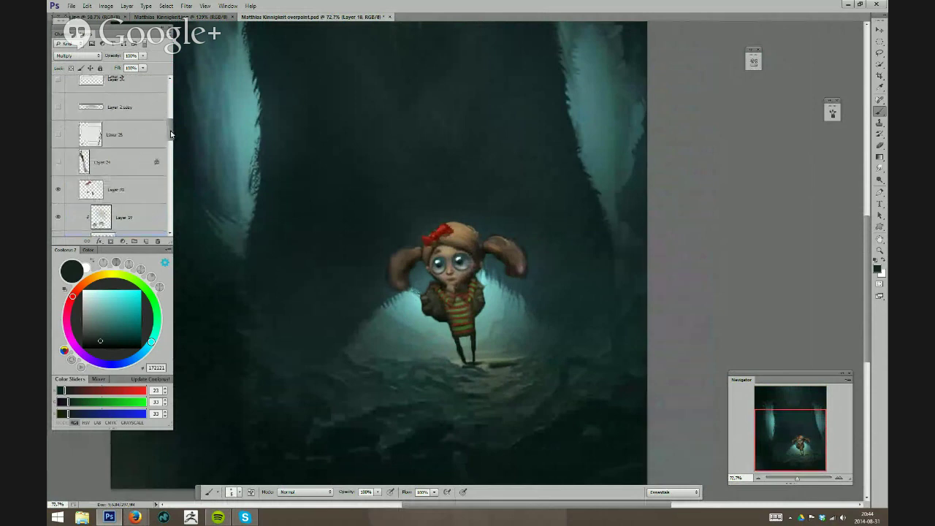
{"action": "left_click", "coordinate": [59, 167]}
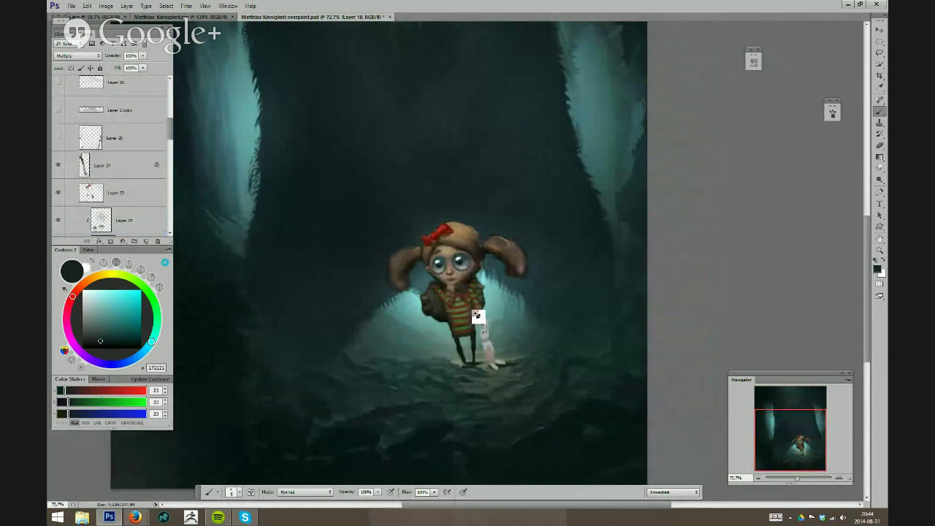
{"action": "left_click_drag", "start_coordinate": [476, 315], "coordinate": [496, 316]}
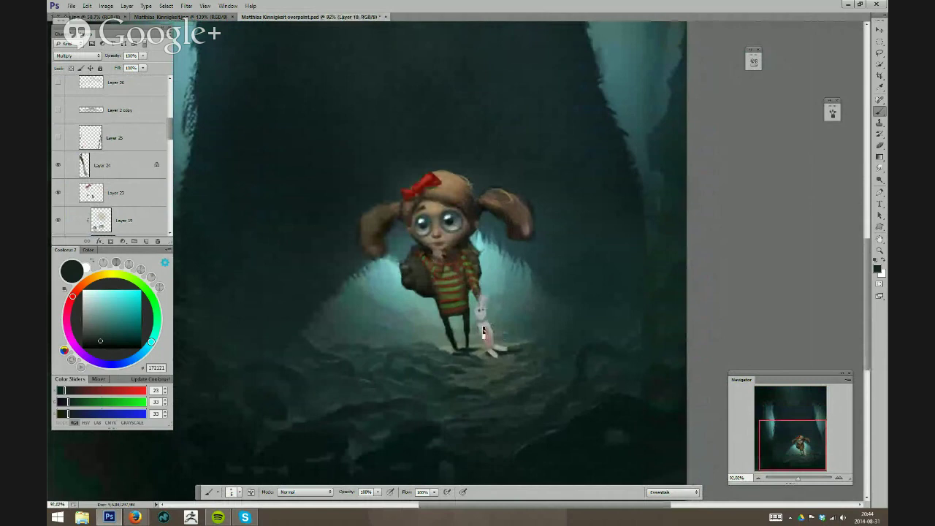
{"action": "scroll", "coordinate": [483, 331], "scroll_direction": "up", "scroll_amount": 1}
{"action": "scroll", "coordinate": [489, 322], "scroll_direction": "down", "scroll_amount": 2}
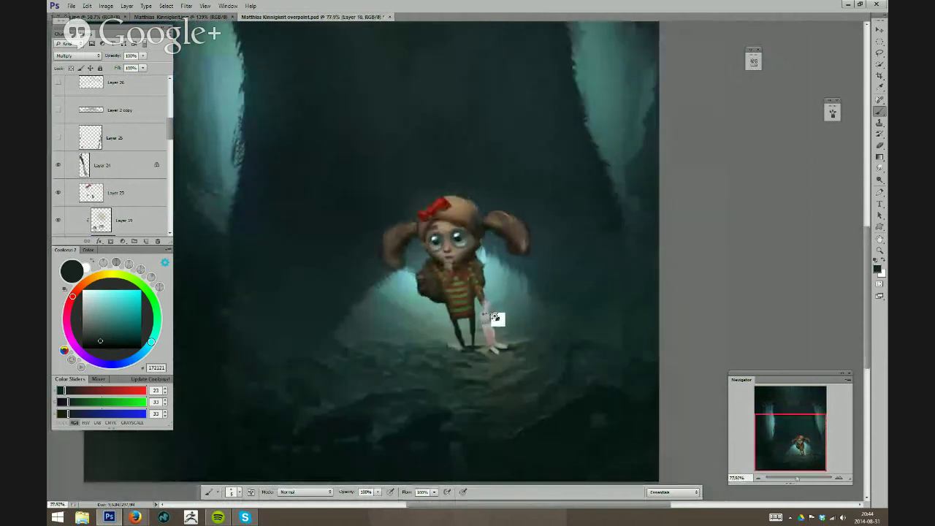
{"action": "scroll", "coordinate": [496, 318], "scroll_direction": "down", "scroll_amount": 2}
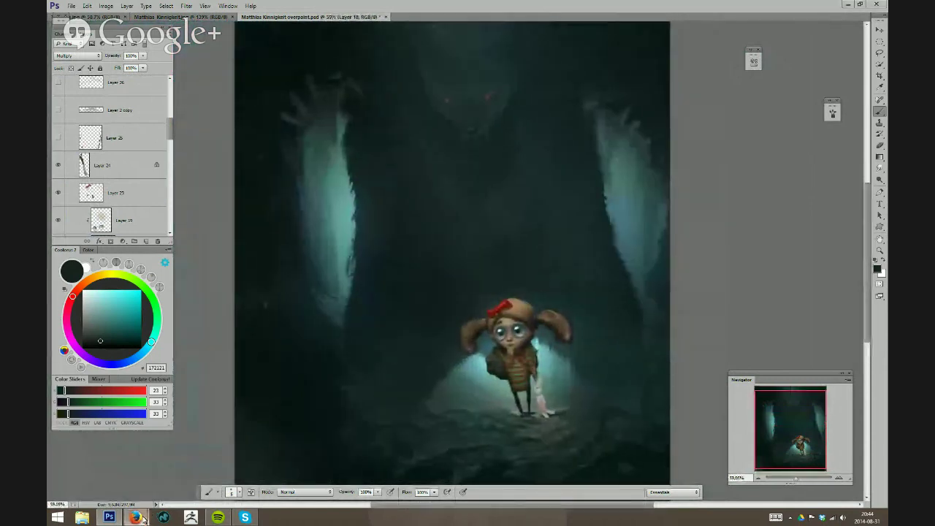
{"action": "mouse_move", "coordinate": [135, 517]}
{"action": "mouse_move", "coordinate": [128, 483]}
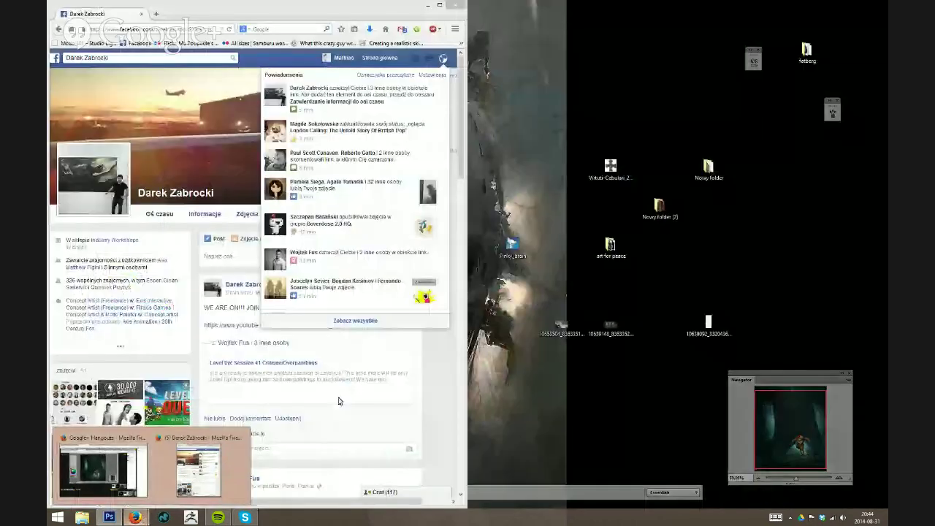
Fit the whole painting in view and show Layer 25 and Layer 2 copy, adding the creature's claws and dark branches
{"action": "key", "text": "ctrl+0"}
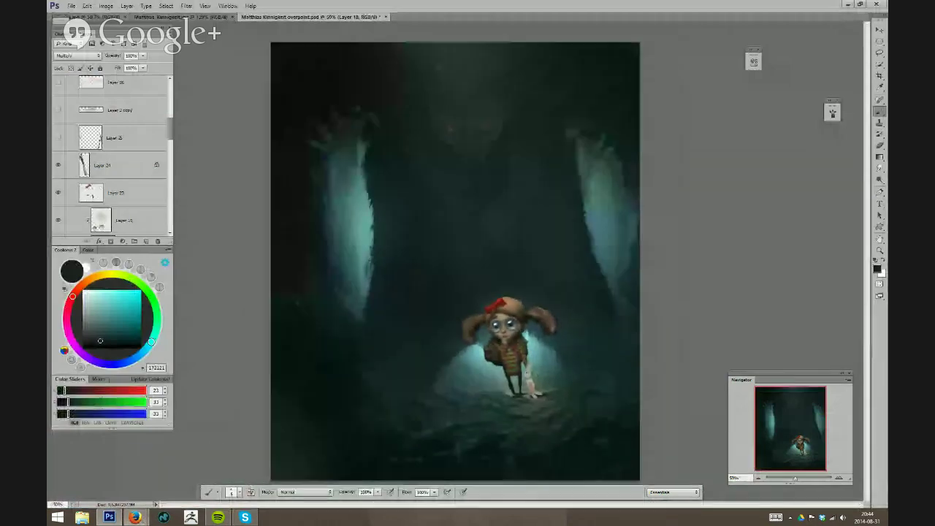
{"action": "scroll", "coordinate": [170, 129], "scroll_direction": "up", "scroll_amount": 2}
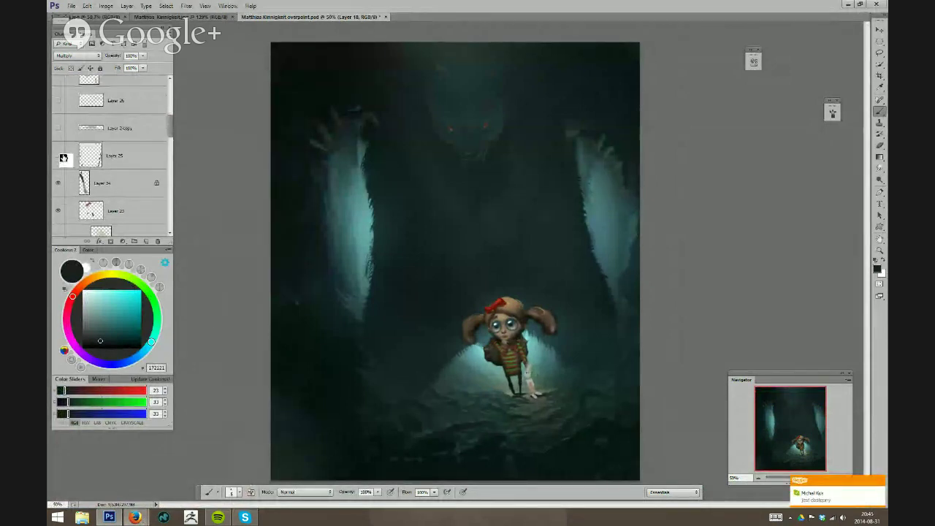
{"action": "left_click", "coordinate": [61, 157]}
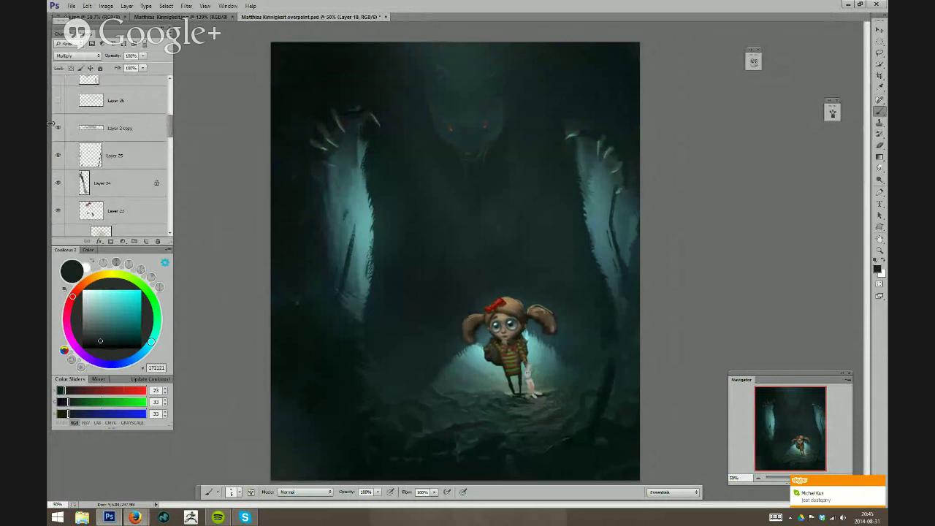
Show Layer 26 with the warm rim light on the girl's hair, and Layer 27 directly above it
{"action": "scroll", "coordinate": [94, 111], "scroll_direction": "up", "scroll_amount": 5}
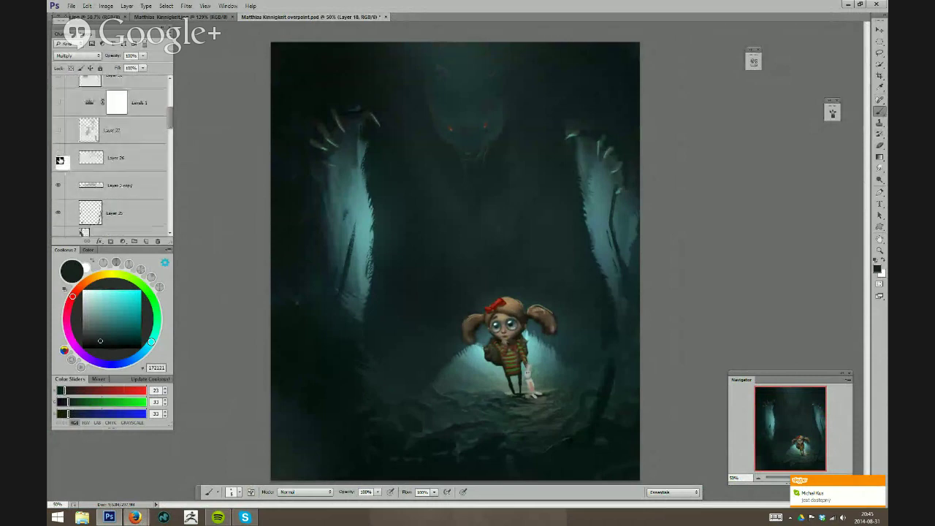
{"action": "left_click", "coordinate": [60, 158]}
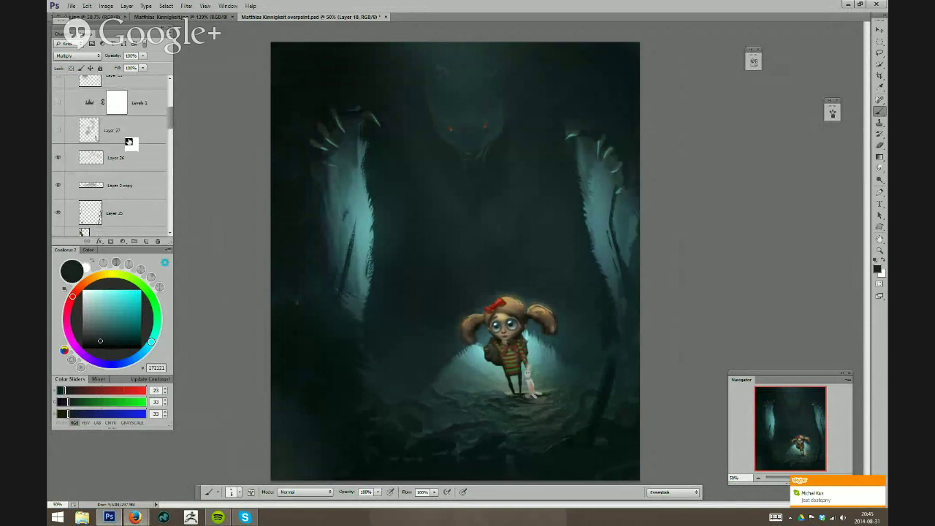
{"action": "left_click_drag", "start_coordinate": [502, 310], "coordinate": [495, 284]}
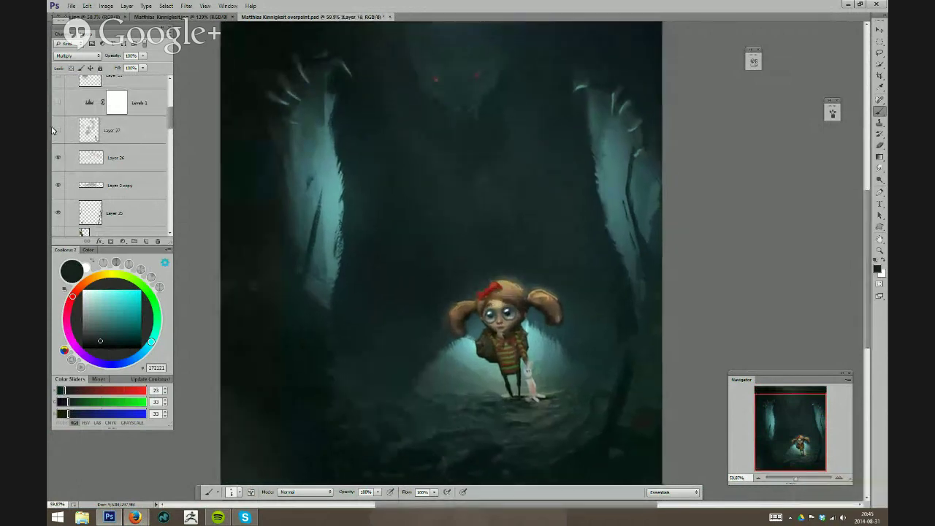
{"action": "left_click", "coordinate": [60, 130]}
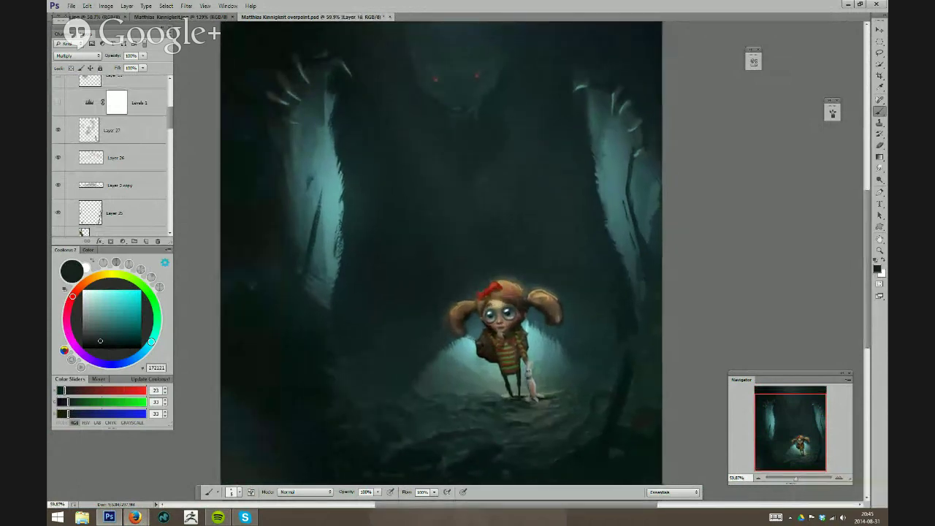
{"action": "mouse_move", "coordinate": [517, 330]}
{"action": "left_mouse_down"}
{"action": "mouse_move", "coordinate": [530, 332]}
{"action": "mouse_move", "coordinate": [507, 322]}
{"action": "left_mouse_up"}
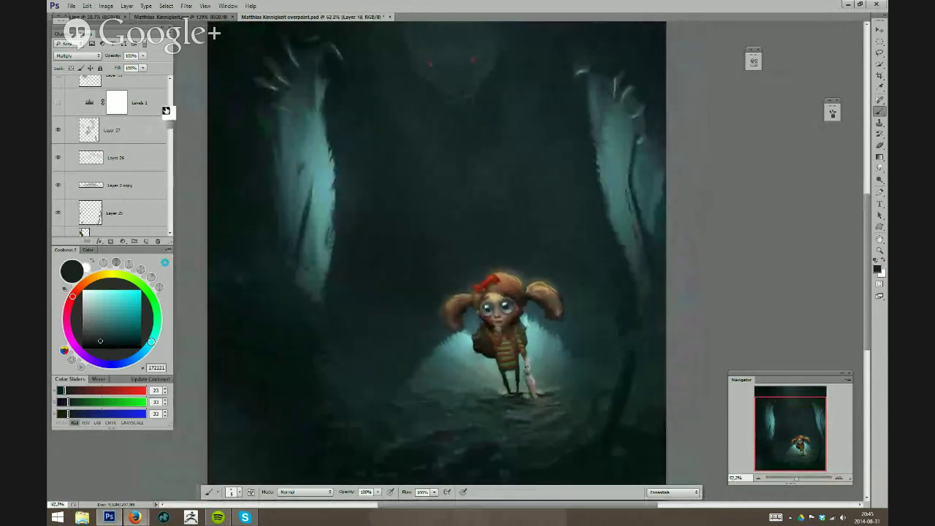
Show the Levels 1 adjustment together with Layer 31 and Layer 30 above it
{"action": "scroll", "coordinate": [172, 121], "scroll_direction": "up", "scroll_amount": 3}
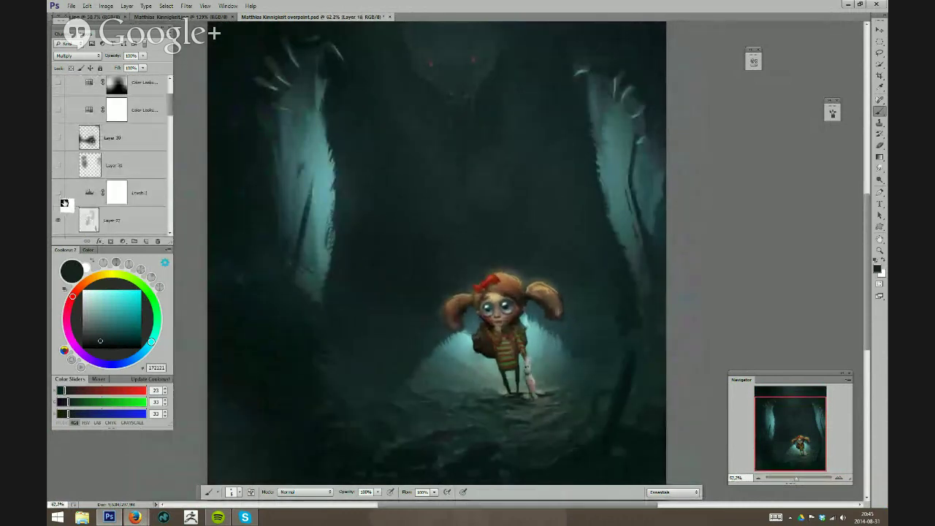
{"action": "scroll", "coordinate": [463, 313], "scroll_direction": "down", "scroll_amount": 2}
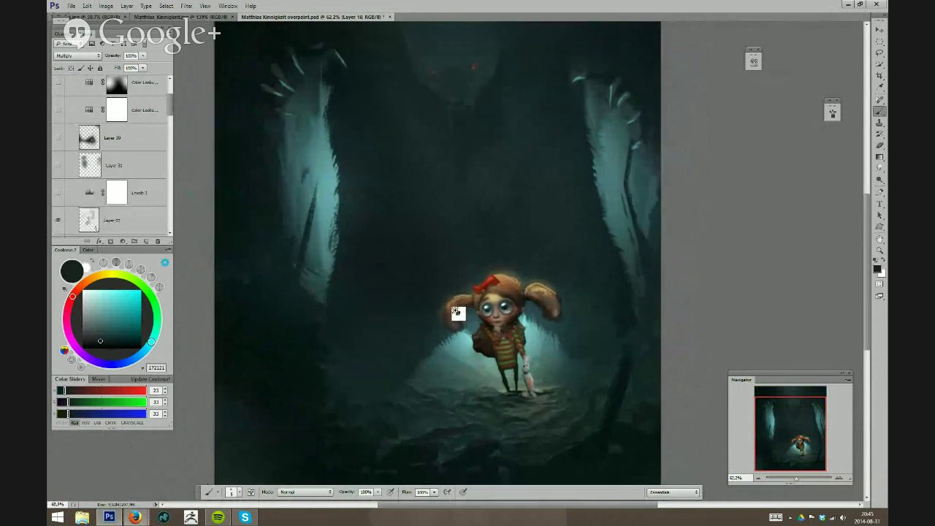
{"action": "left_click", "coordinate": [59, 192]}
{"action": "left_click", "coordinate": [59, 168]}
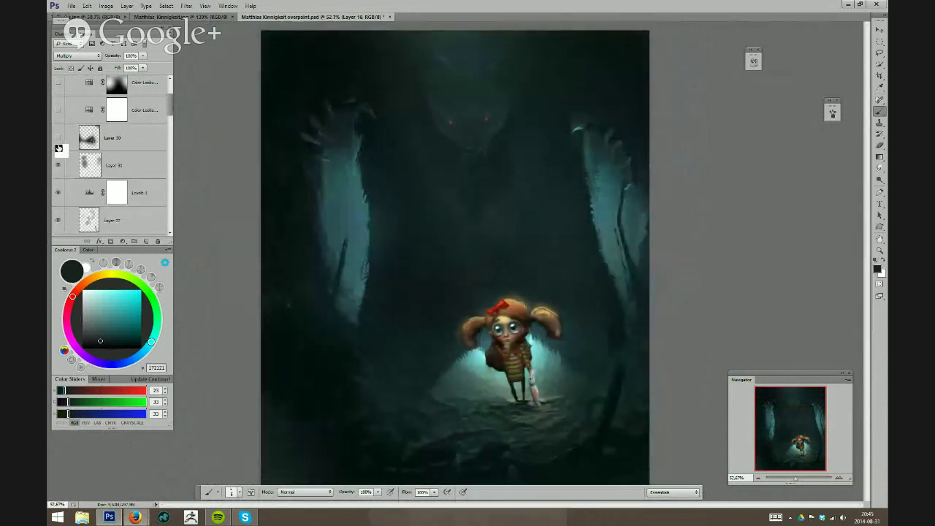
{"action": "left_click", "coordinate": [57, 144]}
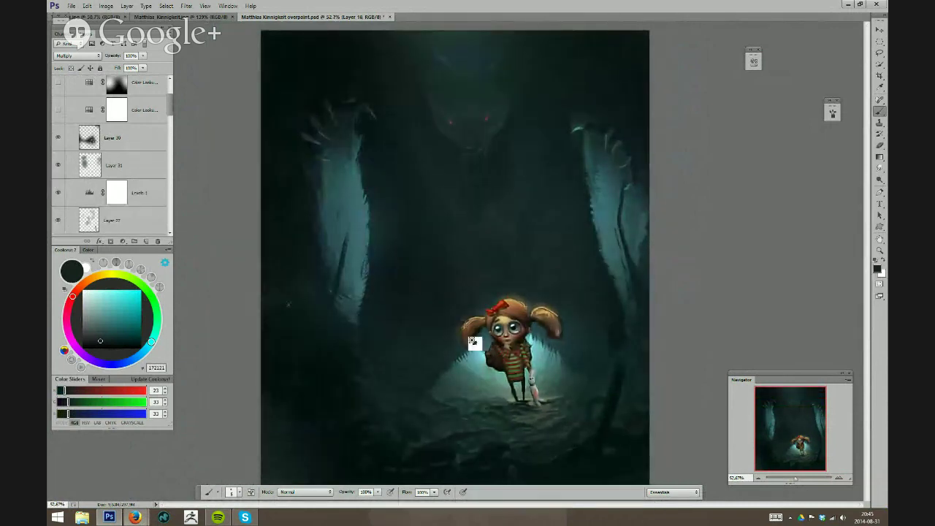
Find the colour lookup adjustments in Group 1 and check the girl against the whole composition
{"action": "scroll", "coordinate": [472, 334], "scroll_direction": "up", "scroll_amount": 1}
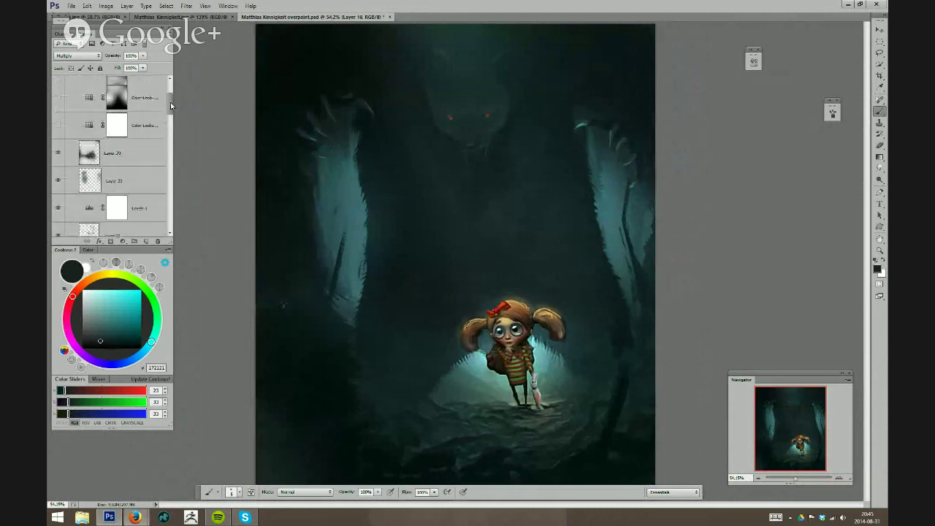
{"action": "scroll", "coordinate": [158, 97], "scroll_direction": "up", "scroll_amount": 2}
{"action": "left_click_drag", "start_coordinate": [511, 330], "coordinate": [503, 310]}
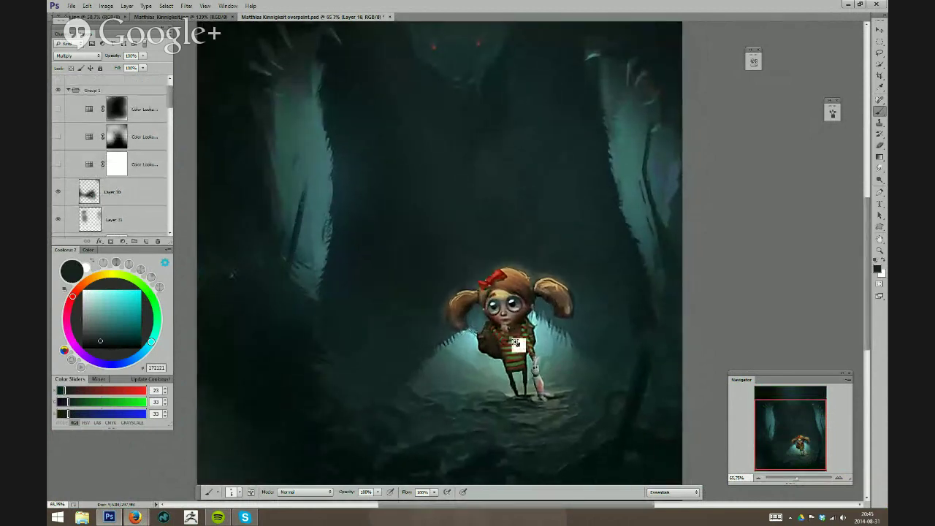
{"action": "scroll", "coordinate": [516, 343], "scroll_direction": "down", "scroll_amount": 4}
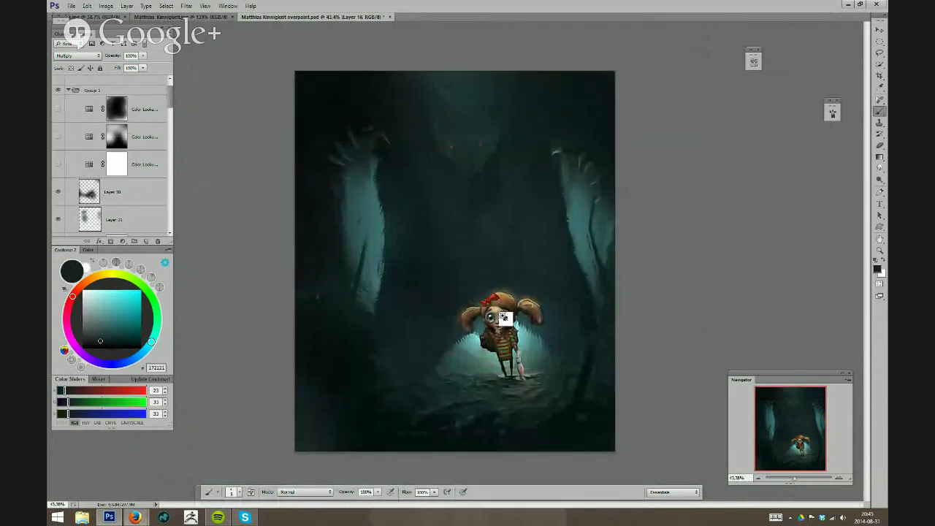
{"action": "scroll", "coordinate": [509, 319], "scroll_direction": "up", "scroll_amount": 2}
{"action": "scroll", "coordinate": [510, 322], "scroll_direction": "down", "scroll_amount": 1}
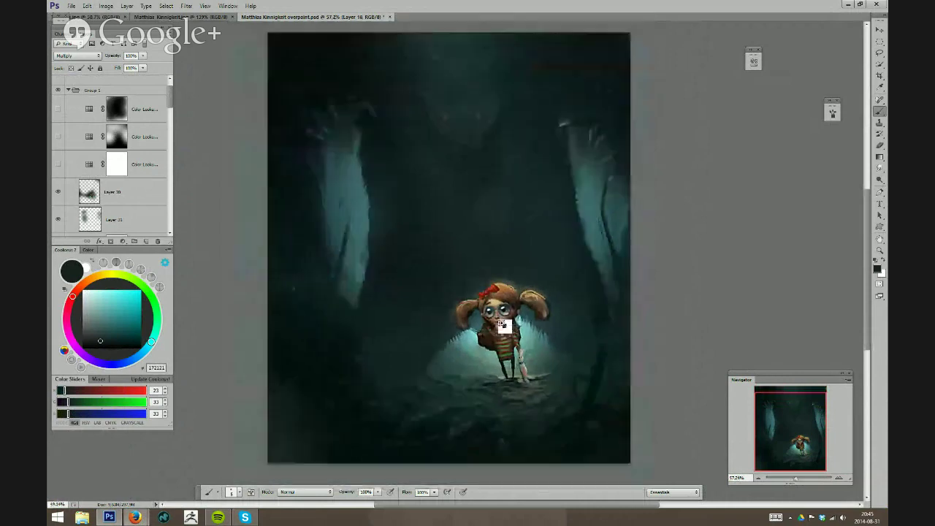
Show and select the lowest Color Lookup adjustment in Group 1, and look up Color Lookup among the available adjustment layer types
{"action": "left_click", "coordinate": [59, 164]}
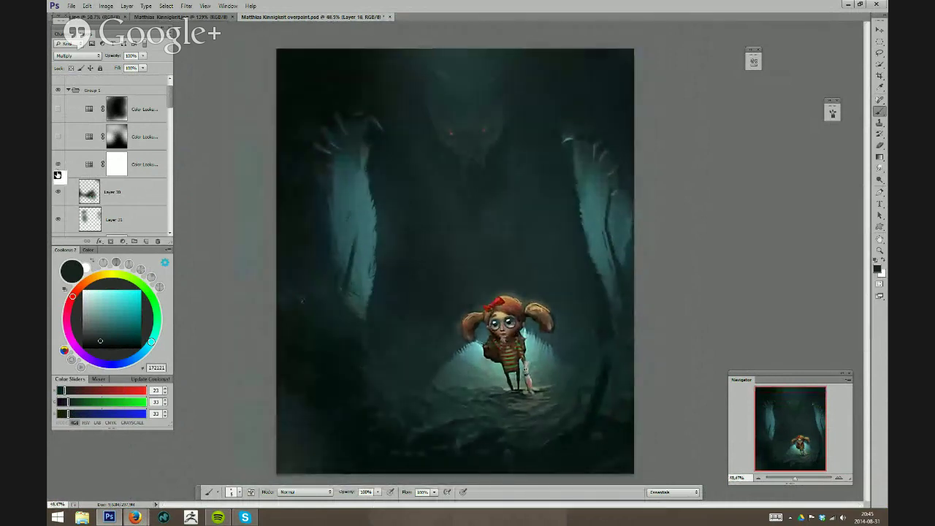
{"action": "scroll", "coordinate": [473, 313], "scroll_direction": "up", "scroll_amount": 1}
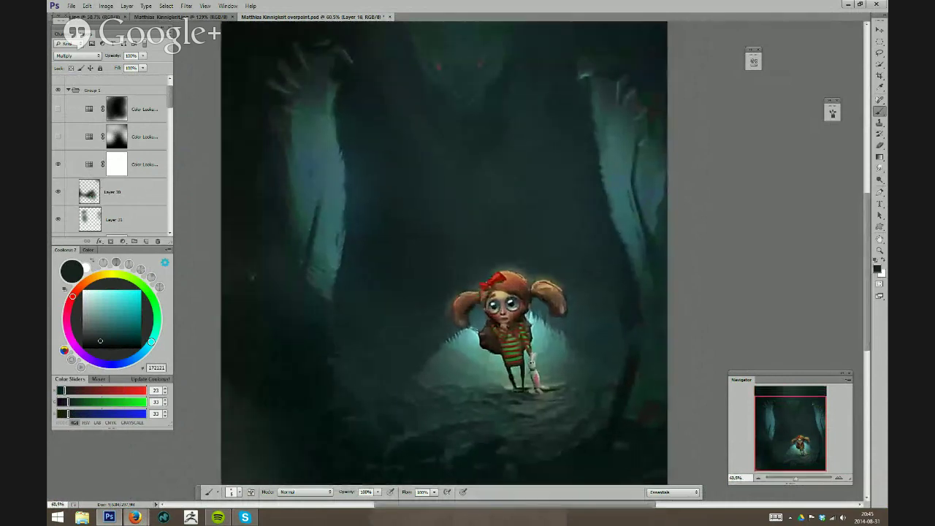
{"action": "left_click", "coordinate": [90, 165]}
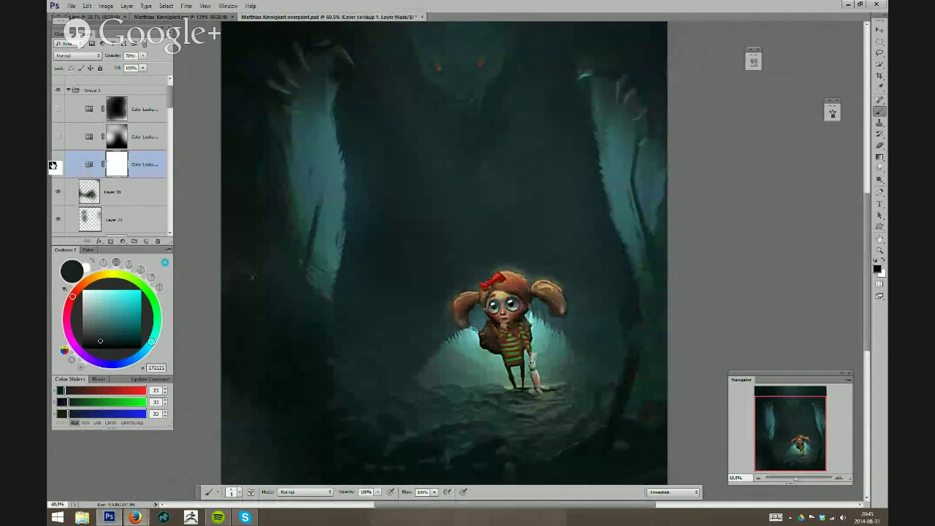
{"action": "left_click", "coordinate": [123, 243]}
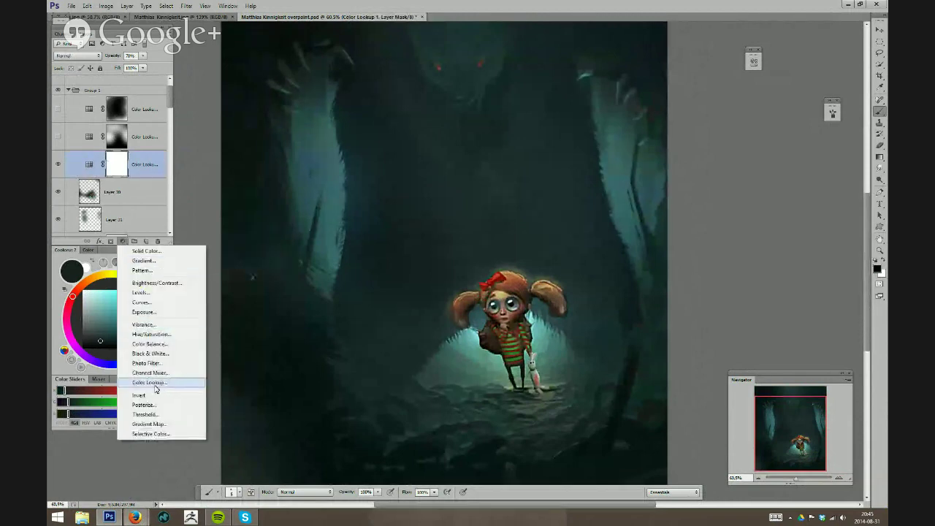
{"action": "left_click", "coordinate": [57, 170]}
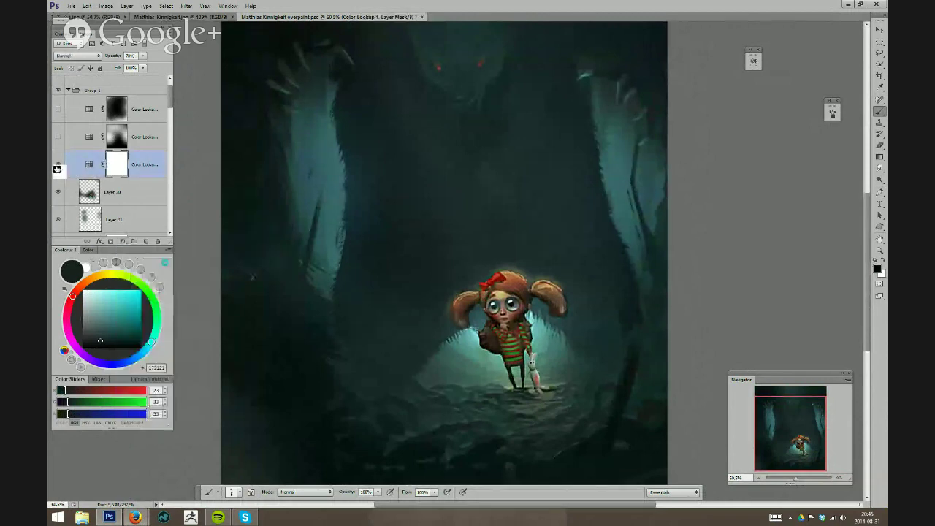
Compare the painting without and with the lowest Color Lookup adjustment, examining the girl up close and the whole composition
{"action": "left_click", "coordinate": [57, 168]}
{"action": "left_click", "coordinate": [57, 167]}
{"action": "scroll", "coordinate": [462, 306], "scroll_direction": "up", "scroll_amount": 3}
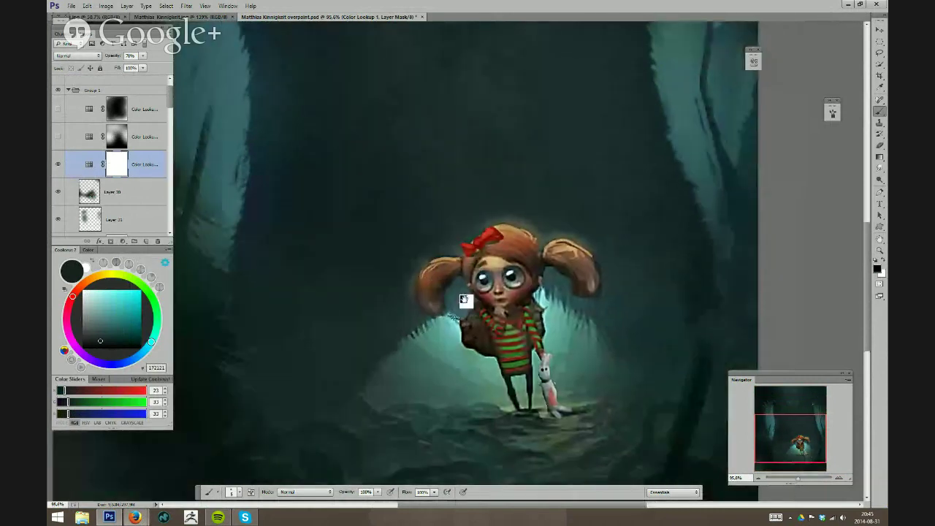
{"action": "scroll", "coordinate": [459, 298], "scroll_direction": "down", "scroll_amount": 5}
{"action": "scroll", "coordinate": [463, 298], "scroll_direction": "down", "scroll_amount": 1}
{"action": "scroll", "coordinate": [468, 301], "scroll_direction": "up", "scroll_amount": 2}
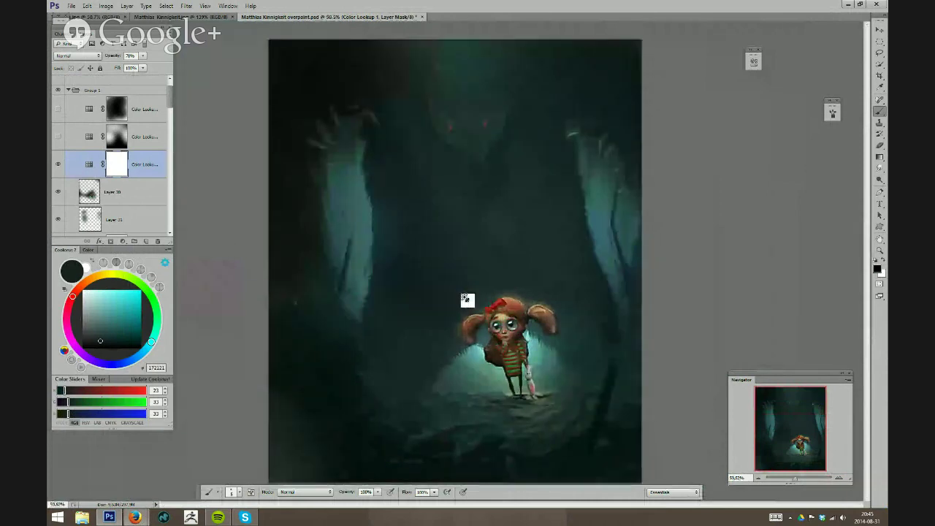
{"action": "scroll", "coordinate": [471, 295], "scroll_direction": "up", "scroll_amount": 2}
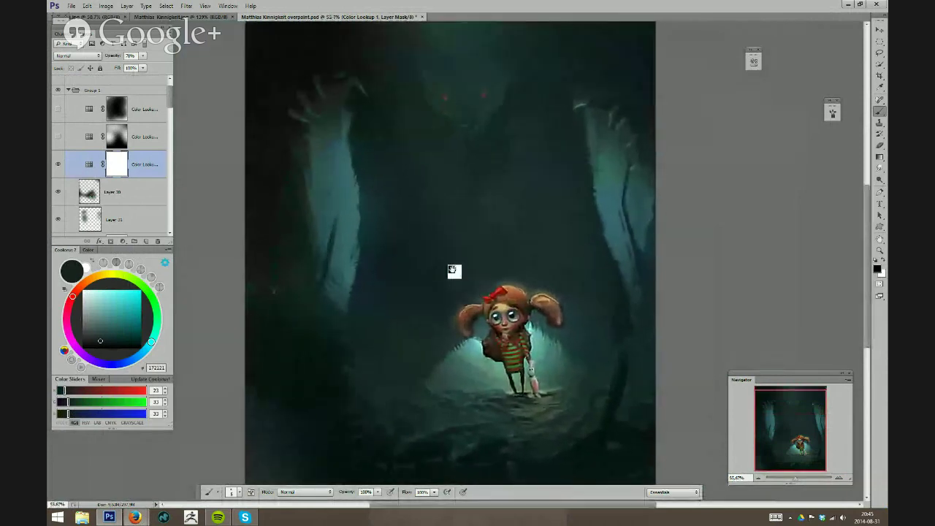
Show the two masked Color Lookup adjustments in Group 1 and check their effect on the girl
{"action": "left_click", "coordinate": [59, 138]}
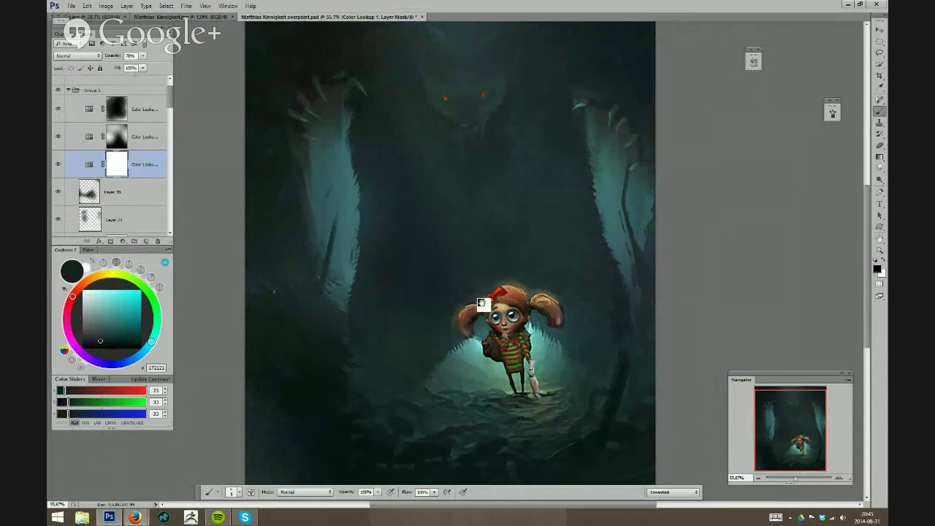
{"action": "scroll", "coordinate": [479, 313], "scroll_direction": "up", "scroll_amount": 2}
{"action": "scroll", "coordinate": [486, 285], "scroll_direction": "up", "scroll_amount": 2}
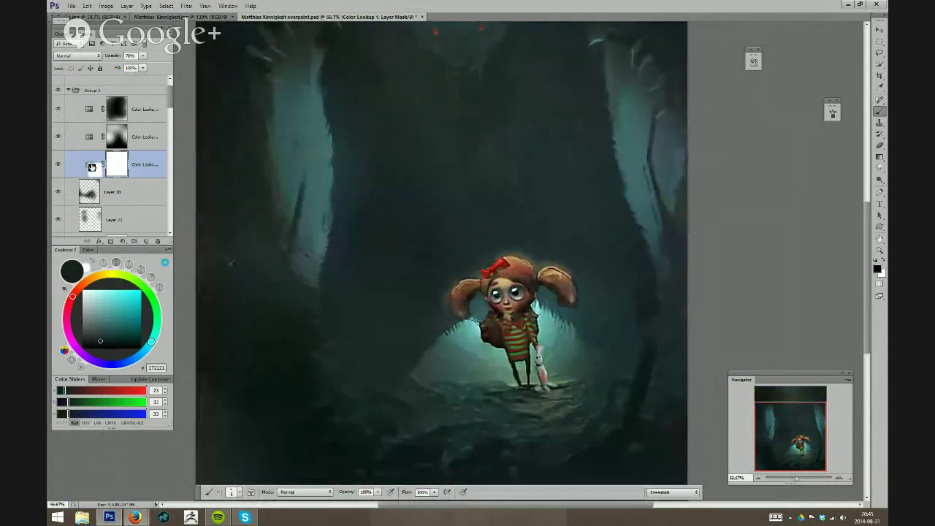
{"action": "scroll", "coordinate": [406, 325], "scroll_direction": "up", "scroll_amount": 1}
{"action": "key", "text": "ctrl+0"}
Group the three Color Lookup adjustments together inside Group 1
{"action": "left_click", "coordinate": [90, 110]}
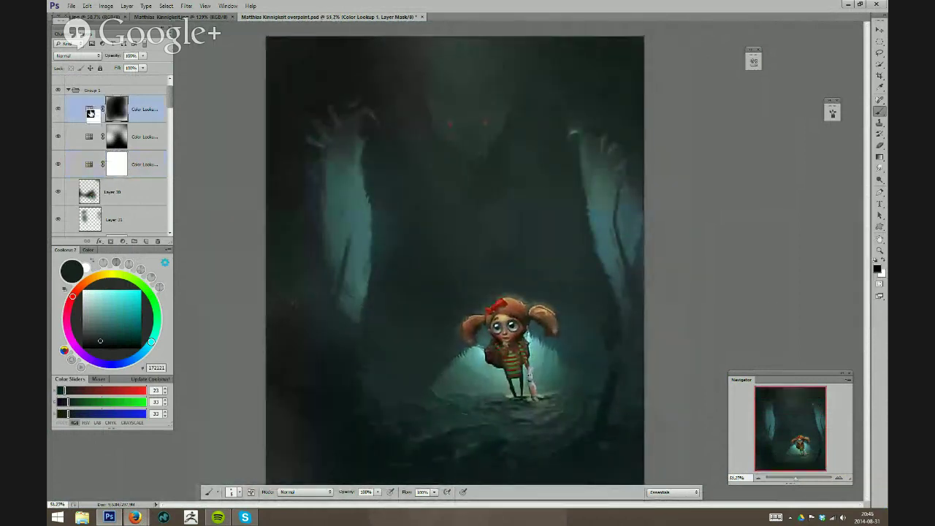
{"action": "left_click", "coordinate": [84, 163], "text": "shift"}
{"action": "key", "text": "ctrl+g"}
Compare the painting without and with the grouped colour lookups, and examine the creature's head and claws up close
{"action": "left_click", "coordinate": [55, 101]}
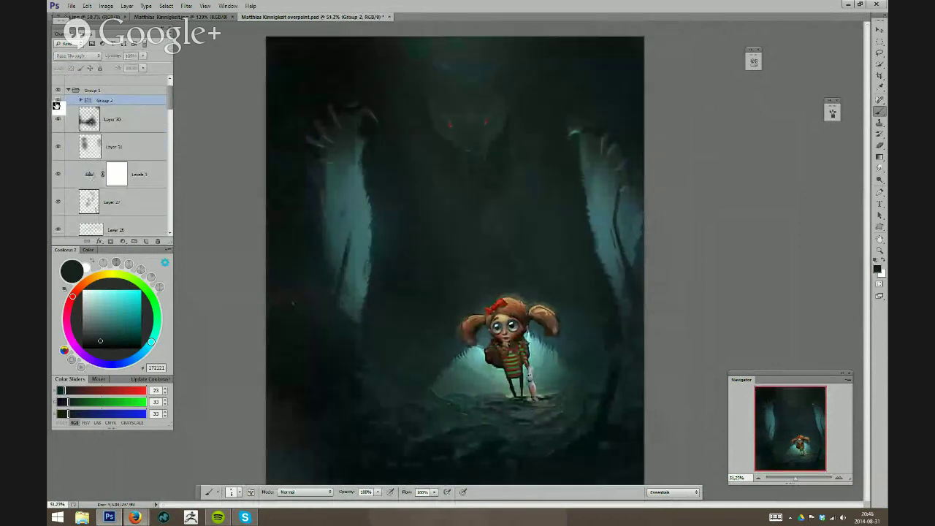
{"action": "left_click", "coordinate": [55, 102]}
{"action": "left_click", "coordinate": [55, 101]}
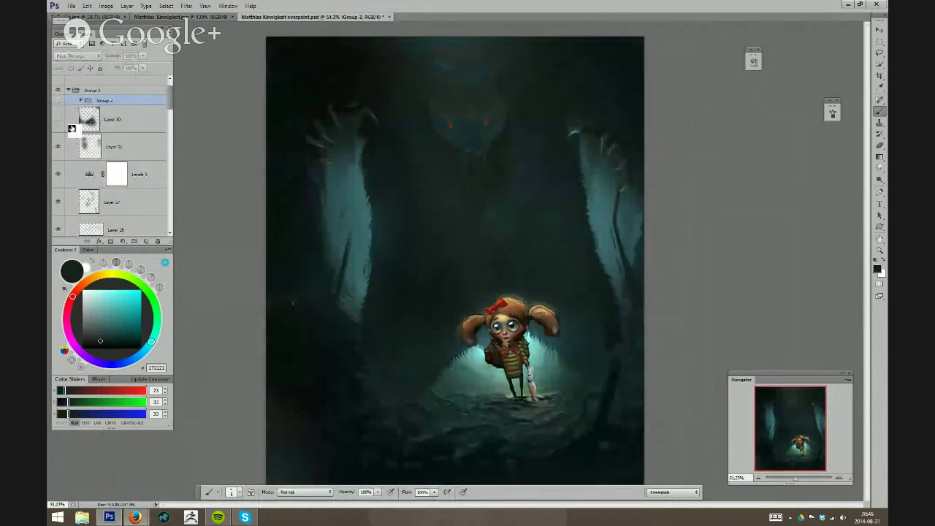
{"action": "left_click", "coordinate": [57, 100]}
{"action": "scroll", "coordinate": [373, 123], "scroll_direction": "up", "scroll_amount": 5}
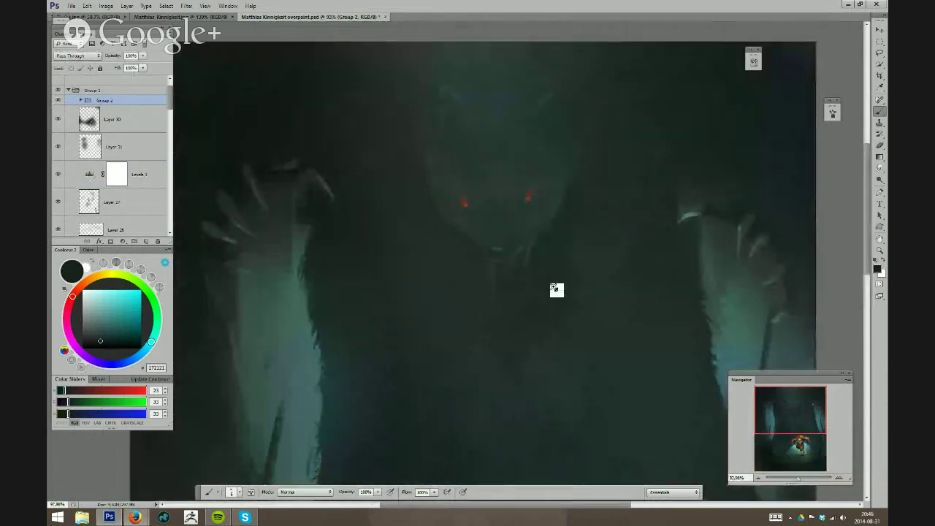
{"action": "scroll", "coordinate": [548, 293], "scroll_direction": "down", "scroll_amount": 3}
{"action": "left_click_drag", "start_coordinate": [574, 356], "coordinate": [520, 271]}
{"action": "scroll", "coordinate": [530, 256], "scroll_direction": "down", "scroll_amount": 3}
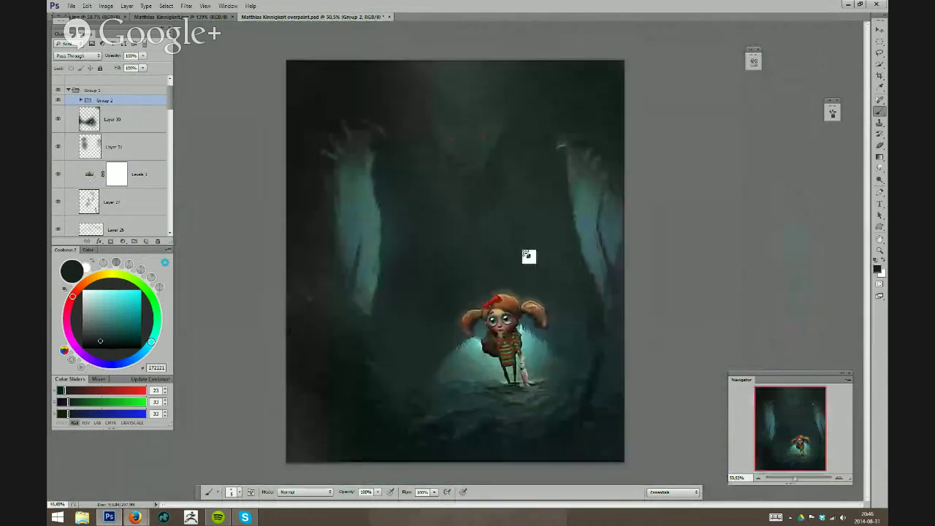
{"action": "scroll", "coordinate": [171, 100], "scroll_direction": "up", "scroll_amount": 1}
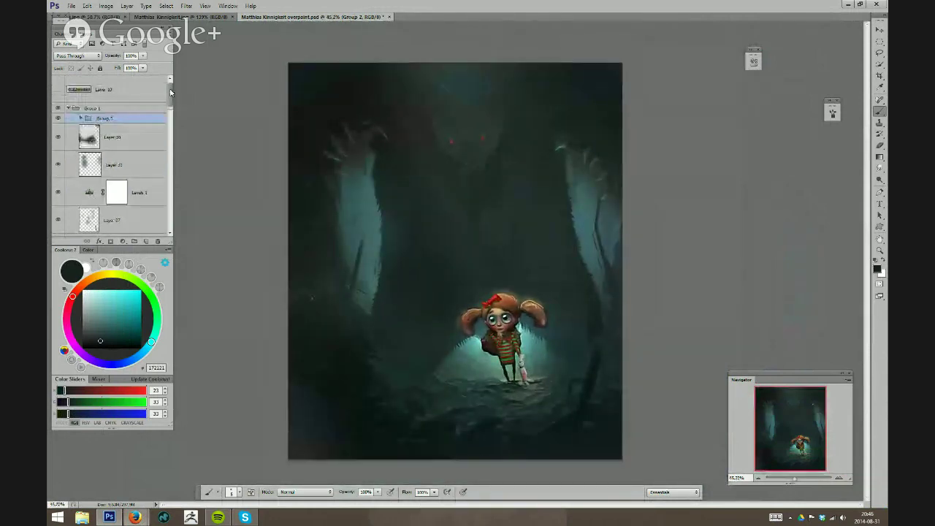
Hide and restore all of Group 1 to compare the original painting with the finished overpaint
{"action": "left_click", "coordinate": [60, 109]}
{"action": "left_click", "coordinate": [58, 110]}
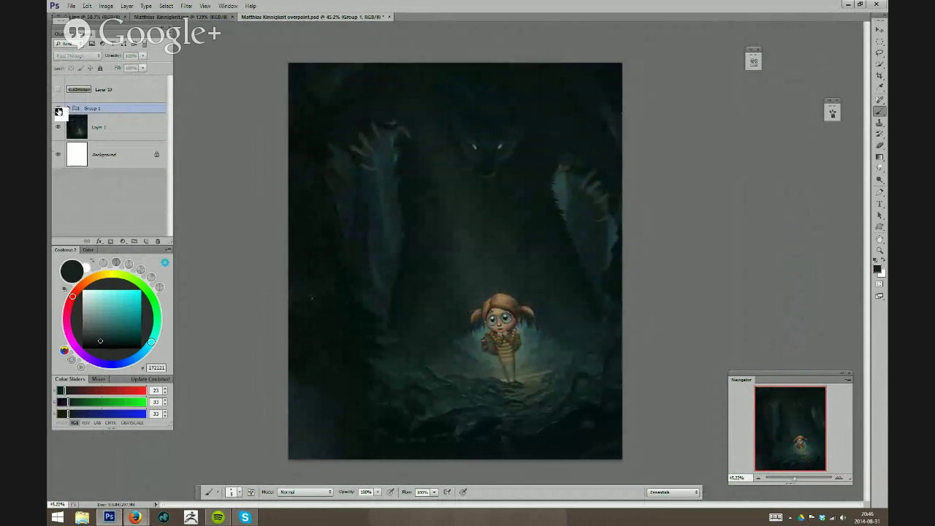
{"action": "left_click", "coordinate": [59, 110]}
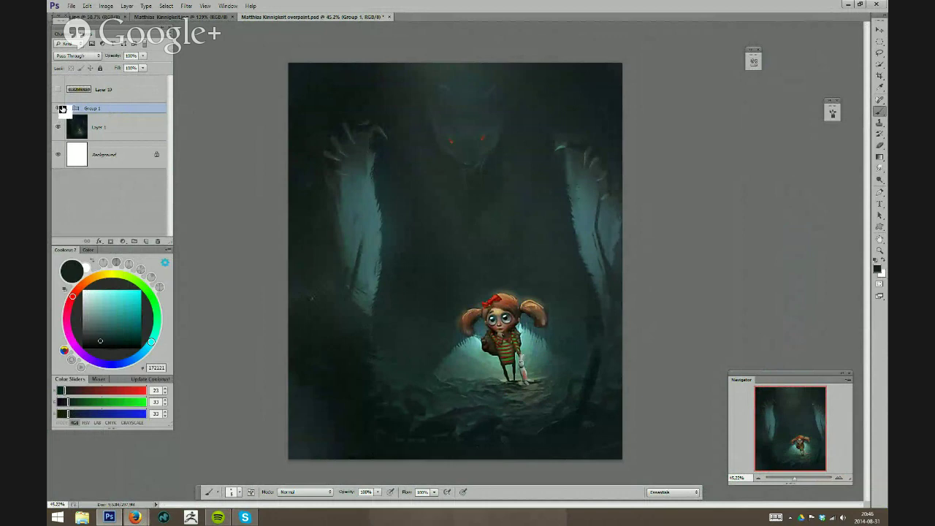
{"action": "scroll", "coordinate": [366, 306], "scroll_direction": "up", "scroll_amount": 2}
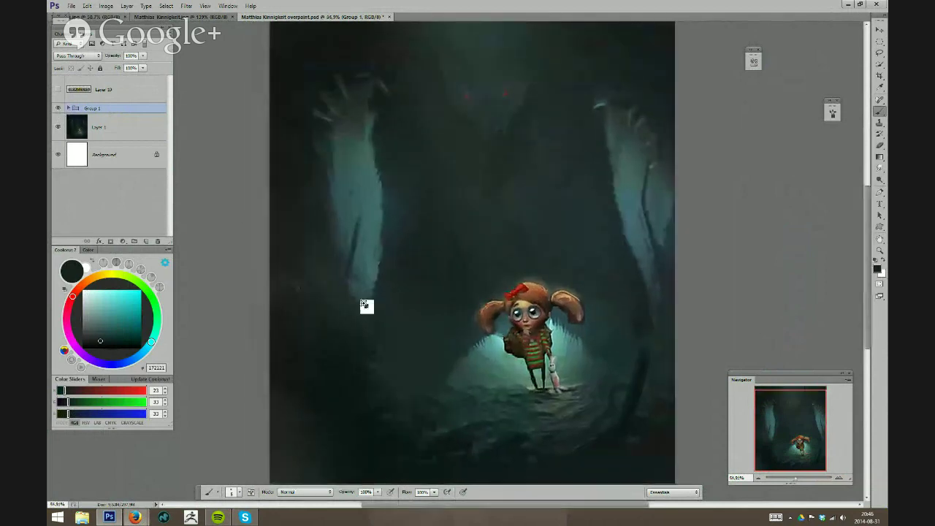
{"action": "scroll", "coordinate": [365, 305], "scroll_direction": "down", "scroll_amount": 2}
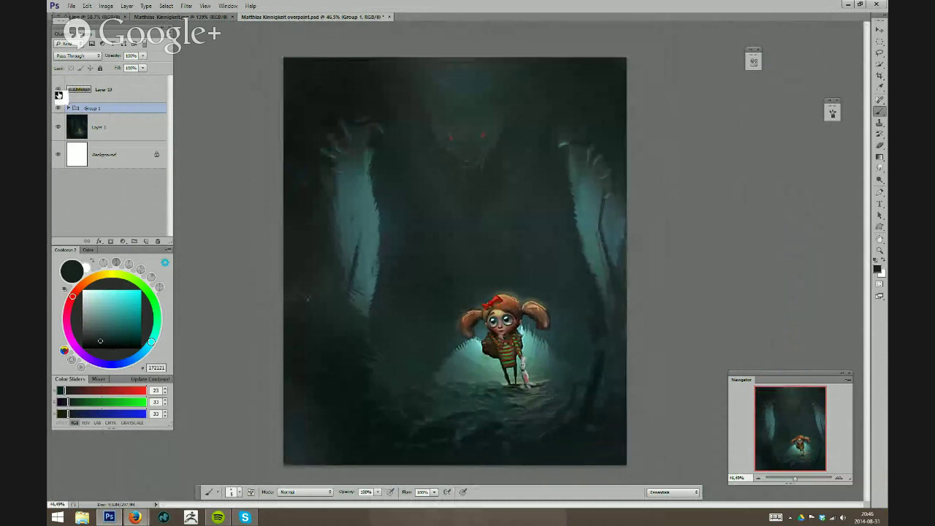
Compare the overpaint without and with the BRAZZERS logo layer above Group 1, leaving the logo shown
{"action": "left_click", "coordinate": [58, 91]}
{"action": "scroll", "coordinate": [363, 323], "scroll_direction": "down", "scroll_amount": 1}
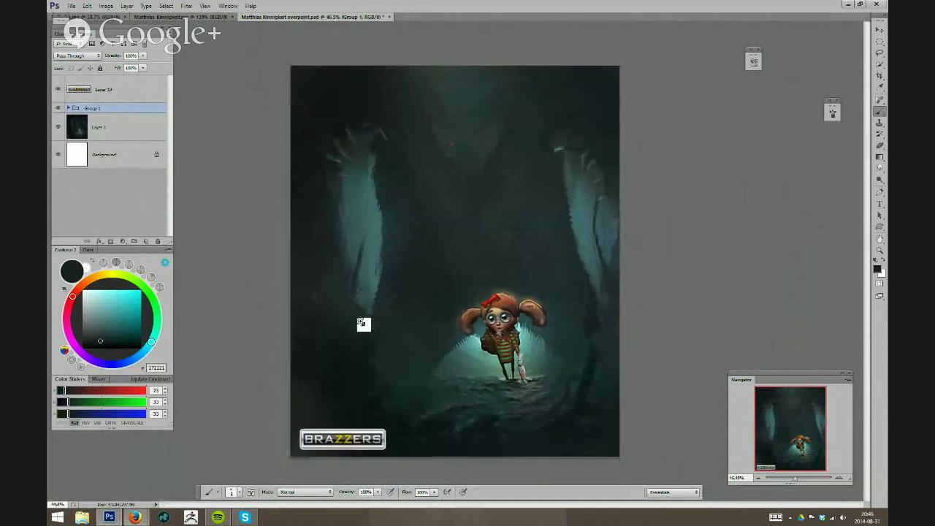
{"action": "left_click_drag", "start_coordinate": [361, 322], "coordinate": [364, 323]}
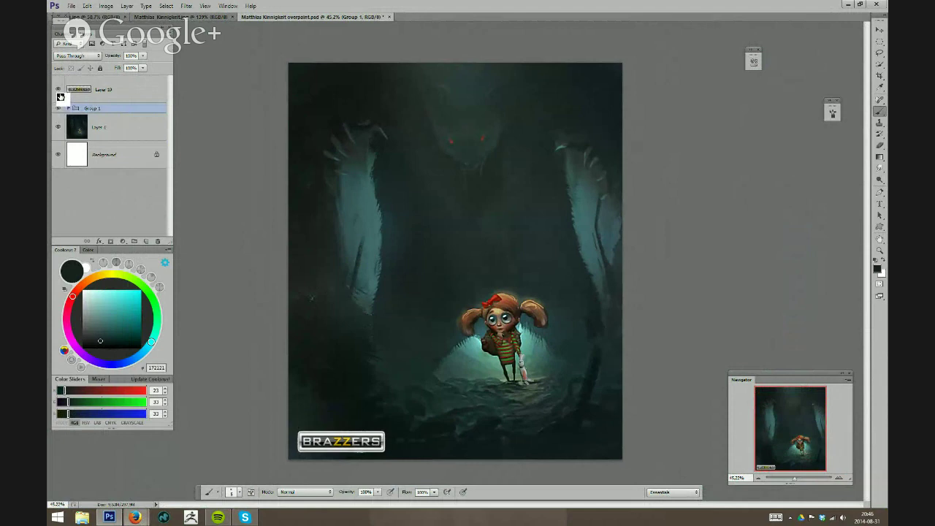
{"action": "left_click", "coordinate": [61, 92]}
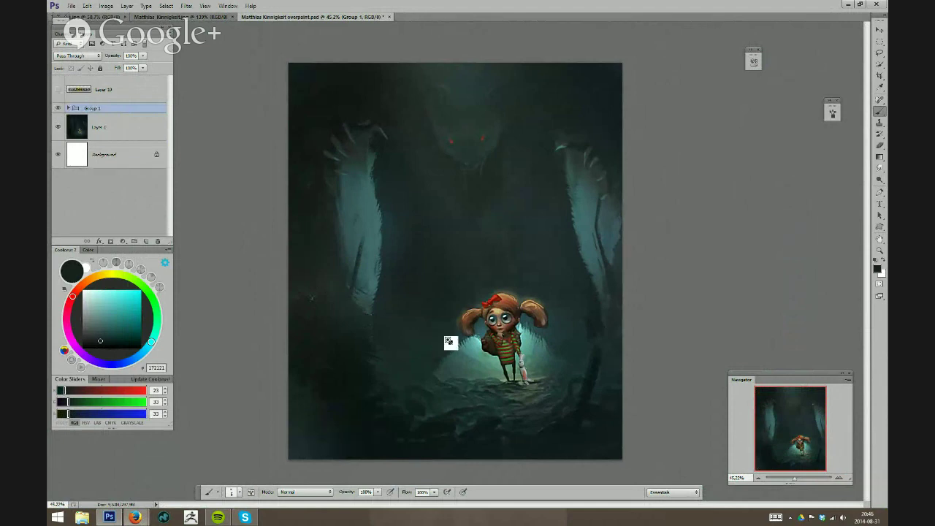
{"action": "scroll", "coordinate": [453, 342], "scroll_direction": "up", "scroll_amount": 2}
{"action": "scroll", "coordinate": [453, 342], "scroll_direction": "down", "scroll_amount": 1}
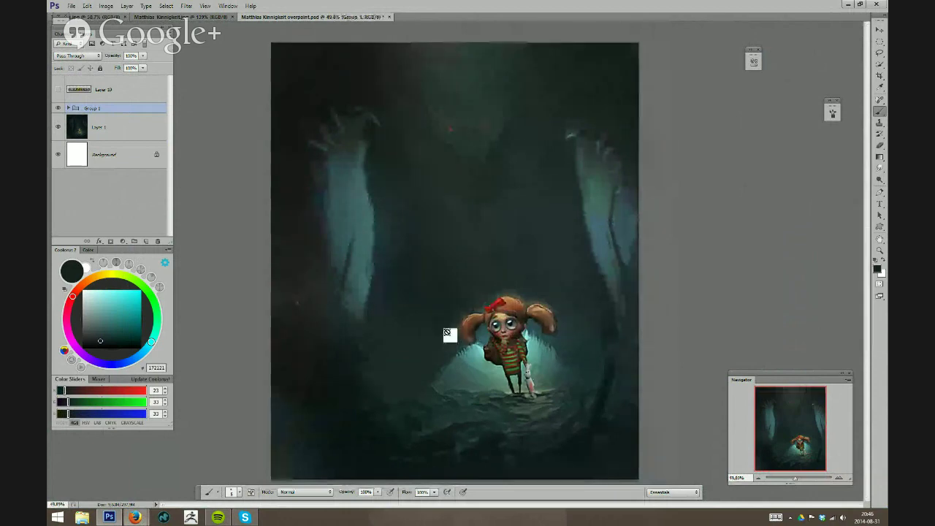
{"action": "left_click", "coordinate": [59, 89]}
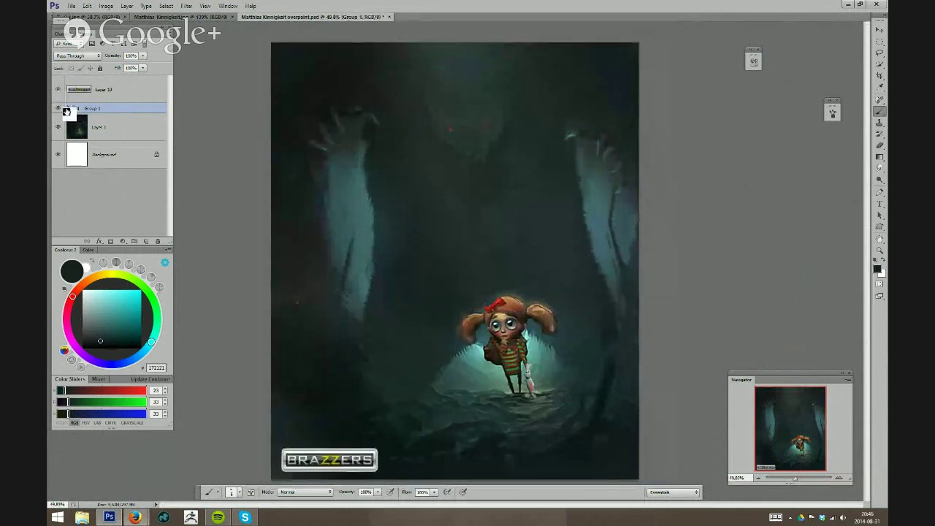
{"action": "scroll", "coordinate": [432, 370], "scroll_direction": "up", "scroll_amount": 1}
{"action": "scroll", "coordinate": [431, 372], "scroll_direction": "down", "scroll_amount": 2}
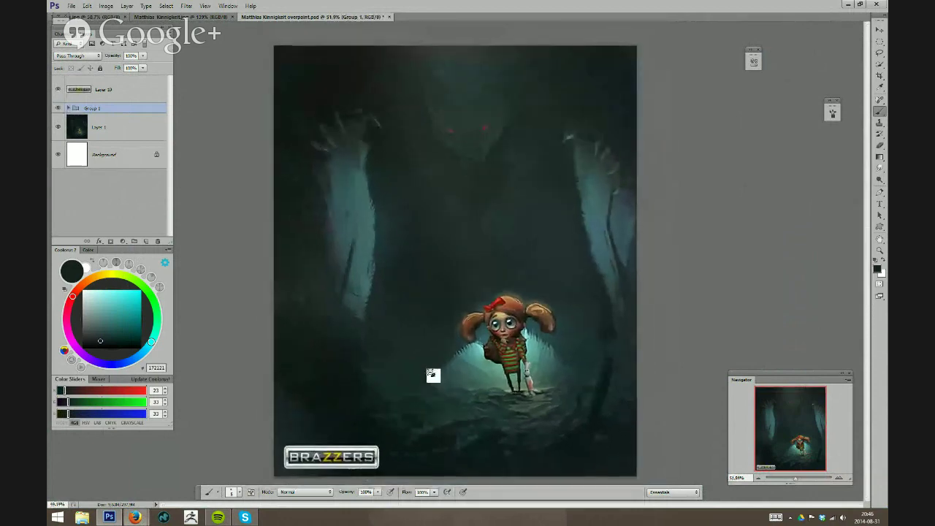
{"action": "scroll", "coordinate": [433, 372], "scroll_direction": "up", "scroll_amount": 1}
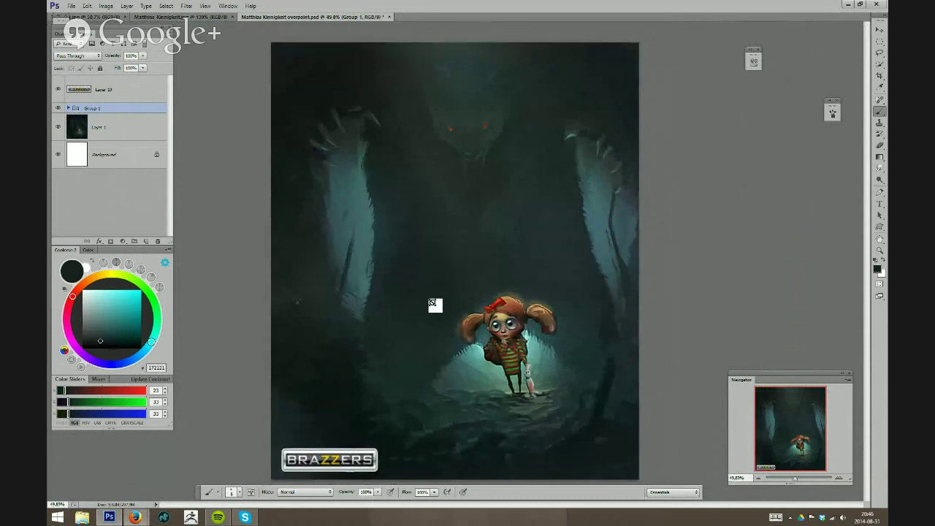
{"action": "scroll", "coordinate": [439, 309], "scroll_direction": "up", "scroll_amount": 1}
{"action": "scroll", "coordinate": [438, 309], "scroll_direction": "down", "scroll_amount": 1}
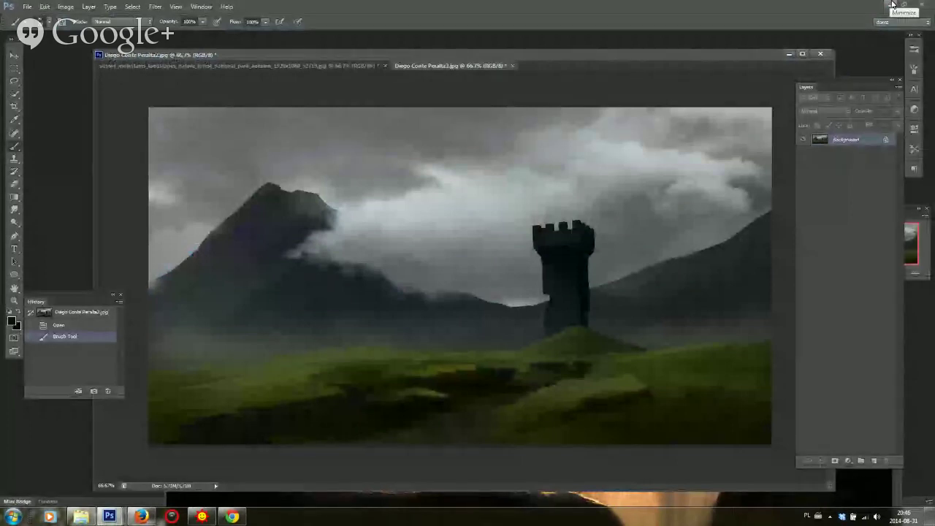
In the castle tower landscape, unlock the background as a regular layer and place a duplicate of it underneath
{"action": "left_click", "coordinate": [886, 140]}
{"action": "left_click_drag", "start_coordinate": [886, 143], "coordinate": [863, 153]}
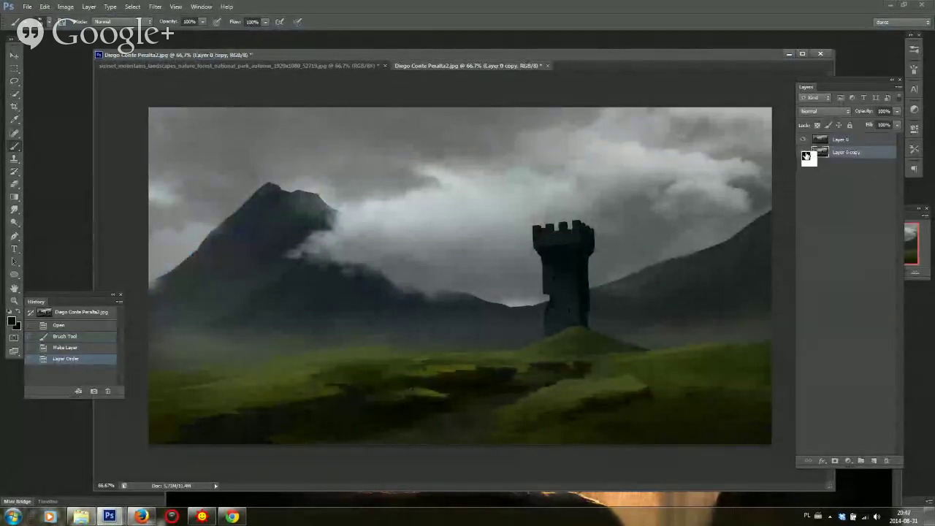
Outline the castle tower on Layer 0 with the Lasso tool and cut it out onto its own layer
{"action": "left_click", "coordinate": [854, 143]}
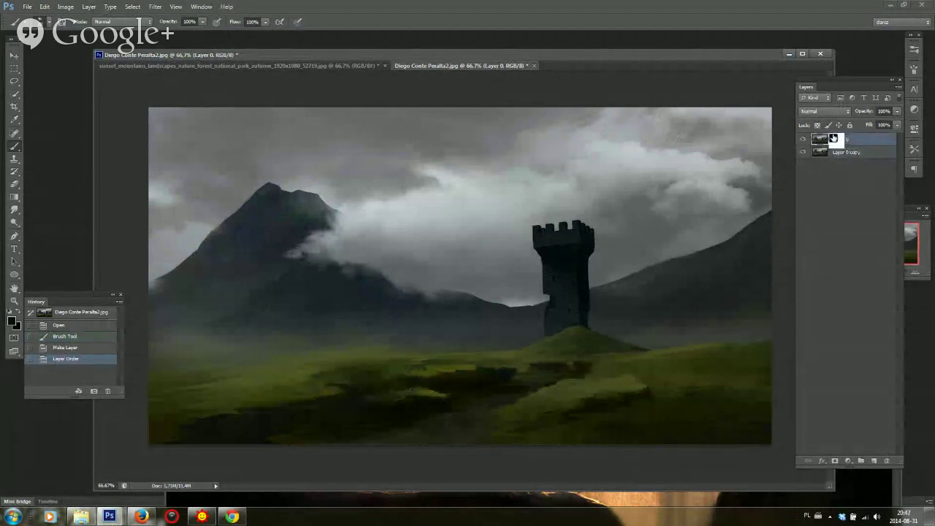
{"action": "key", "text": "l"}
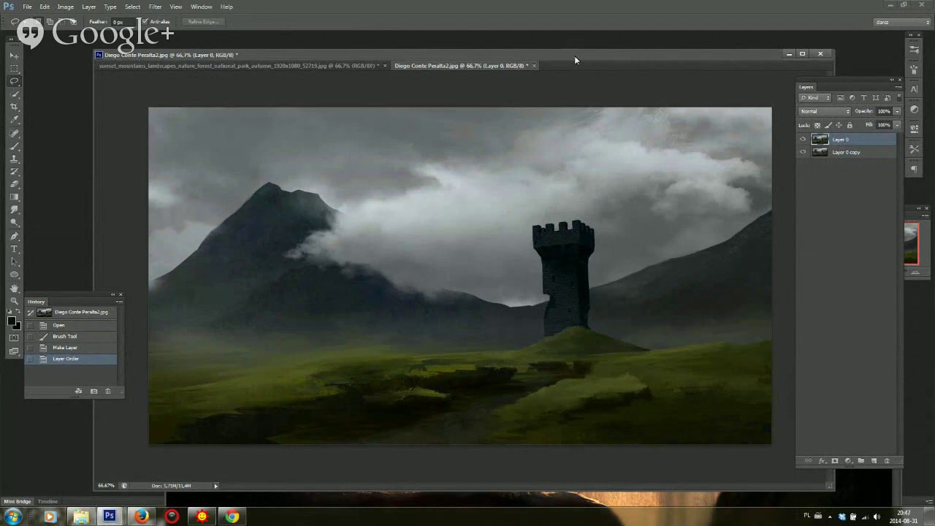
{"action": "left_click_drag", "start_coordinate": [580, 56], "coordinate": [576, 54]}
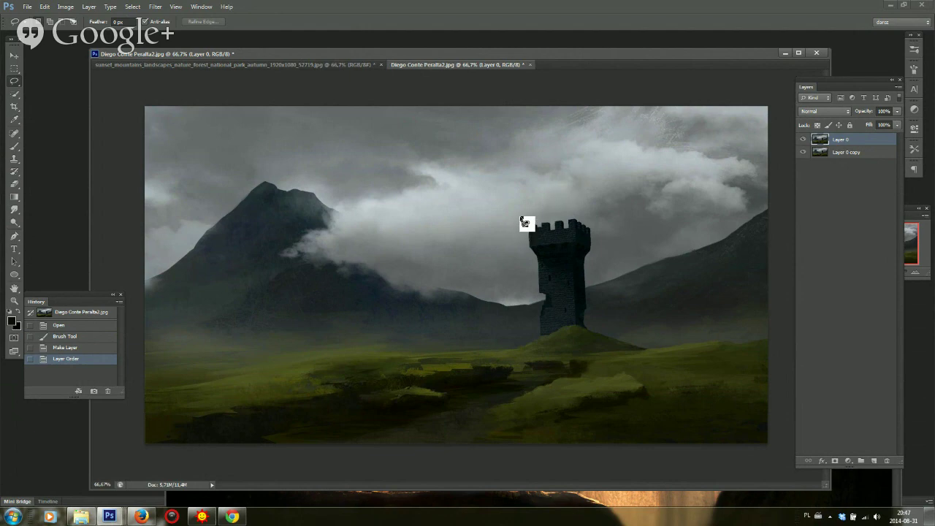
{"action": "mouse_move", "coordinate": [522, 217]}
{"action": "left_mouse_down"}
{"action": "mouse_move", "coordinate": [537, 329]}
{"action": "mouse_move", "coordinate": [593, 331]}
{"action": "mouse_move", "coordinate": [593, 221]}
{"action": "mouse_move", "coordinate": [528, 213]}
{"action": "left_mouse_up"}
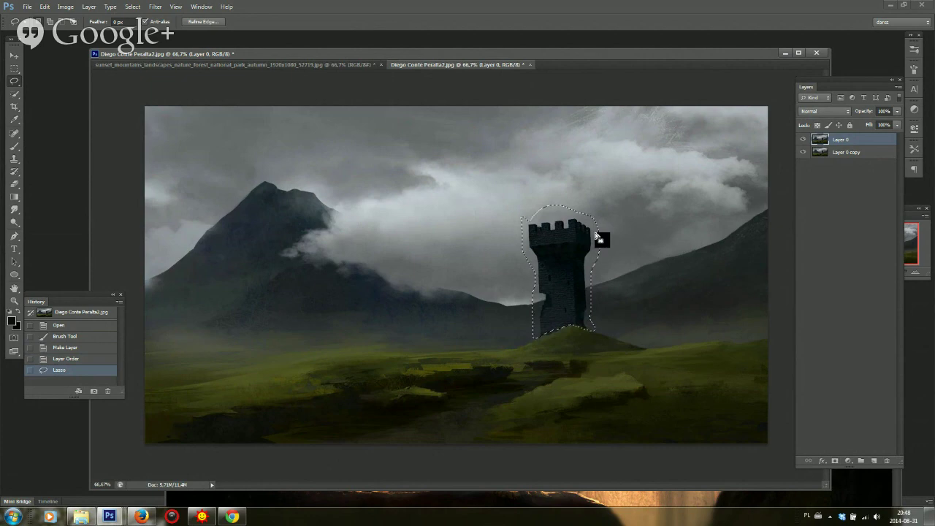
{"action": "right_click", "coordinate": [563, 276]}
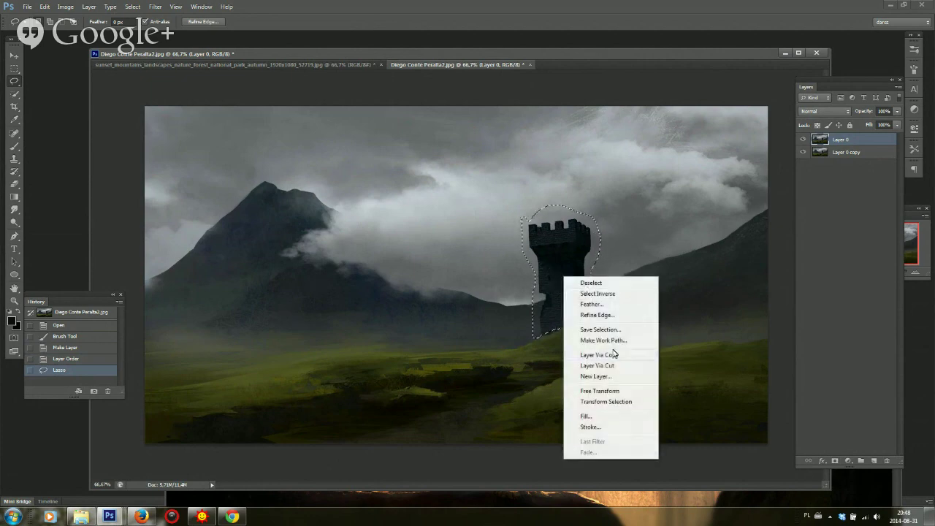
{"action": "left_click", "coordinate": [597, 366]}
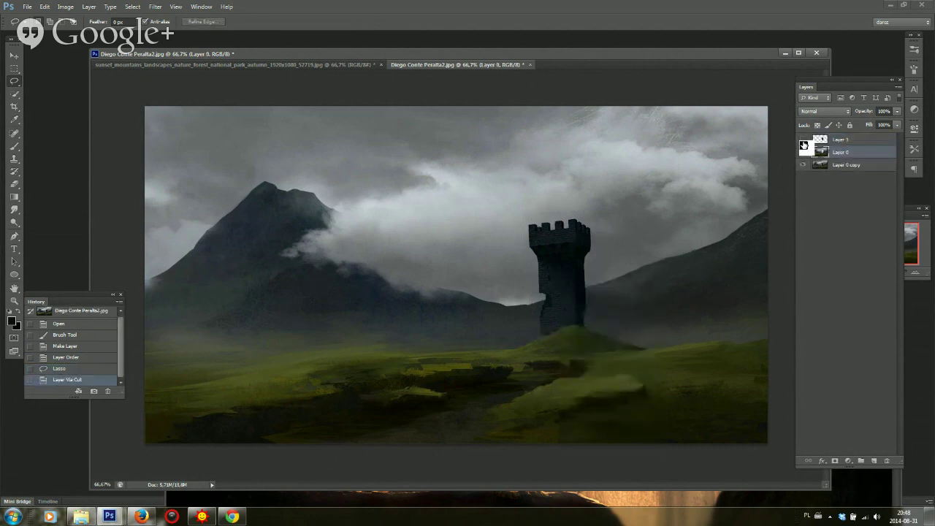
Hide Layer 1, which holds the cut-out castle tower
{"action": "left_click", "coordinate": [804, 140]}
{"action": "key", "text": "b"}
{"action": "left_click_drag", "start_coordinate": [678, 196], "coordinate": [628, 215]}
{"action": "key", "text": "ctrl+alt+z"}
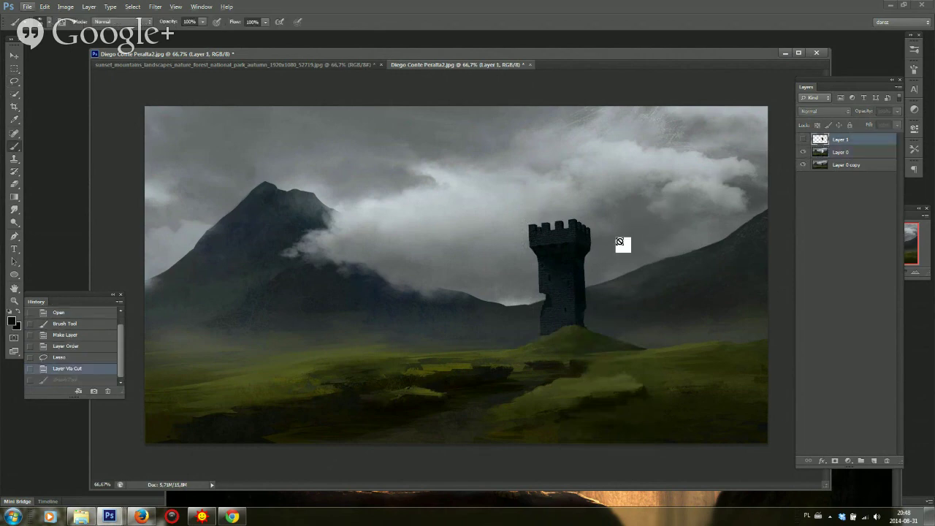
{"action": "left_click", "coordinate": [620, 240]}
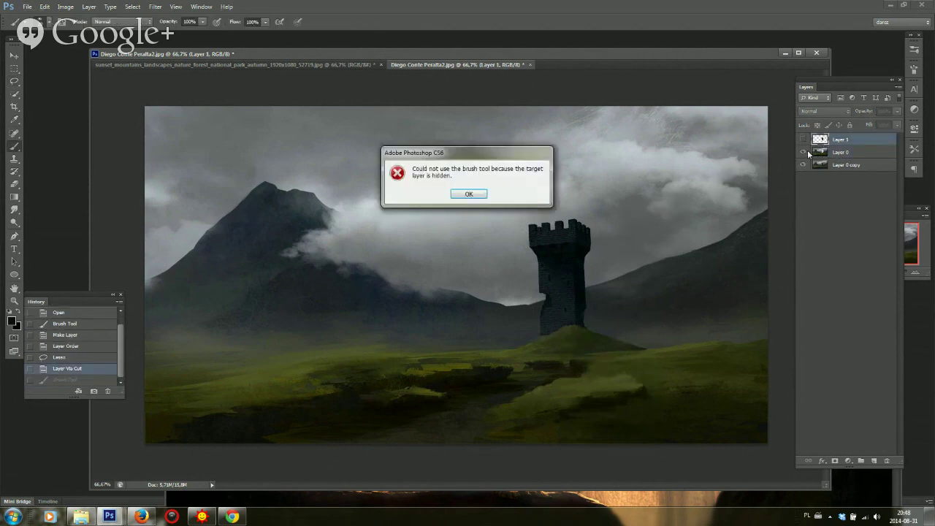
{"action": "left_click", "coordinate": [469, 193]}
Paint over the upper part of the original tower on Layer 0 with colours sampled from the cloudy sky, using a different brush preset
{"action": "left_click", "coordinate": [833, 152]}
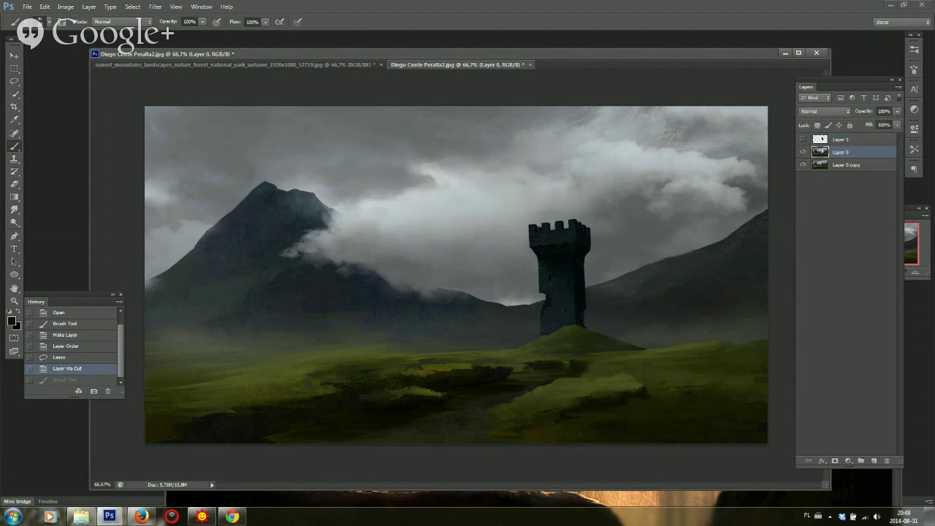
{"action": "mouse_move", "coordinate": [606, 256]}
{"action": "left_mouse_down"}
{"action": "mouse_move", "coordinate": [542, 282]}
{"action": "mouse_move", "coordinate": [520, 266]}
{"action": "mouse_move", "coordinate": [547, 264]}
{"action": "mouse_move", "coordinate": [531, 262]}
{"action": "mouse_move", "coordinate": [539, 252]}
{"action": "mouse_move", "coordinate": [518, 240]}
{"action": "mouse_move", "coordinate": [547, 235]}
{"action": "mouse_move", "coordinate": [544, 224]}
{"action": "mouse_move", "coordinate": [528, 224]}
{"action": "mouse_move", "coordinate": [596, 218]}
{"action": "mouse_move", "coordinate": [572, 234]}
{"action": "mouse_move", "coordinate": [592, 255]}
{"action": "left_mouse_up"}
{"action": "right_click", "coordinate": [567, 243]}
{"action": "left_click", "coordinate": [605, 262]}
{"action": "left_click", "coordinate": [528, 220], "text": "alt"}
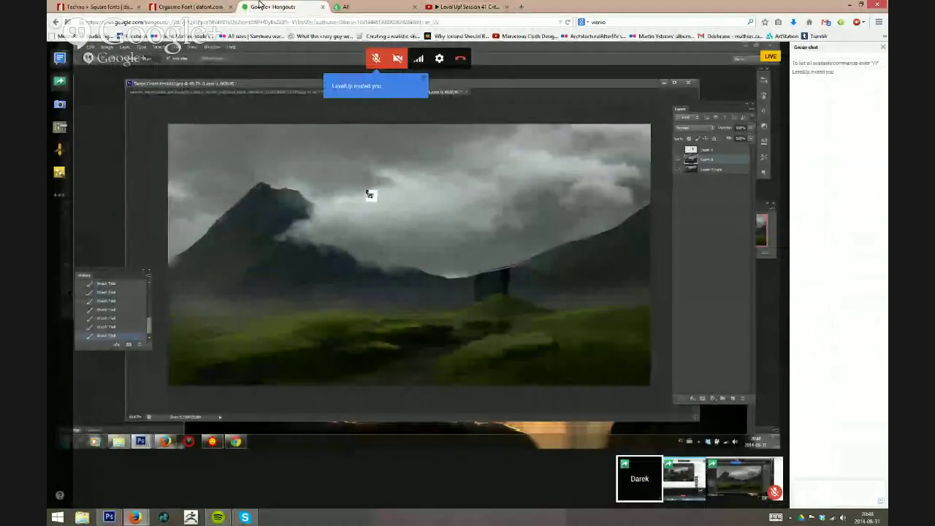
In the Google+ Hangouts window, reply to the group chat with "k" and ":d"
{"action": "left_click", "coordinate": [285, 7]}
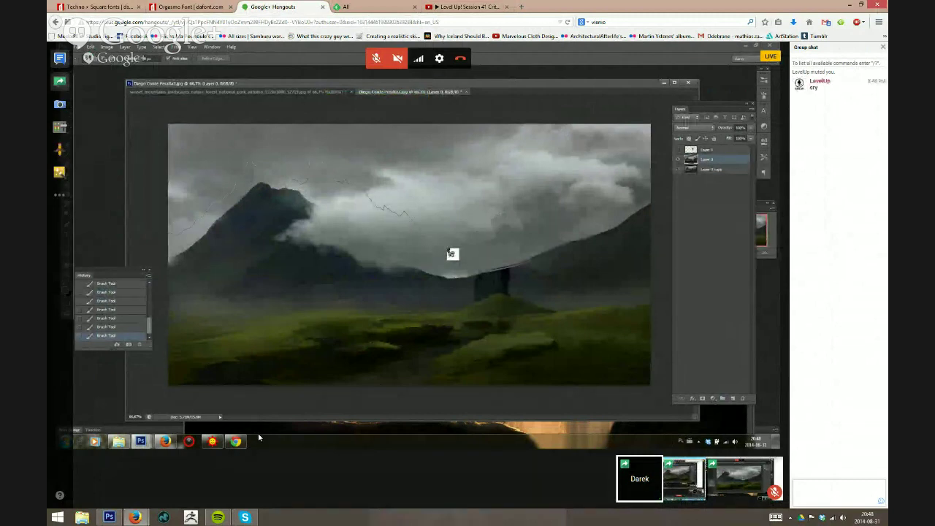
{"action": "left_click", "coordinate": [834, 488]}
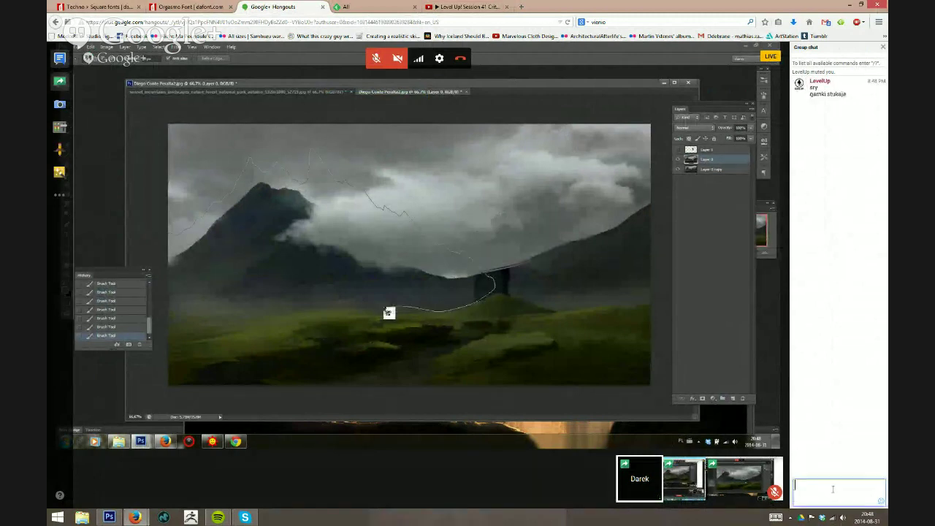
{"action": "type", "text": "k"}
{"action": "key", "text": "Return"}
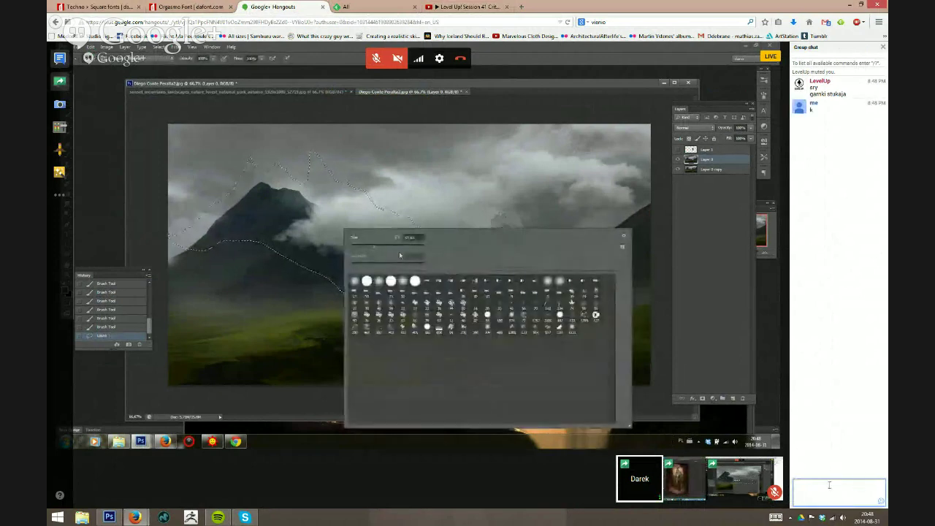
{"action": "type", "text": "d"}
{"action": "key", "text": "Return"}
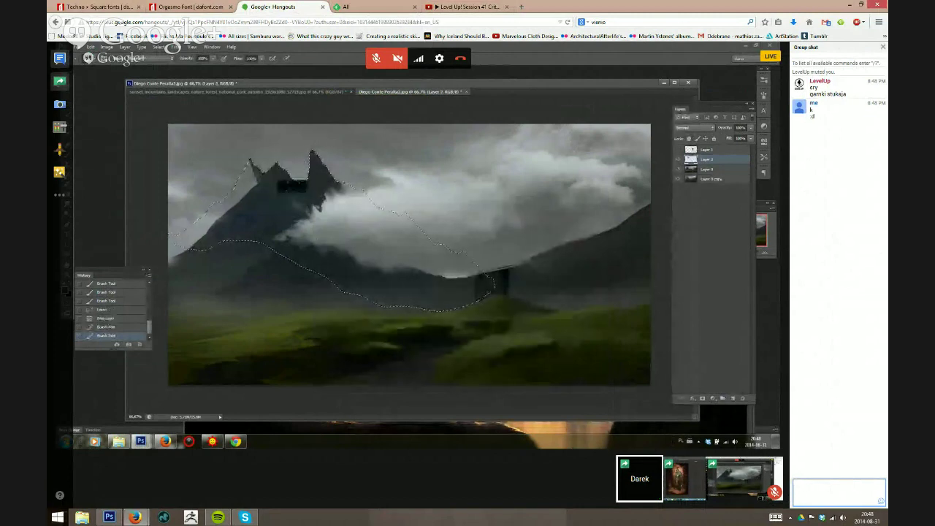
Switch to the local Photoshop and close the girl-and-creature overpaint, its original and the remaining dark creature painting
{"action": "left_click", "coordinate": [136, 517]}
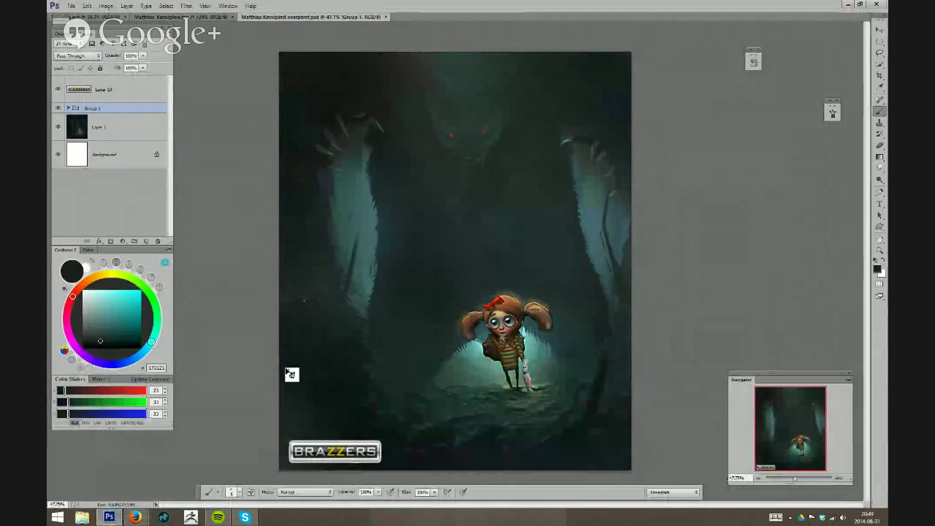
{"action": "key", "text": "ctrl+w"}
{"action": "key", "text": "ctrl+w"}
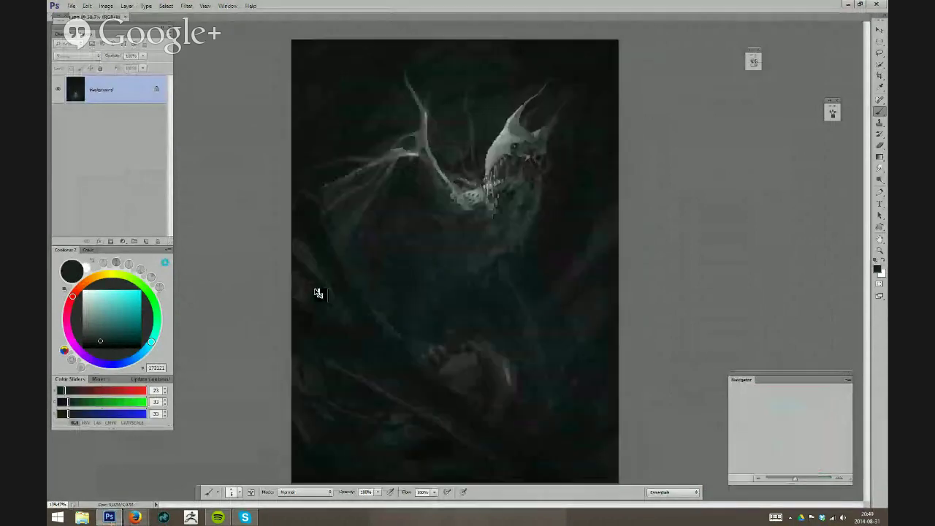
{"action": "key", "text": "ctrl+w"}
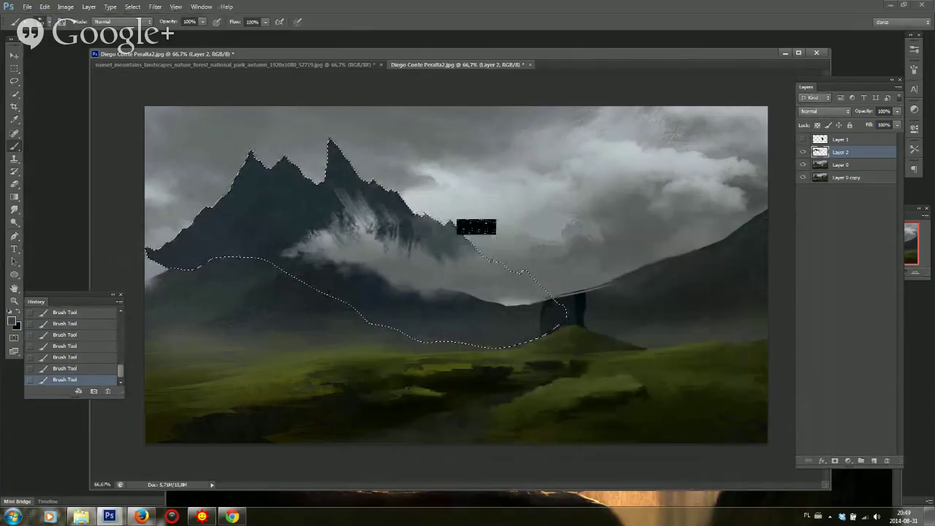
Paint mist along the lower slope of the new jagged mountain inside the selection on Layer 2, undoing the last stroke
{"action": "left_click", "coordinate": [524, 301], "text": "alt"}
{"action": "left_click_drag", "start_coordinate": [513, 308], "coordinate": [536, 310]}
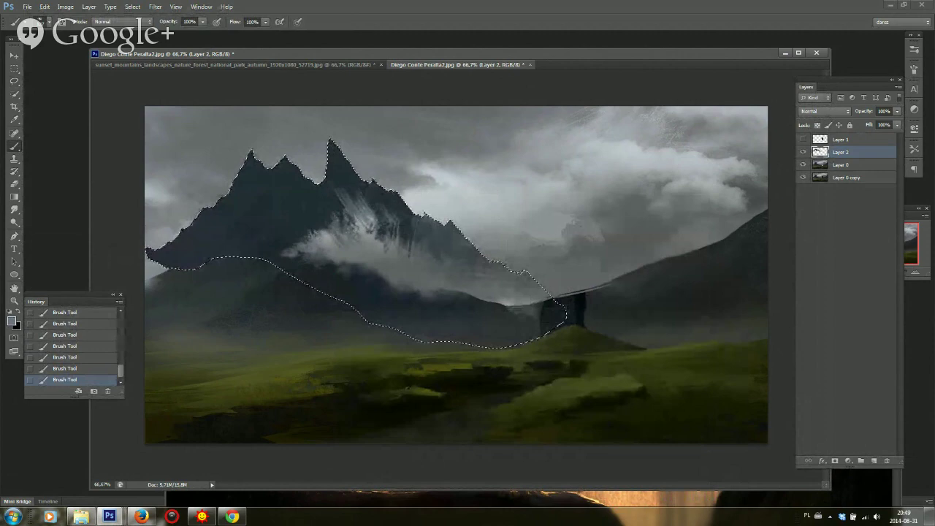
{"action": "right_click", "coordinate": [399, 252]}
{"action": "left_click", "coordinate": [349, 236]}
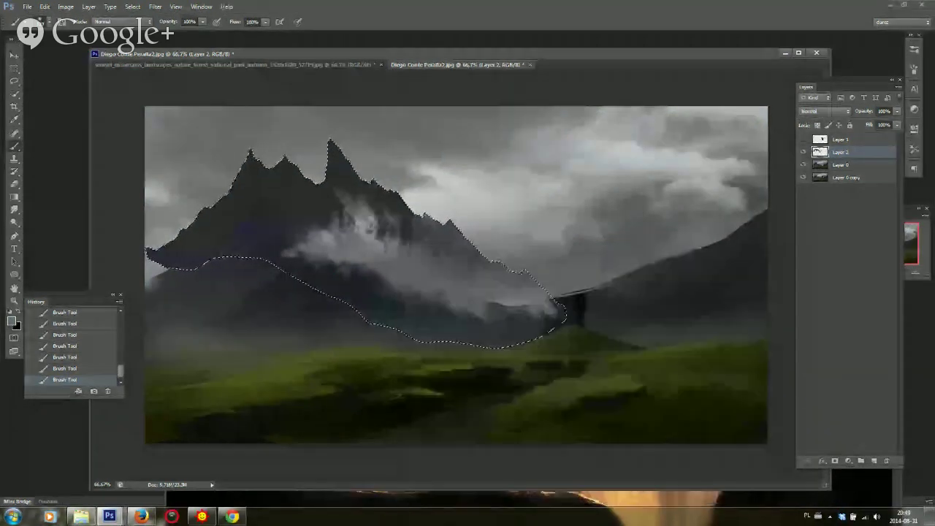
{"action": "key", "text": "ctrl+z"}
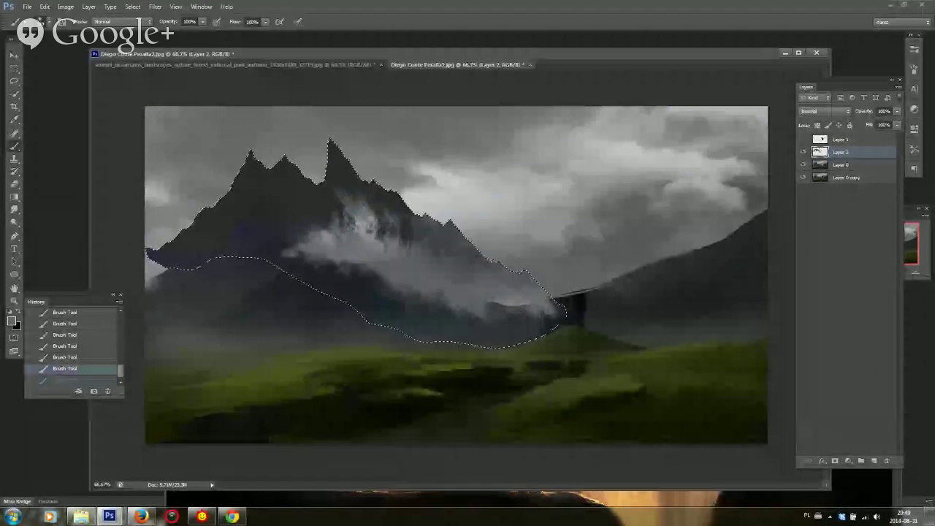
Remove the selection, soften the cloud across the mountain's middle and fill its outer left slope with sampled dark tones
{"action": "key", "text": "m"}
{"action": "left_click", "coordinate": [426, 178]}
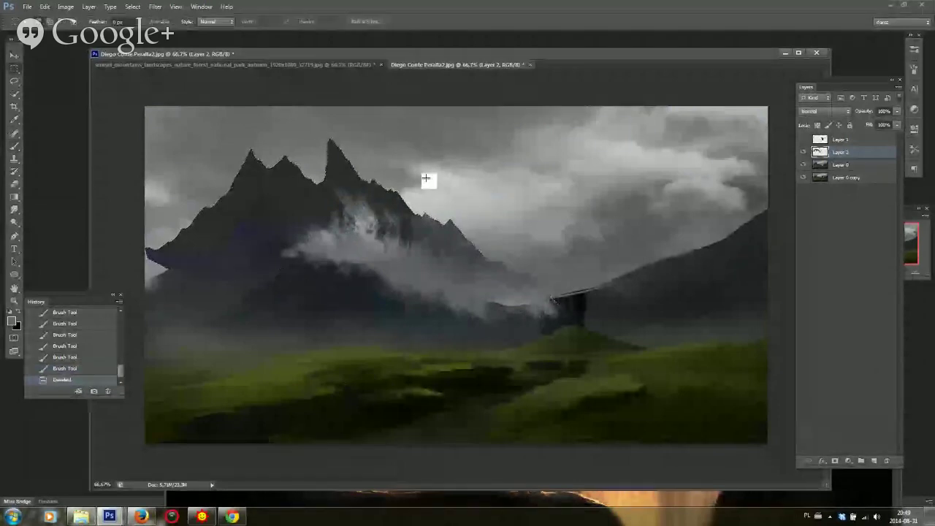
{"action": "key", "text": "b"}
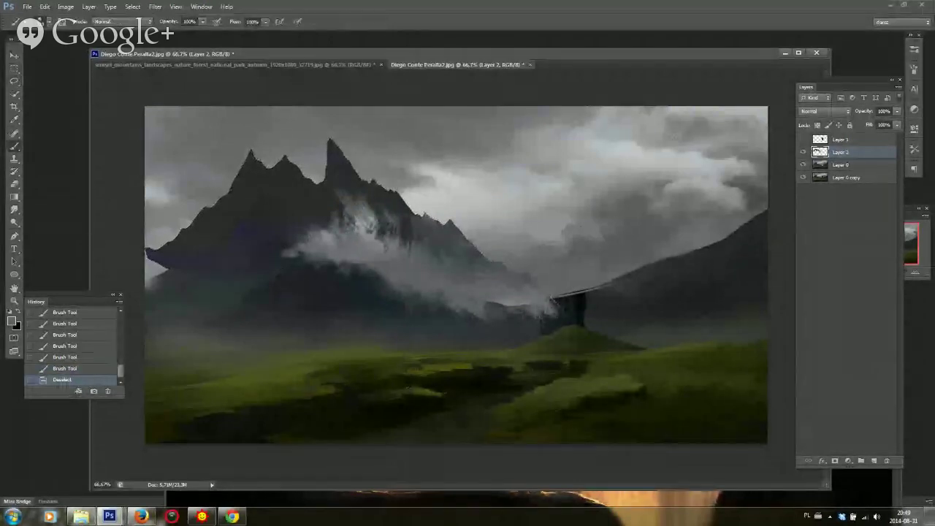
{"action": "left_click", "coordinate": [359, 246]}
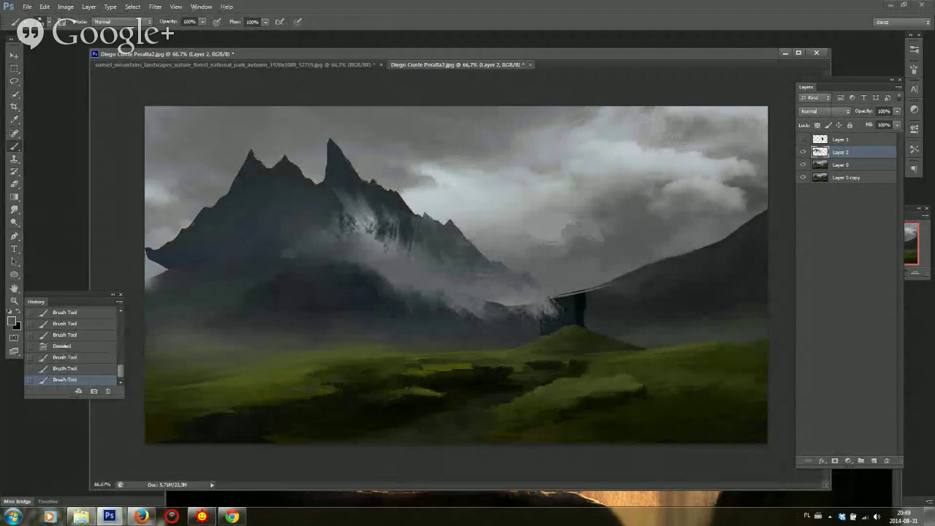
{"action": "left_click", "coordinate": [174, 256], "text": "alt"}
{"action": "mouse_move", "coordinate": [155, 282]}
{"action": "left_mouse_down"}
{"action": "mouse_move", "coordinate": [161, 238]}
{"action": "mouse_move", "coordinate": [180, 237]}
{"action": "left_mouse_up"}
{"action": "left_click", "coordinate": [174, 298], "text": "alt"}
{"action": "left_click_drag", "start_coordinate": [331, 240], "coordinate": [365, 244]}
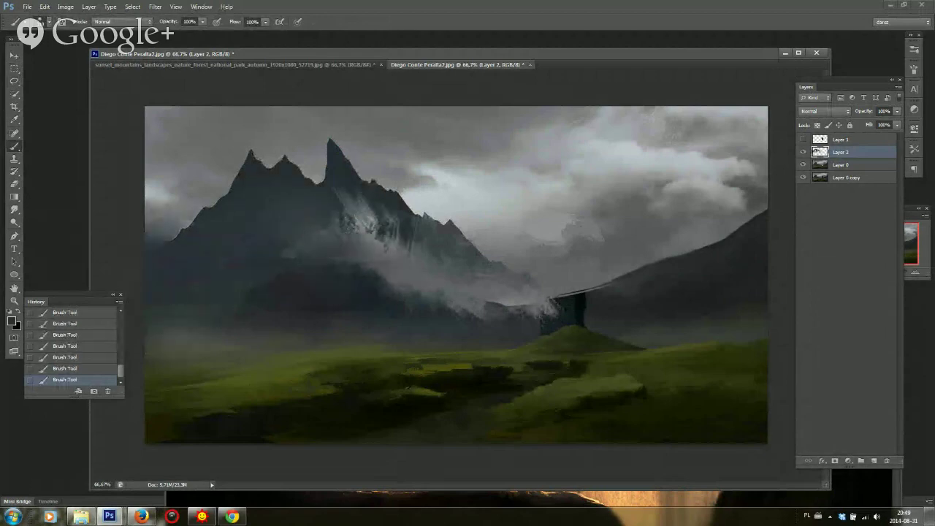
Outline the two smaller left peaks on Layer 2 with the Lasso tool, delete them down to a rounded ridge and deselect
{"action": "key", "text": "l"}
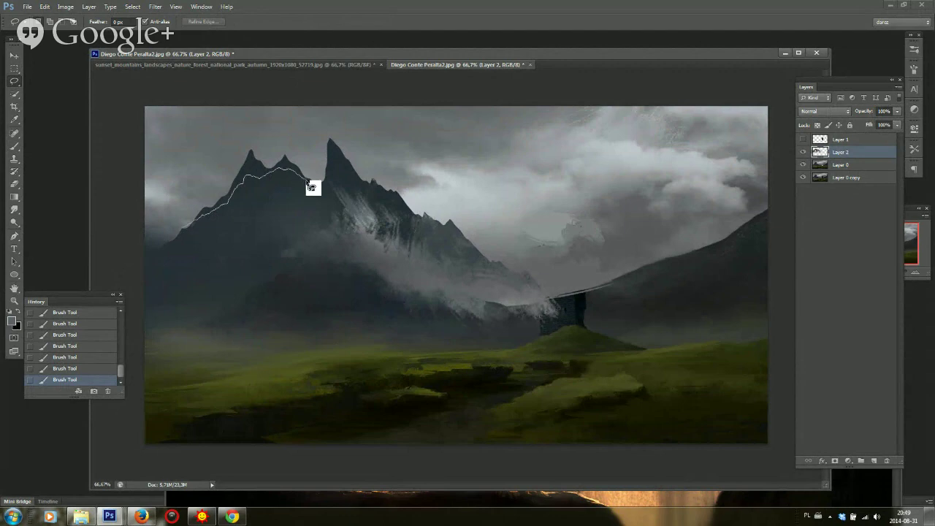
{"action": "mouse_move", "coordinate": [307, 182]}
{"action": "left_mouse_down"}
{"action": "mouse_move", "coordinate": [282, 127]}
{"action": "mouse_move", "coordinate": [183, 225]}
{"action": "left_mouse_up"}
{"action": "key", "text": "Delete"}
{"action": "left_click_drag", "start_coordinate": [310, 178], "coordinate": [312, 177]}
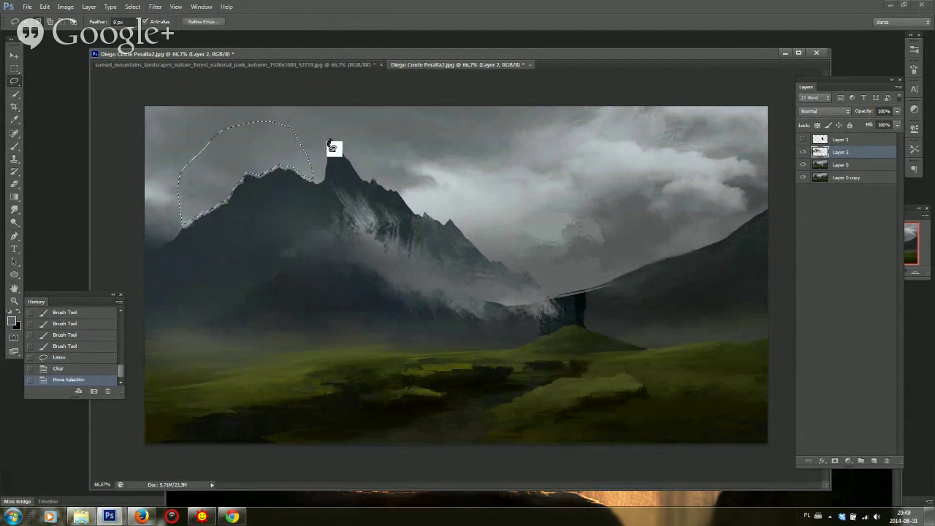
{"action": "key", "text": "ctrl+d"}
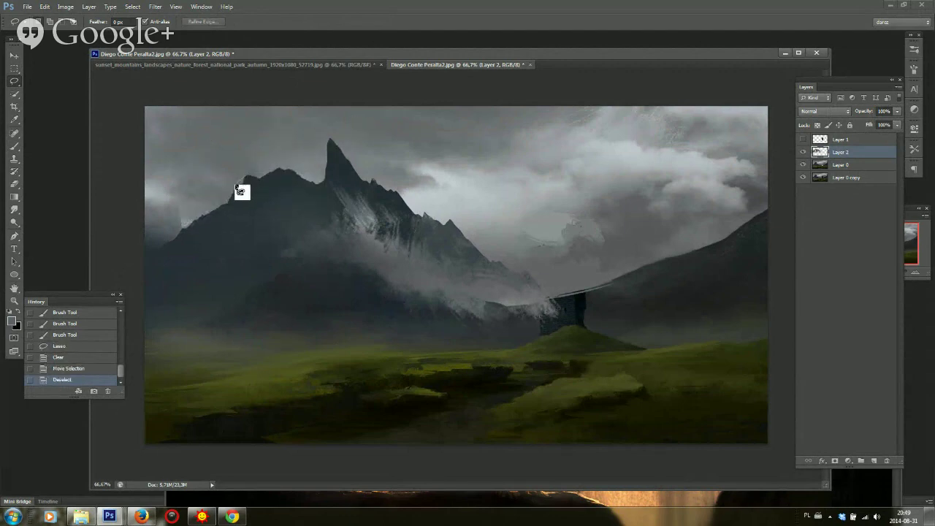
Lasso a distant peak at the painting's left edge, paint it dark with mist at its base and deselect
{"action": "mouse_move", "coordinate": [163, 146]}
{"action": "left_mouse_down"}
{"action": "mouse_move", "coordinate": [134, 188]}
{"action": "mouse_move", "coordinate": [189, 255]}
{"action": "mouse_move", "coordinate": [245, 208]}
{"action": "left_mouse_up"}
{"action": "key", "text": "b"}
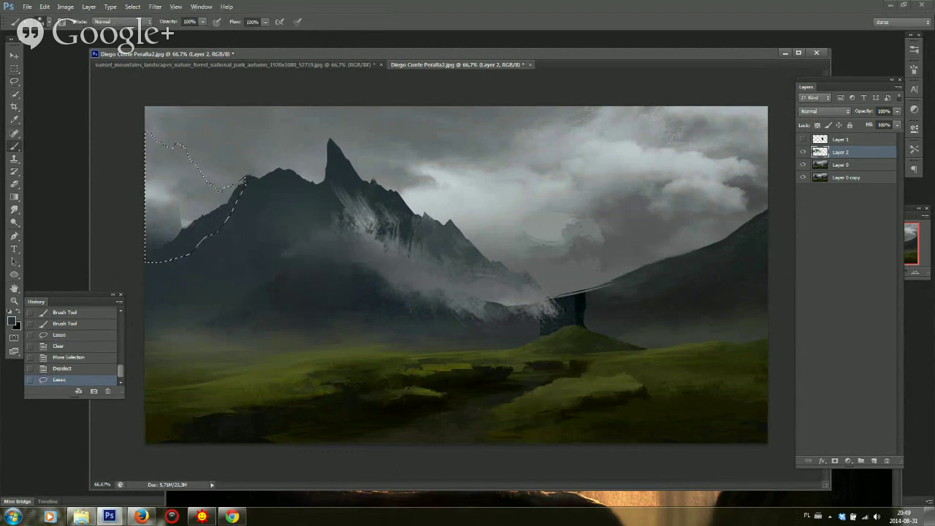
{"action": "mouse_move", "coordinate": [165, 150]}
{"action": "left_mouse_down"}
{"action": "mouse_move", "coordinate": [219, 193]}
{"action": "mouse_move", "coordinate": [230, 191]}
{"action": "left_mouse_up"}
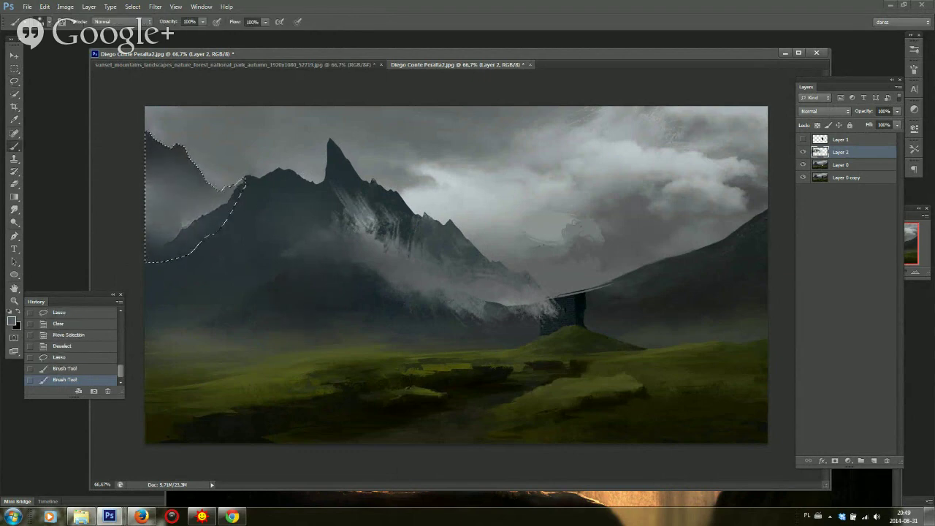
{"action": "right_click", "coordinate": [225, 199]}
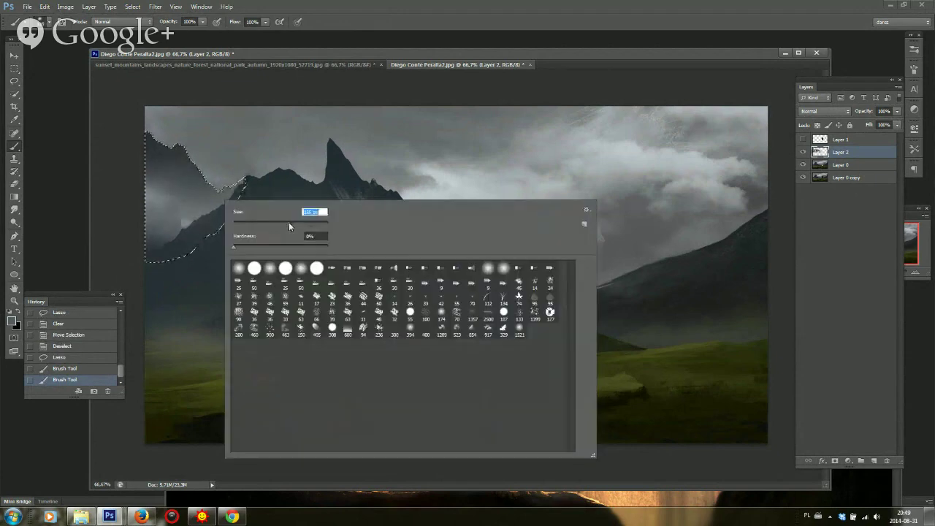
{"action": "mouse_move", "coordinate": [192, 205]}
{"action": "left_mouse_down"}
{"action": "mouse_move", "coordinate": [159, 219]}
{"action": "mouse_move", "coordinate": [195, 216]}
{"action": "mouse_move", "coordinate": [164, 219]}
{"action": "left_mouse_up"}
{"action": "left_click_drag", "start_coordinate": [191, 204], "coordinate": [152, 173]}
{"action": "key", "text": "m"}
{"action": "left_click", "coordinate": [350, 197]}
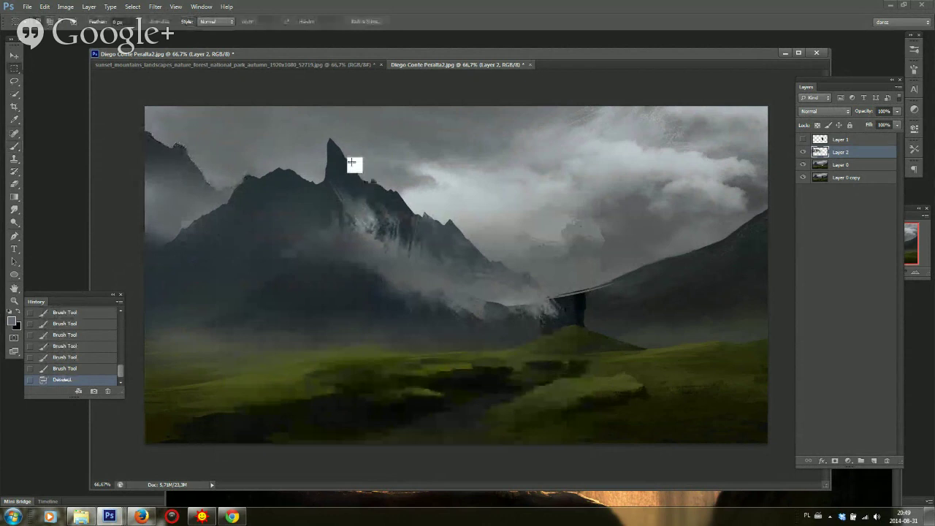
Show Layer 1 and move the cut-out tower up and left in front of the jagged mountain
{"action": "key", "text": "b"}
{"action": "left_click", "coordinate": [804, 140]}
{"action": "left_click", "coordinate": [821, 143]}
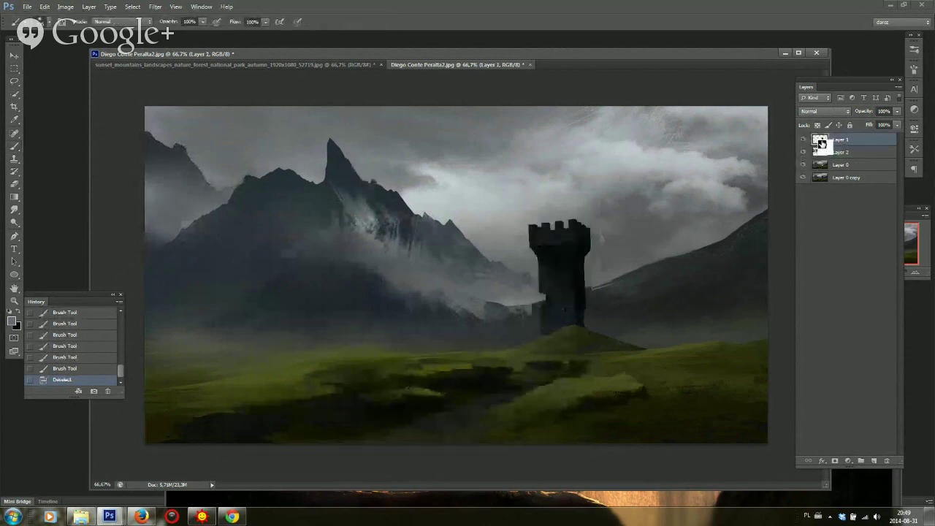
{"action": "key", "text": "v"}
{"action": "mouse_move", "coordinate": [574, 263]}
{"action": "left_mouse_down"}
{"action": "mouse_move", "coordinate": [453, 190]}
{"action": "mouse_move", "coordinate": [429, 188]}
{"action": "mouse_move", "coordinate": [467, 188]}
{"action": "left_mouse_up"}
Select the leftover sky fringe around the tower with the Quick Selection tool, delete it and deselect
{"action": "key", "text": "w"}
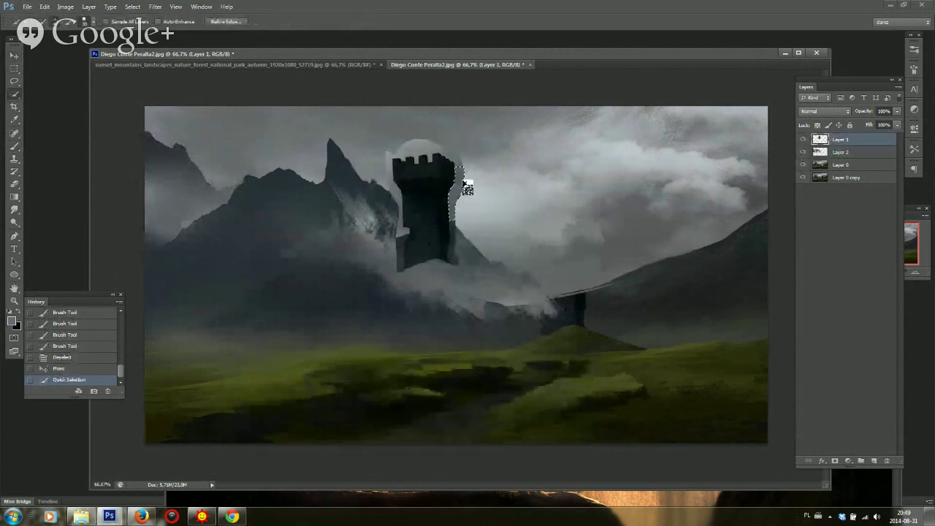
{"action": "left_click_drag", "start_coordinate": [418, 149], "coordinate": [401, 233]}
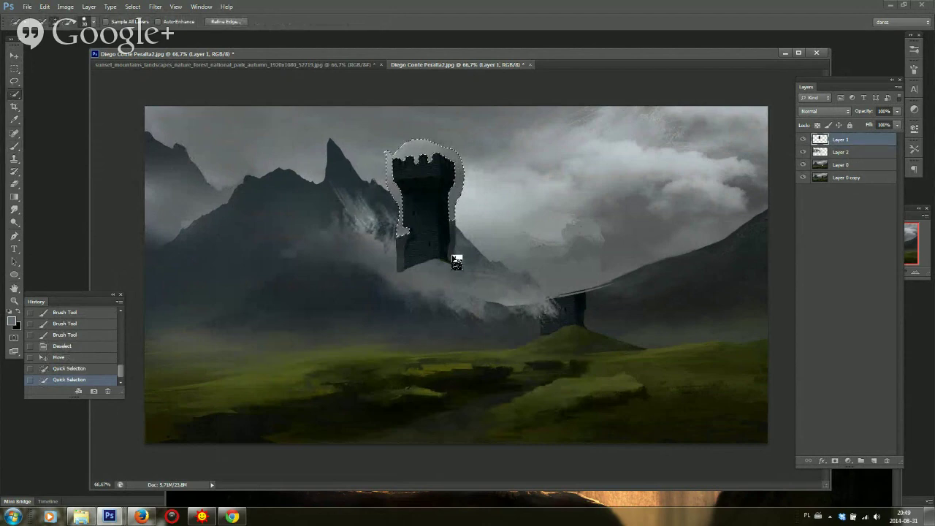
{"action": "key", "text": "Delete"}
{"action": "key", "text": "m"}
{"action": "key", "text": "ctrl+d"}
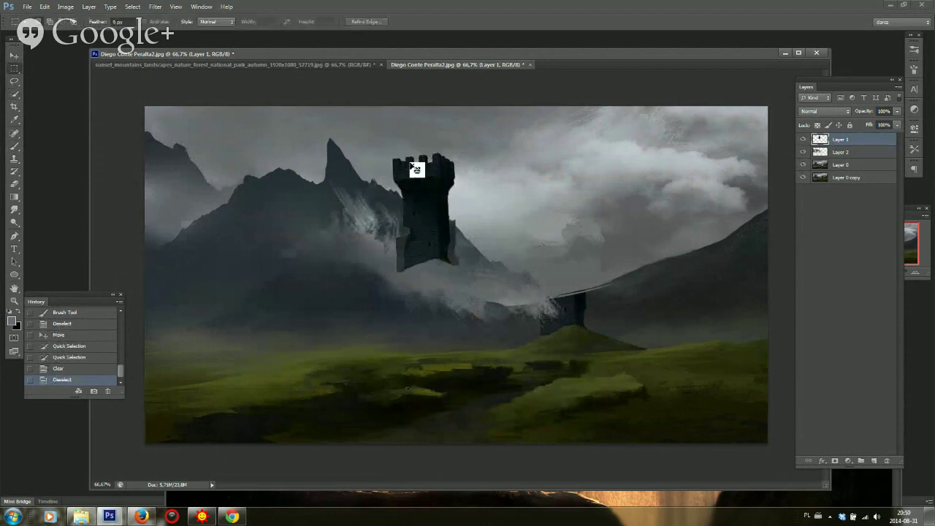
Stretch the tower taller with Free Transform, reposition it near the centre and place a duplicate to its lower right
{"action": "key", "text": "ctrl+t"}
{"action": "left_click_drag", "start_coordinate": [424, 137], "coordinate": [424, 77]}
{"action": "left_click_drag", "start_coordinate": [435, 164], "coordinate": [520, 288]}
{"action": "key", "text": "Return"}
{"action": "key", "text": "v"}
Narrow Layer 1 copy into a slim tower, reposition it and place a duplicate of it to the upper right
{"action": "key", "text": "ctrl+t"}
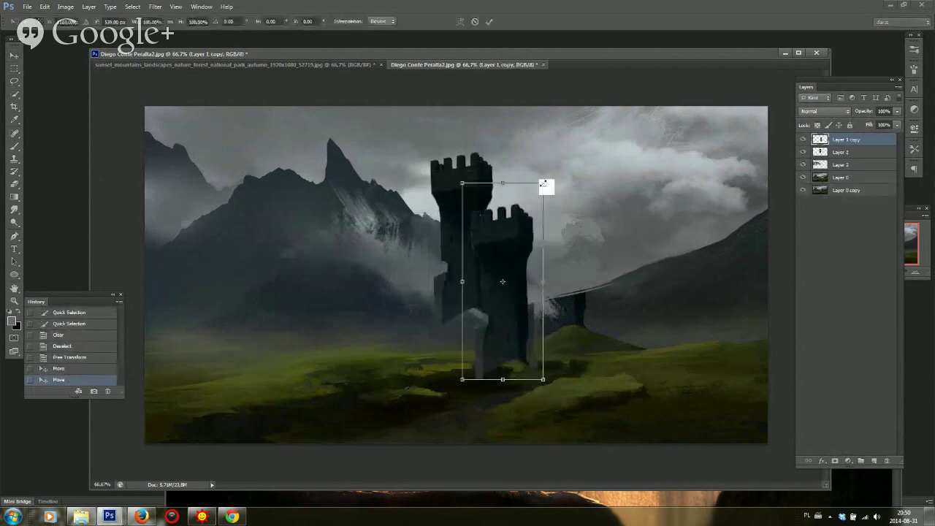
{"action": "left_click_drag", "start_coordinate": [543, 184], "coordinate": [478, 187]}
{"action": "left_click_drag", "start_coordinate": [479, 256], "coordinate": [519, 212]}
{"action": "key", "text": "Return"}
Enlarge Layer 1 copy 2 into a broad tower reaching past the canvas top and place a duplicate to its right
{"action": "key", "text": "ctrl+t"}
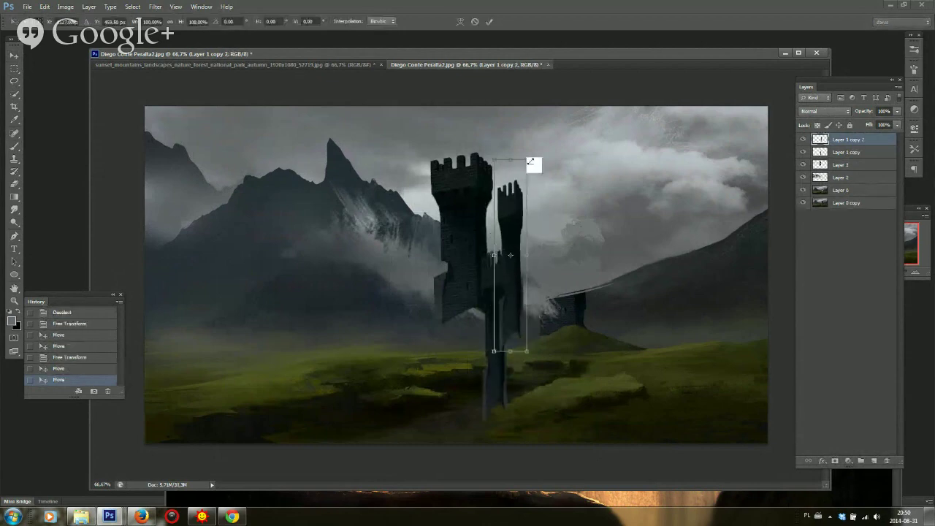
{"action": "left_click_drag", "start_coordinate": [531, 161], "coordinate": [599, 29]}
{"action": "left_click_drag", "start_coordinate": [563, 214], "coordinate": [600, 282]}
{"action": "key", "text": "Return"}
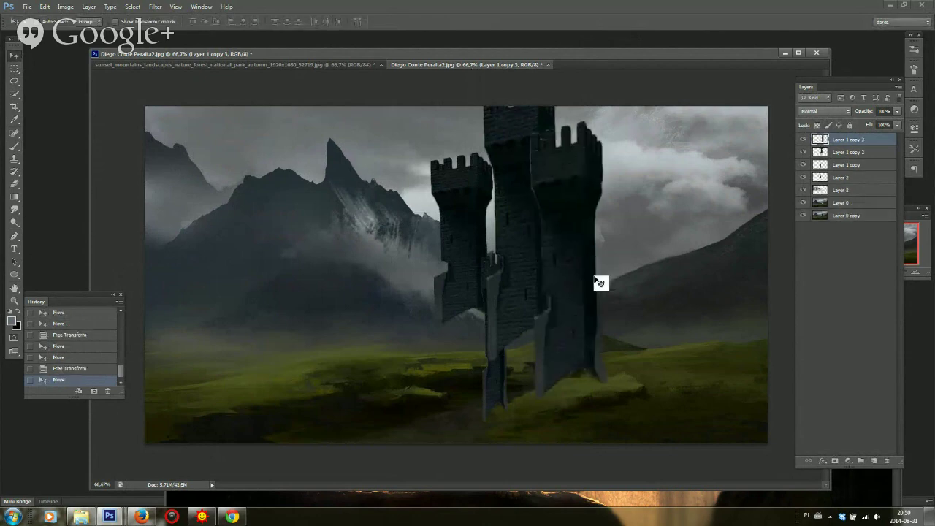
Transform Layer 1 copy 3 into a broad castle wall, about 315% wide and 71% high, slightly skewed, and position it over the right hill
{"action": "key", "text": "ctrl+t"}
{"action": "left_click_drag", "start_coordinate": [568, 88], "coordinate": [568, 218]}
{"action": "left_click_drag", "start_coordinate": [615, 310], "coordinate": [818, 291]}
{"action": "left_click_drag", "start_coordinate": [706, 321], "coordinate": [631, 283]}
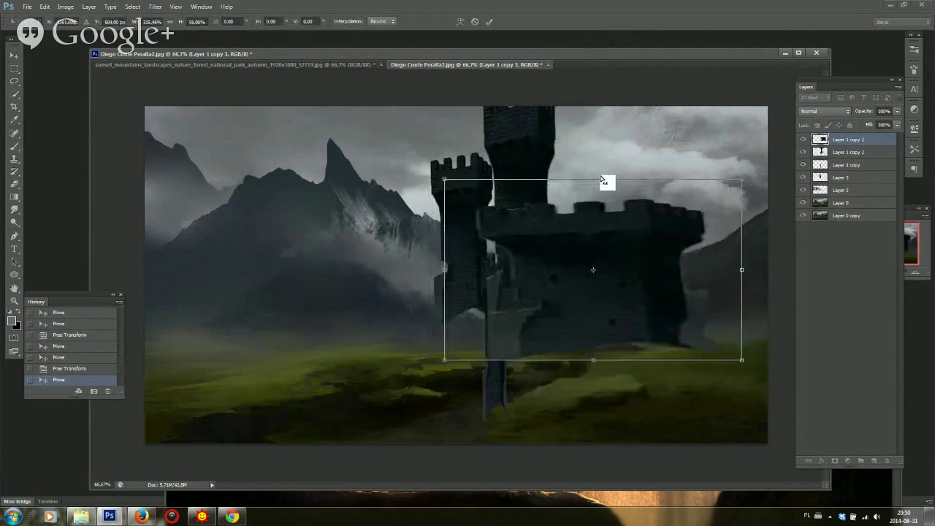
{"action": "left_click_drag", "start_coordinate": [606, 183], "coordinate": [613, 139]}
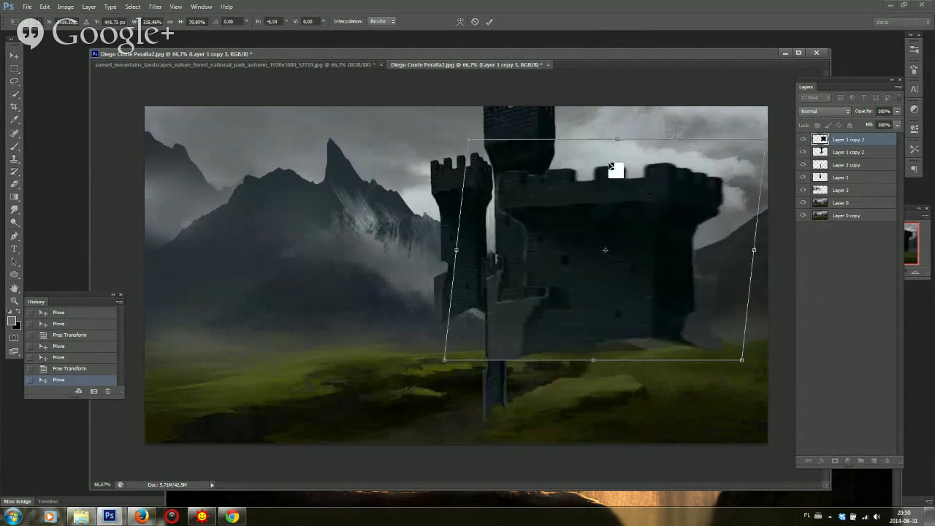
{"action": "left_click_drag", "start_coordinate": [601, 230], "coordinate": [603, 245]}
{"action": "key", "text": "Return"}
Erase the battlements along the top of the broad castle wall into a plain roofline and merge the castle layers into one
{"action": "right_click", "coordinate": [636, 200]}
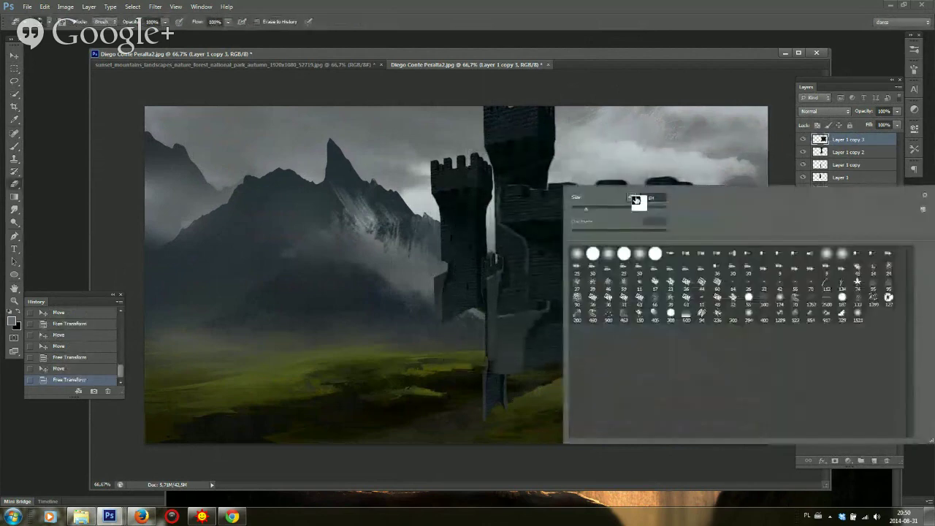
{"action": "mouse_move", "coordinate": [553, 183]}
{"action": "left_mouse_down"}
{"action": "mouse_move", "coordinate": [720, 184]}
{"action": "mouse_move", "coordinate": [552, 198]}
{"action": "mouse_move", "coordinate": [719, 194]}
{"action": "left_mouse_up"}
{"action": "right_click", "coordinate": [616, 235]}
{"action": "mouse_move", "coordinate": [600, 178]}
{"action": "left_mouse_down"}
{"action": "mouse_move", "coordinate": [676, 179]}
{"action": "mouse_move", "coordinate": [720, 219]}
{"action": "mouse_move", "coordinate": [674, 183]}
{"action": "mouse_move", "coordinate": [709, 232]}
{"action": "left_mouse_up"}
{"action": "left_click", "coordinate": [858, 179], "text": "shift"}
{"action": "key", "text": "ctrl+e"}
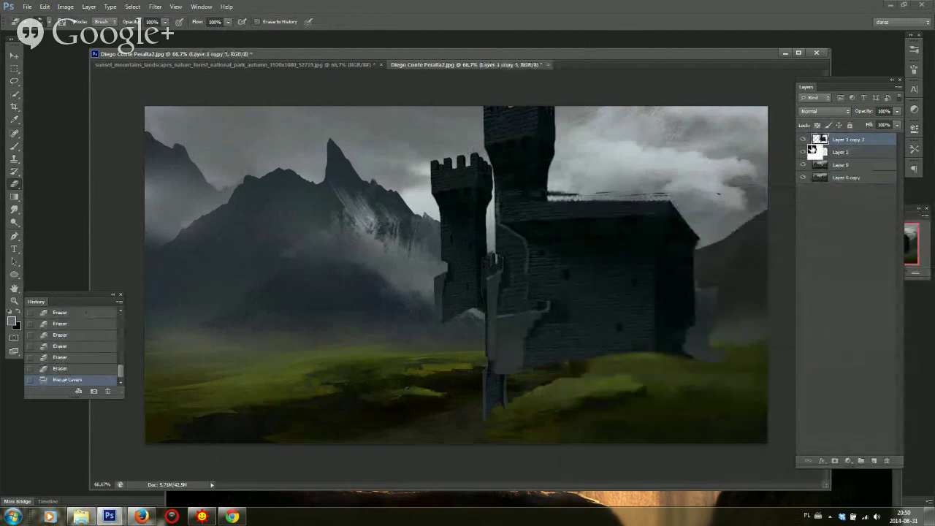
Shrink the merged castle with Free Transform, stretch it upward and reposition it near the canvas centre
{"action": "key", "text": "ctrl+t"}
{"action": "left_click_drag", "start_coordinate": [758, 413], "coordinate": [631, 284]}
{"action": "left_click_drag", "start_coordinate": [577, 150], "coordinate": [579, 64]}
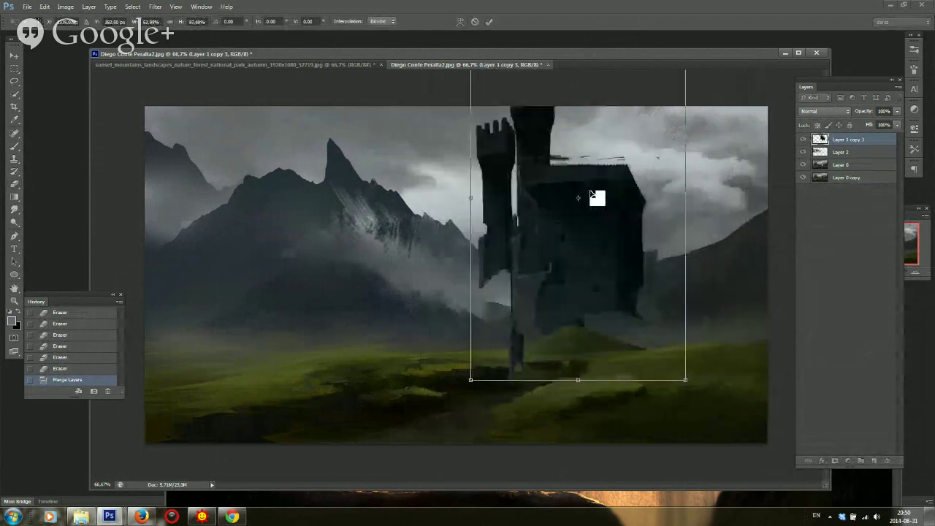
{"action": "left_click_drag", "start_coordinate": [595, 198], "coordinate": [541, 209]}
{"action": "key", "text": "Return"}
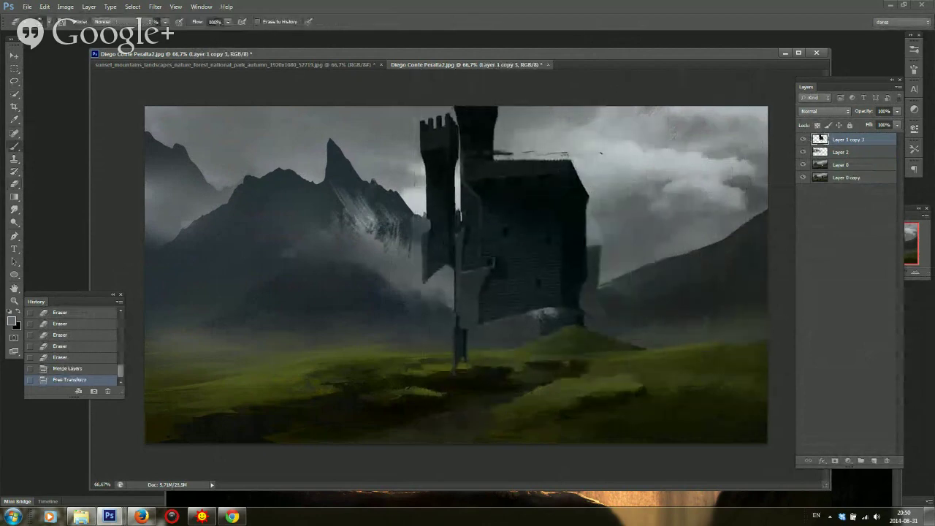
Erase the castle's base with a different eraser brush so it fades into the mist, and flip the canvas horizontally
{"action": "key", "text": "b"}
{"action": "key", "text": "e"}
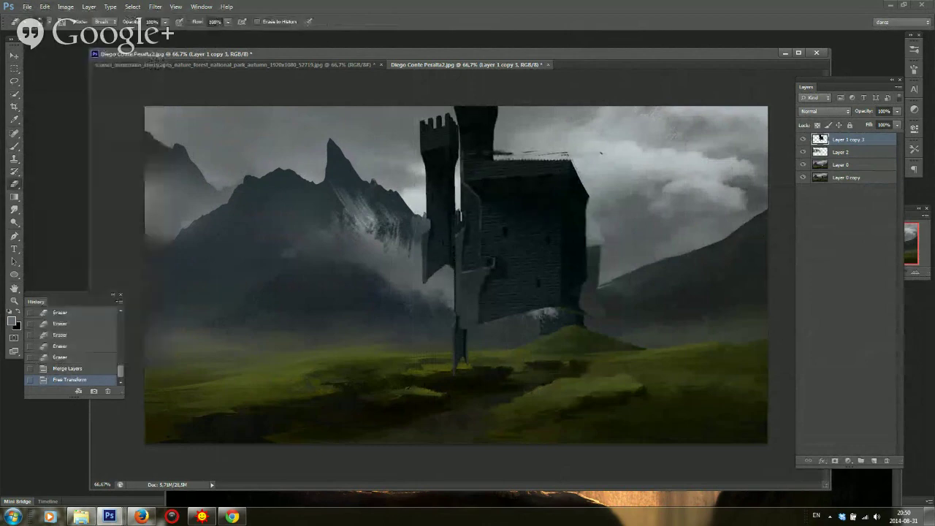
{"action": "right_click", "coordinate": [480, 313]}
{"action": "left_click", "coordinate": [563, 272]}
{"action": "mouse_move", "coordinate": [462, 366]}
{"action": "left_mouse_down"}
{"action": "mouse_move", "coordinate": [498, 281]}
{"action": "mouse_move", "coordinate": [592, 279]}
{"action": "left_mouse_up"}
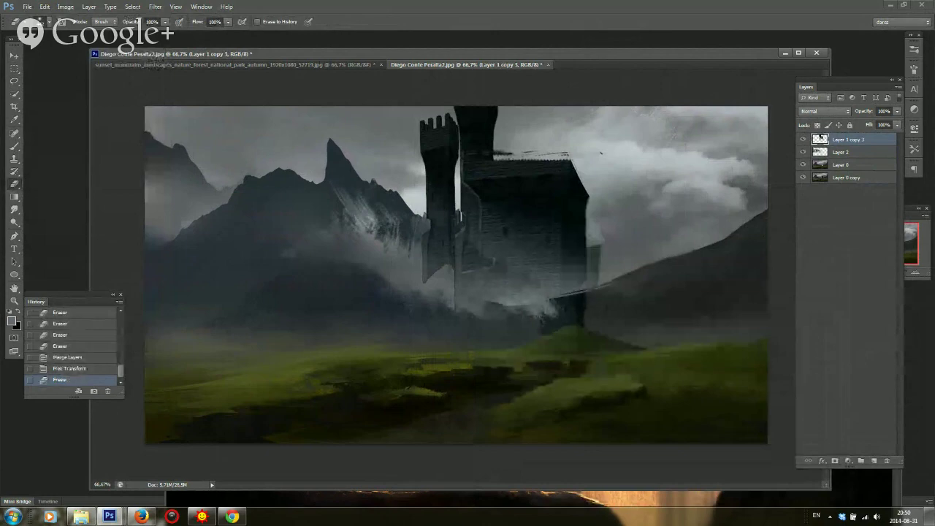
{"action": "key", "text": "ctrl+plus"}
{"action": "scroll", "coordinate": [457, 275], "scroll_direction": "up", "scroll_amount": 2}
{"action": "key", "text": "ctrl+shift+h"}
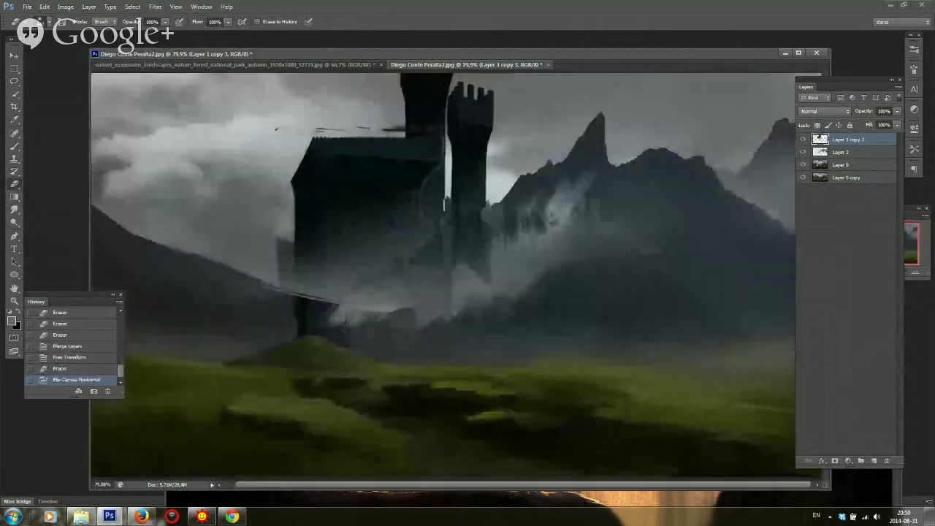
{"action": "scroll", "coordinate": [456, 274], "scroll_direction": "down", "scroll_amount": 3}
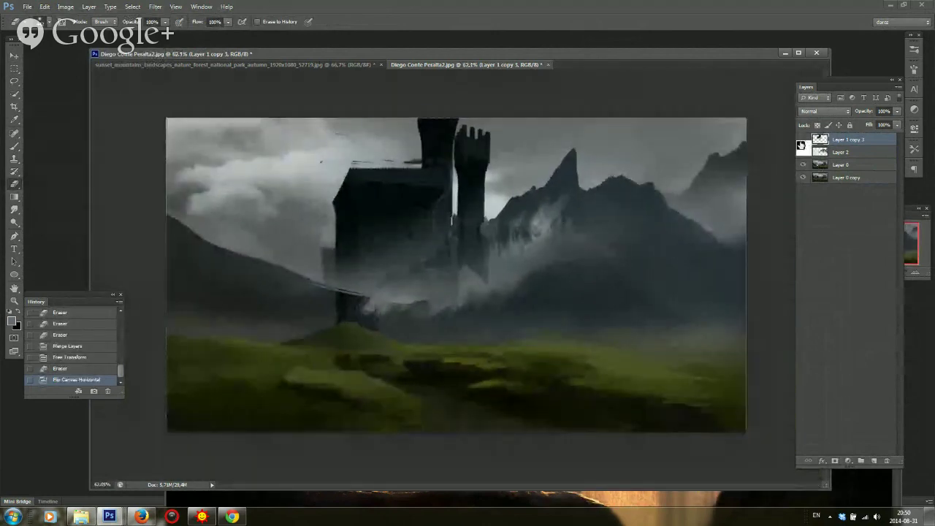
Place a duplicate of the castle to its left and order the duplicate below the original layer
{"action": "key", "text": "ctrl+t"}
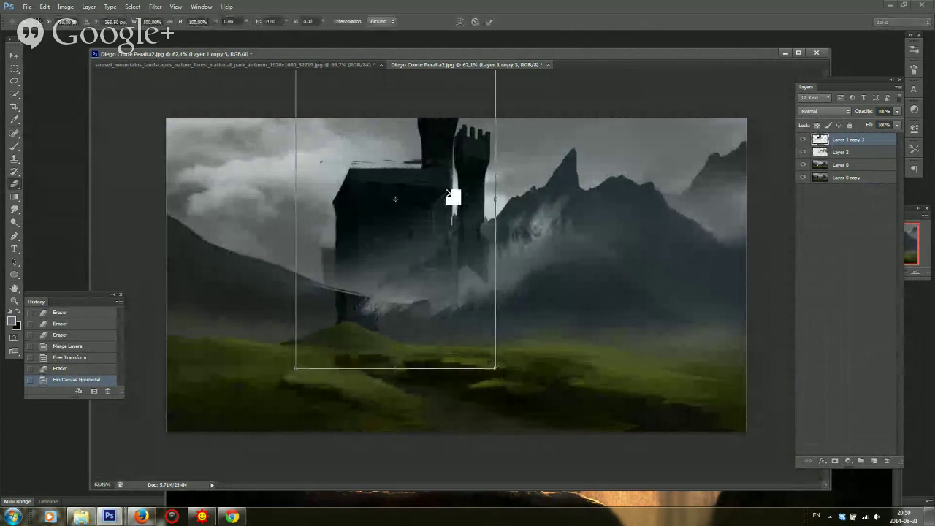
{"action": "key", "text": "Escape"}
{"action": "key", "text": "v"}
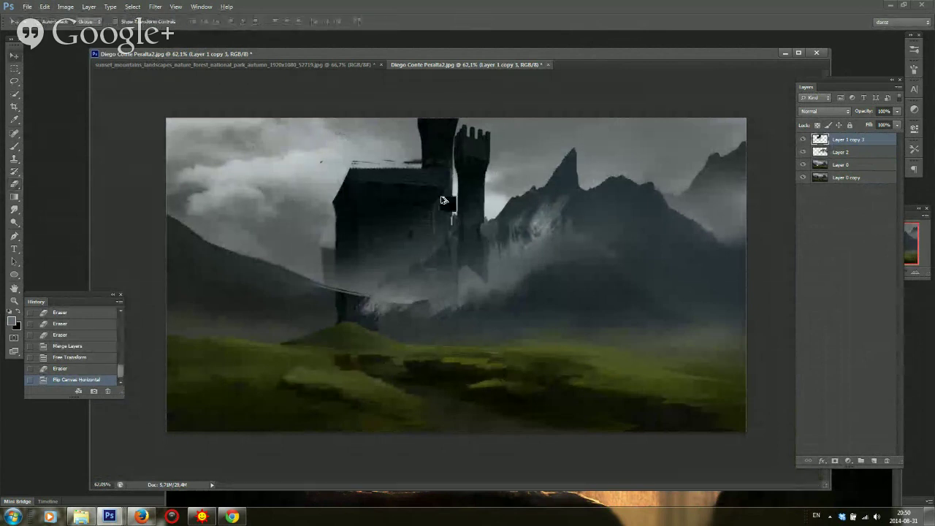
{"action": "left_click_drag", "start_coordinate": [442, 199], "coordinate": [366, 200]}
{"action": "left_click_drag", "start_coordinate": [821, 140], "coordinate": [824, 155]}
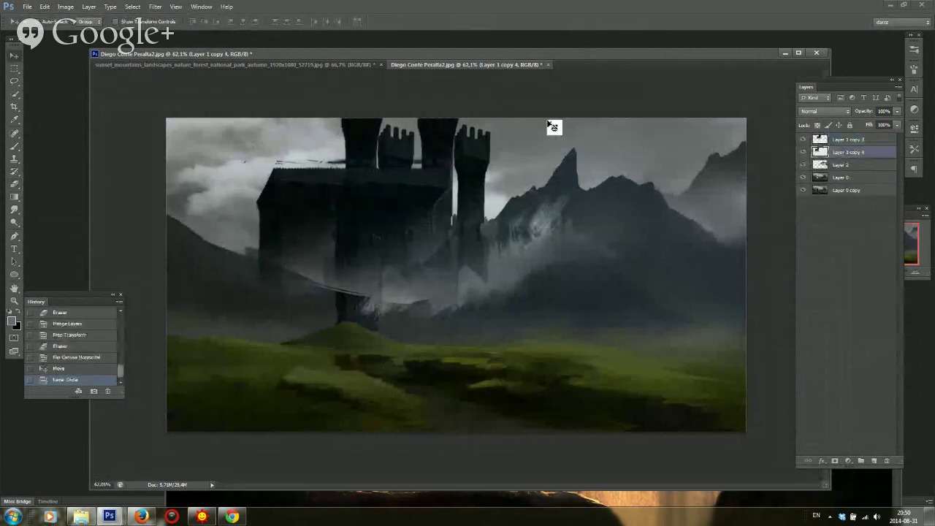
Flip the duplicate castle horizontally, stretch it to about 149% height and position it behind the original, rising past the canvas top
{"action": "key", "text": "ctrl+t"}
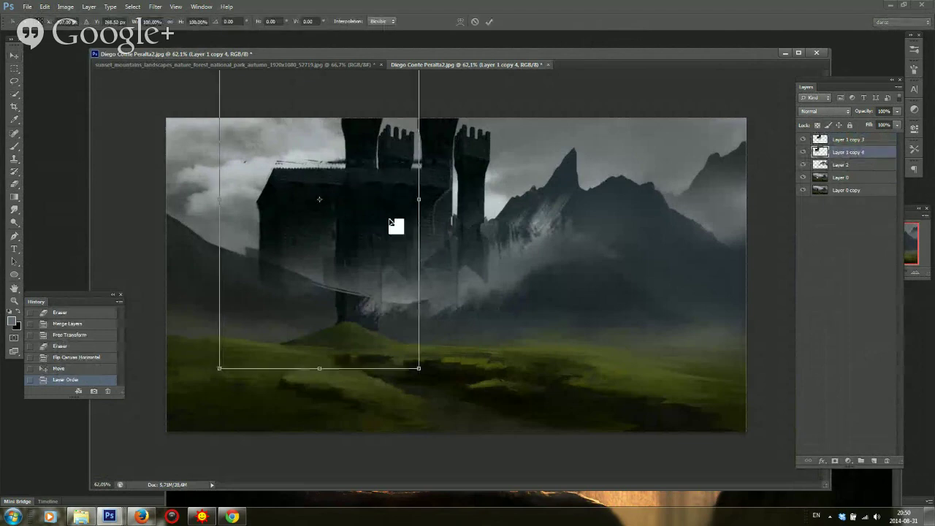
{"action": "right_click", "coordinate": [392, 222]}
{"action": "left_click", "coordinate": [438, 367]}
{"action": "left_click_drag", "start_coordinate": [387, 263], "coordinate": [366, 255]}
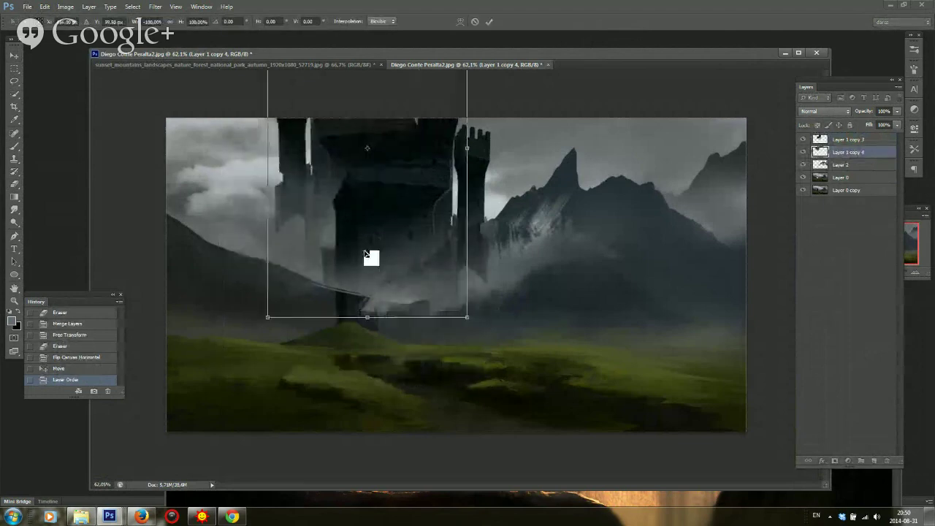
{"action": "left_click_drag", "start_coordinate": [367, 317], "coordinate": [369, 482]}
{"action": "left_click_drag", "start_coordinate": [394, 334], "coordinate": [367, 187]}
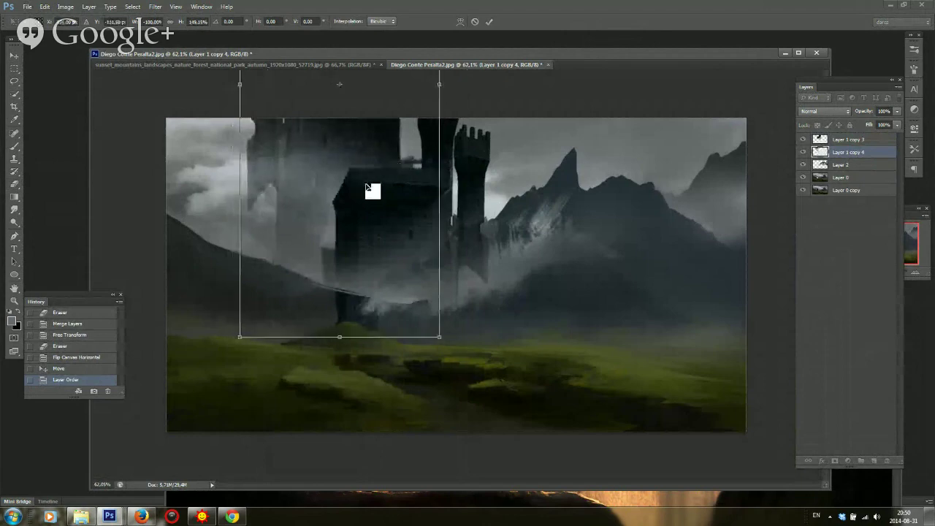
{"action": "key", "text": "Return"}
Erase the bottom of the slim tower on Layer 1 copy 3 into mist and merge that layer with Layer 1 copy 4
{"action": "key", "text": "b"}
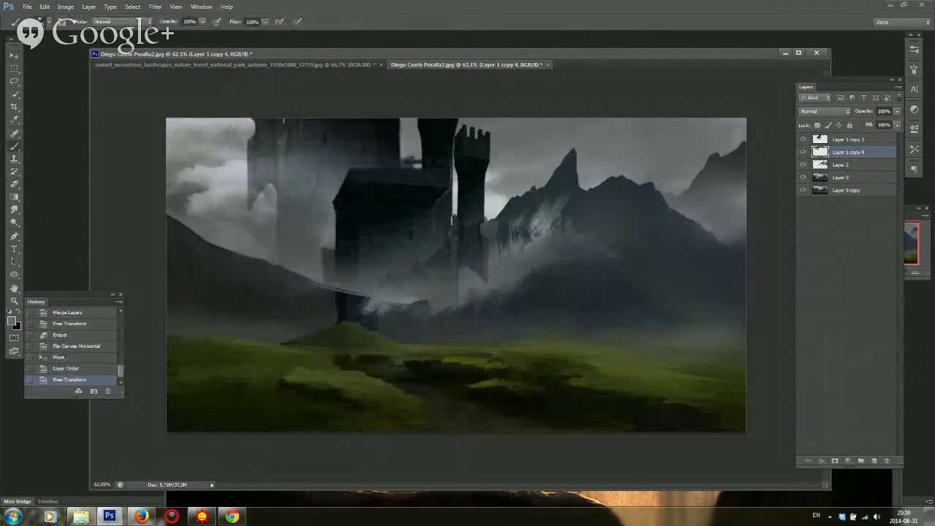
{"action": "left_click", "coordinate": [804, 141]}
{"action": "left_click", "coordinate": [803, 141]}
{"action": "left_click", "coordinate": [819, 141]}
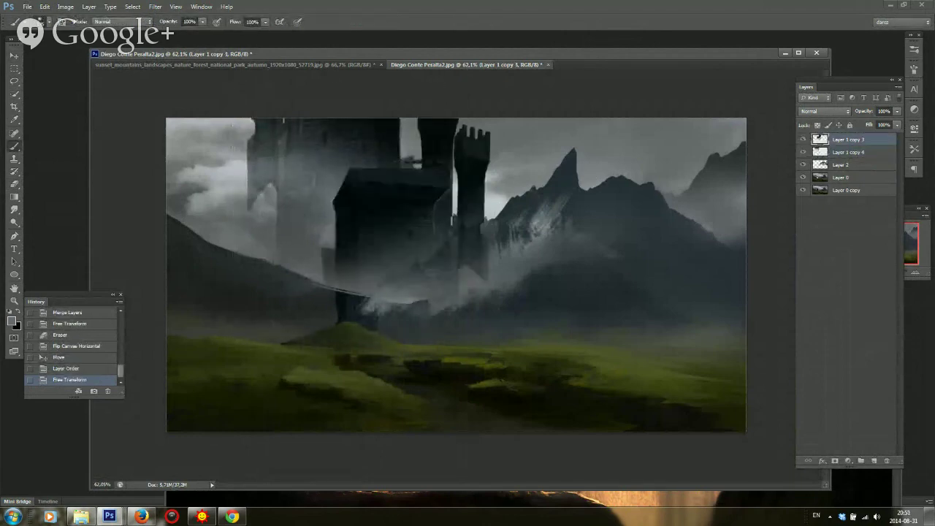
{"action": "key", "text": "e"}
{"action": "left_click_drag", "start_coordinate": [482, 285], "coordinate": [448, 295]}
{"action": "key", "text": "b"}
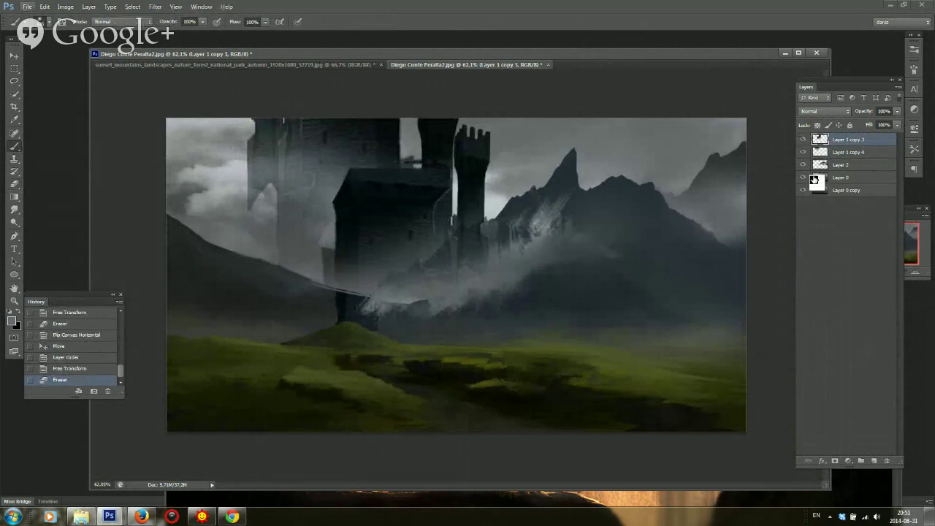
{"action": "left_click", "coordinate": [858, 152], "text": "shift"}
{"action": "key", "text": "ctrl+e"}
Paint sampled grey mist over the castle towers and the mountain spire, and flip the canvas horizontally
{"action": "left_click", "coordinate": [525, 187], "text": "alt"}
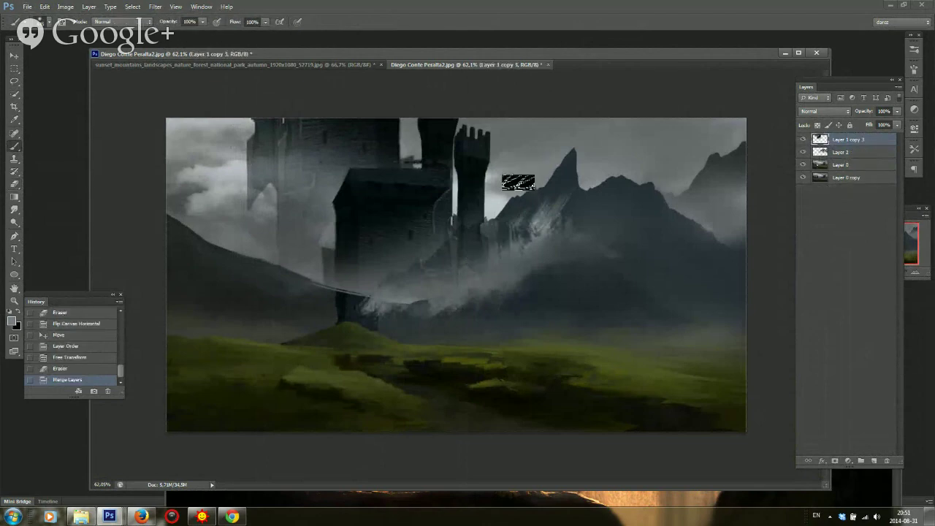
{"action": "right_click", "coordinate": [522, 188]}
{"action": "left_click", "coordinate": [617, 214]}
{"action": "mouse_move", "coordinate": [469, 165]}
{"action": "left_mouse_down"}
{"action": "mouse_move", "coordinate": [455, 152]}
{"action": "mouse_move", "coordinate": [437, 155]}
{"action": "mouse_move", "coordinate": [391, 190]}
{"action": "left_mouse_up"}
{"action": "mouse_move", "coordinate": [468, 147]}
{"action": "left_mouse_down"}
{"action": "mouse_move", "coordinate": [568, 157]}
{"action": "mouse_move", "coordinate": [552, 182]}
{"action": "left_mouse_up"}
{"action": "scroll", "coordinate": [552, 181], "scroll_direction": "down", "scroll_amount": 2}
{"action": "key", "text": "ctrl+shift+h"}
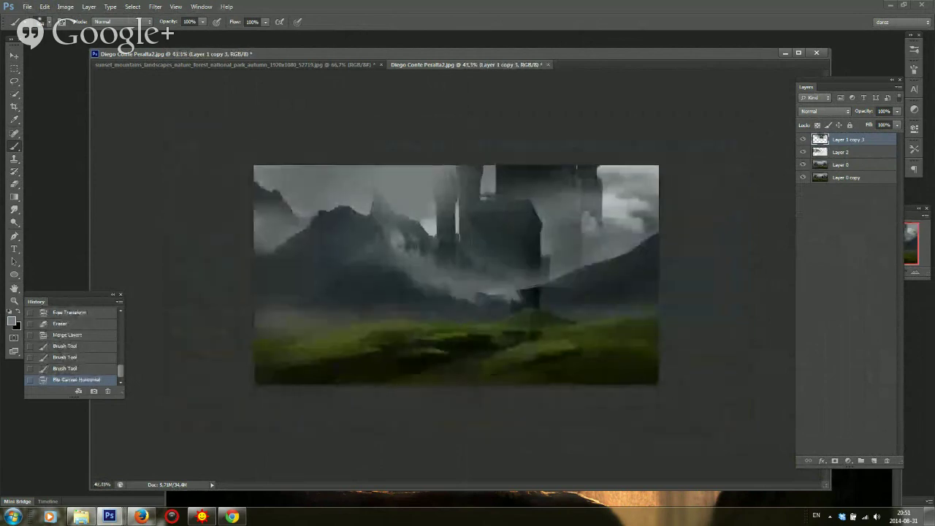
{"action": "scroll", "coordinate": [710, 191], "scroll_direction": "up", "scroll_amount": 4}
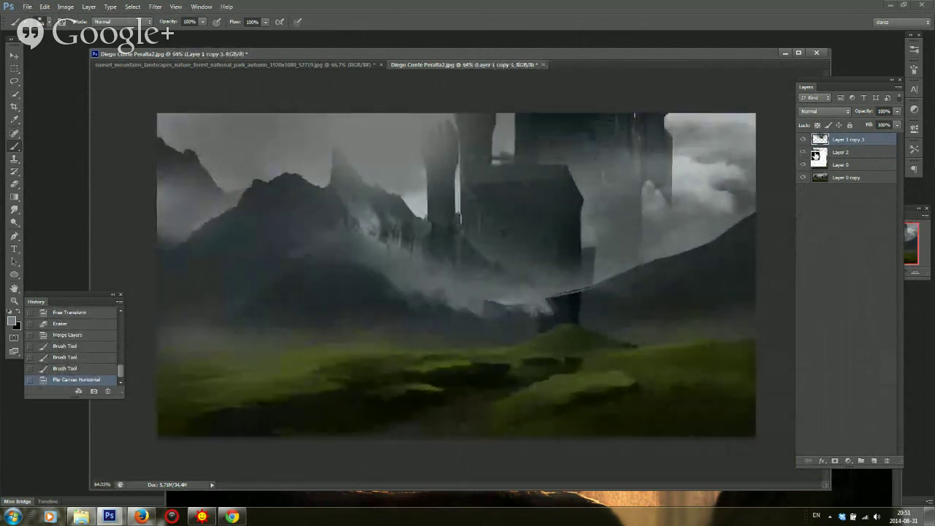
{"action": "left_click_drag", "start_coordinate": [824, 153], "coordinate": [829, 177]}
{"action": "left_click", "coordinate": [568, 308], "text": "alt"}
{"action": "left_click_drag", "start_coordinate": [431, 307], "coordinate": [540, 310]}
{"action": "key", "text": "ctrl+z"}
Lasso a jagged hill outline across the castle's base to the canvas edge and add a new layer above all others
{"action": "key", "text": "l"}
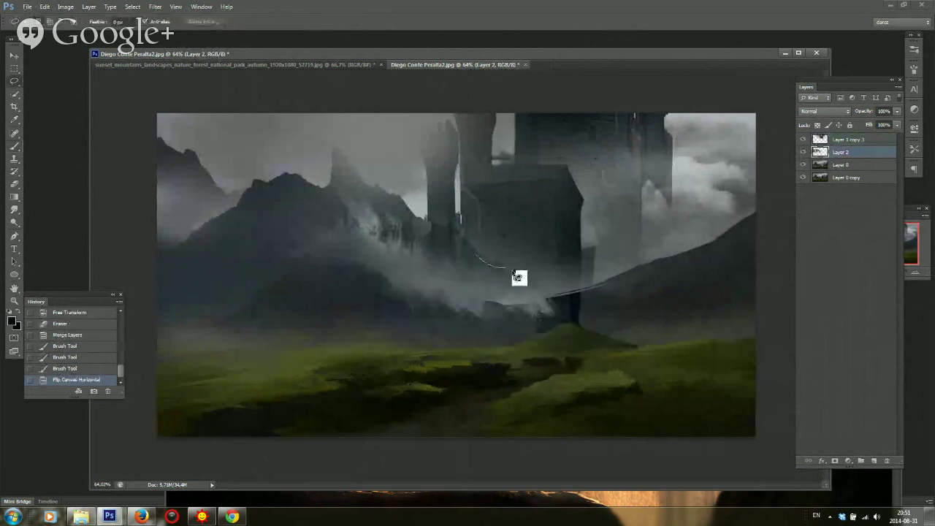
{"action": "mouse_move", "coordinate": [551, 272]}
{"action": "left_mouse_down"}
{"action": "mouse_move", "coordinate": [600, 284]}
{"action": "mouse_move", "coordinate": [654, 314]}
{"action": "mouse_move", "coordinate": [690, 298]}
{"action": "mouse_move", "coordinate": [763, 332]}
{"action": "mouse_move", "coordinate": [609, 342]}
{"action": "mouse_move", "coordinate": [573, 331]}
{"action": "mouse_move", "coordinate": [480, 342]}
{"action": "mouse_move", "coordinate": [384, 325]}
{"action": "mouse_move", "coordinate": [349, 292]}
{"action": "mouse_move", "coordinate": [439, 237]}
{"action": "mouse_move", "coordinate": [475, 254]}
{"action": "left_mouse_up"}
{"action": "key", "text": "b"}
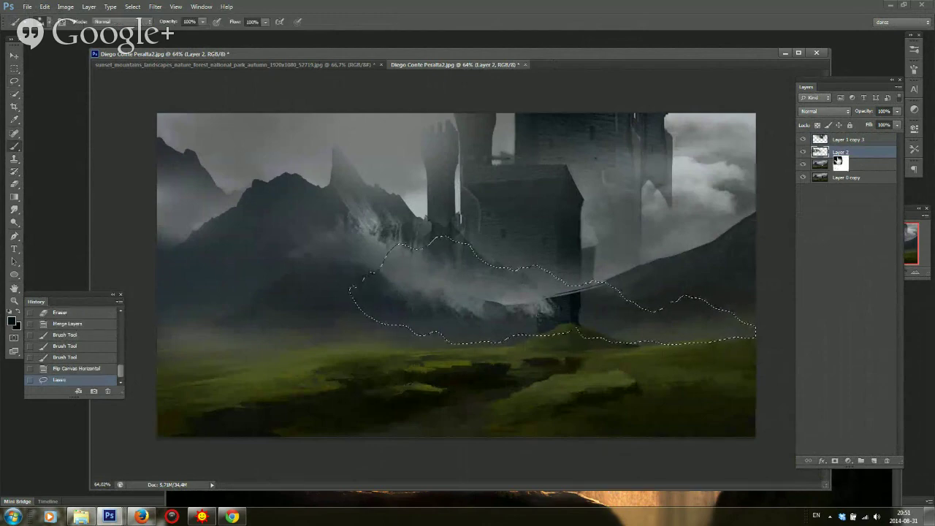
{"action": "left_click", "coordinate": [874, 460]}
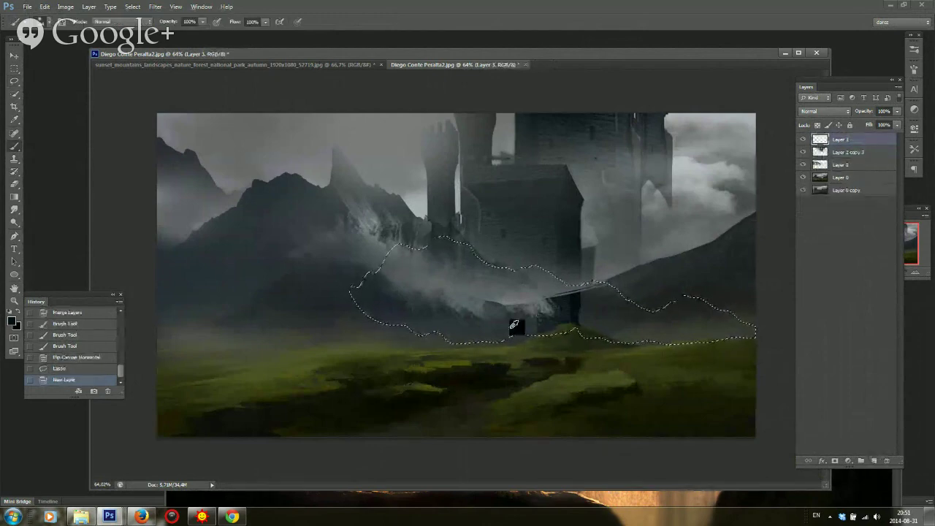
Fill the hill selection with dark blue-green brush strokes covering the castle's base, and deselect it
{"action": "left_click_drag", "start_coordinate": [443, 256], "coordinate": [643, 322]}
{"action": "left_click_drag", "start_coordinate": [395, 267], "coordinate": [537, 285]}
{"action": "left_click_drag", "start_coordinate": [467, 307], "coordinate": [563, 314]}
{"action": "left_click_drag", "start_coordinate": [607, 292], "coordinate": [643, 304]}
{"action": "key", "text": "m"}
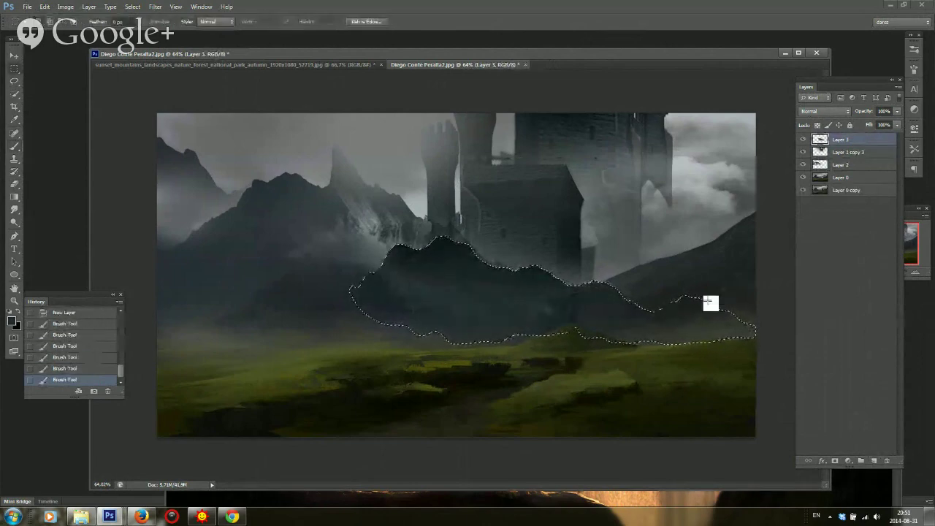
{"action": "left_click", "coordinate": [708, 294]}
Choose a textured brush tool preset and paint rough dark strokes blending the new hill's left end into the mountain
{"action": "key", "text": "b"}
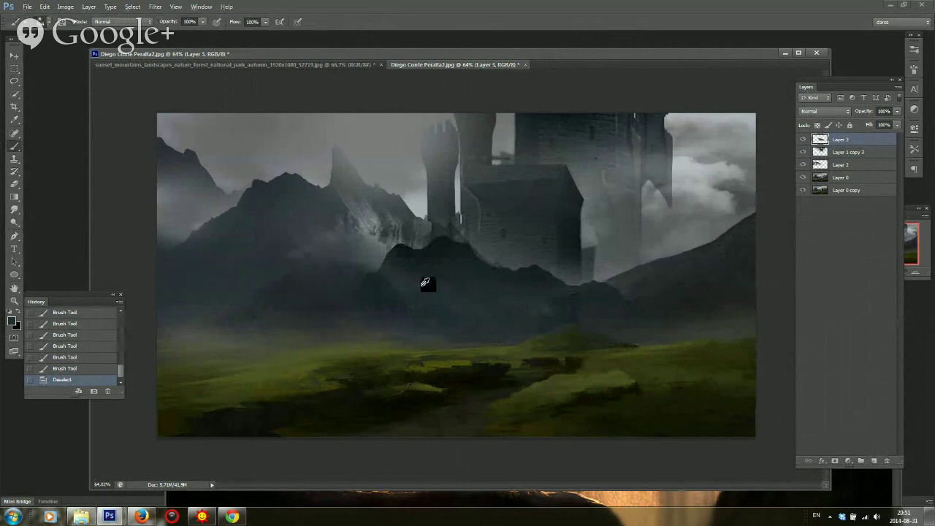
{"action": "left_click", "coordinate": [914, 167]}
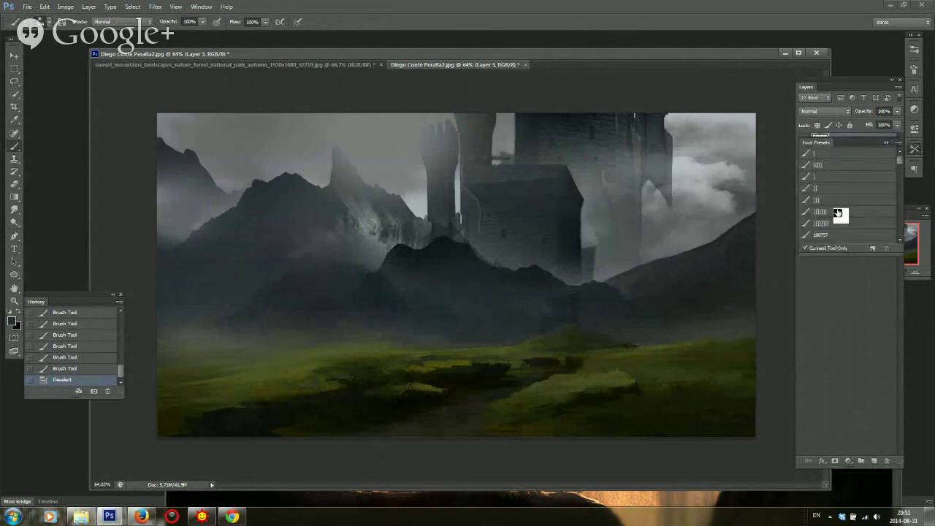
{"action": "left_click", "coordinate": [833, 223]}
{"action": "left_click_drag", "start_coordinate": [421, 245], "coordinate": [338, 279]}
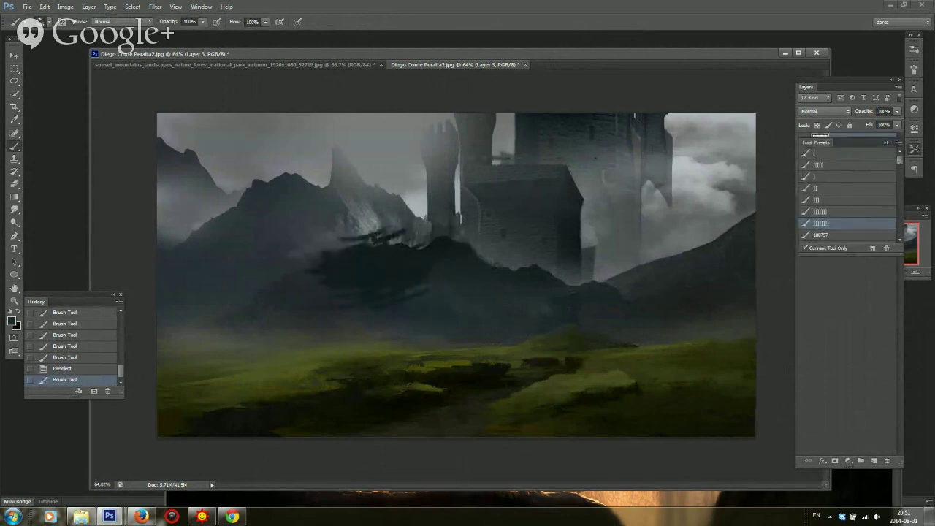
{"action": "left_click_drag", "start_coordinate": [407, 275], "coordinate": [372, 298]}
{"action": "left_click_drag", "start_coordinate": [414, 254], "coordinate": [352, 282]}
Paint light grey mist with a resized brush along the ridge left of the castle, and flip the canvas horizontally
{"action": "right_click", "coordinate": [471, 211]}
{"action": "left_click", "coordinate": [502, 235]}
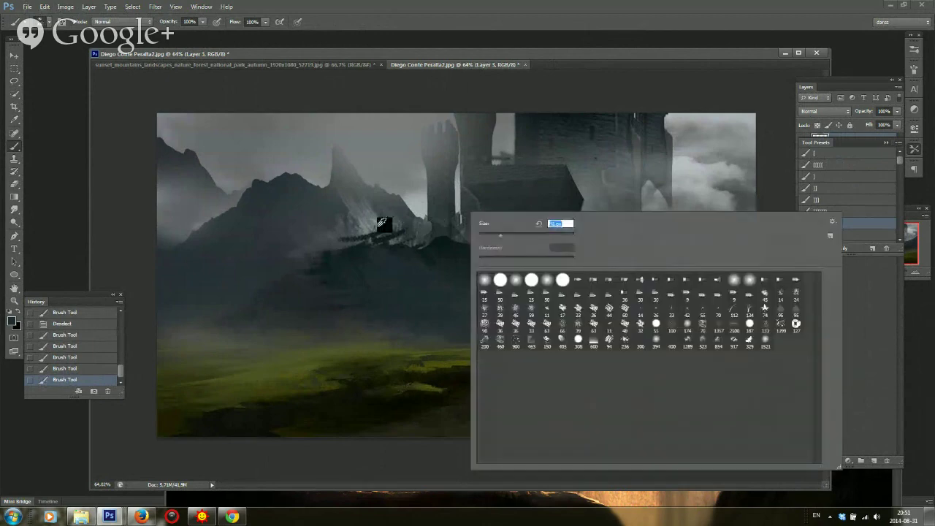
{"action": "left_click", "coordinate": [375, 224], "text": "alt"}
{"action": "left_click_drag", "start_coordinate": [372, 221], "coordinate": [419, 247]}
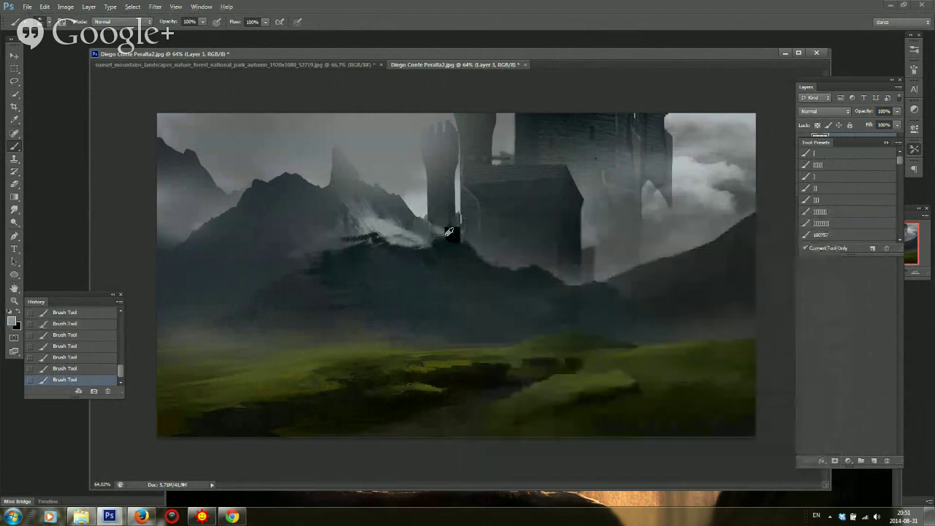
{"action": "left_click", "coordinate": [449, 232], "text": "alt"}
{"action": "scroll", "coordinate": [456, 274], "scroll_direction": "down", "scroll_amount": 4}
{"action": "key", "text": "ctrl+shift+h"}
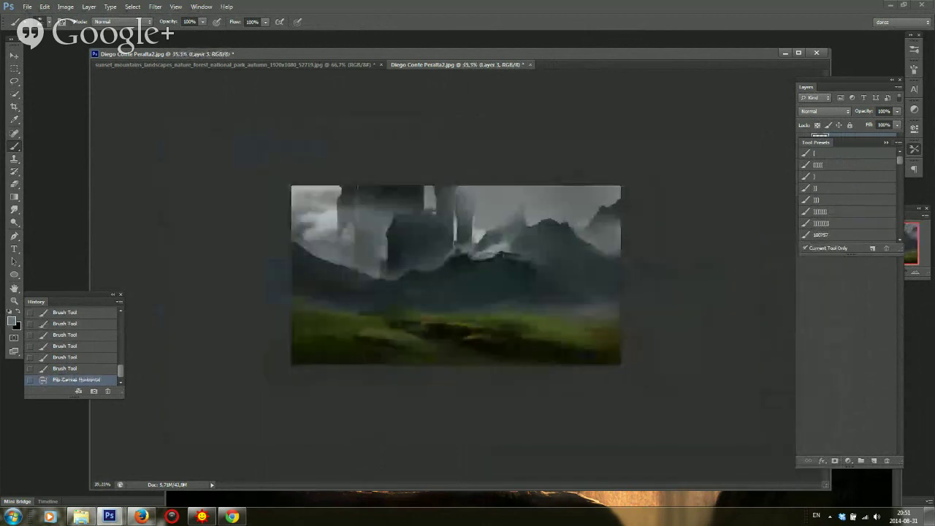
{"action": "scroll", "coordinate": [456, 275], "scroll_direction": "up", "scroll_amount": 1}
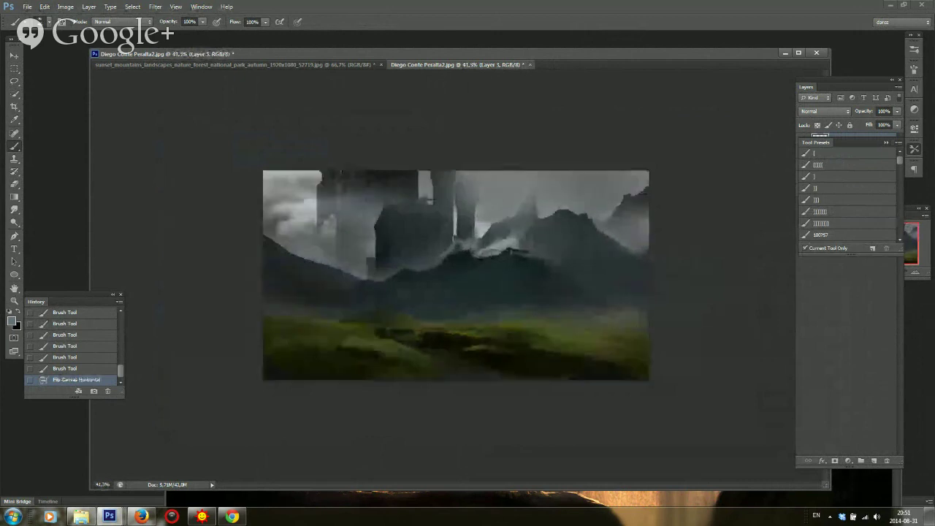
Close the tool presets and paint cloud tones around the outermost misty tower to rework its silhouette against the sky
{"action": "left_click", "coordinate": [887, 143]}
{"action": "mouse_move", "coordinate": [324, 223]}
{"action": "left_mouse_down"}
{"action": "mouse_move", "coordinate": [323, 203]}
{"action": "mouse_move", "coordinate": [324, 234]}
{"action": "mouse_move", "coordinate": [327, 190]}
{"action": "mouse_move", "coordinate": [331, 233]}
{"action": "mouse_move", "coordinate": [296, 211]}
{"action": "mouse_move", "coordinate": [261, 223]}
{"action": "mouse_move", "coordinate": [296, 216]}
{"action": "left_mouse_up"}
{"action": "left_click", "coordinate": [296, 208], "text": "alt"}
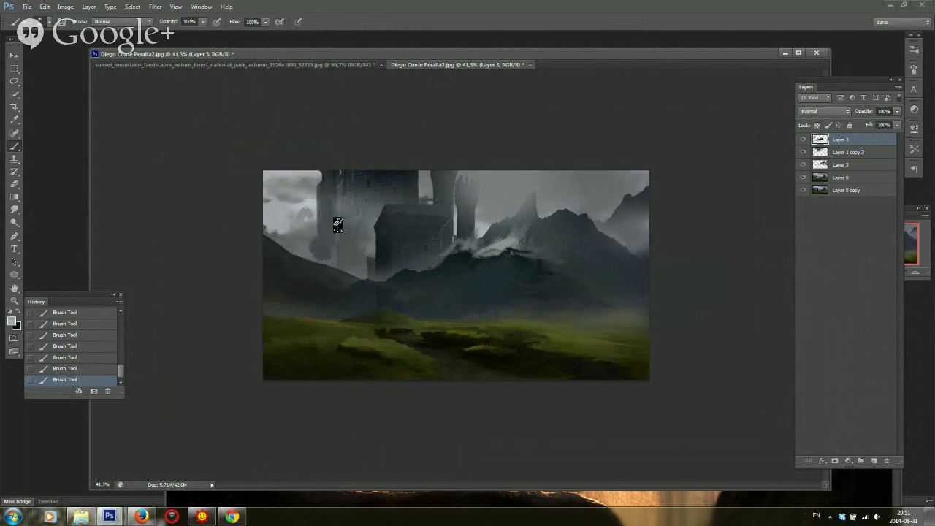
{"action": "scroll", "coordinate": [445, 219], "scroll_direction": "up", "scroll_amount": 2}
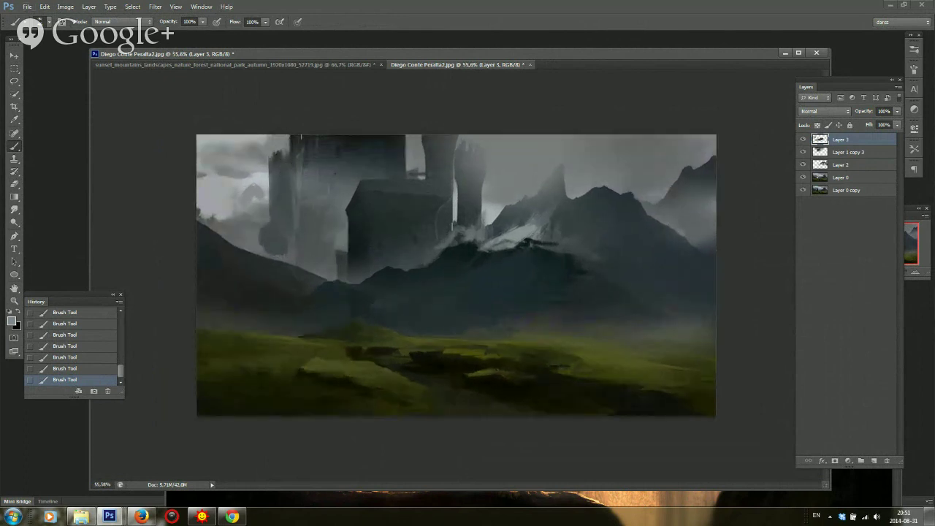
Sample nearby greys and tone down the bright clouds left of the castle, painting mist down to the dark hill's crest
{"action": "left_click", "coordinate": [259, 184], "text": "alt"}
{"action": "left_click_drag", "start_coordinate": [249, 187], "coordinate": [253, 207]}
{"action": "left_click", "coordinate": [237, 191], "text": "alt"}
{"action": "right_click", "coordinate": [285, 237]}
{"action": "key", "text": "Return"}
{"action": "left_click", "coordinate": [247, 219], "text": "alt"}
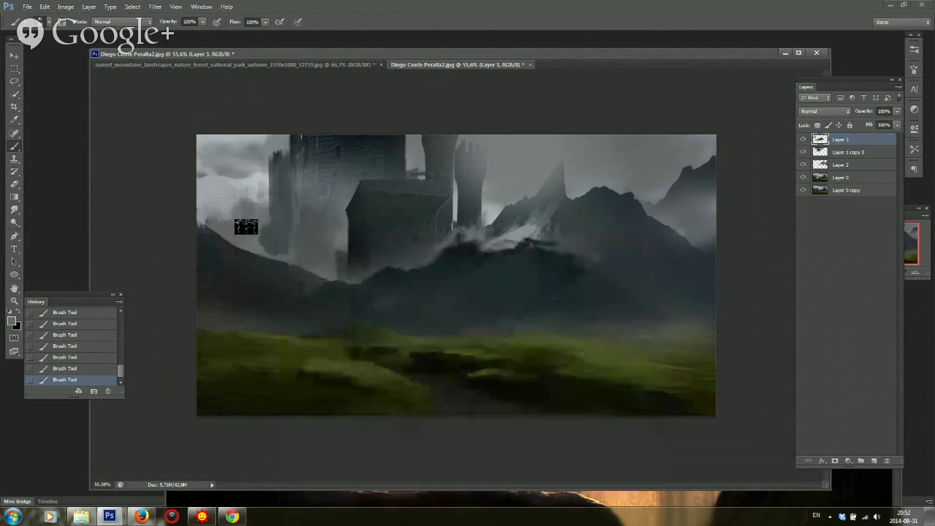
{"action": "left_click", "coordinate": [229, 232], "text": "alt"}
{"action": "mouse_move", "coordinate": [219, 221]}
{"action": "left_mouse_down"}
{"action": "mouse_move", "coordinate": [209, 228]}
{"action": "mouse_move", "coordinate": [222, 260]}
{"action": "mouse_move", "coordinate": [243, 263]}
{"action": "left_mouse_up"}
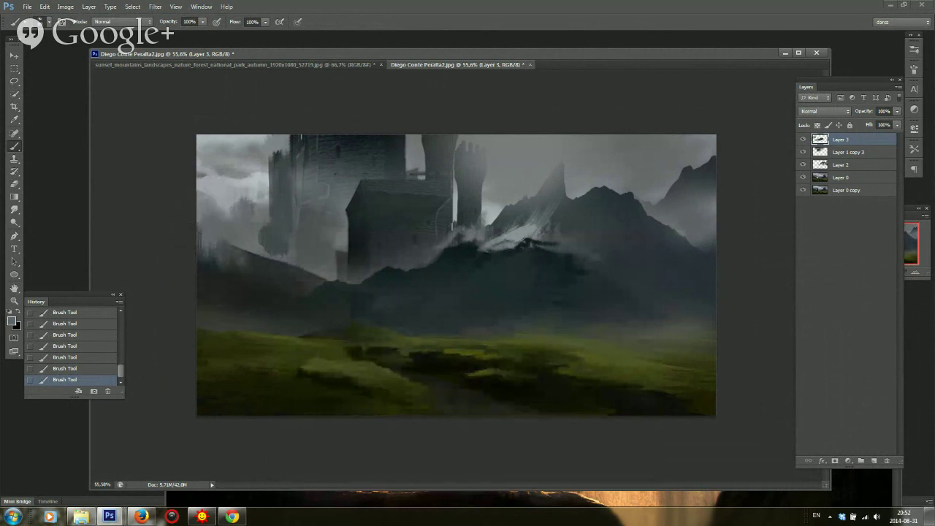
Clear the dark patch beneath the outermost misty tower, and airbrush sampled light grey mist over the mountain slope below the pointed peak
{"action": "left_click_drag", "start_coordinate": [268, 229], "coordinate": [264, 242]}
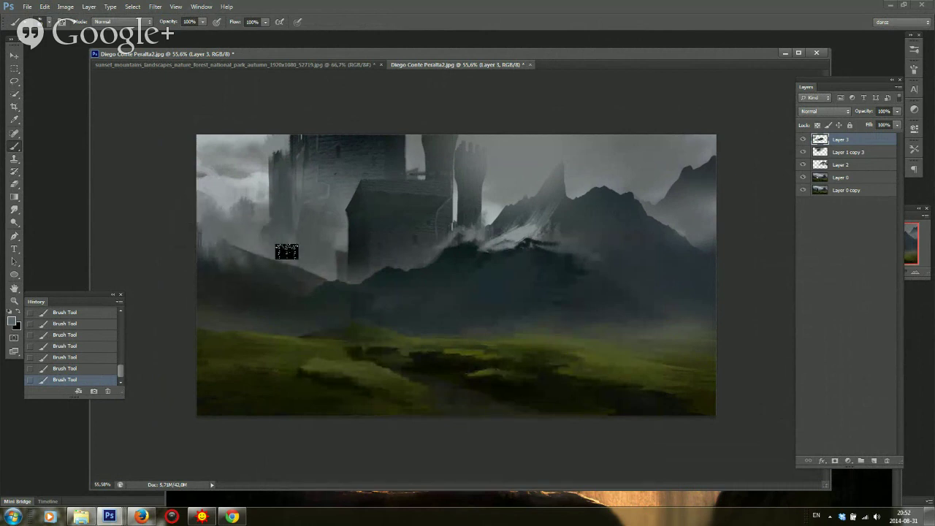
{"action": "left_click", "coordinate": [545, 240], "text": "alt"}
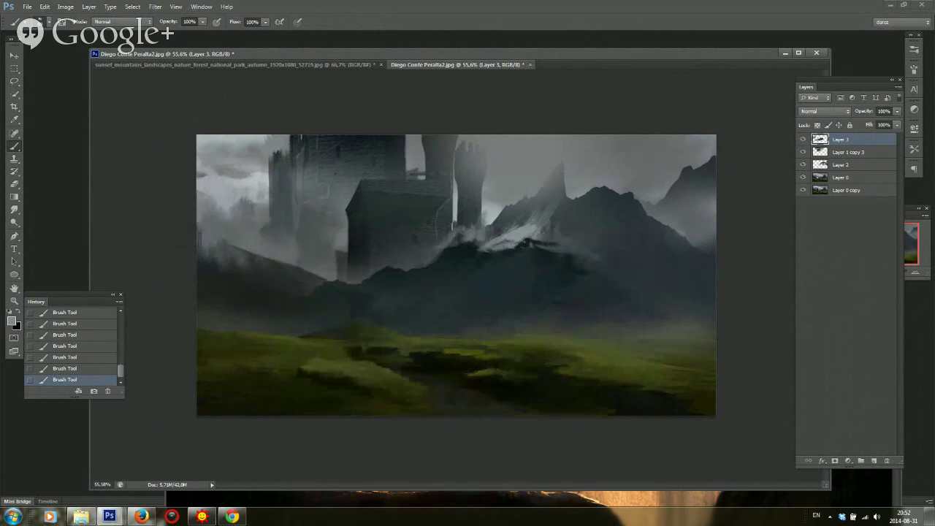
{"action": "right_click", "coordinate": [498, 291]}
{"action": "left_click", "coordinate": [533, 237], "text": "alt"}
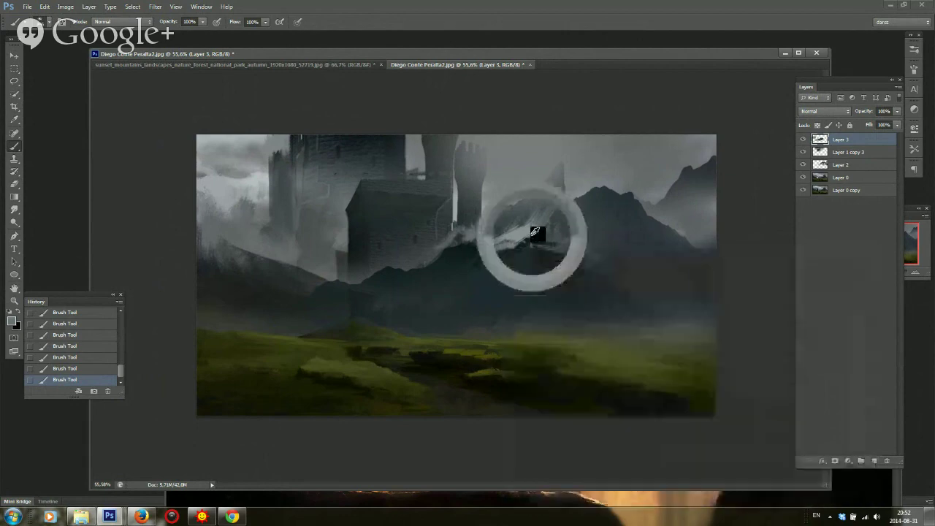
{"action": "right_click", "coordinate": [504, 240]}
{"action": "left_click", "coordinate": [559, 317]}
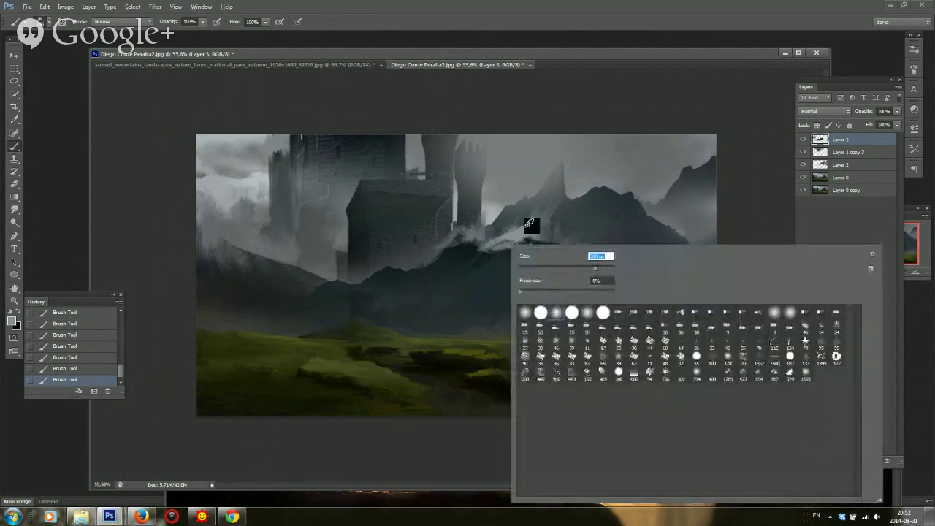
{"action": "left_click", "coordinate": [527, 227], "text": "alt"}
{"action": "right_click", "coordinate": [512, 215]}
{"action": "mouse_move", "coordinate": [509, 222]}
{"action": "left_mouse_down"}
{"action": "mouse_move", "coordinate": [549, 237]}
{"action": "mouse_move", "coordinate": [600, 238]}
{"action": "left_mouse_up"}
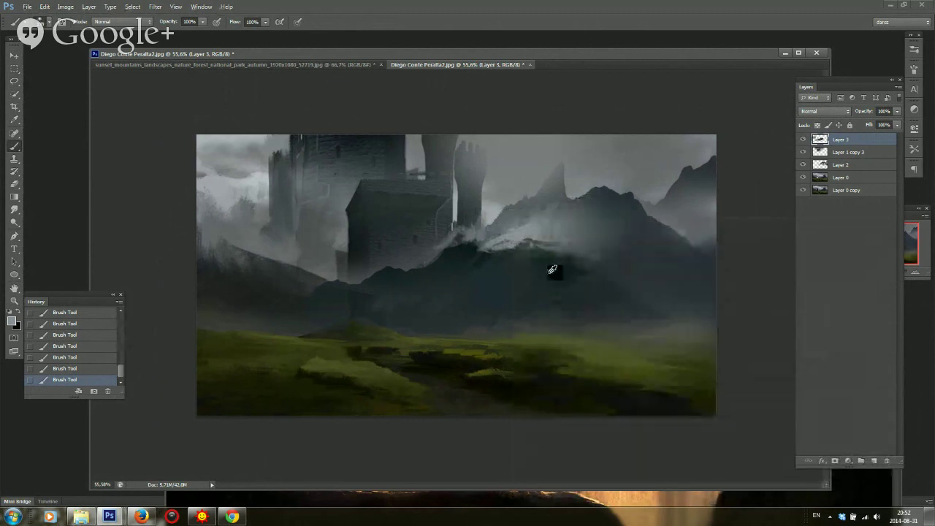
Lasso a rising foreground ridge over the mountains opposite the castle, paint it dark with a large soft brush, deselect and soften its near end
{"action": "key", "text": "l"}
{"action": "mouse_move", "coordinate": [527, 251]}
{"action": "left_mouse_down"}
{"action": "mouse_move", "coordinate": [720, 183]}
{"action": "mouse_move", "coordinate": [725, 280]}
{"action": "mouse_move", "coordinate": [669, 315]}
{"action": "mouse_move", "coordinate": [524, 307]}
{"action": "mouse_move", "coordinate": [513, 297]}
{"action": "left_mouse_up"}
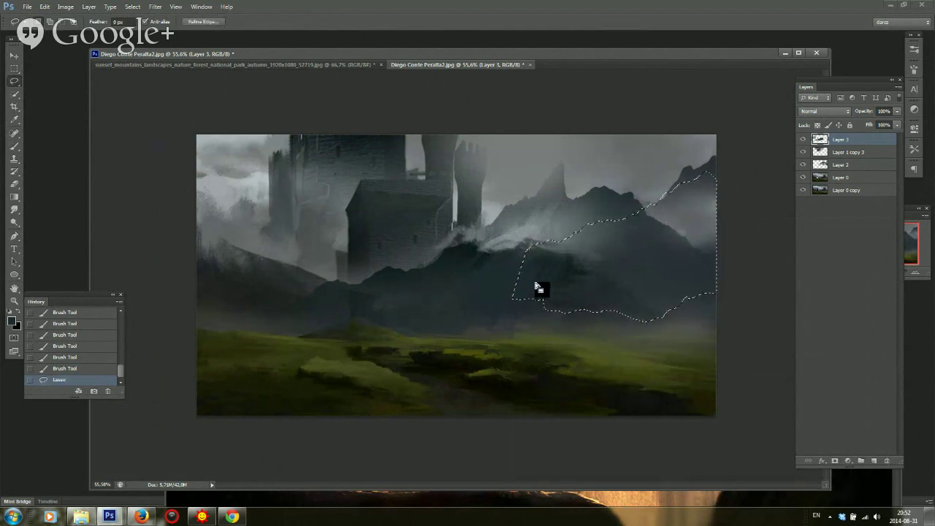
{"action": "key", "text": "b"}
{"action": "right_click", "coordinate": [573, 273]}
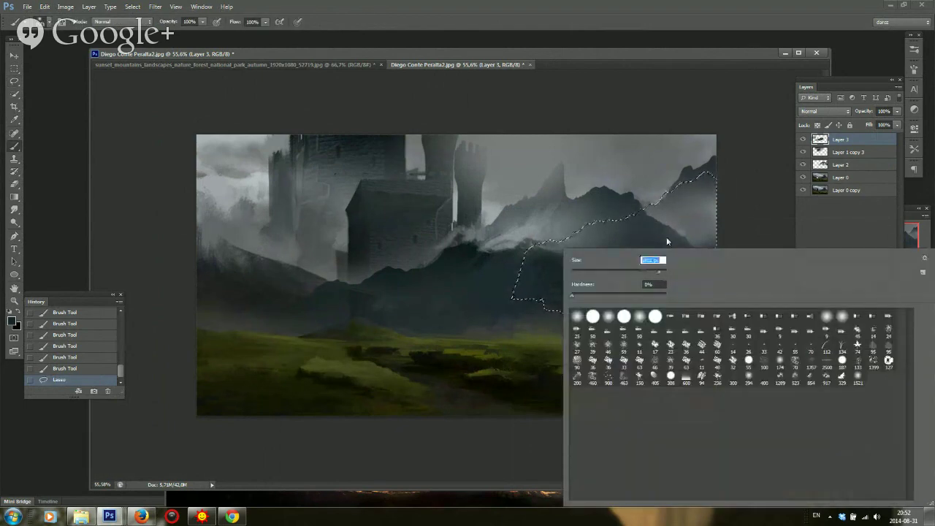
{"action": "left_click", "coordinate": [666, 241]}
{"action": "right_click", "coordinate": [667, 242]}
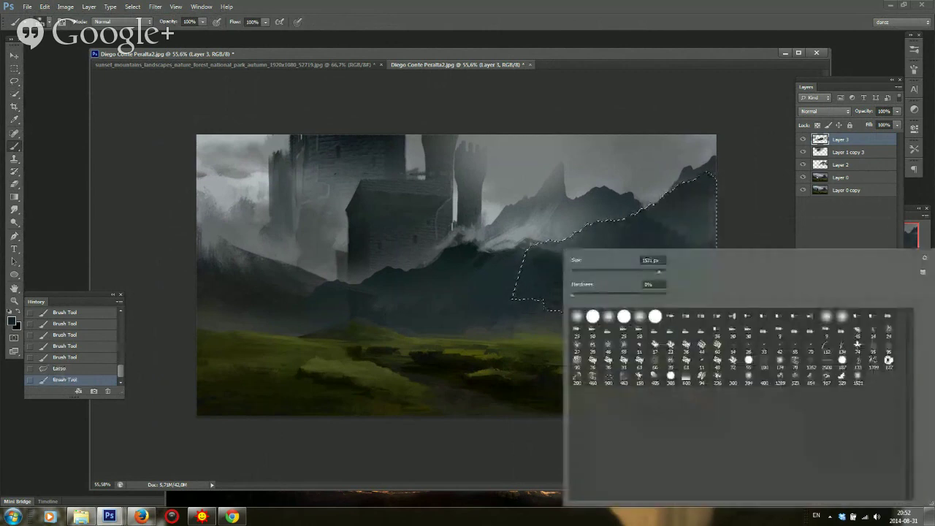
{"action": "left_click", "coordinate": [652, 273]}
{"action": "mouse_move", "coordinate": [658, 235]}
{"action": "left_mouse_down"}
{"action": "mouse_move", "coordinate": [666, 220]}
{"action": "mouse_move", "coordinate": [581, 242]}
{"action": "mouse_move", "coordinate": [696, 230]}
{"action": "left_mouse_up"}
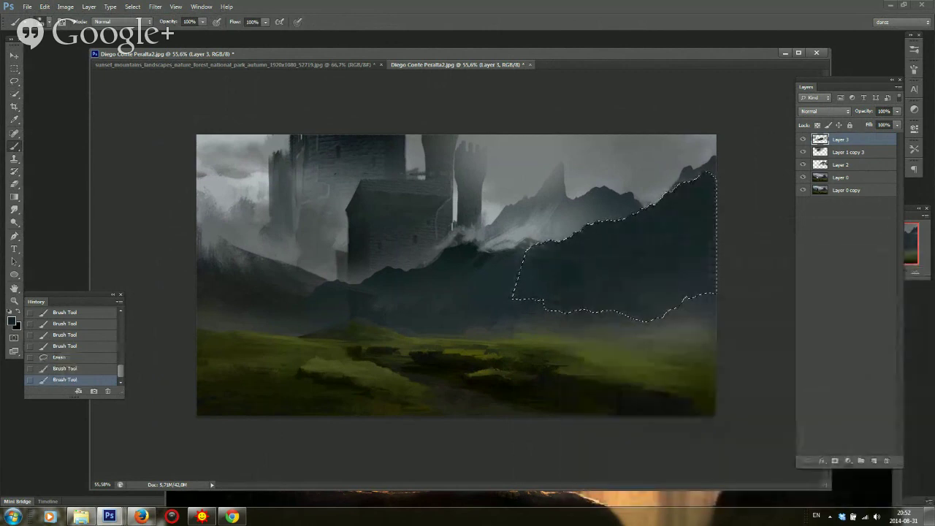
{"action": "key", "text": "ctrl+d"}
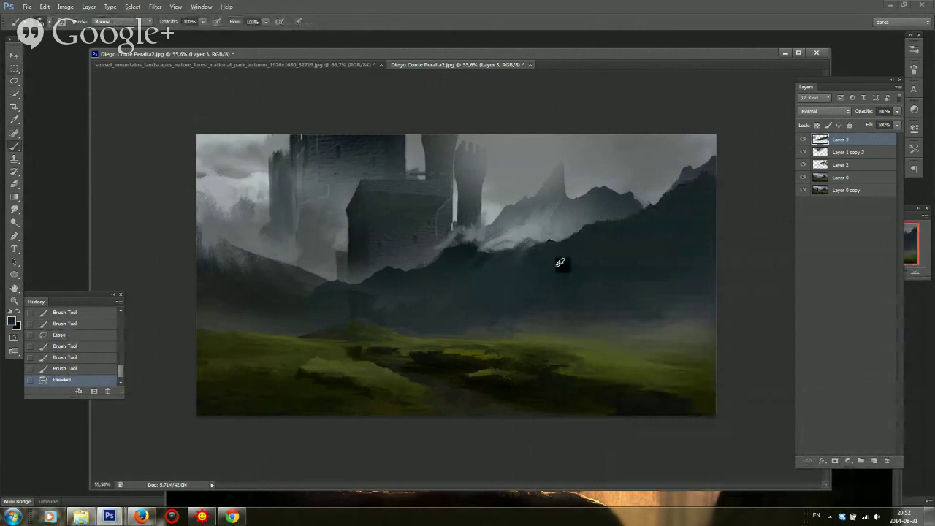
{"action": "left_click", "coordinate": [557, 266], "text": "alt"}
{"action": "mouse_move", "coordinate": [553, 244]}
{"action": "left_mouse_down"}
{"action": "mouse_move", "coordinate": [506, 252]}
{"action": "mouse_move", "coordinate": [545, 246]}
{"action": "left_mouse_up"}
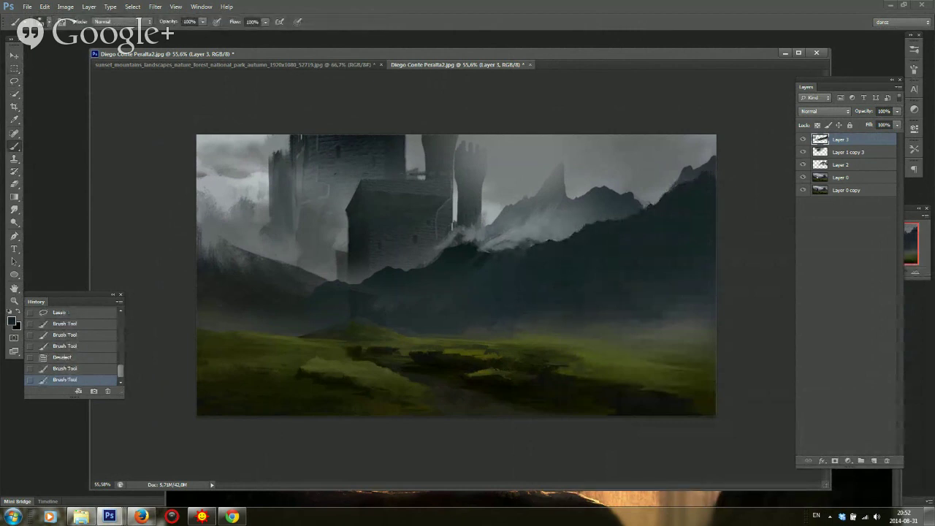
Lasso the area above a lower ridge line in the dark mountain, paint mist inside it, deselect and flip the canvas horizontally
{"action": "key", "text": "l"}
{"action": "mouse_move", "coordinate": [597, 222]}
{"action": "left_mouse_down"}
{"action": "mouse_move", "coordinate": [618, 240]}
{"action": "mouse_move", "coordinate": [684, 256]}
{"action": "mouse_move", "coordinate": [696, 250]}
{"action": "mouse_move", "coordinate": [712, 192]}
{"action": "mouse_move", "coordinate": [669, 127]}
{"action": "mouse_move", "coordinate": [604, 127]}
{"action": "mouse_move", "coordinate": [549, 189]}
{"action": "mouse_move", "coordinate": [585, 243]}
{"action": "left_mouse_up"}
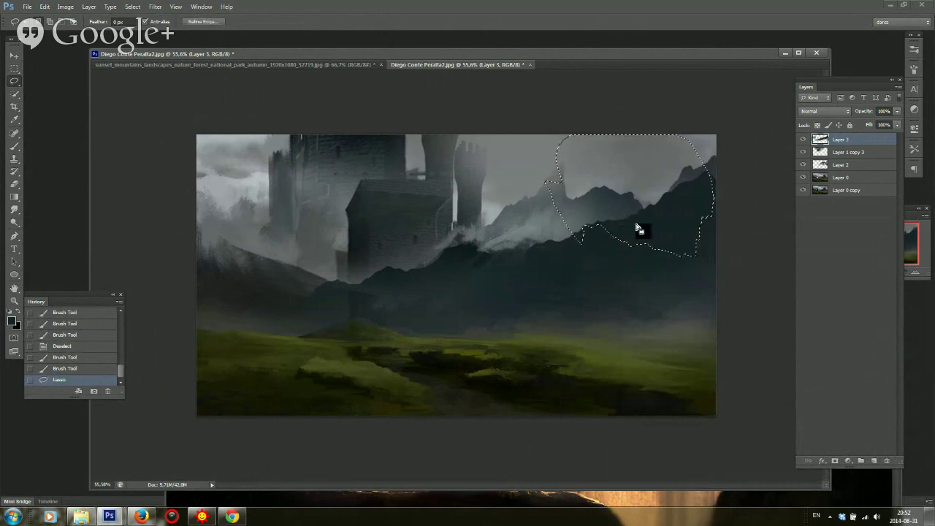
{"action": "key", "text": "b"}
{"action": "mouse_move", "coordinate": [626, 216]}
{"action": "left_mouse_down"}
{"action": "mouse_move", "coordinate": [686, 239]}
{"action": "mouse_move", "coordinate": [693, 228]}
{"action": "mouse_move", "coordinate": [686, 244]}
{"action": "left_mouse_up"}
{"action": "left_click_drag", "start_coordinate": [614, 225], "coordinate": [650, 237]}
{"action": "key", "text": "m"}
{"action": "key", "text": "ctrl+d"}
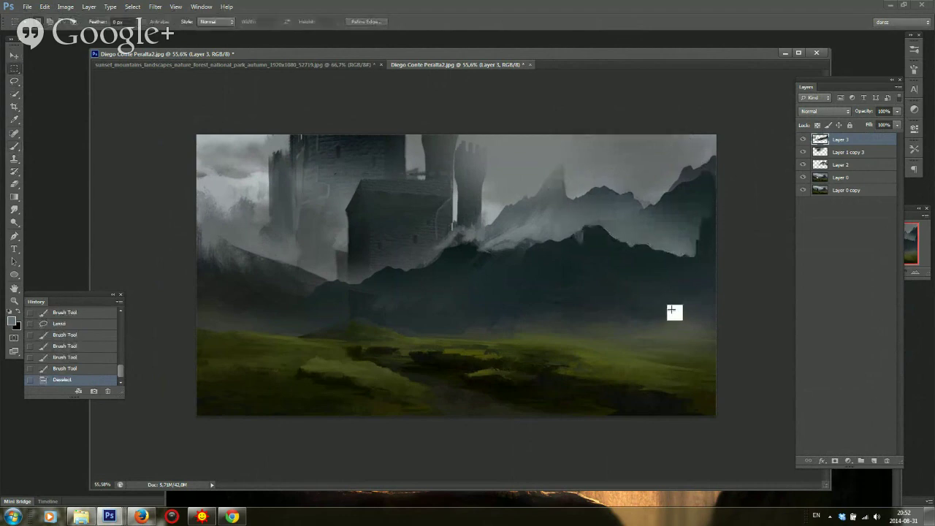
{"action": "scroll", "coordinate": [676, 312], "scroll_direction": "down", "scroll_amount": 2}
{"action": "key", "text": "ctrl+shift+h"}
{"action": "scroll", "coordinate": [652, 302], "scroll_direction": "up", "scroll_amount": 3}
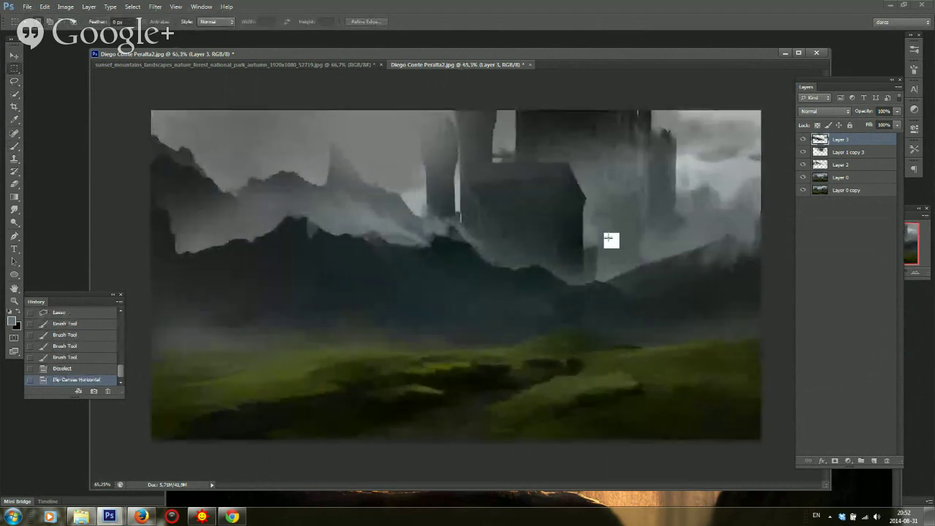
Lasso above a ridge line descending towards the castle's base, paint mist along it to separate the hills, deselect and flip the canvas horizontally
{"action": "key", "text": "l"}
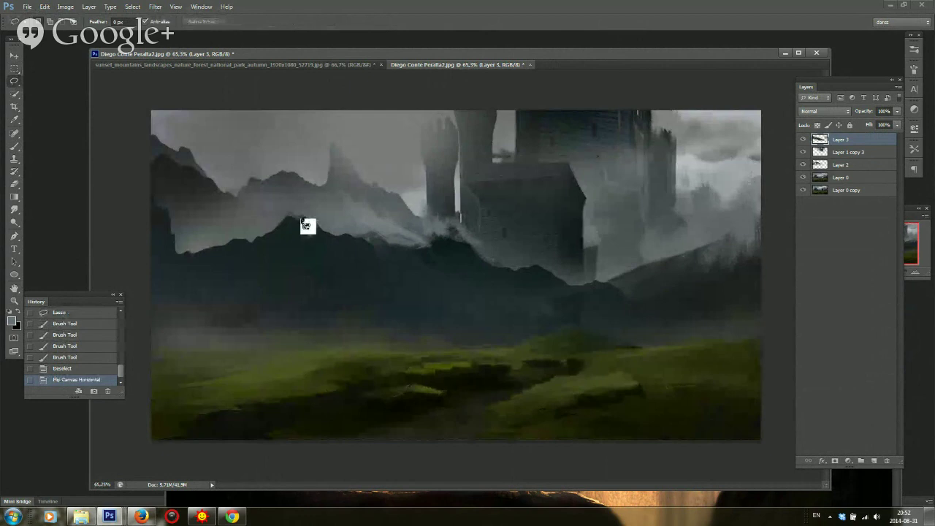
{"action": "mouse_move", "coordinate": [302, 214]}
{"action": "left_mouse_down"}
{"action": "mouse_move", "coordinate": [419, 290]}
{"action": "mouse_move", "coordinate": [473, 294]}
{"action": "mouse_move", "coordinate": [552, 333]}
{"action": "mouse_move", "coordinate": [584, 313]}
{"action": "mouse_move", "coordinate": [513, 196]}
{"action": "mouse_move", "coordinate": [443, 146]}
{"action": "mouse_move", "coordinate": [333, 157]}
{"action": "left_mouse_up"}
{"action": "key", "text": "b"}
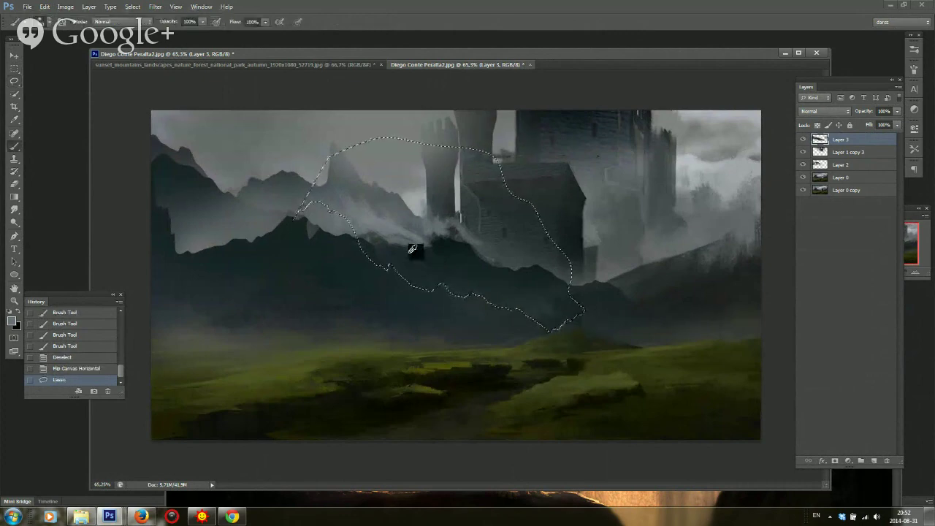
{"action": "left_click_drag", "start_coordinate": [366, 241], "coordinate": [444, 275]}
{"action": "left_click_drag", "start_coordinate": [432, 266], "coordinate": [520, 306]}
{"action": "left_click_drag", "start_coordinate": [497, 289], "coordinate": [562, 322]}
{"action": "key", "text": "m"}
{"action": "left_click", "coordinate": [637, 333]}
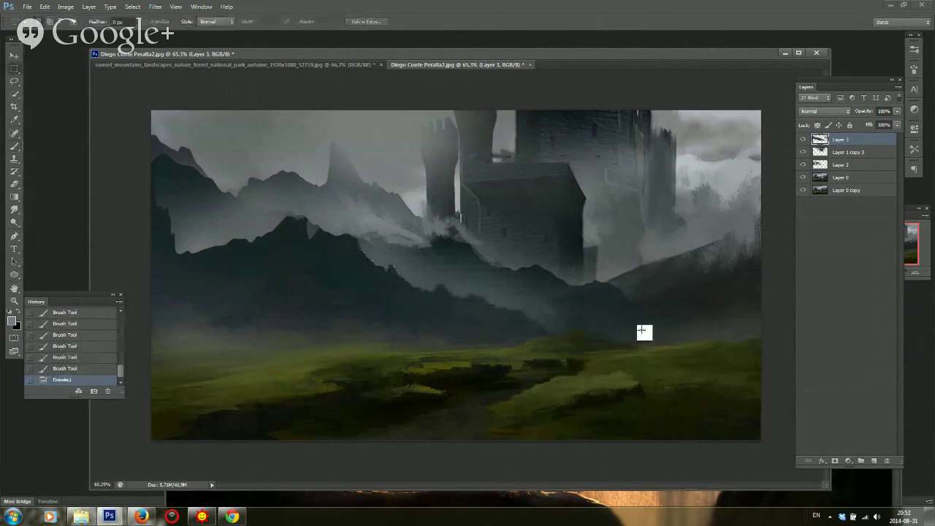
{"action": "scroll", "coordinate": [643, 331], "scroll_direction": "down", "scroll_amount": 8}
{"action": "key", "text": "ctrl+shift+h"}
{"action": "scroll", "coordinate": [637, 326], "scroll_direction": "up", "scroll_amount": 3}
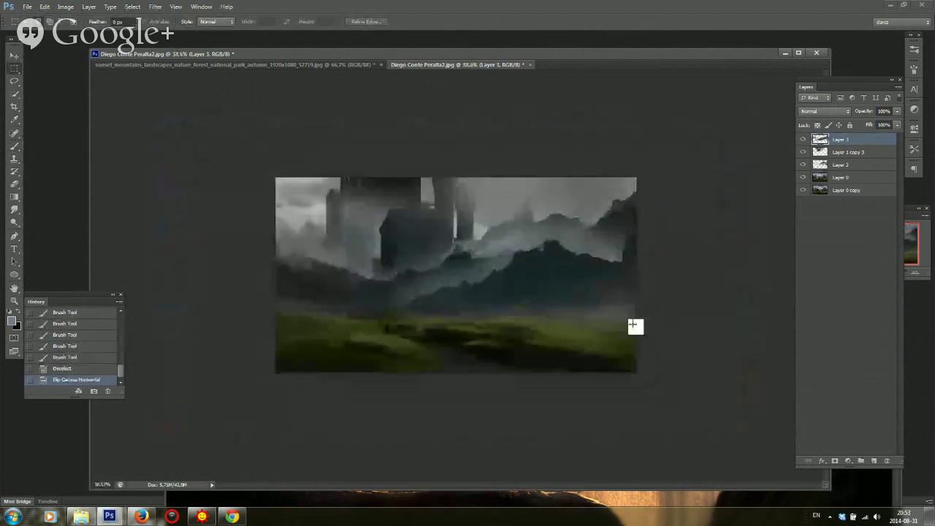
{"action": "scroll", "coordinate": [445, 297], "scroll_direction": "up", "scroll_amount": 1}
Softly darken the lower wall of the castle's front tower so it merges into the dark hill
{"action": "key", "text": "l"}
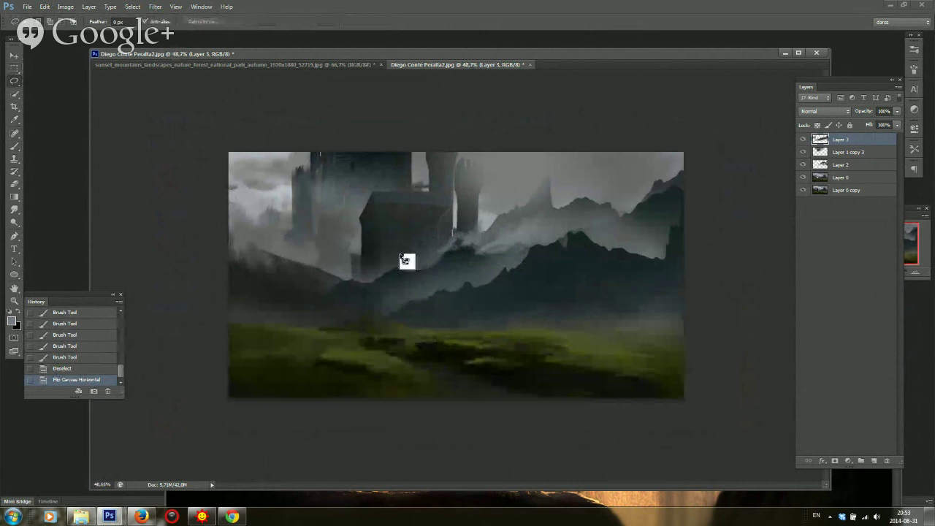
{"action": "key", "text": "b"}
{"action": "mouse_move", "coordinate": [388, 253]}
{"action": "left_mouse_down"}
{"action": "mouse_move", "coordinate": [410, 299]}
{"action": "mouse_move", "coordinate": [470, 242]}
{"action": "left_mouse_up"}
{"action": "left_click", "coordinate": [464, 280], "text": "alt"}
View the painting at 50%, choose a hard round brush and paint sampled greys over the bright gap between the front and slim towers
{"action": "key", "text": "z"}
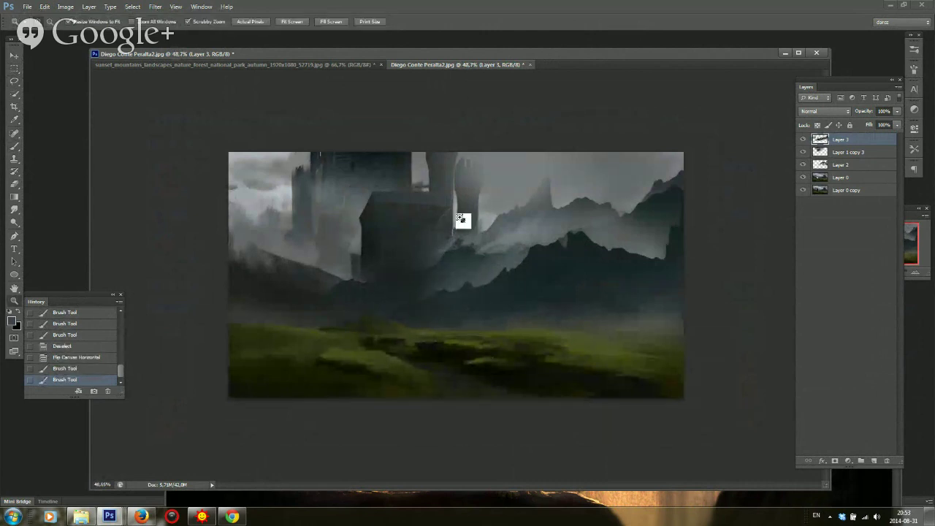
{"action": "left_click", "coordinate": [462, 219]}
{"action": "left_click_drag", "start_coordinate": [607, 329], "coordinate": [725, 452]}
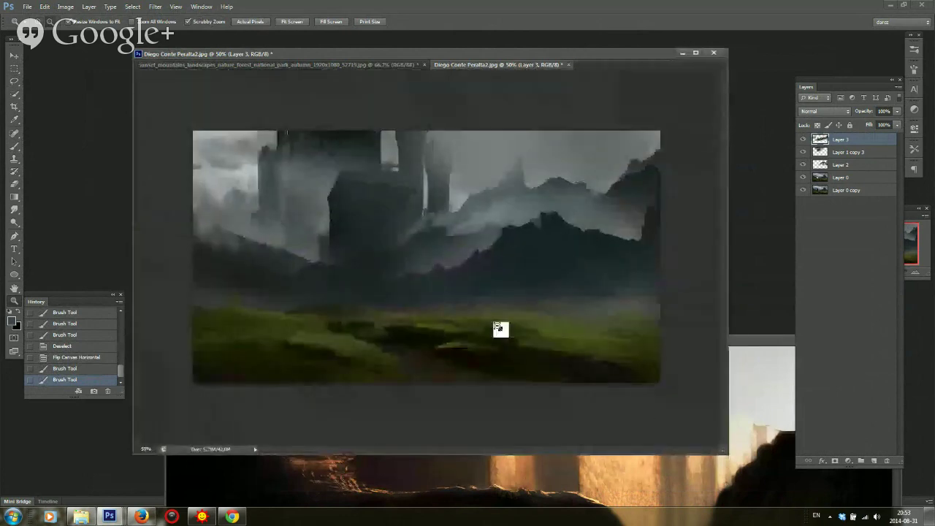
{"action": "key", "text": "b"}
{"action": "right_click", "coordinate": [528, 319]}
{"action": "left_click", "coordinate": [555, 310]}
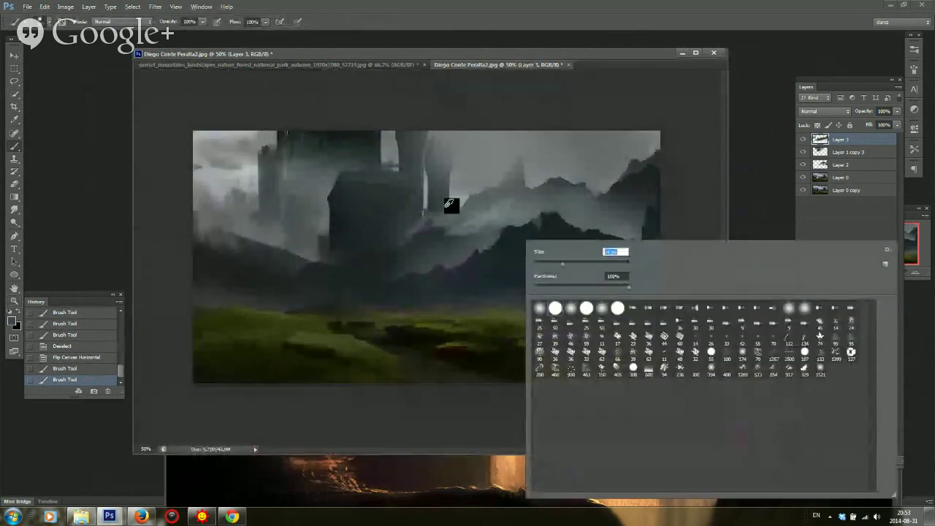
{"action": "left_click", "coordinate": [424, 193], "text": "alt"}
{"action": "mouse_move", "coordinate": [429, 196]}
{"action": "left_mouse_down"}
{"action": "mouse_move", "coordinate": [425, 233]}
{"action": "mouse_move", "coordinate": [443, 220]}
{"action": "mouse_move", "coordinate": [432, 222]}
{"action": "mouse_move", "coordinate": [430, 204]}
{"action": "left_mouse_up"}
{"action": "left_click", "coordinate": [431, 204], "text": "alt"}
{"action": "mouse_move", "coordinate": [430, 199]}
{"action": "left_mouse_down"}
{"action": "mouse_move", "coordinate": [443, 193]}
{"action": "mouse_move", "coordinate": [455, 220]}
{"action": "left_mouse_up"}
Resize the hard brush and paint a small dark turret at the corner of the front tower's roof
{"action": "right_click", "coordinate": [359, 198]}
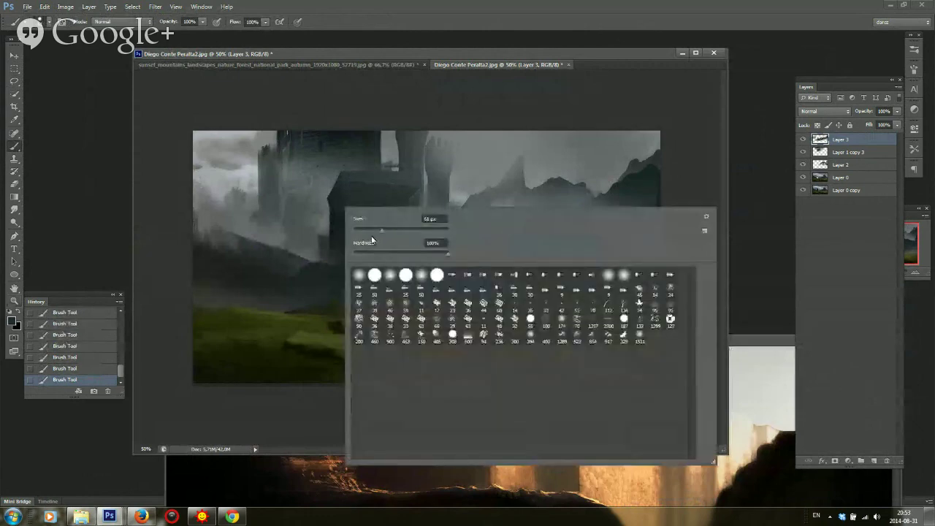
{"action": "left_click", "coordinate": [428, 217]}
{"action": "key", "text": "Return"}
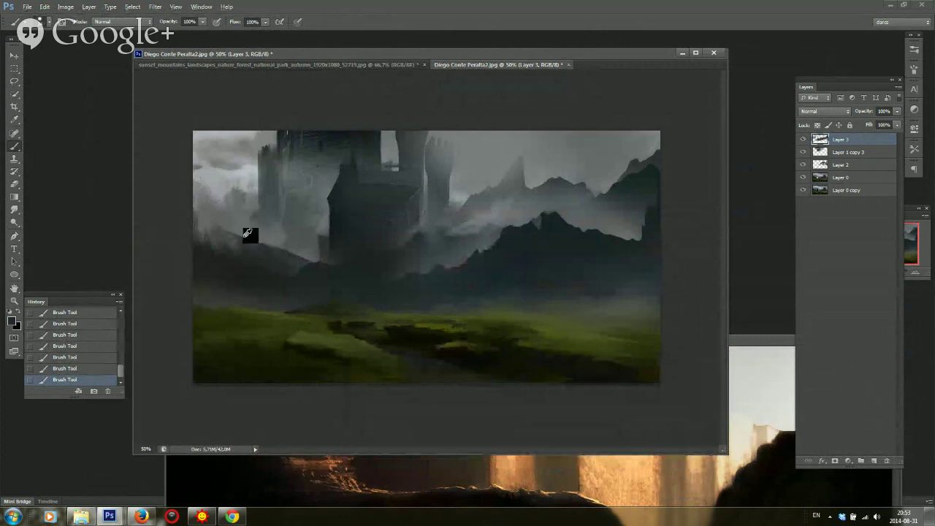
{"action": "left_click_drag", "start_coordinate": [239, 146], "coordinate": [239, 240]}
{"action": "key", "text": "ctrl+alt+z"}
{"action": "key", "text": "ctrl+alt+z"}
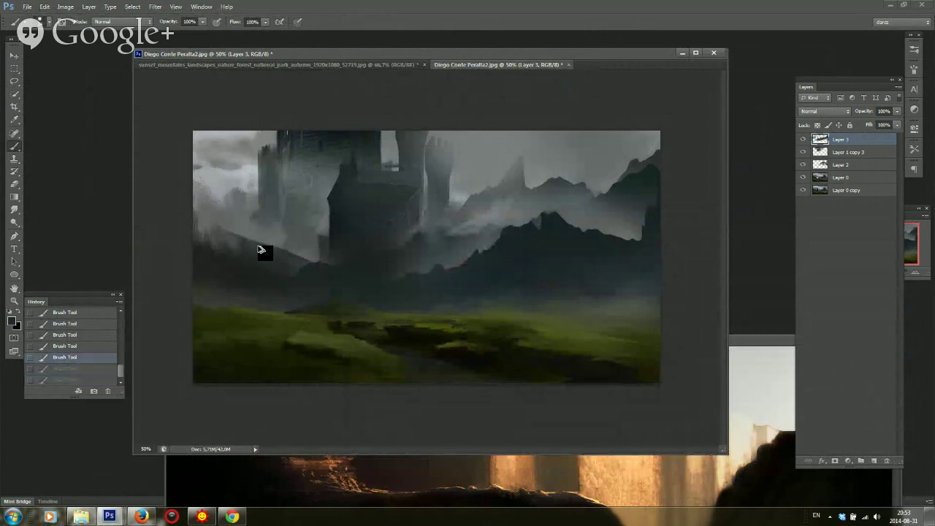
Lasso a jagged spire silhouette at the canvas edge beyond the castle, paint it dark with a soft brush, deselect and flip the canvas horizontally
{"action": "key", "text": "l"}
{"action": "left_click_drag", "start_coordinate": [241, 239], "coordinate": [242, 198]}
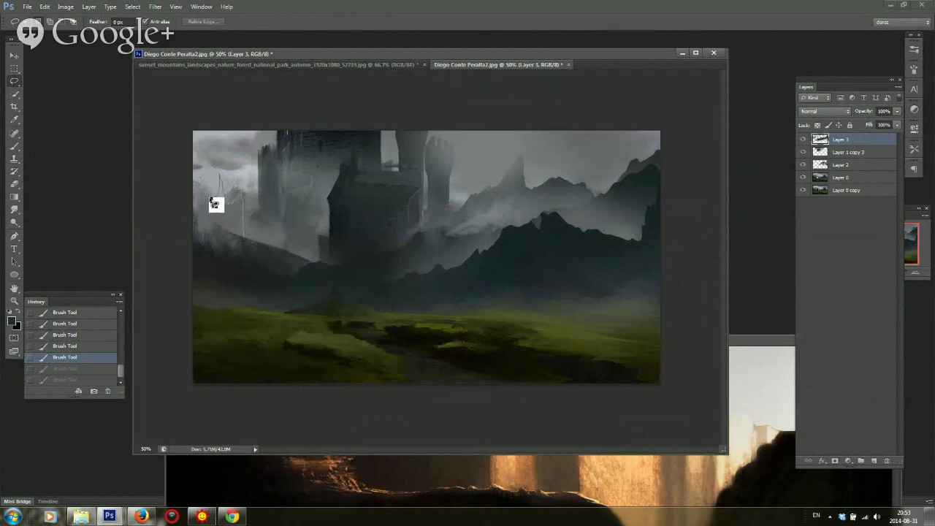
{"action": "left_click_drag", "start_coordinate": [199, 164], "coordinate": [194, 220]}
{"action": "left_click_drag", "start_coordinate": [208, 258], "coordinate": [232, 269]}
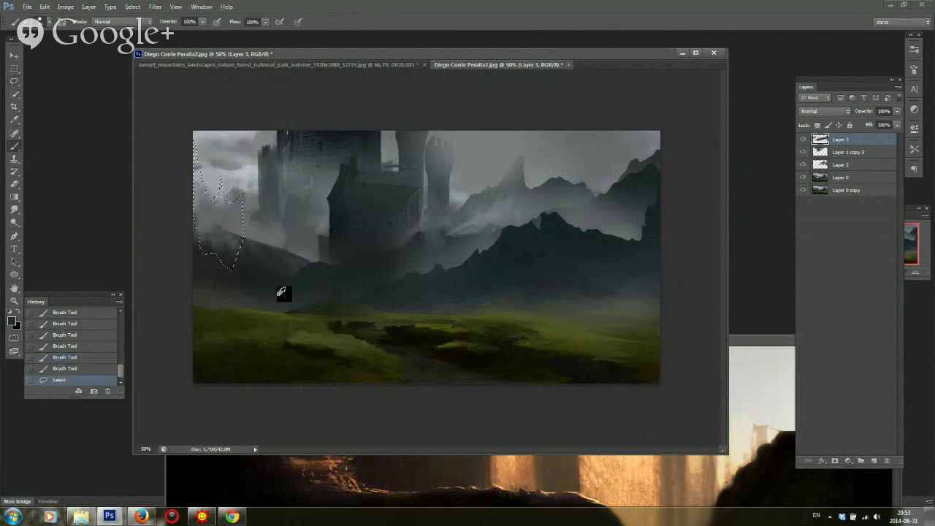
{"action": "key", "text": "b"}
{"action": "right_click", "coordinate": [272, 253]}
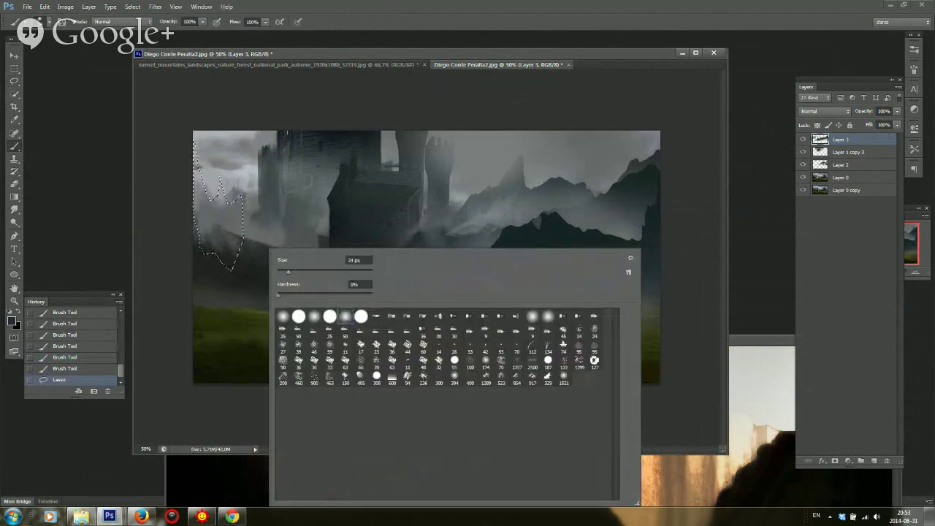
{"action": "left_click_drag", "start_coordinate": [289, 273], "coordinate": [302, 273]}
{"action": "left_click_drag", "start_coordinate": [202, 191], "coordinate": [236, 208]}
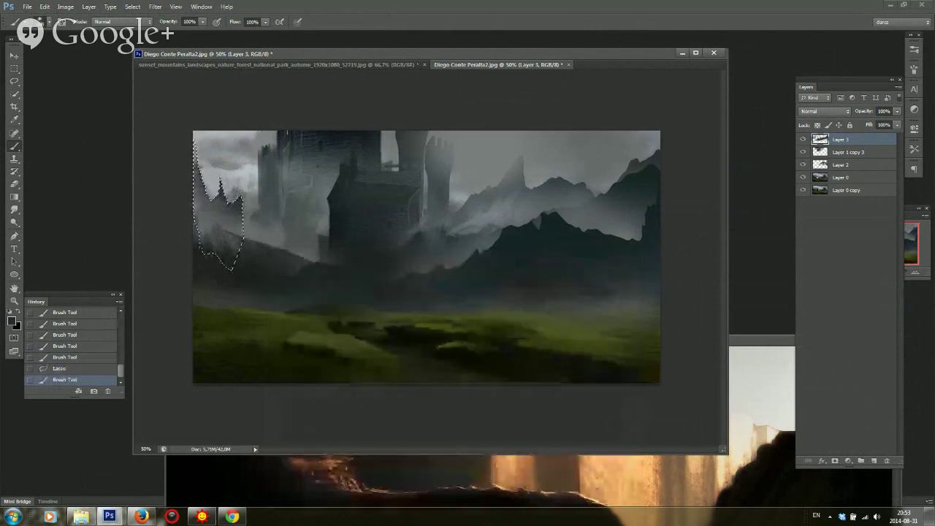
{"action": "key", "text": "m"}
{"action": "left_click", "coordinate": [441, 245]}
{"action": "scroll", "coordinate": [452, 248], "scroll_direction": "down", "scroll_amount": 5}
{"action": "key", "text": "ctrl+shift+h"}
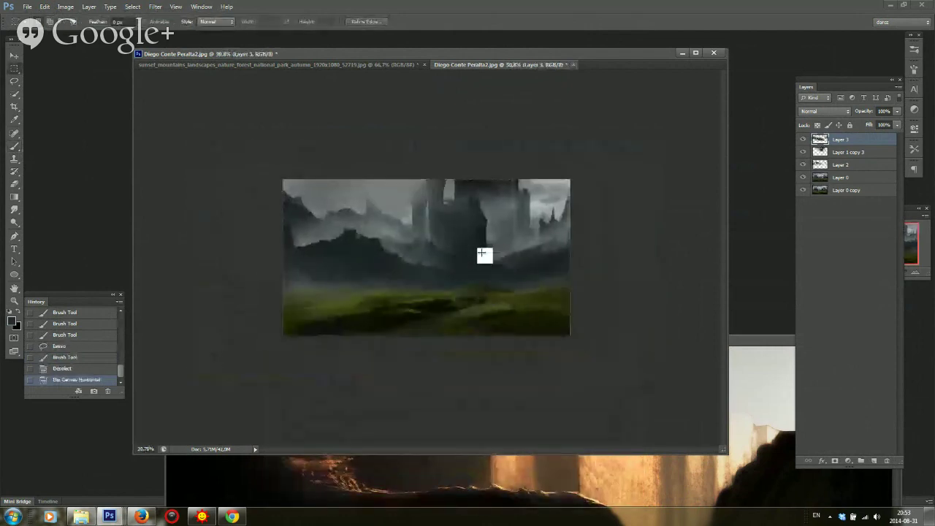
{"action": "scroll", "coordinate": [484, 254], "scroll_direction": "up", "scroll_amount": 3}
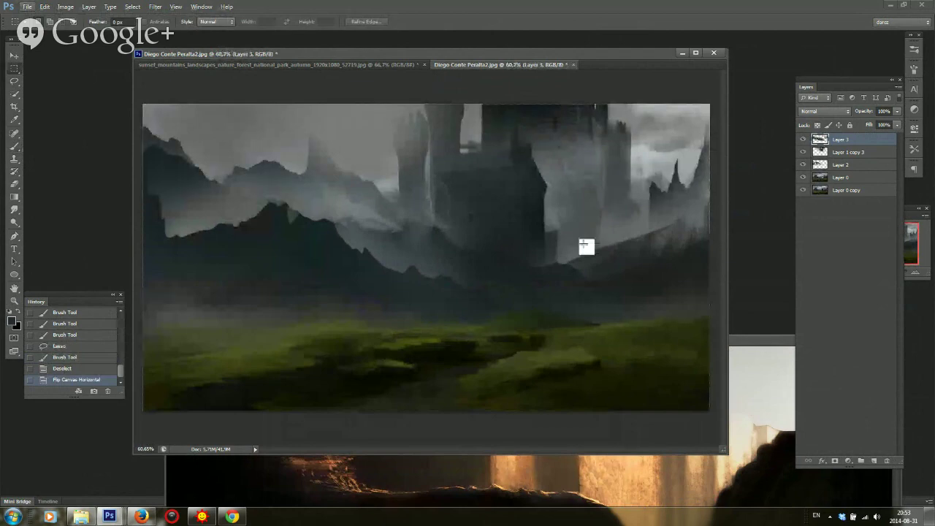
Lasso around the front tower's top, paint sampled grey mist inside to carve a new roofline with a small spire, and deselect
{"action": "key", "text": "l"}
{"action": "left_click", "coordinate": [460, 175]}
{"action": "mouse_move", "coordinate": [445, 213]}
{"action": "left_mouse_down"}
{"action": "mouse_move", "coordinate": [456, 163]}
{"action": "mouse_move", "coordinate": [489, 154]}
{"action": "left_mouse_up"}
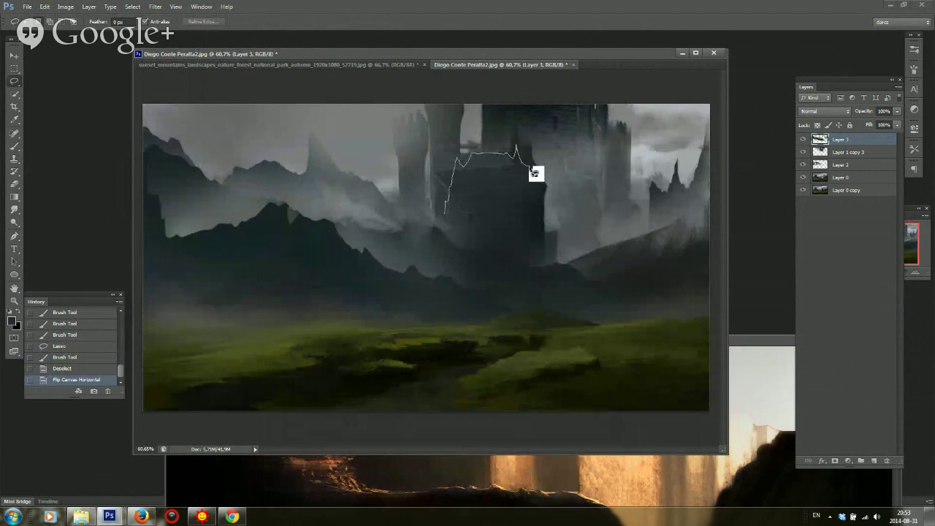
{"action": "mouse_move", "coordinate": [553, 193]}
{"action": "left_mouse_down"}
{"action": "mouse_move", "coordinate": [543, 140]}
{"action": "mouse_move", "coordinate": [439, 133]}
{"action": "mouse_move", "coordinate": [445, 214]}
{"action": "mouse_move", "coordinate": [448, 172]}
{"action": "mouse_move", "coordinate": [494, 137]}
{"action": "mouse_move", "coordinate": [539, 175]}
{"action": "left_mouse_up"}
{"action": "key", "text": "m"}
{"action": "key", "text": "b"}
{"action": "left_click", "coordinate": [474, 138], "text": "alt"}
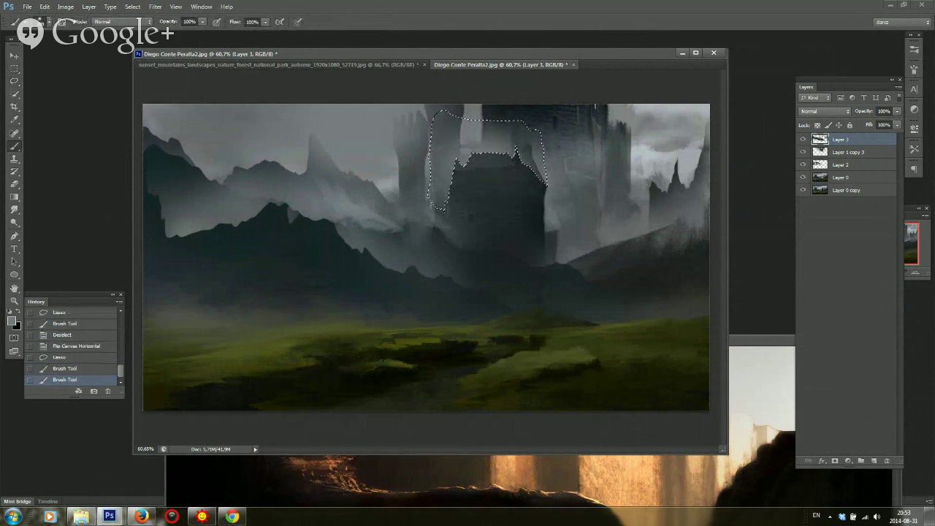
{"action": "key", "text": "m"}
{"action": "left_click", "coordinate": [571, 217]}
Lasso a slim pointed spire at the outer corner of the front tower's roof, paint it dark and deselect
{"action": "key", "text": "l"}
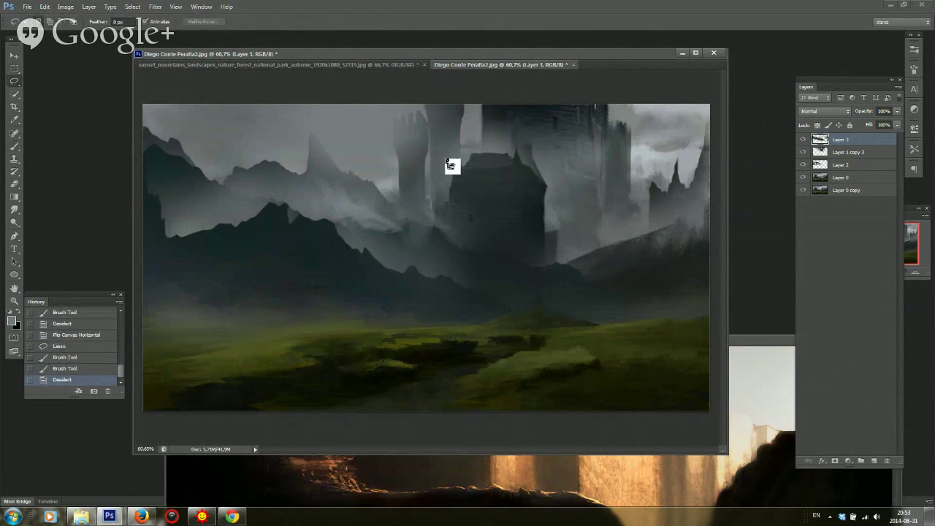
{"action": "mouse_move", "coordinate": [451, 173]}
{"action": "left_mouse_down"}
{"action": "mouse_move", "coordinate": [461, 162]}
{"action": "mouse_move", "coordinate": [453, 163]}
{"action": "mouse_move", "coordinate": [459, 122]}
{"action": "mouse_move", "coordinate": [474, 153]}
{"action": "mouse_move", "coordinate": [451, 170]}
{"action": "mouse_move", "coordinate": [468, 193]}
{"action": "left_mouse_up"}
{"action": "key", "text": "ctrl+d"}
{"action": "key", "text": "ctrl+d"}
{"action": "key", "text": "b"}
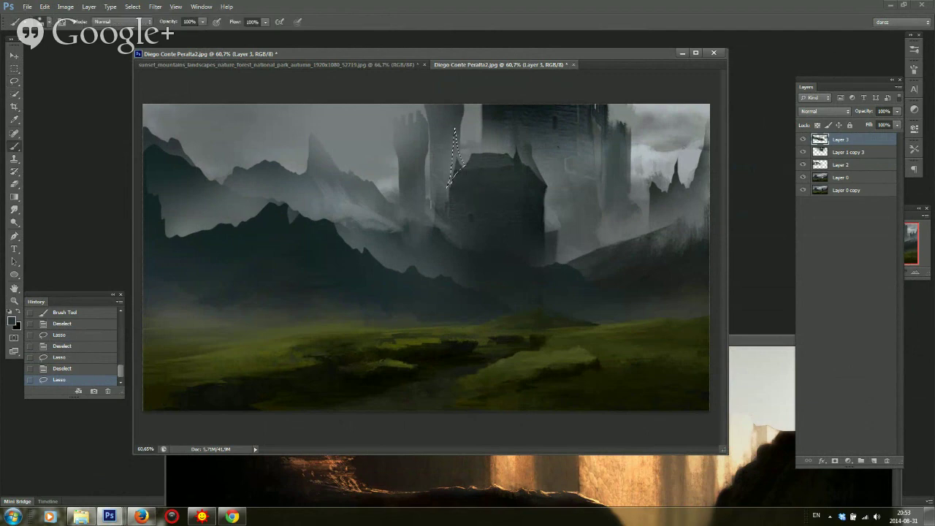
{"action": "mouse_move", "coordinate": [457, 162]}
{"action": "left_mouse_down"}
{"action": "mouse_move", "coordinate": [454, 132]}
{"action": "mouse_move", "coordinate": [456, 143]}
{"action": "left_mouse_up"}
{"action": "key", "text": "m"}
{"action": "key", "text": "ctrl+d"}
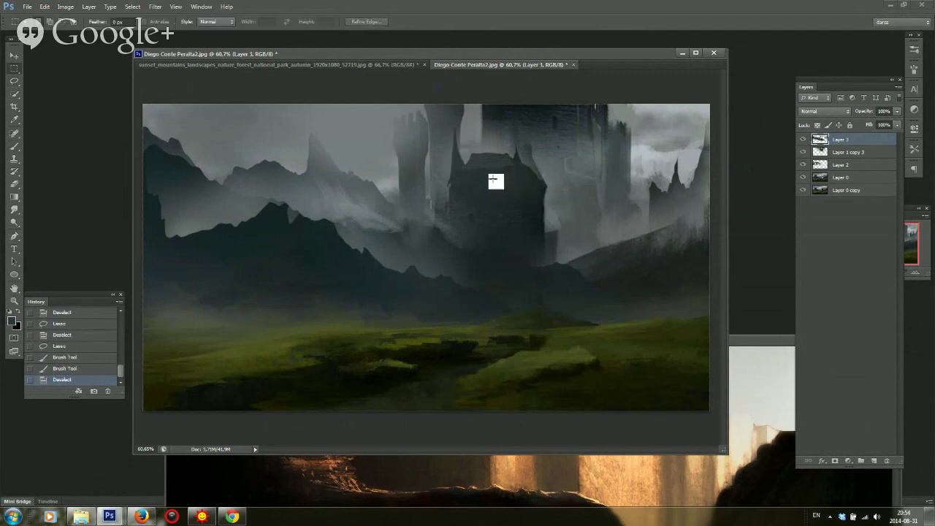
Lasso a taller spire over the small one at the roof's opposite corner, paint it dark, deselect and flip the canvas horizontally
{"action": "key", "text": "l"}
{"action": "mouse_move", "coordinate": [510, 163]}
{"action": "left_mouse_down"}
{"action": "mouse_move", "coordinate": [526, 171]}
{"action": "mouse_move", "coordinate": [518, 133]}
{"action": "left_mouse_up"}
{"action": "key", "text": "b"}
{"action": "key", "text": "m"}
{"action": "left_click", "coordinate": [559, 173]}
{"action": "scroll", "coordinate": [585, 197], "scroll_direction": "down", "scroll_amount": 5}
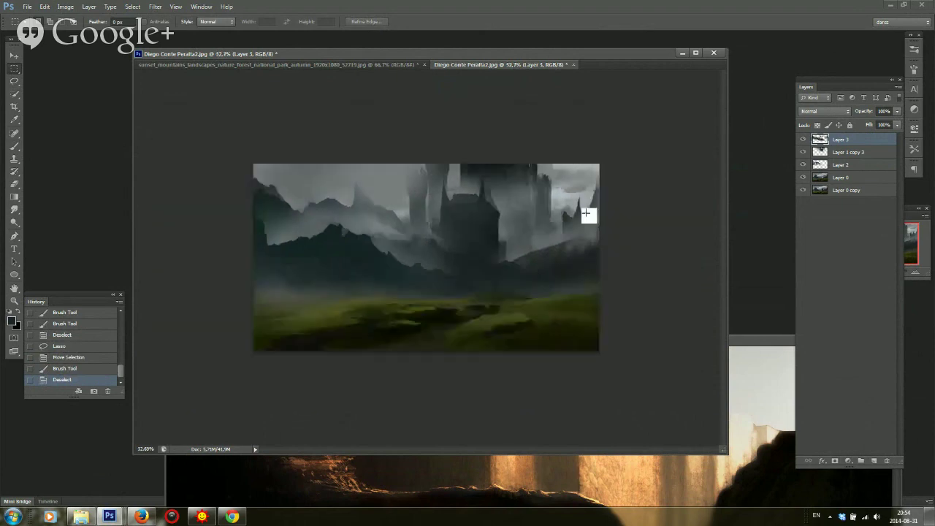
{"action": "key", "text": "ctrl+shift+h"}
{"action": "scroll", "coordinate": [577, 228], "scroll_direction": "up", "scroll_amount": 5}
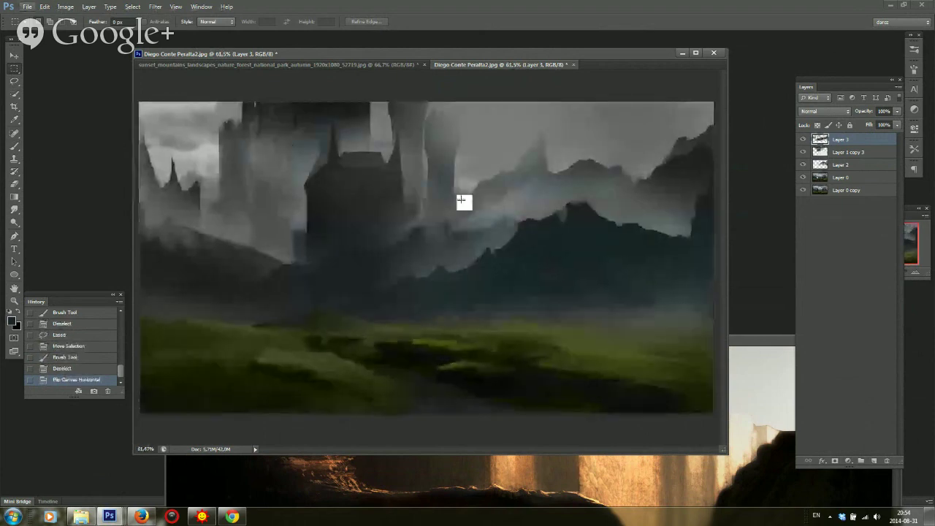
Lasso the sky strip beside the rear castle's outer tower, paint sampled light grey inside to sharpen its edge, and deselect
{"action": "key", "text": "l"}
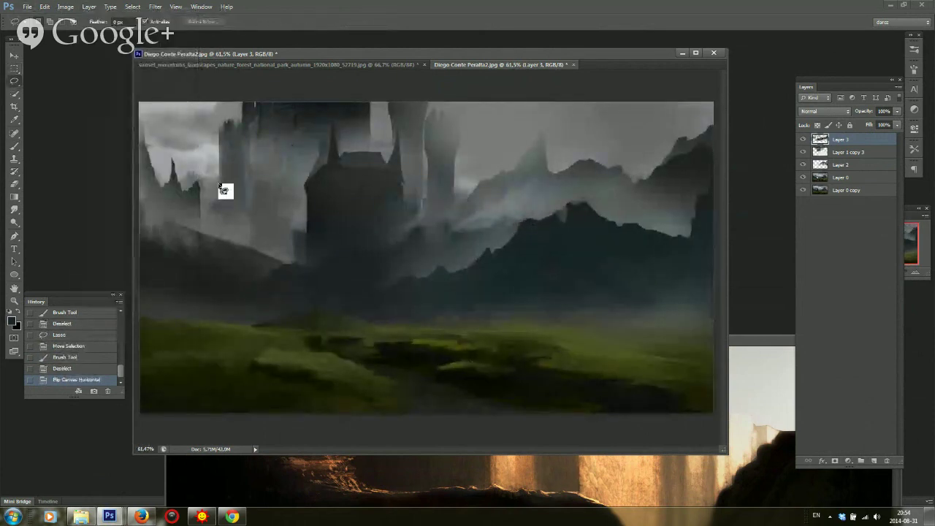
{"action": "mouse_move", "coordinate": [238, 129]}
{"action": "left_mouse_down"}
{"action": "mouse_move", "coordinate": [249, 94]}
{"action": "mouse_move", "coordinate": [209, 87]}
{"action": "mouse_move", "coordinate": [212, 209]}
{"action": "mouse_move", "coordinate": [224, 111]}
{"action": "left_mouse_up"}
{"action": "key", "text": "b"}
{"action": "left_click", "coordinate": [218, 174], "text": "alt"}
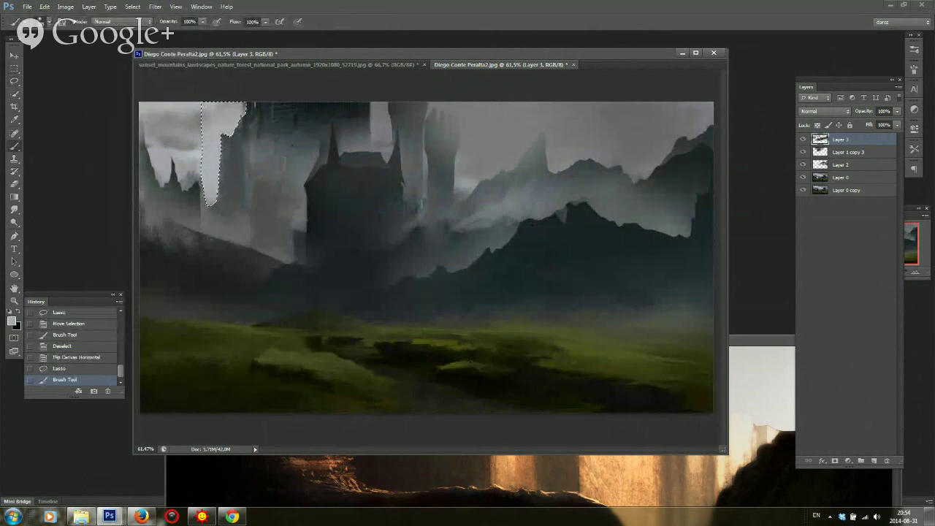
{"action": "key", "text": "m"}
{"action": "left_click", "coordinate": [267, 168]}
{"action": "key", "text": "b"}
{"action": "left_click", "coordinate": [204, 160], "text": "alt"}
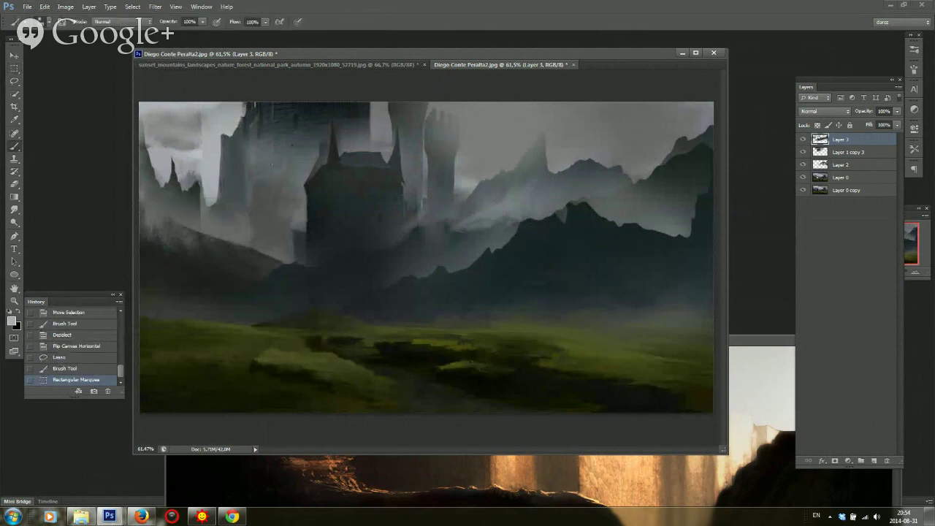
{"action": "key", "text": "m"}
{"action": "left_click_drag", "start_coordinate": [259, 201], "coordinate": [263, 207]}
{"action": "left_click", "coordinate": [252, 216]}
{"action": "key", "text": "b"}
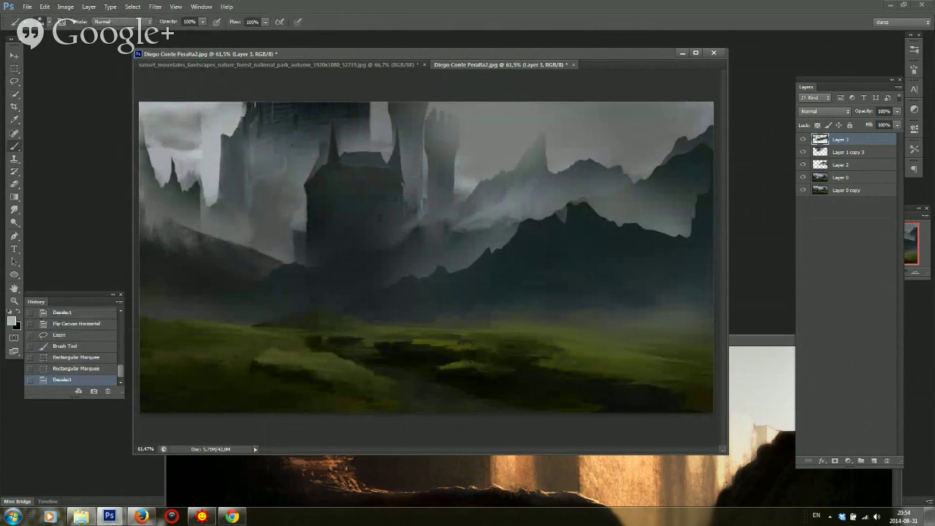
Brush sampled light grey mist around the distant jagged spires and the outer tower's base, and flip the canvas horizontally
{"action": "right_click", "coordinate": [248, 159]}
{"action": "mouse_move", "coordinate": [215, 191]}
{"action": "left_mouse_down"}
{"action": "mouse_move", "coordinate": [214, 204]}
{"action": "mouse_move", "coordinate": [209, 188]}
{"action": "left_mouse_up"}
{"action": "left_click_drag", "start_coordinate": [206, 183], "coordinate": [194, 151]}
{"action": "left_click_drag", "start_coordinate": [193, 146], "coordinate": [188, 139]}
{"action": "mouse_move", "coordinate": [187, 138]}
{"action": "left_mouse_down"}
{"action": "mouse_move", "coordinate": [177, 136]}
{"action": "mouse_move", "coordinate": [216, 166]}
{"action": "mouse_move", "coordinate": [221, 218]}
{"action": "left_mouse_up"}
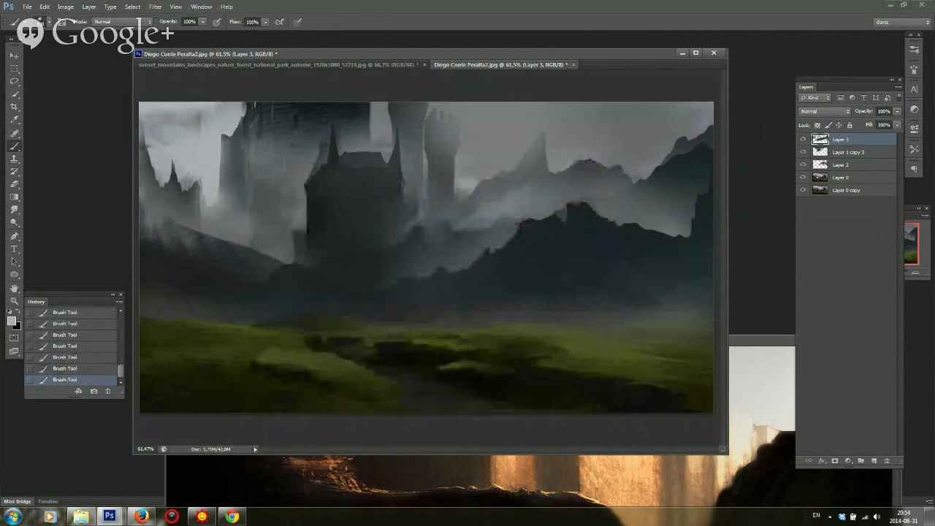
{"action": "left_click_drag", "start_coordinate": [560, 274], "coordinate": [628, 285]}
{"action": "key", "text": "ctrl+shift+h"}
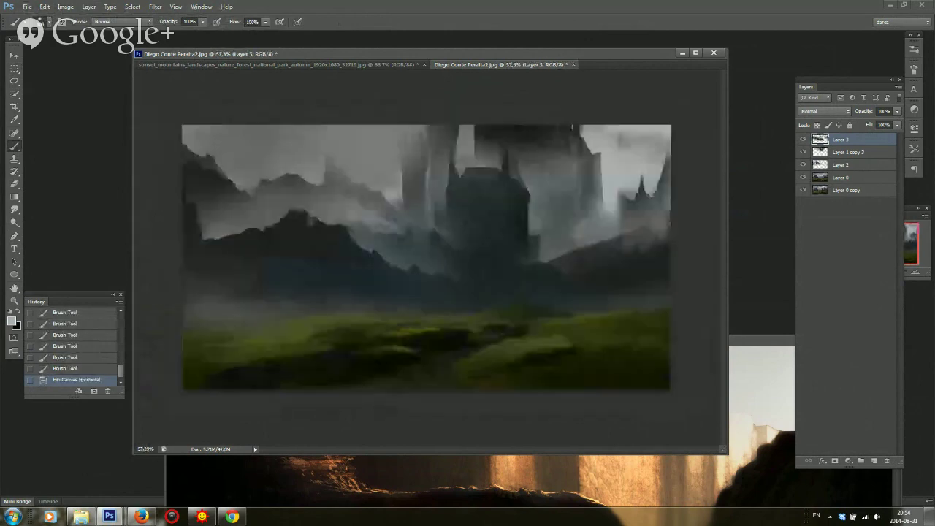
{"action": "scroll", "coordinate": [426, 258], "scroll_direction": "up", "scroll_amount": 1}
Lasso a tall spire with smaller peaks beside the front tower, paint it dark with a soft brush fading downward, and deselect
{"action": "key", "text": "l"}
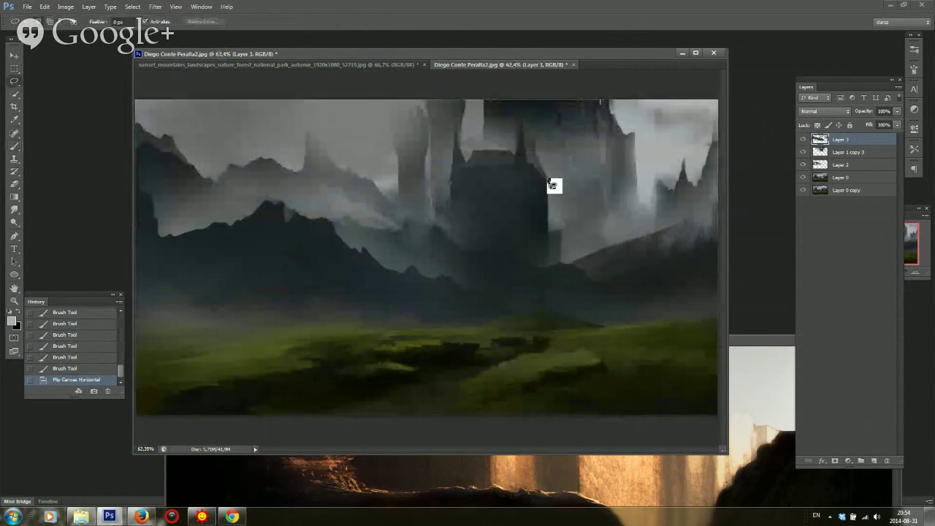
{"action": "mouse_move", "coordinate": [555, 132]}
{"action": "left_mouse_down"}
{"action": "mouse_move", "coordinate": [574, 215]}
{"action": "mouse_move", "coordinate": [579, 199]}
{"action": "left_mouse_up"}
{"action": "mouse_move", "coordinate": [619, 244]}
{"action": "left_mouse_down"}
{"action": "mouse_move", "coordinate": [600, 264]}
{"action": "mouse_move", "coordinate": [557, 260]}
{"action": "left_mouse_up"}
{"action": "key", "text": "b"}
{"action": "right_click", "coordinate": [567, 204]}
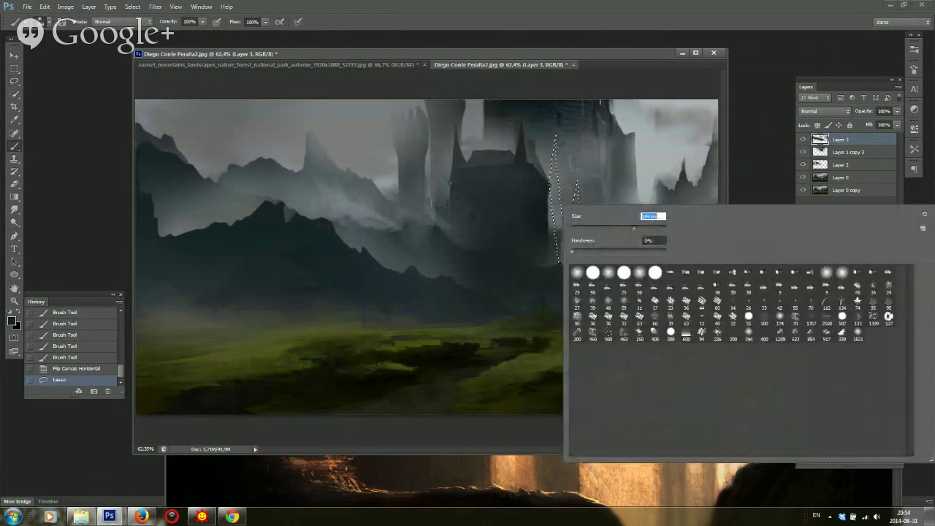
{"action": "left_click_drag", "start_coordinate": [555, 147], "coordinate": [558, 245]}
{"action": "left_click_drag", "start_coordinate": [569, 204], "coordinate": [572, 217]}
{"action": "left_click_drag", "start_coordinate": [577, 187], "coordinate": [580, 223]}
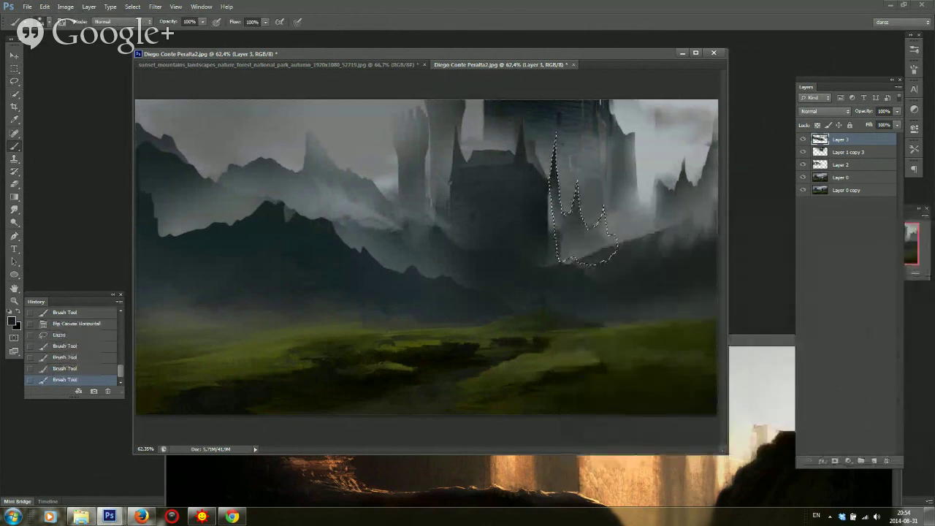
{"action": "mouse_move", "coordinate": [547, 161]}
{"action": "left_mouse_down"}
{"action": "mouse_move", "coordinate": [556, 151]}
{"action": "mouse_move", "coordinate": [558, 197]}
{"action": "left_mouse_up"}
{"action": "mouse_move", "coordinate": [577, 192]}
{"action": "left_mouse_down"}
{"action": "mouse_move", "coordinate": [580, 219]}
{"action": "mouse_move", "coordinate": [607, 236]}
{"action": "mouse_move", "coordinate": [565, 240]}
{"action": "left_mouse_up"}
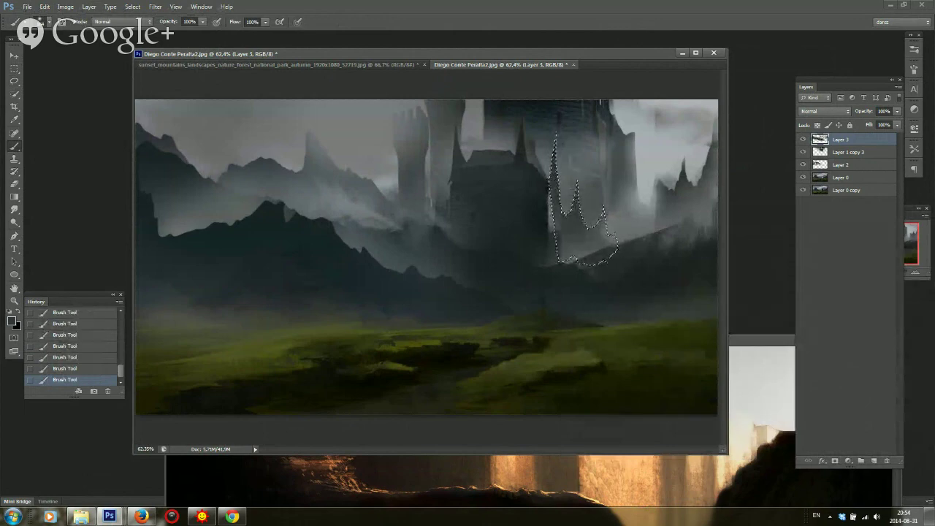
{"action": "key", "text": "m"}
{"action": "left_click", "coordinate": [584, 212]}
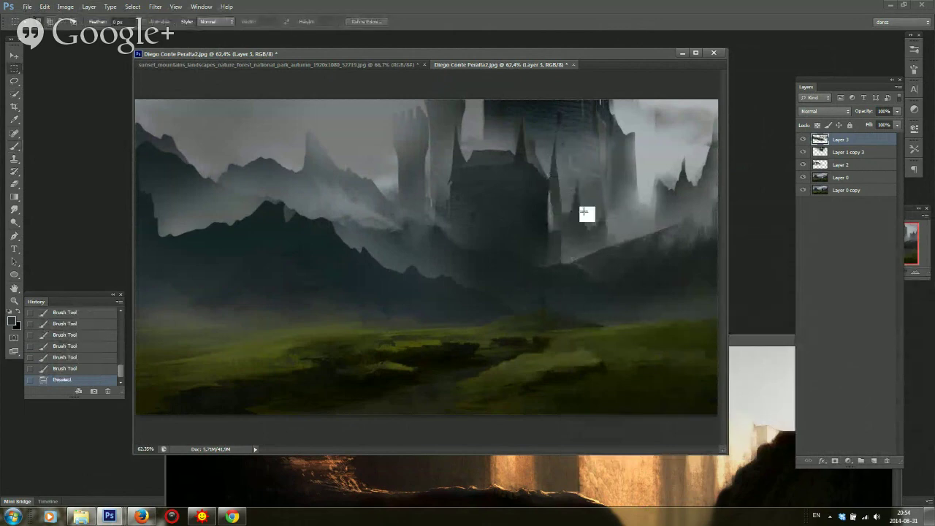
Resize the brush, paint sampled dark tones joining the new tall spire to the front tower's wall, and flip the canvas horizontally
{"action": "key", "text": "b"}
{"action": "right_click", "coordinate": [559, 197]}
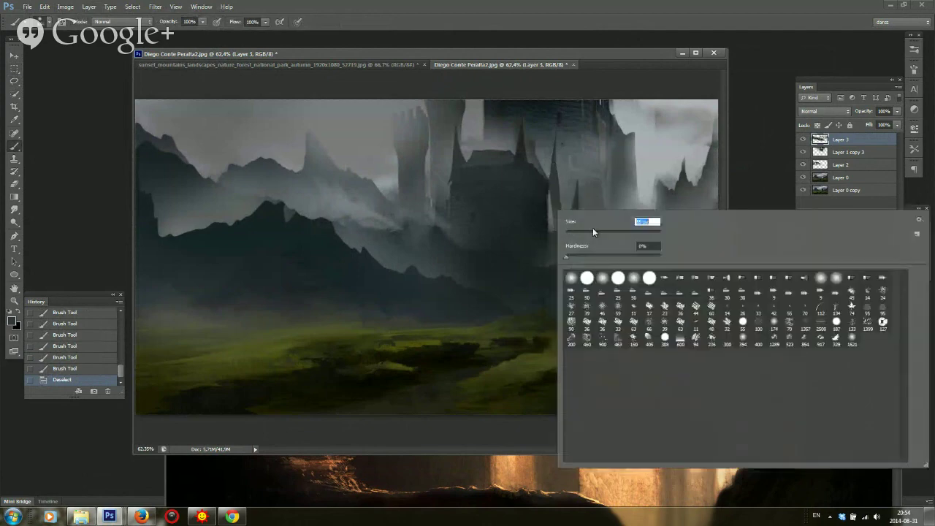
{"action": "left_click", "coordinate": [556, 196], "text": "alt"}
{"action": "left_click", "coordinate": [553, 194]}
{"action": "left_click", "coordinate": [550, 204]}
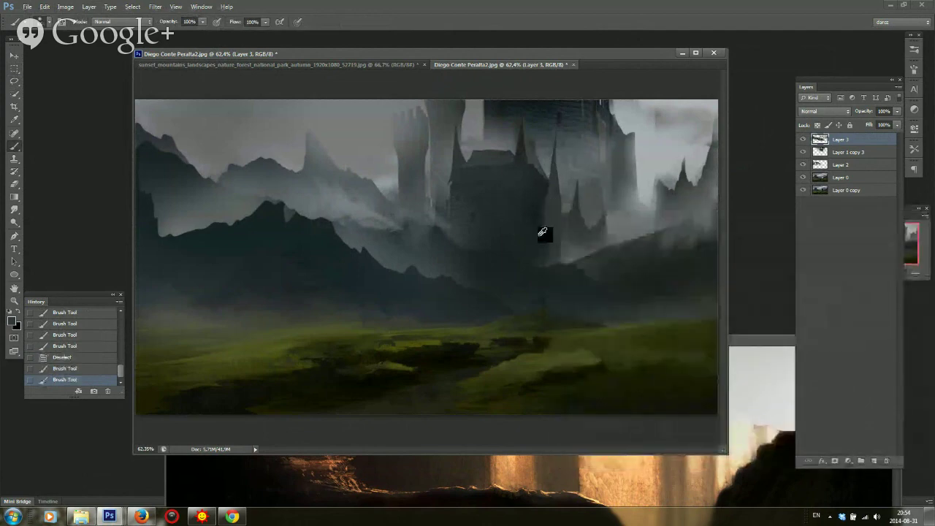
{"action": "right_click", "coordinate": [559, 203]}
{"action": "key", "text": "Return"}
{"action": "left_click_drag", "start_coordinate": [549, 196], "coordinate": [545, 223]}
{"action": "left_click", "coordinate": [542, 198]}
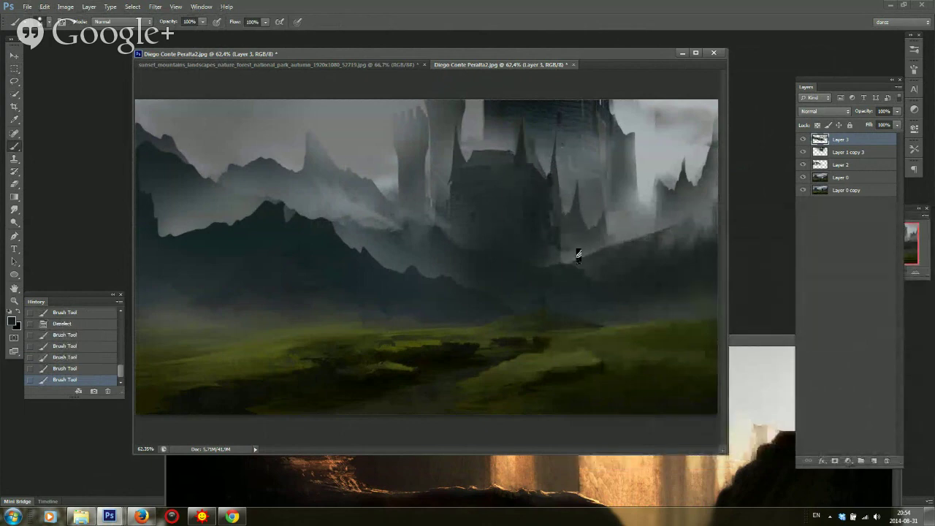
{"action": "scroll", "coordinate": [650, 218], "scroll_direction": "down", "scroll_amount": 6}
{"action": "key", "text": "ctrl+shift+h"}
{"action": "scroll", "coordinate": [654, 217], "scroll_direction": "up", "scroll_amount": 5}
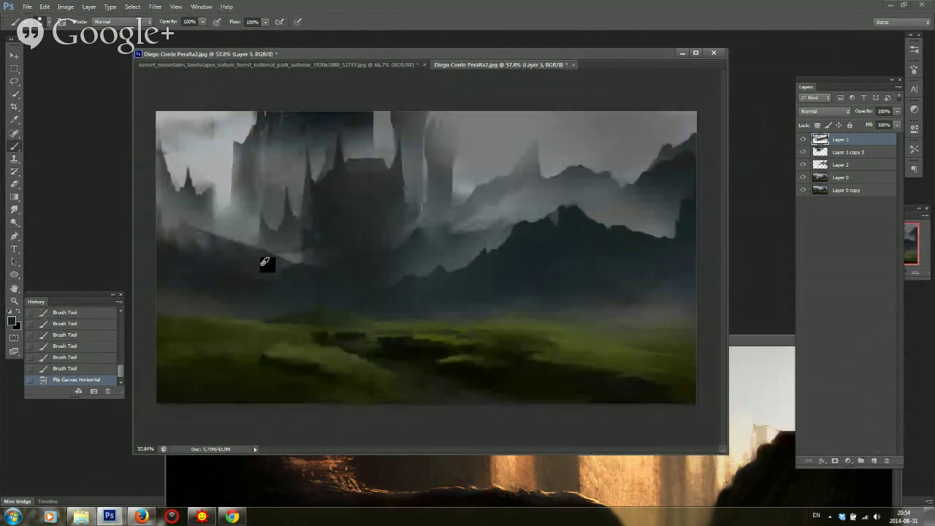
Undo a hard grey stroke, lasso a jagged outline over the hill beside the castle, paint soft grey mist above it and deselect
{"action": "left_click_drag", "start_coordinate": [205, 250], "coordinate": [176, 241]}
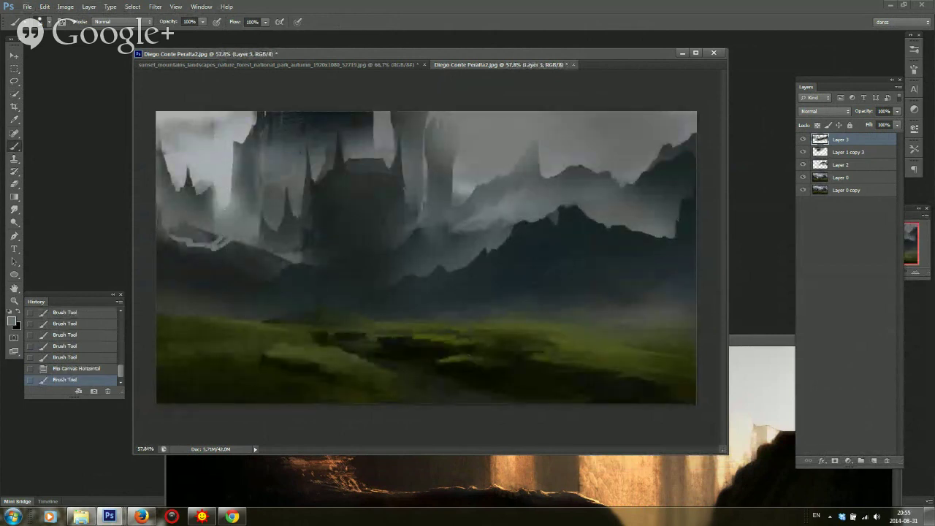
{"action": "key", "text": "ctrl+z"}
{"action": "key", "text": "l"}
{"action": "mouse_move", "coordinate": [240, 242]}
{"action": "left_mouse_down"}
{"action": "mouse_move", "coordinate": [217, 260]}
{"action": "mouse_move", "coordinate": [182, 258]}
{"action": "mouse_move", "coordinate": [149, 230]}
{"action": "mouse_move", "coordinate": [236, 226]}
{"action": "mouse_move", "coordinate": [255, 246]}
{"action": "left_mouse_up"}
{"action": "key", "text": "b"}
{"action": "right_click", "coordinate": [333, 252]}
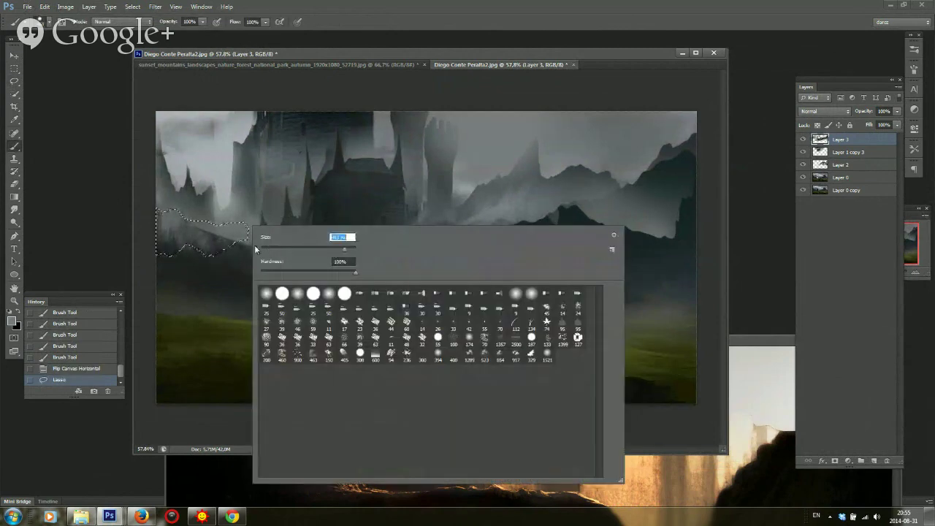
{"action": "left_click", "coordinate": [329, 293]}
{"action": "left_click_drag", "start_coordinate": [345, 250], "coordinate": [350, 252]}
{"action": "mouse_move", "coordinate": [232, 237]}
{"action": "left_mouse_down"}
{"action": "mouse_move", "coordinate": [179, 238]}
{"action": "mouse_move", "coordinate": [197, 232]}
{"action": "mouse_move", "coordinate": [206, 245]}
{"action": "left_mouse_up"}
{"action": "key", "text": "m"}
{"action": "left_click", "coordinate": [328, 309]}
Flip the canvas horizontally to check the new ridge in the composition
{"action": "scroll", "coordinate": [416, 283], "scroll_direction": "down", "scroll_amount": 1}
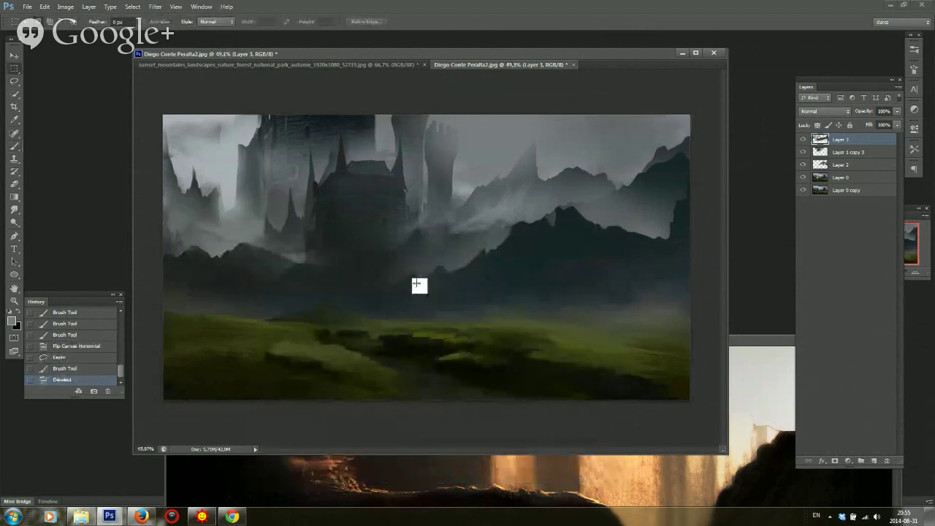
{"action": "scroll", "coordinate": [416, 282], "scroll_direction": "down", "scroll_amount": 3}
{"action": "key", "text": "ctrl+shift+h"}
{"action": "scroll", "coordinate": [538, 239], "scroll_direction": "up", "scroll_amount": 5}
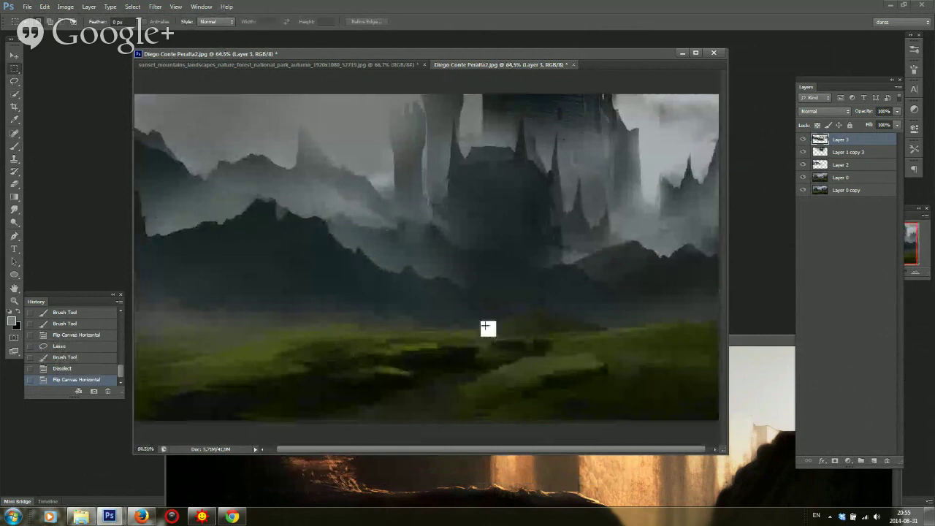
Sample the grass green for the brush and change the foreground colour to a bright pale yellow-green
{"action": "key", "text": "b"}
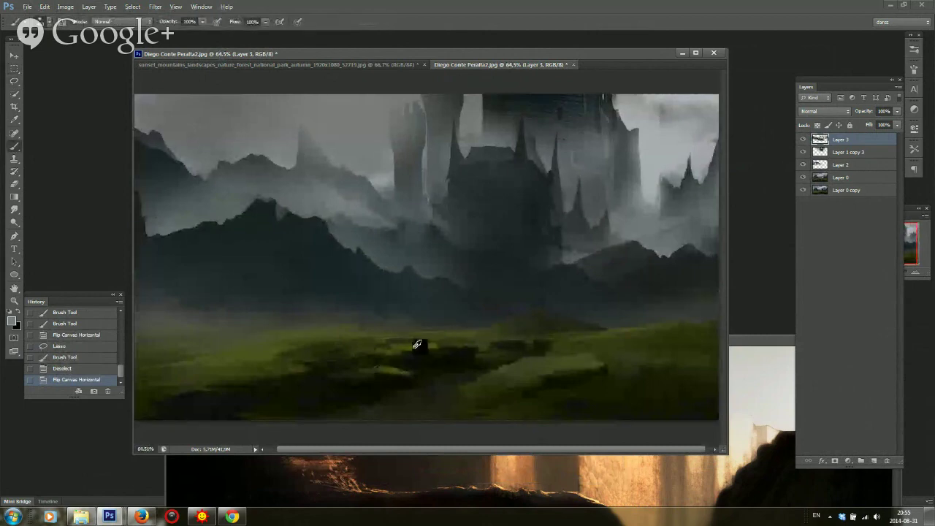
{"action": "right_click", "coordinate": [510, 309]}
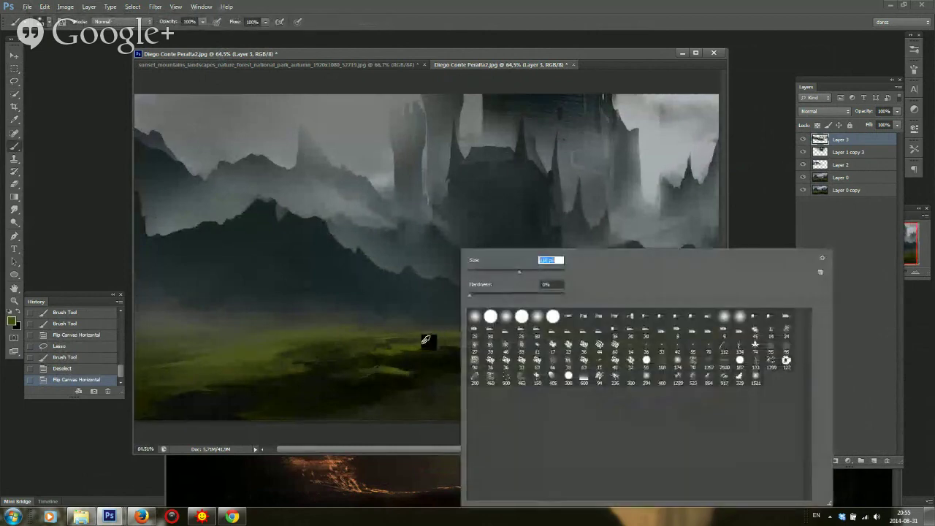
{"action": "key", "text": "Return"}
{"action": "left_click", "coordinate": [13, 321]}
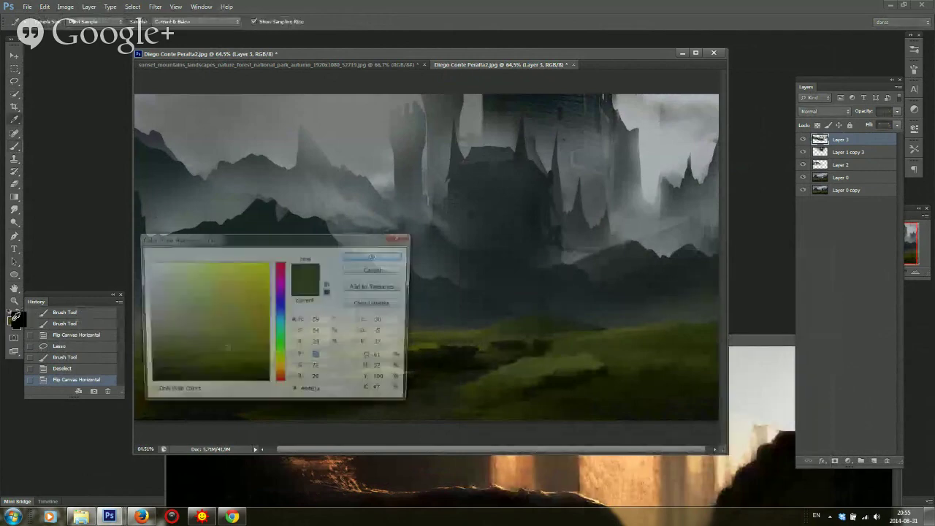
{"action": "left_click", "coordinate": [205, 263]}
{"action": "left_click", "coordinate": [372, 257]}
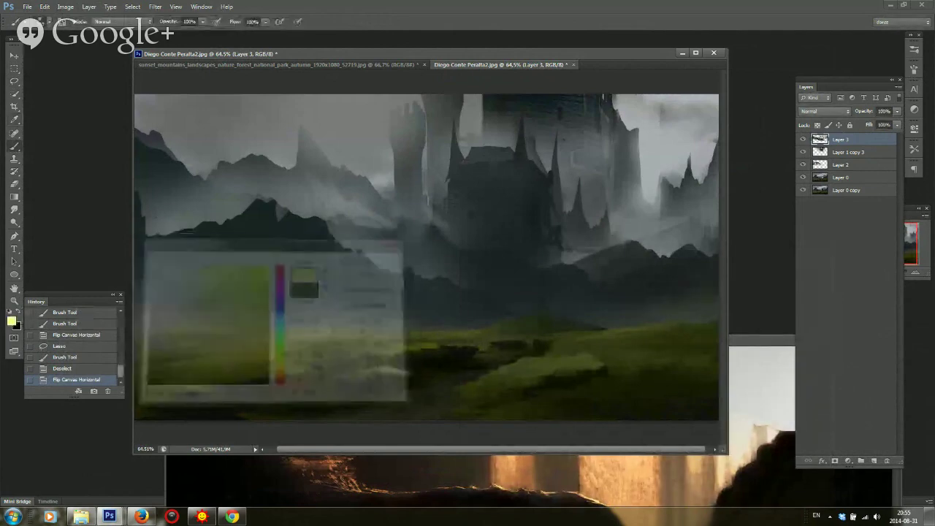
Add a new layer above the painting and set its blending mode to Overlay
{"action": "left_click", "coordinate": [874, 461]}
{"action": "left_click", "coordinate": [824, 111]}
{"action": "left_click", "coordinate": [825, 249]}
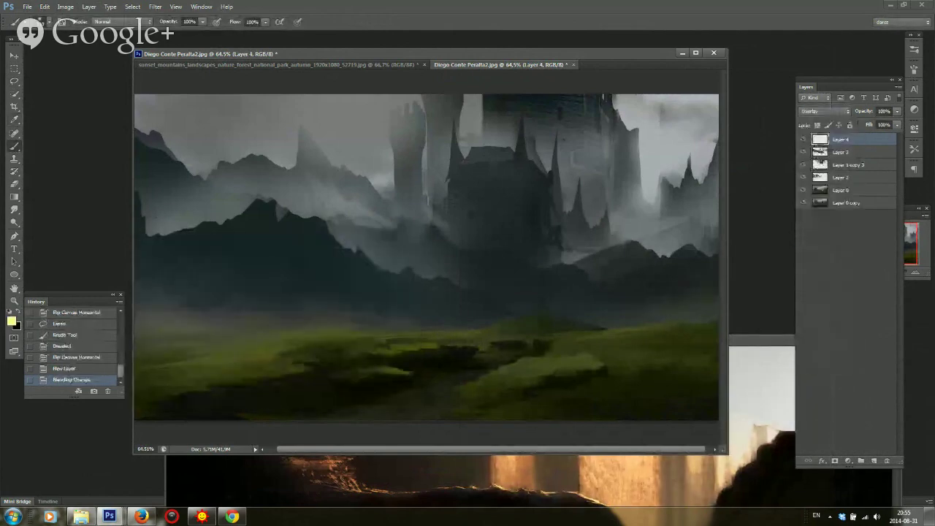
Paint yellow-green light over the middle of the meadow on the Overlay layer, comparing the first stroke by undoing and restoring it
{"action": "right_click", "coordinate": [612, 270]}
{"action": "left_click_drag", "start_coordinate": [365, 358], "coordinate": [482, 352]}
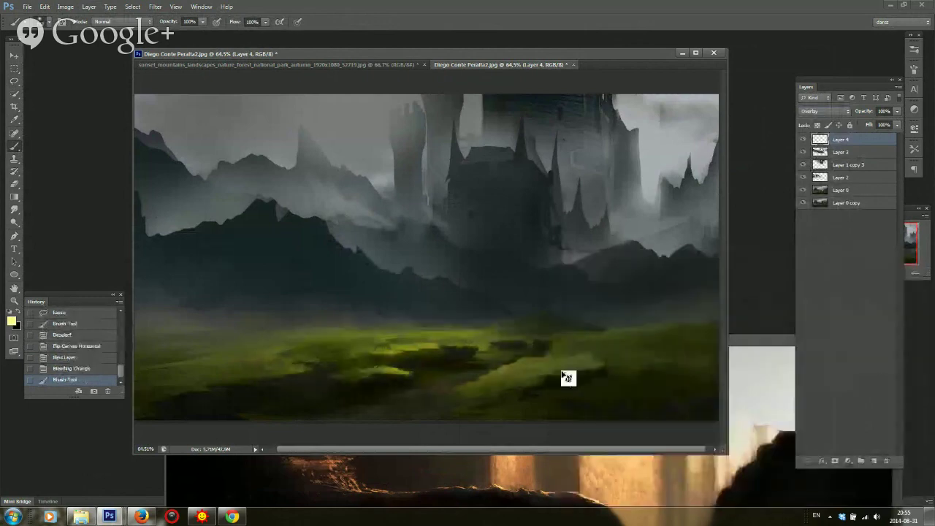
{"action": "key", "text": "ctrl+z"}
{"action": "key", "text": "ctrl+z"}
{"action": "key", "text": "ctrl+z"}
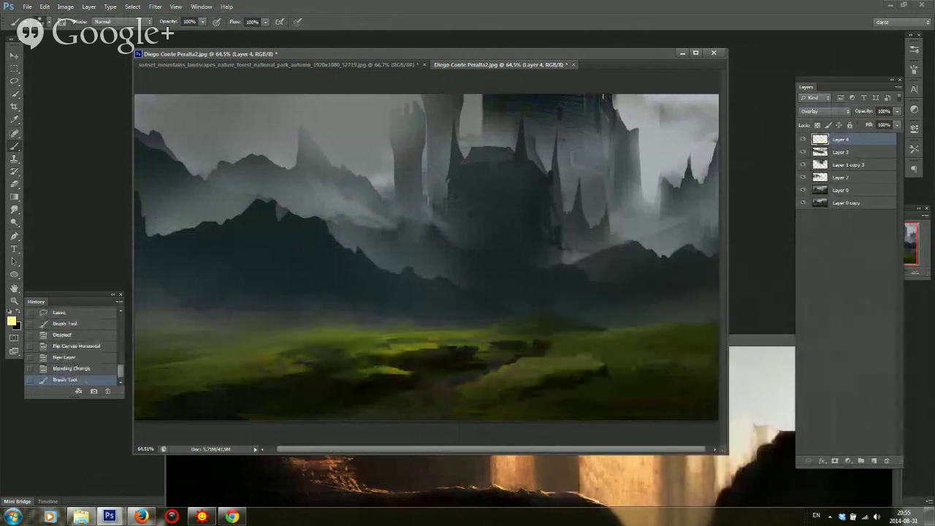
{"action": "left_click_drag", "start_coordinate": [263, 350], "coordinate": [375, 368]}
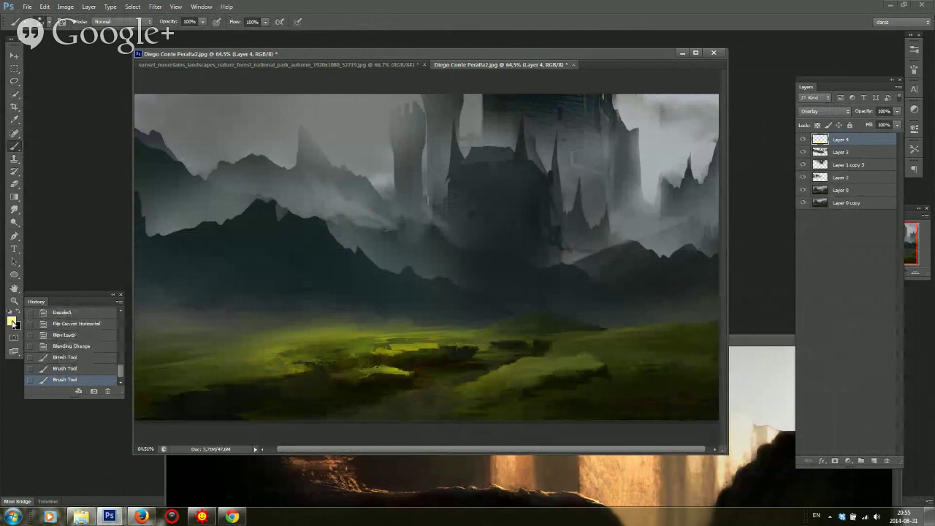
Change the foreground colour to a paler cream yellow and brush more light across the meadow's grassy mounds
{"action": "left_click", "coordinate": [12, 321]}
{"action": "left_click", "coordinate": [374, 255]}
{"action": "left_click_drag", "start_coordinate": [270, 340], "coordinate": [585, 369]}
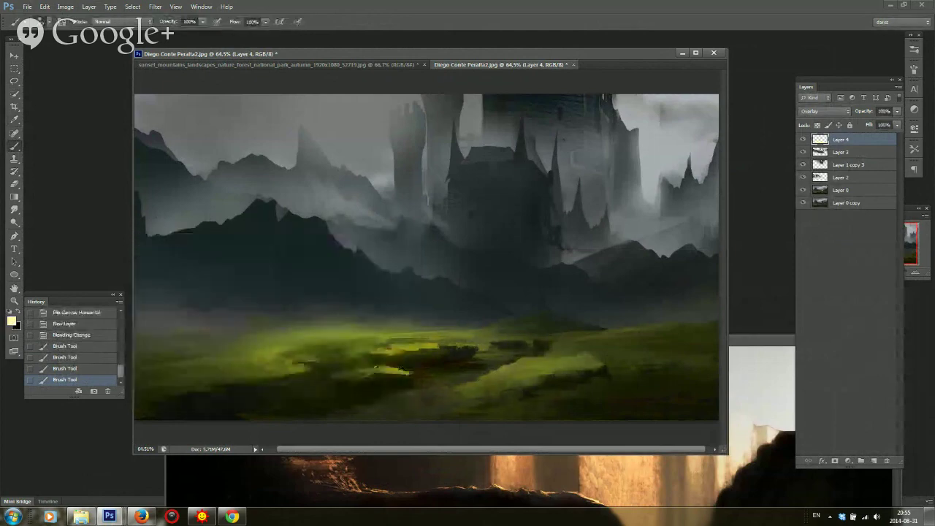
Resize the eraser and soften the painted light along the meadow's far edge
{"action": "key", "text": "e"}
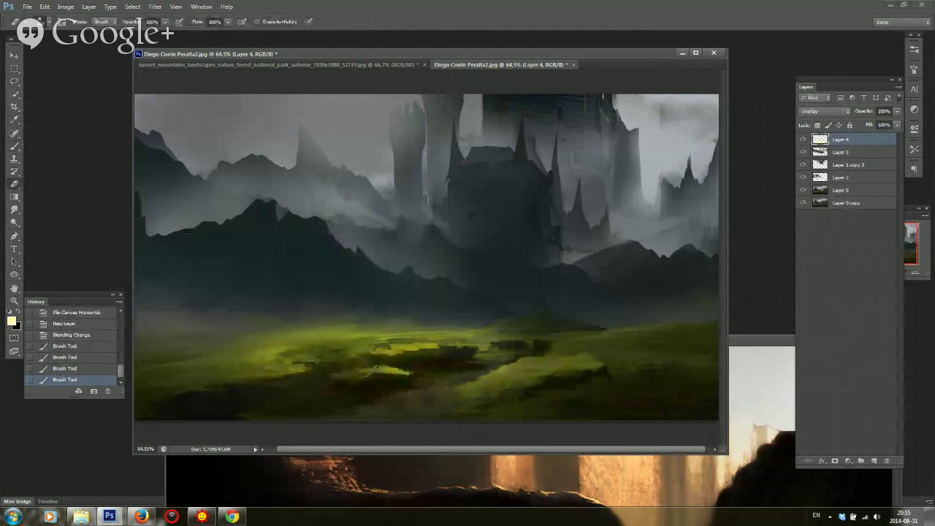
{"action": "right_click", "coordinate": [427, 247]}
{"action": "left_click_drag", "start_coordinate": [515, 275], "coordinate": [501, 273]}
{"action": "left_click_drag", "start_coordinate": [285, 345], "coordinate": [504, 332]}
{"action": "left_click_drag", "start_coordinate": [391, 333], "coordinate": [421, 332]}
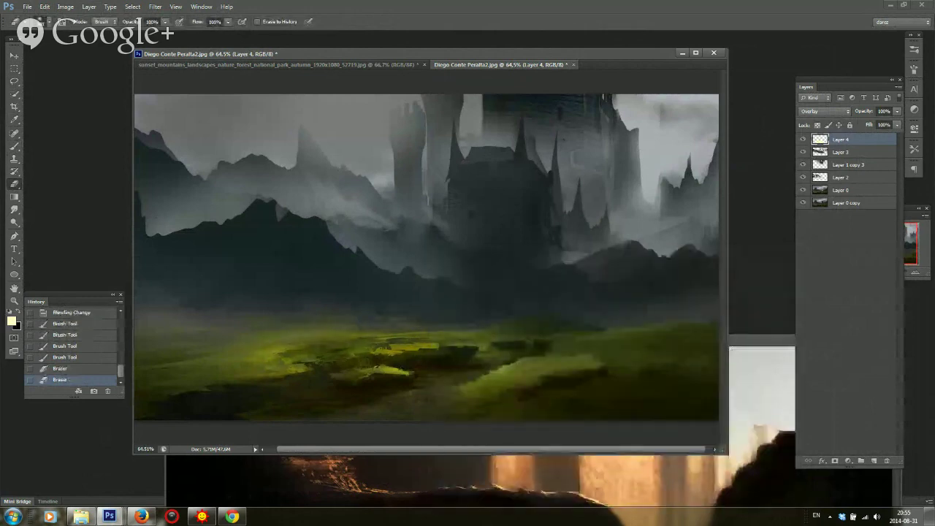
Add a Brightness/Contrast adjustment layer above the painting with brightness lowered to about -78 and contrast raised to about 41
{"action": "key", "text": "b"}
{"action": "key", "text": "ctrl+minus"}
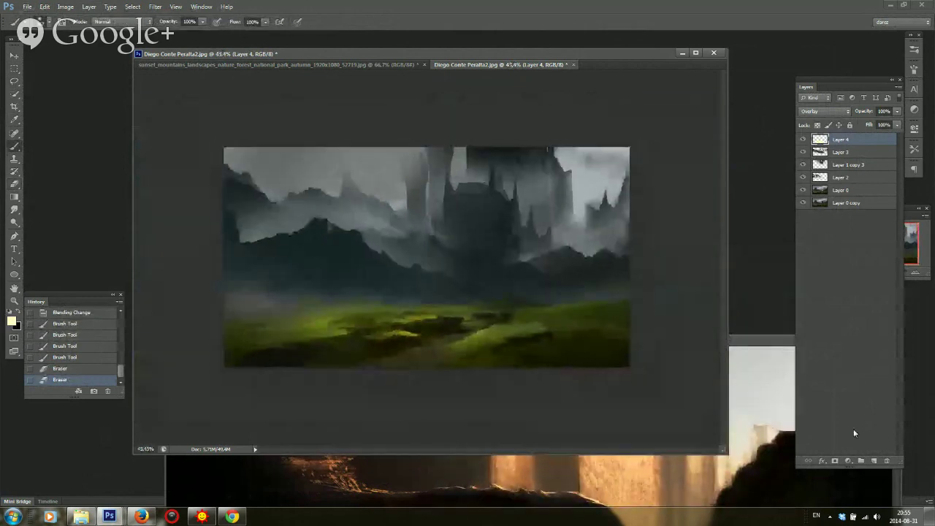
{"action": "left_click", "coordinate": [850, 462]}
{"action": "left_click", "coordinate": [881, 285]}
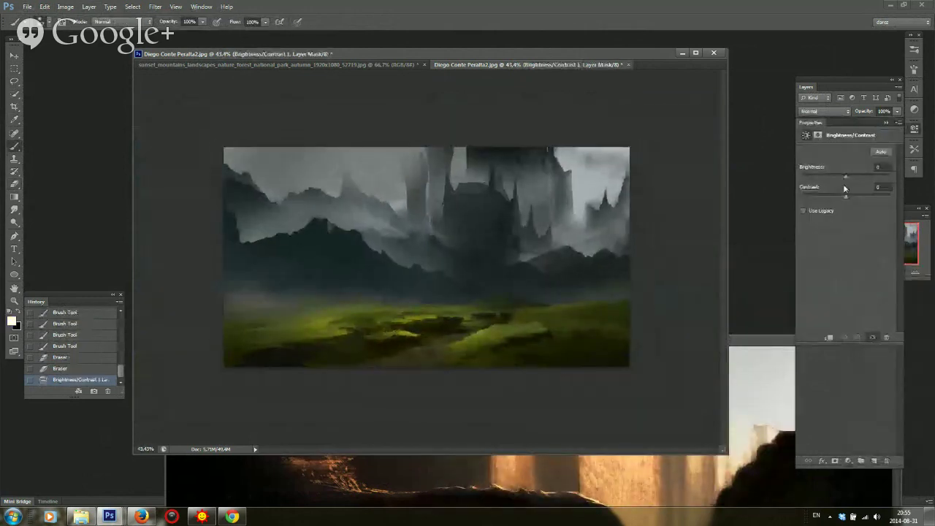
{"action": "left_click_drag", "start_coordinate": [846, 177], "coordinate": [865, 196]}
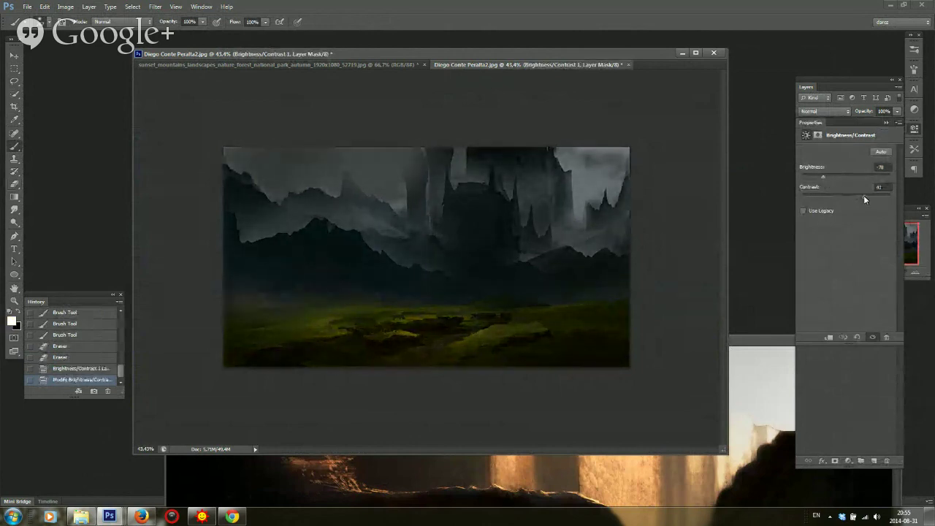
Enlarge the soft eraser and erase the adjustment layer's mask over the middle of the meadow
{"action": "key", "text": "e"}
{"action": "left_click", "coordinate": [866, 88]}
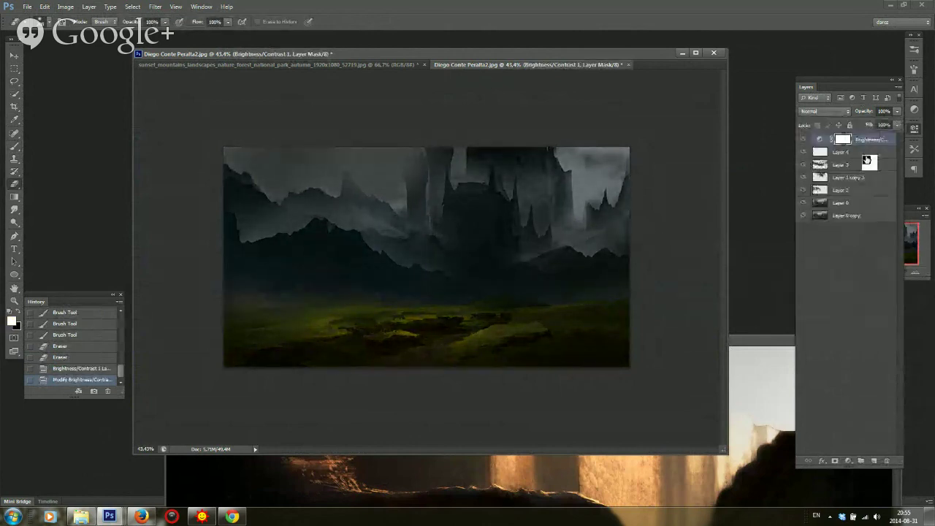
{"action": "right_click", "coordinate": [556, 270]}
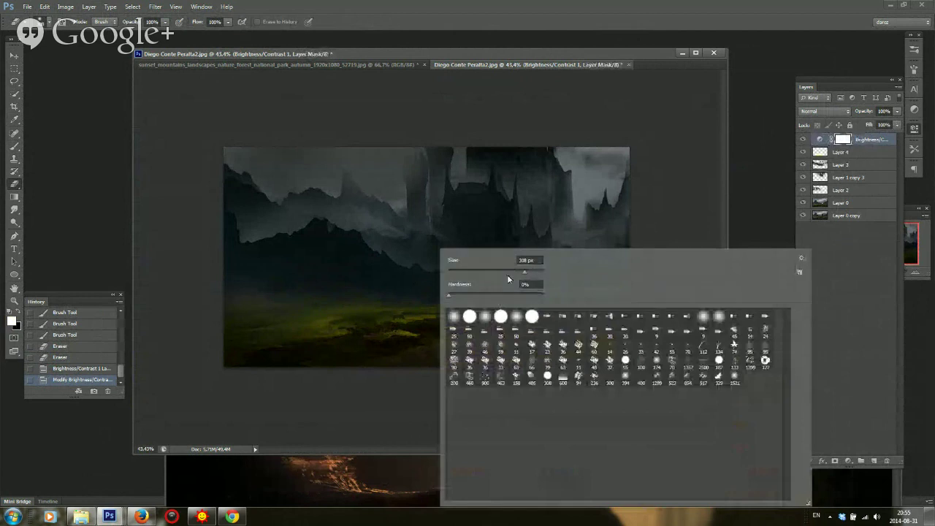
{"action": "left_click_drag", "start_coordinate": [525, 272], "coordinate": [535, 273]}
{"action": "left_click_drag", "start_coordinate": [409, 329], "coordinate": [504, 328]}
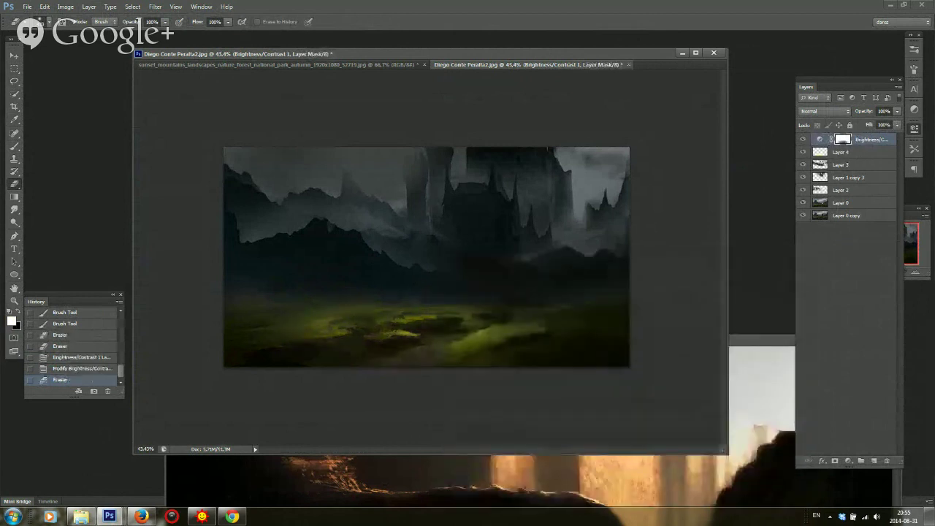
Resize the eraser further and erase the darkening mask around the castle towers and the bright sky beside them
{"action": "right_click", "coordinate": [465, 235]}
{"action": "left_click", "coordinate": [565, 263]}
{"action": "left_click_drag", "start_coordinate": [562, 182], "coordinate": [508, 212]}
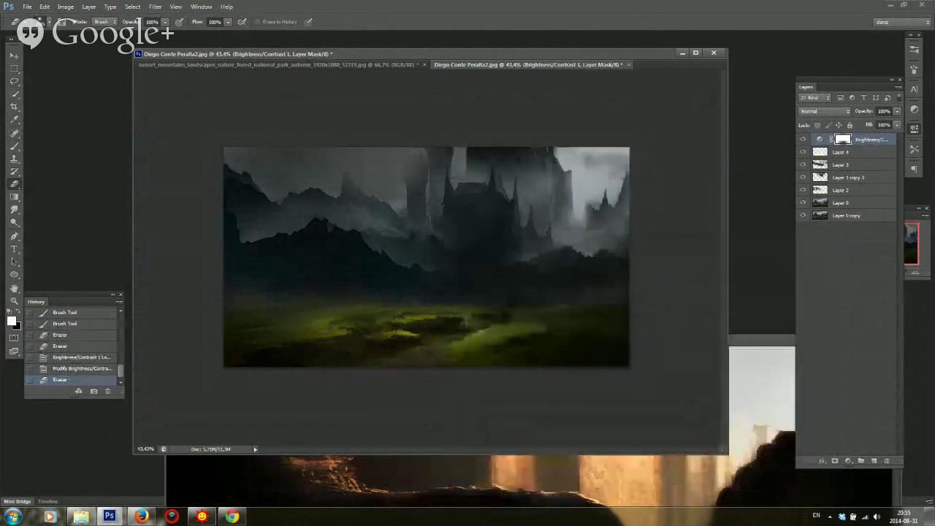
{"action": "right_click", "coordinate": [577, 273]}
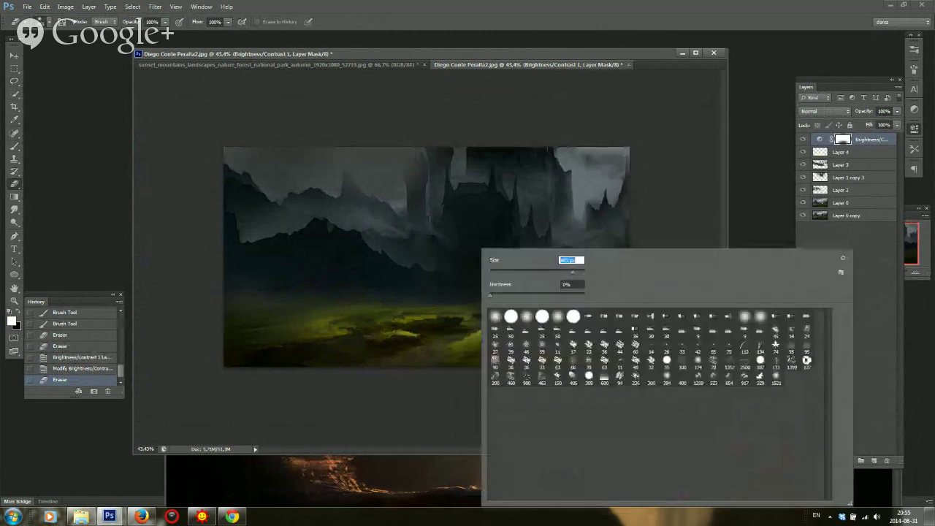
{"action": "key", "text": "Return"}
{"action": "right_click", "coordinate": [595, 275]}
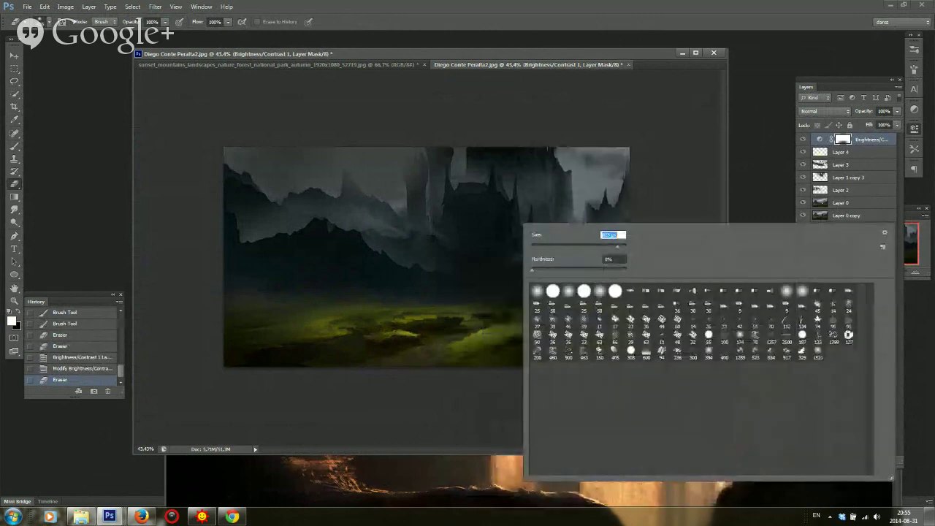
{"action": "left_click_drag", "start_coordinate": [577, 212], "coordinate": [603, 194]}
{"action": "left_click_drag", "start_coordinate": [504, 219], "coordinate": [482, 193]}
{"action": "mouse_move", "coordinate": [585, 168]}
{"action": "left_mouse_down"}
{"action": "mouse_move", "coordinate": [603, 157]}
{"action": "mouse_move", "coordinate": [640, 183]}
{"action": "left_mouse_up"}
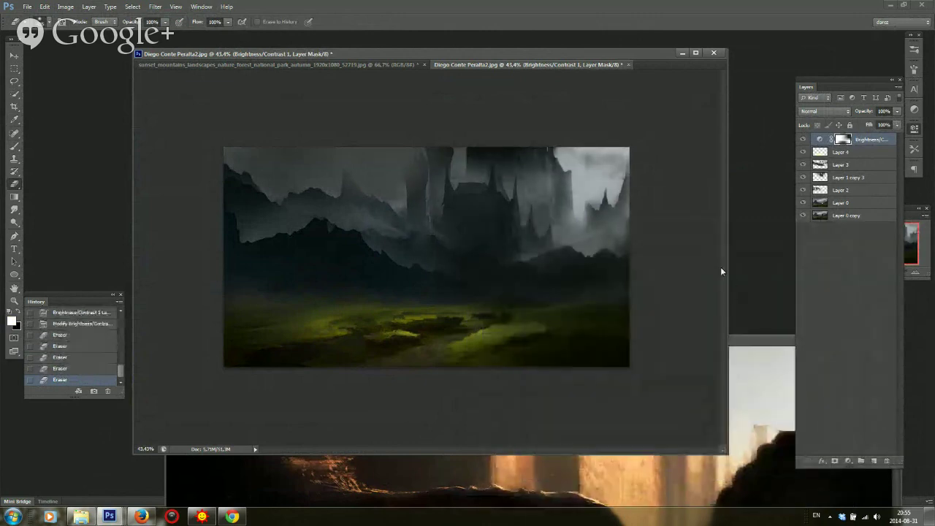
Flip the canvas horizontally and add a new layer above the adjustment layer for brush work
{"action": "key", "text": "ctrl+shift+h"}
{"action": "scroll", "coordinate": [374, 248], "scroll_direction": "up", "scroll_amount": 3}
{"action": "right_click", "coordinate": [374, 249]}
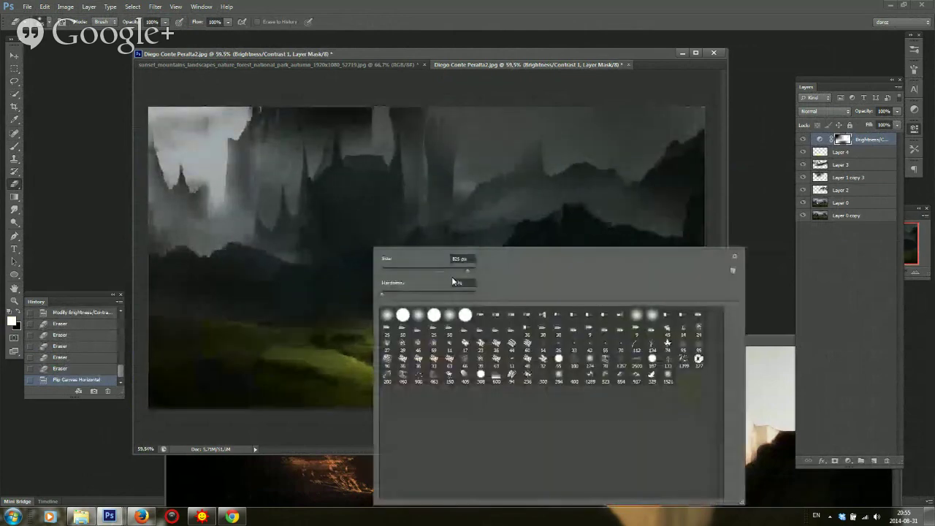
{"action": "left_click", "coordinate": [874, 461]}
{"action": "key", "text": "b"}
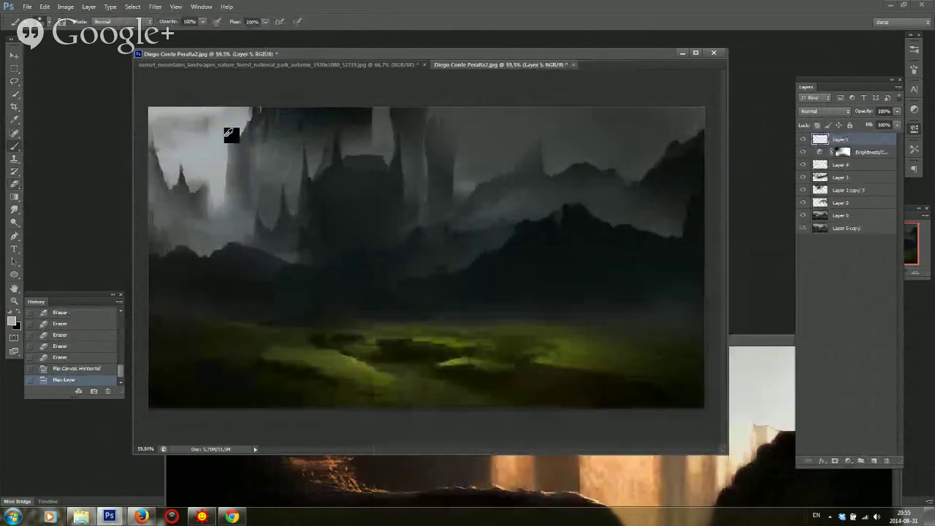
Resize the soft brush and paint a grey light shaft slanting down from the castle, undoing the first attempt
{"action": "right_click", "coordinate": [307, 239]}
{"action": "left_click", "coordinate": [371, 258]}
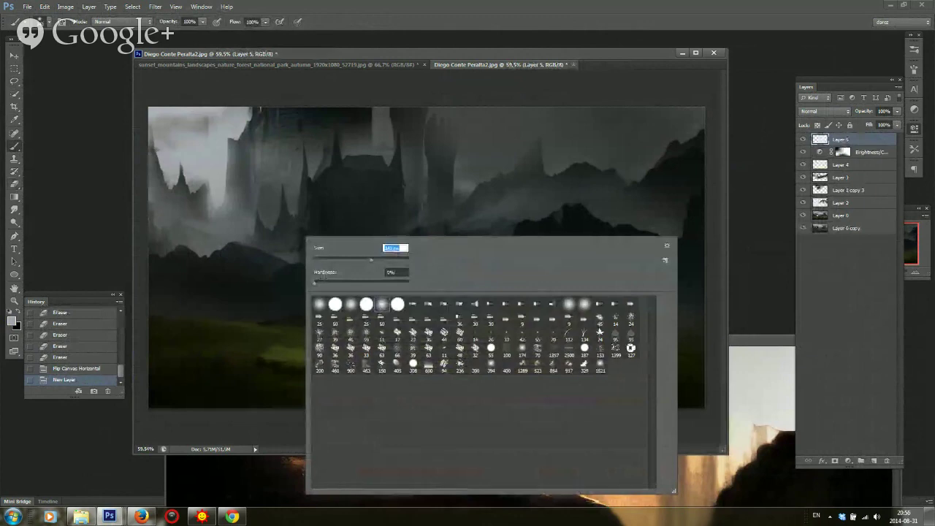
{"action": "left_click_drag", "start_coordinate": [271, 165], "coordinate": [330, 280]}
{"action": "key", "text": "ctrl+z"}
{"action": "right_click", "coordinate": [316, 248]}
{"action": "left_click", "coordinate": [392, 271]}
{"action": "left_click_drag", "start_coordinate": [291, 197], "coordinate": [354, 289]}
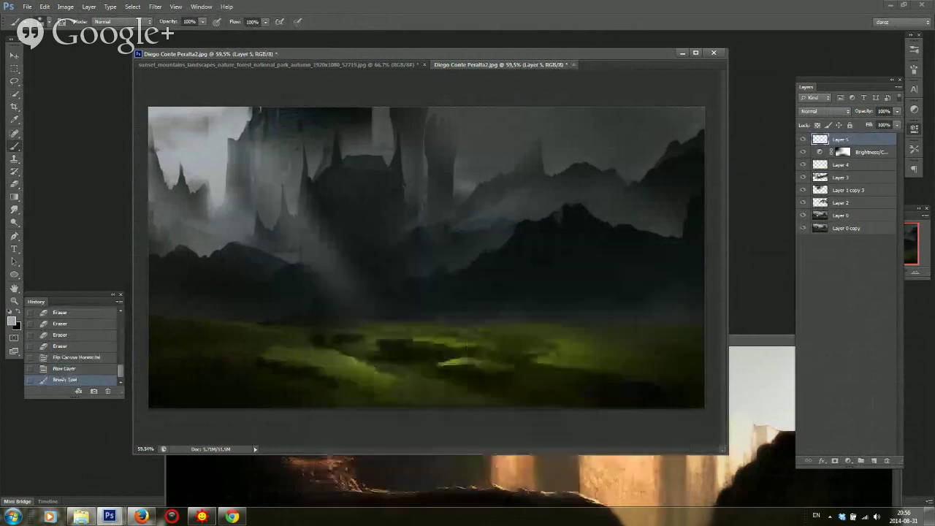
Paint more diagonal grey light shafts across the castle and the mist beneath it, undoing one unwanted stroke
{"action": "left_click_drag", "start_coordinate": [293, 135], "coordinate": [391, 242]}
{"action": "key", "text": "ctrl+z"}
{"action": "left_click_drag", "start_coordinate": [319, 174], "coordinate": [430, 291]}
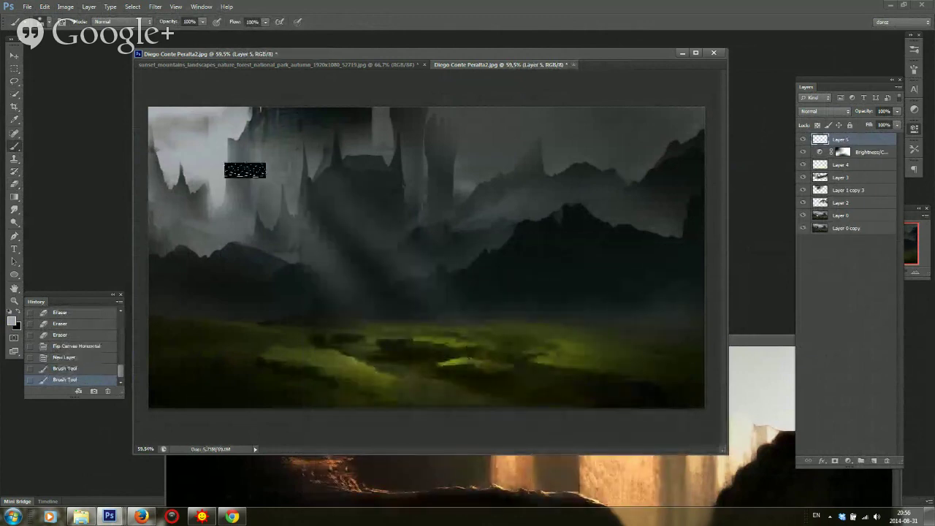
{"action": "left_click_drag", "start_coordinate": [261, 206], "coordinate": [338, 324]}
{"action": "left_click_drag", "start_coordinate": [367, 171], "coordinate": [456, 257]}
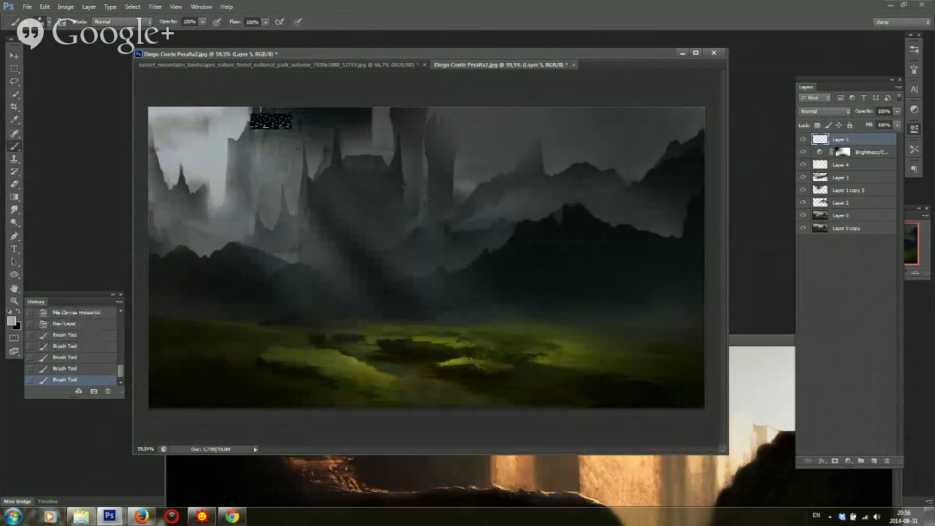
{"action": "left_click_drag", "start_coordinate": [270, 122], "coordinate": [438, 270]}
Add another new layer and paint a tiny dark reddish-brown standing figure on the meadow with a small brush
{"action": "left_click", "coordinate": [864, 461]}
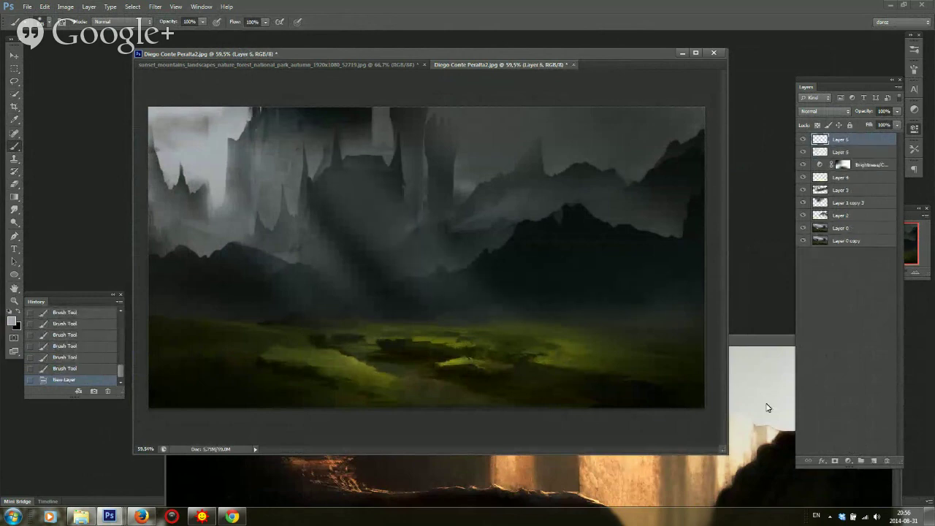
{"action": "scroll", "coordinate": [508, 378], "scroll_direction": "up", "scroll_amount": 3}
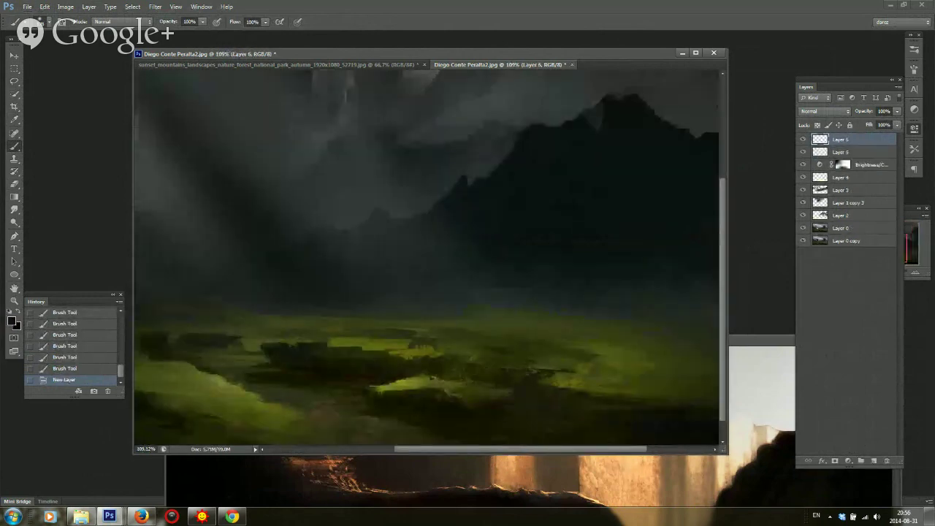
{"action": "right_click", "coordinate": [459, 250]}
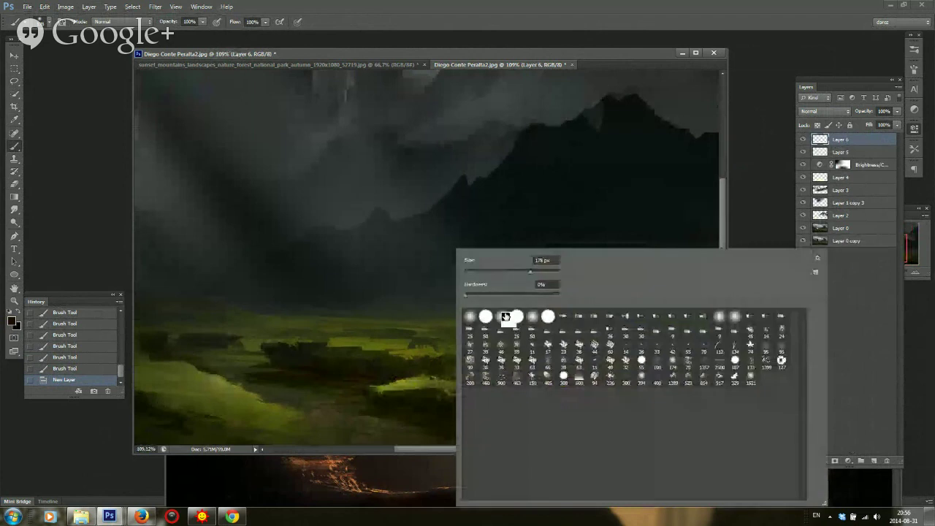
{"action": "mouse_move", "coordinate": [446, 320]}
{"action": "left_mouse_down"}
{"action": "mouse_move", "coordinate": [442, 332]}
{"action": "mouse_move", "coordinate": [447, 323]}
{"action": "left_mouse_up"}
{"action": "right_click", "coordinate": [472, 275]}
{"action": "left_click_drag", "start_coordinate": [483, 270], "coordinate": [488, 273]}
{"action": "left_click", "coordinate": [442, 303]}
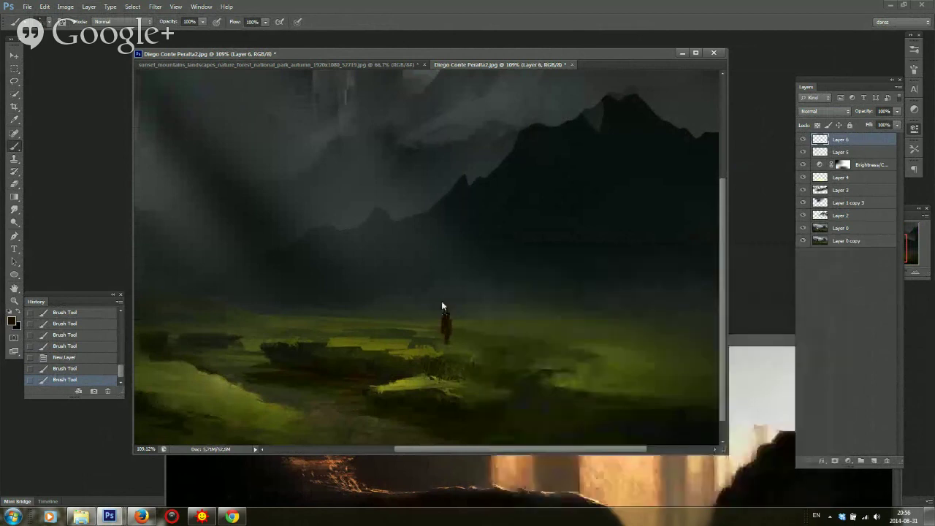
Add the figure's head, block in a dark horse beside it, and flip the canvas horizontally
{"action": "mouse_move", "coordinate": [444, 307]}
{"action": "left_mouse_down"}
{"action": "mouse_move", "coordinate": [441, 298]}
{"action": "mouse_move", "coordinate": [446, 330]}
{"action": "left_mouse_up"}
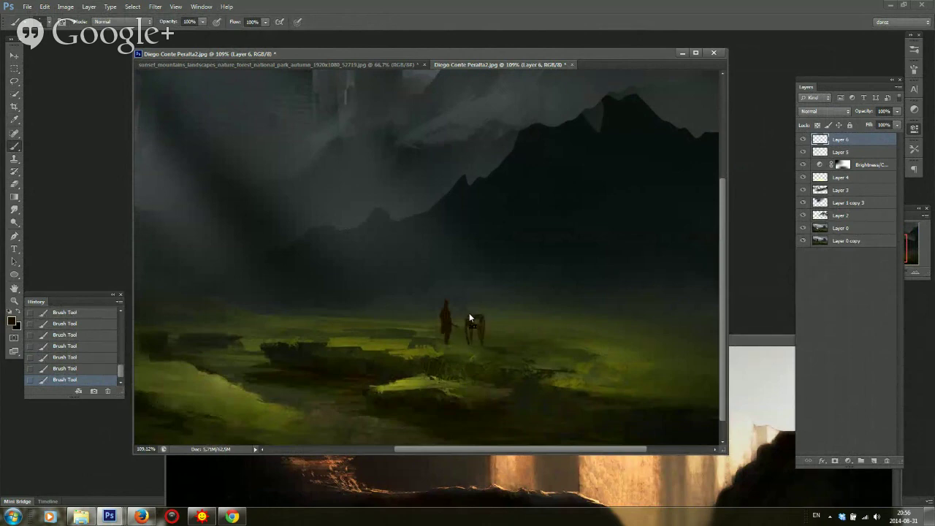
{"action": "left_click_drag", "start_coordinate": [469, 314], "coordinate": [461, 300]}
{"action": "scroll", "coordinate": [574, 281], "scroll_direction": "down", "scroll_amount": 5}
{"action": "key", "text": "ctrl+shift+h"}
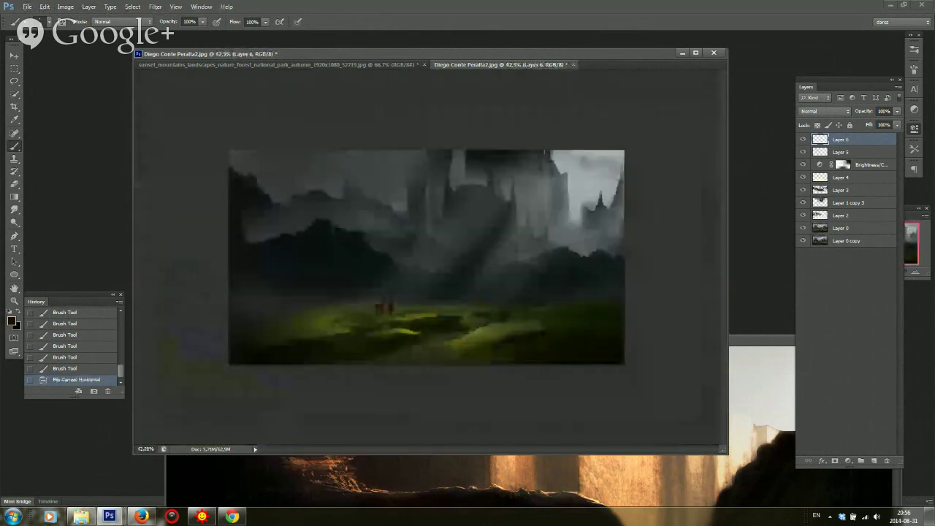
Refine the horse's body, legs and tail with a tiny hard brush, using a sampled dark blue-black
{"action": "scroll", "coordinate": [423, 281], "scroll_direction": "up", "scroll_amount": 6}
{"action": "right_click", "coordinate": [420, 278]}
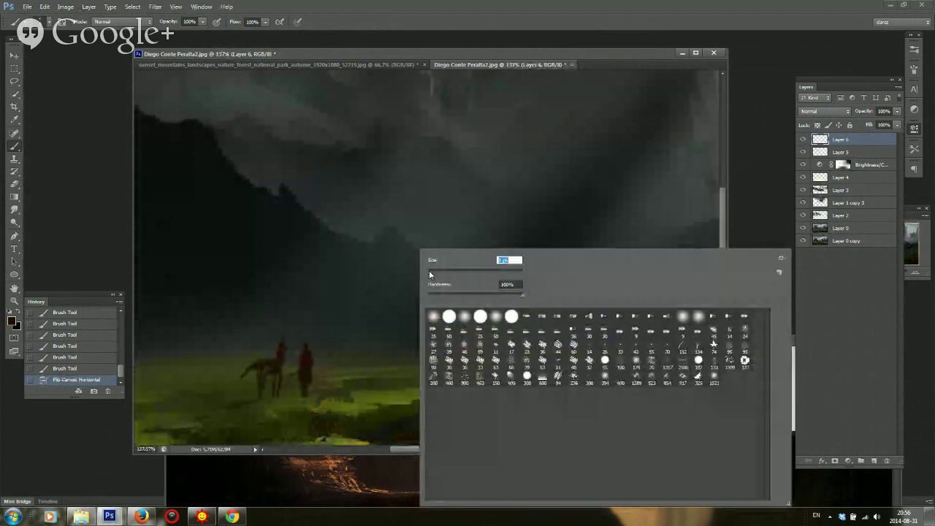
{"action": "left_click", "coordinate": [356, 407]}
{"action": "mouse_move", "coordinate": [258, 362]}
{"action": "left_mouse_down"}
{"action": "mouse_move", "coordinate": [247, 379]}
{"action": "mouse_move", "coordinate": [248, 369]}
{"action": "mouse_move", "coordinate": [272, 376]}
{"action": "left_mouse_up"}
{"action": "left_click_drag", "start_coordinate": [275, 369], "coordinate": [261, 365]}
{"action": "left_click", "coordinate": [271, 366], "text": "alt"}
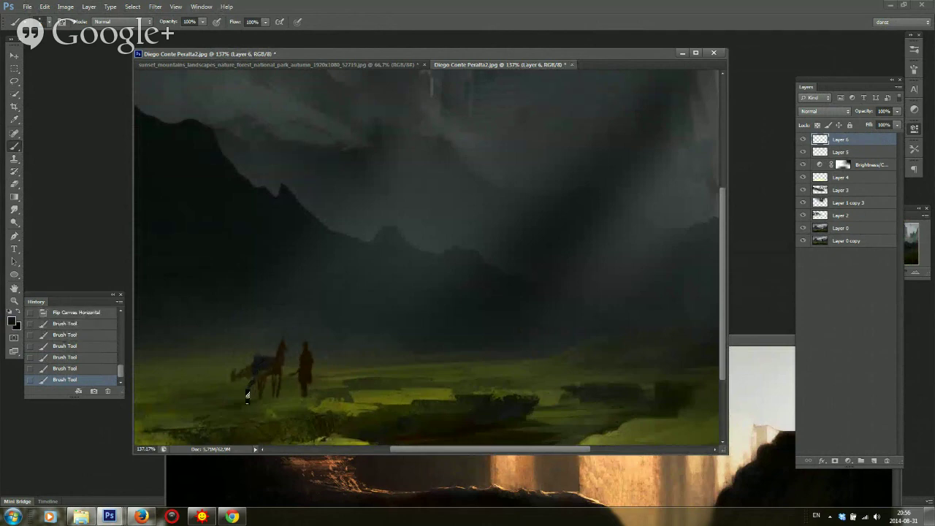
{"action": "left_click_drag", "start_coordinate": [247, 396], "coordinate": [256, 382]}
{"action": "scroll", "coordinate": [459, 294], "scroll_direction": "down", "scroll_amount": 4}
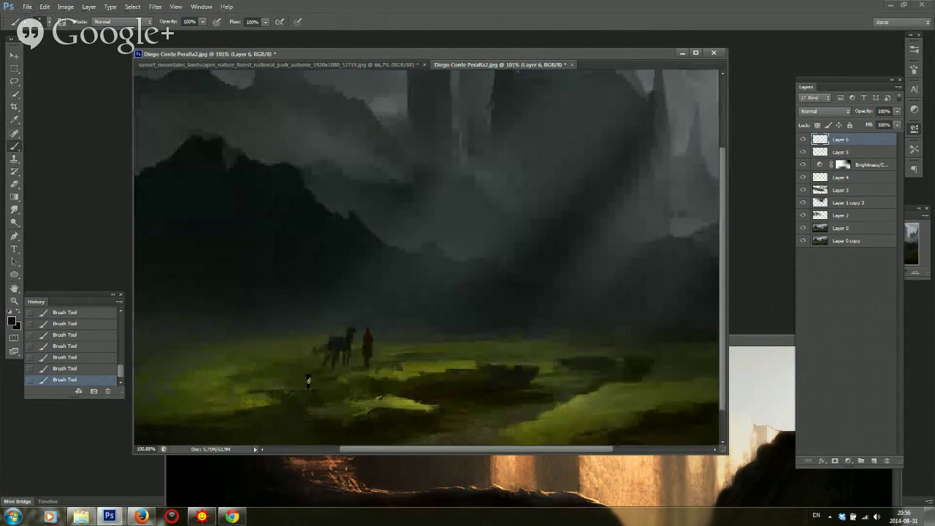
Flip the canvas horizontally again and change the foreground colour from near-black to a pale cream
{"action": "scroll", "coordinate": [369, 373], "scroll_direction": "down", "scroll_amount": 5}
{"action": "key", "text": "ctrl+alt+f"}
{"action": "scroll", "coordinate": [585, 376], "scroll_direction": "up", "scroll_amount": 2}
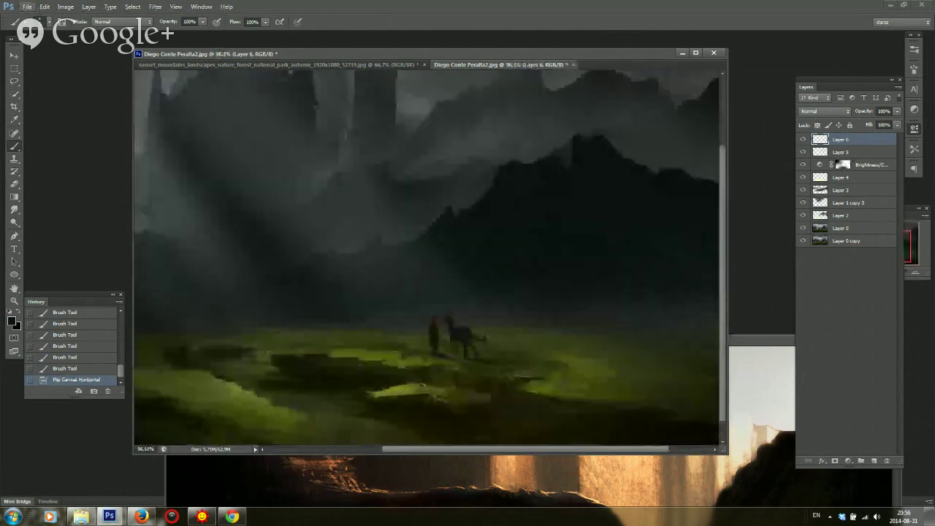
{"action": "left_click", "coordinate": [11, 320]}
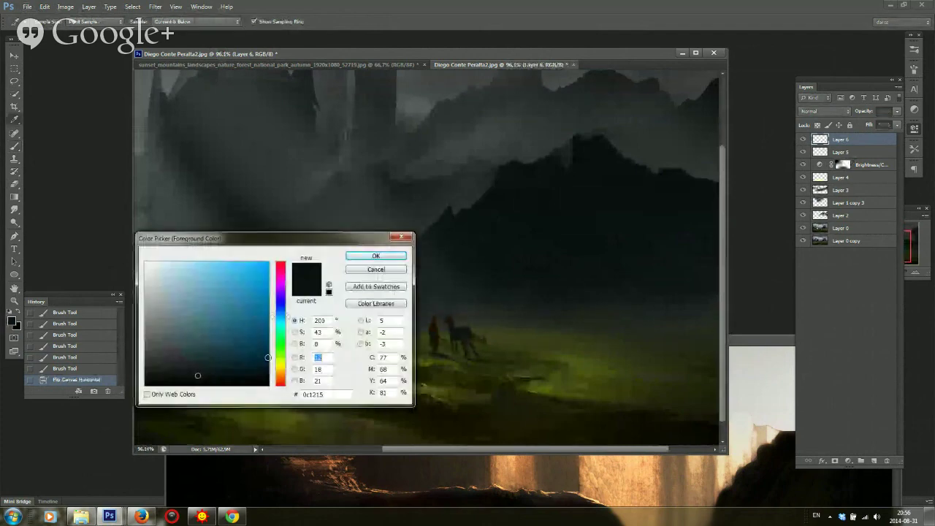
{"action": "left_click", "coordinate": [280, 373]}
{"action": "left_click", "coordinate": [171, 266]}
{"action": "left_click", "coordinate": [375, 256]}
Shrink the brush and paint pale rim light on the standing figure and the horse's head and neck
{"action": "scroll", "coordinate": [450, 285], "scroll_direction": "up", "scroll_amount": 2}
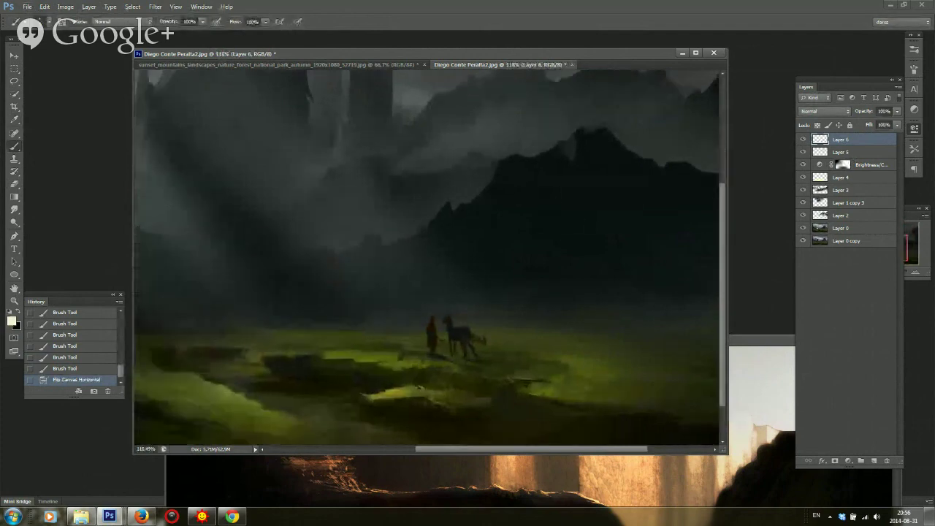
{"action": "right_click", "coordinate": [450, 285]}
{"action": "left_click", "coordinate": [465, 271]}
{"action": "left_click", "coordinate": [407, 309]}
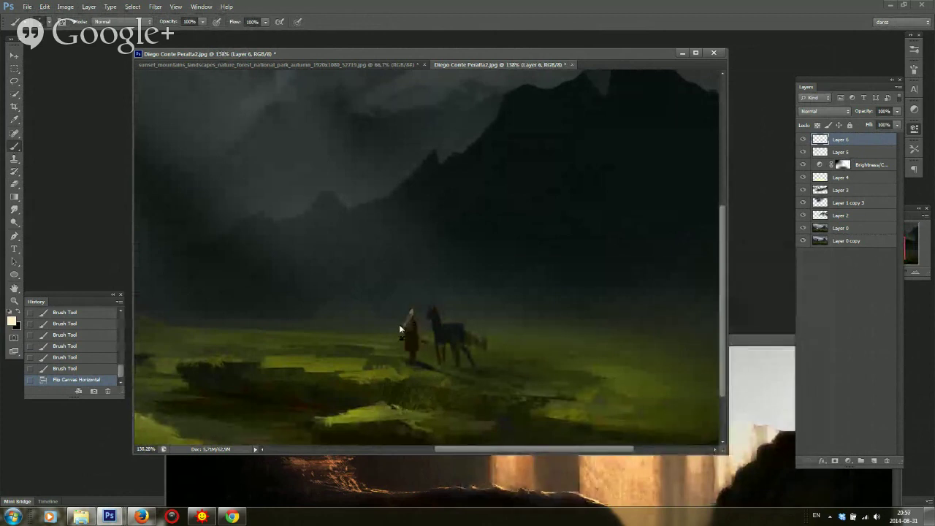
{"action": "left_click_drag", "start_coordinate": [400, 331], "coordinate": [429, 307]}
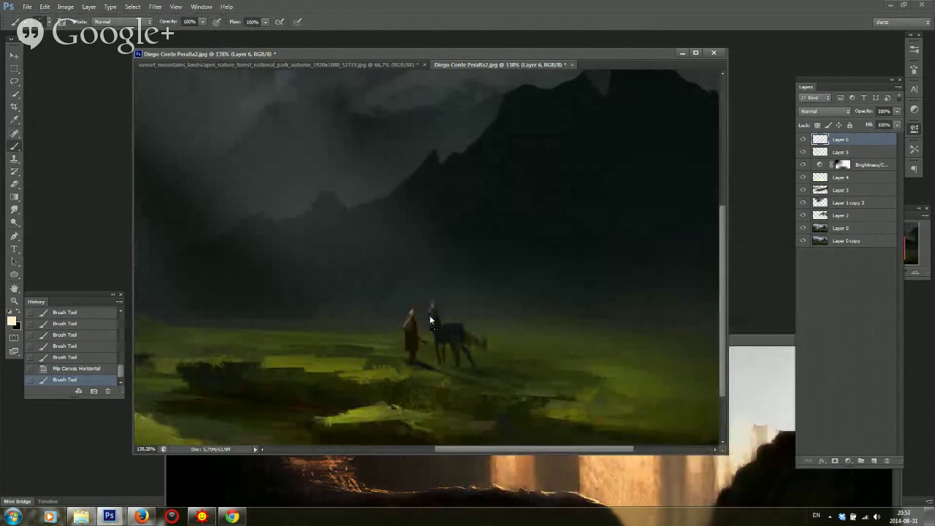
{"action": "mouse_move", "coordinate": [428, 316]}
{"action": "left_mouse_down"}
{"action": "mouse_move", "coordinate": [431, 305]}
{"action": "mouse_move", "coordinate": [404, 313]}
{"action": "mouse_move", "coordinate": [412, 315]}
{"action": "left_mouse_up"}
{"action": "scroll", "coordinate": [505, 299], "scroll_direction": "down", "scroll_amount": 11}
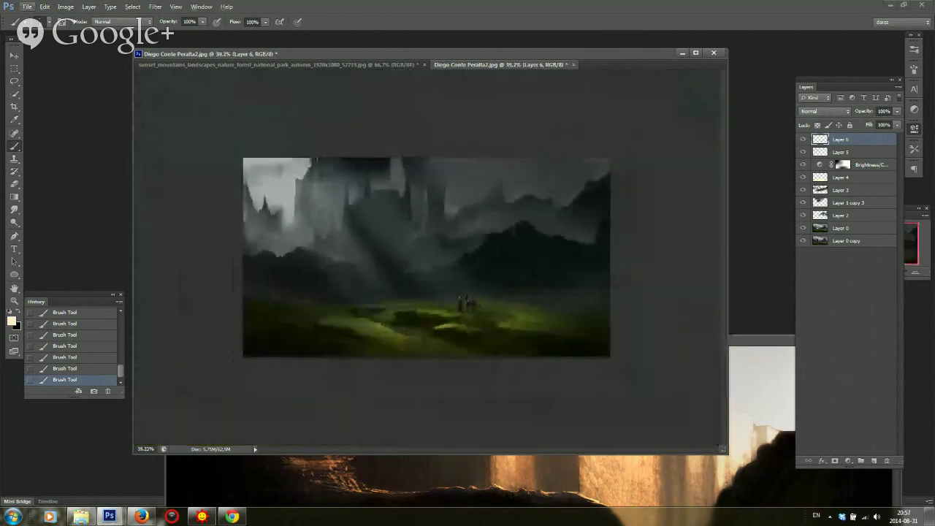
Switch from the 900 px speckled brush to a hard round brush and shrink it for small details
{"action": "scroll", "coordinate": [490, 300], "scroll_direction": "up", "scroll_amount": 6}
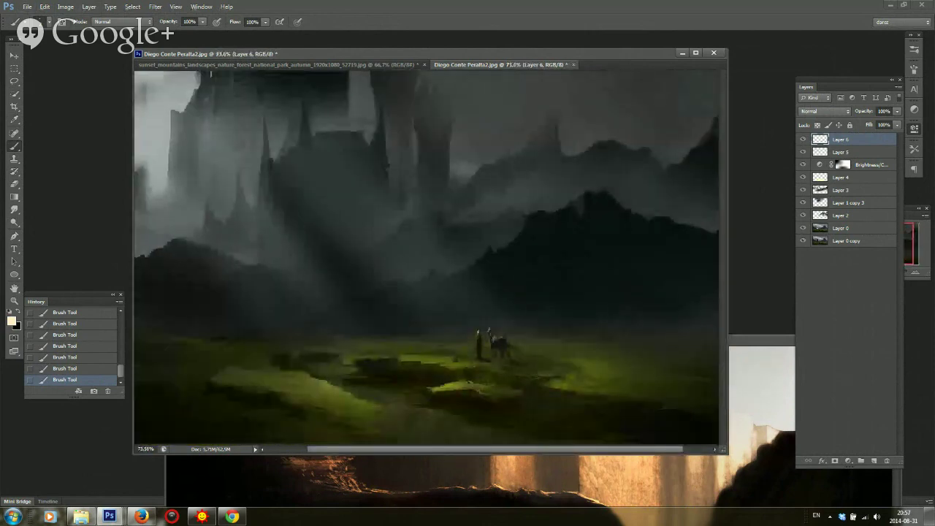
{"action": "right_click", "coordinate": [634, 365]}
{"action": "left_click", "coordinate": [611, 376]}
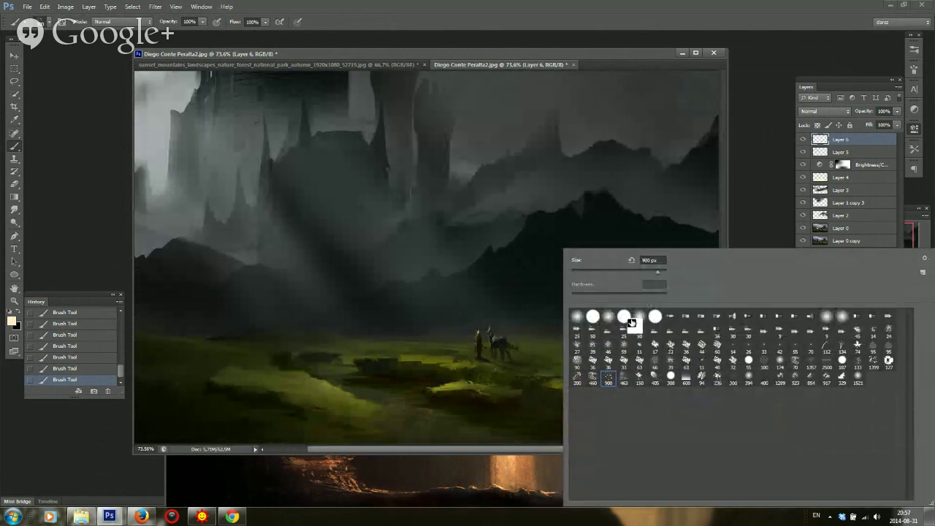
{"action": "left_click", "coordinate": [594, 318]}
{"action": "left_click", "coordinate": [575, 271]}
{"action": "left_click", "coordinate": [358, 251]}
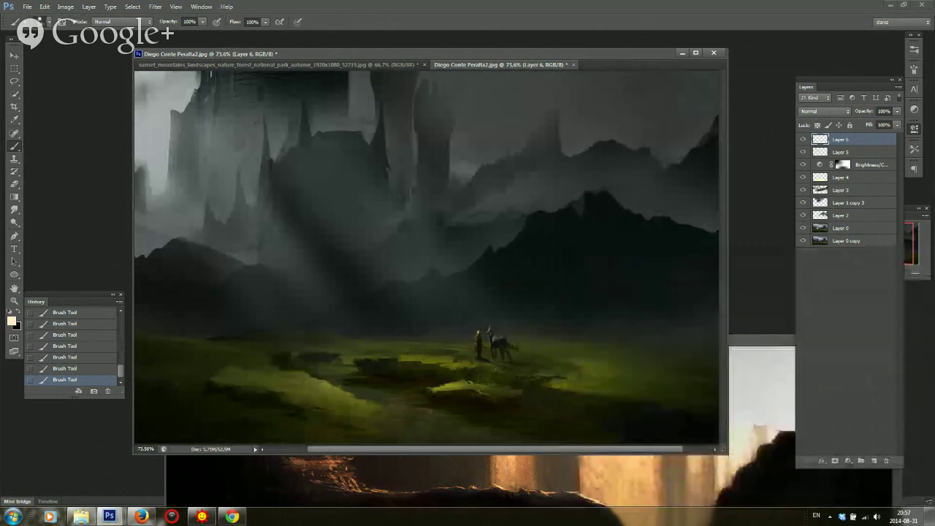
{"action": "right_click", "coordinate": [319, 252]}
{"action": "left_click", "coordinate": [334, 264]}
{"action": "left_click", "coordinate": [308, 252]}
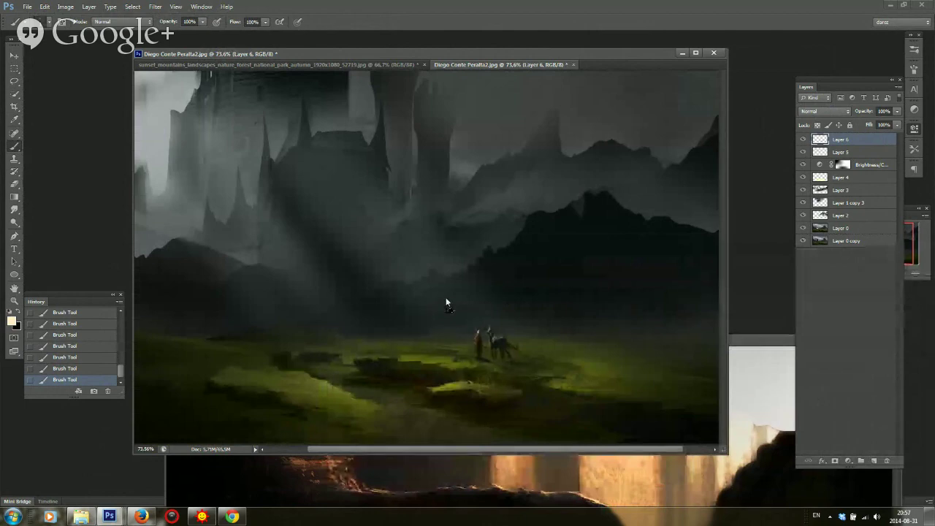
Activate Layer 5 and try brightening the diagonal light shaft in front of the castle with pale cream
{"action": "left_click", "coordinate": [815, 152]}
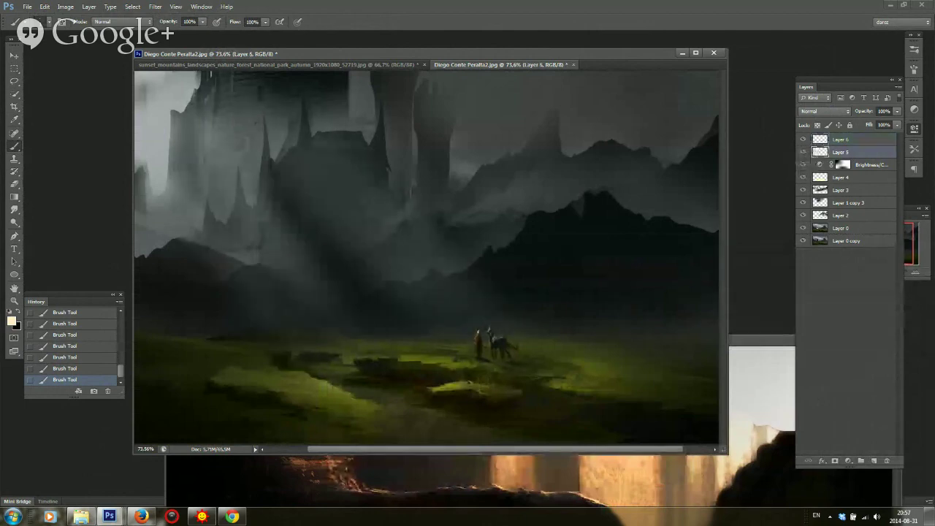
{"action": "right_click", "coordinate": [395, 310]}
{"action": "left_click", "coordinate": [407, 253]}
{"action": "key", "text": "Return"}
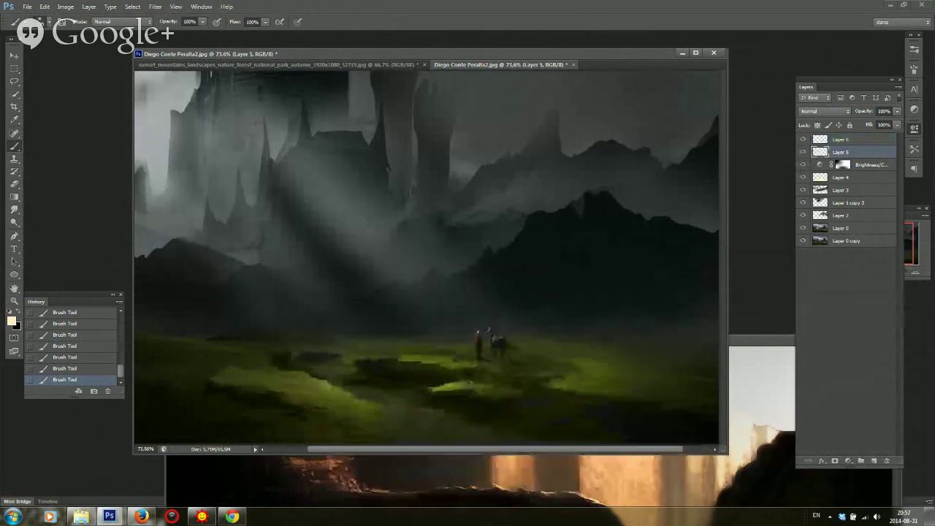
{"action": "scroll", "coordinate": [426, 258], "scroll_direction": "down", "scroll_amount": 4}
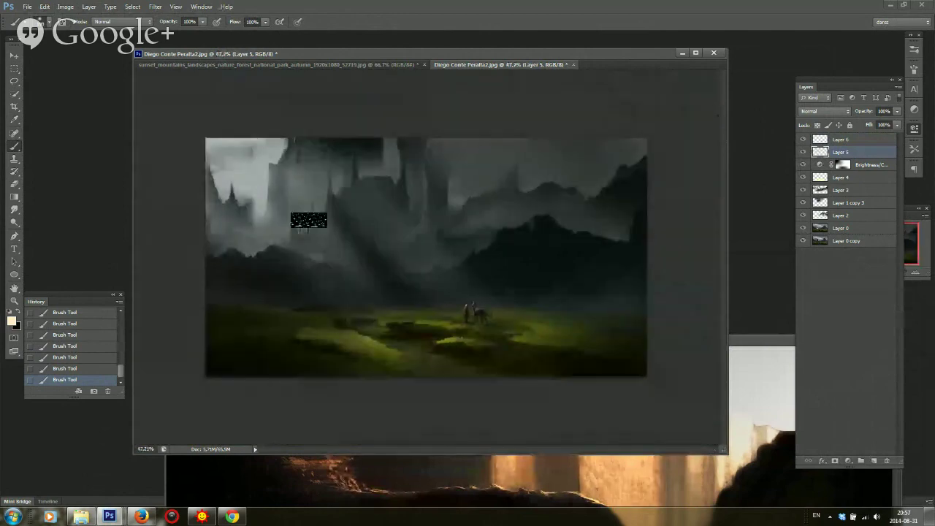
Try a very large soft pale glow over the bright sky beside the castle, and undo it
{"action": "right_click", "coordinate": [307, 223]}
{"action": "key", "text": "Escape"}
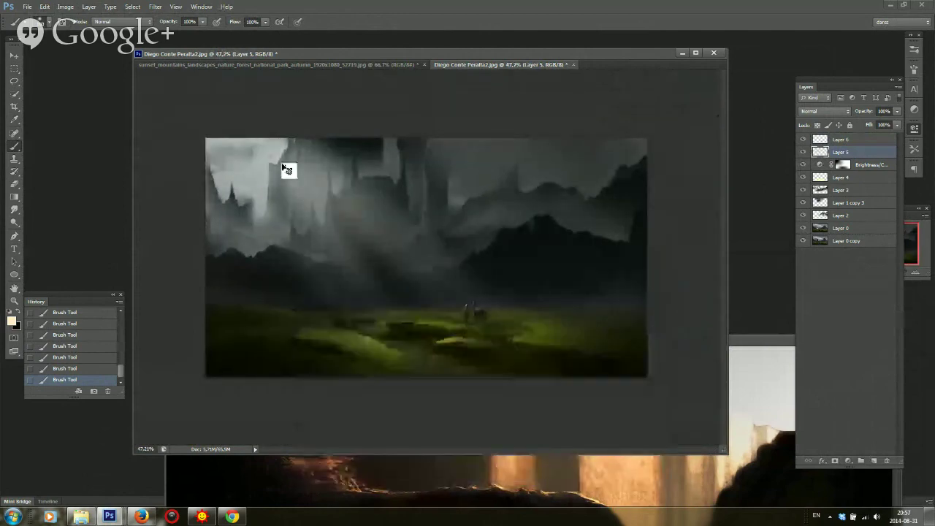
{"action": "right_click", "coordinate": [278, 227]}
{"action": "key", "text": "Escape"}
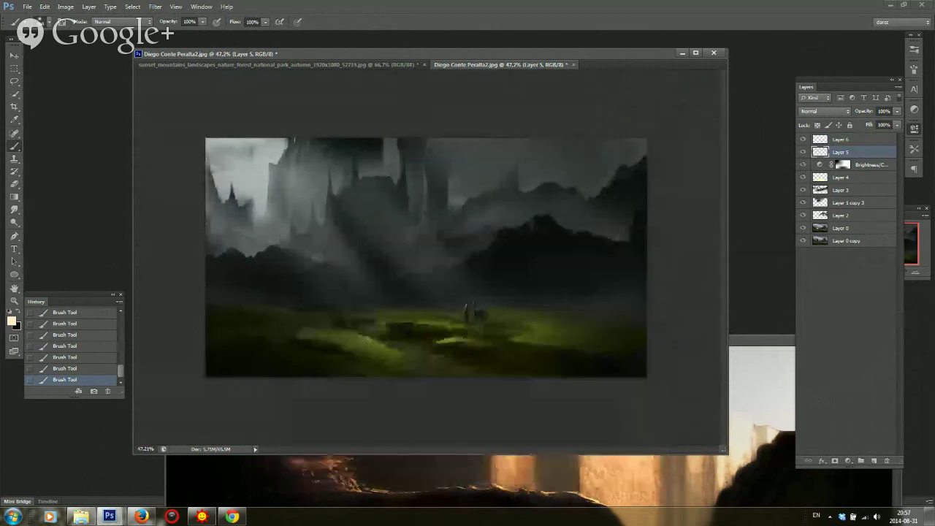
{"action": "right_click", "coordinate": [274, 196]}
{"action": "left_click_drag", "start_coordinate": [369, 224], "coordinate": [371, 224]}
{"action": "left_click_drag", "start_coordinate": [255, 157], "coordinate": [245, 171]}
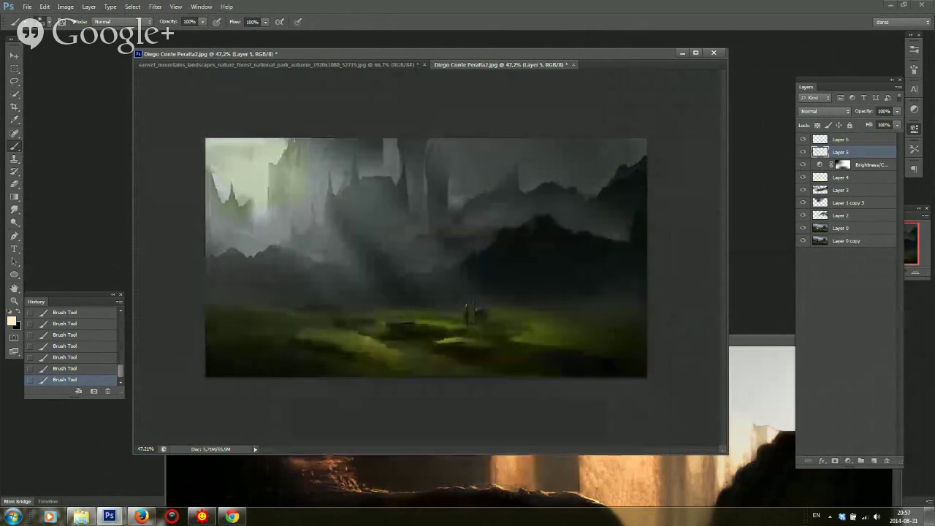
{"action": "key", "text": "ctrl+z"}
Reduce the soft brush slightly and add a faint pale glow over the bright sky beside the castle
{"action": "right_click", "coordinate": [338, 214]}
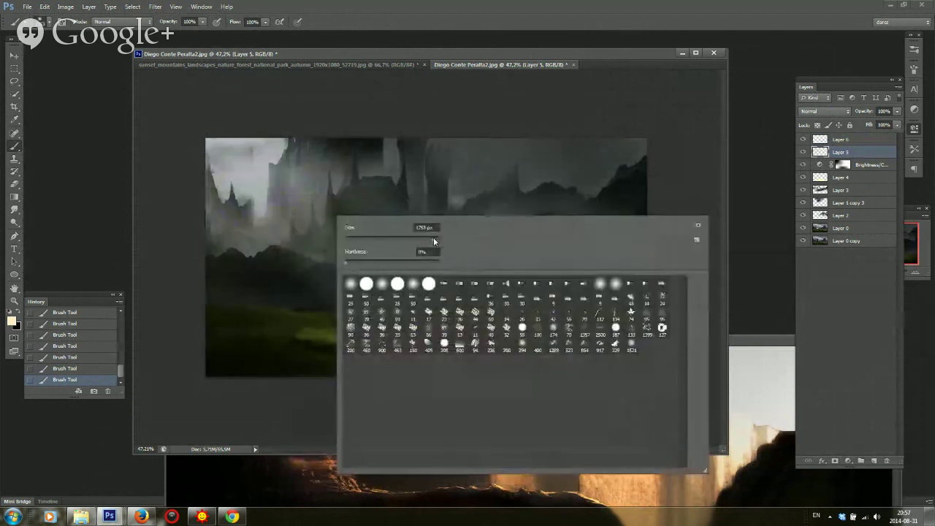
{"action": "left_click_drag", "start_coordinate": [435, 241], "coordinate": [433, 241]}
{"action": "left_click", "coordinate": [257, 155]}
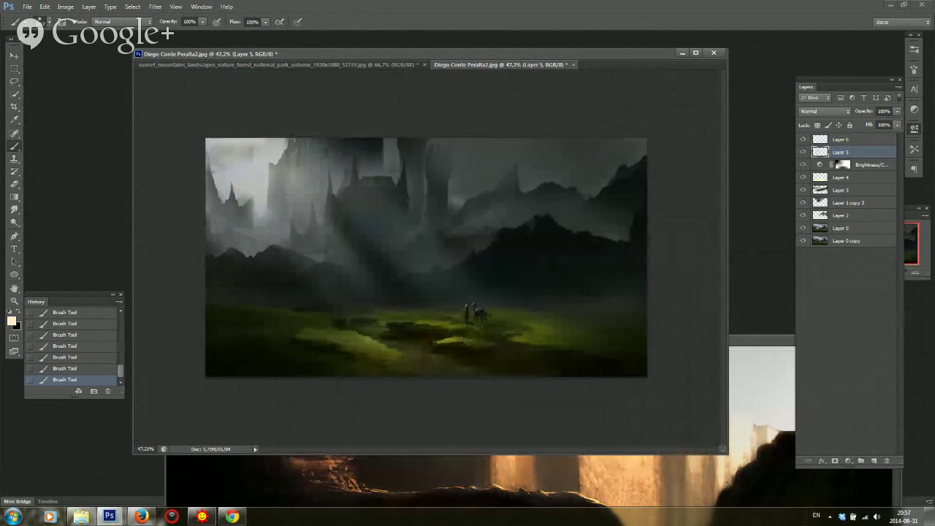
{"action": "scroll", "coordinate": [699, 246], "scroll_direction": "down", "scroll_amount": 3}
{"action": "scroll", "coordinate": [750, 288], "scroll_direction": "up", "scroll_amount": 3}
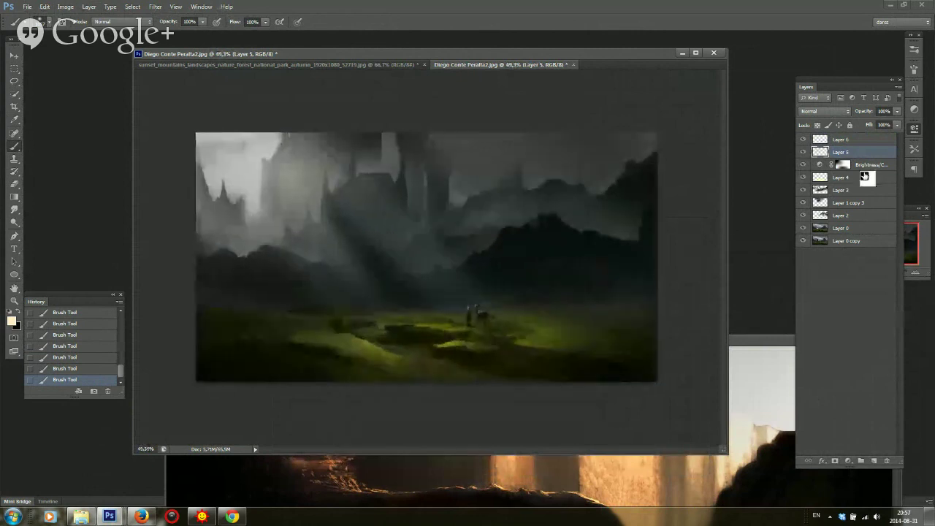
Group all the overpainting layers from Layer 6 down to Layer 0, leaving Layer 0 copy outside
{"action": "left_click", "coordinate": [870, 140], "text": "shift"}
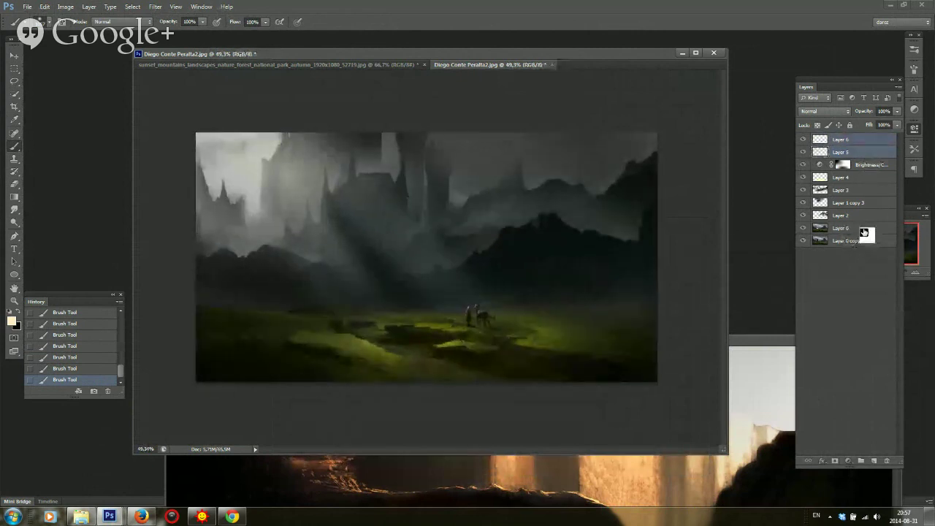
{"action": "left_click", "coordinate": [864, 232], "text": "shift"}
{"action": "key", "text": "ctrl+g"}
Toggle the group's visibility to compare the overpaint with the original, and flip the canvas horizontally
{"action": "left_click", "coordinate": [805, 141]}
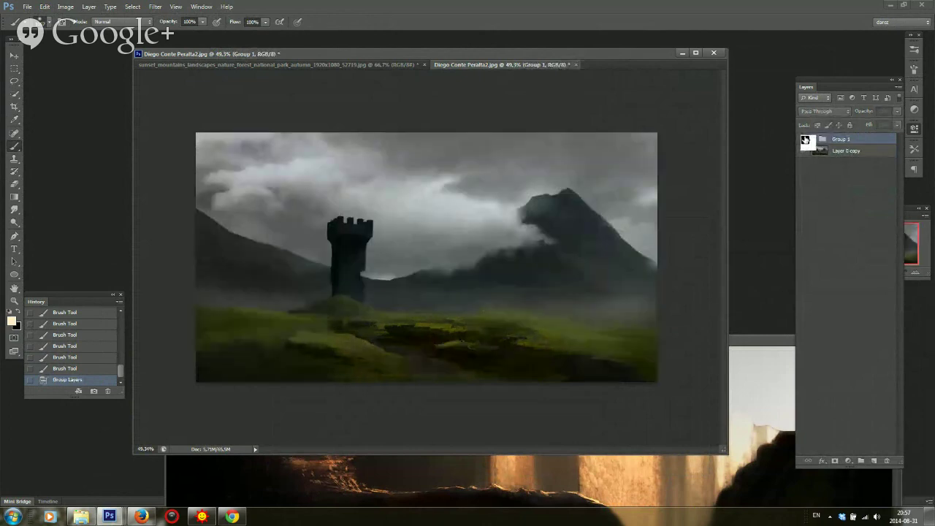
{"action": "left_click", "coordinate": [804, 141]}
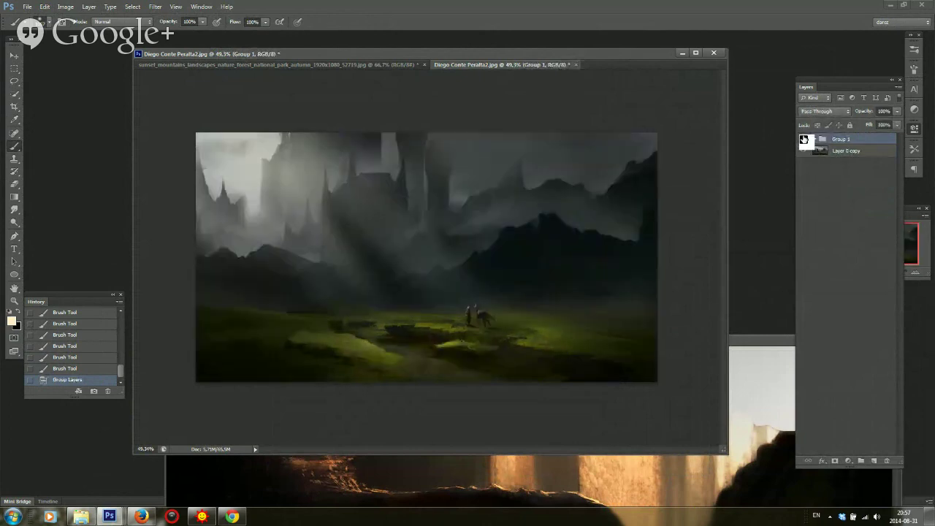
{"action": "left_click", "coordinate": [803, 139]}
{"action": "key", "text": "ctrl+shift+h"}
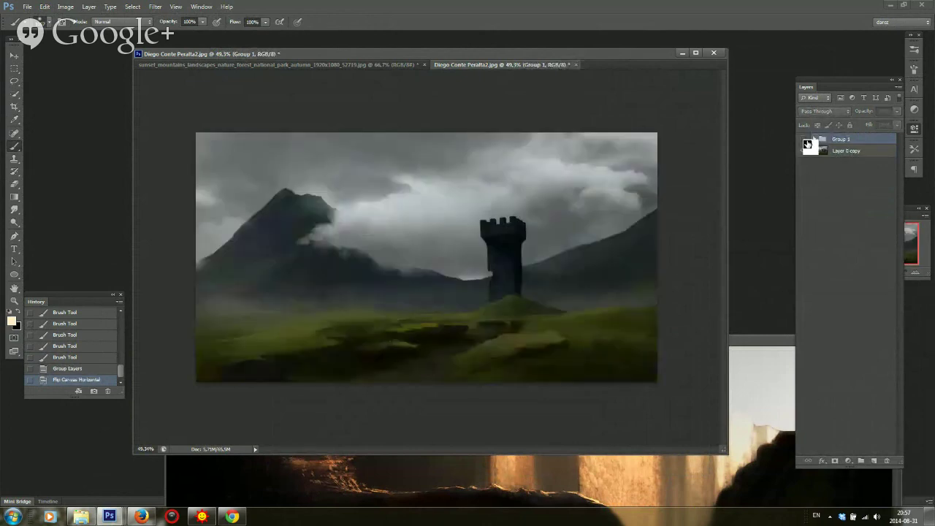
Compare the flipped overpaint with the original tower landscape by repeatedly hiding and showing the layer group
{"action": "left_click", "coordinate": [805, 139]}
{"action": "left_click", "coordinate": [807, 139]}
{"action": "left_click", "coordinate": [805, 140]}
{"action": "left_click", "coordinate": [807, 141]}
{"action": "left_click", "coordinate": [806, 140]}
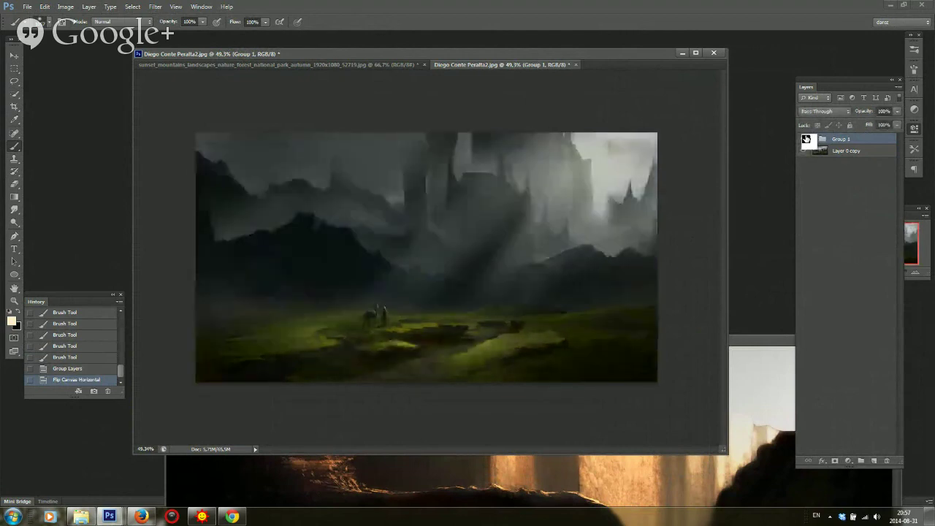
{"action": "scroll", "coordinate": [741, 208], "scroll_direction": "up", "scroll_amount": 4}
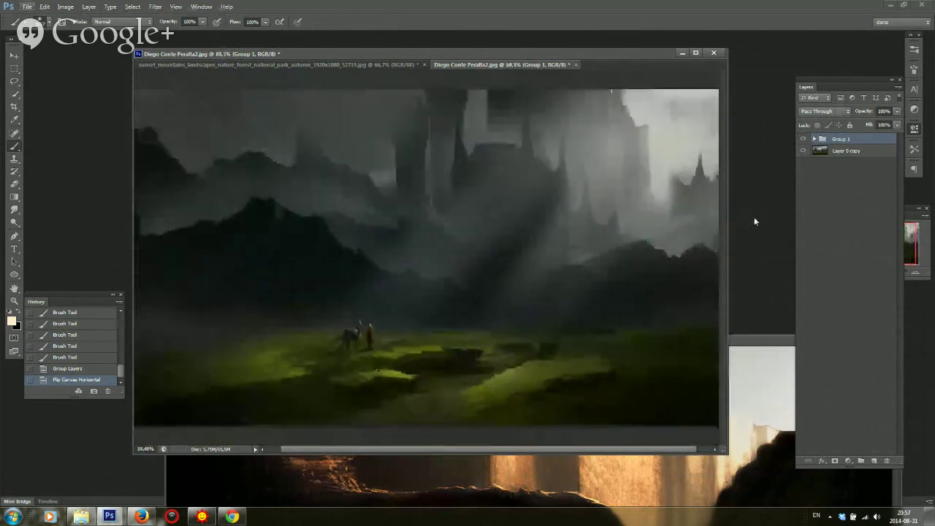
{"action": "key", "text": "ctrl+minus"}
{"action": "left_click", "coordinate": [805, 141]}
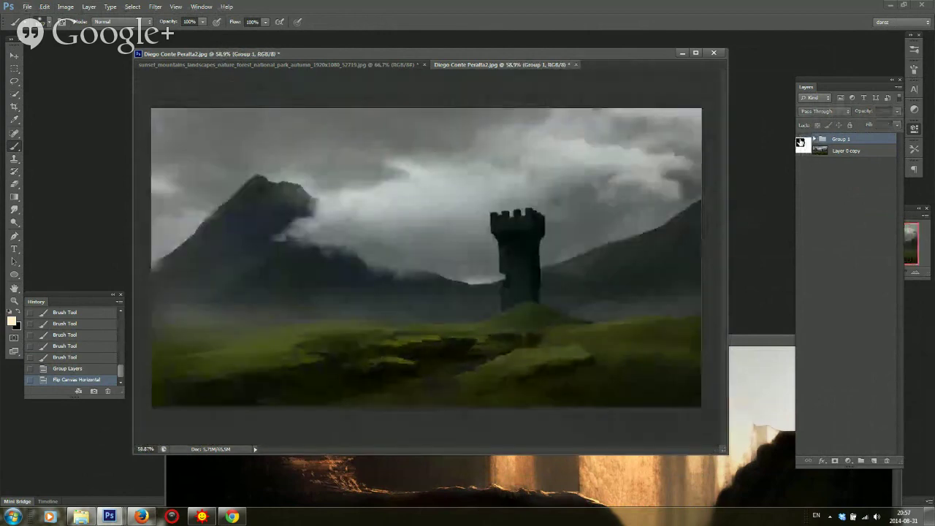
{"action": "left_click", "coordinate": [804, 141]}
{"action": "left_click", "coordinate": [802, 143]}
{"action": "left_click", "coordinate": [802, 143]}
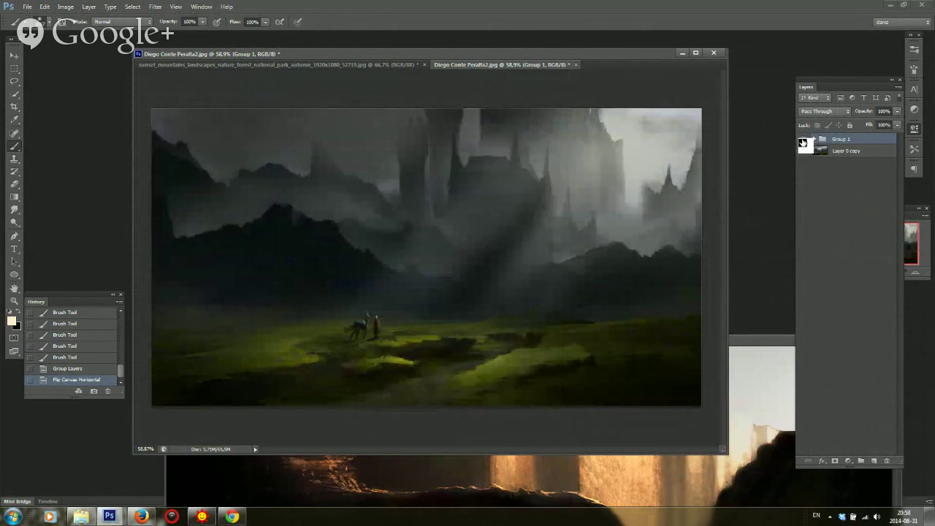
Toggle the visibility of Group 1 to compare the landscape overpaint with the original painting
{"action": "left_click", "coordinate": [803, 143]}
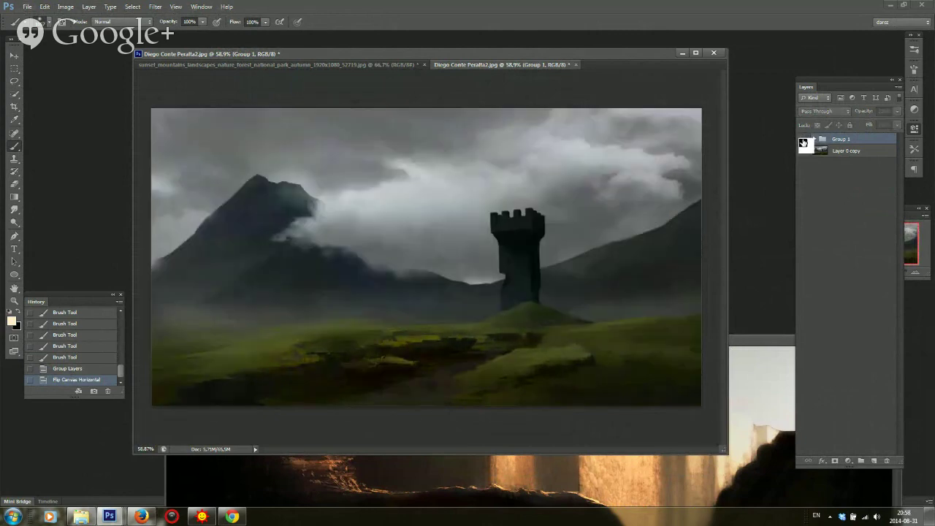
{"action": "left_click", "coordinate": [803, 142]}
{"action": "left_click", "coordinate": [804, 142]}
{"action": "left_click", "coordinate": [804, 143]}
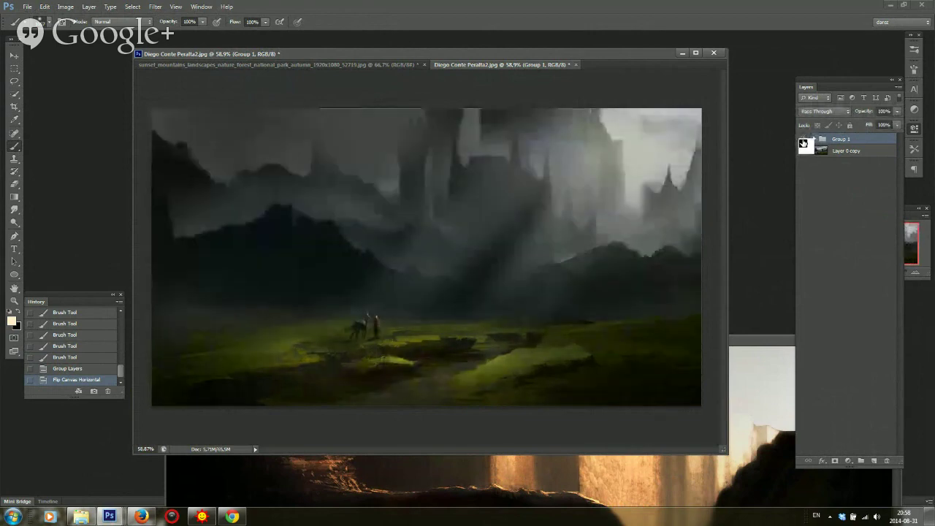
{"action": "left_click", "coordinate": [804, 143]}
{"action": "key", "text": "ctrl+0"}
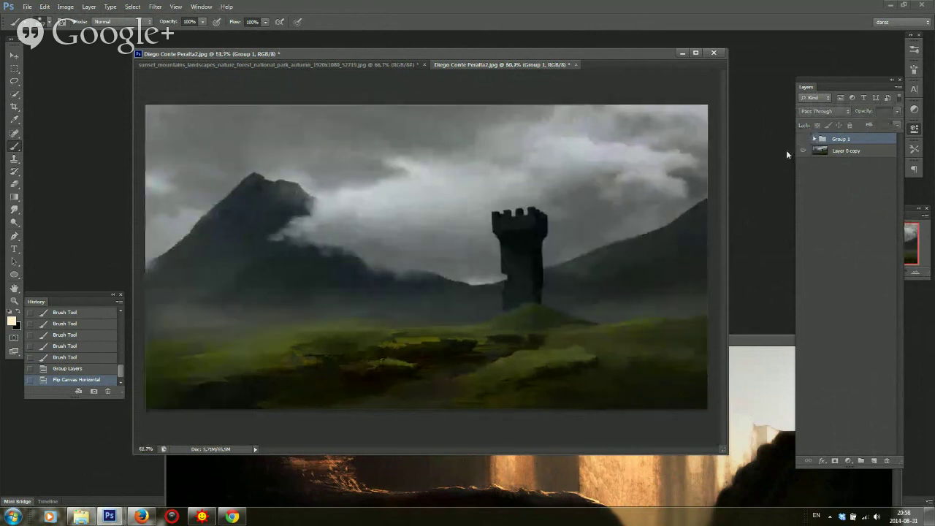
Maximize the document window and compare the landscape with and without Group 1, leaving the group visible
{"action": "left_click", "coordinate": [695, 52]}
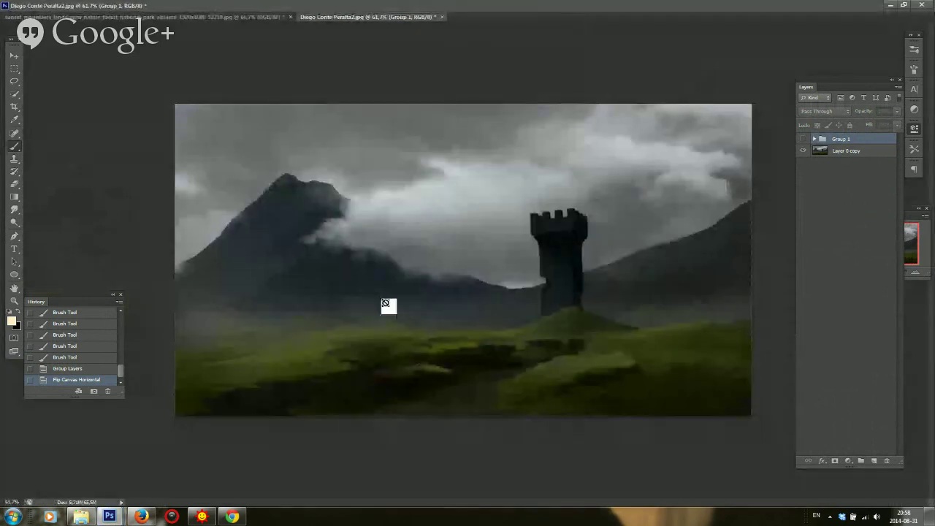
{"action": "left_click", "coordinate": [804, 143]}
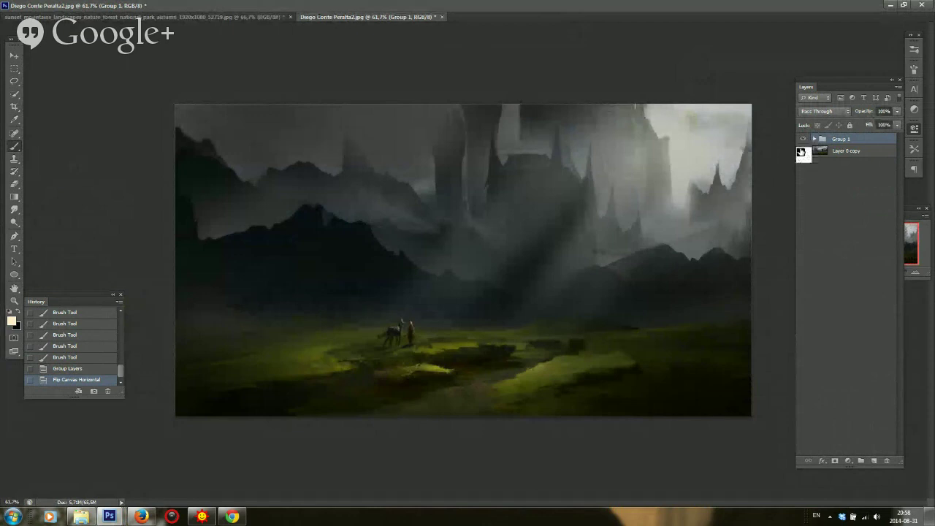
{"action": "left_click", "coordinate": [804, 143]}
{"action": "left_click", "coordinate": [804, 145]}
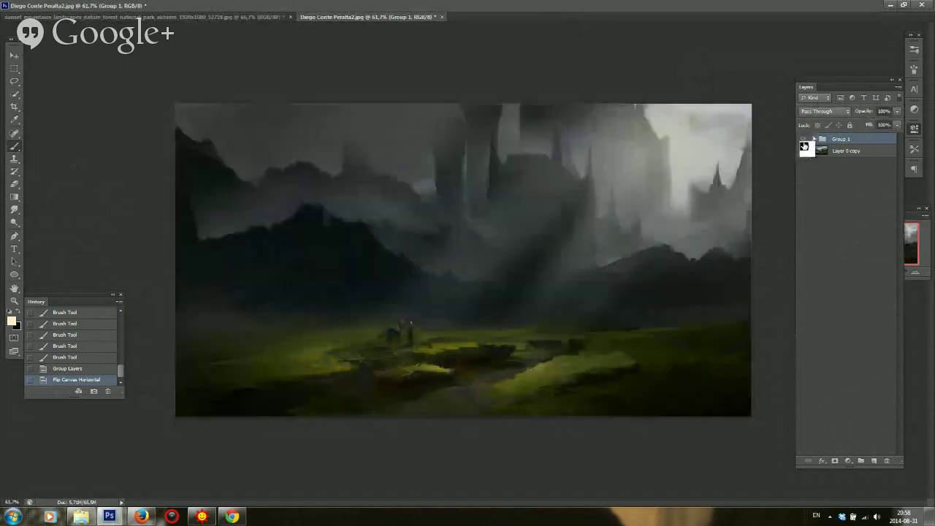
{"action": "left_click", "coordinate": [804, 143]}
{"action": "left_click", "coordinate": [803, 142]}
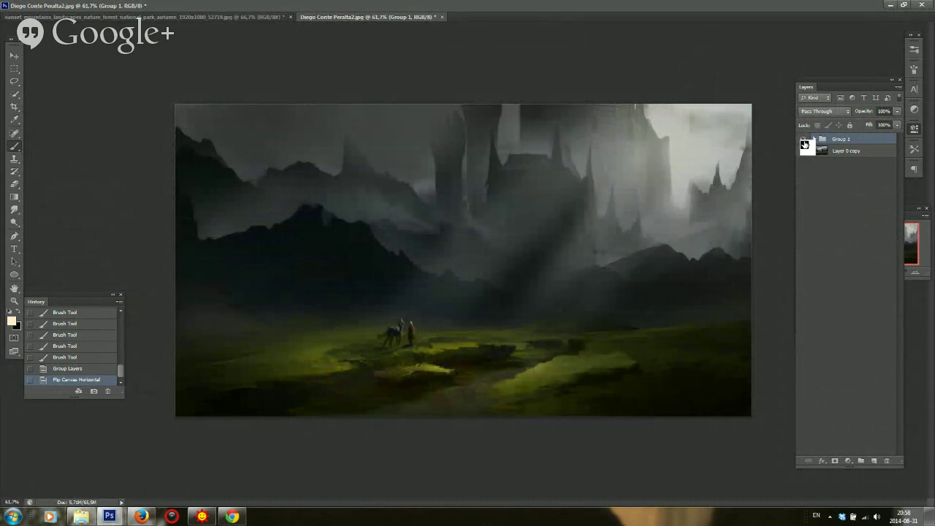
{"action": "left_click", "coordinate": [804, 143]}
{"action": "left_click", "coordinate": [14, 56]}
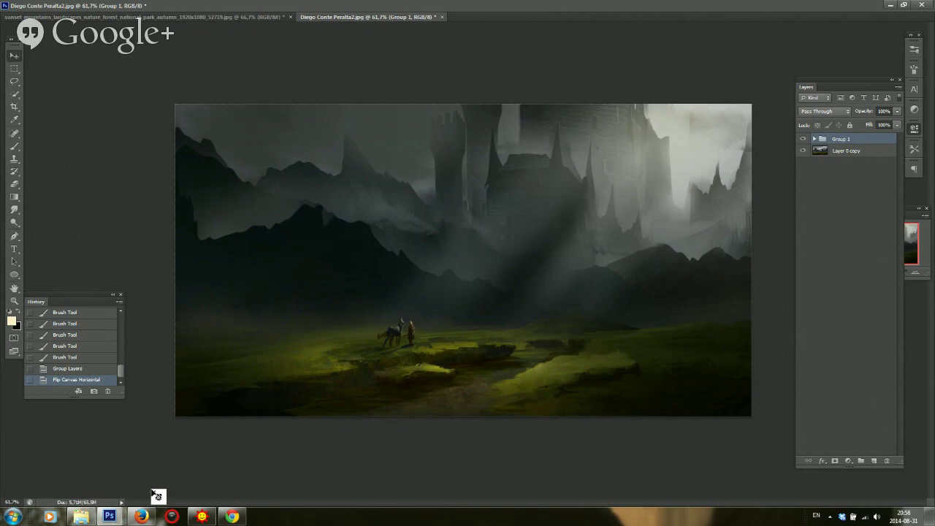
{"action": "left_click", "coordinate": [148, 519]}
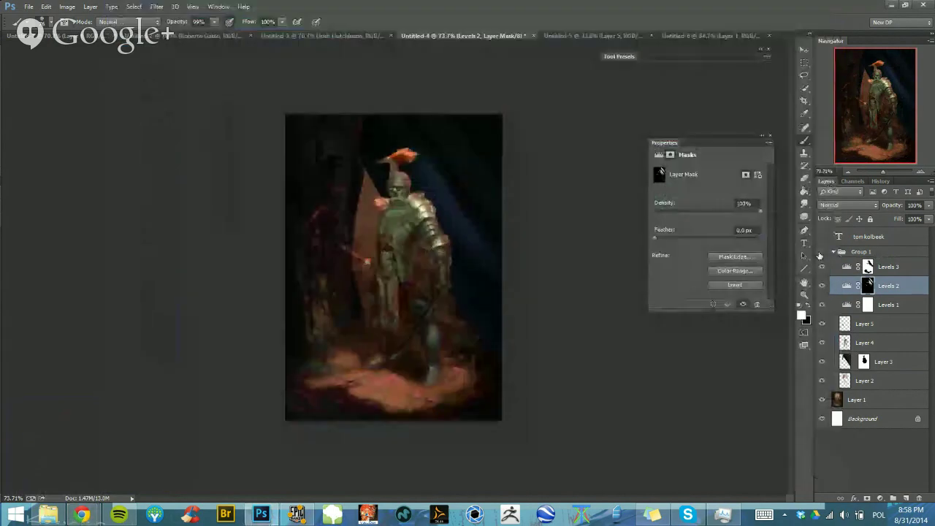
In the knight painting, hide Group 1, then briefly show and hide the text layer with the artist's name
{"action": "left_click", "coordinate": [822, 253]}
{"action": "mouse_move", "coordinate": [80, 516]}
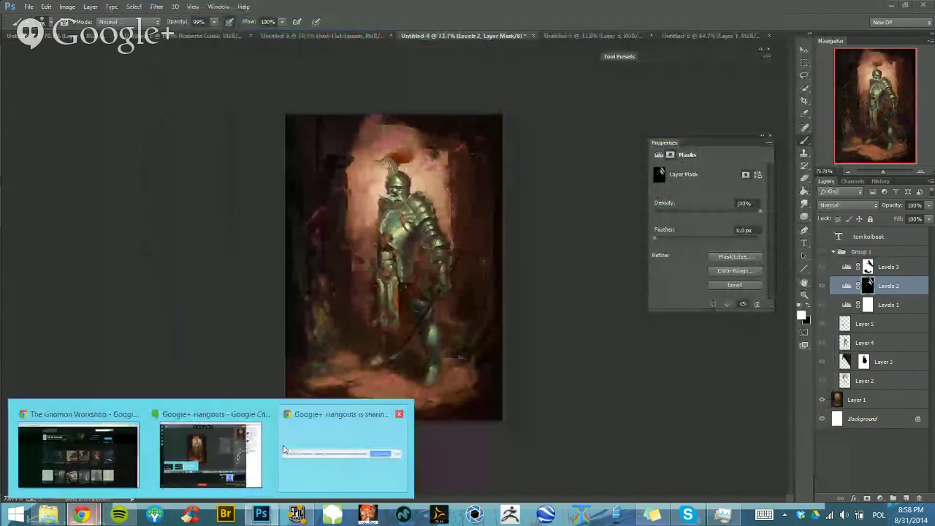
{"action": "left_click", "coordinate": [239, 458]}
{"action": "left_click", "coordinate": [785, 8]}
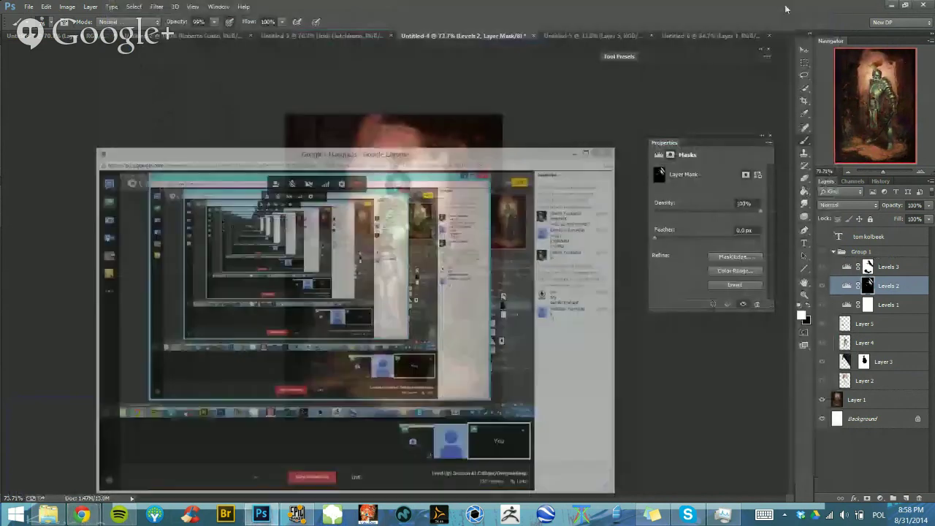
{"action": "left_click", "coordinate": [822, 237]}
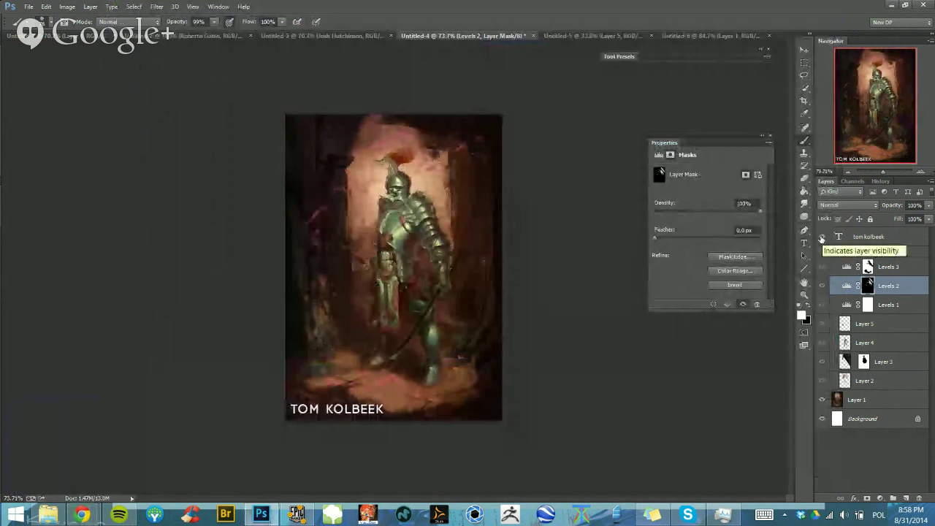
{"action": "left_click", "coordinate": [822, 237]}
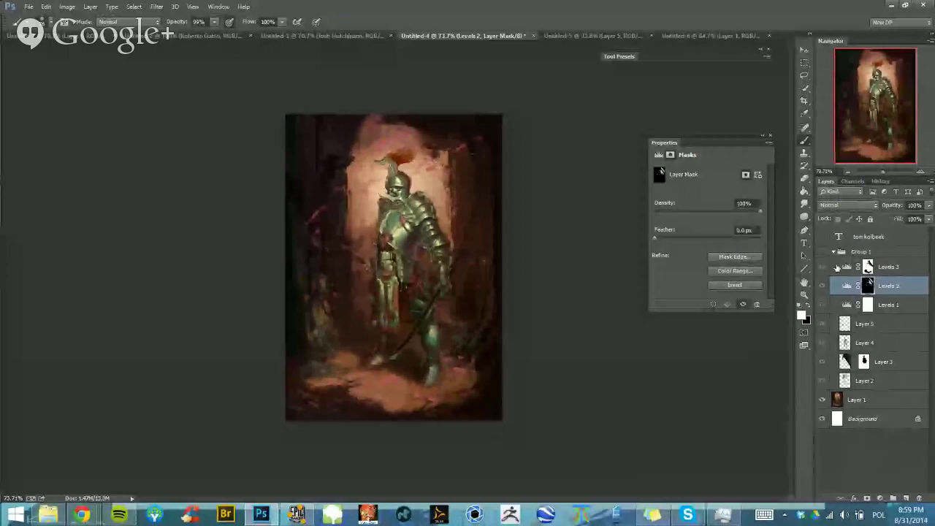
Turn Group 1 on and hide all the layers inside it, from Levels 3 down to Layer 2
{"action": "left_click", "coordinate": [822, 267]}
{"action": "left_click_drag", "start_coordinate": [822, 269], "coordinate": [821, 381]}
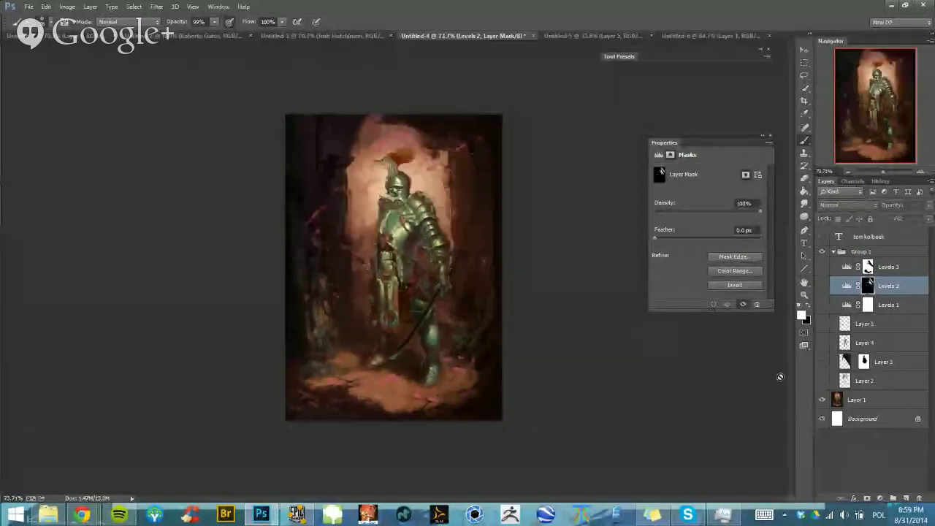
{"action": "left_click_drag", "start_coordinate": [440, 363], "coordinate": [424, 400]}
{"action": "left_click_drag", "start_coordinate": [439, 366], "coordinate": [456, 333]}
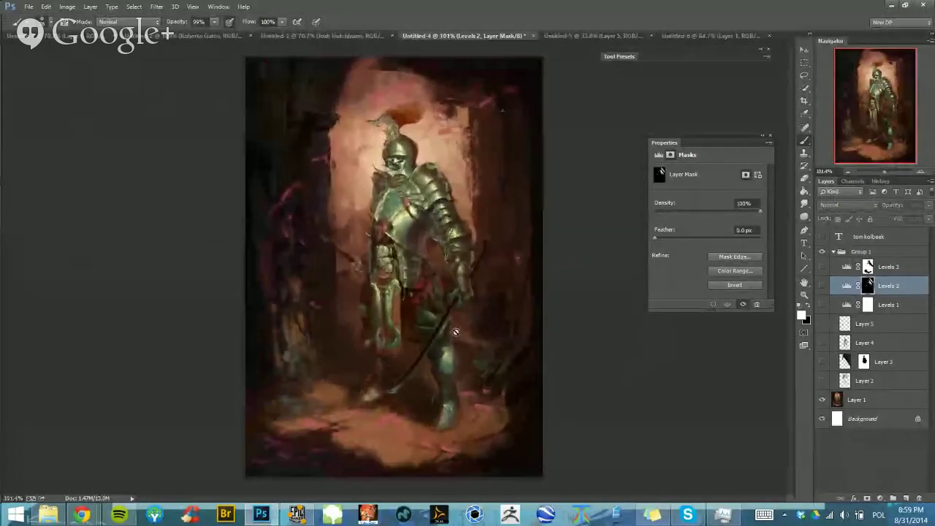
Try adding a new empty layer directly above Layer 1, with the brush opacity at 100%
{"action": "left_click", "coordinate": [858, 400]}
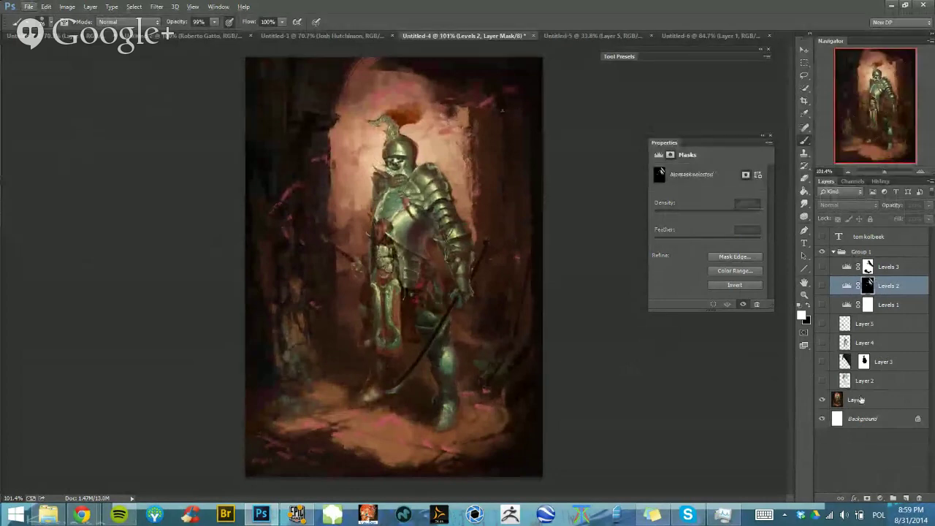
{"action": "scroll", "coordinate": [444, 207], "scroll_direction": "up", "scroll_amount": 2}
{"action": "key", "text": "0"}
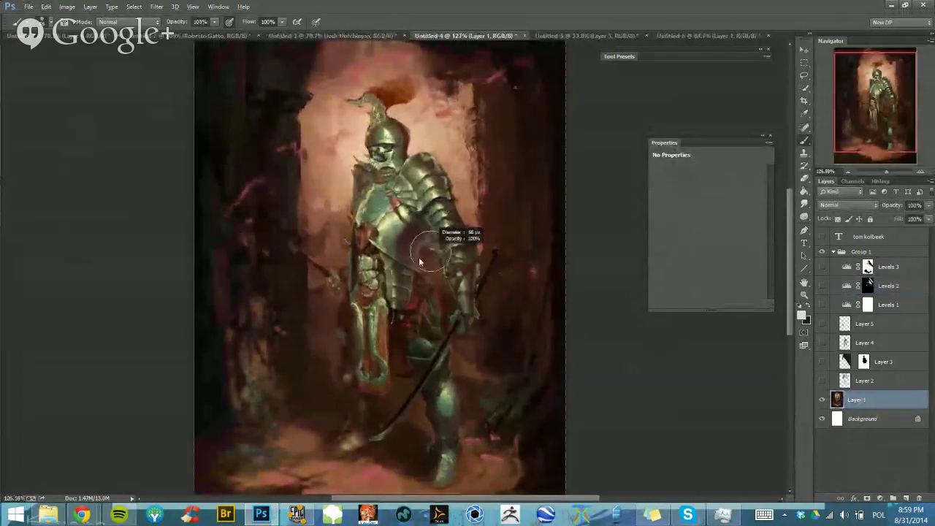
{"action": "right_click", "coordinate": [412, 225], "text": "alt"}
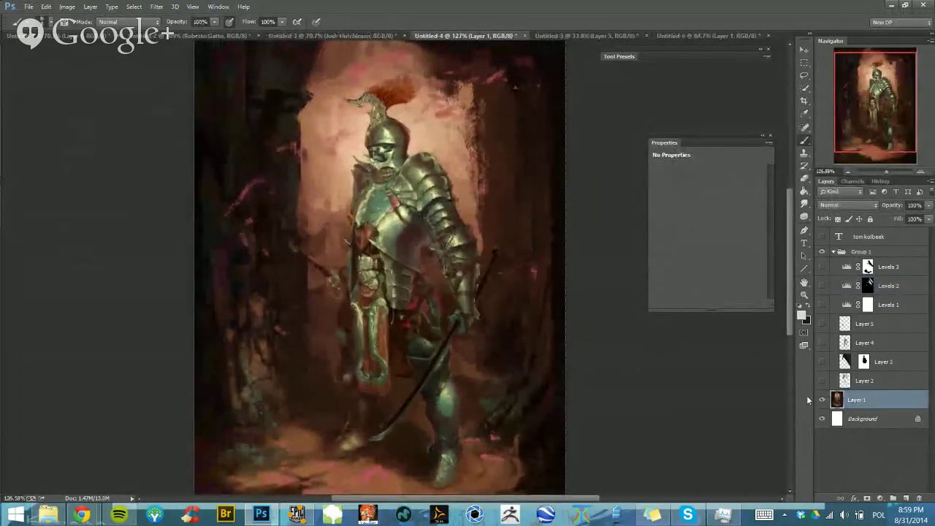
{"action": "left_click", "coordinate": [905, 498]}
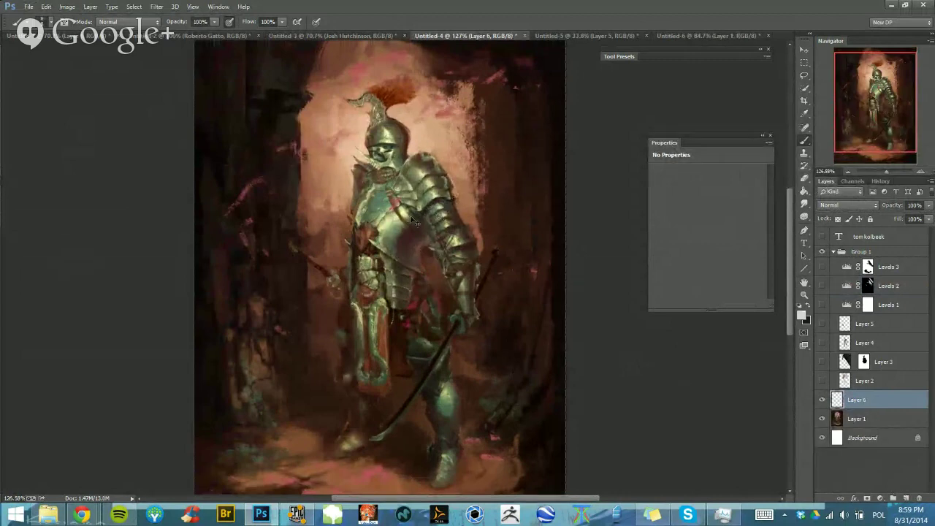
{"action": "key", "text": "ctrl+z"}
{"action": "left_click", "coordinate": [394, 192]}
{"action": "left_click", "coordinate": [464, 195]}
Examine the original knight painting up close, from the feet and sword to the helmet, and as a whole
{"action": "mouse_move", "coordinate": [467, 257]}
{"action": "left_mouse_down"}
{"action": "mouse_move", "coordinate": [460, 162]}
{"action": "mouse_move", "coordinate": [474, 161]}
{"action": "left_mouse_up"}
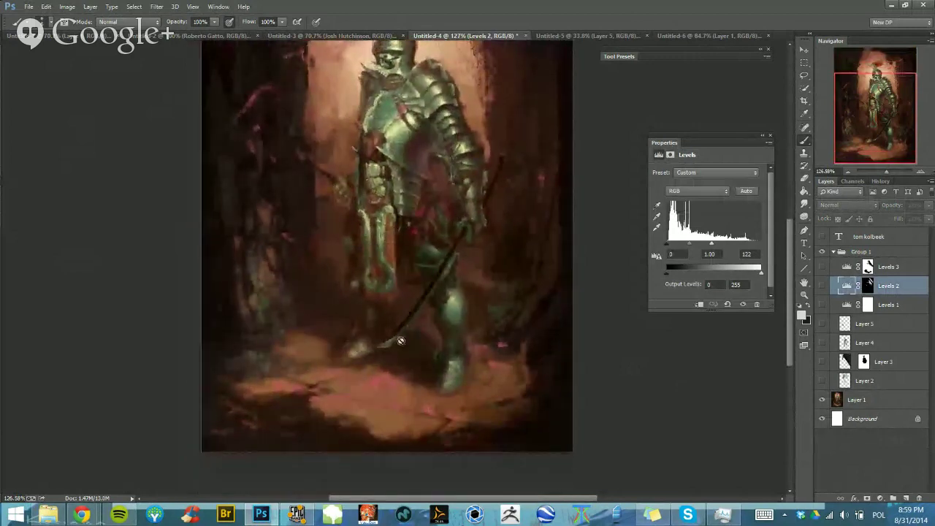
{"action": "mouse_move", "coordinate": [396, 237]}
{"action": "left_mouse_down"}
{"action": "mouse_move", "coordinate": [412, 279]}
{"action": "mouse_move", "coordinate": [418, 354]}
{"action": "left_mouse_up"}
{"action": "mouse_move", "coordinate": [428, 282]}
{"action": "left_mouse_down"}
{"action": "mouse_move", "coordinate": [428, 215]}
{"action": "mouse_move", "coordinate": [414, 249]}
{"action": "left_mouse_up"}
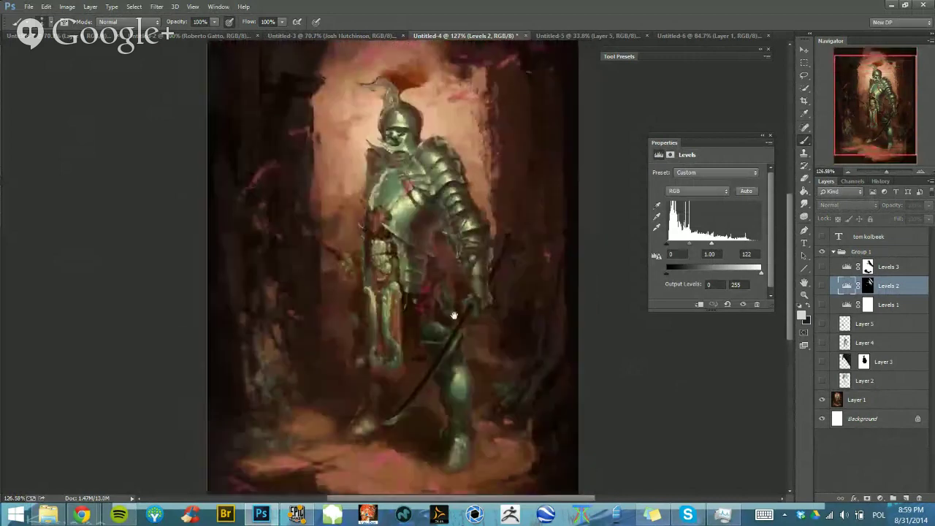
{"action": "left_click_drag", "start_coordinate": [464, 283], "coordinate": [467, 287]}
{"action": "mouse_move", "coordinate": [401, 140]}
{"action": "left_mouse_down"}
{"action": "mouse_move", "coordinate": [409, 179]}
{"action": "mouse_move", "coordinate": [402, 219]}
{"action": "left_mouse_up"}
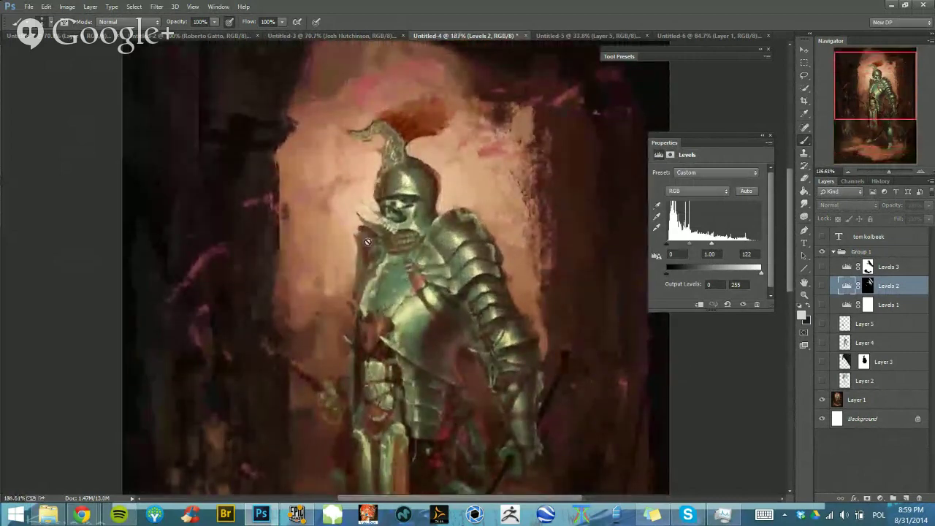
{"action": "scroll", "coordinate": [414, 232], "scroll_direction": "down", "scroll_amount": 5}
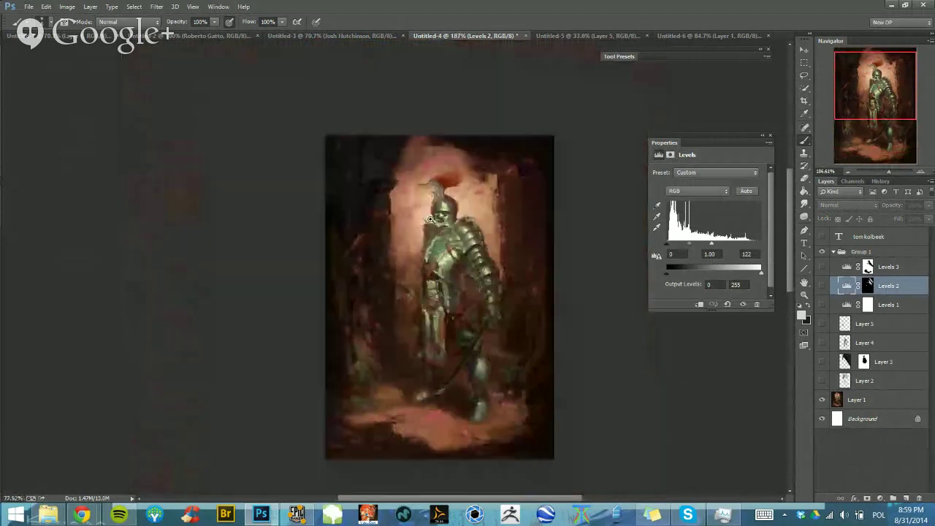
{"action": "scroll", "coordinate": [416, 233], "scroll_direction": "down", "scroll_amount": 2}
{"action": "scroll", "coordinate": [366, 291], "scroll_direction": "up", "scroll_amount": 2}
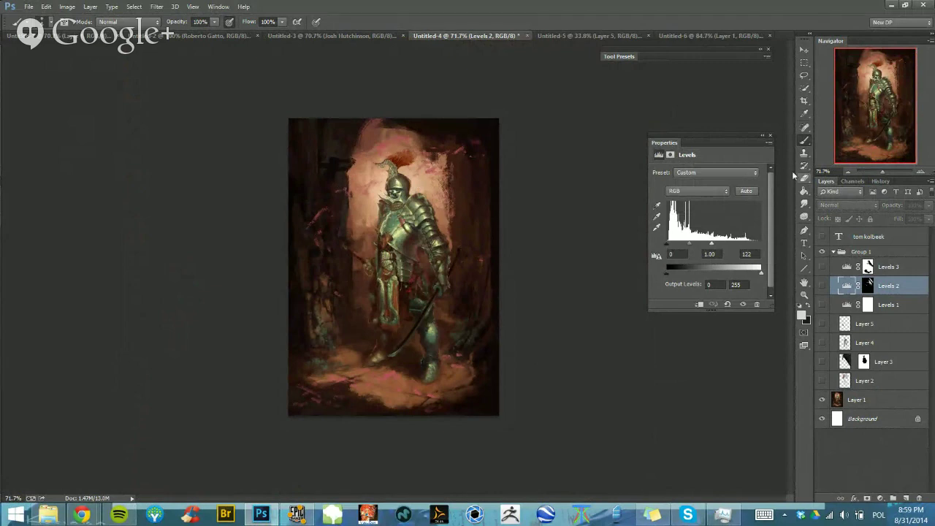
Try a white brush stroke across the ground by the knight's rear foot on Layer 1, and undo it
{"action": "left_click", "coordinate": [875, 400]}
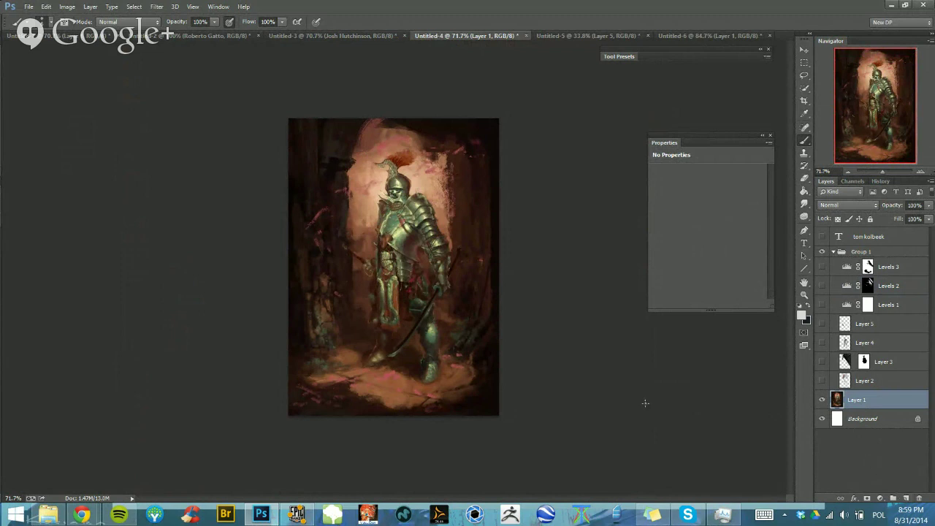
{"action": "left_click_drag", "start_coordinate": [412, 226], "coordinate": [421, 243]}
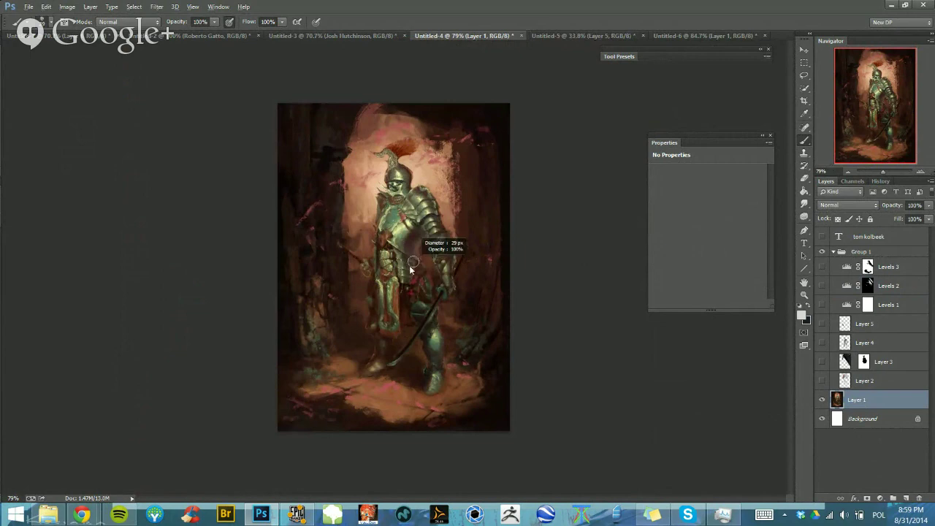
{"action": "scroll", "coordinate": [402, 220], "scroll_direction": "up", "scroll_amount": 2}
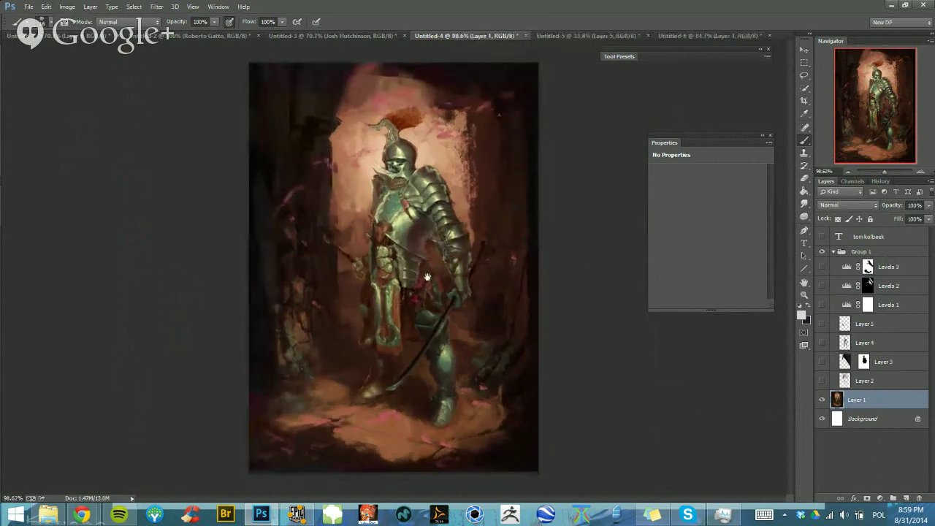
{"action": "scroll", "coordinate": [428, 288], "scroll_direction": "up", "scroll_amount": 1}
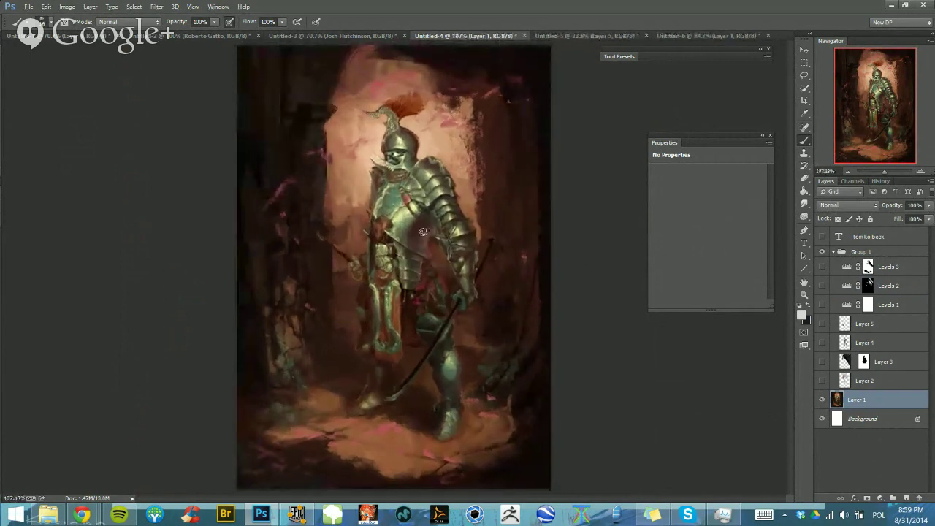
{"action": "left_click_drag", "start_coordinate": [424, 232], "coordinate": [411, 239]}
{"action": "left_click_drag", "start_coordinate": [418, 436], "coordinate": [361, 379]}
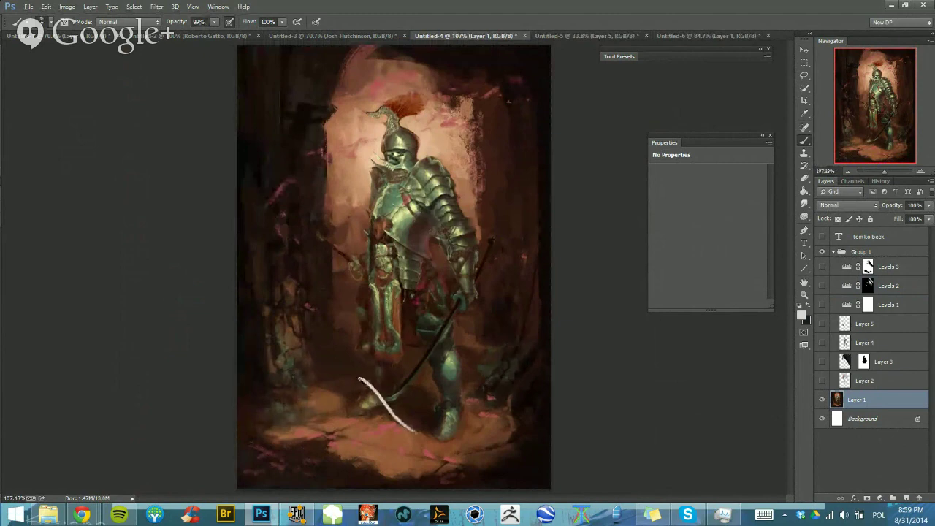
{"action": "key", "text": "ctrl+z"}
{"action": "left_click", "coordinate": [563, 464]}
{"action": "left_click", "coordinate": [473, 195]}
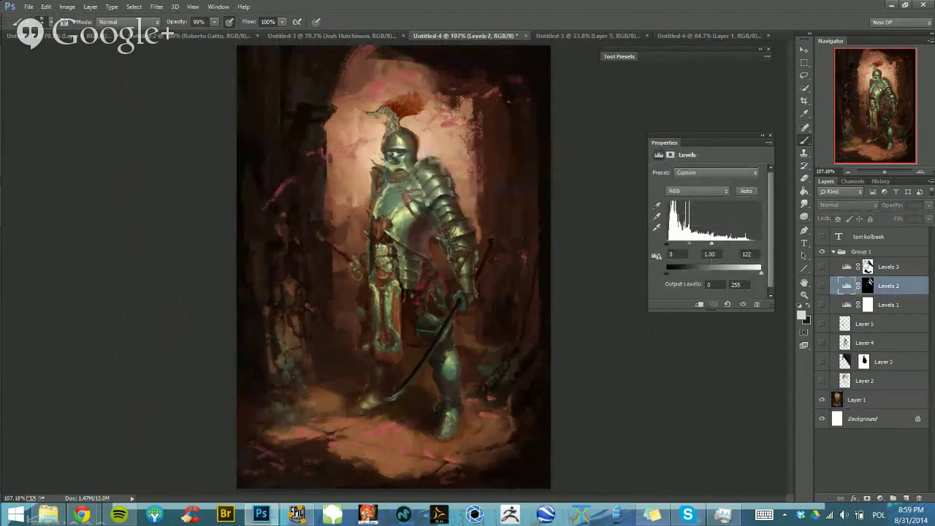
Add a new layer at the top of Group 1 and sketch a white viewpoint diagram with guide strokes around the knight's feet
{"action": "left_click", "coordinate": [862, 252]}
{"action": "left_click", "coordinate": [906, 497]}
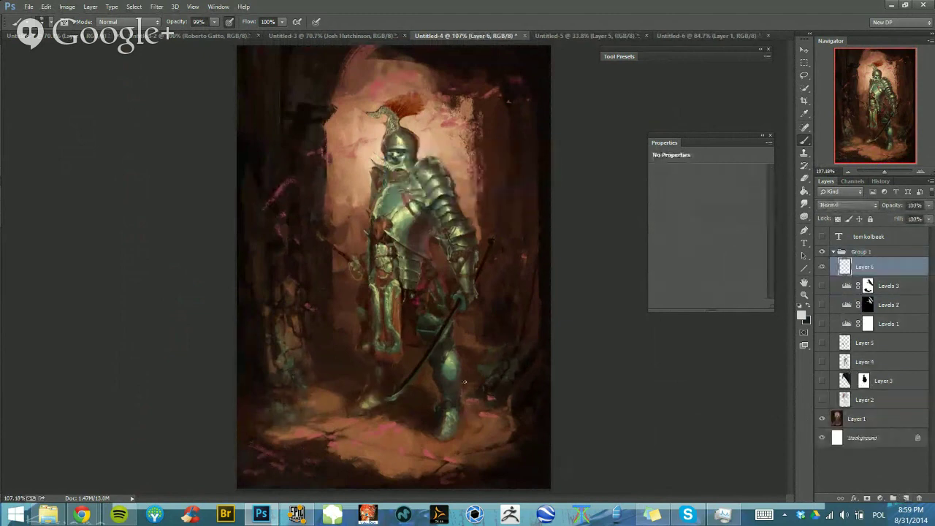
{"action": "mouse_move", "coordinate": [548, 465]}
{"action": "left_mouse_down"}
{"action": "mouse_move", "coordinate": [478, 433]}
{"action": "mouse_move", "coordinate": [552, 466]}
{"action": "left_mouse_up"}
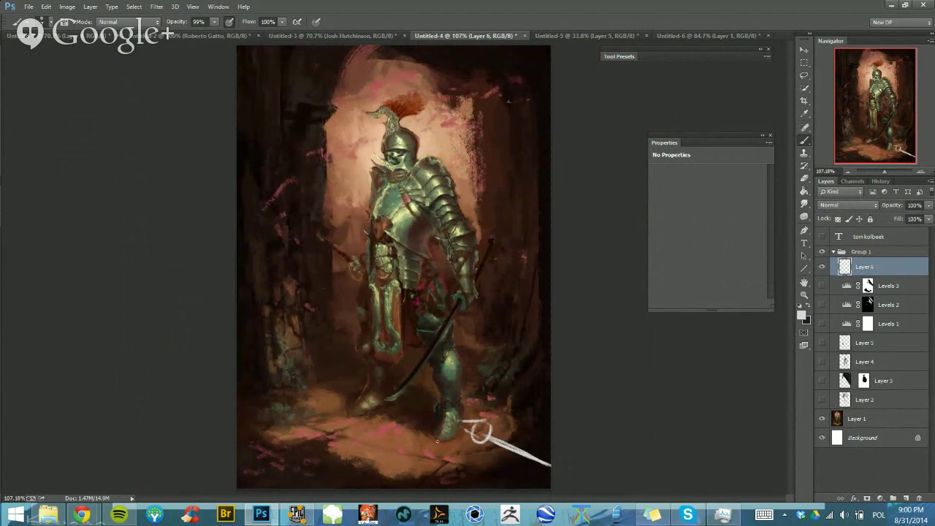
{"action": "left_click_drag", "start_coordinate": [438, 442], "coordinate": [358, 405]}
{"action": "left_click_drag", "start_coordinate": [461, 406], "coordinate": [407, 379]}
Undo the white strokes around the knight's feet and remove the new layer
{"action": "key", "text": "ctrl+alt+z"}
{"action": "key", "text": "ctrl+alt+z"}
{"action": "key", "text": "ctrl+alt+z"}
{"action": "key", "text": "Delete"}
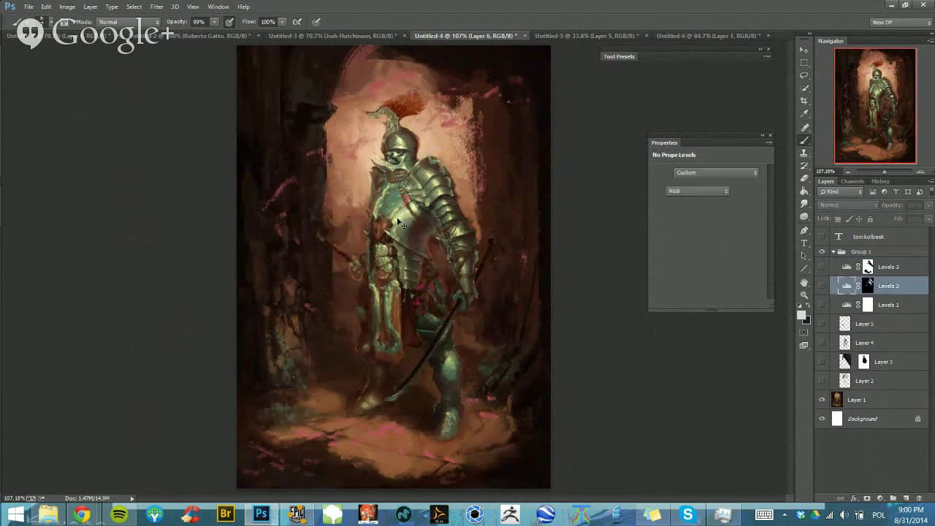
Add a new layer at the top of Group 1 and sketch a white circle with a pointed top and vertical line below the knight
{"action": "key", "text": "ctrl+shift+alt+n"}
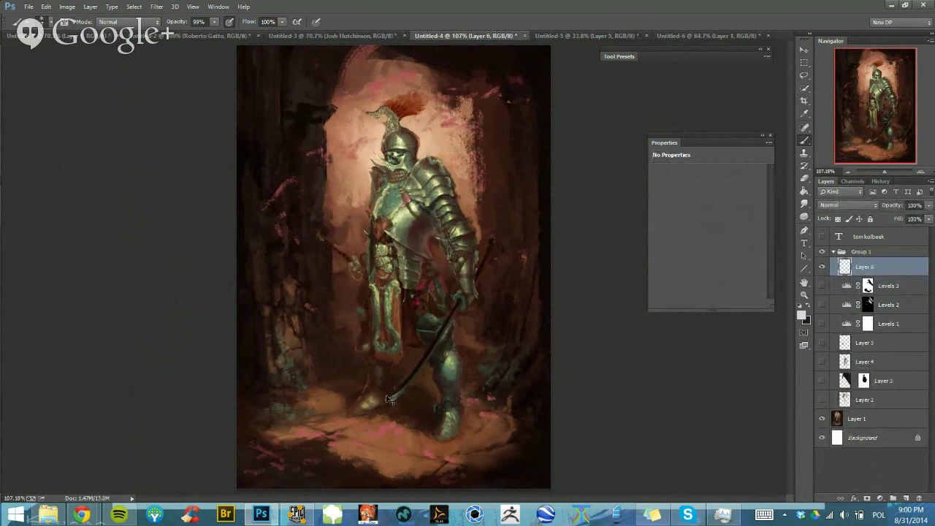
{"action": "left_click_drag", "start_coordinate": [392, 429], "coordinate": [393, 465]}
{"action": "left_click_drag", "start_coordinate": [384, 422], "coordinate": [389, 451]}
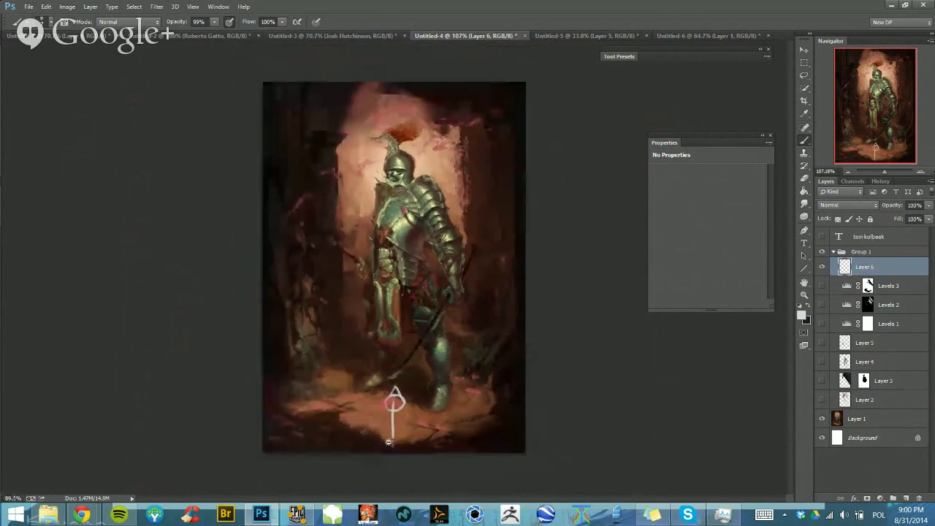
Try white brush strokes around the knight's head and chest on Layer 6, and undo them together with the marker below him
{"action": "scroll", "coordinate": [396, 431], "scroll_direction": "up", "scroll_amount": 1}
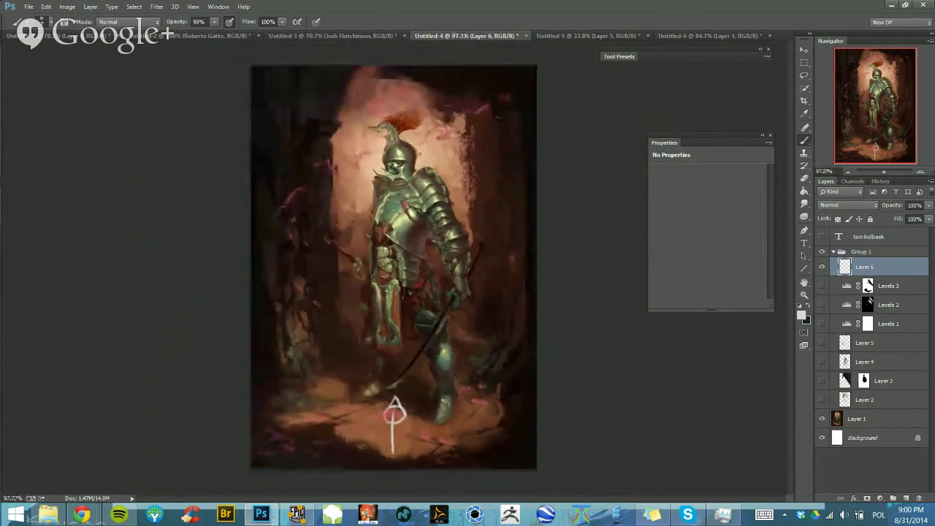
{"action": "left_click_drag", "start_coordinate": [431, 143], "coordinate": [401, 107]}
{"action": "key", "text": "ctrl+z"}
{"action": "left_click_drag", "start_coordinate": [379, 157], "coordinate": [360, 188]}
{"action": "key", "text": "ctrl+z"}
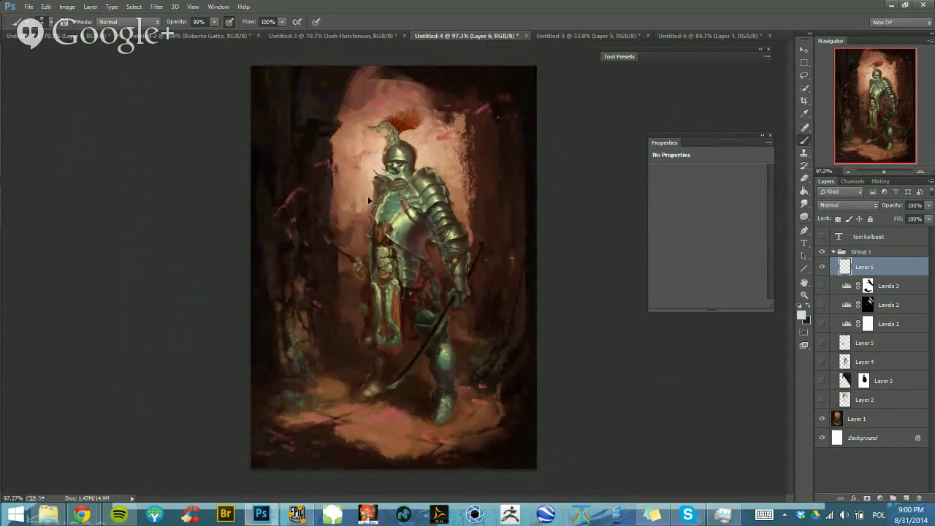
Sketch a white outline around the lit ground plus light-direction lines and a wedge beside the knight's head and chest on Layer 6
{"action": "left_click_drag", "start_coordinate": [459, 194], "coordinate": [442, 190]}
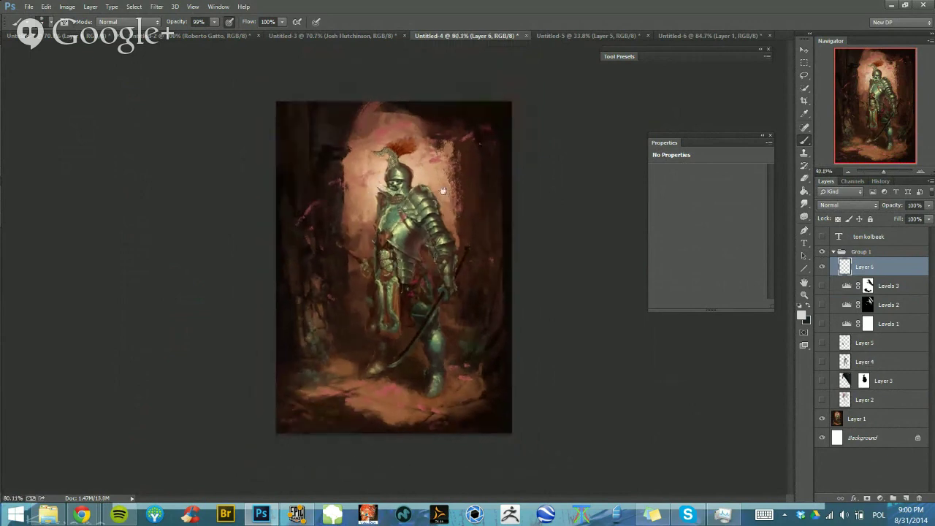
{"action": "scroll", "coordinate": [432, 201], "scroll_direction": "up", "scroll_amount": 1}
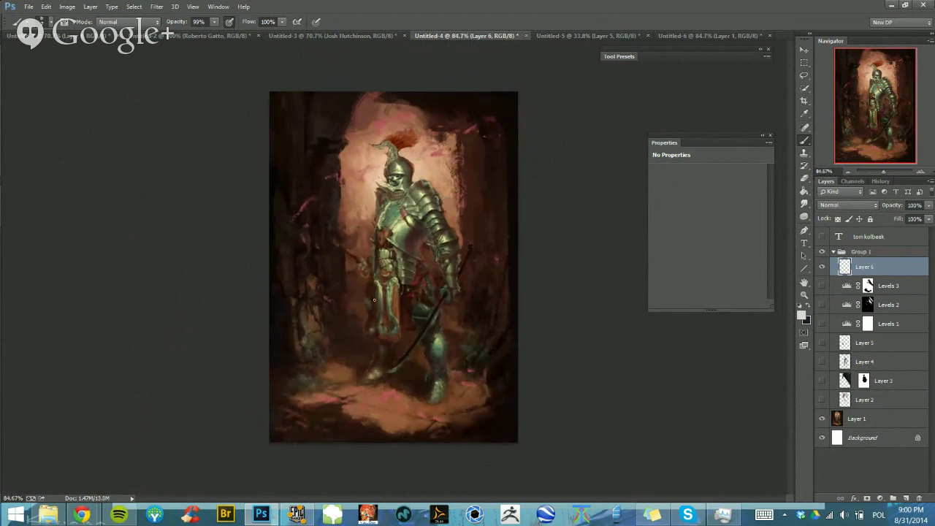
{"action": "mouse_move", "coordinate": [319, 368]}
{"action": "left_mouse_down"}
{"action": "mouse_move", "coordinate": [347, 415]}
{"action": "mouse_move", "coordinate": [497, 406]}
{"action": "mouse_move", "coordinate": [438, 353]}
{"action": "left_mouse_up"}
{"action": "left_click_drag", "start_coordinate": [367, 107], "coordinate": [376, 228]}
{"action": "left_click_drag", "start_coordinate": [355, 188], "coordinate": [376, 243]}
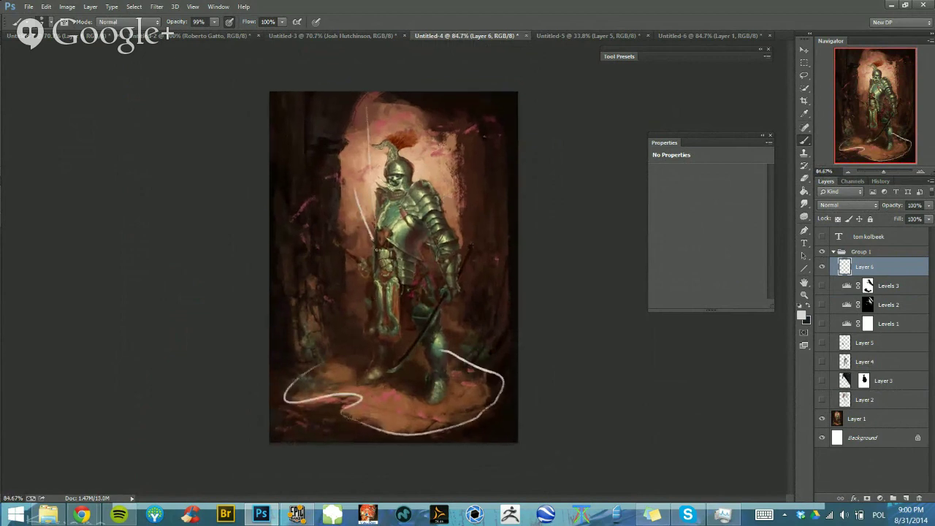
{"action": "left_click_drag", "start_coordinate": [390, 178], "coordinate": [375, 252]}
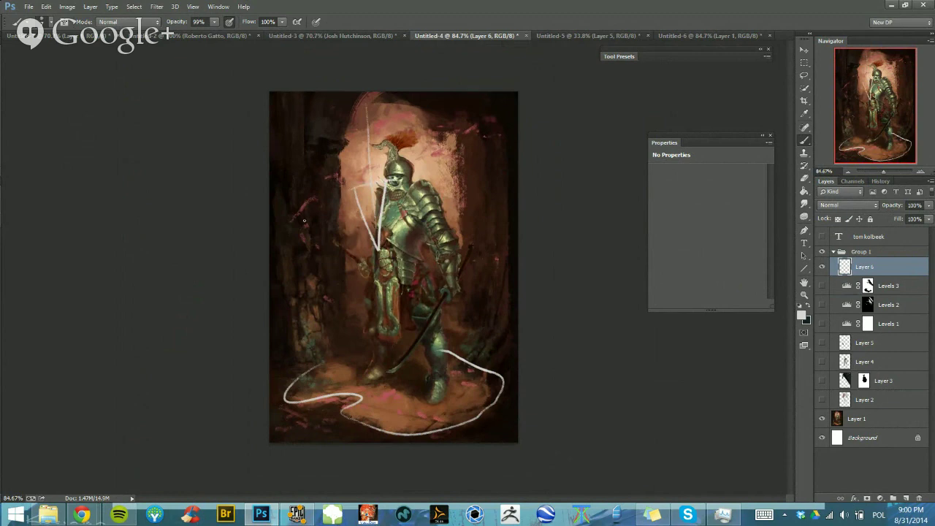
{"action": "mouse_move", "coordinate": [266, 324]}
{"action": "left_mouse_down"}
{"action": "mouse_move", "coordinate": [281, 392]}
{"action": "mouse_move", "coordinate": [304, 428]}
{"action": "left_mouse_up"}
{"action": "left_click_drag", "start_coordinate": [477, 361], "coordinate": [520, 380]}
Undo all the white explanatory strokes and the creation of Layer 6 inside Group 1
{"action": "key", "text": "ctrl+alt+z"}
{"action": "key", "text": "ctrl+alt+z"}
{"action": "key", "text": "ctrl+alt+z"}
{"action": "key", "text": "ctrl+alt+z"}
{"action": "key", "text": "ctrl+alt+z"}
{"action": "key", "text": "ctrl+alt+z"}
{"action": "key", "text": "ctrl+alt+z"}
{"action": "key", "text": "ctrl+alt+z"}
{"action": "key", "text": "ctrl+alt+z"}
{"action": "key", "text": "ctrl+alt+z"}
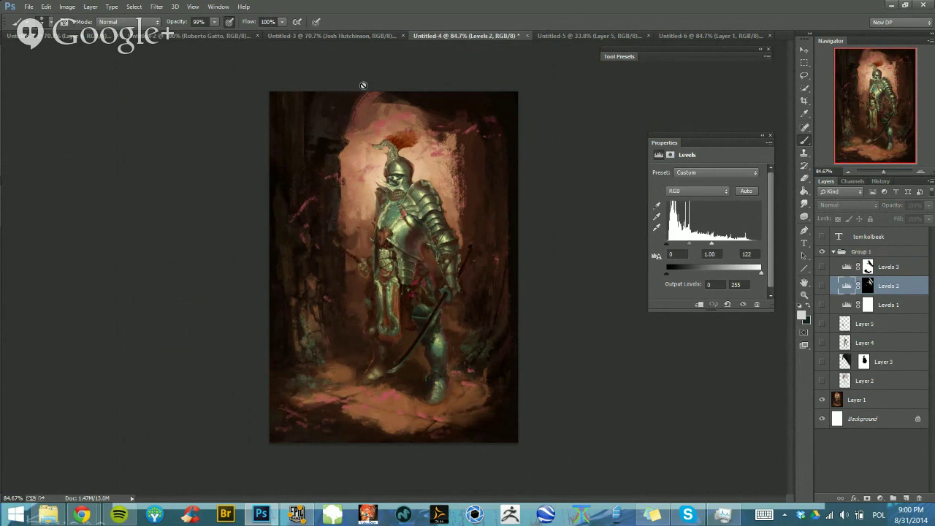
Add a new layer directly above Group 1 and set the brush opacity to 99%
{"action": "left_click_drag", "start_coordinate": [379, 112], "coordinate": [353, 123]}
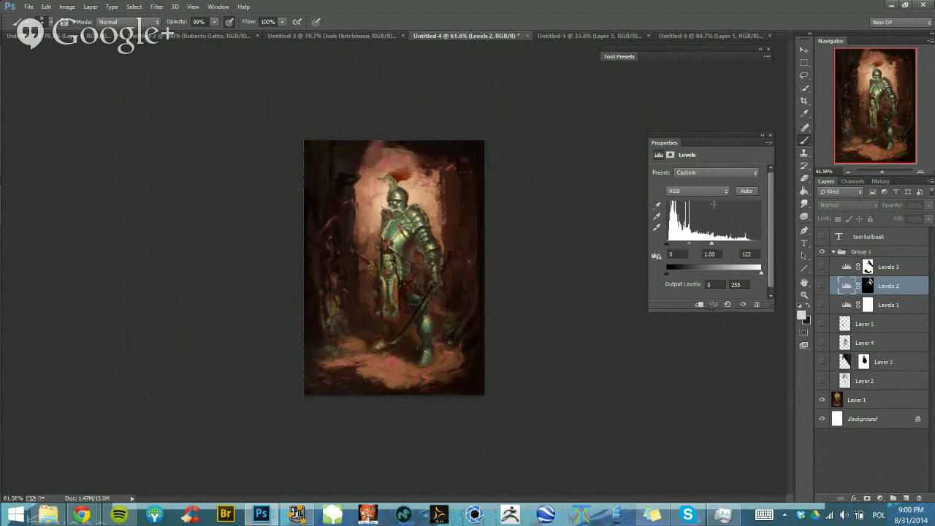
{"action": "left_click", "coordinate": [870, 396]}
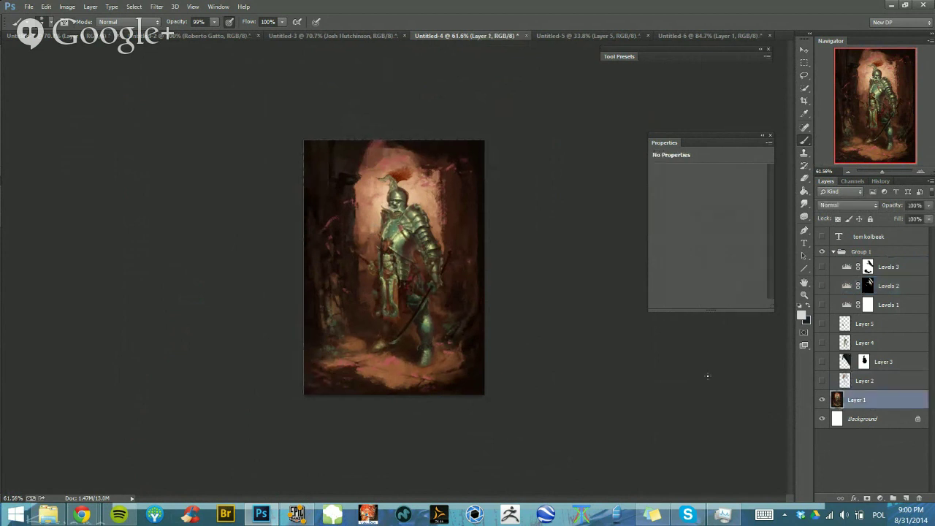
{"action": "scroll", "coordinate": [426, 260], "scroll_direction": "up", "scroll_amount": 2}
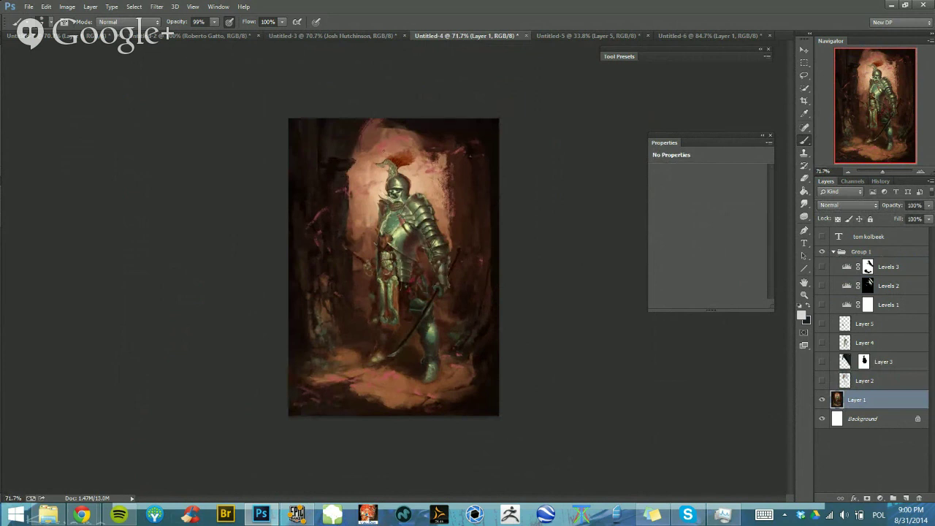
{"action": "left_click", "coordinate": [876, 254]}
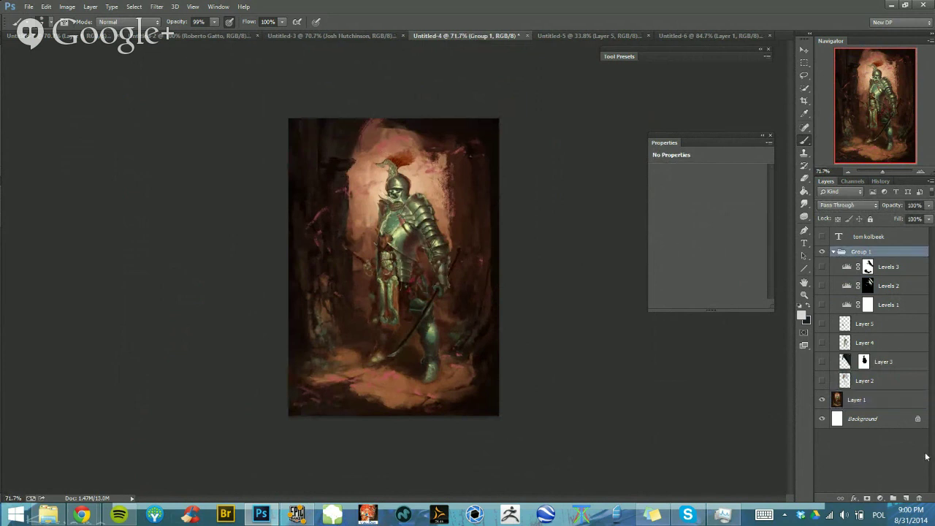
{"action": "left_click", "coordinate": [906, 498]}
{"action": "left_click_drag", "start_coordinate": [873, 265], "coordinate": [872, 245]}
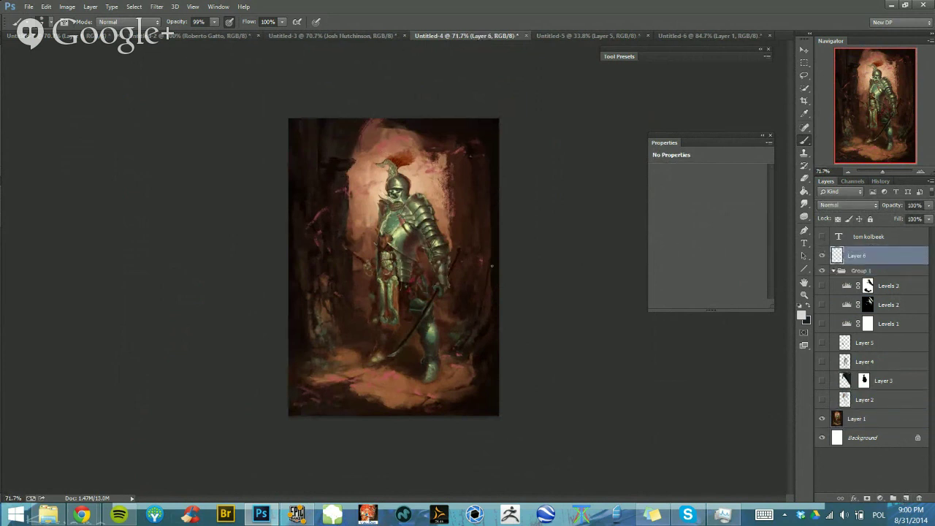
{"action": "left_click_drag", "start_coordinate": [390, 239], "coordinate": [386, 251]}
{"action": "key", "text": "9"}
{"action": "key", "text": "9"}
Compare the painting with and without the Layer 2 overpaint at normal and thumbnail size, leaving Layer 2 visible
{"action": "left_click", "coordinate": [859, 400]}
{"action": "left_click", "coordinate": [820, 405]}
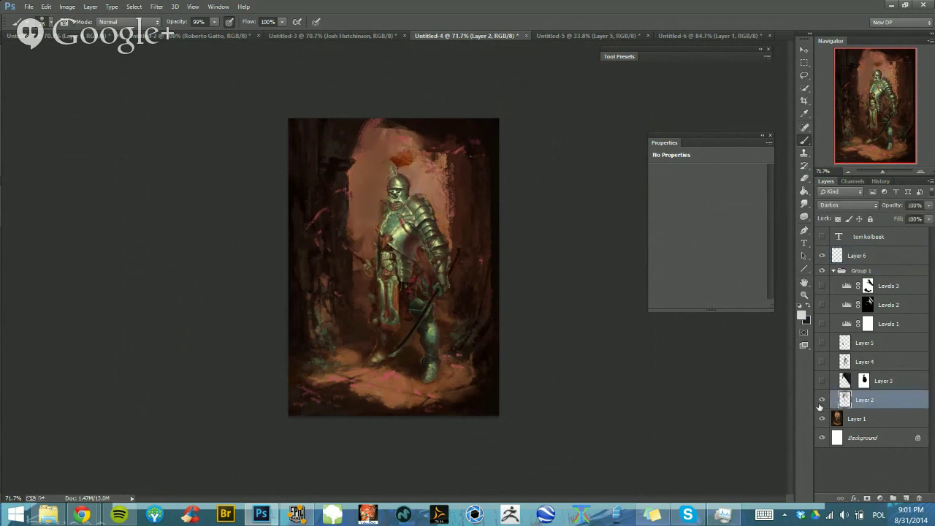
{"action": "left_click", "coordinate": [820, 405]}
{"action": "left_click", "coordinate": [820, 405]}
{"action": "left_click", "coordinate": [820, 405]}
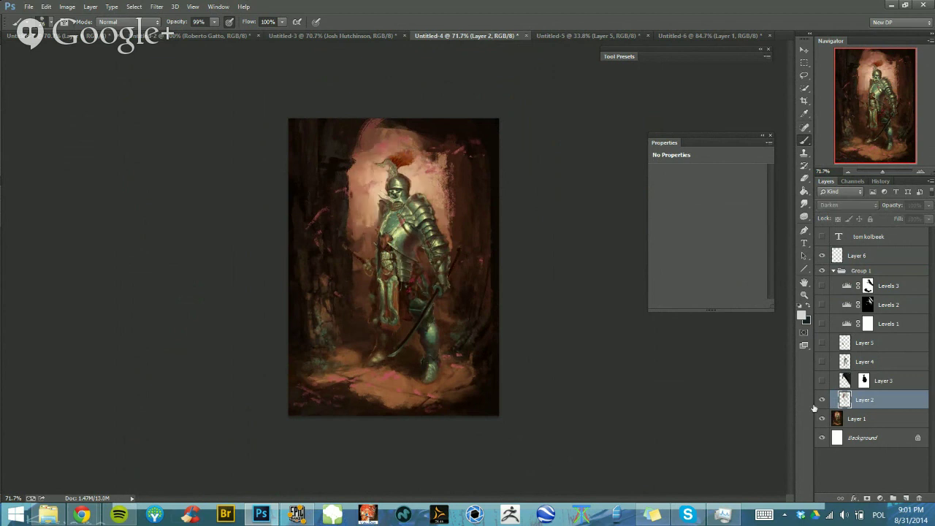
{"action": "scroll", "coordinate": [643, 386], "scroll_direction": "down", "scroll_amount": 5}
{"action": "left_click", "coordinate": [822, 401]}
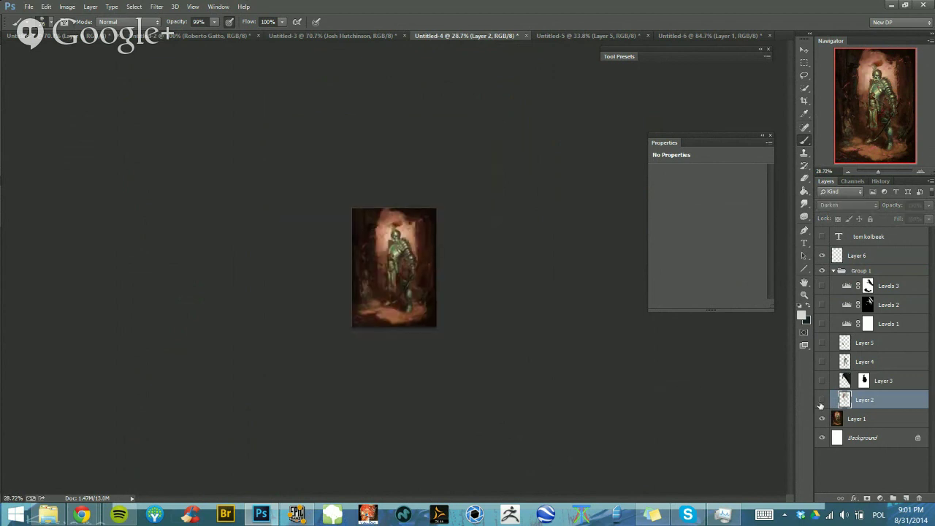
{"action": "left_click", "coordinate": [822, 401]}
{"action": "left_click", "coordinate": [822, 401]}
{"action": "left_click", "coordinate": [822, 402]}
{"action": "scroll", "coordinate": [559, 318], "scroll_direction": "up", "scroll_amount": 2}
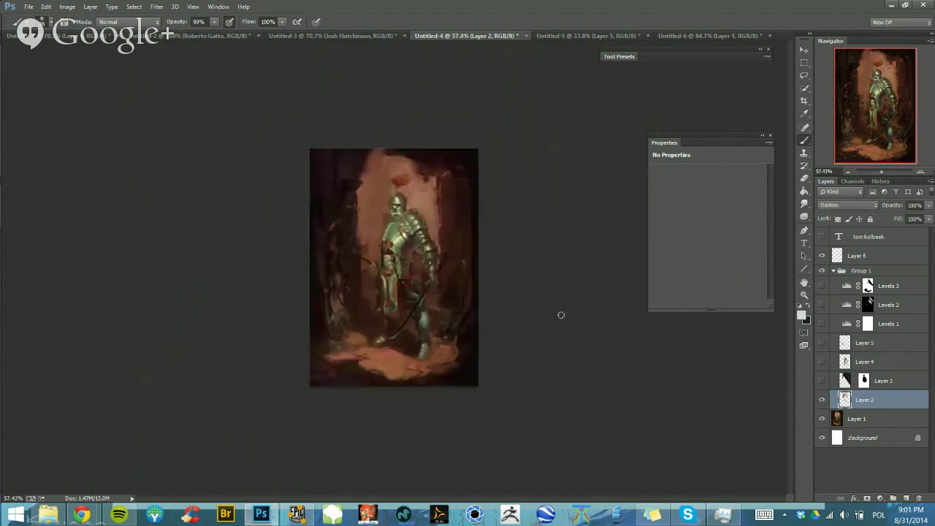
Move Layer 4 below Layer 3, directly above Layer 2, and make it visible
{"action": "key", "text": "0"}
{"action": "scroll", "coordinate": [404, 238], "scroll_direction": "up", "scroll_amount": 3}
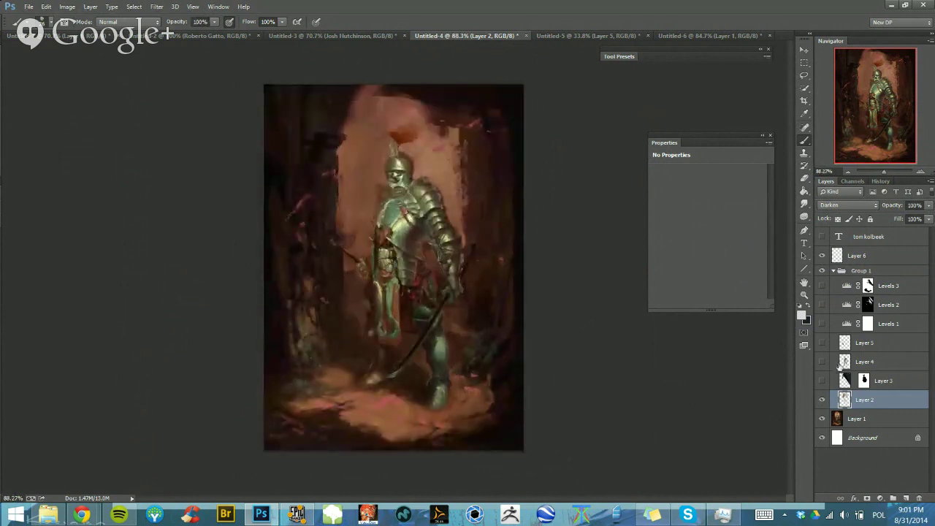
{"action": "left_click_drag", "start_coordinate": [850, 361], "coordinate": [849, 395]}
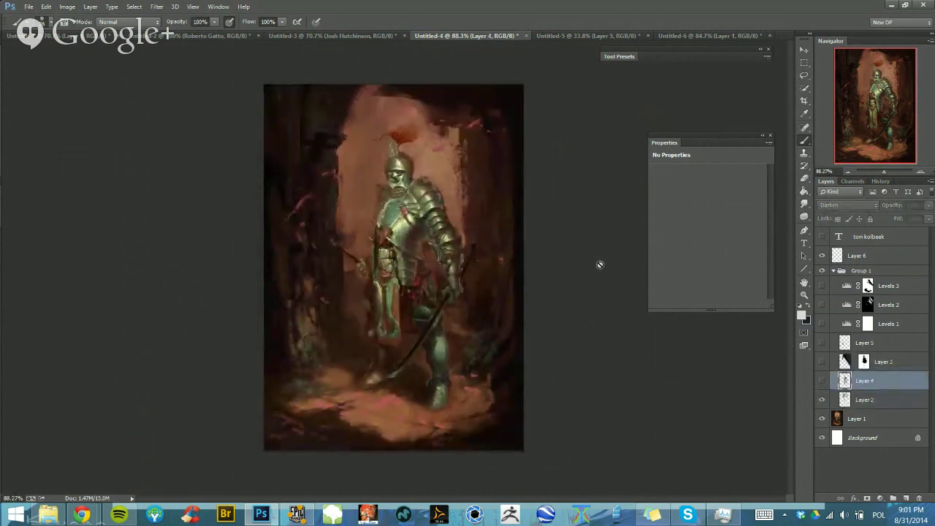
{"action": "left_click", "coordinate": [822, 383]}
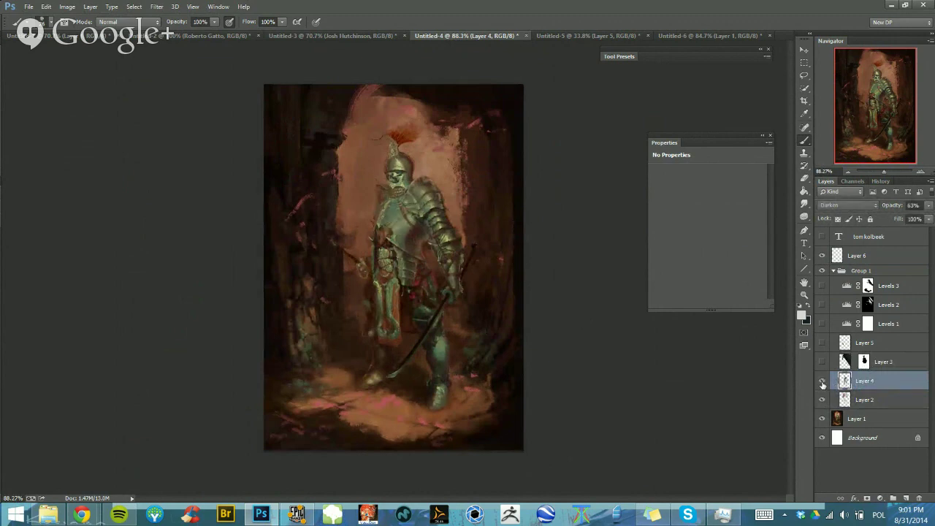
{"action": "left_click_drag", "start_coordinate": [611, 361], "coordinate": [571, 369]}
{"action": "key", "text": "F5"}
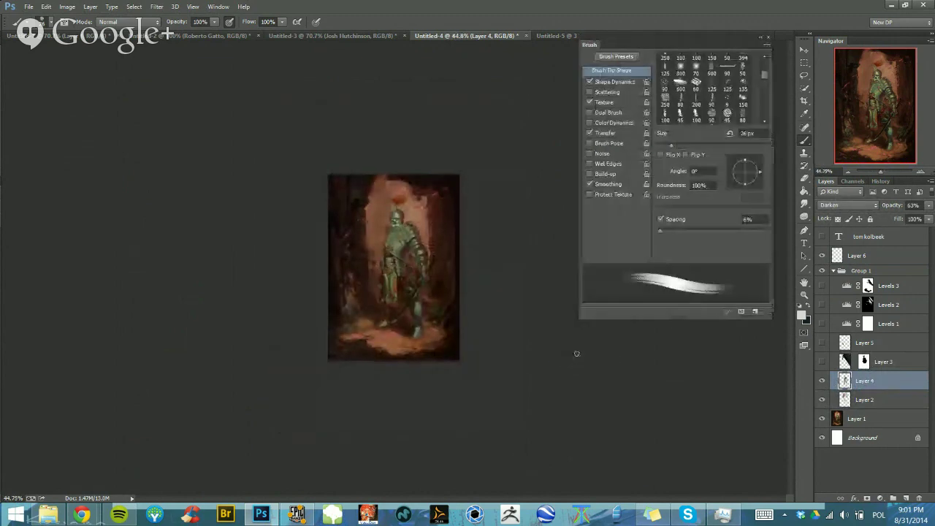
{"action": "key", "text": "F5"}
{"action": "left_click_drag", "start_coordinate": [437, 261], "coordinate": [463, 257]}
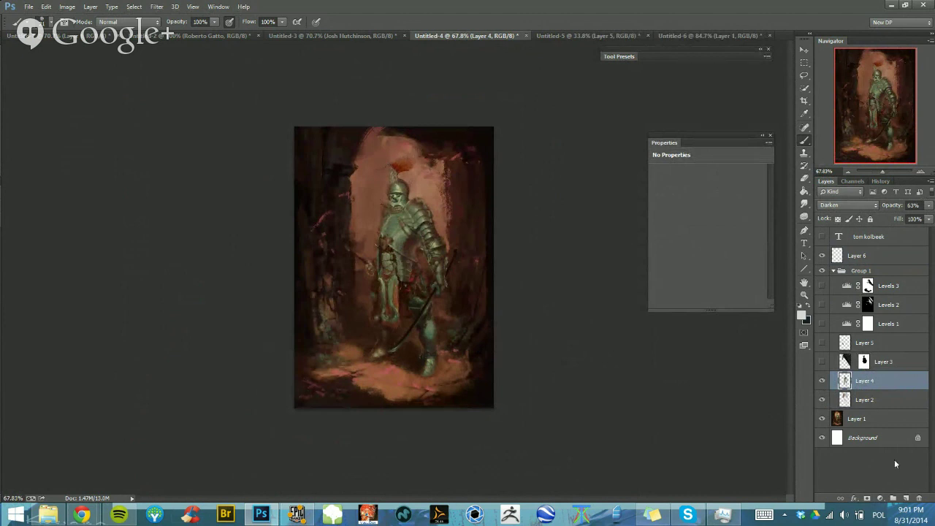
Paint pale highlights on the knight's helmet and shoulder with sampled colours on a new layer above Layer 4, and merge it into Layer 4
{"action": "left_click", "coordinate": [906, 498]}
{"action": "left_click", "coordinate": [349, 345], "text": "alt"}
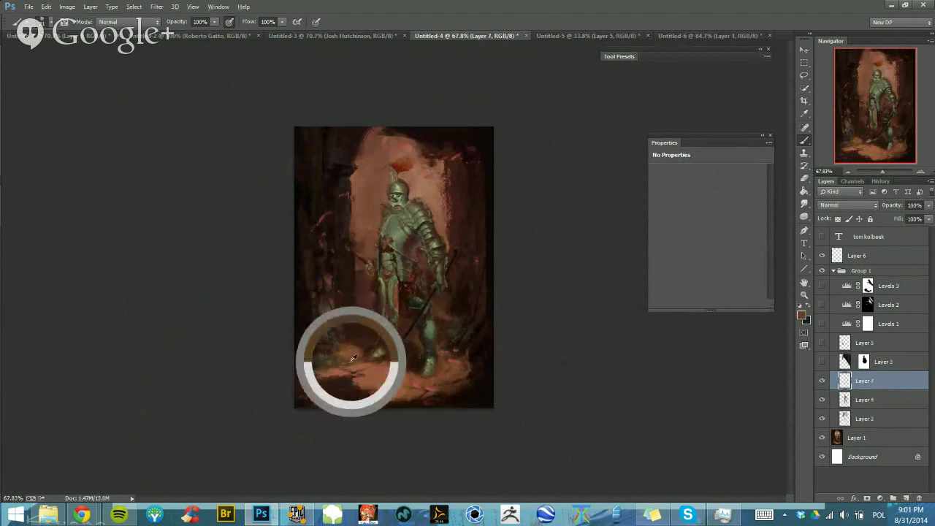
{"action": "left_click", "coordinate": [400, 196], "text": "alt"}
{"action": "right_click", "coordinate": [407, 182], "text": "alt+shift"}
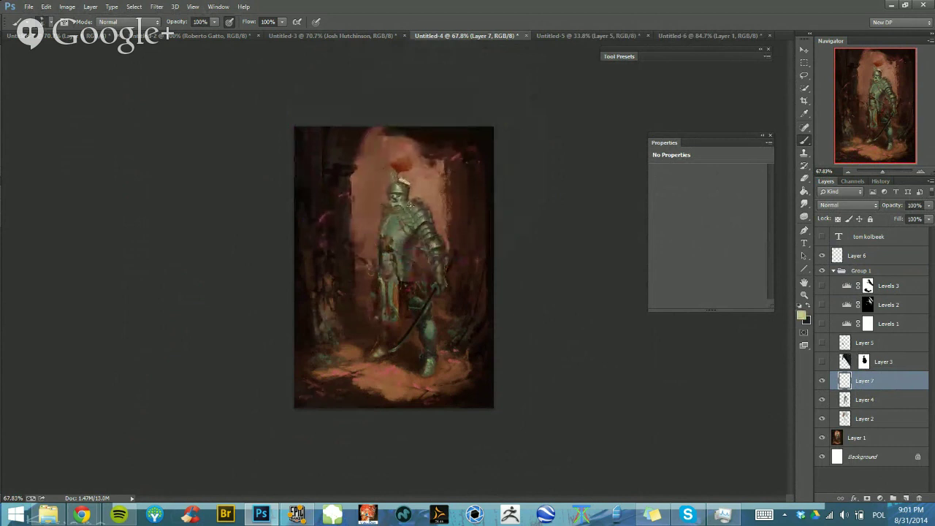
{"action": "right_click", "coordinate": [415, 204], "text": "alt"}
{"action": "mouse_move", "coordinate": [415, 203]}
{"action": "left_mouse_down"}
{"action": "mouse_move", "coordinate": [424, 203]}
{"action": "mouse_move", "coordinate": [419, 208]}
{"action": "mouse_move", "coordinate": [411, 182]}
{"action": "mouse_move", "coordinate": [386, 206]}
{"action": "left_mouse_up"}
{"action": "right_click", "coordinate": [418, 201], "text": "alt"}
{"action": "right_click", "coordinate": [417, 201], "text": "alt+shift"}
{"action": "right_click", "coordinate": [415, 198], "text": "alt"}
{"action": "right_click", "coordinate": [358, 238], "text": "alt"}
{"action": "key", "text": "ctrl+e"}
Make Layer 3 with the dark blue background visible and flip the canvas horizontally to check the composition
{"action": "left_click", "coordinate": [822, 362]}
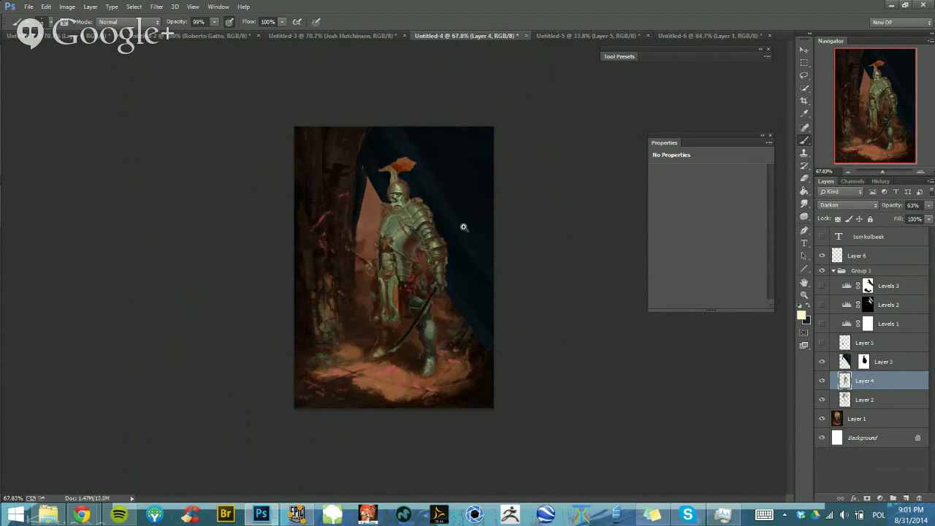
{"action": "mouse_move", "coordinate": [465, 227]}
{"action": "left_mouse_down"}
{"action": "mouse_move", "coordinate": [449, 224]}
{"action": "mouse_move", "coordinate": [465, 228]}
{"action": "left_mouse_up"}
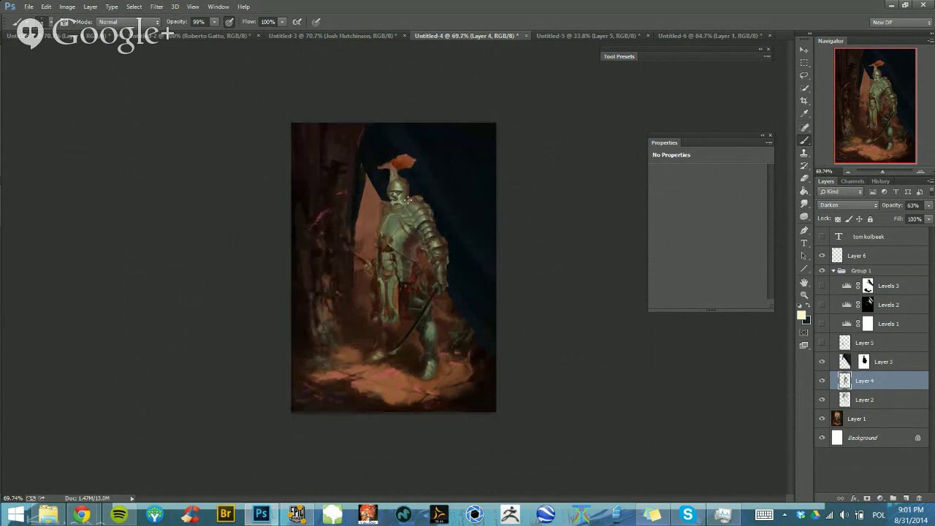
{"action": "scroll", "coordinate": [438, 224], "scroll_direction": "down", "scroll_amount": 5}
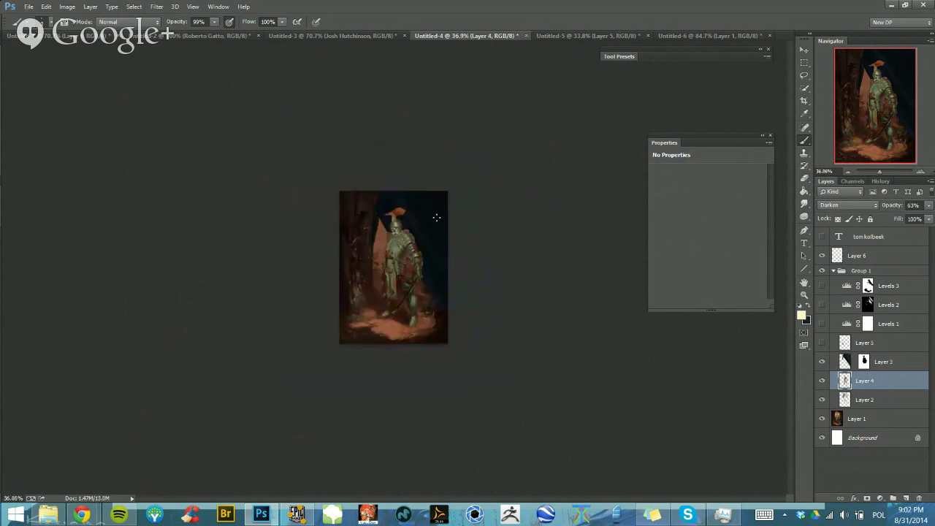
{"action": "key", "text": "ctrl+shift+h"}
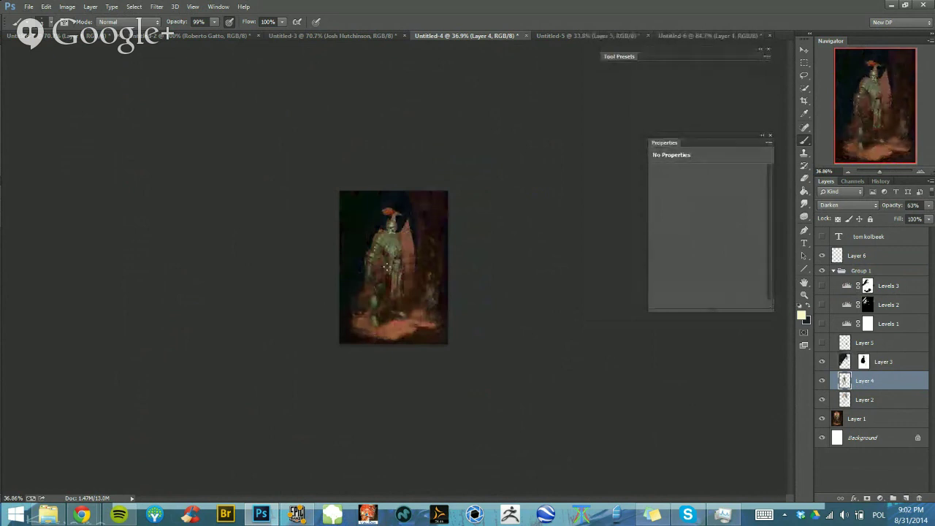
{"action": "left_click_drag", "start_coordinate": [369, 276], "coordinate": [386, 263]}
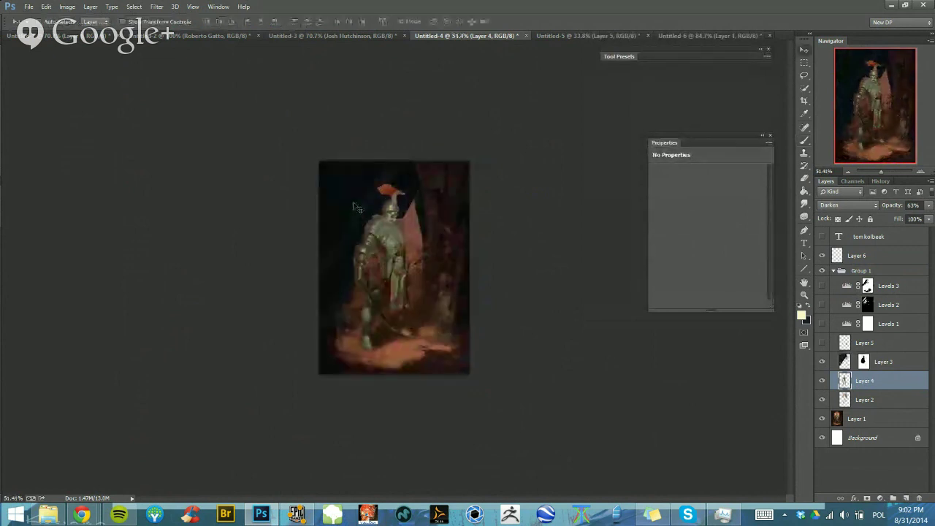
{"action": "left_click_drag", "start_coordinate": [385, 302], "coordinate": [351, 308]}
{"action": "left_click_drag", "start_coordinate": [373, 266], "coordinate": [582, 279]}
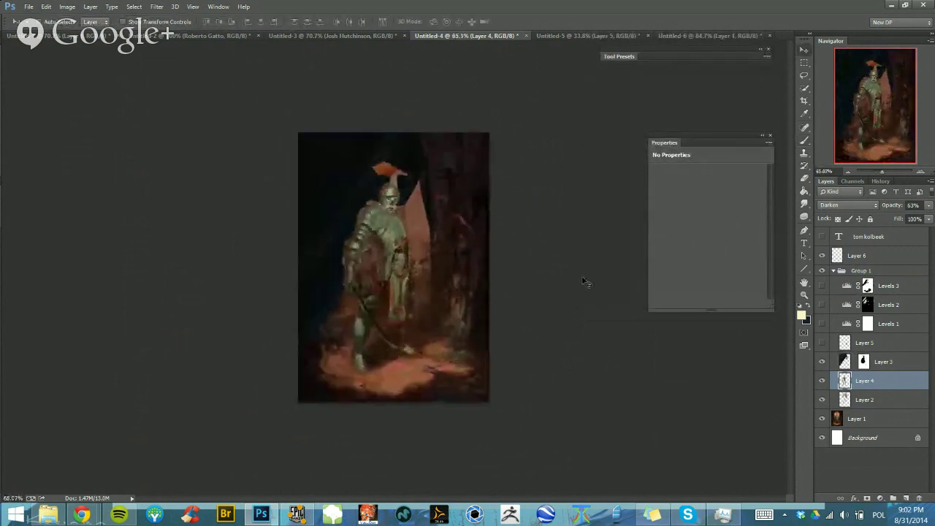
Add a new layer between Layer 5 and Layer 3, and set up the Gradient tool with an orange based on the ground colour
{"action": "left_click", "coordinate": [845, 345]}
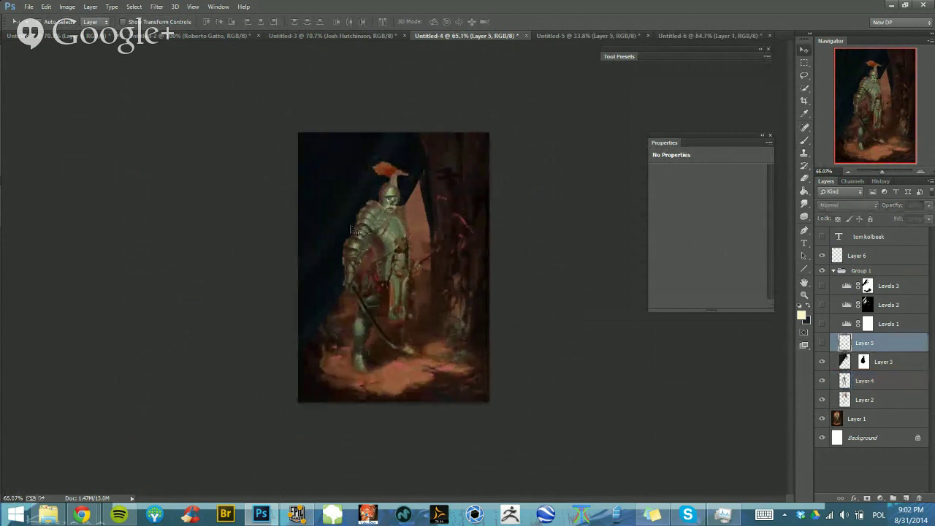
{"action": "left_click", "coordinate": [907, 497]}
{"action": "left_click_drag", "start_coordinate": [859, 347], "coordinate": [857, 366]}
{"action": "key", "text": "g"}
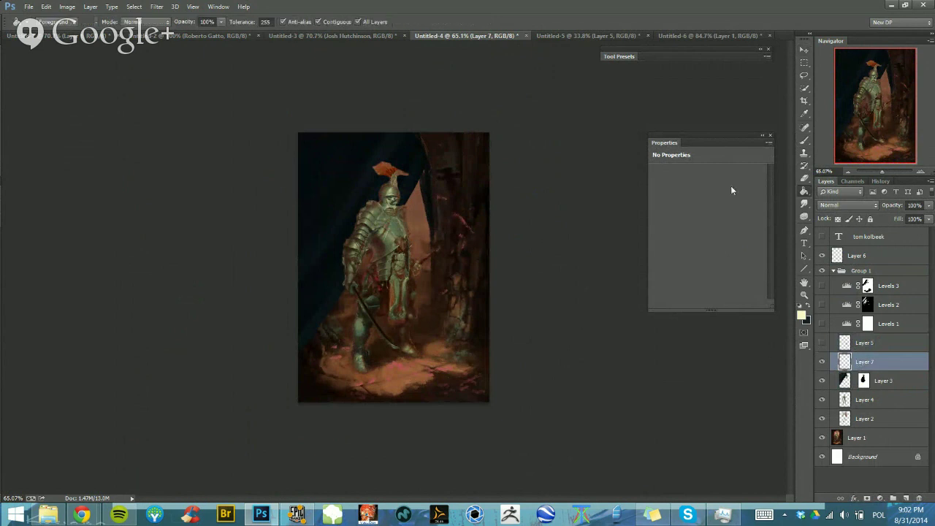
{"action": "left_click", "coordinate": [396, 365], "text": "alt"}
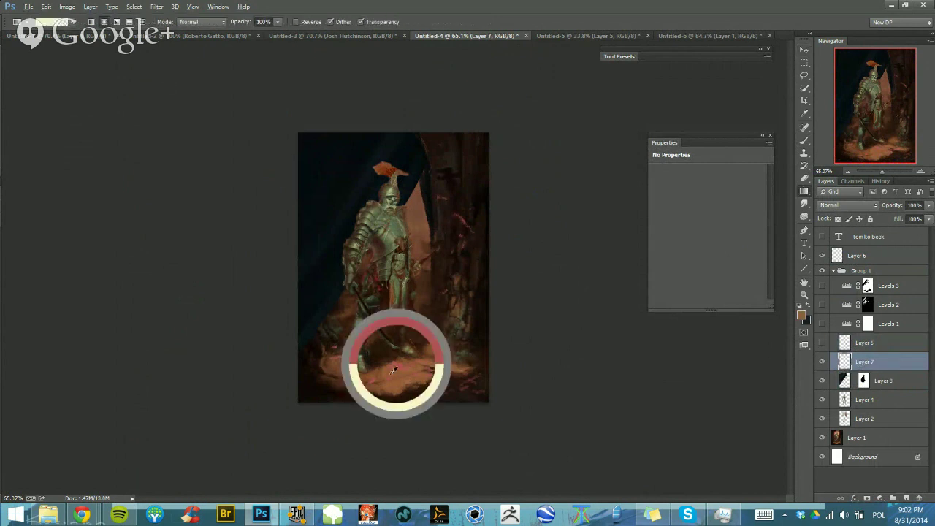
{"action": "right_click", "coordinate": [397, 328], "text": "alt+shift"}
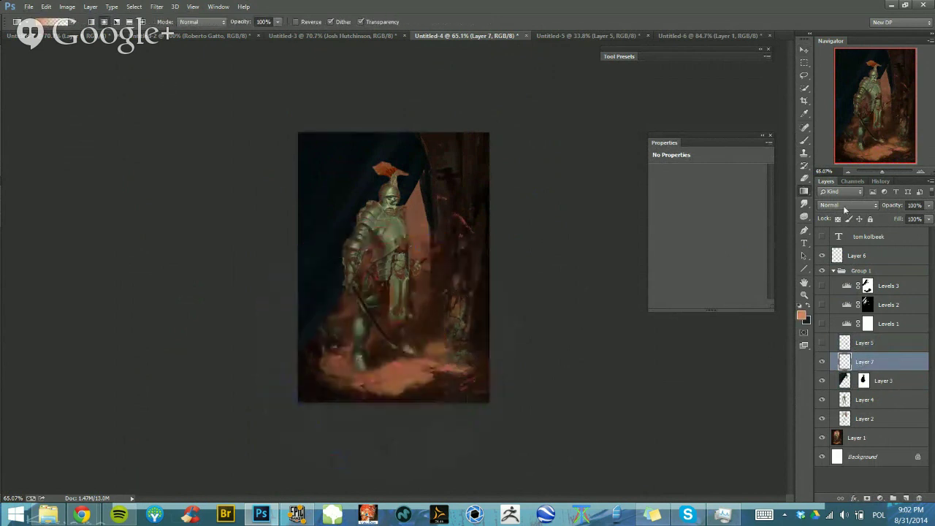
Try an orange gradient from above the knight on the new layer in Linear Dodge (Add) mode, and undo the gradient and blend mode
{"action": "left_click", "coordinate": [845, 209]}
{"action": "left_click", "coordinate": [848, 335]}
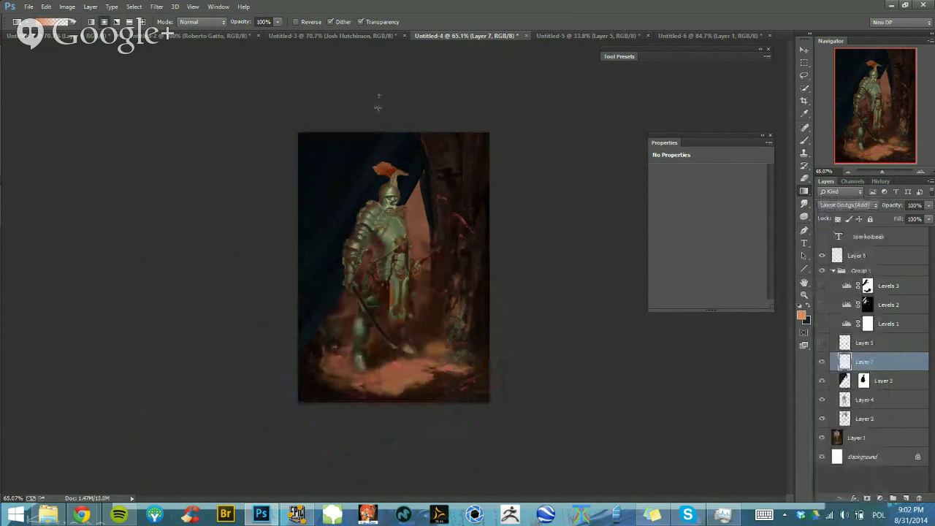
{"action": "left_click_drag", "start_coordinate": [377, 107], "coordinate": [383, 247]}
{"action": "key", "text": "ctrl+alt+z"}
{"action": "key", "text": "ctrl+alt+z"}
Draw an orange gradient from above the knight at 64% tool opacity on Layer 7, and lower the layer's opacity to 58%
{"action": "left_click_drag", "start_coordinate": [246, 22], "coordinate": [223, 22]}
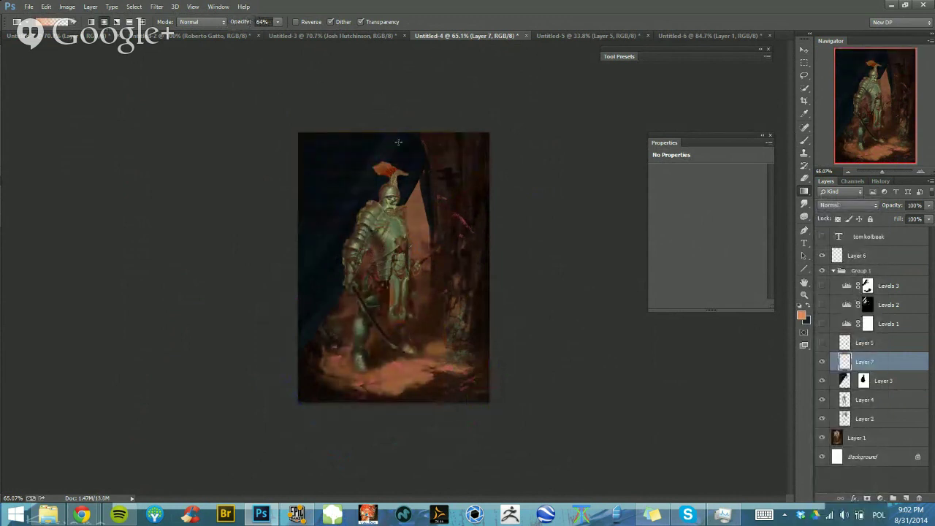
{"action": "left_click_drag", "start_coordinate": [385, 111], "coordinate": [376, 292]}
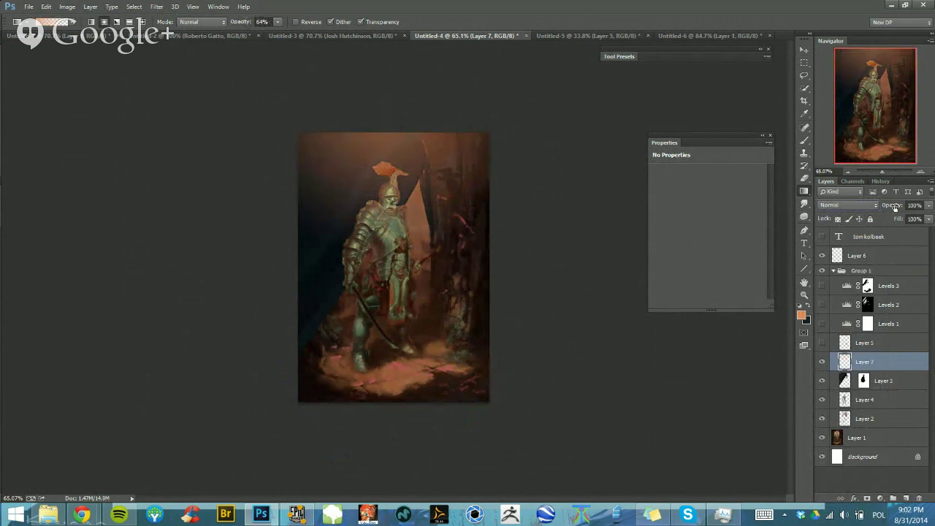
{"action": "left_click_drag", "start_coordinate": [893, 205], "coordinate": [877, 207]}
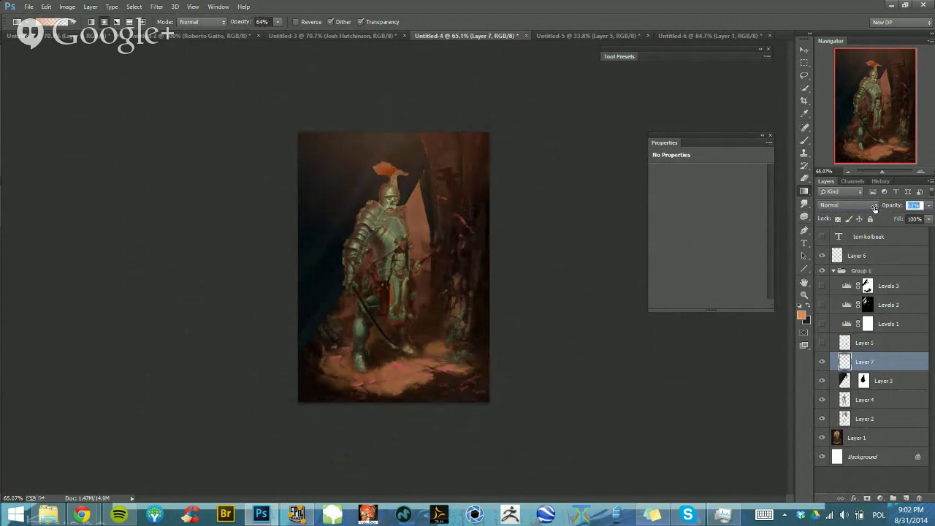
Add a shorter gradient in a lighter yellow-orange above the knight's plume with the tool opacity at 22%
{"action": "right_click", "coordinate": [461, 217], "text": "alt+shift"}
{"action": "mouse_move", "coordinate": [458, 221]}
{"action": "left_mouse_down"}
{"action": "mouse_move", "coordinate": [527, 193]}
{"action": "mouse_move", "coordinate": [455, 206]}
{"action": "left_mouse_up"}
{"action": "left_click_drag", "start_coordinate": [237, 24], "coordinate": [215, 27]}
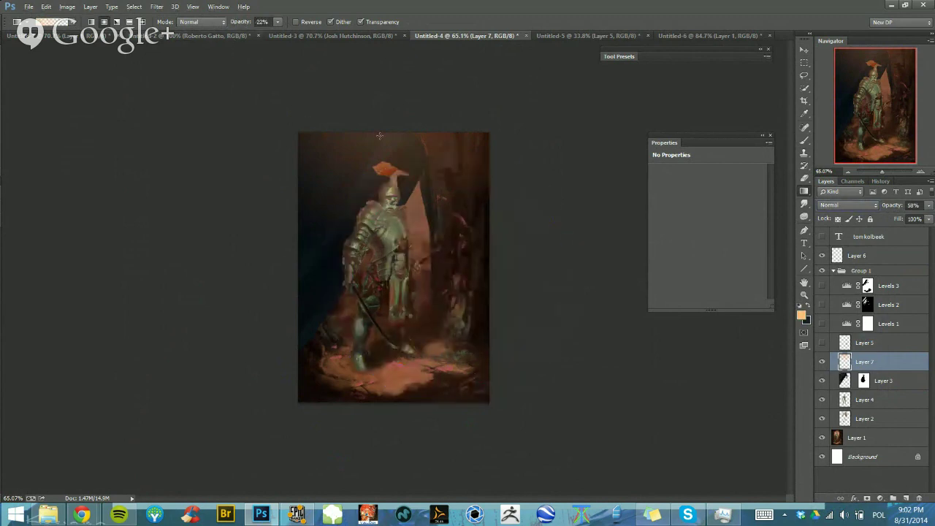
{"action": "left_click_drag", "start_coordinate": [383, 95], "coordinate": [383, 212]}
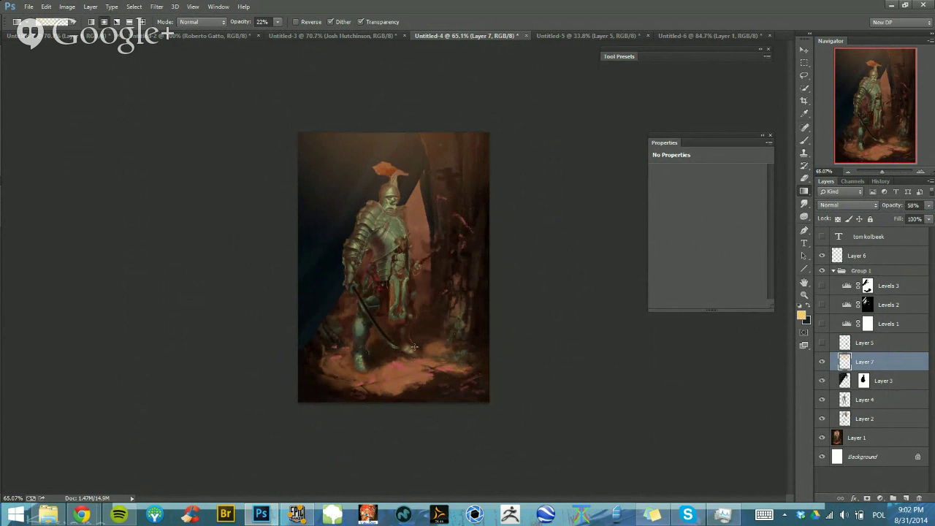
Hide Layer 7, show Layer 5 and Levels 1, 2 and 3, and flip the canvas horizontally to check the composition
{"action": "left_click", "coordinate": [823, 362]}
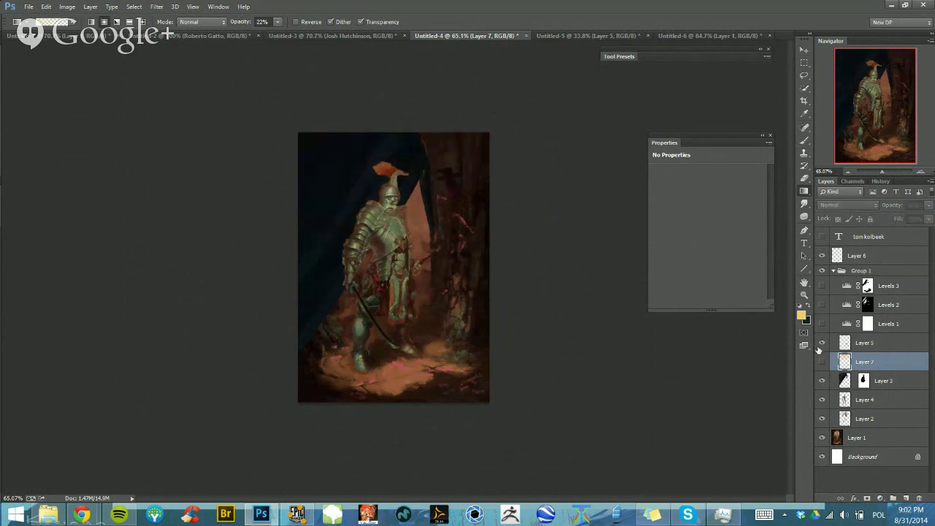
{"action": "left_click", "coordinate": [820, 312]}
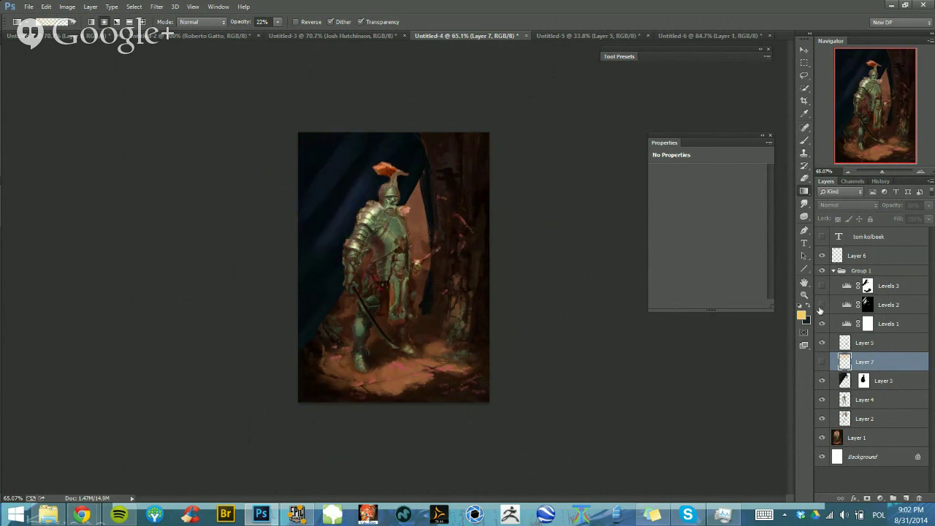
{"action": "left_click", "coordinate": [820, 311]}
{"action": "left_click", "coordinate": [820, 292]}
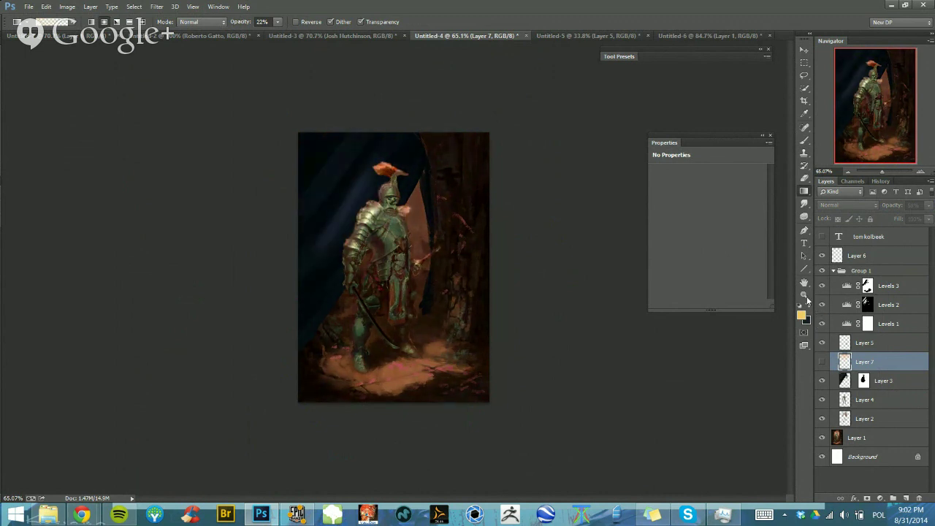
{"action": "key", "text": "ctrl+shift+h"}
{"action": "scroll", "coordinate": [449, 247], "scroll_direction": "down", "scroll_amount": 2}
{"action": "key", "text": "b"}
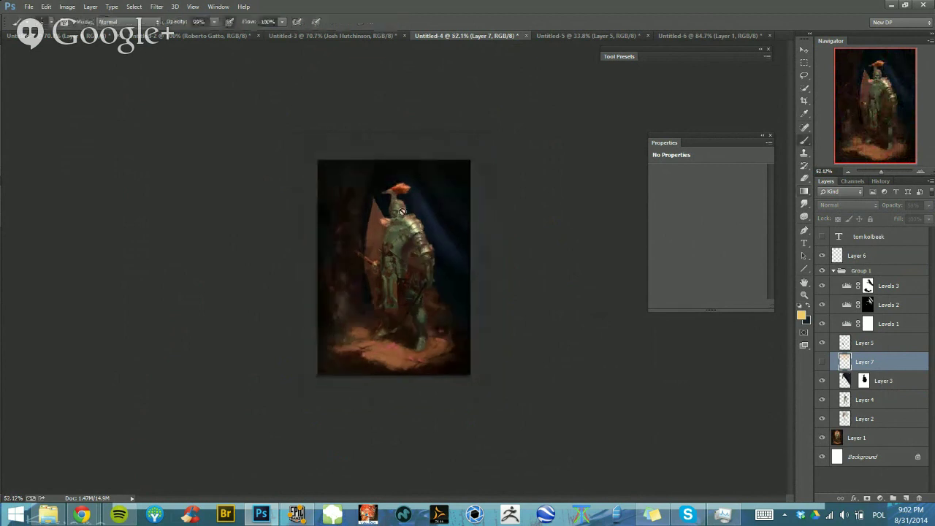
{"action": "right_click", "coordinate": [409, 223], "text": "alt"}
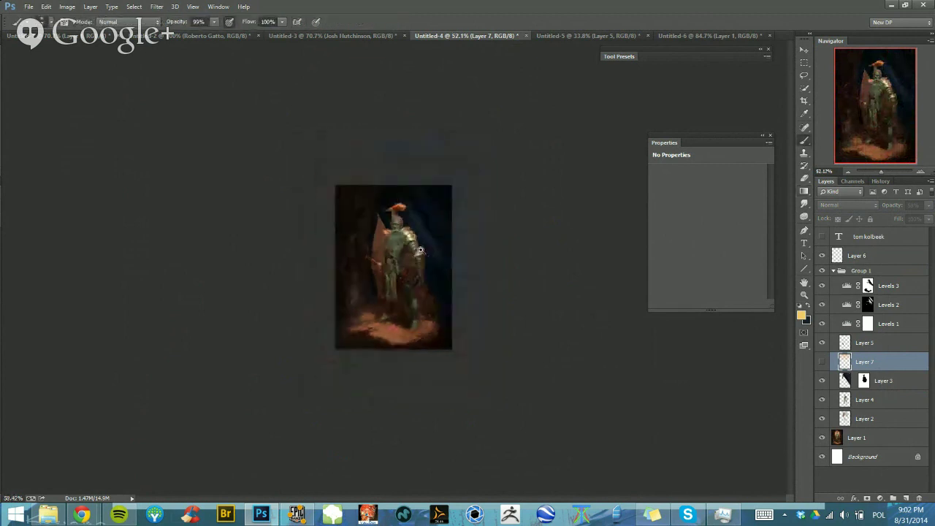
{"action": "scroll", "coordinate": [439, 256], "scroll_direction": "down", "scroll_amount": 2}
Add a new layer above Levels 3 and touch up the armour and ground with sampled pale and reddish-brown colours, flipping the canvas back
{"action": "left_click", "coordinate": [868, 286]}
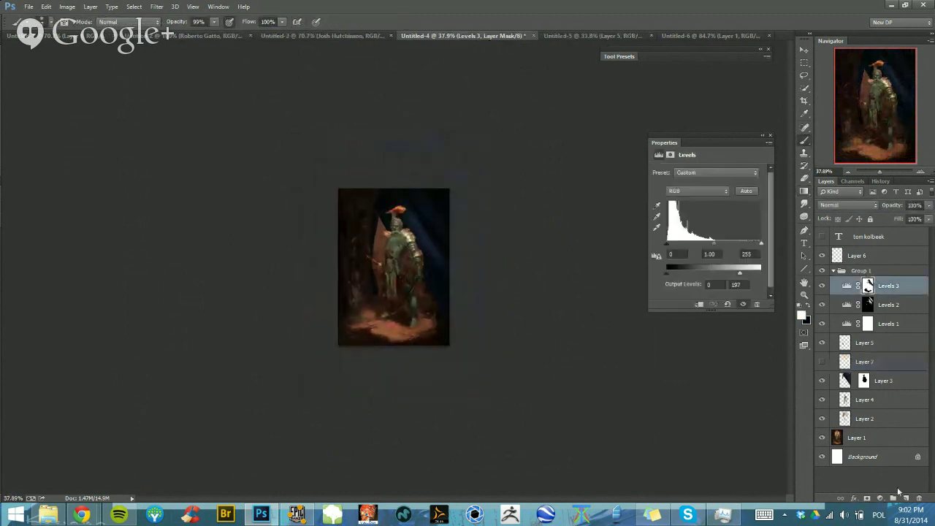
{"action": "left_click", "coordinate": [906, 497]}
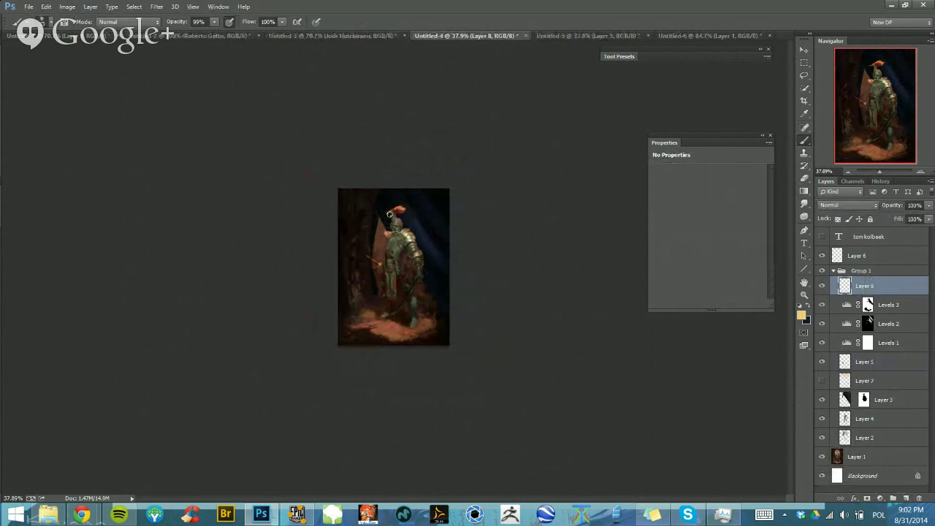
{"action": "scroll", "coordinate": [389, 214], "scroll_direction": "up", "scroll_amount": 2}
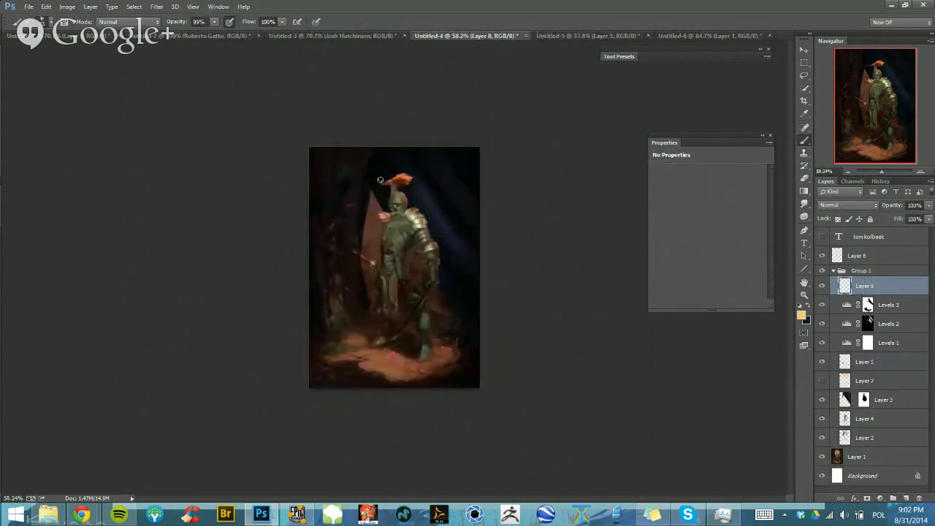
{"action": "key", "text": "0"}
{"action": "left_click", "coordinate": [411, 227], "text": "alt"}
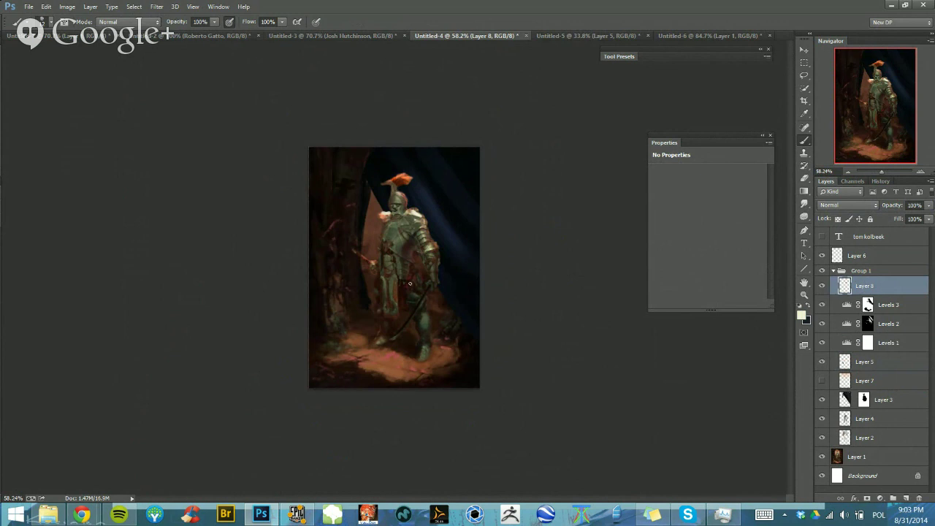
{"action": "key", "text": "F1"}
{"action": "left_click_drag", "start_coordinate": [453, 251], "coordinate": [418, 286]}
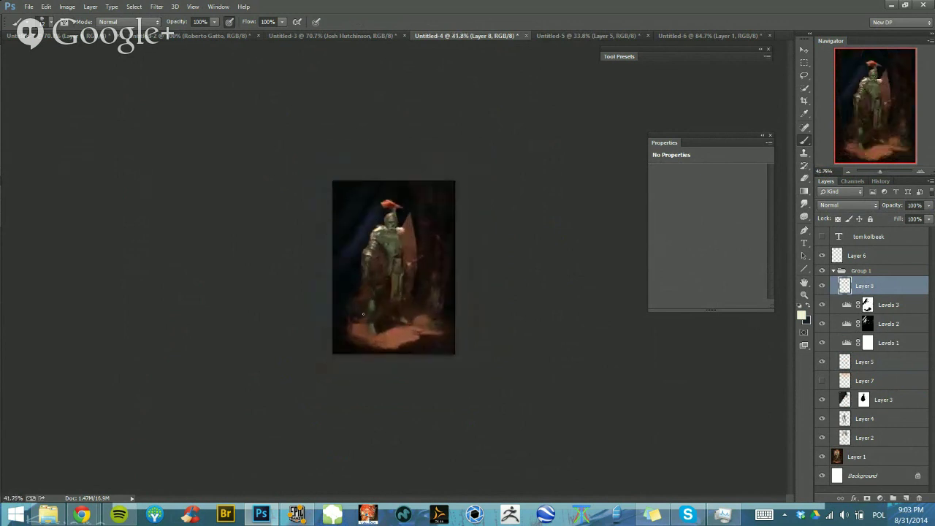
{"action": "left_click", "coordinate": [356, 334], "text": "alt"}
{"action": "mouse_move", "coordinate": [389, 354]}
{"action": "left_mouse_down"}
{"action": "mouse_move", "coordinate": [411, 384]}
{"action": "mouse_move", "coordinate": [393, 400]}
{"action": "left_mouse_up"}
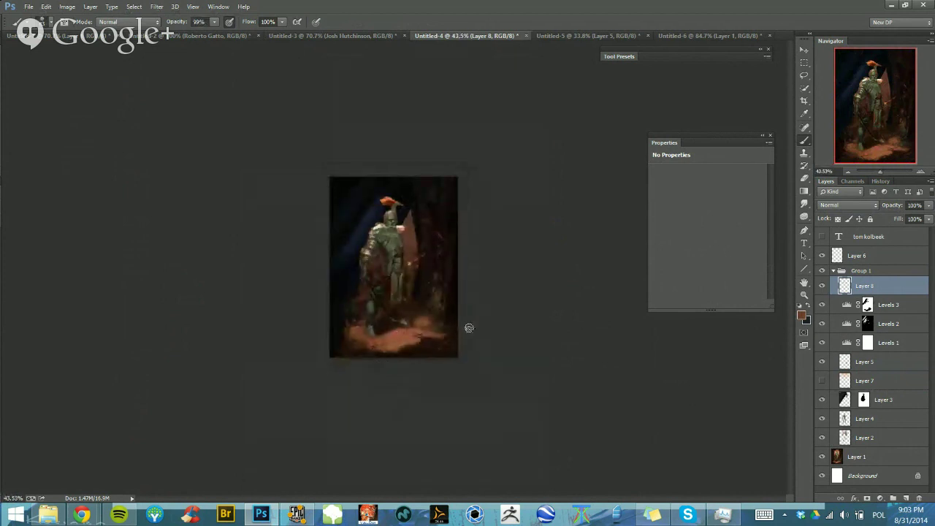
{"action": "left_click", "coordinate": [906, 498]}
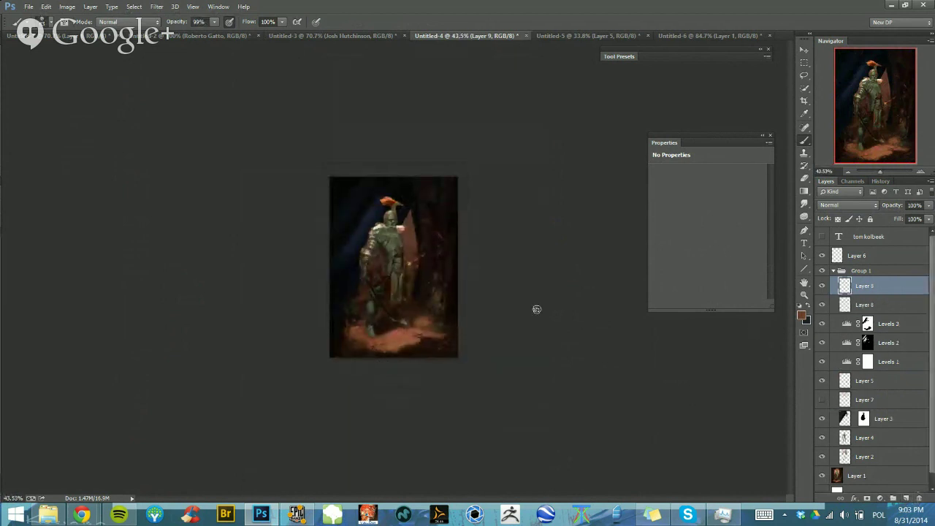
{"action": "key", "text": "l"}
{"action": "mouse_move", "coordinate": [358, 318]}
{"action": "left_mouse_down"}
{"action": "mouse_move", "coordinate": [315, 356]}
{"action": "mouse_move", "coordinate": [513, 348]}
{"action": "left_mouse_up"}
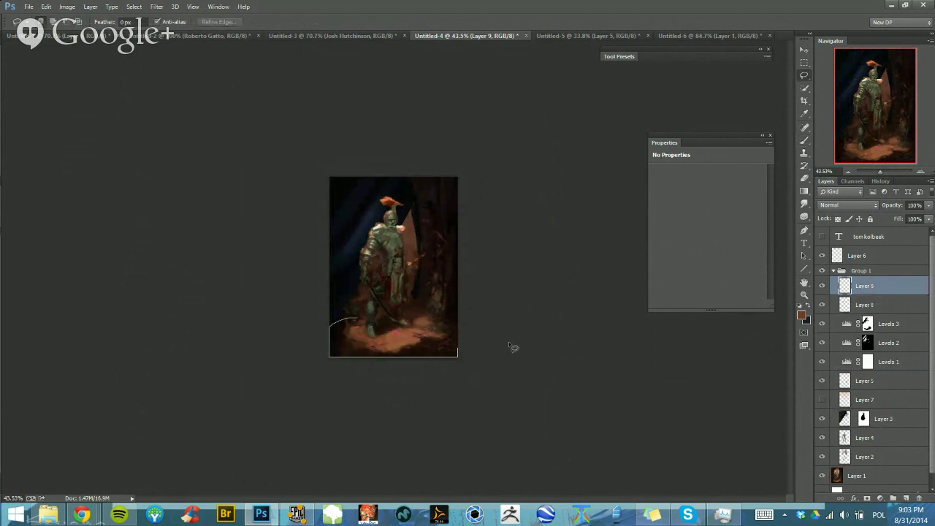
{"action": "mouse_move", "coordinate": [462, 307]}
{"action": "left_mouse_down"}
{"action": "mouse_move", "coordinate": [436, 302]}
{"action": "mouse_move", "coordinate": [379, 336]}
{"action": "mouse_move", "coordinate": [349, 321]}
{"action": "mouse_move", "coordinate": [419, 370]}
{"action": "mouse_move", "coordinate": [409, 397]}
{"action": "left_mouse_up"}
{"action": "mouse_move", "coordinate": [417, 204]}
{"action": "left_mouse_down"}
{"action": "mouse_move", "coordinate": [391, 234]}
{"action": "mouse_move", "coordinate": [403, 230]}
{"action": "mouse_move", "coordinate": [408, 183]}
{"action": "left_mouse_up"}
{"action": "key", "text": "ctrl+z"}
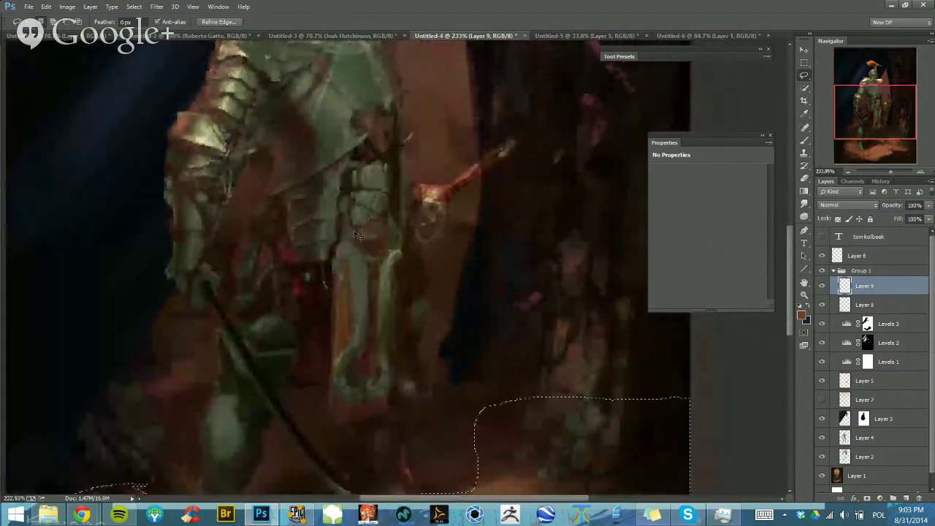
{"action": "left_click_drag", "start_coordinate": [443, 247], "coordinate": [411, 280]}
{"action": "left_click_drag", "start_coordinate": [415, 314], "coordinate": [448, 296]}
{"action": "key", "text": "ctrl+d"}
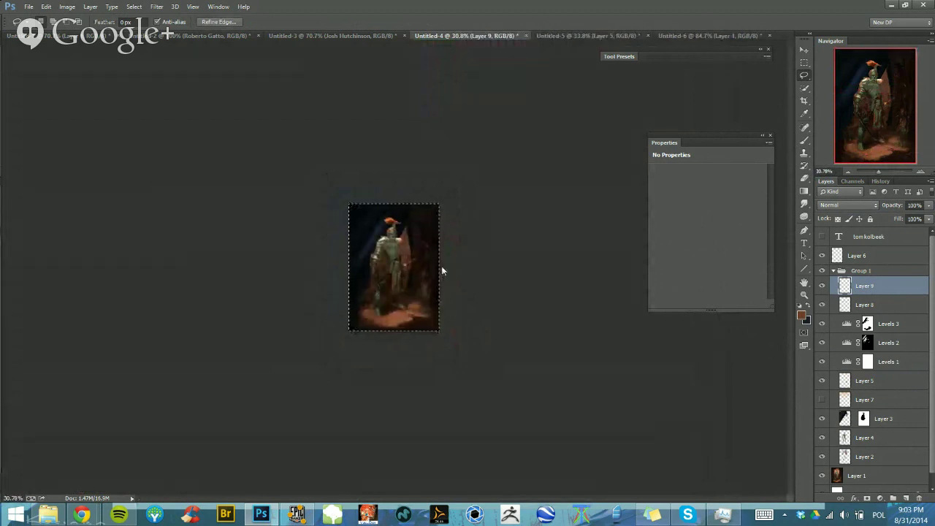
Create a new document matching the copied merged painting and paste the knight image into it
{"action": "key", "text": "ctrl+n"}
{"action": "key", "text": "Return"}
{"action": "left_click_drag", "start_coordinate": [453, 193], "coordinate": [463, 243]}
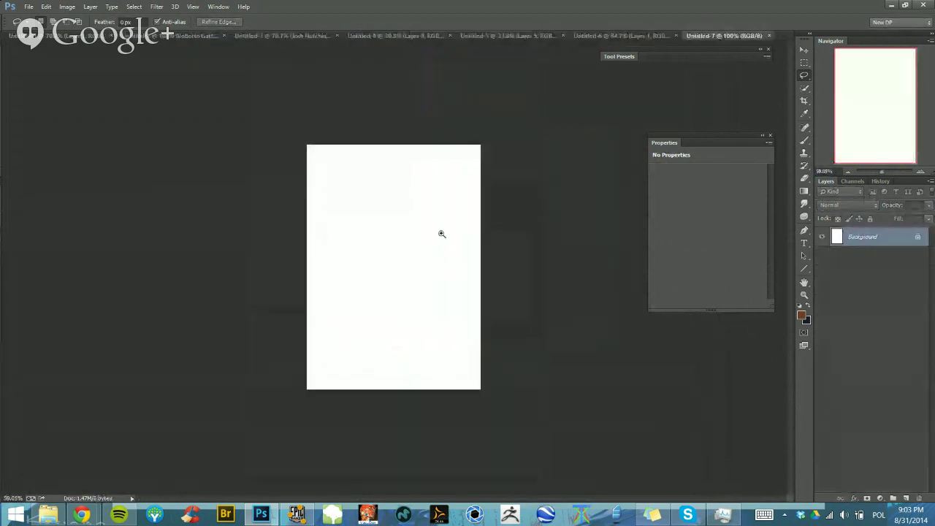
{"action": "key", "text": "ctrl+v"}
{"action": "left_click_drag", "start_coordinate": [405, 303], "coordinate": [375, 337]}
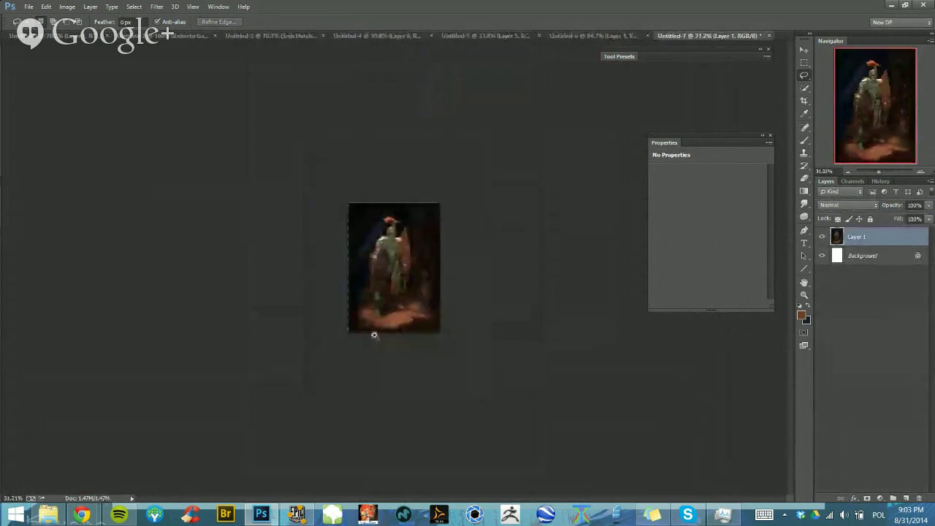
{"action": "left_click_drag", "start_coordinate": [348, 365], "coordinate": [742, 404]}
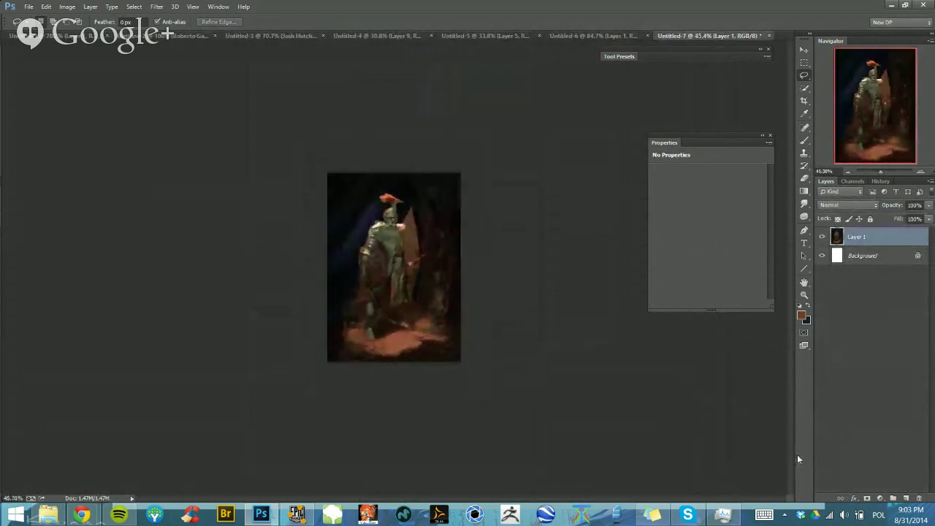
Flip the pasted knight painting horizontally and back to examine its composition
{"action": "key", "text": "F5"}
{"action": "key", "text": "F5"}
{"action": "key", "text": "F4"}
{"action": "key", "text": "F4"}
{"action": "key", "text": "F4"}
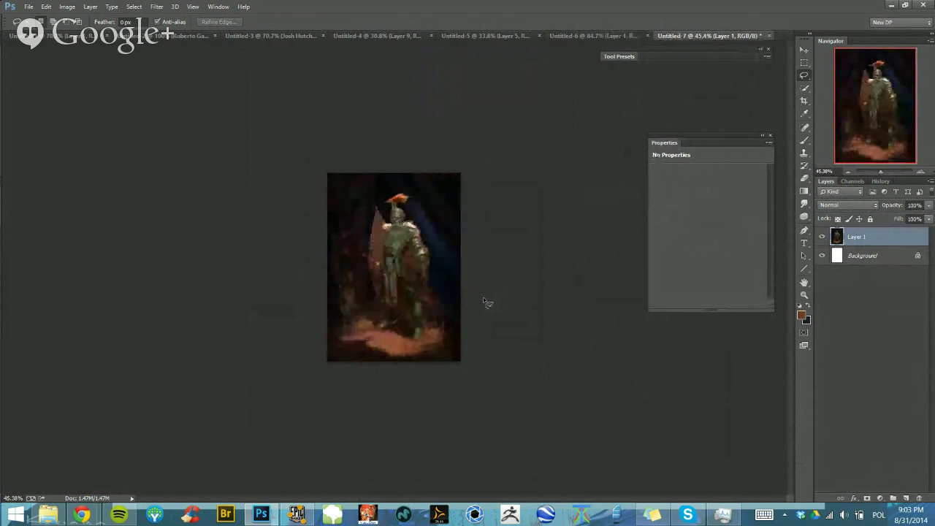
{"action": "key", "text": "ctrl+alt+shift+h"}
Add a new layer and paint sampled dark blue over the background beside the knight and reddish tones on the ground
{"action": "left_click", "coordinate": [905, 498]}
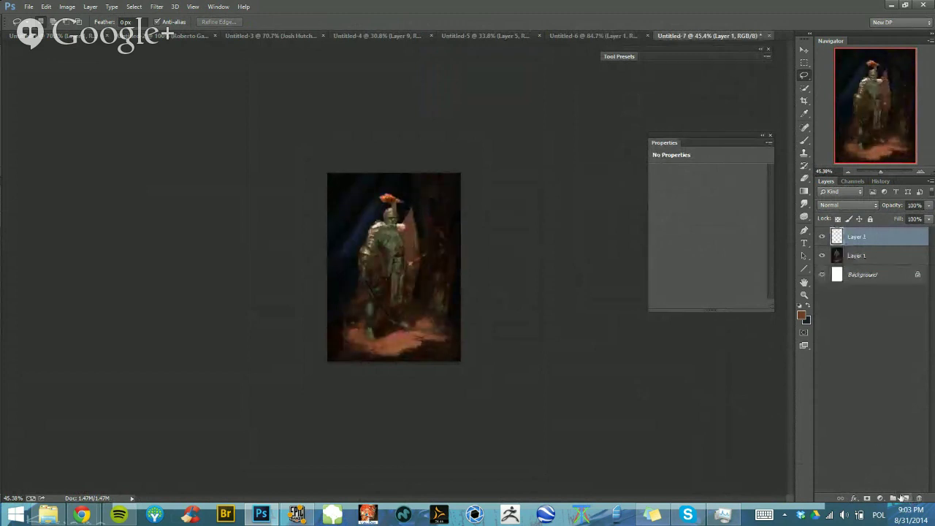
{"action": "key", "text": "b"}
{"action": "key", "text": "x"}
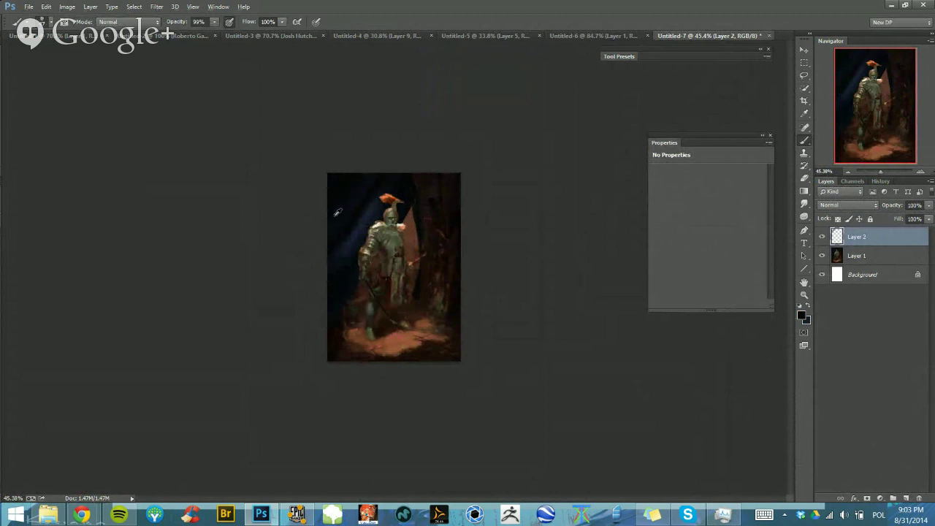
{"action": "right_click", "coordinate": [355, 250], "text": "alt"}
{"action": "left_click", "coordinate": [351, 223], "text": "alt"}
{"action": "left_click_drag", "start_coordinate": [361, 219], "coordinate": [348, 281]}
{"action": "right_click", "coordinate": [347, 282], "text": "alt"}
{"action": "mouse_move", "coordinate": [438, 352]}
{"action": "left_mouse_down"}
{"action": "mouse_move", "coordinate": [364, 361]}
{"action": "mouse_move", "coordinate": [405, 349]}
{"action": "mouse_move", "coordinate": [396, 329]}
{"action": "mouse_move", "coordinate": [418, 342]}
{"action": "left_mouse_up"}
{"action": "right_click", "coordinate": [399, 339], "text": "alt"}
{"action": "left_click", "coordinate": [395, 329], "text": "alt"}
Outline the ground area around the knight's feet with the Lasso and copy it from Layer 1 to a new layer
{"action": "key", "text": "l"}
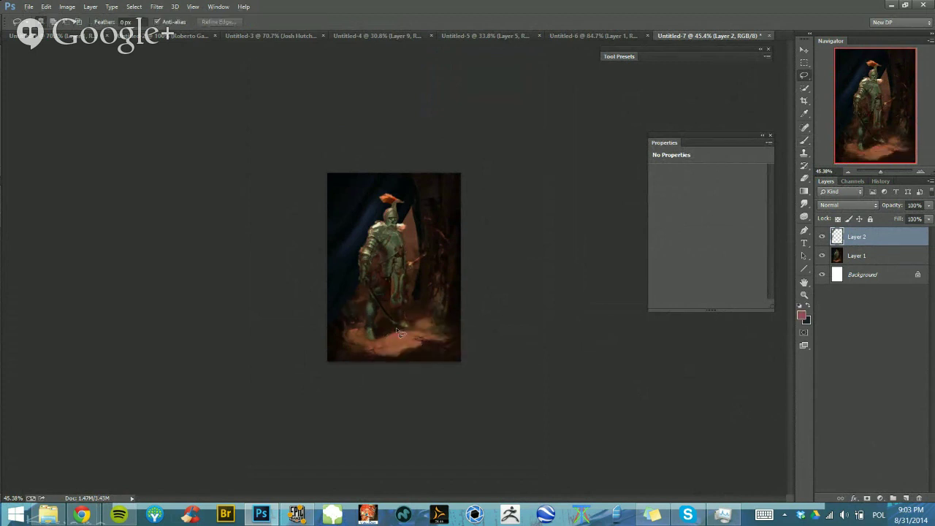
{"action": "mouse_move", "coordinate": [418, 294]}
{"action": "left_mouse_down"}
{"action": "mouse_move", "coordinate": [448, 300]}
{"action": "mouse_move", "coordinate": [438, 296]}
{"action": "left_mouse_up"}
{"action": "key", "text": "ctrl+j"}
{"action": "left_click", "coordinate": [467, 194]}
{"action": "key", "text": "ctrl+j"}
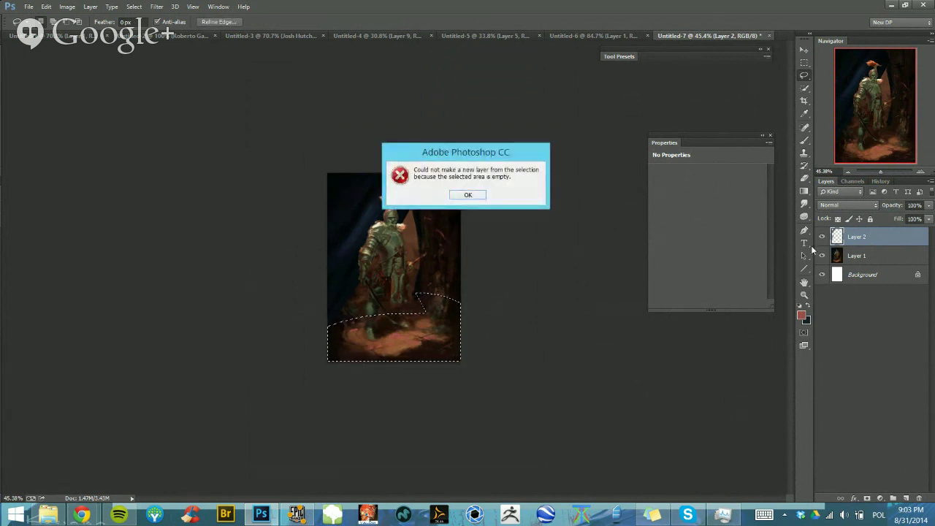
{"action": "key", "text": "Return"}
{"action": "left_click", "coordinate": [856, 255]}
{"action": "key", "text": "ctrl+j"}
Distort the ground copy into a low perspective trapezoid with a narrow far edge and a near edge extending well beyond both canvas sides
{"action": "key", "text": "ctrl+t"}
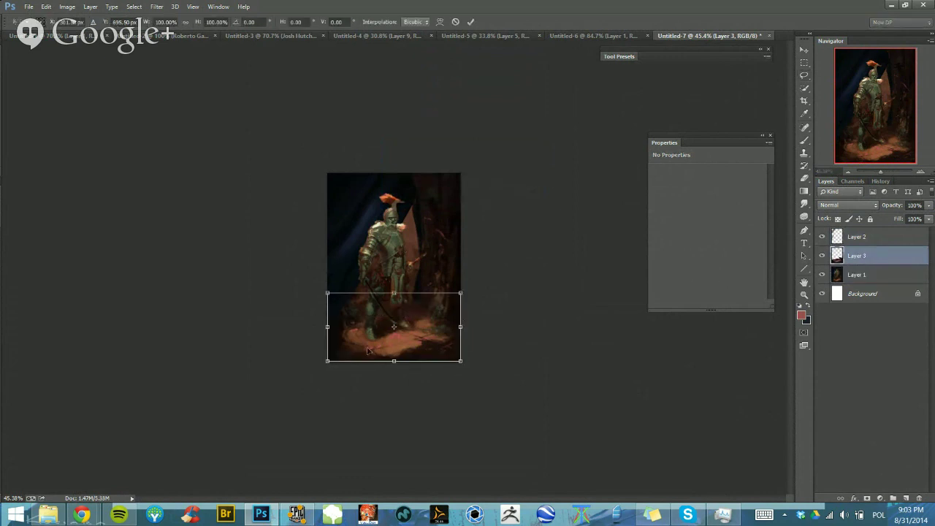
{"action": "left_click_drag", "start_coordinate": [330, 368], "coordinate": [248, 376]}
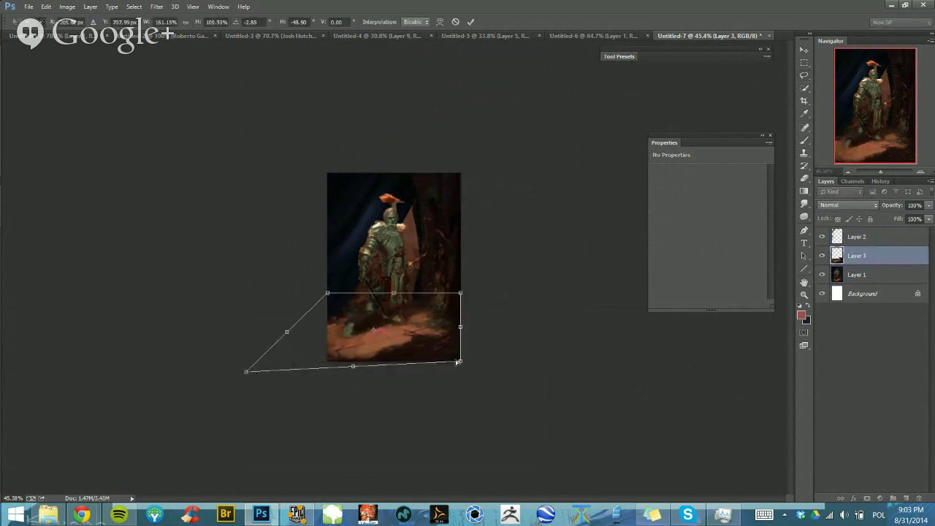
{"action": "left_click_drag", "start_coordinate": [458, 362], "coordinate": [533, 384]}
{"action": "left_click_drag", "start_coordinate": [325, 293], "coordinate": [347, 311]}
{"action": "left_click_drag", "start_coordinate": [461, 294], "coordinate": [421, 319]}
{"action": "left_click_drag", "start_coordinate": [357, 317], "coordinate": [430, 320]}
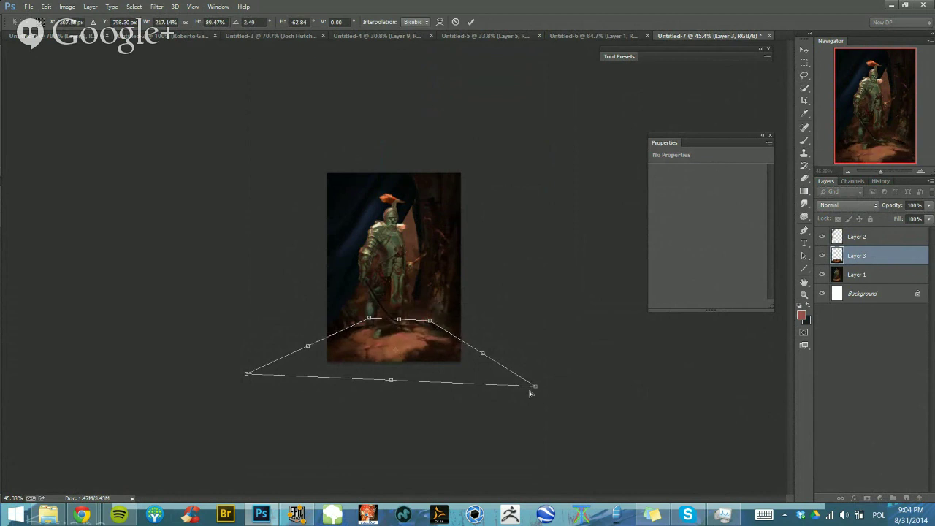
{"action": "left_click_drag", "start_coordinate": [536, 386], "coordinate": [680, 369]}
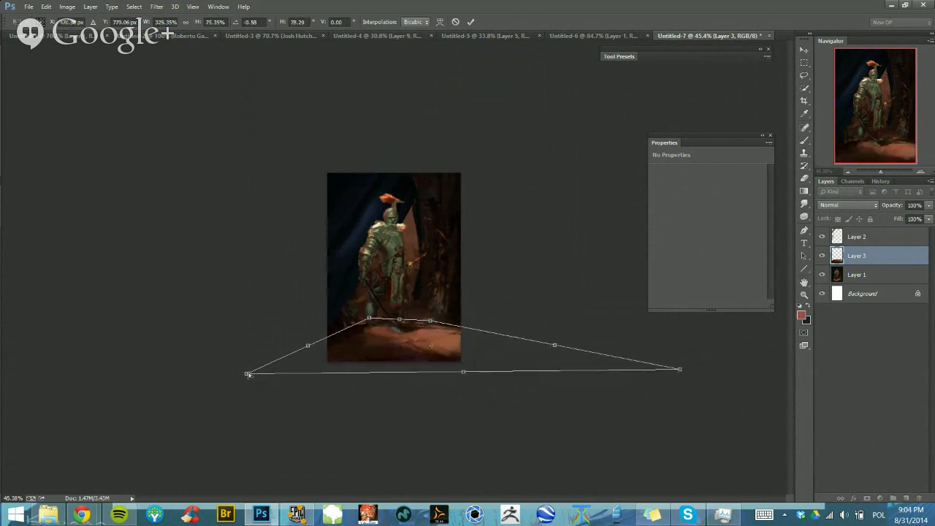
{"action": "left_click_drag", "start_coordinate": [248, 374], "coordinate": [83, 370]}
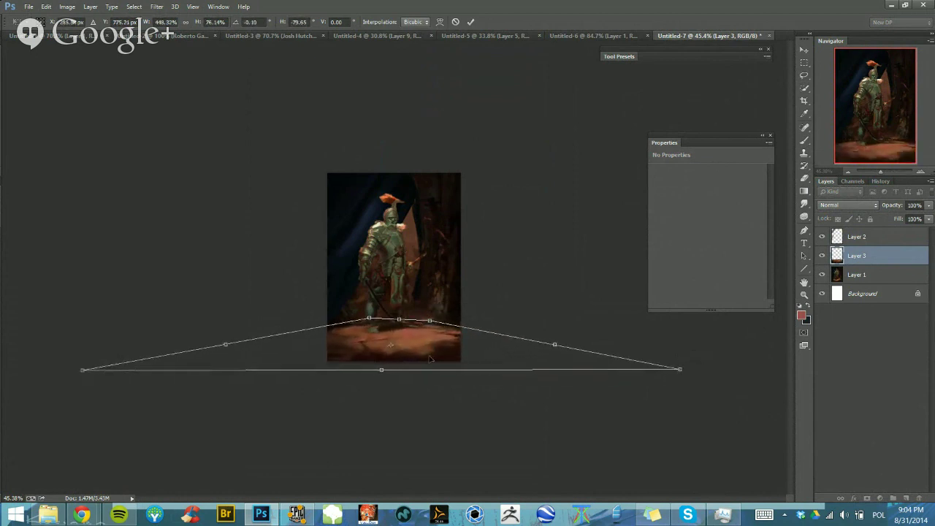
{"action": "mouse_move", "coordinate": [431, 359]}
{"action": "left_mouse_down"}
{"action": "mouse_move", "coordinate": [428, 367]}
{"action": "mouse_move", "coordinate": [469, 364]}
{"action": "left_mouse_up"}
{"action": "key", "text": "Return"}
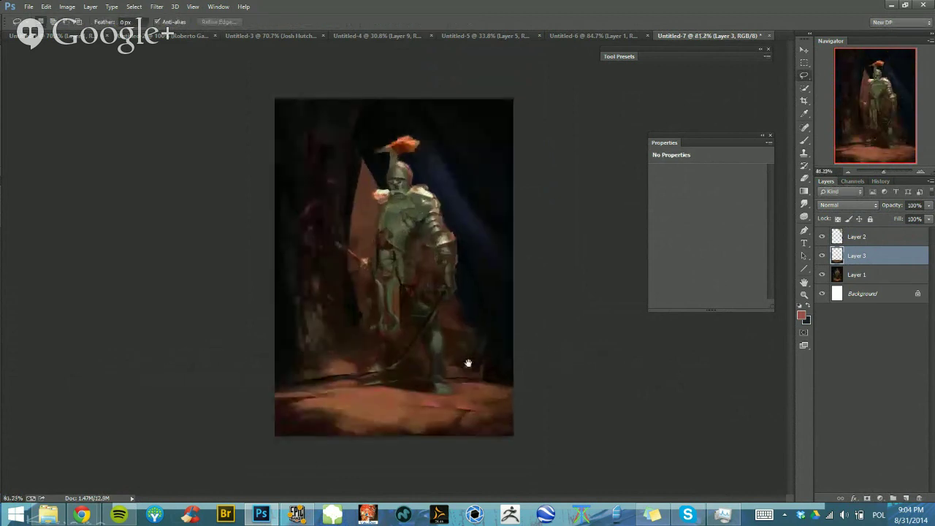
Outline the dark background area beside the knight with the Lasso and clear the selection
{"action": "left_click_drag", "start_coordinate": [436, 396], "coordinate": [425, 395]}
{"action": "mouse_move", "coordinate": [358, 128]}
{"action": "left_mouse_down"}
{"action": "mouse_move", "coordinate": [366, 285]}
{"action": "mouse_move", "coordinate": [349, 343]}
{"action": "mouse_move", "coordinate": [278, 363]}
{"action": "left_mouse_up"}
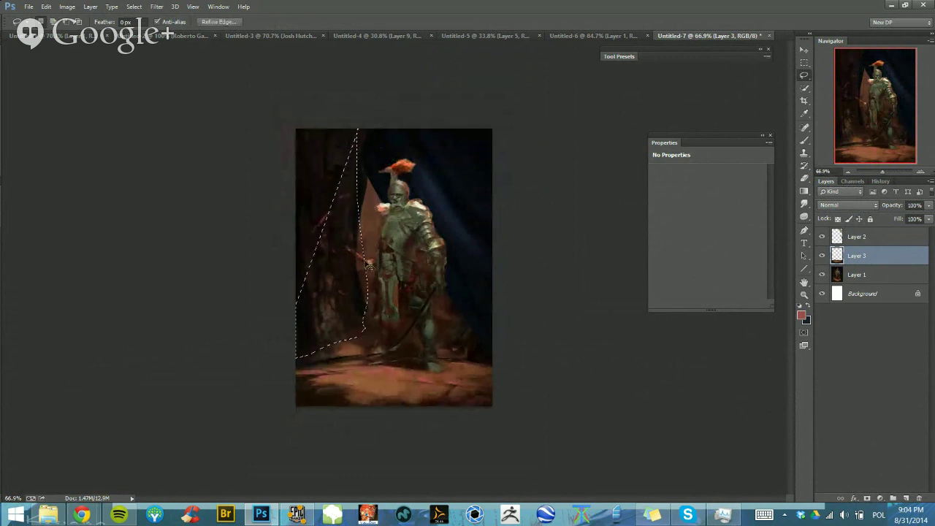
{"action": "key", "text": "ctrl+d"}
{"action": "key", "text": "ctrl+minus"}
{"action": "key", "text": "ctrl+minus"}
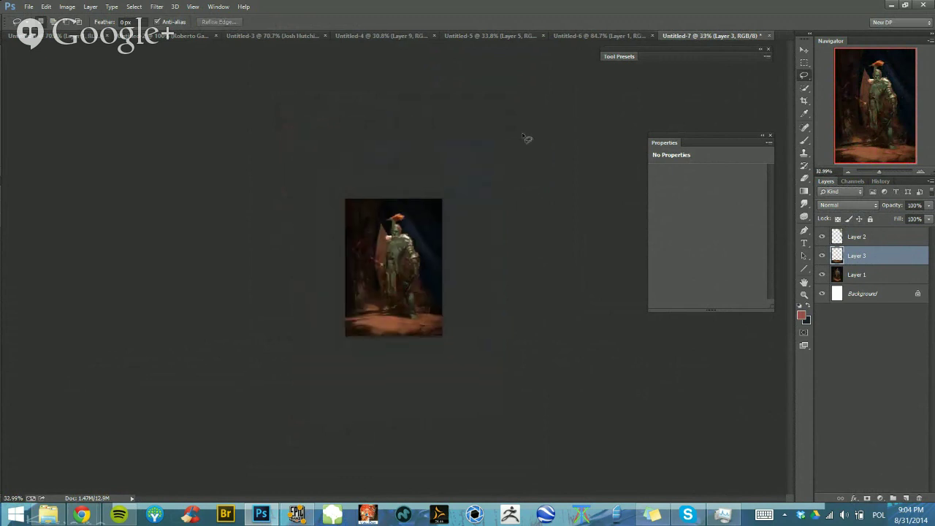
Go through the open documents to the Untitled-4 knight painting and clear its full-canvas selection
{"action": "left_click", "coordinate": [587, 36]}
{"action": "left_click", "coordinate": [684, 33]}
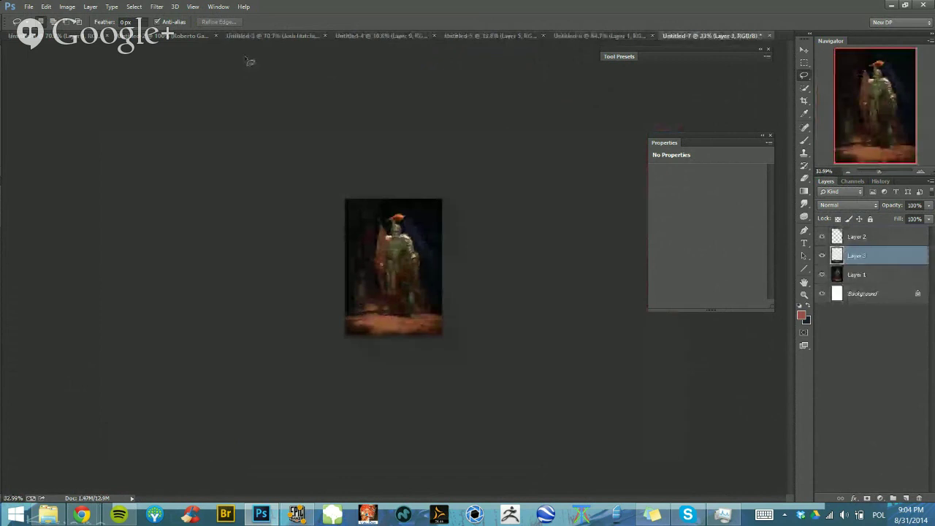
{"action": "left_click", "coordinate": [183, 35]}
{"action": "left_click", "coordinate": [274, 35]}
{"action": "left_click", "coordinate": [388, 35]}
{"action": "key", "text": "ctrl+d"}
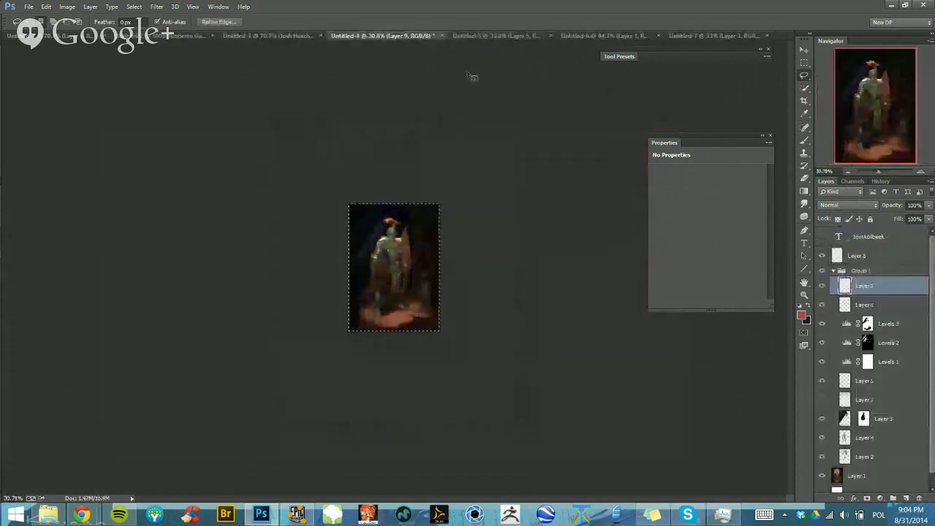
Examine the repainted knight's silhouette, background and lit ground at both close and thumbnail magnifications
{"action": "left_click_drag", "start_coordinate": [417, 256], "coordinate": [473, 263]}
{"action": "left_click_drag", "start_coordinate": [403, 336], "coordinate": [416, 339]}
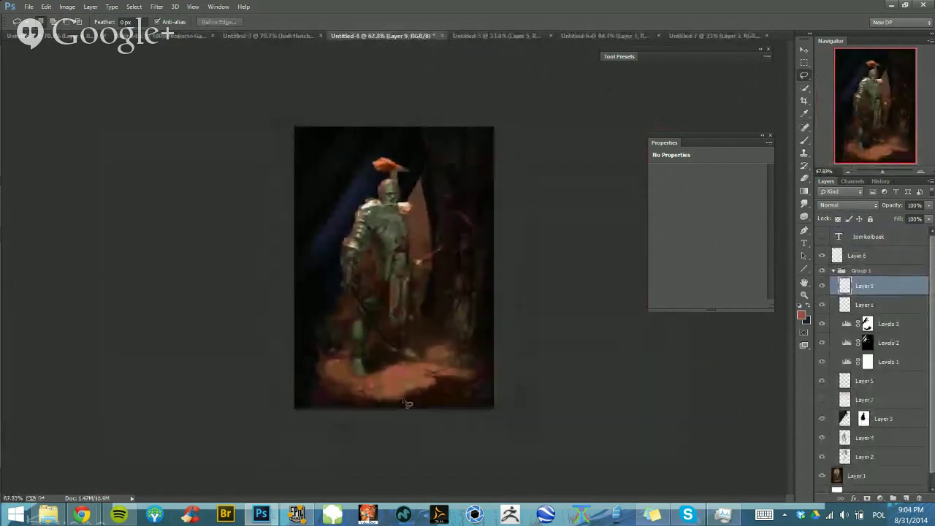
{"action": "left_click_drag", "start_coordinate": [464, 359], "coordinate": [474, 335]}
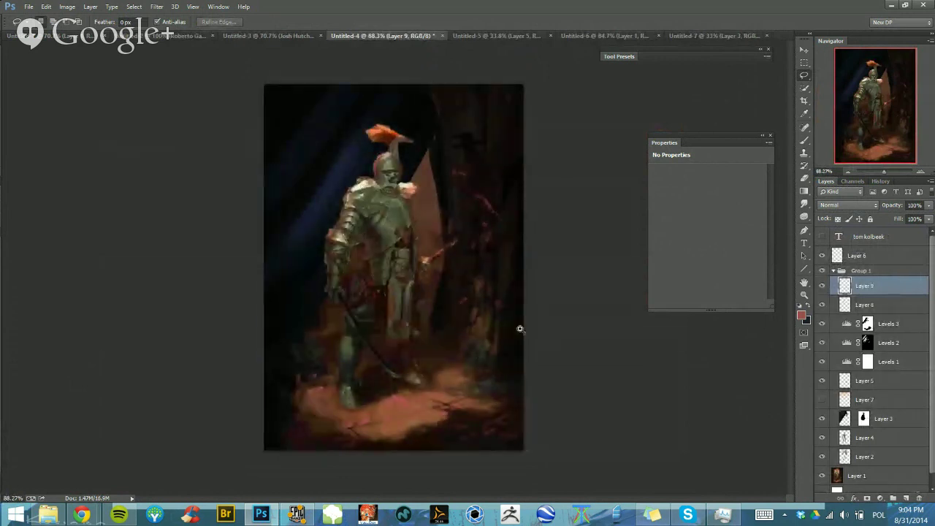
{"action": "key", "text": "ctrl+minus"}
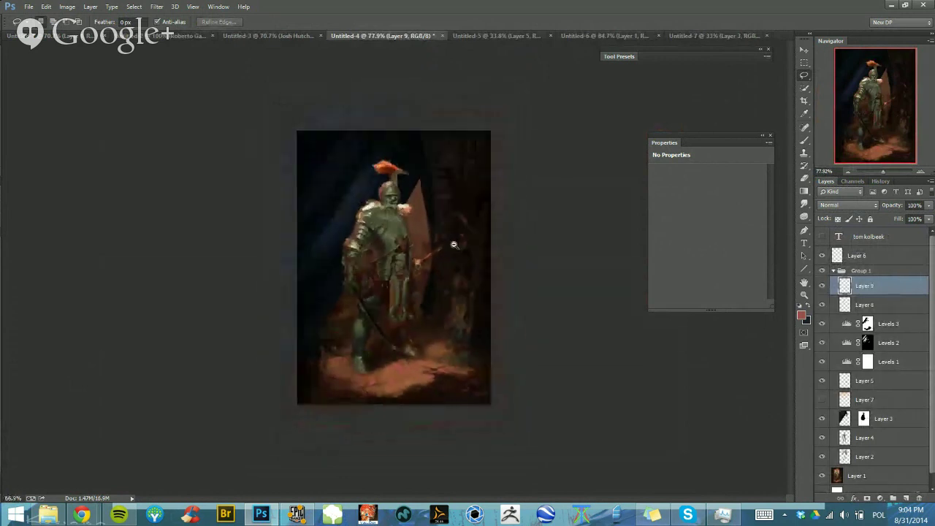
{"action": "key", "text": "ctrl+minus"}
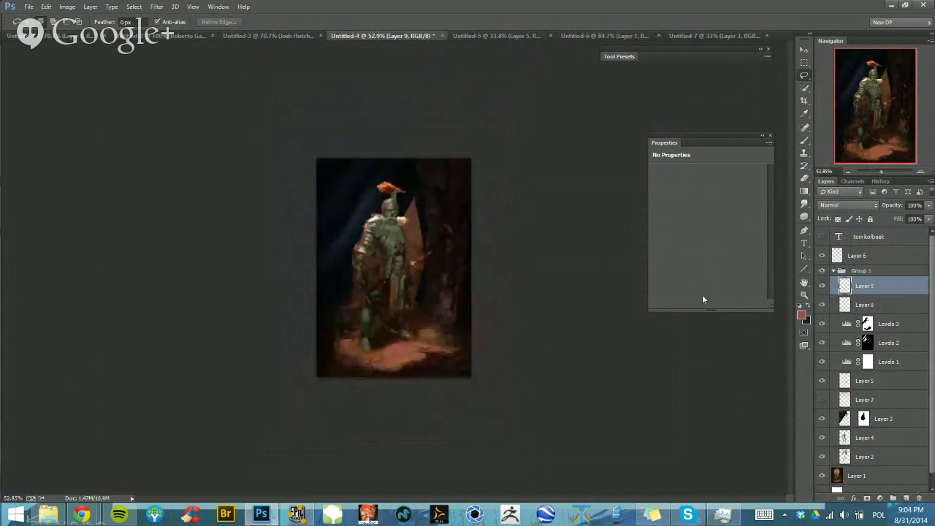
{"action": "mouse_move", "coordinate": [543, 292]}
{"action": "left_mouse_down"}
{"action": "mouse_move", "coordinate": [507, 305]}
{"action": "mouse_move", "coordinate": [505, 364]}
{"action": "left_mouse_up"}
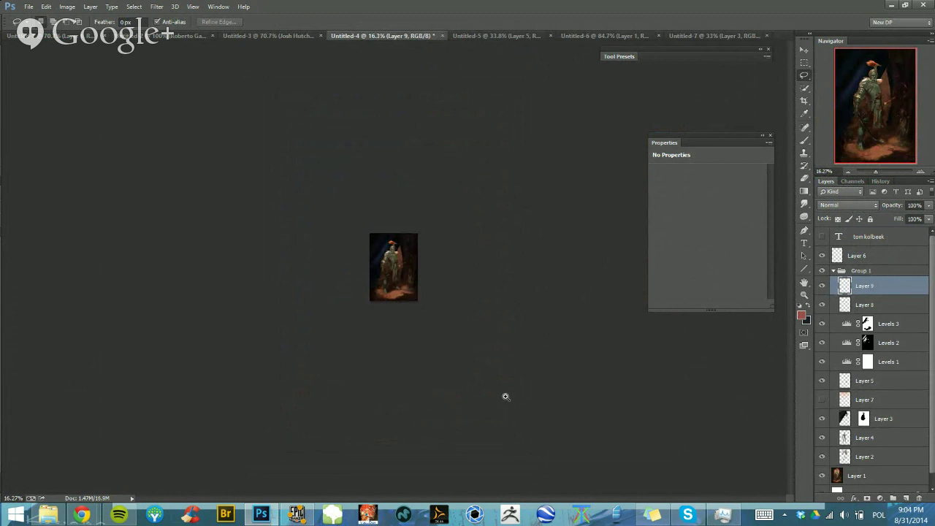
{"action": "left_click_drag", "start_coordinate": [506, 397], "coordinate": [489, 364]}
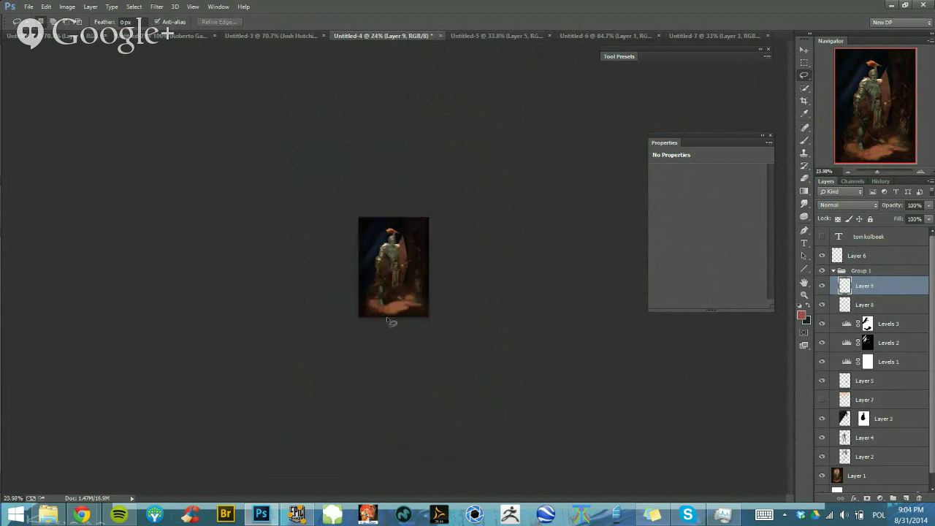
{"action": "left_click_drag", "start_coordinate": [375, 302], "coordinate": [391, 340]}
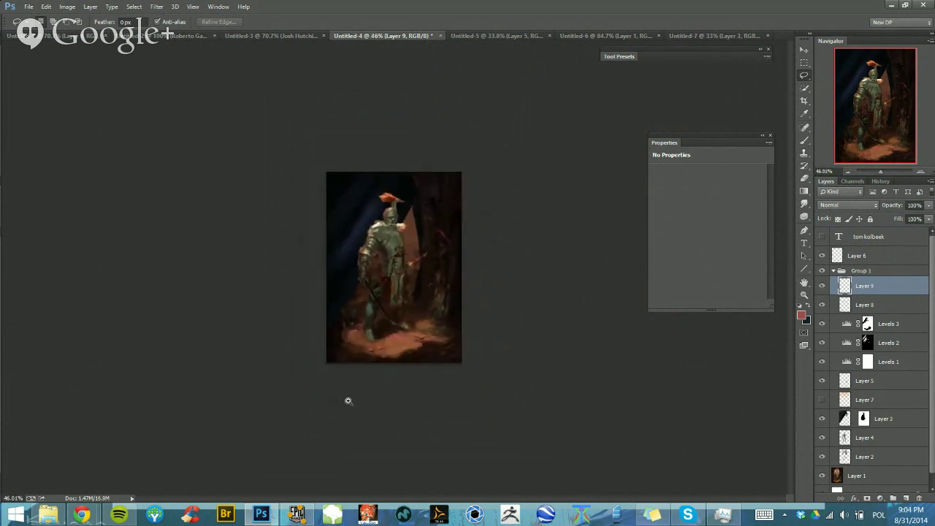
{"action": "mouse_move", "coordinate": [364, 374]}
{"action": "left_mouse_down"}
{"action": "mouse_move", "coordinate": [346, 367]}
{"action": "mouse_move", "coordinate": [356, 380]}
{"action": "mouse_move", "coordinate": [373, 353]}
{"action": "mouse_move", "coordinate": [400, 356]}
{"action": "mouse_move", "coordinate": [361, 359]}
{"action": "mouse_move", "coordinate": [369, 359]}
{"action": "left_mouse_up"}
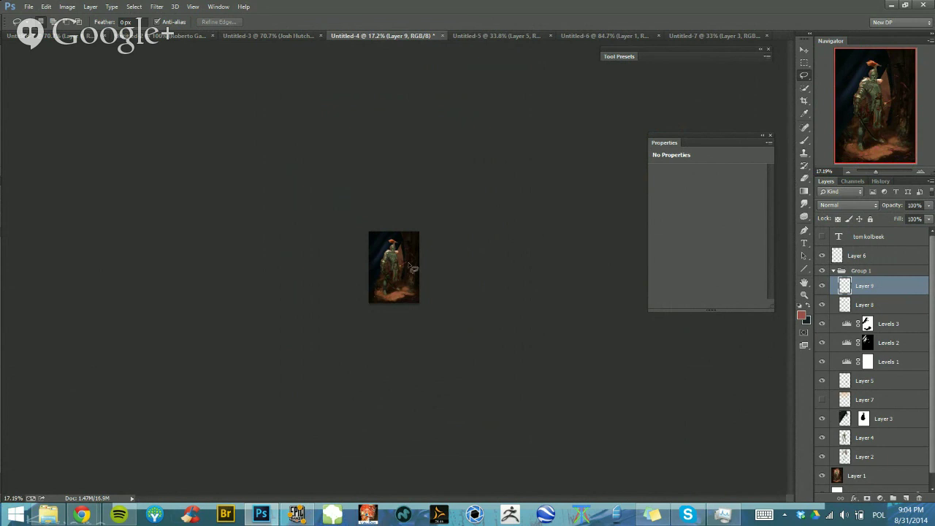
Compare the painting at thumbnail size with the Group 1 edits hidden and shown again
{"action": "key", "text": "m"}
{"action": "left_click_drag", "start_coordinate": [365, 232], "coordinate": [441, 275]}
{"action": "key", "text": "ctrl+d"}
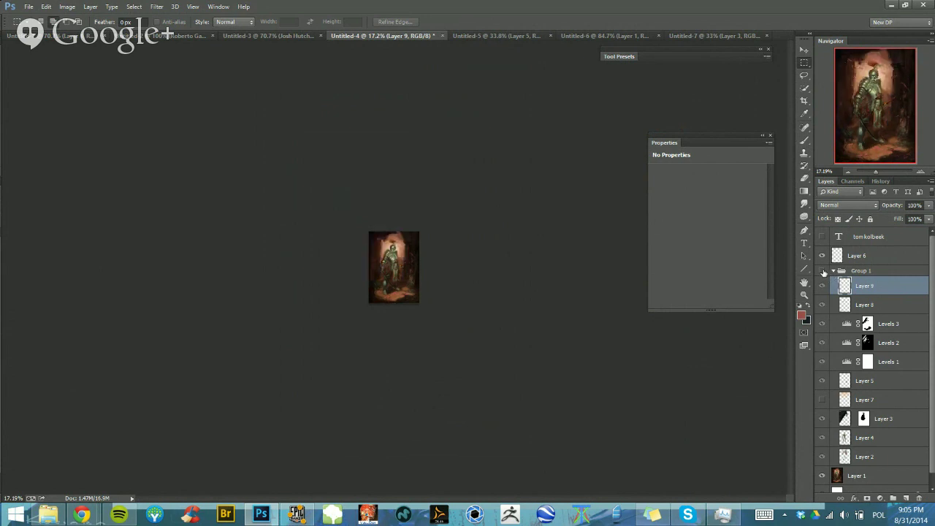
{"action": "left_click", "coordinate": [823, 270]}
{"action": "left_click_drag", "start_coordinate": [436, 257], "coordinate": [385, 315]}
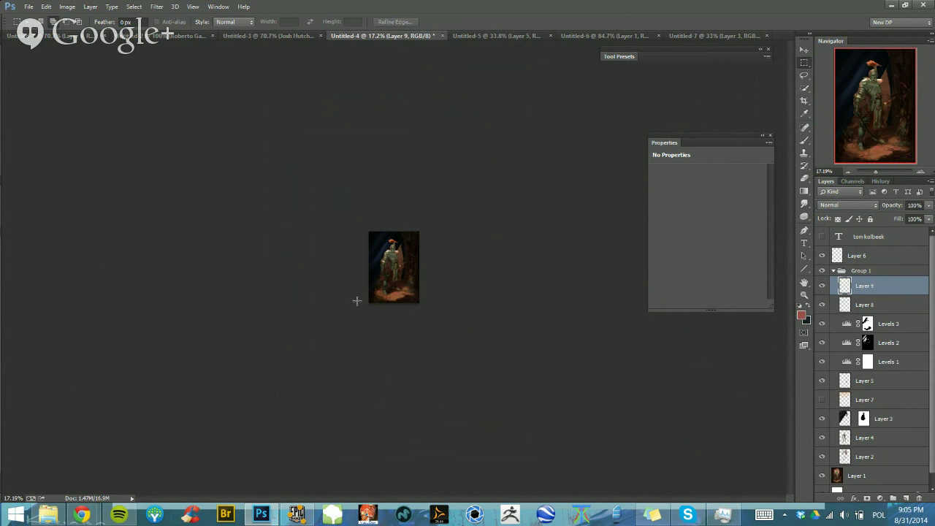
{"action": "left_click_drag", "start_coordinate": [383, 290], "coordinate": [342, 273]}
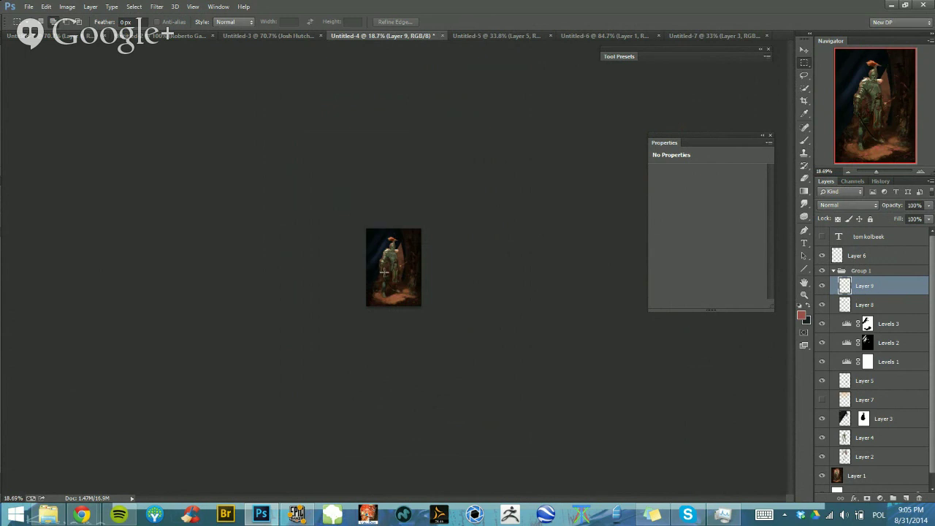
{"action": "left_click_drag", "start_coordinate": [381, 304], "coordinate": [384, 306]}
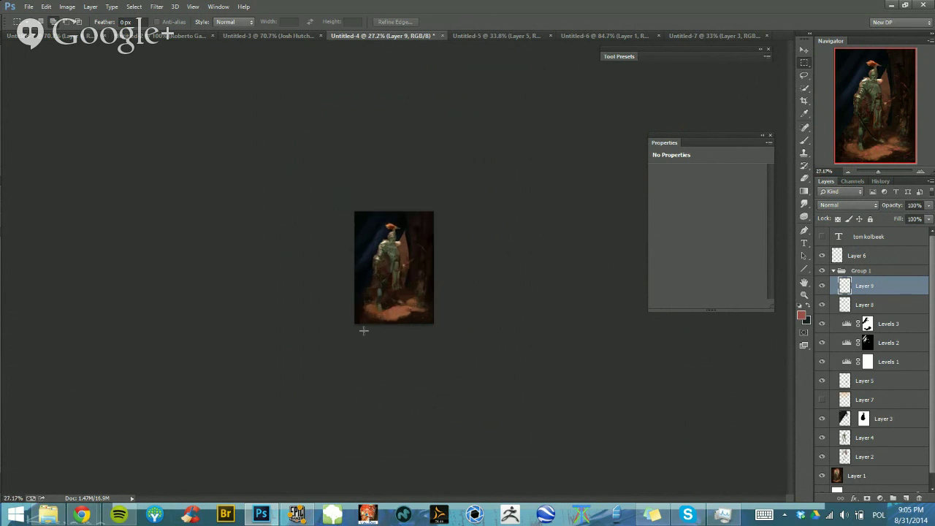
{"action": "left_click_drag", "start_coordinate": [422, 270], "coordinate": [428, 271]}
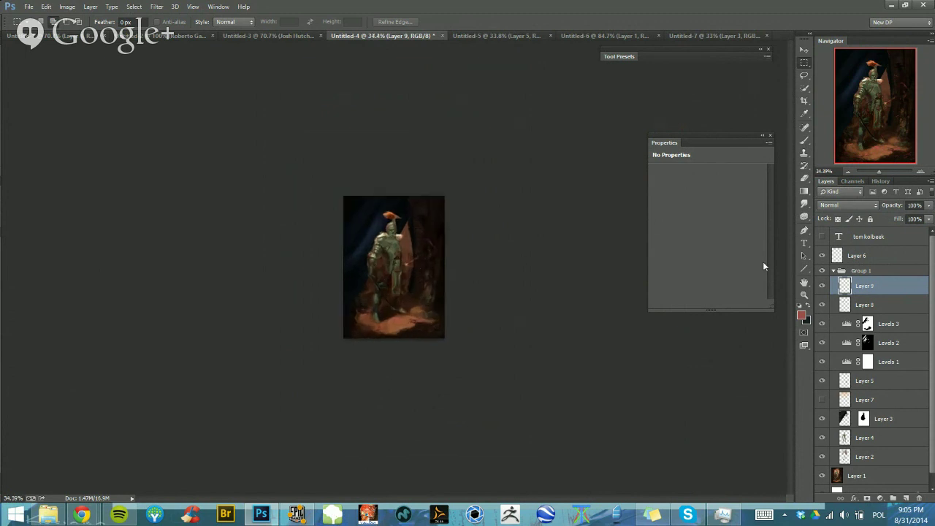
Hide Group 1 and examine the original knight painting in close-up and from a distance
{"action": "left_click", "coordinate": [822, 272]}
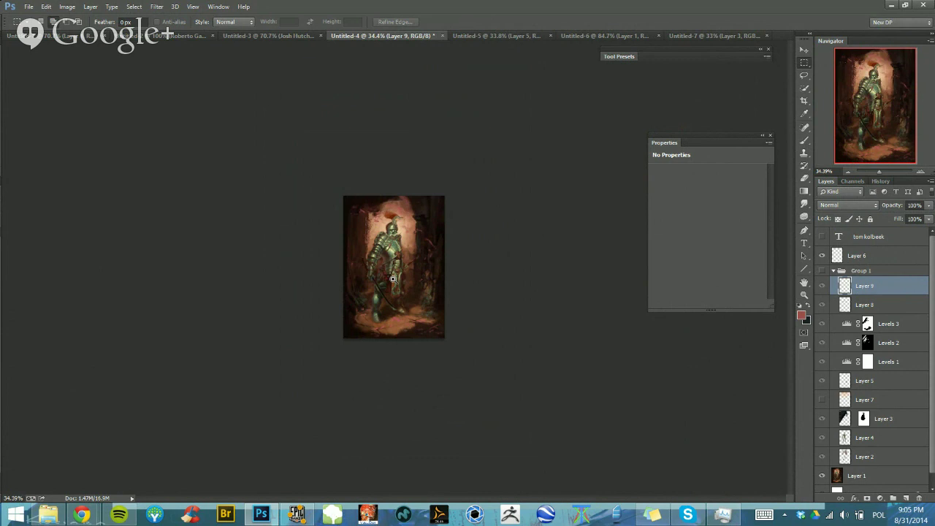
{"action": "mouse_move", "coordinate": [394, 279]}
{"action": "left_mouse_down"}
{"action": "mouse_move", "coordinate": [443, 295]}
{"action": "mouse_move", "coordinate": [421, 296]}
{"action": "mouse_move", "coordinate": [430, 281]}
{"action": "mouse_move", "coordinate": [432, 292]}
{"action": "left_mouse_up"}
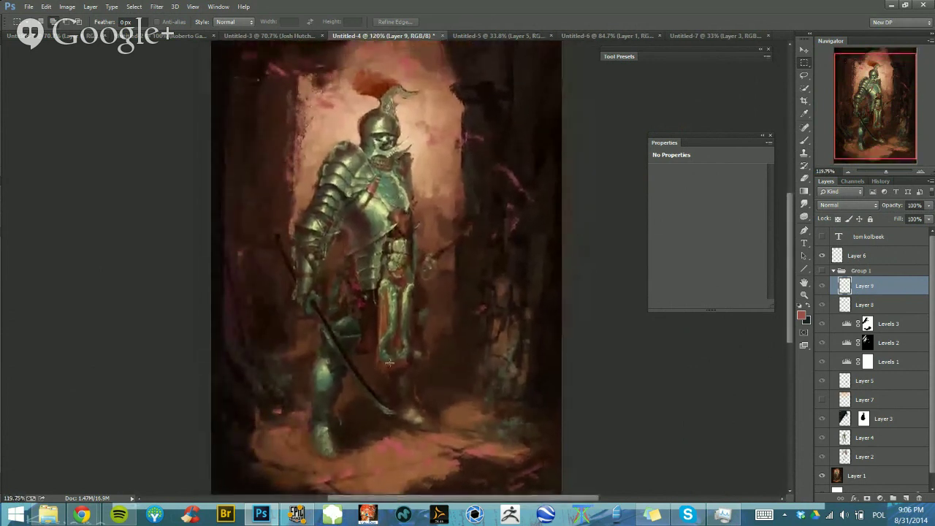
{"action": "scroll", "coordinate": [408, 417], "scroll_direction": "down", "scroll_amount": 1}
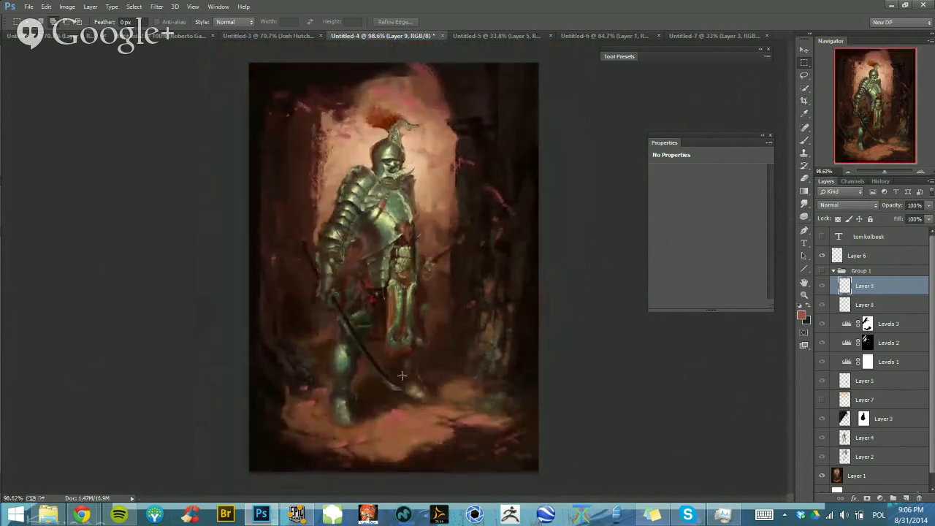
{"action": "scroll", "coordinate": [442, 310], "scroll_direction": "down", "scroll_amount": 1}
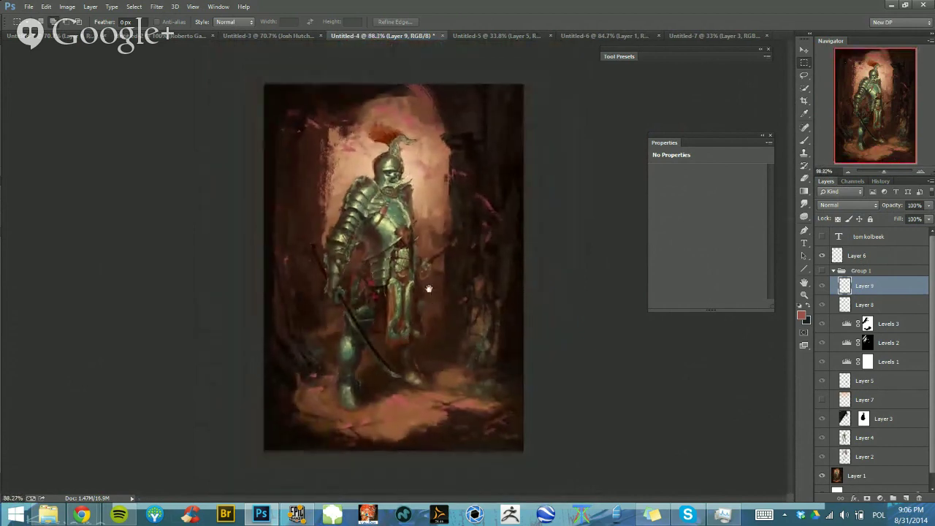
{"action": "scroll", "coordinate": [429, 289], "scroll_direction": "down", "scroll_amount": 1}
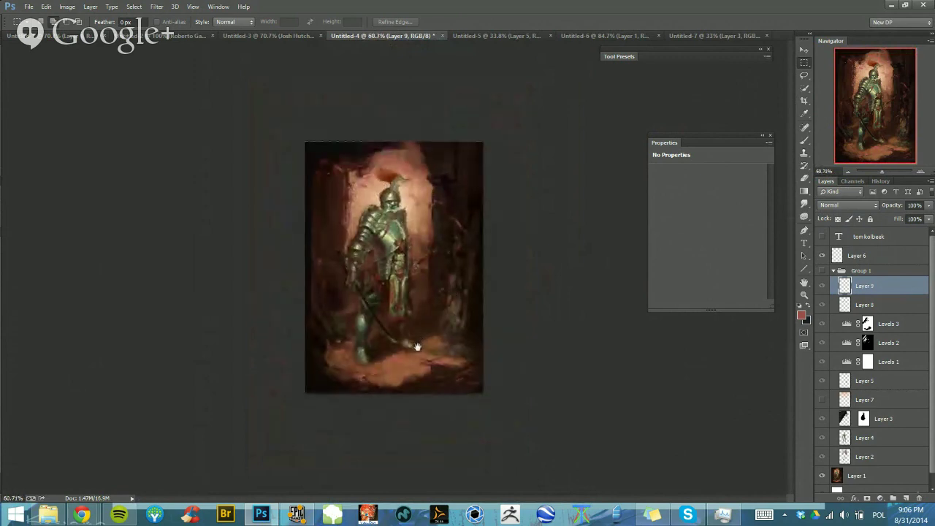
{"action": "scroll", "coordinate": [436, 292], "scroll_direction": "down", "scroll_amount": 1}
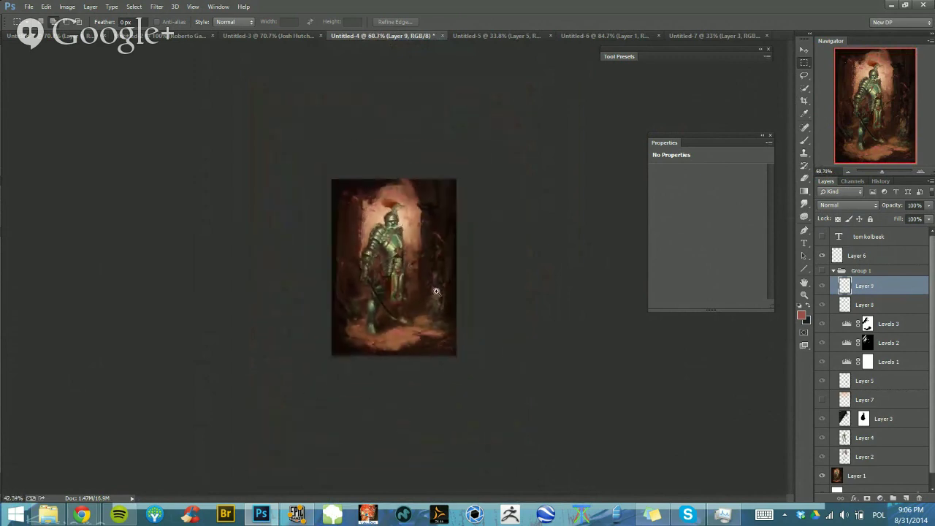
{"action": "scroll", "coordinate": [436, 291], "scroll_direction": "down", "scroll_amount": 1}
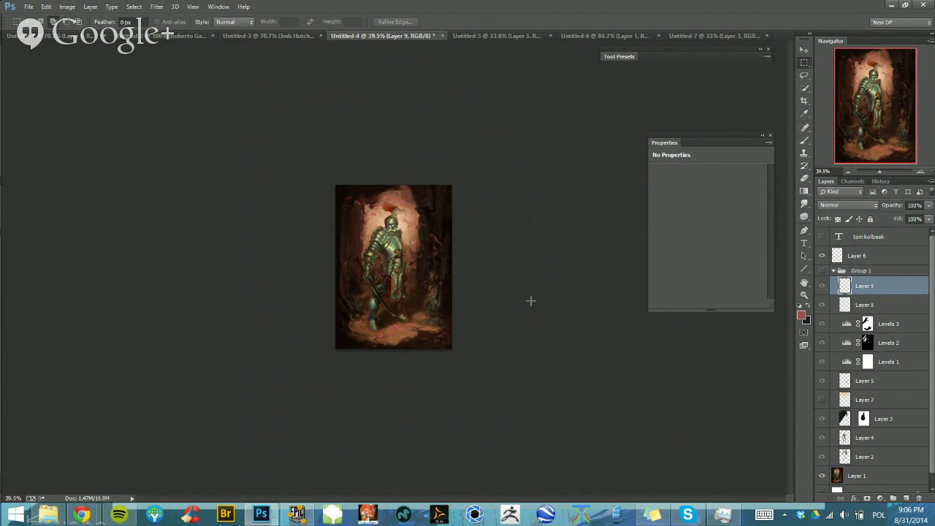
Flip the canvas vertically and back to examine the original painting's composition upside down
{"action": "key", "text": "F5"}
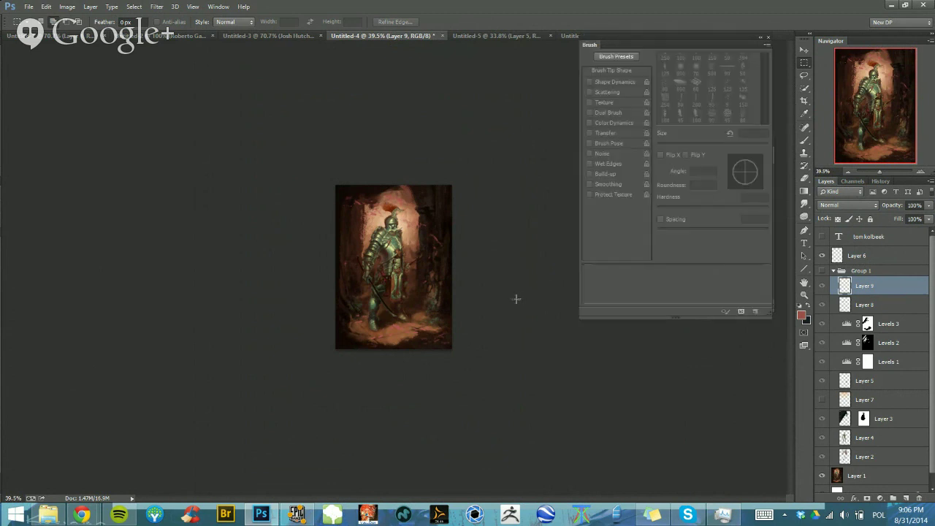
{"action": "key", "text": "F5"}
{"action": "left_click", "coordinate": [67, 7]}
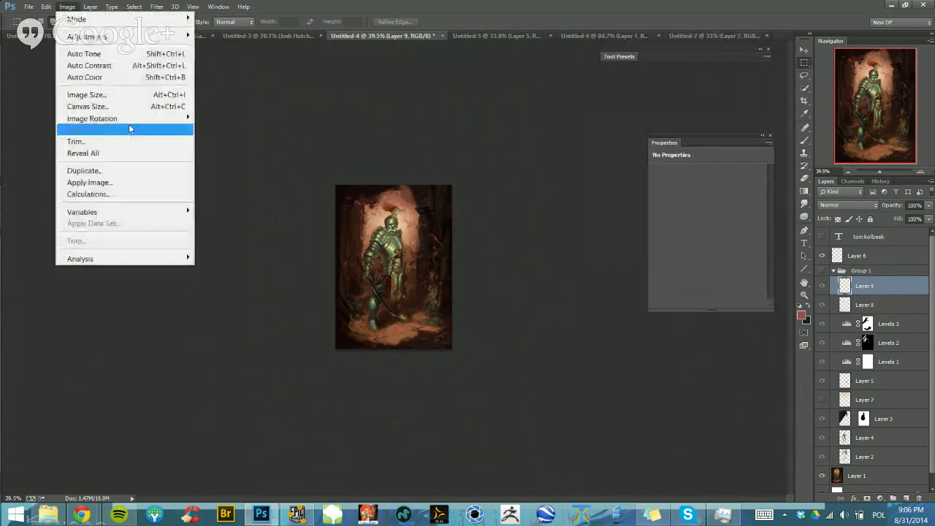
{"action": "mouse_move", "coordinate": [128, 120]}
{"action": "left_click", "coordinate": [234, 181]}
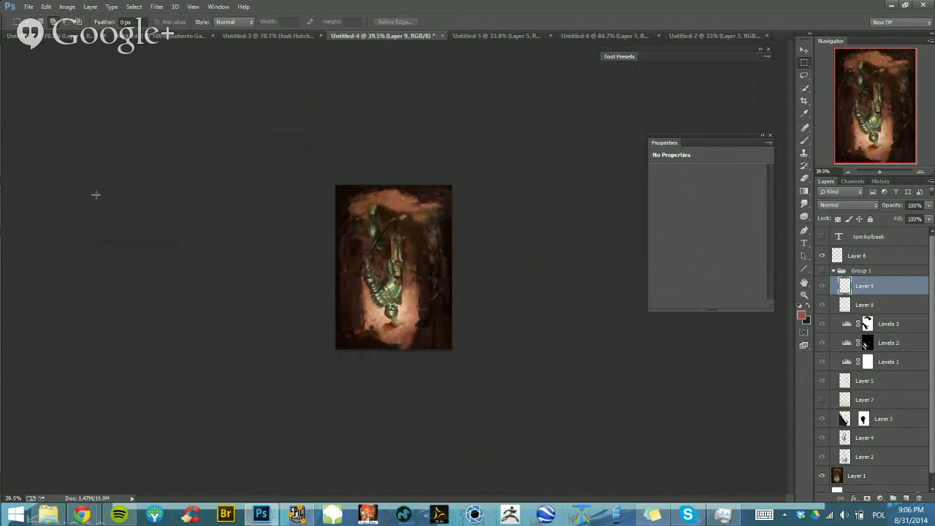
{"action": "left_click", "coordinate": [67, 6]}
{"action": "mouse_move", "coordinate": [135, 119]}
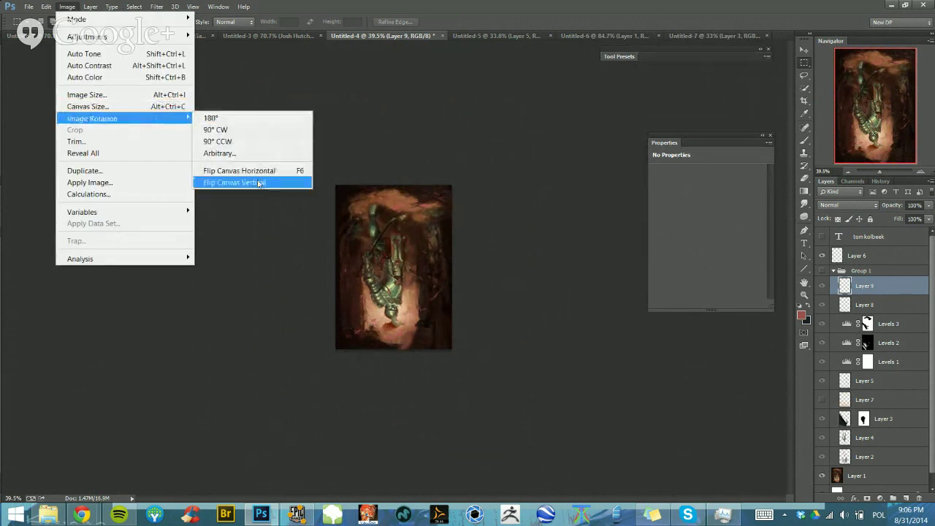
{"action": "left_click", "coordinate": [258, 183]}
{"action": "scroll", "coordinate": [271, 278], "scroll_direction": "down", "scroll_amount": 2}
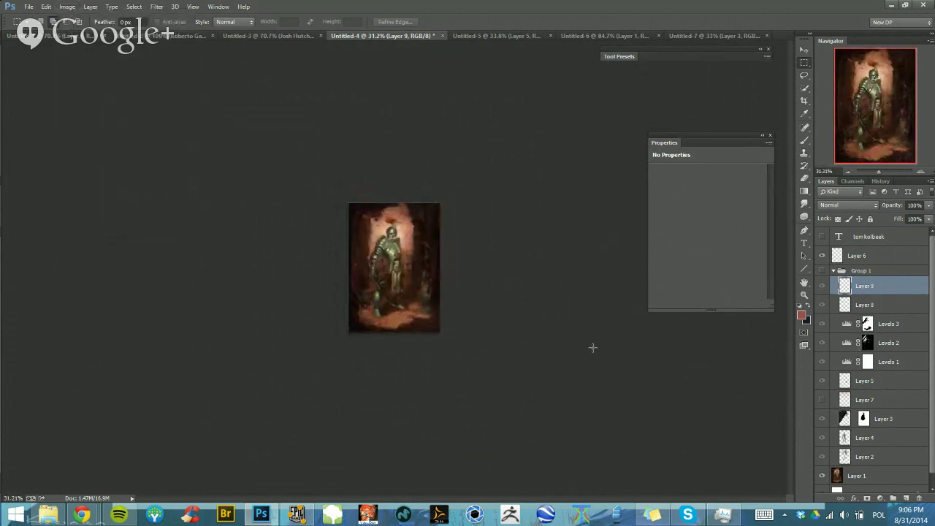
Repeat the vertical canvas flip and back while viewing the painting at thumbnail size, and close the Properties panel
{"action": "left_click", "coordinate": [67, 6]}
{"action": "mouse_move", "coordinate": [146, 120]}
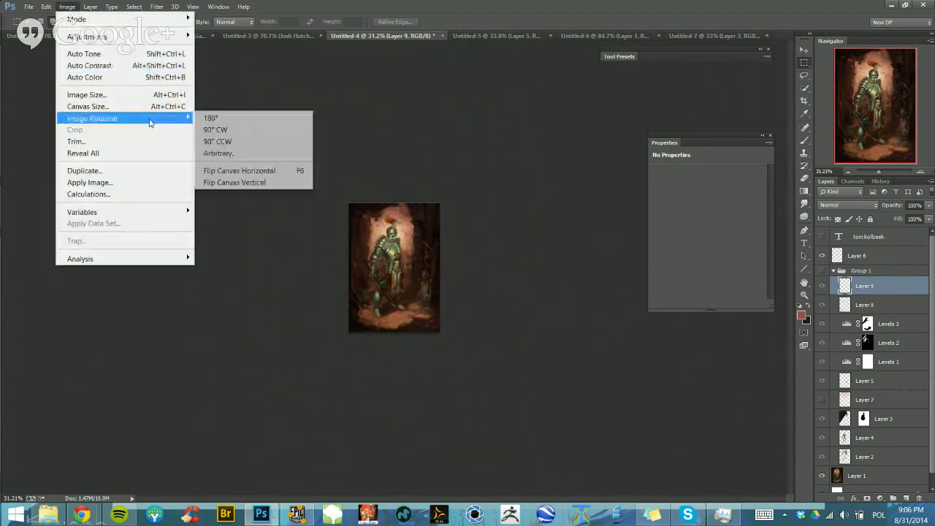
{"action": "left_click", "coordinate": [234, 182]}
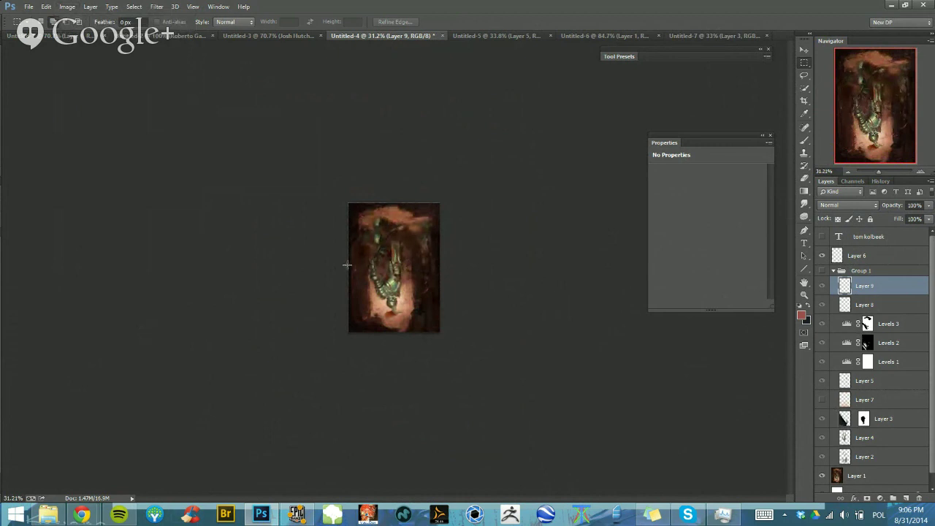
{"action": "scroll", "coordinate": [347, 265], "scroll_direction": "down", "scroll_amount": 3}
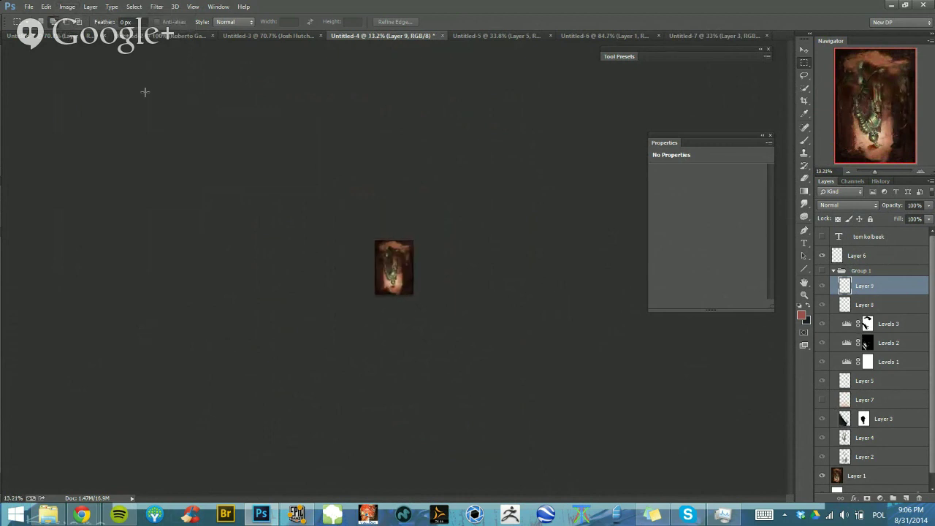
{"action": "left_click", "coordinate": [67, 7]}
{"action": "mouse_move", "coordinate": [151, 119]}
{"action": "left_click", "coordinate": [277, 183]}
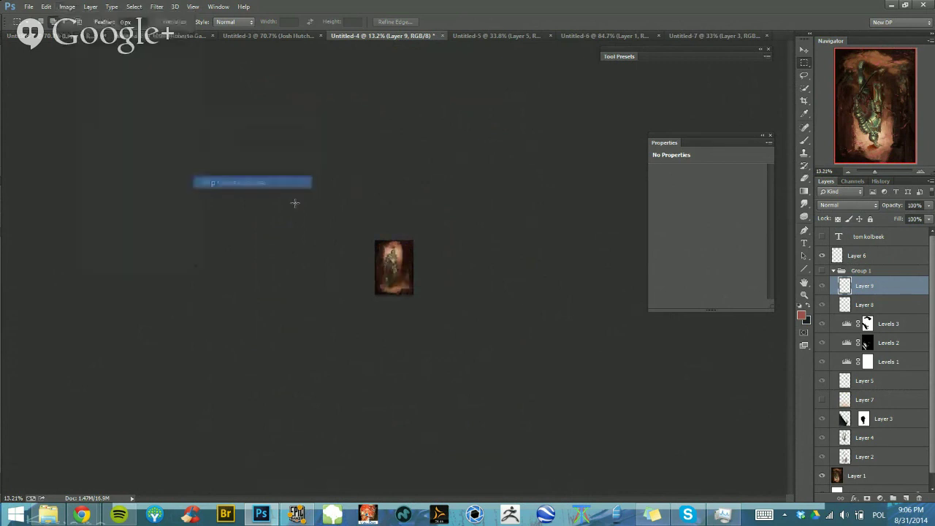
{"action": "scroll", "coordinate": [518, 256], "scroll_direction": "up", "scroll_amount": 2}
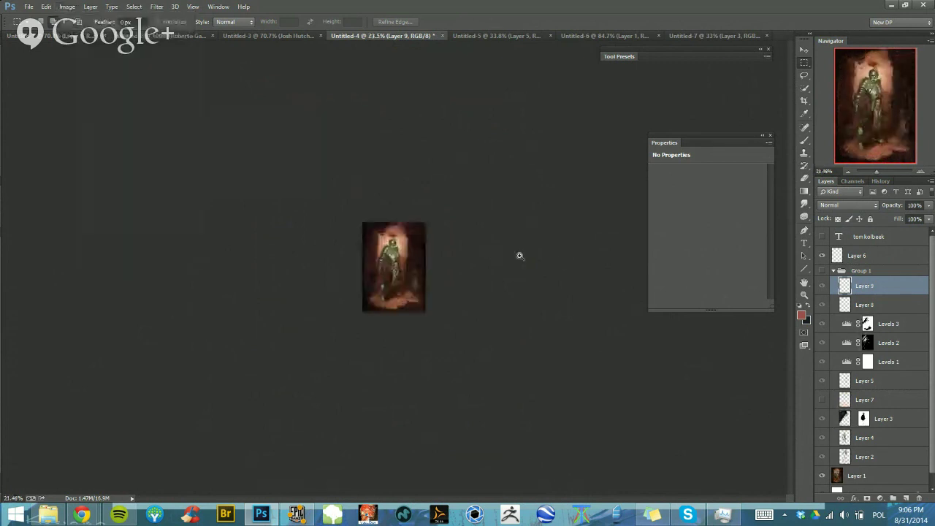
{"action": "left_click", "coordinate": [763, 144]}
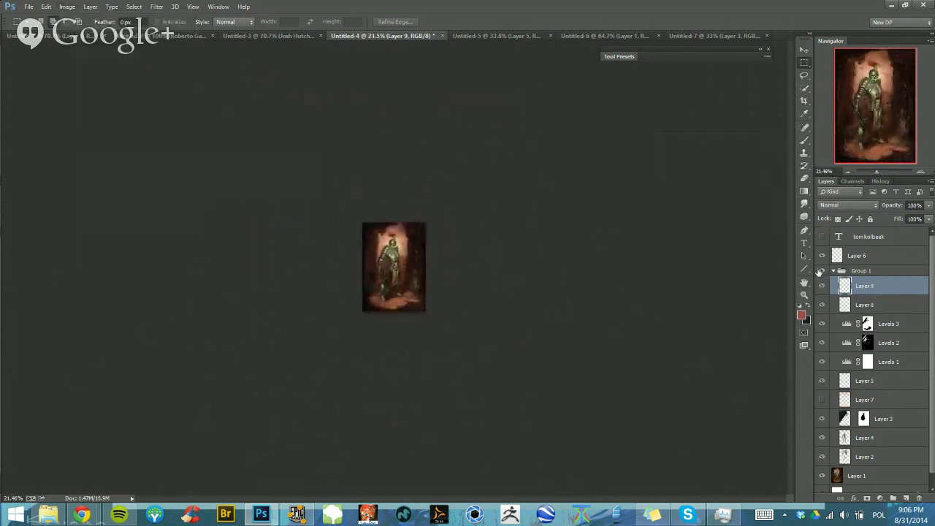
Toggle Group 1 to compare the knight painting with and without the edits at small sizes, and select Group 1
{"action": "left_click", "coordinate": [822, 271]}
{"action": "left_click", "coordinate": [821, 271]}
{"action": "left_click", "coordinate": [822, 272]}
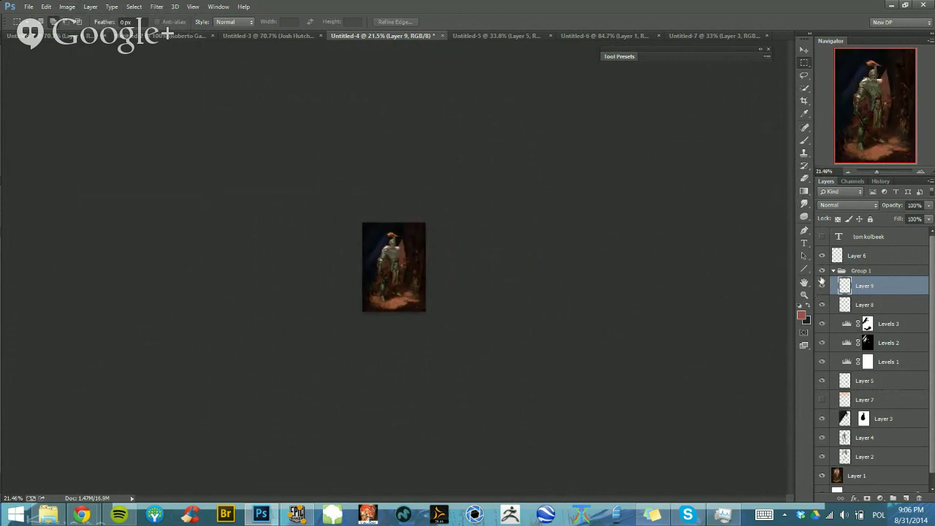
{"action": "left_click", "coordinate": [822, 273]}
{"action": "left_click", "coordinate": [822, 273]}
{"action": "left_click", "coordinate": [855, 271]}
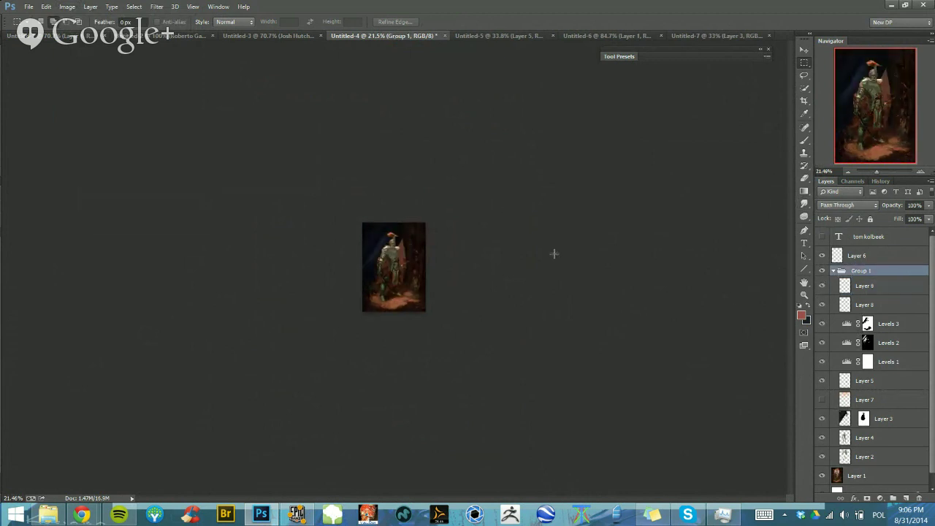
{"action": "scroll", "coordinate": [469, 288], "scroll_direction": "down", "scroll_amount": 3}
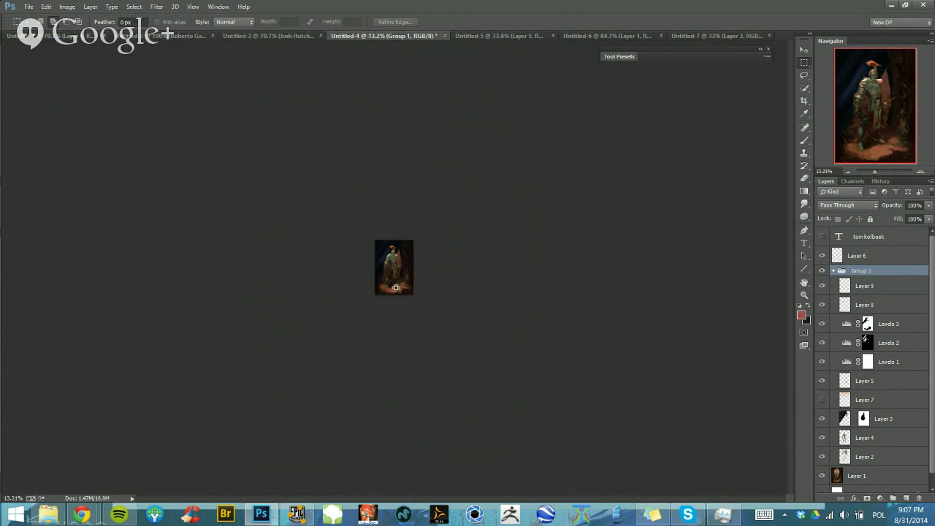
{"action": "scroll", "coordinate": [396, 289], "scroll_direction": "up", "scroll_amount": 3}
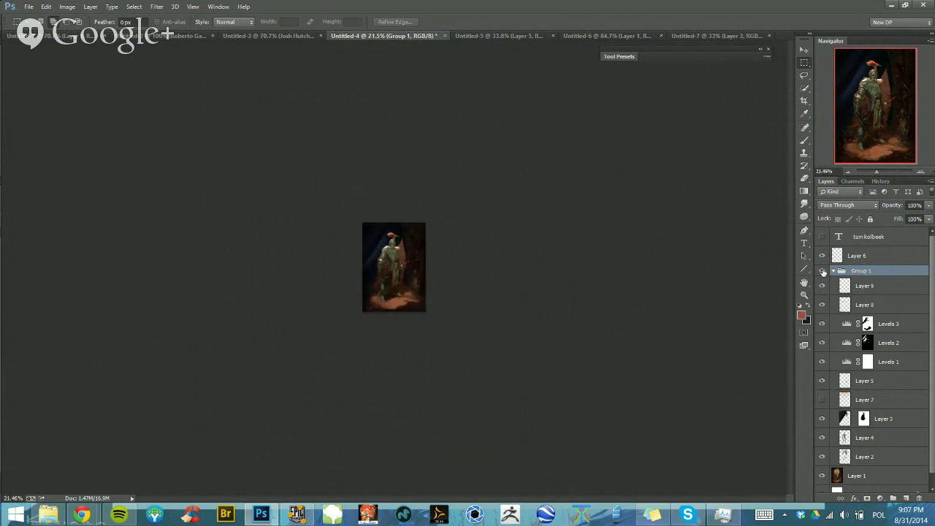
Enlarge the knight painting and compare it with Group 1 shown and hidden, finishing with Group 1 hidden
{"action": "left_click_drag", "start_coordinate": [634, 257], "coordinate": [663, 258]}
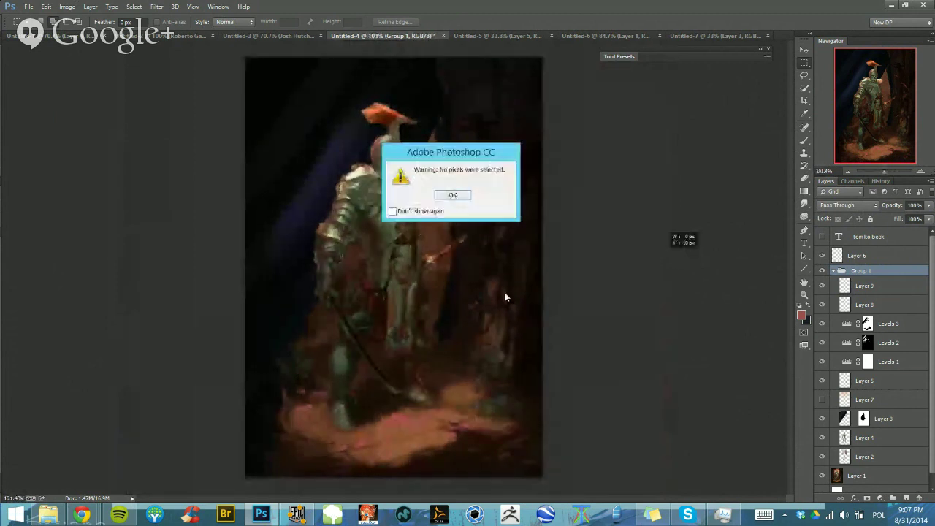
{"action": "key", "text": "Return"}
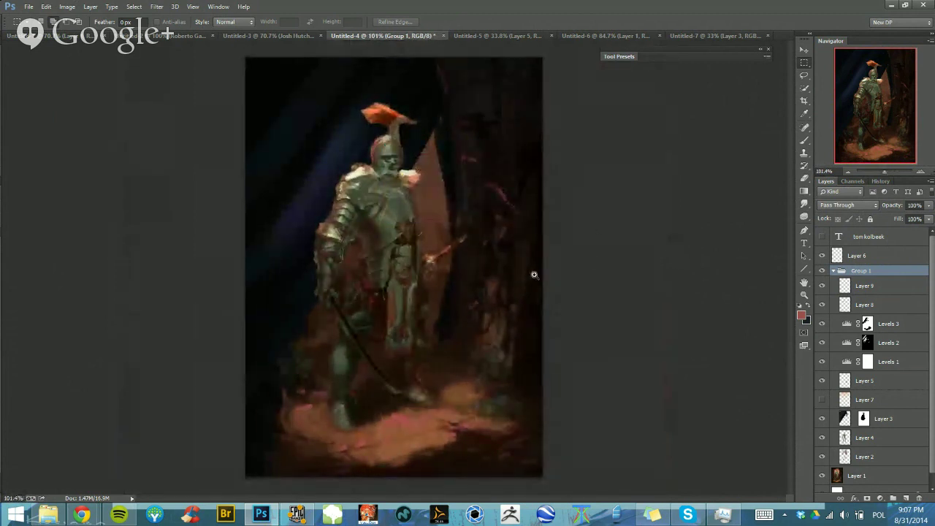
{"action": "left_click", "coordinate": [822, 270]}
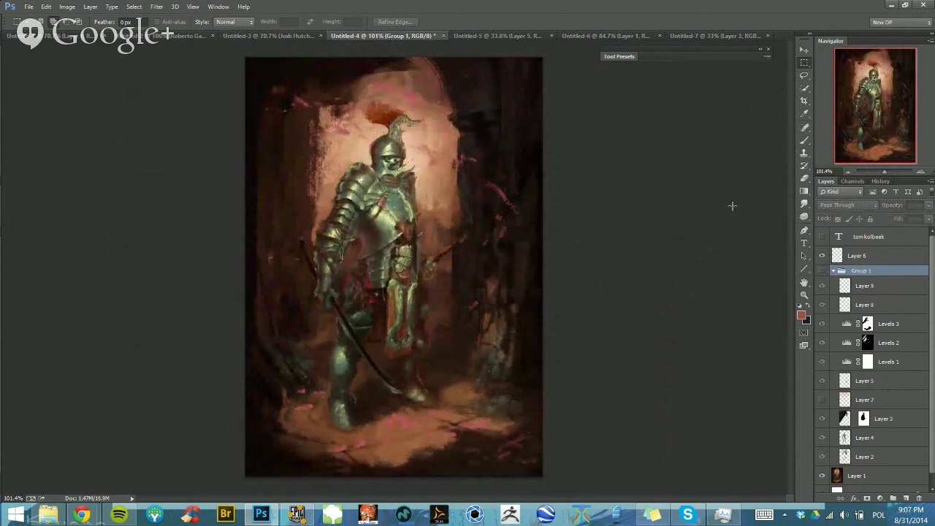
{"action": "left_click", "coordinate": [821, 271]}
{"action": "left_click", "coordinate": [821, 272]}
{"action": "left_click", "coordinate": [821, 272]}
{"action": "left_click", "coordinate": [822, 272]}
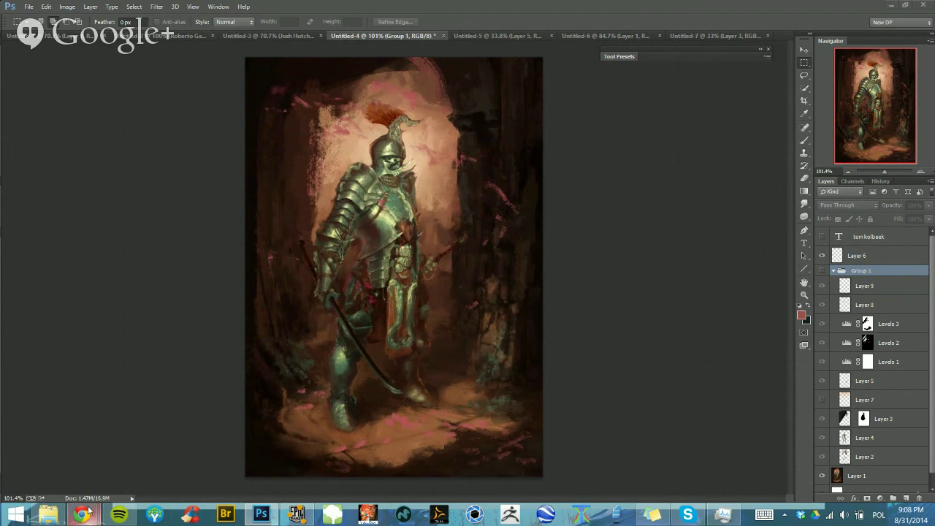
Switch to the Google+ Hangouts window and feature the other participant's shared screen
{"action": "mouse_move", "coordinate": [82, 516]}
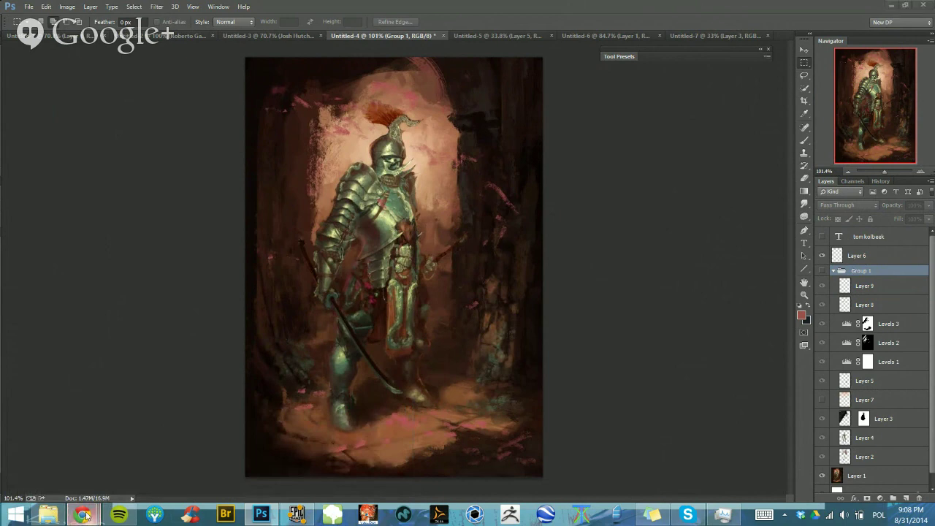
{"action": "left_click", "coordinate": [189, 467]}
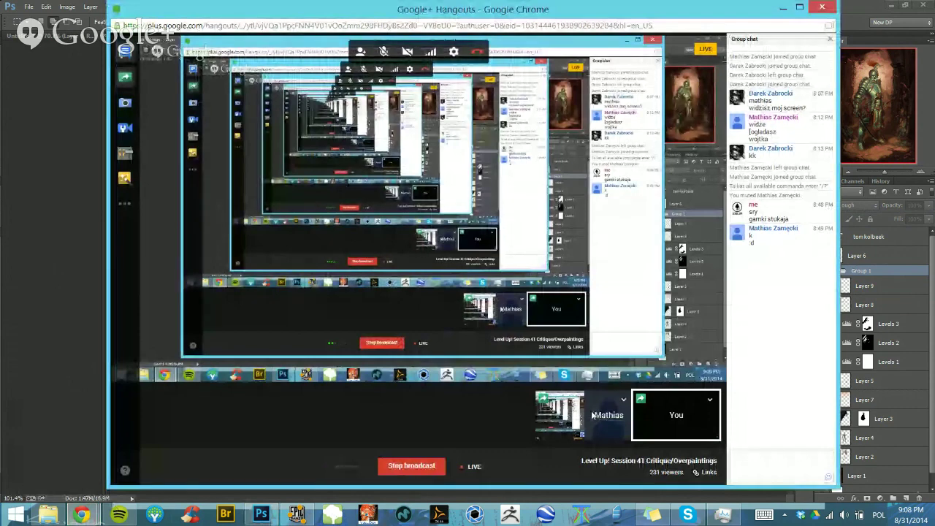
{"action": "left_click", "coordinate": [593, 415]}
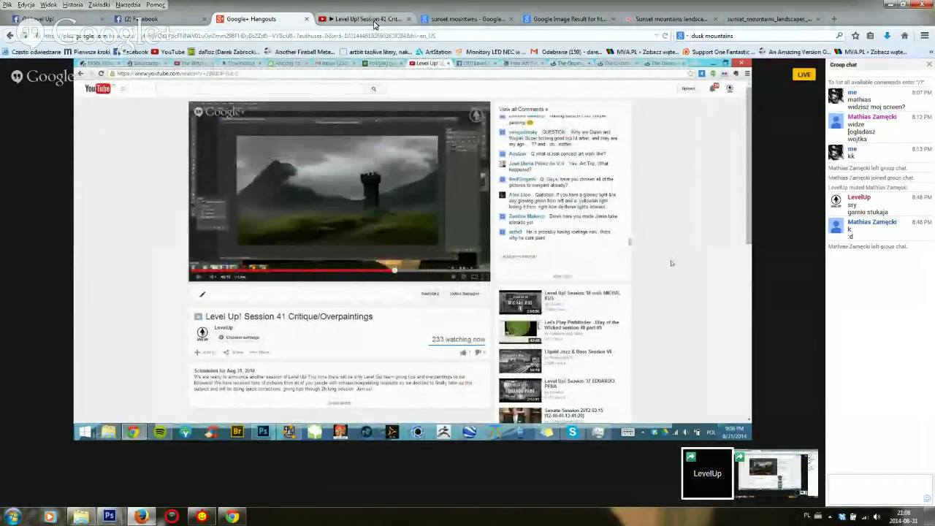
Feature your own shared screen in the hangout and minimize the browser to bring up the warrior painting in Photoshop
{"action": "left_click", "coordinate": [375, 22]}
{"action": "left_click", "coordinate": [274, 16]}
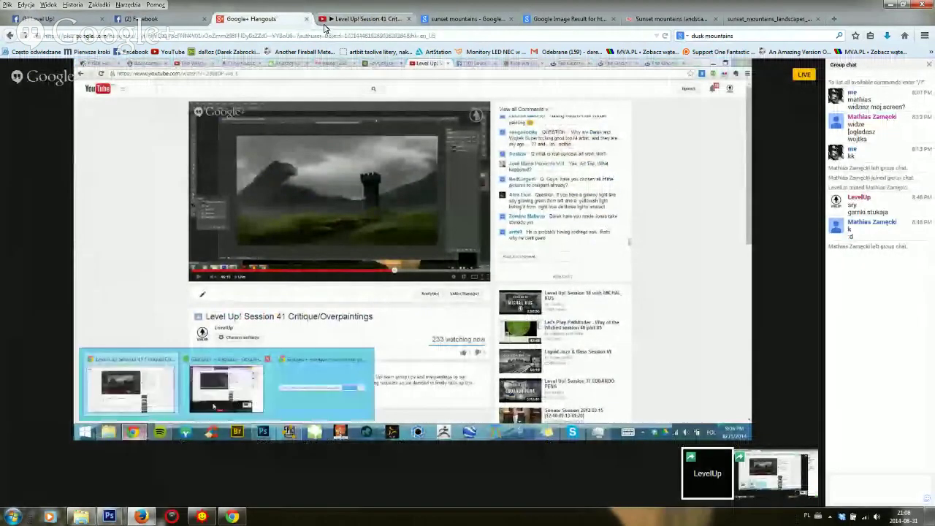
{"action": "left_click", "coordinate": [326, 22]}
{"action": "left_click", "coordinate": [291, 19]}
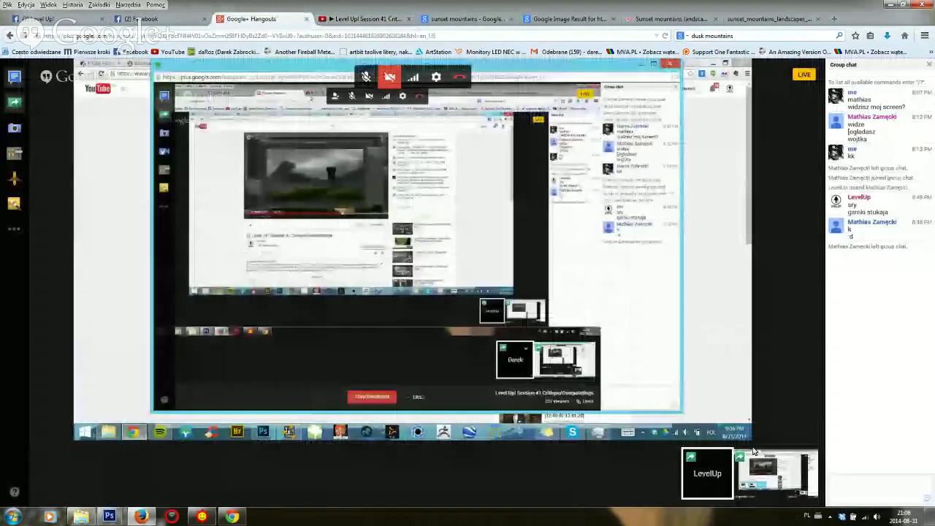
{"action": "left_click", "coordinate": [761, 462]}
{"action": "left_click", "coordinate": [891, 4]}
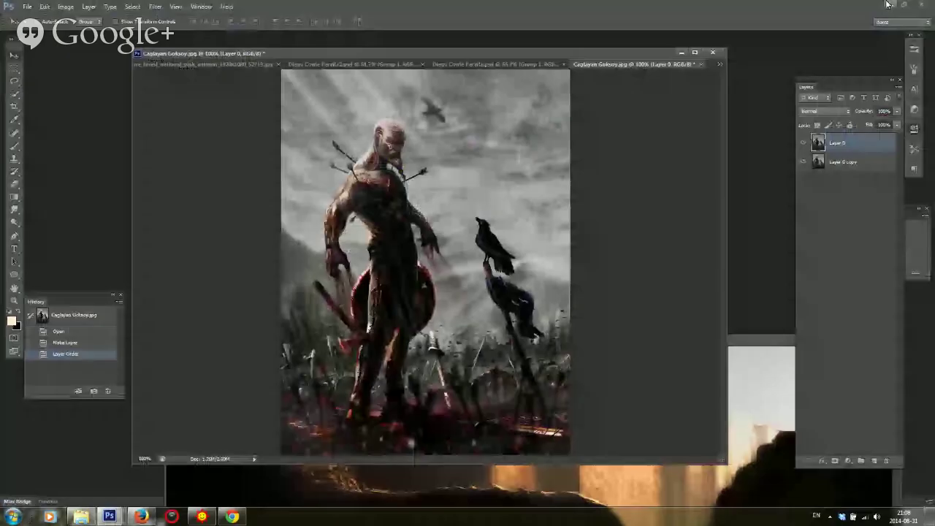
Examine the warrior painting in an enlarged full-screen view with Layer 0 hidden and shown, restore its window, and activate the Brush tool
{"action": "left_click", "coordinate": [695, 52]}
{"action": "key", "text": "f"}
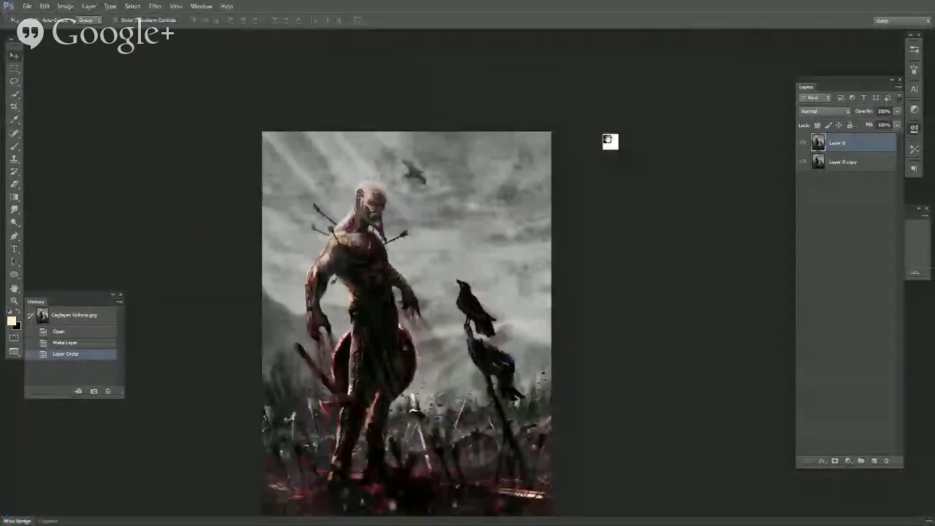
{"action": "left_click_drag", "start_coordinate": [607, 140], "coordinate": [803, 65]}
{"action": "key", "text": "shift+f"}
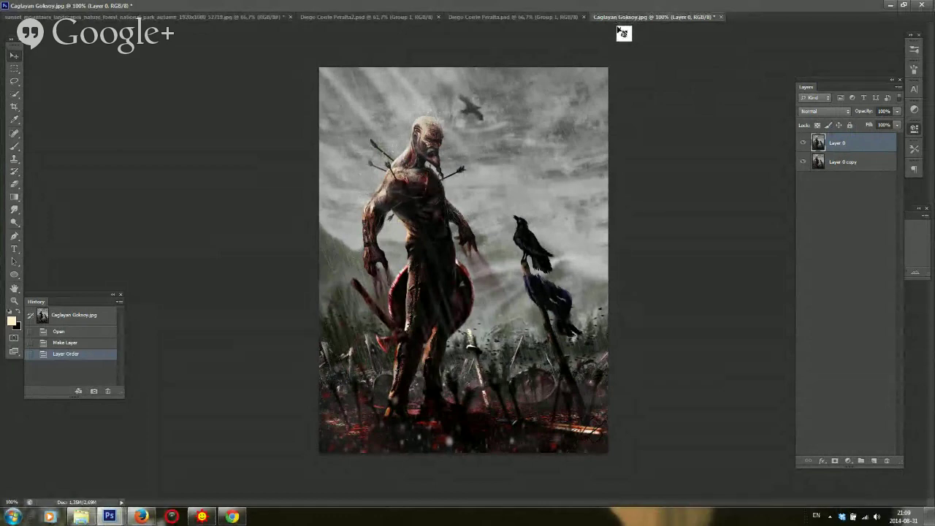
{"action": "left_click_drag", "start_coordinate": [622, 33], "coordinate": [674, 108]}
{"action": "left_click", "coordinate": [803, 145]}
{"action": "left_click", "coordinate": [803, 145]}
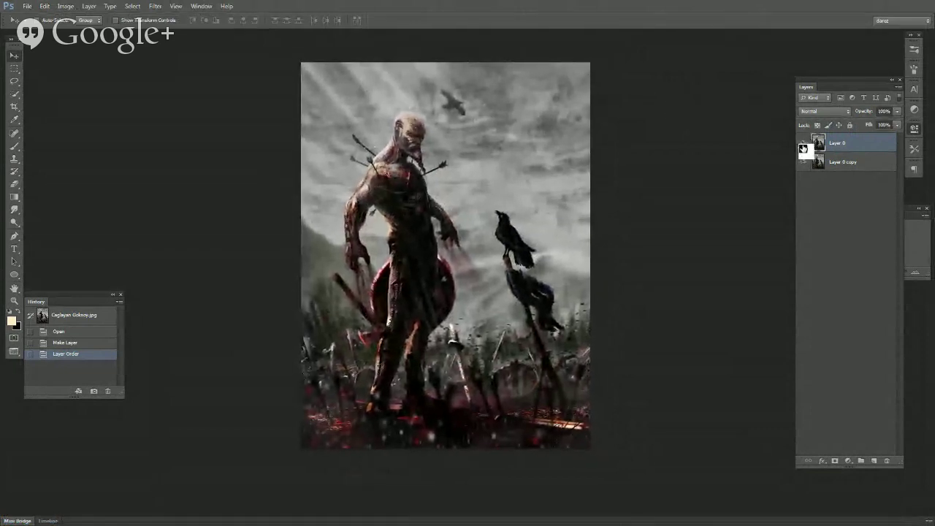
{"action": "left_click_drag", "start_coordinate": [804, 148], "coordinate": [765, 161]}
{"action": "key", "text": "b"}
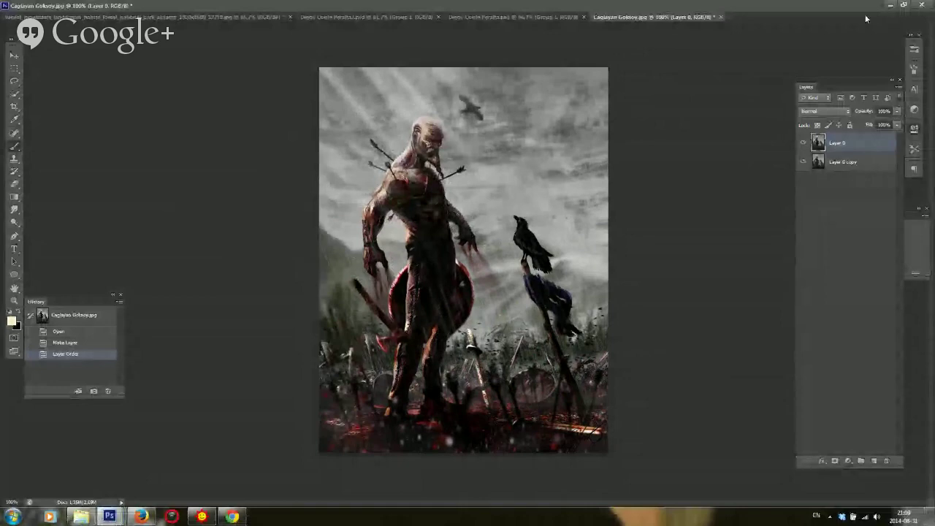
{"action": "left_click", "coordinate": [904, 5]}
Switch to Firefox and open the artist's ArtStation portfolio in the tab that holds the YouTube stream
{"action": "left_click", "coordinate": [139, 518]}
{"action": "key", "text": "alt+Tab"}
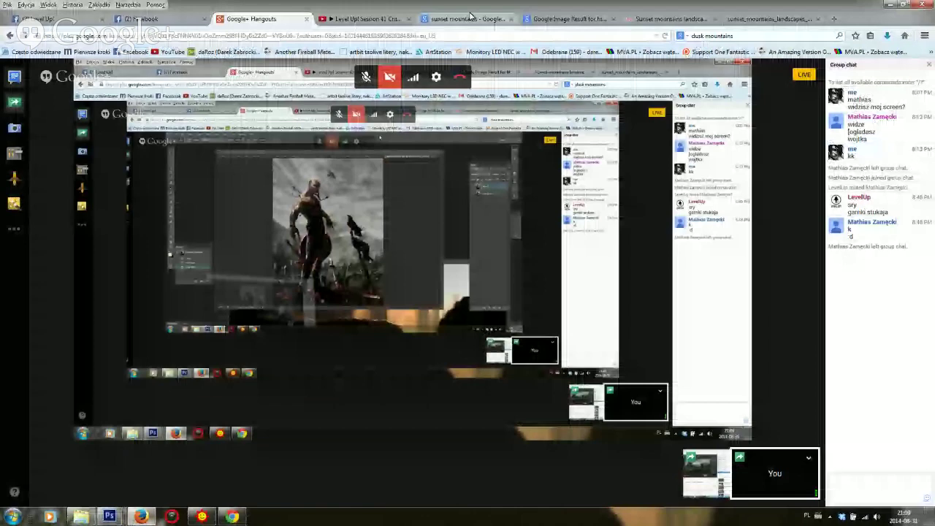
{"action": "left_click", "coordinate": [365, 19]}
{"action": "left_click", "coordinate": [313, 36]}
{"action": "type", "text": "da"}
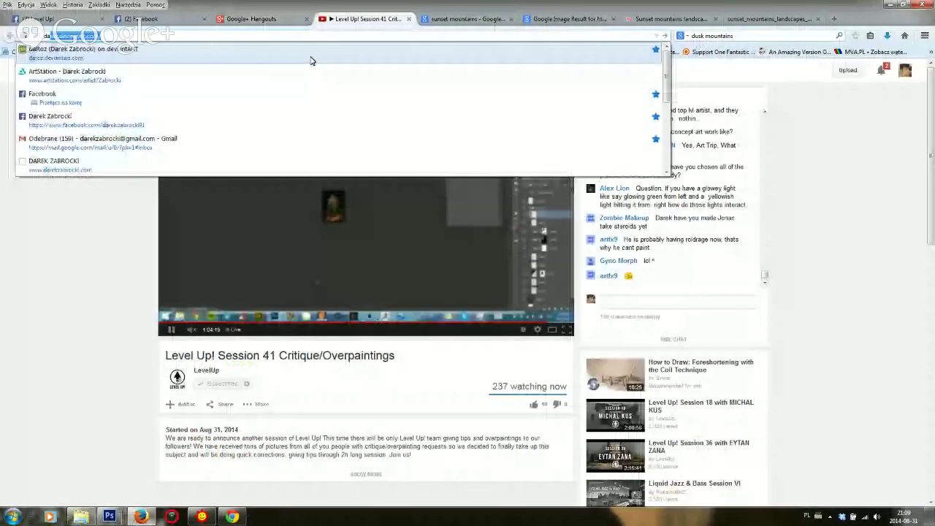
{"action": "left_click", "coordinate": [310, 68]}
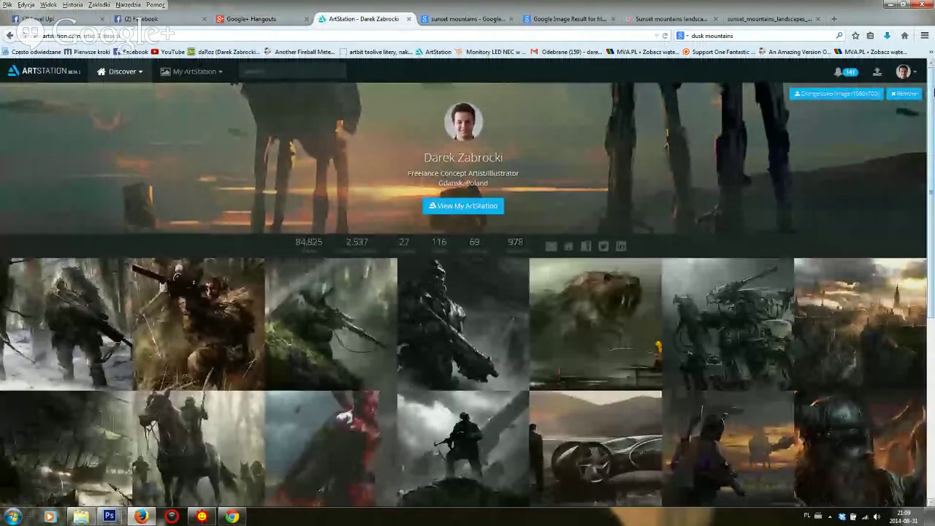
Open the Heavy Artillery artwork from the portfolio and display its full image on its own
{"action": "left_click_drag", "start_coordinate": [934, 92], "coordinate": [933, 178]}
{"action": "left_click", "coordinate": [487, 236]}
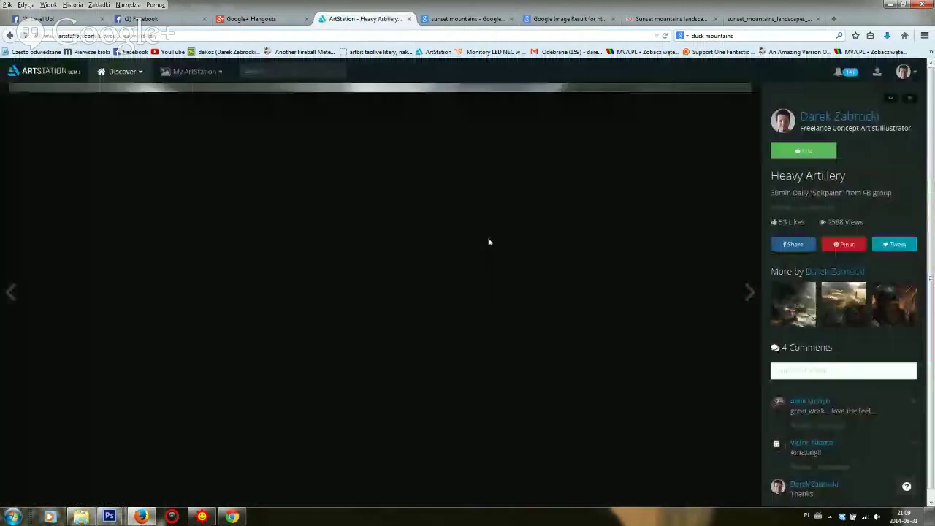
{"action": "right_click", "coordinate": [487, 236]}
{"action": "left_click", "coordinate": [516, 249]}
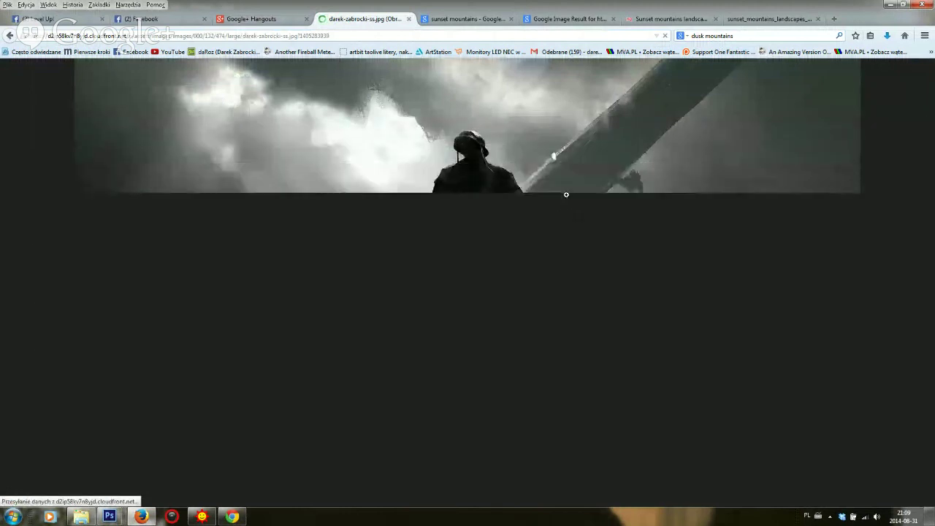
Reposition and maximize the browser to examine the soldier silhouette reference, and return to the warrior painting in Photoshop
{"action": "left_click", "coordinate": [905, 5]}
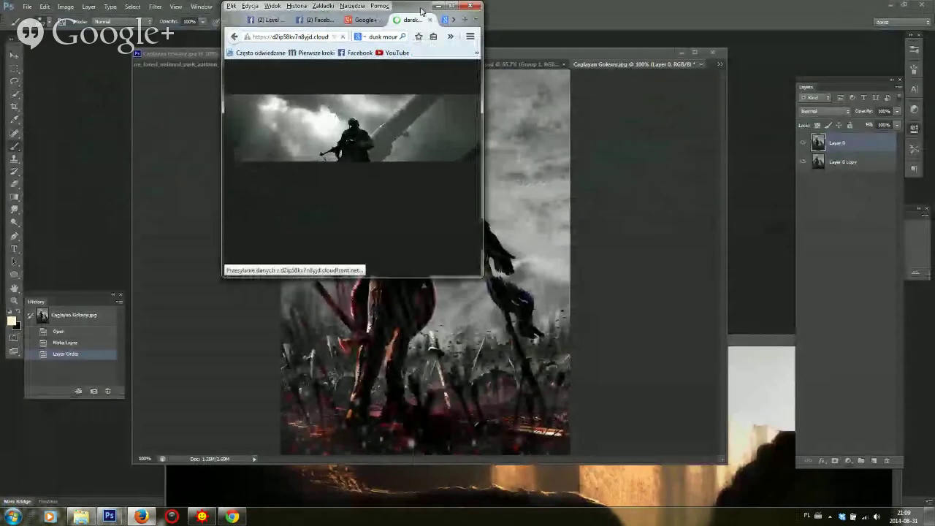
{"action": "left_click_drag", "start_coordinate": [422, 21], "coordinate": [778, 51]}
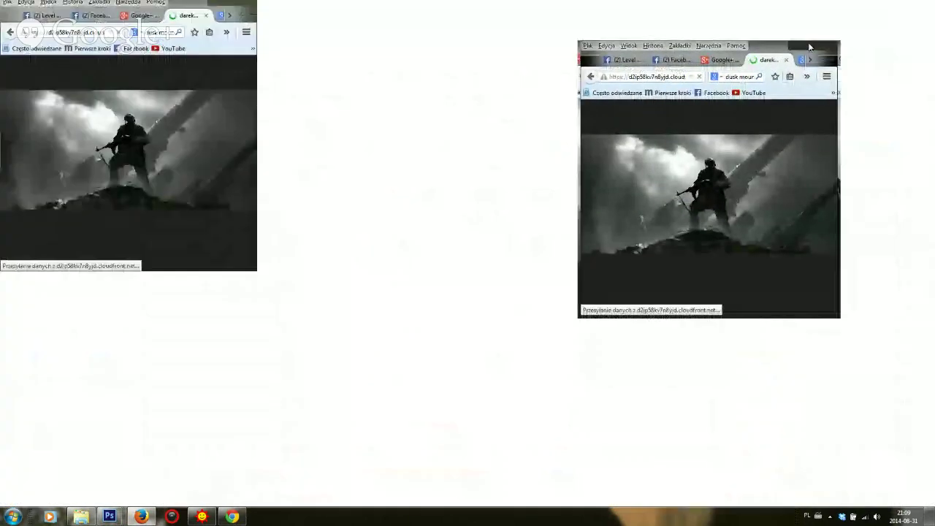
{"action": "left_click", "coordinate": [809, 45]}
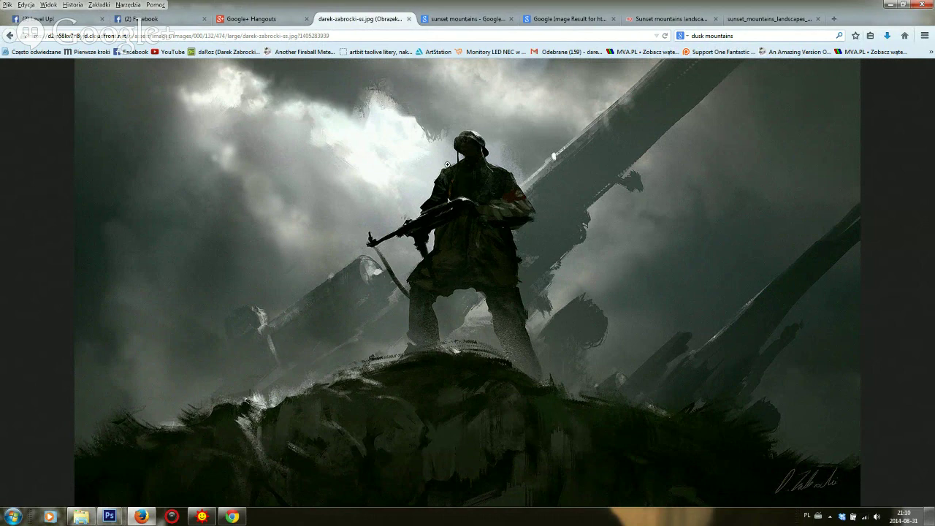
{"action": "left_click", "coordinate": [893, 5]}
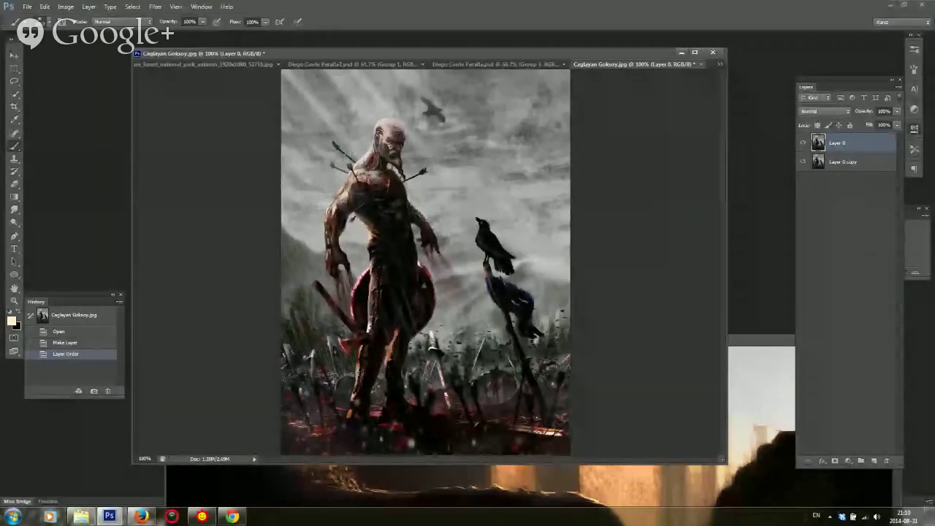
Choose a hard round brush and try a dab of black sampled from the warrior in the sky beside the crow
{"action": "right_click", "coordinate": [473, 232]}
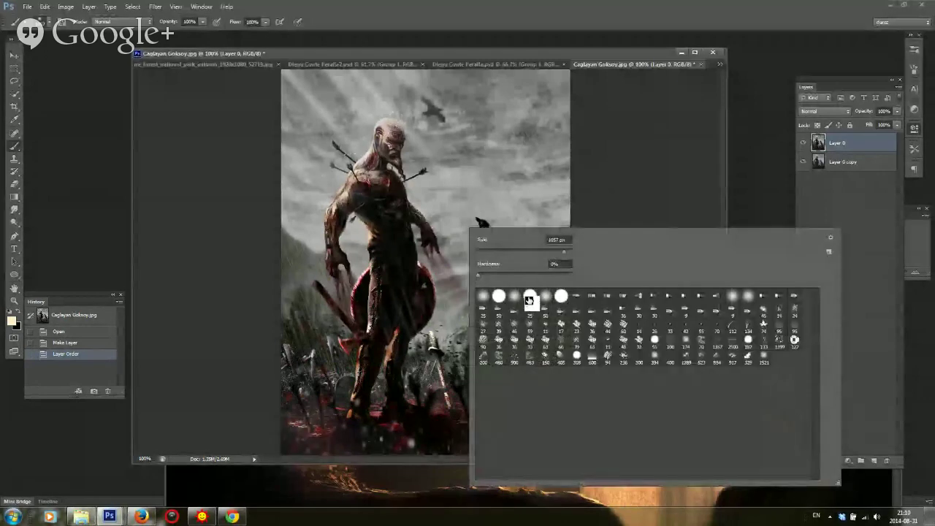
{"action": "left_click", "coordinate": [494, 253]}
{"action": "left_click", "coordinate": [396, 269], "text": "alt"}
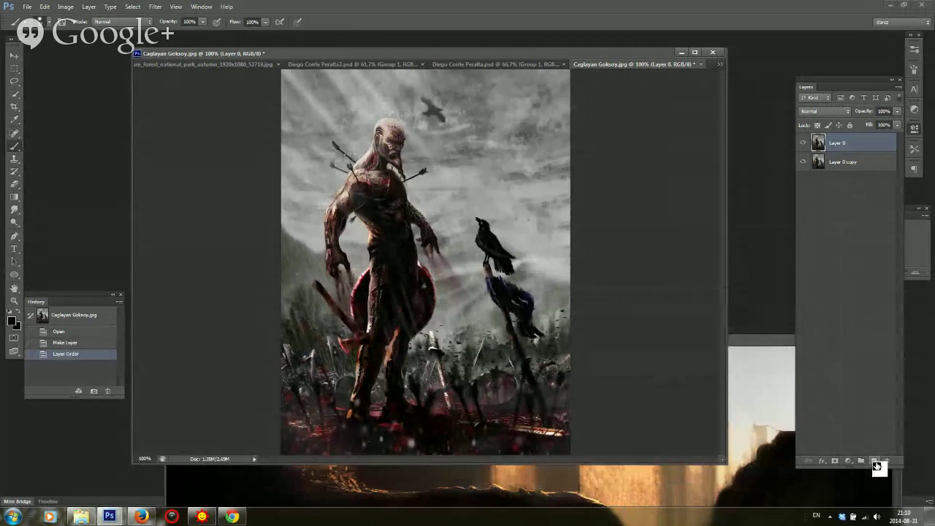
{"action": "left_click", "coordinate": [445, 217]}
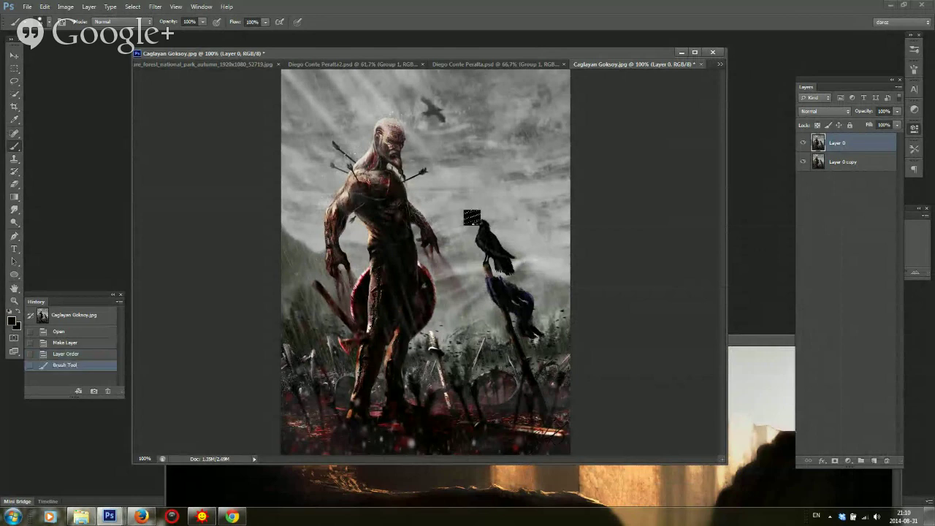
Reduce the hard round brush's size to 14 px
{"action": "right_click", "coordinate": [477, 219]}
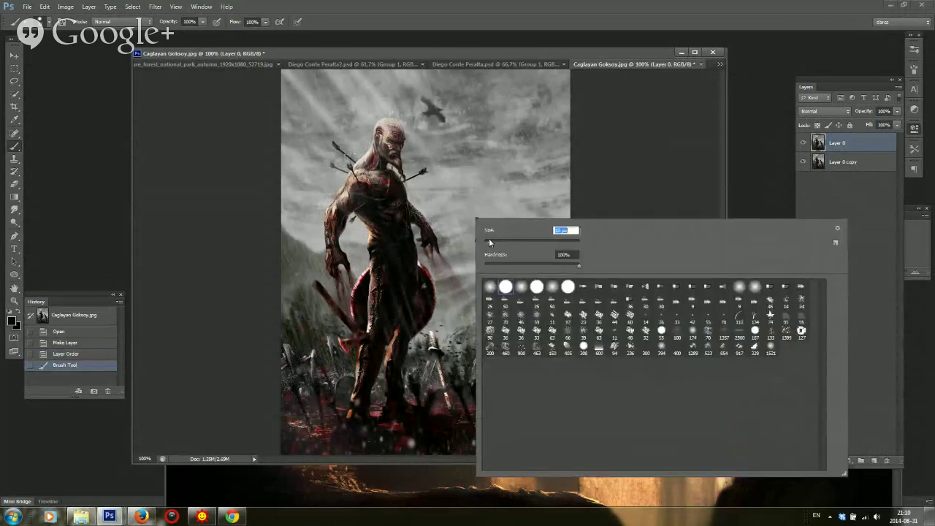
{"action": "left_click", "coordinate": [402, 253]}
{"action": "right_click", "coordinate": [453, 249]}
{"action": "left_click", "coordinate": [478, 273]}
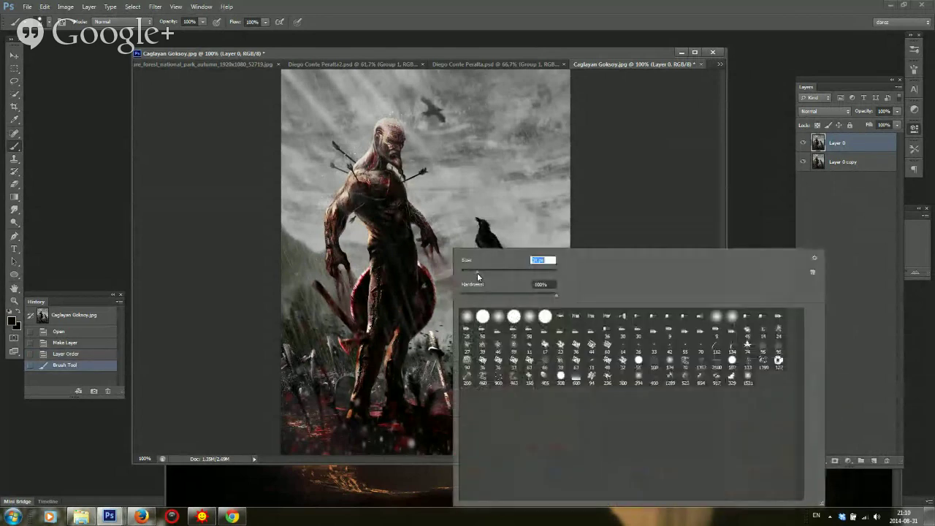
{"action": "left_click_drag", "start_coordinate": [478, 274], "coordinate": [469, 271]}
Add a new layer above Layer 0 and enlarge the hard round brush for painting with a grey sampled from the sky
{"action": "left_click", "coordinate": [874, 460]}
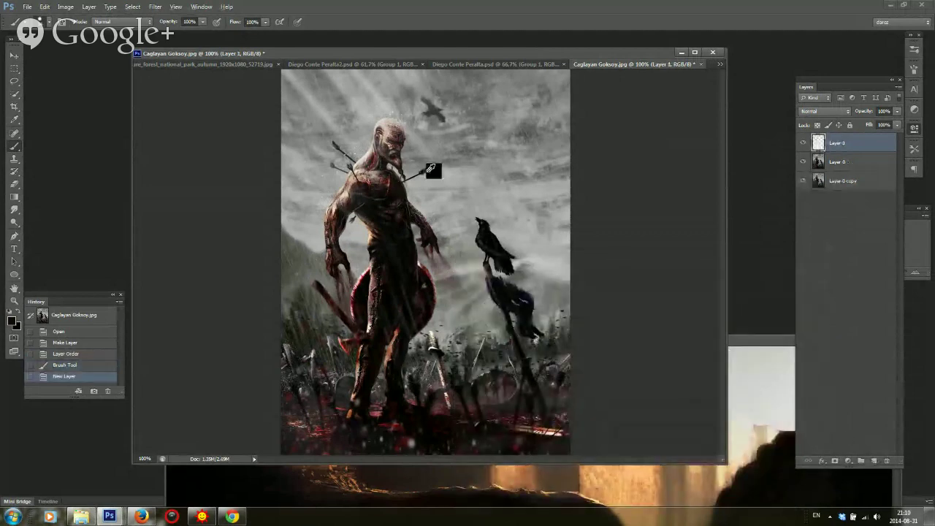
{"action": "right_click", "coordinate": [431, 156]}
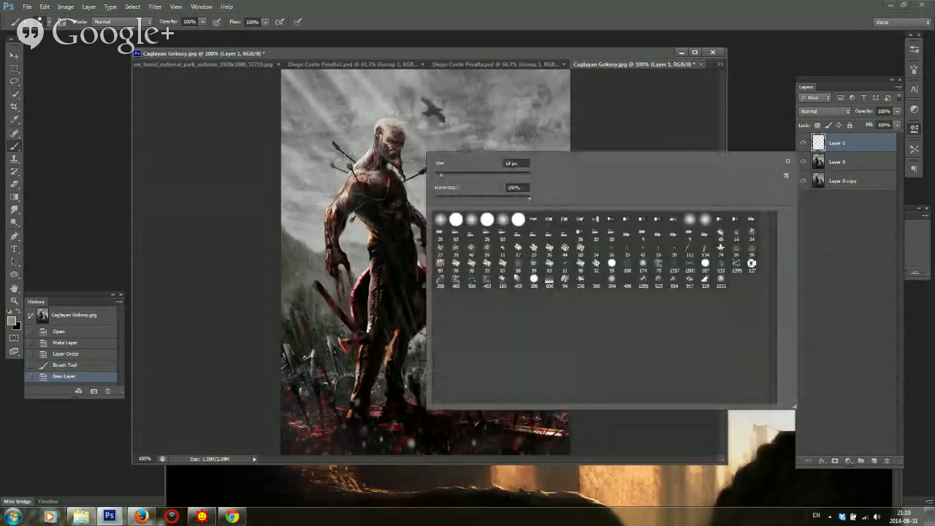
{"action": "left_click", "coordinate": [495, 175]}
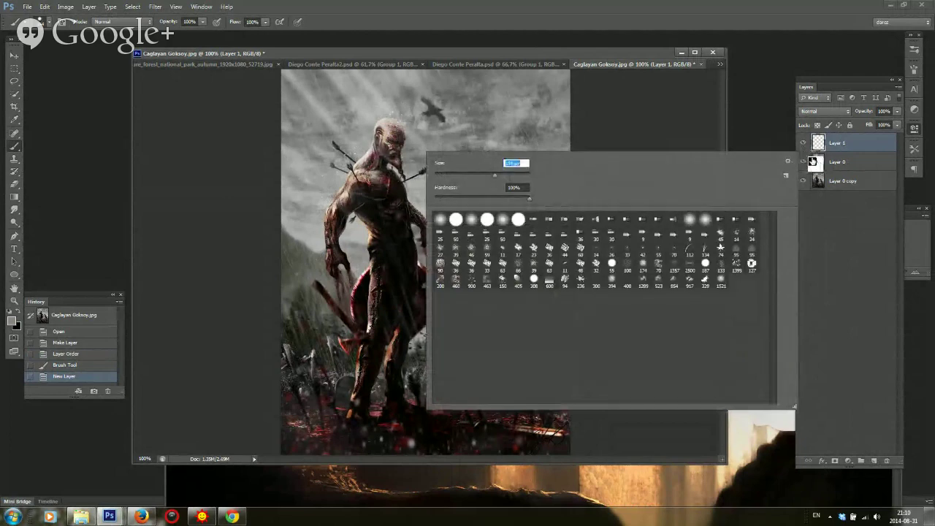
Lasso the warrior on Layer 0 and cut the selected figure onto its own layer
{"action": "left_click", "coordinate": [837, 162]}
{"action": "key", "text": "l"}
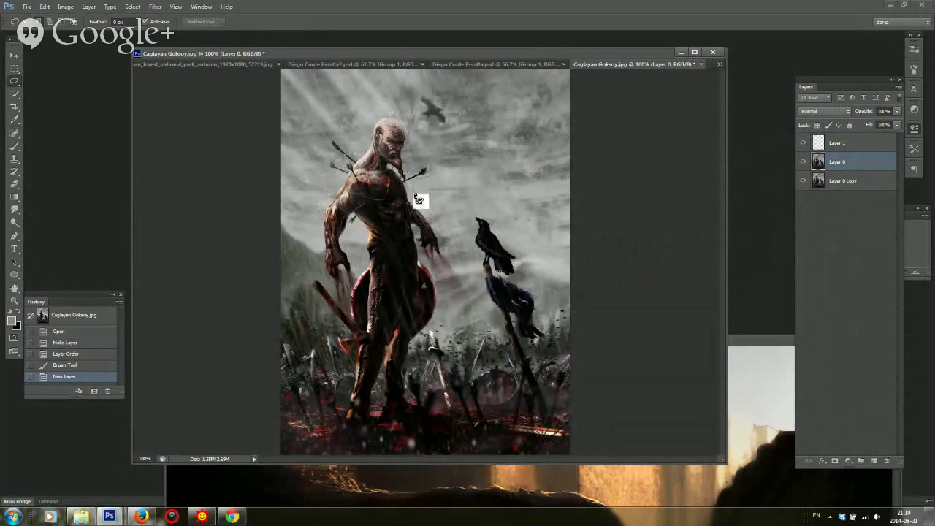
{"action": "mouse_move", "coordinate": [419, 235]}
{"action": "left_mouse_down"}
{"action": "mouse_move", "coordinate": [438, 323]}
{"action": "mouse_move", "coordinate": [416, 351]}
{"action": "mouse_move", "coordinate": [409, 391]}
{"action": "mouse_move", "coordinate": [420, 407]}
{"action": "mouse_move", "coordinate": [386, 395]}
{"action": "mouse_move", "coordinate": [385, 355]}
{"action": "mouse_move", "coordinate": [360, 419]}
{"action": "mouse_move", "coordinate": [322, 284]}
{"action": "mouse_move", "coordinate": [337, 186]}
{"action": "mouse_move", "coordinate": [330, 151]}
{"action": "mouse_move", "coordinate": [388, 109]}
{"action": "mouse_move", "coordinate": [408, 123]}
{"action": "left_mouse_up"}
{"action": "right_click", "coordinate": [372, 188]}
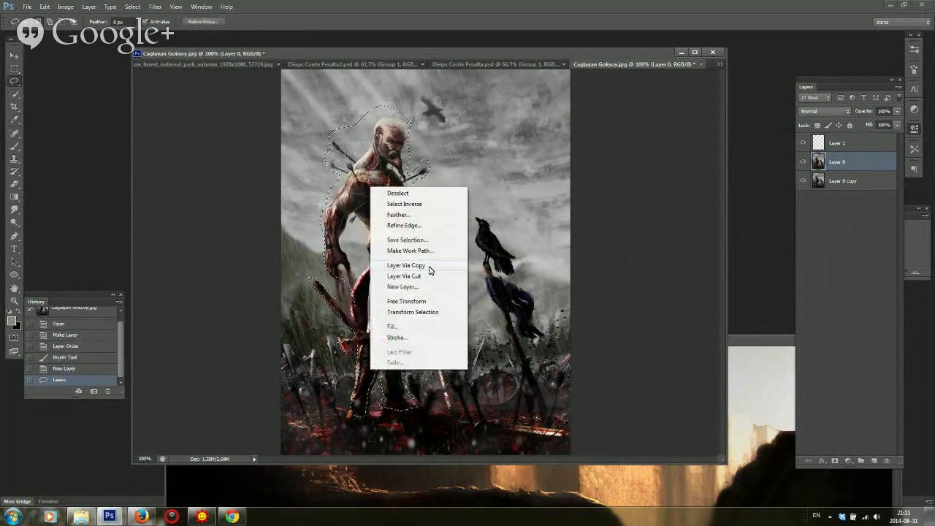
{"action": "left_click", "coordinate": [428, 277]}
Lighten the sky around the warrior on Layer 0 with light grey strokes, changing to a soft round brush for broad coverage
{"action": "key", "text": "b"}
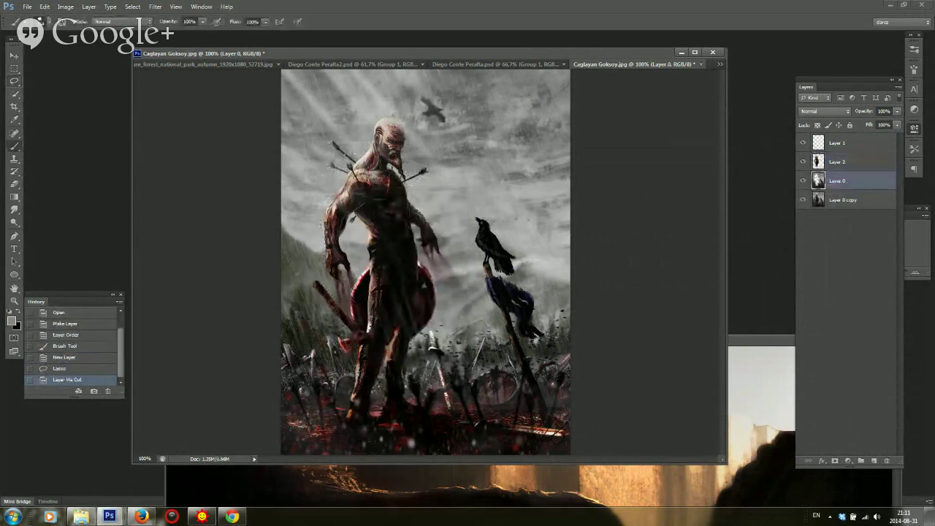
{"action": "mouse_move", "coordinate": [459, 181]}
{"action": "left_mouse_down"}
{"action": "mouse_move", "coordinate": [336, 139]}
{"action": "mouse_move", "coordinate": [293, 175]}
{"action": "left_mouse_up"}
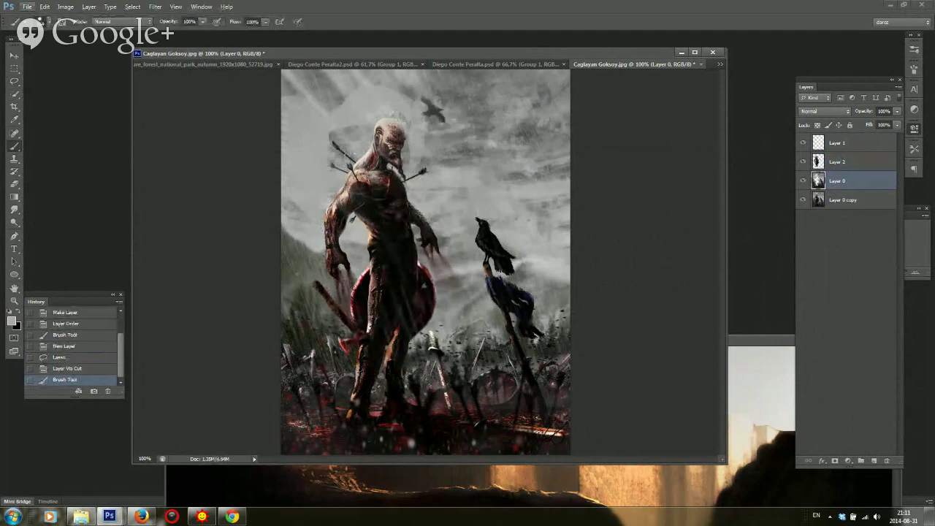
{"action": "right_click", "coordinate": [465, 178]}
{"action": "left_click", "coordinate": [542, 247]}
{"action": "mouse_move", "coordinate": [475, 143]}
{"action": "left_mouse_down"}
{"action": "mouse_move", "coordinate": [450, 141]}
{"action": "mouse_move", "coordinate": [480, 150]}
{"action": "left_mouse_up"}
{"action": "left_click_drag", "start_coordinate": [333, 84], "coordinate": [298, 86]}
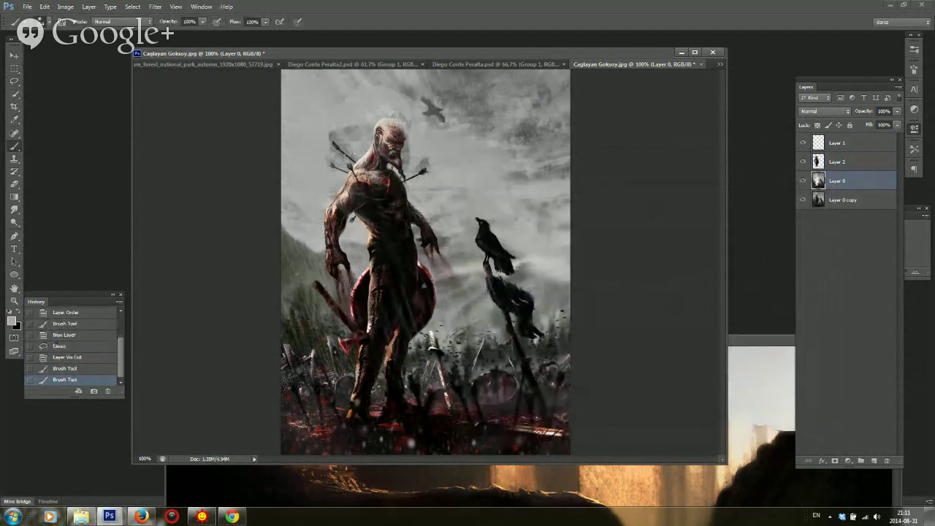
Haze the hillside beside the warrior with soft strokes of greys sampled from the hill and the nearby sky
{"action": "left_click", "coordinate": [311, 266], "text": "alt"}
{"action": "left_click_drag", "start_coordinate": [321, 250], "coordinate": [298, 236]}
{"action": "left_click", "coordinate": [306, 220], "text": "alt"}
{"action": "left_click", "coordinate": [307, 199], "text": "alt"}
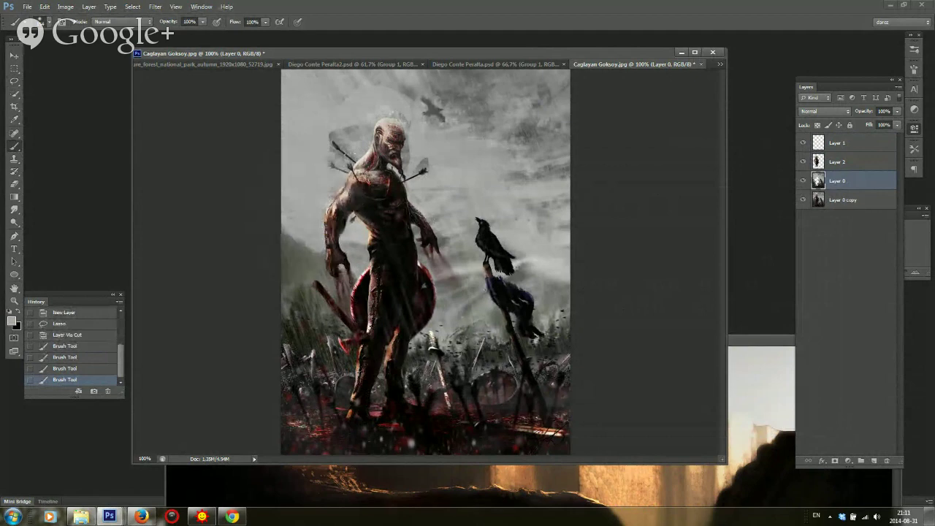
{"action": "right_click", "coordinate": [344, 245]}
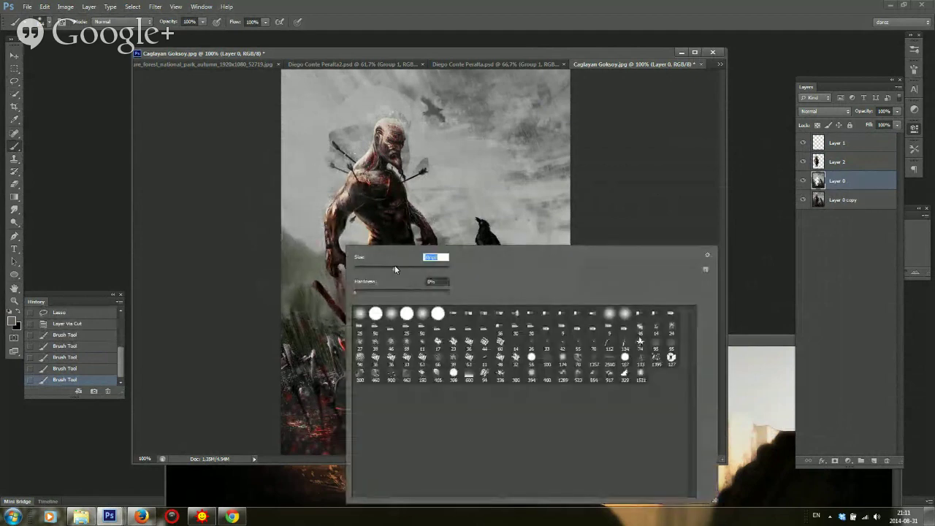
{"action": "mouse_move", "coordinate": [303, 252]}
{"action": "left_mouse_down"}
{"action": "mouse_move", "coordinate": [260, 206]}
{"action": "mouse_move", "coordinate": [307, 238]}
{"action": "left_mouse_up"}
Lasso a sloping mountain ridge across the background, fill it with soft grey strokes behind the warrior and crow, and deselect
{"action": "key", "text": "l"}
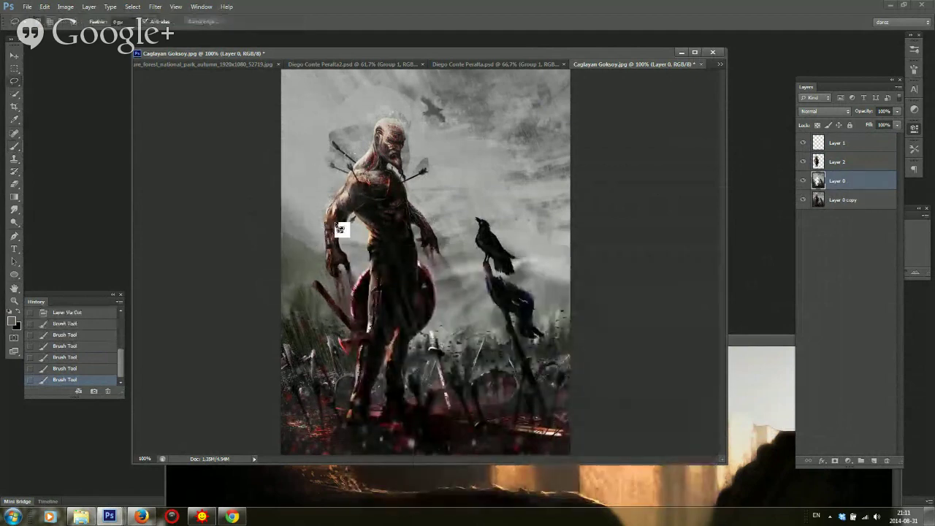
{"action": "mouse_move", "coordinate": [281, 154]}
{"action": "left_mouse_down"}
{"action": "mouse_move", "coordinate": [364, 198]}
{"action": "mouse_move", "coordinate": [430, 208]}
{"action": "mouse_move", "coordinate": [480, 237]}
{"action": "mouse_move", "coordinate": [551, 256]}
{"action": "mouse_move", "coordinate": [582, 276]}
{"action": "mouse_move", "coordinate": [594, 302]}
{"action": "mouse_move", "coordinate": [578, 318]}
{"action": "mouse_move", "coordinate": [476, 356]}
{"action": "mouse_move", "coordinate": [391, 353]}
{"action": "mouse_move", "coordinate": [282, 292]}
{"action": "left_mouse_up"}
{"action": "key", "text": "b"}
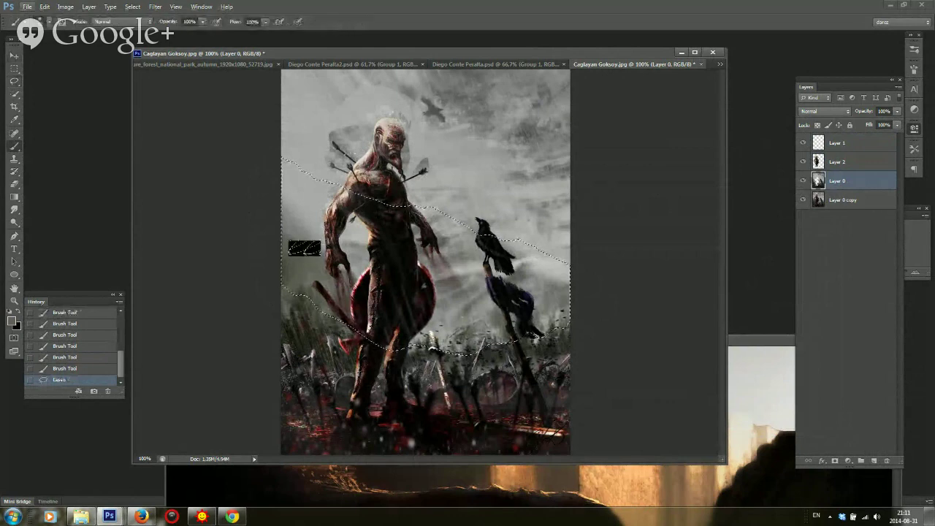
{"action": "right_click", "coordinate": [322, 224]}
{"action": "double_click", "coordinate": [420, 241]}
{"action": "key", "text": "Return"}
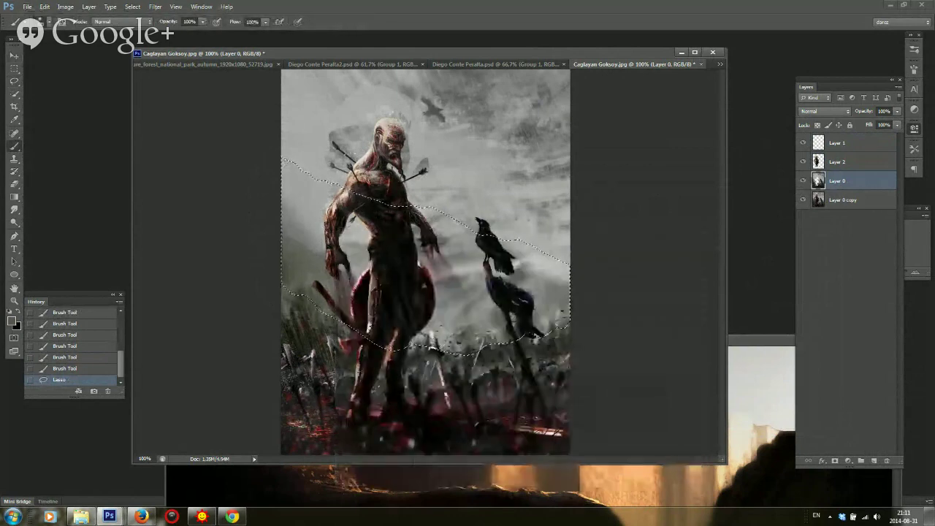
{"action": "mouse_move", "coordinate": [289, 170]}
{"action": "left_mouse_down"}
{"action": "mouse_move", "coordinate": [322, 203]}
{"action": "mouse_move", "coordinate": [310, 194]}
{"action": "left_mouse_up"}
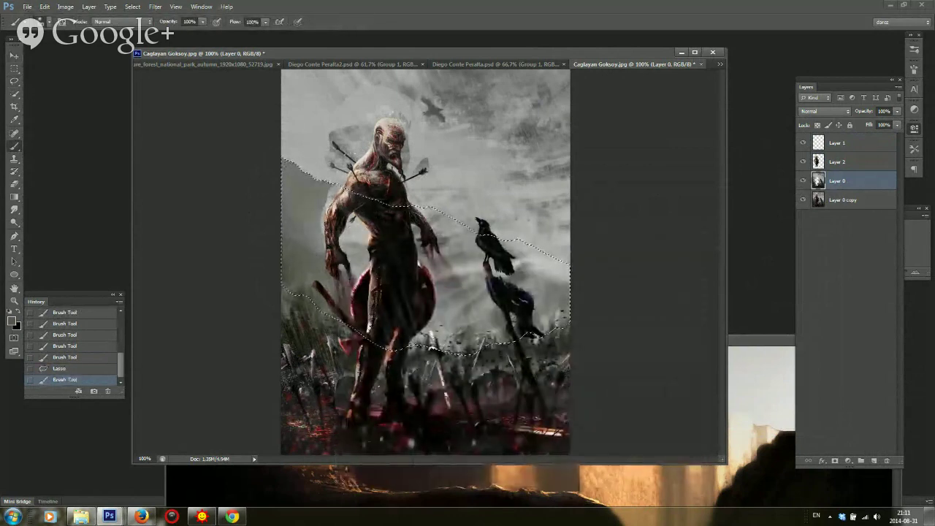
{"action": "mouse_move", "coordinate": [440, 222]}
{"action": "left_mouse_down"}
{"action": "mouse_move", "coordinate": [550, 264]}
{"action": "mouse_move", "coordinate": [560, 281]}
{"action": "left_mouse_up"}
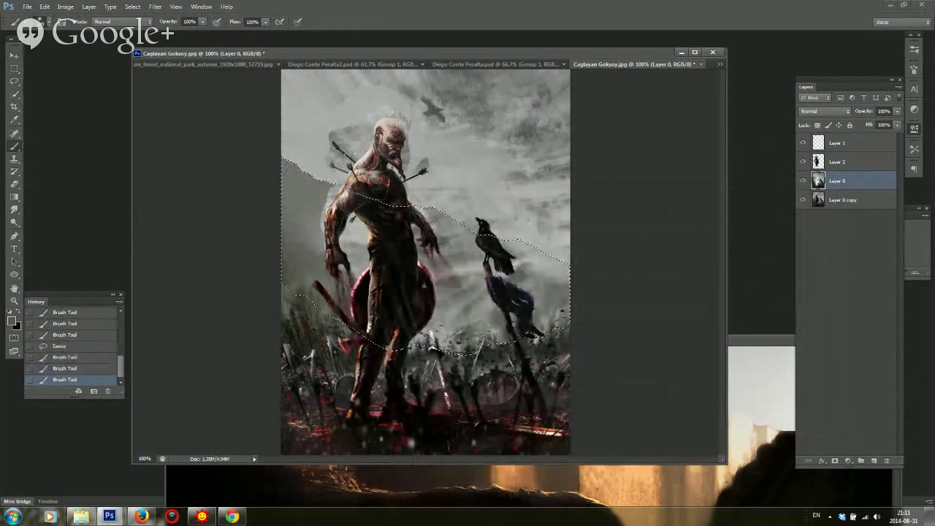
{"action": "mouse_move", "coordinate": [453, 313]}
{"action": "left_mouse_down"}
{"action": "mouse_move", "coordinate": [544, 315]}
{"action": "mouse_move", "coordinate": [527, 307]}
{"action": "left_mouse_up"}
{"action": "mouse_move", "coordinate": [504, 299]}
{"action": "left_mouse_down"}
{"action": "mouse_move", "coordinate": [540, 271]}
{"action": "mouse_move", "coordinate": [544, 292]}
{"action": "left_mouse_up"}
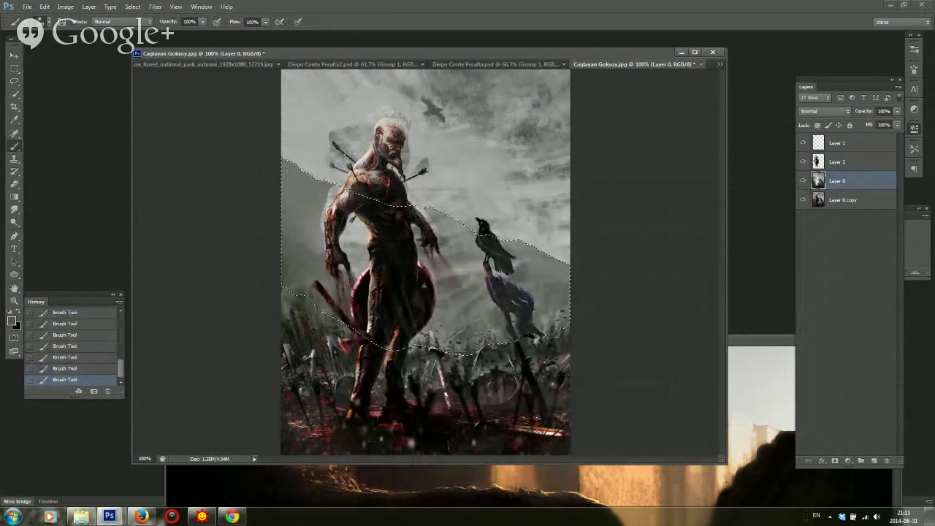
{"action": "key", "text": "ctrl+d"}
Flip the canvas horizontally to check the warrior composition in mirror view
{"action": "key", "text": "m"}
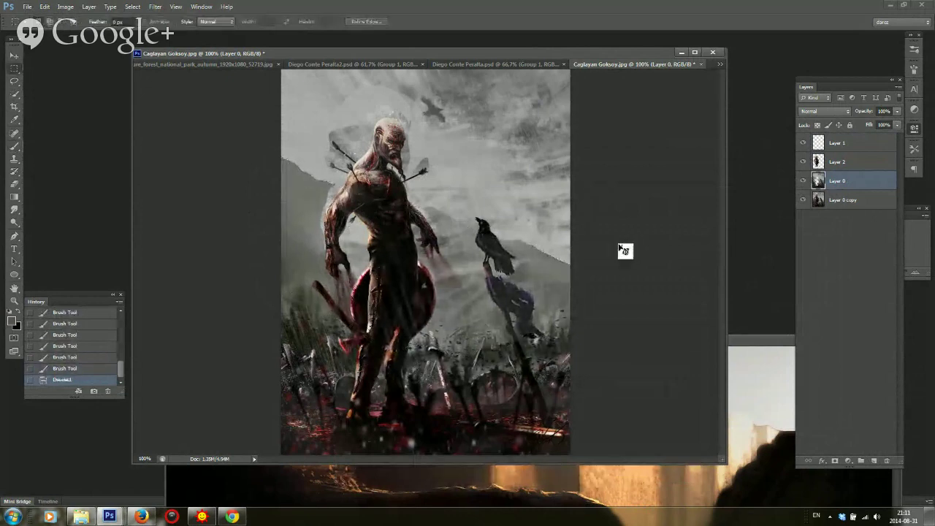
{"action": "key", "text": "ctrl+shift+h"}
{"action": "scroll", "coordinate": [621, 248], "scroll_direction": "up", "scroll_amount": 2}
Hide the cut-out warrior on Layer 2 and open the brush presets for painting on Layer 0
{"action": "left_click", "coordinate": [803, 162]}
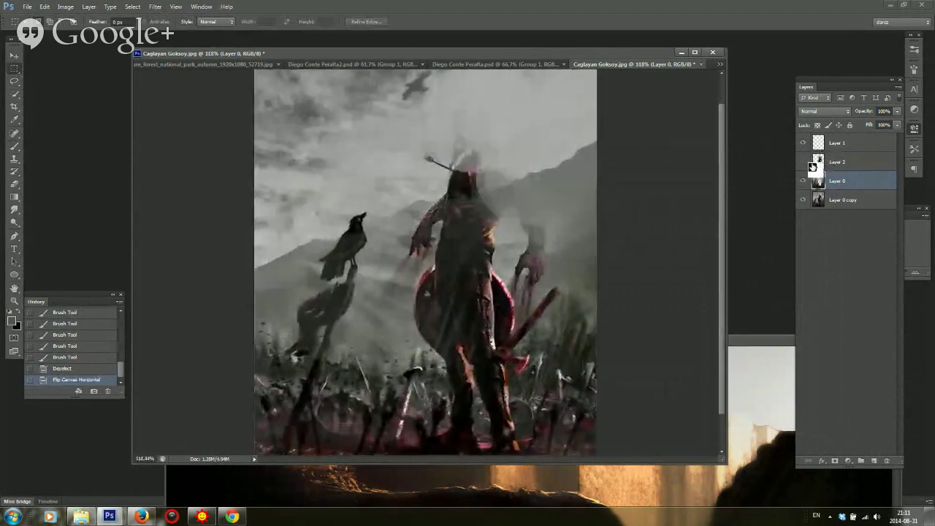
{"action": "left_click", "coordinate": [805, 162]}
{"action": "left_click", "coordinate": [805, 162]}
{"action": "key", "text": "b"}
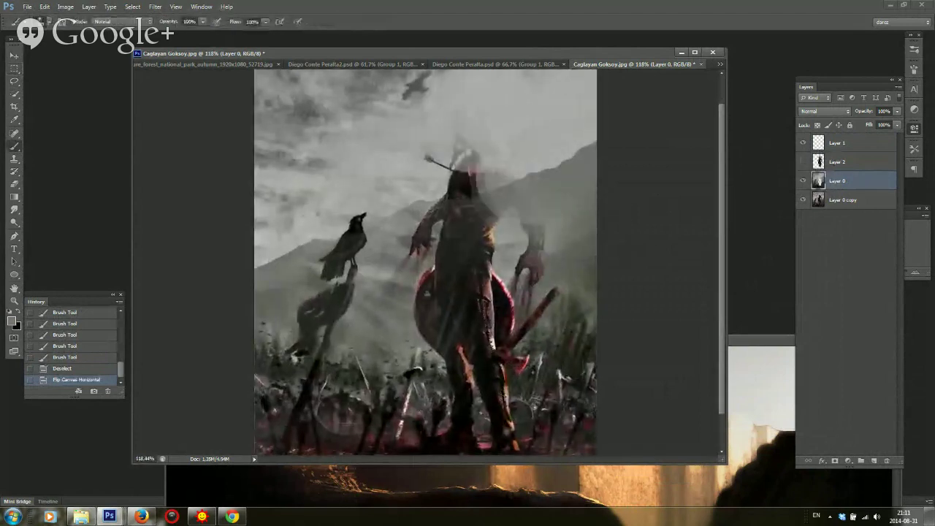
{"action": "right_click", "coordinate": [533, 234]}
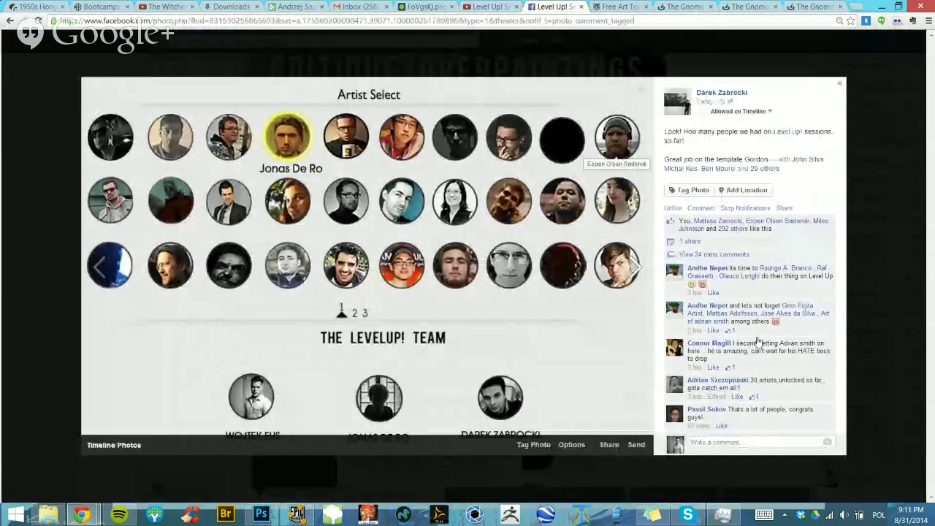
Close the Facebook photo viewer and check the Google+ Hangouts broadcast window before returning to the robot painting in Photoshop
{"action": "left_click", "coordinate": [760, 467]}
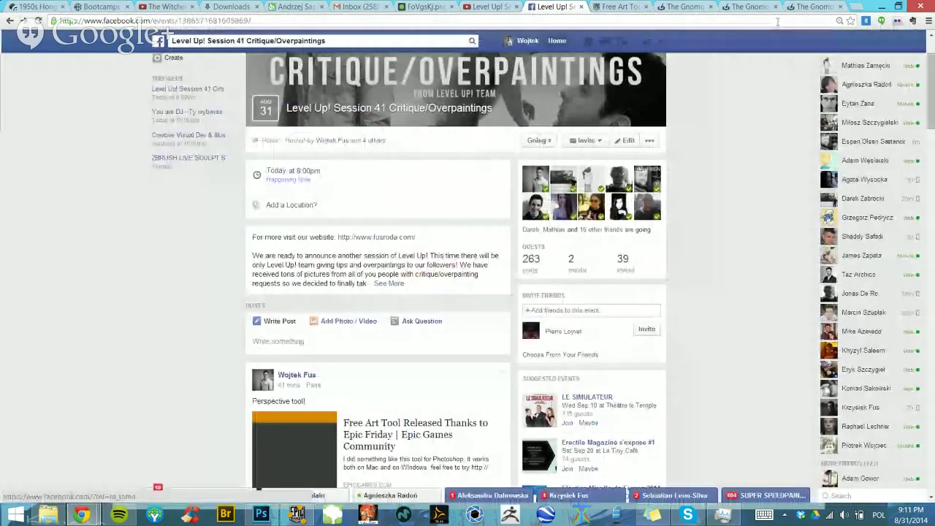
{"action": "left_click", "coordinate": [919, 9]}
{"action": "mouse_move", "coordinate": [82, 515]}
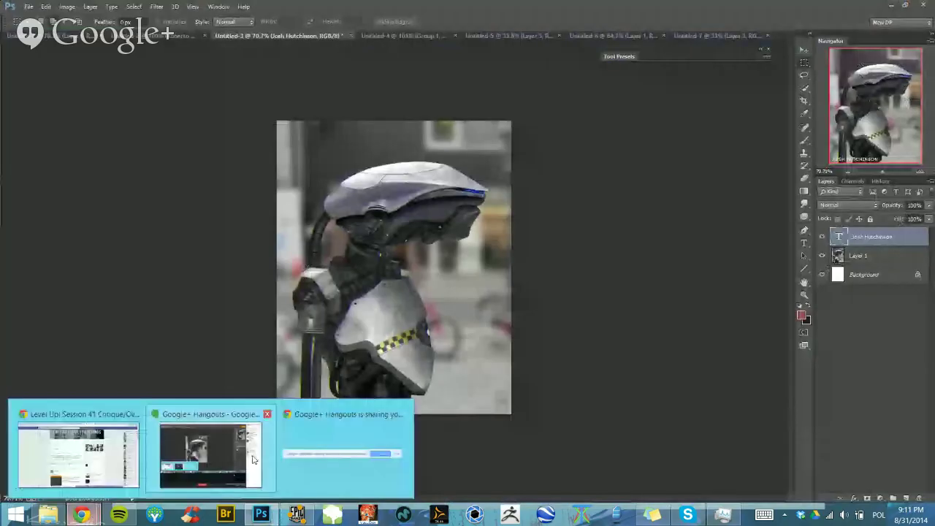
{"action": "left_click", "coordinate": [338, 410]}
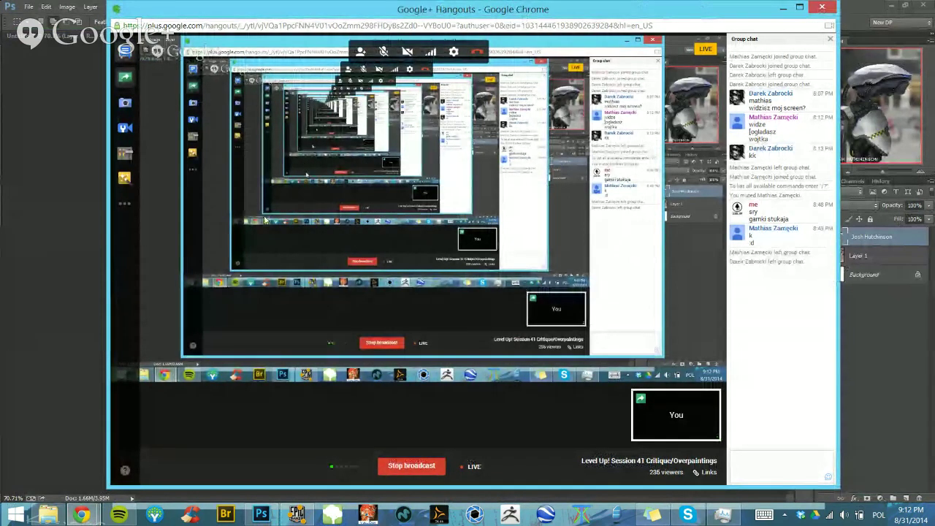
{"action": "left_click", "coordinate": [82, 515]}
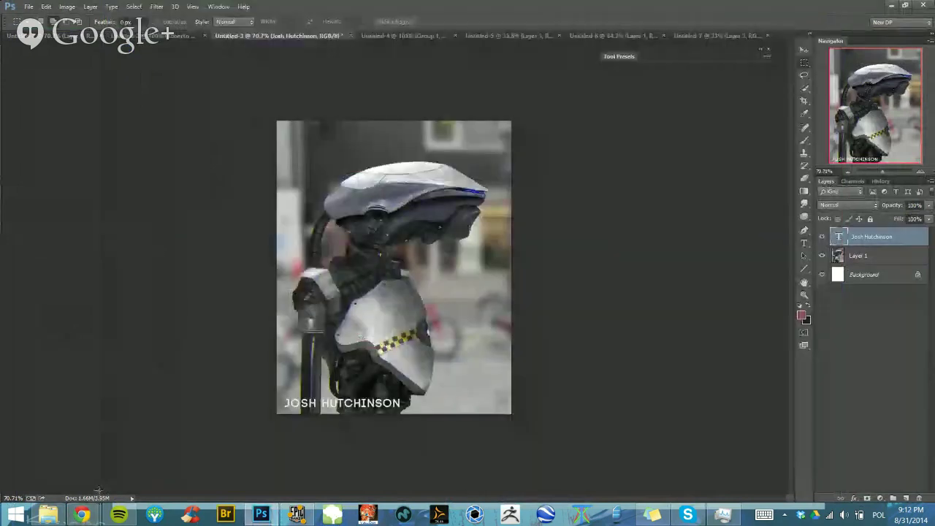
Switch to the Facebook event page in Chrome and send the disconnected co-host the chat message "you dropped out!"
{"action": "mouse_move", "coordinate": [82, 515]}
{"action": "left_click", "coordinate": [113, 471]}
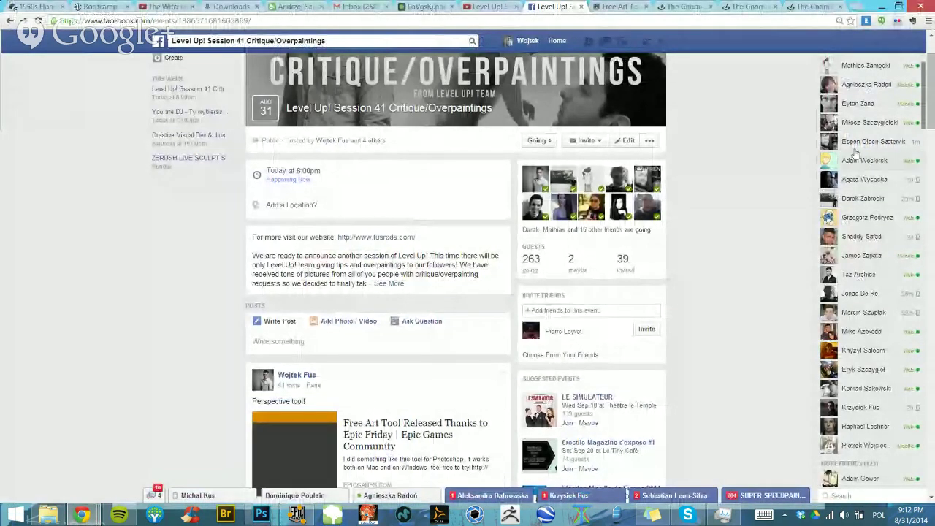
{"action": "left_click", "coordinate": [864, 198]}
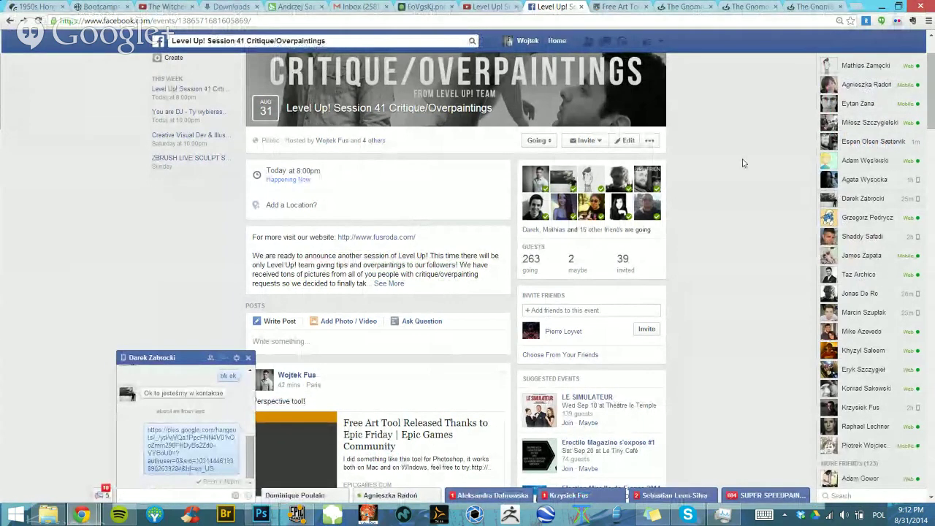
{"action": "type", "text": "y"}
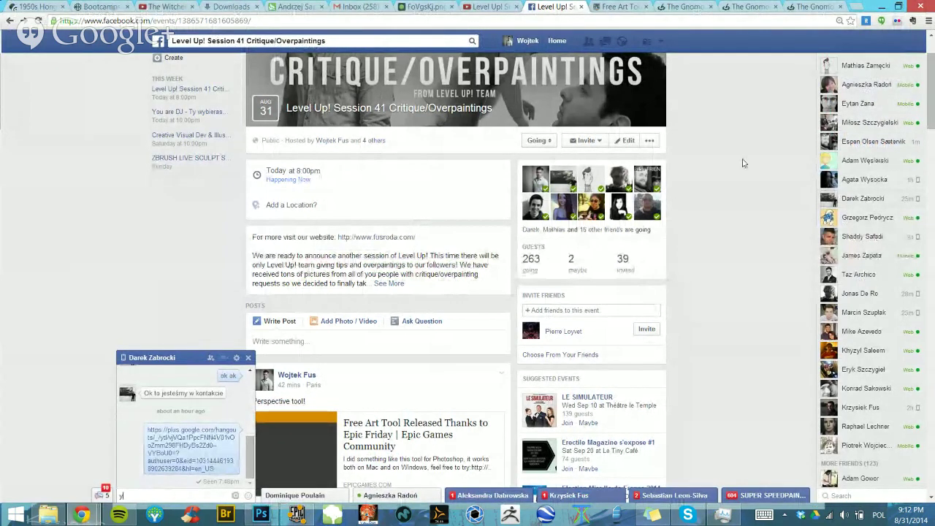
{"action": "type", "text": "ou dropped out!"}
{"action": "key", "text": "Return"}
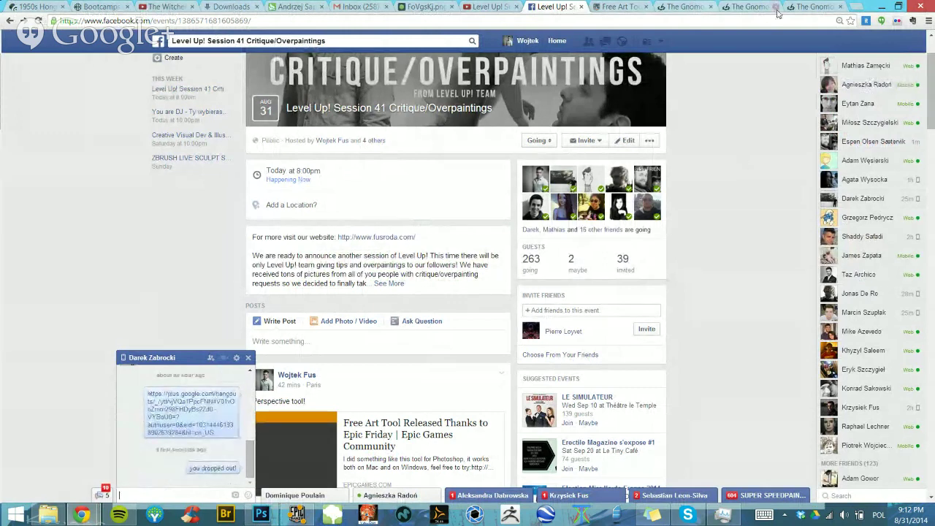
Check the Hangouts window and the Facebook chat for the co-host, and return to the robot painting in Photoshop
{"action": "left_click", "coordinate": [882, 6]}
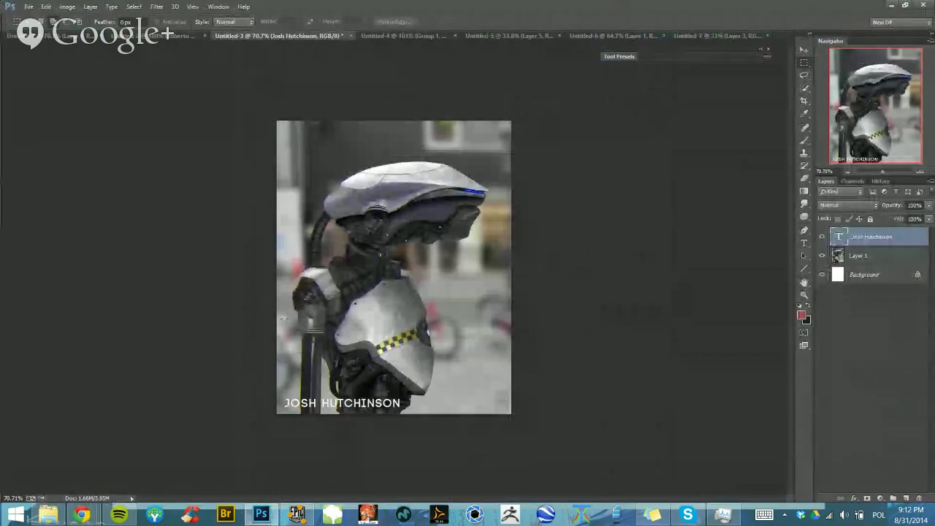
{"action": "mouse_move", "coordinate": [91, 516]}
{"action": "left_click", "coordinate": [178, 473]}
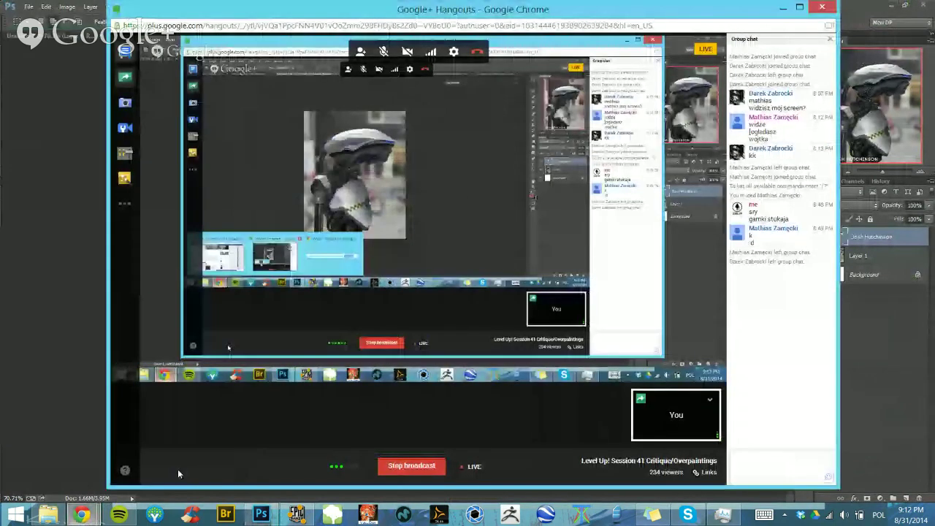
{"action": "left_click", "coordinate": [32, 362]}
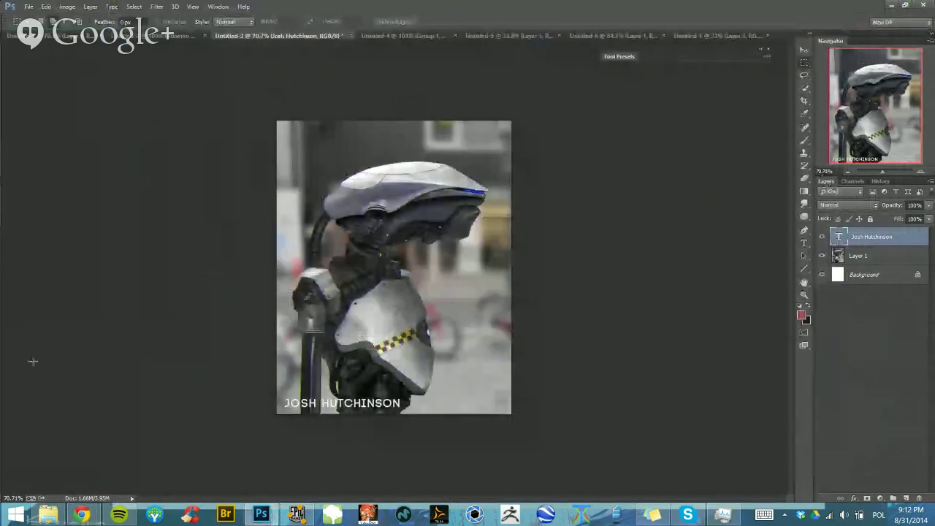
{"action": "mouse_move", "coordinate": [75, 520]}
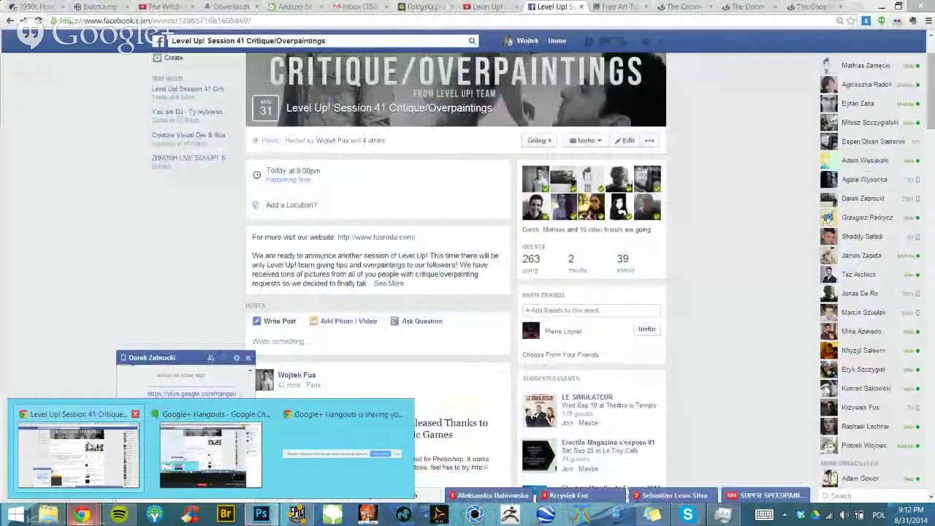
{"action": "left_click", "coordinate": [89, 447]}
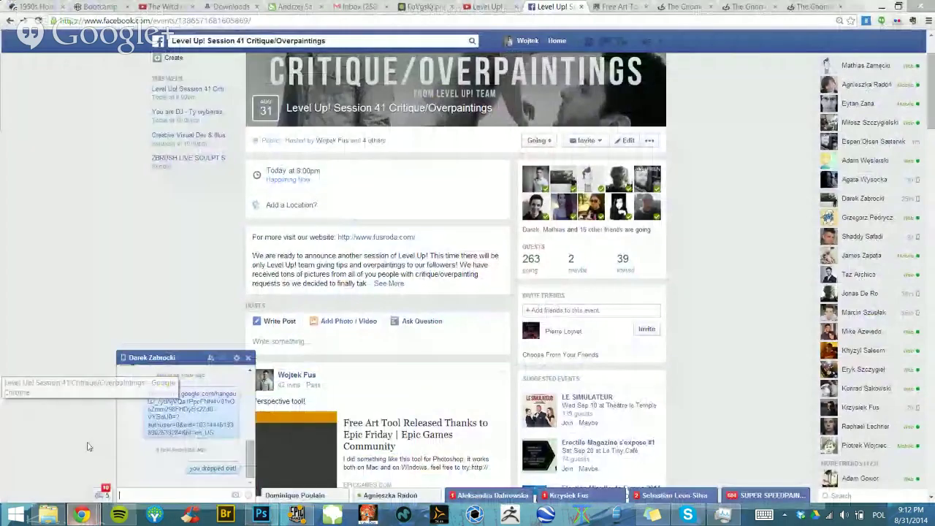
{"action": "left_click", "coordinate": [883, 6]}
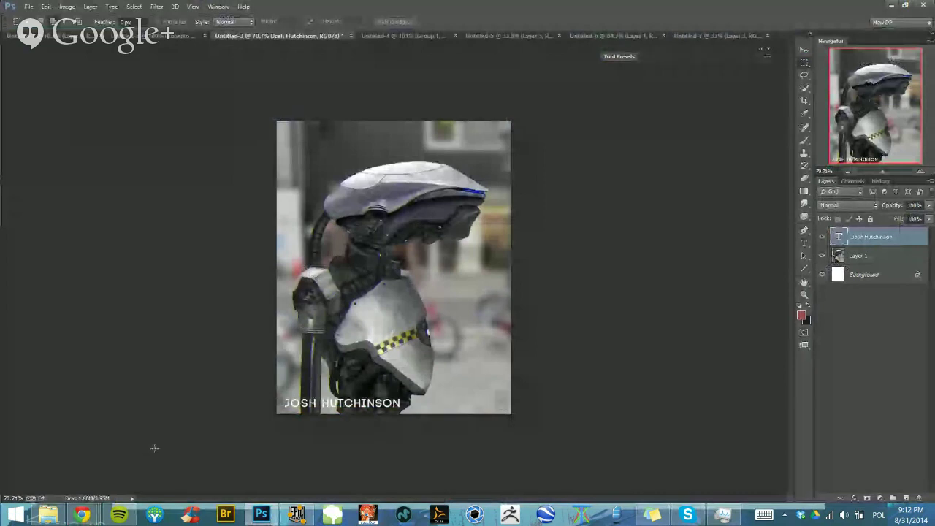
Hide the artist's name text layer to examine the robot painting up close, and show the name again
{"action": "left_click", "coordinate": [822, 236]}
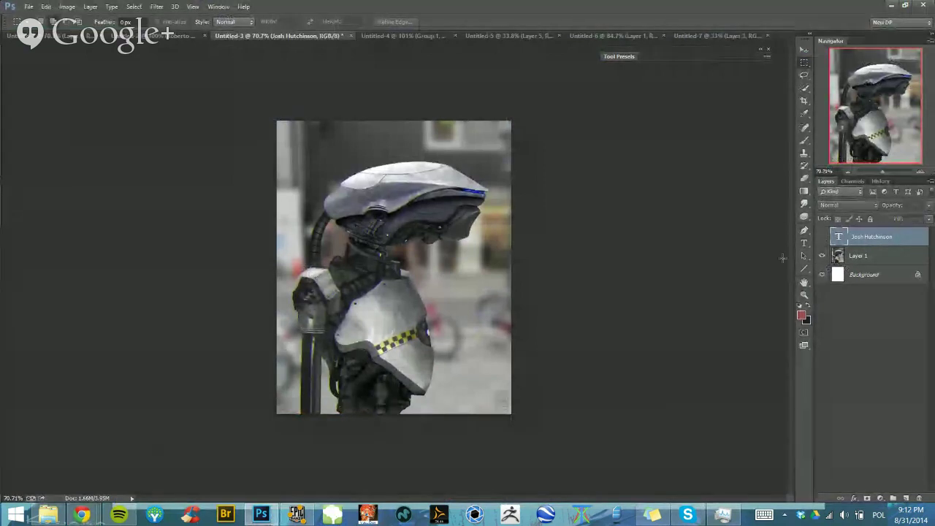
{"action": "left_click_drag", "start_coordinate": [392, 375], "coordinate": [404, 373]}
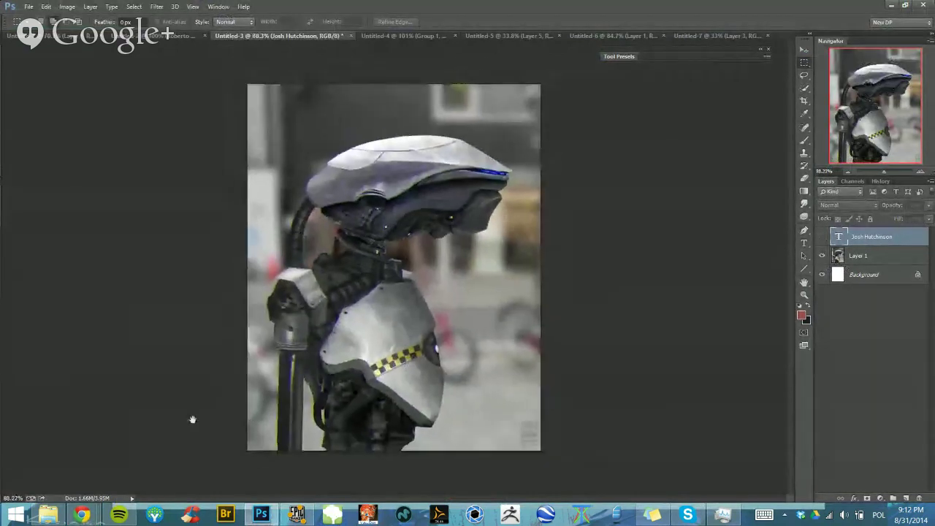
{"action": "left_click", "coordinate": [823, 236]}
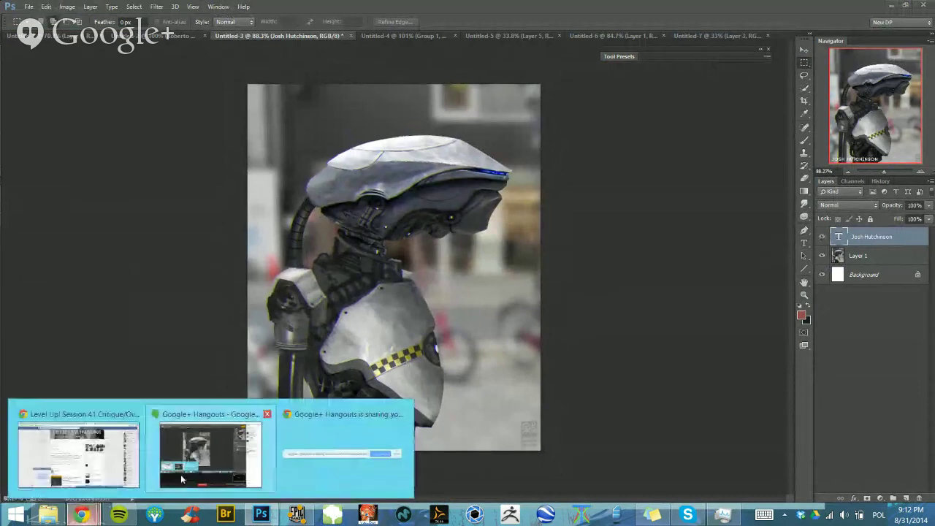
{"action": "mouse_move", "coordinate": [178, 479]}
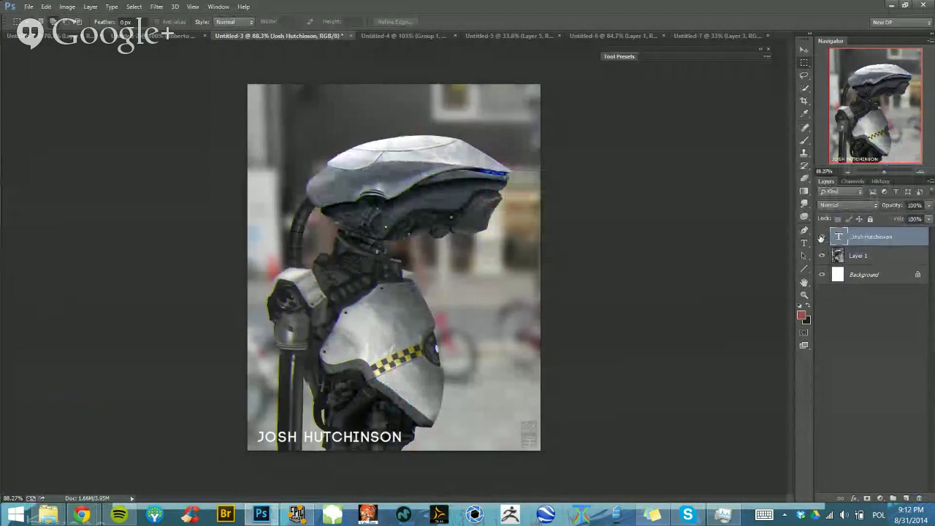
Hide the artist's name text layer and add a new empty layer above it for the paintover notes
{"action": "left_click", "coordinate": [822, 236]}
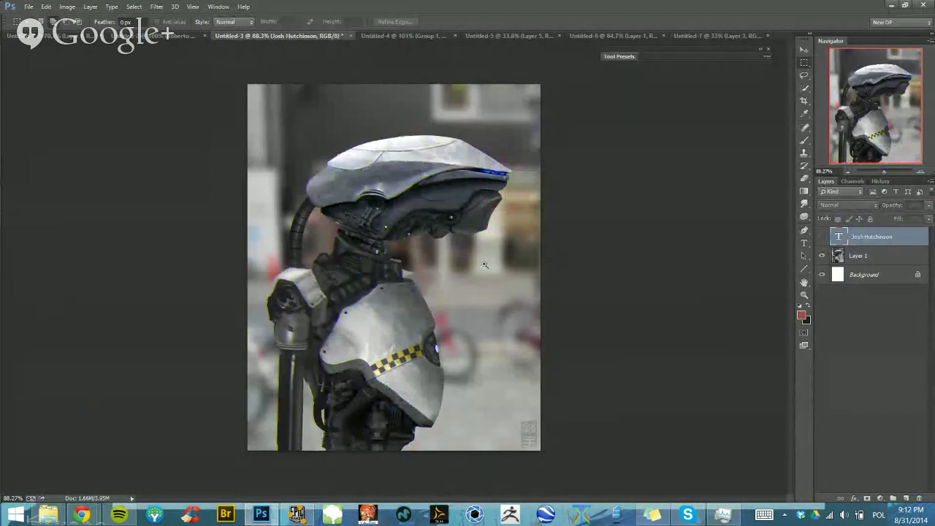
{"action": "left_click_drag", "start_coordinate": [485, 265], "coordinate": [408, 334]}
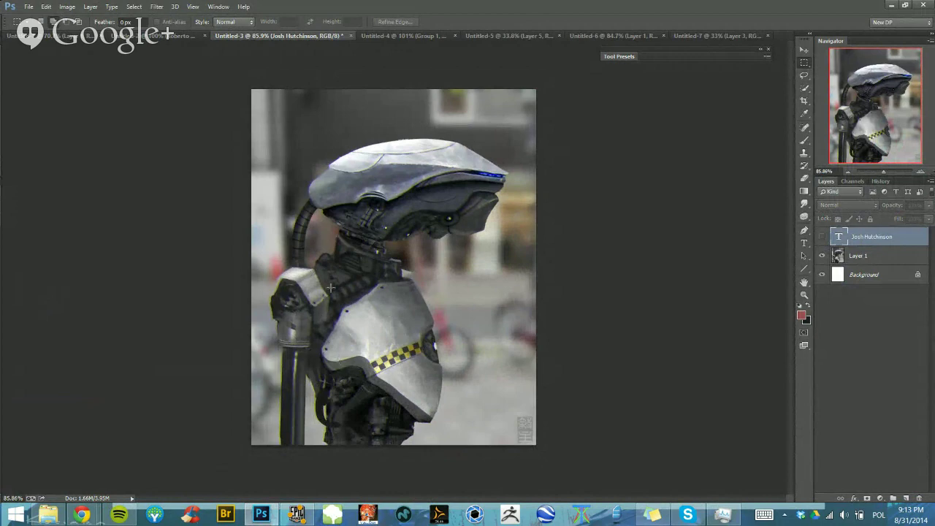
{"action": "left_click", "coordinate": [906, 498]}
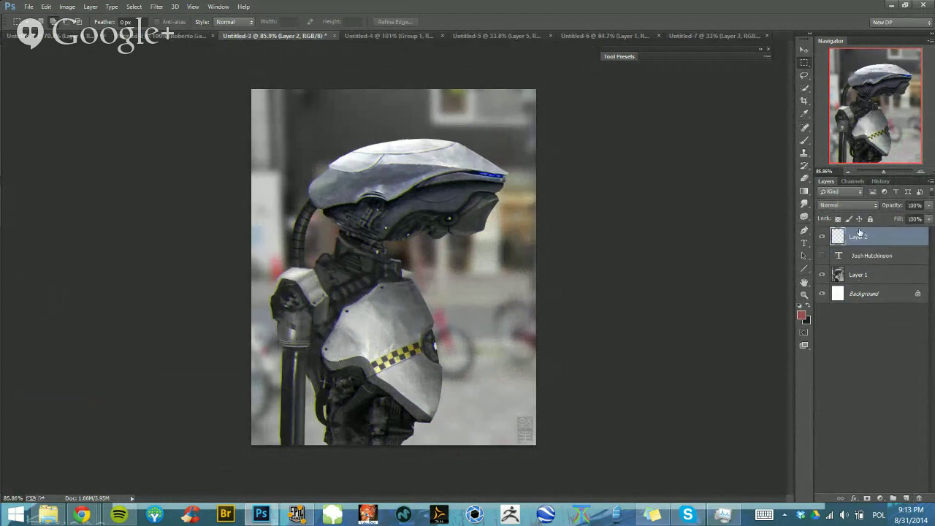
Switch to the Brush tool, adjust the brush size and set the brush opacity to 100%
{"action": "key", "text": "ctrl+minus"}
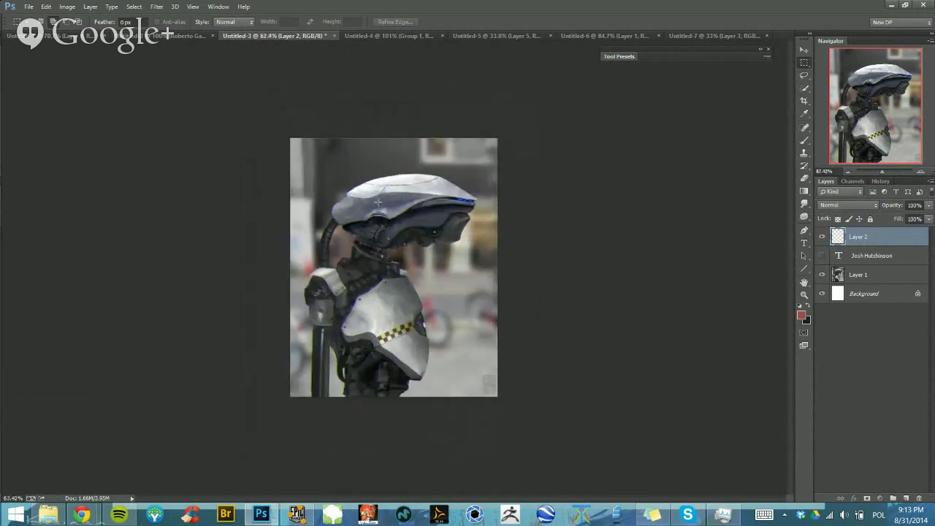
{"action": "key", "text": "b"}
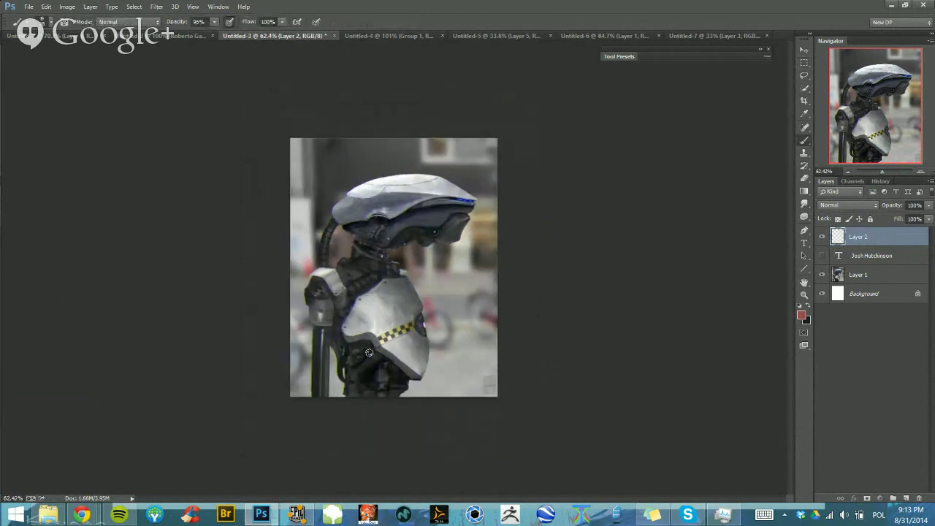
{"action": "right_click", "coordinate": [370, 252], "text": "alt"}
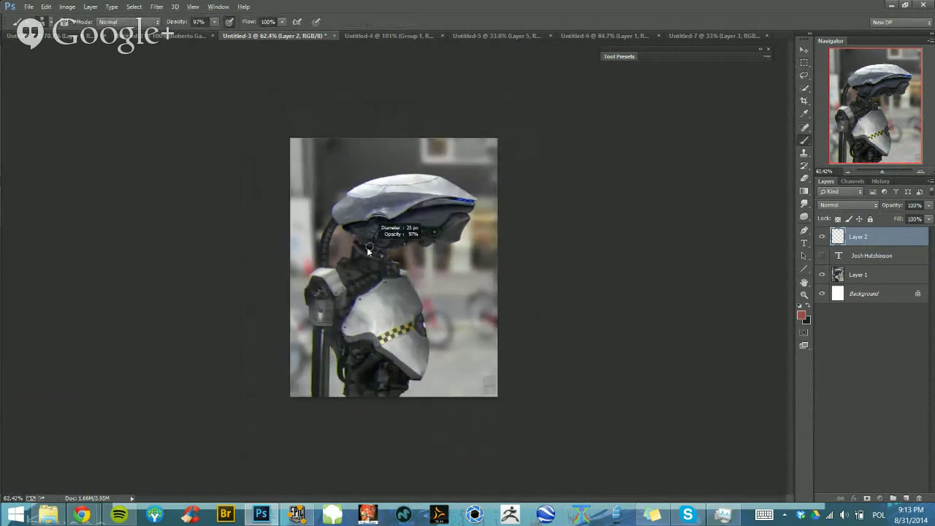
{"action": "left_click_drag", "start_coordinate": [369, 281], "coordinate": [372, 279]}
{"action": "scroll", "coordinate": [372, 280], "scroll_direction": "up", "scroll_amount": 2}
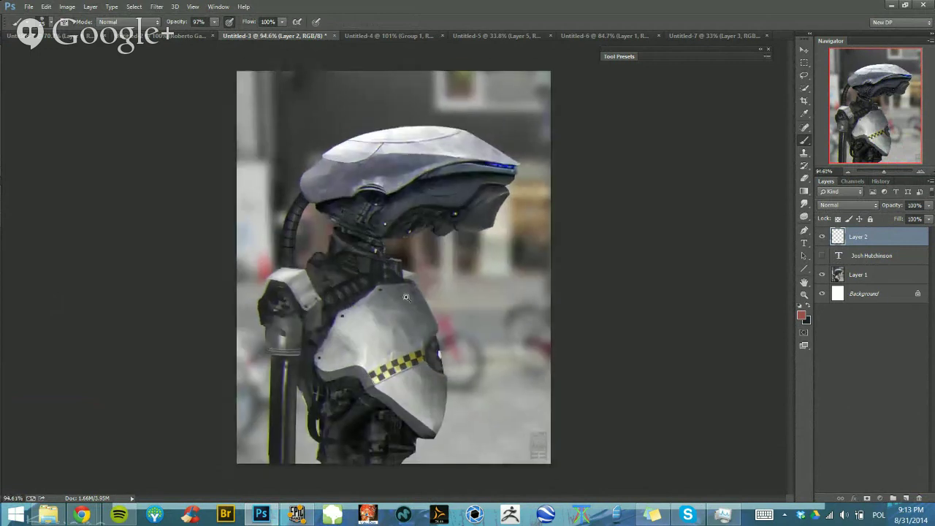
{"action": "scroll", "coordinate": [387, 292], "scroll_direction": "down", "scroll_amount": 3}
{"action": "scroll", "coordinate": [384, 299], "scroll_direction": "up", "scroll_amount": 3}
{"action": "left_click_drag", "start_coordinate": [389, 357], "coordinate": [392, 358]}
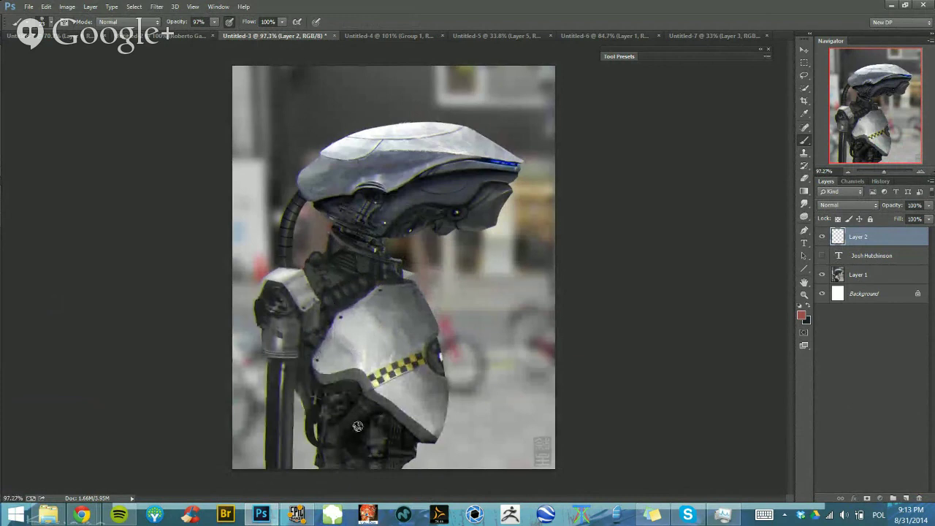
{"action": "key", "text": "0"}
{"action": "left_click_drag", "start_coordinate": [439, 387], "coordinate": [413, 384]}
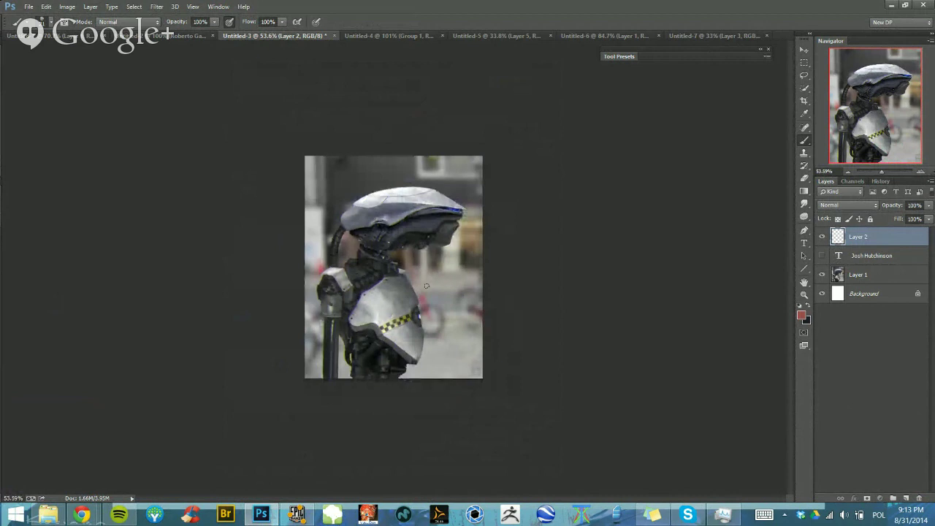
{"action": "scroll", "coordinate": [384, 241], "scroll_direction": "down", "scroll_amount": 1}
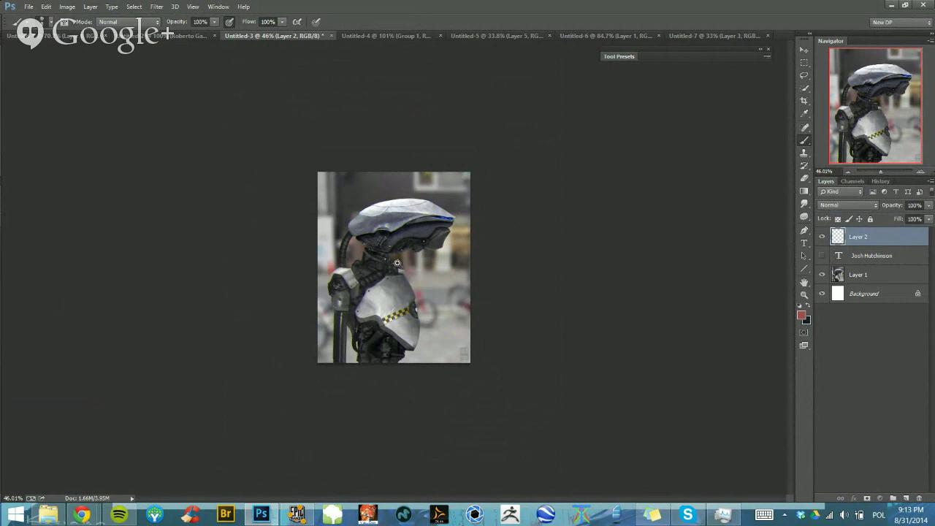
{"action": "scroll", "coordinate": [398, 288], "scroll_direction": "up", "scroll_amount": 3}
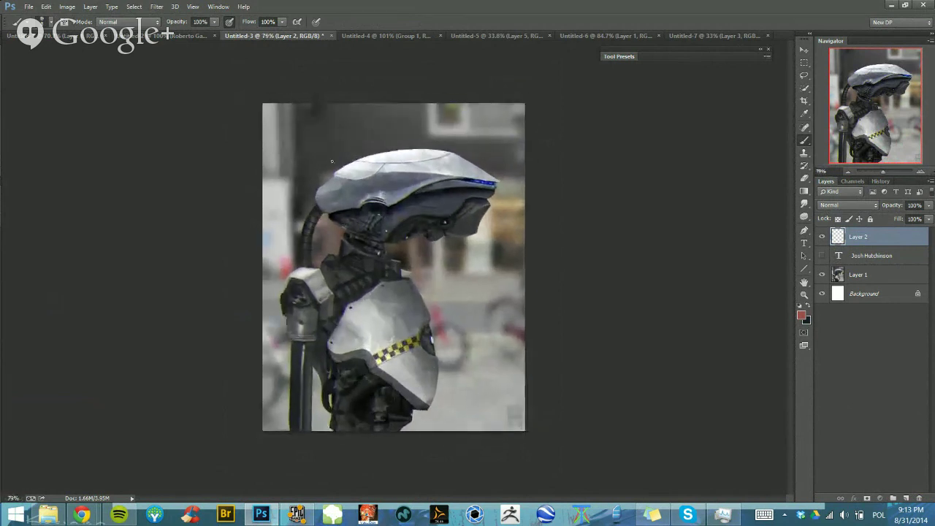
Change the brush colour to dark red and undo the test strokes made over the robot
{"action": "mouse_move", "coordinate": [322, 192]}
{"action": "left_mouse_down"}
{"action": "mouse_move", "coordinate": [492, 177]}
{"action": "mouse_move", "coordinate": [494, 185]}
{"action": "left_mouse_up"}
{"action": "key", "text": "ctrl+z"}
{"action": "left_click_drag", "start_coordinate": [446, 223], "coordinate": [503, 275]}
{"action": "mouse_move", "coordinate": [314, 192]}
{"action": "left_mouse_down"}
{"action": "mouse_move", "coordinate": [453, 144]}
{"action": "mouse_move", "coordinate": [508, 175]}
{"action": "mouse_move", "coordinate": [480, 234]}
{"action": "mouse_move", "coordinate": [371, 254]}
{"action": "mouse_move", "coordinate": [315, 191]}
{"action": "left_mouse_up"}
{"action": "left_click_drag", "start_coordinate": [396, 273], "coordinate": [399, 273]}
{"action": "mouse_move", "coordinate": [417, 337]}
{"action": "left_mouse_down"}
{"action": "mouse_move", "coordinate": [416, 353]}
{"action": "mouse_move", "coordinate": [372, 371]}
{"action": "left_mouse_up"}
{"action": "key", "text": "ctrl+z"}
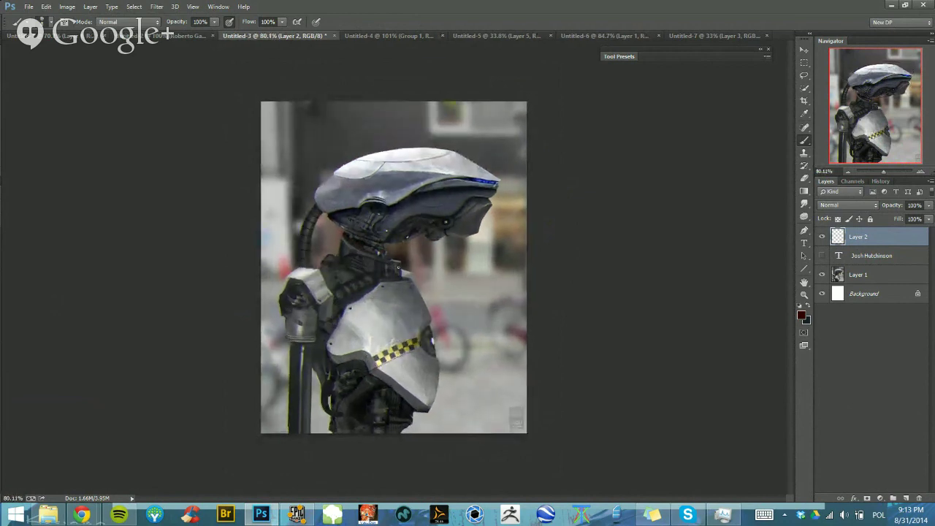
{"action": "mouse_move", "coordinate": [398, 268]}
{"action": "left_mouse_down"}
{"action": "mouse_move", "coordinate": [424, 384]}
{"action": "mouse_move", "coordinate": [375, 364]}
{"action": "mouse_move", "coordinate": [344, 366]}
{"action": "left_mouse_up"}
{"action": "key", "text": "ctrl+z"}
{"action": "left_click_drag", "start_coordinate": [491, 377], "coordinate": [397, 337]}
{"action": "scroll", "coordinate": [397, 337], "scroll_direction": "up", "scroll_amount": 2}
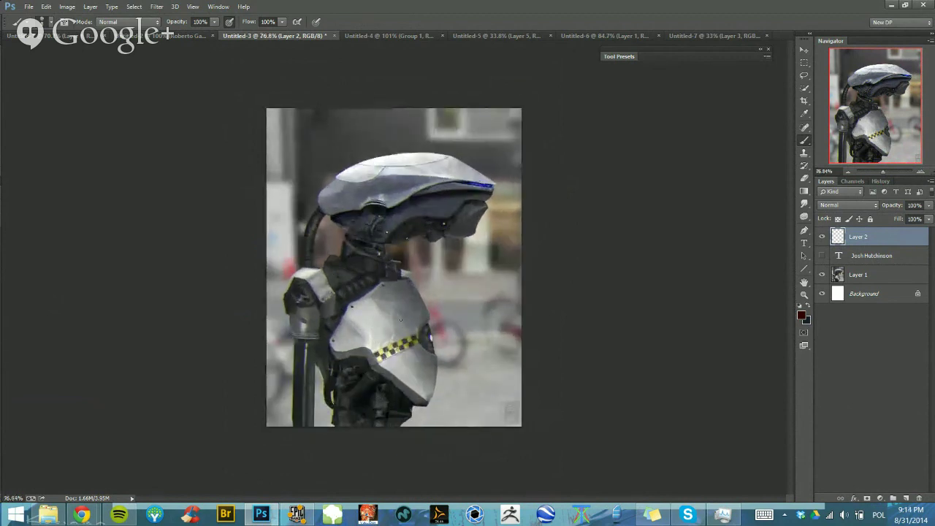
Handwrite "1 QUESTIONS" in dark red across the dark background above the robot's head
{"action": "left_click", "coordinate": [300, 126], "text": "ctrl"}
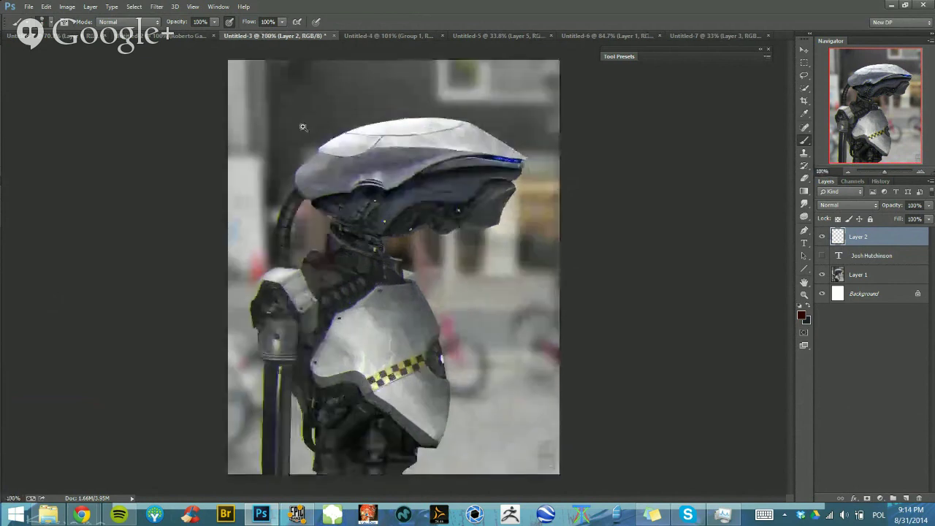
{"action": "mouse_move", "coordinate": [253, 84]}
{"action": "left_mouse_down"}
{"action": "mouse_move", "coordinate": [255, 105]}
{"action": "mouse_move", "coordinate": [287, 79]}
{"action": "mouse_move", "coordinate": [297, 101]}
{"action": "left_mouse_up"}
{"action": "mouse_move", "coordinate": [299, 84]}
{"action": "left_mouse_down"}
{"action": "mouse_move", "coordinate": [303, 98]}
{"action": "mouse_move", "coordinate": [329, 94]}
{"action": "left_mouse_up"}
{"action": "left_click_drag", "start_coordinate": [314, 90], "coordinate": [328, 80]}
{"action": "mouse_move", "coordinate": [339, 80]}
{"action": "left_mouse_down"}
{"action": "mouse_move", "coordinate": [327, 96]}
{"action": "mouse_move", "coordinate": [344, 98]}
{"action": "left_mouse_up"}
{"action": "mouse_move", "coordinate": [339, 79]}
{"action": "left_mouse_down"}
{"action": "mouse_move", "coordinate": [357, 76]}
{"action": "mouse_move", "coordinate": [356, 98]}
{"action": "mouse_move", "coordinate": [366, 81]}
{"action": "left_mouse_up"}
{"action": "mouse_move", "coordinate": [377, 82]}
{"action": "left_mouse_down"}
{"action": "mouse_move", "coordinate": [394, 78]}
{"action": "mouse_move", "coordinate": [377, 97]}
{"action": "mouse_move", "coordinate": [396, 95]}
{"action": "left_mouse_up"}
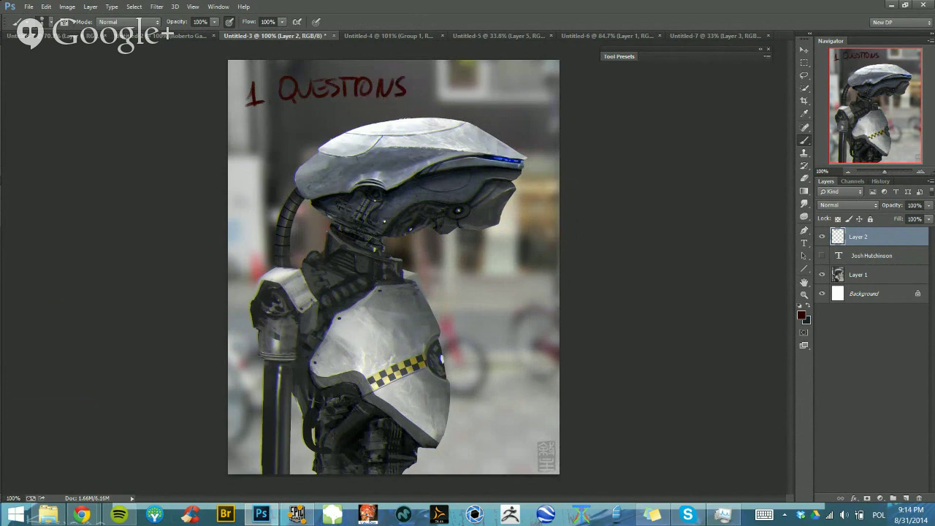
{"action": "scroll", "coordinate": [245, 168], "scroll_direction": "down", "scroll_amount": 2}
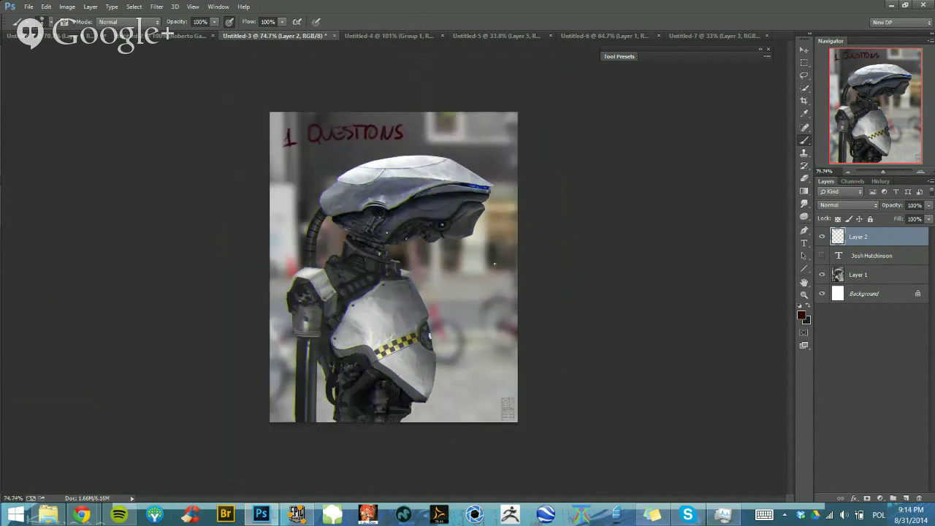
{"action": "scroll", "coordinate": [435, 347], "scroll_direction": "down", "scroll_amount": 1}
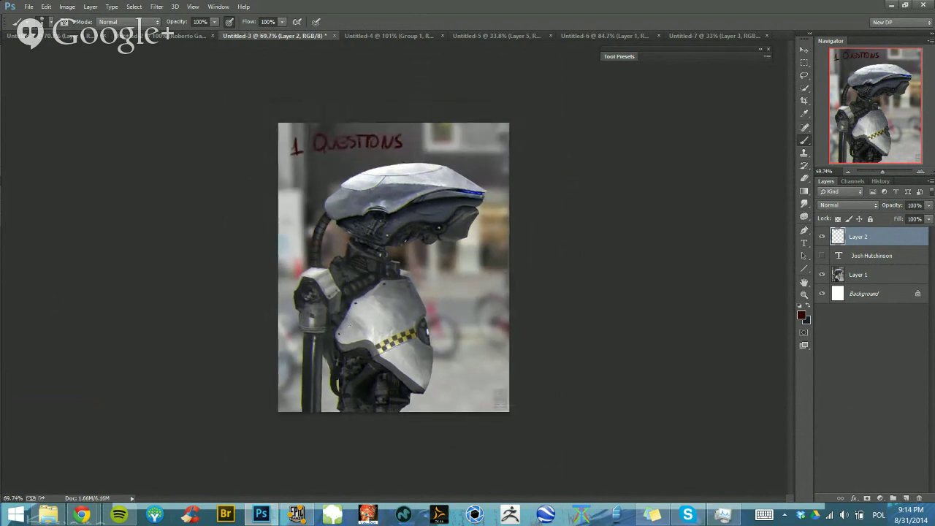
{"action": "mouse_move", "coordinate": [308, 254]}
{"action": "left_mouse_down"}
{"action": "mouse_move", "coordinate": [483, 196]}
{"action": "mouse_move", "coordinate": [467, 241]}
{"action": "mouse_move", "coordinate": [342, 233]}
{"action": "mouse_move", "coordinate": [389, 218]}
{"action": "left_mouse_up"}
{"action": "key", "text": "ctrl+z"}
{"action": "left_click_drag", "start_coordinate": [322, 124], "coordinate": [353, 122]}
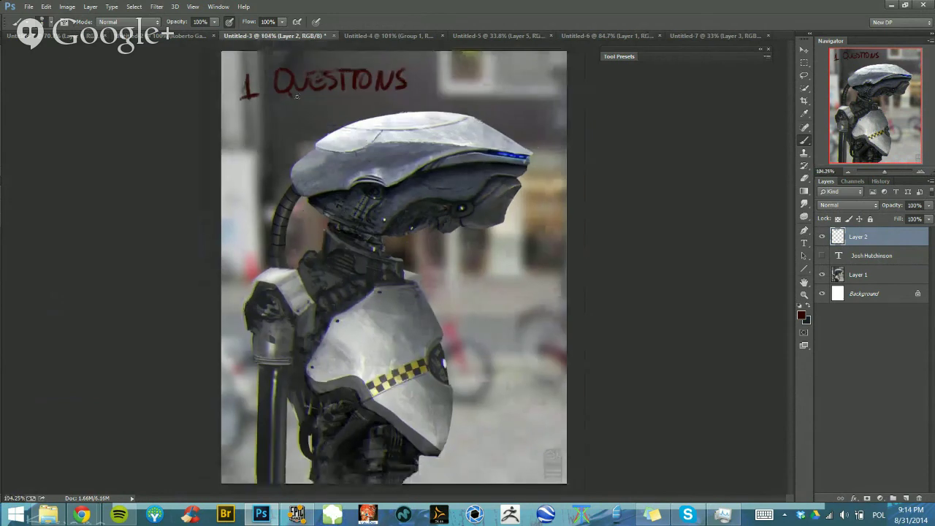
{"action": "left_click_drag", "start_coordinate": [294, 97], "coordinate": [447, 92]}
{"action": "key", "text": "ctrl+z"}
{"action": "left_click_drag", "start_coordinate": [361, 157], "coordinate": [356, 205]}
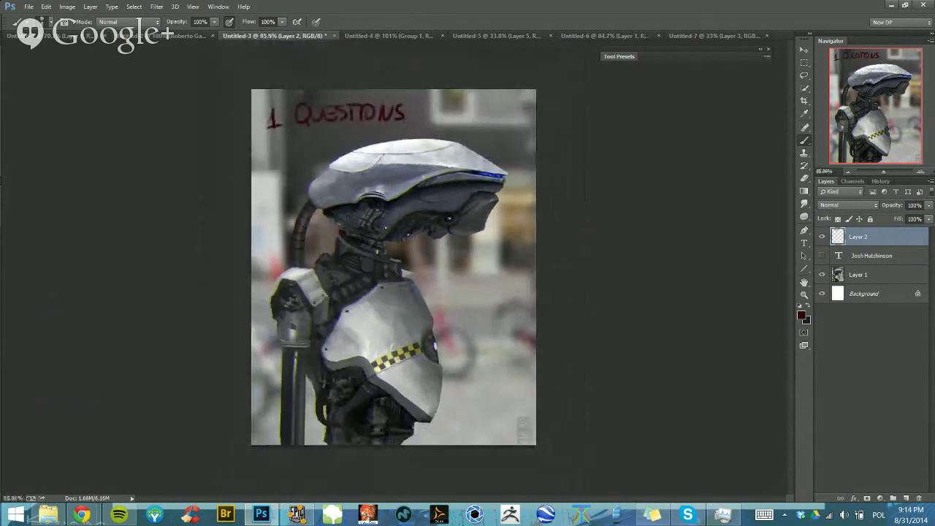
{"action": "mouse_move", "coordinate": [413, 102]}
{"action": "left_mouse_down"}
{"action": "mouse_move", "coordinate": [425, 102]}
{"action": "mouse_move", "coordinate": [418, 115]}
{"action": "left_mouse_up"}
{"action": "left_click", "coordinate": [417, 123]}
{"action": "key", "text": "ctrl+alt+z"}
{"action": "key", "text": "ctrl+alt+z"}
{"action": "scroll", "coordinate": [423, 222], "scroll_direction": "down", "scroll_amount": 2}
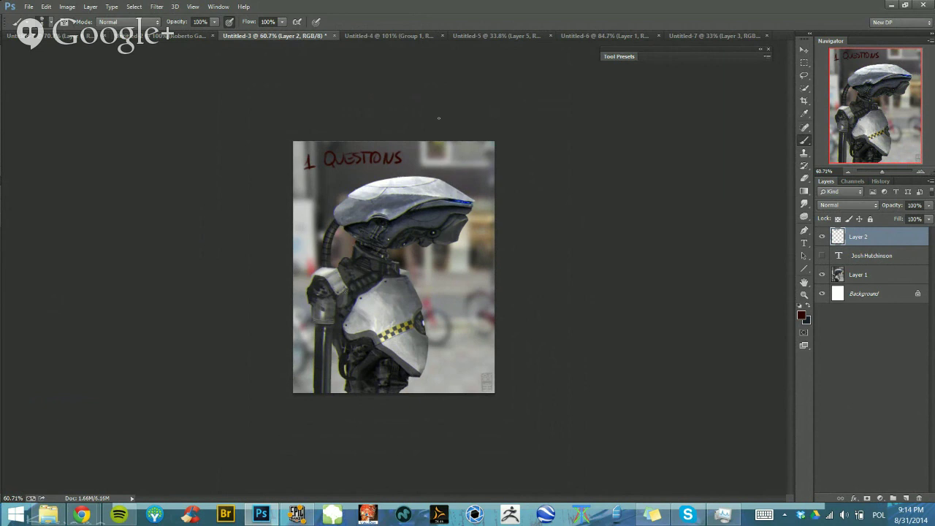
{"action": "scroll", "coordinate": [371, 186], "scroll_direction": "up", "scroll_amount": 1}
{"action": "left_click_drag", "start_coordinate": [305, 152], "coordinate": [436, 151]}
{"action": "key", "text": "ctrl+z"}
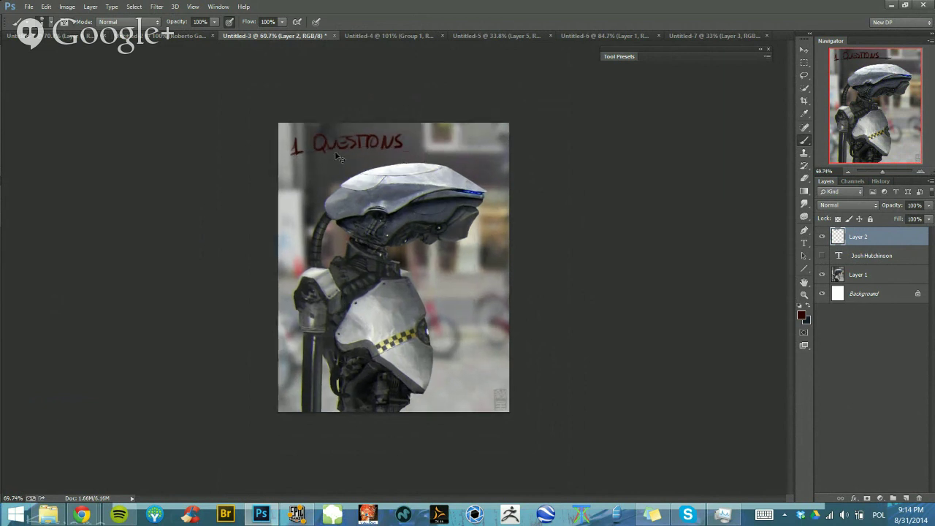
{"action": "left_click_drag", "start_coordinate": [335, 149], "coordinate": [444, 145]}
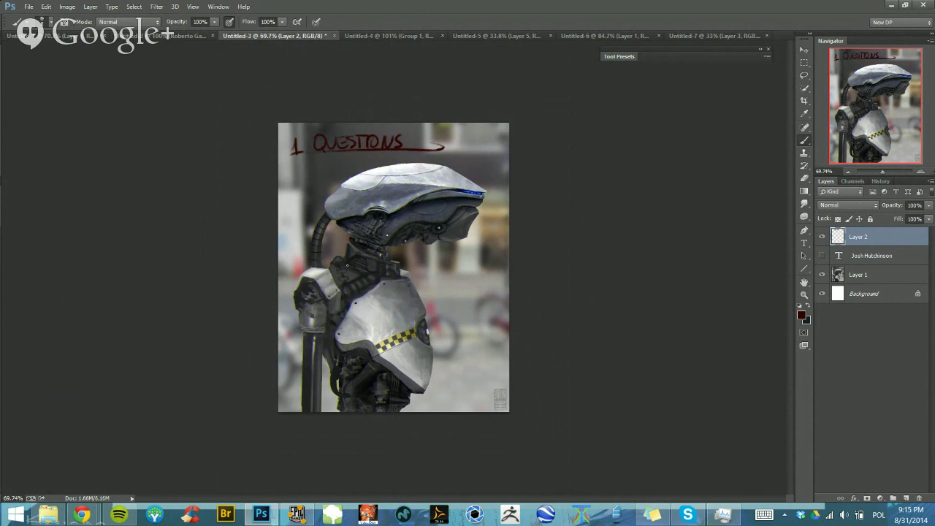
{"action": "key", "text": "ctrl+z"}
Handwrite "2. RESEARCH" as the second item beneath "1 QUESTIONS"
{"action": "scroll", "coordinate": [287, 158], "scroll_direction": "up", "scroll_amount": 1}
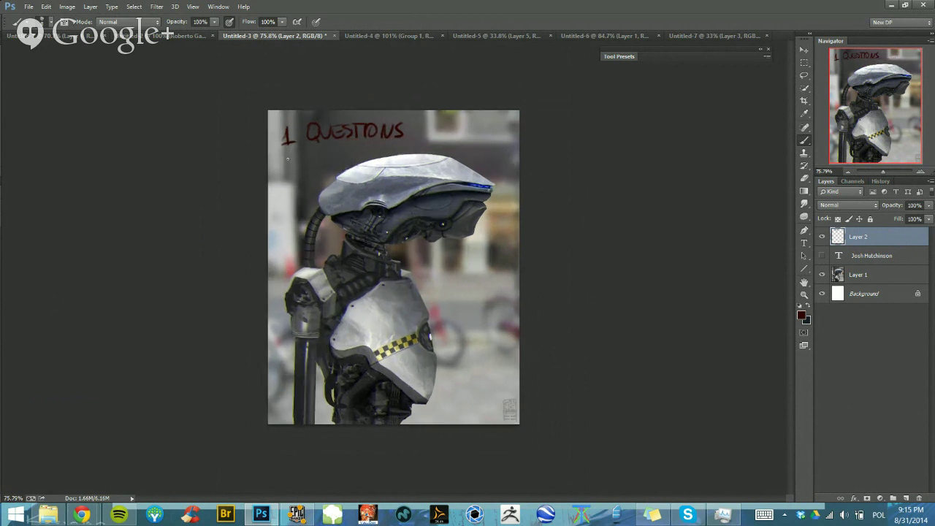
{"action": "left_click_drag", "start_coordinate": [284, 155], "coordinate": [296, 163]}
{"action": "scroll", "coordinate": [387, 328], "scroll_direction": "down", "scroll_amount": 8}
{"action": "scroll", "coordinate": [366, 317], "scroll_direction": "up", "scroll_amount": 1}
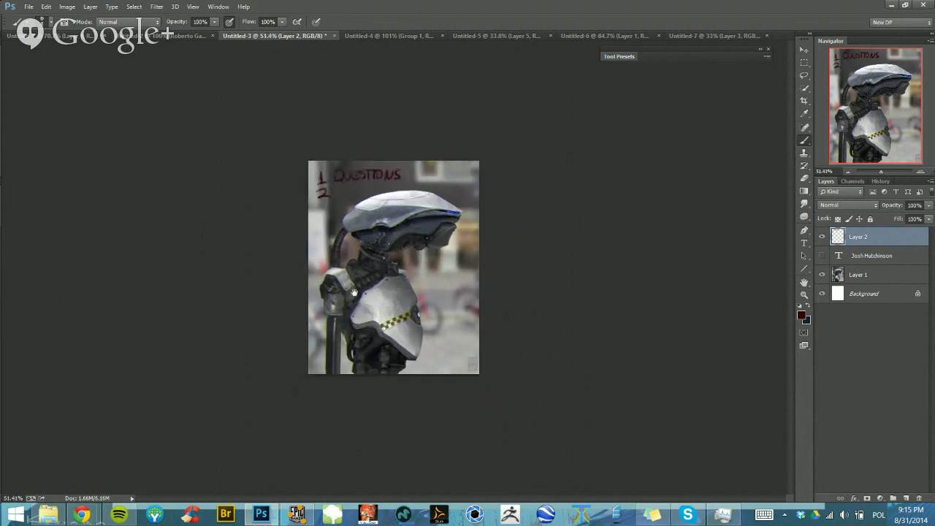
{"action": "scroll", "coordinate": [389, 324], "scroll_direction": "up", "scroll_amount": 1}
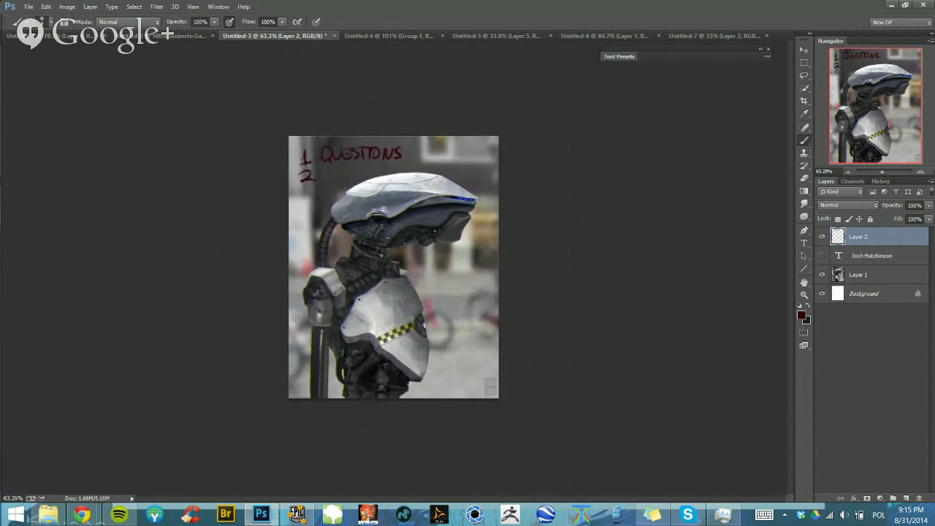
{"action": "scroll", "coordinate": [393, 267], "scroll_direction": "up", "scroll_amount": 1}
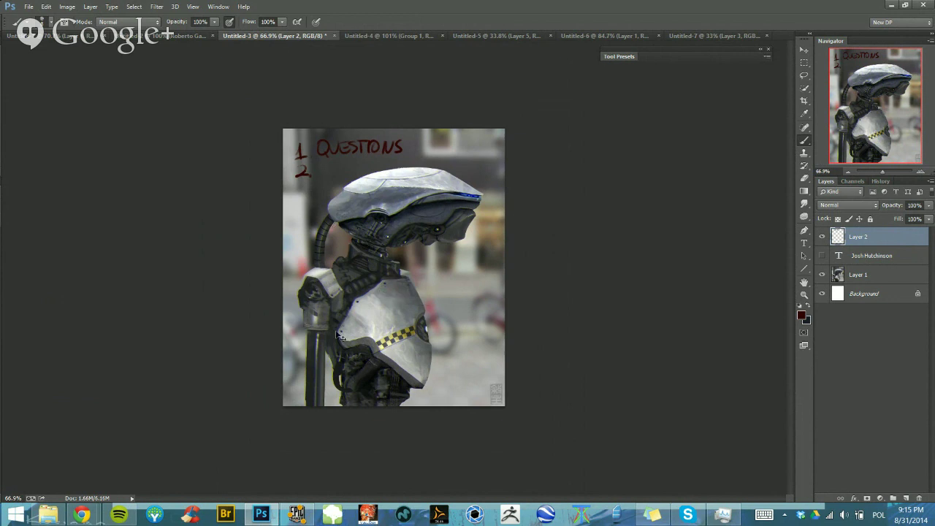
{"action": "left_click_drag", "start_coordinate": [294, 162], "coordinate": [299, 160]}
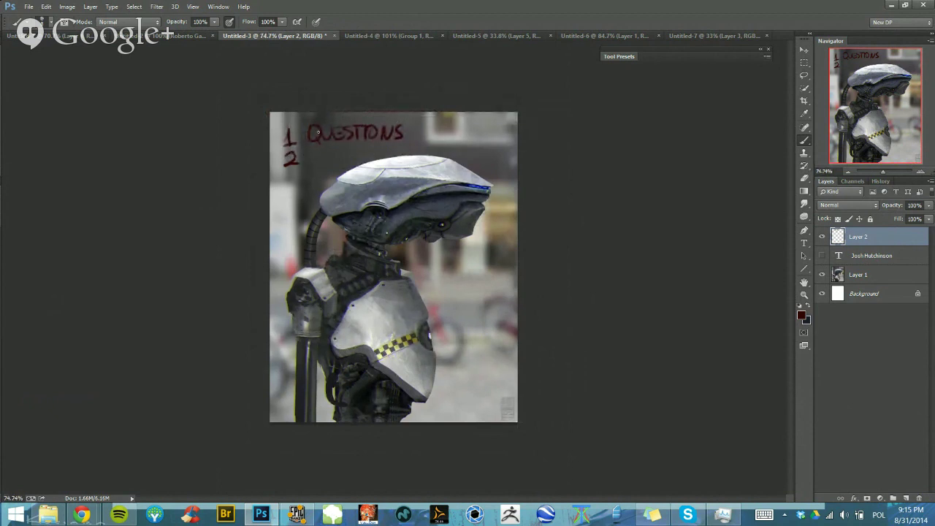
{"action": "mouse_move", "coordinate": [311, 151]}
{"action": "left_mouse_down"}
{"action": "mouse_move", "coordinate": [349, 158]}
{"action": "mouse_move", "coordinate": [347, 149]}
{"action": "mouse_move", "coordinate": [380, 152]}
{"action": "left_mouse_up"}
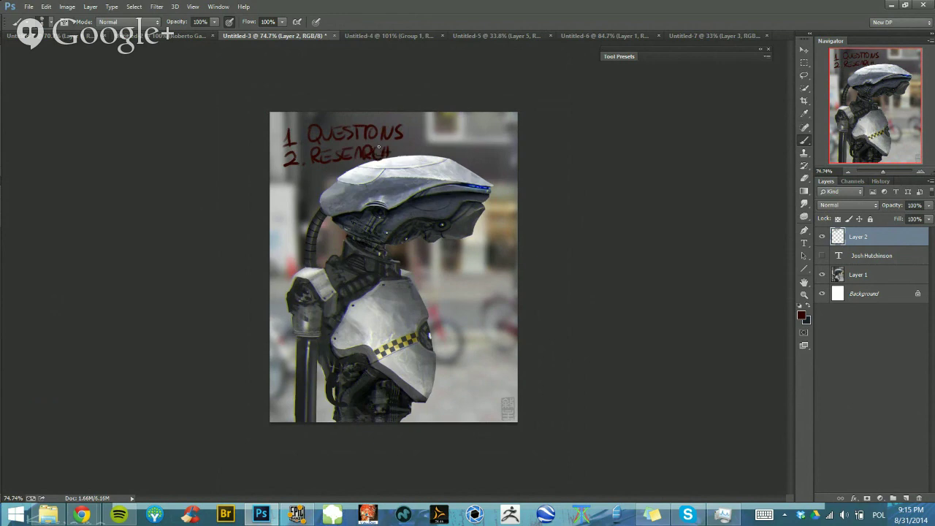
Draw a curved arrow from the end of "QUESTIONS" down to the end of "RESEARCH"
{"action": "scroll", "coordinate": [382, 192], "scroll_direction": "down", "scroll_amount": 1}
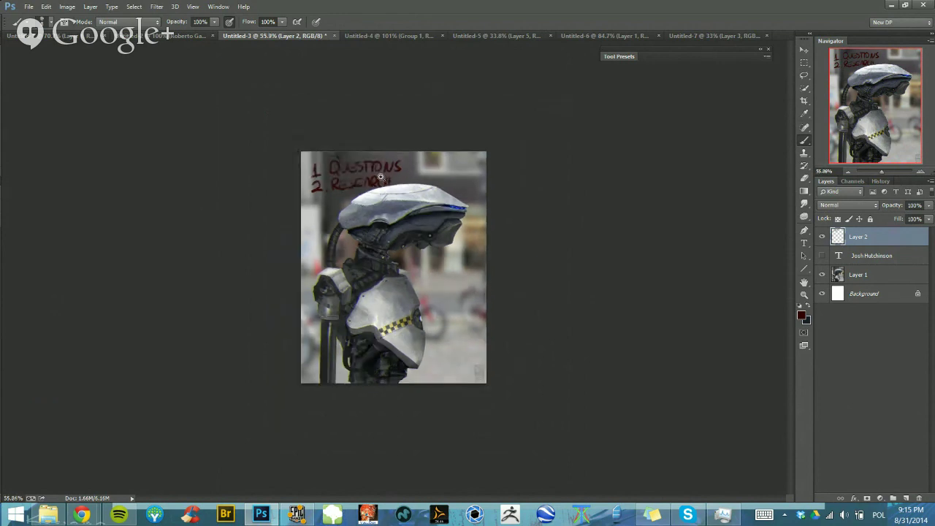
{"action": "scroll", "coordinate": [382, 196], "scroll_direction": "up", "scroll_amount": 2}
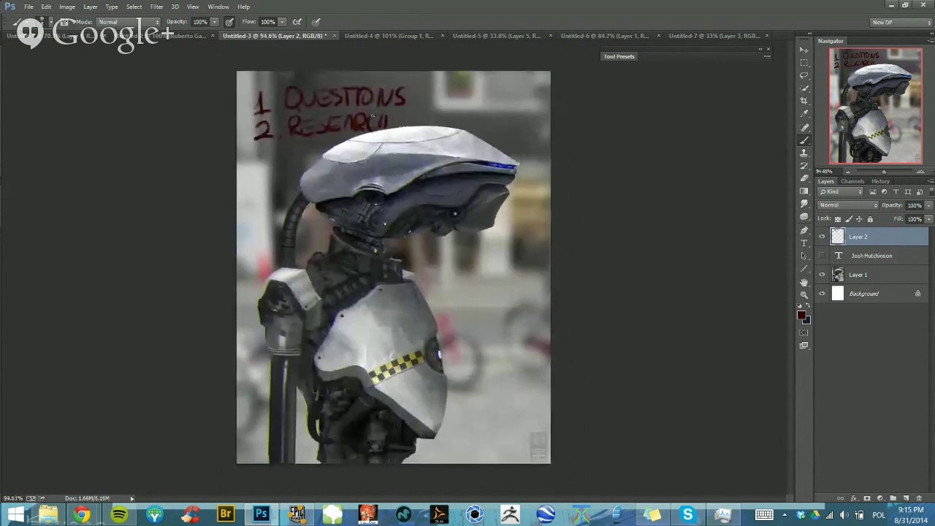
{"action": "scroll", "coordinate": [411, 129], "scroll_direction": "down", "scroll_amount": 1}
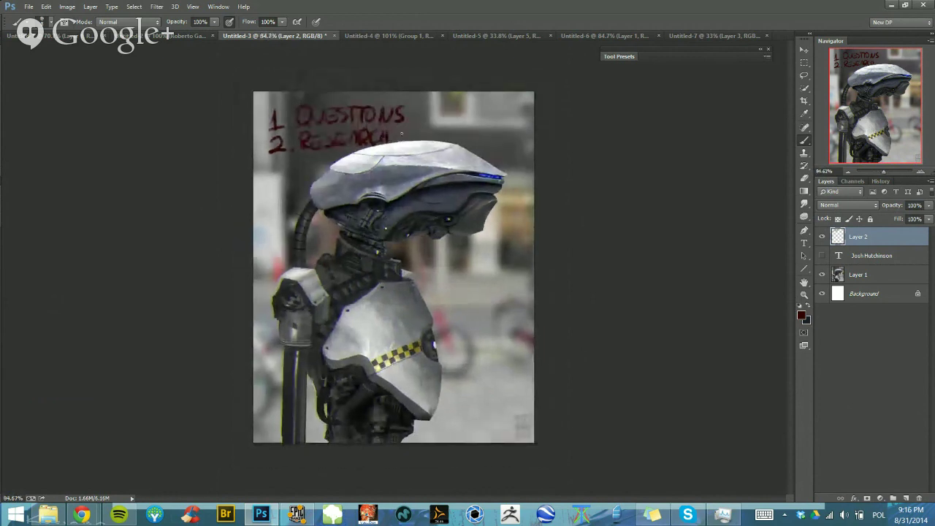
{"action": "scroll", "coordinate": [463, 185], "scroll_direction": "down", "scroll_amount": 1}
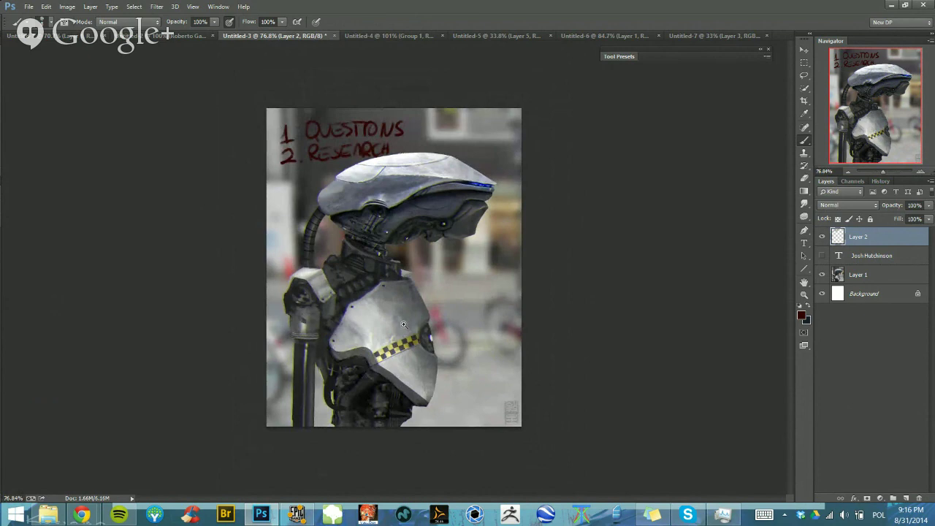
{"action": "scroll", "coordinate": [372, 278], "scroll_direction": "down", "scroll_amount": 1}
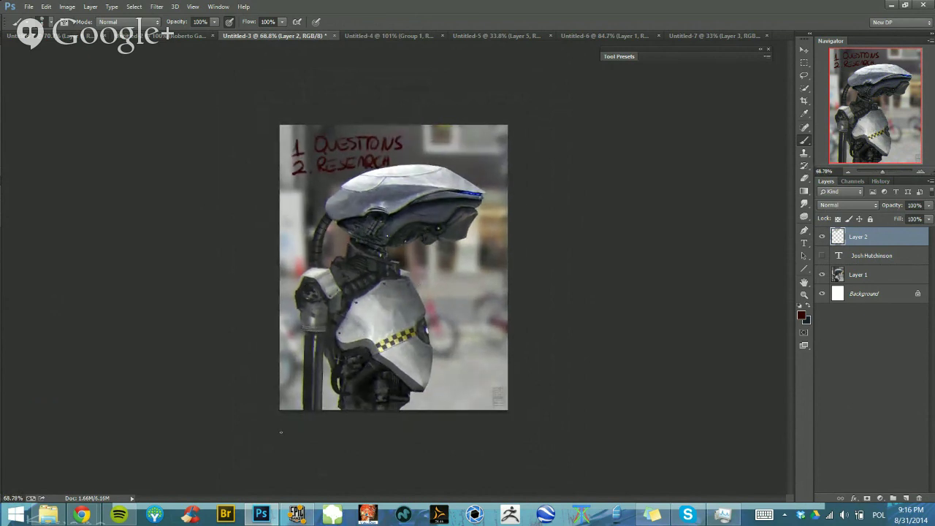
{"action": "scroll", "coordinate": [256, 409], "scroll_direction": "up", "scroll_amount": 2}
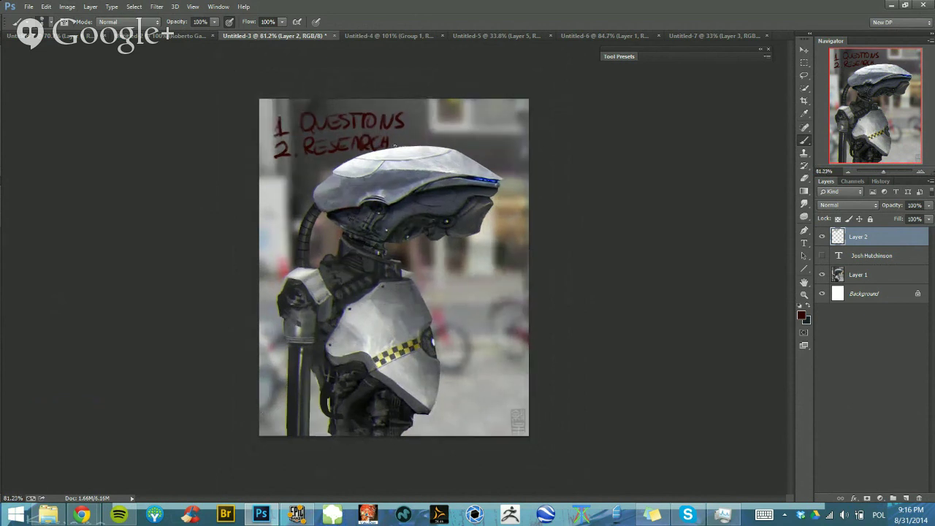
{"action": "mouse_move", "coordinate": [406, 116]}
{"action": "left_mouse_down"}
{"action": "mouse_move", "coordinate": [391, 145]}
{"action": "mouse_move", "coordinate": [406, 141]}
{"action": "left_mouse_up"}
Handwrite "3. DESIGN" as the third item beneath "2. RESEARCH"
{"action": "left_click", "coordinate": [290, 179]}
{"action": "mouse_move", "coordinate": [278, 166]}
{"action": "left_mouse_down"}
{"action": "mouse_move", "coordinate": [301, 183]}
{"action": "mouse_move", "coordinate": [305, 173]}
{"action": "mouse_move", "coordinate": [309, 189]}
{"action": "mouse_move", "coordinate": [337, 164]}
{"action": "mouse_move", "coordinate": [363, 171]}
{"action": "left_mouse_up"}
{"action": "left_click_drag", "start_coordinate": [419, 220], "coordinate": [378, 214]}
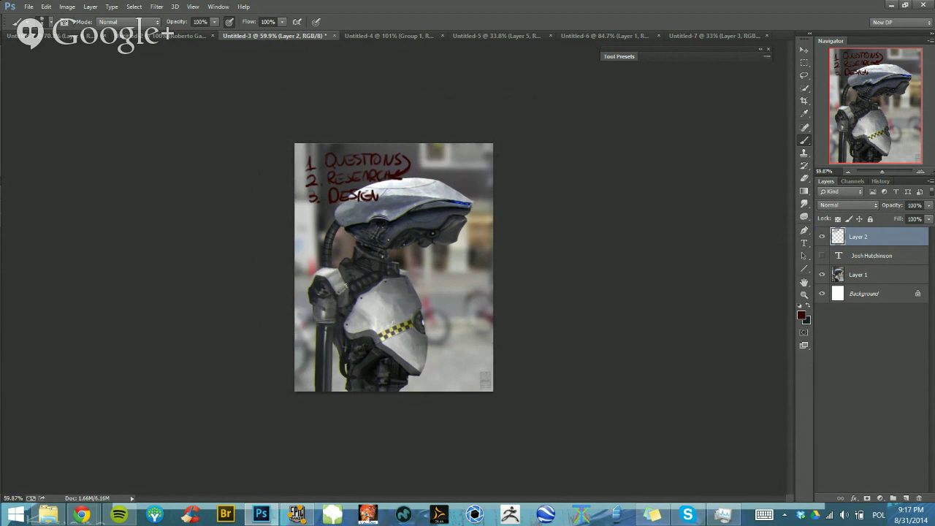
Hide the handwritten list and try covering the robot's head with black directly on Layer 1, adding a bar shape above it
{"action": "left_click", "coordinate": [823, 237]}
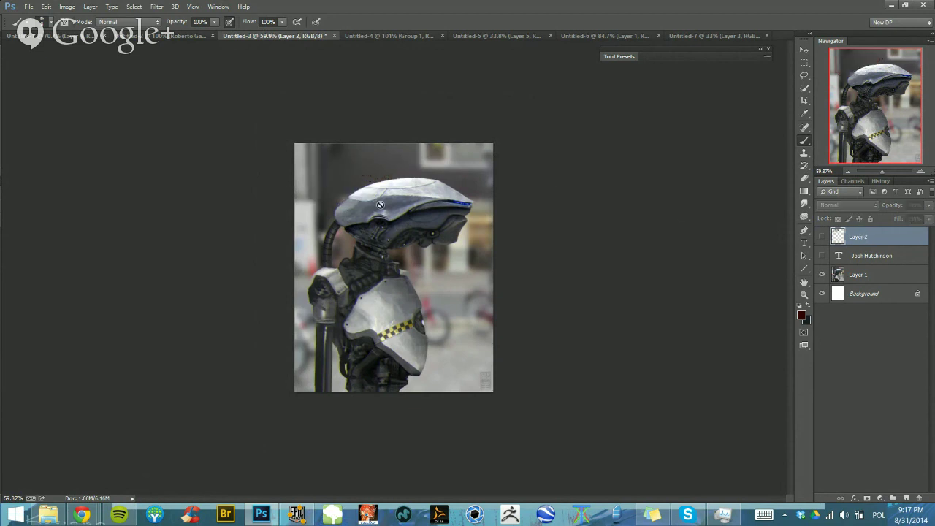
{"action": "left_click", "coordinate": [844, 275]}
{"action": "left_click_drag", "start_coordinate": [428, 240], "coordinate": [416, 239]}
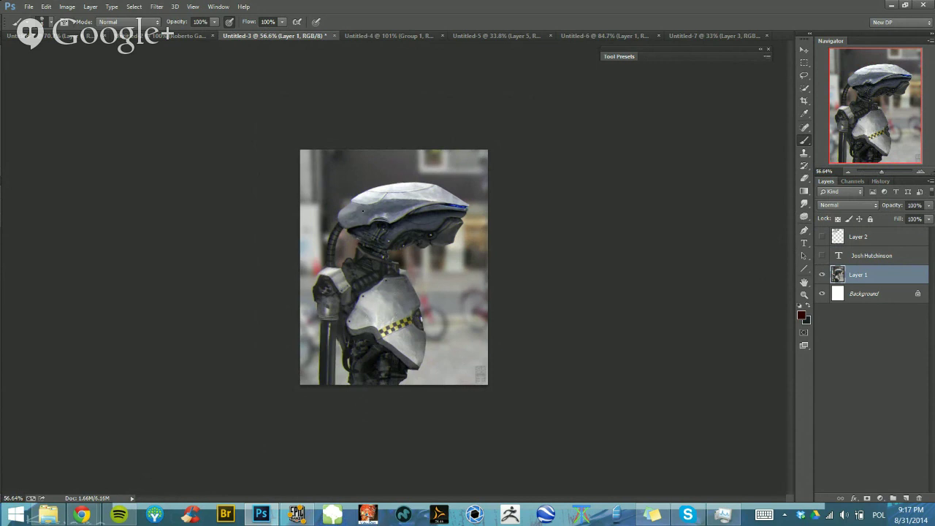
{"action": "key", "text": "9"}
{"action": "key", "text": "9"}
{"action": "left_click", "coordinate": [380, 229], "text": "alt"}
{"action": "mouse_move", "coordinate": [380, 229]}
{"action": "left_mouse_down"}
{"action": "mouse_move", "coordinate": [403, 205]}
{"action": "mouse_move", "coordinate": [344, 219]}
{"action": "mouse_move", "coordinate": [450, 194]}
{"action": "mouse_move", "coordinate": [408, 200]}
{"action": "mouse_move", "coordinate": [434, 212]}
{"action": "mouse_move", "coordinate": [393, 228]}
{"action": "mouse_move", "coordinate": [435, 233]}
{"action": "mouse_move", "coordinate": [369, 236]}
{"action": "mouse_move", "coordinate": [363, 215]}
{"action": "mouse_move", "coordinate": [378, 240]}
{"action": "mouse_move", "coordinate": [353, 201]}
{"action": "mouse_move", "coordinate": [430, 193]}
{"action": "mouse_move", "coordinate": [370, 227]}
{"action": "mouse_move", "coordinate": [455, 203]}
{"action": "mouse_move", "coordinate": [444, 239]}
{"action": "mouse_move", "coordinate": [368, 207]}
{"action": "mouse_move", "coordinate": [426, 195]}
{"action": "mouse_move", "coordinate": [361, 202]}
{"action": "mouse_move", "coordinate": [374, 194]}
{"action": "mouse_move", "coordinate": [347, 224]}
{"action": "mouse_move", "coordinate": [371, 247]}
{"action": "mouse_move", "coordinate": [438, 223]}
{"action": "left_mouse_up"}
{"action": "mouse_move", "coordinate": [423, 193]}
{"action": "left_mouse_down"}
{"action": "mouse_move", "coordinate": [361, 188]}
{"action": "mouse_move", "coordinate": [375, 187]}
{"action": "mouse_move", "coordinate": [369, 208]}
{"action": "mouse_move", "coordinate": [383, 144]}
{"action": "mouse_move", "coordinate": [366, 181]}
{"action": "mouse_move", "coordinate": [370, 189]}
{"action": "mouse_move", "coordinate": [366, 177]}
{"action": "mouse_move", "coordinate": [372, 179]}
{"action": "left_mouse_up"}
{"action": "left_click_drag", "start_coordinate": [402, 170], "coordinate": [422, 167]}
{"action": "left_click_drag", "start_coordinate": [357, 170], "coordinate": [423, 161]}
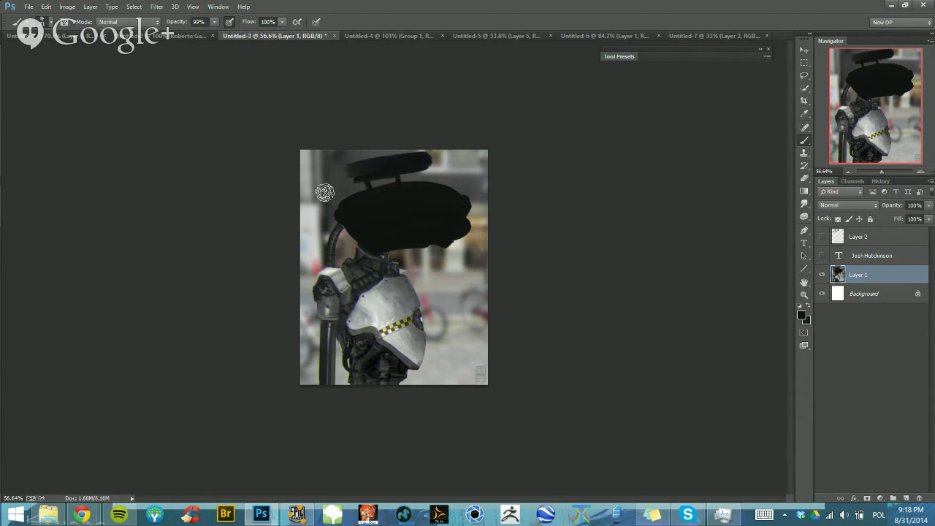
{"action": "left_click_drag", "start_coordinate": [385, 212], "coordinate": [380, 212]}
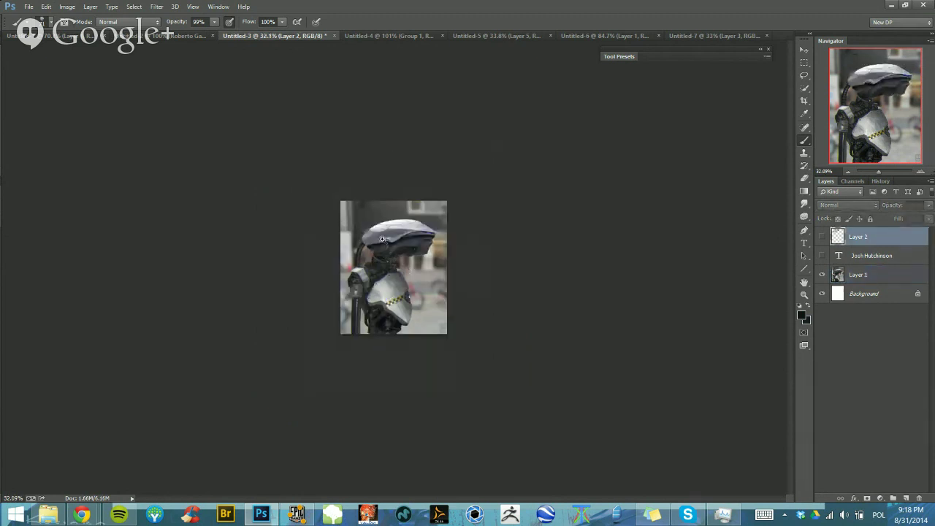
{"action": "scroll", "coordinate": [452, 215], "scroll_direction": "up", "scroll_amount": 3}
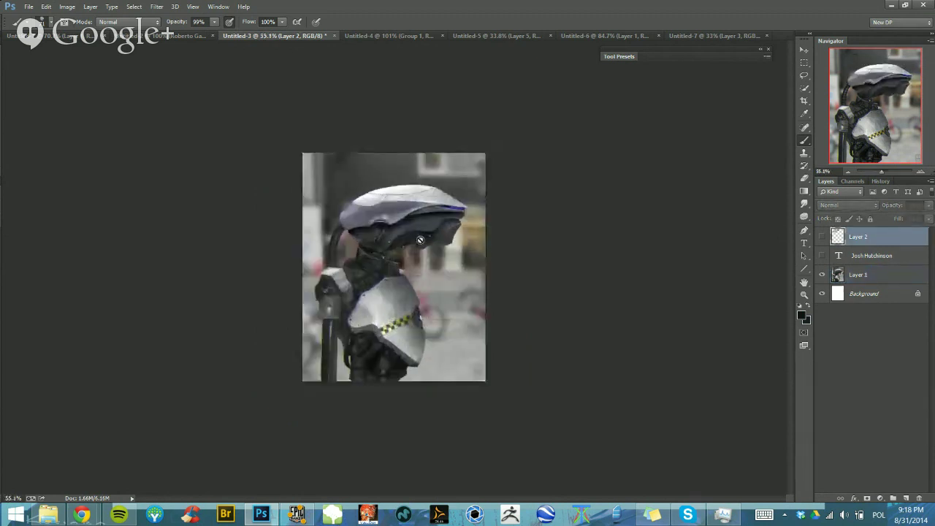
{"action": "left_click", "coordinate": [452, 215]}
{"action": "left_click", "coordinate": [468, 196]}
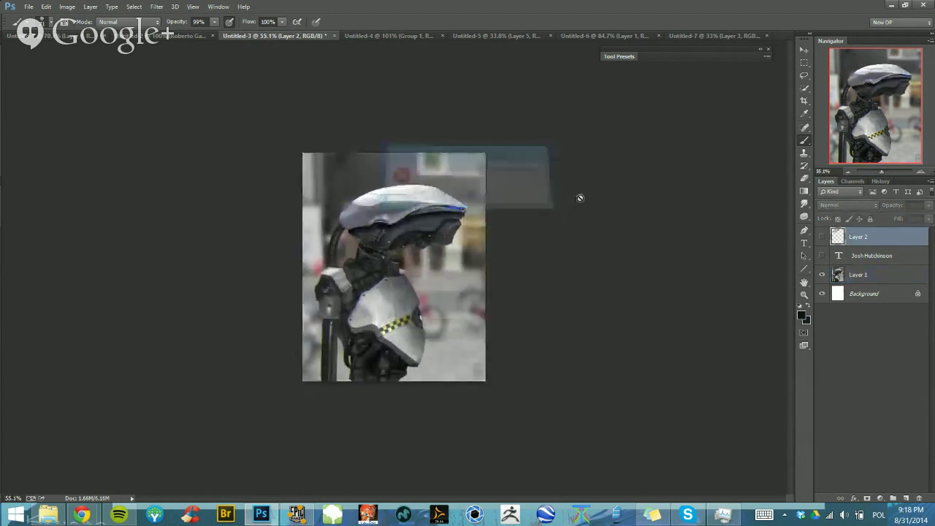
Add a new layer above Layer 1 and block in the robot's head as a solid black silhouette
{"action": "left_click", "coordinate": [877, 274]}
{"action": "left_click", "coordinate": [904, 498]}
{"action": "key", "text": "0"}
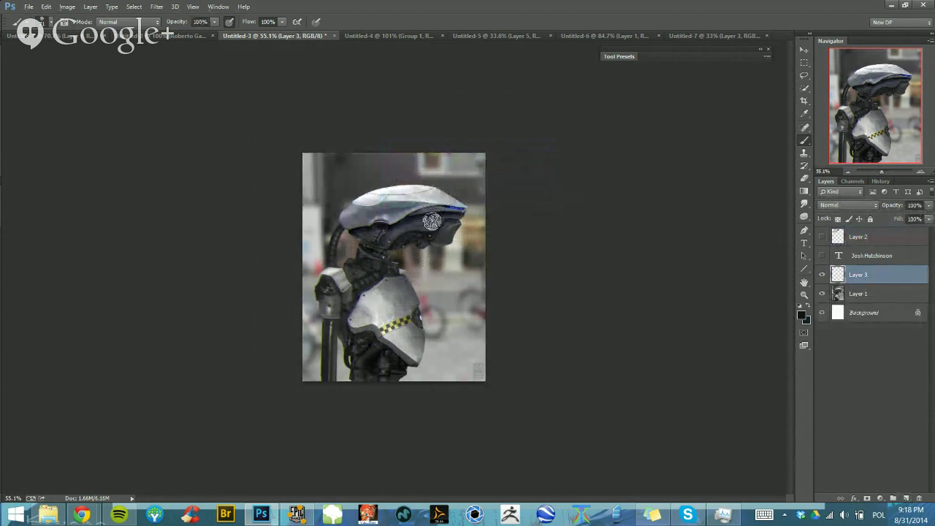
{"action": "mouse_move", "coordinate": [443, 238]}
{"action": "left_mouse_down"}
{"action": "mouse_move", "coordinate": [452, 208]}
{"action": "mouse_move", "coordinate": [380, 206]}
{"action": "mouse_move", "coordinate": [411, 193]}
{"action": "mouse_move", "coordinate": [352, 210]}
{"action": "mouse_move", "coordinate": [376, 247]}
{"action": "mouse_move", "coordinate": [357, 227]}
{"action": "mouse_move", "coordinate": [368, 212]}
{"action": "mouse_move", "coordinate": [386, 234]}
{"action": "mouse_move", "coordinate": [435, 207]}
{"action": "mouse_move", "coordinate": [390, 238]}
{"action": "mouse_move", "coordinate": [431, 223]}
{"action": "left_mouse_up"}
{"action": "key", "text": "9"}
{"action": "key", "text": "9"}
{"action": "key", "text": "bracketleft"}
{"action": "key", "text": "bracketleft"}
{"action": "key", "text": "bracketleft"}
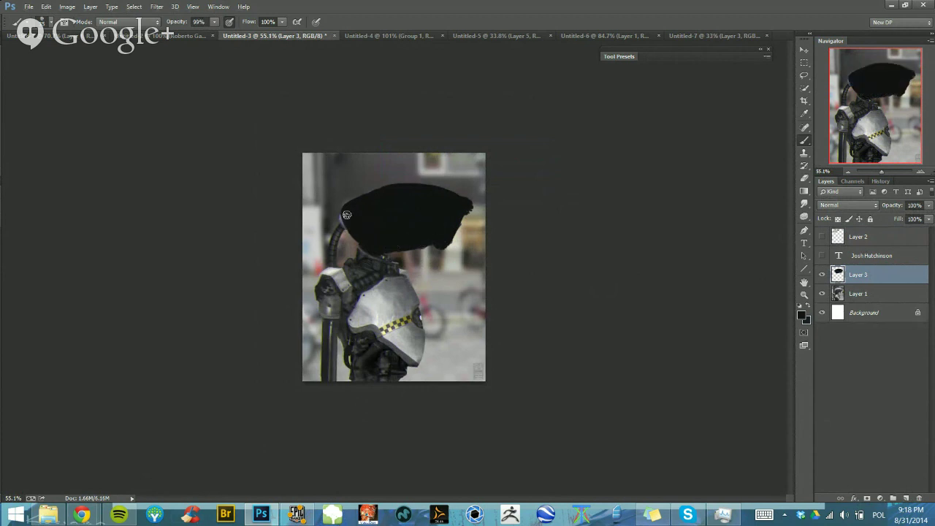
Refine the silhouette's outline by rounding the back of the head and shaping the pointed front and jaw edge
{"action": "left_click_drag", "start_coordinate": [346, 214], "coordinate": [346, 218]}
{"action": "key", "text": "0"}
{"action": "left_click_drag", "start_coordinate": [468, 206], "coordinate": [453, 231]}
{"action": "right_click", "coordinate": [455, 227], "text": "alt"}
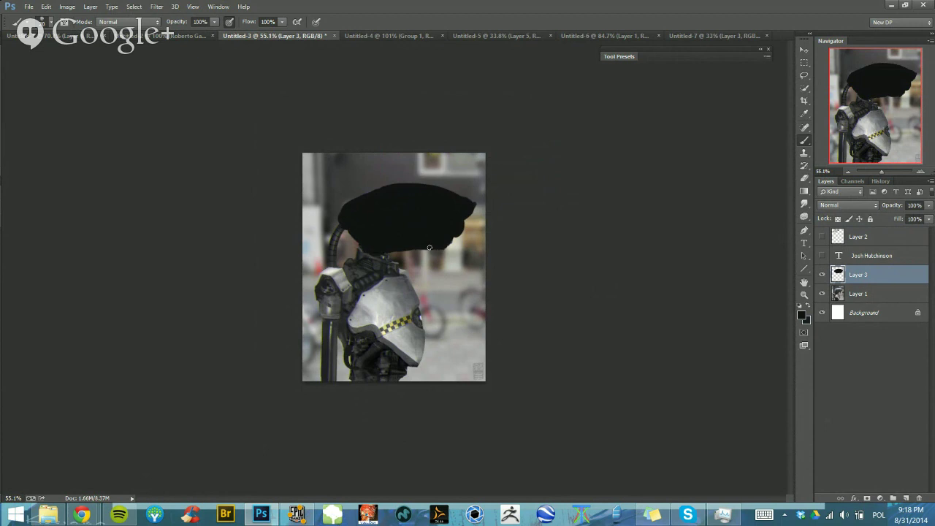
Hide the black silhouette layer to compare it with the painted head
{"action": "scroll", "coordinate": [406, 241], "scroll_direction": "down", "scroll_amount": 3}
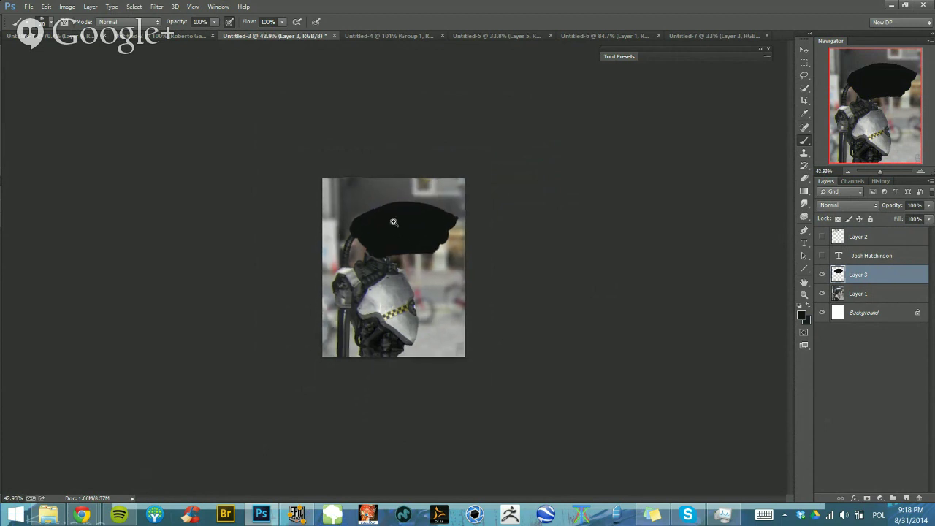
{"action": "scroll", "coordinate": [397, 283], "scroll_direction": "down", "scroll_amount": 1}
{"action": "scroll", "coordinate": [397, 284], "scroll_direction": "up", "scroll_amount": 2}
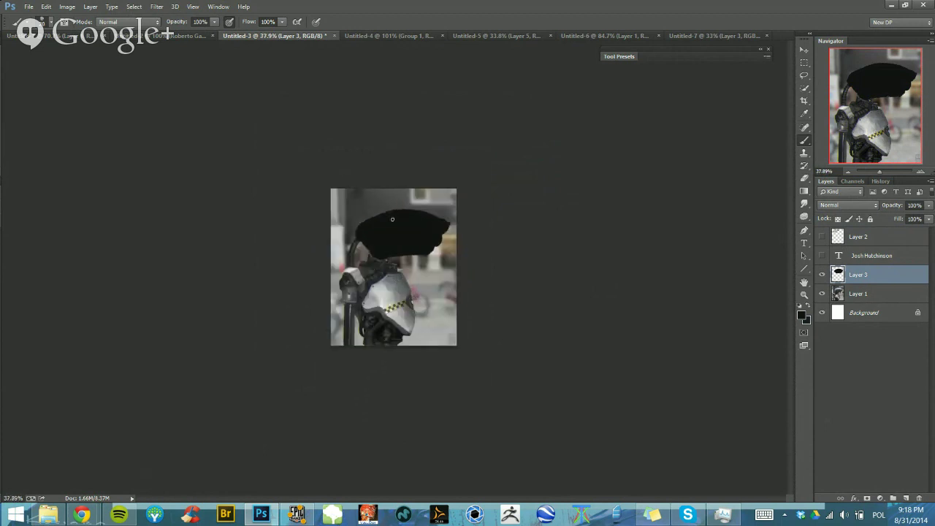
{"action": "left_click", "coordinate": [822, 274]}
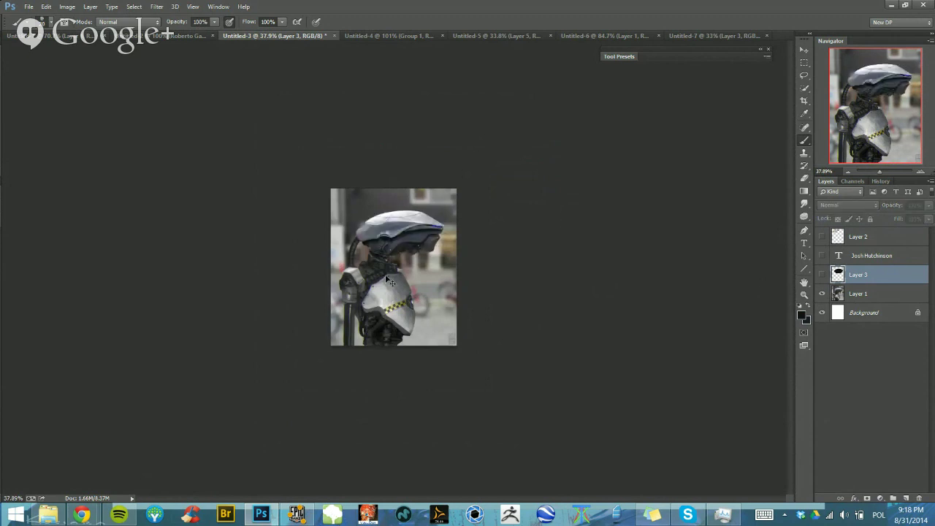
{"action": "scroll", "coordinate": [390, 281], "scroll_direction": "up", "scroll_amount": 2}
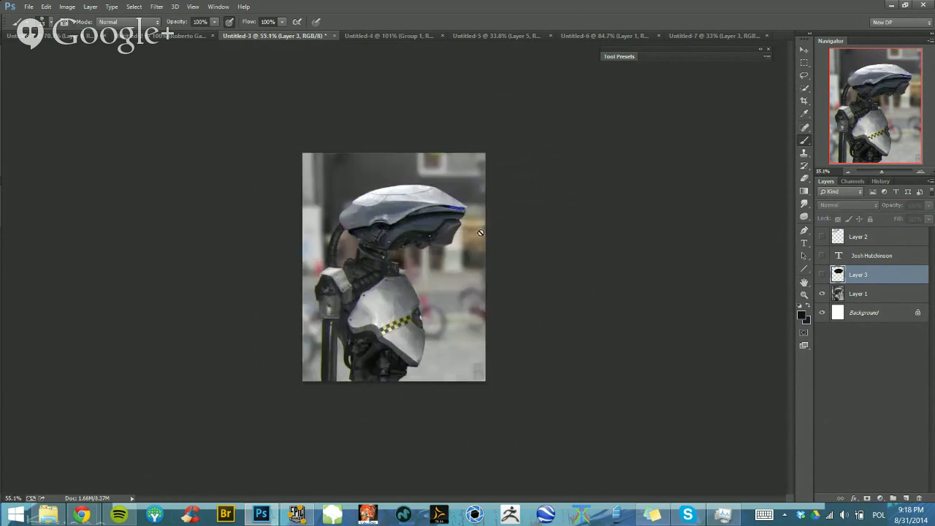
{"action": "scroll", "coordinate": [435, 285], "scroll_direction": "up", "scroll_amount": 1}
{"action": "scroll", "coordinate": [431, 307], "scroll_direction": "down", "scroll_amount": 1}
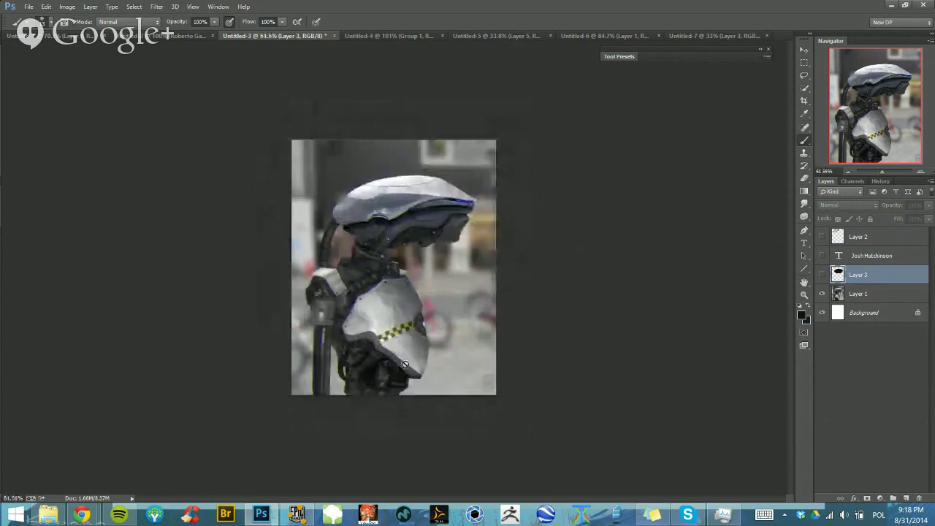
Add another new layer directly above Layer 1, and briefly show and hide the handwritten list
{"action": "left_click", "coordinate": [859, 293]}
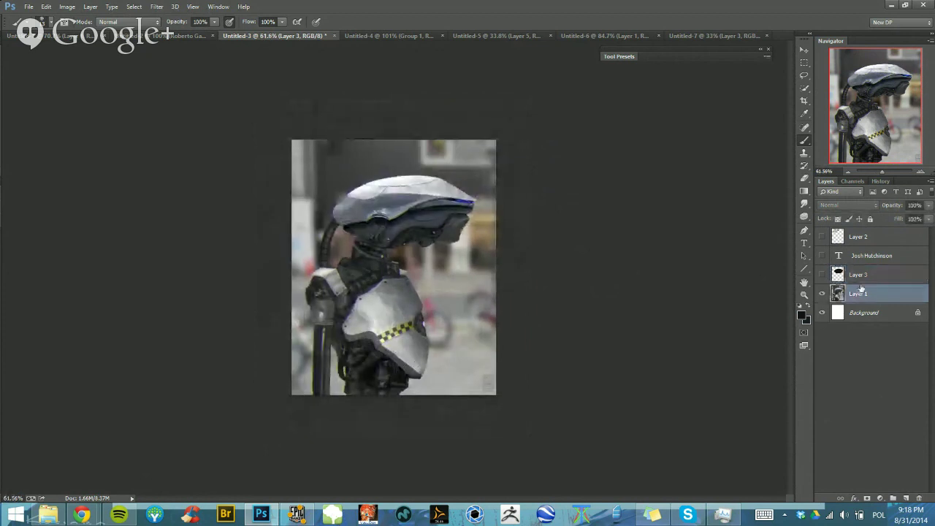
{"action": "left_click", "coordinate": [905, 499]}
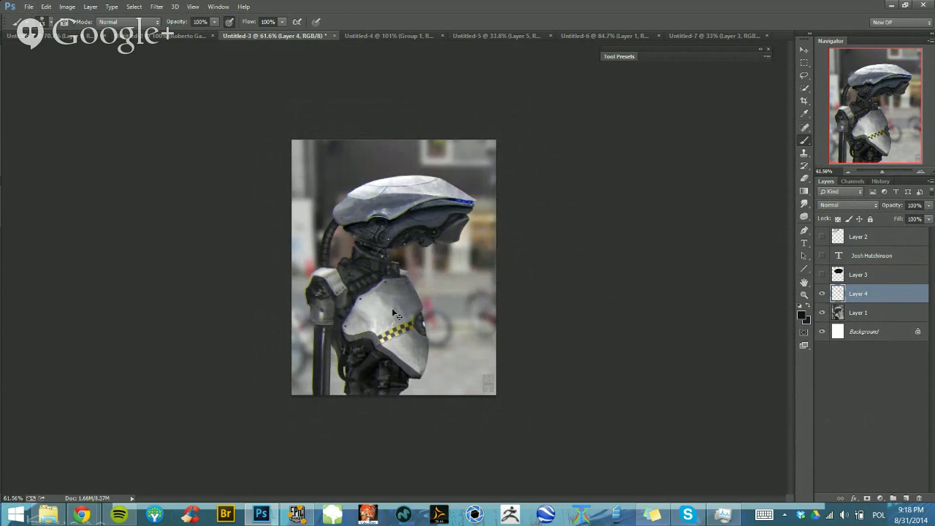
{"action": "left_click_drag", "start_coordinate": [336, 219], "coordinate": [350, 245]}
{"action": "left_click", "coordinate": [822, 237]}
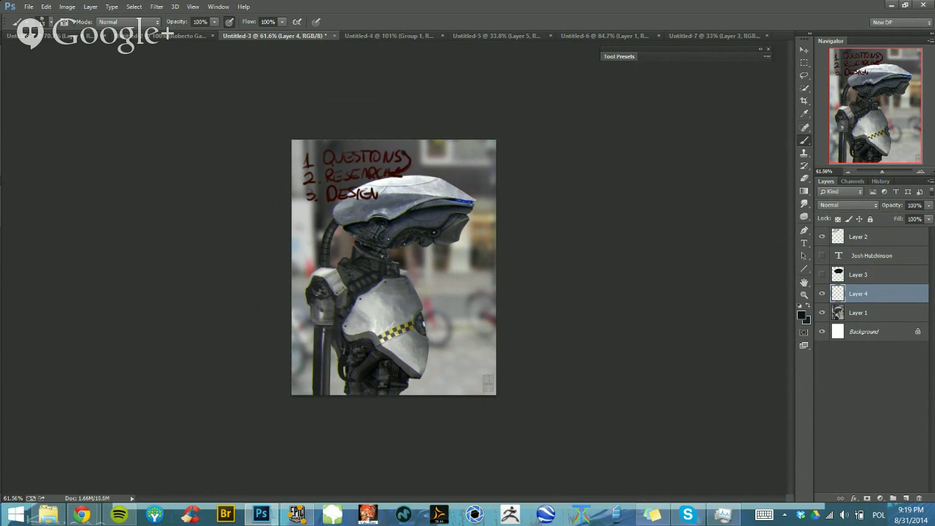
{"action": "left_click", "coordinate": [821, 237]}
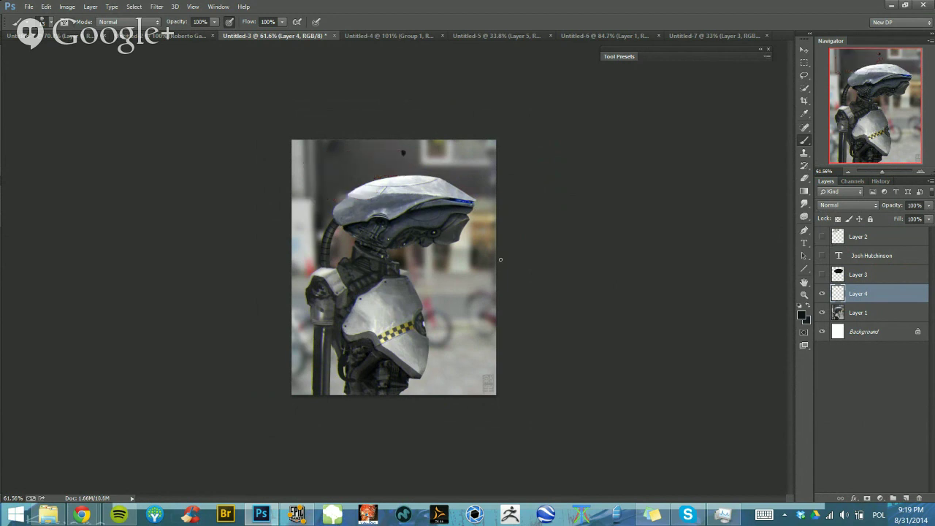
Try broad black brush strokes across the robot's head on the new layer and undo them
{"action": "right_click", "coordinate": [406, 192], "text": "alt"}
{"action": "mouse_move", "coordinate": [335, 204]}
{"action": "left_mouse_down"}
{"action": "mouse_move", "coordinate": [351, 188]}
{"action": "mouse_move", "coordinate": [367, 234]}
{"action": "left_mouse_up"}
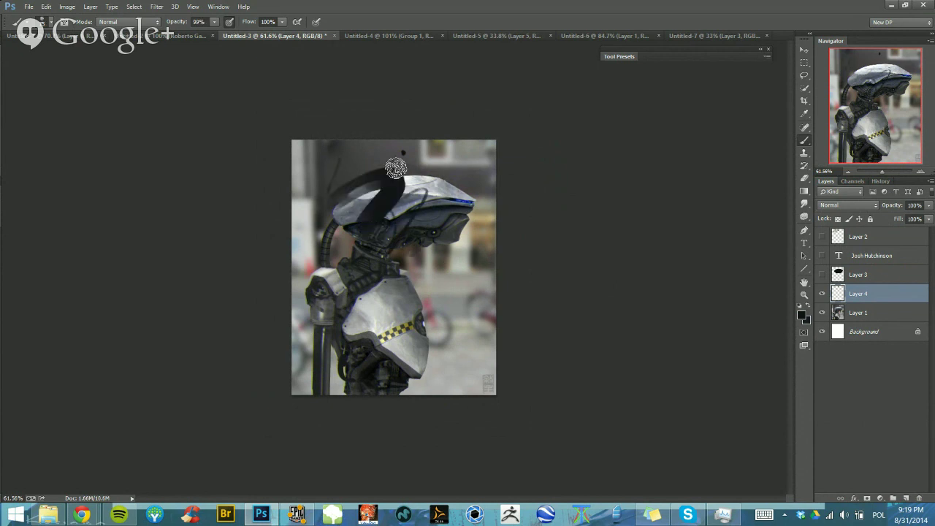
{"action": "left_click_drag", "start_coordinate": [397, 167], "coordinate": [436, 224]}
{"action": "key", "text": "ctrl+alt+z"}
{"action": "key", "text": "ctrl+alt+z"}
{"action": "key", "text": "ctrl+alt+z"}
{"action": "key", "text": "ctrl+alt+z"}
{"action": "key", "text": "ctrl+alt+z"}
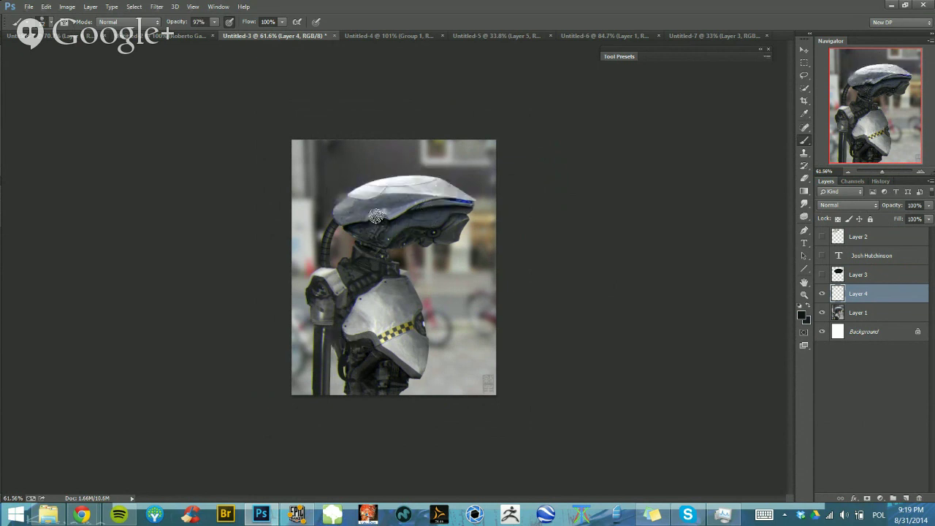
Handwrite "20" in black above the back of the robot's head and draw a box around it
{"action": "right_click", "coordinate": [379, 219], "text": "alt"}
{"action": "key", "text": "ctrl+plus"}
{"action": "key", "text": "ctrl+plus"}
{"action": "key", "text": "ctrl+plus"}
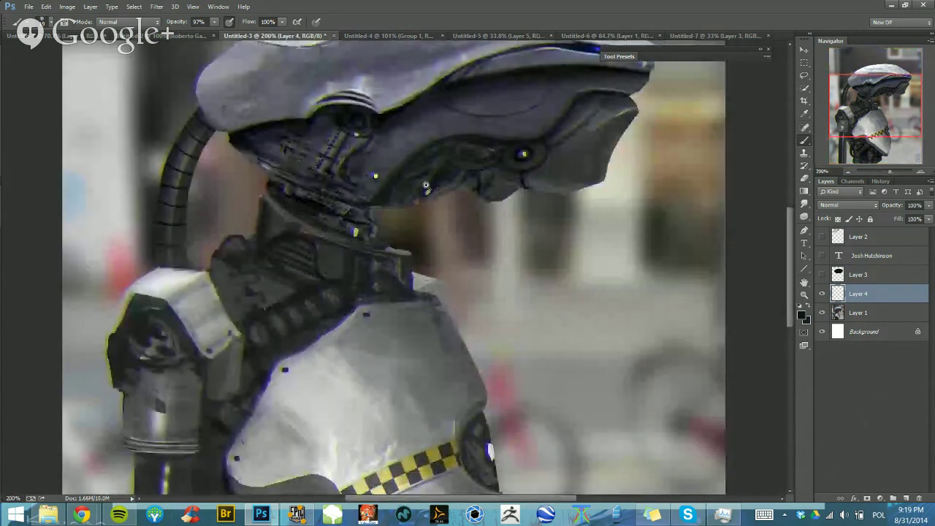
{"action": "left_click_drag", "start_coordinate": [426, 185], "coordinate": [368, 235]}
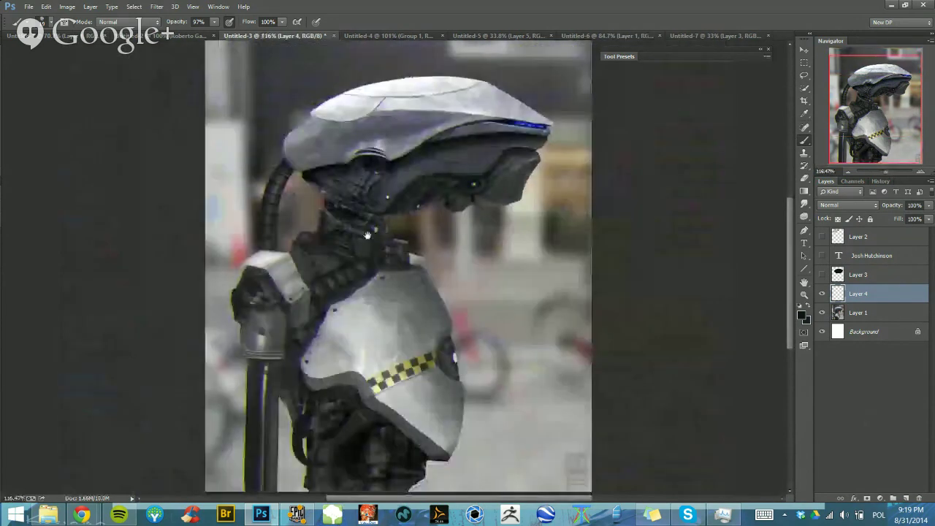
{"action": "scroll", "coordinate": [361, 212], "scroll_direction": "down", "scroll_amount": 2}
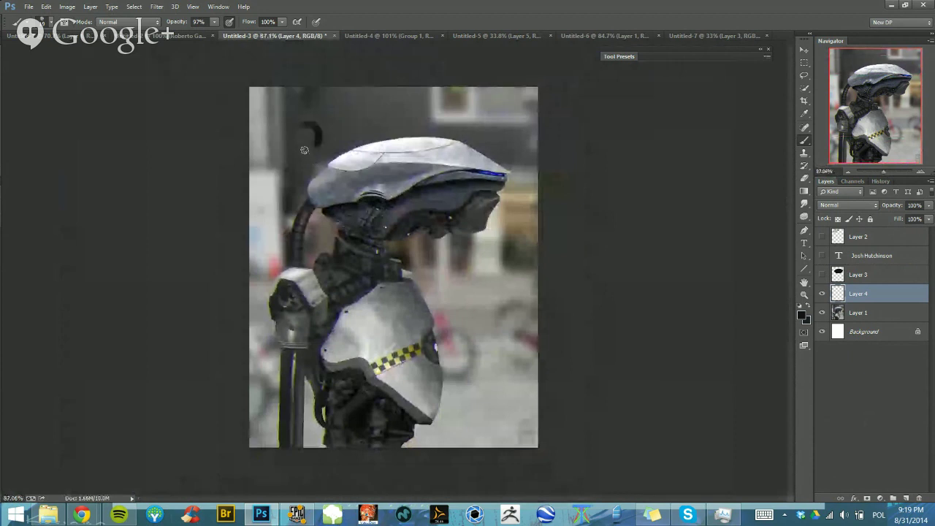
{"action": "mouse_move", "coordinate": [304, 149]}
{"action": "left_mouse_down"}
{"action": "mouse_move", "coordinate": [329, 151]}
{"action": "mouse_move", "coordinate": [345, 130]}
{"action": "left_mouse_up"}
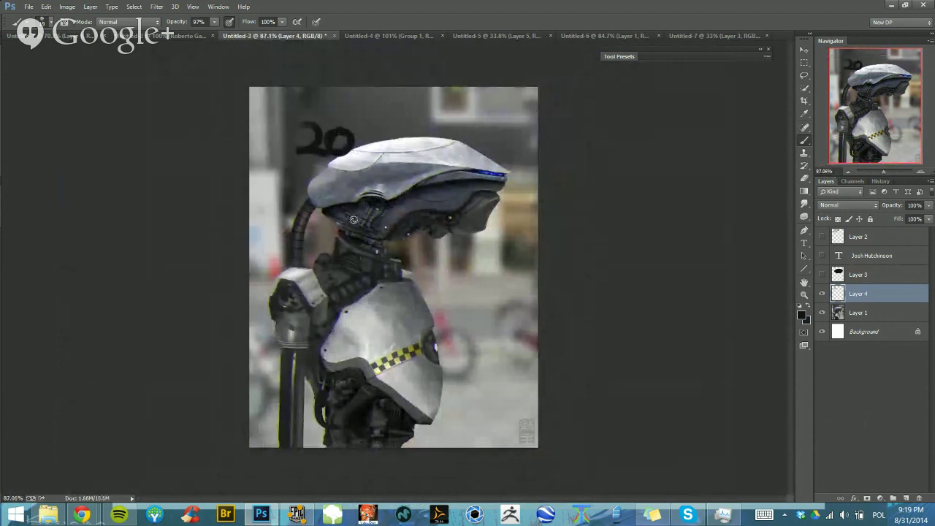
{"action": "mouse_move", "coordinate": [270, 165]}
{"action": "left_mouse_down"}
{"action": "mouse_move", "coordinate": [354, 170]}
{"action": "mouse_move", "coordinate": [361, 121]}
{"action": "mouse_move", "coordinate": [274, 122]}
{"action": "mouse_move", "coordinate": [278, 161]}
{"action": "left_mouse_up"}
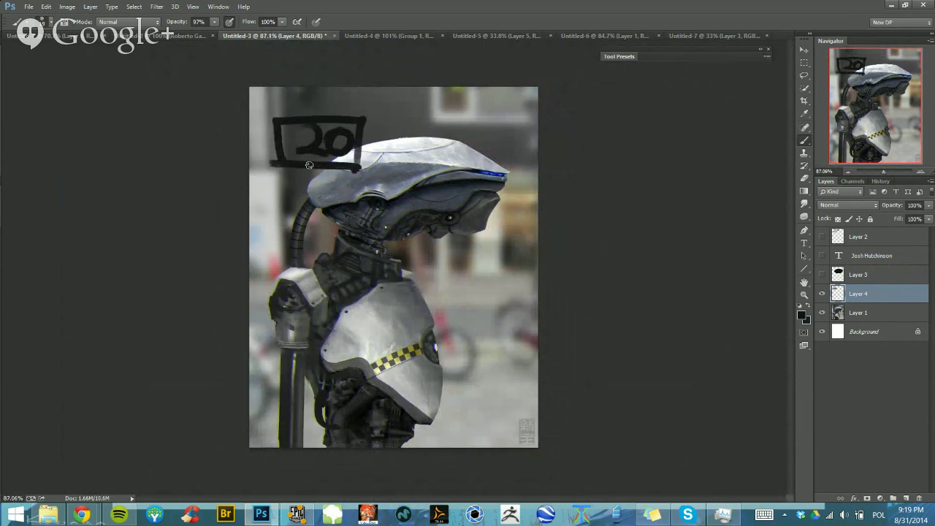
Undo the handwritten "20" and its box
{"action": "key", "text": "ctrl+alt+z"}
{"action": "key", "text": "ctrl+alt+z"}
{"action": "key", "text": "ctrl+alt+z"}
{"action": "key", "text": "ctrl+alt+z"}
{"action": "key", "text": "ctrl+alt+z"}
{"action": "key", "text": "ctrl+alt+z"}
{"action": "key", "text": "ctrl+alt+z"}
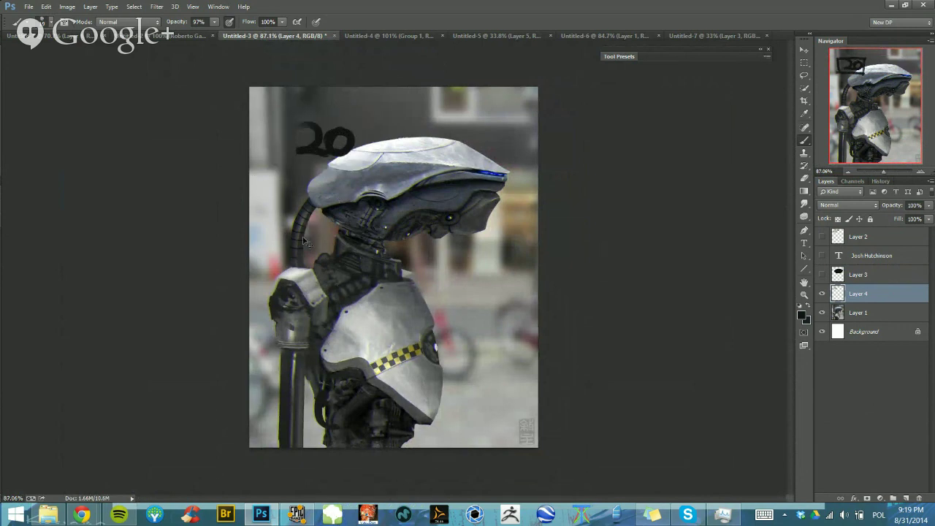
Show the handwritten list, try black frame lines beside and beneath it, and undo those lines
{"action": "scroll", "coordinate": [337, 169], "scroll_direction": "down", "scroll_amount": 3}
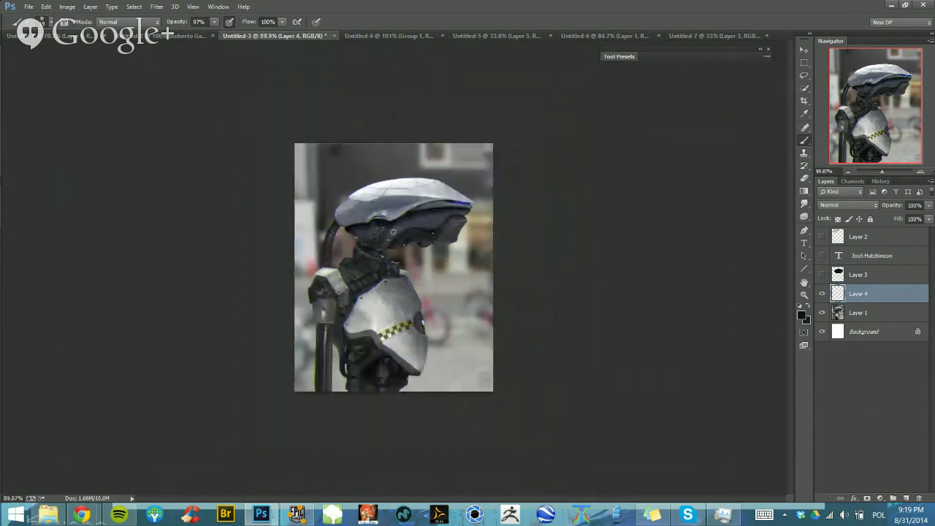
{"action": "left_click", "coordinate": [823, 237]}
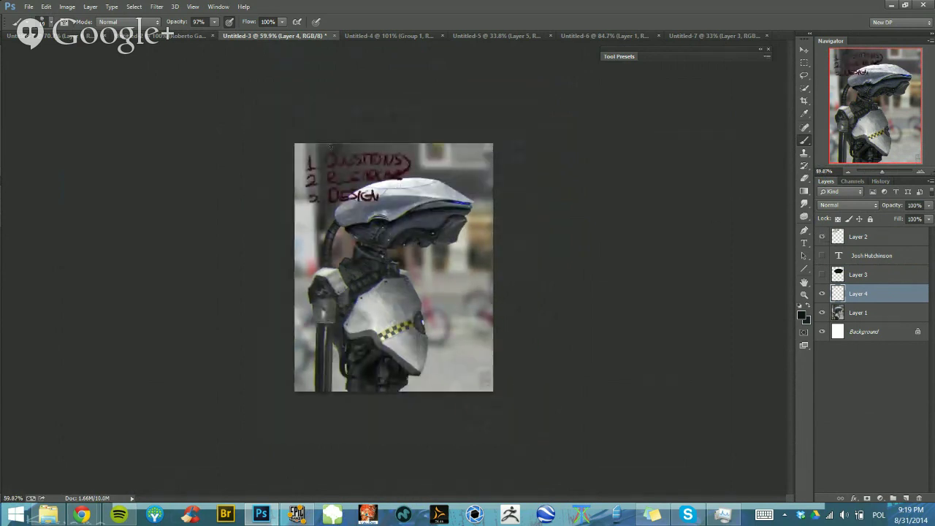
{"action": "scroll", "coordinate": [327, 205], "scroll_direction": "down", "scroll_amount": 2}
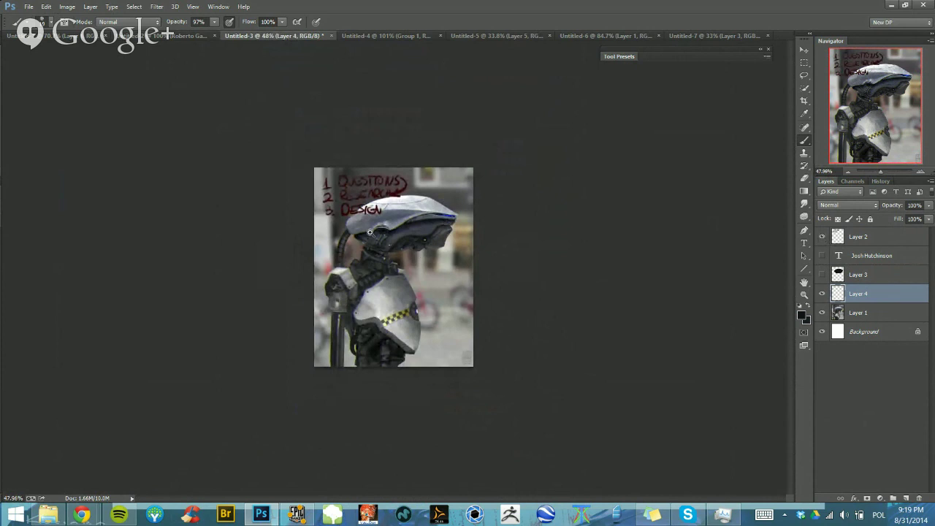
{"action": "scroll", "coordinate": [376, 232], "scroll_direction": "up", "scroll_amount": 2}
{"action": "mouse_move", "coordinate": [415, 145]}
{"action": "left_mouse_down"}
{"action": "mouse_move", "coordinate": [415, 210]}
{"action": "mouse_move", "coordinate": [296, 210]}
{"action": "left_mouse_up"}
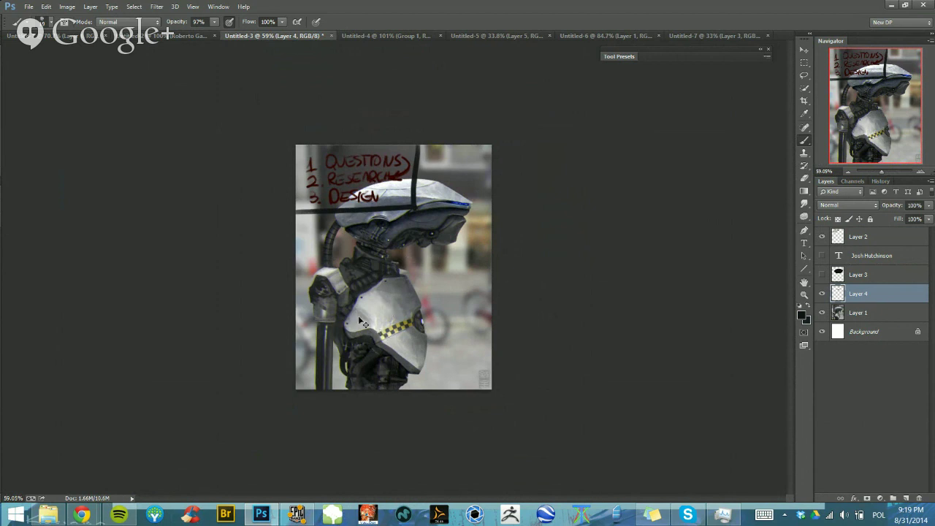
{"action": "key", "text": "ctrl+alt+z"}
{"action": "key", "text": "ctrl+alt+z"}
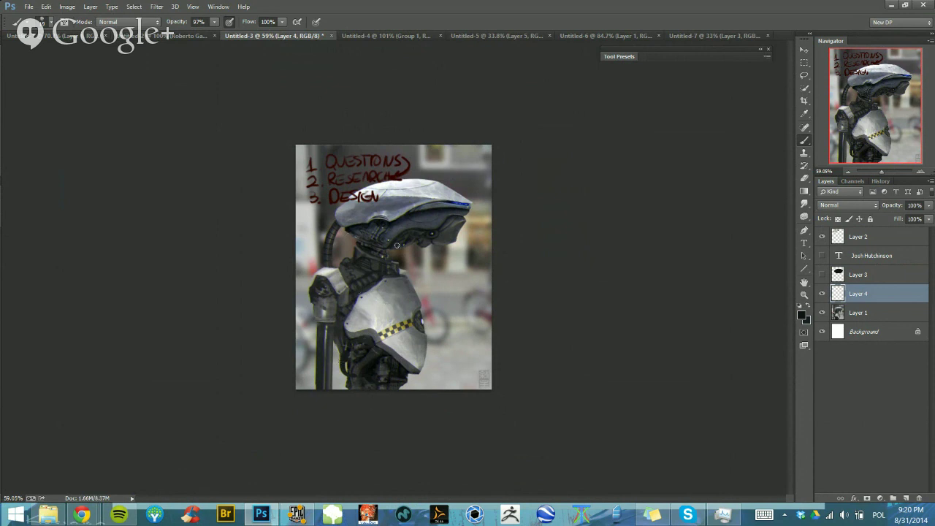
Undo the addition of the empty layer above Layer 1, leaving the silhouette layer hidden
{"action": "key", "text": "ctrl+alt+z"}
{"action": "key", "text": "ctrl+alt+z"}
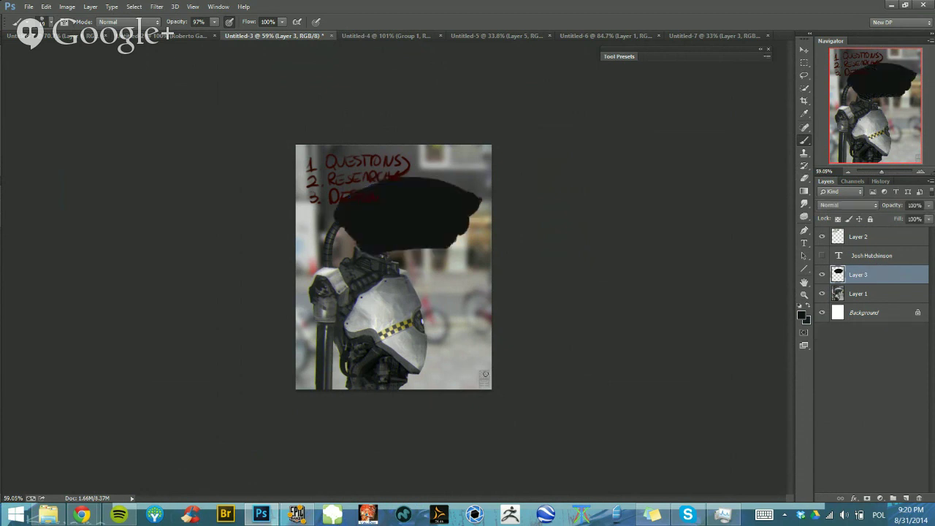
{"action": "key", "text": "ctrl+alt+z"}
Extend the canvas beyond the painting's sides and lower edge with the Crop tool, and hide the handwritten list
{"action": "key", "text": "c"}
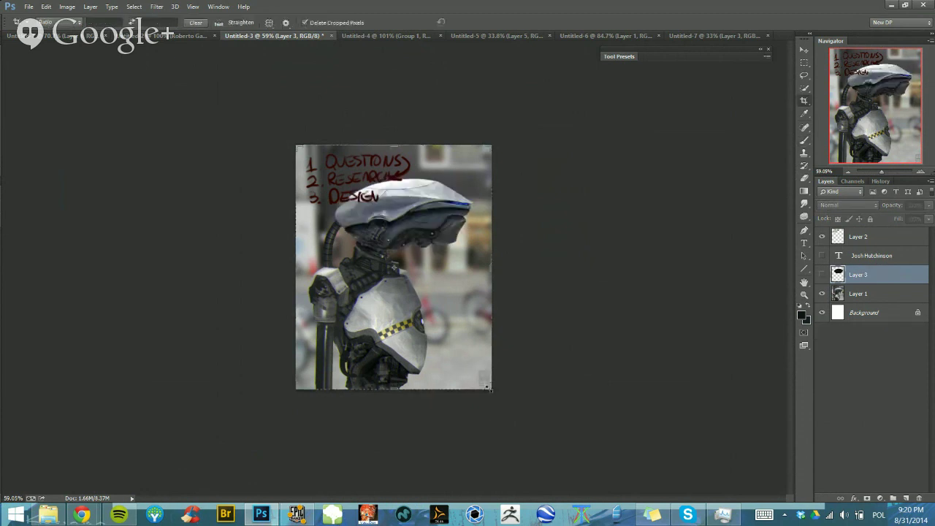
{"action": "left_click_drag", "start_coordinate": [491, 389], "coordinate": [494, 426]}
{"action": "left_click_drag", "start_coordinate": [291, 430], "coordinate": [267, 433]}
{"action": "key", "text": "Return"}
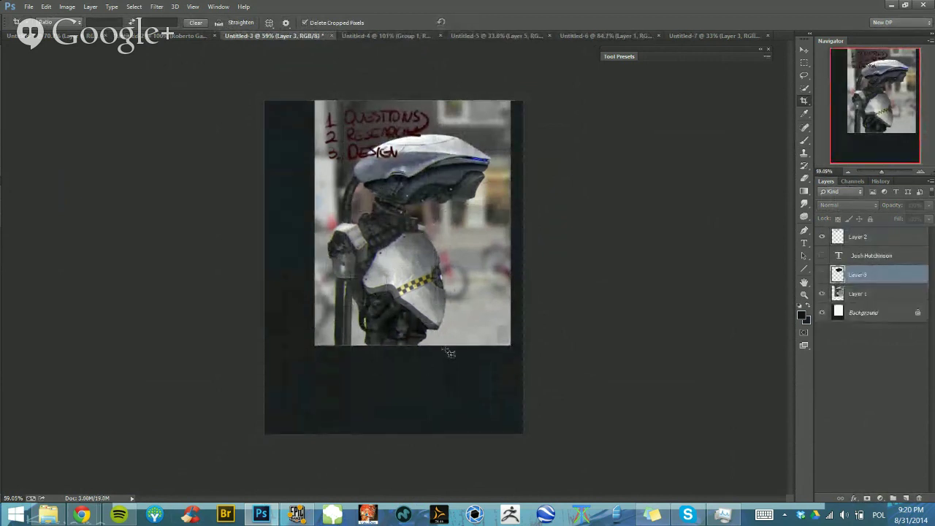
{"action": "left_click", "coordinate": [822, 237]}
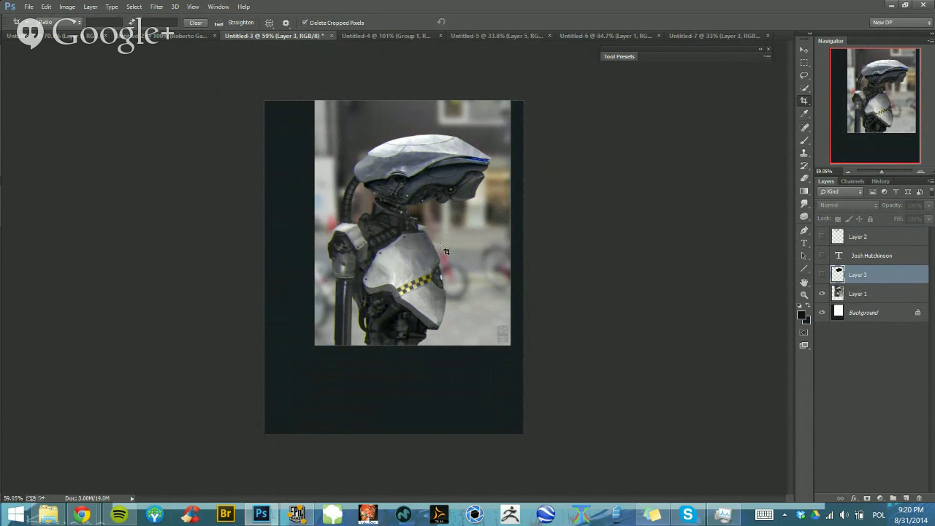
Show the handwritten list over the robot painting, hide it again, and switch to the Google+ Hangouts window
{"action": "left_click", "coordinate": [823, 237]}
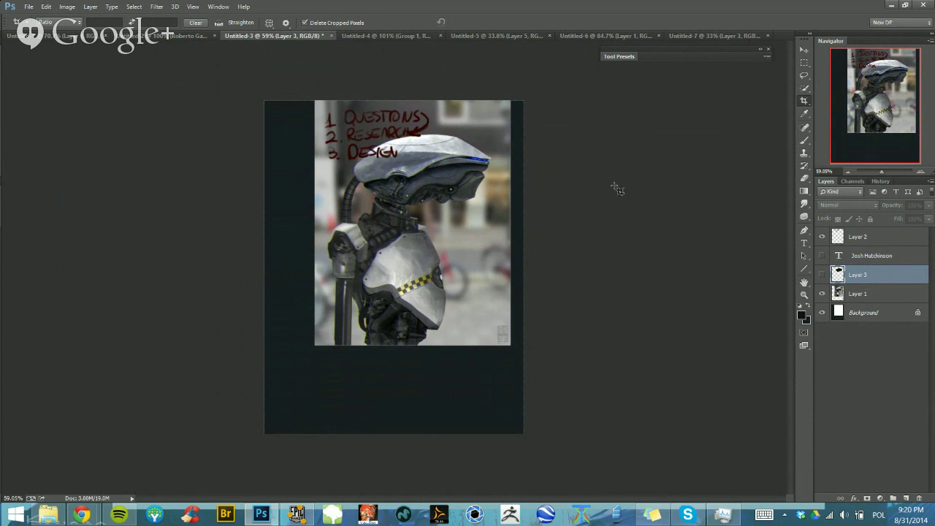
{"action": "left_click", "coordinate": [822, 237]}
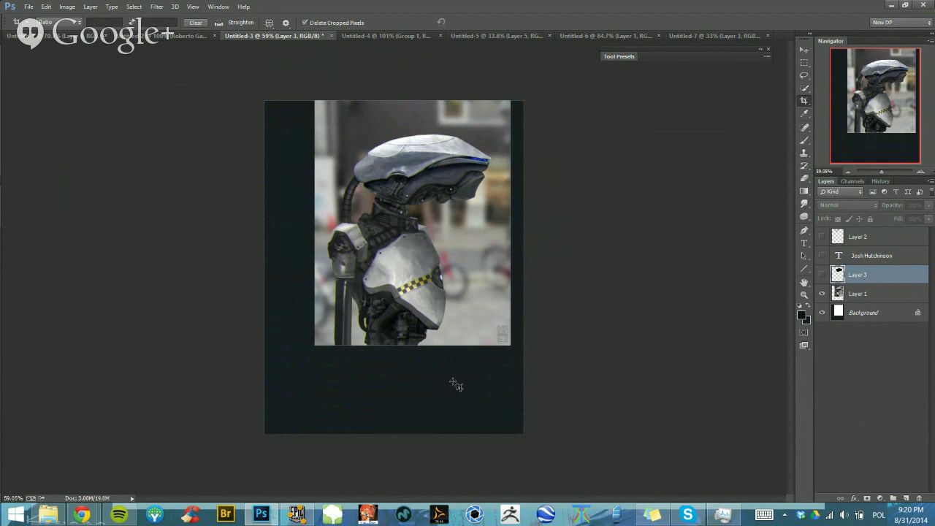
{"action": "left_click", "coordinate": [81, 516]}
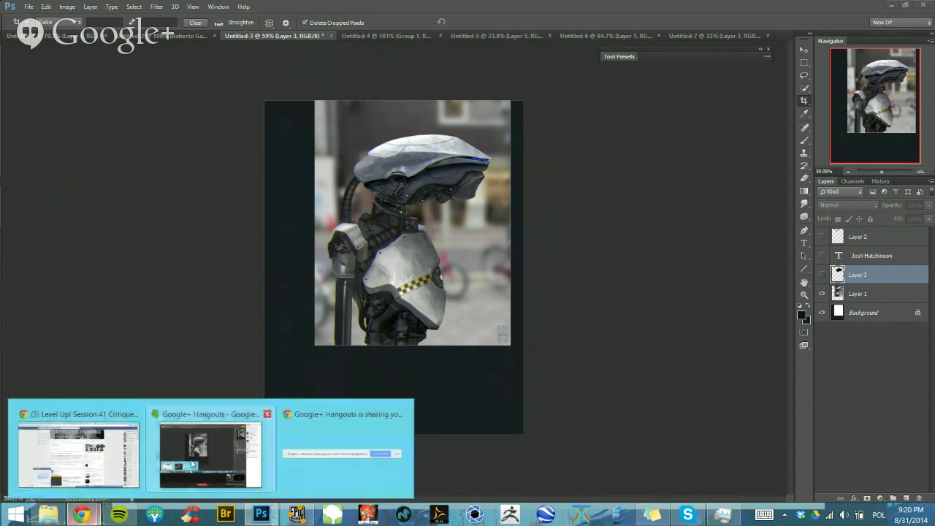
{"action": "left_click", "coordinate": [192, 464]}
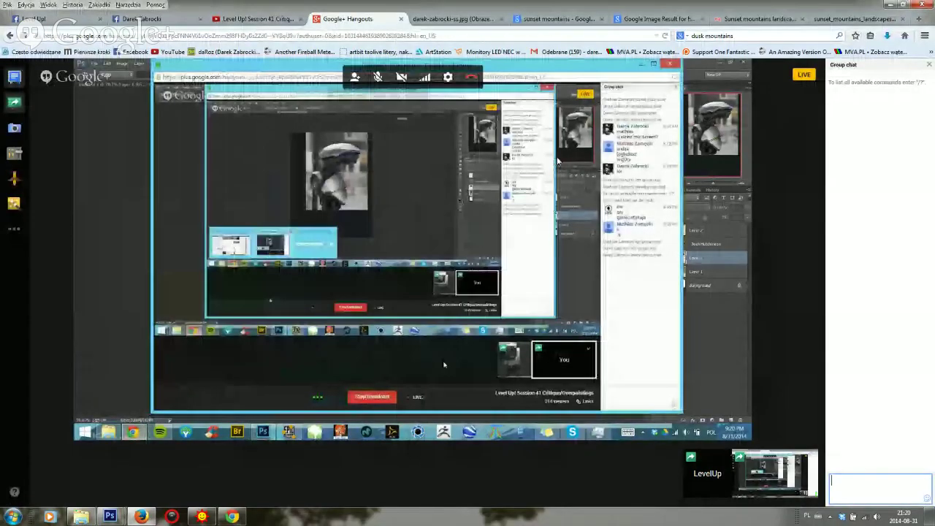
Switch from the Hangouts browser to Photoshop and maximize the warrior painting's document window
{"action": "left_click", "coordinate": [890, 5]}
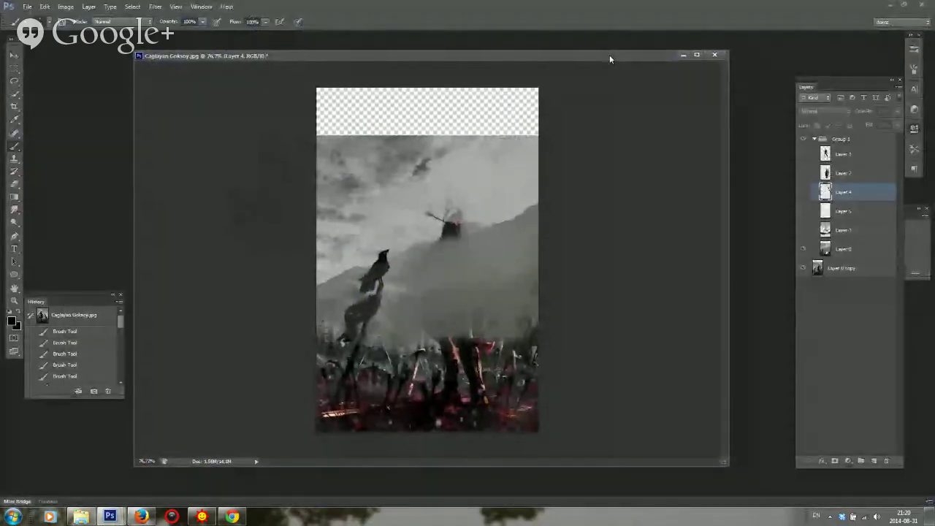
{"action": "double_click", "coordinate": [610, 55]}
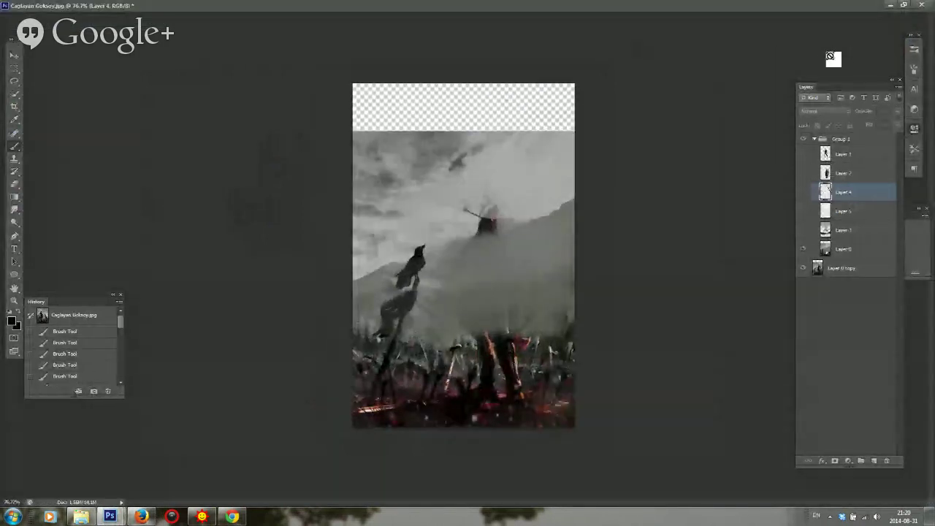
{"action": "scroll", "coordinate": [823, 60], "scroll_direction": "up", "scroll_amount": 3}
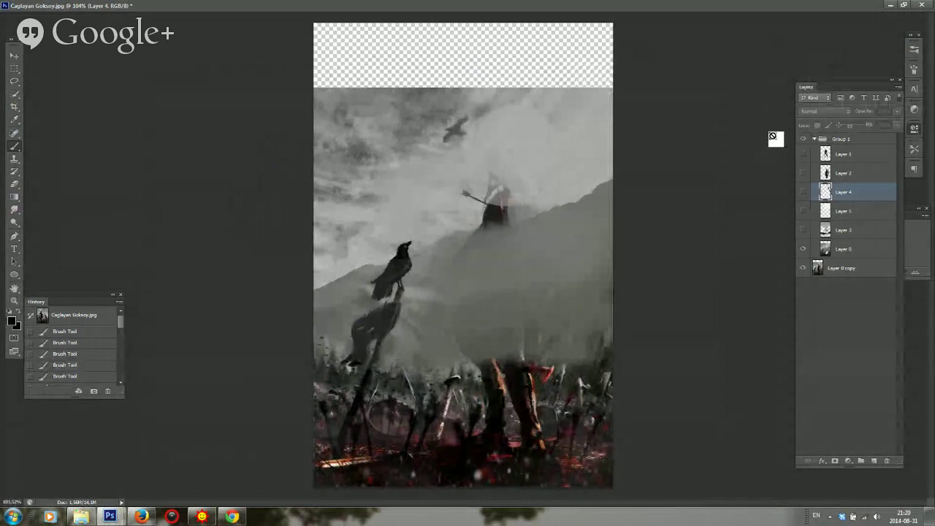
Show Layer 3, hide Group 1 to reveal the original warrior painting, and check the Hangouts window briefly
{"action": "left_click", "coordinate": [806, 232]}
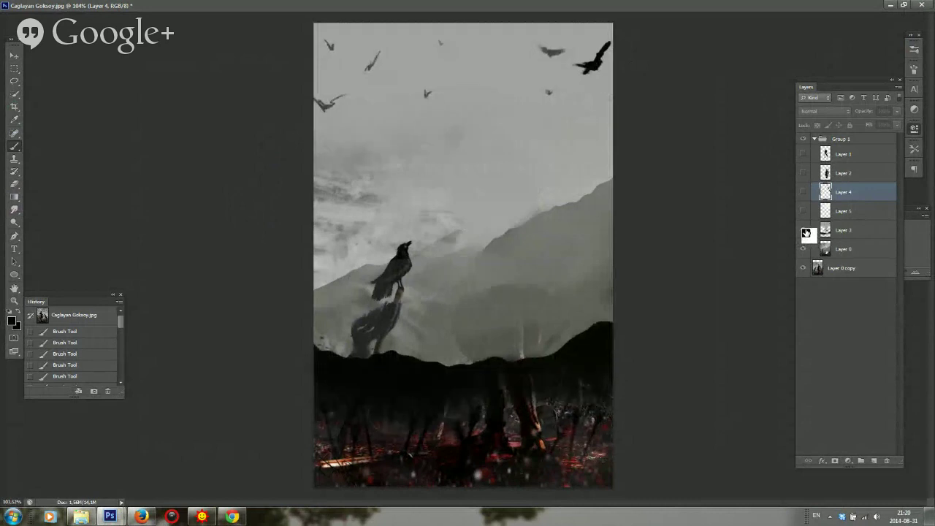
{"action": "left_click", "coordinate": [804, 140]}
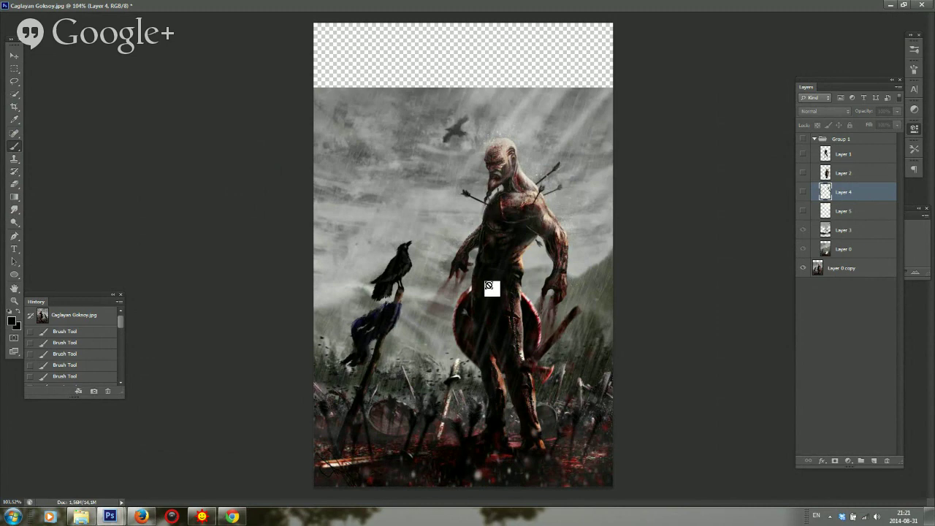
{"action": "left_click", "coordinate": [142, 517]}
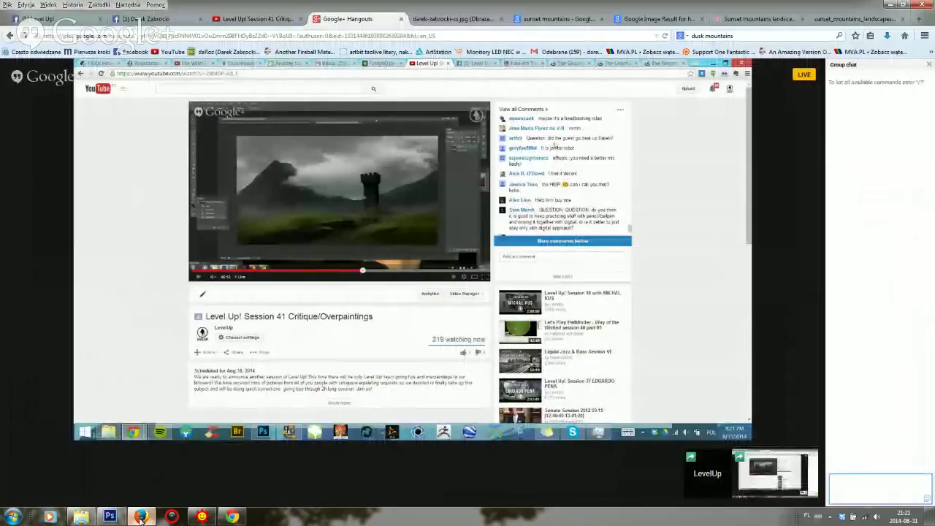
{"action": "left_click", "coordinate": [141, 518]}
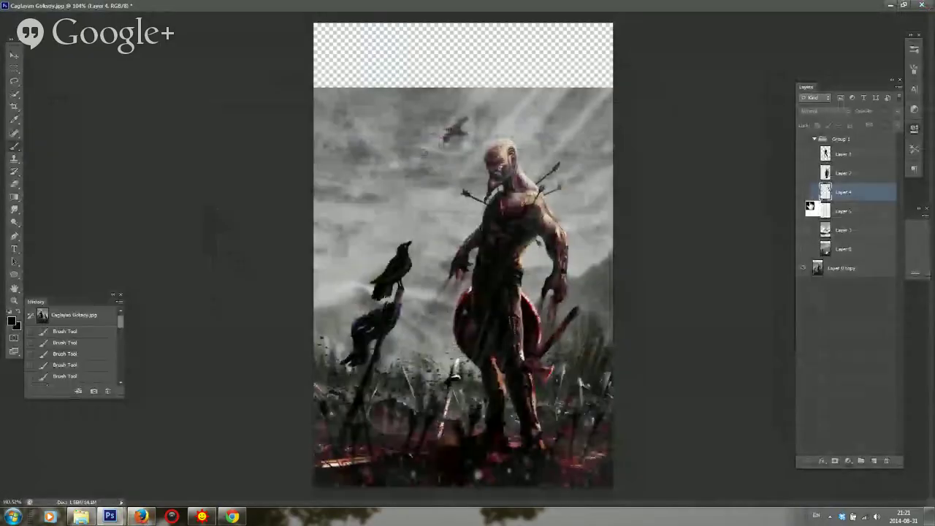
Show Group 1 again and reveal its overpaint layers one after another: Layer 3, Layer 5, Layer 4 and Layer 1
{"action": "left_click", "coordinate": [805, 207]}
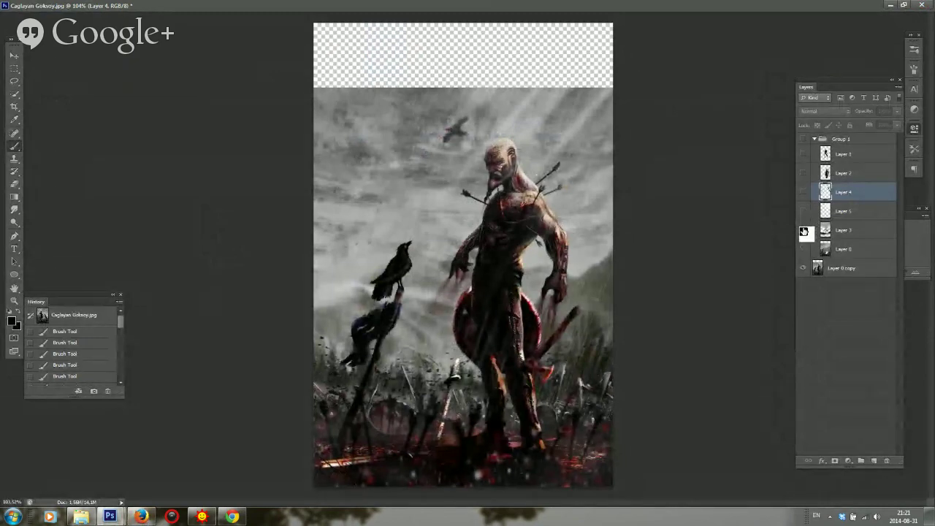
{"action": "left_click", "coordinate": [804, 231]}
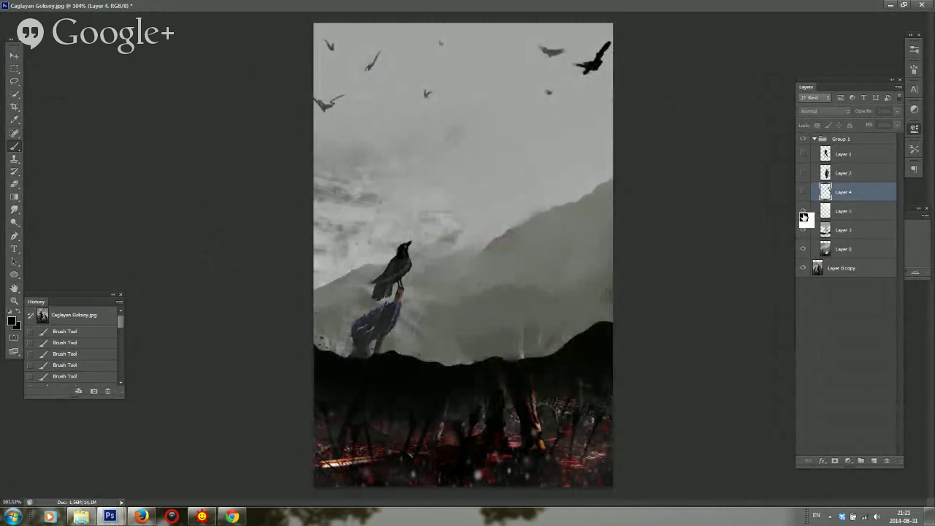
{"action": "left_click", "coordinate": [804, 214]}
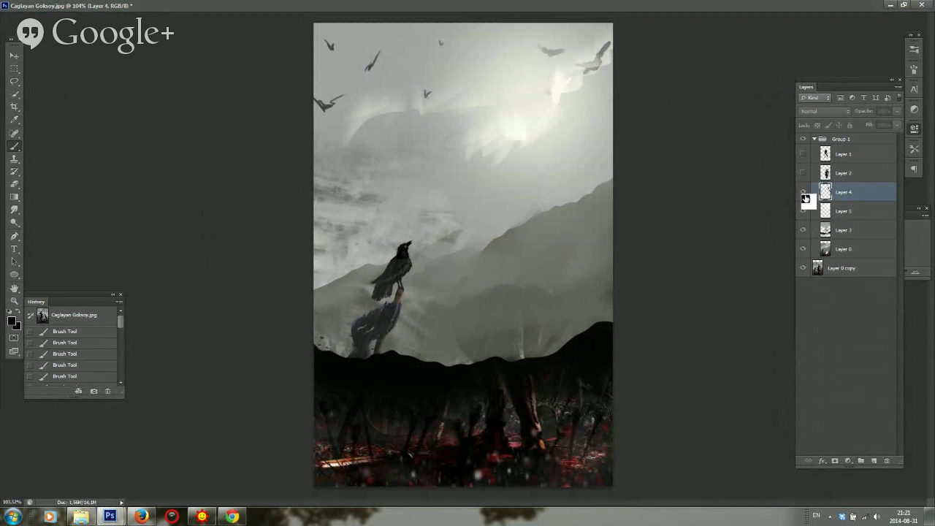
{"action": "left_click", "coordinate": [804, 194]}
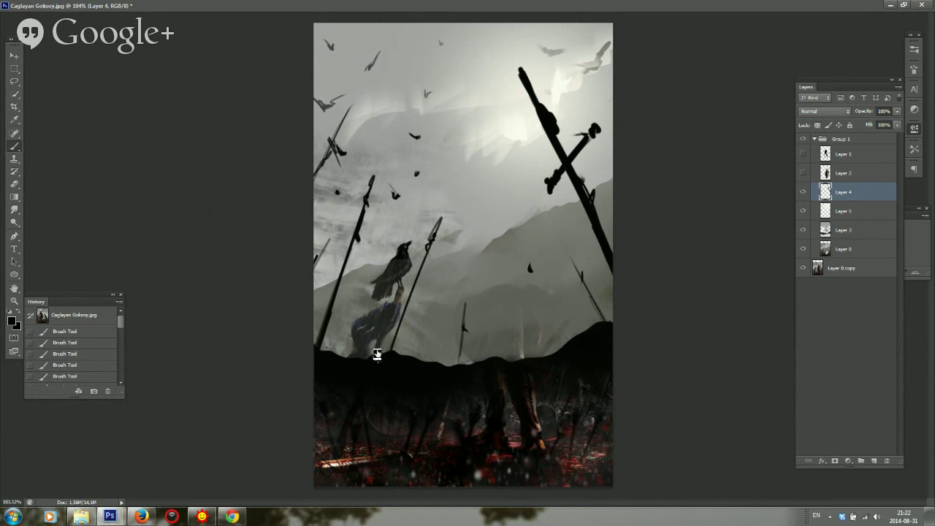
{"action": "left_click", "coordinate": [804, 155]}
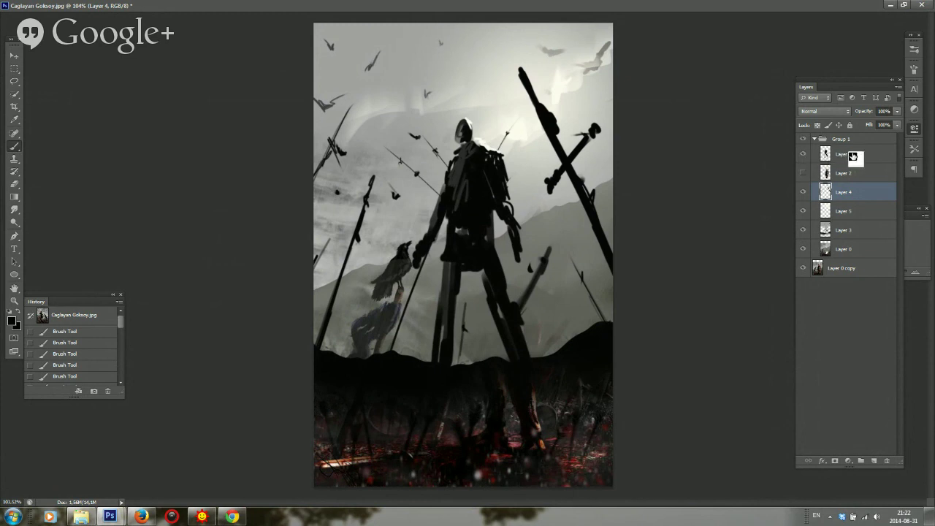
Flip the warrior painting's canvas horizontally
{"action": "left_click_drag", "start_coordinate": [841, 159], "coordinate": [822, 165]}
{"action": "key", "text": "ctrl+shift+h"}
{"action": "key", "text": "ctrl+shift+h"}
Compare the flipped overpaint with the original warrior painting by repeatedly hiding and showing Group 1
{"action": "left_click", "coordinate": [806, 141]}
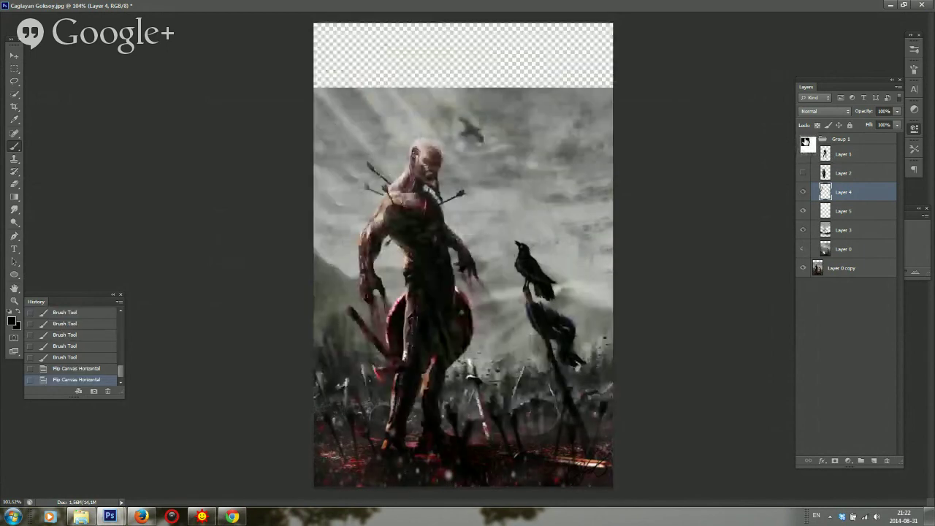
{"action": "left_click", "coordinate": [805, 141]}
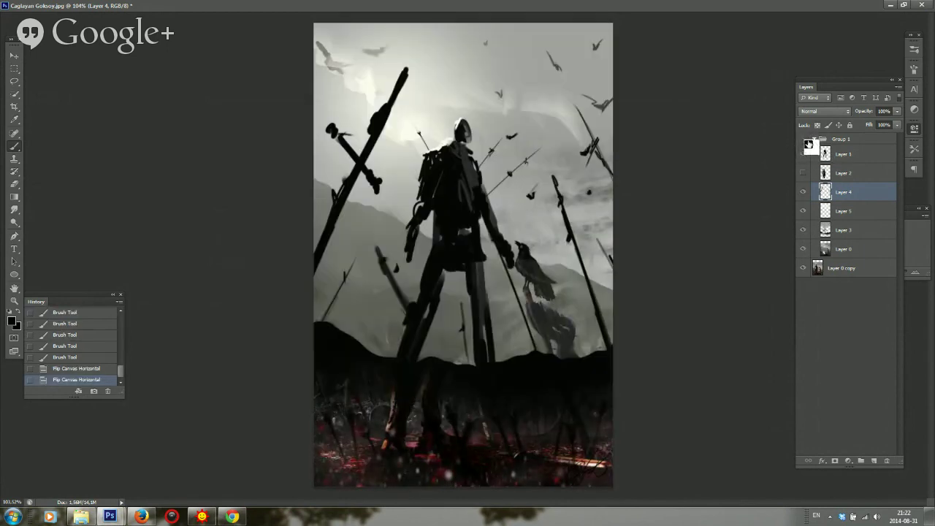
{"action": "left_click", "coordinate": [807, 141]}
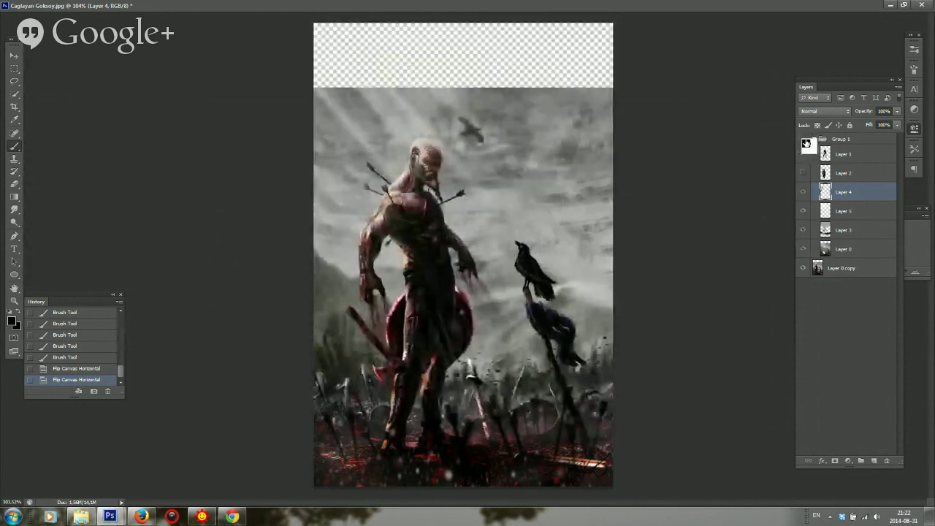
{"action": "left_click", "coordinate": [806, 141]}
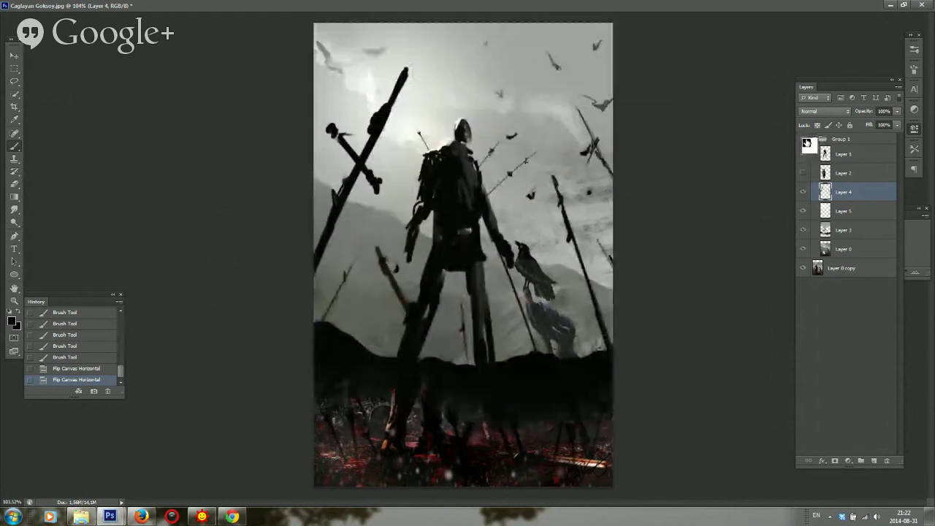
{"action": "left_click", "coordinate": [806, 143]}
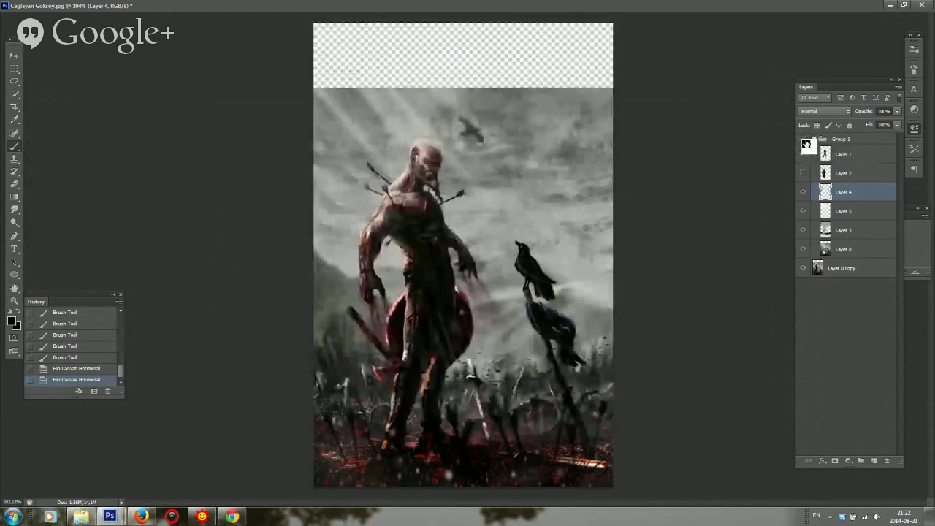
{"action": "left_click", "coordinate": [807, 143]}
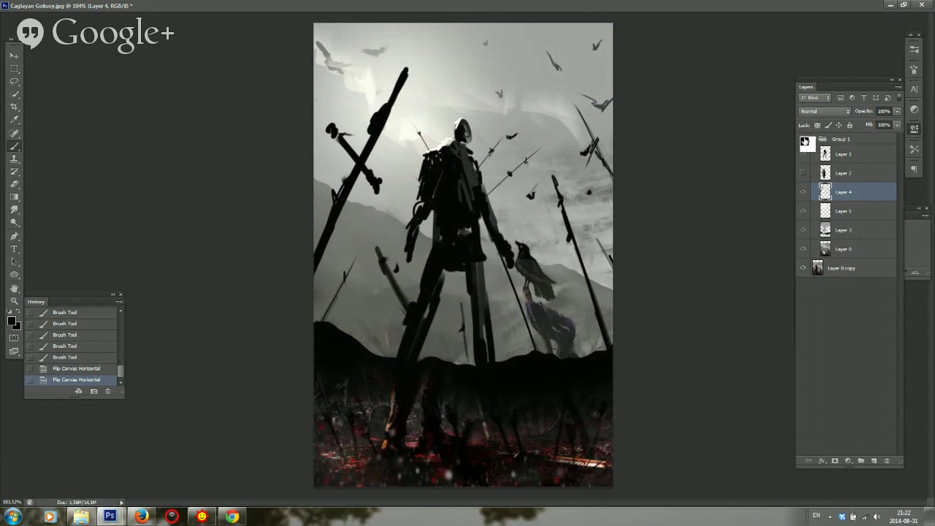
{"action": "left_click", "coordinate": [804, 141]}
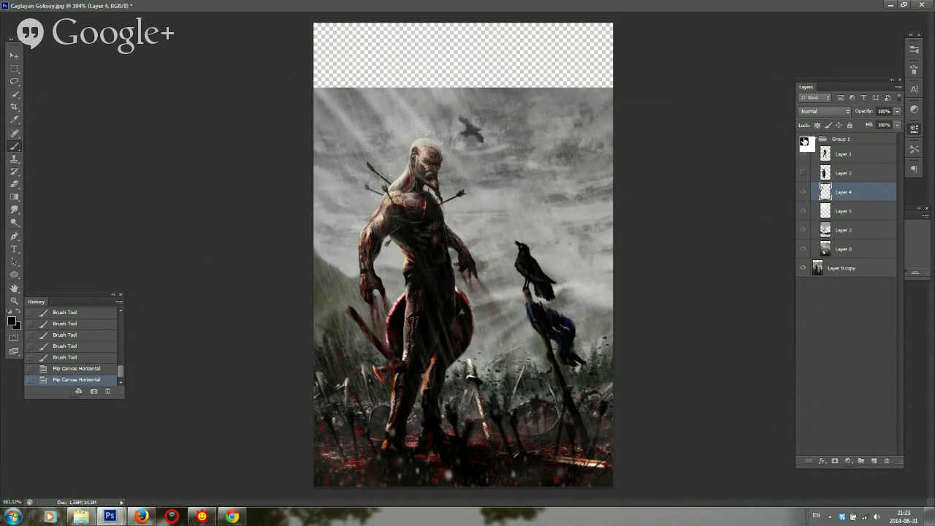
{"action": "left_click", "coordinate": [805, 141]}
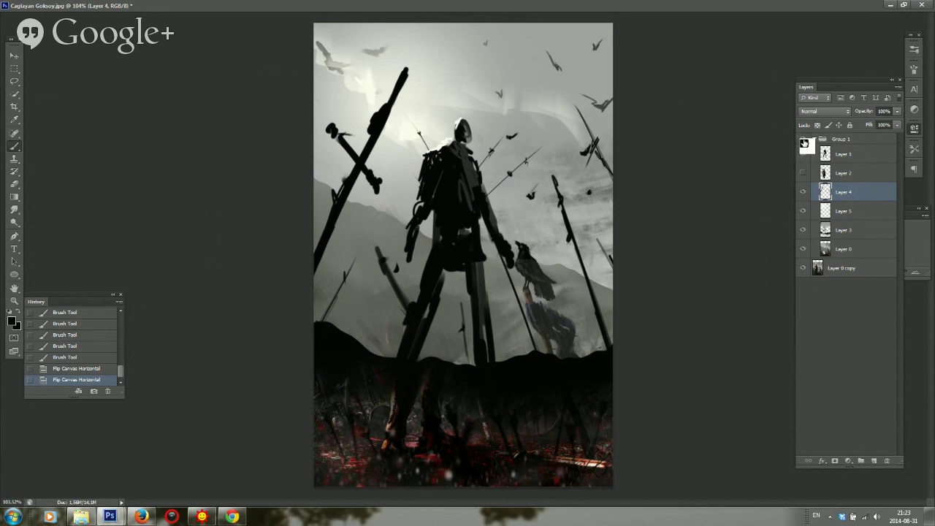
{"action": "left_click", "coordinate": [804, 143]}
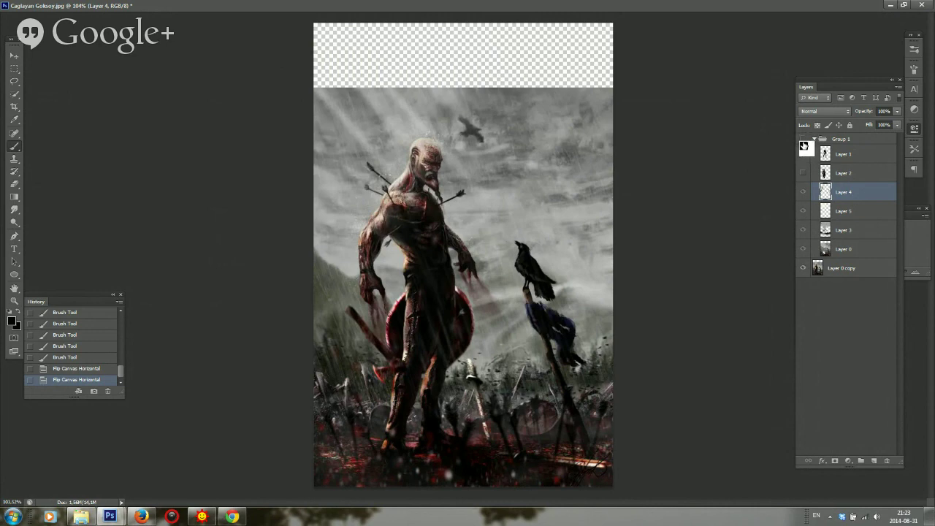
{"action": "left_click", "coordinate": [804, 143]}
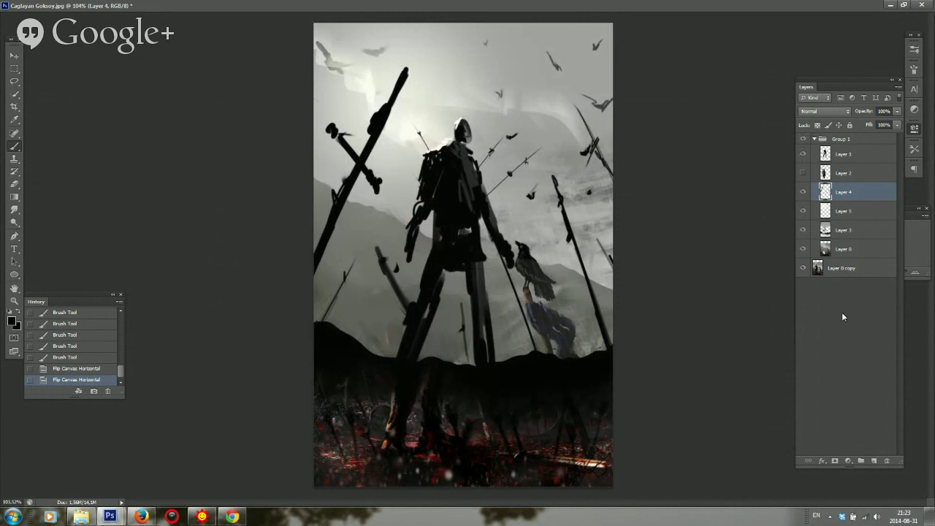
Add a new layer above Layer 1 and paint a thick black forearm rising from the ground beside the warrior's legs
{"action": "left_click", "coordinate": [862, 154]}
{"action": "left_click", "coordinate": [874, 461]}
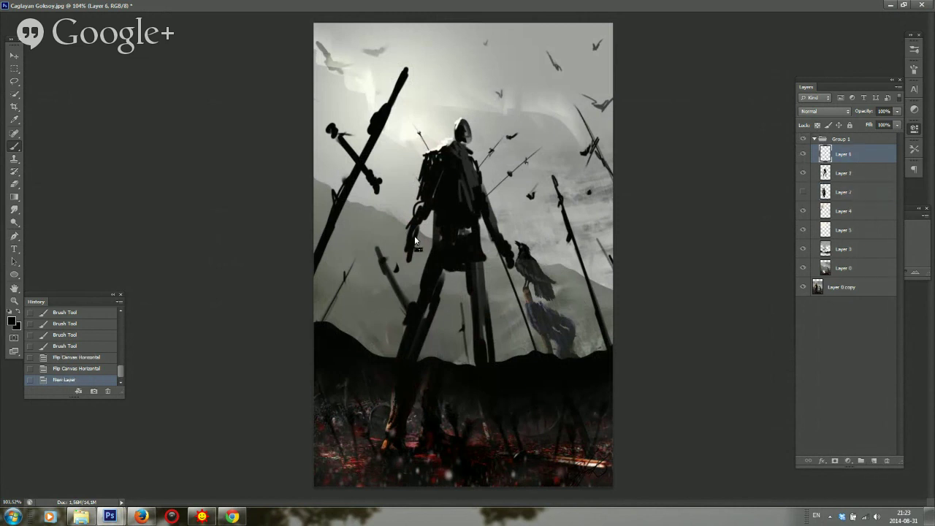
{"action": "right_click", "coordinate": [462, 233]}
{"action": "left_click", "coordinate": [347, 349]}
{"action": "right_click", "coordinate": [414, 249]}
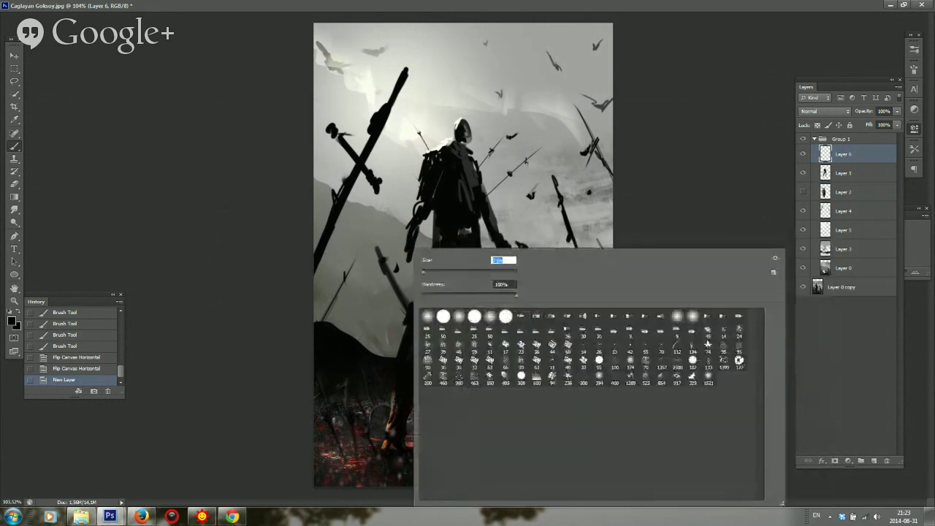
{"action": "left_click_drag", "start_coordinate": [348, 315], "coordinate": [347, 334]}
{"action": "right_click", "coordinate": [368, 293]}
{"action": "left_click", "coordinate": [400, 270]}
{"action": "left_click_drag", "start_coordinate": [358, 291], "coordinate": [358, 336]}
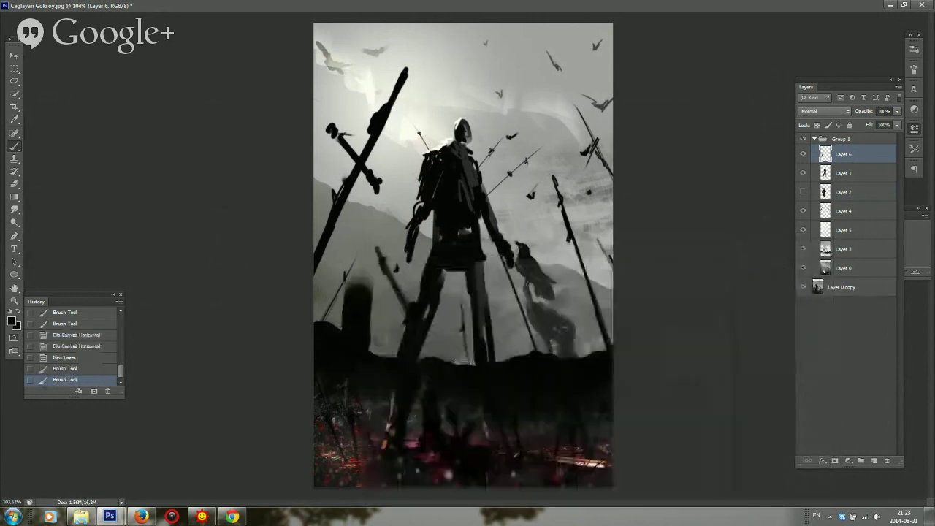
Paint a black hand with spread fingers on the raised forearm, refining a fingertip with an adjusted brush size
{"action": "right_click", "coordinate": [388, 225]}
{"action": "key", "text": "Escape"}
{"action": "mouse_move", "coordinate": [361, 285]}
{"action": "left_mouse_down"}
{"action": "mouse_move", "coordinate": [357, 222]}
{"action": "mouse_move", "coordinate": [366, 247]}
{"action": "mouse_move", "coordinate": [383, 224]}
{"action": "left_mouse_up"}
{"action": "mouse_move", "coordinate": [371, 263]}
{"action": "left_mouse_down"}
{"action": "mouse_move", "coordinate": [390, 245]}
{"action": "mouse_move", "coordinate": [365, 289]}
{"action": "mouse_move", "coordinate": [395, 260]}
{"action": "left_mouse_up"}
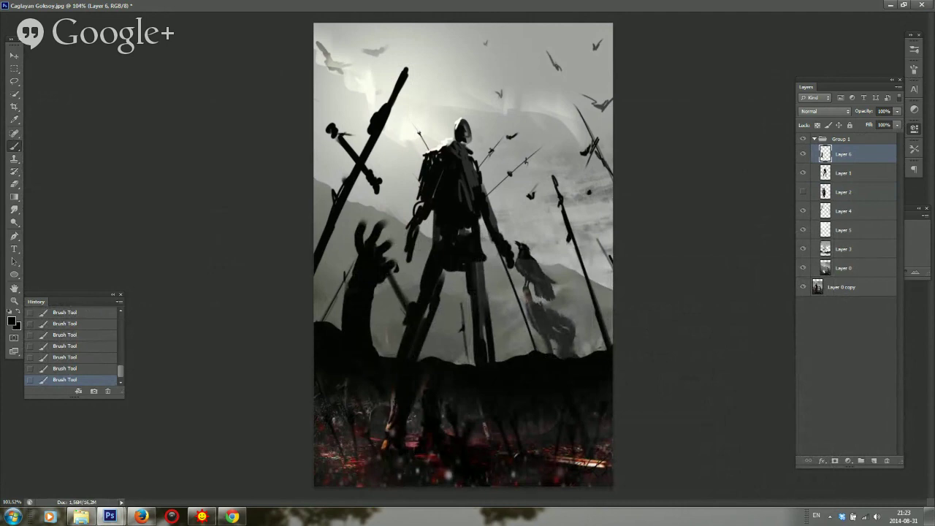
{"action": "right_click", "coordinate": [398, 236]}
{"action": "left_click", "coordinate": [413, 260]}
{"action": "left_click", "coordinate": [384, 219]}
Compare the overpaint including the raised hand with the original painting by toggling Group 1
{"action": "left_click", "coordinate": [805, 140]}
{"action": "left_click", "coordinate": [805, 141]}
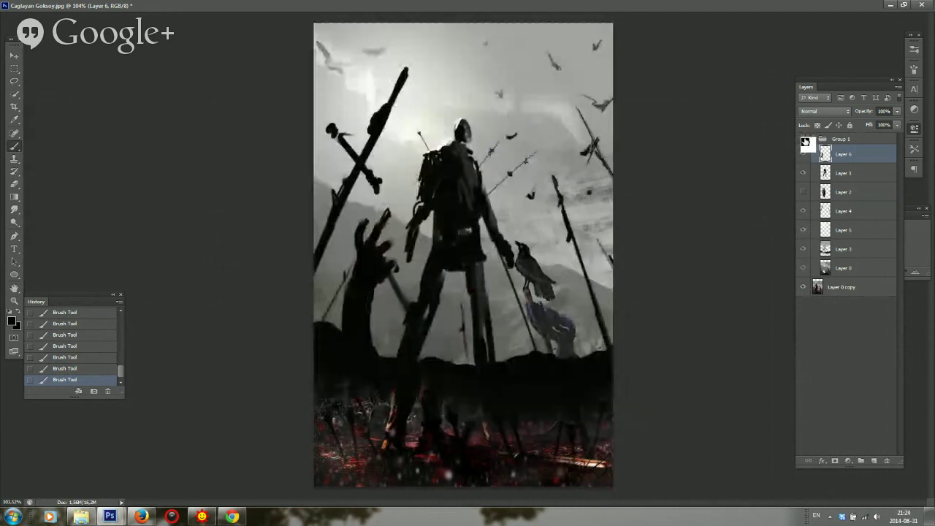
{"action": "left_click", "coordinate": [805, 141]}
{"action": "left_click", "coordinate": [804, 141]}
Cover the warrior's old lower legs with dark paint and brush sampled dark red across the battlefield below the hill line
{"action": "right_click", "coordinate": [563, 269]}
{"action": "left_click", "coordinate": [573, 273]}
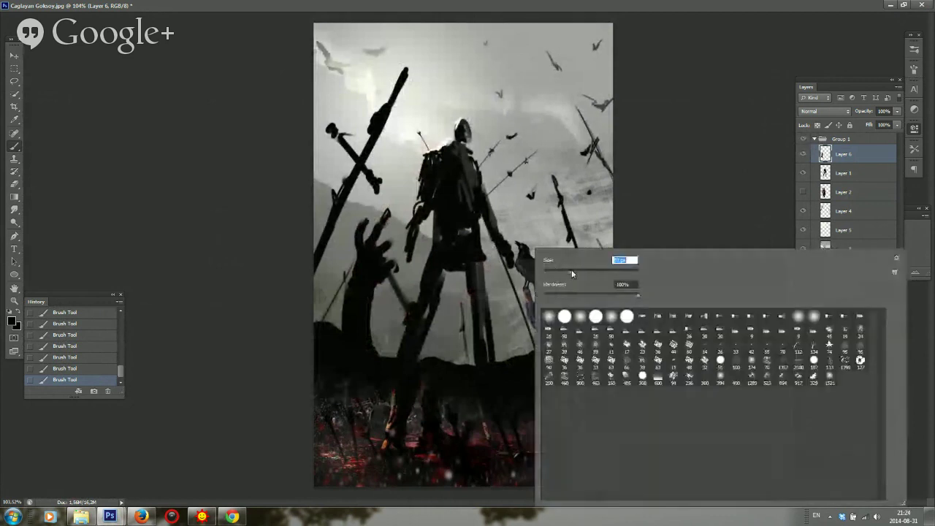
{"action": "left_click", "coordinate": [409, 384]}
{"action": "left_click", "coordinate": [430, 444], "text": "alt"}
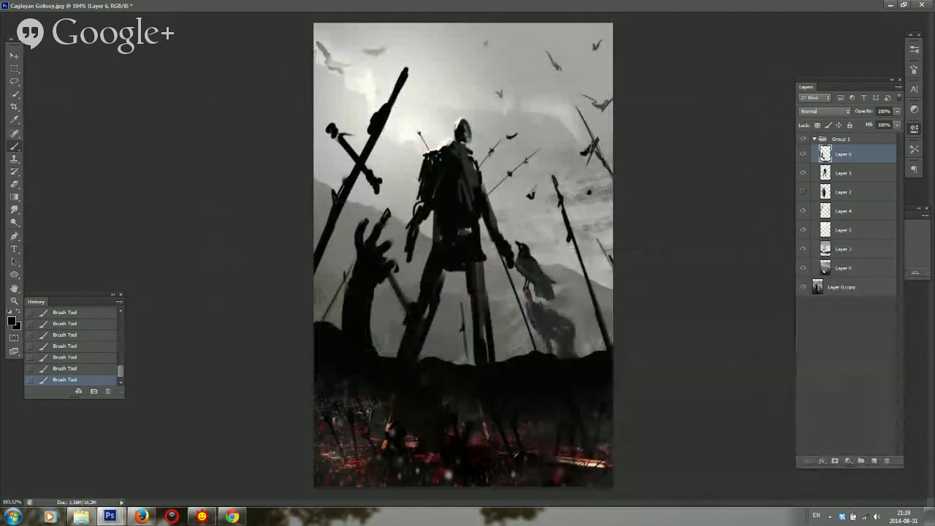
{"action": "left_click", "coordinate": [429, 453], "text": "alt"}
{"action": "left_click_drag", "start_coordinate": [471, 411], "coordinate": [586, 409]}
{"action": "left_click_drag", "start_coordinate": [394, 392], "coordinate": [333, 384]}
Brush broad sampled red-brown shapes across the foreground of the battlefield and darken its edge with black
{"action": "left_click", "coordinate": [420, 450], "text": "alt"}
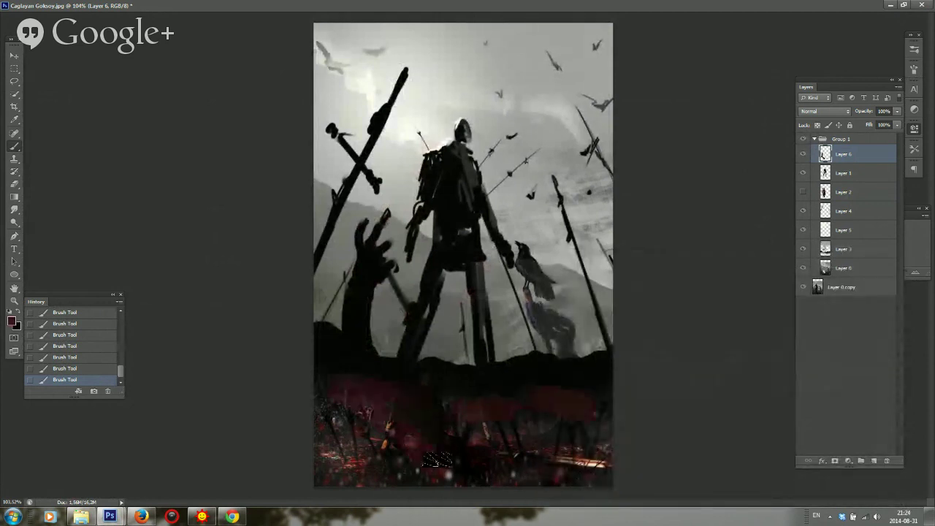
{"action": "left_click_drag", "start_coordinate": [432, 449], "coordinate": [488, 480]}
{"action": "left_click_drag", "start_coordinate": [511, 464], "coordinate": [589, 481]}
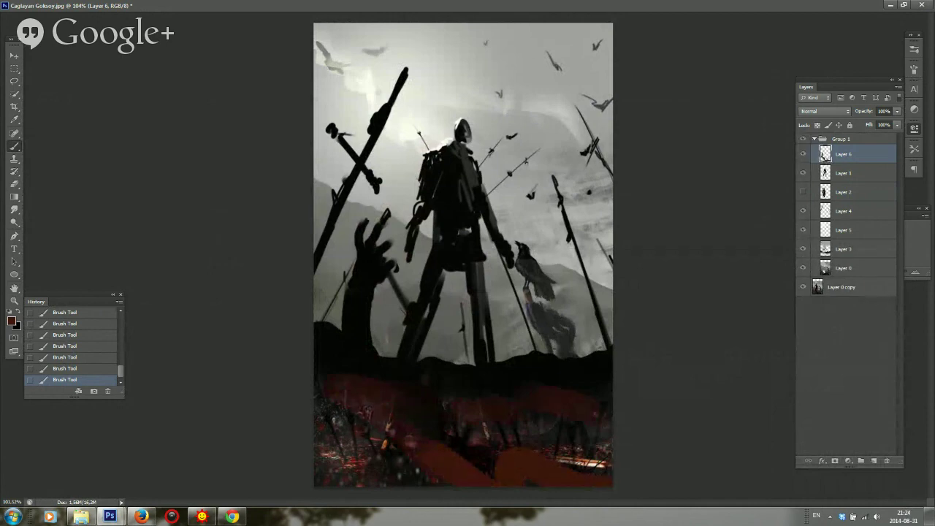
{"action": "right_click", "coordinate": [531, 250]}
{"action": "left_click", "coordinate": [514, 366], "text": "alt"}
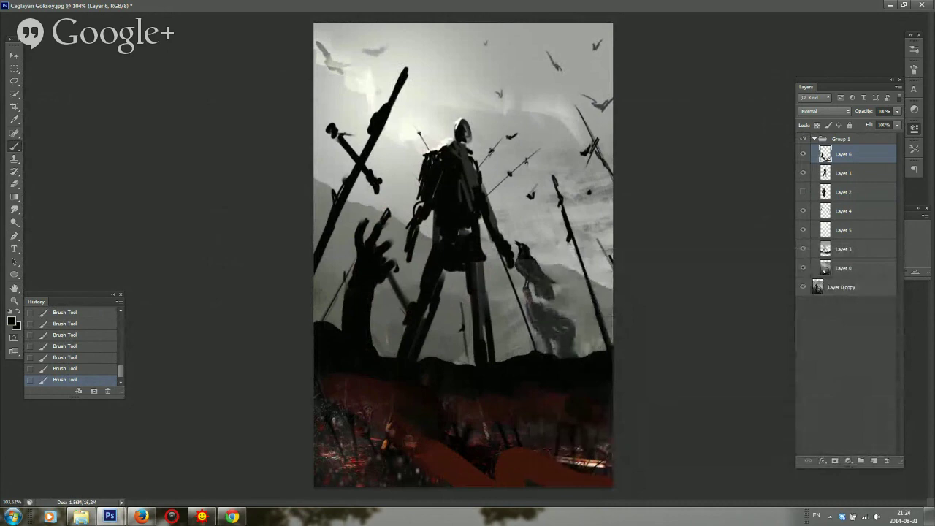
{"action": "mouse_move", "coordinate": [609, 455]}
{"action": "left_mouse_down"}
{"action": "mouse_move", "coordinate": [583, 463]}
{"action": "mouse_move", "coordinate": [598, 470]}
{"action": "left_mouse_up"}
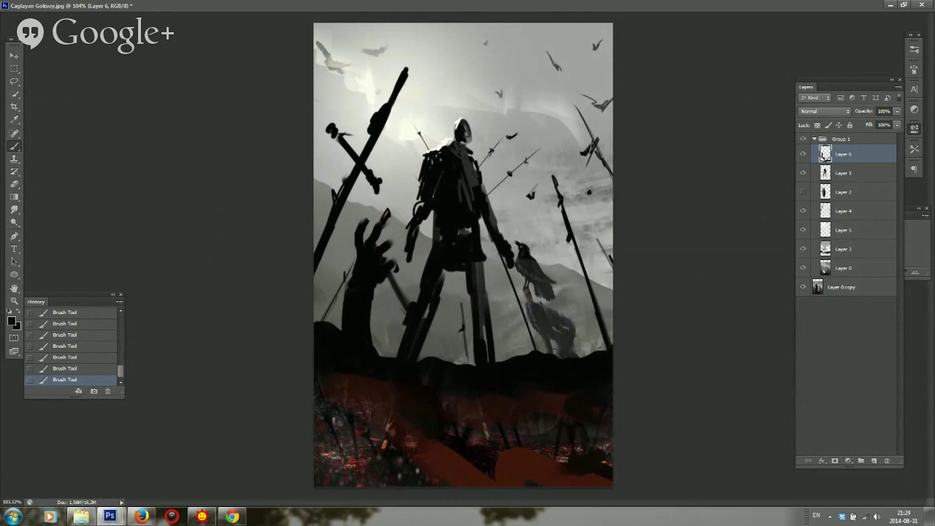
Flip the canvas horizontally and shrink the view to thumbnail size
{"action": "key", "text": "ctrl+shift+h"}
{"action": "scroll", "coordinate": [683, 288], "scroll_direction": "down", "scroll_amount": 8}
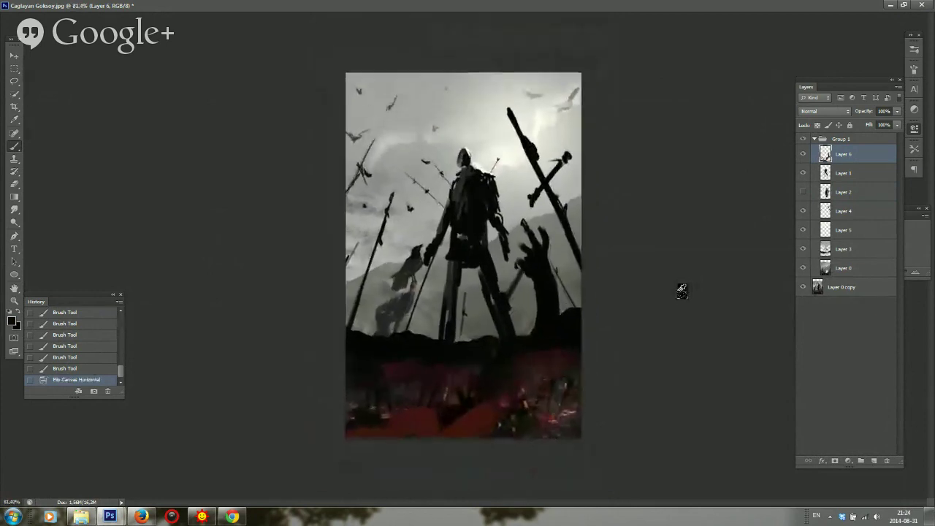
{"action": "scroll", "coordinate": [716, 187], "scroll_direction": "down", "scroll_amount": 4}
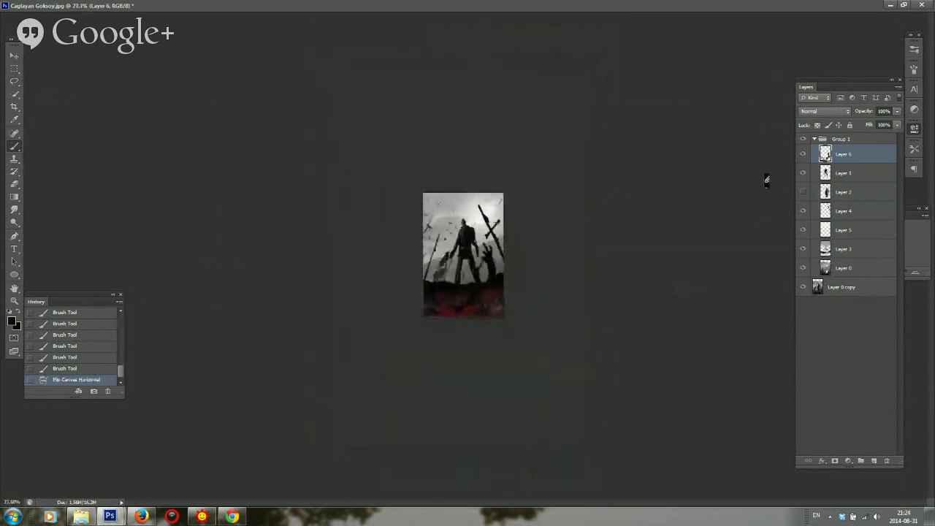
Compare the thumbnail-sized overpaint with the original painting by toggling Group 1
{"action": "left_click", "coordinate": [804, 140]}
{"action": "left_click", "coordinate": [807, 141]}
{"action": "left_click", "coordinate": [808, 142]}
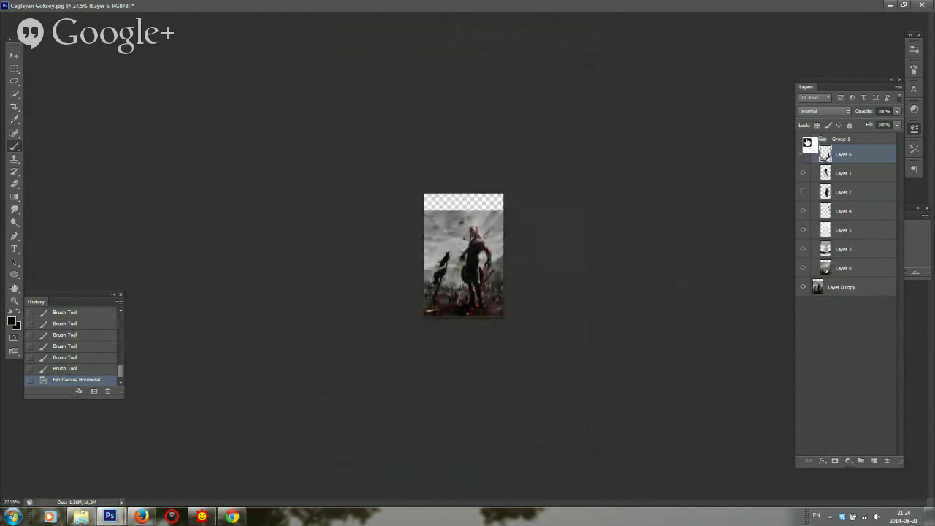
{"action": "left_click", "coordinate": [807, 141]}
{"action": "left_click", "coordinate": [806, 141]}
{"action": "left_click", "coordinate": [803, 138]}
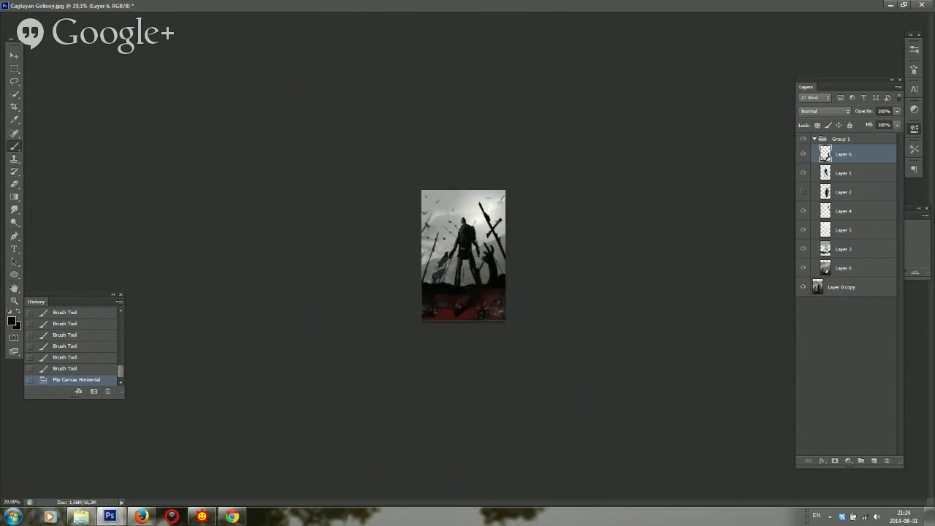
Check the contents of Layer 4 by toggling it, and add a new layer above Layer 5
{"action": "scroll", "coordinate": [474, 322], "scroll_direction": "up", "scroll_amount": 6}
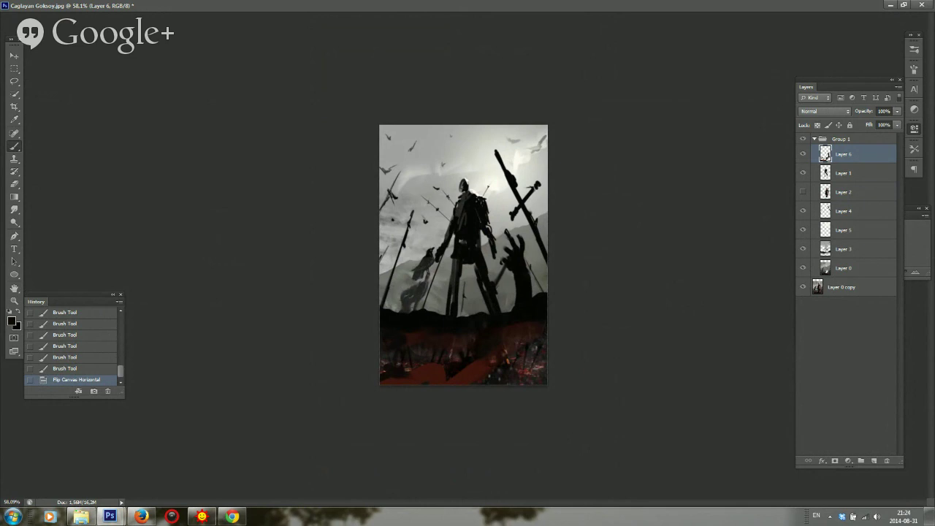
{"action": "left_click", "coordinate": [804, 210]}
{"action": "left_click", "coordinate": [804, 211]}
{"action": "left_click", "coordinate": [816, 231]}
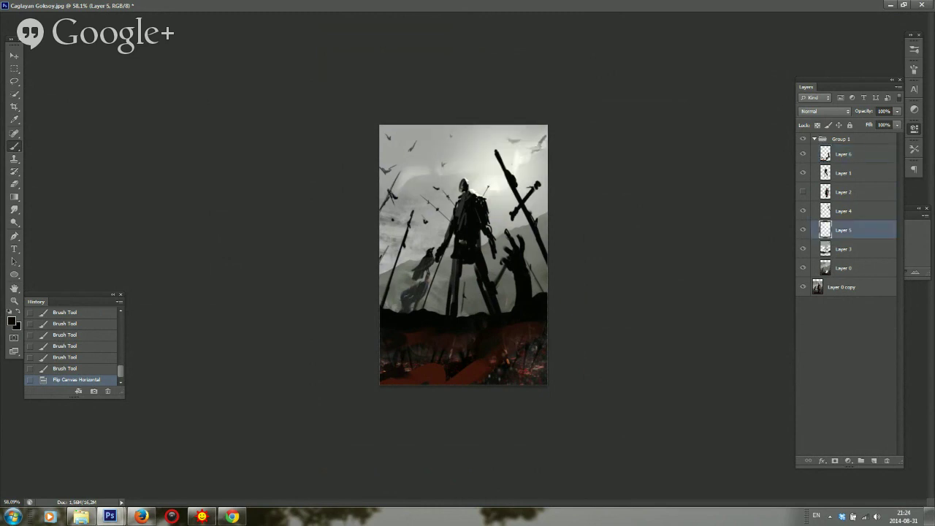
{"action": "left_click", "coordinate": [875, 461]}
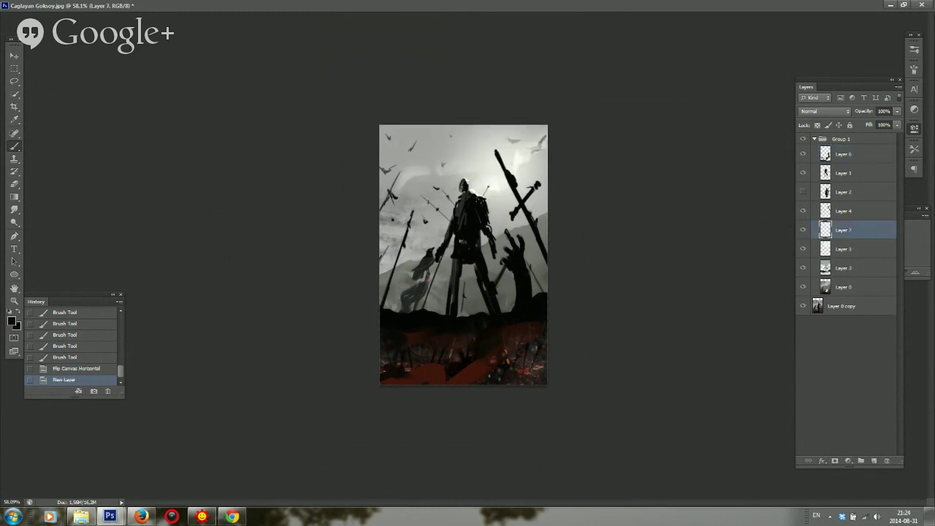
{"action": "key", "text": "super"}
{"action": "key", "text": "super"}
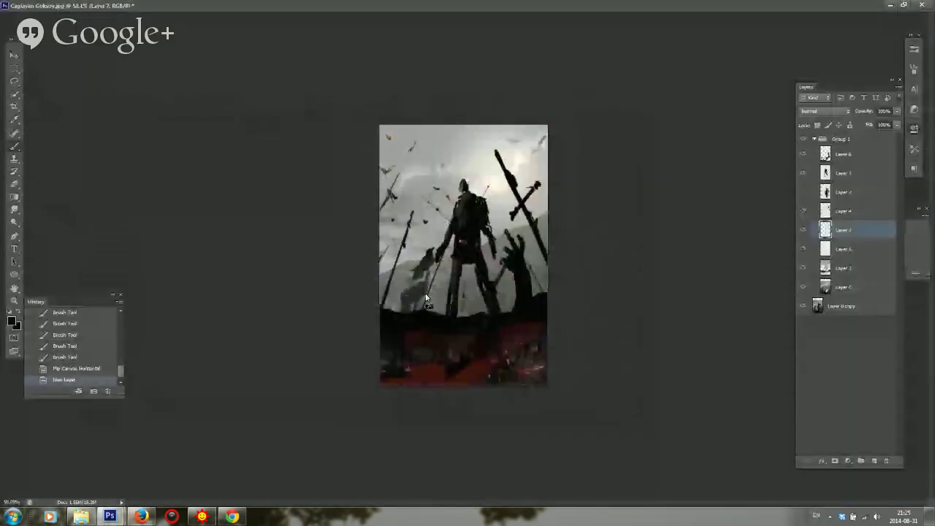
Choose a textured brush, adjust its size and paint grey clouds over the spears and along the sky's upper edge
{"action": "right_click", "coordinate": [456, 251]}
{"action": "left_click", "coordinate": [608, 379]}
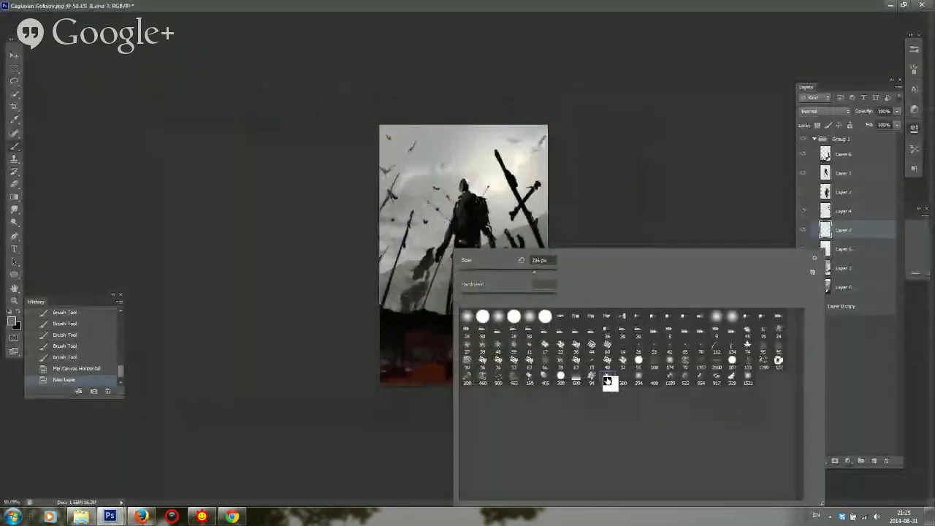
{"action": "left_click_drag", "start_coordinate": [392, 165], "coordinate": [408, 233]}
{"action": "right_click", "coordinate": [433, 188]}
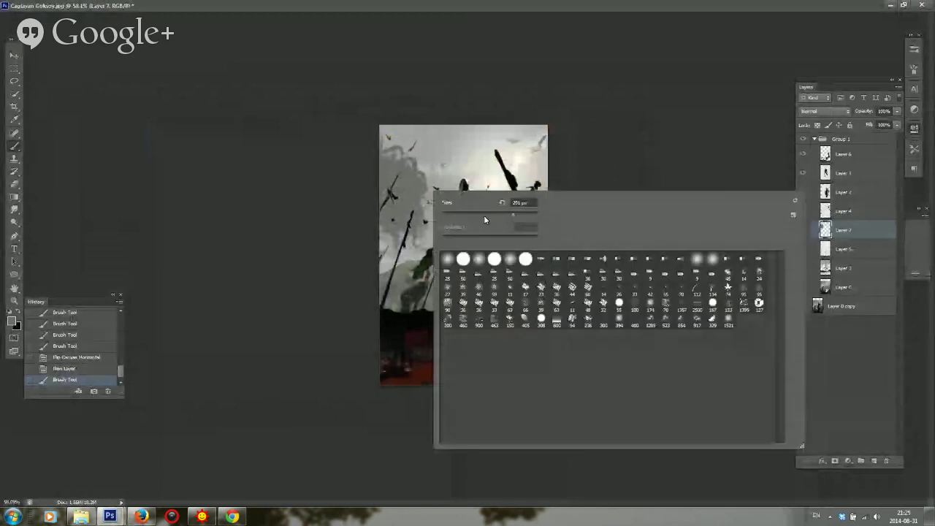
{"action": "left_click", "coordinate": [481, 214]}
{"action": "mouse_move", "coordinate": [443, 142]}
{"action": "left_mouse_down"}
{"action": "mouse_move", "coordinate": [442, 118]}
{"action": "mouse_move", "coordinate": [488, 142]}
{"action": "left_mouse_up"}
Paint more textured clouds around the warrior's head and behind the crossed swords using sampled sky tones and a changed brush
{"action": "left_click", "coordinate": [469, 140], "text": "alt"}
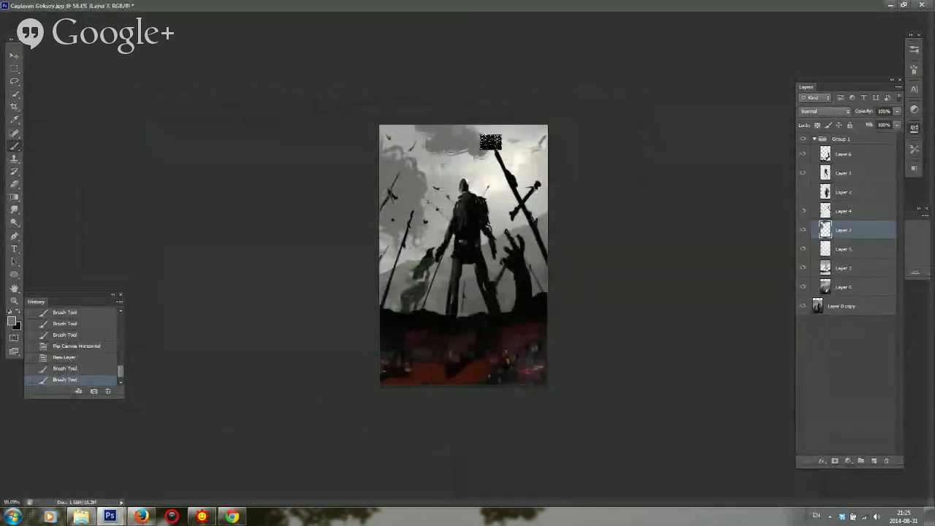
{"action": "left_click_drag", "start_coordinate": [394, 132], "coordinate": [402, 147]}
{"action": "mouse_move", "coordinate": [443, 178]}
{"action": "left_mouse_down"}
{"action": "mouse_move", "coordinate": [415, 192]}
{"action": "mouse_move", "coordinate": [441, 211]}
{"action": "mouse_move", "coordinate": [428, 183]}
{"action": "mouse_move", "coordinate": [401, 166]}
{"action": "mouse_move", "coordinate": [387, 174]}
{"action": "mouse_move", "coordinate": [408, 171]}
{"action": "mouse_move", "coordinate": [427, 186]}
{"action": "mouse_move", "coordinate": [419, 210]}
{"action": "mouse_move", "coordinate": [447, 204]}
{"action": "left_mouse_up"}
{"action": "mouse_move", "coordinate": [507, 207]}
{"action": "left_mouse_down"}
{"action": "mouse_move", "coordinate": [516, 183]}
{"action": "mouse_move", "coordinate": [499, 204]}
{"action": "left_mouse_up"}
{"action": "mouse_move", "coordinate": [541, 153]}
{"action": "left_mouse_down"}
{"action": "mouse_move", "coordinate": [528, 168]}
{"action": "mouse_move", "coordinate": [476, 138]}
{"action": "mouse_move", "coordinate": [453, 174]}
{"action": "mouse_move", "coordinate": [484, 176]}
{"action": "left_mouse_up"}
{"action": "right_click", "coordinate": [494, 189]}
{"action": "left_click", "coordinate": [565, 260]}
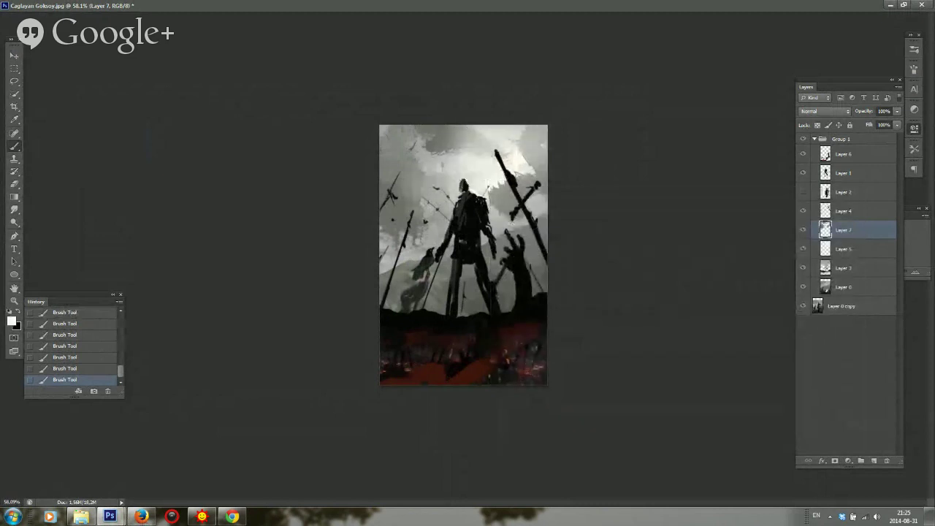
Flip the canvas horizontally to check the cloudy sky in mirrored view
{"action": "scroll", "coordinate": [648, 177], "scroll_direction": "down", "scroll_amount": 2}
{"action": "key", "text": "ctrl+shift+h"}
{"action": "scroll", "coordinate": [648, 184], "scroll_direction": "up", "scroll_amount": 6}
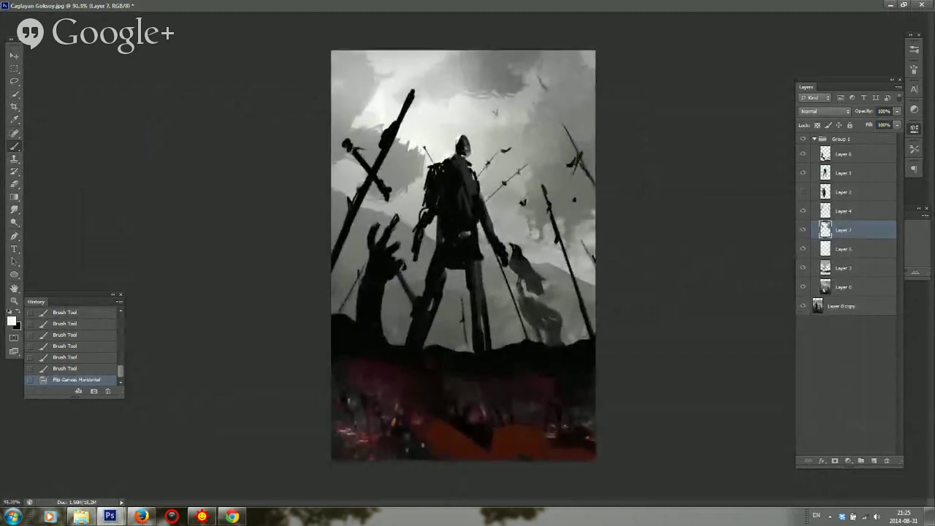
Blend sampled greys into the clouds in the upper sky and behind the spears above the crow, adjusting the brush
{"action": "left_click", "coordinate": [518, 82], "text": "alt"}
{"action": "mouse_move", "coordinate": [569, 65]}
{"action": "left_mouse_down"}
{"action": "mouse_move", "coordinate": [527, 108]}
{"action": "mouse_move", "coordinate": [542, 76]}
{"action": "mouse_move", "coordinate": [495, 99]}
{"action": "mouse_move", "coordinate": [513, 88]}
{"action": "mouse_move", "coordinate": [537, 131]}
{"action": "left_mouse_up"}
{"action": "left_click", "coordinate": [505, 113], "text": "alt"}
{"action": "right_click", "coordinate": [543, 119]}
{"action": "left_click", "coordinate": [572, 144]}
{"action": "left_click", "coordinate": [532, 111], "text": "alt"}
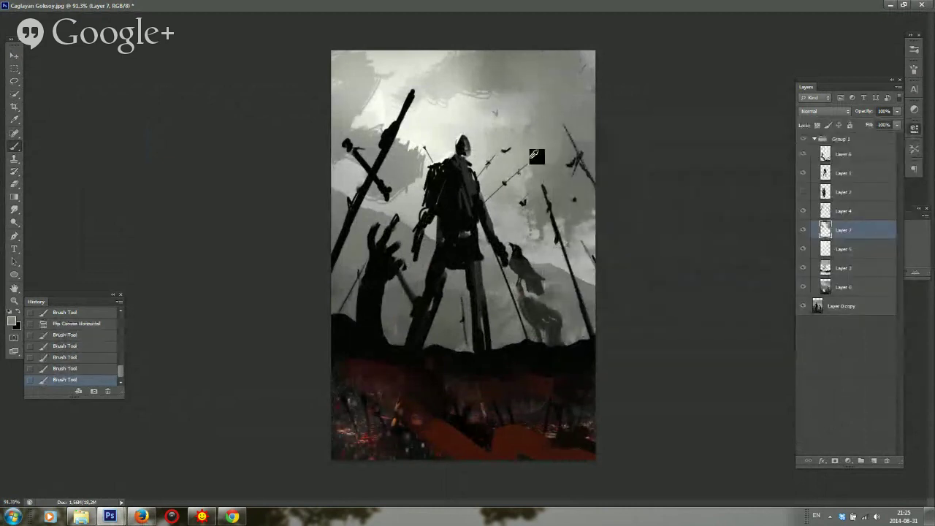
{"action": "left_click", "coordinate": [517, 181], "text": "alt"}
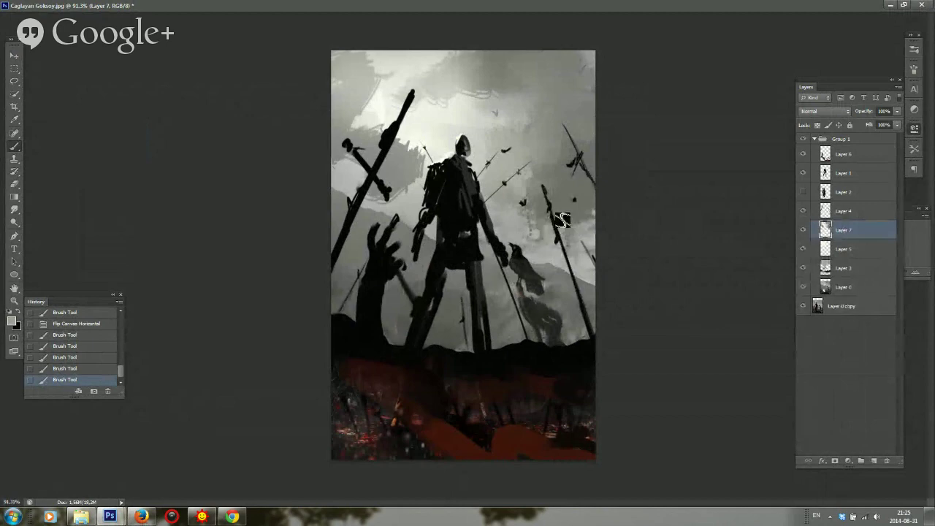
{"action": "left_click", "coordinate": [597, 255], "text": "alt"}
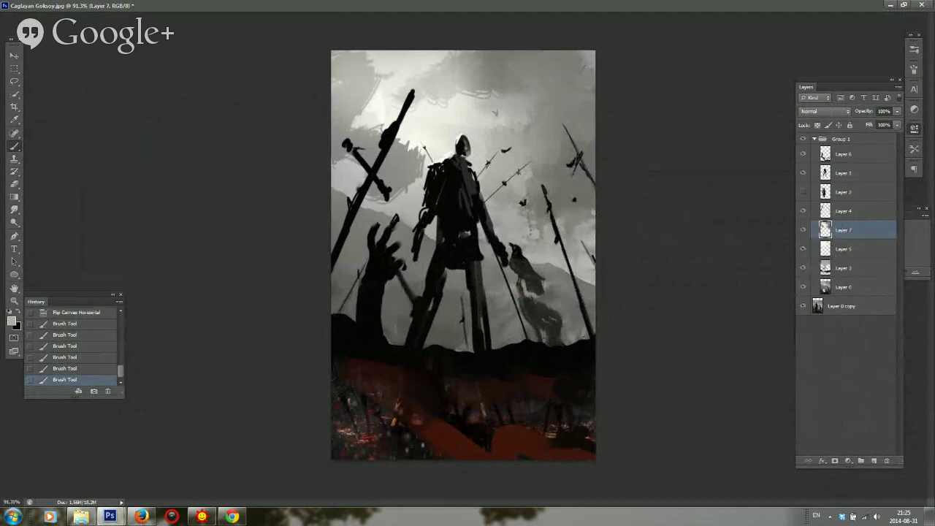
{"action": "mouse_move", "coordinate": [546, 229]}
{"action": "left_mouse_down"}
{"action": "mouse_move", "coordinate": [566, 245]}
{"action": "mouse_move", "coordinate": [532, 236]}
{"action": "mouse_move", "coordinate": [527, 207]}
{"action": "left_mouse_up"}
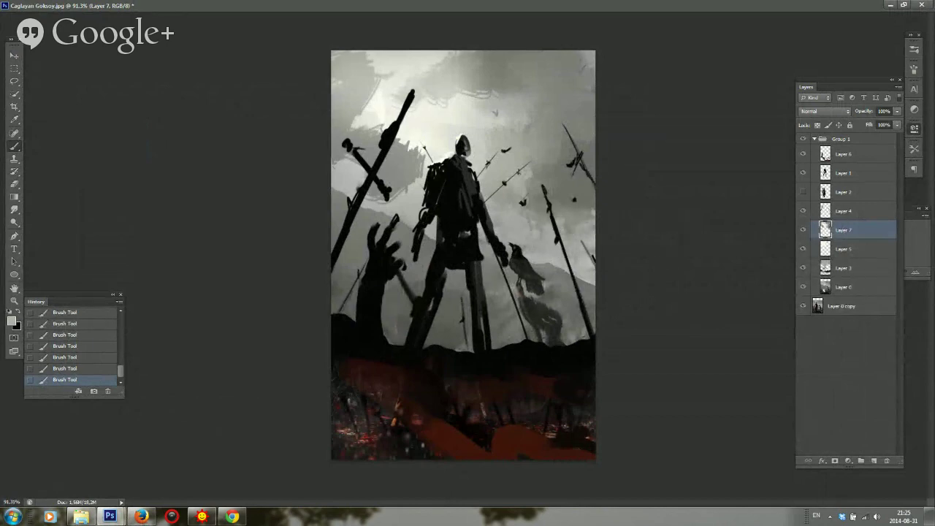
Refine the cloud edge between the crossed swords and the warrior with sampled light greys
{"action": "left_click_drag", "start_coordinate": [399, 191], "coordinate": [375, 193]}
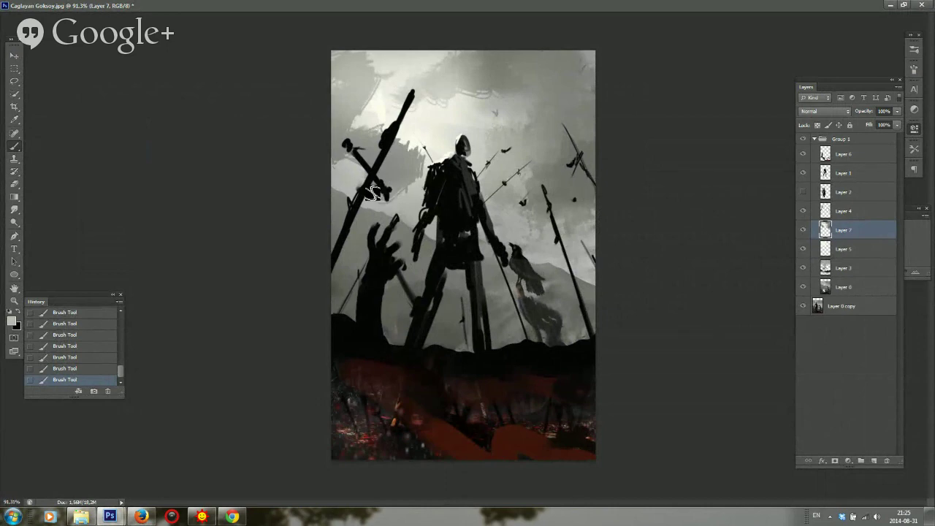
{"action": "left_click", "coordinate": [394, 189], "text": "alt"}
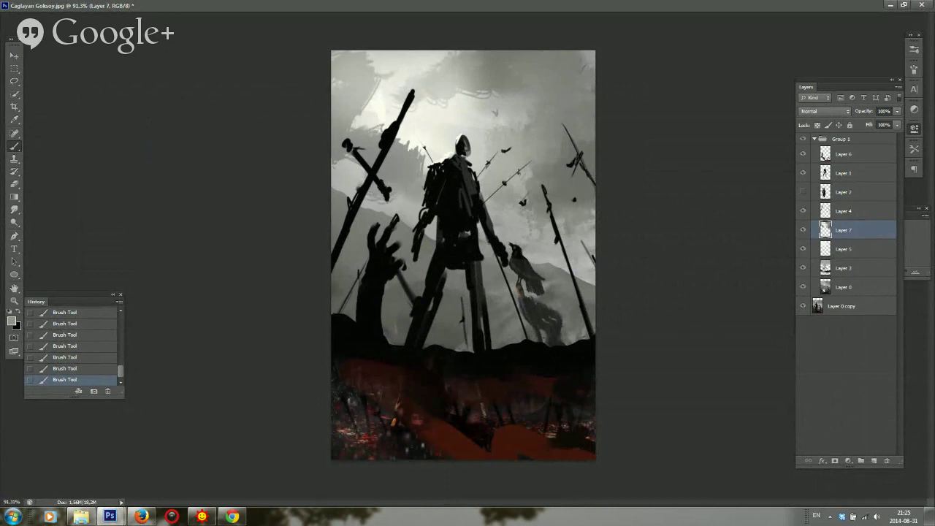
{"action": "left_click", "coordinate": [410, 213], "text": "alt"}
{"action": "left_click_drag", "start_coordinate": [427, 196], "coordinate": [412, 199]}
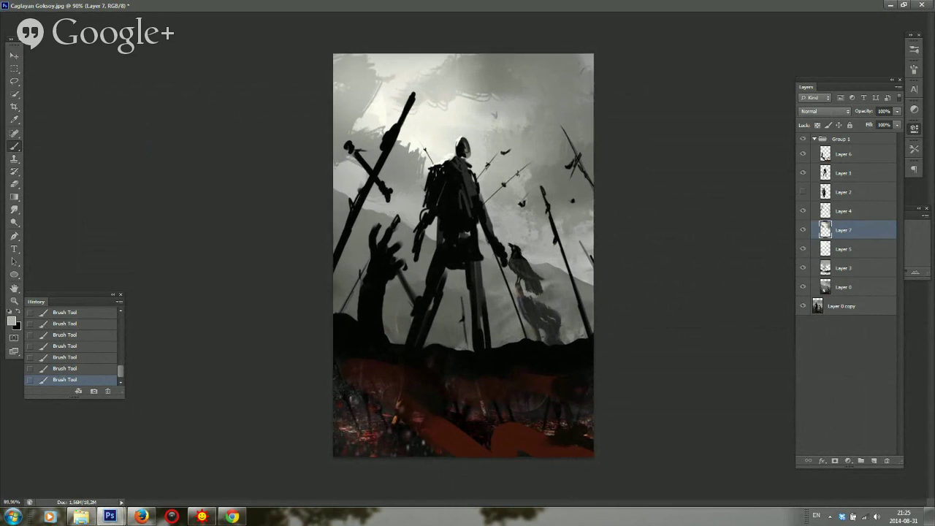
Flip the canvas horizontally again
{"action": "scroll", "coordinate": [737, 224], "scroll_direction": "down", "scroll_amount": 1}
{"action": "key", "text": "F2"}
{"action": "scroll", "coordinate": [739, 226], "scroll_direction": "up", "scroll_amount": 1}
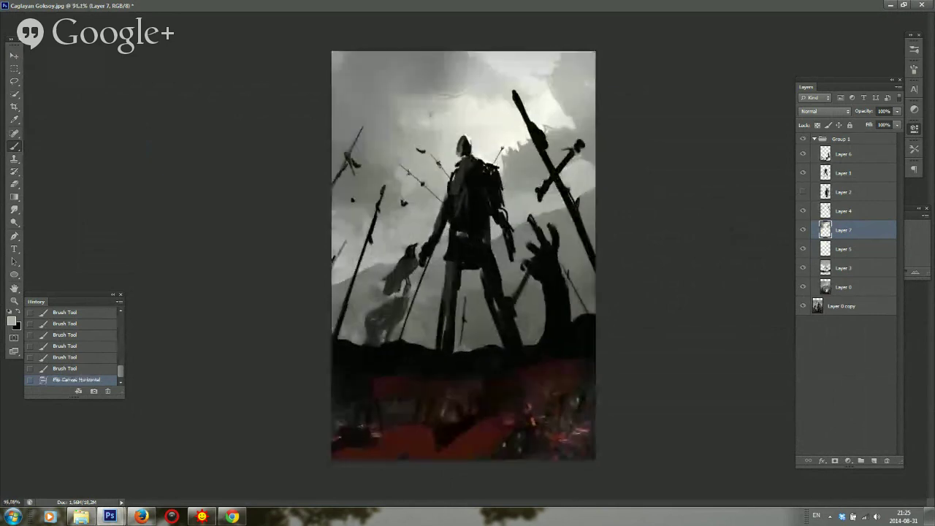
Compare the overpaint with its new clouds against the original painting by toggling Group 1
{"action": "left_click", "coordinate": [803, 140]}
{"action": "left_click", "coordinate": [803, 139]}
{"action": "left_click", "coordinate": [804, 141]}
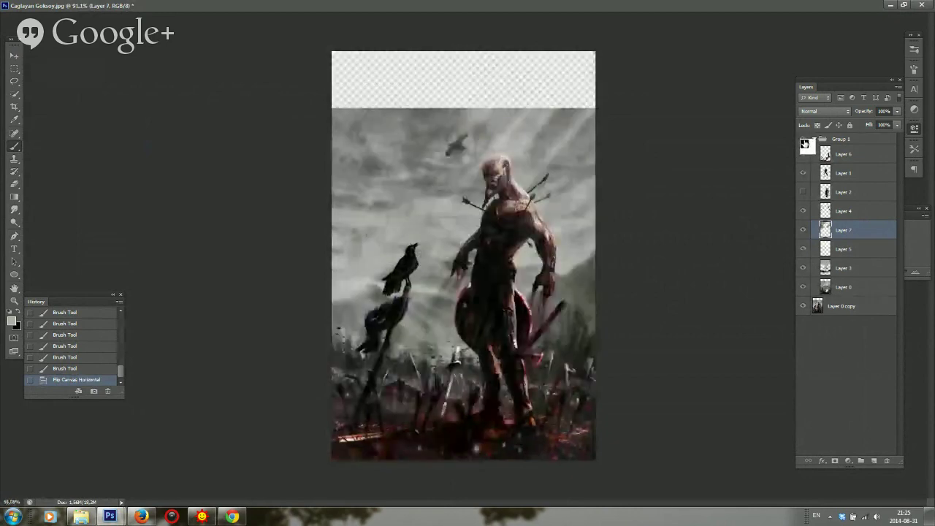
{"action": "left_click", "coordinate": [804, 140]}
{"action": "left_click", "coordinate": [804, 140]}
{"action": "left_click", "coordinate": [805, 141]}
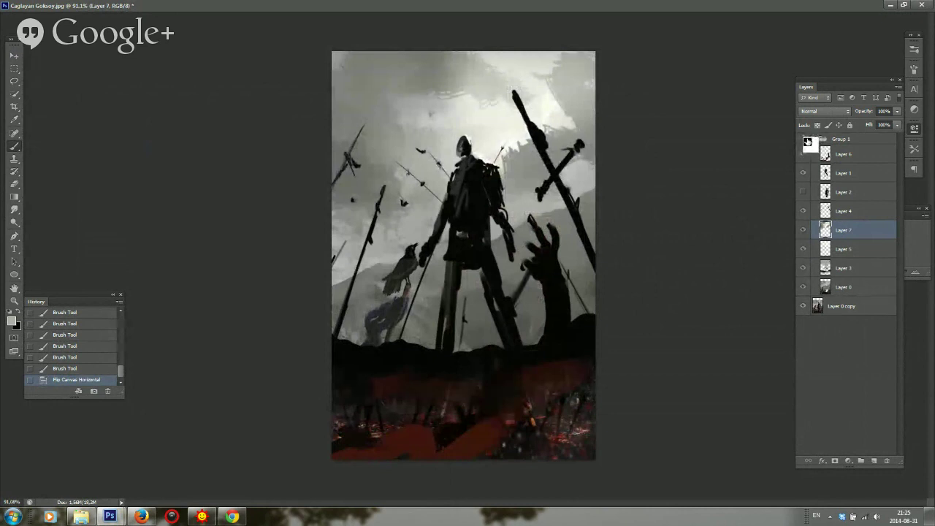
{"action": "left_click", "coordinate": [805, 141]}
{"action": "left_click", "coordinate": [807, 143]}
{"action": "left_click", "coordinate": [809, 145]}
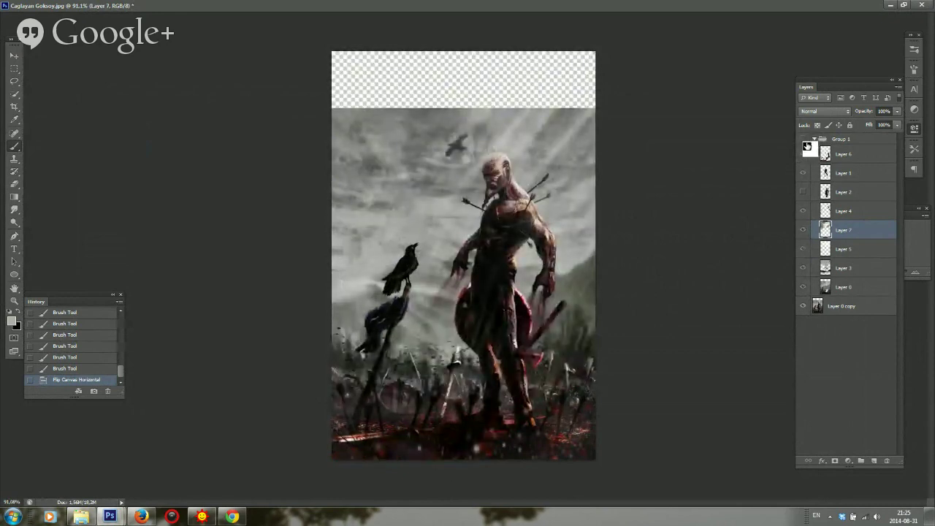
{"action": "scroll", "coordinate": [463, 256], "scroll_direction": "up", "scroll_amount": 2}
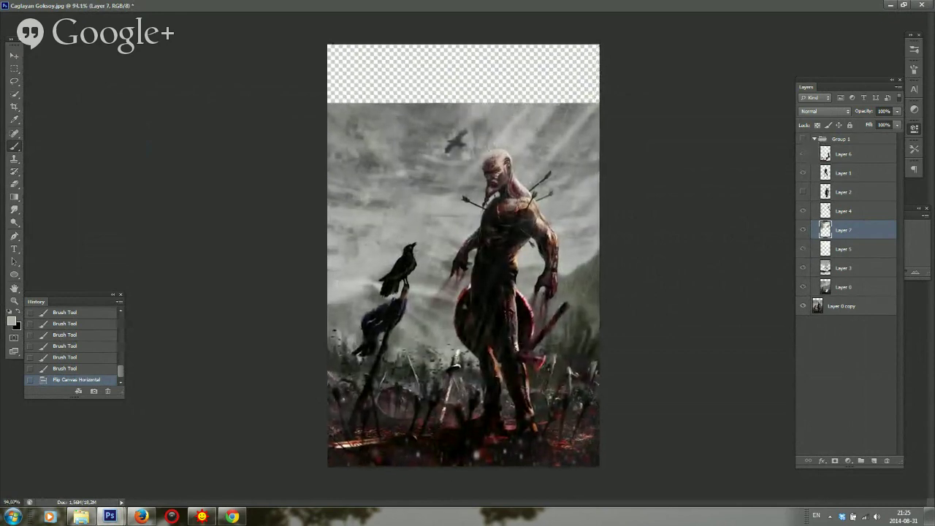
{"action": "left_click", "coordinate": [804, 140]}
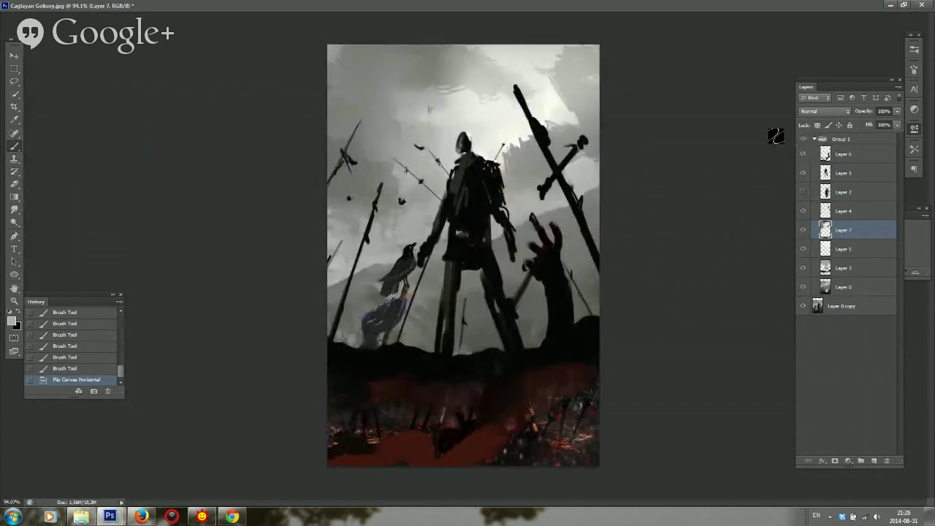
Switch to a small hard round brush and dab light grey touches around the raised hand's fingertips
{"action": "right_click", "coordinate": [585, 167]}
{"action": "left_click", "coordinate": [596, 241]}
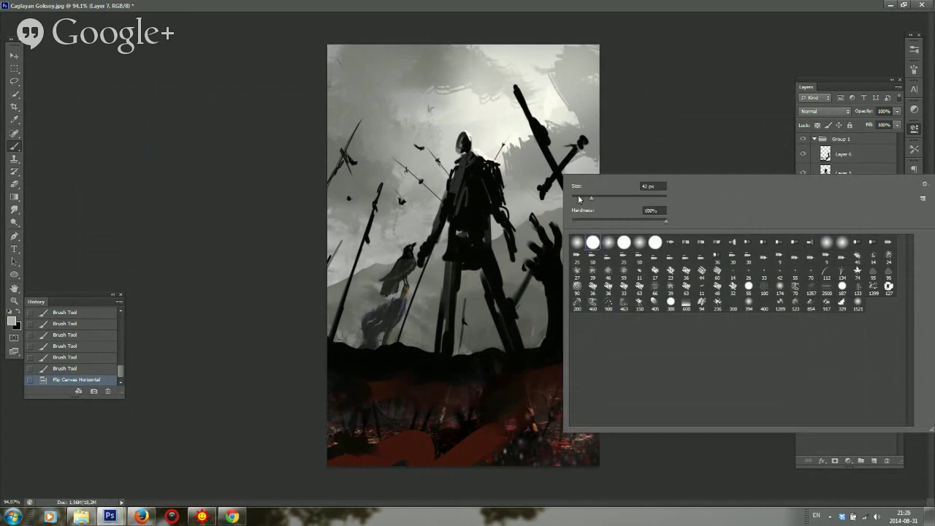
{"action": "left_click", "coordinate": [581, 199]}
{"action": "left_click", "coordinate": [554, 205]}
{"action": "right_click", "coordinate": [541, 218]}
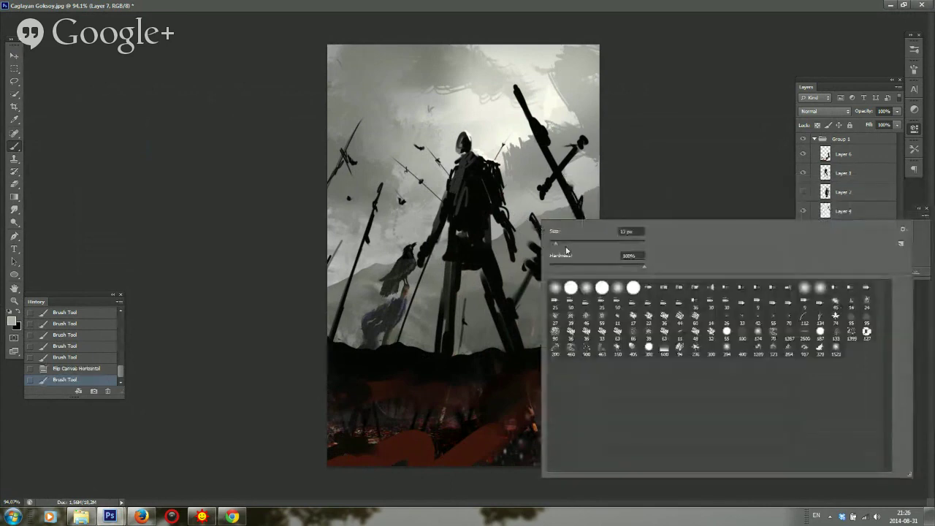
{"action": "left_click", "coordinate": [558, 245]}
{"action": "left_click", "coordinate": [539, 222]}
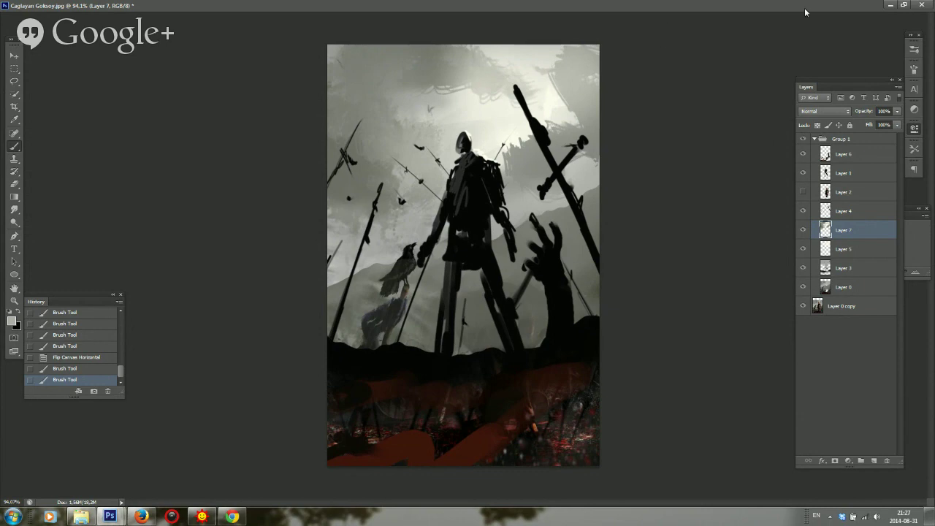
Save the warrior overpaint as a layered PSD in the Level UP!(Session 41) folder with Maximize Compatibility on
{"action": "left_click", "coordinate": [902, 5]}
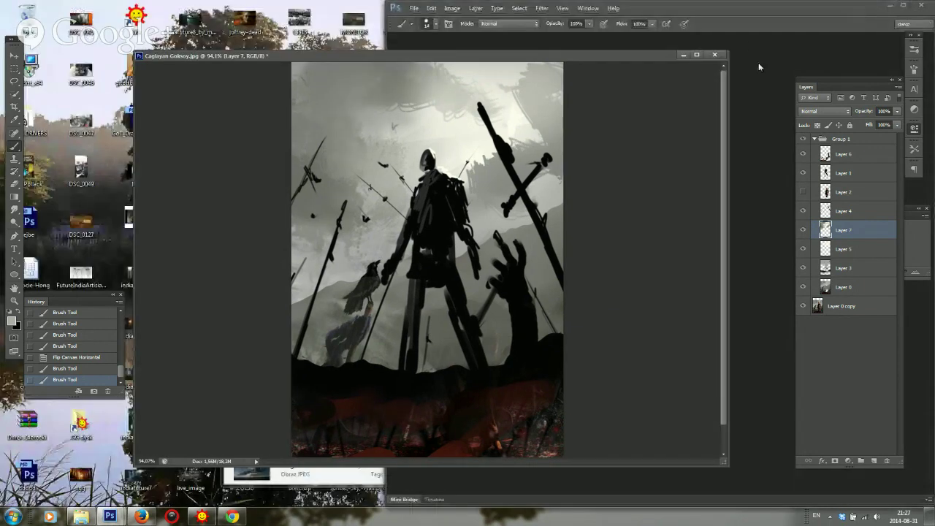
{"action": "double_click", "coordinate": [776, 10]}
{"action": "key", "text": "ctrl+shift+s"}
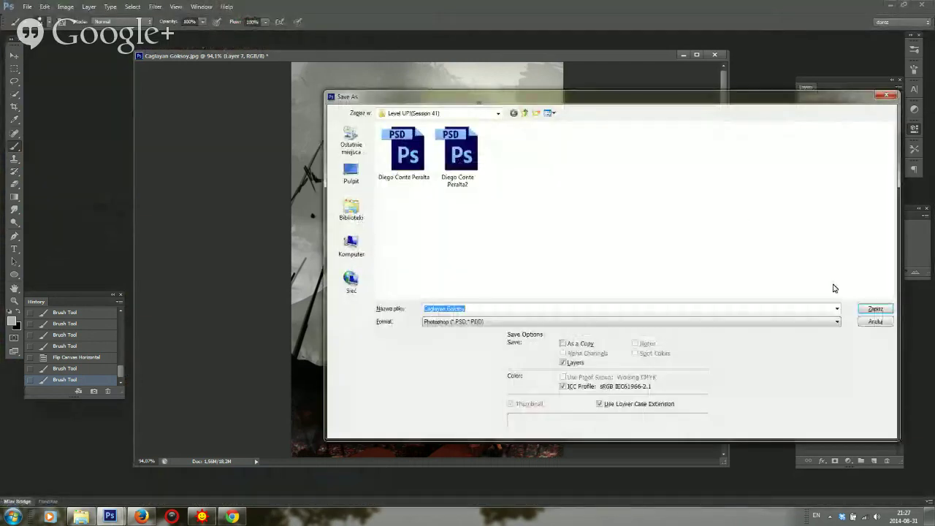
{"action": "left_click", "coordinate": [870, 307]}
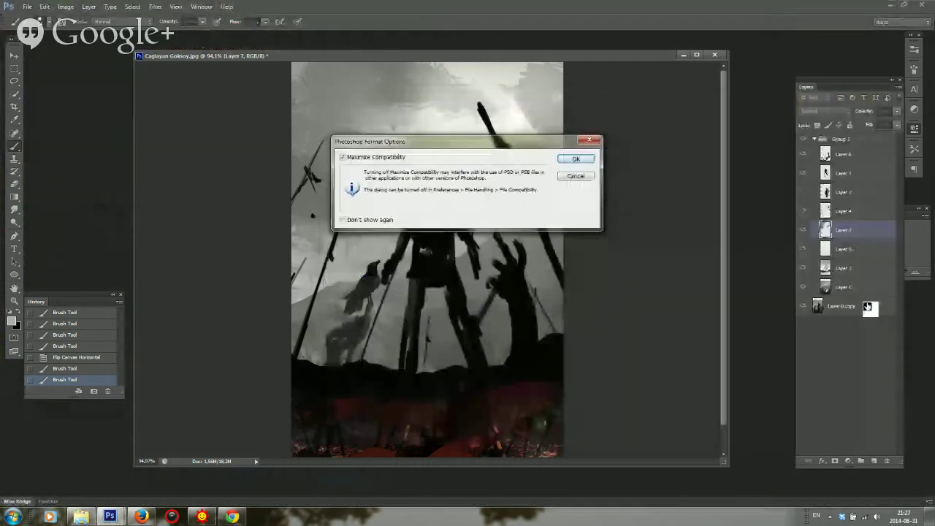
{"action": "left_click", "coordinate": [588, 158]}
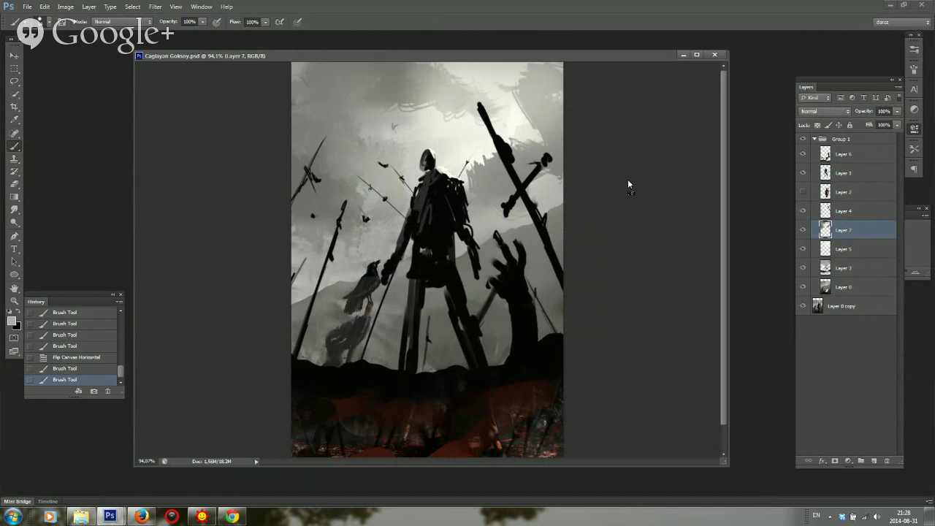
Compare the overpaint with the original painting at thumbnail size by toggling the visibility of Group 1
{"action": "left_click", "coordinate": [806, 139]}
{"action": "scroll", "coordinate": [634, 217], "scroll_direction": "down", "scroll_amount": 5}
{"action": "scroll", "coordinate": [637, 214], "scroll_direction": "down", "scroll_amount": 4}
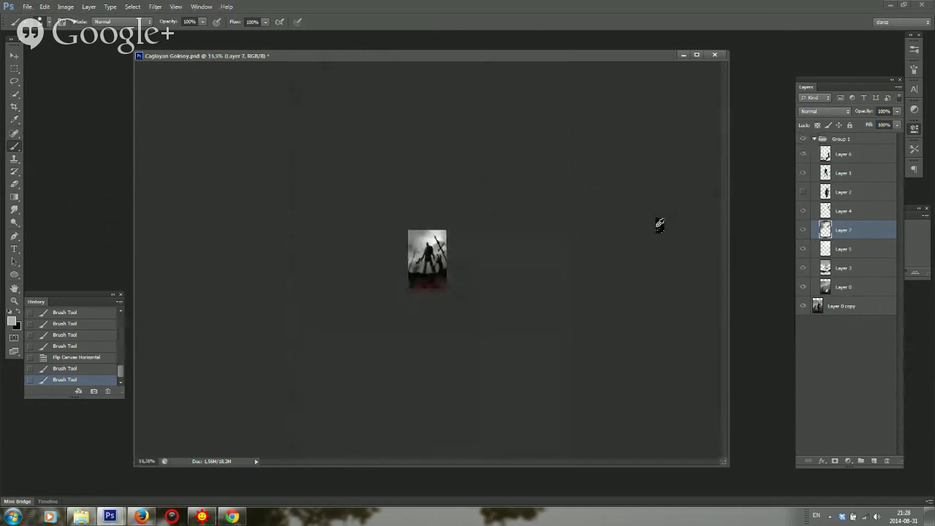
{"action": "left_click", "coordinate": [804, 139]}
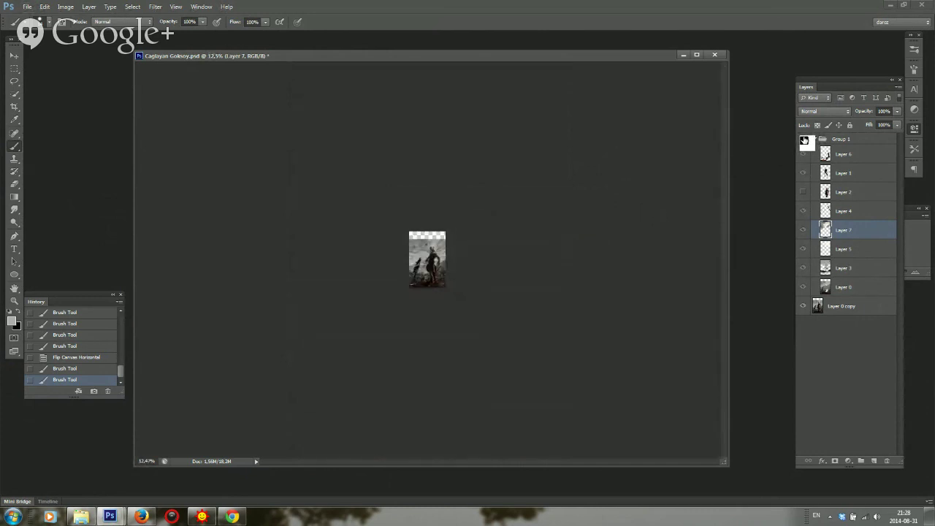
{"action": "left_click", "coordinate": [804, 140]}
{"action": "left_click", "coordinate": [805, 140]}
{"action": "left_click", "coordinate": [804, 140]}
{"action": "scroll", "coordinate": [804, 146], "scroll_direction": "up", "scroll_amount": 1}
{"action": "scroll", "coordinate": [772, 160], "scroll_direction": "up", "scroll_amount": 3}
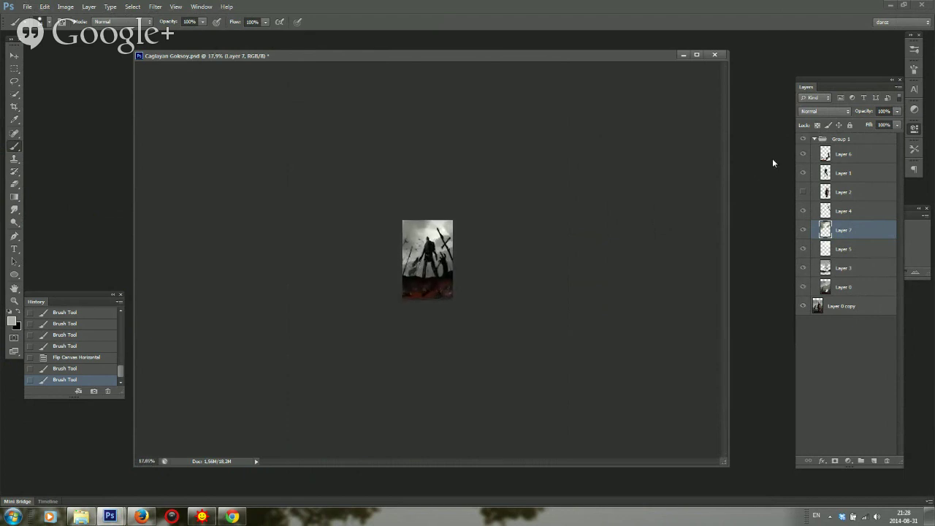
{"action": "left_click", "coordinate": [803, 140]}
{"action": "left_click", "coordinate": [803, 140]}
{"action": "left_click", "coordinate": [804, 141]}
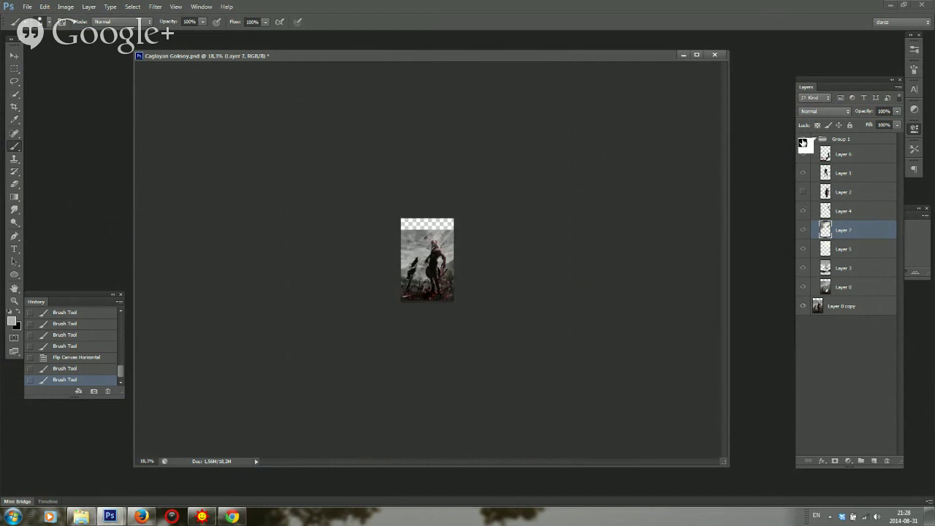
{"action": "left_click", "coordinate": [803, 141]}
Add a new layer above Layer 7 and paint a black flying bird silhouette in the upper left of the sky
{"action": "scroll", "coordinate": [747, 185], "scroll_direction": "up", "scroll_amount": 8}
{"action": "key", "text": "ctrl+plus"}
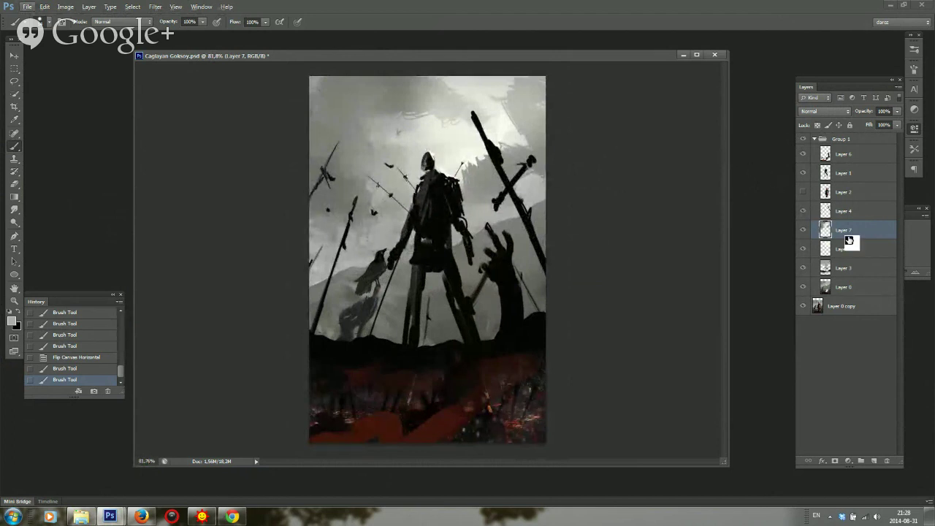
{"action": "left_click", "coordinate": [874, 461]}
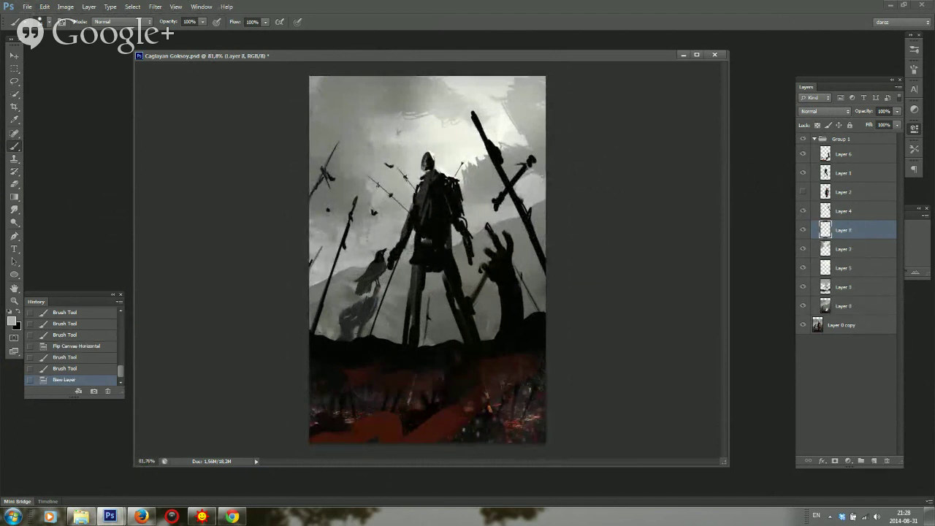
{"action": "right_click", "coordinate": [437, 207]}
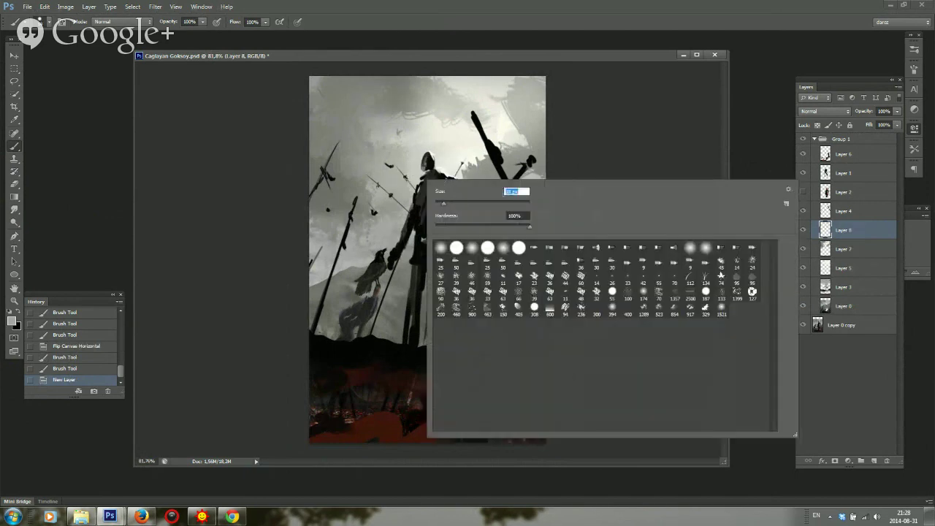
{"action": "left_click_drag", "start_coordinate": [375, 105], "coordinate": [356, 123]}
{"action": "key", "text": "ctrl+z"}
{"action": "left_click", "coordinate": [441, 355], "text": "alt"}
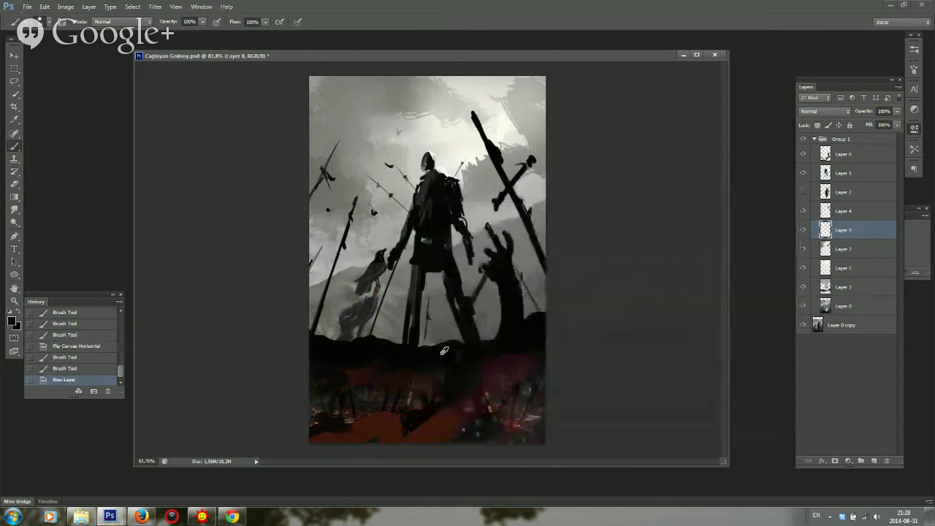
{"action": "right_click", "coordinate": [395, 158]}
{"action": "key", "text": "Escape"}
{"action": "mouse_move", "coordinate": [368, 86]}
{"action": "left_mouse_down"}
{"action": "mouse_move", "coordinate": [354, 108]}
{"action": "mouse_move", "coordinate": [352, 101]}
{"action": "left_mouse_up"}
Choose another brush, add smaller distant birds across the upper sky and extend the large bird's wing
{"action": "right_click", "coordinate": [347, 122]}
{"action": "double_click", "coordinate": [677, 235]}
{"action": "left_click", "coordinate": [381, 129]}
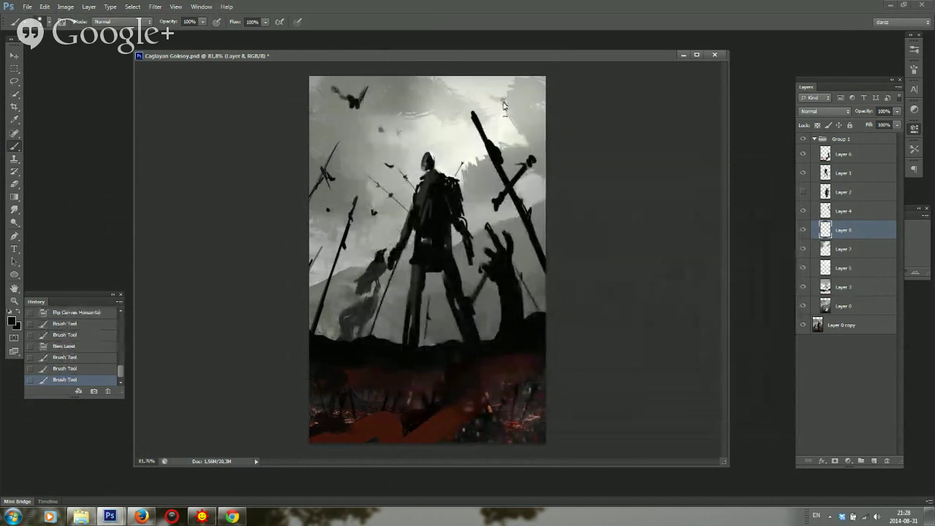
{"action": "left_click_drag", "start_coordinate": [503, 103], "coordinate": [515, 102]}
{"action": "left_click_drag", "start_coordinate": [347, 101], "coordinate": [322, 85]}
Apply Motion Blur to the bird layer with an angle of -50° and a distance of 23 pixels
{"action": "scroll", "coordinate": [543, 132], "scroll_direction": "down", "scroll_amount": 5}
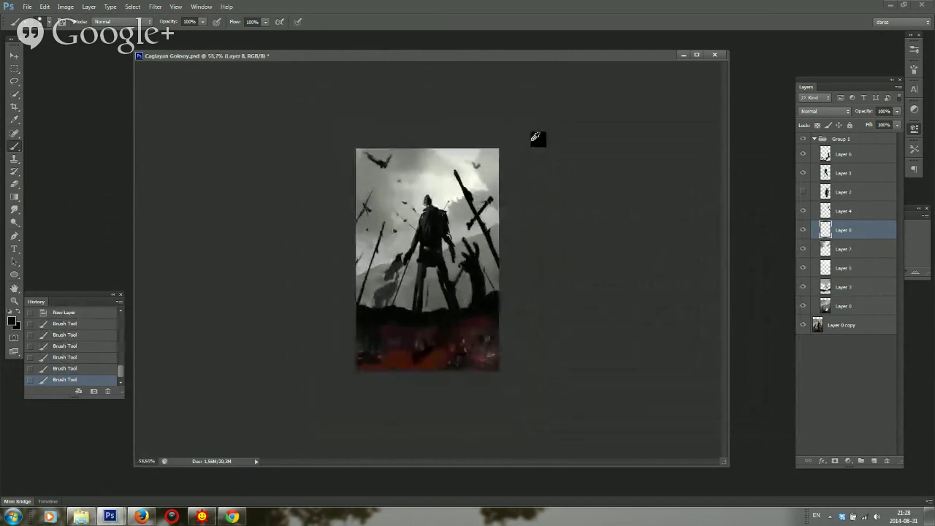
{"action": "scroll", "coordinate": [534, 136], "scroll_direction": "up", "scroll_amount": 4}
{"action": "scroll", "coordinate": [512, 133], "scroll_direction": "up", "scroll_amount": 1}
{"action": "left_click", "coordinate": [155, 7]}
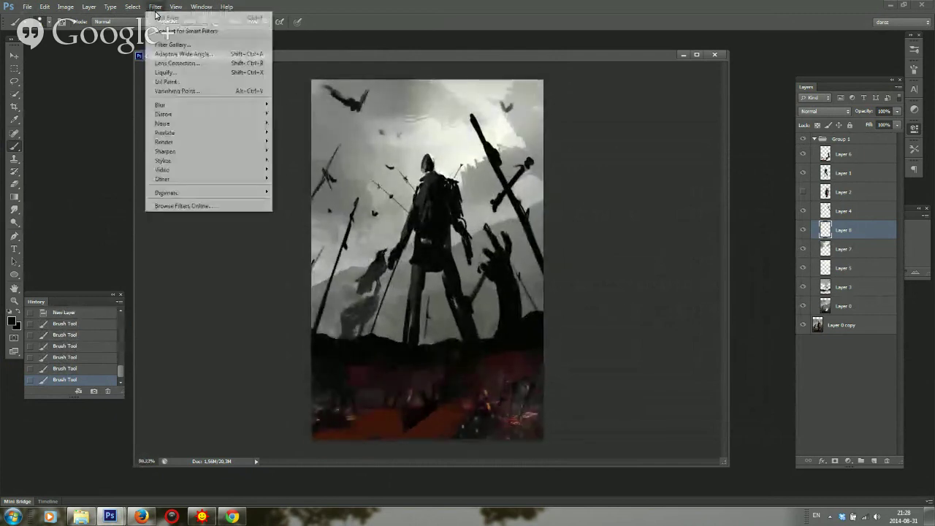
{"action": "mouse_move", "coordinate": [189, 109]}
{"action": "left_click", "coordinate": [311, 193]}
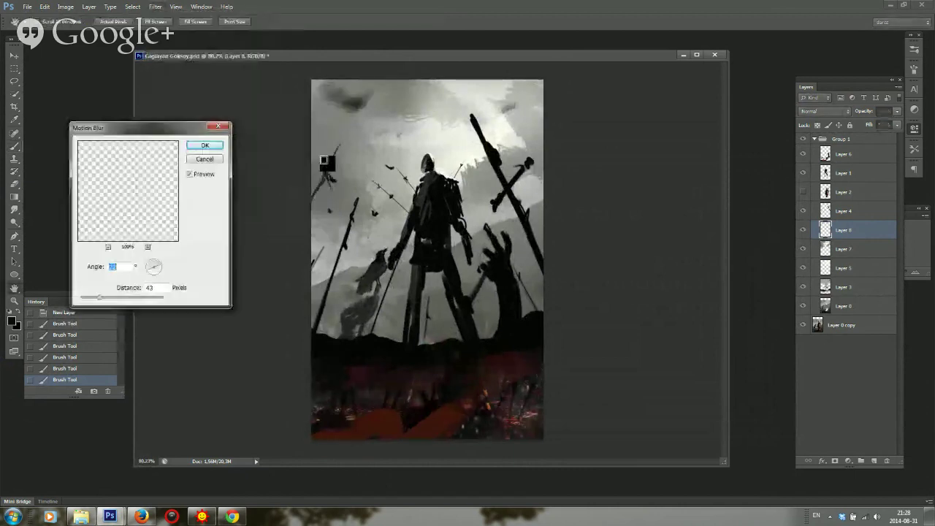
{"action": "left_click_drag", "start_coordinate": [99, 298], "coordinate": [87, 298]}
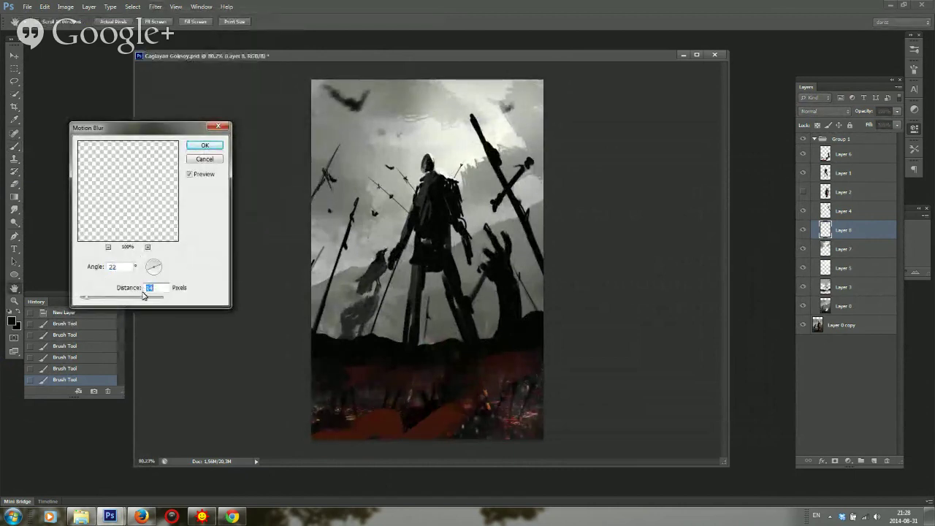
{"action": "left_click", "coordinate": [159, 267]}
{"action": "left_click_drag", "start_coordinate": [158, 271], "coordinate": [154, 278]}
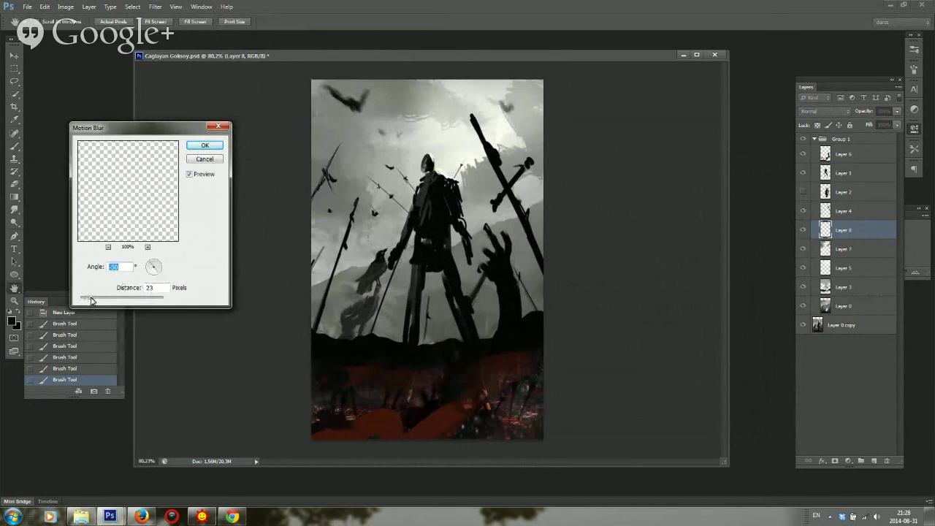
{"action": "left_click", "coordinate": [205, 146]}
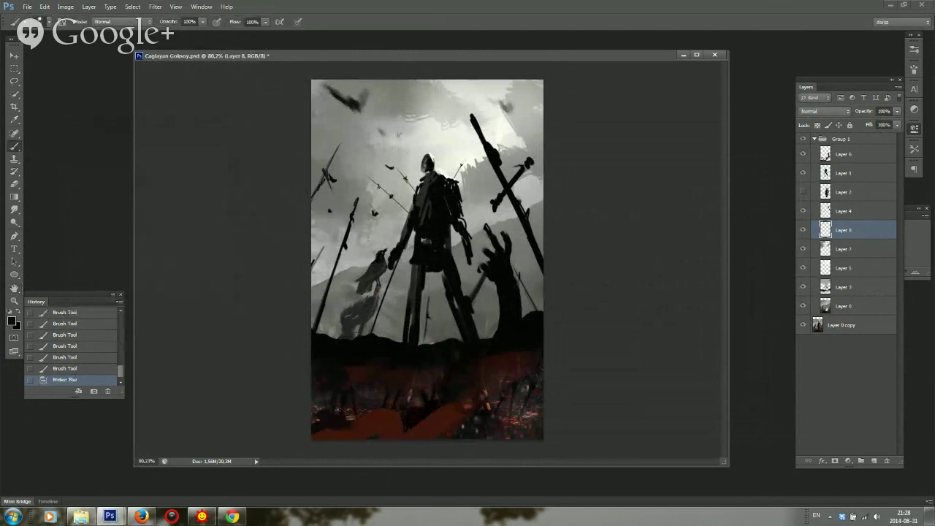
Switch to the Google+ Hangouts session in Firefox to view the live broadcast
{"action": "left_click", "coordinate": [143, 517]}
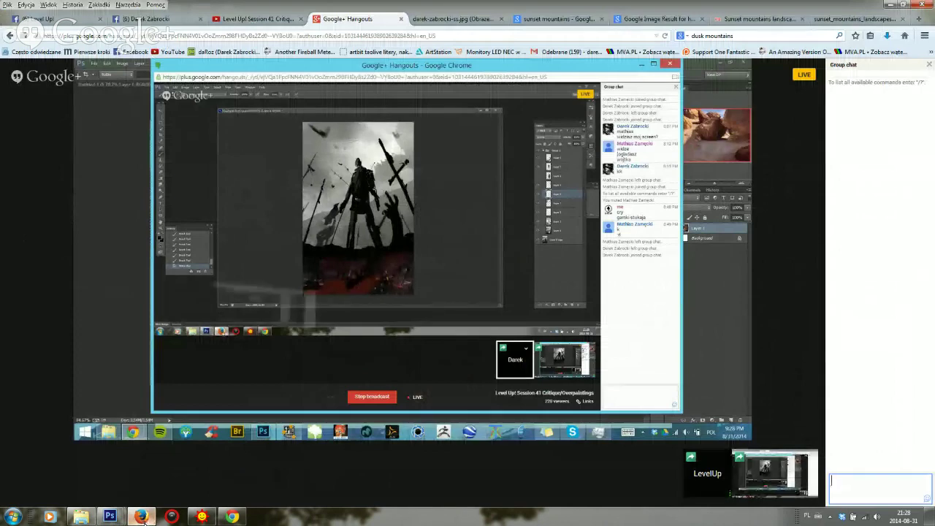
{"action": "left_click", "coordinate": [146, 522]}
{"action": "left_click_drag", "start_coordinate": [445, 58], "coordinate": [461, 62]}
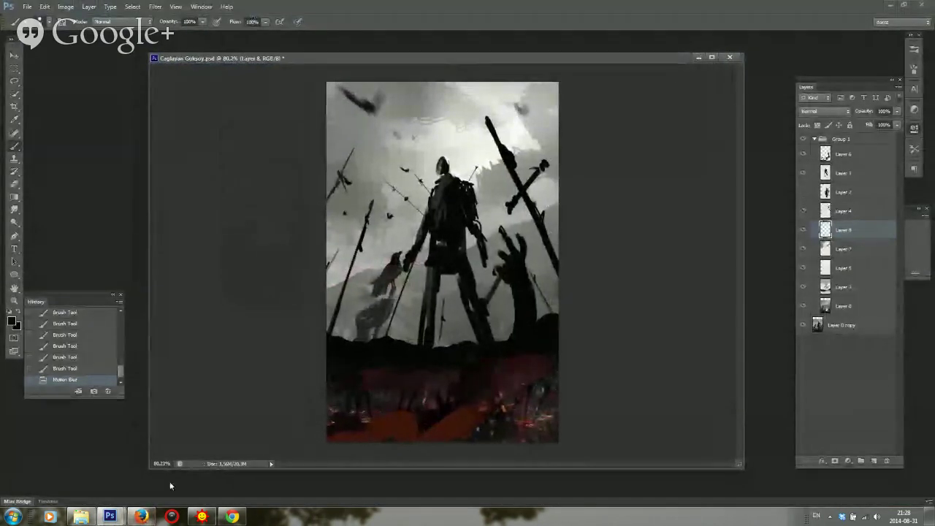
{"action": "left_click", "coordinate": [148, 512]}
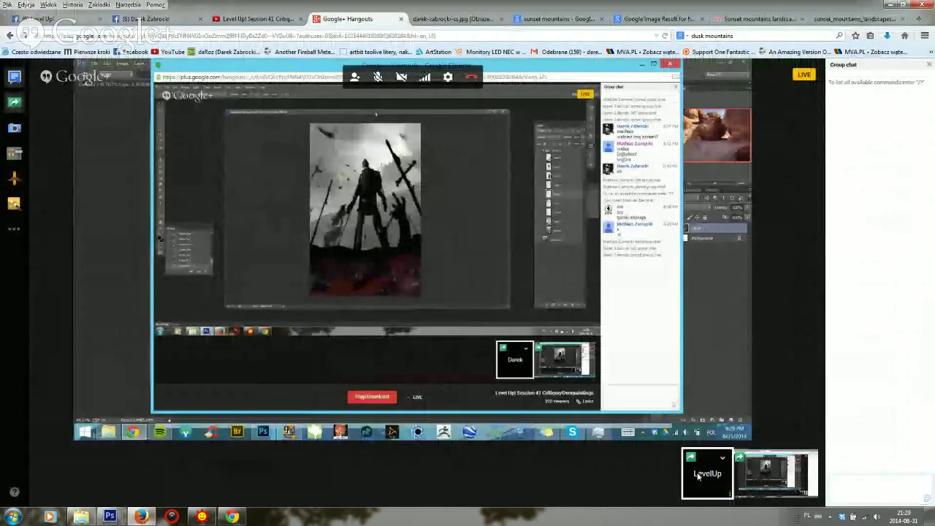
{"action": "left_click", "coordinate": [886, 4]}
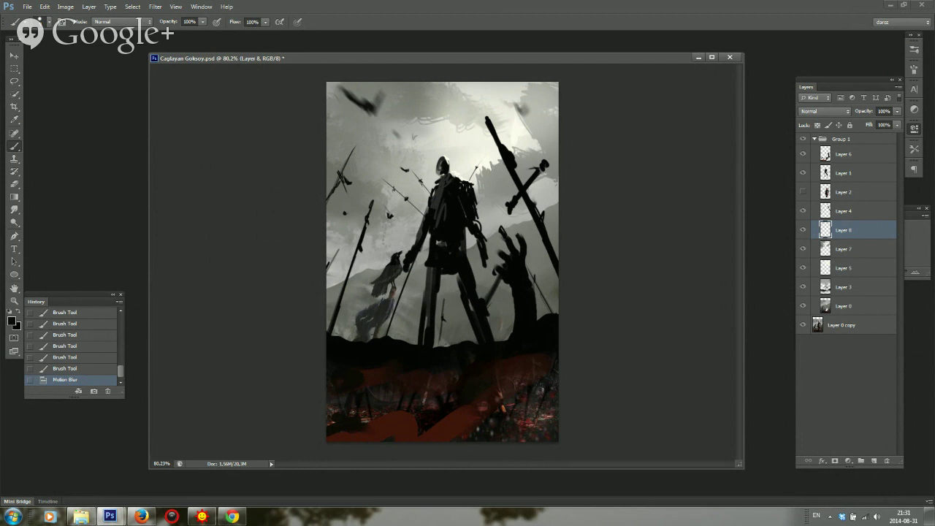
{"action": "left_click", "coordinate": [143, 517]}
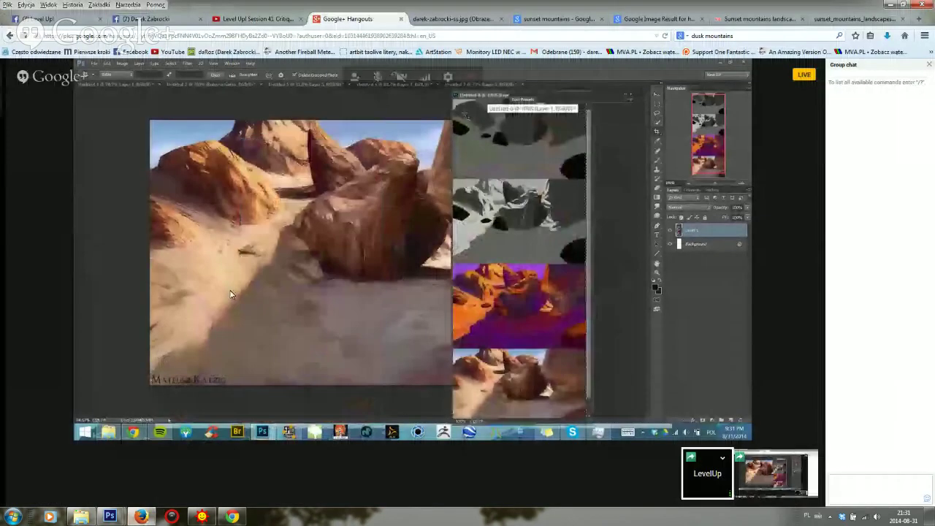
{"action": "left_click", "coordinate": [290, 19]}
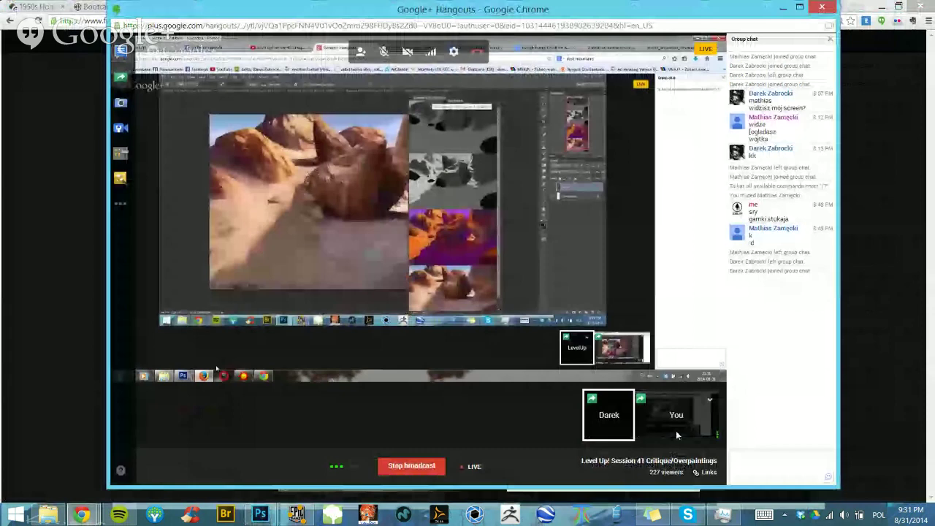
Select your own feed in the Hangouts broadcast and switch to the Untitled-6 desert rock painting in Photoshop
{"action": "left_click", "coordinate": [677, 433]}
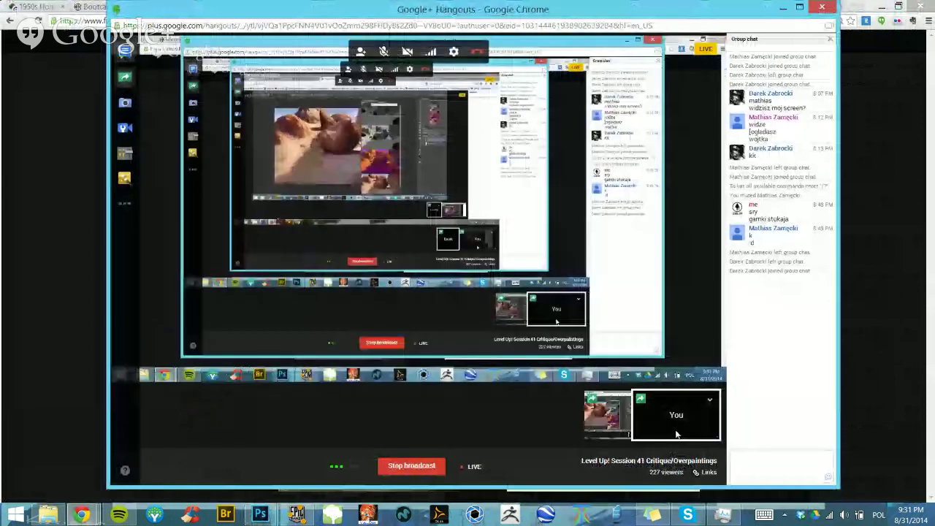
{"action": "left_click", "coordinate": [785, 9]}
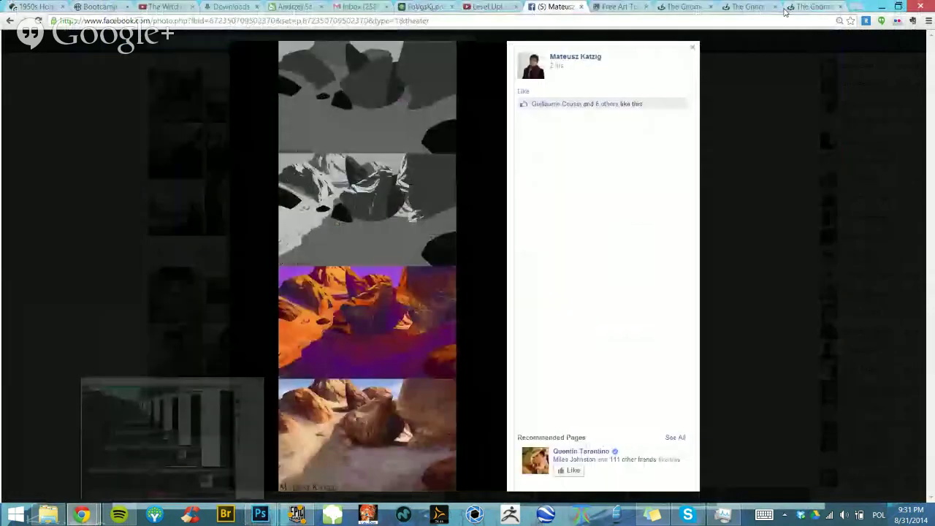
{"action": "mouse_move", "coordinate": [260, 515]}
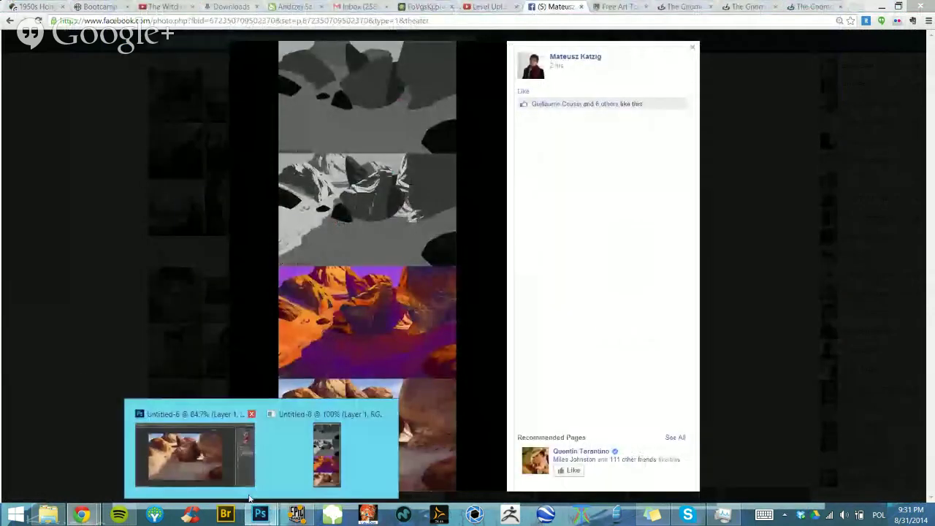
{"action": "left_click", "coordinate": [233, 478]}
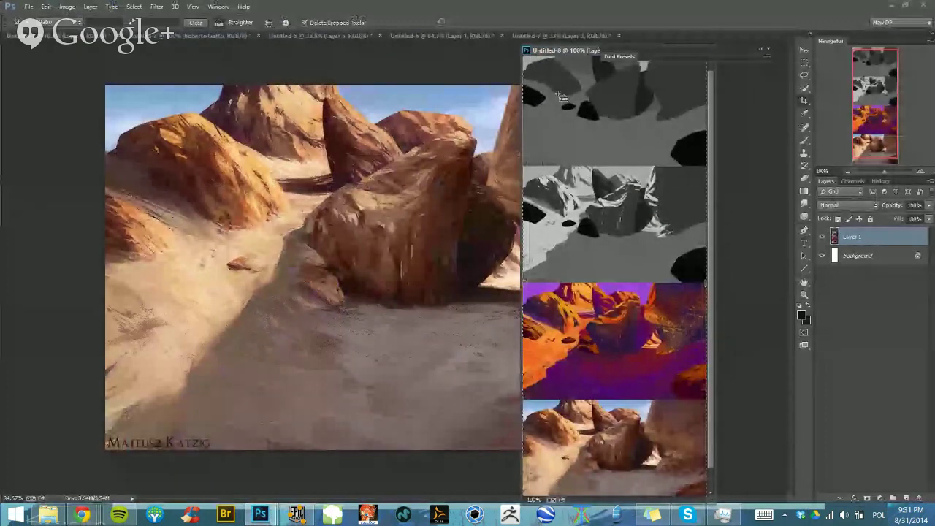
Move the Tool Presets panel and floating Untitled-8 process sheet clear of the desert painting, and make Untitled-6 active
{"action": "left_click_drag", "start_coordinate": [617, 58], "coordinate": [646, 11]}
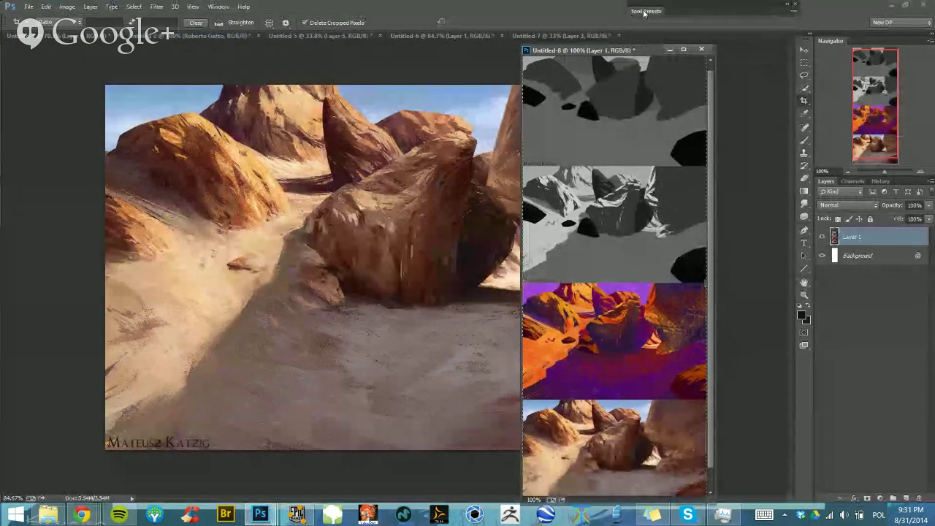
{"action": "left_click_drag", "start_coordinate": [555, 51], "coordinate": [699, 53]}
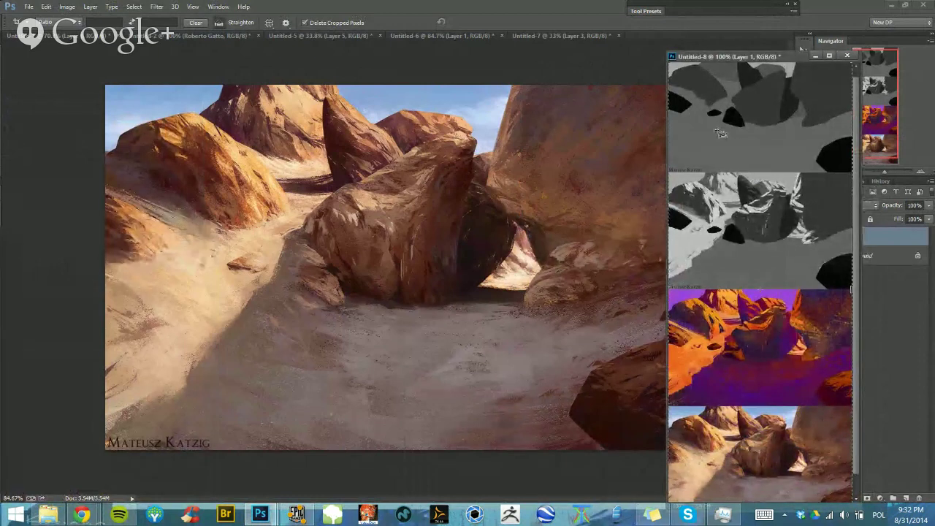
{"action": "left_click_drag", "start_coordinate": [726, 60], "coordinate": [732, 45]}
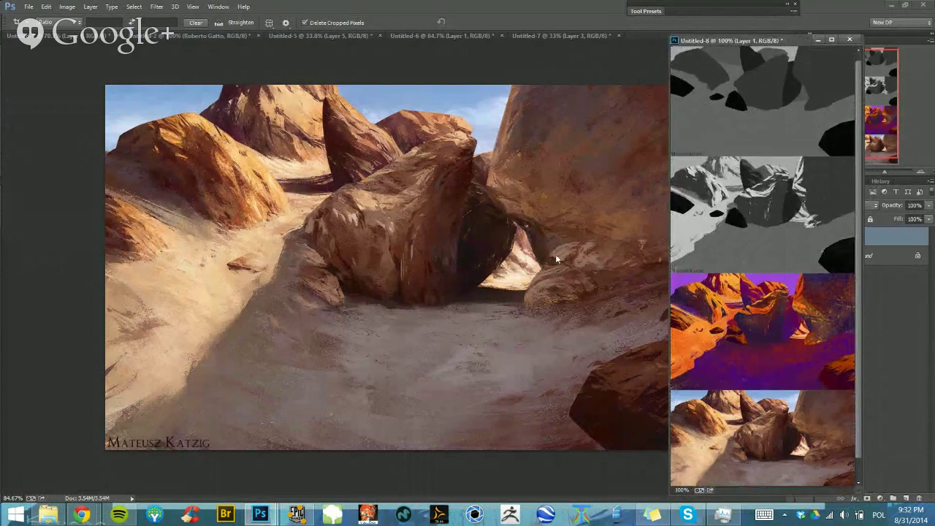
{"action": "left_click_drag", "start_coordinate": [734, 44], "coordinate": [667, 52]}
{"action": "left_click_drag", "start_coordinate": [658, 48], "coordinate": [654, 52]}
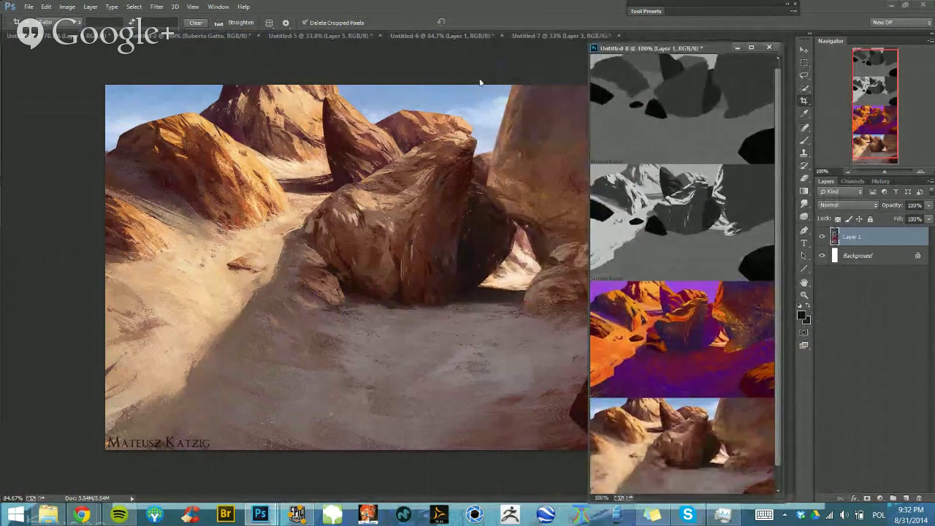
{"action": "mouse_move", "coordinate": [641, 51]}
{"action": "left_mouse_down"}
{"action": "mouse_move", "coordinate": [423, 100]}
{"action": "mouse_move", "coordinate": [637, 46]}
{"action": "left_mouse_up"}
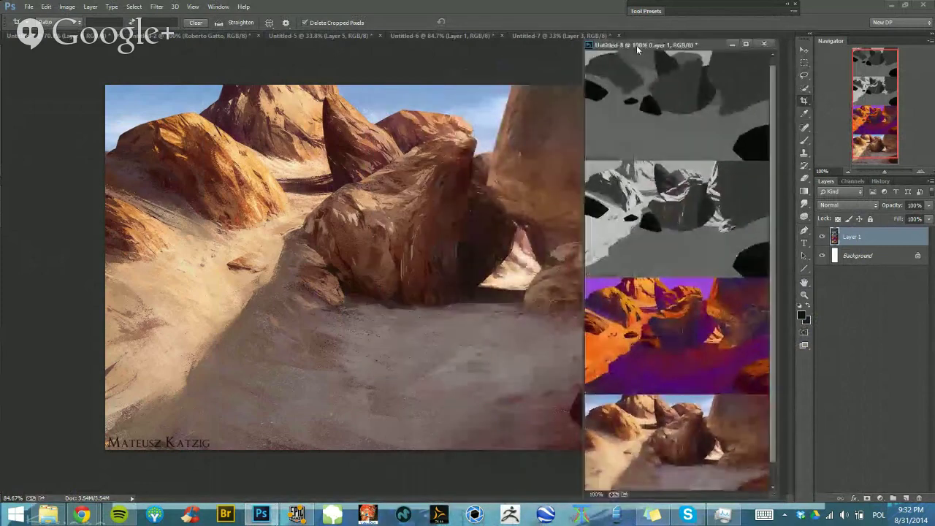
{"action": "left_click", "coordinate": [515, 88]}
{"action": "key", "text": "Escape"}
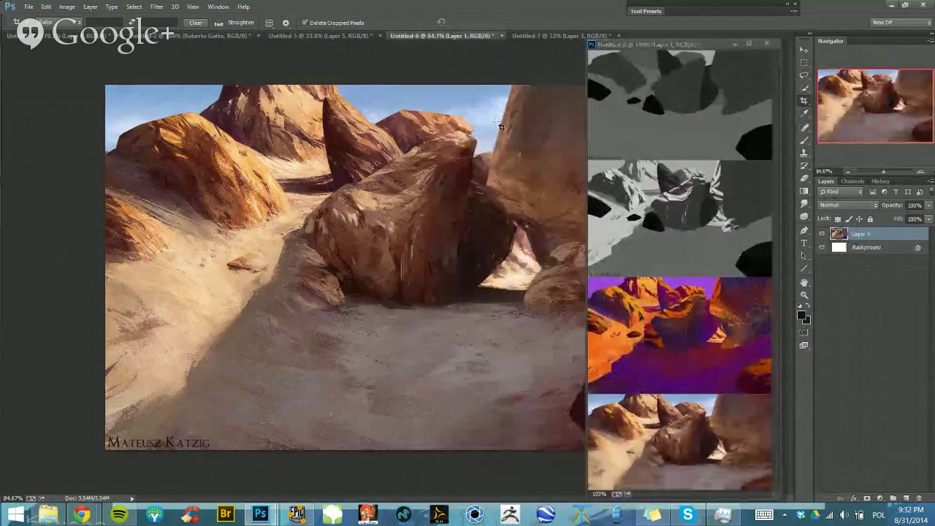
Minimize the floating Untitled-8 process sheet and examine the desert painting's overall composition at both thumbnail and large size
{"action": "left_click", "coordinate": [736, 44]}
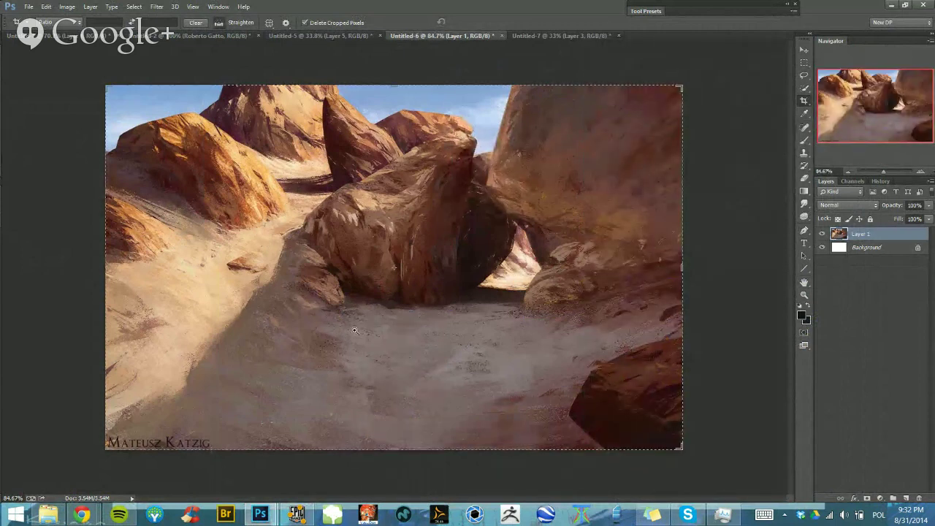
{"action": "scroll", "coordinate": [267, 374], "scroll_direction": "down", "scroll_amount": 5}
{"action": "scroll", "coordinate": [317, 320], "scroll_direction": "up", "scroll_amount": 2}
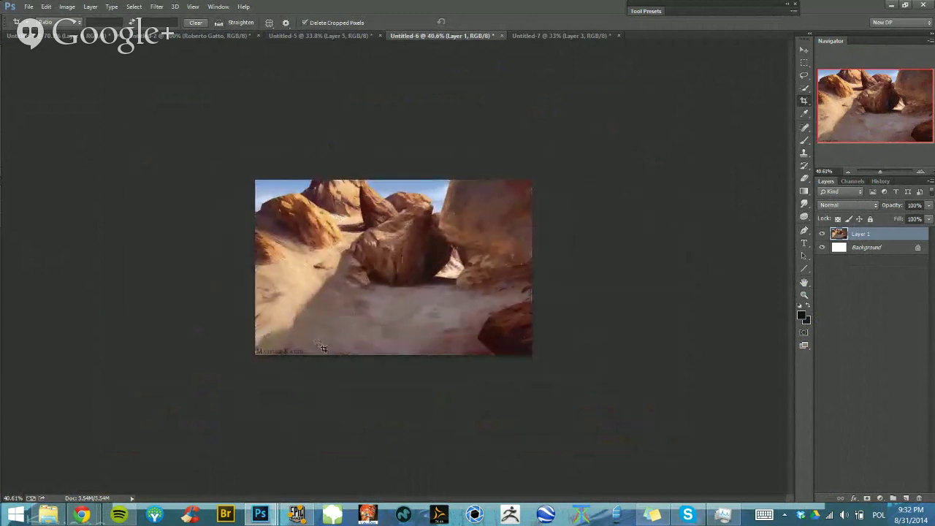
{"action": "scroll", "coordinate": [337, 303], "scroll_direction": "down", "scroll_amount": 2}
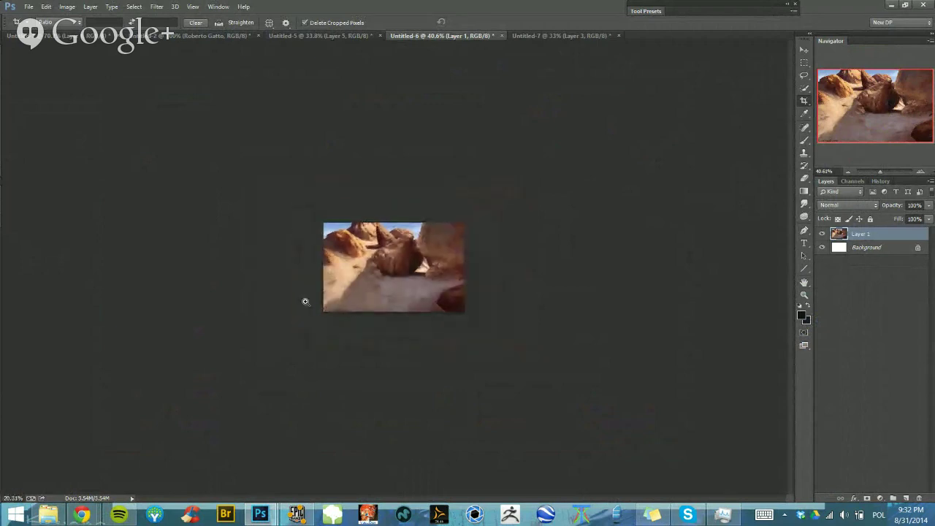
{"action": "scroll", "coordinate": [305, 300], "scroll_direction": "down", "scroll_amount": 1}
{"action": "scroll", "coordinate": [295, 303], "scroll_direction": "up", "scroll_amount": 1}
{"action": "scroll", "coordinate": [302, 305], "scroll_direction": "up", "scroll_amount": 2}
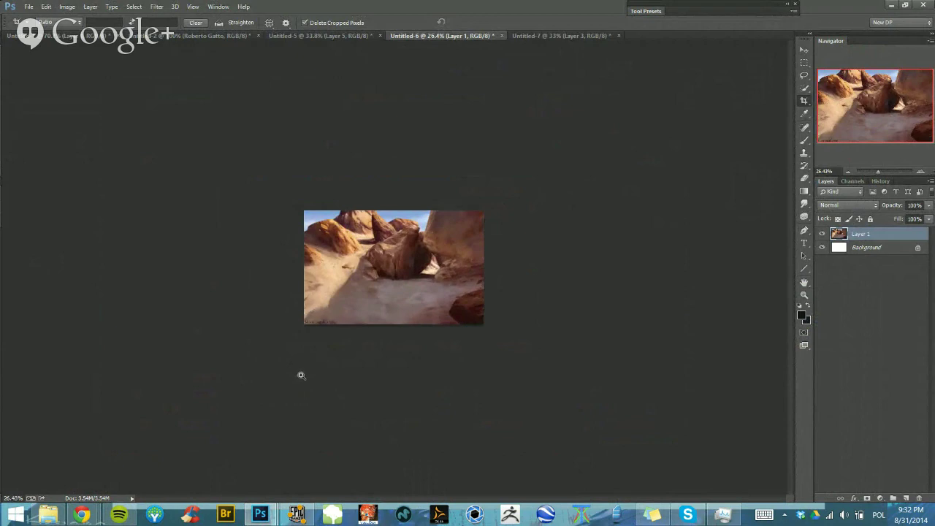
{"action": "scroll", "coordinate": [396, 266], "scroll_direction": "up", "scroll_amount": 6}
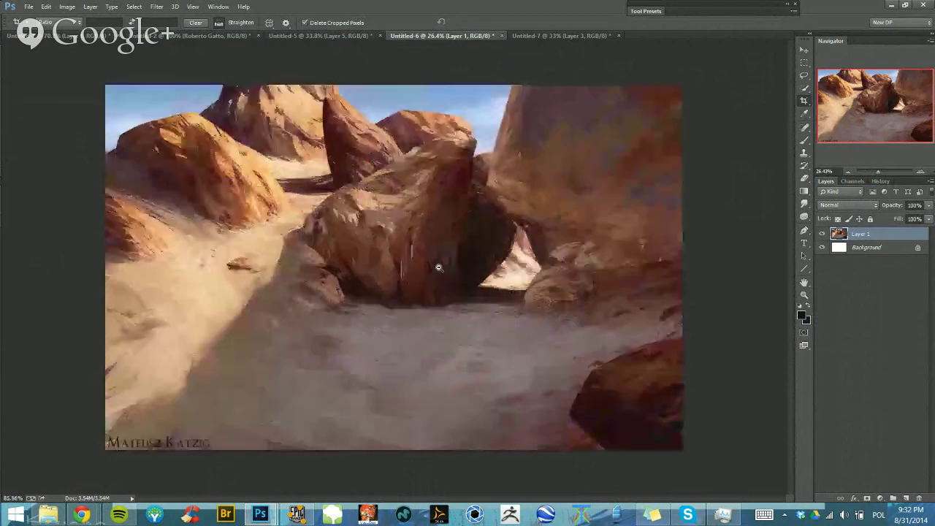
{"action": "scroll", "coordinate": [229, 276], "scroll_direction": "down", "scroll_amount": 7}
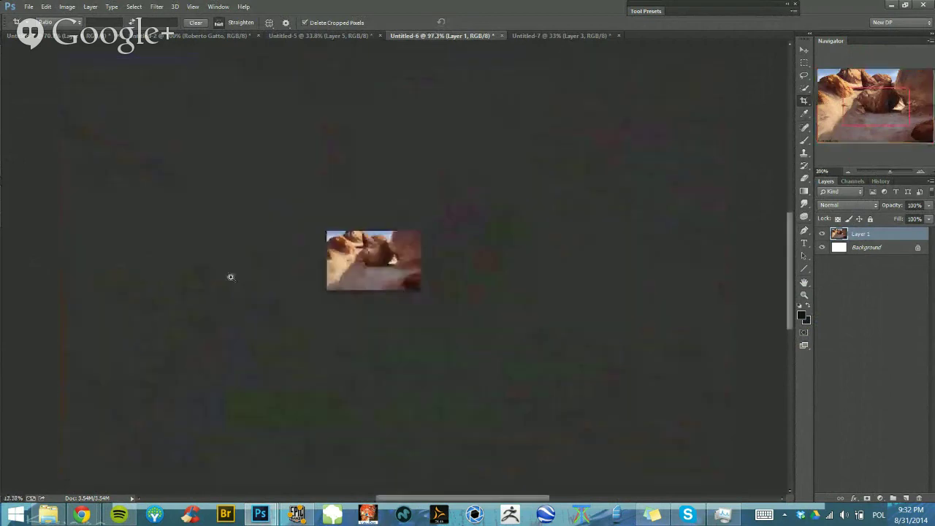
{"action": "scroll", "coordinate": [230, 278], "scroll_direction": "up", "scroll_amount": 6}
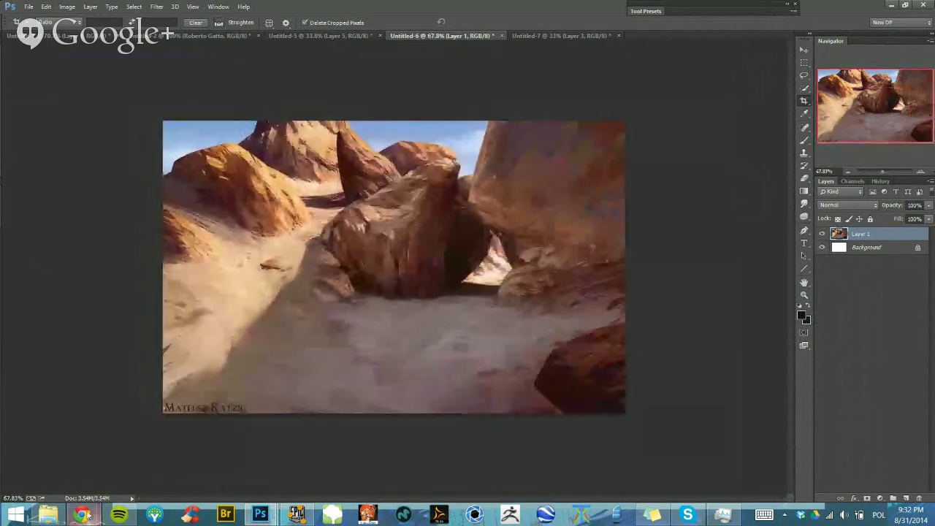
Examine the central boulder, the lit gap beside it and the shaded foreground of the desert painting up close
{"action": "scroll", "coordinate": [461, 282], "scroll_direction": "up", "scroll_amount": 3}
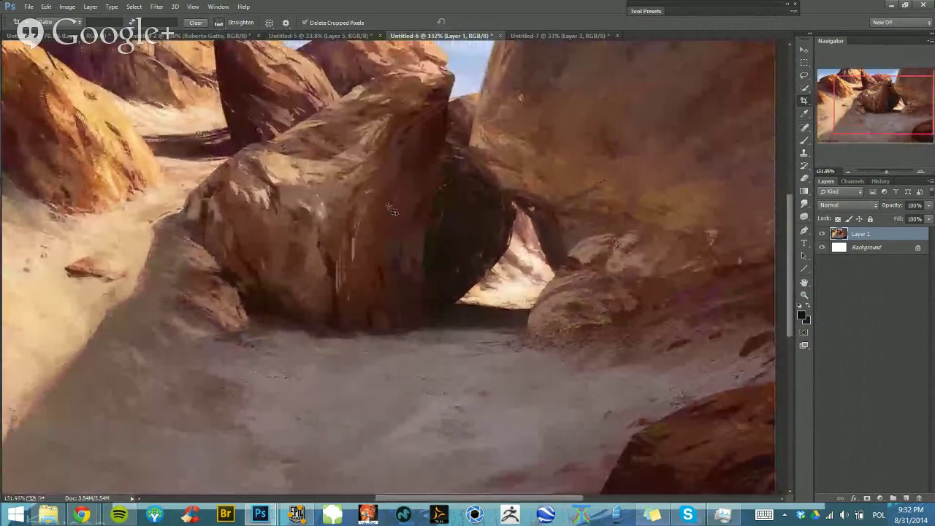
{"action": "left_click_drag", "start_coordinate": [478, 200], "coordinate": [365, 329]}
{"action": "left_click_drag", "start_coordinate": [455, 279], "coordinate": [516, 100]}
{"action": "left_click_drag", "start_coordinate": [449, 247], "coordinate": [490, 250]}
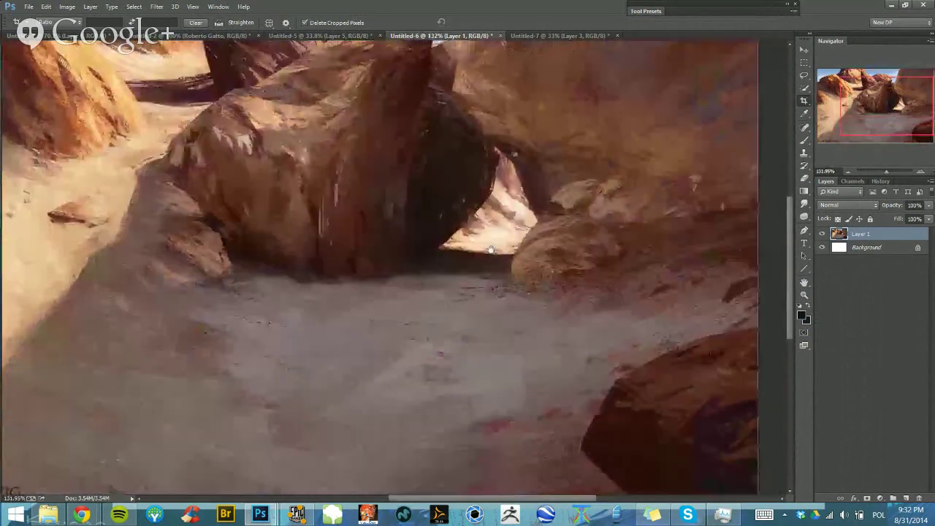
{"action": "scroll", "coordinate": [490, 250], "scroll_direction": "down", "scroll_amount": 3}
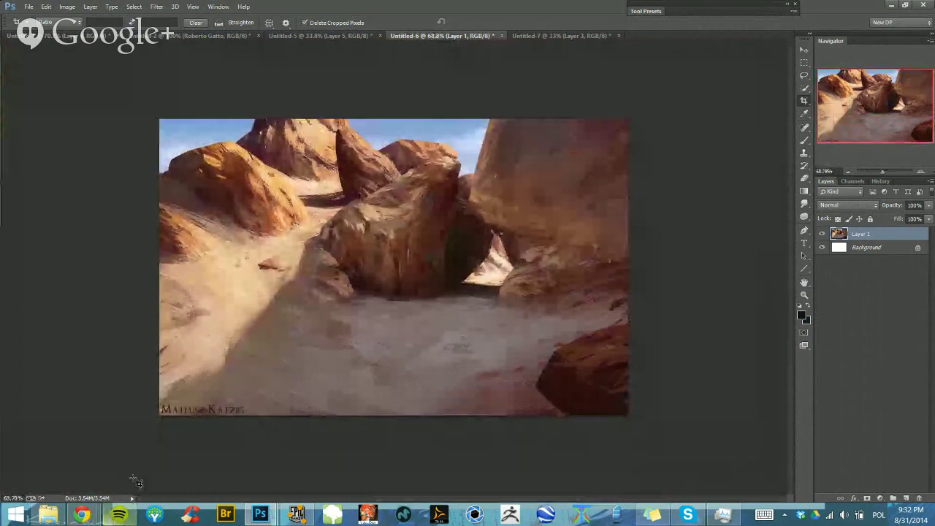
Restore the Untitled-8 process sheet beside the painting and examine its grayscale value, lighting and colour stages
{"action": "mouse_move", "coordinate": [260, 513]}
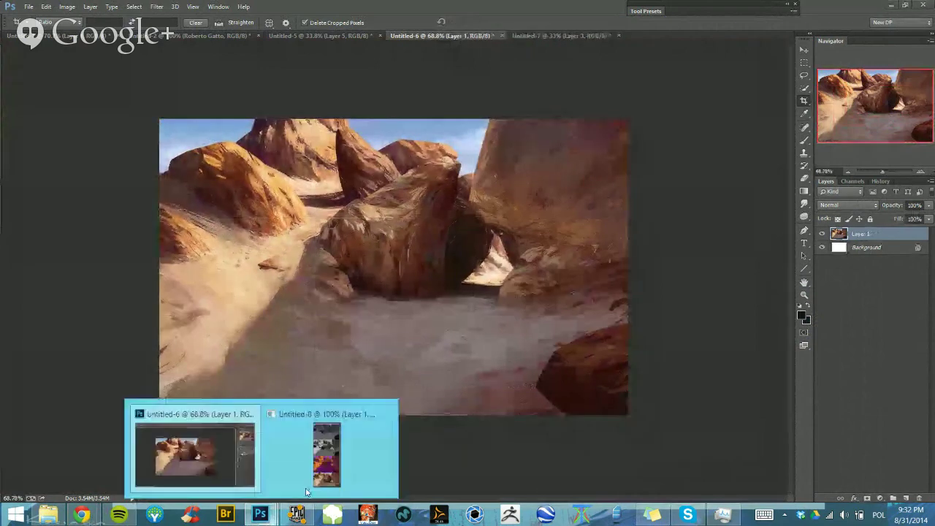
{"action": "left_click", "coordinate": [307, 492]}
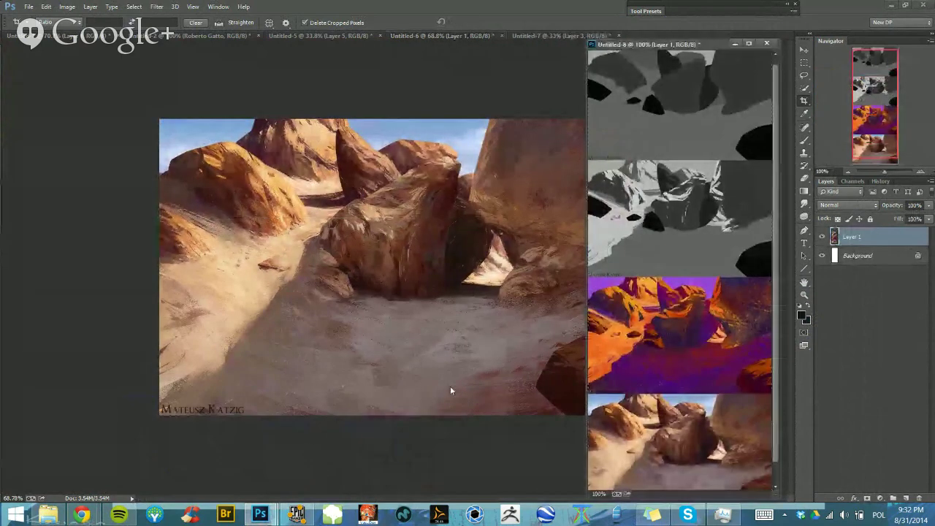
{"action": "scroll", "coordinate": [685, 108], "scroll_direction": "up", "scroll_amount": 2}
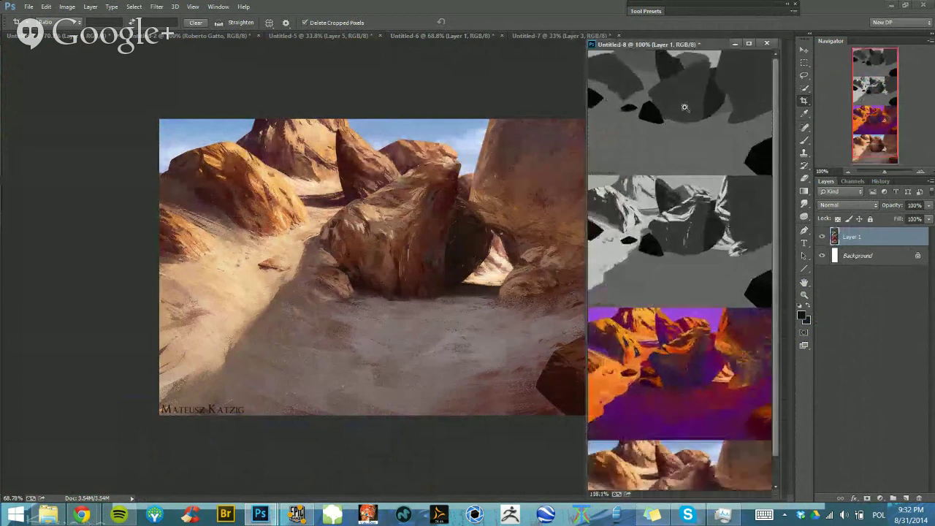
{"action": "scroll", "coordinate": [685, 108], "scroll_direction": "down", "scroll_amount": 4}
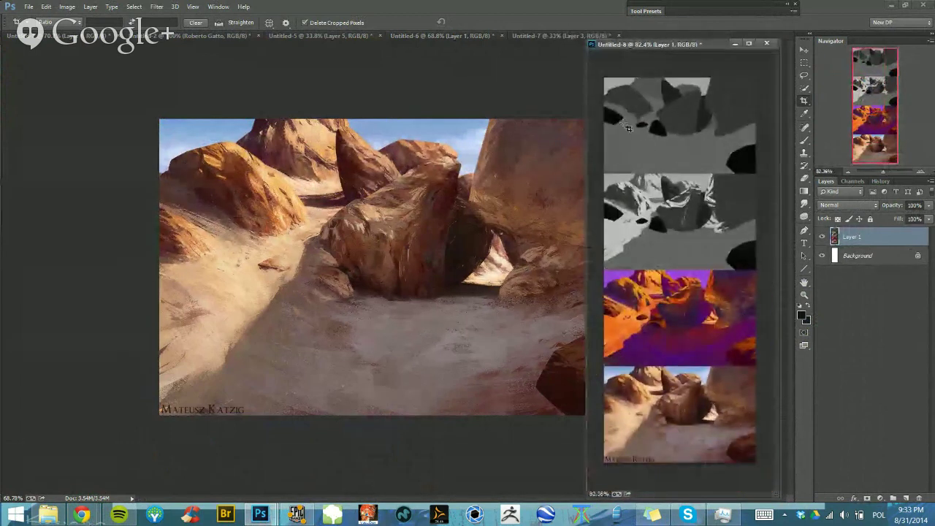
{"action": "scroll", "coordinate": [658, 223], "scroll_direction": "up", "scroll_amount": 1}
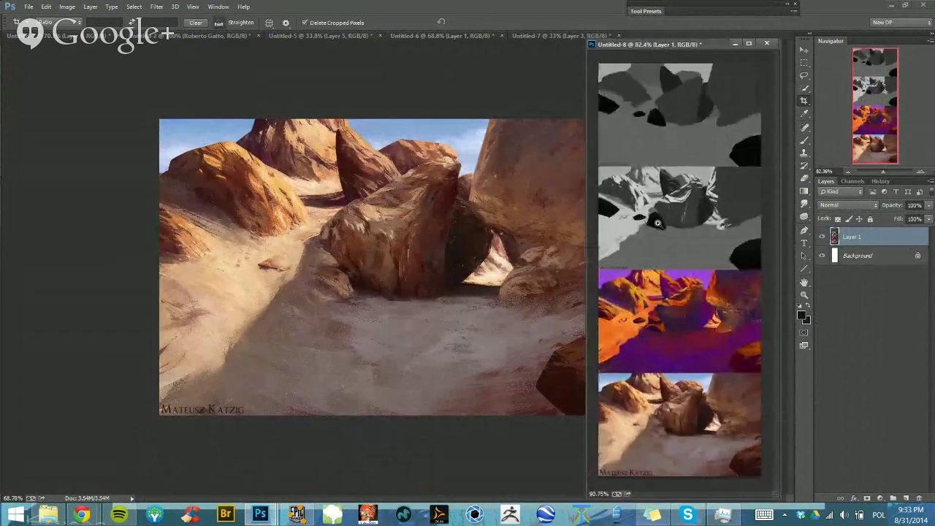
{"action": "scroll", "coordinate": [658, 223], "scroll_direction": "up", "scroll_amount": 2}
{"action": "left_click_drag", "start_coordinate": [674, 221], "coordinate": [687, 151]}
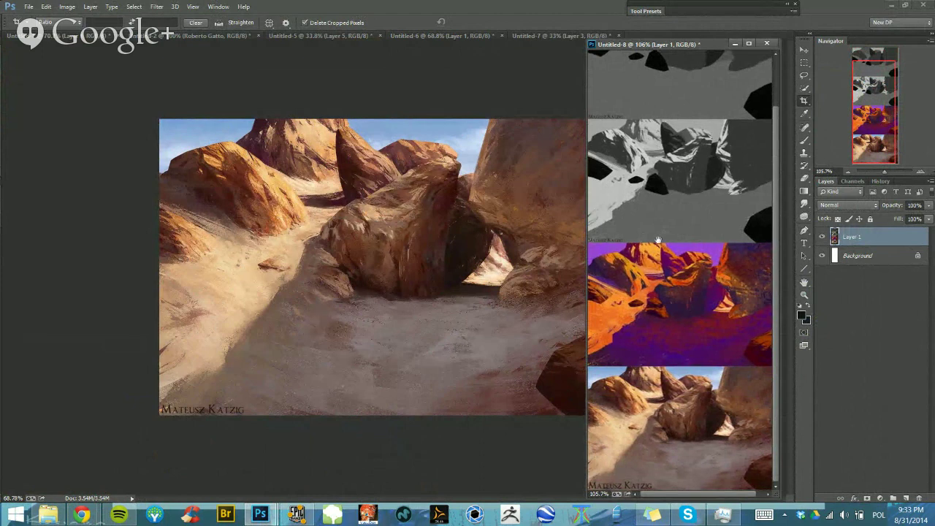
Sample a dark purple from the shadowed ground of the orange-and-purple study as the brush colour
{"action": "left_click_drag", "start_coordinate": [705, 255], "coordinate": [698, 253]}
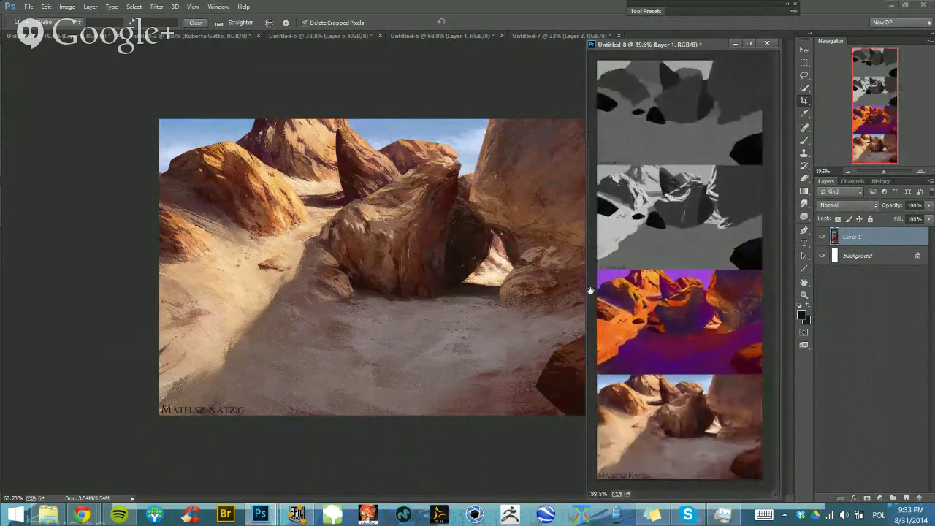
{"action": "left_click", "coordinate": [509, 222]}
{"action": "scroll", "coordinate": [505, 226], "scroll_direction": "down", "scroll_amount": 2}
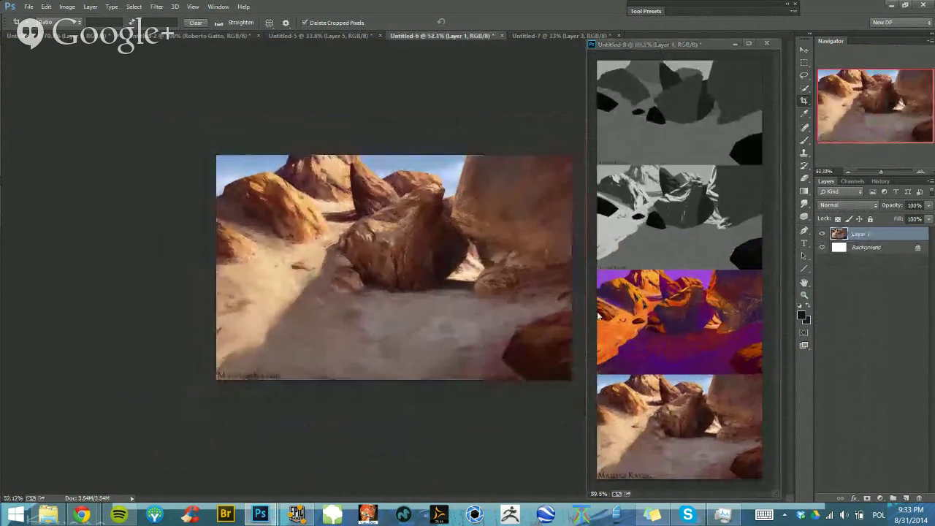
{"action": "left_click", "coordinate": [659, 333]}
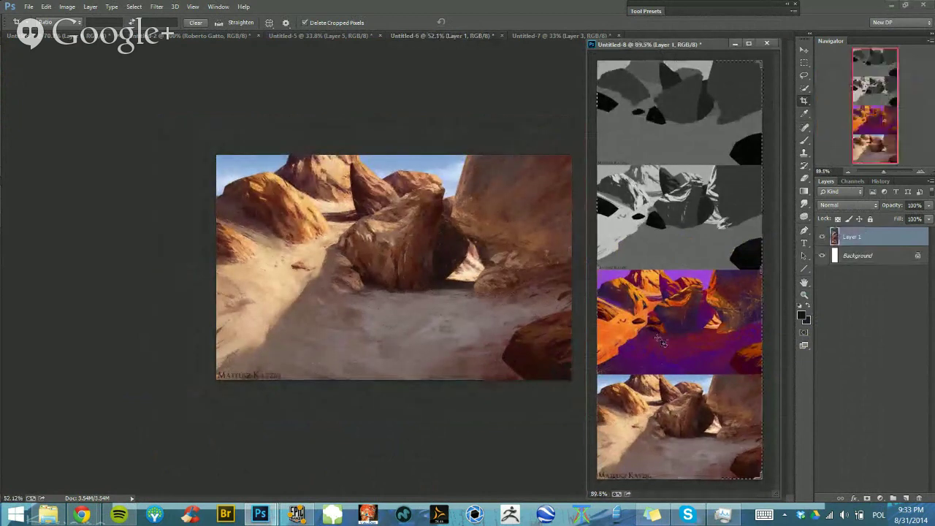
{"action": "scroll", "coordinate": [650, 336], "scroll_direction": "up", "scroll_amount": 1}
{"action": "key", "text": "b"}
{"action": "right_click", "coordinate": [638, 336], "text": "alt"}
{"action": "left_click", "coordinate": [637, 336], "text": "alt"}
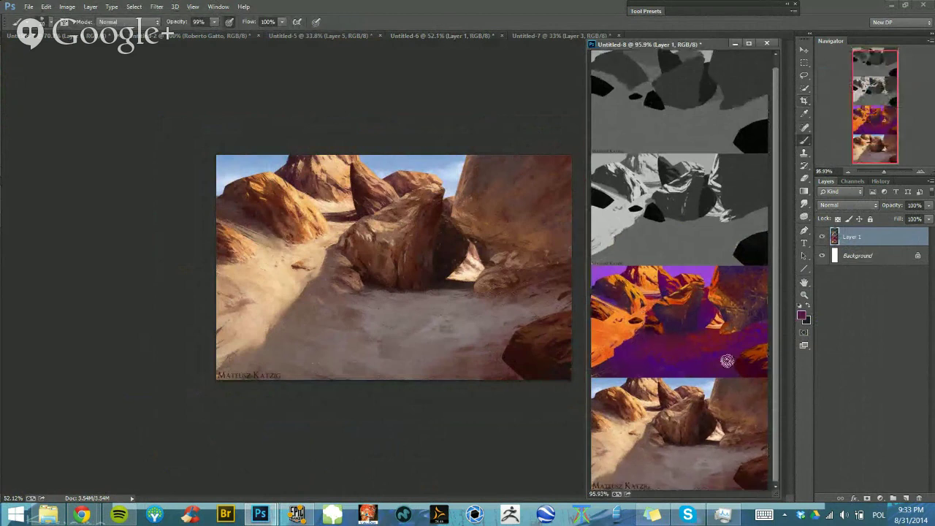
{"action": "right_click", "coordinate": [690, 326], "text": "alt"}
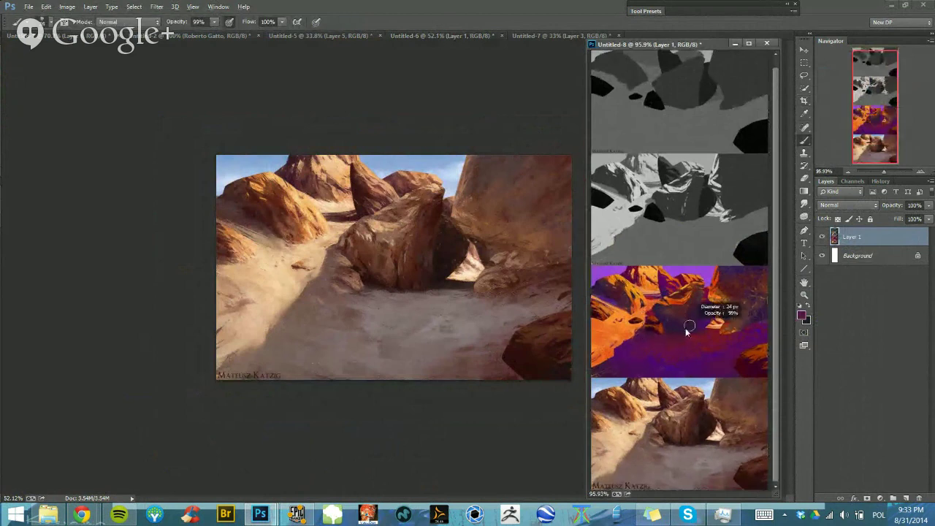
Examine the lit and shadowed areas of the full-size desert rock painting beside its value and colour studies
{"action": "left_click", "coordinate": [375, 307]}
{"action": "left_click_drag", "start_coordinate": [520, 212], "coordinate": [658, 204]}
{"action": "left_click_drag", "start_coordinate": [658, 204], "coordinate": [365, 212]}
{"action": "left_click_drag", "start_coordinate": [415, 279], "coordinate": [281, 293]}
{"action": "mouse_move", "coordinate": [459, 322]}
{"action": "left_mouse_down"}
{"action": "mouse_move", "coordinate": [437, 324]}
{"action": "mouse_move", "coordinate": [457, 312]}
{"action": "mouse_move", "coordinate": [647, 288]}
{"action": "left_mouse_up"}
{"action": "mouse_move", "coordinate": [570, 273]}
{"action": "left_mouse_down"}
{"action": "mouse_move", "coordinate": [346, 282]}
{"action": "mouse_move", "coordinate": [386, 282]}
{"action": "mouse_move", "coordinate": [356, 309]}
{"action": "mouse_move", "coordinate": [407, 282]}
{"action": "mouse_move", "coordinate": [475, 328]}
{"action": "mouse_move", "coordinate": [370, 316]}
{"action": "mouse_move", "coordinate": [439, 318]}
{"action": "left_mouse_up"}
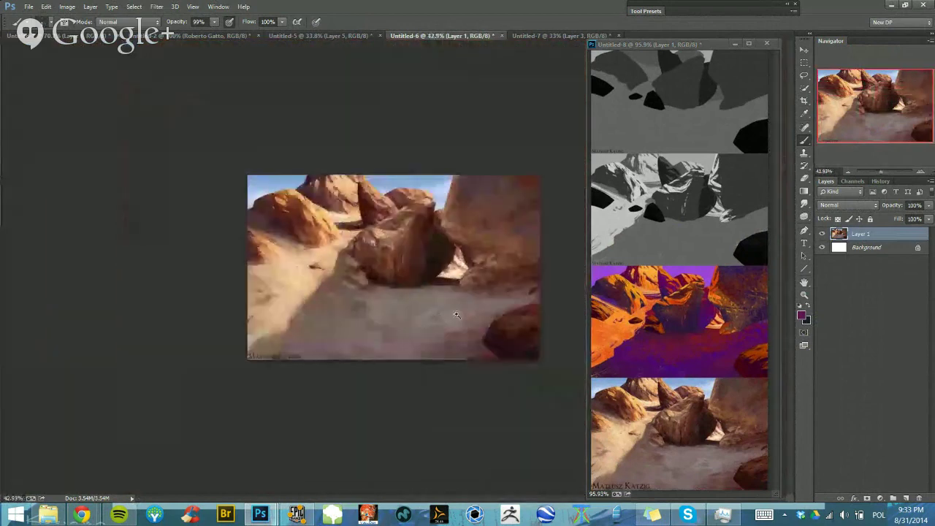
{"action": "scroll", "coordinate": [456, 315], "scroll_direction": "up", "scroll_amount": 1}
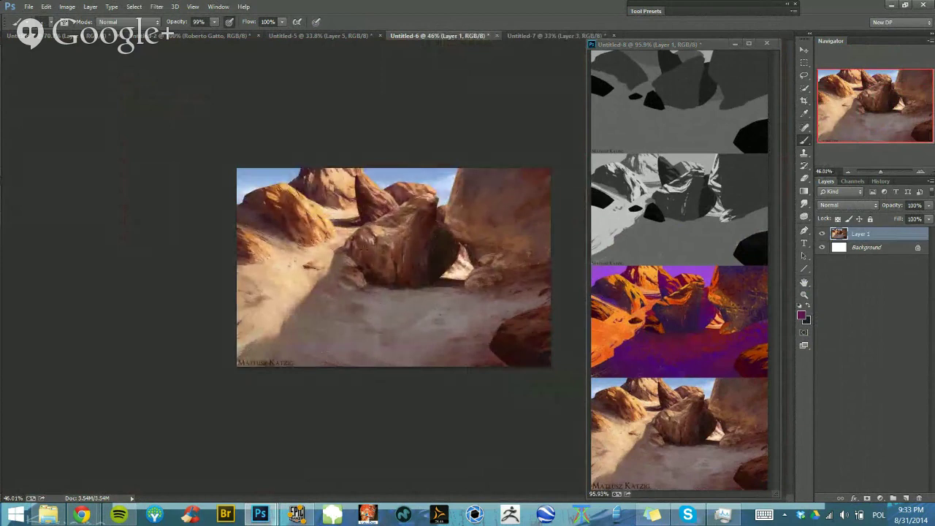
{"action": "scroll", "coordinate": [403, 247], "scroll_direction": "up", "scroll_amount": 2}
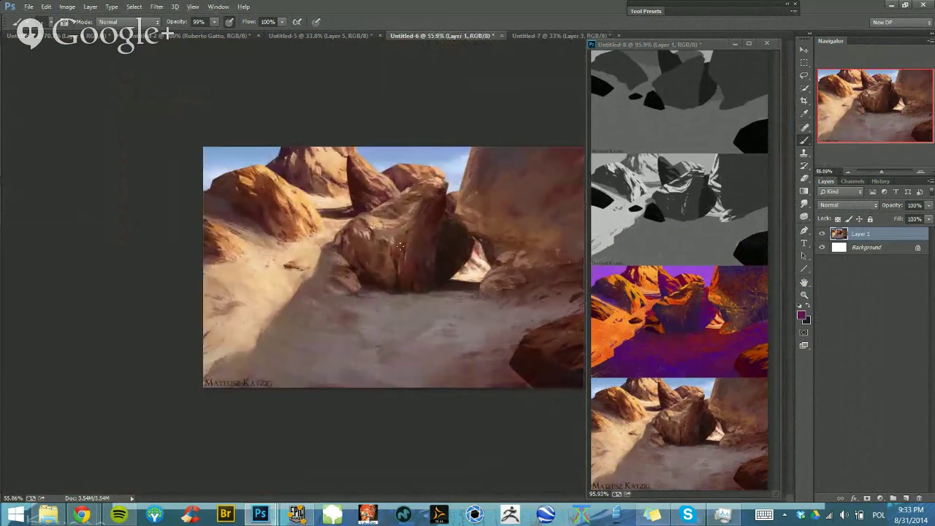
Try purple brush strokes at 100% opacity on the shadow side of the central boulder
{"action": "key", "text": "0"}
{"action": "scroll", "coordinate": [400, 248], "scroll_direction": "up", "scroll_amount": 1}
{"action": "left_click_drag", "start_coordinate": [406, 245], "coordinate": [409, 282]}
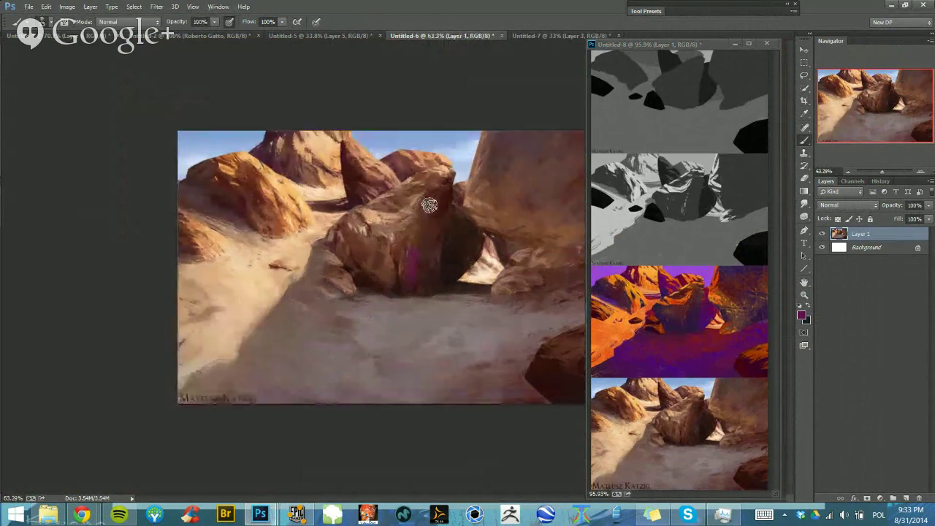
{"action": "left_click_drag", "start_coordinate": [429, 205], "coordinate": [442, 246]}
{"action": "key", "text": "ctrl+z"}
{"action": "right_click", "coordinate": [419, 234], "text": "alt"}
{"action": "right_click", "coordinate": [420, 263], "text": "alt"}
{"action": "scroll", "coordinate": [459, 237], "scroll_direction": "down", "scroll_amount": 1}
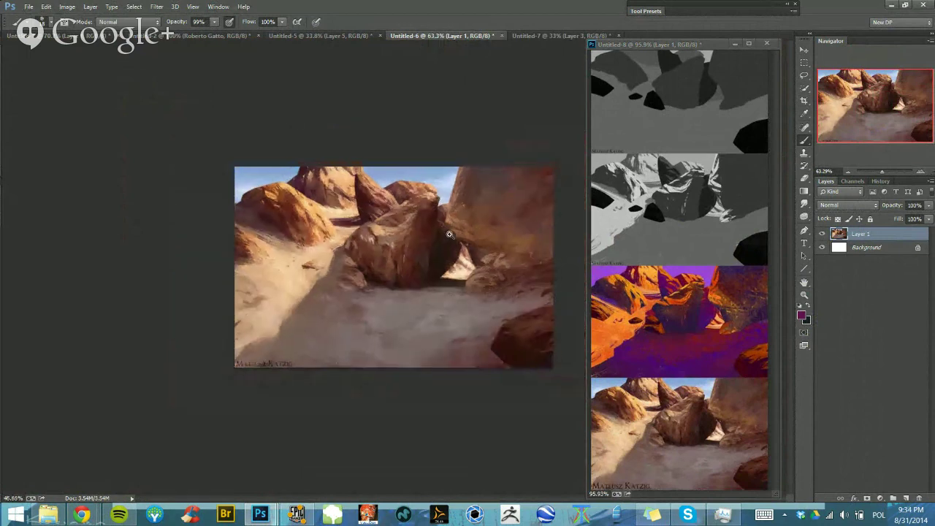
Add a new layer above the painting and choose a near-black purple as the brush colour
{"action": "left_click", "coordinate": [906, 497]}
{"action": "right_click", "coordinate": [475, 228], "text": "alt+shift"}
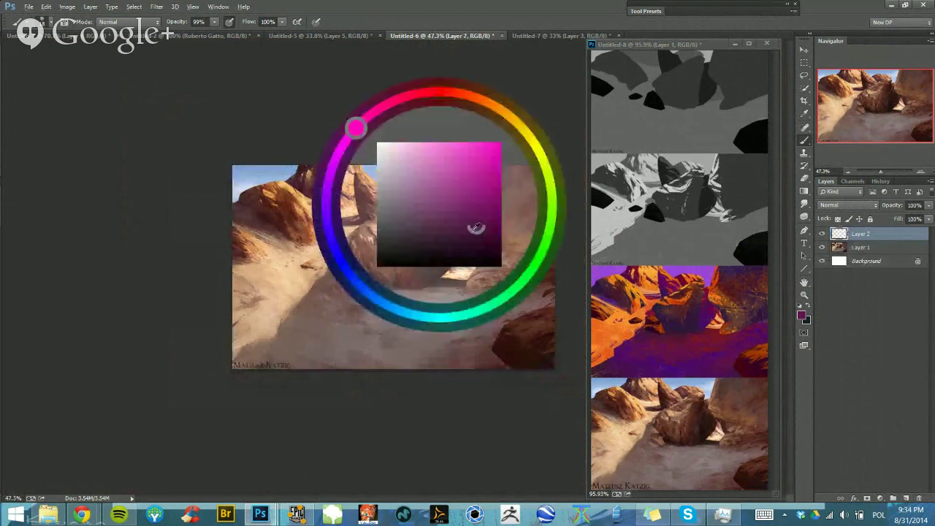
{"action": "right_click", "coordinate": [479, 235], "text": "alt"}
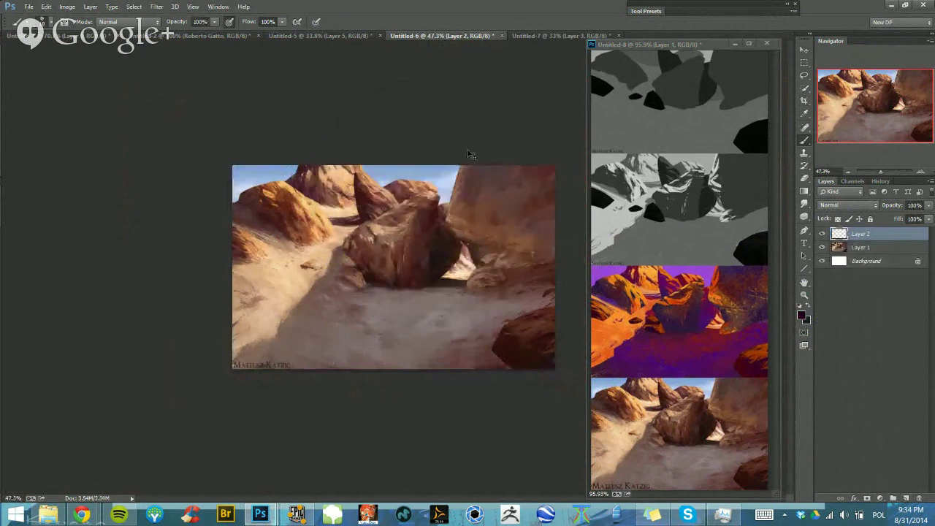
Trace the edge of the large right-hand rock with dark lines, down around the sunlit gap beside the boulder
{"action": "left_click_drag", "start_coordinate": [362, 219], "coordinate": [467, 180]}
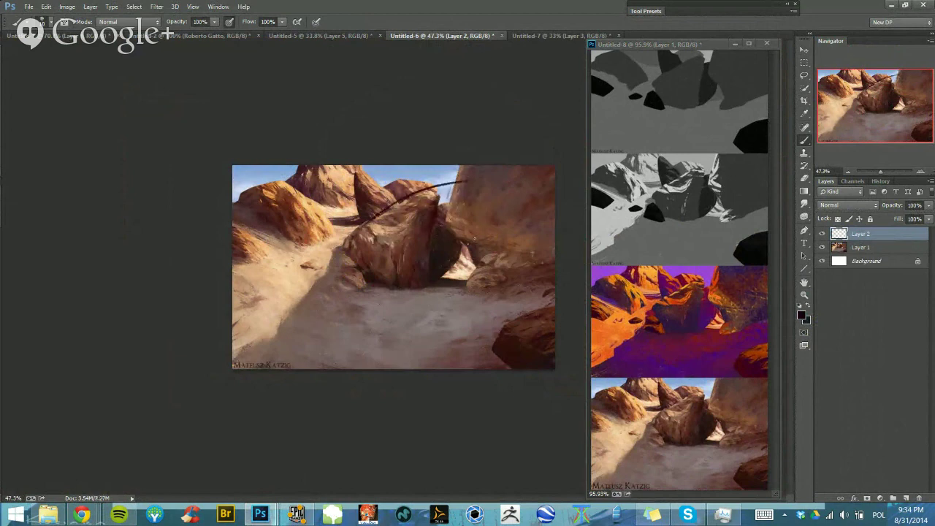
{"action": "key", "text": "ctrl+z"}
{"action": "mouse_move", "coordinate": [366, 220]}
{"action": "left_mouse_down"}
{"action": "mouse_move", "coordinate": [443, 198]}
{"action": "mouse_move", "coordinate": [465, 167]}
{"action": "left_mouse_up"}
{"action": "key", "text": "ctrl+z"}
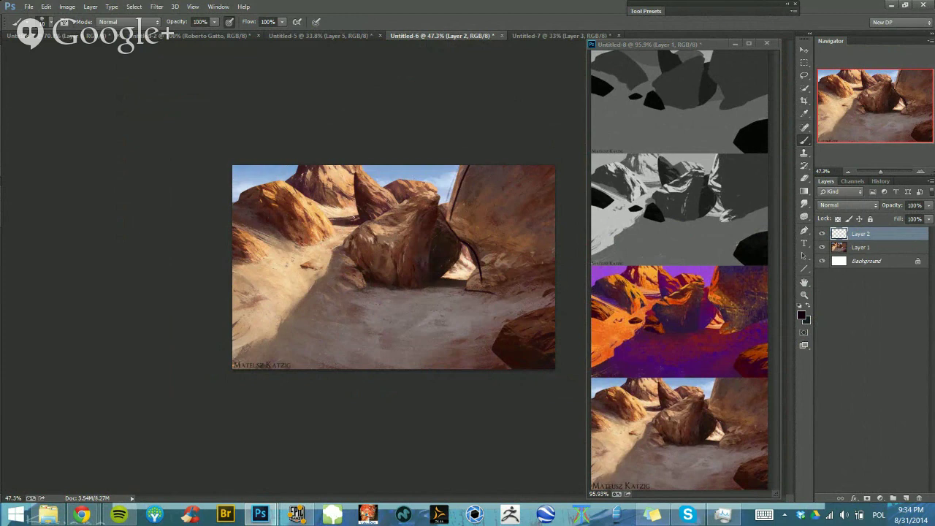
{"action": "key", "text": "ctrl+z"}
Try dark guide lines along the ground's shadow edge and over the form of the central boulder
{"action": "left_click_drag", "start_coordinate": [326, 272], "coordinate": [300, 298]}
{"action": "left_click_drag", "start_coordinate": [242, 348], "coordinate": [233, 359]}
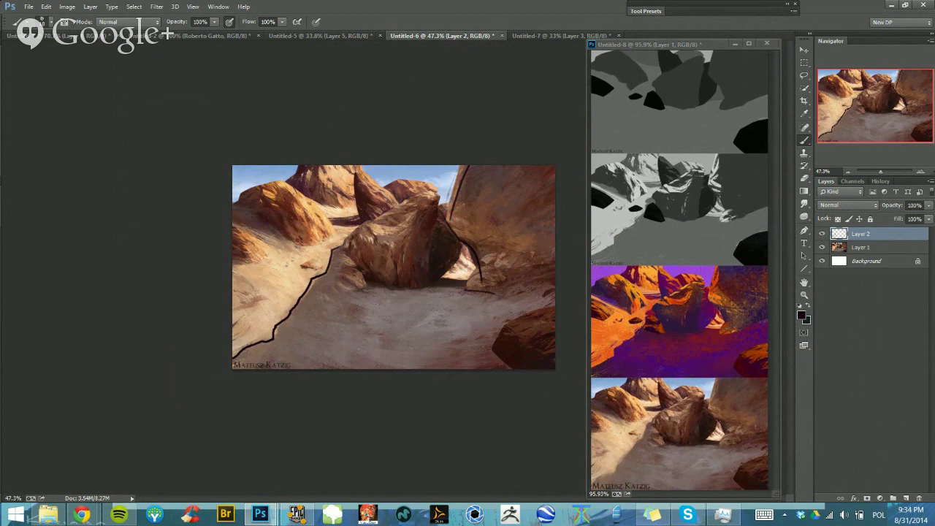
{"action": "left_click_drag", "start_coordinate": [350, 242], "coordinate": [451, 191]}
{"action": "key", "text": "ctrl+z"}
{"action": "mouse_move", "coordinate": [366, 220]}
{"action": "left_mouse_down"}
{"action": "mouse_move", "coordinate": [453, 184]}
{"action": "mouse_move", "coordinate": [424, 265]}
{"action": "left_mouse_up"}
{"action": "key", "text": "ctrl+z"}
{"action": "left_click_drag", "start_coordinate": [437, 191], "coordinate": [431, 290]}
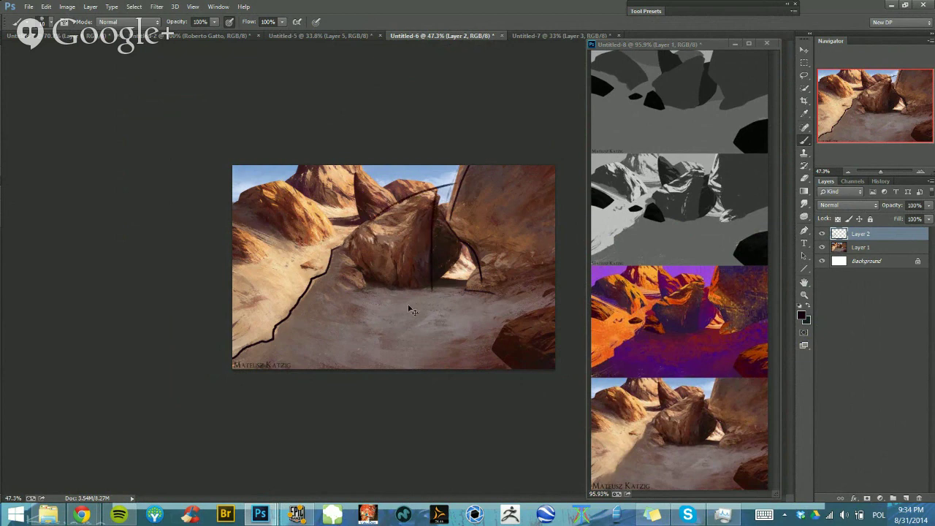
{"action": "key", "text": "ctrl+alt+z"}
{"action": "key", "text": "ctrl+alt+z"}
{"action": "key", "text": "ctrl+alt+z"}
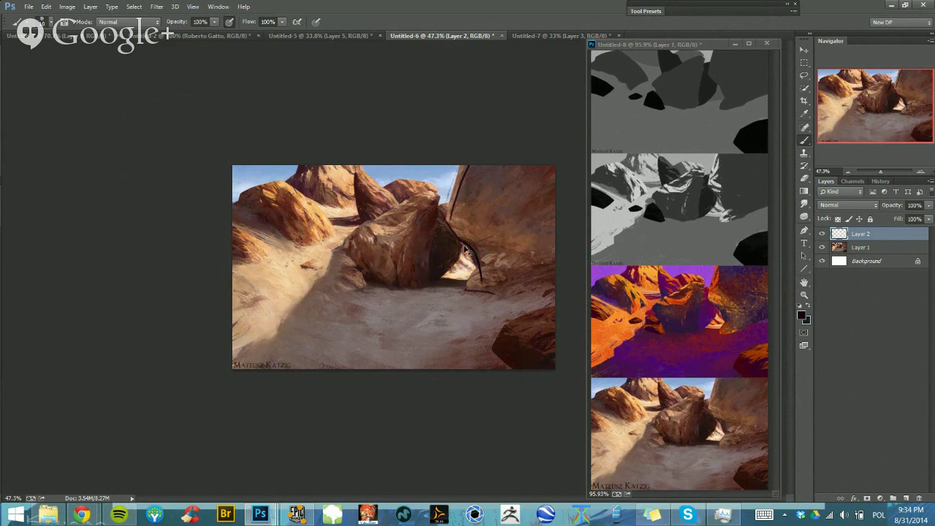
Try several alternative shadow-edge lines across the sand to the left of the central boulder
{"action": "left_click_drag", "start_coordinate": [452, 258], "coordinate": [440, 279]}
{"action": "key", "text": "ctrl+alt+z"}
{"action": "left_click_drag", "start_coordinate": [341, 237], "coordinate": [324, 275]}
{"action": "key", "text": "ctrl+alt+z"}
{"action": "mouse_move", "coordinate": [338, 242]}
{"action": "left_mouse_down"}
{"action": "mouse_move", "coordinate": [250, 346]}
{"action": "mouse_move", "coordinate": [327, 246]}
{"action": "left_mouse_up"}
{"action": "key", "text": "ctrl+alt+z"}
{"action": "key", "text": "ctrl+alt+z"}
{"action": "left_click_drag", "start_coordinate": [339, 248], "coordinate": [233, 357]}
{"action": "key", "text": "ctrl+alt+z"}
{"action": "left_click_drag", "start_coordinate": [340, 248], "coordinate": [209, 308]}
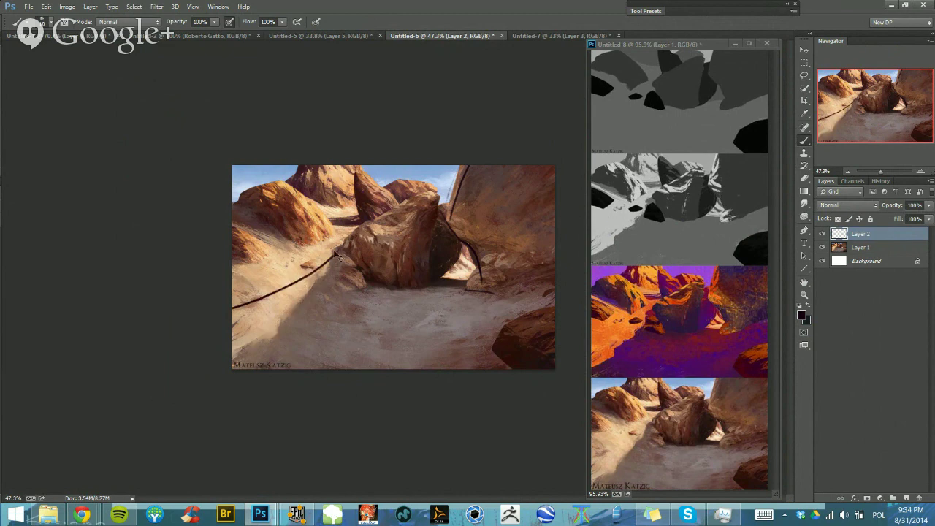
{"action": "key", "text": "ctrl+alt+z"}
{"action": "mouse_move", "coordinate": [347, 241]}
{"action": "left_mouse_down"}
{"action": "mouse_move", "coordinate": [233, 305]}
{"action": "mouse_move", "coordinate": [345, 252]}
{"action": "left_mouse_up"}
{"action": "key", "text": "ctrl+alt+z"}
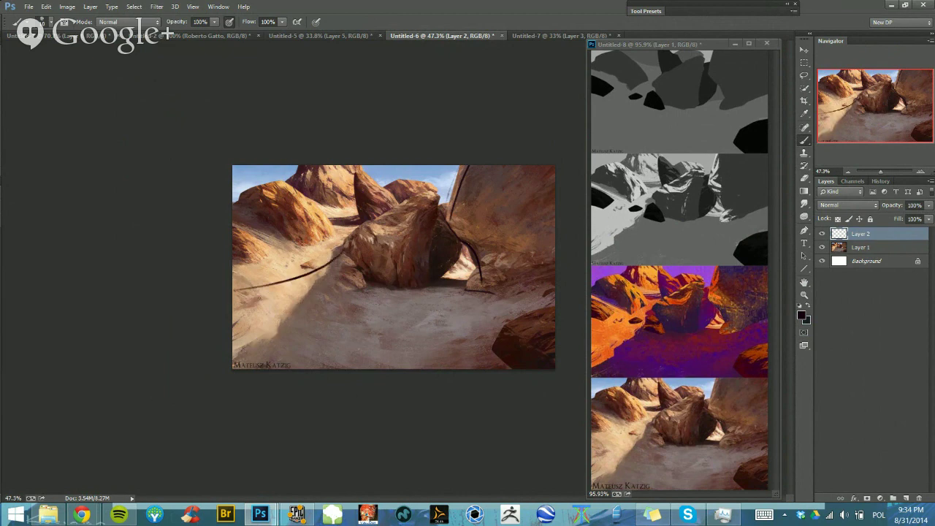
Draw a shallow curved shadow edge left of the boulder and fill the sunlit sand below it with greyish-brown shadow
{"action": "left_click_drag", "start_coordinate": [217, 288], "coordinate": [345, 251]}
{"action": "mouse_move", "coordinate": [305, 301]}
{"action": "left_mouse_down"}
{"action": "mouse_move", "coordinate": [328, 299]}
{"action": "mouse_move", "coordinate": [239, 322]}
{"action": "mouse_move", "coordinate": [322, 283]}
{"action": "left_mouse_up"}
{"action": "left_click_drag", "start_coordinate": [280, 313], "coordinate": [237, 328]}
{"action": "left_click_drag", "start_coordinate": [267, 313], "coordinate": [318, 283]}
{"action": "mouse_move", "coordinate": [296, 327]}
{"action": "left_mouse_down"}
{"action": "mouse_move", "coordinate": [224, 308]}
{"action": "mouse_move", "coordinate": [311, 288]}
{"action": "mouse_move", "coordinate": [352, 258]}
{"action": "left_mouse_up"}
{"action": "left_click_drag", "start_coordinate": [298, 288], "coordinate": [335, 274]}
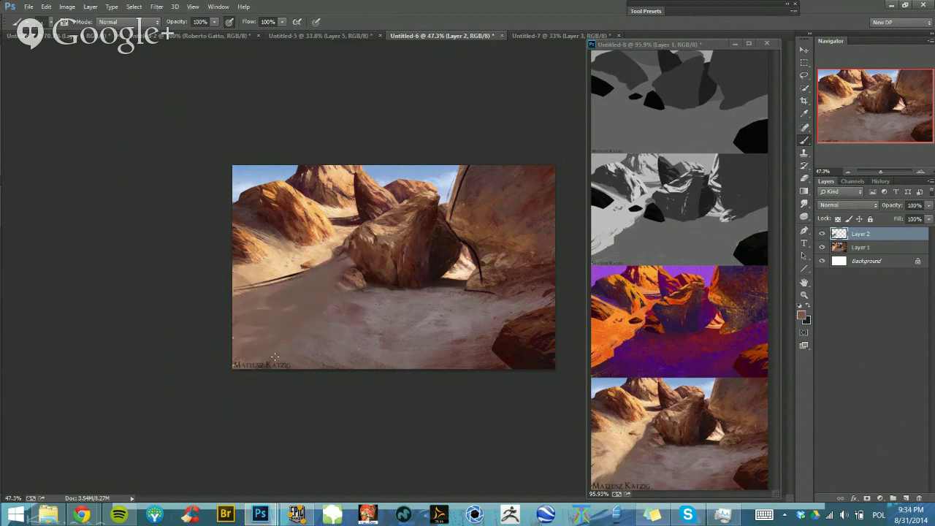
Flip the image horizontally and try extending the ground shadow further up over the curved edge line
{"action": "key", "text": "ctrl+shift+h"}
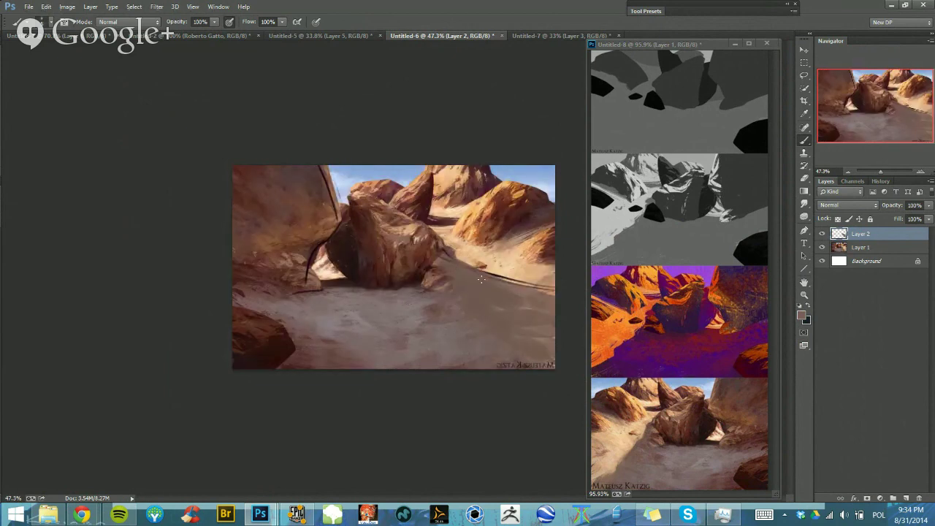
{"action": "right_click", "coordinate": [480, 278], "text": "alt"}
{"action": "right_click", "coordinate": [445, 272], "text": "alt"}
{"action": "left_click_drag", "start_coordinate": [491, 264], "coordinate": [553, 263]}
{"action": "mouse_move", "coordinate": [466, 262]}
{"action": "left_mouse_down"}
{"action": "mouse_move", "coordinate": [554, 265]}
{"action": "mouse_move", "coordinate": [470, 263]}
{"action": "left_mouse_up"}
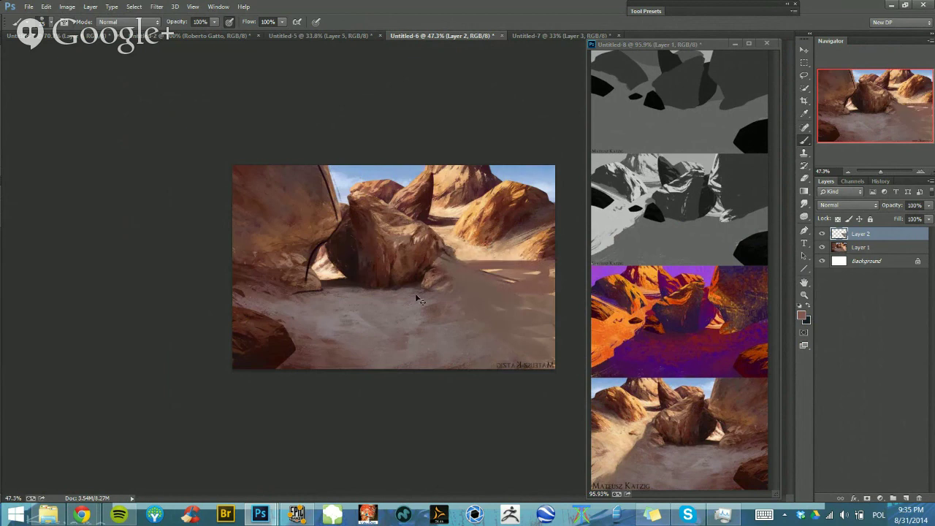
{"action": "key", "text": "ctrl+alt+z"}
{"action": "key", "text": "ctrl+alt+z"}
{"action": "key", "text": "ctrl+alt+z"}
{"action": "left_click_drag", "start_coordinate": [451, 313], "coordinate": [426, 315]}
{"action": "key", "text": "ctrl+shift+h"}
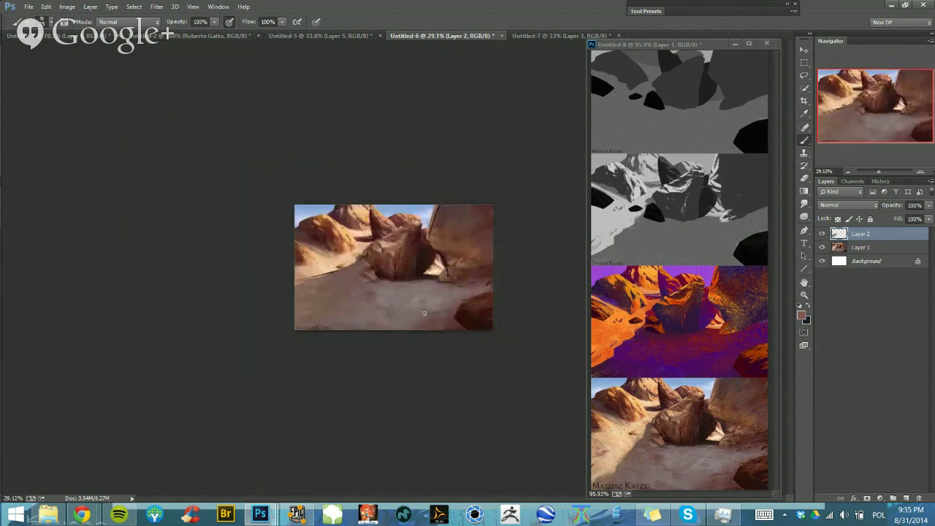
Sample the blue of the sky as the brush colour and set the brush opacity to 100%
{"action": "scroll", "coordinate": [355, 201], "scroll_direction": "up", "scroll_amount": 3}
{"action": "scroll", "coordinate": [278, 158], "scroll_direction": "up", "scroll_amount": 2}
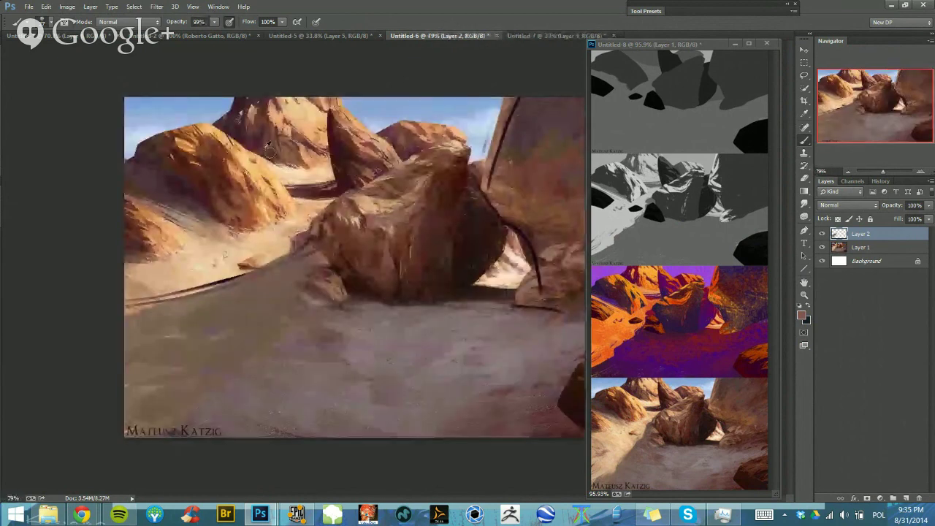
{"action": "left_click", "coordinate": [218, 104], "text": "alt"}
{"action": "key", "text": "0"}
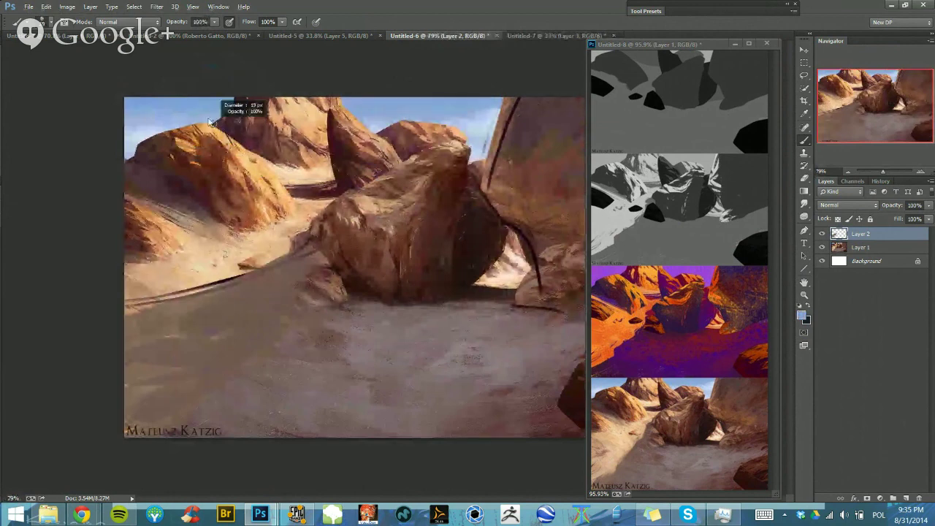
{"action": "scroll", "coordinate": [250, 145], "scroll_direction": "down", "scroll_amount": 1}
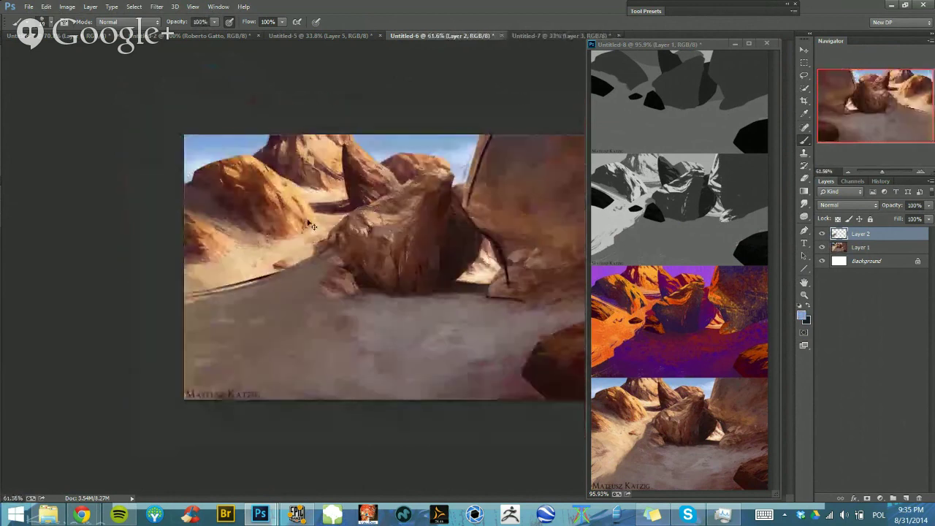
Undo the enlarged ground shadow and its curved edge line on the left-hand sand
{"action": "key", "text": "ctrl+alt+z"}
{"action": "key", "text": "ctrl+alt+z"}
{"action": "key", "text": "ctrl+z"}
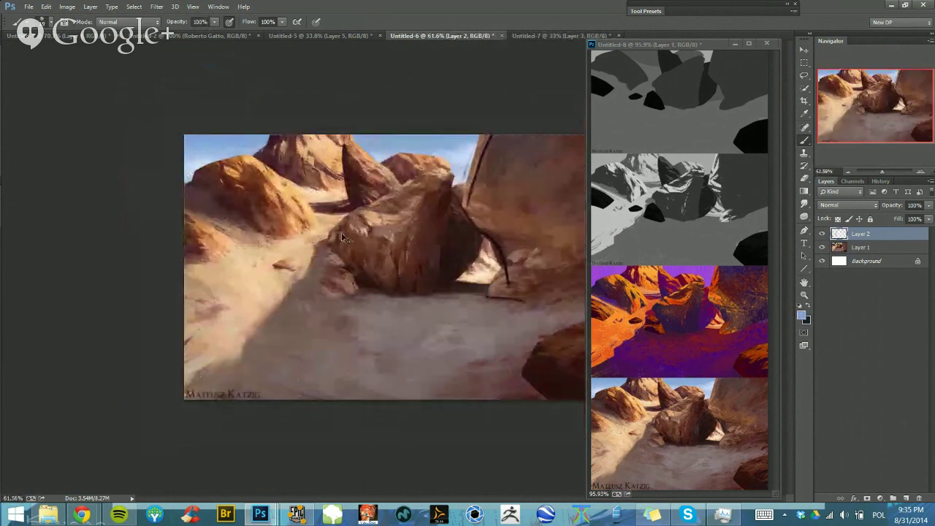
Put away the floating window that holds the four value and colour studies
{"action": "scroll", "coordinate": [347, 321], "scroll_direction": "down", "scroll_amount": 3}
{"action": "scroll", "coordinate": [413, 311], "scroll_direction": "up", "scroll_amount": 1}
{"action": "scroll", "coordinate": [526, 378], "scroll_direction": "up", "scroll_amount": 4}
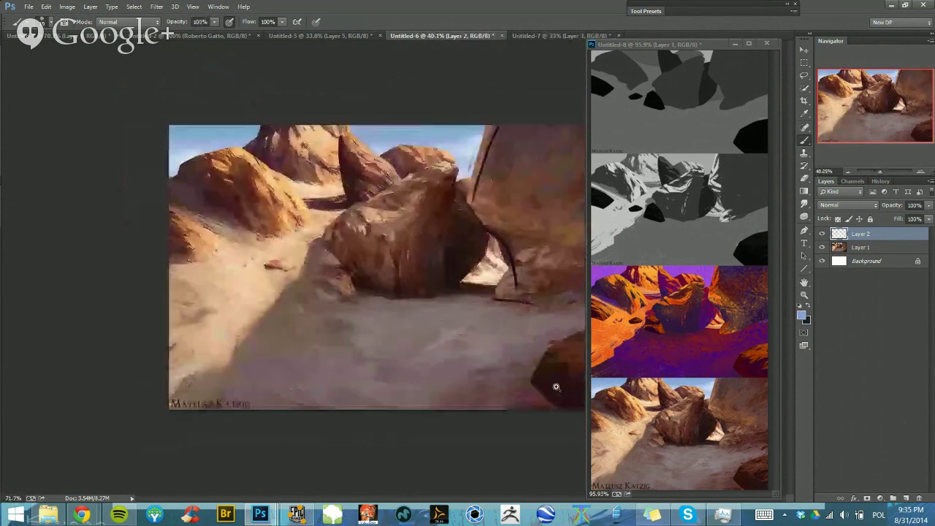
{"action": "left_click", "coordinate": [765, 43]}
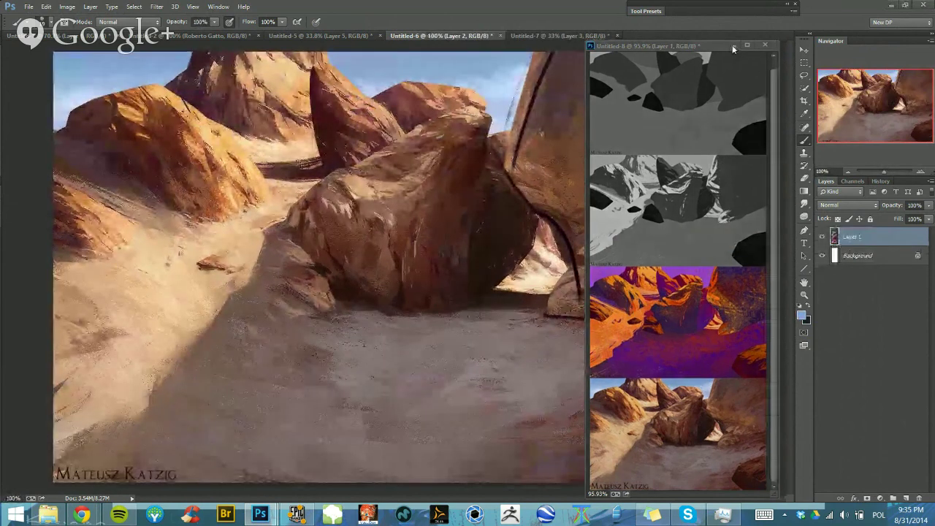
Darken the shadowed underside of the rock in the painting's lower-right corner with a sampled dark brown
{"action": "scroll", "coordinate": [628, 418], "scroll_direction": "down", "scroll_amount": 3}
{"action": "left_click", "coordinate": [538, 369], "text": "alt"}
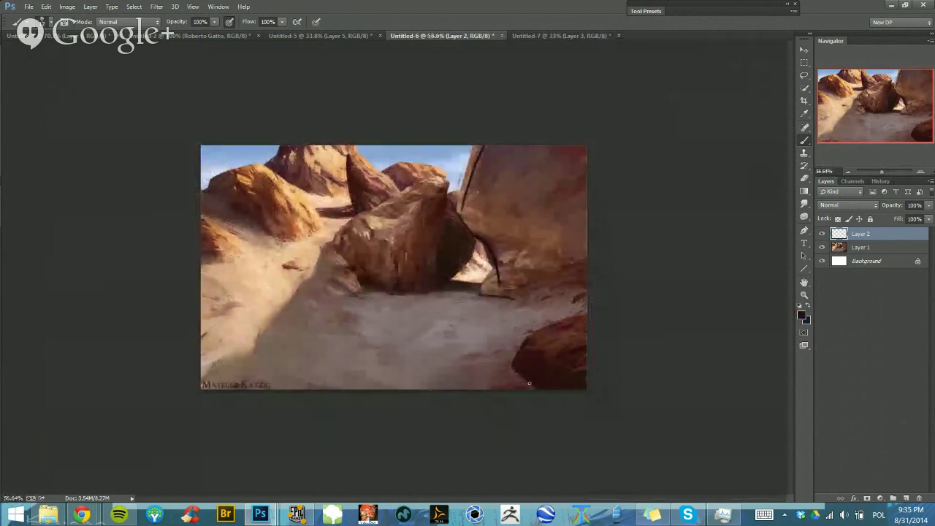
{"action": "mouse_move", "coordinate": [524, 369]}
{"action": "left_mouse_down"}
{"action": "mouse_move", "coordinate": [535, 369]}
{"action": "mouse_move", "coordinate": [509, 372]}
{"action": "mouse_move", "coordinate": [522, 386]}
{"action": "left_mouse_up"}
{"action": "left_click_drag", "start_coordinate": [460, 391], "coordinate": [381, 429]}
{"action": "key", "text": "ctrl+z"}
{"action": "left_click_drag", "start_coordinate": [523, 370], "coordinate": [509, 388]}
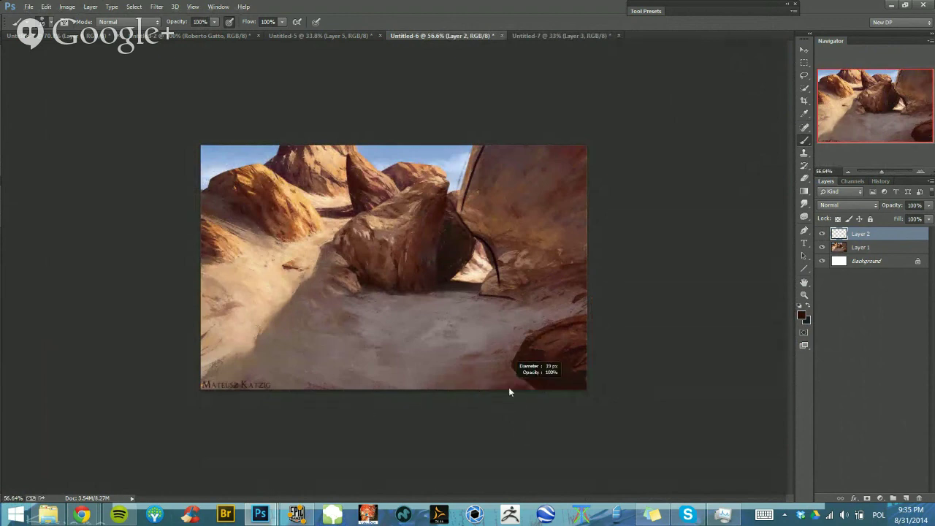
Try painting sampled reddish-brown ground colour over the base of the lower-right rock at 99% brush opacity
{"action": "left_click", "coordinate": [513, 376], "text": "alt"}
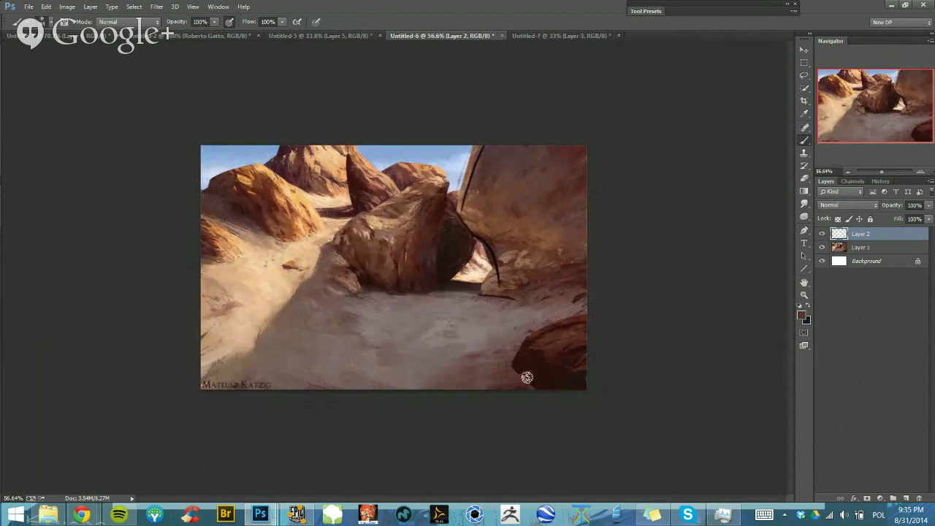
{"action": "key", "text": "9"}
{"action": "key", "text": "9"}
{"action": "left_click_drag", "start_coordinate": [525, 410], "coordinate": [504, 460]}
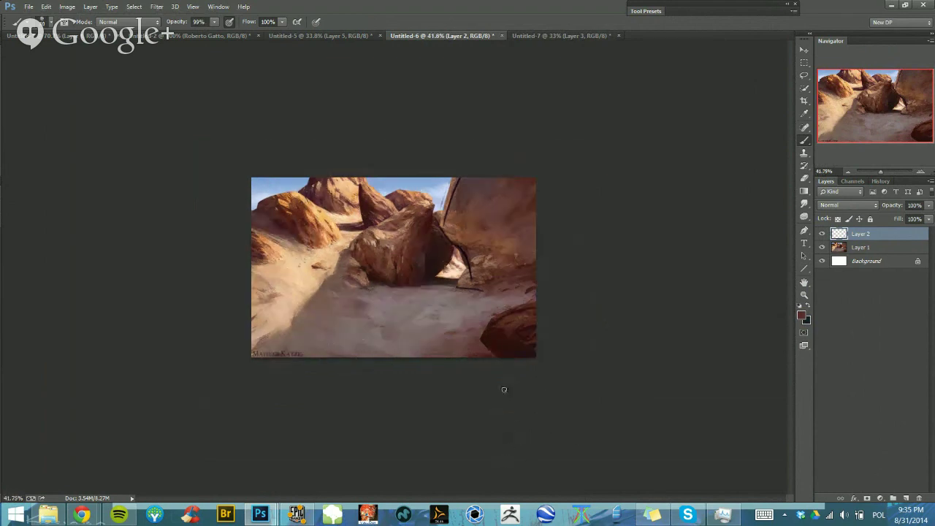
{"action": "left_click_drag", "start_coordinate": [484, 345], "coordinate": [478, 341]}
{"action": "left_click", "coordinate": [480, 346], "text": "alt"}
{"action": "left_click_drag", "start_coordinate": [493, 351], "coordinate": [534, 357]}
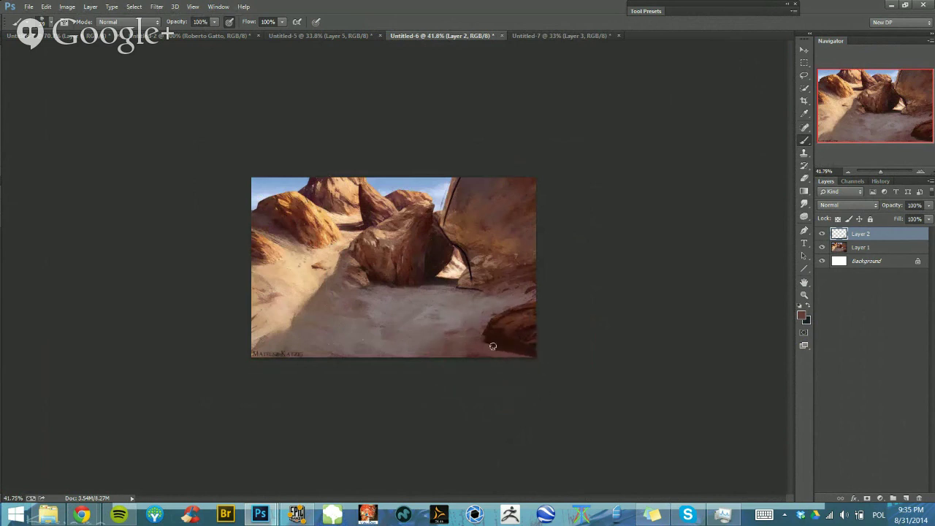
{"action": "key", "text": "ctrl+z"}
{"action": "scroll", "coordinate": [344, 311], "scroll_direction": "down", "scroll_amount": 2}
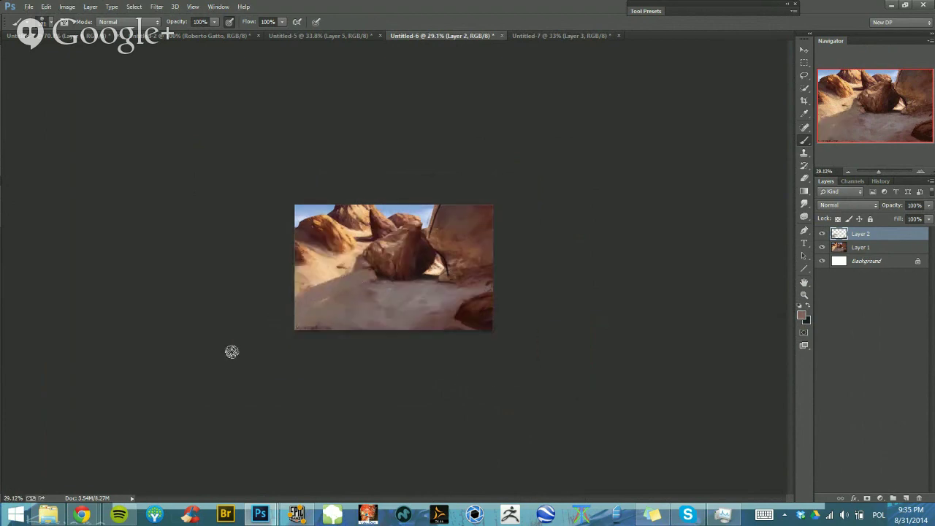
Undo the latest overpainting on Layer 2 and hide that layer to show the original desert painting
{"action": "key", "text": "ctrl+z"}
{"action": "scroll", "coordinate": [336, 321], "scroll_direction": "down", "scroll_amount": 1}
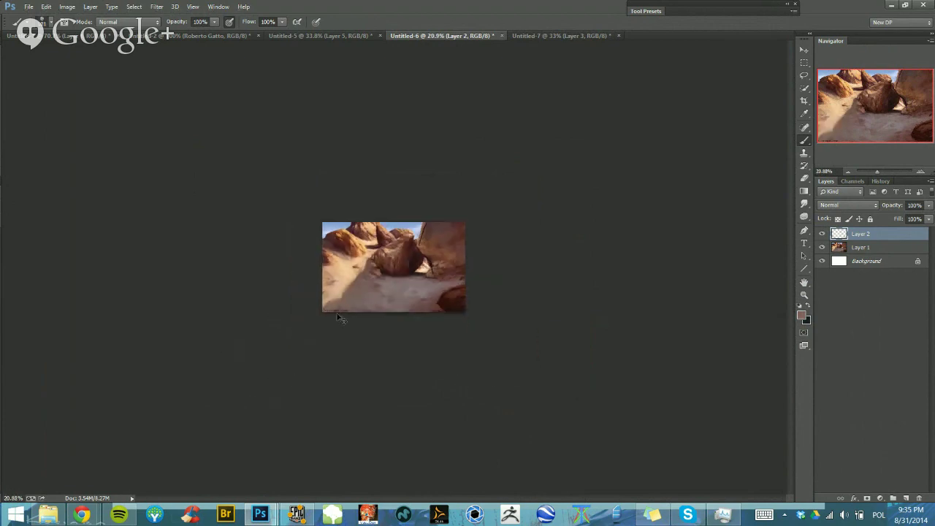
{"action": "scroll", "coordinate": [381, 275], "scroll_direction": "up", "scroll_amount": 1}
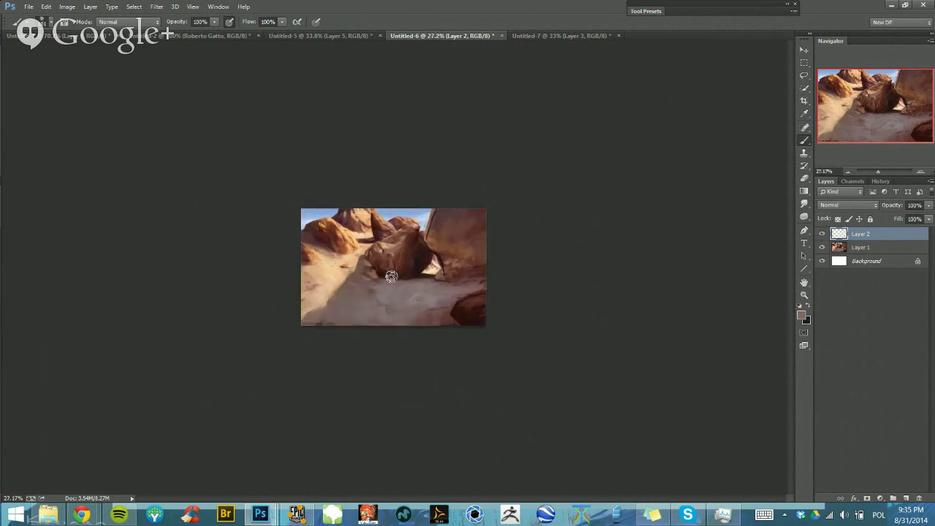
{"action": "left_click", "coordinate": [564, 35]}
{"action": "left_click", "coordinate": [477, 34]}
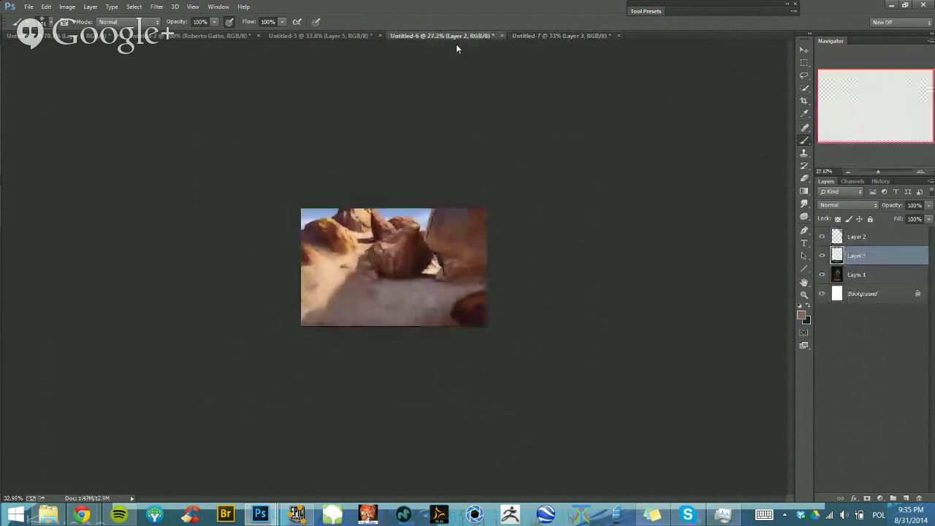
{"action": "scroll", "coordinate": [349, 315], "scroll_direction": "up", "scroll_amount": 3}
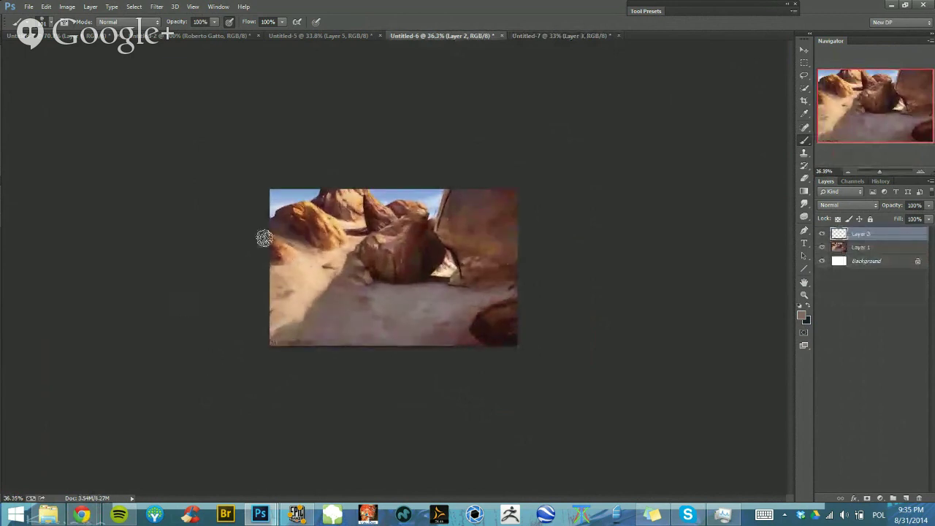
{"action": "scroll", "coordinate": [462, 254], "scroll_direction": "up", "scroll_amount": 1}
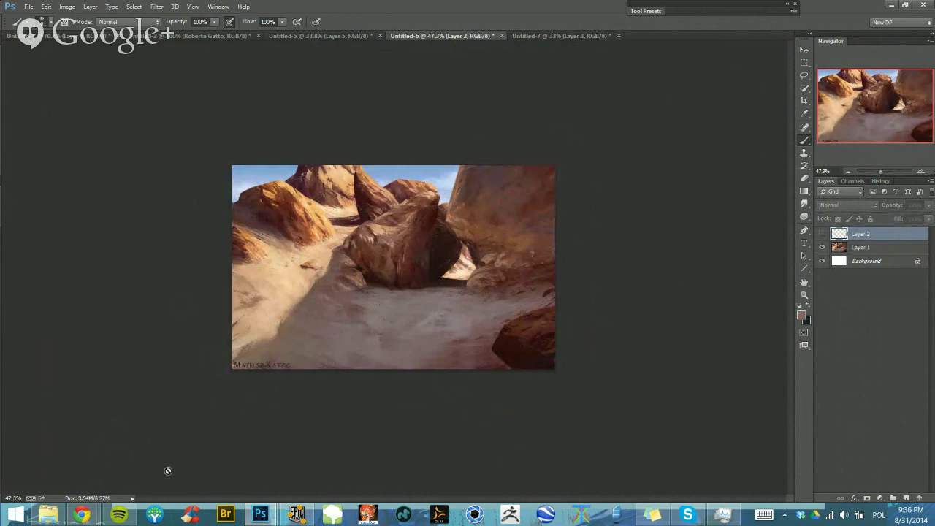
Examine the desert painting without its paint-over, both reduced and enlarged
{"action": "mouse_move", "coordinate": [81, 514]}
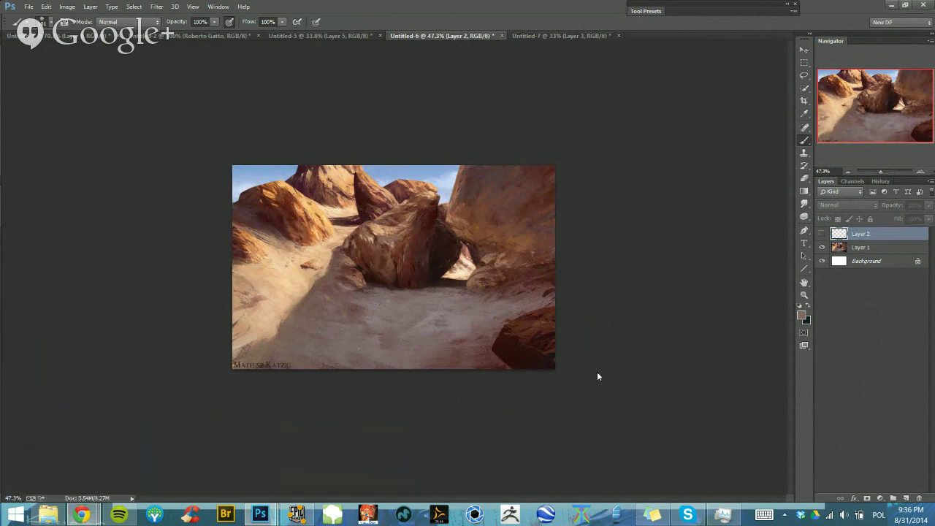
{"action": "left_click", "coordinate": [470, 214]}
{"action": "left_click", "coordinate": [470, 196]}
{"action": "key", "text": "ctrl+minus"}
{"action": "key", "text": "ctrl+minus"}
{"action": "key", "text": "ctrl+minus"}
{"action": "key", "text": "ctrl+plus"}
{"action": "key", "text": "ctrl+plus"}
{"action": "key", "text": "ctrl+plus"}
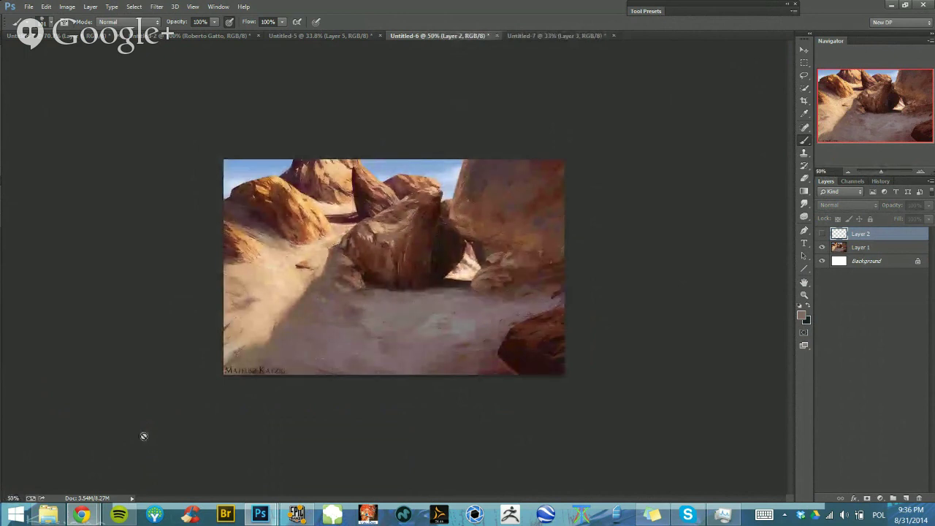
Switch to the Google+ Hangouts window
{"action": "left_click", "coordinate": [81, 515]}
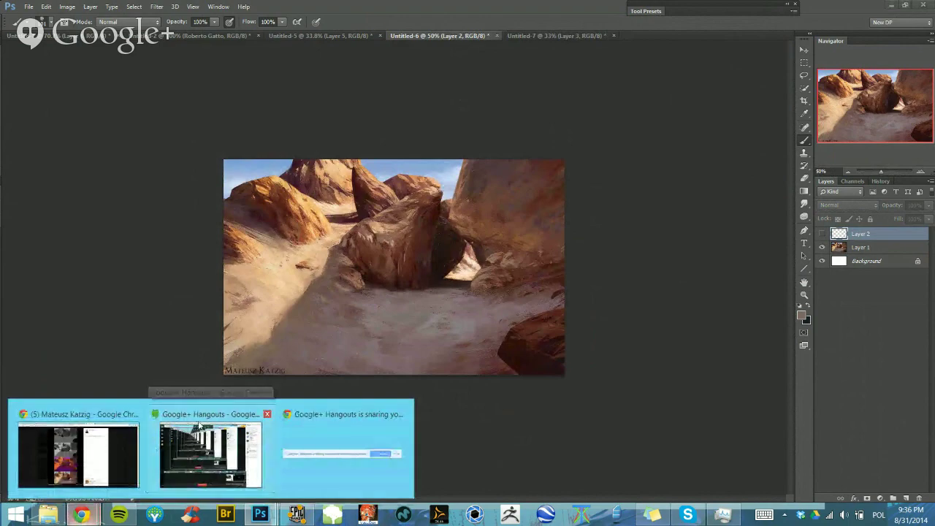
{"action": "left_click", "coordinate": [210, 457]}
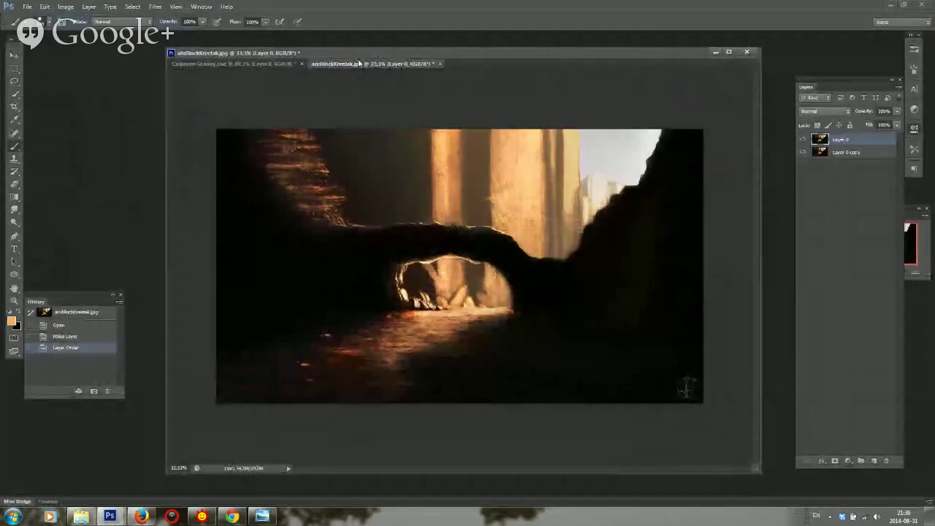
Pick a brush from the saved tool presets for painting over the arid rock arch image
{"action": "left_click_drag", "start_coordinate": [364, 54], "coordinate": [359, 60]}
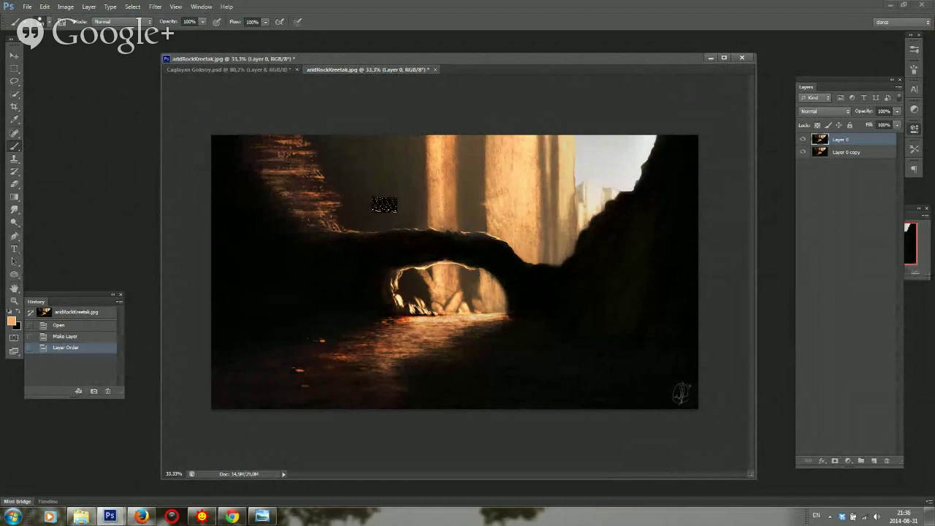
{"action": "left_click", "coordinate": [916, 71]}
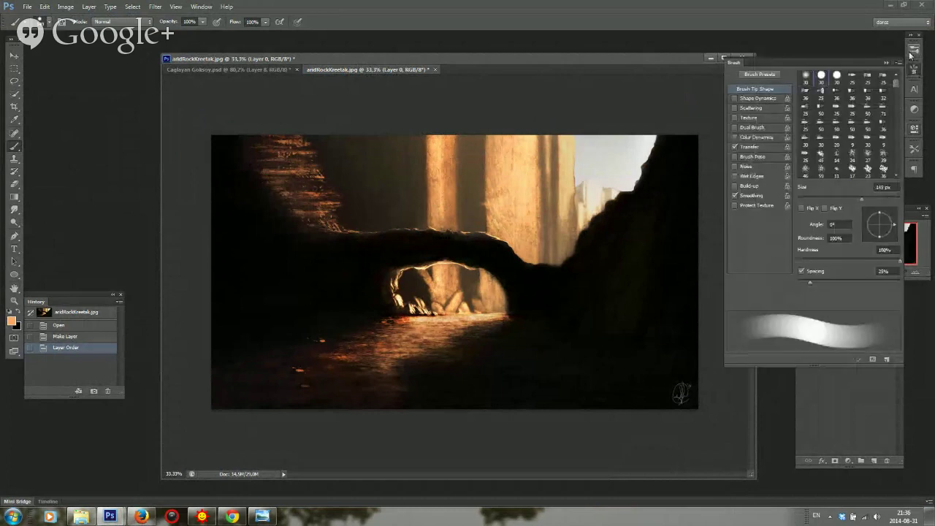
{"action": "left_click", "coordinate": [915, 52]}
{"action": "left_click", "coordinate": [915, 52]}
{"action": "left_click", "coordinate": [919, 153]}
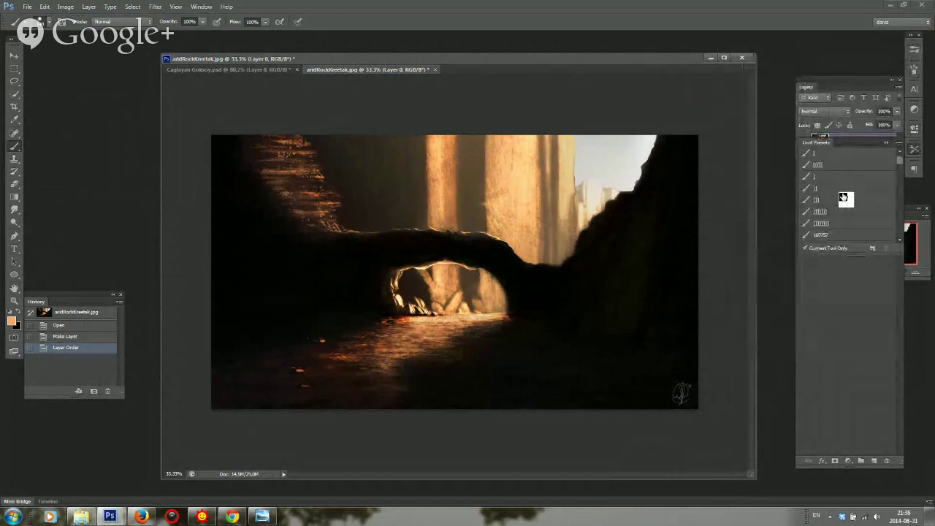
{"action": "left_click", "coordinate": [844, 223]}
{"action": "left_click", "coordinate": [915, 149]}
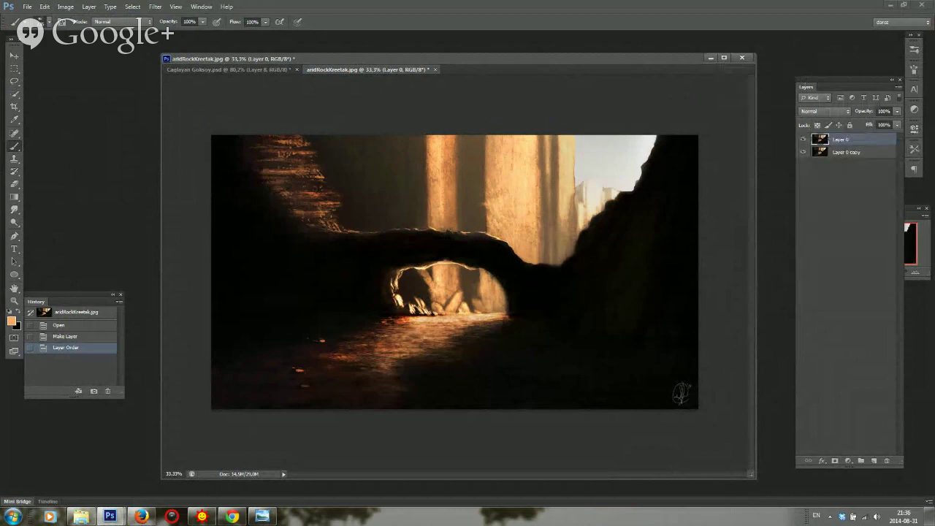
Maximize the rock arch document window and enlarge the painting to about 45%
{"action": "double_click", "coordinate": [562, 58]}
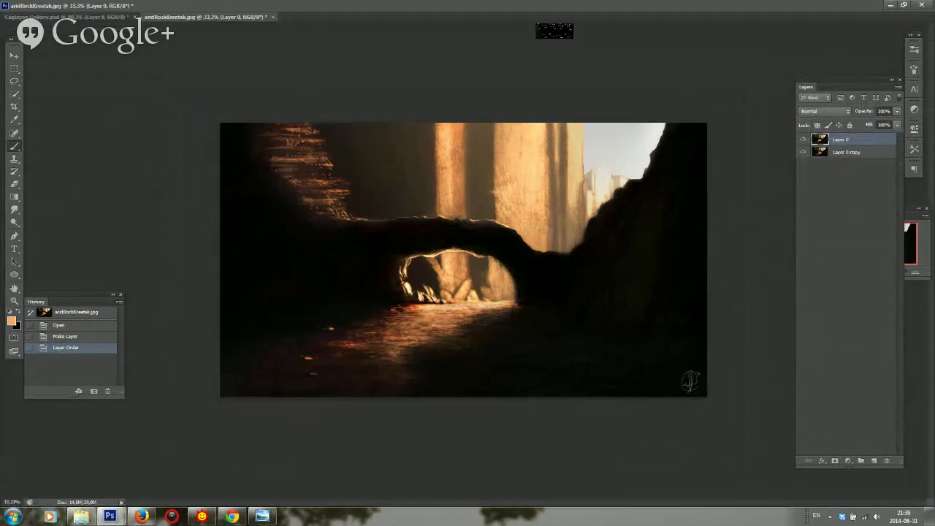
{"action": "scroll", "coordinate": [565, 57], "scroll_direction": "up", "scroll_amount": 1}
{"action": "scroll", "coordinate": [566, 67], "scroll_direction": "down", "scroll_amount": 1}
{"action": "scroll", "coordinate": [566, 80], "scroll_direction": "up", "scroll_amount": 3}
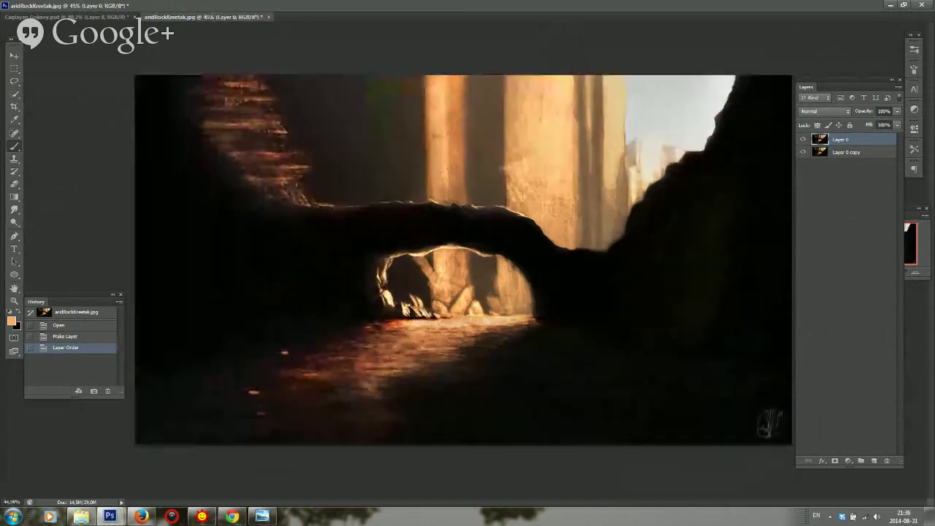
{"action": "right_click", "coordinate": [437, 130]}
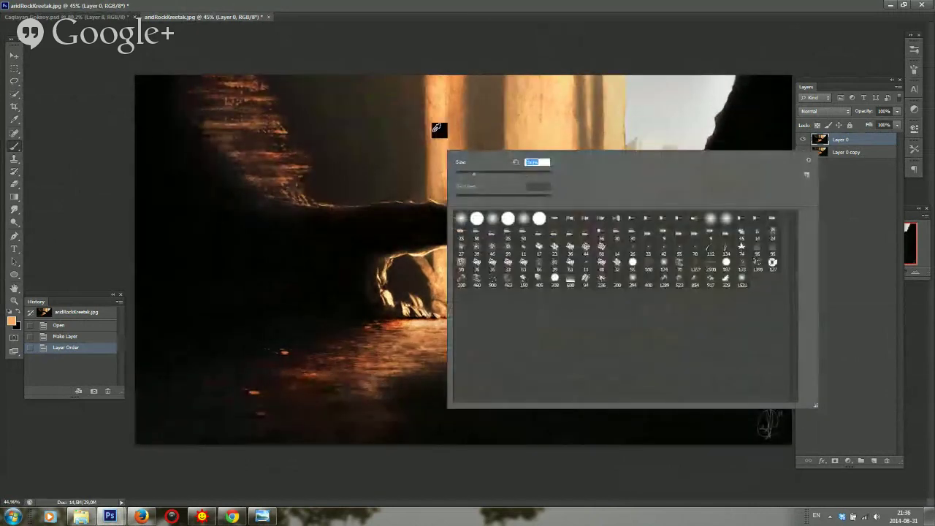
{"action": "left_click", "coordinate": [367, 91]}
{"action": "right_click", "coordinate": [419, 133]}
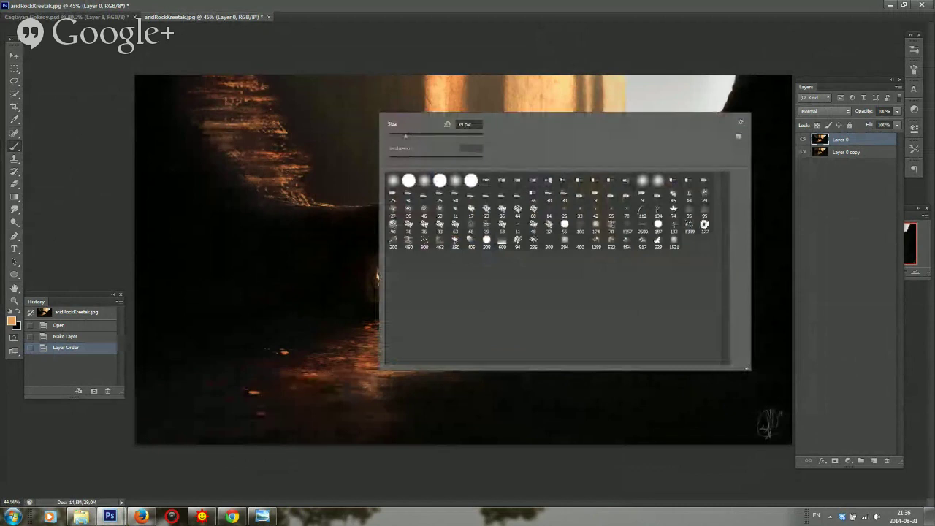
{"action": "left_click", "coordinate": [426, 43]}
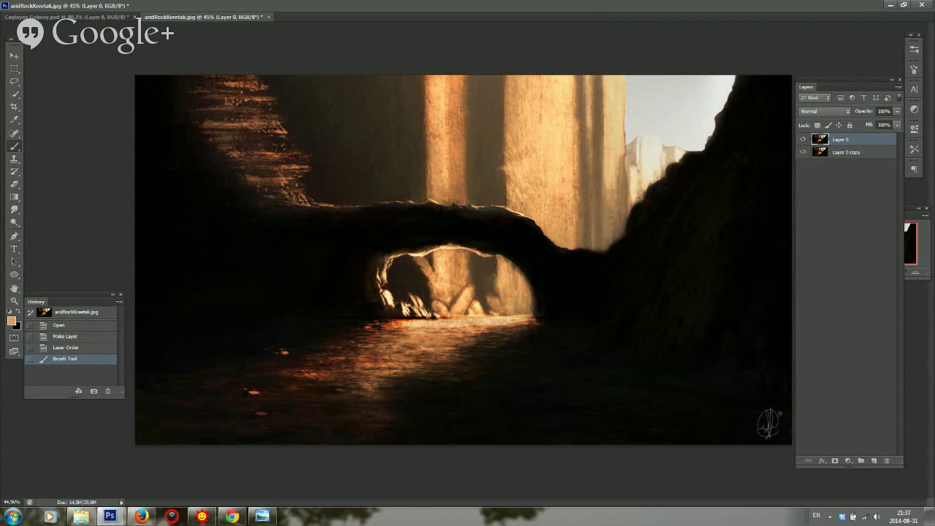
{"action": "left_click", "coordinate": [257, 336]}
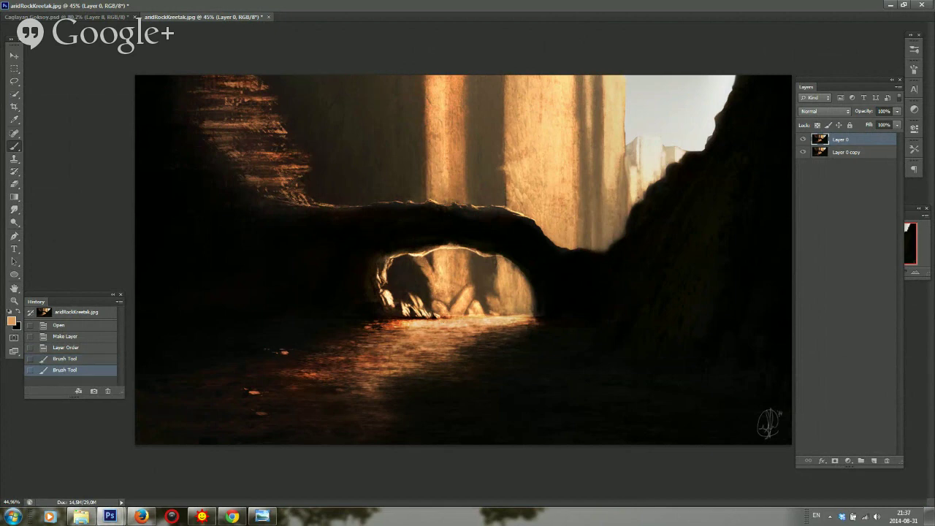
Paint broad diagonal strokes of orange light across the dark wall beside the leftmost lit column above the arch
{"action": "right_click", "coordinate": [430, 150]}
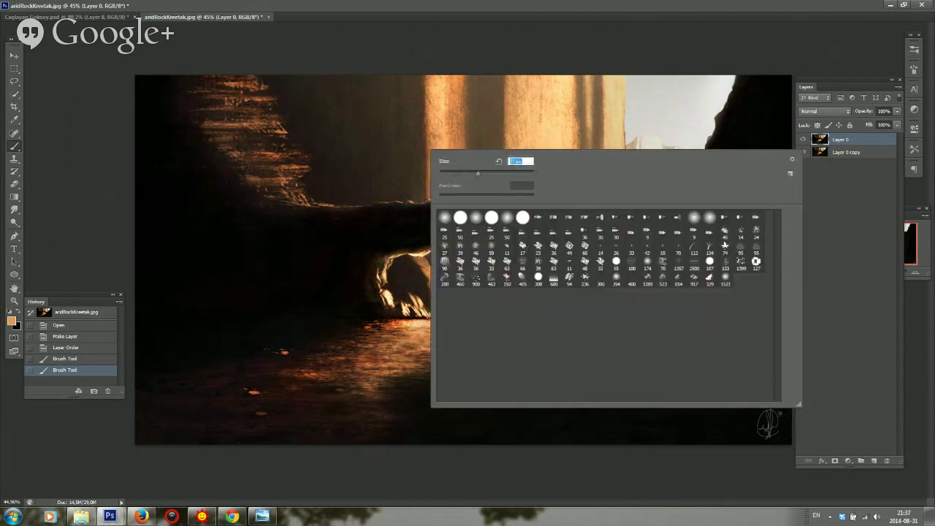
{"action": "left_click", "coordinate": [359, 95]}
{"action": "left_click_drag", "start_coordinate": [357, 79], "coordinate": [423, 172]}
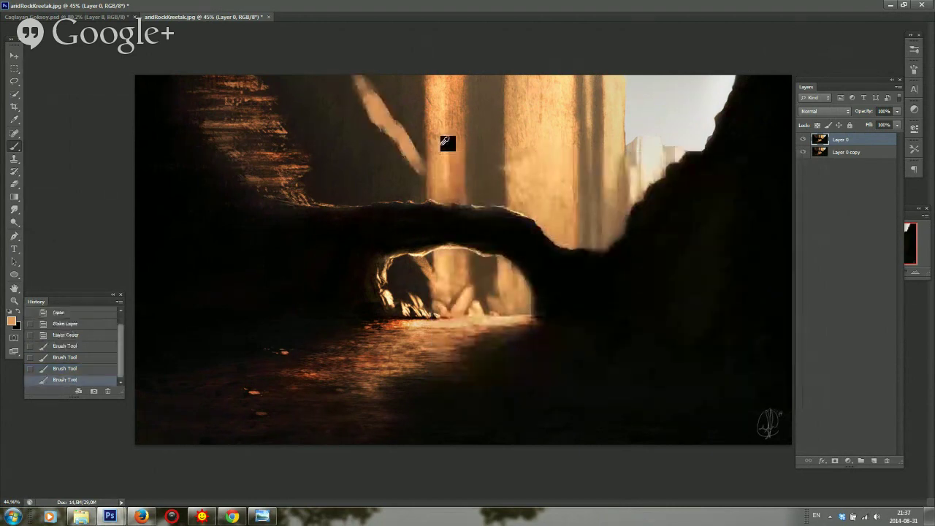
{"action": "mouse_move", "coordinate": [399, 106]}
{"action": "left_mouse_down"}
{"action": "mouse_move", "coordinate": [431, 159]}
{"action": "mouse_move", "coordinate": [428, 111]}
{"action": "mouse_move", "coordinate": [415, 128]}
{"action": "left_mouse_up"}
{"action": "mouse_move", "coordinate": [379, 77]}
{"action": "left_mouse_down"}
{"action": "mouse_move", "coordinate": [397, 101]}
{"action": "mouse_move", "coordinate": [424, 96]}
{"action": "mouse_move", "coordinate": [410, 92]}
{"action": "left_mouse_up"}
{"action": "left_click_drag", "start_coordinate": [413, 79], "coordinate": [437, 111]}
{"action": "mouse_move", "coordinate": [359, 79]}
{"action": "left_mouse_down"}
{"action": "mouse_move", "coordinate": [390, 150]}
{"action": "mouse_move", "coordinate": [395, 143]}
{"action": "mouse_move", "coordinate": [420, 183]}
{"action": "left_mouse_up"}
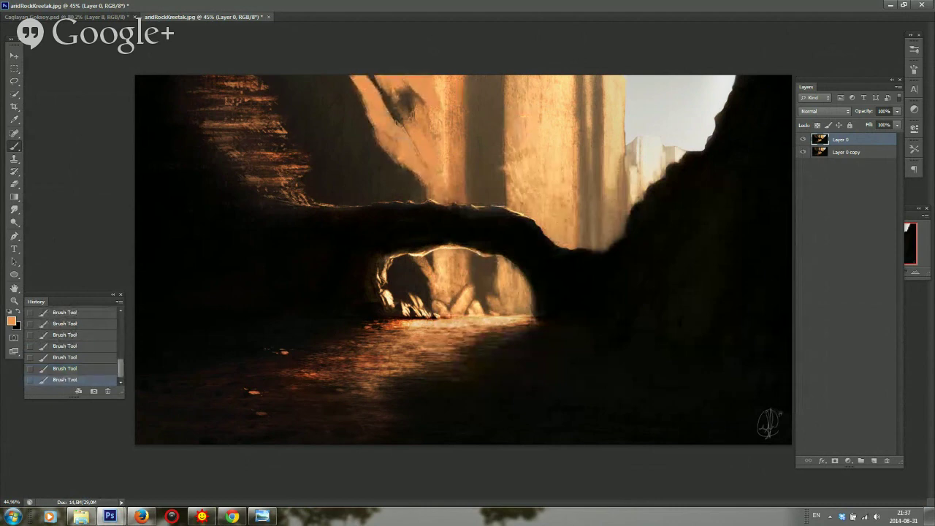
Continue the diagonal light across the dark recess between the two lit columns with sampled orange tones
{"action": "left_click", "coordinate": [522, 135], "text": "alt"}
{"action": "mouse_move", "coordinate": [475, 80]}
{"action": "left_mouse_down"}
{"action": "mouse_move", "coordinate": [505, 136]}
{"action": "mouse_move", "coordinate": [515, 116]}
{"action": "left_mouse_up"}
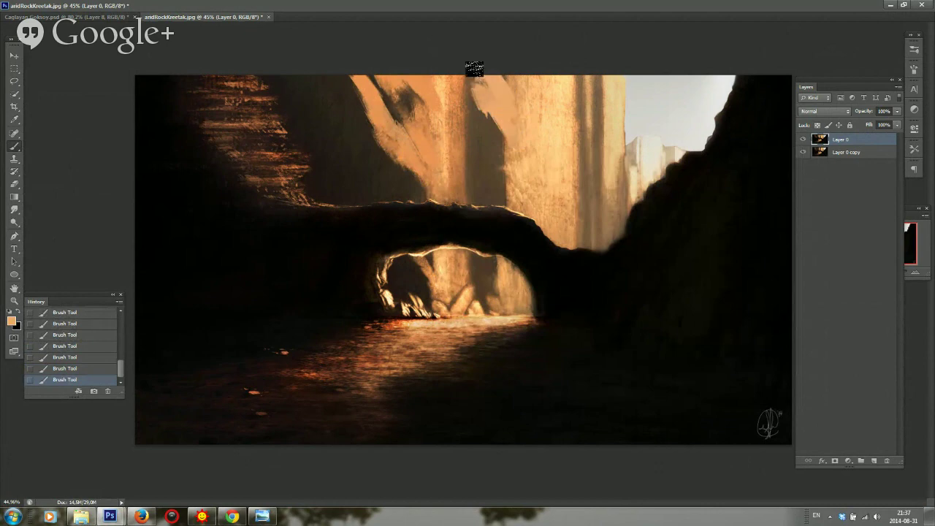
{"action": "left_click", "coordinate": [462, 106], "text": "alt"}
{"action": "left_click_drag", "start_coordinate": [470, 81], "coordinate": [509, 144]}
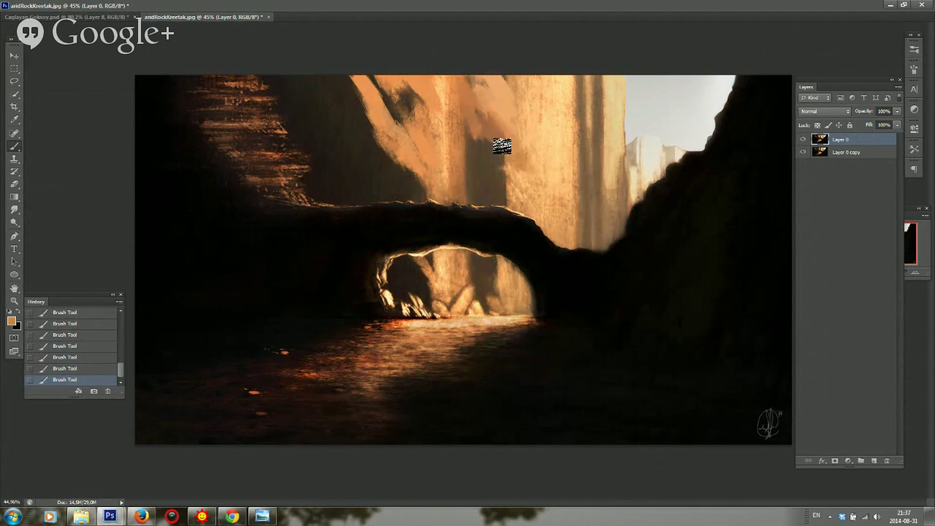
{"action": "left_click", "coordinate": [542, 171], "text": "alt"}
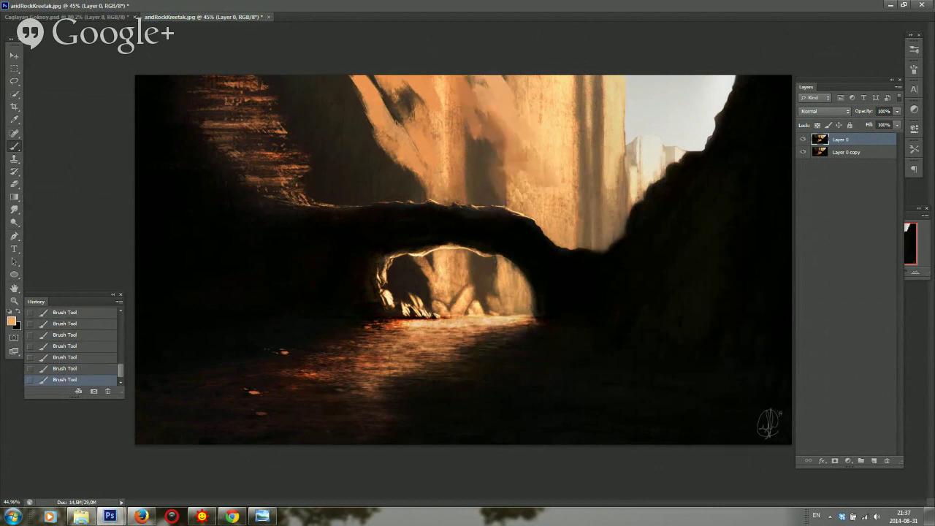
{"action": "left_click", "coordinate": [149, 519]}
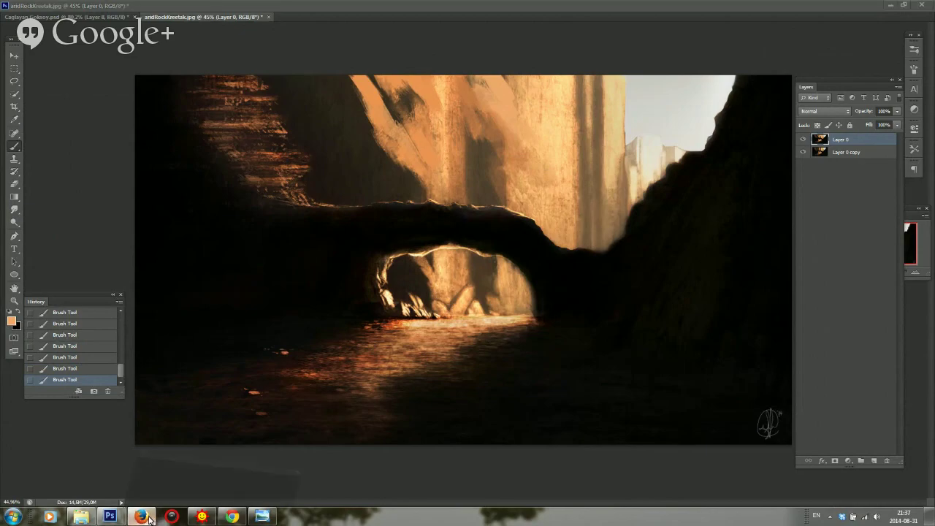
Paint diagonal pale yellow and orange strokes over the wall's right-hand columns and slope its edge against the sky
{"action": "left_click", "coordinate": [504, 115], "text": "alt"}
{"action": "left_click_drag", "start_coordinate": [521, 110], "coordinate": [549, 167]}
{"action": "mouse_move", "coordinate": [628, 168]}
{"action": "left_mouse_down"}
{"action": "mouse_move", "coordinate": [559, 77]}
{"action": "mouse_move", "coordinate": [593, 132]}
{"action": "mouse_move", "coordinate": [568, 153]}
{"action": "mouse_move", "coordinate": [595, 126]}
{"action": "left_mouse_up"}
Lasso the sunlit wall and sky above the rock arch and cut them to a new layer
{"action": "key", "text": "l"}
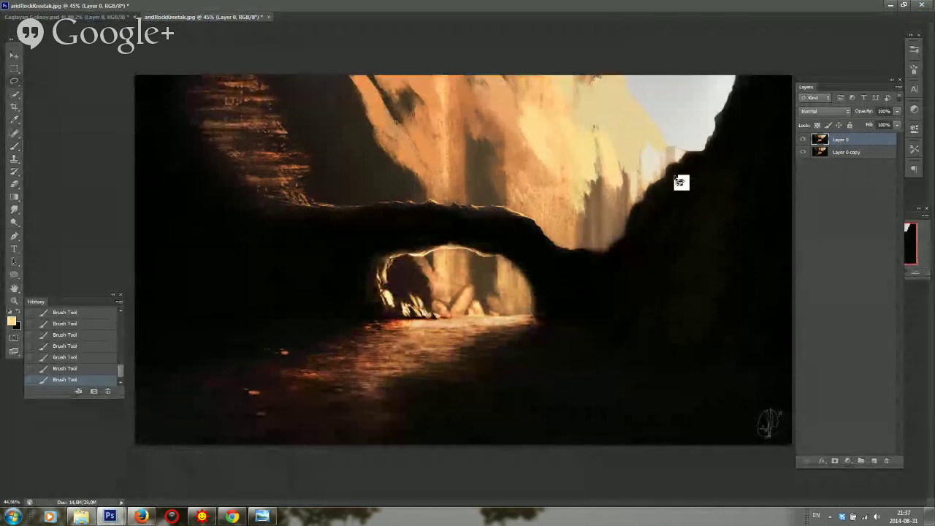
{"action": "mouse_move", "coordinate": [689, 152]}
{"action": "left_mouse_down"}
{"action": "mouse_move", "coordinate": [595, 266]}
{"action": "mouse_move", "coordinate": [477, 208]}
{"action": "mouse_move", "coordinate": [416, 198]}
{"action": "mouse_move", "coordinate": [354, 213]}
{"action": "mouse_move", "coordinate": [326, 206]}
{"action": "mouse_move", "coordinate": [291, 174]}
{"action": "mouse_move", "coordinate": [282, 146]}
{"action": "mouse_move", "coordinate": [227, 69]}
{"action": "mouse_move", "coordinate": [360, 23]}
{"action": "mouse_move", "coordinate": [683, 38]}
{"action": "mouse_move", "coordinate": [727, 57]}
{"action": "left_mouse_up"}
{"action": "right_click", "coordinate": [646, 130]}
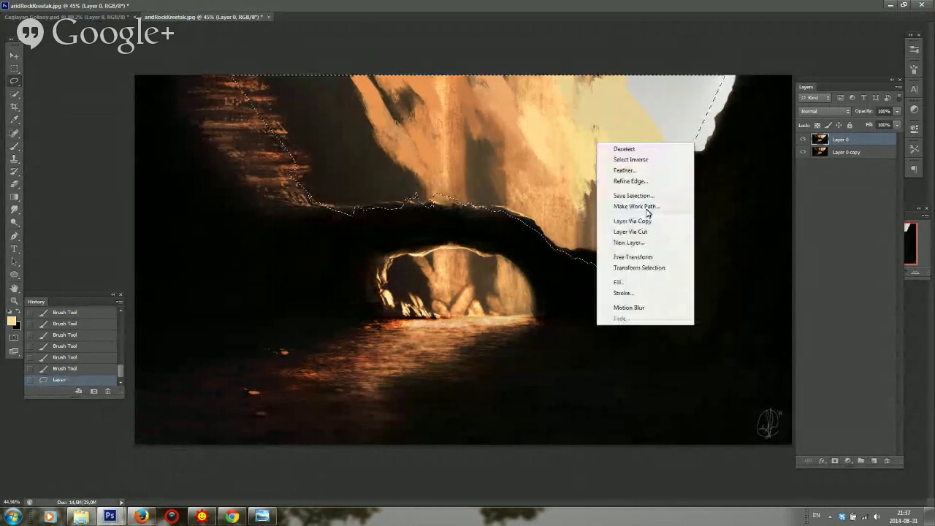
{"action": "left_click", "coordinate": [663, 234]}
Lock the new layer's transparent pixels and extend sampled orange diagonal strokes over the wall's dark upper-left area
{"action": "key", "text": "b"}
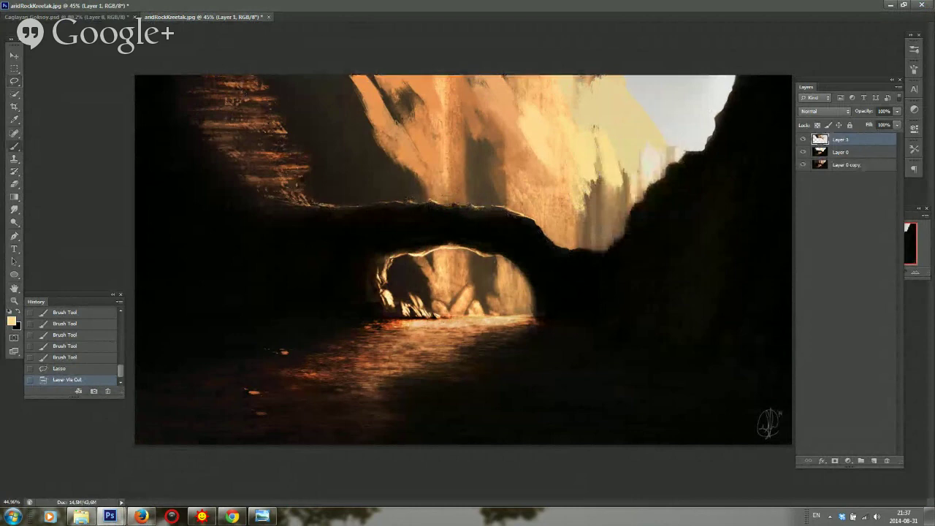
{"action": "left_click", "coordinate": [409, 155], "text": "alt"}
{"action": "mouse_move", "coordinate": [371, 146]}
{"action": "left_mouse_down"}
{"action": "mouse_move", "coordinate": [323, 96]}
{"action": "mouse_move", "coordinate": [281, 77]}
{"action": "mouse_move", "coordinate": [337, 106]}
{"action": "mouse_move", "coordinate": [317, 75]}
{"action": "mouse_move", "coordinate": [333, 89]}
{"action": "left_mouse_up"}
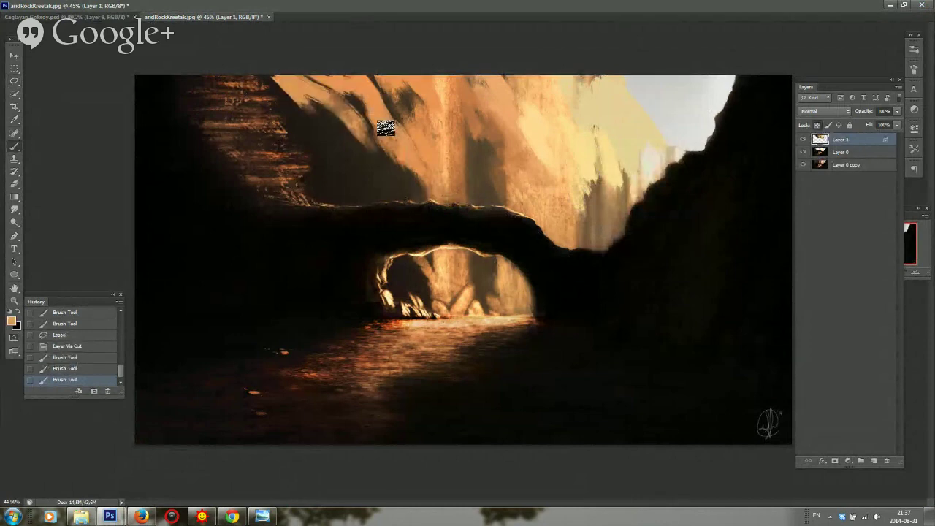
Paint orange strokes down the wall toward the arch and break up their lower edge with sampled dark brown
{"action": "right_click", "coordinate": [386, 128]}
{"action": "mouse_move", "coordinate": [358, 131]}
{"action": "left_mouse_down"}
{"action": "mouse_move", "coordinate": [393, 173]}
{"action": "mouse_move", "coordinate": [385, 169]}
{"action": "mouse_move", "coordinate": [416, 177]}
{"action": "left_mouse_up"}
{"action": "left_click_drag", "start_coordinate": [380, 151], "coordinate": [391, 198]}
{"action": "left_click_drag", "start_coordinate": [418, 173], "coordinate": [429, 193]}
{"action": "left_click", "coordinate": [443, 219], "text": "alt"}
{"action": "mouse_move", "coordinate": [381, 176]}
{"action": "left_mouse_down"}
{"action": "mouse_move", "coordinate": [407, 188]}
{"action": "mouse_move", "coordinate": [408, 180]}
{"action": "left_mouse_up"}
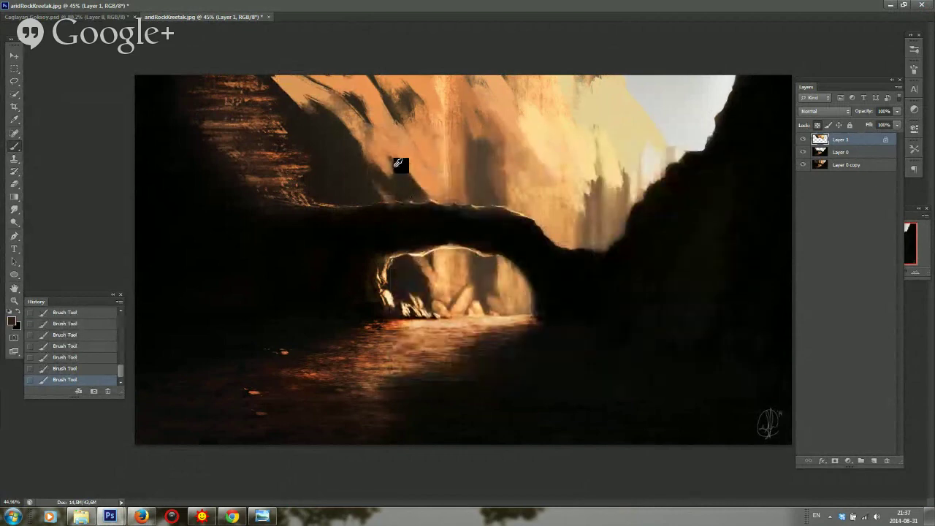
Cover the remaining vertical bands just above the arch with diagonal strokes in sampled oranges and browns
{"action": "left_click", "coordinate": [383, 148], "text": "alt"}
{"action": "mouse_move", "coordinate": [365, 152]}
{"action": "left_mouse_down"}
{"action": "mouse_move", "coordinate": [374, 173]}
{"action": "mouse_move", "coordinate": [435, 195]}
{"action": "mouse_move", "coordinate": [394, 183]}
{"action": "mouse_move", "coordinate": [422, 172]}
{"action": "mouse_move", "coordinate": [470, 173]}
{"action": "left_mouse_up"}
{"action": "mouse_move", "coordinate": [439, 109]}
{"action": "left_mouse_down"}
{"action": "mouse_move", "coordinate": [474, 159]}
{"action": "mouse_move", "coordinate": [522, 192]}
{"action": "left_mouse_up"}
{"action": "left_click", "coordinate": [489, 182], "text": "alt"}
{"action": "left_click", "coordinate": [516, 181], "text": "alt"}
{"action": "left_click", "coordinate": [492, 156], "text": "alt"}
{"action": "mouse_move", "coordinate": [498, 158]}
{"action": "left_mouse_down"}
{"action": "mouse_move", "coordinate": [504, 185]}
{"action": "mouse_move", "coordinate": [523, 202]}
{"action": "mouse_move", "coordinate": [509, 207]}
{"action": "mouse_move", "coordinate": [540, 215]}
{"action": "mouse_move", "coordinate": [547, 194]}
{"action": "mouse_move", "coordinate": [498, 125]}
{"action": "mouse_move", "coordinate": [572, 248]}
{"action": "left_mouse_up"}
{"action": "left_click", "coordinate": [536, 150], "text": "alt"}
{"action": "left_click_drag", "start_coordinate": [534, 139], "coordinate": [580, 214]}
Paint orange over the small dark gap near the wall's top edge and sample the neighbouring orange
{"action": "left_click_drag", "start_coordinate": [389, 105], "coordinate": [408, 126]}
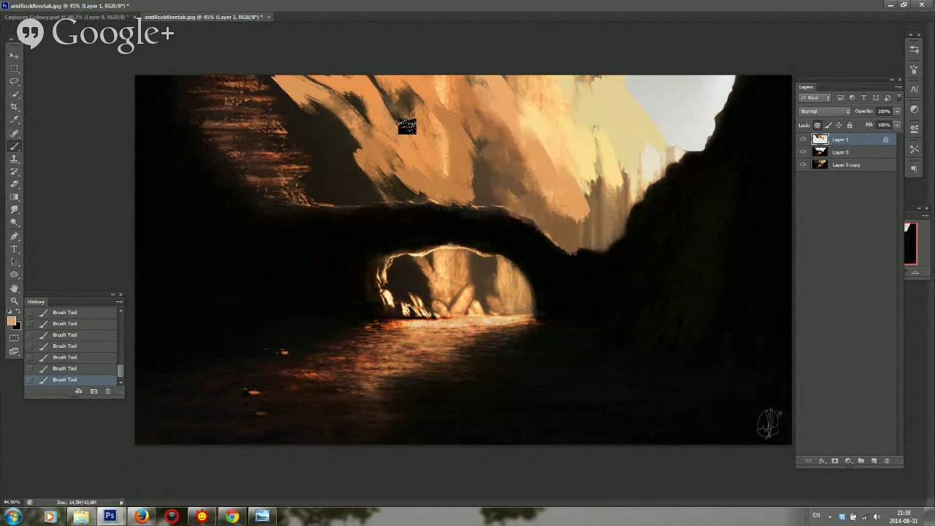
{"action": "mouse_move", "coordinate": [395, 89]}
{"action": "left_mouse_down"}
{"action": "mouse_move", "coordinate": [423, 125]}
{"action": "mouse_move", "coordinate": [426, 117]}
{"action": "left_mouse_up"}
{"action": "left_click", "coordinate": [418, 84], "text": "alt"}
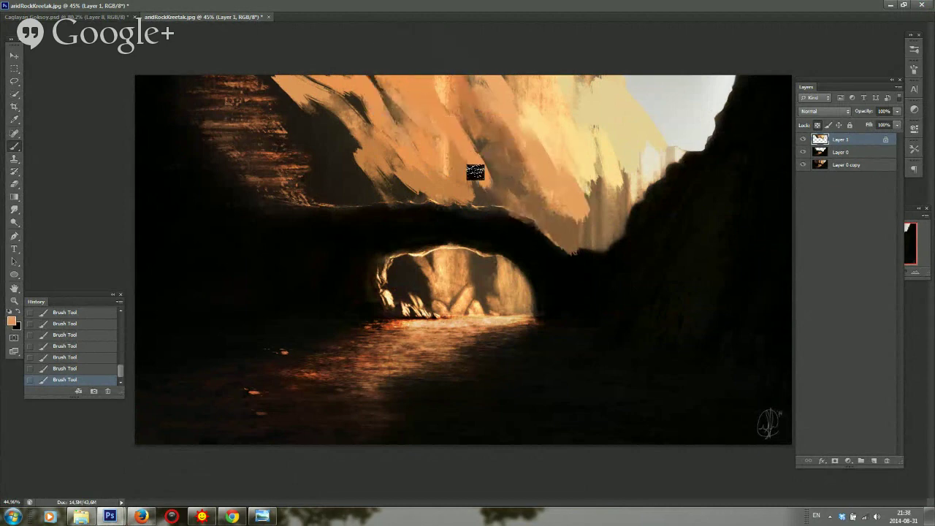
Flip the canvas horizontally to check the painting in mirror image
{"action": "key", "text": "ctrl+minus"}
{"action": "key", "text": "ctrl+shift+h"}
{"action": "scroll", "coordinate": [596, 191], "scroll_direction": "up", "scroll_amount": 1}
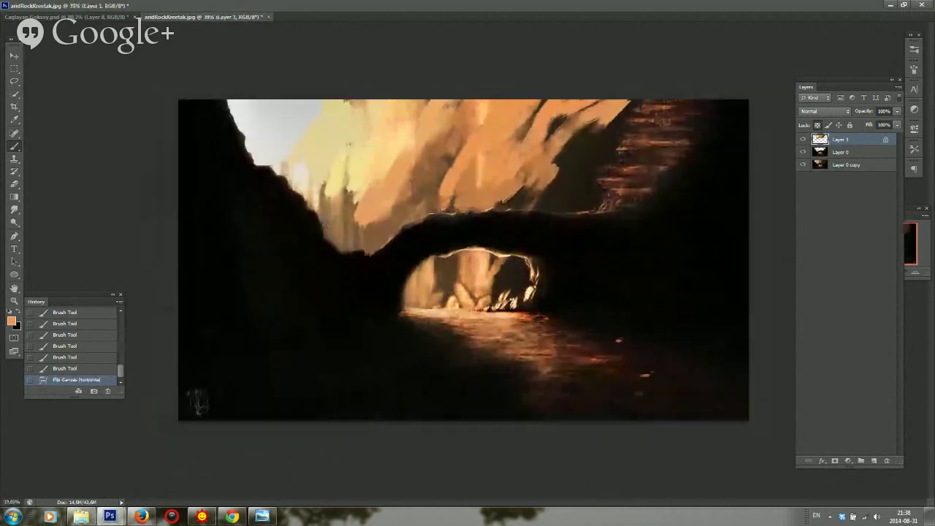
Glaze the sunlit wall behind the arch with salmon pink #d28368 using a large soft round brush
{"action": "left_click", "coordinate": [545, 176], "text": "alt"}
{"action": "right_click", "coordinate": [475, 215]}
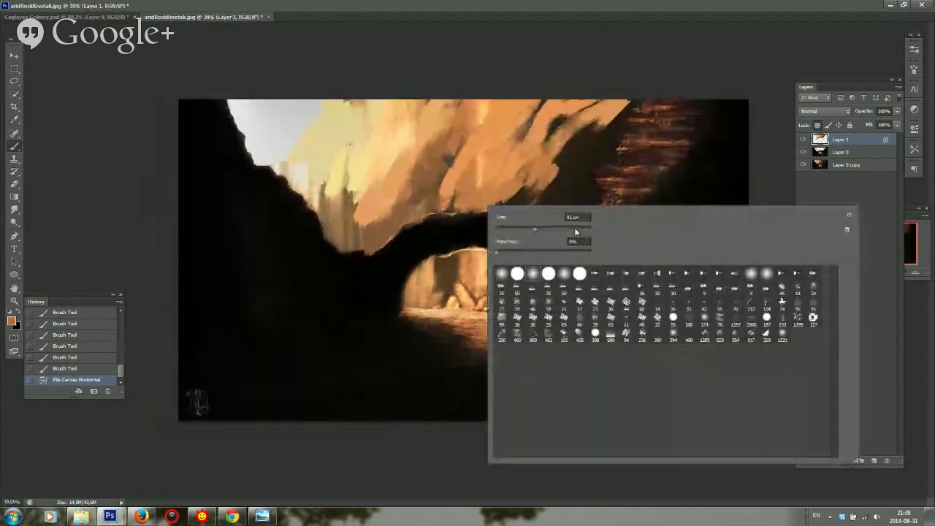
{"action": "left_click", "coordinate": [11, 322]}
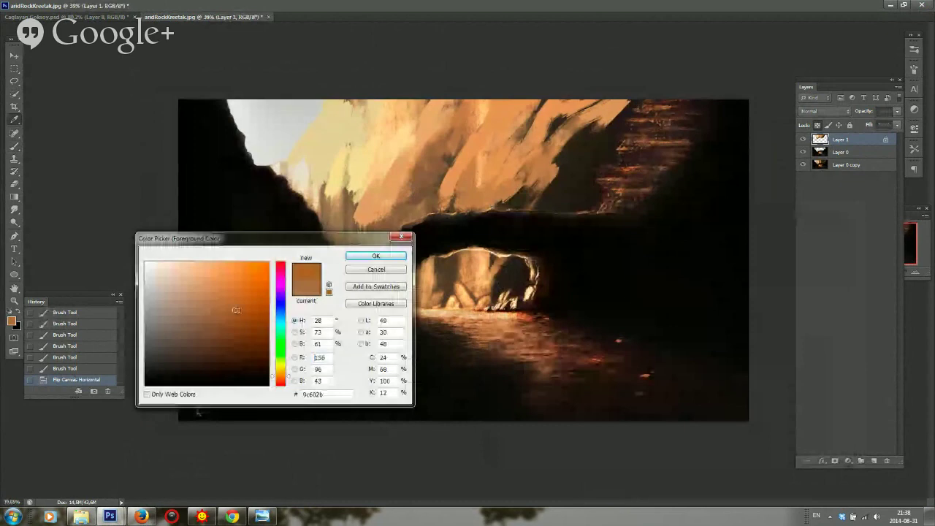
{"action": "left_click", "coordinate": [376, 195]}
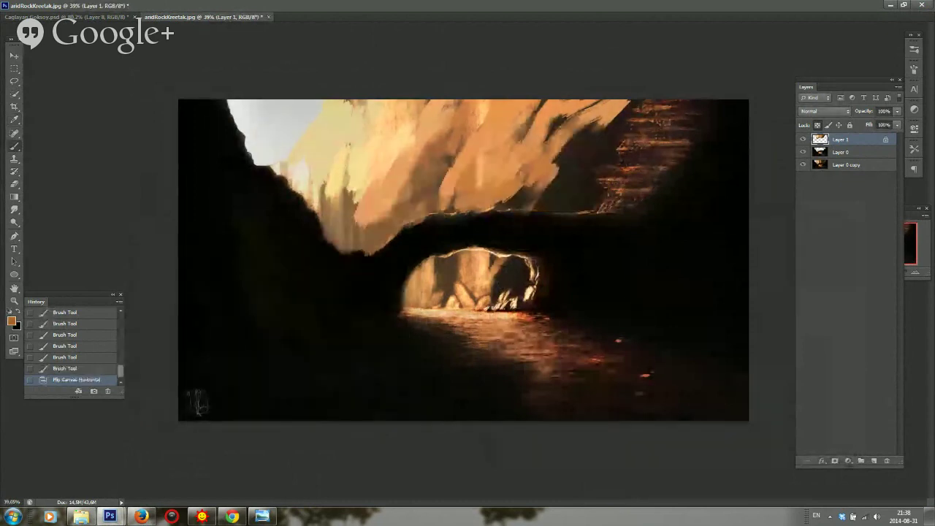
{"action": "left_click", "coordinate": [64, 335]}
{"action": "left_click", "coordinate": [76, 380]}
{"action": "left_click", "coordinate": [11, 321]}
{"action": "left_click", "coordinate": [209, 275]}
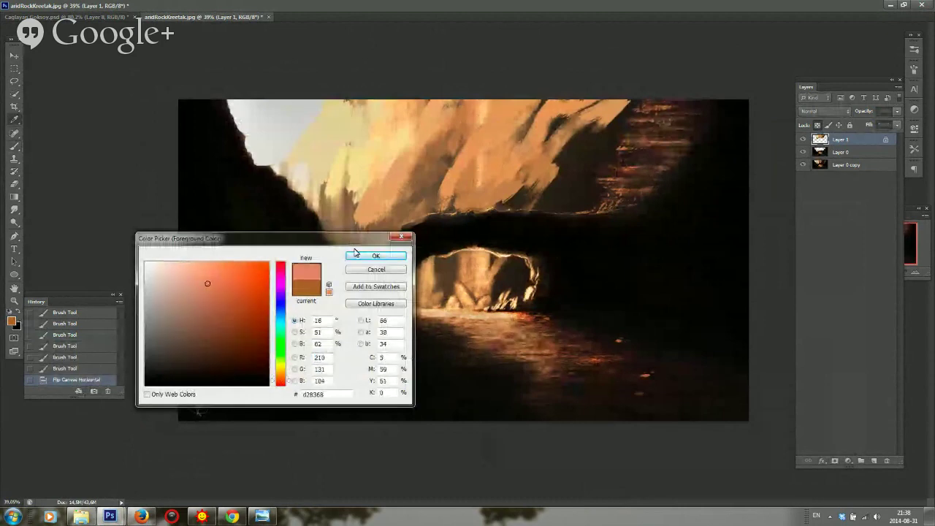
{"action": "left_click", "coordinate": [376, 256]}
{"action": "mouse_move", "coordinate": [346, 247]}
{"action": "left_mouse_down"}
{"action": "mouse_move", "coordinate": [581, 164]}
{"action": "mouse_move", "coordinate": [409, 153]}
{"action": "mouse_move", "coordinate": [336, 183]}
{"action": "left_mouse_up"}
Switch to a 17 px hard round brush in dark brown #3b261e and touch up the arch's upper edge
{"action": "left_click", "coordinate": [13, 321]}
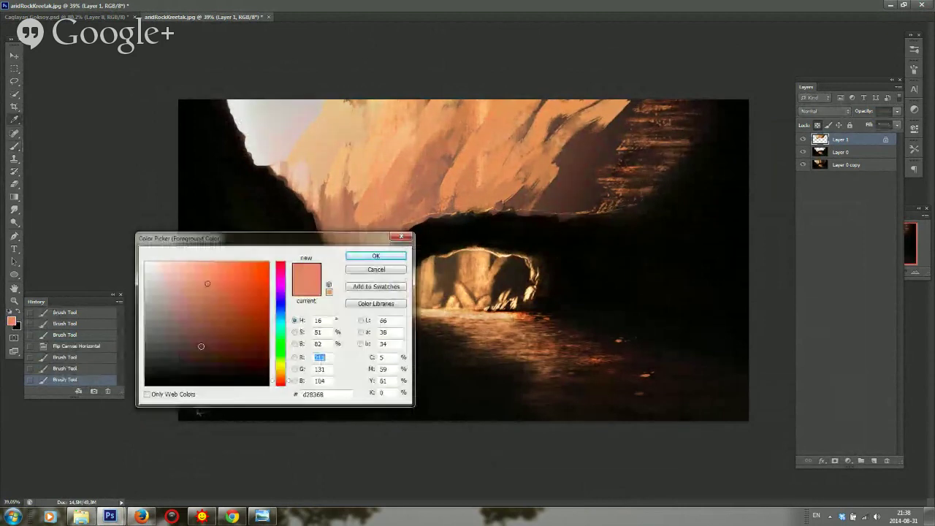
{"action": "left_click", "coordinate": [188, 367]}
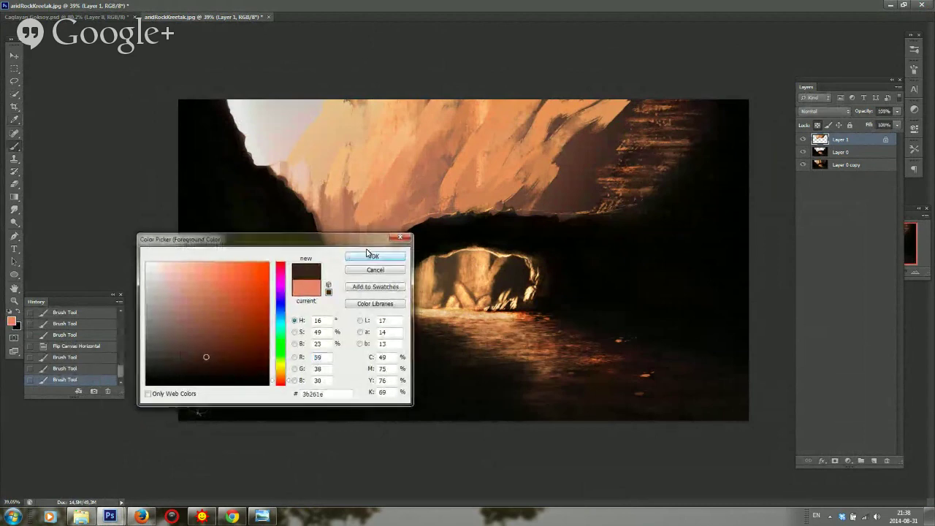
{"action": "left_click", "coordinate": [376, 256]}
{"action": "right_click", "coordinate": [462, 230]}
{"action": "left_click", "coordinate": [483, 291]}
{"action": "left_click", "coordinate": [454, 221]}
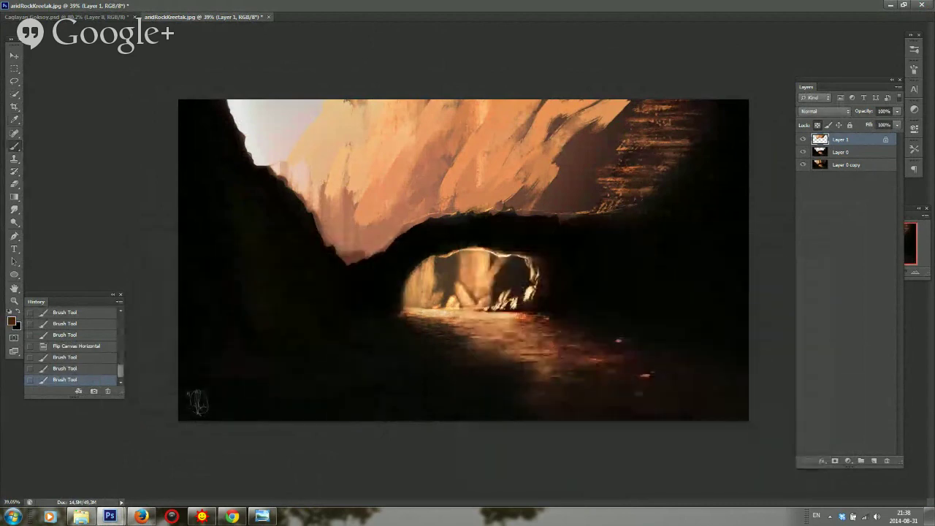
{"action": "left_click", "coordinate": [420, 238]}
{"action": "right_click", "coordinate": [409, 242]}
{"action": "left_click", "coordinate": [422, 262]}
Paint short diagonal strokes in sampled brown on the upper middle of the sunlit wall
{"action": "left_click", "coordinate": [439, 136]}
{"action": "left_click", "coordinate": [429, 151], "text": "alt"}
{"action": "left_click_drag", "start_coordinate": [439, 136], "coordinate": [432, 144]}
{"action": "left_click_drag", "start_coordinate": [436, 142], "coordinate": [433, 149]}
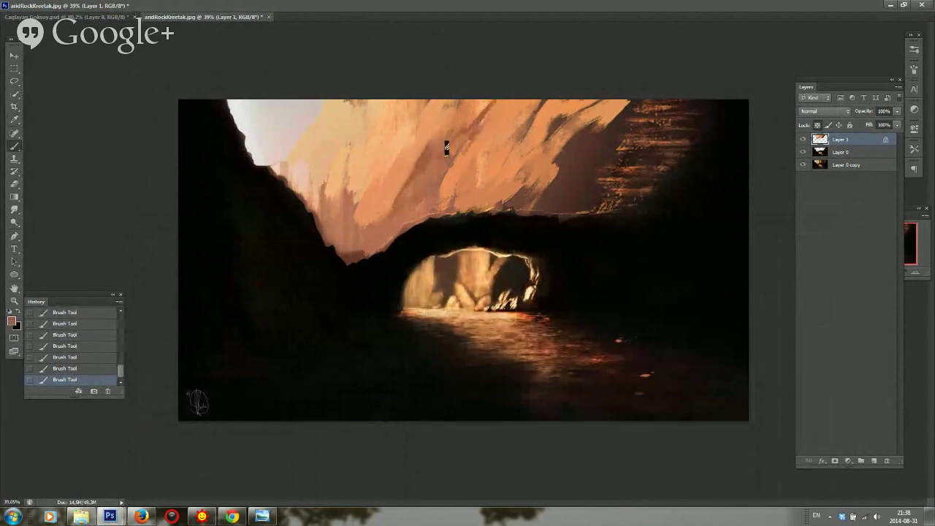
Switch to a flat brush preset, adjust its size, and paint diagonal strokes in sampled tones on the wall's sky-side part
{"action": "left_click", "coordinate": [378, 182], "text": "alt"}
{"action": "right_click", "coordinate": [379, 183]}
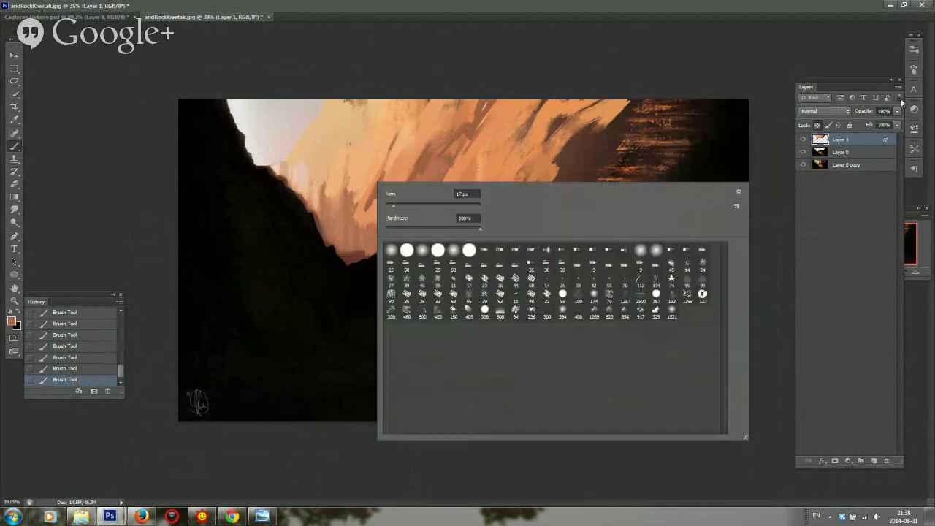
{"action": "left_click", "coordinate": [914, 149]}
{"action": "left_click", "coordinate": [822, 223]}
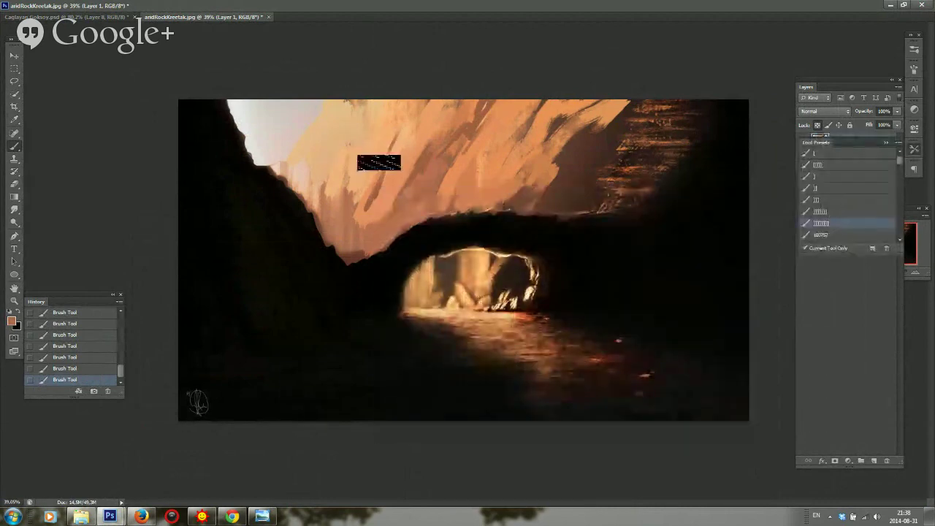
{"action": "right_click", "coordinate": [365, 203]}
{"action": "left_click", "coordinate": [397, 235]}
{"action": "left_click", "coordinate": [374, 197]}
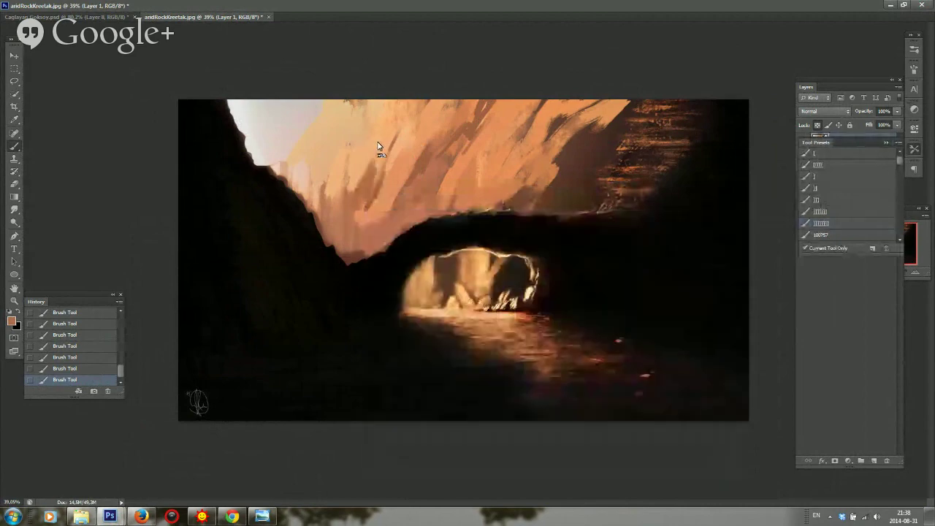
{"action": "left_click", "coordinate": [364, 146], "text": "alt"}
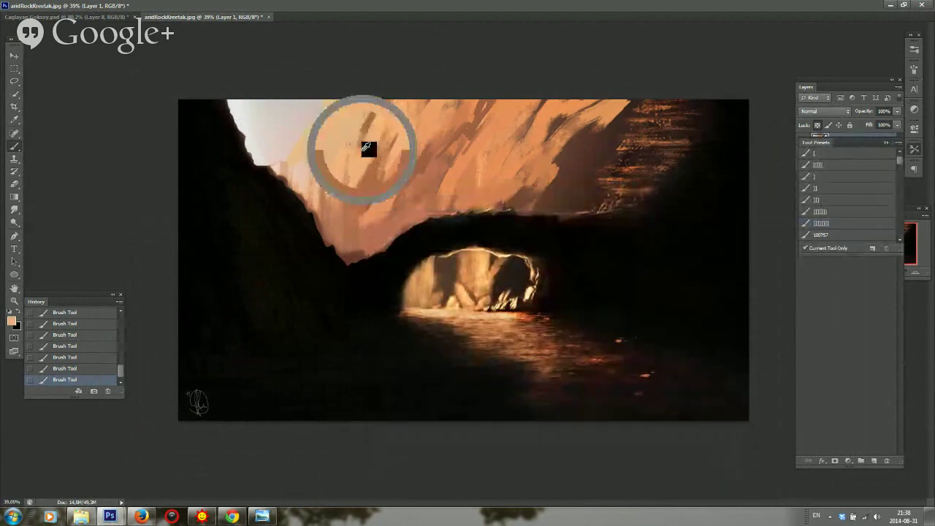
{"action": "mouse_move", "coordinate": [358, 172]}
{"action": "left_mouse_down"}
{"action": "mouse_move", "coordinate": [345, 220]}
{"action": "mouse_move", "coordinate": [350, 201]}
{"action": "mouse_move", "coordinate": [351, 210]}
{"action": "left_mouse_up"}
Break up the vertical bands in the wall's lower tip beside the arch with diagonal strokes in sampled oranges and browns
{"action": "left_click", "coordinate": [366, 201], "text": "alt"}
{"action": "left_click", "coordinate": [355, 193], "text": "alt"}
{"action": "left_click", "coordinate": [351, 193], "text": "alt"}
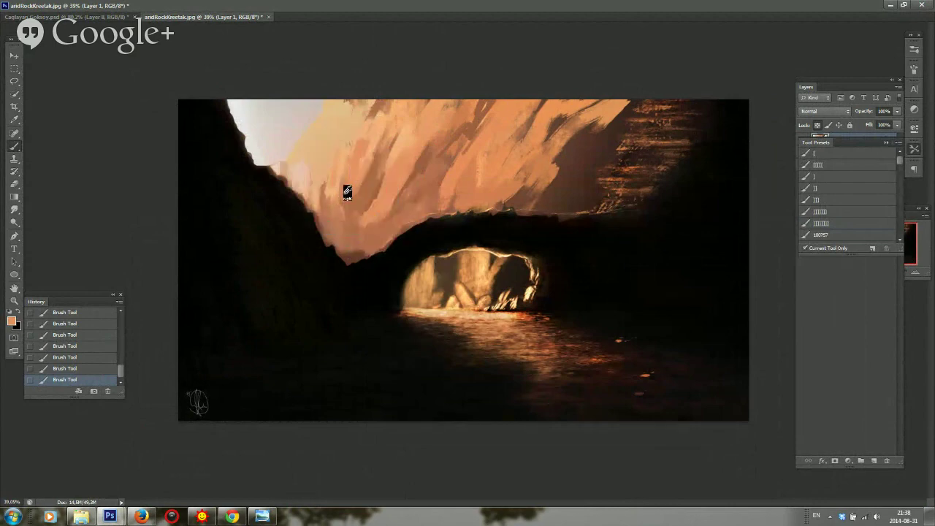
{"action": "left_click", "coordinate": [367, 184], "text": "alt"}
{"action": "left_click", "coordinate": [352, 211], "text": "alt"}
{"action": "left_click", "coordinate": [371, 220], "text": "alt"}
{"action": "left_click", "coordinate": [376, 228], "text": "alt"}
Shape the rock ridges in the middle of the wall with strokes in sampled browns and oranges
{"action": "left_click", "coordinate": [414, 172], "text": "alt"}
{"action": "left_click", "coordinate": [415, 175], "text": "alt"}
{"action": "left_click", "coordinate": [414, 175], "text": "alt"}
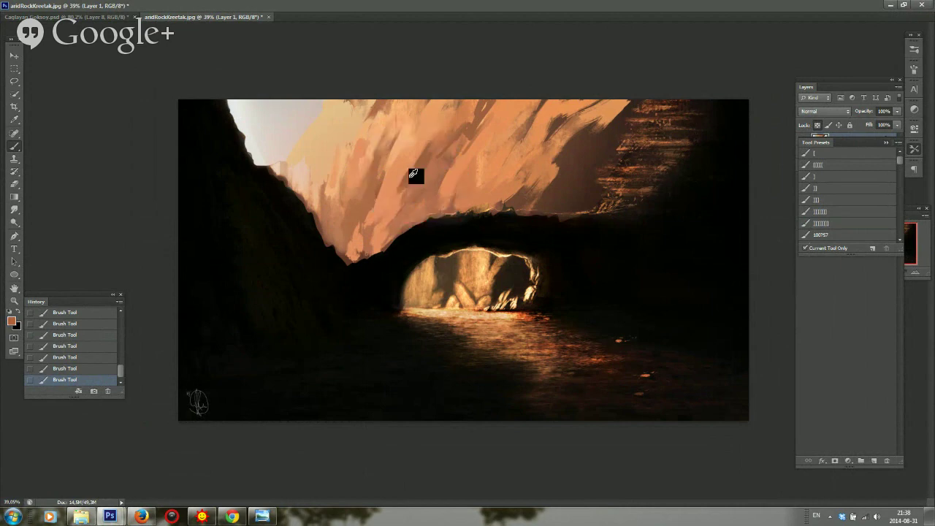
{"action": "left_click", "coordinate": [415, 152], "text": "alt"}
{"action": "left_click", "coordinate": [433, 164], "text": "alt"}
{"action": "left_click", "coordinate": [426, 168], "text": "alt"}
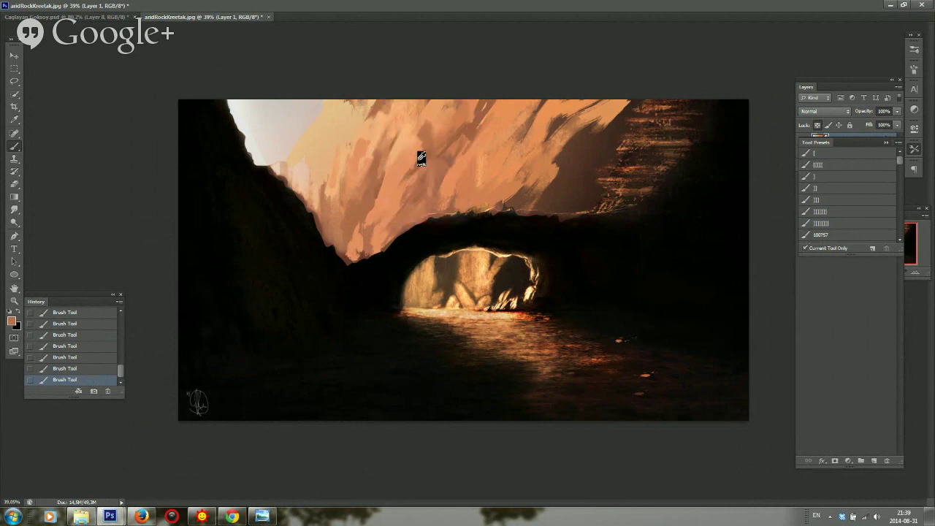
{"action": "left_click", "coordinate": [422, 160], "text": "alt"}
{"action": "left_click", "coordinate": [418, 151], "text": "alt"}
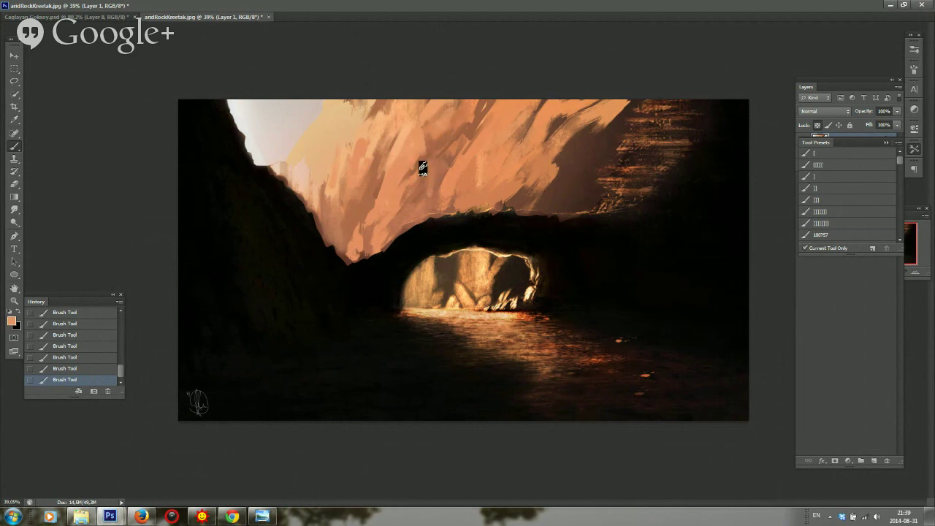
Refine the wall's central planes down to the arch with an adjusted brush size and sampled light and dark oranges
{"action": "left_click", "coordinate": [428, 147], "text": "alt"}
{"action": "left_click", "coordinate": [437, 149], "text": "alt"}
{"action": "left_click", "coordinate": [458, 124], "text": "alt"}
{"action": "left_click", "coordinate": [441, 150], "text": "alt"}
{"action": "right_click", "coordinate": [432, 175]}
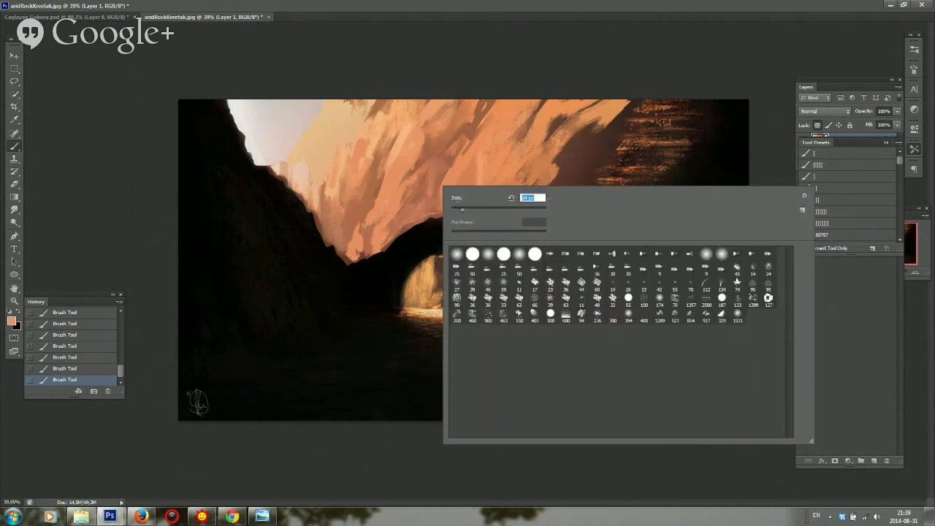
{"action": "left_click", "coordinate": [421, 170]}
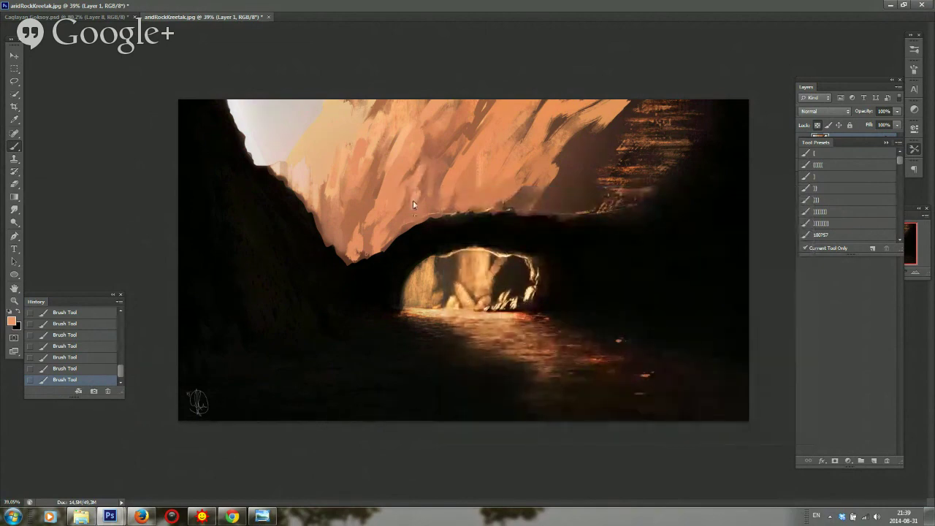
{"action": "left_click", "coordinate": [405, 219], "text": "alt"}
{"action": "left_click", "coordinate": [429, 193], "text": "alt"}
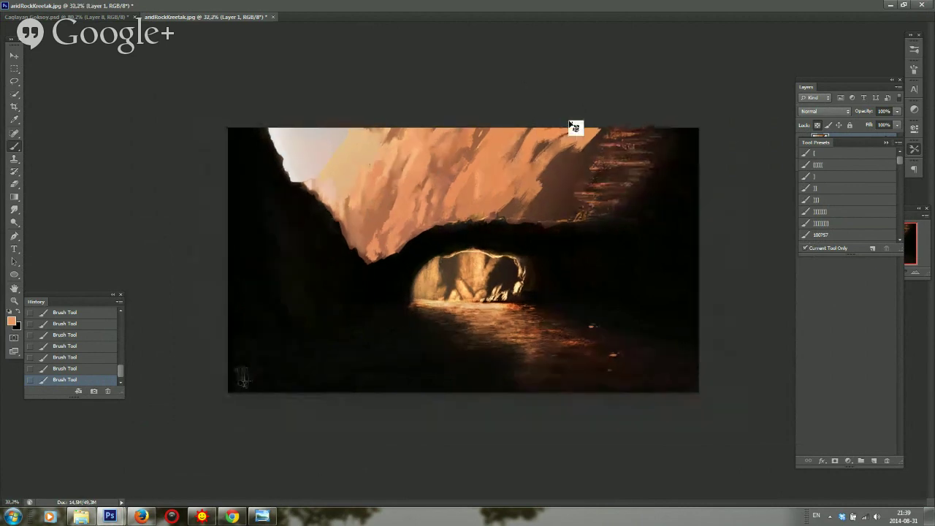
Flip the canvas horizontally and draw thin diagonal crack lines across the sunlit wall in sampled brown
{"action": "key", "text": "ctrl+shift+h"}
{"action": "scroll", "coordinate": [567, 158], "scroll_direction": "up", "scroll_amount": 3}
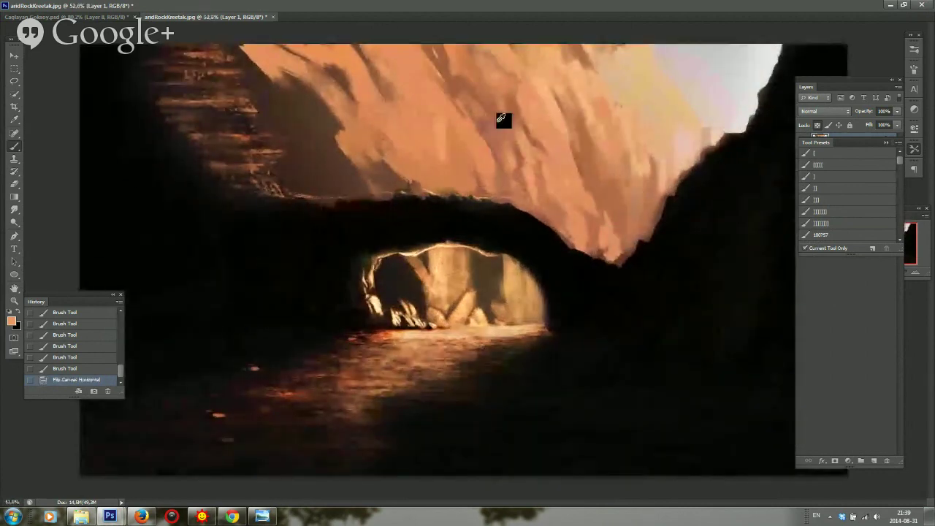
{"action": "left_click", "coordinate": [503, 119], "text": "alt"}
{"action": "mouse_move", "coordinate": [375, 126]}
{"action": "left_mouse_down"}
{"action": "mouse_move", "coordinate": [425, 175]}
{"action": "mouse_move", "coordinate": [508, 189]}
{"action": "left_mouse_up"}
{"action": "left_click", "coordinate": [394, 128]}
{"action": "right_click", "coordinate": [432, 152]}
{"action": "left_click_drag", "start_coordinate": [450, 174], "coordinate": [447, 174]}
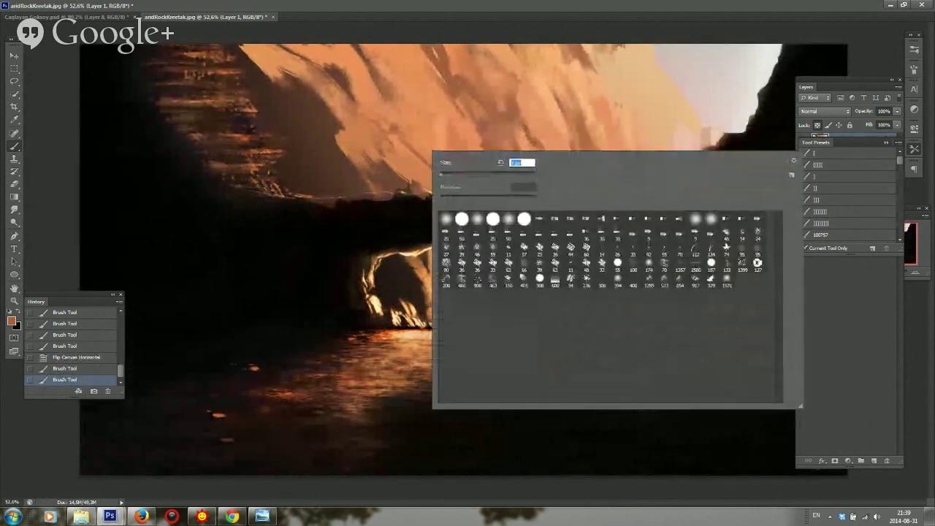
{"action": "mouse_move", "coordinate": [445, 139]}
{"action": "left_mouse_down"}
{"action": "mouse_move", "coordinate": [467, 149]}
{"action": "mouse_move", "coordinate": [445, 160]}
{"action": "mouse_move", "coordinate": [447, 138]}
{"action": "mouse_move", "coordinate": [574, 167]}
{"action": "left_mouse_up"}
{"action": "right_click", "coordinate": [431, 136]}
{"action": "left_click_drag", "start_coordinate": [642, 180], "coordinate": [651, 162]}
{"action": "left_click_drag", "start_coordinate": [431, 59], "coordinate": [435, 81]}
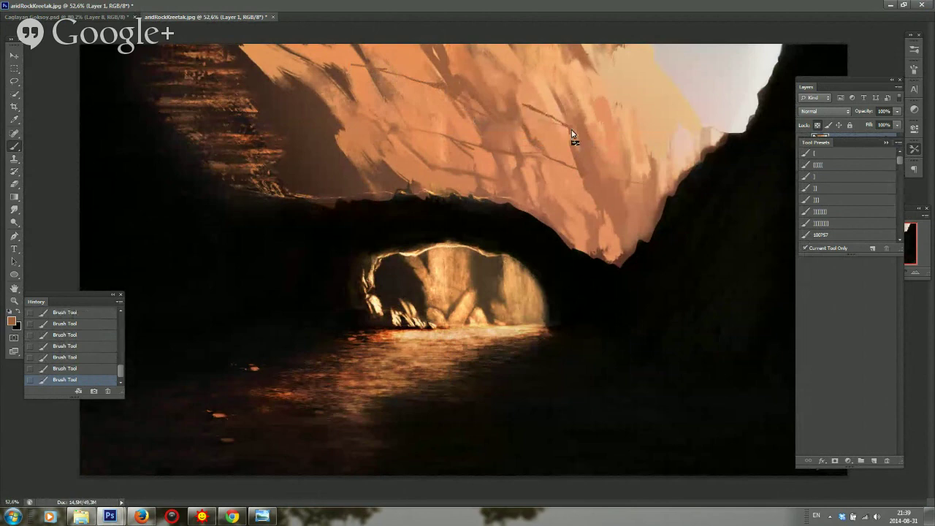
Adjust the brush size and paint a curved brown shadow shape near the wall's top edge
{"action": "right_click", "coordinate": [531, 145]}
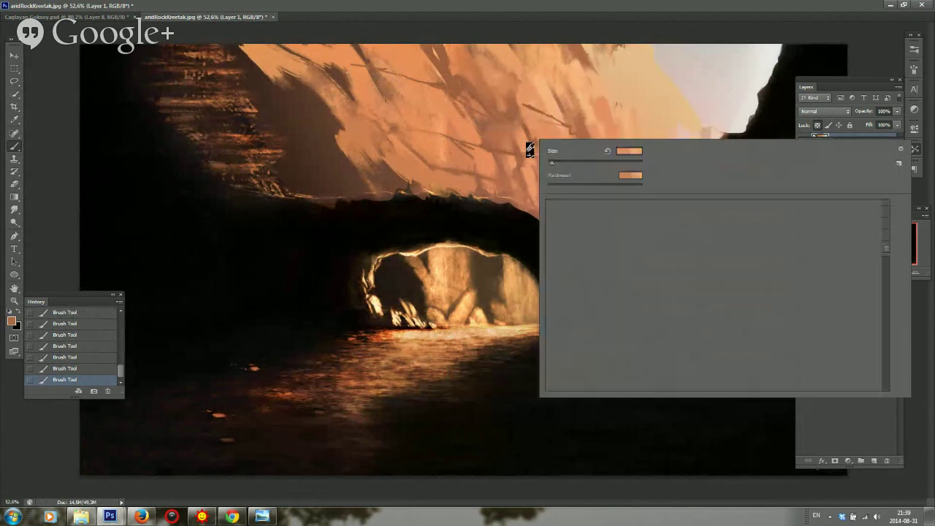
{"action": "left_click", "coordinate": [531, 117]}
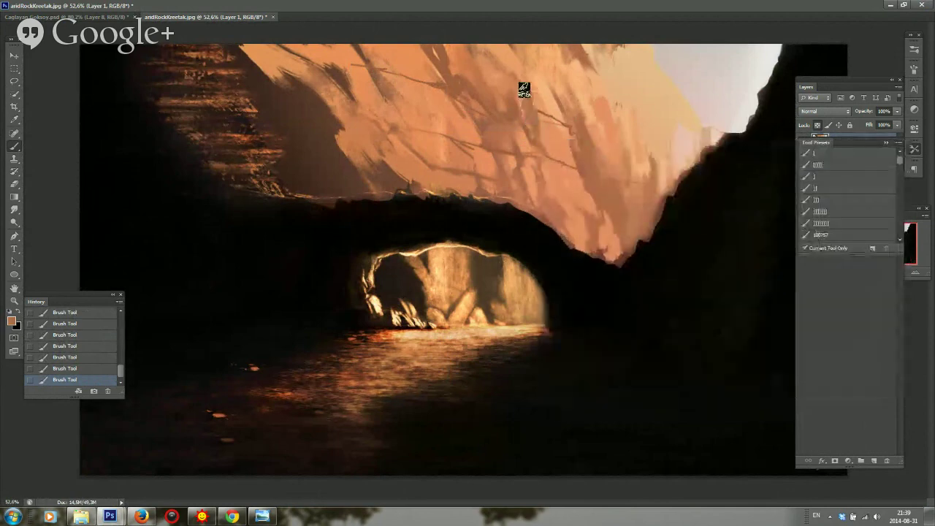
{"action": "right_click", "coordinate": [517, 91]}
{"action": "key", "text": "Return"}
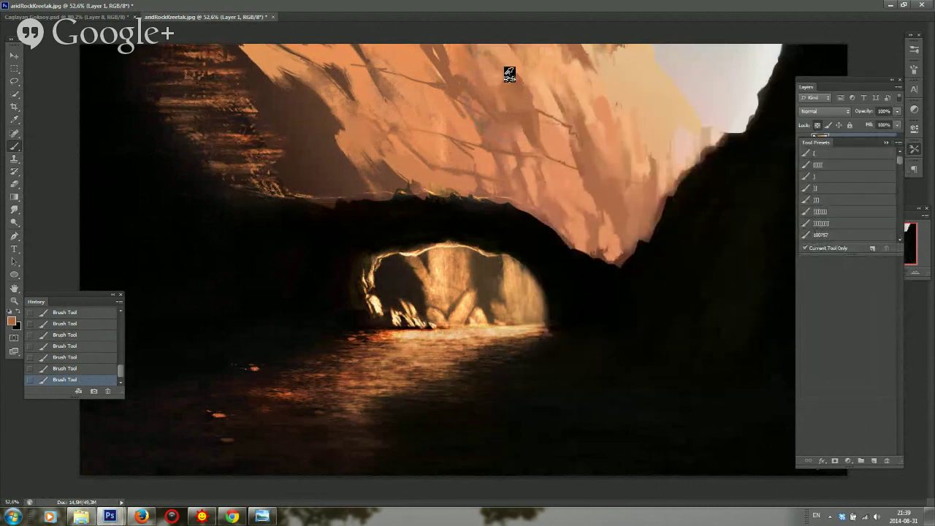
{"action": "left_click_drag", "start_coordinate": [508, 71], "coordinate": [490, 80]}
Add lighter strokes around the curved shadow and the cracks below it in sampled oranges
{"action": "left_click", "coordinate": [518, 88], "text": "alt"}
{"action": "right_click", "coordinate": [546, 96]}
{"action": "left_click", "coordinate": [516, 68]}
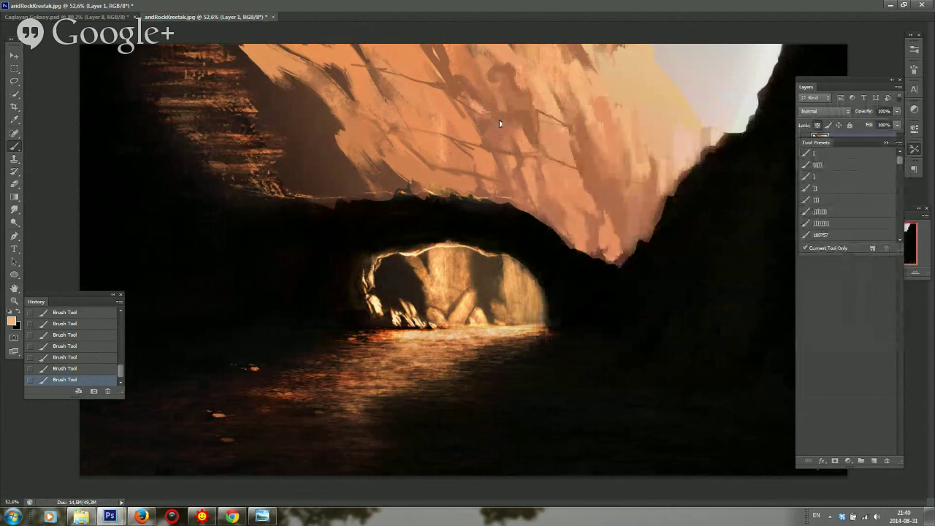
{"action": "left_click", "coordinate": [458, 117], "text": "alt"}
{"action": "mouse_move", "coordinate": [485, 120]}
{"action": "left_mouse_down"}
{"action": "mouse_move", "coordinate": [503, 125]}
{"action": "mouse_move", "coordinate": [509, 141]}
{"action": "left_mouse_up"}
Flip the canvas horizontally and rework the curved shadow near the wall's top with sampled orange
{"action": "scroll", "coordinate": [557, 116], "scroll_direction": "down", "scroll_amount": 5}
{"action": "key", "text": "ctrl+shift+h"}
{"action": "scroll", "coordinate": [580, 132], "scroll_direction": "up", "scroll_amount": 6}
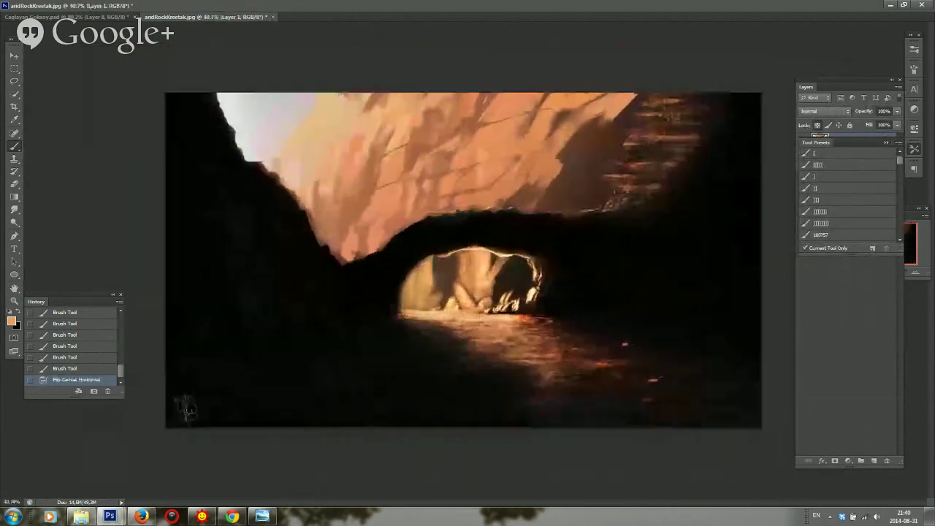
{"action": "mouse_move", "coordinate": [447, 45]}
{"action": "left_mouse_down"}
{"action": "mouse_move", "coordinate": [444, 60]}
{"action": "mouse_move", "coordinate": [423, 61]}
{"action": "mouse_move", "coordinate": [430, 47]}
{"action": "mouse_move", "coordinate": [404, 88]}
{"action": "left_mouse_up"}
{"action": "left_click", "coordinate": [450, 60], "text": "alt"}
{"action": "left_click", "coordinate": [432, 53], "text": "alt"}
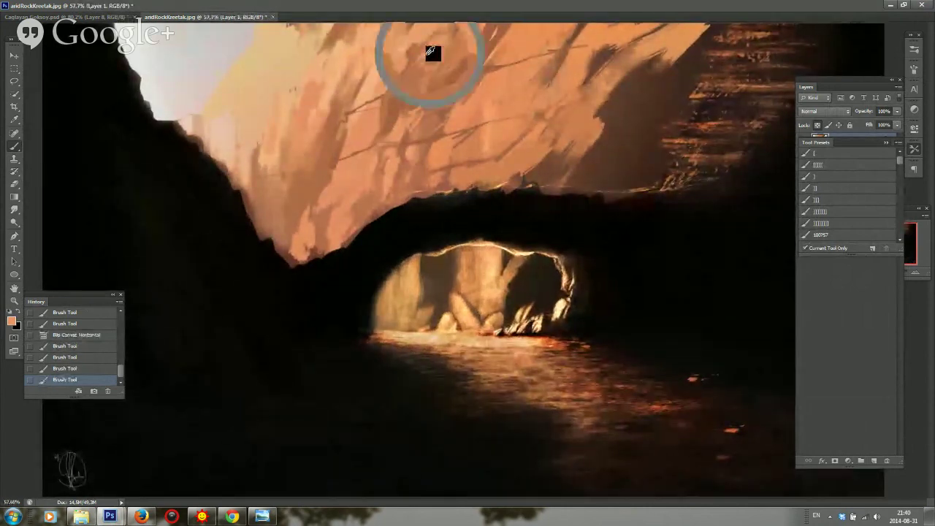
Paint light orange strokes along the wall's edge beside the sky, adjusting the brush size
{"action": "left_click", "coordinate": [282, 137], "text": "alt"}
{"action": "left_click_drag", "start_coordinate": [263, 116], "coordinate": [263, 111]}
{"action": "right_click", "coordinate": [269, 169]}
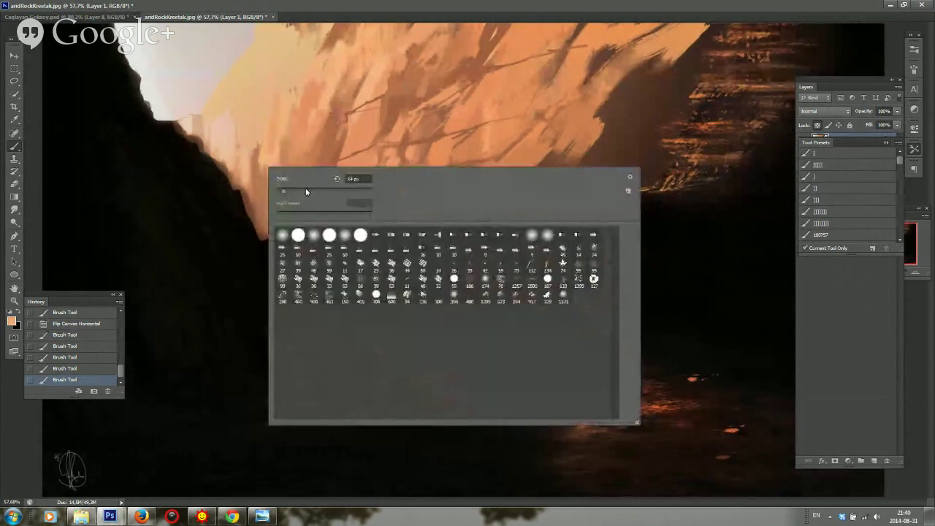
{"action": "left_click", "coordinate": [306, 192]}
{"action": "left_click", "coordinate": [268, 172], "text": "alt"}
{"action": "mouse_move", "coordinate": [272, 157]}
{"action": "left_mouse_down"}
{"action": "mouse_move", "coordinate": [268, 177]}
{"action": "mouse_move", "coordinate": [273, 129]}
{"action": "left_mouse_up"}
Build up brown shadow shapes near the wall's sky-side edge and define the rim with sampled orange
{"action": "left_click", "coordinate": [292, 137], "text": "alt"}
{"action": "left_click", "coordinate": [312, 168], "text": "alt"}
{"action": "mouse_move", "coordinate": [286, 173]}
{"action": "left_mouse_down"}
{"action": "mouse_move", "coordinate": [273, 153]}
{"action": "mouse_move", "coordinate": [265, 94]}
{"action": "mouse_move", "coordinate": [306, 95]}
{"action": "mouse_move", "coordinate": [271, 41]}
{"action": "mouse_move", "coordinate": [337, 34]}
{"action": "mouse_move", "coordinate": [284, 86]}
{"action": "left_mouse_up"}
{"action": "left_click", "coordinate": [306, 181], "text": "alt"}
{"action": "right_click", "coordinate": [277, 111]}
{"action": "mouse_move", "coordinate": [252, 131]}
{"action": "left_mouse_down"}
{"action": "mouse_move", "coordinate": [244, 157]}
{"action": "mouse_move", "coordinate": [269, 55]}
{"action": "mouse_move", "coordinate": [261, 111]}
{"action": "left_mouse_up"}
{"action": "left_click", "coordinate": [263, 63], "text": "alt"}
{"action": "left_click_drag", "start_coordinate": [264, 67], "coordinate": [243, 144]}
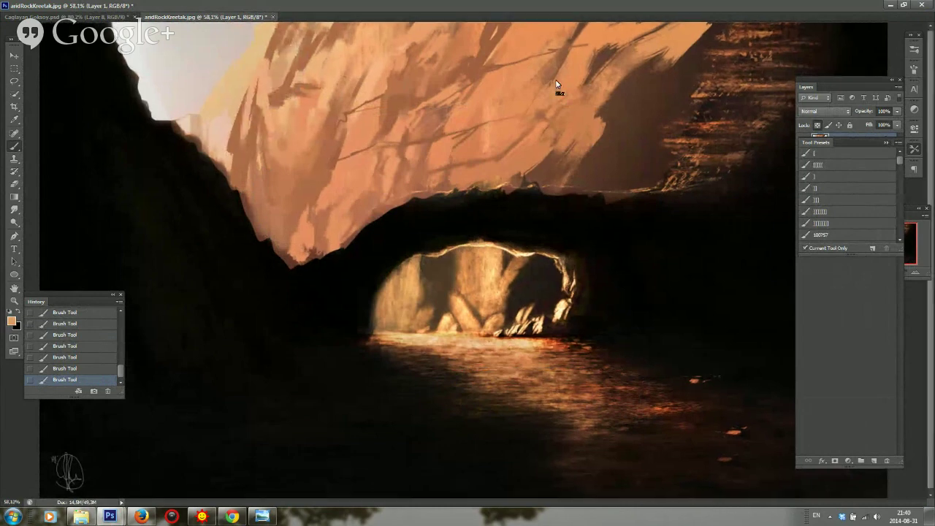
Flip the canvas horizontally and refine the shadow shapes near the wall's sky-side edge with sampled browns and oranges
{"action": "scroll", "coordinate": [557, 82], "scroll_direction": "down", "scroll_amount": 2}
{"action": "key", "text": "ctrl+shift+h"}
{"action": "scroll", "coordinate": [557, 82], "scroll_direction": "up", "scroll_amount": 1}
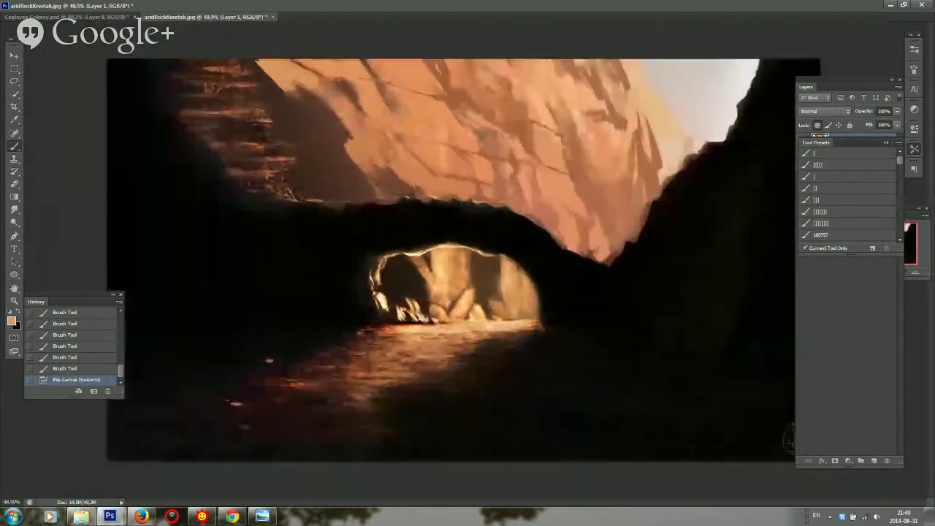
{"action": "left_click", "coordinate": [602, 172], "text": "alt"}
{"action": "mouse_move", "coordinate": [601, 151]}
{"action": "left_mouse_down"}
{"action": "mouse_move", "coordinate": [611, 174]}
{"action": "mouse_move", "coordinate": [633, 187]}
{"action": "mouse_move", "coordinate": [594, 136]}
{"action": "left_mouse_up"}
{"action": "left_click", "coordinate": [602, 139], "text": "alt"}
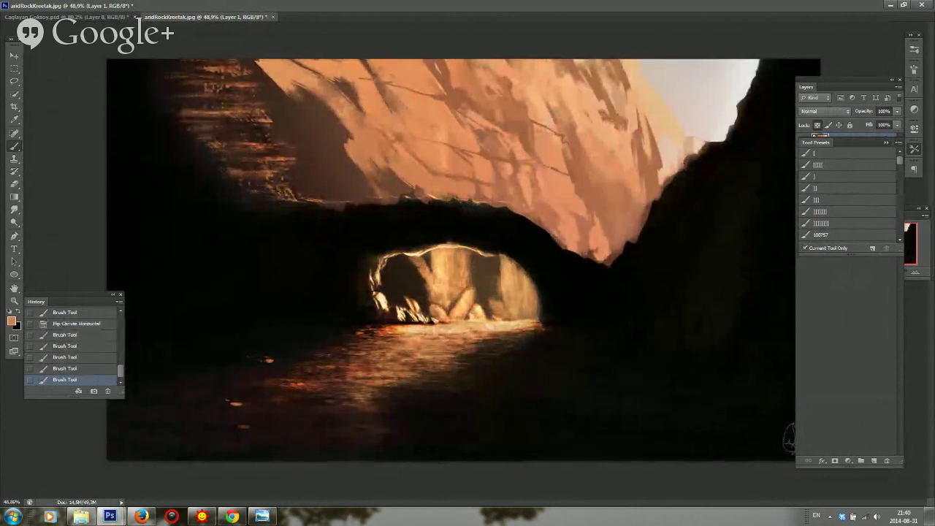
{"action": "left_click_drag", "start_coordinate": [620, 181], "coordinate": [608, 156]}
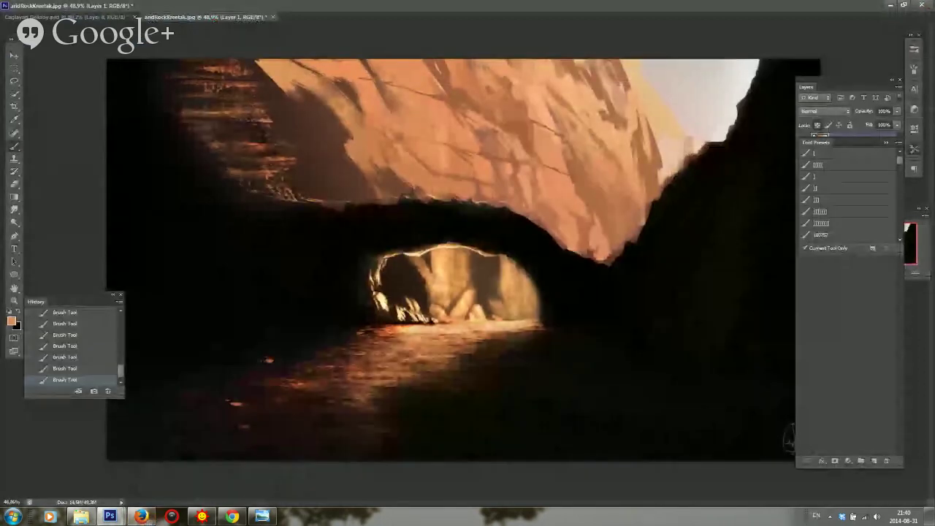
Move the tool presets aside and toggle the visibility of Layer 1 to compare the paintover with the original
{"action": "scroll", "coordinate": [635, 133], "scroll_direction": "down", "scroll_amount": 5}
{"action": "left_click_drag", "start_coordinate": [831, 142], "coordinate": [849, 203]}
{"action": "left_click", "coordinate": [805, 152]}
{"action": "left_click", "coordinate": [804, 140]}
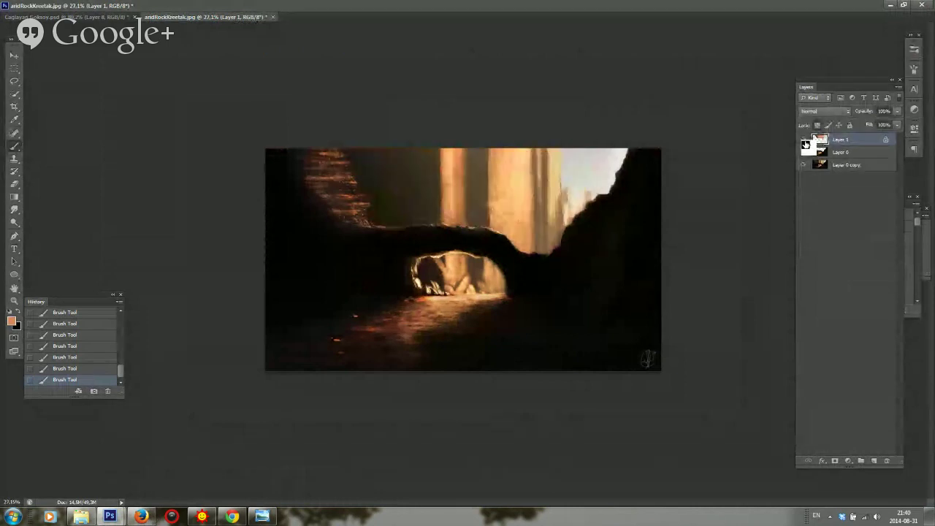
{"action": "left_click", "coordinate": [804, 139]}
{"action": "key", "text": "ctrl+plus"}
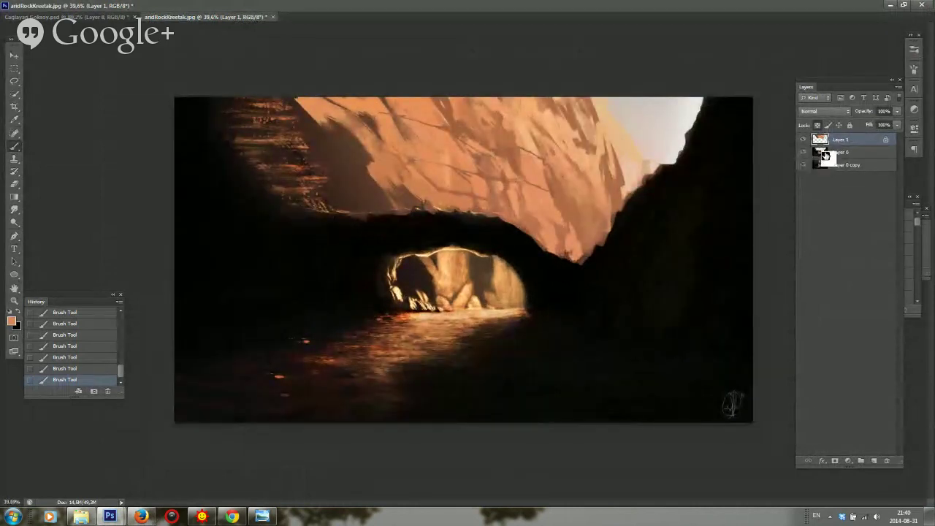
Add a new layer above Layer 1 and paint sampled brown and orange strokes over the banded rock beside the wall
{"action": "left_click", "coordinate": [815, 152]}
{"action": "left_click", "coordinate": [874, 460]}
{"action": "left_click", "coordinate": [313, 179], "text": "alt"}
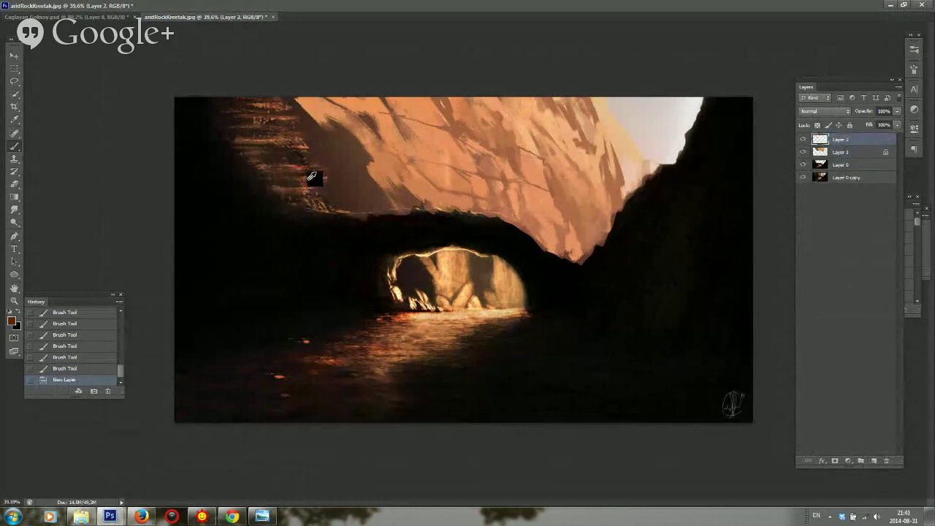
{"action": "right_click", "coordinate": [321, 175]}
{"action": "left_click", "coordinate": [318, 178], "text": "alt"}
{"action": "left_click_drag", "start_coordinate": [315, 174], "coordinate": [323, 182]}
{"action": "left_click", "coordinate": [300, 146], "text": "alt"}
{"action": "mouse_move", "coordinate": [299, 141]}
{"action": "left_mouse_down"}
{"action": "mouse_move", "coordinate": [311, 151]}
{"action": "mouse_move", "coordinate": [302, 160]}
{"action": "left_mouse_up"}
{"action": "left_click", "coordinate": [289, 118], "text": "alt"}
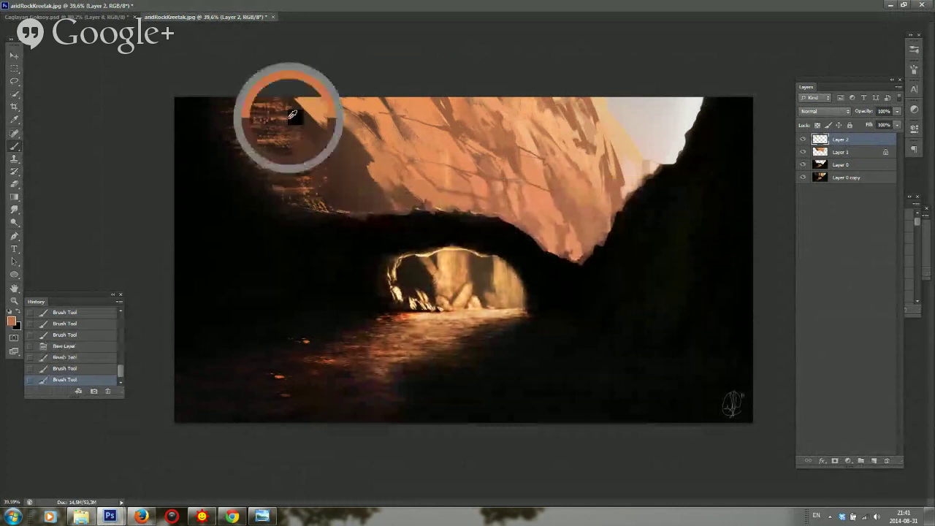
{"action": "left_click_drag", "start_coordinate": [292, 121], "coordinate": [295, 148]}
Extend the sampled orange diagonally over the lower banded rock and across the dark cliff beside it
{"action": "left_click", "coordinate": [282, 121], "text": "alt"}
{"action": "mouse_move", "coordinate": [293, 142]}
{"action": "left_mouse_down"}
{"action": "mouse_move", "coordinate": [310, 150]}
{"action": "mouse_move", "coordinate": [316, 198]}
{"action": "left_mouse_up"}
{"action": "left_click", "coordinate": [291, 119], "text": "alt"}
{"action": "left_click", "coordinate": [283, 118], "text": "alt"}
{"action": "mouse_move", "coordinate": [217, 137]}
{"action": "left_mouse_down"}
{"action": "mouse_move", "coordinate": [255, 180]}
{"action": "mouse_move", "coordinate": [252, 217]}
{"action": "mouse_move", "coordinate": [256, 187]}
{"action": "mouse_move", "coordinate": [281, 237]}
{"action": "left_mouse_up"}
Paint dark brown diagonal strokes over the shadowed cliff at the canvas edge beside the banded rock
{"action": "left_click", "coordinate": [247, 169], "text": "alt"}
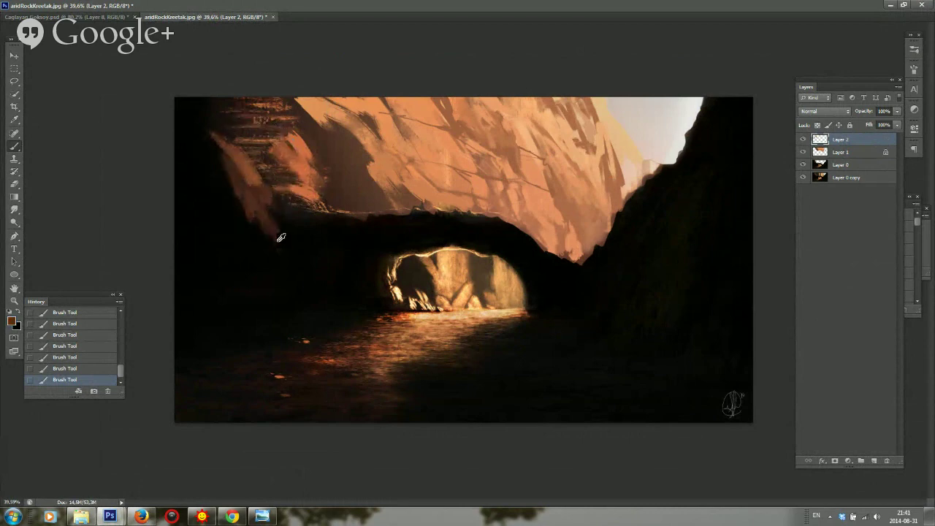
{"action": "mouse_move", "coordinate": [222, 180]}
{"action": "left_mouse_down"}
{"action": "mouse_move", "coordinate": [198, 137]}
{"action": "mouse_move", "coordinate": [209, 101]}
{"action": "mouse_move", "coordinate": [217, 231]}
{"action": "left_mouse_up"}
{"action": "left_click", "coordinate": [203, 107], "text": "alt"}
{"action": "left_click", "coordinate": [240, 175], "text": "alt"}
{"action": "left_click_drag", "start_coordinate": [187, 126], "coordinate": [197, 172]}
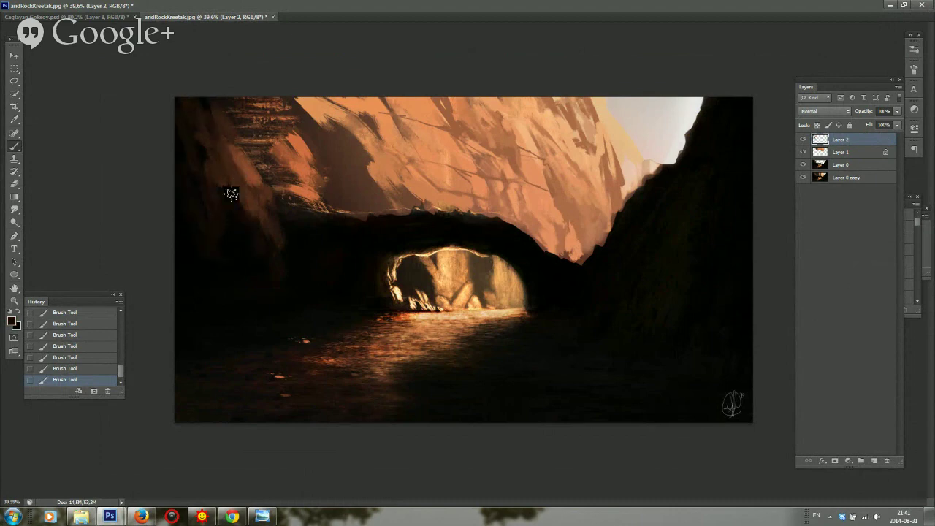
Break up the banded rock texture with diagonal brown and orange strokes sampled from the surrounding wall
{"action": "right_click", "coordinate": [296, 209]}
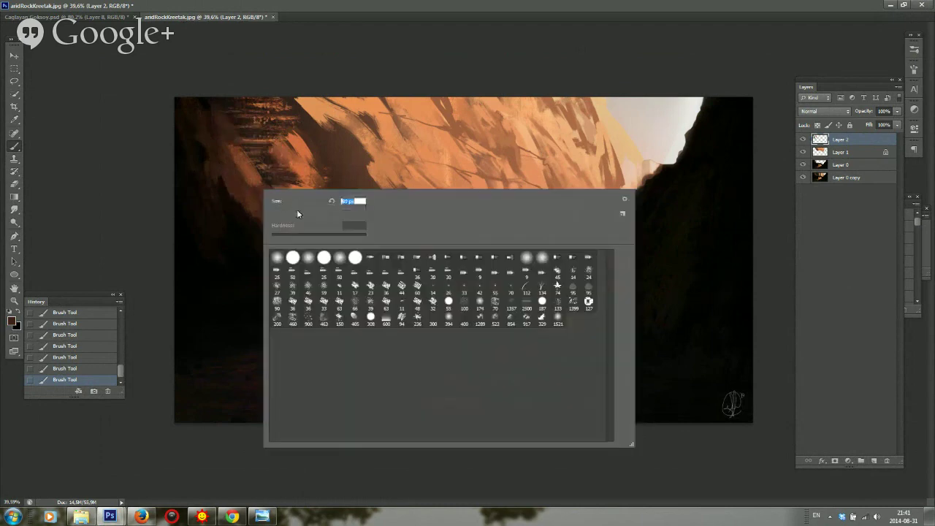
{"action": "left_click", "coordinate": [261, 174], "text": "alt"}
{"action": "mouse_move", "coordinate": [263, 146]}
{"action": "left_mouse_down"}
{"action": "mouse_move", "coordinate": [257, 107]}
{"action": "mouse_move", "coordinate": [303, 138]}
{"action": "mouse_move", "coordinate": [290, 139]}
{"action": "mouse_move", "coordinate": [280, 109]}
{"action": "mouse_move", "coordinate": [307, 121]}
{"action": "mouse_move", "coordinate": [295, 121]}
{"action": "mouse_move", "coordinate": [310, 151]}
{"action": "left_mouse_up"}
{"action": "left_click", "coordinate": [286, 139], "text": "alt"}
{"action": "left_click", "coordinate": [308, 128], "text": "alt"}
{"action": "left_click", "coordinate": [301, 146], "text": "alt"}
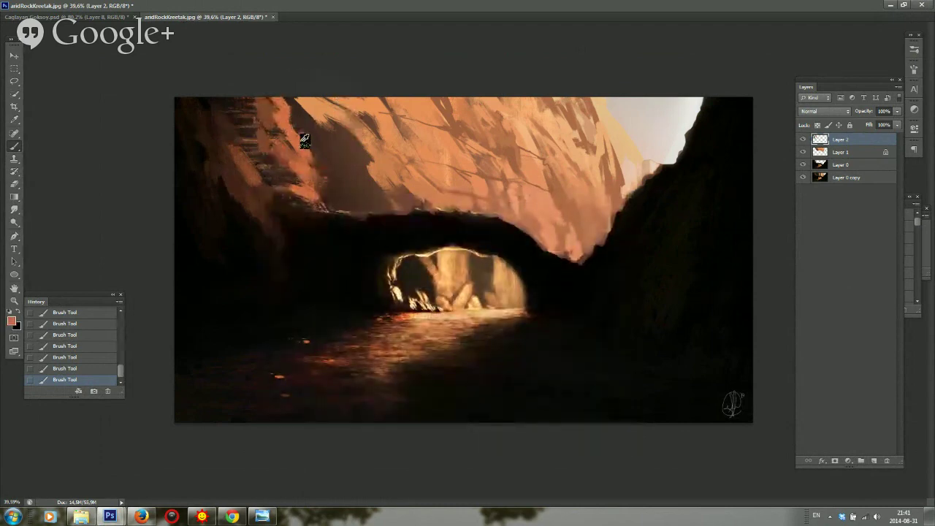
{"action": "left_click", "coordinate": [306, 134], "text": "alt"}
{"action": "left_click", "coordinate": [319, 133], "text": "alt"}
{"action": "left_click", "coordinate": [320, 147], "text": "alt"}
Flip the canvas horizontally, pick a reddish brown, and paint diagonal red-brown streaks on the wall above the arch
{"action": "key", "text": "ctrl+shift+h"}
{"action": "left_click_drag", "start_coordinate": [589, 193], "coordinate": [609, 192]}
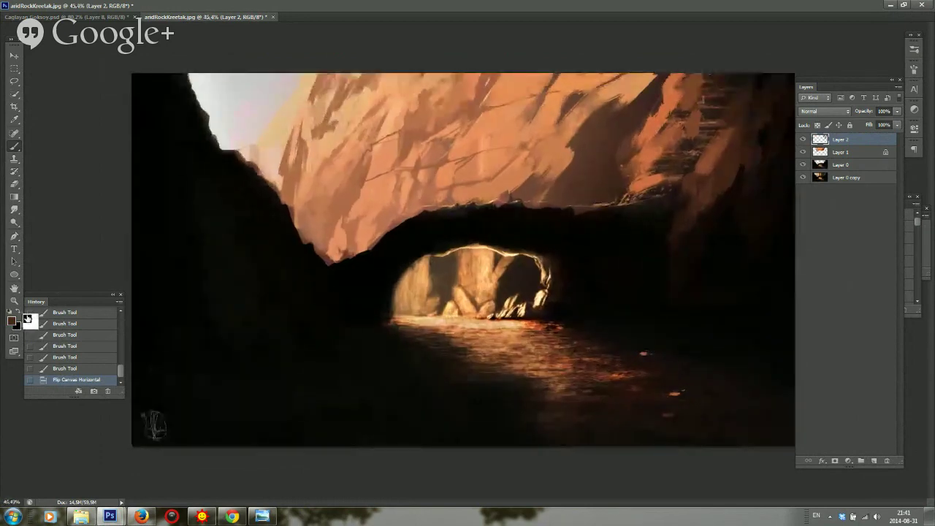
{"action": "left_click", "coordinate": [12, 320]}
{"action": "left_click", "coordinate": [224, 322]}
{"action": "left_click", "coordinate": [375, 256]}
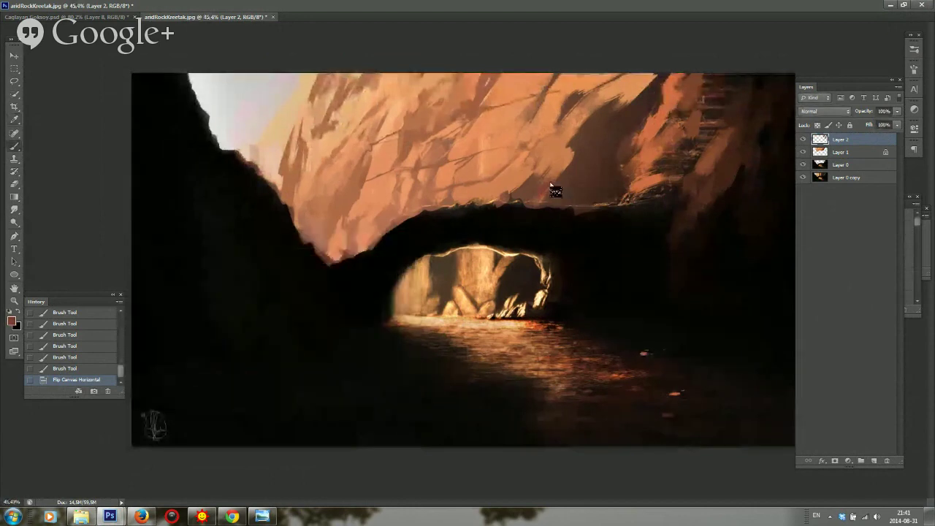
{"action": "left_click_drag", "start_coordinate": [569, 193], "coordinate": [547, 198]}
{"action": "mouse_move", "coordinate": [561, 181]}
{"action": "left_mouse_down"}
{"action": "mouse_move", "coordinate": [603, 101]}
{"action": "mouse_move", "coordinate": [483, 200]}
{"action": "left_mouse_up"}
{"action": "left_click_drag", "start_coordinate": [482, 200], "coordinate": [470, 199]}
{"action": "mouse_move", "coordinate": [458, 130]}
{"action": "left_mouse_down"}
{"action": "mouse_move", "coordinate": [444, 155]}
{"action": "mouse_move", "coordinate": [461, 114]}
{"action": "mouse_move", "coordinate": [475, 114]}
{"action": "mouse_move", "coordinate": [424, 147]}
{"action": "mouse_move", "coordinate": [444, 117]}
{"action": "mouse_move", "coordinate": [470, 114]}
{"action": "mouse_move", "coordinate": [441, 167]}
{"action": "mouse_move", "coordinate": [423, 153]}
{"action": "mouse_move", "coordinate": [429, 183]}
{"action": "mouse_move", "coordinate": [468, 109]}
{"action": "mouse_move", "coordinate": [490, 89]}
{"action": "mouse_move", "coordinate": [509, 105]}
{"action": "left_mouse_up"}
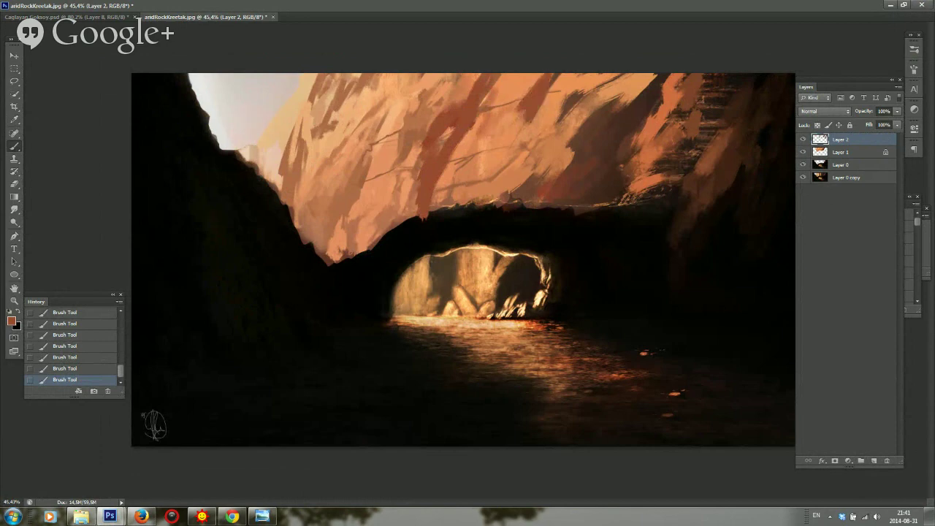
Break up the red-brown streaks above the arch with short strokes of sampled orange and brown
{"action": "left_click", "coordinate": [510, 130], "text": "alt"}
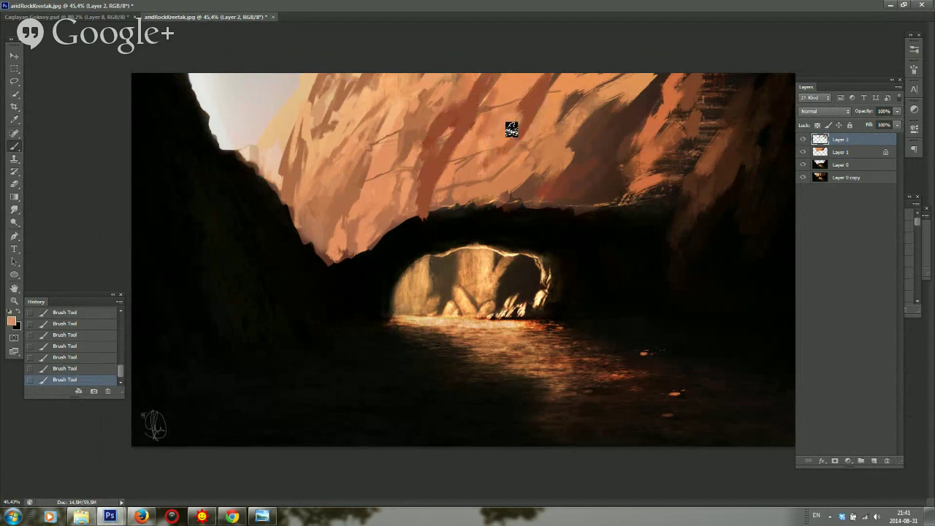
{"action": "left_click", "coordinate": [444, 135], "text": "alt"}
{"action": "left_click_drag", "start_coordinate": [448, 135], "coordinate": [429, 172]}
{"action": "left_click", "coordinate": [437, 126], "text": "alt"}
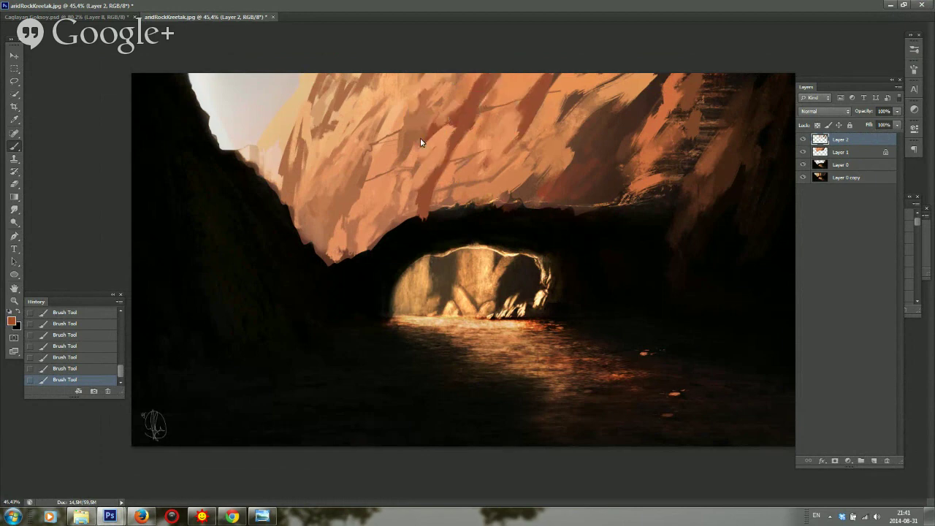
{"action": "left_click", "coordinate": [471, 122], "text": "alt"}
{"action": "mouse_move", "coordinate": [451, 159]}
{"action": "left_mouse_down"}
{"action": "mouse_move", "coordinate": [430, 183]}
{"action": "mouse_move", "coordinate": [438, 181]}
{"action": "mouse_move", "coordinate": [432, 203]}
{"action": "left_mouse_up"}
{"action": "left_click", "coordinate": [463, 138], "text": "alt"}
{"action": "left_click_drag", "start_coordinate": [457, 152], "coordinate": [444, 178]}
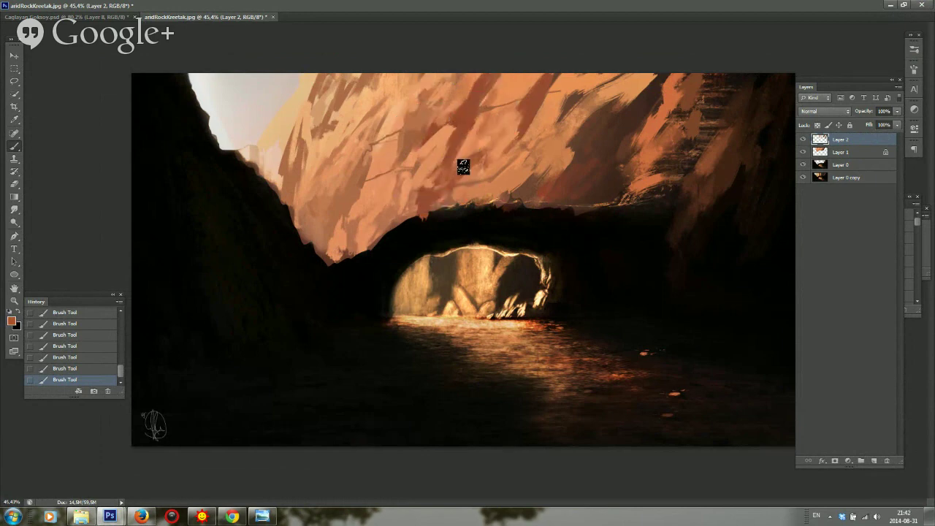
{"action": "left_click", "coordinate": [503, 121], "text": "alt"}
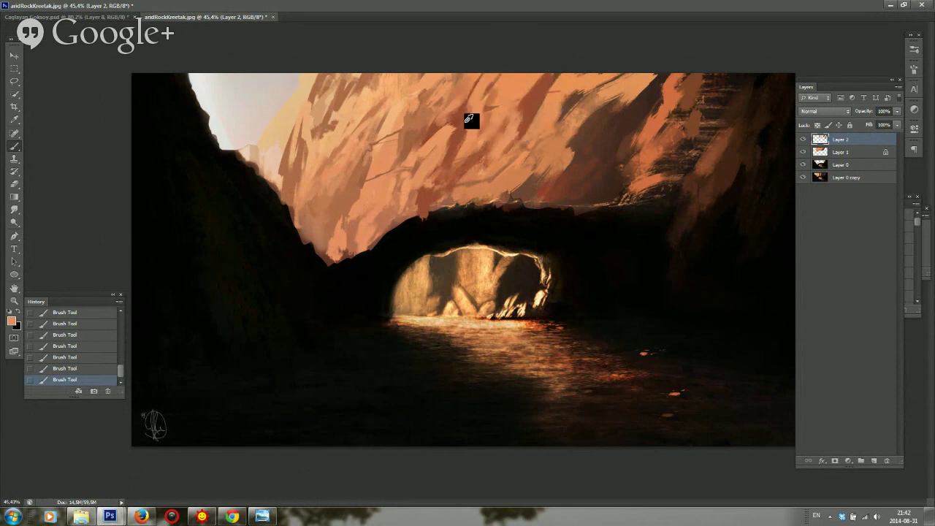
{"action": "left_click", "coordinate": [472, 119], "text": "alt"}
Flip the canvas horizontally and paint broad red-brown diagonal bands down the wall toward its sky-side edge
{"action": "scroll", "coordinate": [631, 34], "scroll_direction": "down", "scroll_amount": 5}
{"action": "key", "text": "ctrl+shift+h"}
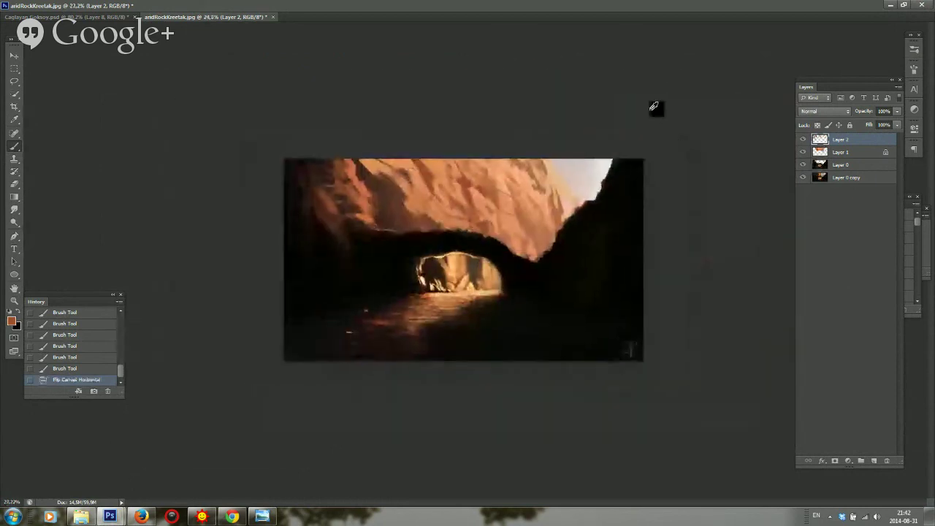
{"action": "scroll", "coordinate": [655, 106], "scroll_direction": "up", "scroll_amount": 3}
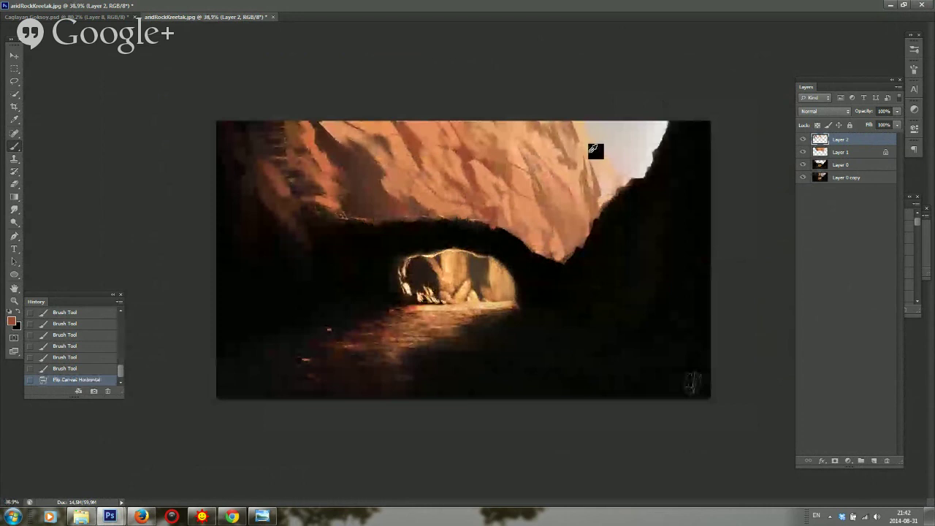
{"action": "scroll", "coordinate": [596, 151], "scroll_direction": "up", "scroll_amount": 3}
{"action": "mouse_move", "coordinate": [535, 110]}
{"action": "left_mouse_down"}
{"action": "mouse_move", "coordinate": [555, 196]}
{"action": "mouse_move", "coordinate": [587, 196]}
{"action": "mouse_move", "coordinate": [619, 224]}
{"action": "mouse_move", "coordinate": [605, 179]}
{"action": "left_mouse_up"}
{"action": "left_click_drag", "start_coordinate": [536, 104], "coordinate": [507, 56]}
{"action": "left_click_drag", "start_coordinate": [625, 232], "coordinate": [629, 221]}
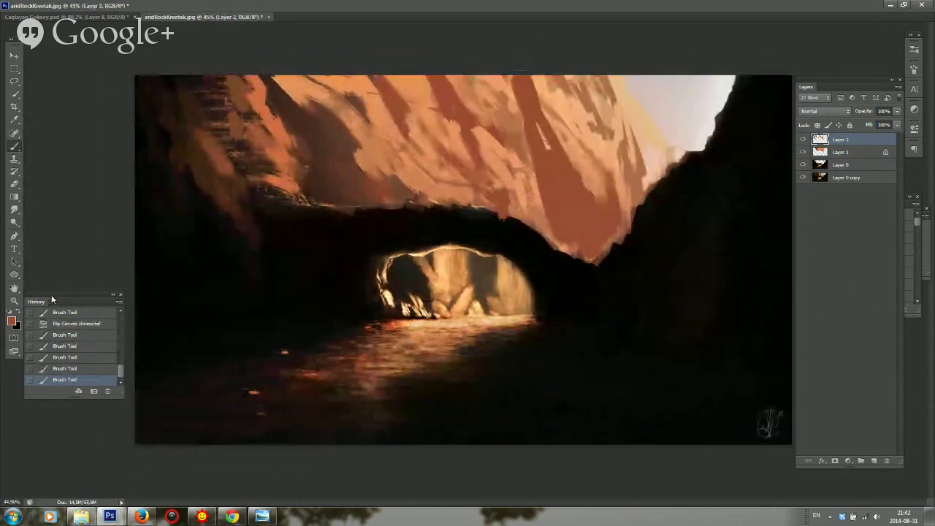
Pick a saturated red-orange and paint diagonal accents inside the red-brown bands and at the wall's lower corner
{"action": "left_click", "coordinate": [12, 320]}
{"action": "left_click", "coordinate": [244, 301]}
{"action": "left_click", "coordinate": [376, 262]}
{"action": "left_click_drag", "start_coordinate": [505, 95], "coordinate": [541, 150]}
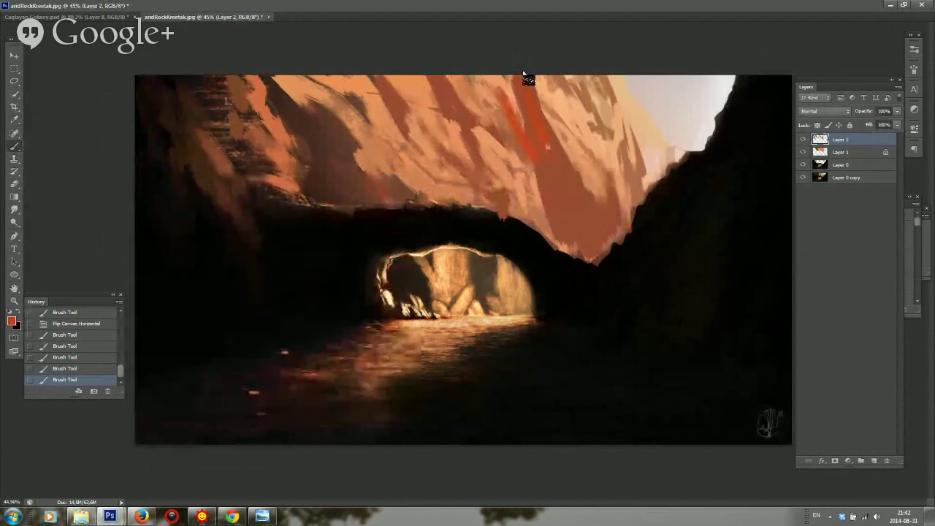
{"action": "left_click_drag", "start_coordinate": [523, 73], "coordinate": [574, 212]}
{"action": "left_click_drag", "start_coordinate": [453, 75], "coordinate": [466, 95]}
{"action": "left_click_drag", "start_coordinate": [608, 216], "coordinate": [623, 241]}
Flip the canvas horizontally and paint a reddish diagonal stroke down the dark cliff below the sky
{"action": "scroll", "coordinate": [620, 148], "scroll_direction": "down", "scroll_amount": 2}
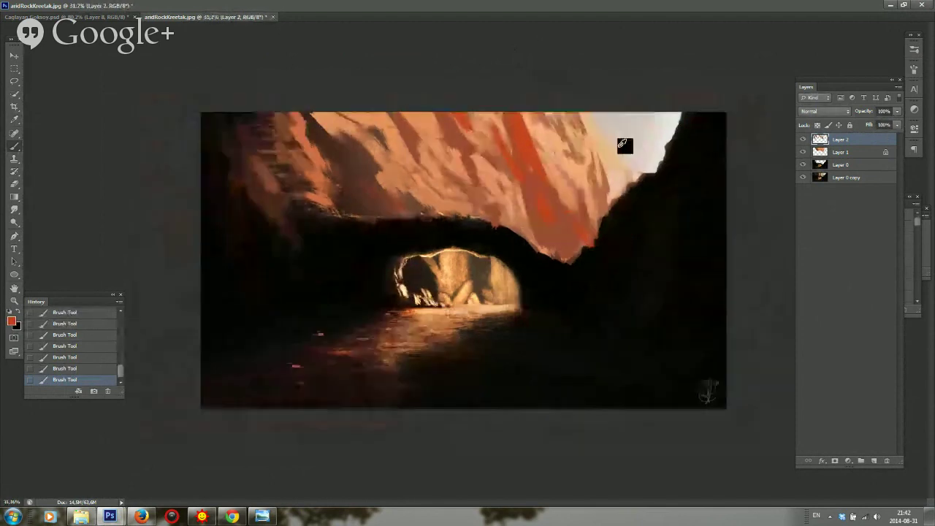
{"action": "key", "text": "ctrl+shift+h"}
{"action": "scroll", "coordinate": [465, 108], "scroll_direction": "up", "scroll_amount": 3}
{"action": "right_click", "coordinate": [447, 151]}
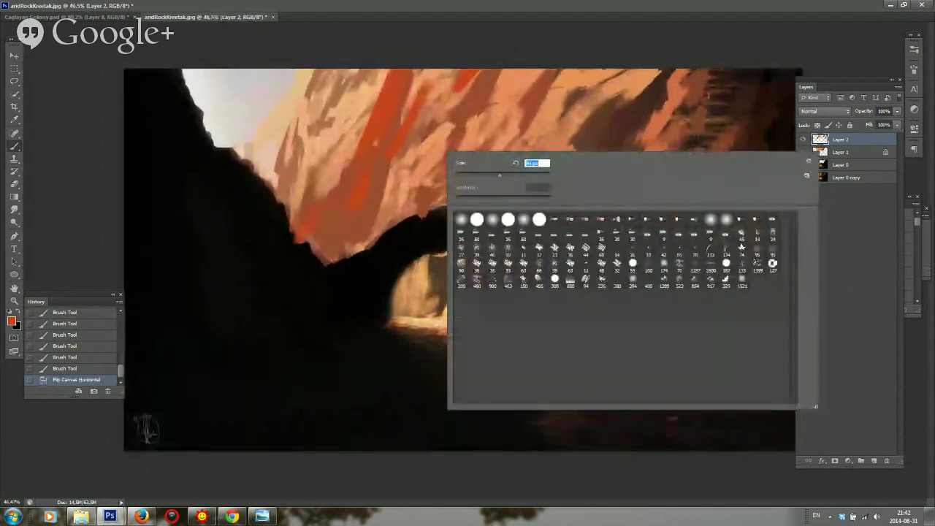
{"action": "mouse_move", "coordinate": [144, 168]}
{"action": "left_mouse_down"}
{"action": "mouse_move", "coordinate": [169, 191]}
{"action": "mouse_move", "coordinate": [228, 301]}
{"action": "left_mouse_up"}
{"action": "mouse_move", "coordinate": [179, 194]}
{"action": "left_mouse_down"}
{"action": "mouse_move", "coordinate": [198, 228]}
{"action": "mouse_move", "coordinate": [183, 224]}
{"action": "left_mouse_up"}
Pick a dark neutral grey and paint diagonal rock planes over the dark cliff below the sky
{"action": "left_click", "coordinate": [12, 323]}
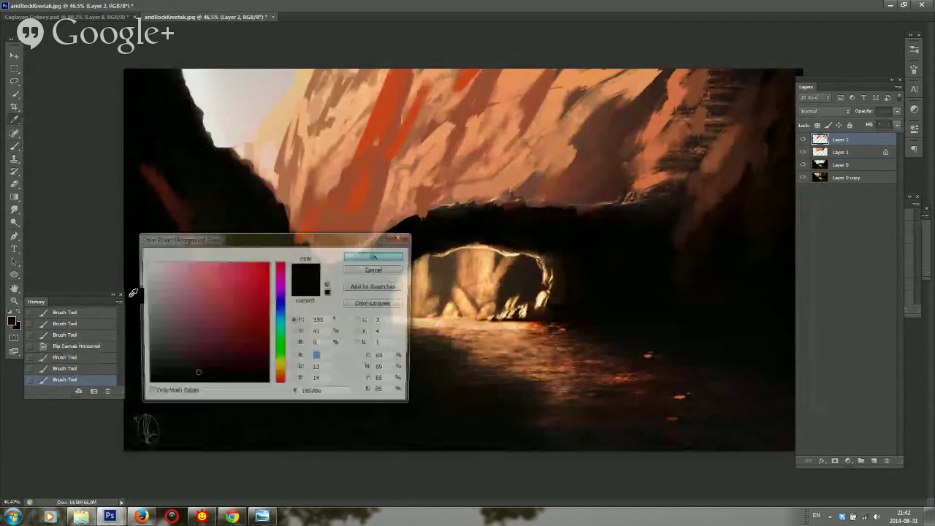
{"action": "left_click", "coordinate": [280, 316]}
{"action": "left_click", "coordinate": [360, 258]}
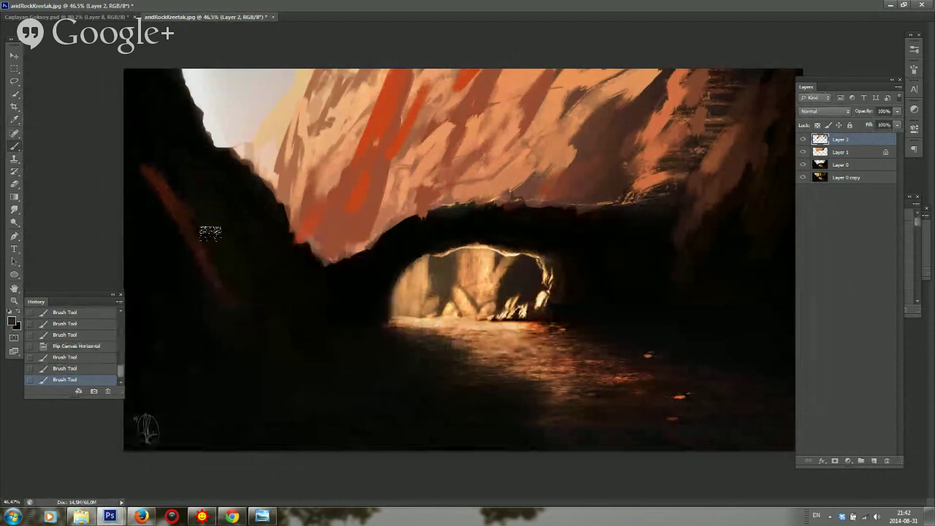
{"action": "mouse_move", "coordinate": [175, 186]}
{"action": "left_mouse_down"}
{"action": "mouse_move", "coordinate": [228, 293]}
{"action": "mouse_move", "coordinate": [146, 186]}
{"action": "mouse_move", "coordinate": [187, 302]}
{"action": "left_mouse_up"}
{"action": "left_click_drag", "start_coordinate": [223, 356], "coordinate": [157, 307]}
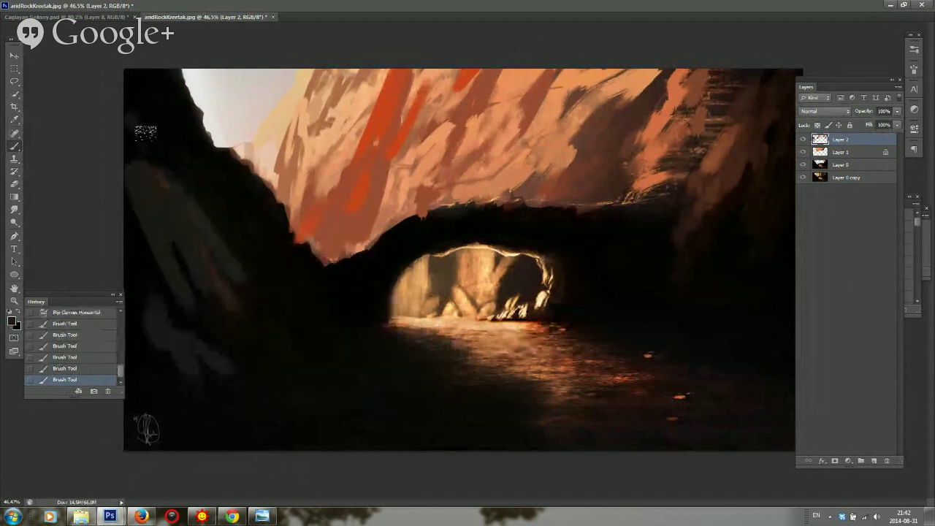
{"action": "left_click_drag", "start_coordinate": [136, 95], "coordinate": [168, 164]}
{"action": "left_click_drag", "start_coordinate": [139, 74], "coordinate": [234, 190]}
{"action": "left_click_drag", "start_coordinate": [292, 258], "coordinate": [309, 284]}
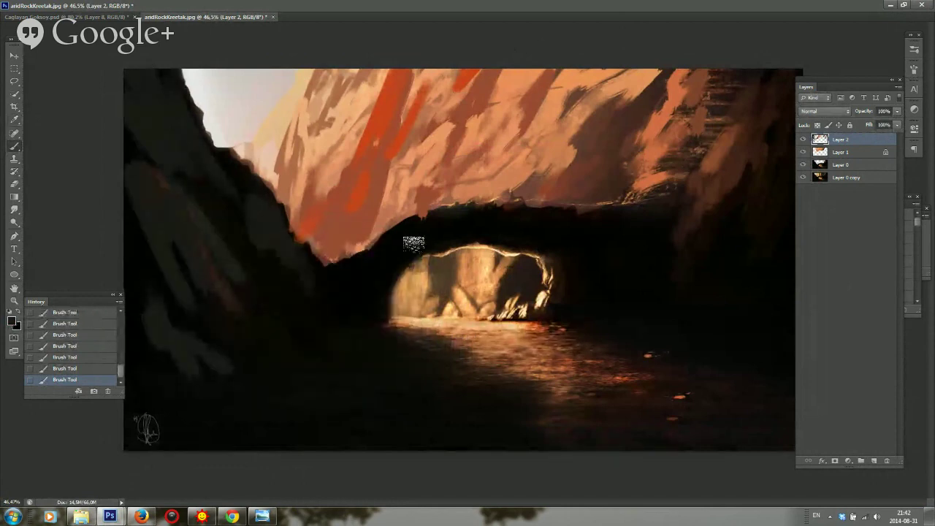
Paint dark grey diagonal planes on the arch's rock and on the shadowed cliff at the opposite side
{"action": "left_click_drag", "start_coordinate": [395, 245], "coordinate": [338, 310]}
{"action": "left_click_drag", "start_coordinate": [582, 241], "coordinate": [645, 243]}
{"action": "left_click_drag", "start_coordinate": [662, 312], "coordinate": [740, 200]}
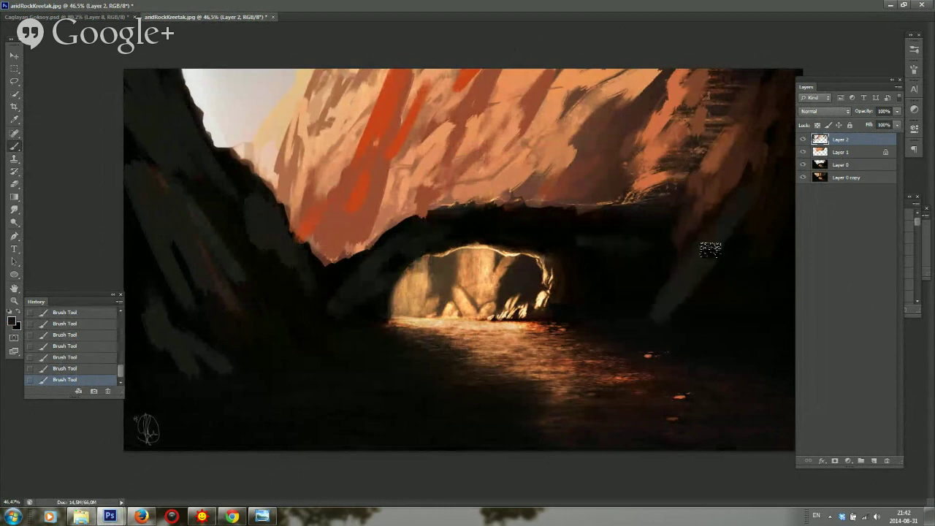
{"action": "left_click_drag", "start_coordinate": [710, 250], "coordinate": [663, 347]}
{"action": "mouse_move", "coordinate": [769, 284]}
{"action": "left_mouse_down"}
{"action": "mouse_move", "coordinate": [739, 288]}
{"action": "mouse_move", "coordinate": [757, 332]}
{"action": "left_mouse_up"}
{"action": "left_click_drag", "start_coordinate": [776, 236], "coordinate": [764, 320]}
{"action": "left_click", "coordinate": [757, 273], "text": "alt"}
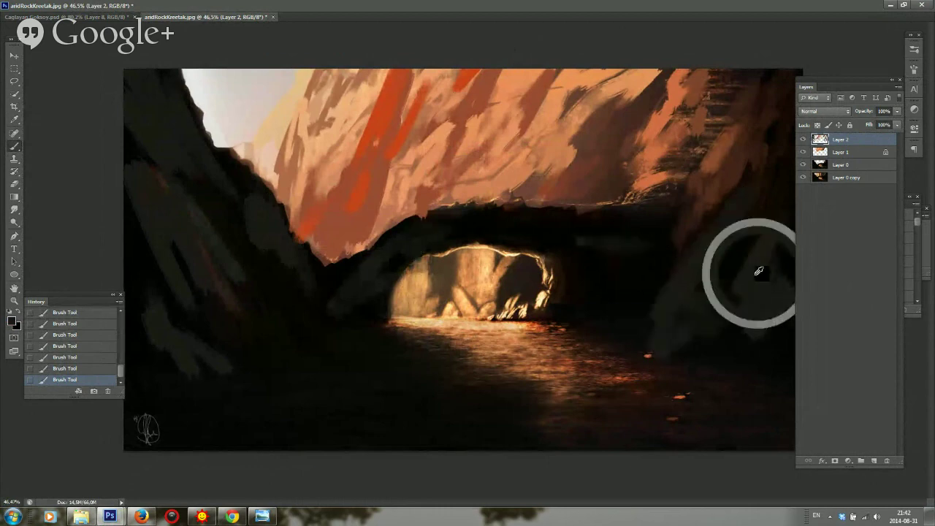
{"action": "mouse_move", "coordinate": [779, 210]}
{"action": "left_mouse_down"}
{"action": "mouse_move", "coordinate": [713, 307]}
{"action": "mouse_move", "coordinate": [736, 276]}
{"action": "left_mouse_up"}
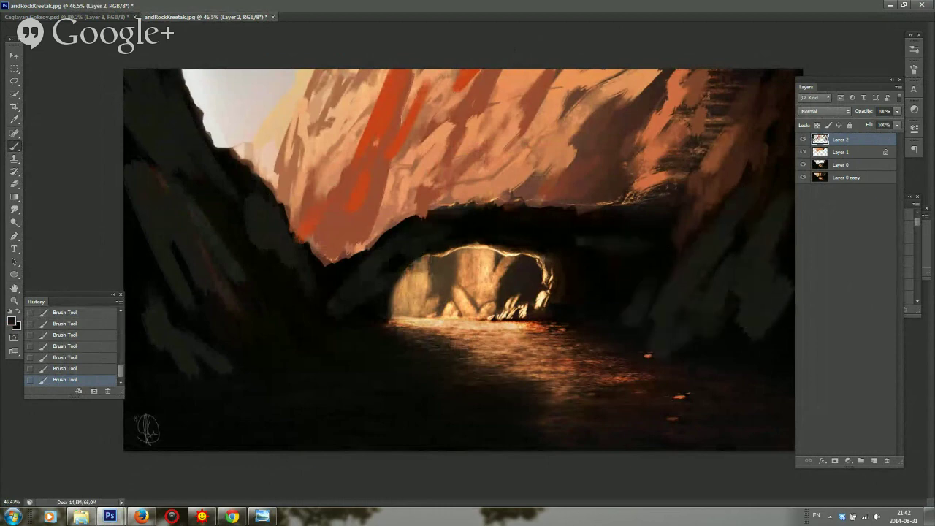
Add dark grey strokes beside the cave opening and across the dark foreground, and flip the canvas horizontally
{"action": "left_click_drag", "start_coordinate": [599, 267], "coordinate": [563, 317]}
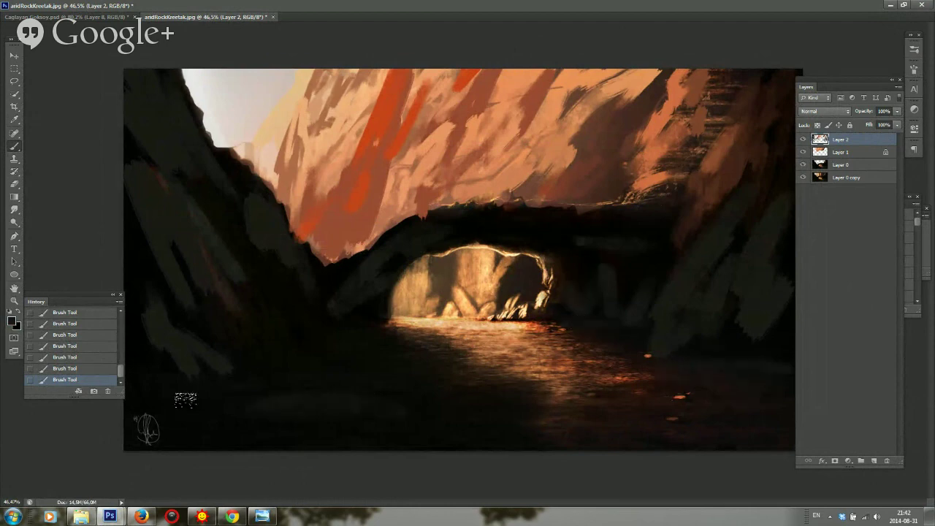
{"action": "left_click_drag", "start_coordinate": [184, 420], "coordinate": [410, 440]}
{"action": "scroll", "coordinate": [698, 398], "scroll_direction": "down", "scroll_amount": 1}
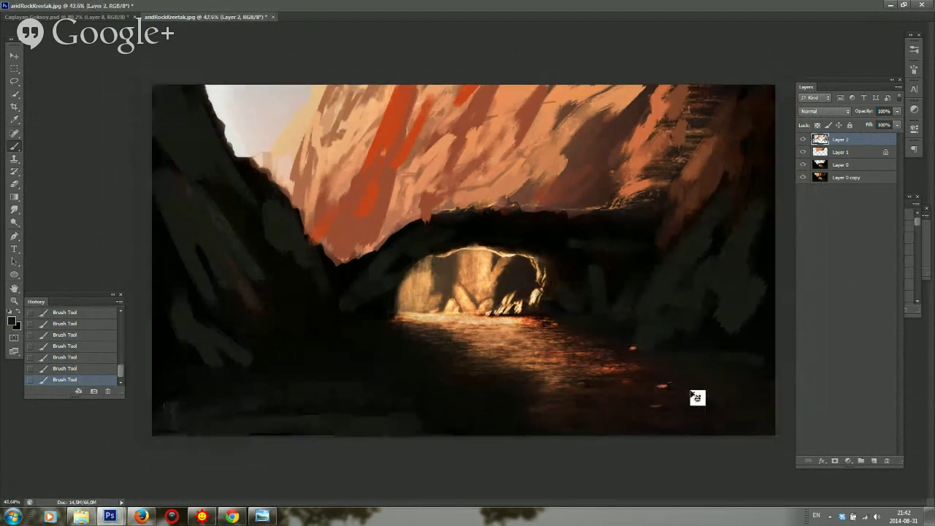
{"action": "key", "text": "ctrl+shift+h"}
{"action": "scroll", "coordinate": [698, 396], "scroll_direction": "down", "scroll_amount": 1}
{"action": "scroll", "coordinate": [699, 392], "scroll_direction": "up", "scroll_amount": 1}
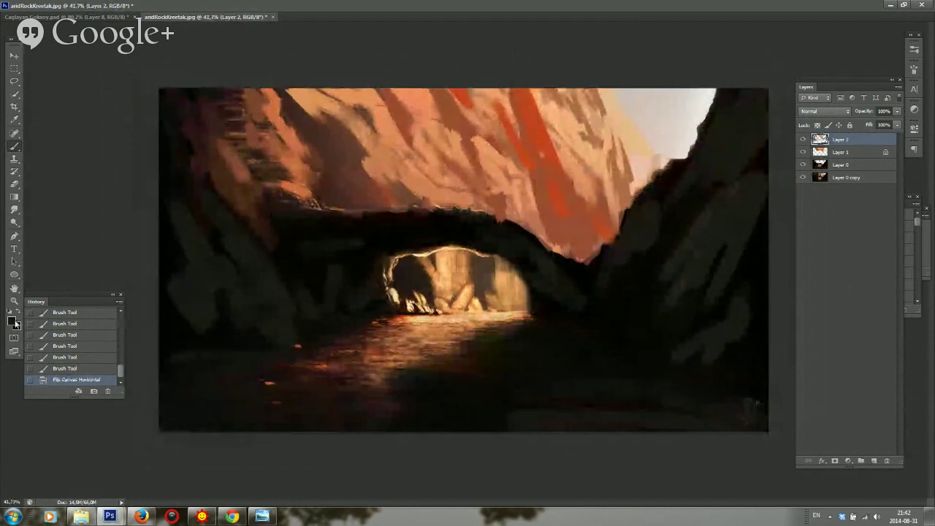
Set the foreground color to grey #595854 and paint lighter planes on the upper cliff beside the sky
{"action": "left_click", "coordinate": [15, 324]}
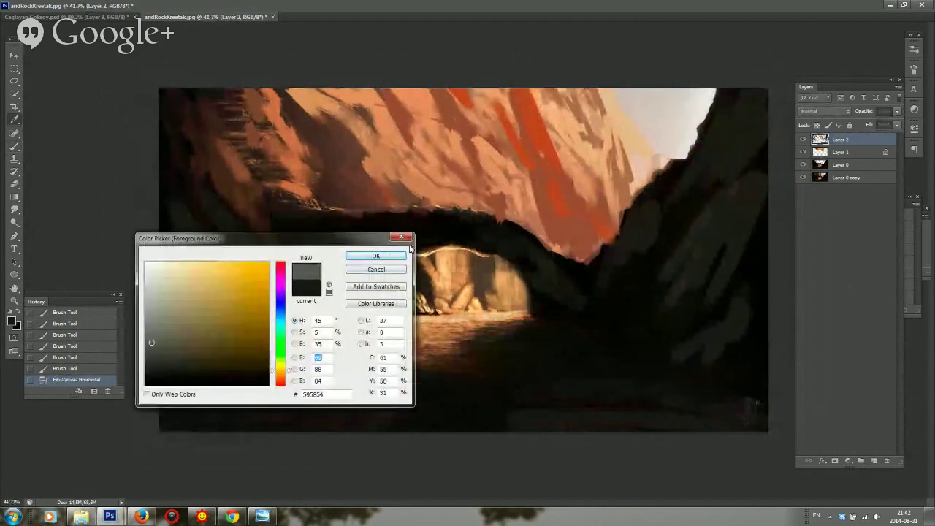
{"action": "left_click", "coordinate": [384, 256]}
{"action": "left_click_drag", "start_coordinate": [712, 203], "coordinate": [690, 234]}
{"action": "left_click", "coordinate": [724, 196], "text": "alt"}
{"action": "left_click_drag", "start_coordinate": [731, 174], "coordinate": [700, 191]}
{"action": "left_click_drag", "start_coordinate": [726, 151], "coordinate": [701, 155]}
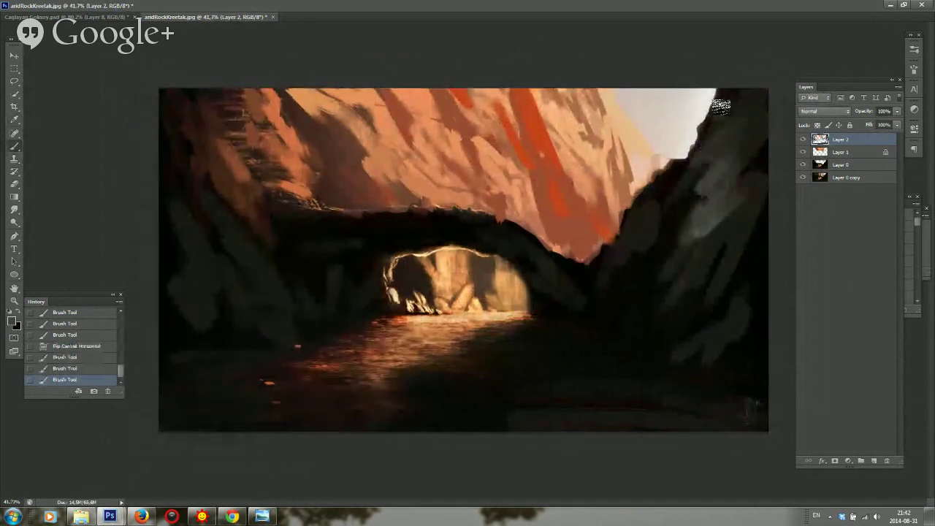
{"action": "left_click_drag", "start_coordinate": [737, 80], "coordinate": [691, 162]}
{"action": "mouse_move", "coordinate": [703, 138]}
{"action": "left_mouse_down"}
{"action": "mouse_move", "coordinate": [687, 156]}
{"action": "mouse_move", "coordinate": [711, 146]}
{"action": "left_mouse_up"}
Fill the cliff's sky-side slope and the arch's adjoining base with strokes of sampled dark grey
{"action": "left_click", "coordinate": [672, 193], "text": "alt"}
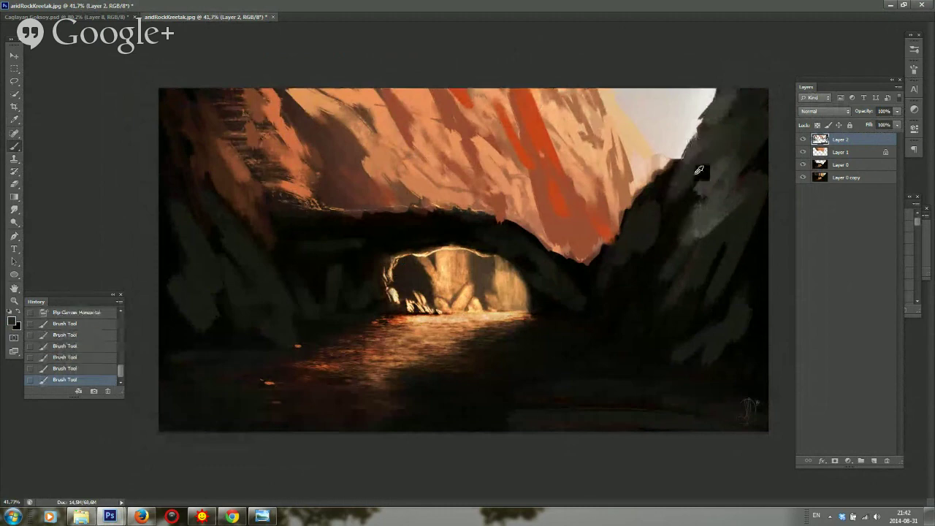
{"action": "left_click", "coordinate": [681, 196], "text": "alt"}
{"action": "mouse_move", "coordinate": [690, 195]}
{"action": "left_mouse_down"}
{"action": "mouse_move", "coordinate": [706, 168]}
{"action": "mouse_move", "coordinate": [695, 165]}
{"action": "mouse_move", "coordinate": [703, 143]}
{"action": "left_mouse_up"}
{"action": "left_click", "coordinate": [680, 212], "text": "alt"}
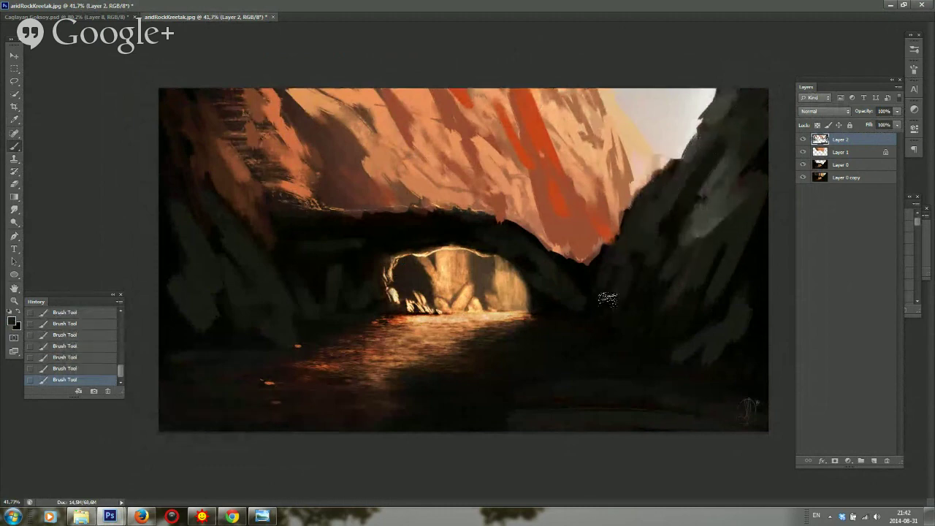
{"action": "left_click_drag", "start_coordinate": [534, 285], "coordinate": [561, 315]}
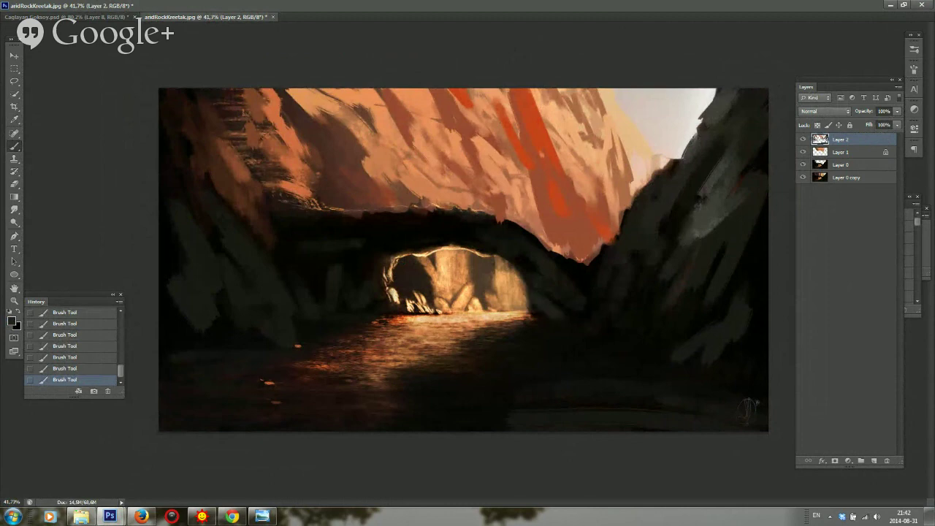
Set the foreground color to dark reddish brown #402419 and paint the arch's underside above the cave opening
{"action": "left_click", "coordinate": [13, 322]}
{"action": "left_click_drag", "start_coordinate": [268, 372], "coordinate": [272, 380]}
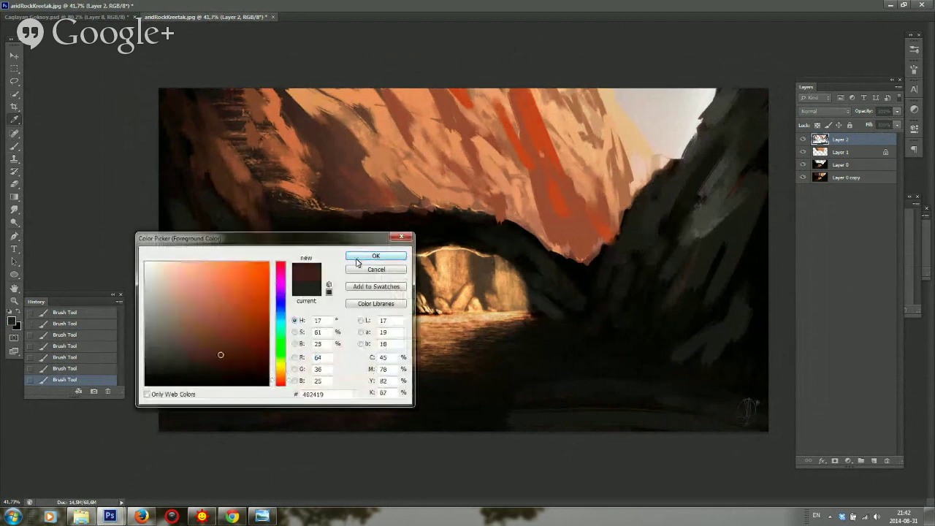
{"action": "left_click", "coordinate": [358, 258]}
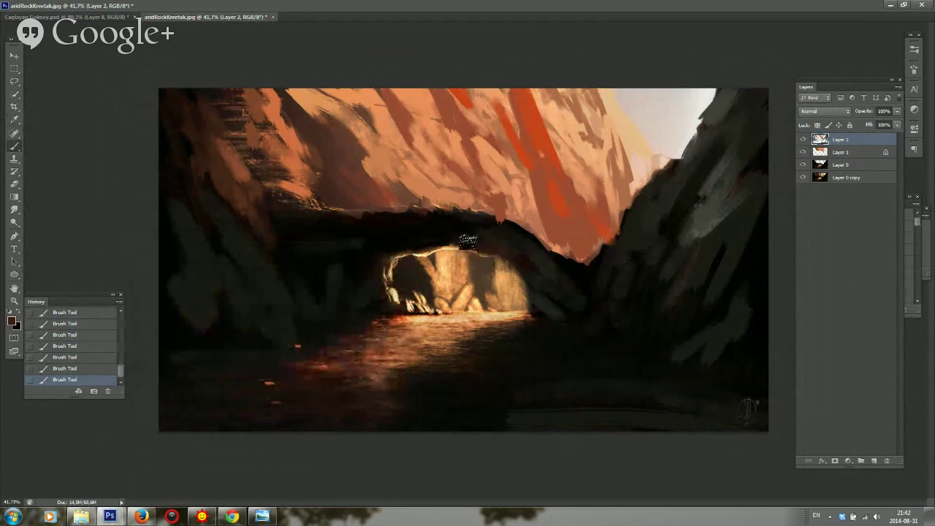
{"action": "left_click_drag", "start_coordinate": [397, 248], "coordinate": [356, 261]}
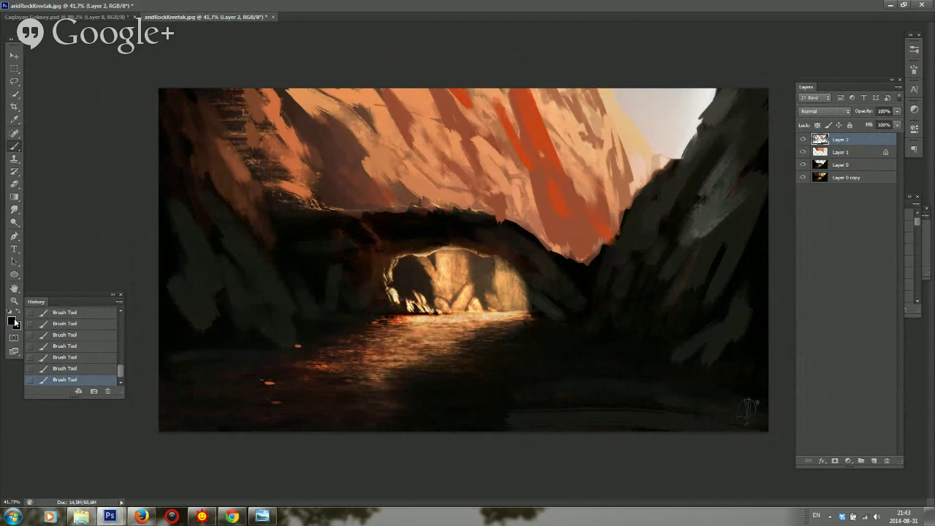
Set the foreground color to bluish dark grey #292b2f and paint strokes across the upper face of the arch
{"action": "left_click", "coordinate": [12, 323]}
{"action": "left_click", "coordinate": [280, 312]}
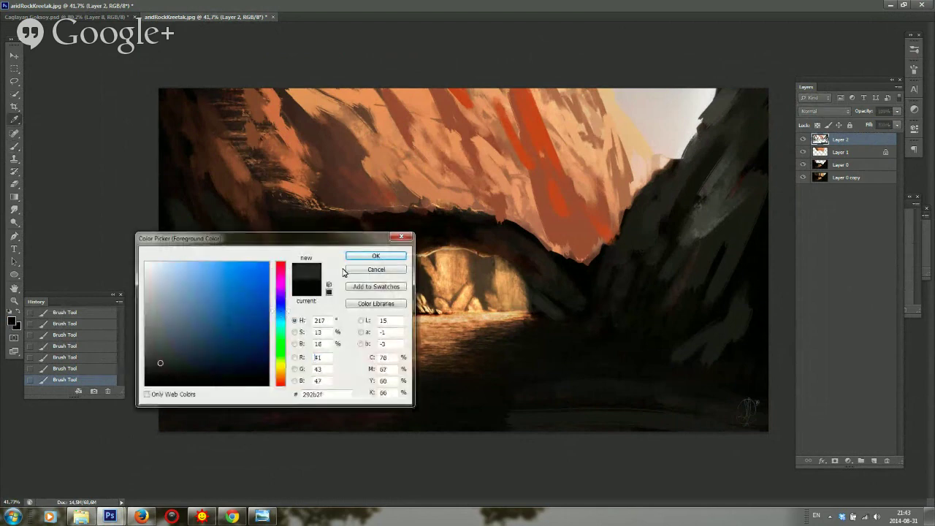
{"action": "key", "text": "Return"}
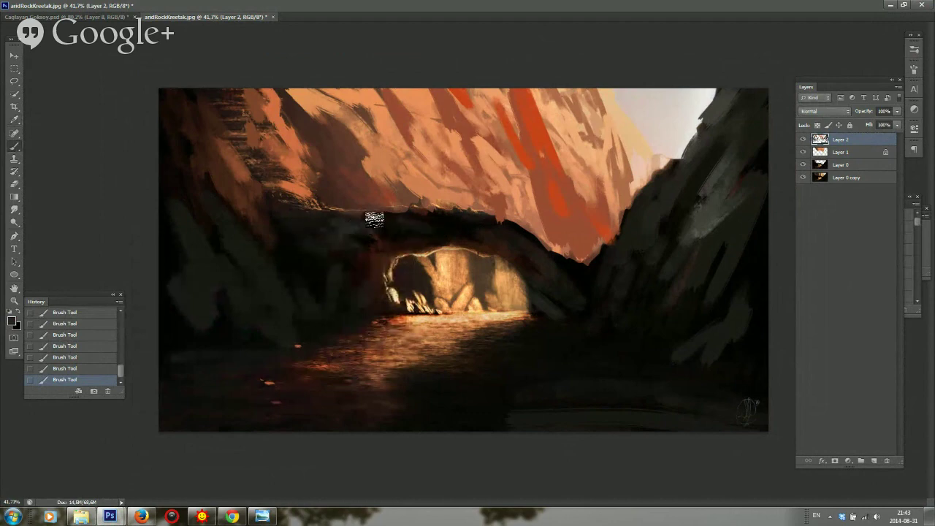
{"action": "left_click_drag", "start_coordinate": [375, 220], "coordinate": [409, 230]}
{"action": "left_click", "coordinate": [428, 221], "text": "alt"}
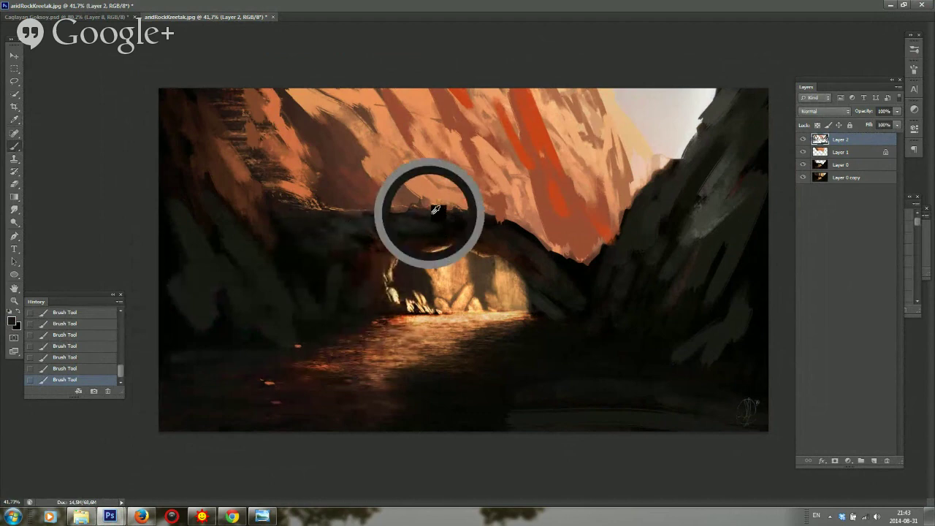
{"action": "left_click", "coordinate": [349, 241]}
{"action": "left_click", "coordinate": [410, 234]}
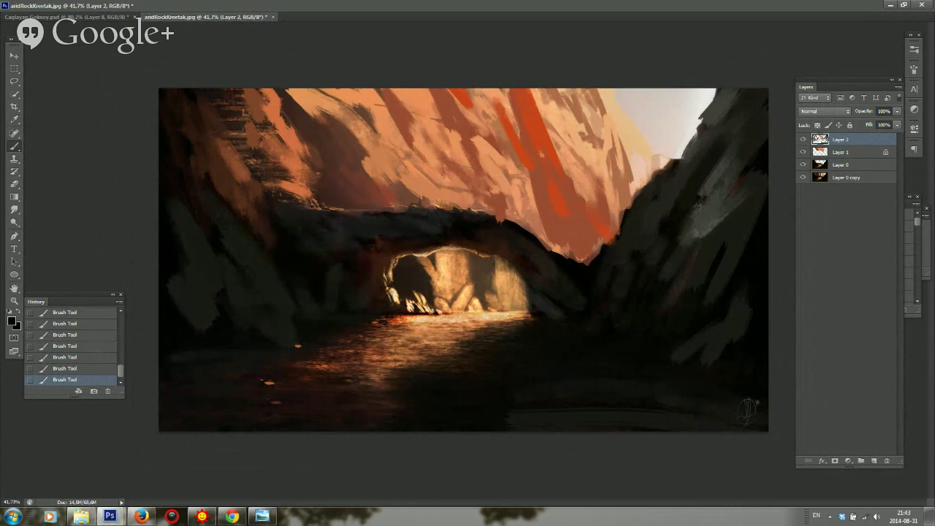
Choose a light peach foreground color, paint a sunlit rim along the arch's sky-side top edge, and flip the canvas horizontally
{"action": "left_click", "coordinate": [12, 323]}
{"action": "left_click", "coordinate": [283, 378]}
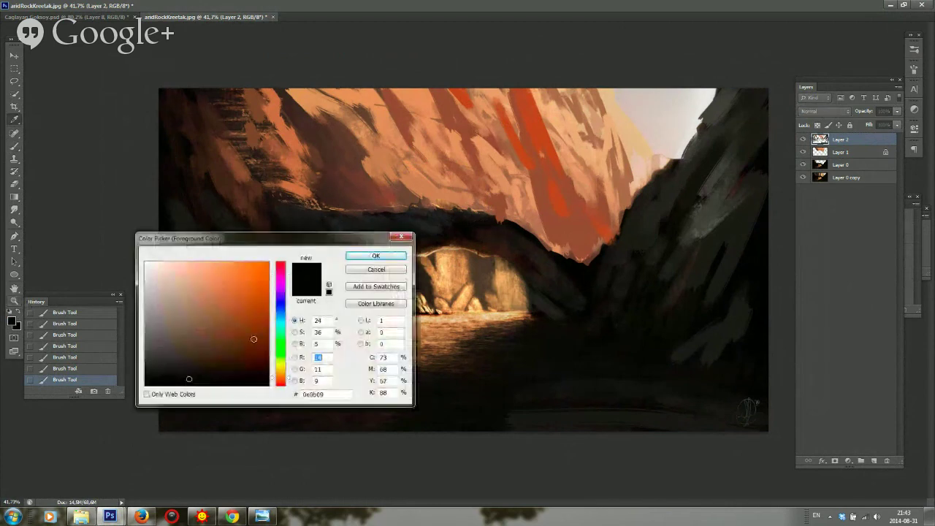
{"action": "left_click_drag", "start_coordinate": [251, 335], "coordinate": [185, 262]}
{"action": "left_click", "coordinate": [373, 257]}
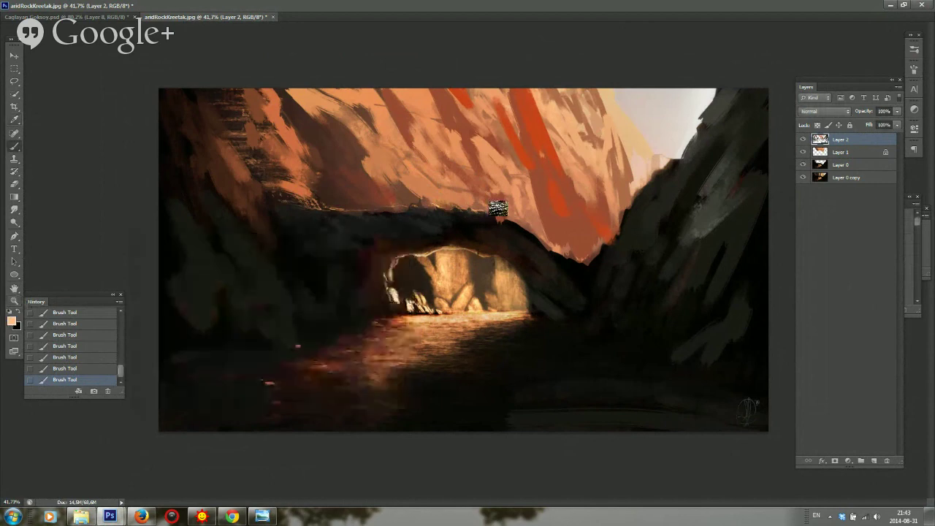
{"action": "right_click", "coordinate": [495, 205]}
{"action": "key", "text": "Return"}
{"action": "left_click_drag", "start_coordinate": [494, 223], "coordinate": [578, 253]}
{"action": "left_click_drag", "start_coordinate": [484, 221], "coordinate": [449, 208]}
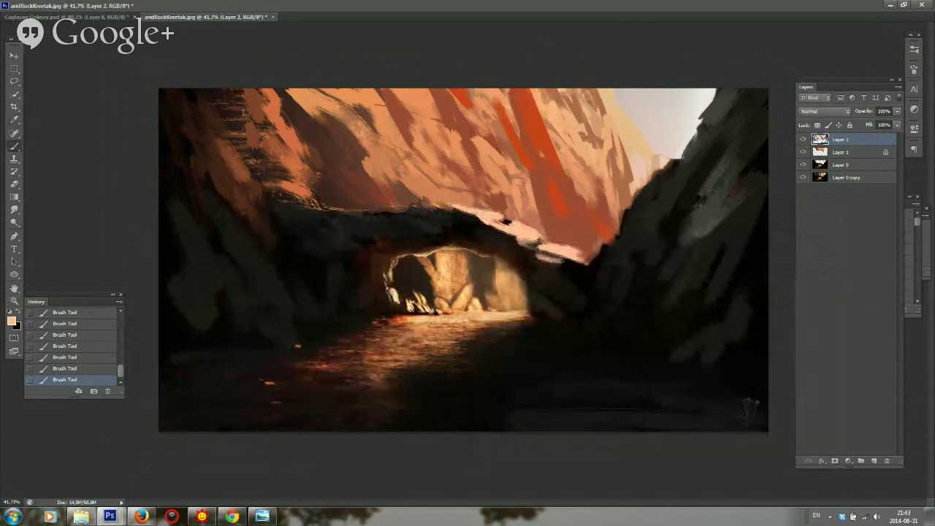
{"action": "scroll", "coordinate": [622, 179], "scroll_direction": "down", "scroll_amount": 3}
{"action": "key", "text": "ctrl+shift+h"}
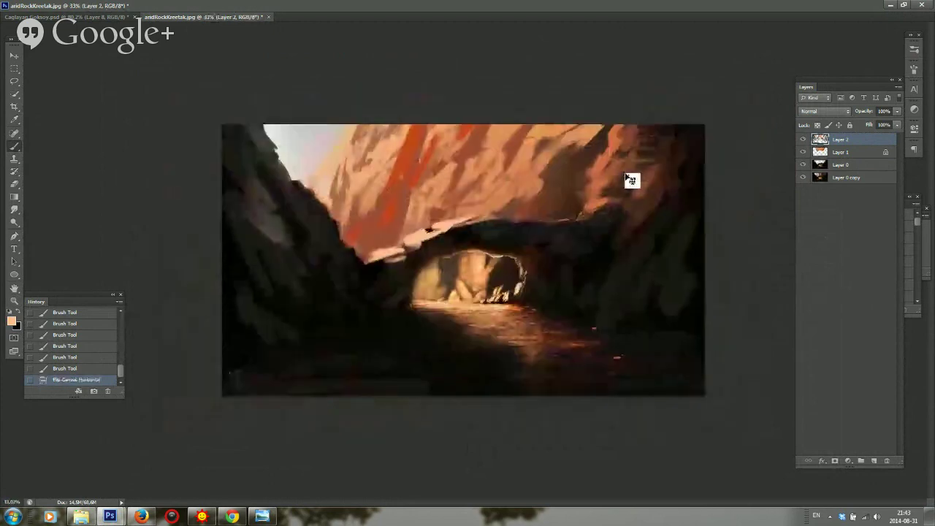
Paint light peach diagonal strokes on the sunlit wall around the red streaks and down to the arch's rim
{"action": "scroll", "coordinate": [630, 178], "scroll_direction": "down", "scroll_amount": 1}
{"action": "scroll", "coordinate": [629, 176], "scroll_direction": "up", "scroll_amount": 2}
{"action": "right_click", "coordinate": [370, 186]}
{"action": "left_click", "coordinate": [425, 208]}
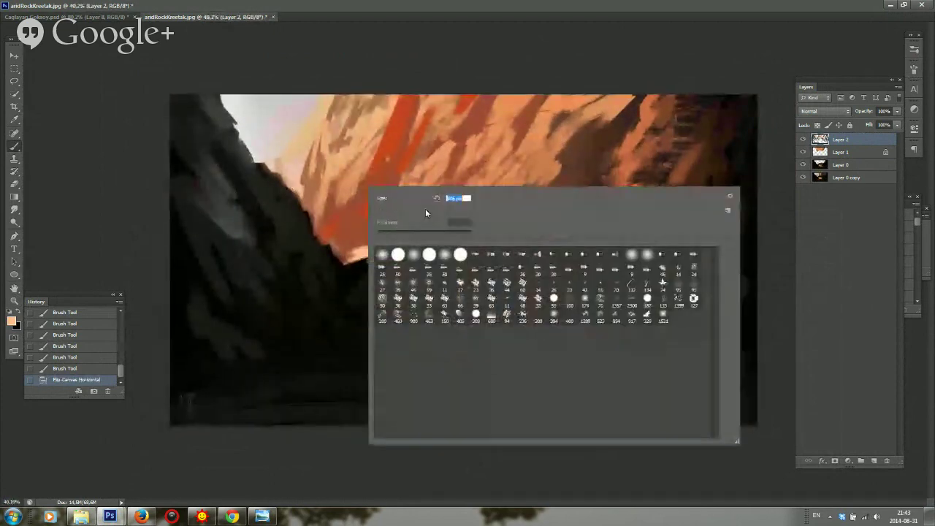
{"action": "left_click", "coordinate": [378, 95]}
{"action": "left_click_drag", "start_coordinate": [379, 99], "coordinate": [369, 131]}
{"action": "left_click_drag", "start_coordinate": [392, 110], "coordinate": [352, 233]}
{"action": "left_click_drag", "start_coordinate": [357, 176], "coordinate": [333, 230]}
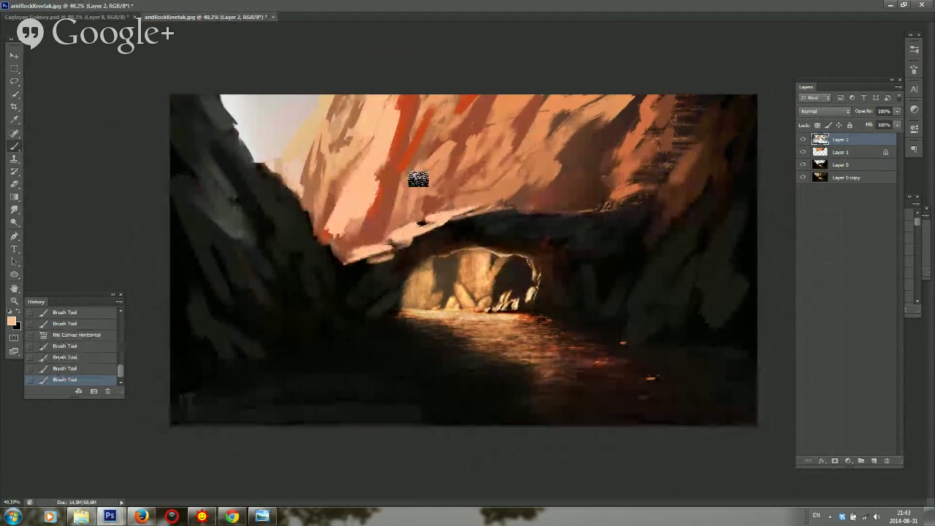
{"action": "left_click_drag", "start_coordinate": [417, 180], "coordinate": [449, 143]}
{"action": "left_click_drag", "start_coordinate": [449, 119], "coordinate": [411, 165]}
{"action": "left_click_drag", "start_coordinate": [344, 171], "coordinate": [333, 223]}
Sample the red accent, paint another red diagonal band low on the sunlit wall, and flip the canvas horizontally
{"action": "left_click", "coordinate": [385, 189], "text": "alt"}
{"action": "mouse_move", "coordinate": [384, 191]}
{"action": "left_mouse_down"}
{"action": "mouse_move", "coordinate": [410, 212]}
{"action": "mouse_move", "coordinate": [479, 174]}
{"action": "left_mouse_up"}
{"action": "scroll", "coordinate": [479, 175], "scroll_direction": "down", "scroll_amount": 1}
{"action": "scroll", "coordinate": [479, 176], "scroll_direction": "down", "scroll_amount": 8}
{"action": "key", "text": "ctrl+shift+h"}
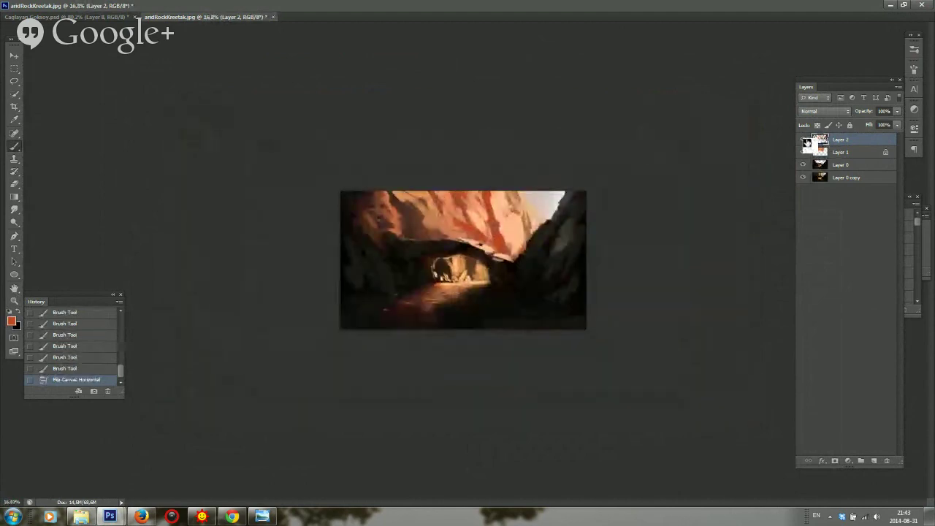
Group Layer 2, Layer 1 and Layer 0, and toggle the group's visibility to compare the paint-over with the original
{"action": "left_click", "coordinate": [804, 139]}
{"action": "left_click", "coordinate": [806, 142]}
{"action": "scroll", "coordinate": [840, 182], "scroll_direction": "up", "scroll_amount": 1}
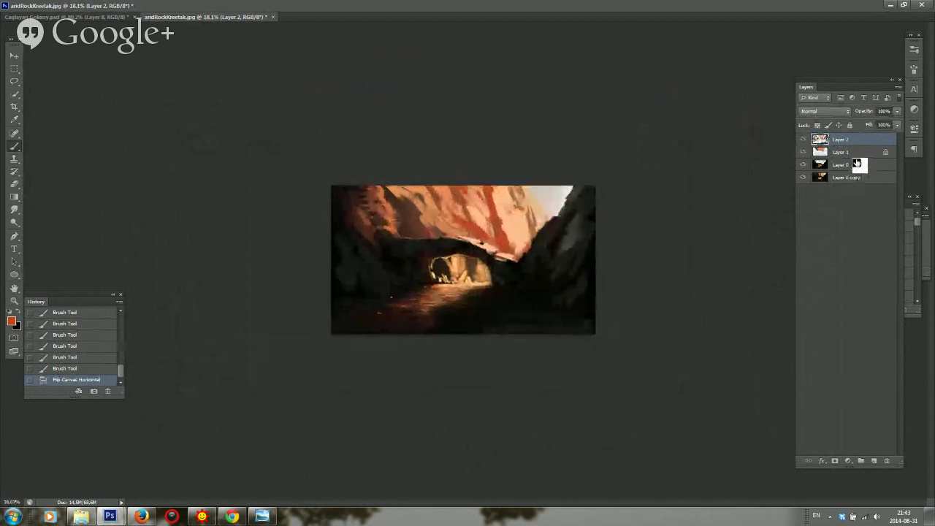
{"action": "left_click", "coordinate": [860, 166], "text": "shift"}
{"action": "key", "text": "ctrl+g"}
{"action": "left_click", "coordinate": [805, 140]}
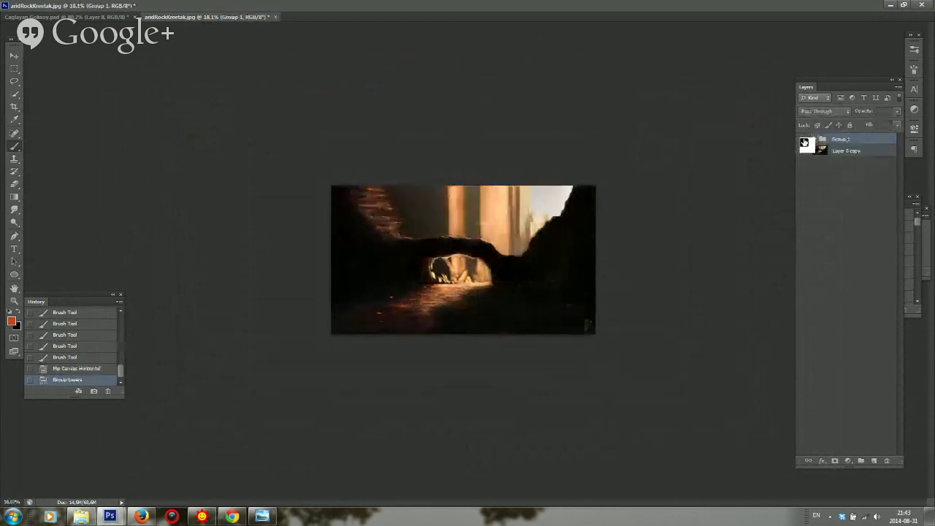
{"action": "left_click", "coordinate": [805, 140]}
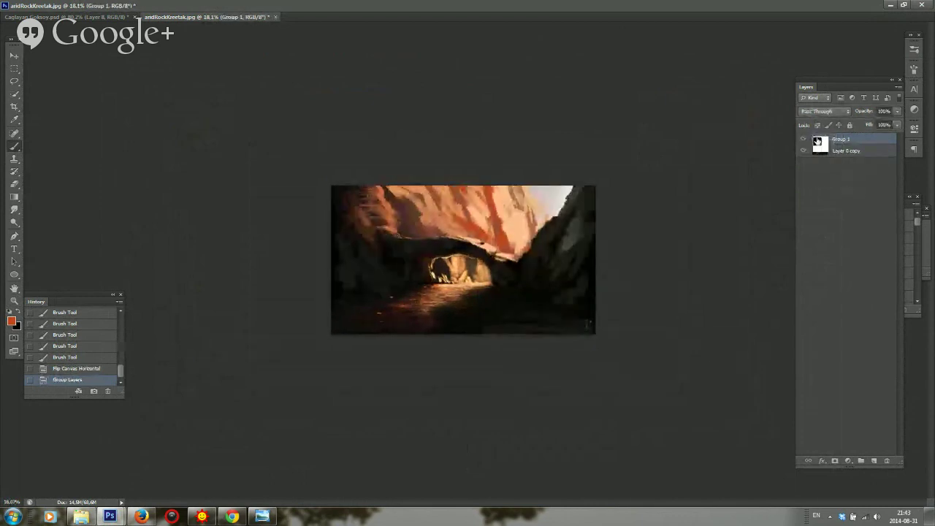
Select Layer 2 inside the group, choose a dark reddish brown, and paint strokes across the dark foreground below the cave
{"action": "left_click", "coordinate": [814, 139]}
{"action": "left_click", "coordinate": [841, 149]}
{"action": "scroll", "coordinate": [829, 173], "scroll_direction": "up", "scroll_amount": 4}
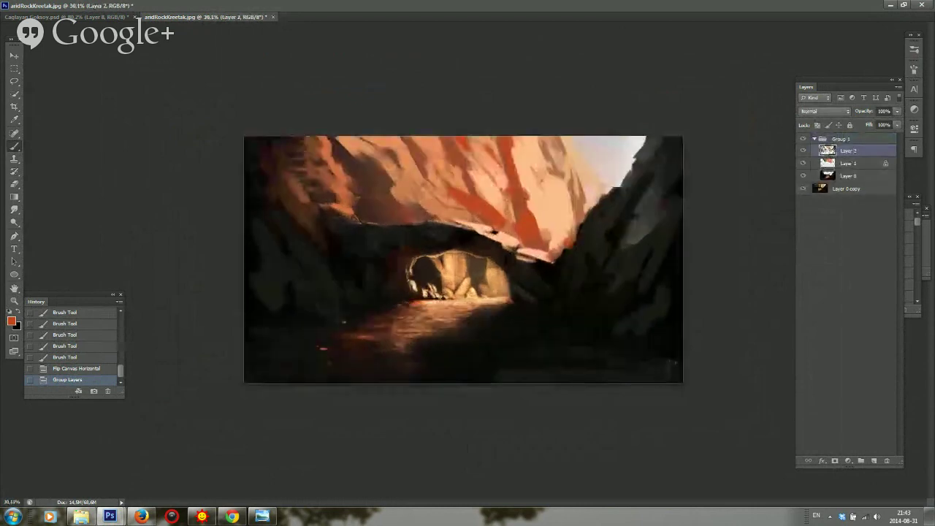
{"action": "left_click", "coordinate": [487, 309], "text": "alt"}
{"action": "left_click", "coordinate": [12, 322]}
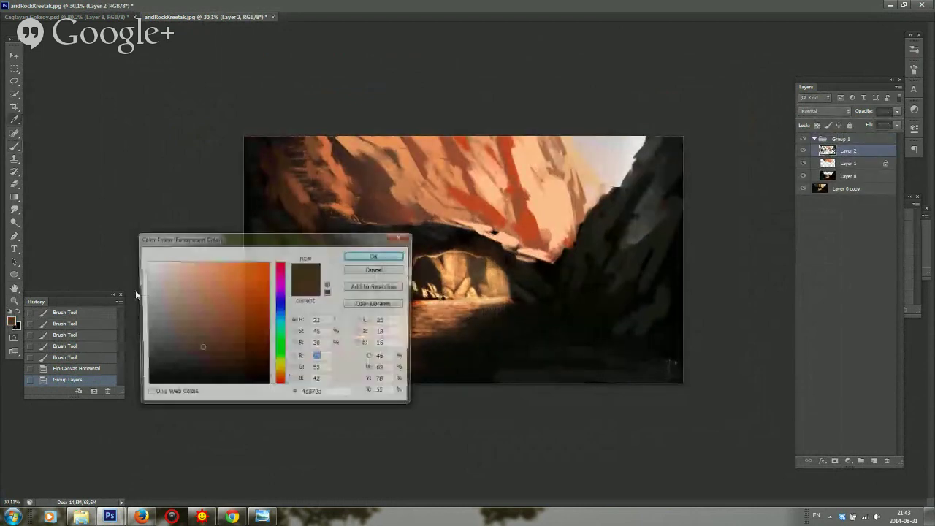
{"action": "left_click", "coordinate": [369, 256]}
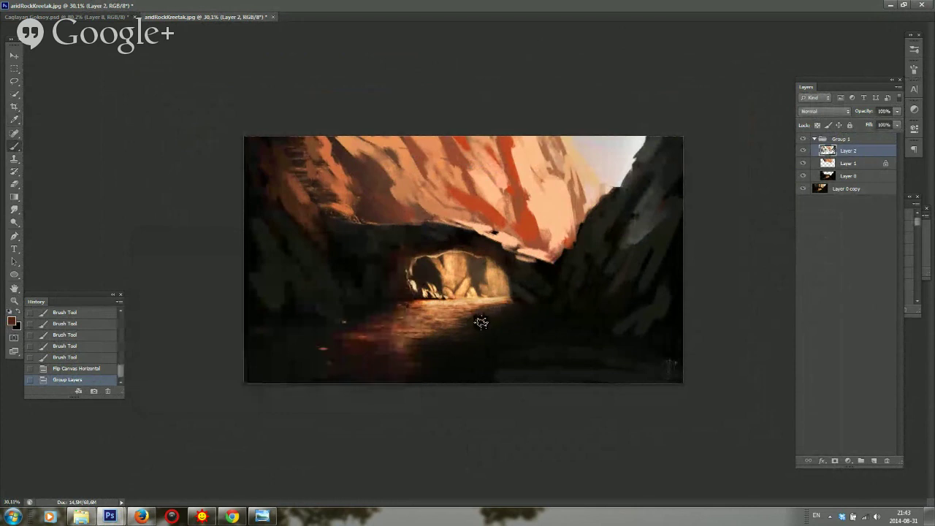
{"action": "mouse_move", "coordinate": [480, 320]}
{"action": "left_mouse_down"}
{"action": "mouse_move", "coordinate": [387, 353]}
{"action": "mouse_move", "coordinate": [433, 374]}
{"action": "left_mouse_up"}
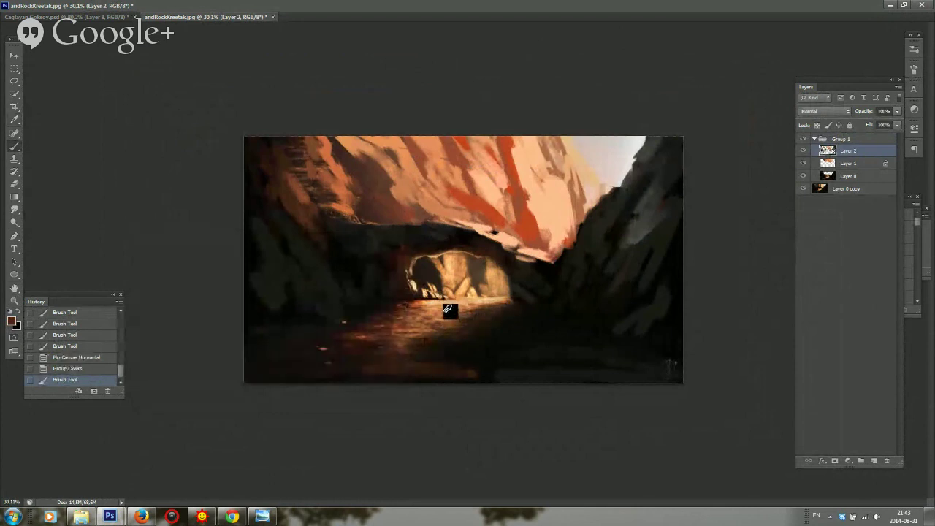
Paint flat sampled-orange light patches over the water below the cave opening, and set the foreground color to orange #ab3d06
{"action": "left_click", "coordinate": [448, 311], "text": "alt"}
{"action": "left_click_drag", "start_coordinate": [398, 326], "coordinate": [466, 316]}
{"action": "mouse_move", "coordinate": [442, 310]}
{"action": "left_mouse_down"}
{"action": "mouse_move", "coordinate": [415, 312]}
{"action": "mouse_move", "coordinate": [312, 354]}
{"action": "mouse_move", "coordinate": [382, 341]}
{"action": "mouse_move", "coordinate": [452, 350]}
{"action": "left_mouse_up"}
{"action": "left_click", "coordinate": [311, 353], "text": "alt"}
{"action": "left_click", "coordinate": [453, 338], "text": "alt"}
{"action": "left_click", "coordinate": [11, 320]}
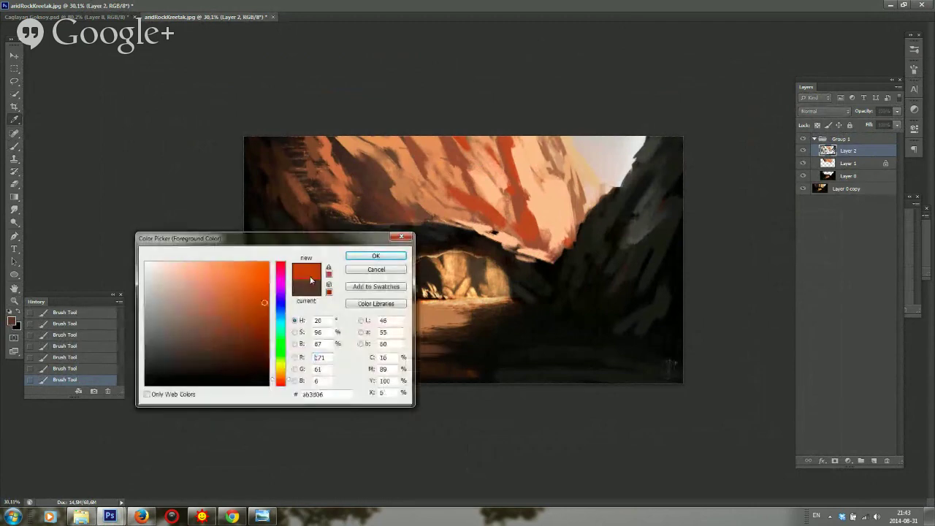
{"action": "left_click", "coordinate": [371, 255]}
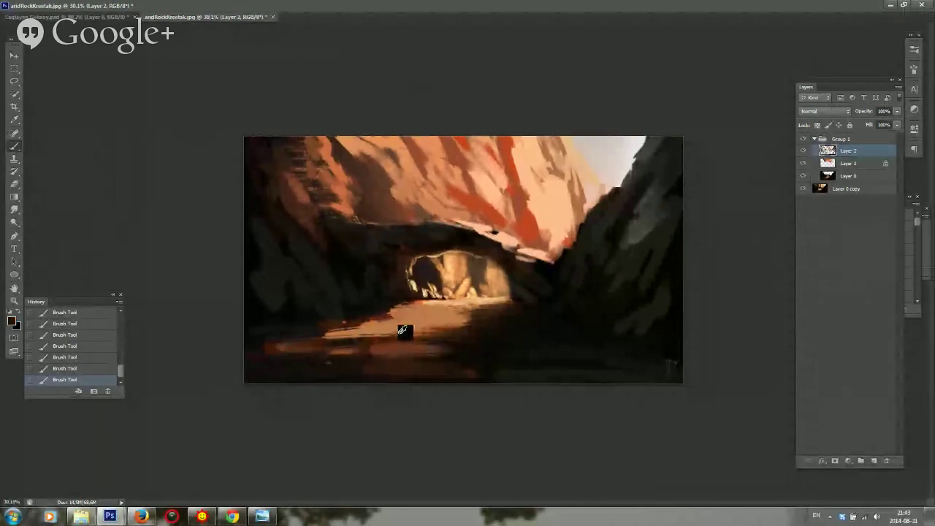
Blend the planes of the shadowed cliff below the sky with diagonal strokes of sampled greys
{"action": "left_click", "coordinate": [641, 233], "text": "alt"}
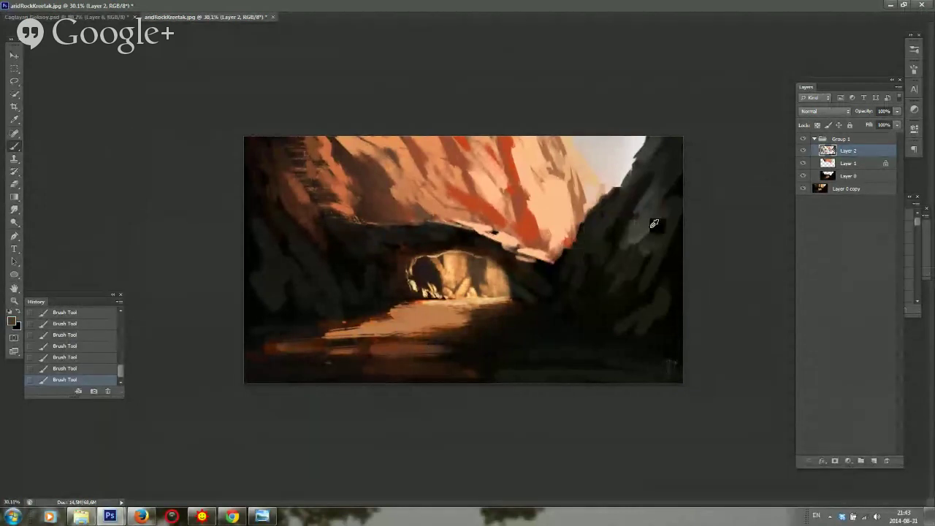
{"action": "left_click", "coordinate": [682, 182], "text": "alt"}
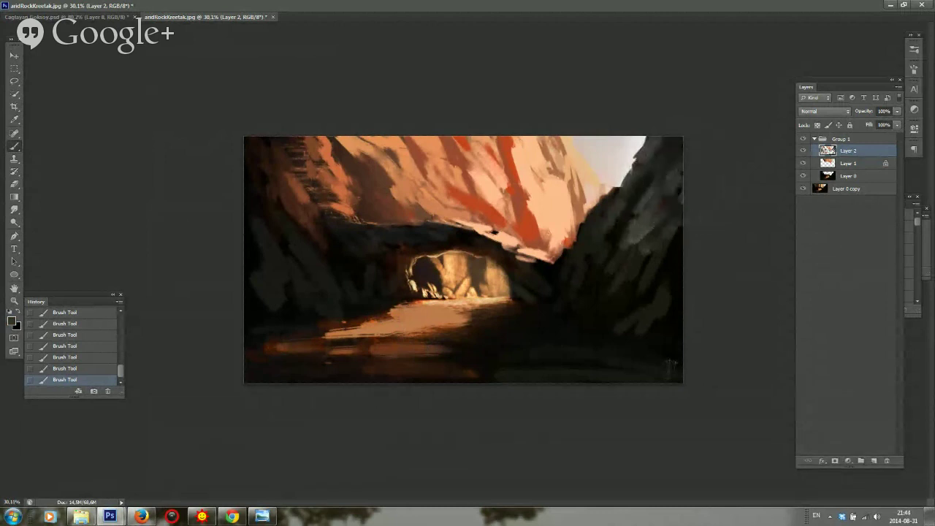
{"action": "left_click", "coordinate": [594, 263], "text": "alt"}
{"action": "left_click", "coordinate": [628, 208], "text": "alt"}
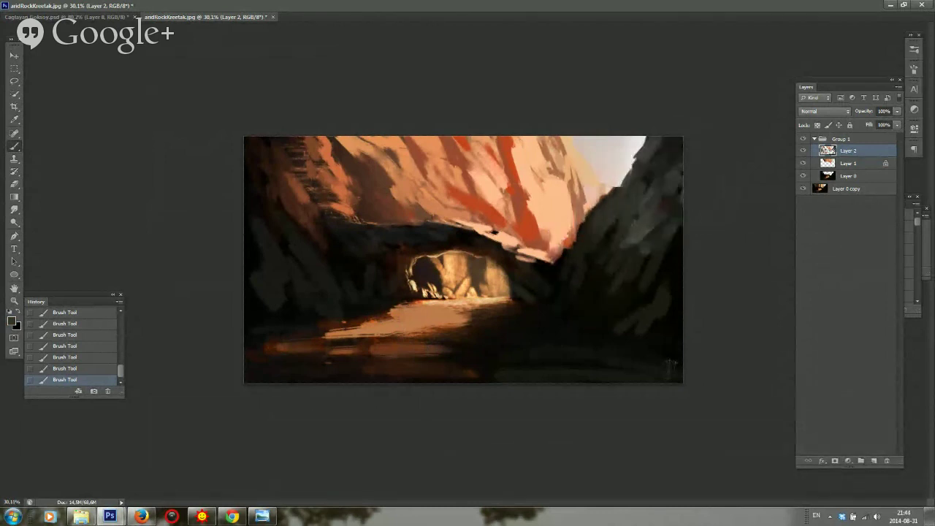
{"action": "left_click", "coordinate": [646, 204], "text": "alt"}
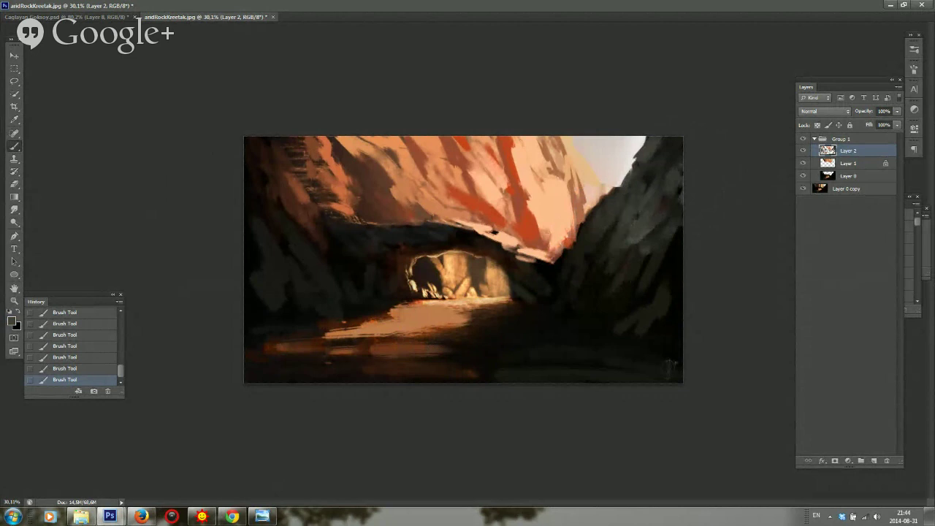
{"action": "left_click", "coordinate": [625, 268], "text": "alt"}
{"action": "left_click_drag", "start_coordinate": [645, 236], "coordinate": [631, 230]}
{"action": "left_click", "coordinate": [605, 281], "text": "alt"}
{"action": "left_click", "coordinate": [614, 289], "text": "alt"}
{"action": "left_click", "coordinate": [630, 231], "text": "alt"}
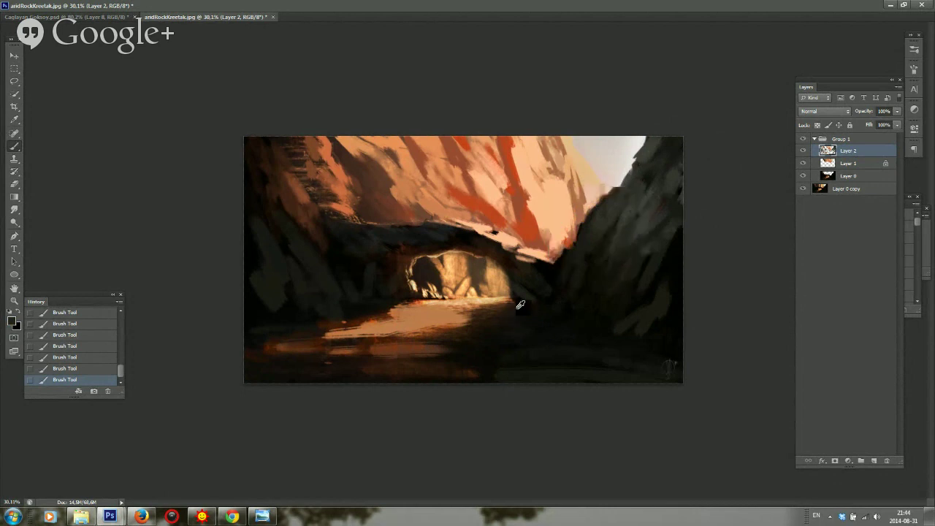
Soften the shadow edge of the lit ground with sampled dark browns and add orange strokes to the light patch
{"action": "left_click", "coordinate": [458, 326], "text": "alt"}
{"action": "left_click_drag", "start_coordinate": [472, 324], "coordinate": [495, 323]}
{"action": "left_click", "coordinate": [496, 313], "text": "alt"}
{"action": "left_click", "coordinate": [491, 310], "text": "alt"}
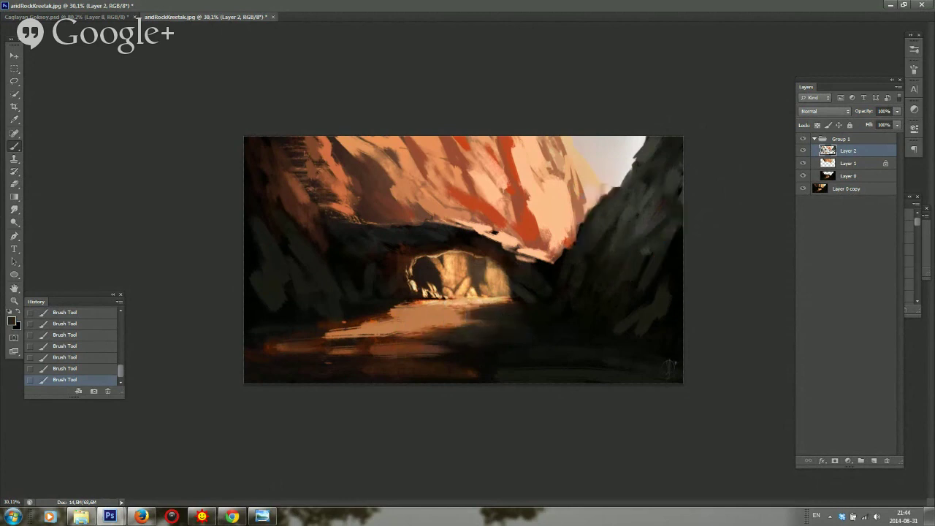
{"action": "left_click_drag", "start_coordinate": [461, 353], "coordinate": [503, 355]}
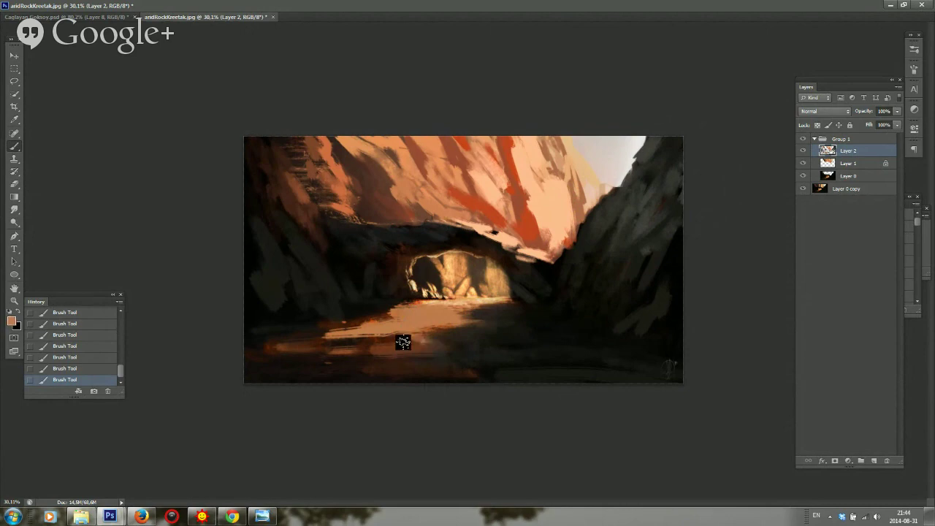
{"action": "mouse_move", "coordinate": [403, 342]}
{"action": "left_mouse_down"}
{"action": "mouse_move", "coordinate": [382, 343]}
{"action": "mouse_move", "coordinate": [406, 338]}
{"action": "left_mouse_up"}
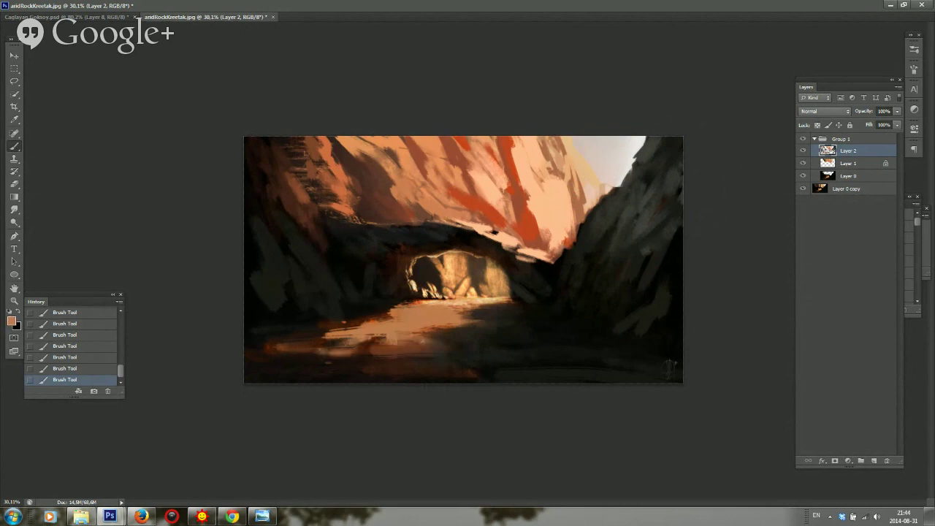
Flip the canvas horizontally and paint sampled dark greys over the sky-side cliff's lower slope and the base of the opposite rock
{"action": "key", "text": "ctrl+shift+h"}
{"action": "scroll", "coordinate": [319, 233], "scroll_direction": "up", "scroll_amount": 1}
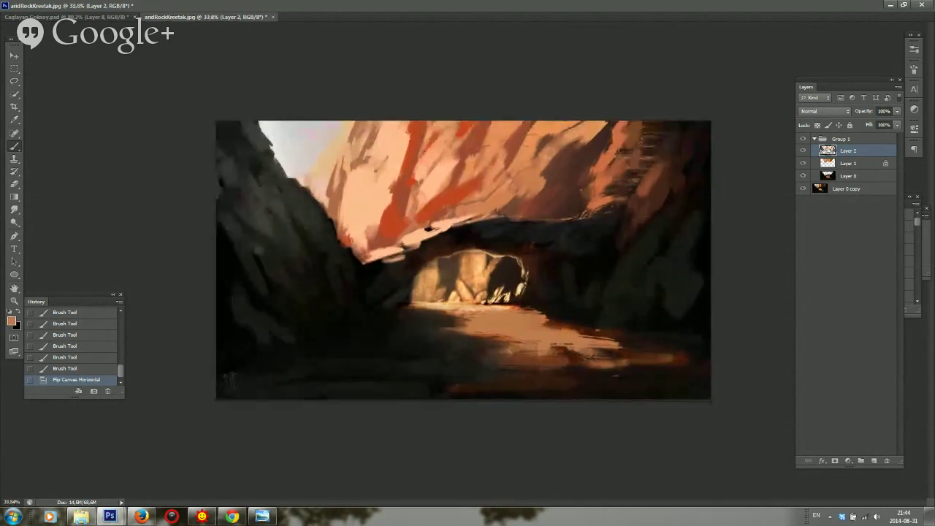
{"action": "left_click", "coordinate": [258, 223], "text": "alt"}
{"action": "left_click", "coordinate": [258, 264], "text": "alt"}
{"action": "mouse_move", "coordinate": [241, 273]}
{"action": "left_mouse_down"}
{"action": "mouse_move", "coordinate": [221, 300]}
{"action": "mouse_move", "coordinate": [223, 314]}
{"action": "mouse_move", "coordinate": [251, 330]}
{"action": "mouse_move", "coordinate": [263, 355]}
{"action": "left_mouse_up"}
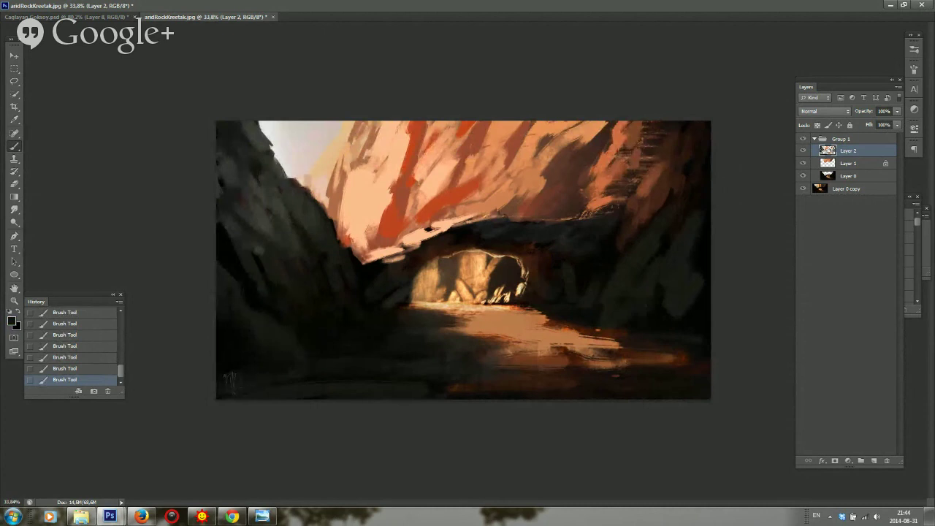
{"action": "left_click", "coordinate": [233, 218], "text": "alt"}
{"action": "left_click_drag", "start_coordinate": [218, 232], "coordinate": [233, 258]}
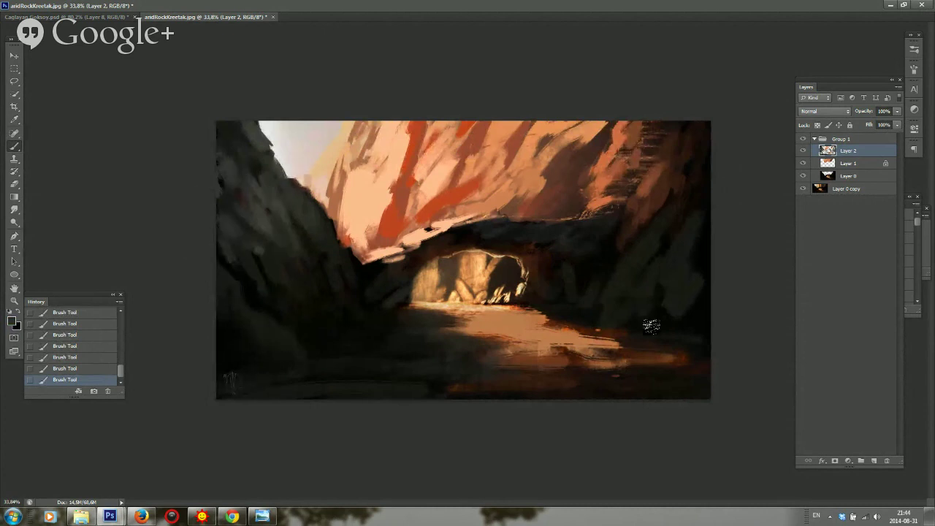
{"action": "left_click_drag", "start_coordinate": [680, 312], "coordinate": [668, 326]}
{"action": "left_click_drag", "start_coordinate": [695, 285], "coordinate": [706, 263]}
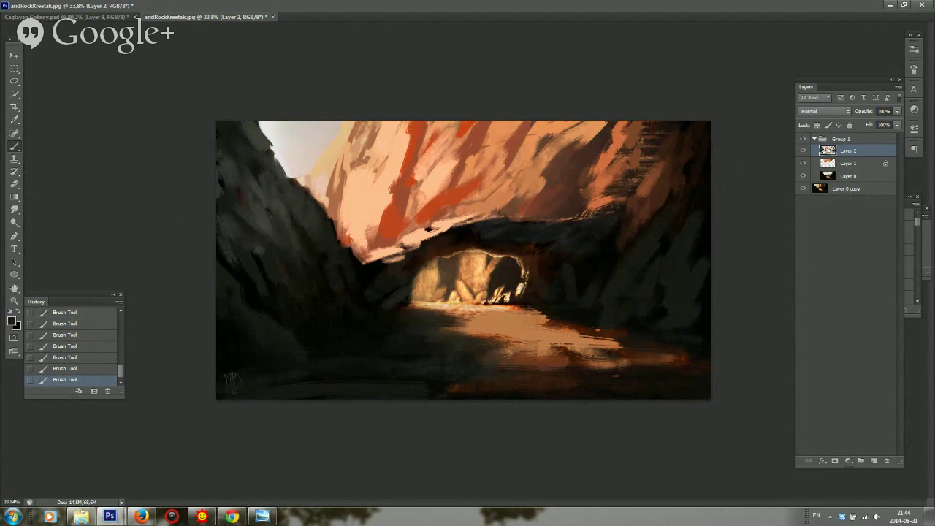
Paint over the scratchy texture where the sunlit wall meets the dark rock with sampled dark brown and orange
{"action": "left_click", "coordinate": [673, 204], "text": "alt"}
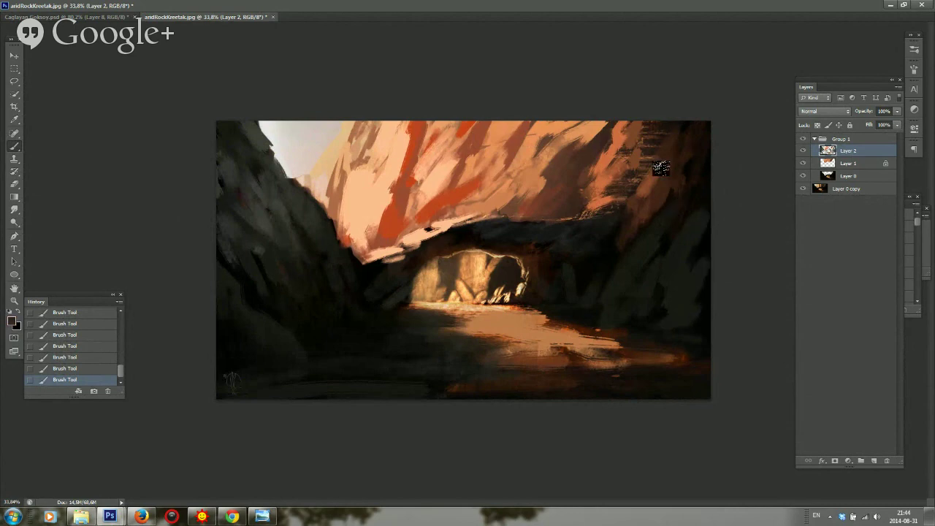
{"action": "left_click", "coordinate": [616, 160], "text": "alt"}
{"action": "right_click", "coordinate": [607, 231]}
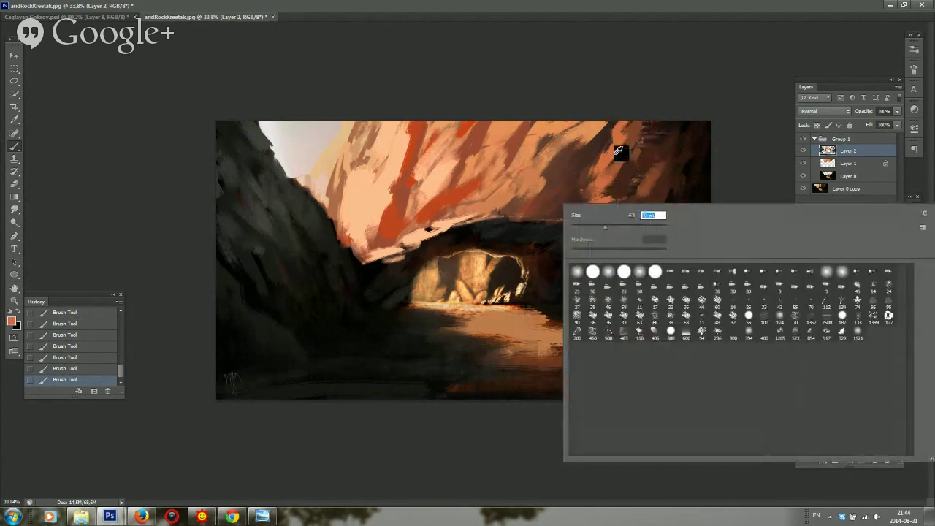
{"action": "left_click", "coordinate": [617, 155], "text": "alt"}
{"action": "right_click", "coordinate": [619, 214]}
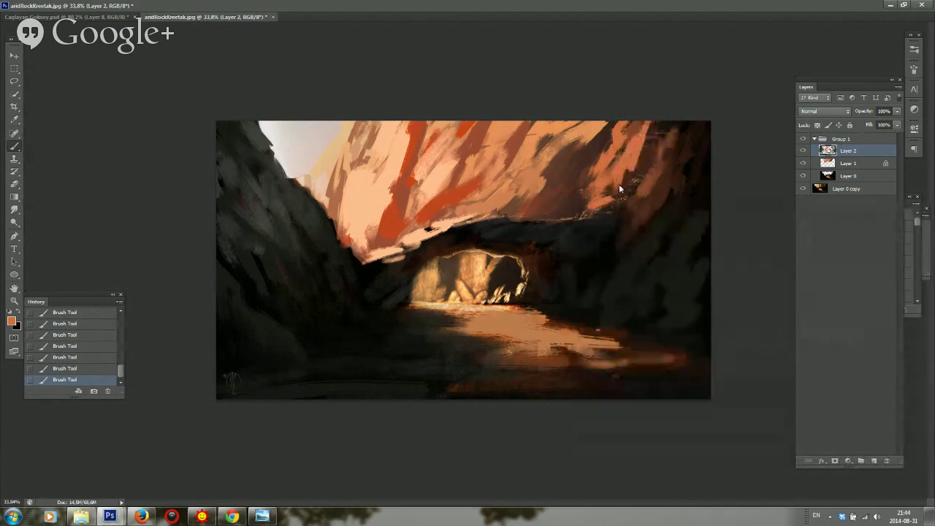
Pick a light peach foreground color and cover the long red streak near the sunlit wall's sky-side end
{"action": "left_click", "coordinate": [15, 323]}
{"action": "left_click", "coordinate": [202, 267]}
{"action": "left_click", "coordinate": [380, 243]}
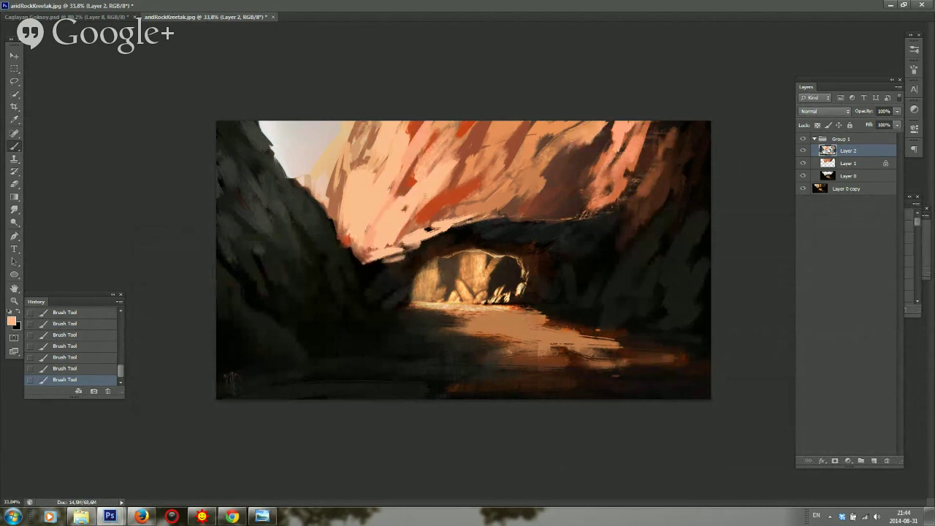
Shift the sampled sky color to a pale blue and paint the whole sky gap between the cliffs with it
{"action": "left_click", "coordinate": [303, 142], "text": "alt"}
{"action": "left_click", "coordinate": [13, 321]}
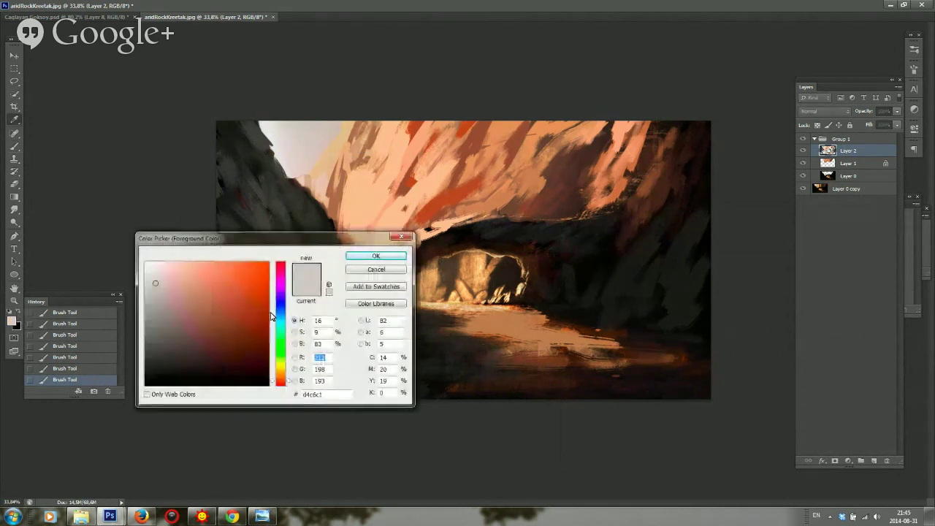
{"action": "left_click", "coordinate": [280, 309]}
{"action": "left_click", "coordinate": [167, 262]}
{"action": "left_click", "coordinate": [357, 257]}
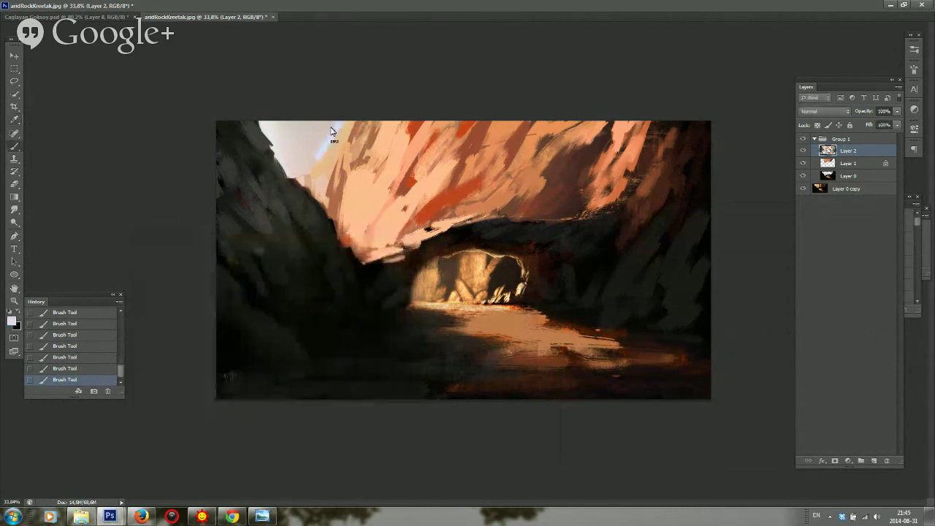
{"action": "left_click_drag", "start_coordinate": [330, 129], "coordinate": [299, 143]}
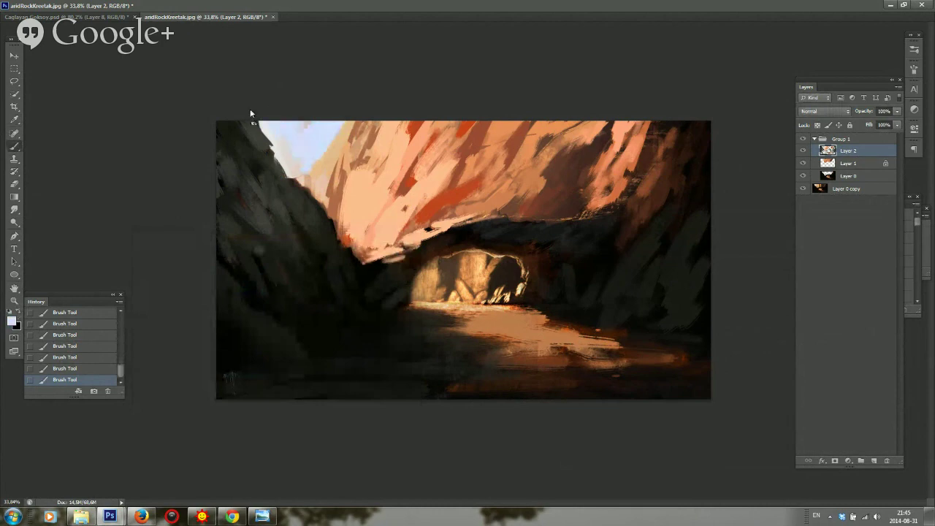
{"action": "mouse_move", "coordinate": [253, 115]}
{"action": "left_mouse_down"}
{"action": "mouse_move", "coordinate": [270, 146]}
{"action": "mouse_move", "coordinate": [268, 131]}
{"action": "left_mouse_up"}
{"action": "left_click_drag", "start_coordinate": [287, 174], "coordinate": [324, 162]}
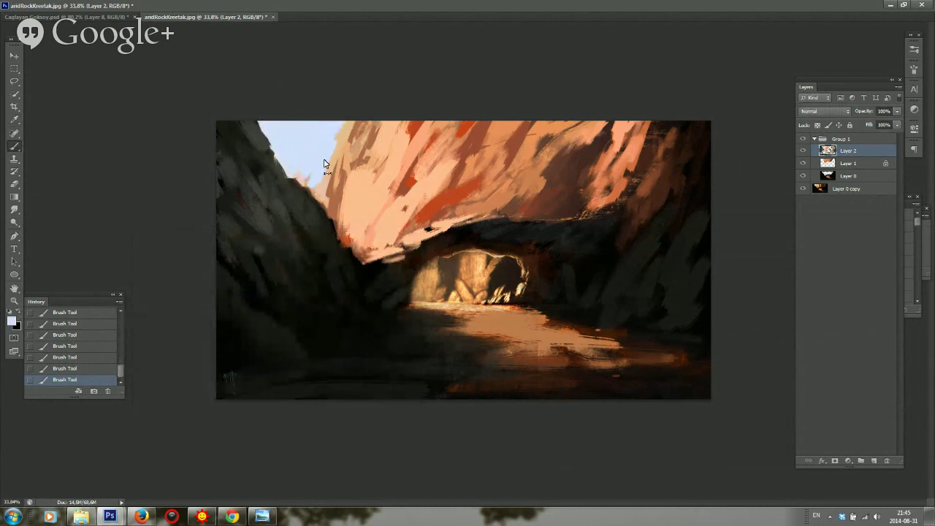
Flip the canvas horizontally and break up the red streaks in the middle of the sunlit wall with sampled peach and orange strokes
{"action": "left_click", "coordinate": [359, 177], "text": "alt"}
{"action": "key", "text": "ctrl+shift+h"}
{"action": "scroll", "coordinate": [537, 202], "scroll_direction": "down", "scroll_amount": 4}
{"action": "scroll", "coordinate": [551, 232], "scroll_direction": "up", "scroll_amount": 5}
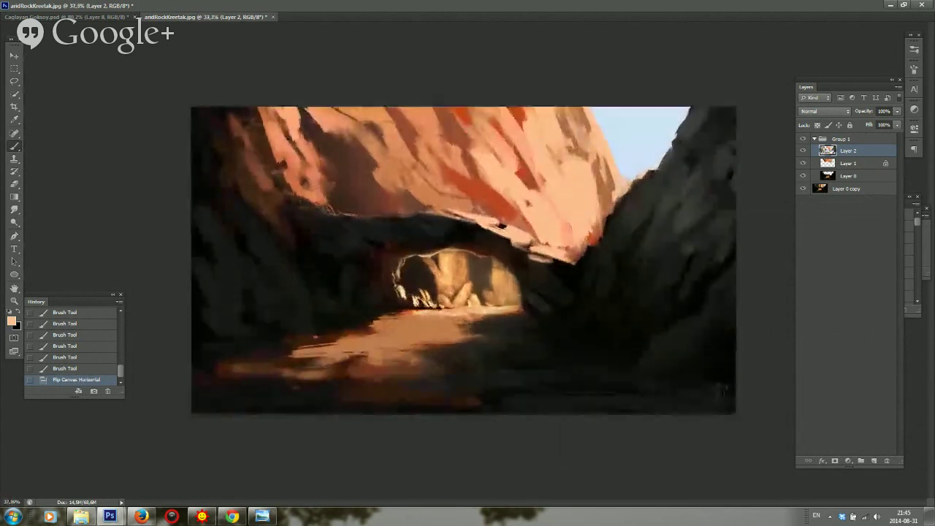
{"action": "left_click_drag", "start_coordinate": [467, 174], "coordinate": [495, 198]}
{"action": "left_click", "coordinate": [485, 192], "text": "alt"}
{"action": "mouse_move", "coordinate": [473, 158]}
{"action": "left_mouse_down"}
{"action": "mouse_move", "coordinate": [507, 206]}
{"action": "mouse_move", "coordinate": [493, 188]}
{"action": "left_mouse_up"}
{"action": "left_click", "coordinate": [507, 208], "text": "alt"}
{"action": "left_click_drag", "start_coordinate": [493, 187], "coordinate": [506, 206]}
{"action": "left_click", "coordinate": [491, 183], "text": "alt"}
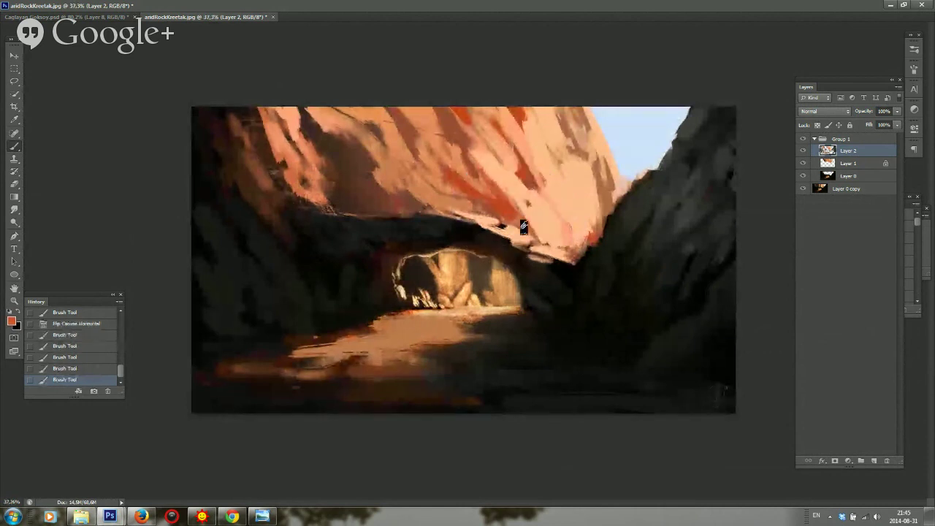
Add diagonal strokes of sampled peach and orange along the sunlit wall's lower edge above the arch
{"action": "left_click", "coordinate": [518, 210], "text": "alt"}
{"action": "mouse_move", "coordinate": [465, 153]}
{"action": "left_mouse_down"}
{"action": "mouse_move", "coordinate": [513, 210]}
{"action": "mouse_move", "coordinate": [513, 201]}
{"action": "left_mouse_up"}
{"action": "left_click", "coordinate": [533, 220], "text": "alt"}
{"action": "left_click_drag", "start_coordinate": [536, 232], "coordinate": [474, 200]}
{"action": "left_click", "coordinate": [501, 217], "text": "alt"}
{"action": "left_click", "coordinate": [502, 218], "text": "alt"}
{"action": "left_click_drag", "start_coordinate": [486, 217], "coordinate": [463, 208]}
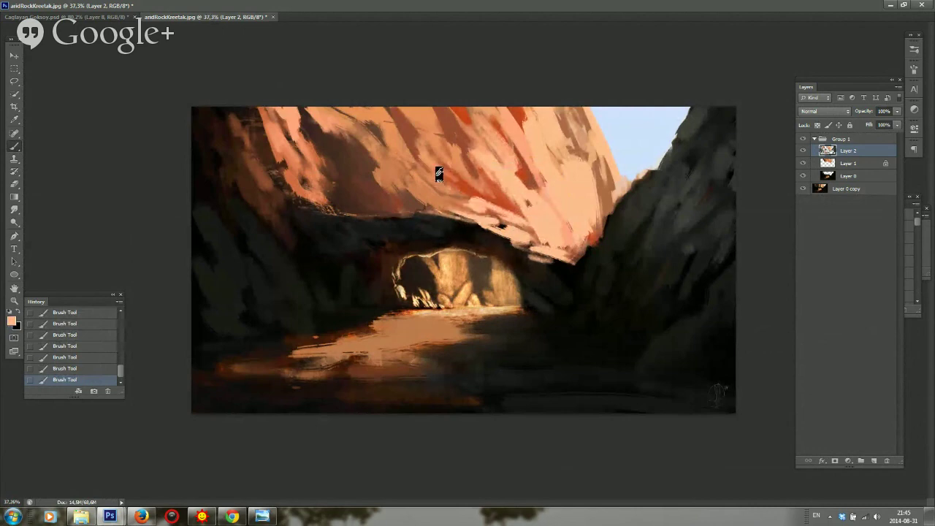
{"action": "left_click", "coordinate": [429, 122], "text": "alt"}
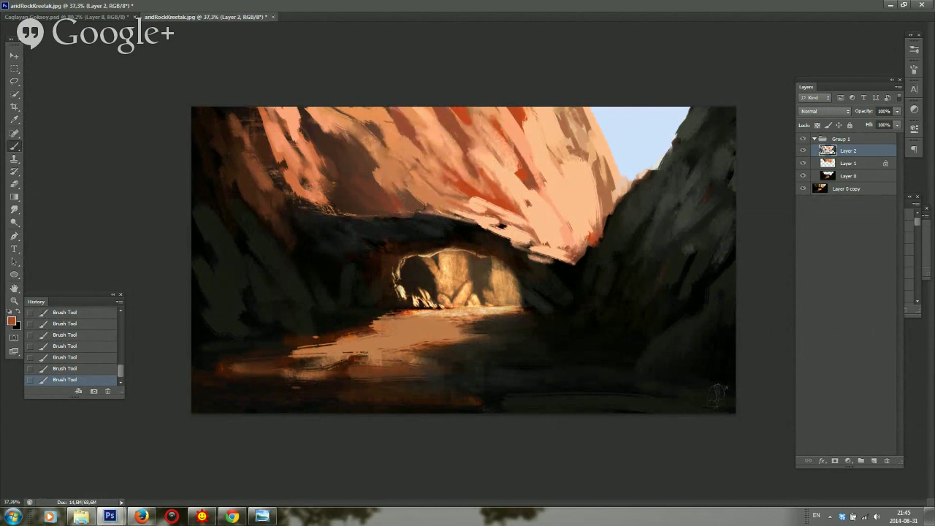
Set the foreground color to dark olive green #303c17
{"action": "left_click", "coordinate": [11, 320]}
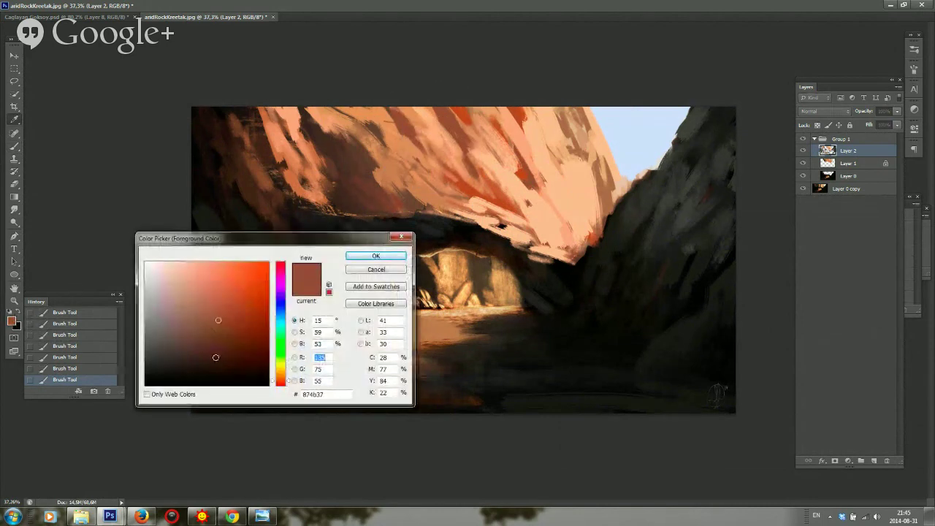
{"action": "left_click", "coordinate": [215, 358]}
{"action": "left_click", "coordinate": [282, 349]}
{"action": "left_click_drag", "start_coordinate": [240, 343], "coordinate": [250, 350]}
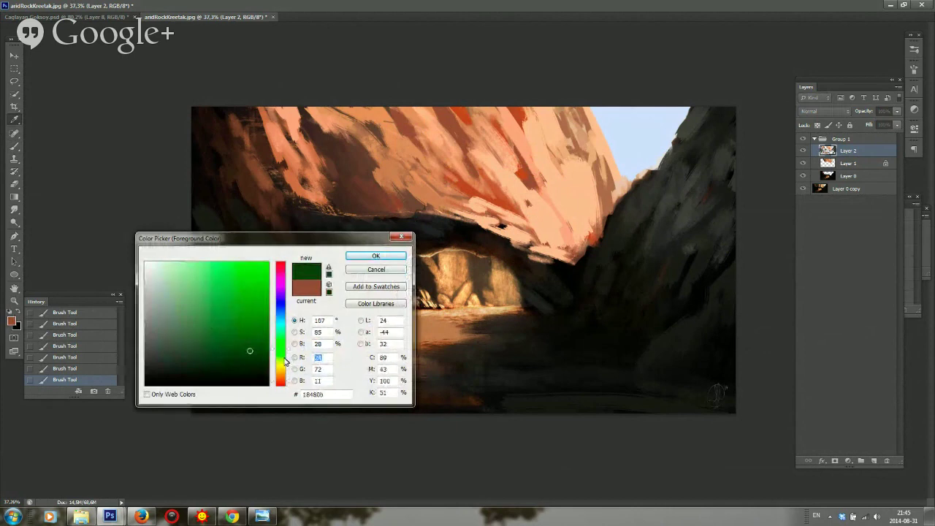
{"action": "left_click", "coordinate": [280, 358]}
{"action": "left_click", "coordinate": [222, 356]}
{"action": "left_click", "coordinate": [375, 256]}
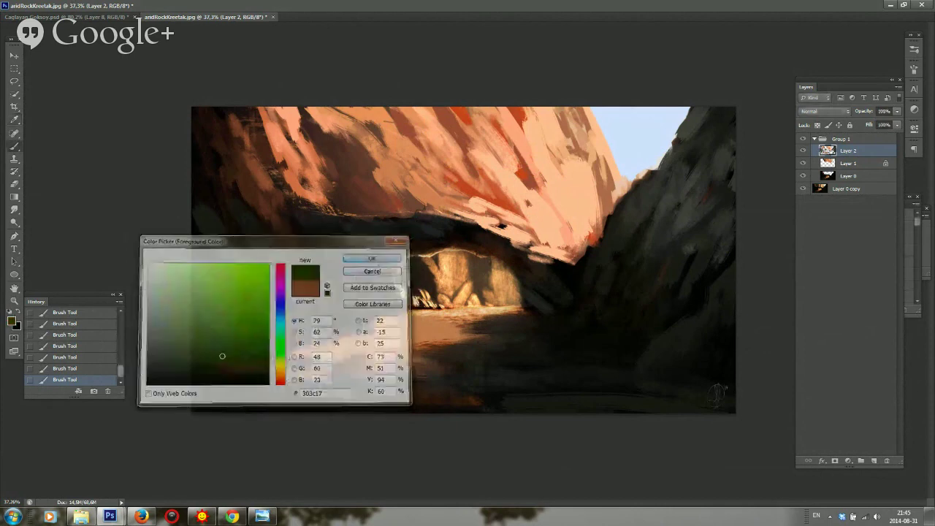
Try dark green strokes on the sunlit wall with different brush settings
{"action": "right_click", "coordinate": [445, 234]}
{"action": "left_click", "coordinate": [544, 261]}
{"action": "key", "text": "Return"}
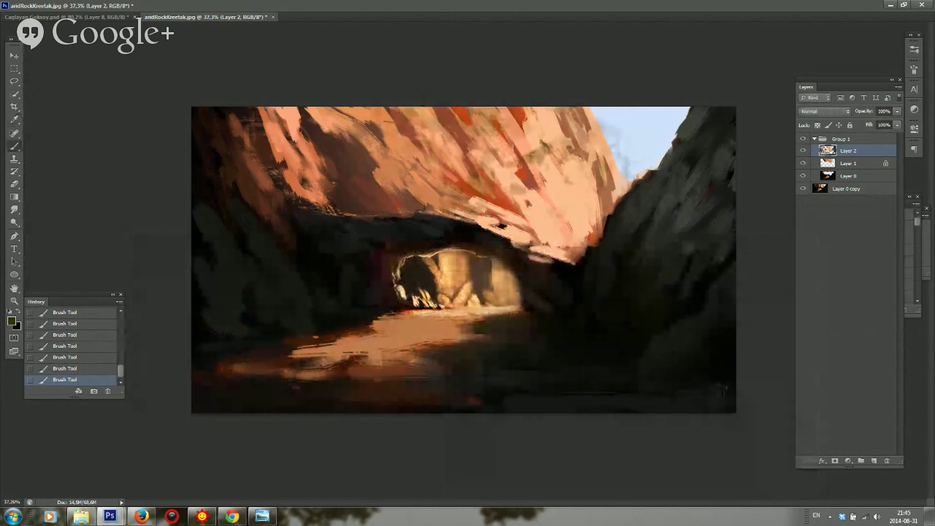
{"action": "right_click", "coordinate": [393, 226]}
{"action": "left_click", "coordinate": [475, 252]}
{"action": "key", "text": "Return"}
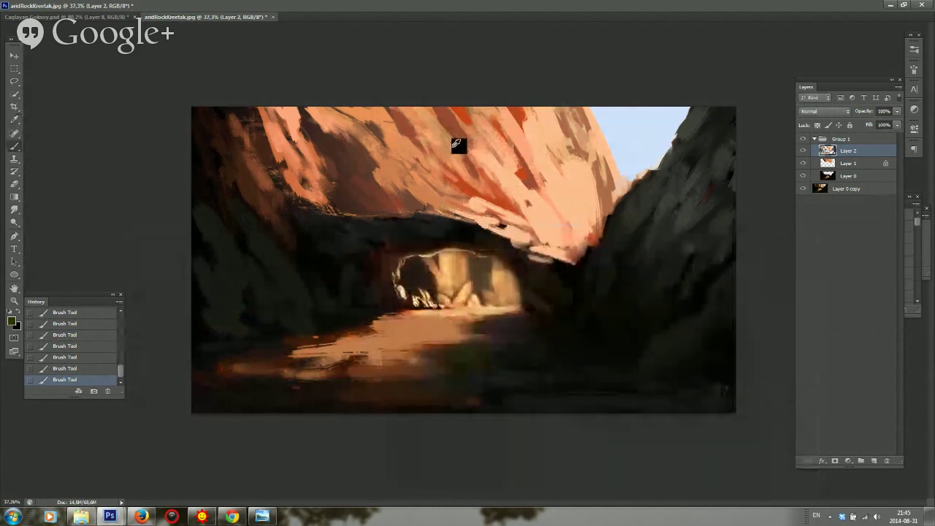
Choose a brighter yellow-green foreground color, add accent strokes to the sunlit wall and blend them with a sampled peach
{"action": "left_click", "coordinate": [12, 324]}
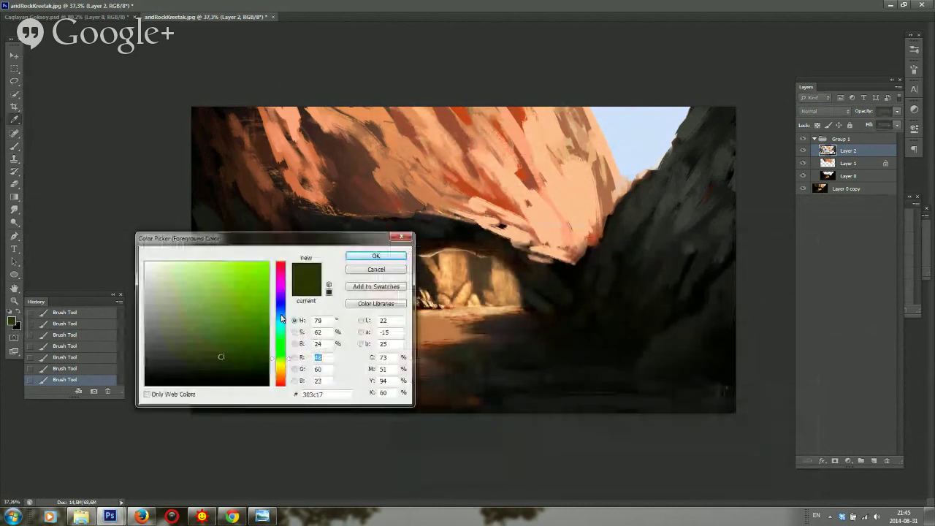
{"action": "left_click", "coordinate": [282, 366]}
{"action": "left_click", "coordinate": [238, 308]}
{"action": "left_click", "coordinate": [360, 257]}
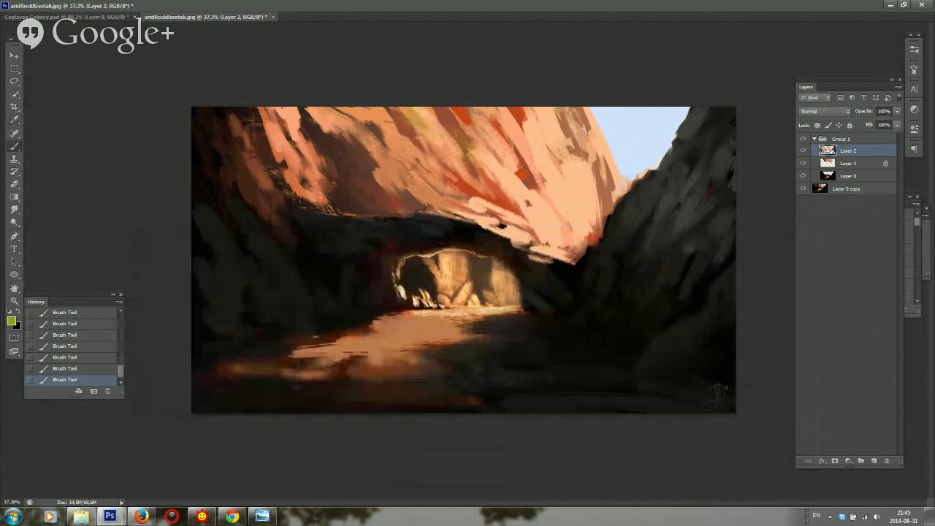
{"action": "mouse_move", "coordinate": [532, 157]}
{"action": "left_mouse_down"}
{"action": "mouse_move", "coordinate": [550, 143]}
{"action": "mouse_move", "coordinate": [539, 140]}
{"action": "left_mouse_up"}
{"action": "left_click", "coordinate": [548, 149], "text": "alt"}
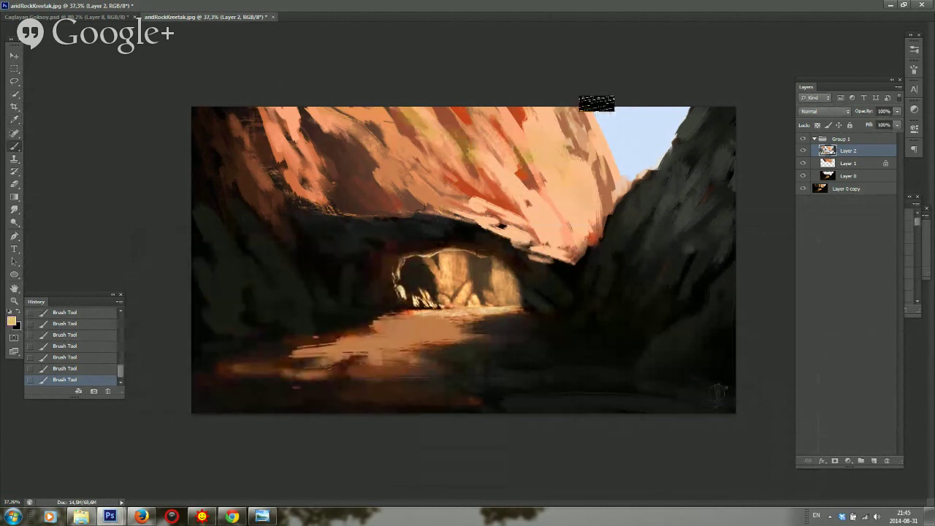
Flip the canvas horizontally and touch up the sky-side cliff and the opposite rock's base with sampled dark greys
{"action": "key", "text": "ctrl+shift+h"}
{"action": "scroll", "coordinate": [635, 173], "scroll_direction": "up", "scroll_amount": 2}
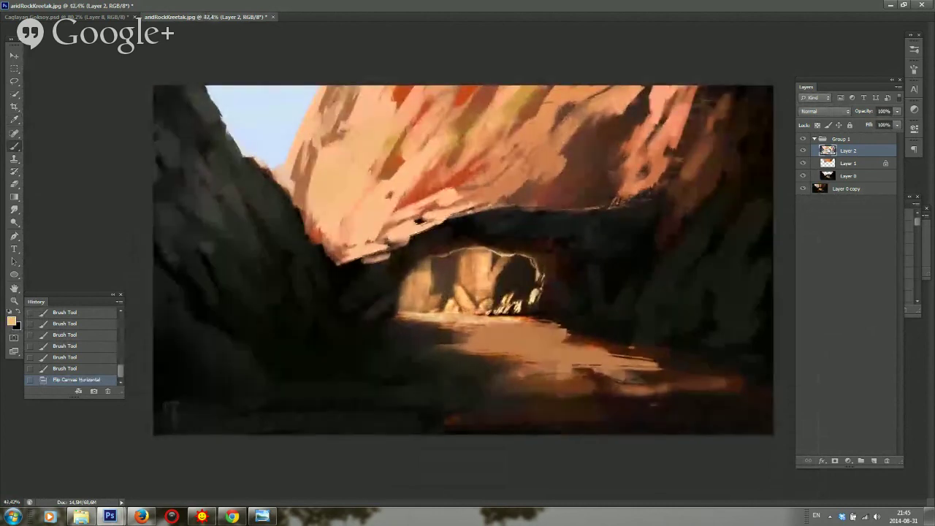
{"action": "left_click", "coordinate": [268, 312], "text": "alt"}
{"action": "mouse_move", "coordinate": [201, 255]}
{"action": "left_mouse_down"}
{"action": "mouse_move", "coordinate": [210, 274]}
{"action": "mouse_move", "coordinate": [196, 265]}
{"action": "left_mouse_up"}
{"action": "mouse_move", "coordinate": [193, 257]}
{"action": "left_mouse_down"}
{"action": "mouse_move", "coordinate": [196, 272]}
{"action": "mouse_move", "coordinate": [231, 293]}
{"action": "left_mouse_up"}
{"action": "key", "text": "ctrl+z"}
{"action": "left_click", "coordinate": [188, 258], "text": "alt"}
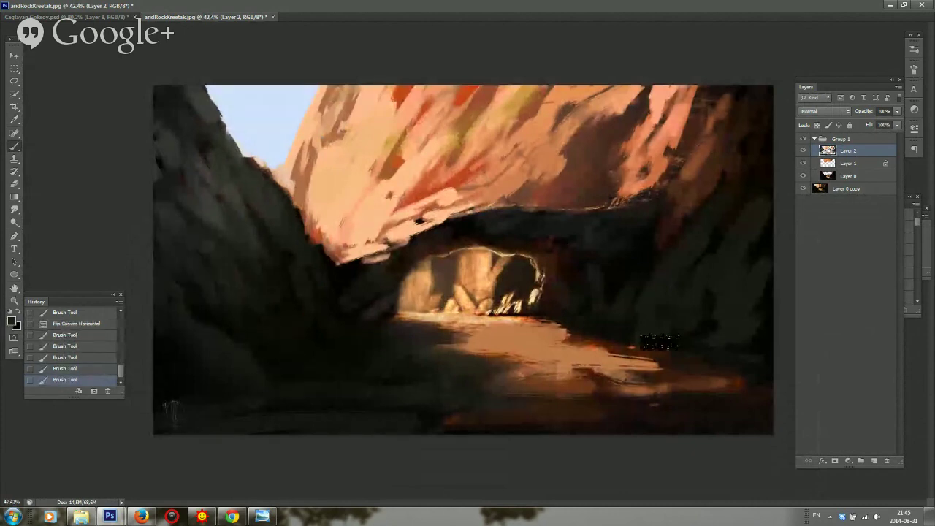
{"action": "left_click", "coordinate": [725, 279], "text": "alt"}
{"action": "left_click_drag", "start_coordinate": [674, 333], "coordinate": [668, 343]}
Paint the sky-side leg of the arch with a diagonal stroke of dark grey sampled above the cave opening
{"action": "right_click", "coordinate": [616, 255]}
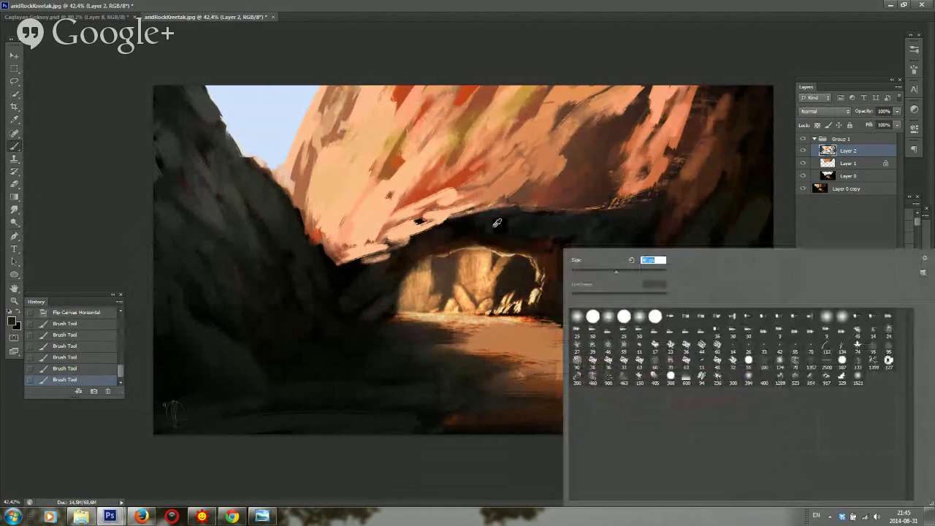
{"action": "left_click", "coordinate": [495, 226], "text": "alt"}
{"action": "mouse_move", "coordinate": [453, 233]}
{"action": "left_mouse_down"}
{"action": "mouse_move", "coordinate": [403, 267]}
{"action": "mouse_move", "coordinate": [408, 253]}
{"action": "mouse_move", "coordinate": [440, 241]}
{"action": "mouse_move", "coordinate": [401, 285]}
{"action": "left_mouse_up"}
{"action": "left_click", "coordinate": [459, 229], "text": "alt"}
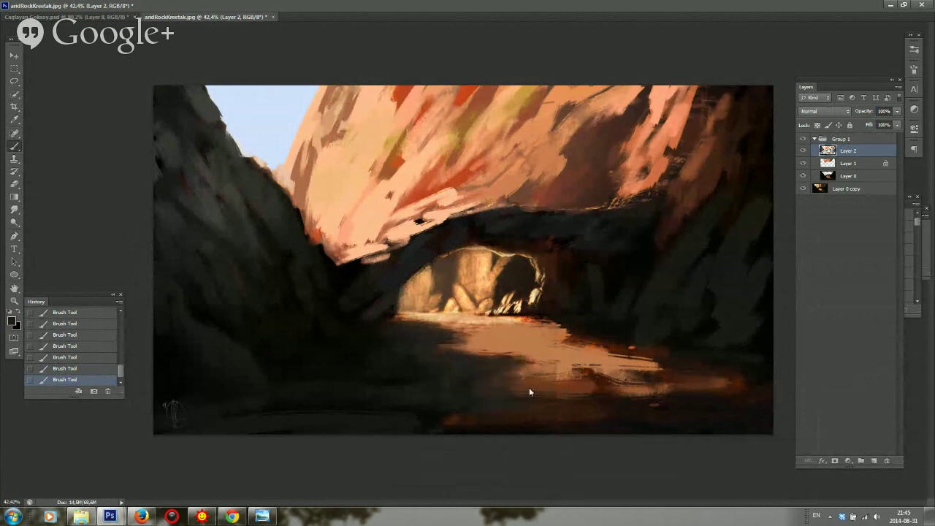
Blend the shadowed ground below the light patch with strokes of sampled dark browns
{"action": "left_click", "coordinate": [504, 362], "text": "alt"}
{"action": "left_click", "coordinate": [486, 365], "text": "alt"}
{"action": "left_click", "coordinate": [599, 383], "text": "alt"}
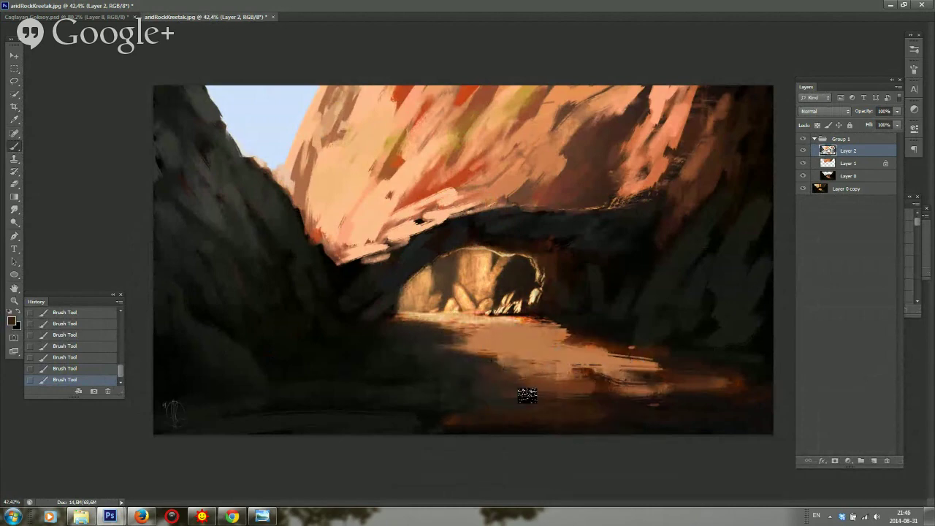
{"action": "left_click", "coordinate": [513, 379], "text": "alt"}
{"action": "left_click_drag", "start_coordinate": [520, 400], "coordinate": [498, 407]}
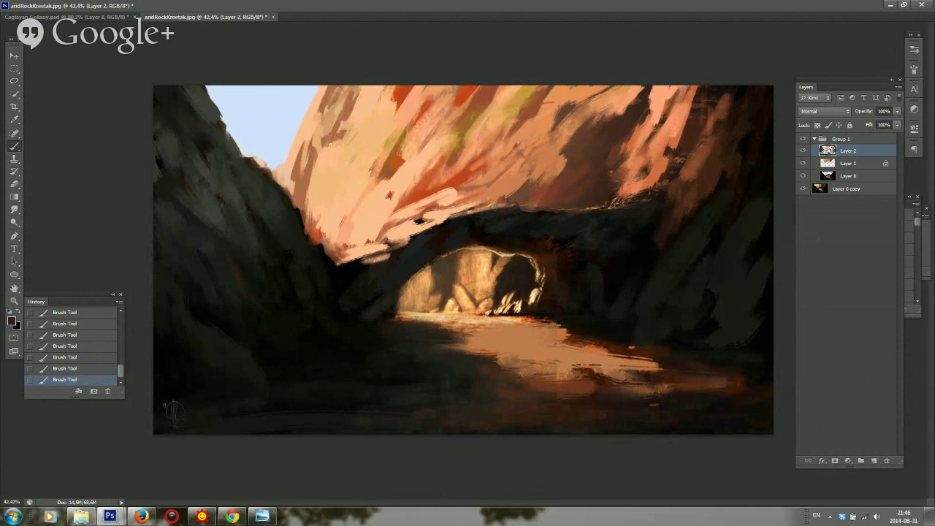
Flip the canvas horizontally and rework the lower edge of the lit ground patch with sampled browns and oranges
{"action": "key", "text": "ctrl+shift+h"}
{"action": "scroll", "coordinate": [535, 299], "scroll_direction": "up", "scroll_amount": 1}
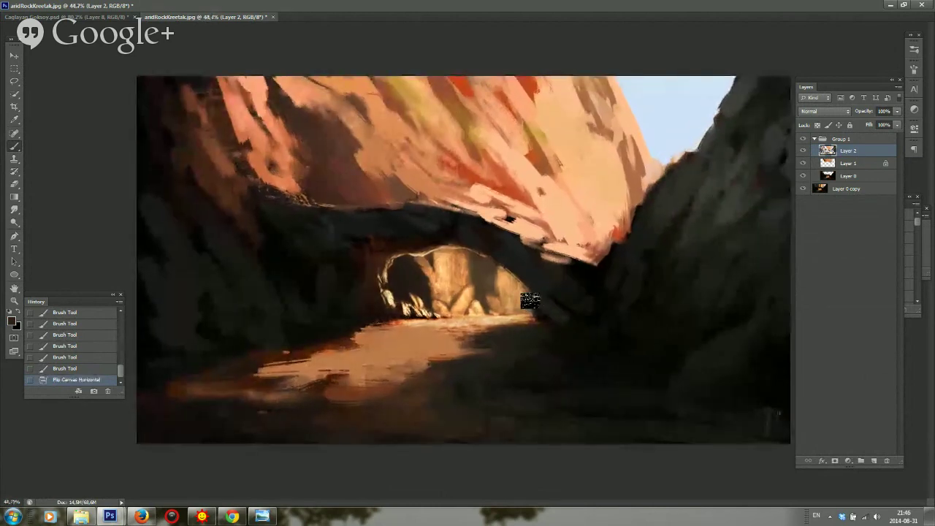
{"action": "mouse_move", "coordinate": [295, 353]}
{"action": "left_mouse_down"}
{"action": "mouse_move", "coordinate": [252, 402]}
{"action": "mouse_move", "coordinate": [276, 391]}
{"action": "left_mouse_up"}
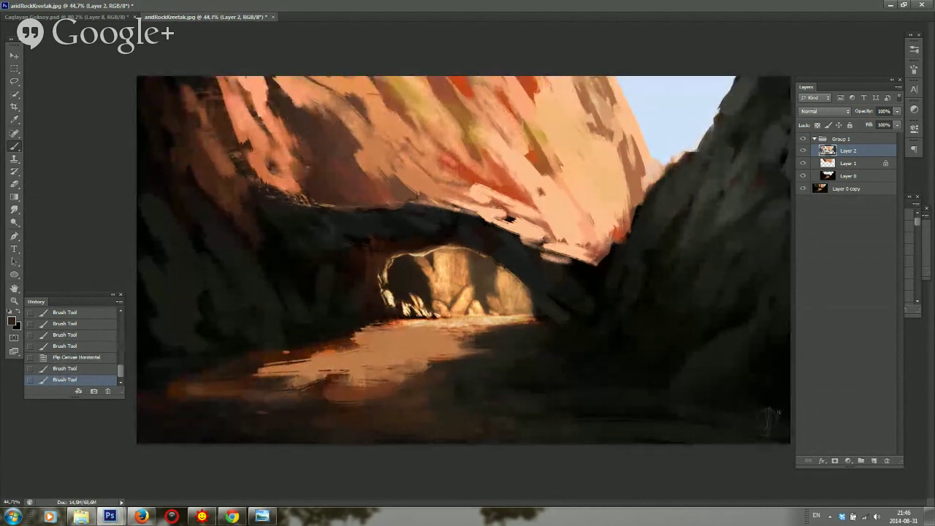
{"action": "left_click", "coordinate": [302, 371], "text": "alt"}
{"action": "mouse_move", "coordinate": [271, 383]}
{"action": "left_mouse_down"}
{"action": "mouse_move", "coordinate": [333, 398]}
{"action": "mouse_move", "coordinate": [324, 406]}
{"action": "left_mouse_up"}
{"action": "left_click", "coordinate": [262, 395], "text": "alt"}
{"action": "left_click", "coordinate": [283, 405], "text": "alt"}
{"action": "left_click", "coordinate": [500, 360], "text": "alt"}
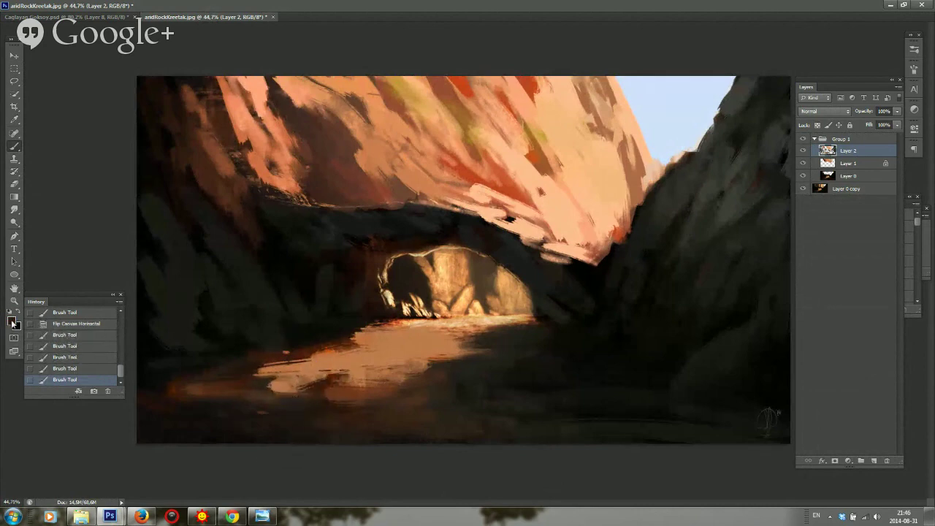
Set the foreground color to grey #5e5856 and paint subtle strokes over the shadowed foreground ground
{"action": "left_click", "coordinate": [14, 323]}
{"action": "left_click", "coordinate": [163, 338]}
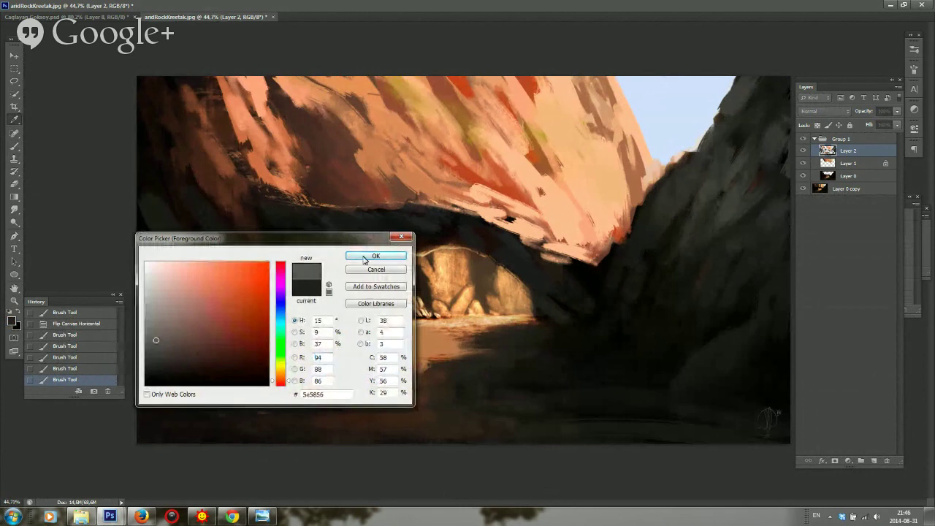
{"action": "left_click", "coordinate": [371, 259]}
{"action": "mouse_move", "coordinate": [303, 397]}
{"action": "left_mouse_down"}
{"action": "mouse_move", "coordinate": [305, 407]}
{"action": "mouse_move", "coordinate": [328, 415]}
{"action": "mouse_move", "coordinate": [280, 379]}
{"action": "left_mouse_up"}
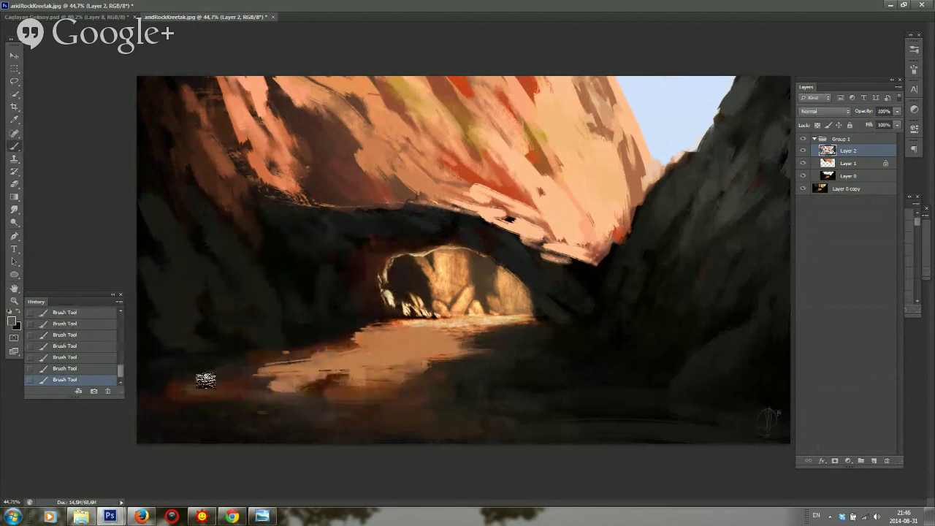
{"action": "right_click", "coordinate": [289, 335]}
{"action": "key", "text": "Escape"}
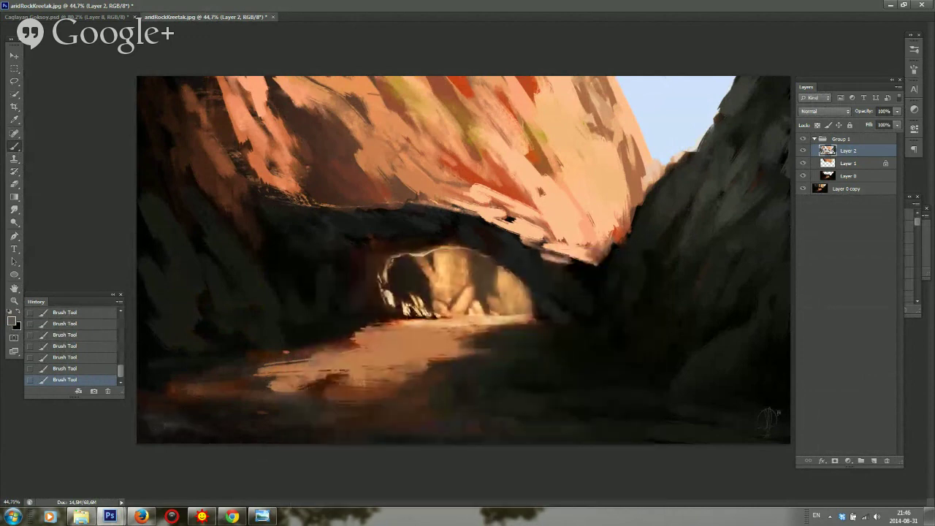
Paint lighter grey facets on the shadowed cliff below the sky with sampled grey, varying the brush size
{"action": "left_click", "coordinate": [749, 242], "text": "alt"}
{"action": "mouse_move", "coordinate": [749, 244]}
{"action": "left_mouse_down"}
{"action": "mouse_move", "coordinate": [737, 266]}
{"action": "mouse_move", "coordinate": [738, 245]}
{"action": "mouse_move", "coordinate": [723, 260]}
{"action": "left_mouse_up"}
{"action": "right_click", "coordinate": [769, 418]}
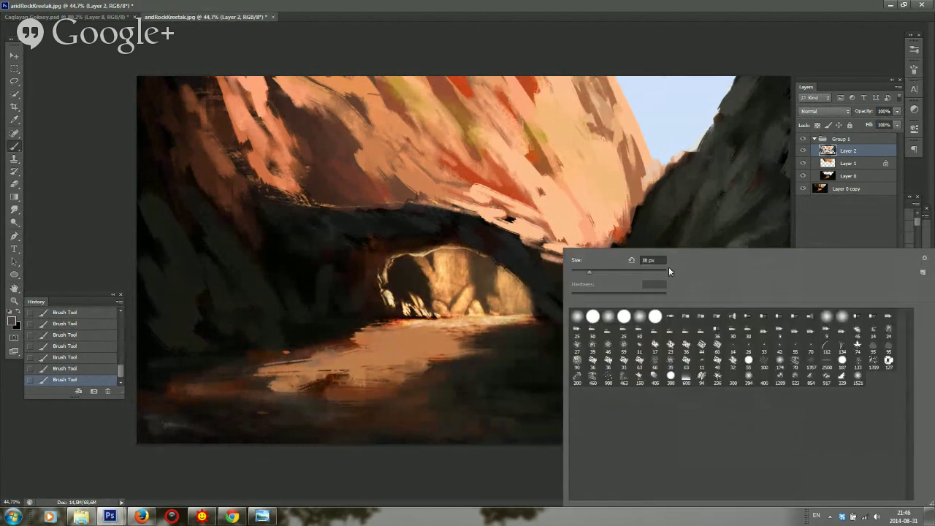
{"action": "key", "text": "Escape"}
{"action": "right_click", "coordinate": [654, 261]}
{"action": "key", "text": "Escape"}
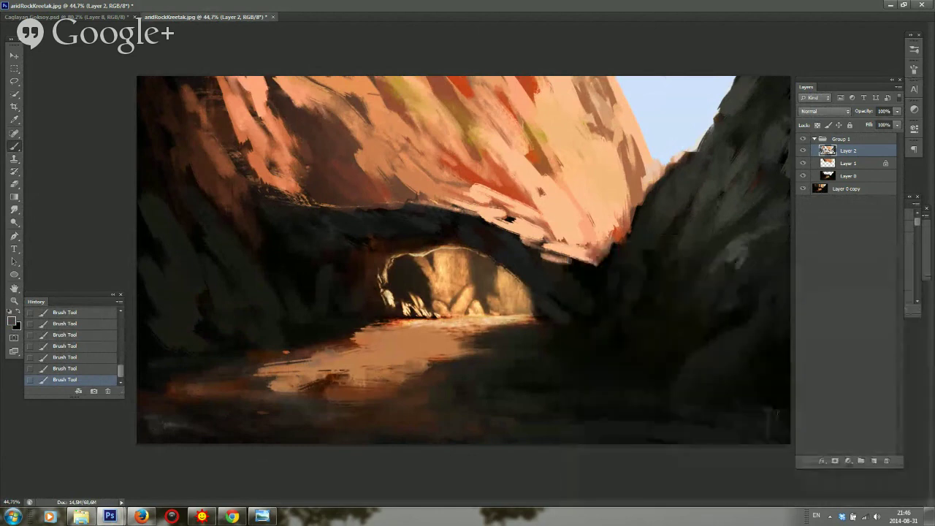
{"action": "left_click_drag", "start_coordinate": [735, 255], "coordinate": [727, 309]}
{"action": "right_click", "coordinate": [650, 250]}
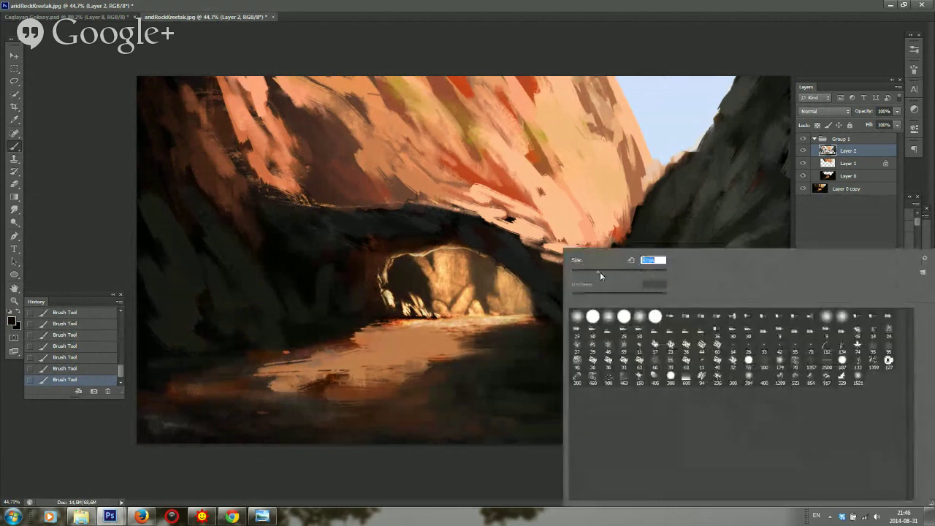
{"action": "key", "text": "Escape"}
{"action": "left_click_drag", "start_coordinate": [710, 256], "coordinate": [729, 240]}
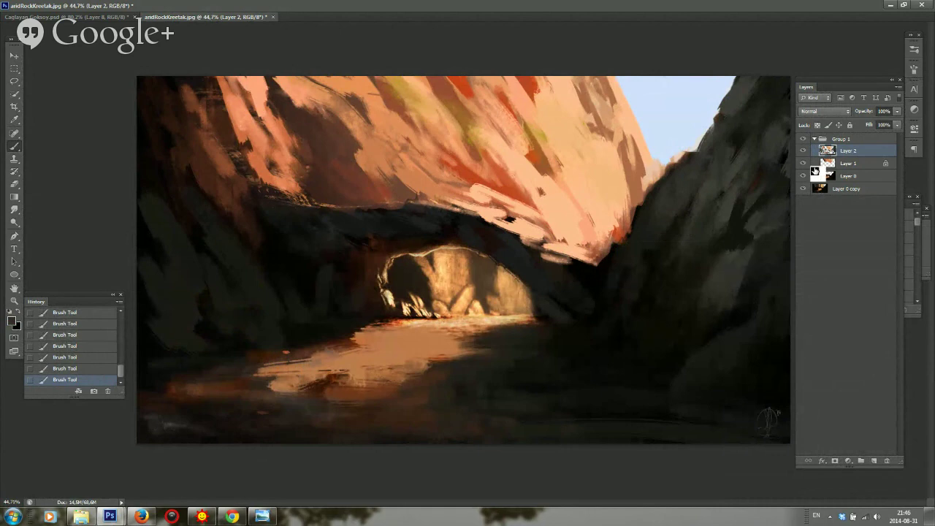
Flip the canvas horizontally and add grey strokes to the shadowed cliff and the sky-side leg of the arch
{"action": "key", "text": "ctrl+shift+h"}
{"action": "scroll", "coordinate": [774, 236], "scroll_direction": "down", "scroll_amount": 2}
{"action": "scroll", "coordinate": [766, 224], "scroll_direction": "up", "scroll_amount": 1}
{"action": "scroll", "coordinate": [765, 223], "scroll_direction": "up", "scroll_amount": 2}
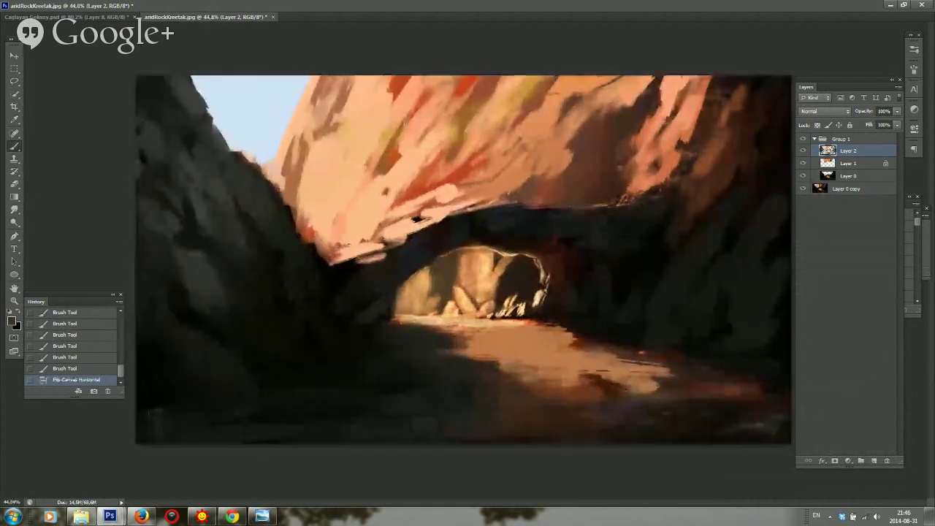
{"action": "left_click_drag", "start_coordinate": [731, 252], "coordinate": [716, 285]}
{"action": "mouse_move", "coordinate": [407, 272]}
{"action": "left_mouse_down"}
{"action": "mouse_move", "coordinate": [343, 267]}
{"action": "mouse_move", "coordinate": [382, 264]}
{"action": "mouse_move", "coordinate": [332, 277]}
{"action": "mouse_move", "coordinate": [364, 288]}
{"action": "mouse_move", "coordinate": [395, 281]}
{"action": "left_mouse_up"}
{"action": "left_click", "coordinate": [376, 270], "text": "alt"}
{"action": "scroll", "coordinate": [396, 281], "scroll_direction": "down", "scroll_amount": 1}
{"action": "scroll", "coordinate": [418, 219], "scroll_direction": "down", "scroll_amount": 1}
Toggle the visibility of Group 1 to compare the overpainting with the original rock arch artwork
{"action": "left_click", "coordinate": [802, 140]}
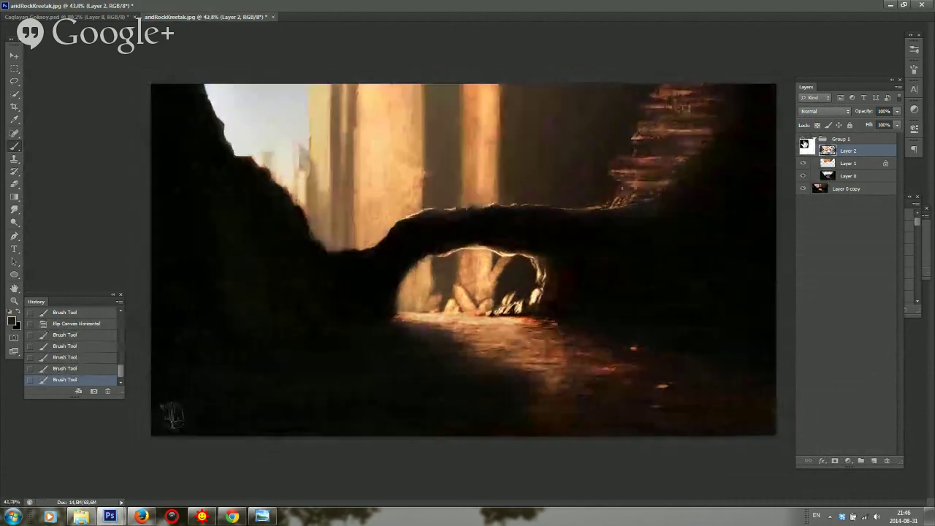
{"action": "left_click", "coordinate": [802, 143]}
{"action": "left_click", "coordinate": [802, 142]}
{"action": "left_click", "coordinate": [803, 143]}
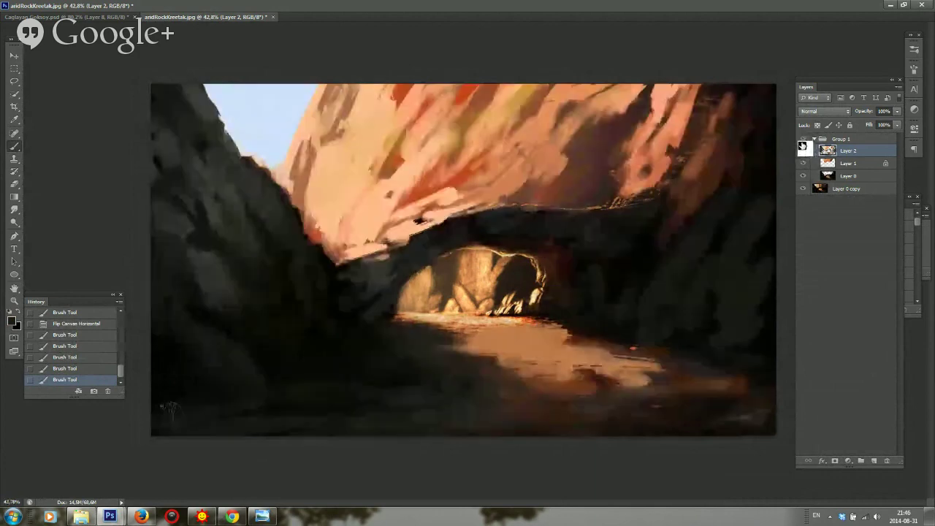
Flip the canvas horizontally again and blend the sunlit wall above the arch with diagonal strokes of sampled oranges
{"action": "scroll", "coordinate": [795, 163], "scroll_direction": "down", "scroll_amount": 5}
{"action": "key", "text": "ctrl+shift+h"}
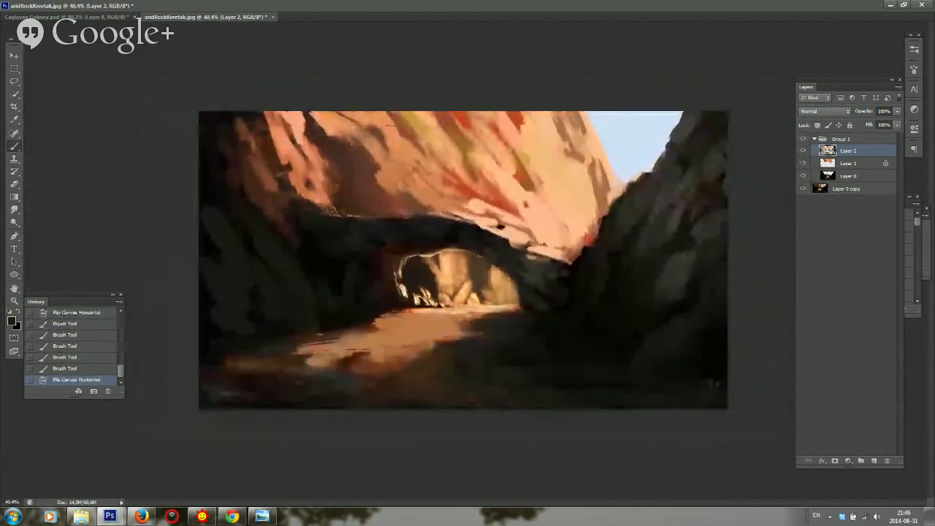
{"action": "scroll", "coordinate": [497, 199], "scroll_direction": "up", "scroll_amount": 2}
{"action": "left_click", "coordinate": [483, 198], "text": "alt"}
{"action": "left_click_drag", "start_coordinate": [422, 170], "coordinate": [473, 195]}
{"action": "left_click", "coordinate": [455, 151], "text": "alt"}
{"action": "left_click", "coordinate": [405, 152], "text": "alt"}
{"action": "left_click_drag", "start_coordinate": [402, 106], "coordinate": [429, 179]}
{"action": "left_click", "coordinate": [371, 128], "text": "alt"}
{"action": "mouse_move", "coordinate": [382, 130]}
{"action": "left_mouse_down"}
{"action": "mouse_move", "coordinate": [410, 156]}
{"action": "mouse_move", "coordinate": [418, 186]}
{"action": "mouse_move", "coordinate": [463, 198]}
{"action": "left_mouse_up"}
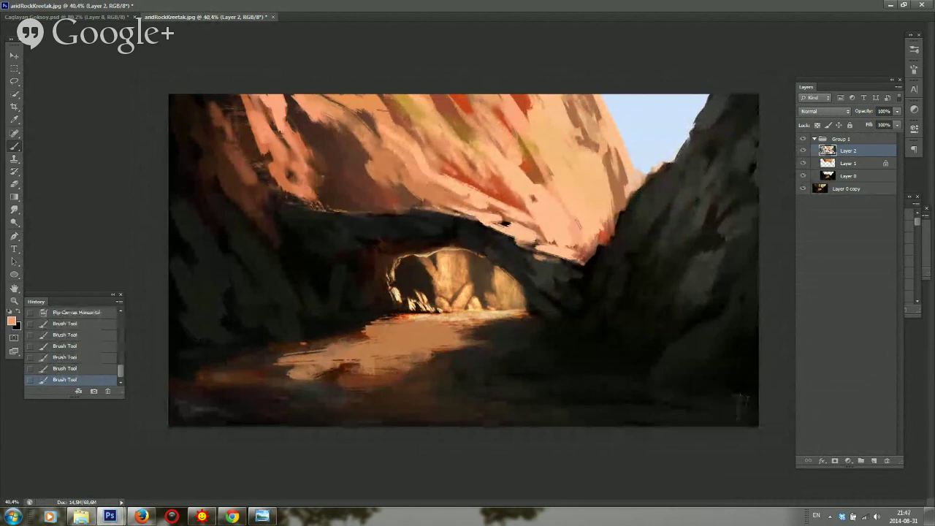
Paint diagonal strokes of sampled reddish orange down the sunlit wall toward where the arch meets the cliff
{"action": "left_click", "coordinate": [518, 202], "text": "alt"}
{"action": "left_click_drag", "start_coordinate": [550, 197], "coordinate": [559, 219]}
{"action": "left_click", "coordinate": [580, 222], "text": "alt"}
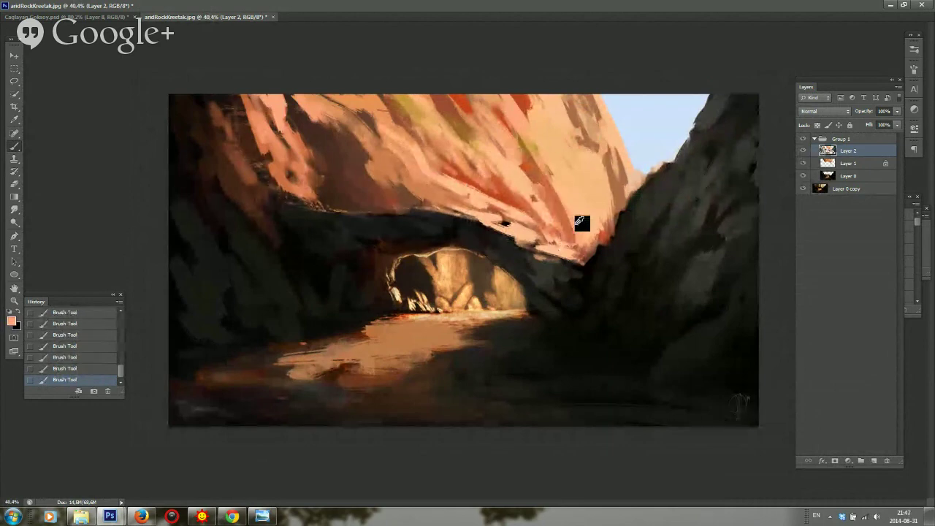
{"action": "left_click", "coordinate": [548, 197], "text": "alt"}
{"action": "left_click_drag", "start_coordinate": [542, 98], "coordinate": [592, 193]}
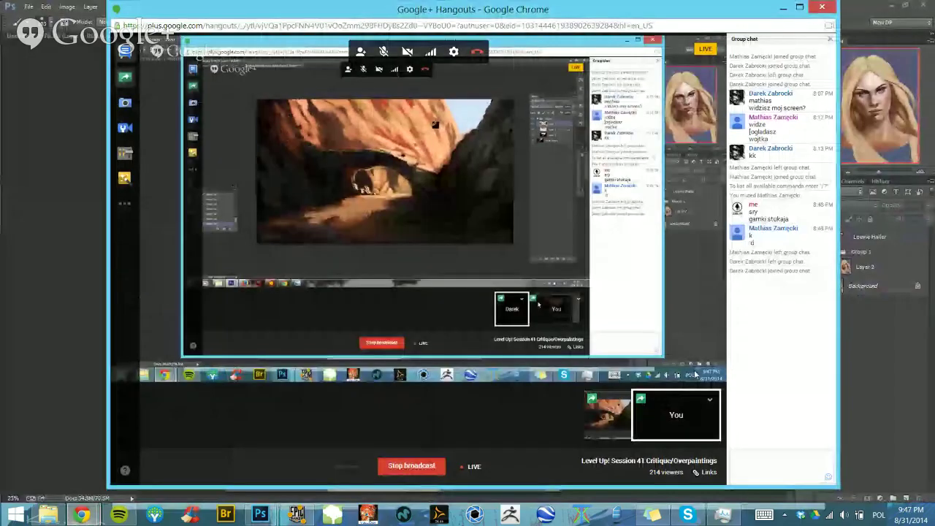
Switch from the Hangouts window to the blonde woman's portrait in Photoshop and dismiss the layer error
{"action": "left_click", "coordinate": [862, 354]}
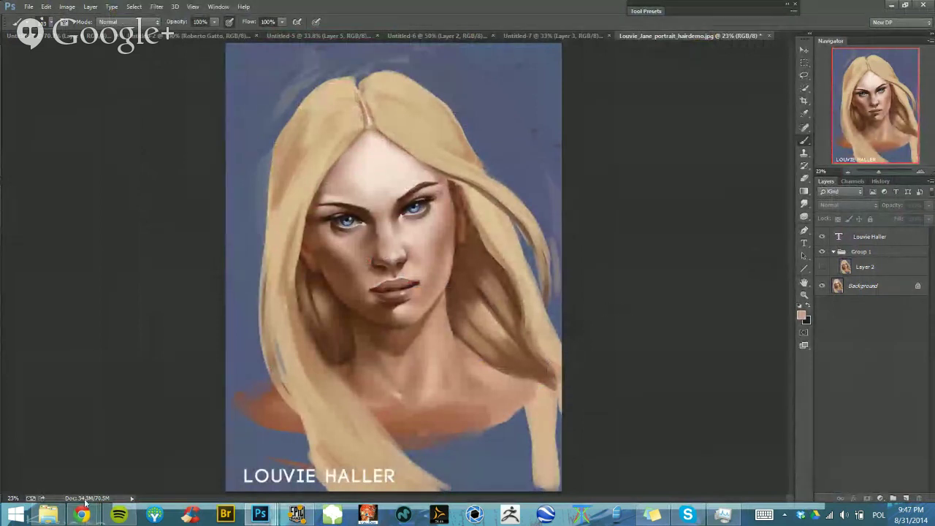
{"action": "mouse_move", "coordinate": [85, 516]}
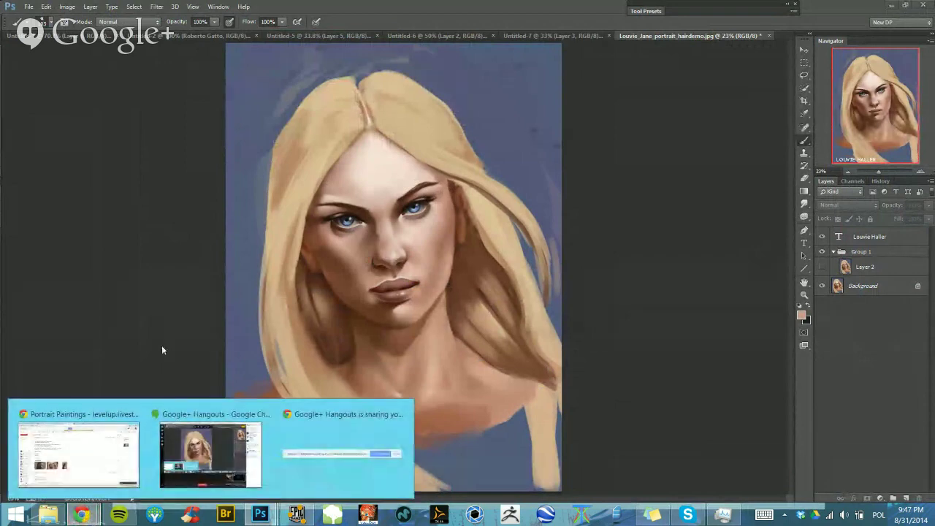
{"action": "left_click", "coordinate": [146, 320]}
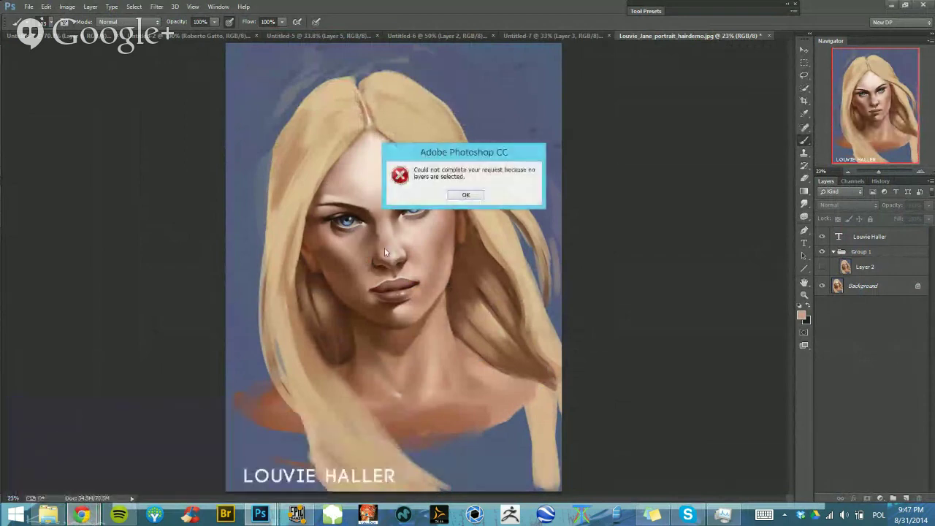
{"action": "left_click", "coordinate": [462, 193]}
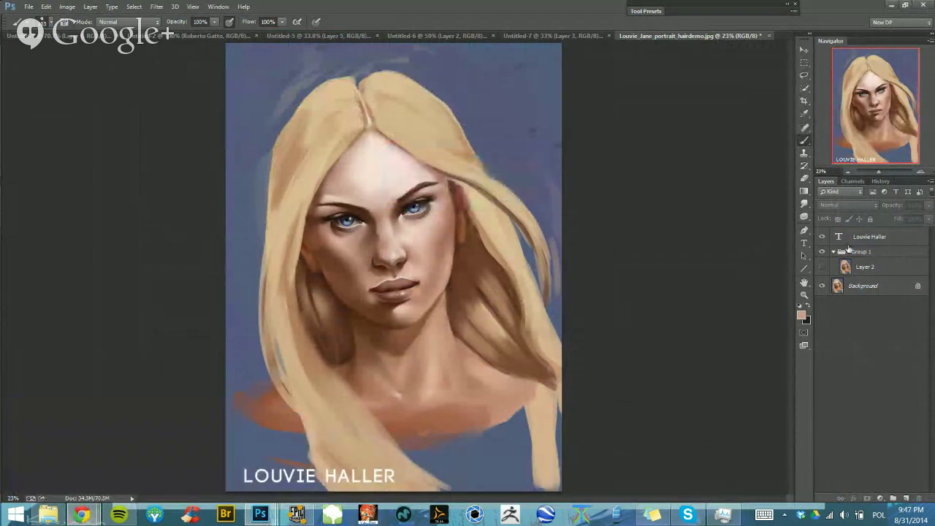
Examine the original portrait's face, lighting and hair at several zoom levels and with the canvas flipped horizontally
{"action": "scroll", "coordinate": [457, 289], "scroll_direction": "down", "scroll_amount": 4}
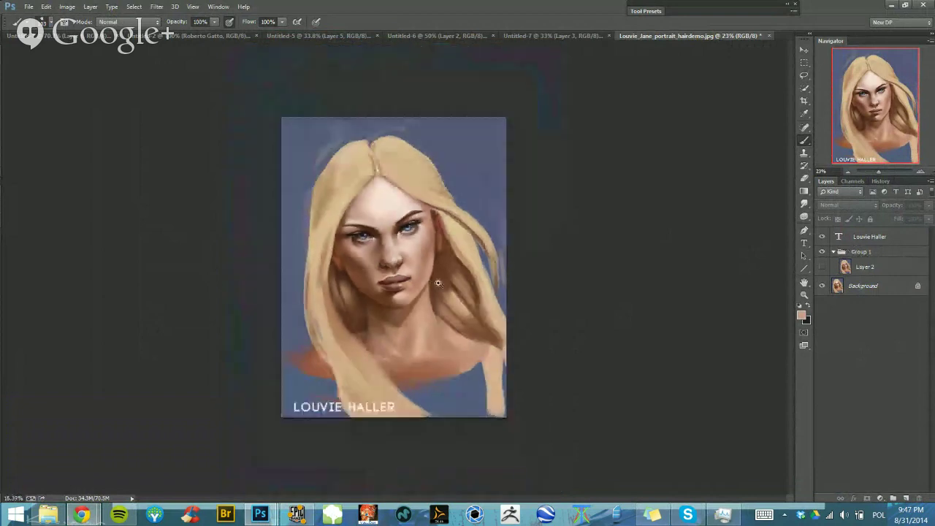
{"action": "scroll", "coordinate": [458, 289], "scroll_direction": "up", "scroll_amount": 3}
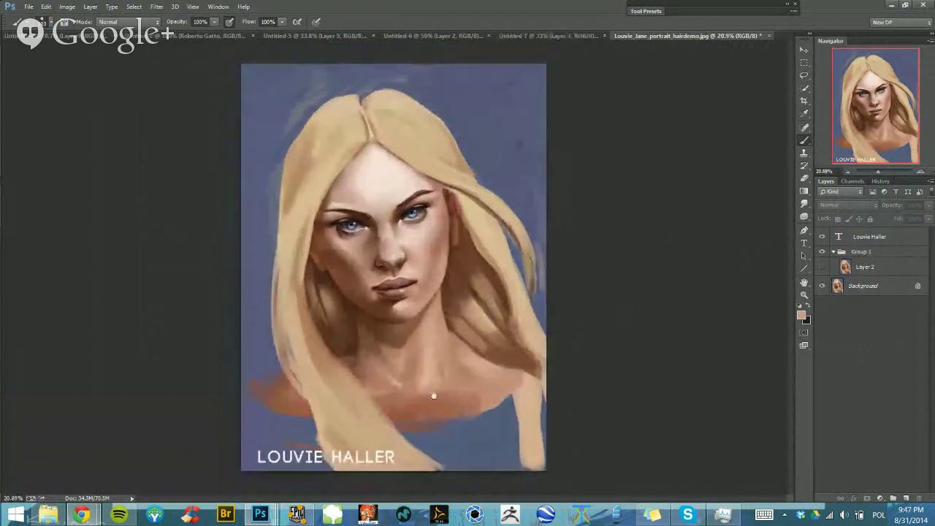
{"action": "scroll", "coordinate": [434, 396], "scroll_direction": "down", "scroll_amount": 2}
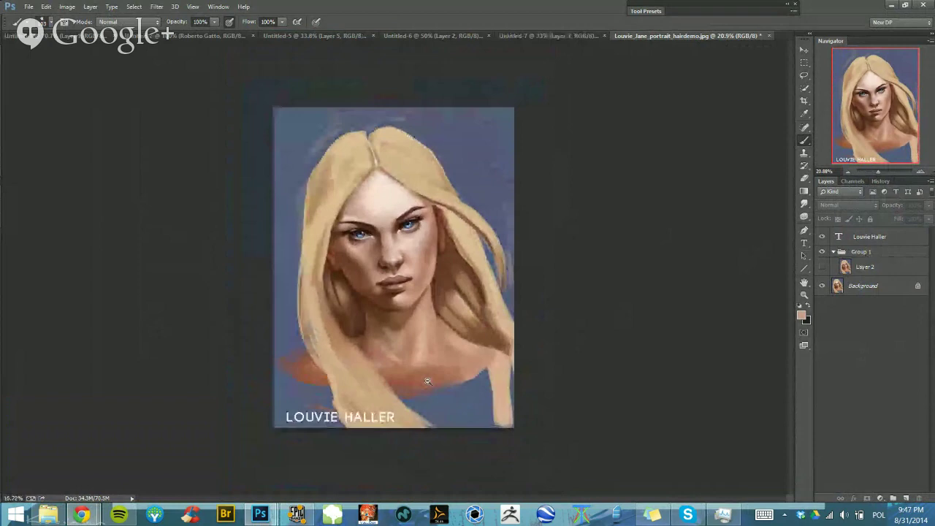
{"action": "scroll", "coordinate": [428, 382], "scroll_direction": "up", "scroll_amount": 2}
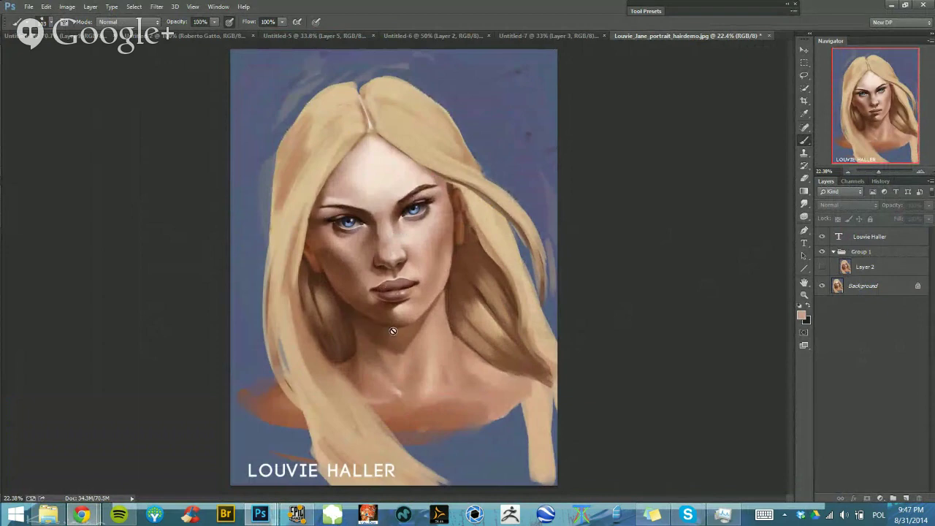
{"action": "scroll", "coordinate": [393, 331], "scroll_direction": "down", "scroll_amount": 10}
{"action": "scroll", "coordinate": [313, 324], "scroll_direction": "up", "scroll_amount": 10}
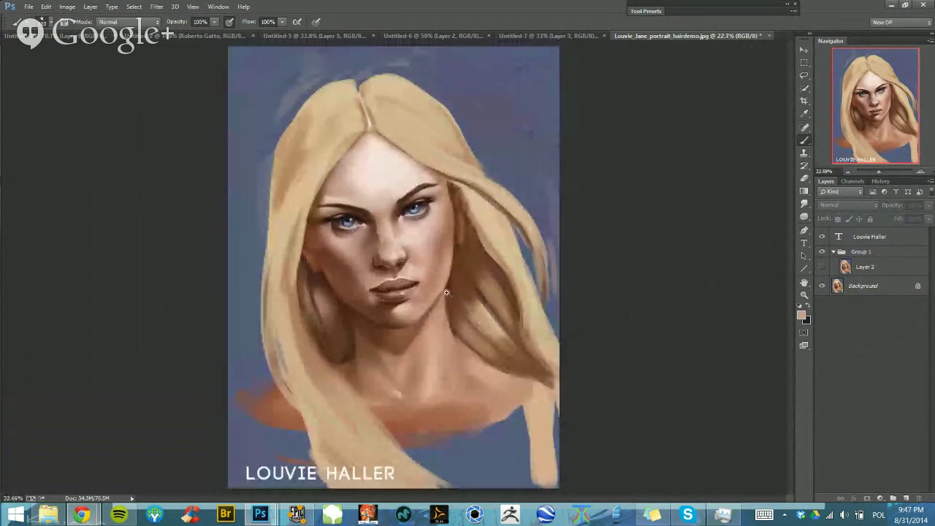
{"action": "scroll", "coordinate": [447, 293], "scroll_direction": "down", "scroll_amount": 3}
{"action": "key", "text": "ctrl+shift+h"}
{"action": "key", "text": "ctrl+shift+h"}
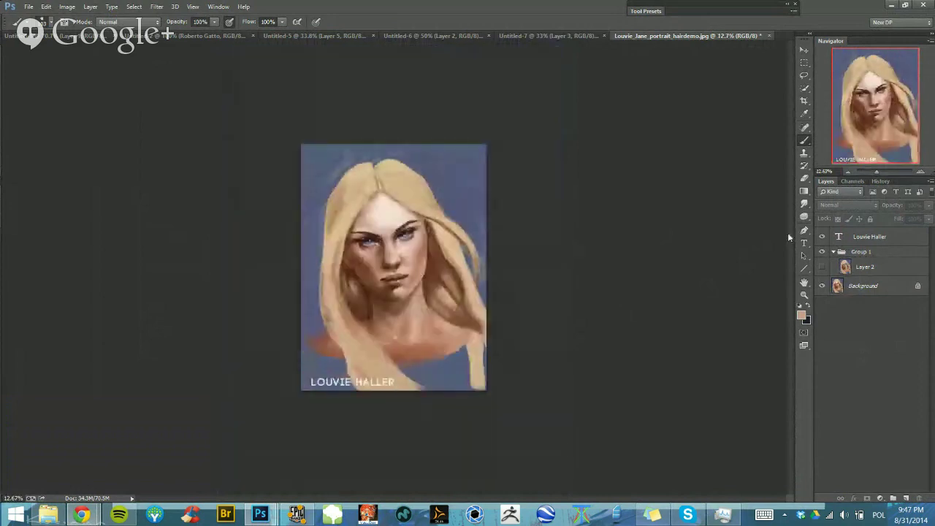
Hide the artist name text layer, show Layer 2 in Group 1 and make it active
{"action": "left_click", "coordinate": [822, 238]}
{"action": "left_click", "coordinate": [822, 267]}
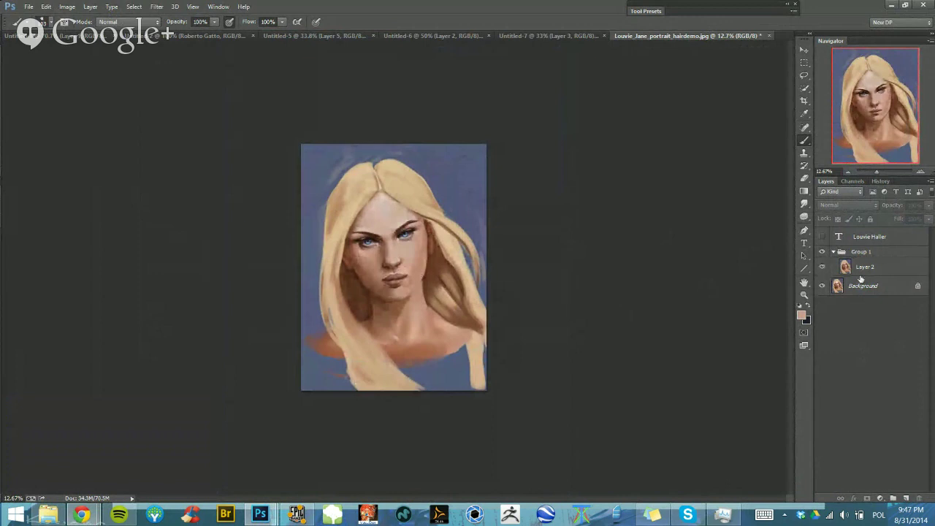
{"action": "left_click", "coordinate": [834, 272]}
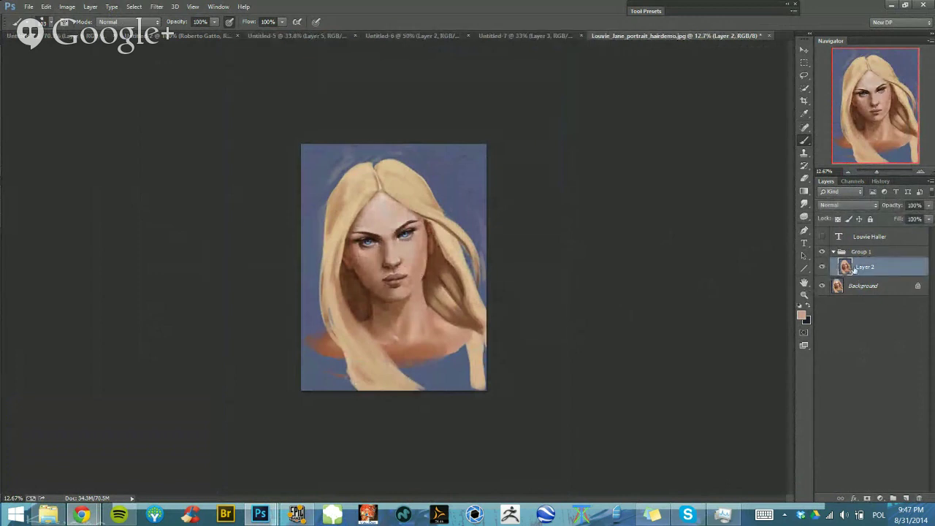
Toggle the visibility of Layer 2 to compare the corrected portrait with the original
{"action": "left_click", "coordinate": [821, 267]}
{"action": "left_click", "coordinate": [821, 268]}
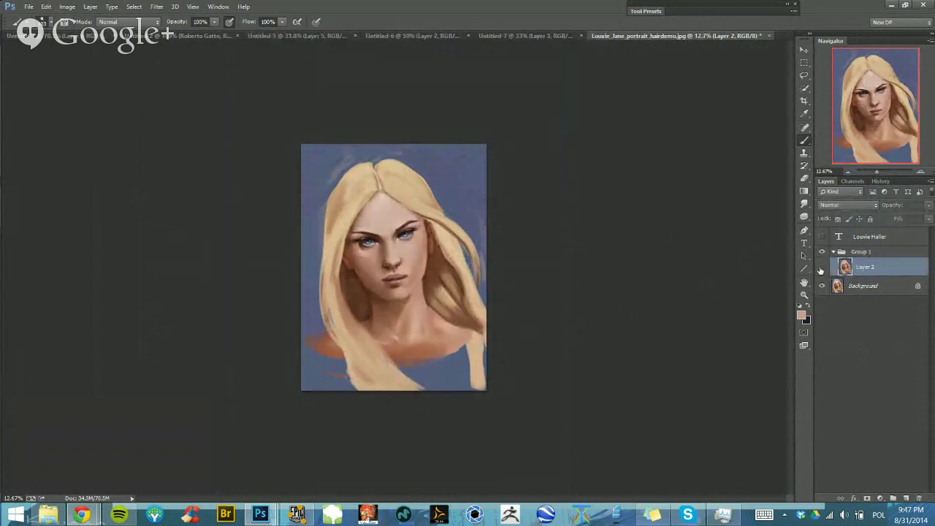
{"action": "left_click", "coordinate": [822, 268]}
{"action": "left_click", "coordinate": [821, 267]}
Add a new empty layer above Layer 2 and sample a dark brown near the woman's eye
{"action": "left_click", "coordinate": [893, 498]}
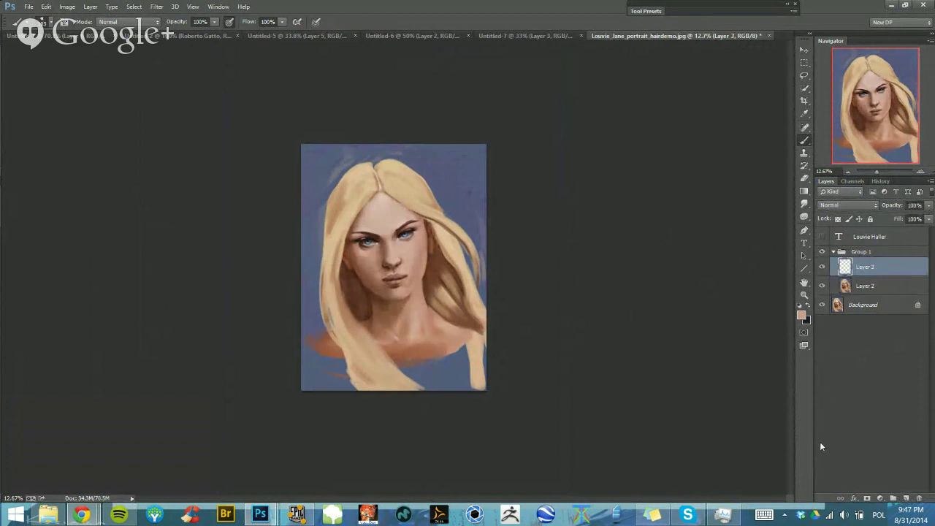
{"action": "left_click", "coordinate": [372, 261], "text": "ctrl"}
{"action": "left_click_drag", "start_coordinate": [372, 261], "coordinate": [353, 275]}
{"action": "left_click", "coordinate": [355, 235], "text": "alt"}
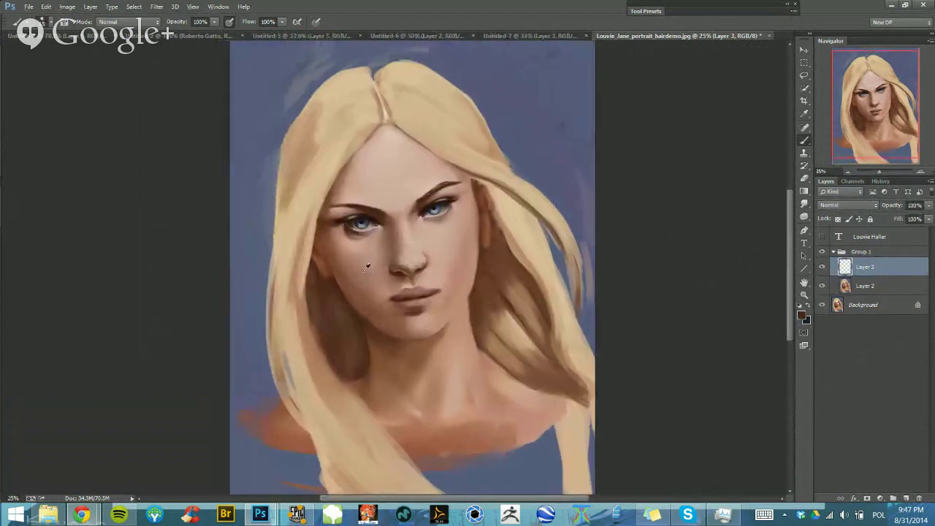
Compare the face's skin values and lips by toggling the visibility of the empty layer and Layer 2
{"action": "scroll", "coordinate": [382, 276], "scroll_direction": "down", "scroll_amount": 1}
{"action": "left_click", "coordinate": [825, 267]}
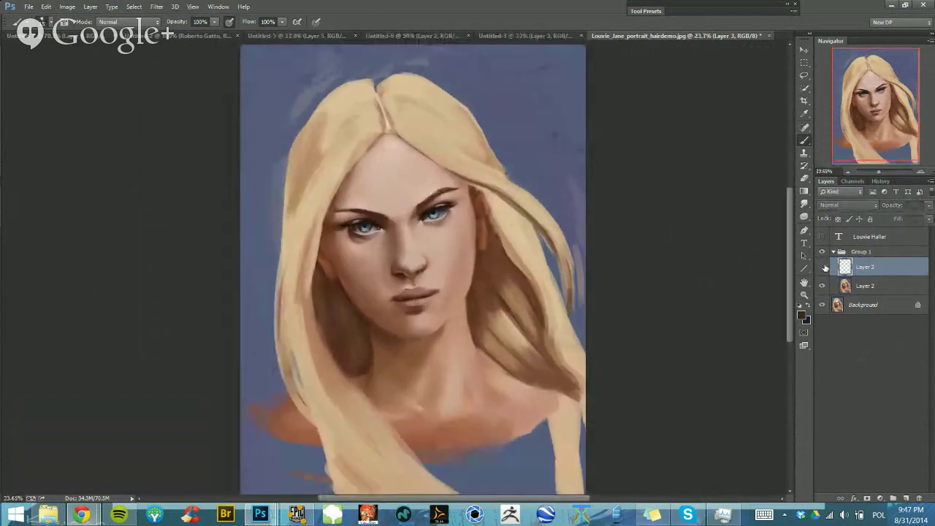
{"action": "scroll", "coordinate": [461, 275], "scroll_direction": "up", "scroll_amount": 5}
{"action": "left_click", "coordinate": [823, 268]}
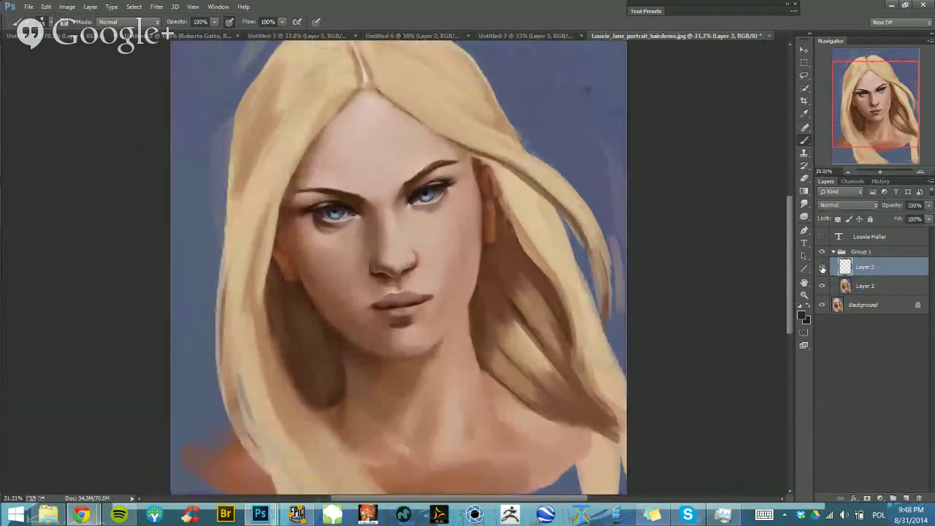
{"action": "left_click", "coordinate": [823, 268]}
{"action": "left_click", "coordinate": [822, 288]}
{"action": "left_click", "coordinate": [822, 289]}
{"action": "left_click", "coordinate": [822, 289]}
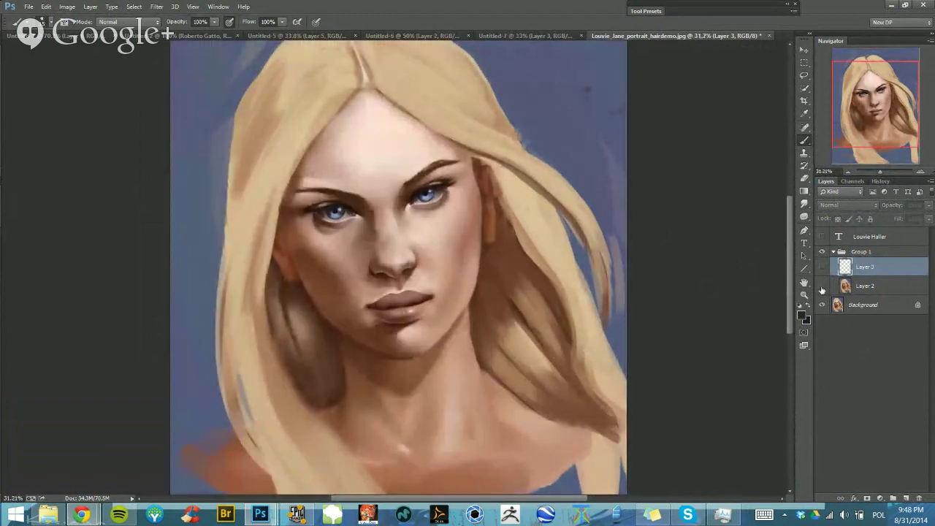
{"action": "left_click", "coordinate": [823, 286]}
{"action": "left_click", "coordinate": [823, 285]}
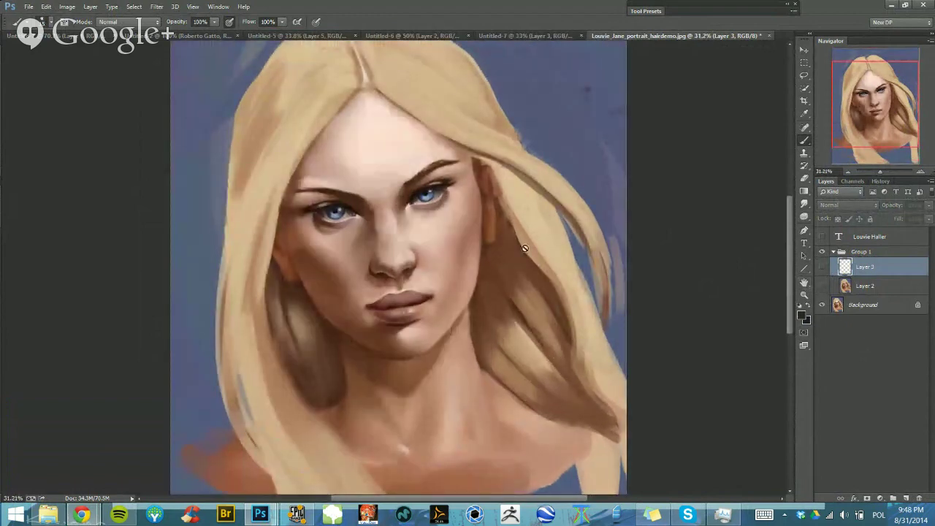
{"action": "left_click", "coordinate": [823, 287]}
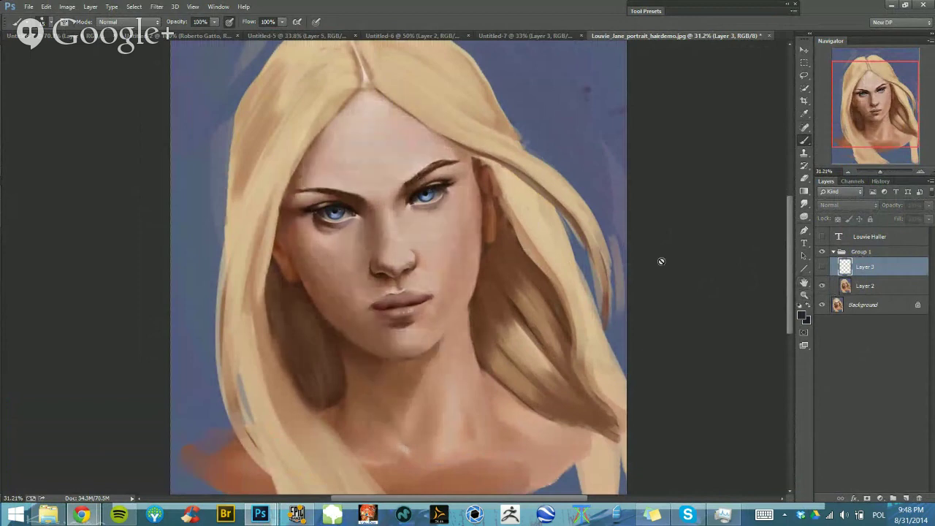
Make Layer 2 active, touch up the area around the lips with sampled skin tones, and flip the canvas horizontally
{"action": "left_click", "coordinate": [856, 287]}
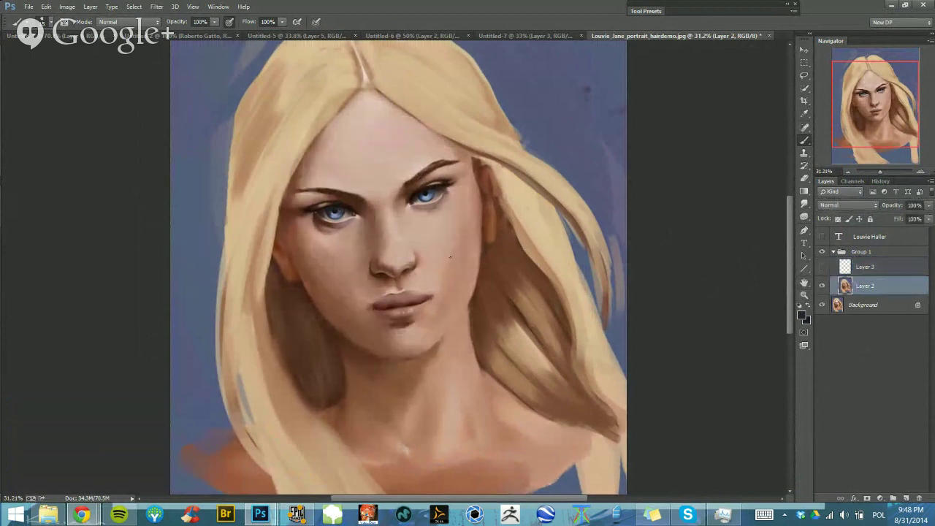
{"action": "left_click_drag", "start_coordinate": [433, 190], "coordinate": [416, 191]}
{"action": "right_click", "coordinate": [401, 242], "text": "alt"}
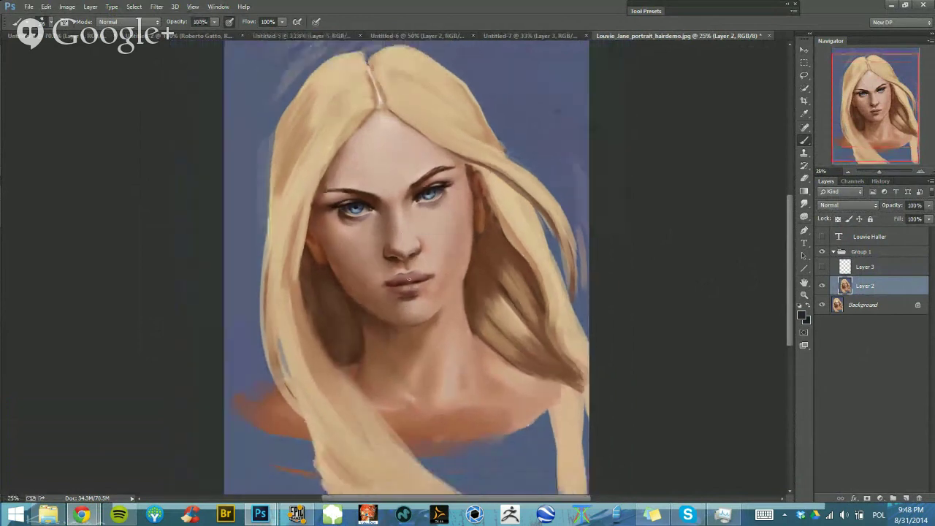
{"action": "left_click_drag", "start_coordinate": [413, 292], "coordinate": [436, 293]}
{"action": "right_click", "coordinate": [408, 280], "text": "alt"}
{"action": "left_click", "coordinate": [409, 292], "text": "alt"}
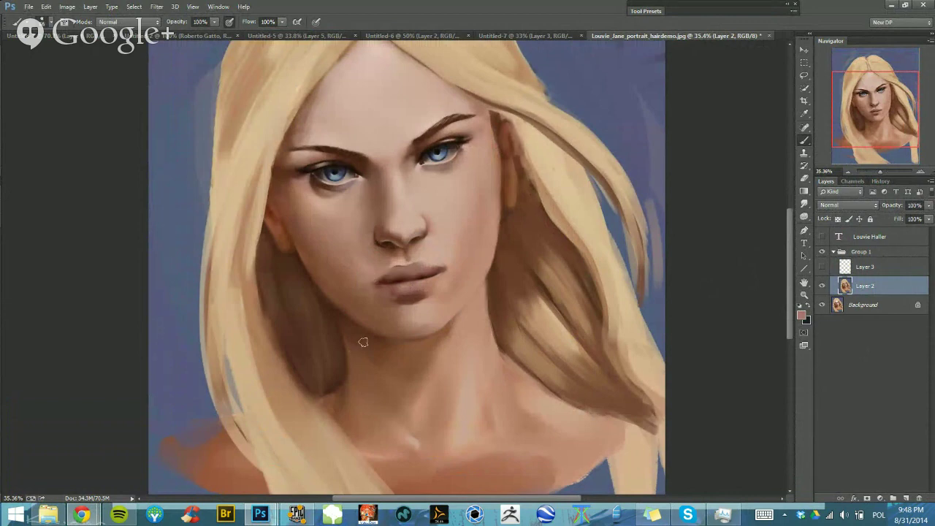
{"action": "left_click_drag", "start_coordinate": [364, 342], "coordinate": [370, 253]}
{"action": "left_click", "coordinate": [370, 253], "text": "alt"}
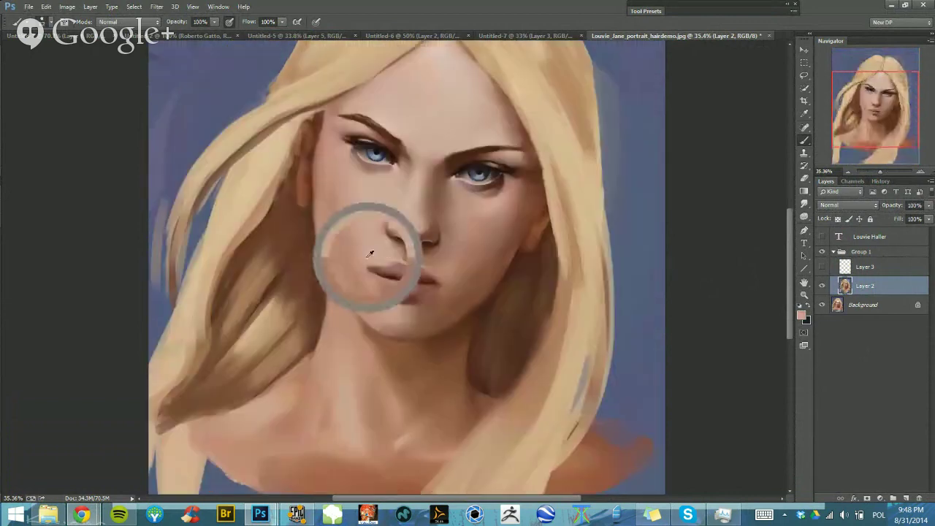
Hide Layer 2 and add a new empty layer directly above the Background
{"action": "left_click", "coordinate": [822, 287]}
{"action": "scroll", "coordinate": [383, 263], "scroll_direction": "up", "scroll_amount": 3}
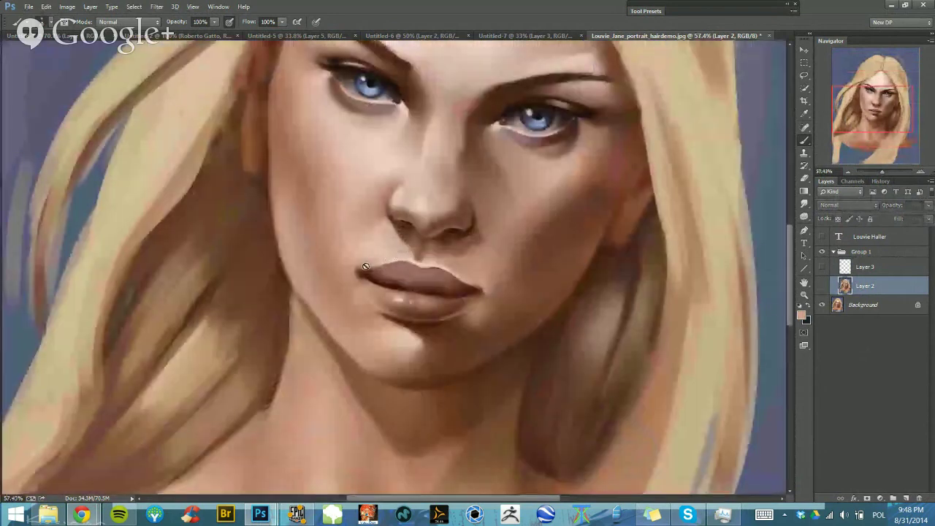
{"action": "left_click", "coordinate": [365, 266]}
{"action": "key", "text": "Return"}
{"action": "left_click", "coordinate": [840, 307]}
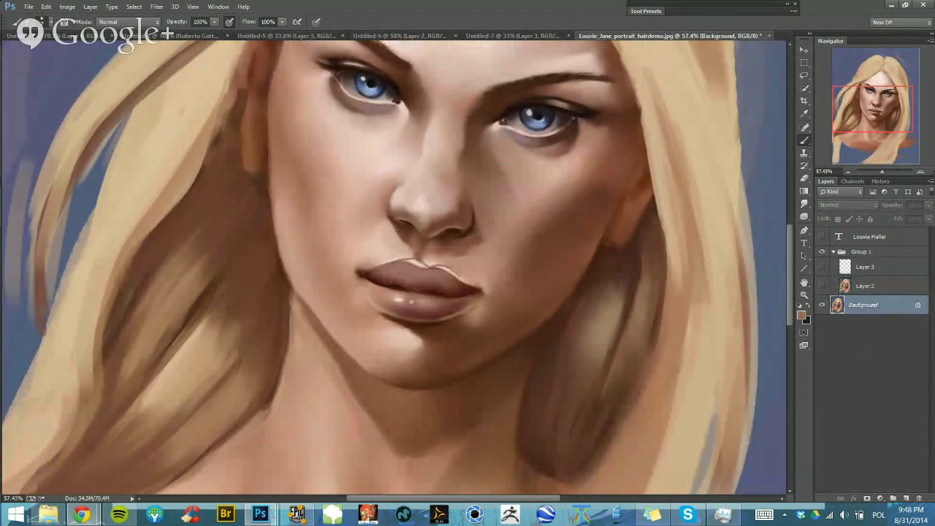
{"action": "key", "text": "ctrl+z"}
{"action": "left_click", "coordinate": [443, 294]}
{"action": "left_click", "coordinate": [472, 195]}
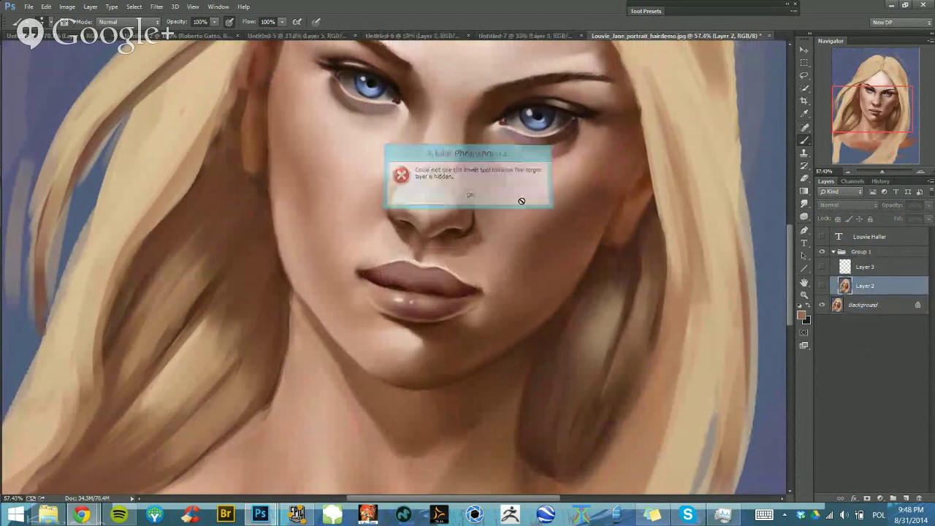
{"action": "left_click", "coordinate": [868, 305]}
{"action": "left_click", "coordinate": [906, 498]}
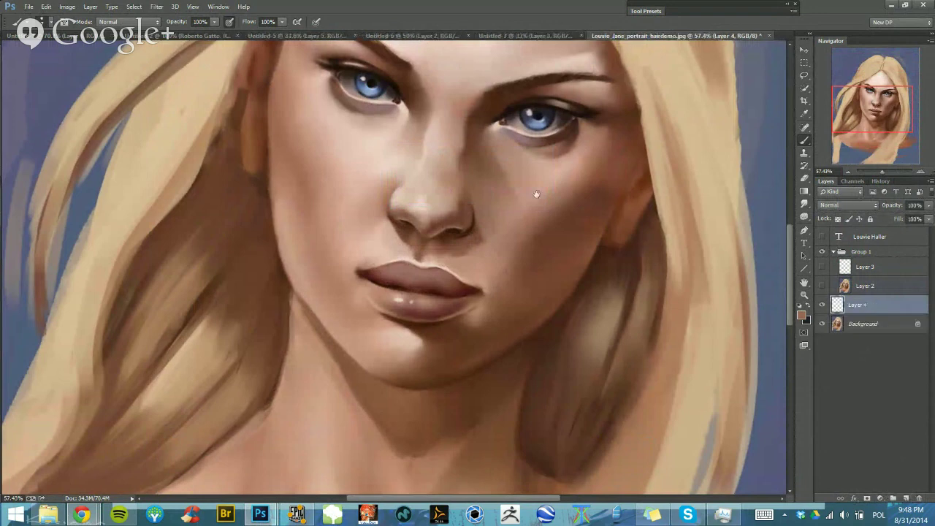
Try a small orange brush mark along the edge of the shaded nostril on the new layer
{"action": "left_click_drag", "start_coordinate": [501, 204], "coordinate": [497, 224]}
{"action": "right_click", "coordinate": [428, 250], "text": "alt"}
{"action": "left_click_drag", "start_coordinate": [442, 257], "coordinate": [491, 225]}
{"action": "right_click", "coordinate": [475, 252], "text": "alt"}
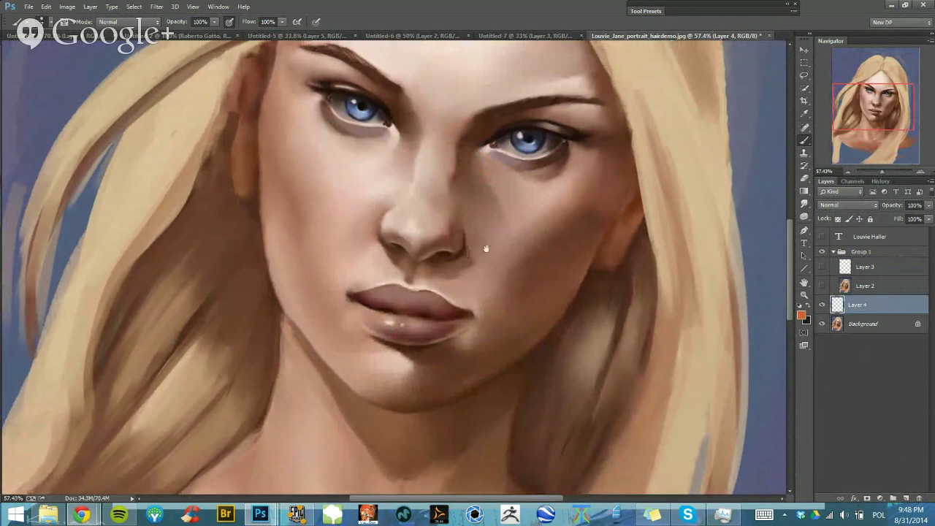
{"action": "left_click_drag", "start_coordinate": [486, 249], "coordinate": [470, 263]}
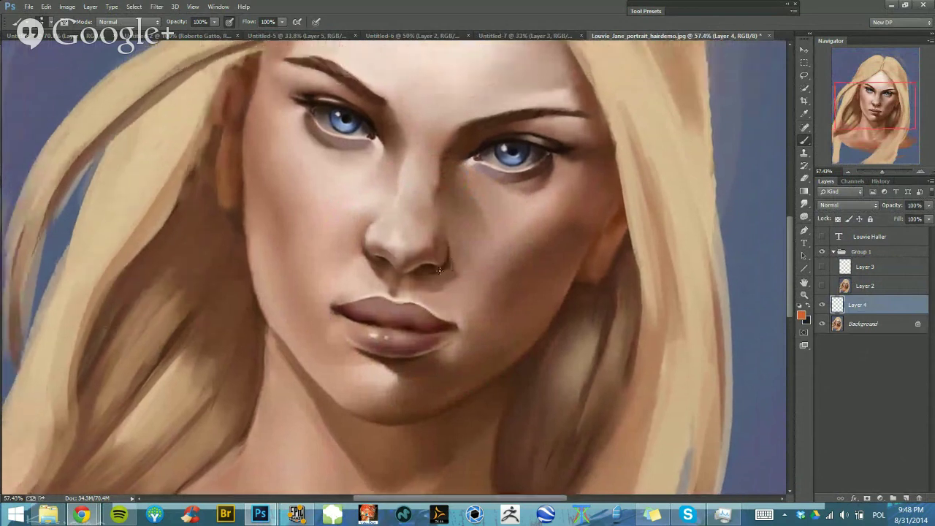
{"action": "right_click", "coordinate": [442, 272], "text": "alt"}
{"action": "right_click", "coordinate": [445, 268], "text": "alt"}
{"action": "mouse_move", "coordinate": [457, 324]}
{"action": "left_mouse_down"}
{"action": "mouse_move", "coordinate": [357, 324]}
{"action": "mouse_move", "coordinate": [461, 316]}
{"action": "left_mouse_up"}
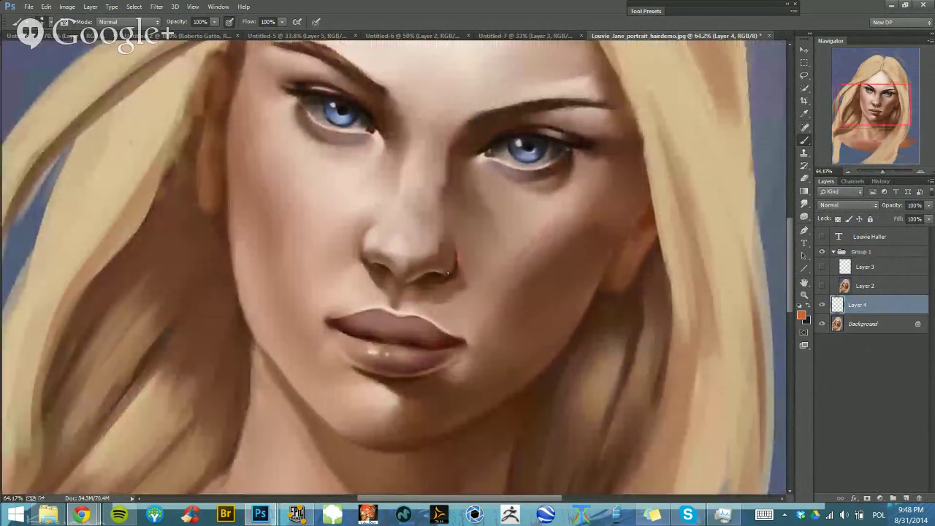
{"action": "key", "text": "ctrl+z"}
Try tracing the contours of the nostril and lips with thin orange strokes to point out their hard edges
{"action": "left_click_drag", "start_coordinate": [457, 254], "coordinate": [422, 280]}
{"action": "mouse_move", "coordinate": [339, 316]}
{"action": "left_mouse_down"}
{"action": "mouse_move", "coordinate": [377, 307]}
{"action": "mouse_move", "coordinate": [431, 319]}
{"action": "mouse_move", "coordinate": [463, 340]}
{"action": "left_mouse_up"}
{"action": "mouse_move", "coordinate": [437, 373]}
{"action": "left_mouse_down"}
{"action": "mouse_move", "coordinate": [455, 355]}
{"action": "mouse_move", "coordinate": [326, 347]}
{"action": "left_mouse_up"}
{"action": "key", "text": "ctrl+z"}
{"action": "mouse_move", "coordinate": [371, 386]}
{"action": "left_mouse_down"}
{"action": "mouse_move", "coordinate": [322, 383]}
{"action": "mouse_move", "coordinate": [359, 359]}
{"action": "mouse_move", "coordinate": [446, 361]}
{"action": "left_mouse_up"}
{"action": "mouse_move", "coordinate": [443, 317]}
{"action": "left_mouse_down"}
{"action": "mouse_move", "coordinate": [338, 339]}
{"action": "mouse_move", "coordinate": [282, 309]}
{"action": "left_mouse_up"}
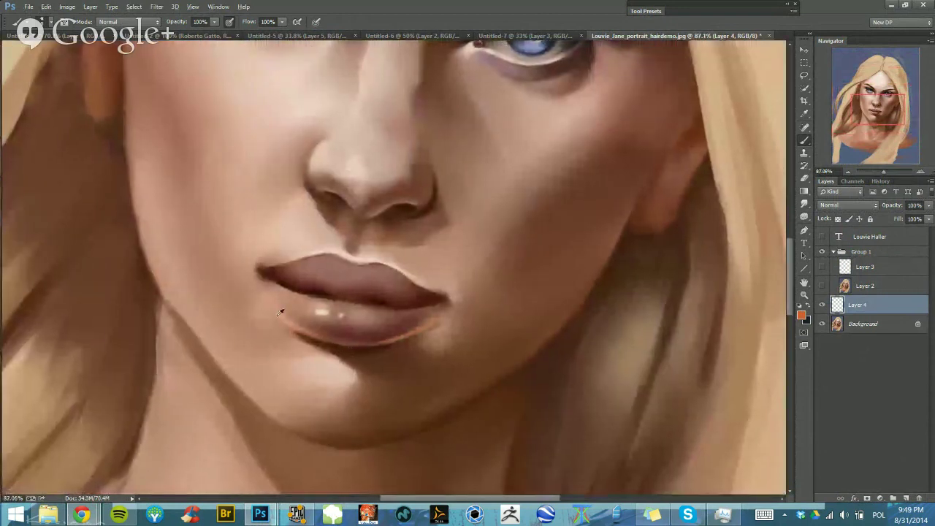
{"action": "key", "text": "9"}
{"action": "key", "text": "9"}
{"action": "key", "text": "0"}
{"action": "left_click_drag", "start_coordinate": [276, 310], "coordinate": [285, 328]}
{"action": "key", "text": "ctrl+alt+z"}
{"action": "key", "text": "ctrl+alt+z"}
Paint sampled skin tones over the light rim at the lit corner of the lower lip to soften it
{"action": "key", "text": "]"}
{"action": "left_click", "coordinate": [282, 311], "text": "alt"}
{"action": "left_click", "coordinate": [280, 317], "text": "alt"}
{"action": "left_click_drag", "start_coordinate": [267, 300], "coordinate": [293, 332]}
{"action": "left_click", "coordinate": [263, 340], "text": "alt"}
{"action": "left_click_drag", "start_coordinate": [267, 301], "coordinate": [279, 300]}
{"action": "left_click", "coordinate": [267, 301], "text": "alt"}
{"action": "mouse_move", "coordinate": [267, 333]}
{"action": "left_mouse_down"}
{"action": "mouse_move", "coordinate": [284, 333]}
{"action": "mouse_move", "coordinate": [268, 327]}
{"action": "left_mouse_up"}
{"action": "left_click", "coordinate": [263, 346], "text": "alt"}
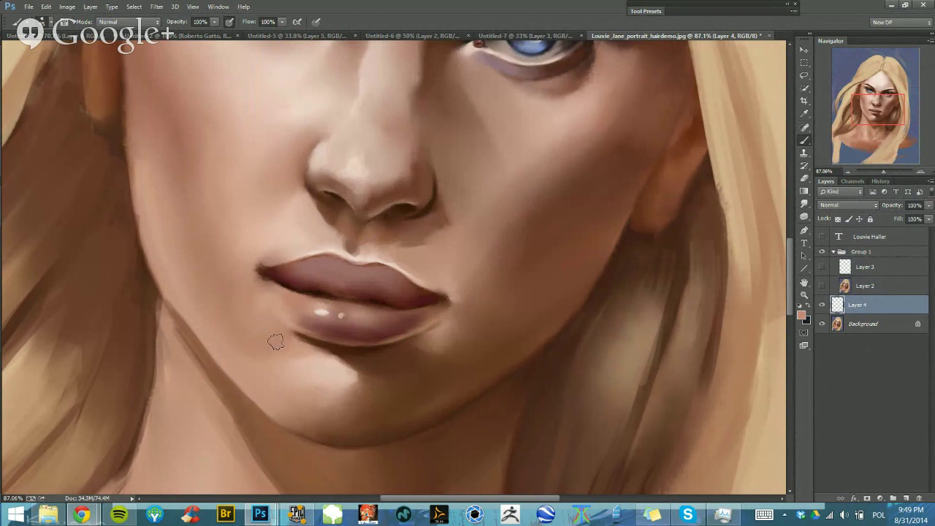
Show Layer 2 again and make it the active layer
{"action": "scroll", "coordinate": [287, 327], "scroll_direction": "down", "scroll_amount": 5}
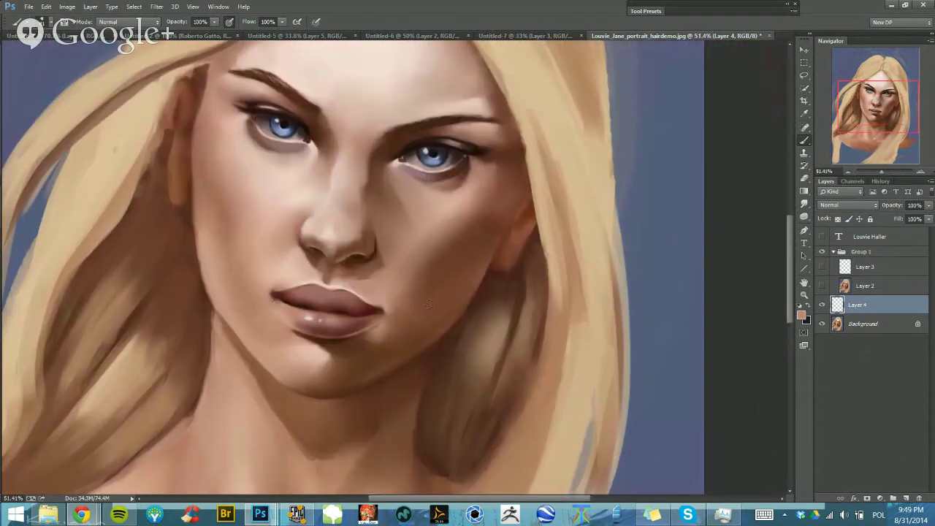
{"action": "left_click_drag", "start_coordinate": [355, 346], "coordinate": [337, 350]}
{"action": "scroll", "coordinate": [504, 271], "scroll_direction": "down", "scroll_amount": 3}
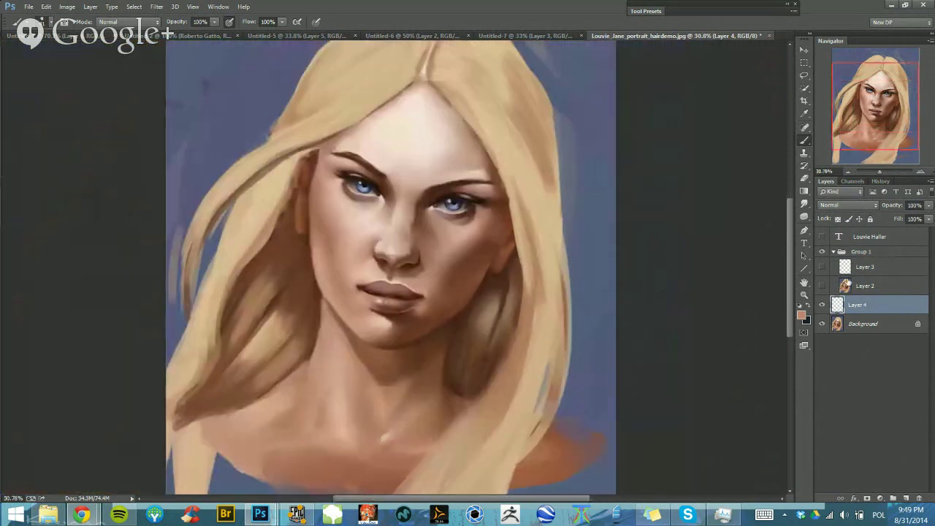
{"action": "left_click", "coordinate": [822, 286]}
{"action": "scroll", "coordinate": [524, 253], "scroll_direction": "up", "scroll_amount": 1}
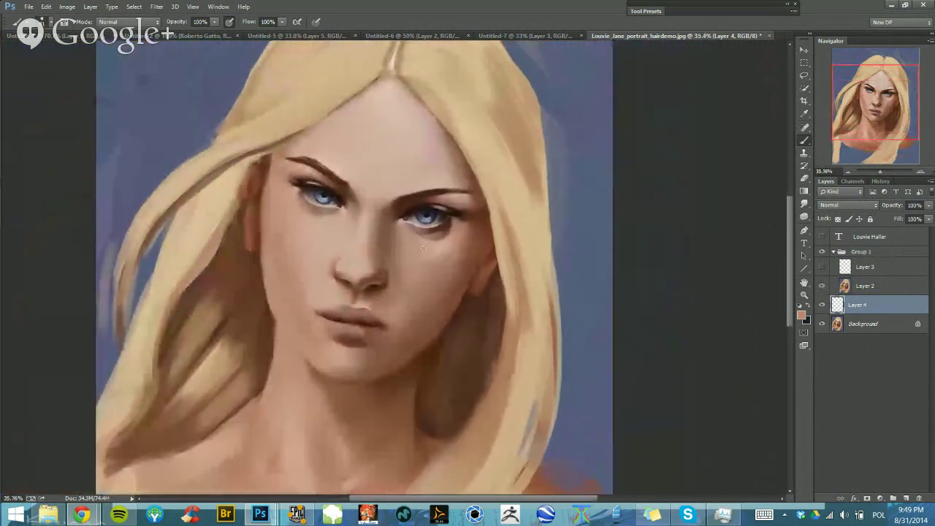
{"action": "left_click", "coordinate": [864, 285]}
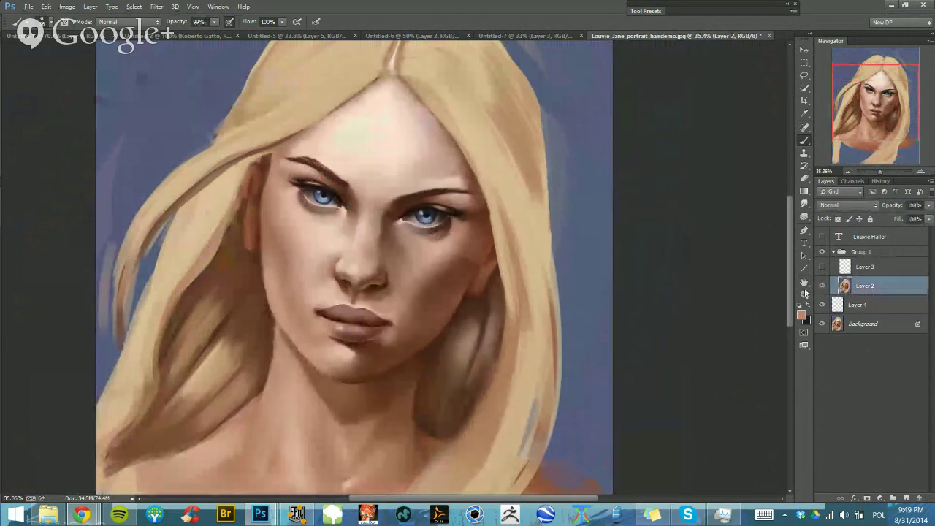
Paint sampled dark brown shadow around the outer corner of the eye on the shaded side of the face
{"action": "left_click", "coordinate": [433, 227], "text": "alt"}
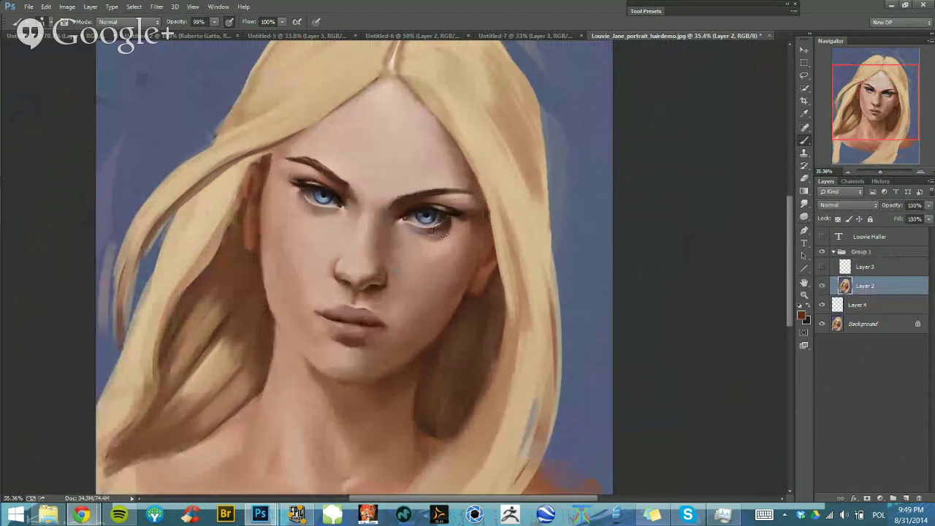
{"action": "mouse_move", "coordinate": [436, 228]}
{"action": "left_mouse_down"}
{"action": "mouse_move", "coordinate": [428, 234]}
{"action": "mouse_move", "coordinate": [443, 240]}
{"action": "mouse_move", "coordinate": [447, 213]}
{"action": "left_mouse_up"}
{"action": "left_click", "coordinate": [421, 247], "text": "alt"}
{"action": "left_click", "coordinate": [447, 226], "text": "alt"}
{"action": "right_click", "coordinate": [425, 212], "text": "alt"}
{"action": "right_click", "coordinate": [423, 222], "text": "alt"}
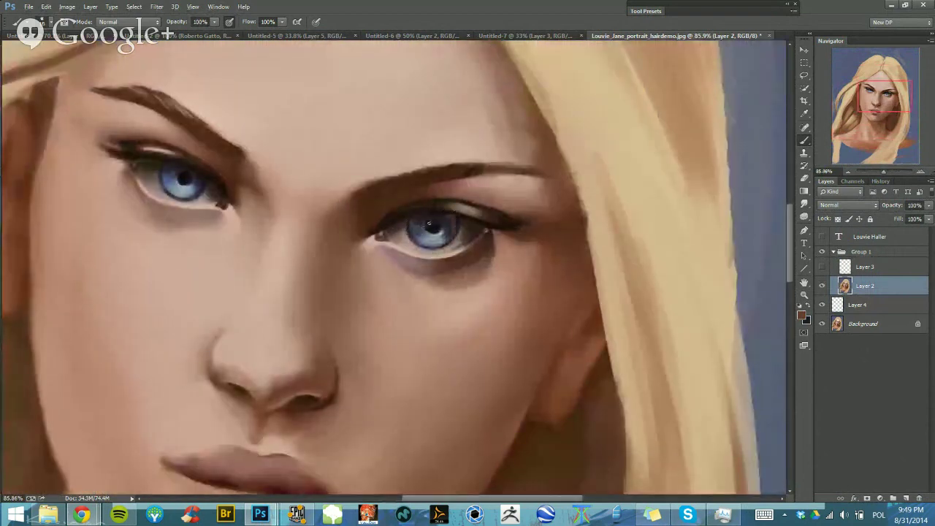
Refine the inner corner and the white of the shaded eye with small strokes of sampled colors
{"action": "left_click", "coordinate": [407, 231], "text": "alt"}
{"action": "left_click", "coordinate": [409, 214], "text": "alt"}
{"action": "mouse_move", "coordinate": [390, 229]}
{"action": "left_mouse_down"}
{"action": "mouse_move", "coordinate": [381, 238]}
{"action": "mouse_move", "coordinate": [407, 234]}
{"action": "left_mouse_up"}
{"action": "right_click", "coordinate": [409, 236], "text": "alt"}
{"action": "left_click", "coordinate": [404, 237], "text": "alt"}
{"action": "left_click", "coordinate": [415, 237], "text": "alt"}
{"action": "right_click", "coordinate": [413, 233], "text": "alt"}
{"action": "left_click", "coordinate": [406, 221], "text": "alt"}
{"action": "left_click", "coordinate": [460, 233], "text": "alt"}
{"action": "mouse_move", "coordinate": [459, 232]}
{"action": "left_mouse_down"}
{"action": "mouse_move", "coordinate": [455, 243]}
{"action": "mouse_move", "coordinate": [461, 231]}
{"action": "left_mouse_up"}
{"action": "left_click", "coordinate": [459, 239], "text": "alt"}
Repaint the iris and pupil of the shaded eye with sampled blue-grey and dark tones
{"action": "scroll", "coordinate": [425, 261], "scroll_direction": "down", "scroll_amount": 1}
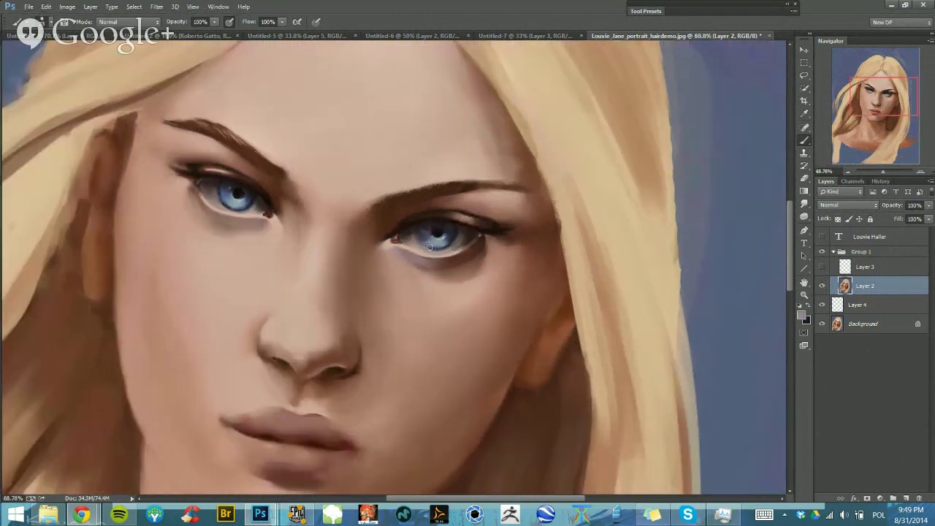
{"action": "left_click", "coordinate": [430, 243], "text": "alt"}
{"action": "left_click", "coordinate": [419, 238], "text": "alt"}
{"action": "left_click", "coordinate": [436, 229], "text": "alt"}
{"action": "left_click", "coordinate": [437, 238], "text": "alt"}
{"action": "left_click", "coordinate": [438, 228], "text": "alt"}
{"action": "mouse_move", "coordinate": [438, 228]}
{"action": "left_mouse_down"}
{"action": "mouse_move", "coordinate": [431, 228]}
{"action": "mouse_move", "coordinate": [424, 294]}
{"action": "mouse_move", "coordinate": [445, 274]}
{"action": "left_mouse_up"}
{"action": "left_click", "coordinate": [432, 243], "text": "alt"}
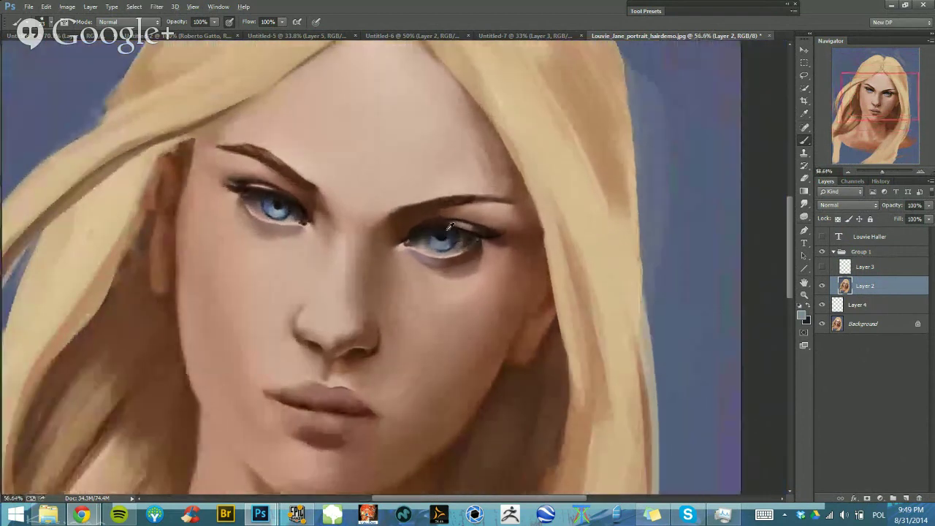
Refine the upper eyelid and outer corner of the shaded eye with sampled tones at 99% brush opacity
{"action": "left_click", "coordinate": [457, 231], "text": "alt"}
{"action": "key", "text": "9"}
{"action": "key", "text": "9"}
{"action": "left_click", "coordinate": [485, 243], "text": "alt"}
{"action": "left_click_drag", "start_coordinate": [480, 250], "coordinate": [483, 246]}
{"action": "left_click", "coordinate": [477, 241], "text": "alt"}
{"action": "left_click", "coordinate": [485, 245], "text": "alt"}
{"action": "left_click", "coordinate": [465, 229], "text": "alt"}
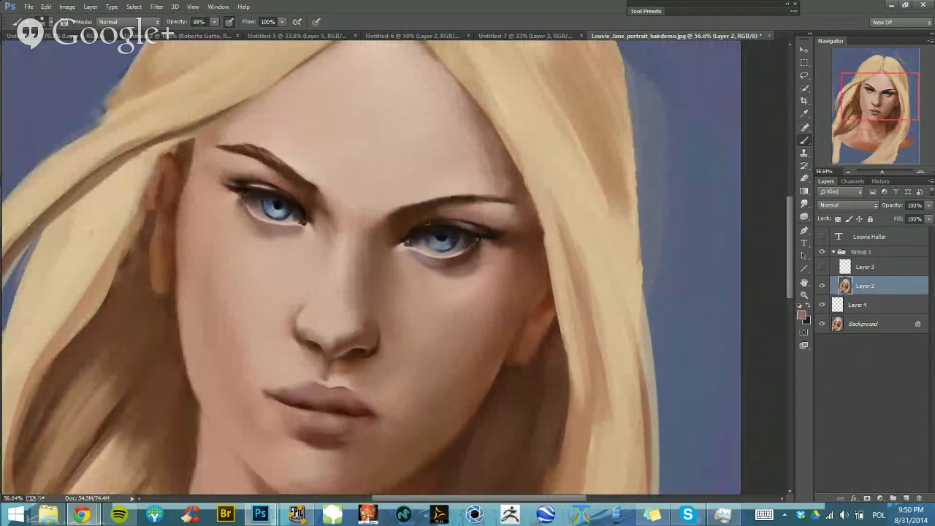
Soften the skin beneath the shaded eye's lower lid with sampled tones at 98% brush opacity
{"action": "key", "text": "9"}
{"action": "key", "text": "8"}
{"action": "left_click", "coordinate": [400, 249], "text": "alt"}
{"action": "mouse_move", "coordinate": [407, 258]}
{"action": "left_mouse_down"}
{"action": "mouse_move", "coordinate": [446, 265]}
{"action": "mouse_move", "coordinate": [433, 274]}
{"action": "left_mouse_up"}
{"action": "key", "text": "9"}
{"action": "key", "text": "8"}
{"action": "left_click", "coordinate": [412, 255], "text": "alt"}
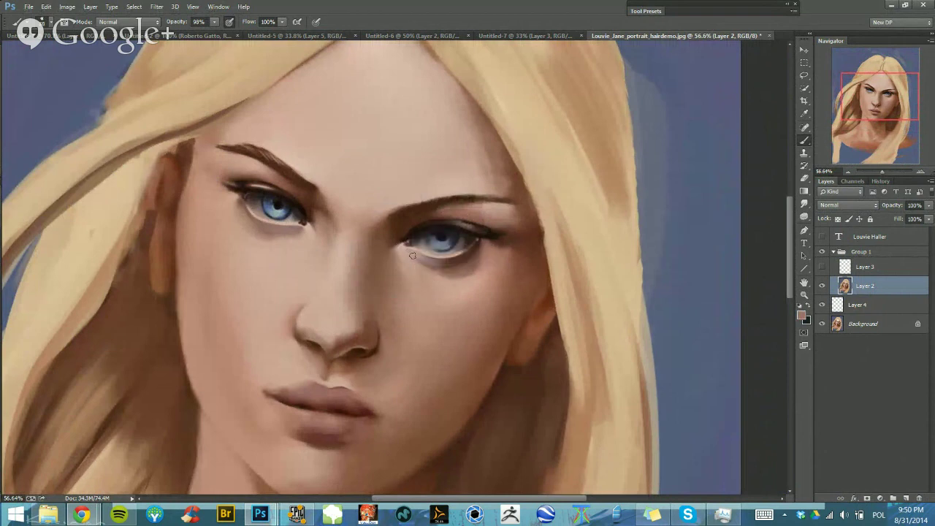
{"action": "left_click", "coordinate": [452, 262], "text": "alt"}
{"action": "left_click_drag", "start_coordinate": [417, 288], "coordinate": [407, 276]}
Flip the canvas horizontally and darken the shaded eye's iris edge and upper lash line with sampled dark colors
{"action": "key", "text": "ctrl+shift+h"}
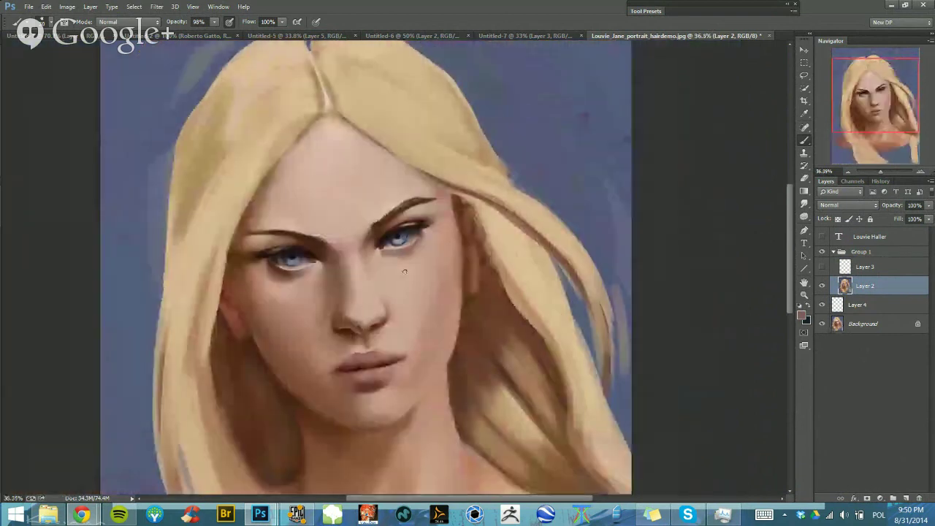
{"action": "mouse_move", "coordinate": [296, 261]}
{"action": "left_mouse_down"}
{"action": "mouse_move", "coordinate": [345, 263]}
{"action": "mouse_move", "coordinate": [352, 254]}
{"action": "mouse_move", "coordinate": [341, 261]}
{"action": "left_mouse_up"}
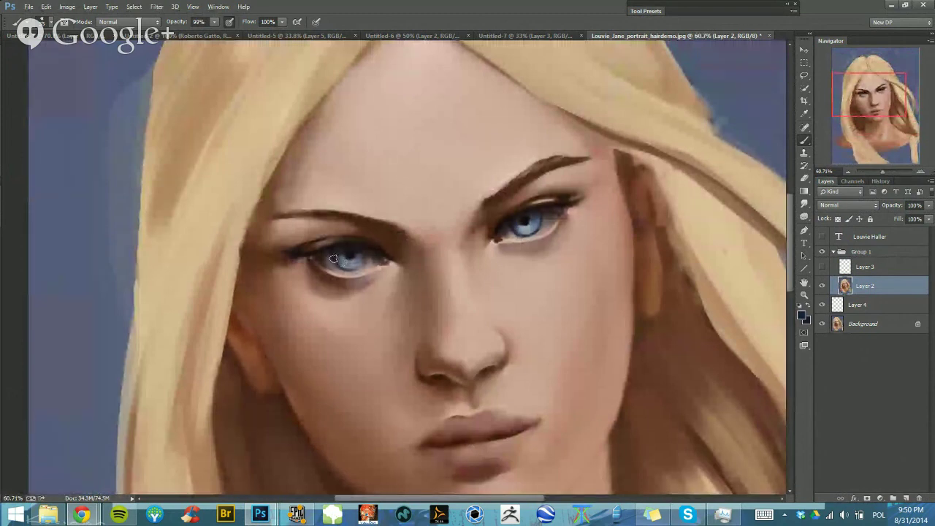
{"action": "left_click", "coordinate": [296, 267], "text": "alt"}
{"action": "left_click", "coordinate": [321, 248], "text": "alt"}
{"action": "left_click", "coordinate": [319, 242], "text": "alt"}
{"action": "right_click", "coordinate": [317, 246], "text": "alt"}
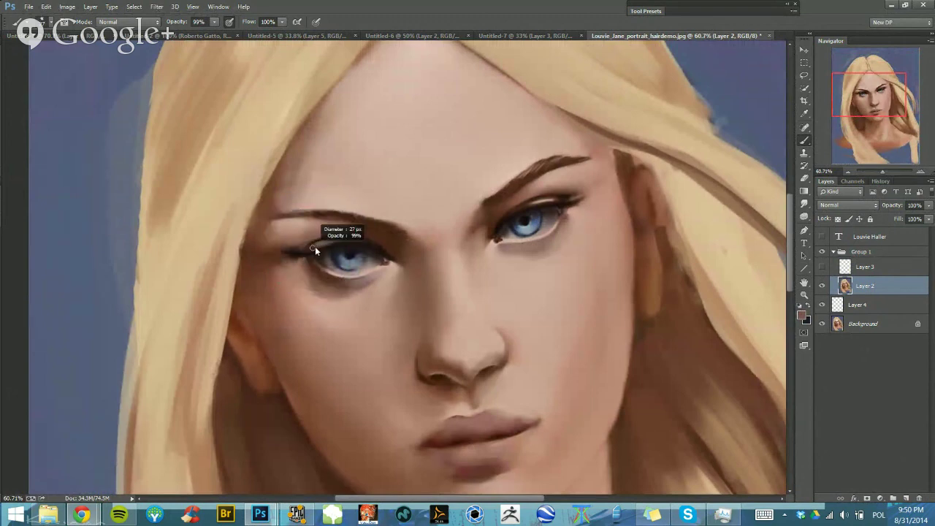
{"action": "key", "text": "0"}
{"action": "left_click", "coordinate": [318, 253], "text": "alt"}
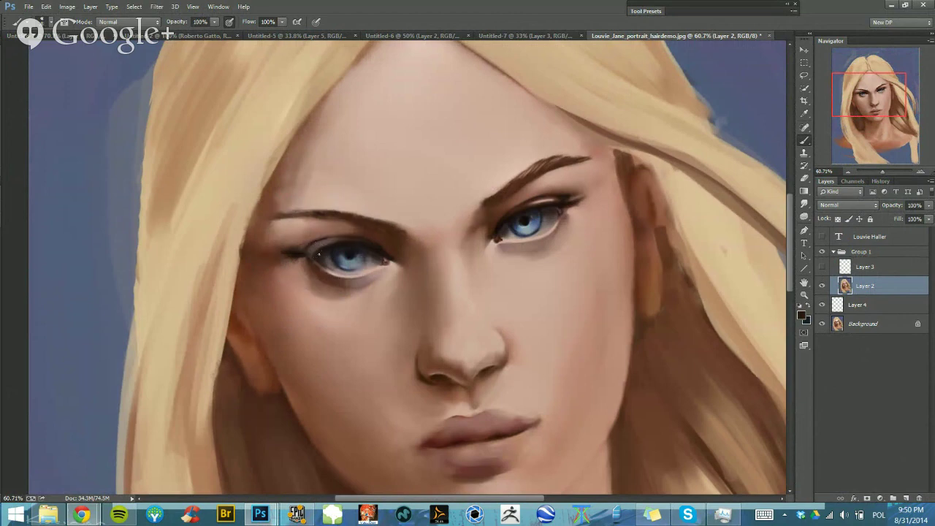
Soften the outer end of the shaded eye's lash line with sampled skin color at 99% brush opacity
{"action": "key", "text": "9"}
{"action": "key", "text": "9"}
{"action": "left_click_drag", "start_coordinate": [313, 264], "coordinate": [293, 260]}
{"action": "left_click", "coordinate": [291, 236], "text": "alt"}
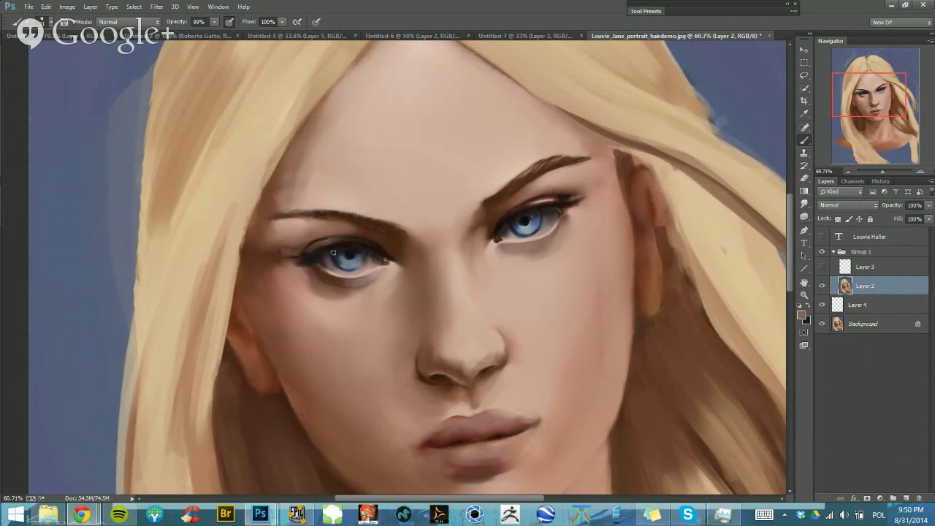
{"action": "scroll", "coordinate": [310, 241], "scroll_direction": "down", "scroll_amount": 3, "text": "alt"}
{"action": "scroll", "coordinate": [335, 246], "scroll_direction": "up", "scroll_amount": 2, "text": "alt"}
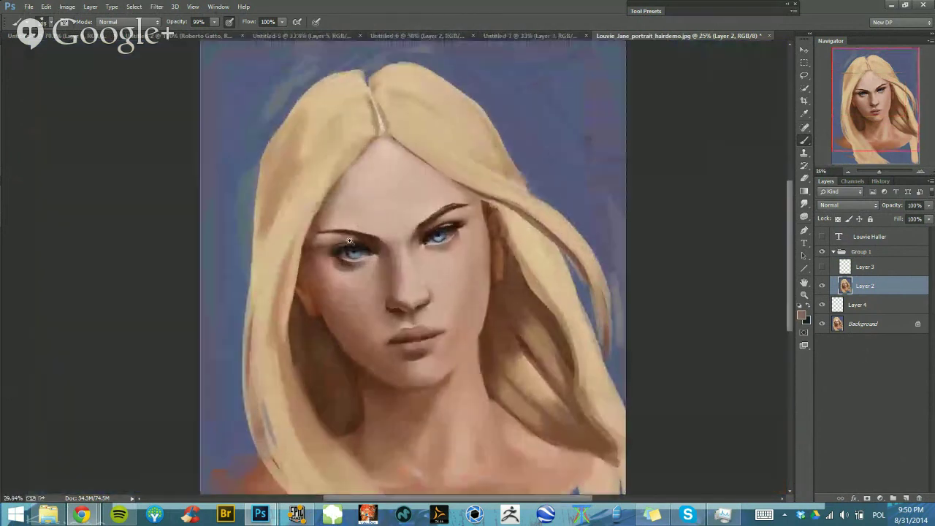
{"action": "scroll", "coordinate": [352, 231], "scroll_direction": "up", "scroll_amount": 2, "text": "alt"}
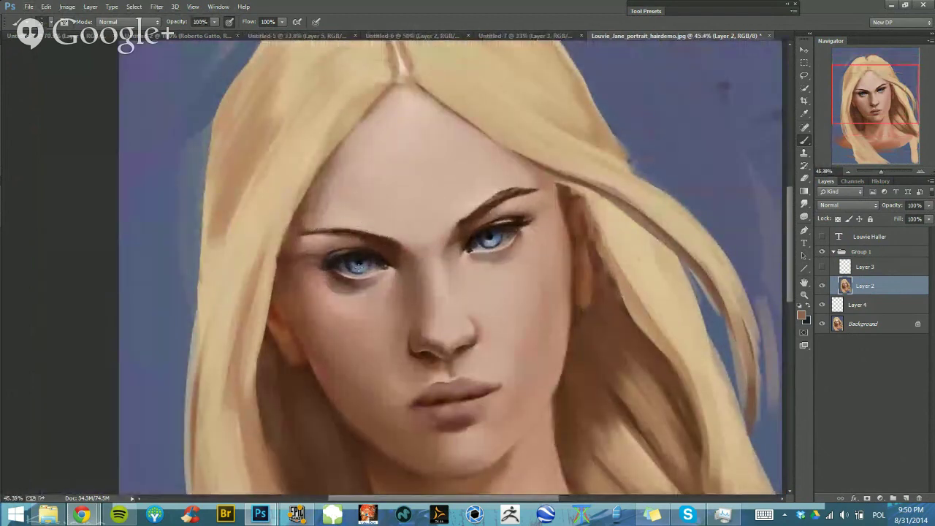
Thicken the inner part of the eyebrow above the shaded eye with sampled dark brown
{"action": "left_click_drag", "start_coordinate": [368, 235], "coordinate": [368, 242], "text": "alt"}
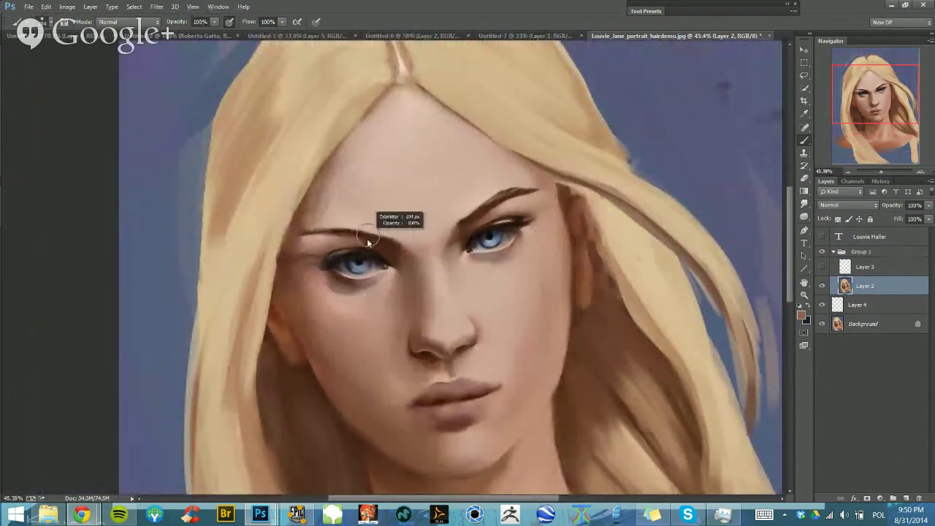
{"action": "right_click", "coordinate": [376, 238], "text": "alt"}
{"action": "left_click", "coordinate": [387, 238], "text": "alt"}
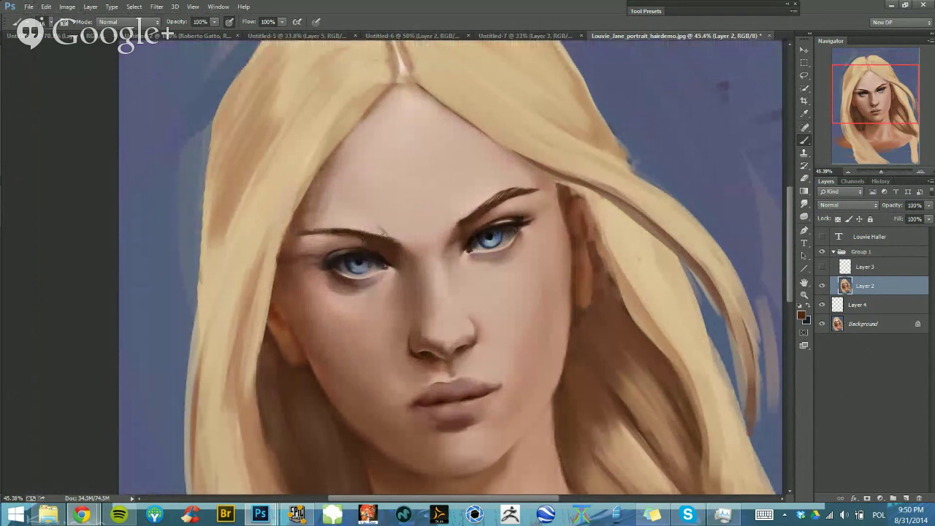
{"action": "left_click_drag", "start_coordinate": [379, 237], "coordinate": [353, 228]}
{"action": "left_click", "coordinate": [371, 219], "text": "alt"}
{"action": "left_click", "coordinate": [371, 235], "text": "alt"}
{"action": "left_click_drag", "start_coordinate": [359, 226], "coordinate": [394, 239]}
{"action": "left_click", "coordinate": [369, 221], "text": "alt"}
Reshape the outer end of the same eyebrow with sampled brown and clean its edge with skin color
{"action": "left_click", "coordinate": [451, 206], "text": "alt"}
{"action": "left_click", "coordinate": [361, 233], "text": "alt"}
{"action": "mouse_move", "coordinate": [332, 234]}
{"action": "left_mouse_down"}
{"action": "mouse_move", "coordinate": [299, 229]}
{"action": "mouse_move", "coordinate": [294, 239]}
{"action": "mouse_move", "coordinate": [318, 226]}
{"action": "left_mouse_up"}
{"action": "left_click", "coordinate": [299, 230], "text": "alt"}
{"action": "left_click", "coordinate": [336, 233], "text": "alt"}
{"action": "left_click", "coordinate": [334, 218], "text": "alt"}
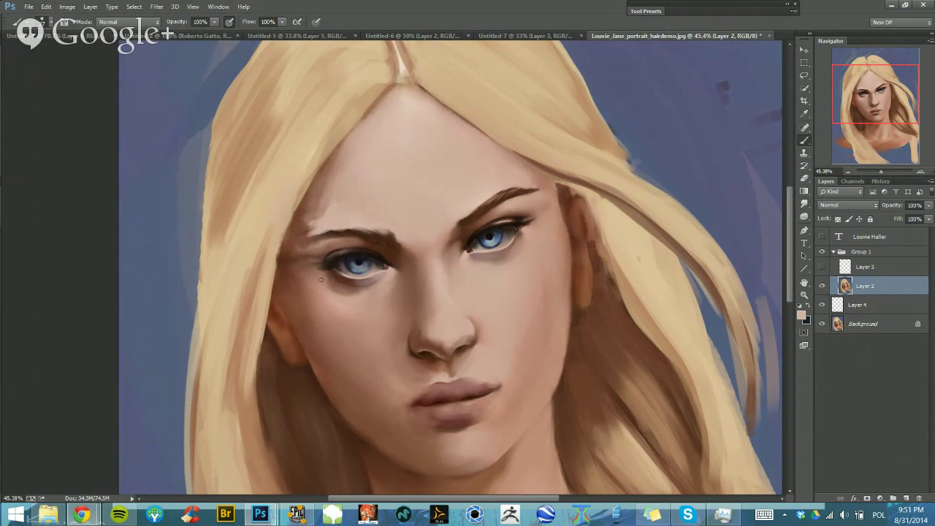
Flip the canvas horizontally to check the reshaped eyebrow against the whole face
{"action": "key", "text": "F2"}
{"action": "left_click_drag", "start_coordinate": [443, 256], "coordinate": [413, 250]}
{"action": "left_click_drag", "start_coordinate": [527, 206], "coordinate": [538, 206]}
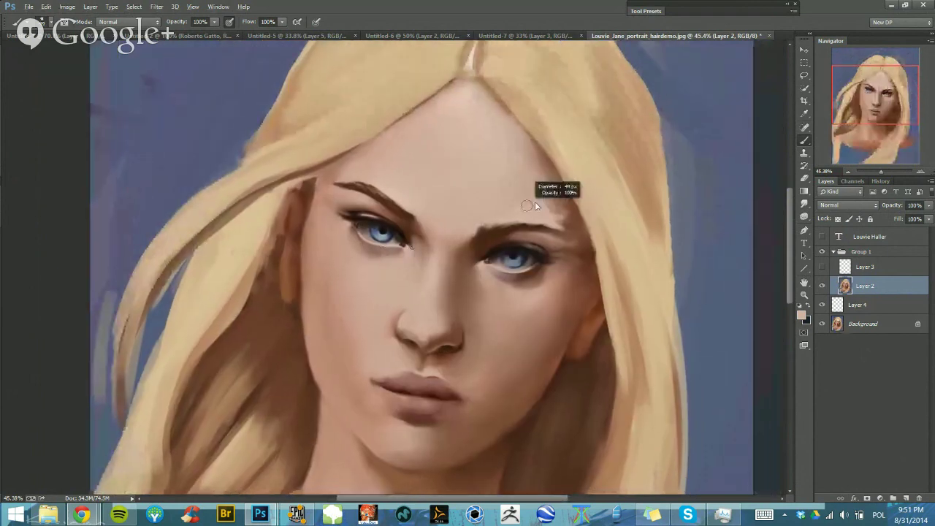
{"action": "left_click_drag", "start_coordinate": [569, 251], "coordinate": [470, 258]}
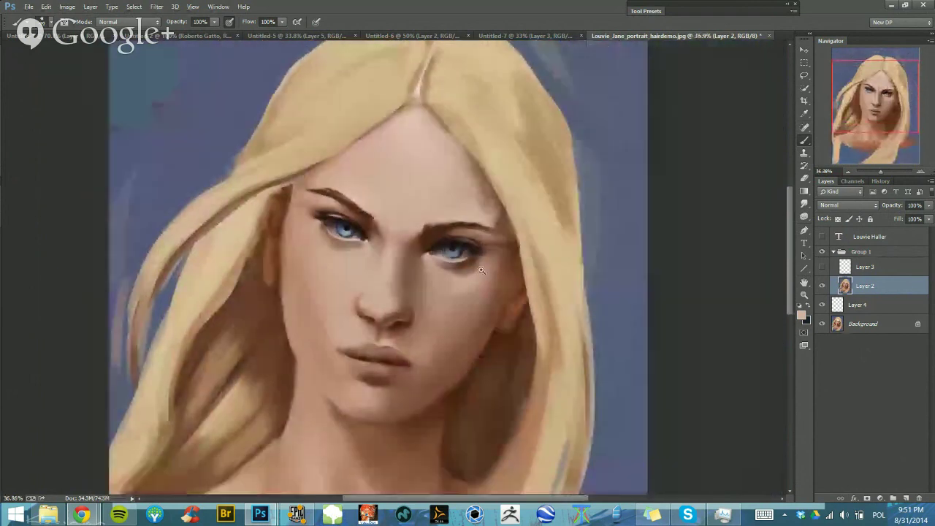
Touch up the shaded side of the nose with sampled skin tones and sample a reddish brown from the brow area
{"action": "left_click_drag", "start_coordinate": [403, 241], "coordinate": [390, 267]}
{"action": "scroll", "coordinate": [390, 267], "scroll_direction": "up", "scroll_amount": 4}
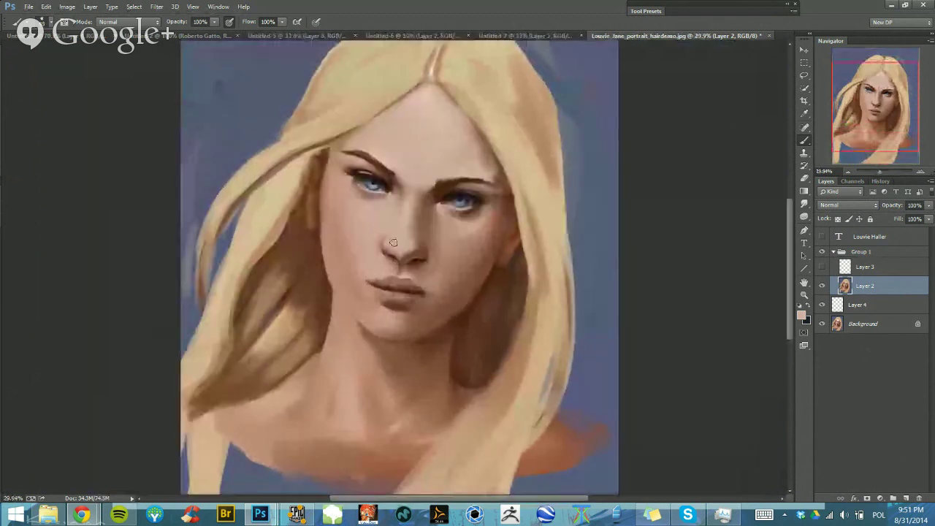
{"action": "left_click", "coordinate": [429, 245], "text": "alt"}
{"action": "left_click", "coordinate": [425, 264], "text": "alt"}
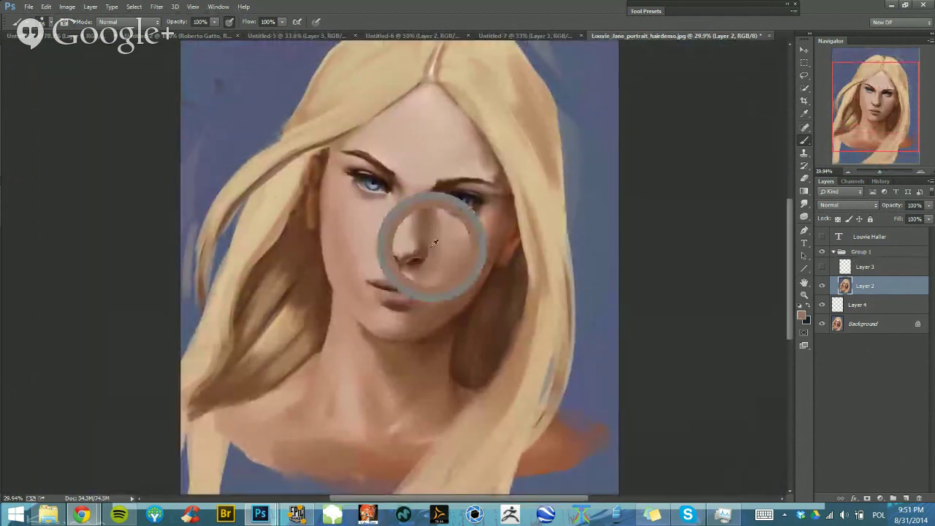
{"action": "left_click", "coordinate": [374, 162], "text": "alt"}
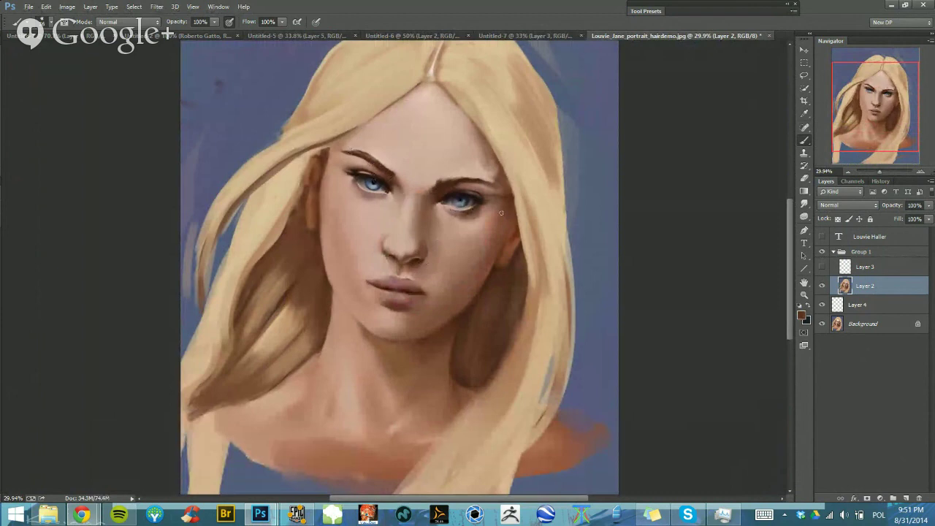
{"action": "scroll", "coordinate": [470, 190], "scroll_direction": "up", "scroll_amount": 3}
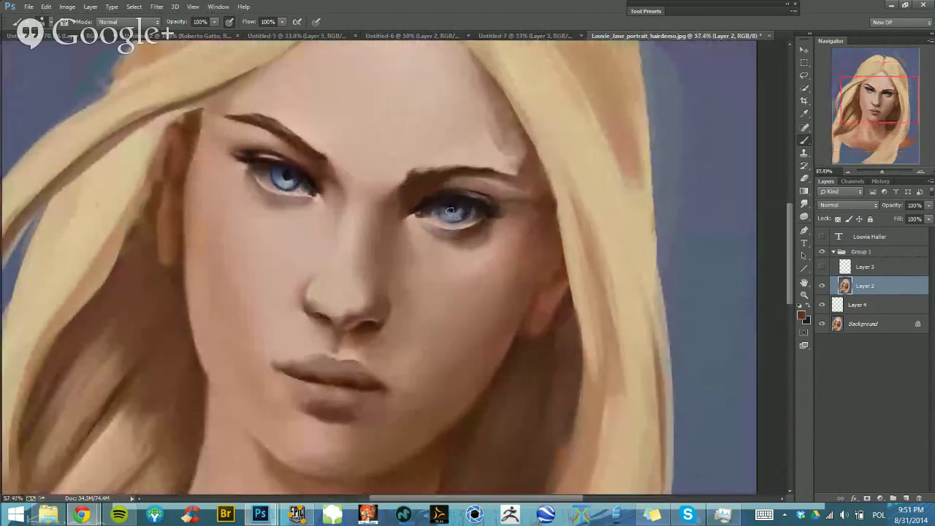
Darken the inner corner of the shaded eye with sampled dark brown at 99% brush opacity
{"action": "right_click", "coordinate": [429, 214], "text": "alt"}
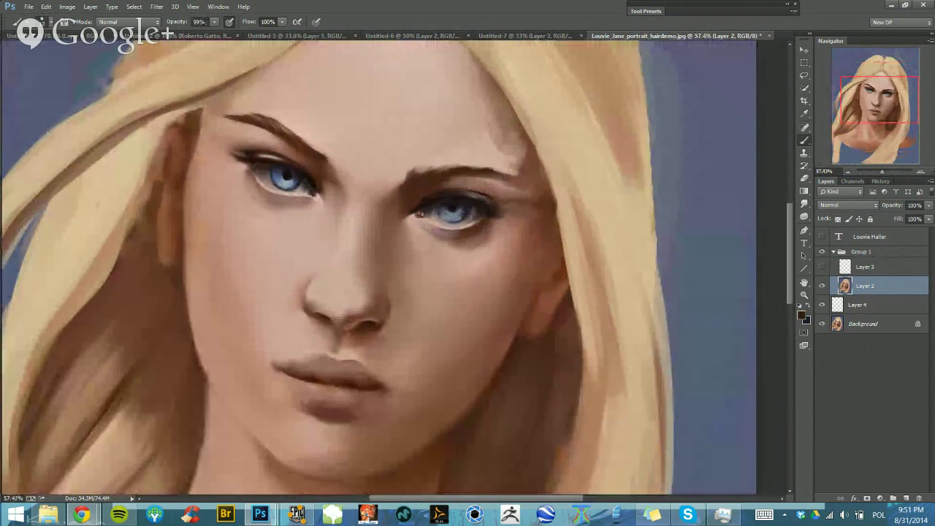
{"action": "left_click", "coordinate": [422, 213], "text": "alt"}
{"action": "left_click", "coordinate": [435, 213], "text": "alt"}
Paint pale grey highlights into the iris and eye white of the shaded eye at 100% brush opacity
{"action": "right_click", "coordinate": [453, 210], "text": "alt+shift"}
{"action": "key", "text": "0"}
{"action": "left_click_drag", "start_coordinate": [483, 221], "coordinate": [458, 217]}
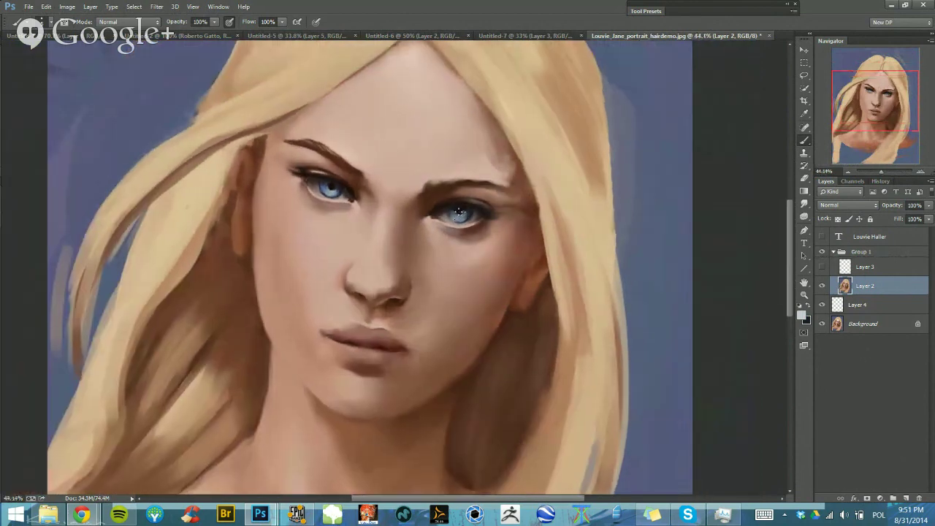
{"action": "right_click", "coordinate": [459, 212], "text": "alt"}
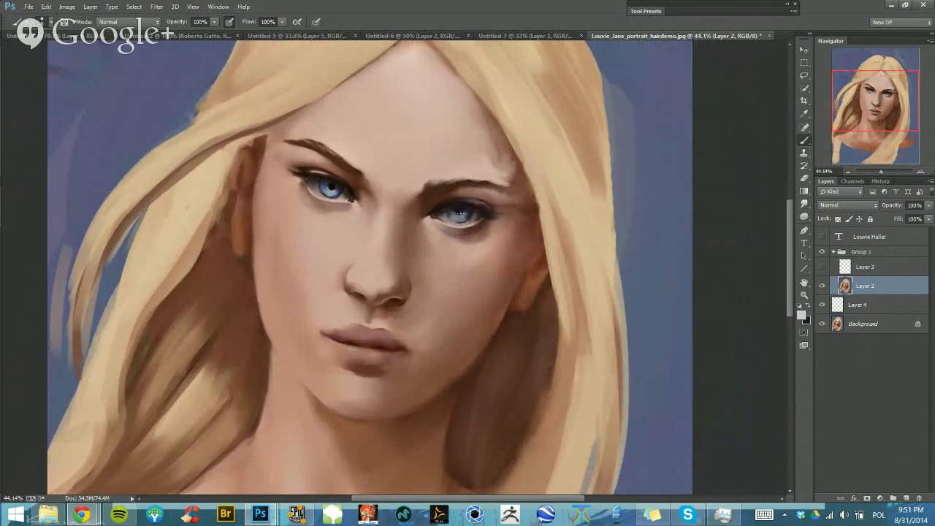
{"action": "right_click", "coordinate": [461, 226], "text": "alt"}
Tone down the bright lower lid rim of the shaded eye with sampled mauve
{"action": "left_click", "coordinate": [460, 231], "text": "alt"}
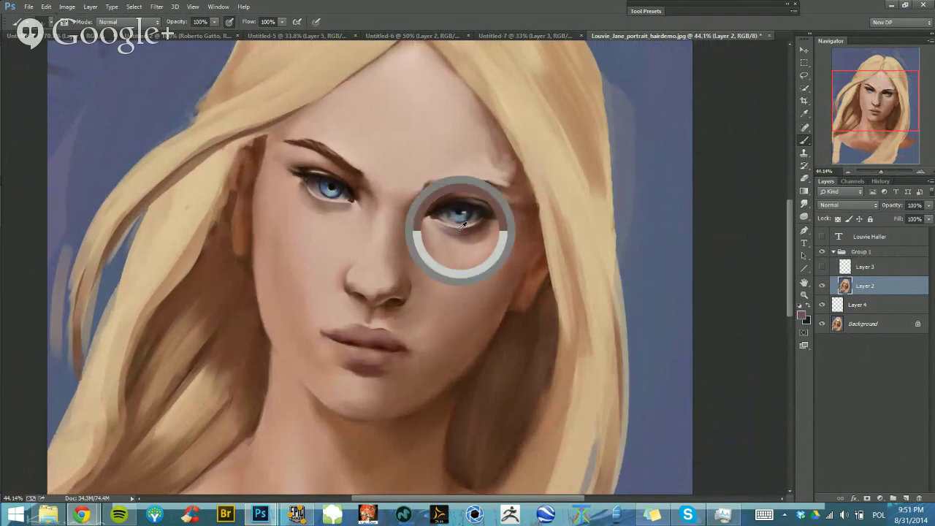
{"action": "left_click_drag", "start_coordinate": [493, 234], "coordinate": [483, 238]}
{"action": "right_click", "coordinate": [447, 231], "text": "alt"}
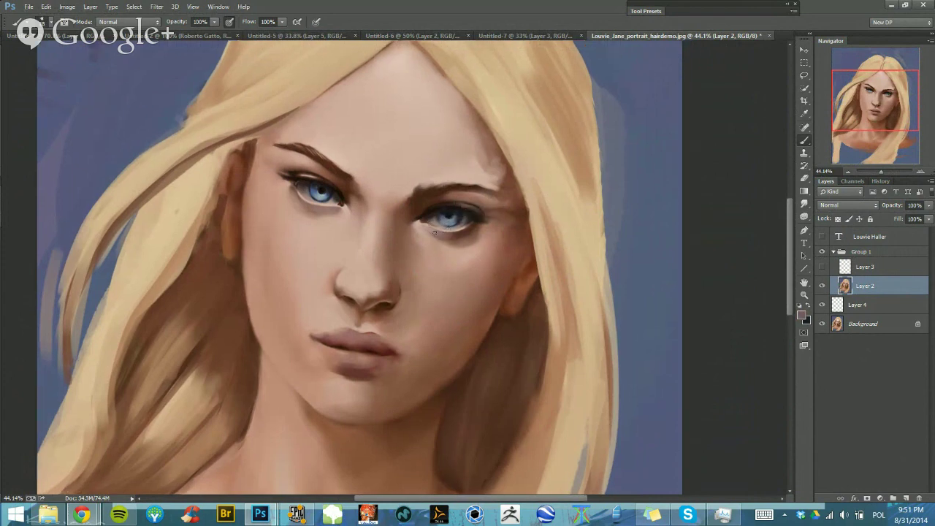
{"action": "left_click", "coordinate": [458, 228], "text": "alt"}
{"action": "right_click", "coordinate": [454, 230], "text": "alt"}
Deepen the shadow under the shaded eye's lower lid with sampled colors at 99% brush opacity
{"action": "key", "text": "9"}
{"action": "key", "text": "9"}
{"action": "left_click", "coordinate": [462, 229], "text": "alt"}
{"action": "left_click", "coordinate": [462, 246], "text": "alt"}
{"action": "mouse_move", "coordinate": [463, 251]}
{"action": "left_mouse_down"}
{"action": "mouse_move", "coordinate": [480, 239]}
{"action": "mouse_move", "coordinate": [473, 249]}
{"action": "mouse_move", "coordinate": [457, 243]}
{"action": "left_mouse_up"}
Blend the skin below the outer corner of the shaded eye with sampled skin tones
{"action": "right_click", "coordinate": [482, 221], "text": "alt"}
{"action": "left_click", "coordinate": [469, 228], "text": "alt"}
{"action": "left_click", "coordinate": [477, 239], "text": "alt"}
{"action": "left_click", "coordinate": [474, 173], "text": "alt"}
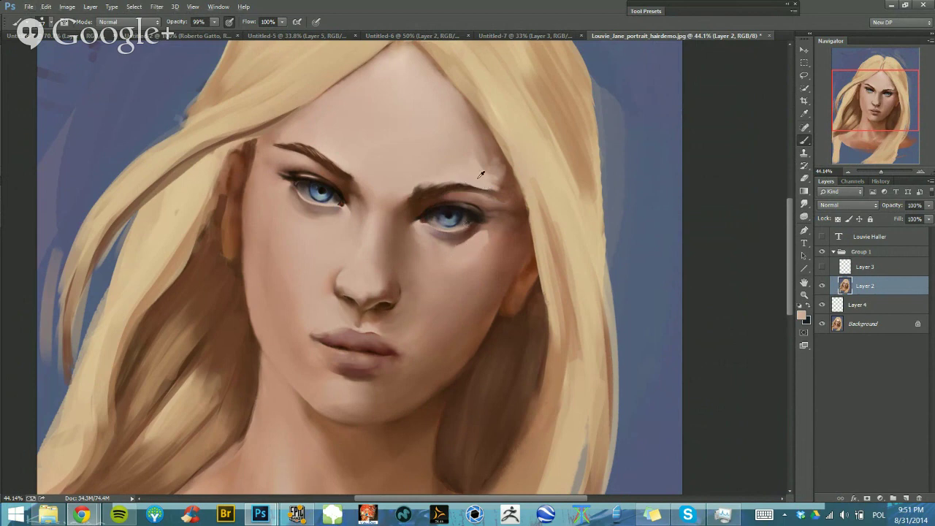
{"action": "left_click", "coordinate": [483, 225], "text": "alt"}
{"action": "left_click_drag", "start_coordinate": [484, 242], "coordinate": [491, 229]}
Redefine the outer corner of the shaded eye's lash line with sampled dark brown and soften its lower edge
{"action": "left_click", "coordinate": [480, 258], "text": "alt"}
{"action": "right_click", "coordinate": [479, 234], "text": "alt"}
{"action": "scroll", "coordinate": [486, 225], "scroll_direction": "up", "scroll_amount": 1}
{"action": "left_click", "coordinate": [473, 218], "text": "alt"}
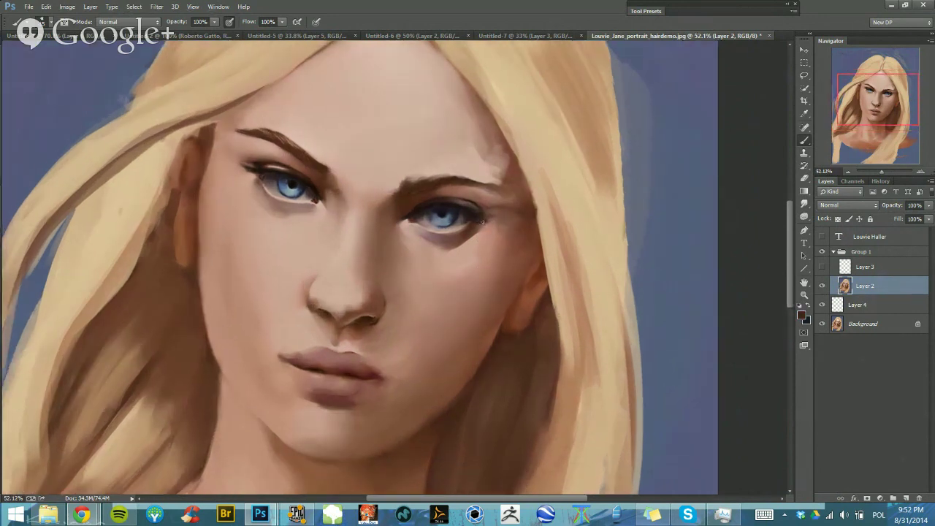
{"action": "left_click", "coordinate": [491, 224], "text": "alt"}
{"action": "left_click", "coordinate": [474, 223], "text": "alt"}
{"action": "left_click_drag", "start_coordinate": [531, 209], "coordinate": [484, 211]}
{"action": "left_click_drag", "start_coordinate": [457, 242], "coordinate": [511, 244]}
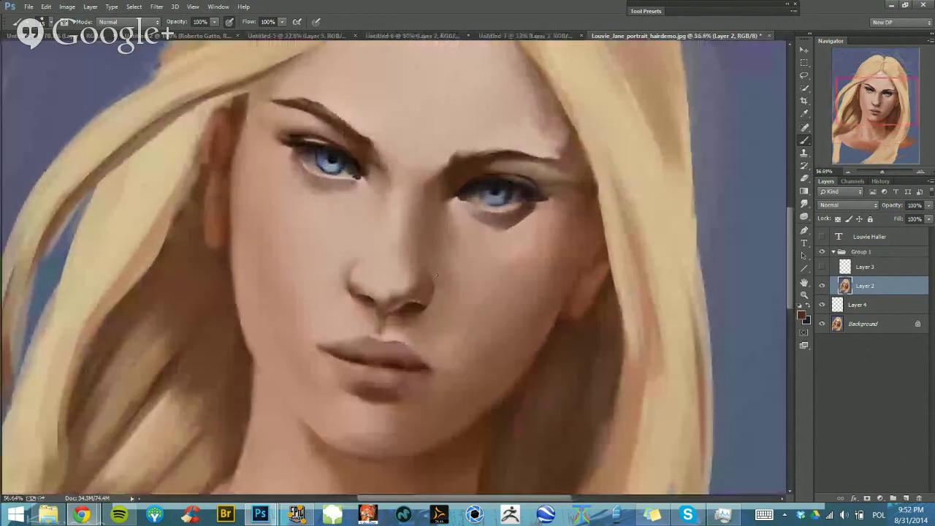
Shade the skin beside the nostril with brown, and smooth the forehead near the hairline with sampled light skin color
{"action": "left_click_drag", "start_coordinate": [430, 286], "coordinate": [443, 286]}
{"action": "scroll", "coordinate": [441, 284], "scroll_direction": "down", "scroll_amount": 2}
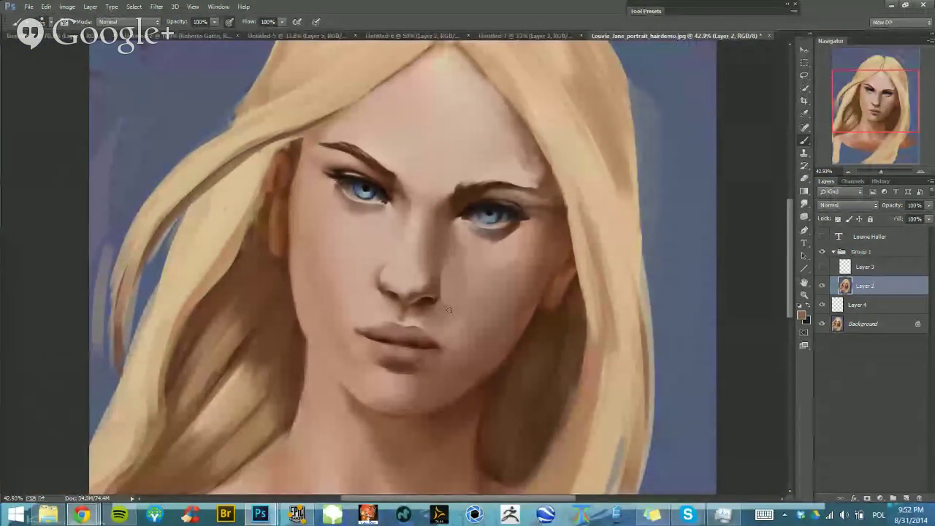
{"action": "right_click", "coordinate": [483, 167], "text": "alt"}
{"action": "left_click", "coordinate": [504, 150], "text": "alt"}
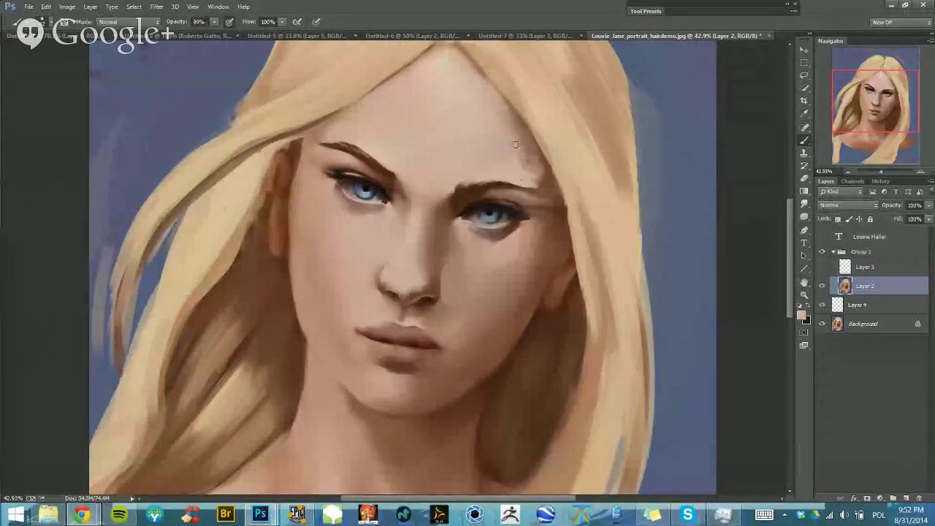
{"action": "left_click_drag", "start_coordinate": [516, 145], "coordinate": [525, 171]}
Lighten the skin at the inner corner of the shaded eye with a resized brush
{"action": "right_click", "coordinate": [427, 204], "text": "alt"}
{"action": "right_click", "coordinate": [452, 222], "text": "alt"}
{"action": "left_click_drag", "start_coordinate": [467, 217], "coordinate": [458, 224]}
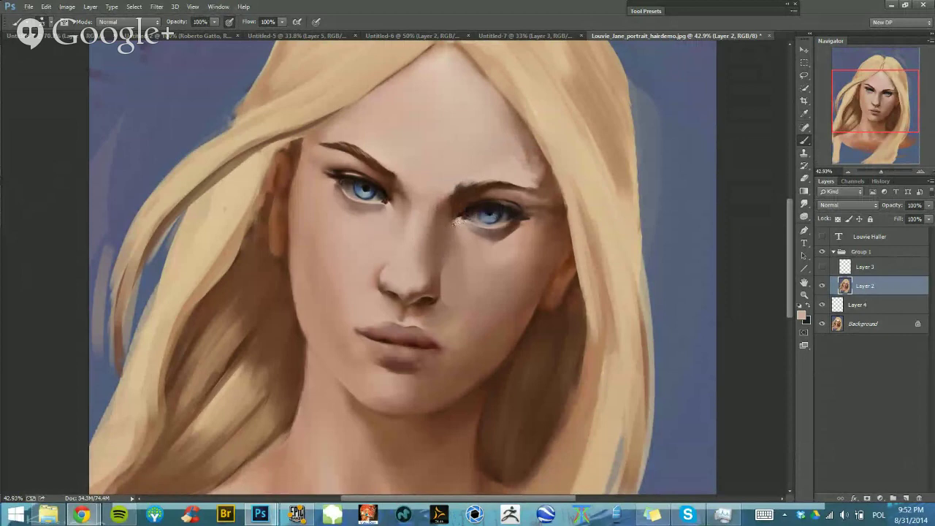
{"action": "right_click", "coordinate": [455, 222], "text": "alt"}
Shade the nose bridge between the eyebrows with sampled brown and blend it into the sampled skin tones
{"action": "left_click", "coordinate": [448, 202], "text": "alt"}
{"action": "mouse_move", "coordinate": [449, 197]}
{"action": "left_mouse_down"}
{"action": "mouse_move", "coordinate": [439, 218]}
{"action": "mouse_move", "coordinate": [431, 197]}
{"action": "left_mouse_up"}
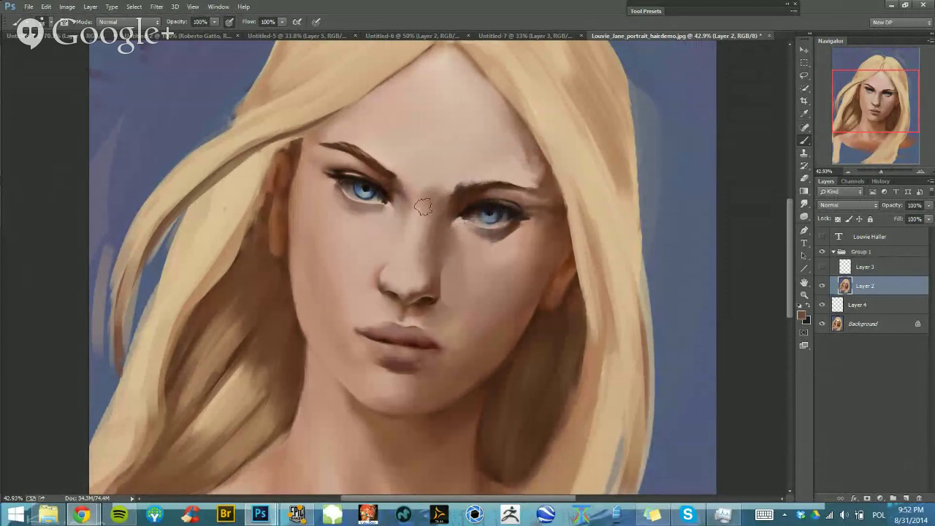
{"action": "left_click", "coordinate": [410, 200], "text": "alt"}
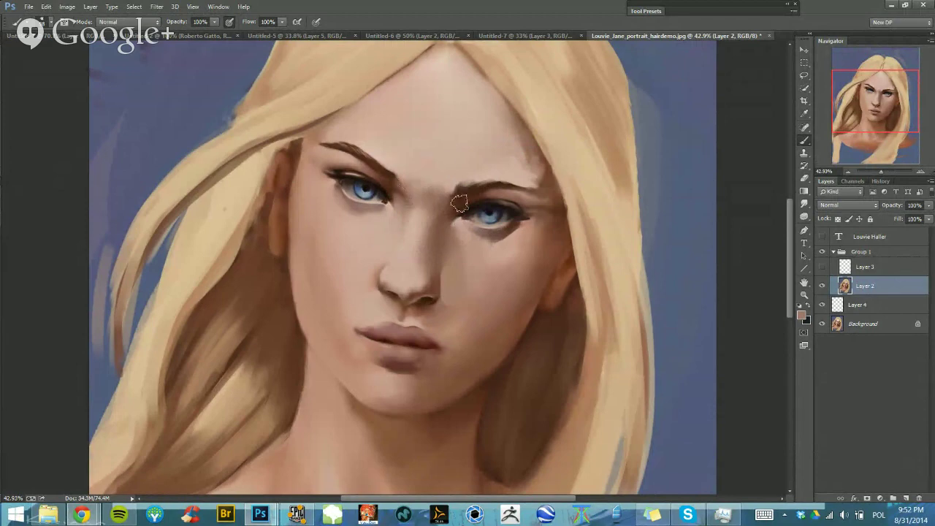
{"action": "left_click", "coordinate": [418, 190], "text": "alt"}
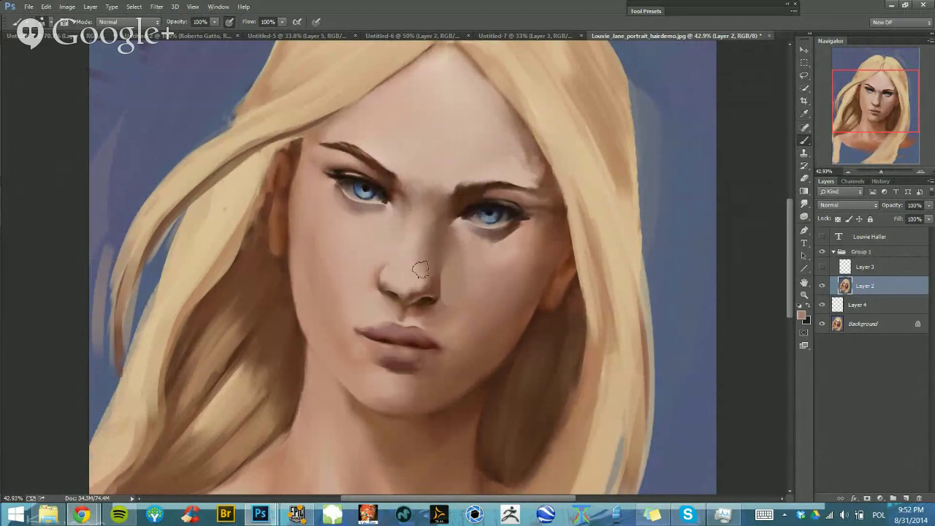
{"action": "left_click_drag", "start_coordinate": [415, 219], "coordinate": [413, 241]}
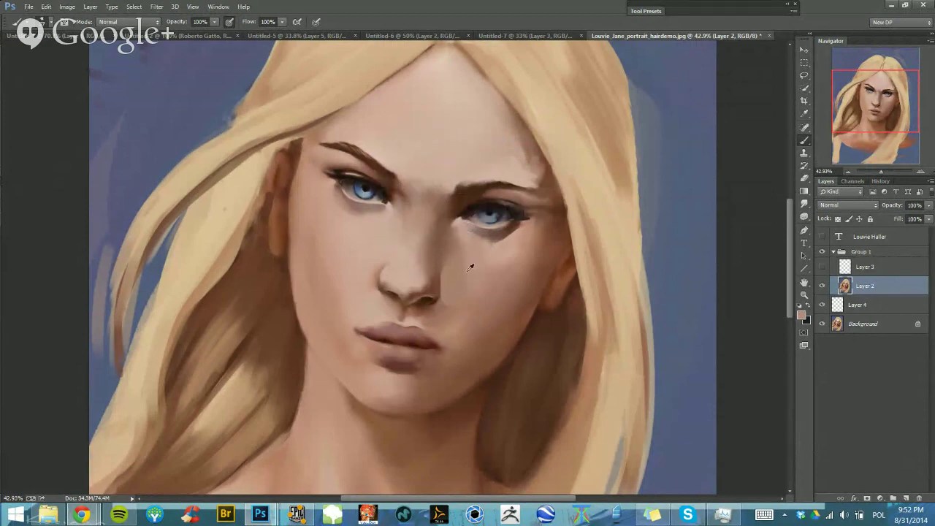
Refine the shadow beside the nostril with sampled brown, using a small brush, and blend it into the cheek
{"action": "left_click_drag", "start_coordinate": [445, 307], "coordinate": [438, 305]}
{"action": "left_click", "coordinate": [442, 279], "text": "alt"}
{"action": "right_click", "coordinate": [428, 306], "text": "alt"}
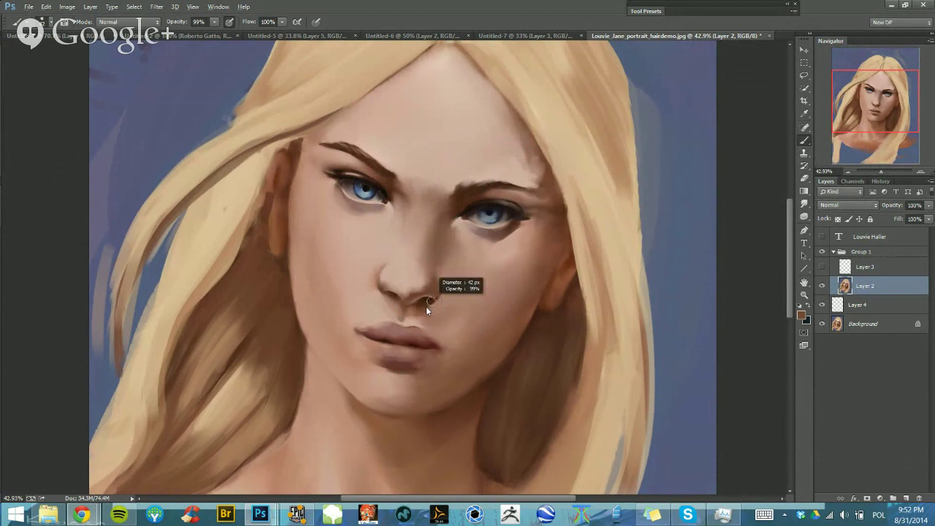
{"action": "left_click", "coordinate": [431, 307], "text": "alt"}
{"action": "left_click", "coordinate": [442, 307], "text": "alt"}
{"action": "key", "text": "0"}
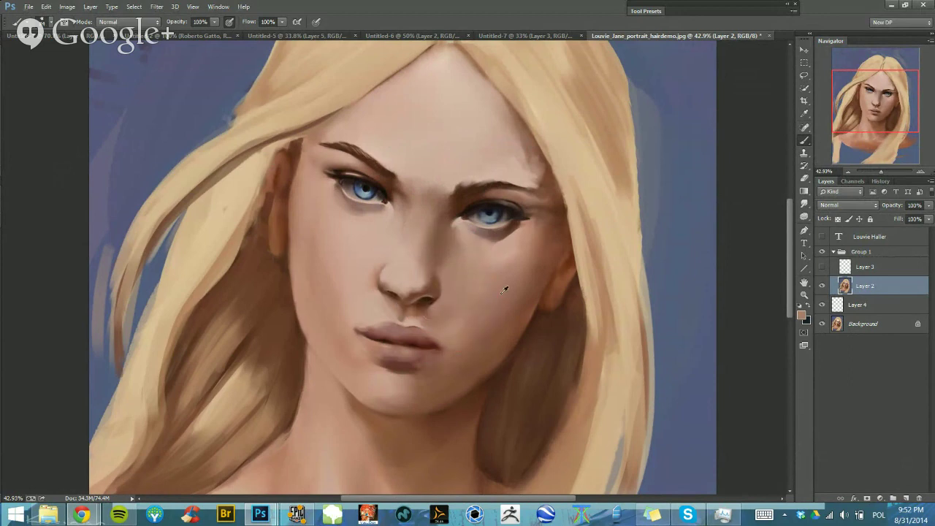
Strengthen the shadow along the cheek edge and the side of the nose with sampled reddish and skin browns
{"action": "left_click", "coordinate": [539, 328], "text": "alt"}
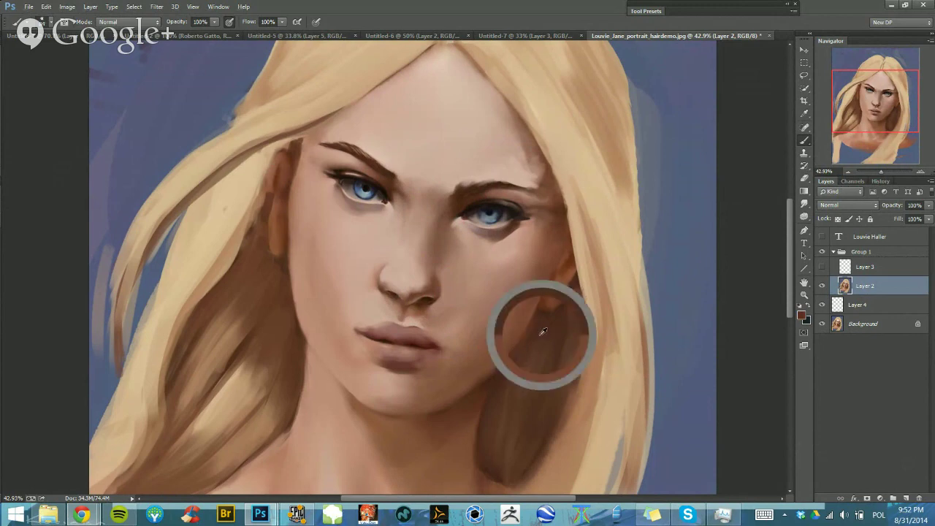
{"action": "scroll", "coordinate": [535, 321], "scroll_direction": "down", "scroll_amount": 1}
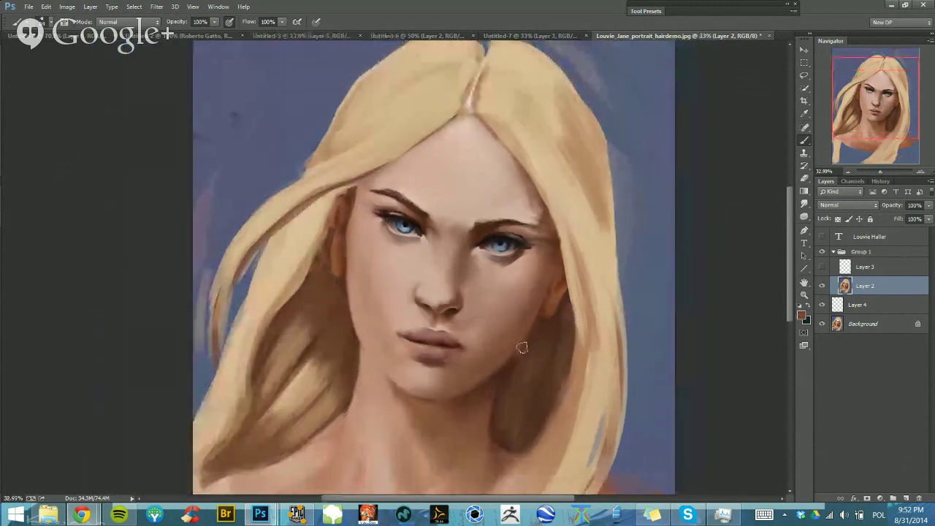
{"action": "left_click", "coordinate": [450, 267], "text": "alt"}
{"action": "left_click_drag", "start_coordinate": [446, 263], "coordinate": [446, 286]}
Even out the shaded cheek from below the eye to the jaw with sampled skin tones
{"action": "left_click_drag", "start_coordinate": [514, 263], "coordinate": [513, 272]}
{"action": "left_click", "coordinate": [505, 282], "text": "alt"}
{"action": "left_click", "coordinate": [521, 327], "text": "alt"}
{"action": "left_click", "coordinate": [497, 334], "text": "alt"}
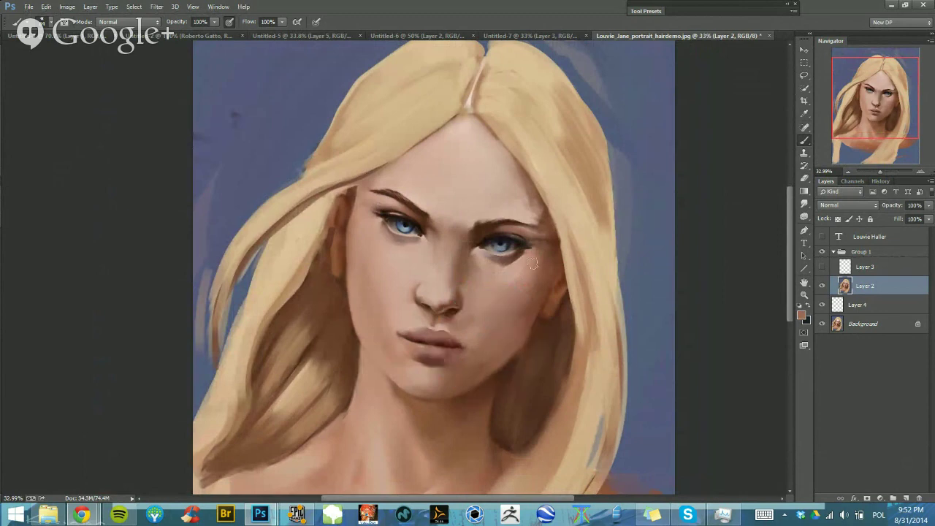
Flip the canvas horizontally and paint the upper lid crease of the shaded eye with sampled reddish brown
{"action": "key", "text": "ctrl+shift+h"}
{"action": "left_click", "coordinate": [345, 356], "text": "alt"}
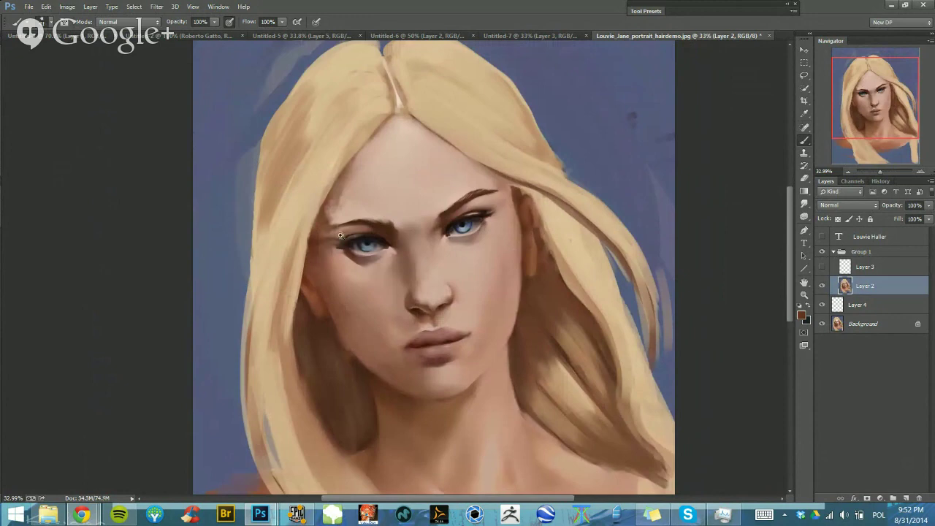
{"action": "left_click_drag", "start_coordinate": [346, 235], "coordinate": [402, 236]}
Darken the shaded eye's inner corner and soften the cheek beneath it with sampled skin color at 98% brush opacity
{"action": "key", "text": "3"}
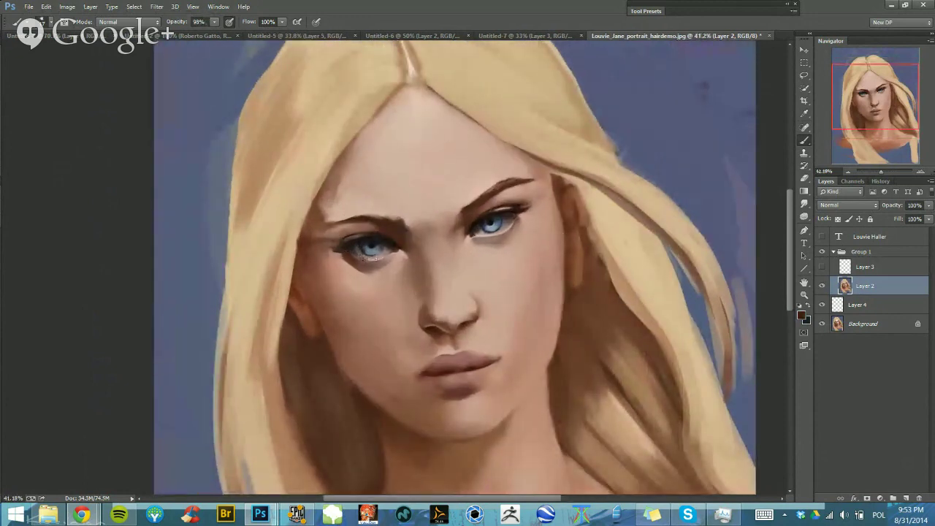
{"action": "mouse_move", "coordinate": [406, 248]}
{"action": "left_mouse_down"}
{"action": "mouse_move", "coordinate": [371, 290]}
{"action": "mouse_move", "coordinate": [383, 258]}
{"action": "mouse_move", "coordinate": [394, 256]}
{"action": "left_mouse_up"}
{"action": "left_click", "coordinate": [342, 228], "text": "alt"}
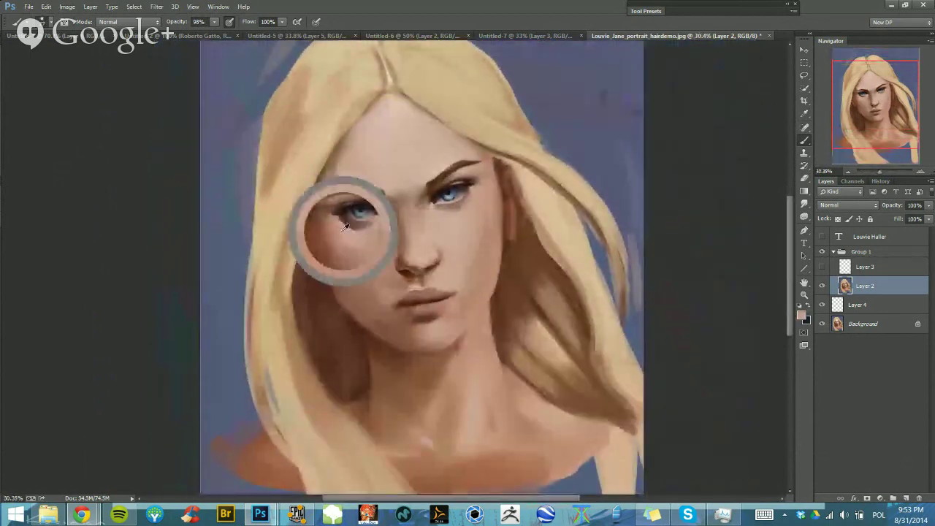
{"action": "left_click_drag", "start_coordinate": [335, 223], "coordinate": [353, 249]}
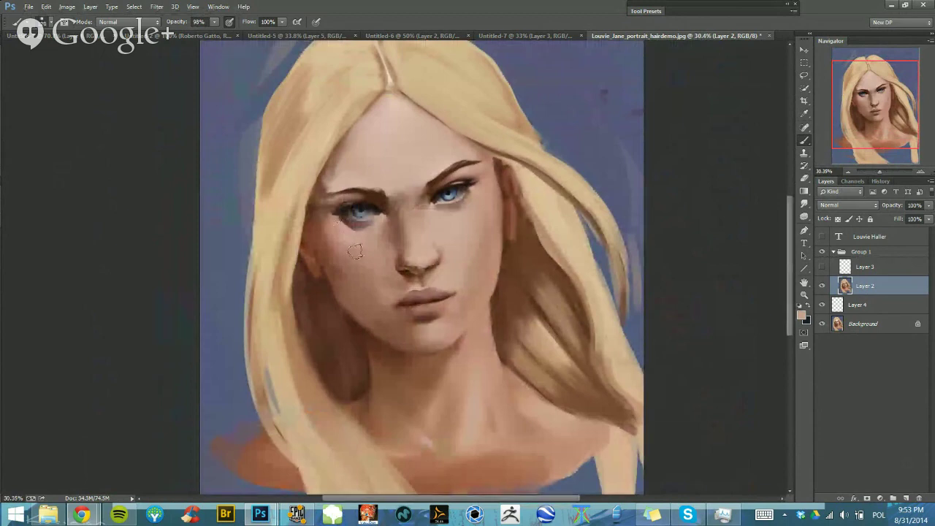
Rework the outer contour of the shaded cheek and jaw with sampled browns and a brush of about 120 px
{"action": "scroll", "coordinate": [363, 264], "scroll_direction": "down", "scroll_amount": 3}
{"action": "left_click", "coordinate": [346, 268], "text": "alt"}
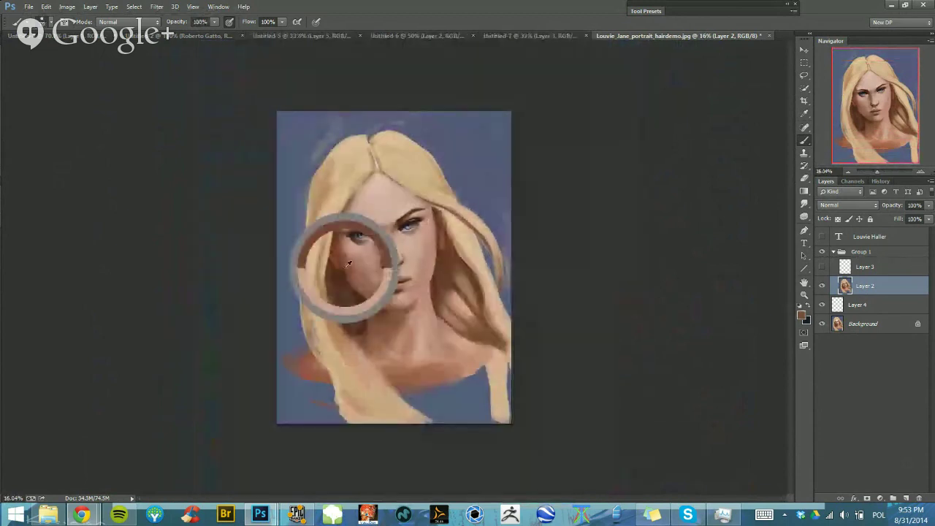
{"action": "left_click", "coordinate": [339, 285], "text": "alt"}
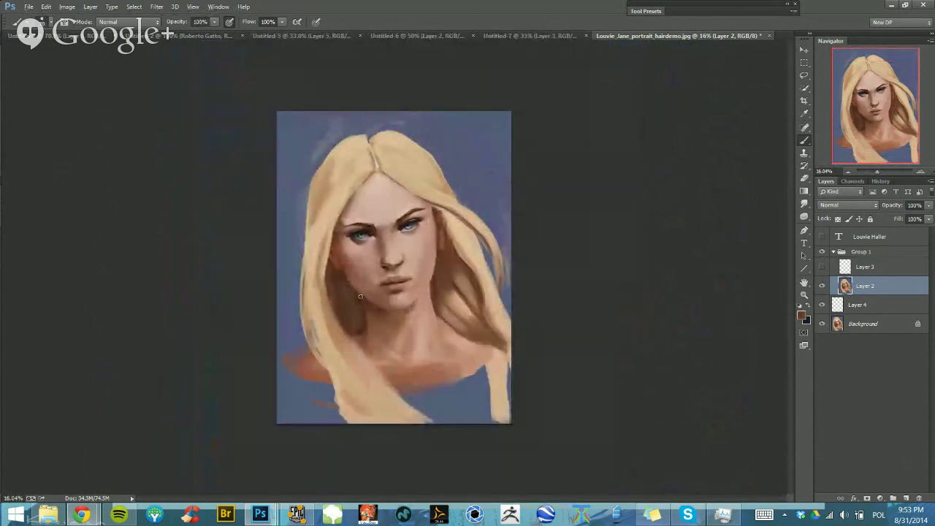
{"action": "mouse_move", "coordinate": [342, 258]}
{"action": "left_mouse_down"}
{"action": "mouse_move", "coordinate": [339, 280]}
{"action": "mouse_move", "coordinate": [328, 278]}
{"action": "left_mouse_up"}
{"action": "left_click", "coordinate": [342, 283], "text": "alt"}
{"action": "right_click", "coordinate": [344, 274], "text": "alt"}
{"action": "right_click", "coordinate": [348, 264], "text": "alt"}
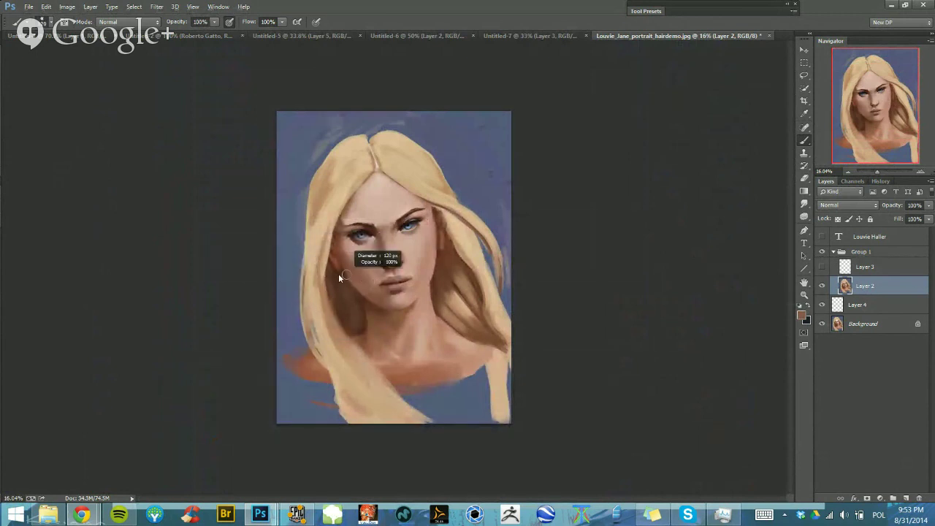
{"action": "left_click", "coordinate": [357, 273], "text": "alt"}
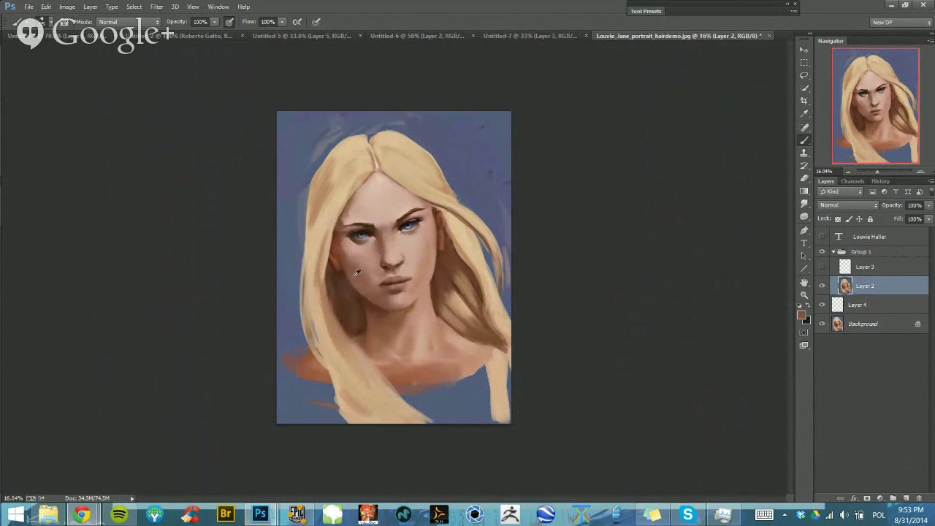
Brush pinkish strands over the blonde hair on both sides of the face with sampled skin color
{"action": "left_click", "coordinate": [361, 236], "text": "alt"}
{"action": "right_click", "coordinate": [369, 204], "text": "alt"}
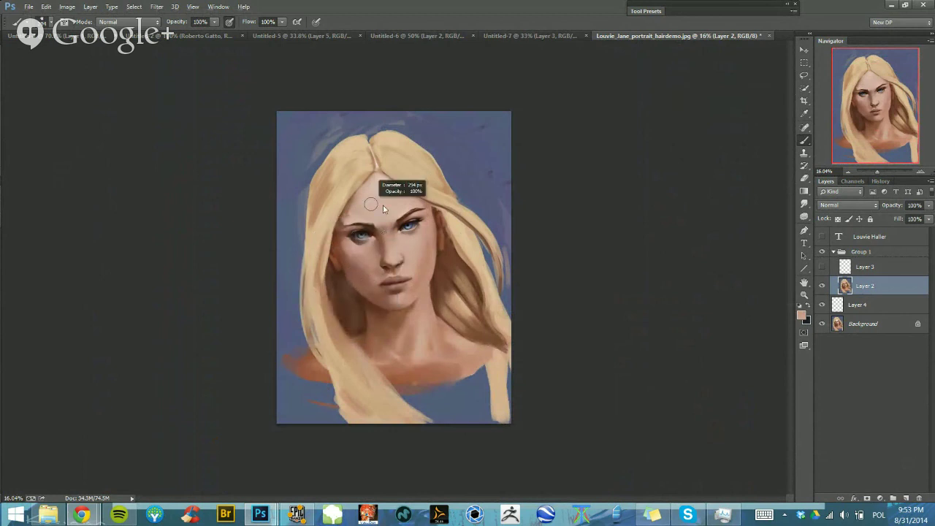
{"action": "right_click", "coordinate": [451, 212], "text": "alt"}
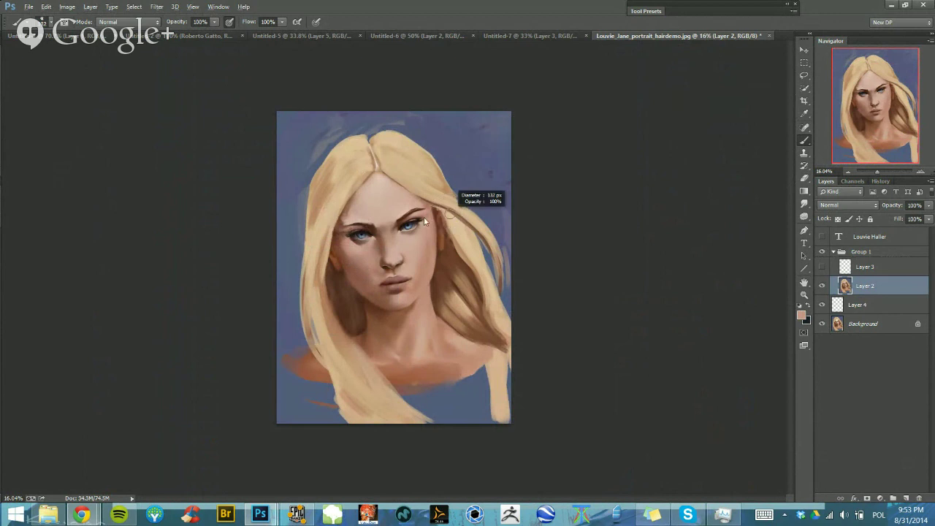
{"action": "mouse_move", "coordinate": [361, 144]}
{"action": "left_mouse_down"}
{"action": "mouse_move", "coordinate": [318, 257]}
{"action": "mouse_move", "coordinate": [354, 374]}
{"action": "mouse_move", "coordinate": [360, 140]}
{"action": "mouse_move", "coordinate": [509, 304]}
{"action": "left_mouse_up"}
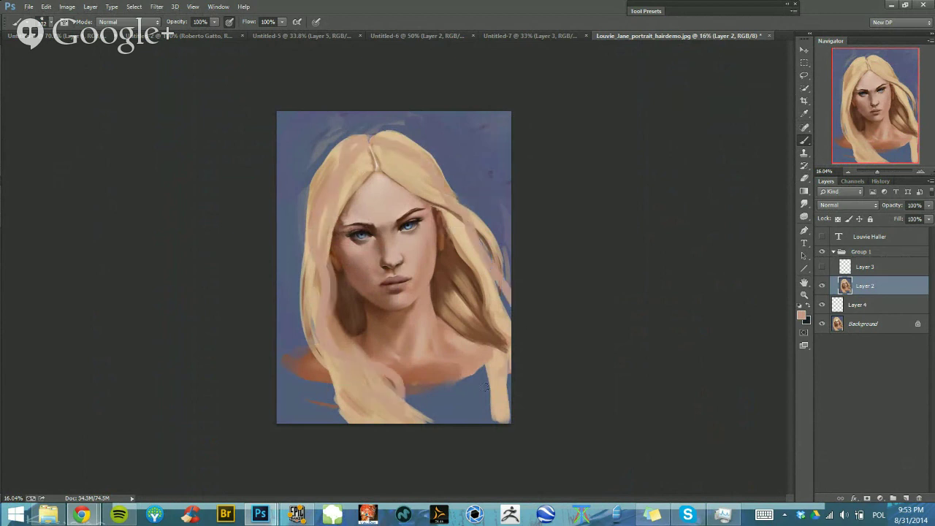
Undo the pinkish strands painted over the blonde hair on both sides of the face
{"action": "key", "text": "ctrl+alt+z"}
{"action": "key", "text": "ctrl+alt+z"}
{"action": "left_click_drag", "start_coordinate": [353, 247], "coordinate": [399, 231]}
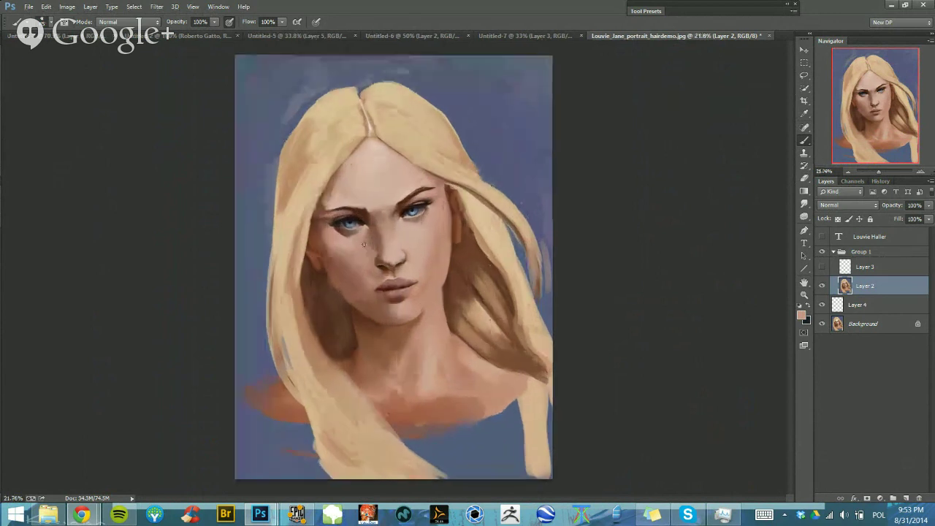
{"action": "right_click", "coordinate": [400, 230], "text": "alt"}
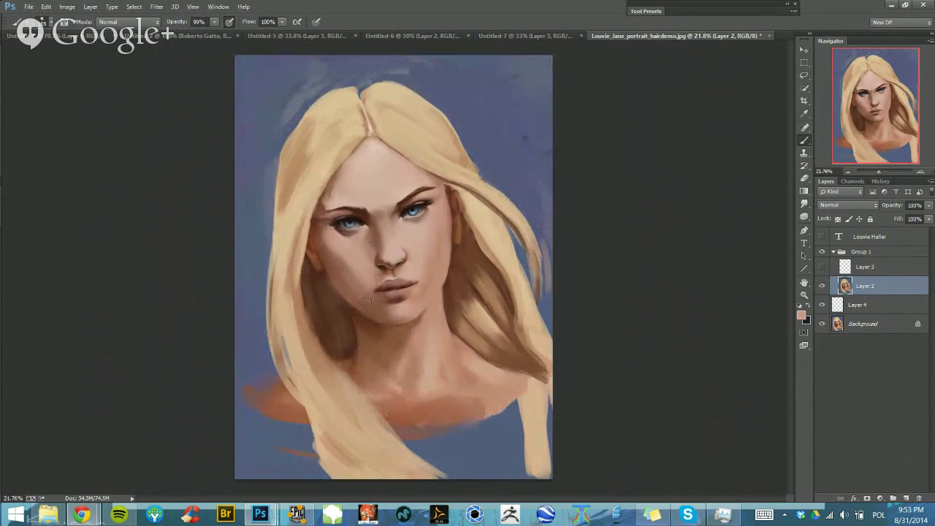
{"action": "left_click", "coordinate": [356, 277], "text": "alt"}
{"action": "right_click", "coordinate": [354, 265], "text": "alt"}
{"action": "mouse_move", "coordinate": [366, 176]}
{"action": "left_mouse_down"}
{"action": "mouse_move", "coordinate": [384, 173]}
{"action": "mouse_move", "coordinate": [333, 184]}
{"action": "left_mouse_up"}
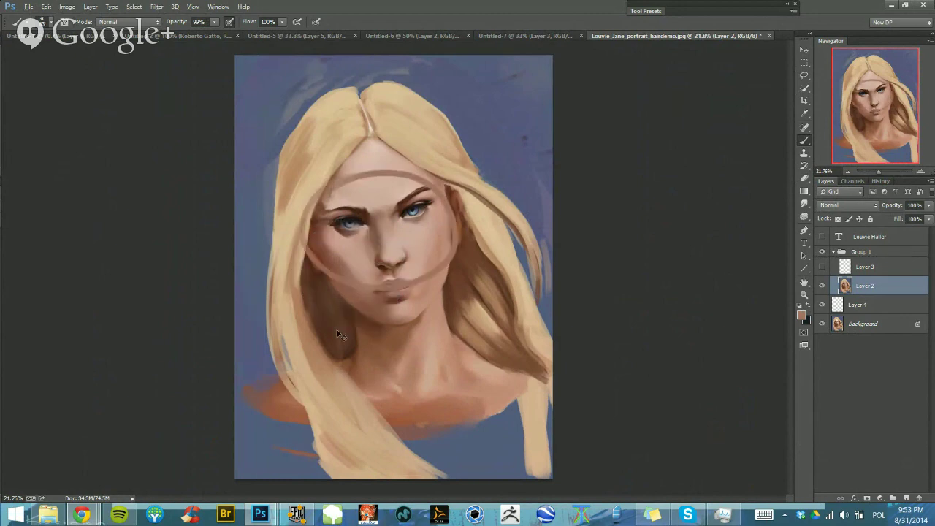
{"action": "key", "text": "ctrl+z"}
{"action": "scroll", "coordinate": [414, 238], "scroll_direction": "down", "scroll_amount": 1}
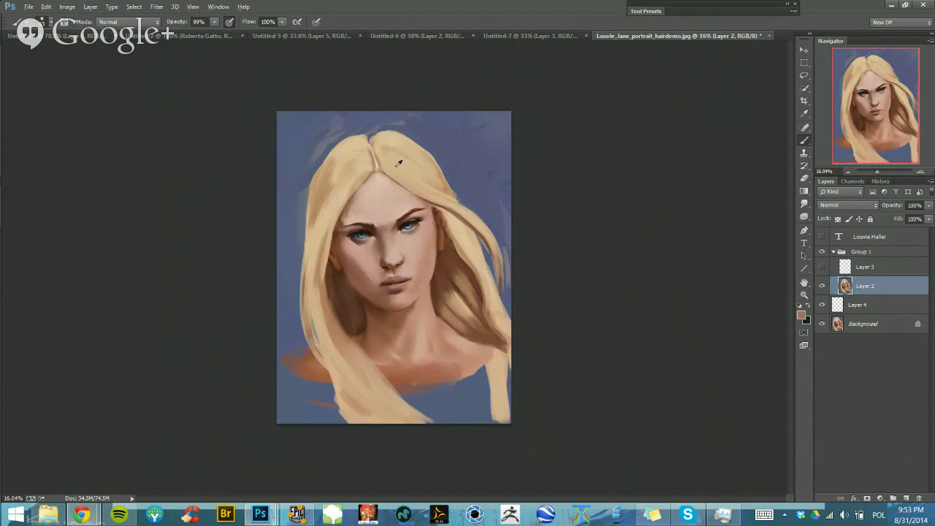
{"action": "key", "text": "0"}
{"action": "right_click", "coordinate": [369, 175], "text": "alt"}
{"action": "left_click", "coordinate": [342, 295], "text": "alt"}
{"action": "left_click_drag", "start_coordinate": [317, 259], "coordinate": [344, 378]}
{"action": "key", "text": "ctrl+z"}
{"action": "mouse_move", "coordinate": [377, 440]}
{"action": "left_mouse_down"}
{"action": "mouse_move", "coordinate": [409, 436]}
{"action": "mouse_move", "coordinate": [354, 371]}
{"action": "mouse_move", "coordinate": [400, 411]}
{"action": "mouse_move", "coordinate": [334, 333]}
{"action": "mouse_move", "coordinate": [391, 424]}
{"action": "mouse_move", "coordinate": [355, 410]}
{"action": "mouse_move", "coordinate": [339, 385]}
{"action": "mouse_move", "coordinate": [364, 431]}
{"action": "mouse_move", "coordinate": [314, 315]}
{"action": "mouse_move", "coordinate": [318, 338]}
{"action": "mouse_move", "coordinate": [324, 353]}
{"action": "mouse_move", "coordinate": [314, 285]}
{"action": "mouse_move", "coordinate": [318, 315]}
{"action": "mouse_move", "coordinate": [321, 249]}
{"action": "mouse_move", "coordinate": [317, 272]}
{"action": "mouse_move", "coordinate": [307, 256]}
{"action": "mouse_move", "coordinate": [346, 164]}
{"action": "mouse_move", "coordinate": [330, 213]}
{"action": "mouse_move", "coordinate": [361, 171]}
{"action": "mouse_move", "coordinate": [324, 194]}
{"action": "mouse_move", "coordinate": [321, 172]}
{"action": "mouse_move", "coordinate": [353, 167]}
{"action": "mouse_move", "coordinate": [403, 180]}
{"action": "mouse_move", "coordinate": [378, 166]}
{"action": "mouse_move", "coordinate": [431, 183]}
{"action": "left_mouse_up"}
{"action": "key", "text": "ctrl+z"}
Add a Levels adjustment layer above Layer 2 and lower its white output level to about 170
{"action": "left_click", "coordinate": [880, 498]}
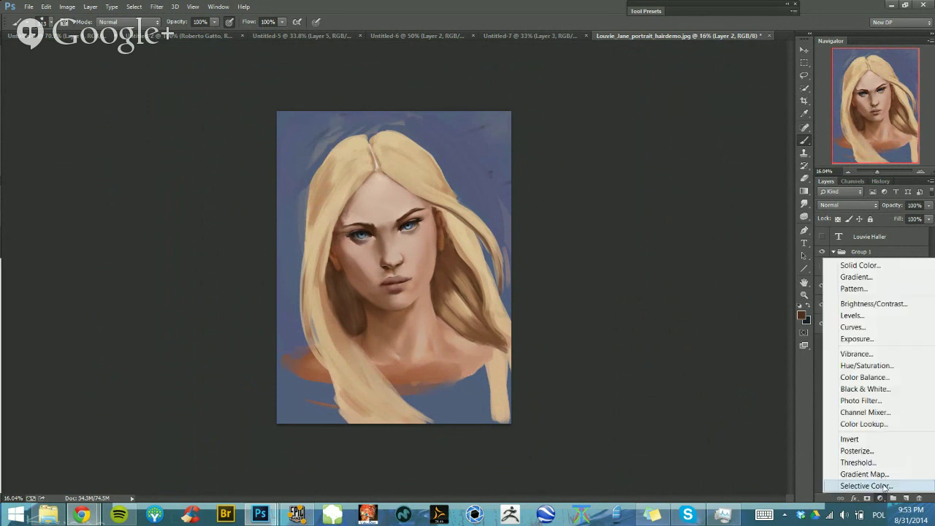
{"action": "left_click", "coordinate": [880, 320]}
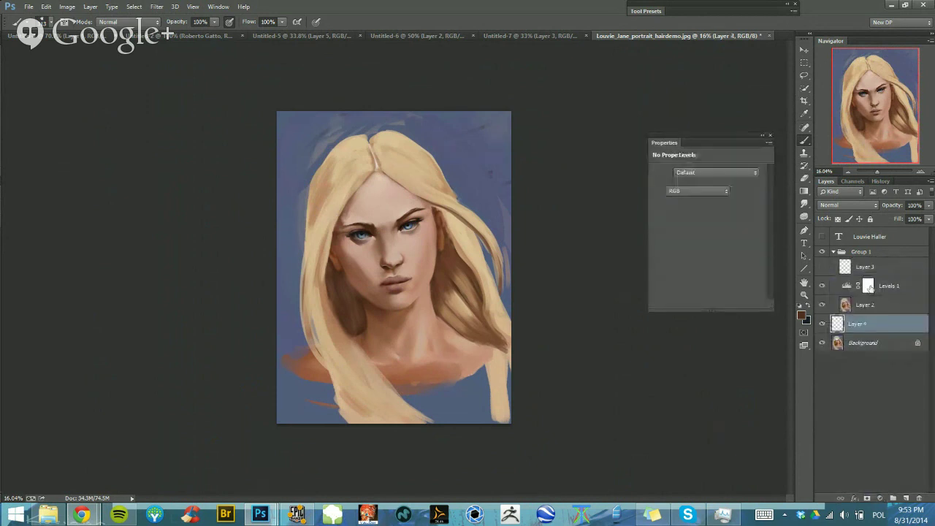
{"action": "left_click_drag", "start_coordinate": [759, 274], "coordinate": [729, 267]}
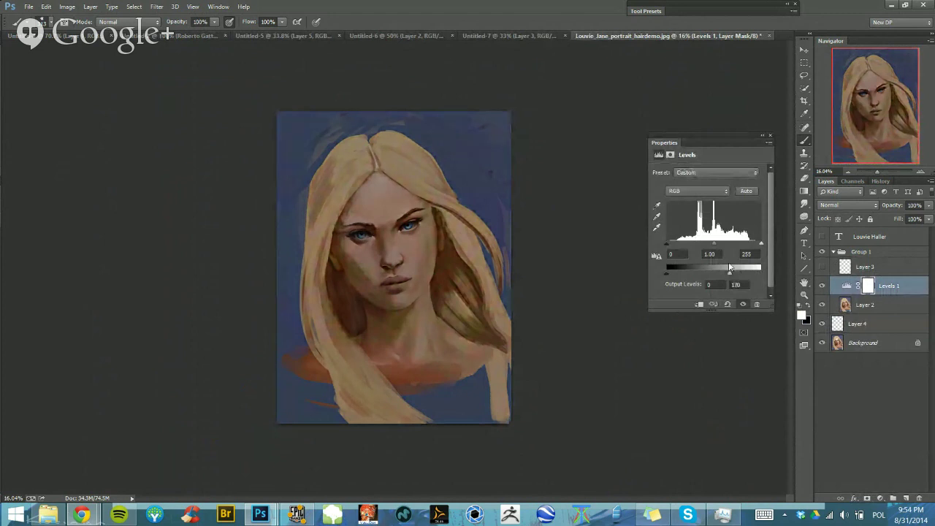
{"action": "left_click", "coordinate": [771, 140]}
Mask the Levels darkening off the face and neck with black at 99% brush opacity, flipping the canvas horizontally partway through
{"action": "key", "text": "3"}
{"action": "key", "text": "9"}
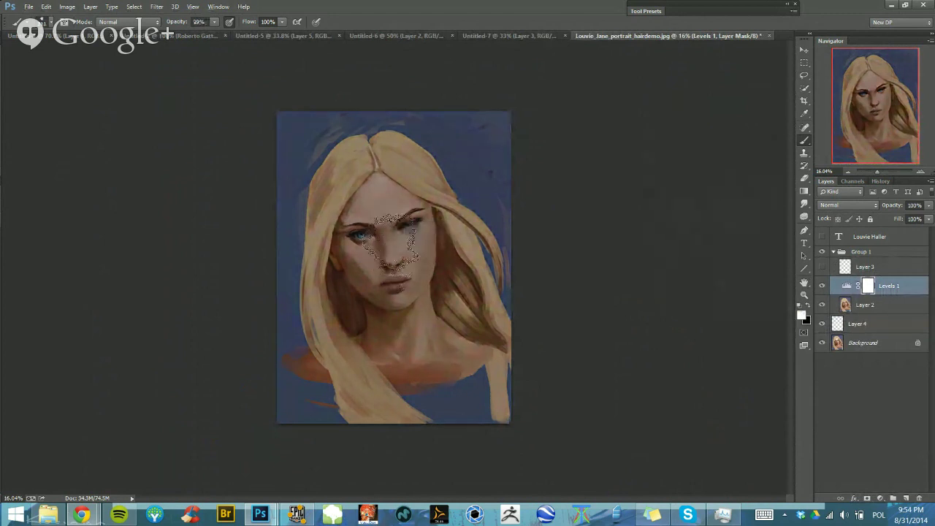
{"action": "key", "text": "x"}
{"action": "mouse_move", "coordinate": [388, 255]}
{"action": "left_mouse_down"}
{"action": "mouse_move", "coordinate": [365, 189]}
{"action": "mouse_move", "coordinate": [373, 282]}
{"action": "mouse_move", "coordinate": [354, 200]}
{"action": "mouse_move", "coordinate": [371, 207]}
{"action": "mouse_move", "coordinate": [393, 283]}
{"action": "mouse_move", "coordinate": [387, 187]}
{"action": "mouse_move", "coordinate": [402, 231]}
{"action": "mouse_move", "coordinate": [409, 205]}
{"action": "mouse_move", "coordinate": [421, 291]}
{"action": "mouse_move", "coordinate": [391, 242]}
{"action": "mouse_move", "coordinate": [399, 290]}
{"action": "left_mouse_up"}
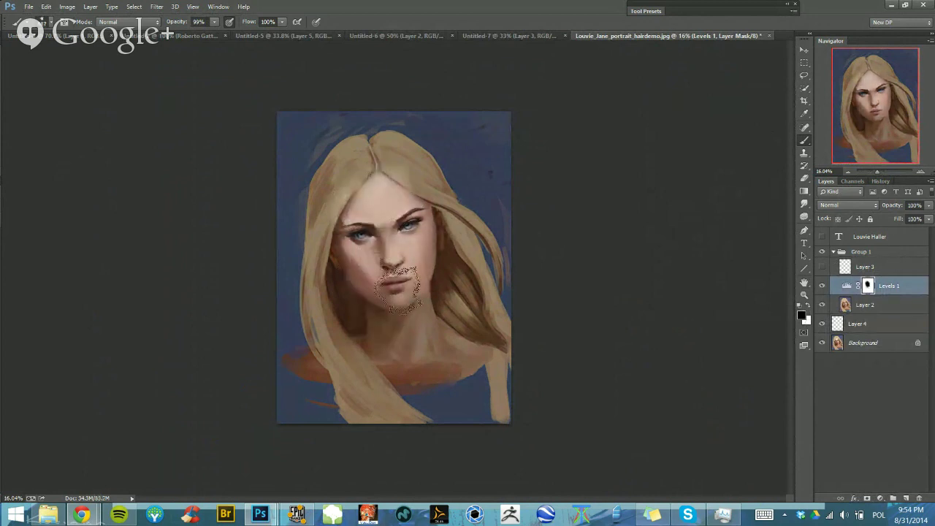
{"action": "key", "text": "ctrl+shift+h"}
{"action": "mouse_move", "coordinate": [360, 320]}
{"action": "left_mouse_down"}
{"action": "mouse_move", "coordinate": [374, 382]}
{"action": "mouse_move", "coordinate": [346, 348]}
{"action": "mouse_move", "coordinate": [358, 338]}
{"action": "mouse_move", "coordinate": [377, 368]}
{"action": "mouse_move", "coordinate": [372, 349]}
{"action": "mouse_move", "coordinate": [306, 374]}
{"action": "mouse_move", "coordinate": [323, 354]}
{"action": "mouse_move", "coordinate": [377, 368]}
{"action": "mouse_move", "coordinate": [402, 339]}
{"action": "left_mouse_up"}
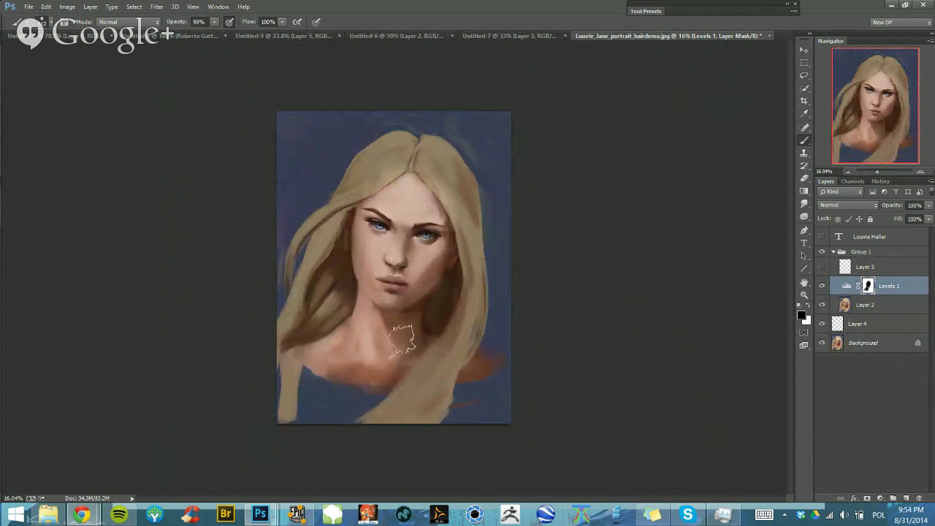
Mask the Levels darkening off the crown hair on the lit side with black strokes from the parting toward the temple
{"action": "left_click_drag", "start_coordinate": [427, 181], "coordinate": [338, 201]}
{"action": "mouse_move", "coordinate": [397, 158]}
{"action": "left_mouse_down"}
{"action": "mouse_move", "coordinate": [330, 206]}
{"action": "mouse_move", "coordinate": [337, 202]}
{"action": "left_mouse_up"}
{"action": "left_click_drag", "start_coordinate": [360, 178], "coordinate": [340, 193]}
{"action": "left_click_drag", "start_coordinate": [405, 142], "coordinate": [368, 174]}
{"action": "left_click_drag", "start_coordinate": [409, 146], "coordinate": [338, 196]}
{"action": "left_click_drag", "start_coordinate": [399, 138], "coordinate": [353, 176]}
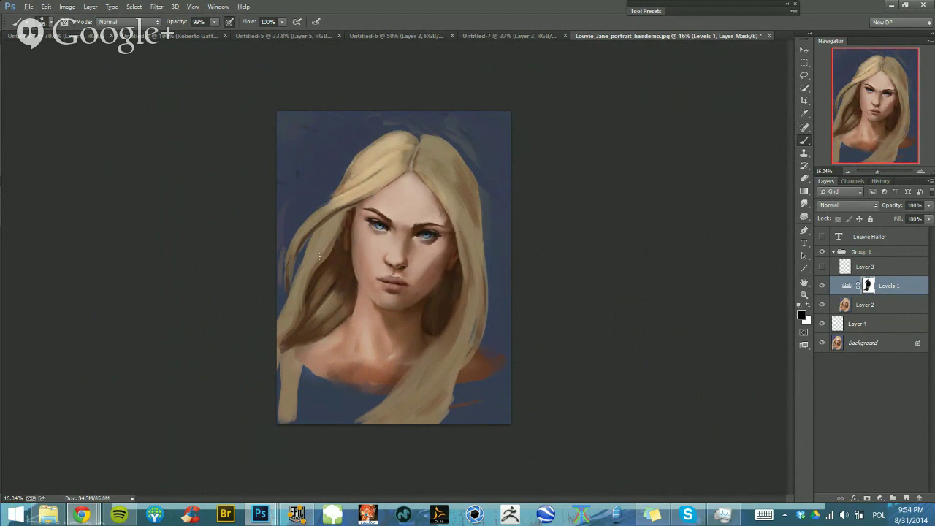
Mask the Levels darkening off the hanging strands beside the lit cheek and the hair on the shaded side
{"action": "left_click_drag", "start_coordinate": [320, 255], "coordinate": [300, 287]}
{"action": "left_click_drag", "start_coordinate": [311, 262], "coordinate": [318, 262]}
{"action": "mouse_move", "coordinate": [324, 240]}
{"action": "left_mouse_down"}
{"action": "mouse_move", "coordinate": [290, 312]}
{"action": "mouse_move", "coordinate": [296, 295]}
{"action": "mouse_move", "coordinate": [266, 334]}
{"action": "mouse_move", "coordinate": [321, 247]}
{"action": "left_mouse_up"}
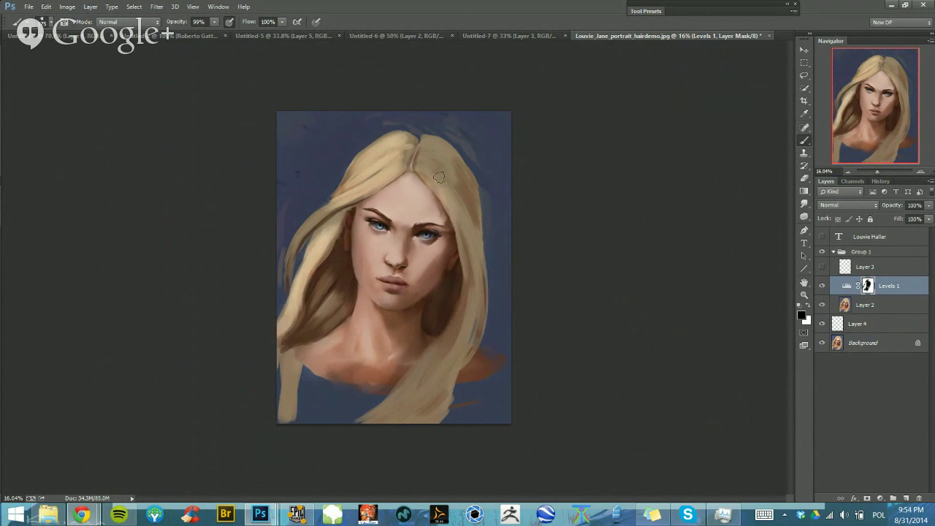
{"action": "left_click_drag", "start_coordinate": [439, 178], "coordinate": [458, 216]}
{"action": "left_click_drag", "start_coordinate": [435, 151], "coordinate": [463, 195]}
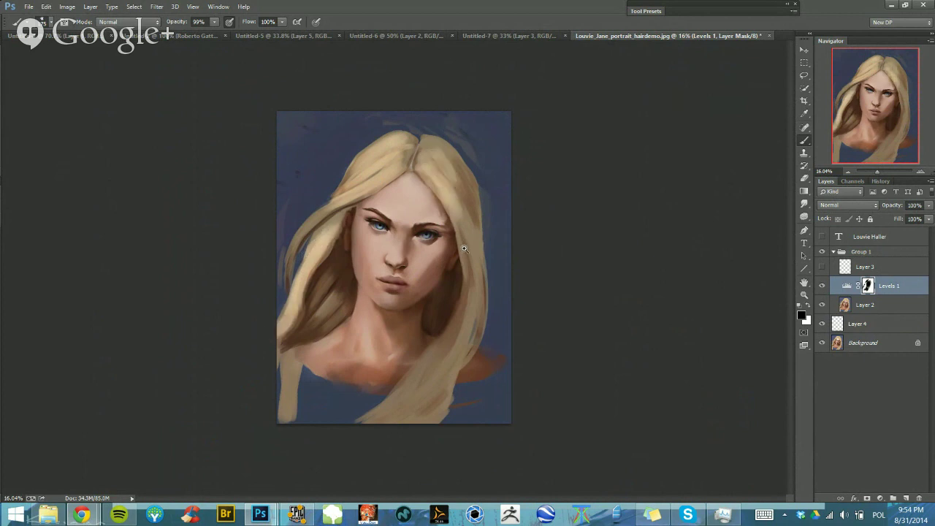
{"action": "mouse_move", "coordinate": [464, 248]}
{"action": "left_mouse_down"}
{"action": "mouse_move", "coordinate": [397, 291]}
{"action": "mouse_move", "coordinate": [471, 249]}
{"action": "left_mouse_up"}
{"action": "mouse_move", "coordinate": [351, 201]}
{"action": "left_mouse_down"}
{"action": "mouse_move", "coordinate": [314, 211]}
{"action": "mouse_move", "coordinate": [286, 290]}
{"action": "left_mouse_up"}
{"action": "mouse_move", "coordinate": [342, 219]}
{"action": "left_mouse_down"}
{"action": "mouse_move", "coordinate": [304, 291]}
{"action": "mouse_move", "coordinate": [290, 347]}
{"action": "left_mouse_up"}
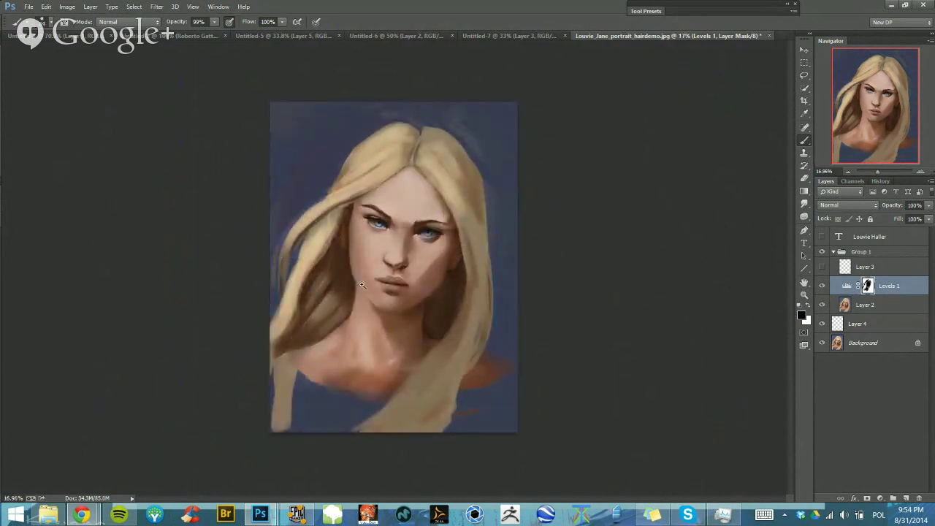
{"action": "left_click_drag", "start_coordinate": [363, 285], "coordinate": [327, 282]}
{"action": "mouse_move", "coordinate": [359, 232]}
{"action": "left_mouse_down"}
{"action": "mouse_move", "coordinate": [336, 257]}
{"action": "mouse_move", "coordinate": [343, 246]}
{"action": "left_mouse_up"}
{"action": "left_click_drag", "start_coordinate": [418, 204], "coordinate": [430, 222]}
{"action": "mouse_move", "coordinate": [354, 228]}
{"action": "left_mouse_down"}
{"action": "mouse_move", "coordinate": [380, 228]}
{"action": "mouse_move", "coordinate": [317, 251]}
{"action": "left_mouse_up"}
{"action": "key", "text": "ctrl+z"}
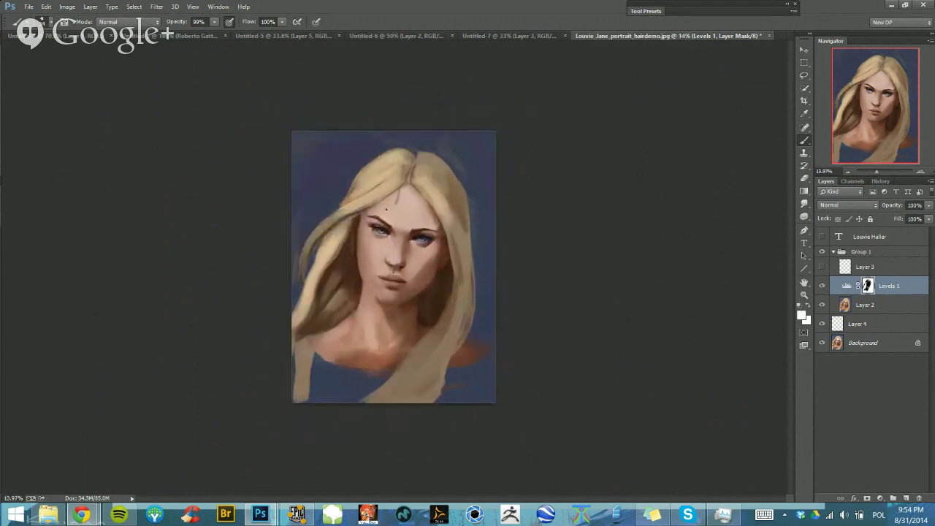
{"action": "left_click_drag", "start_coordinate": [387, 209], "coordinate": [333, 273]}
{"action": "key", "text": "ctrl+z"}
{"action": "mouse_move", "coordinate": [407, 186]}
{"action": "left_mouse_down"}
{"action": "mouse_move", "coordinate": [382, 299]}
{"action": "mouse_move", "coordinate": [334, 344]}
{"action": "left_mouse_up"}
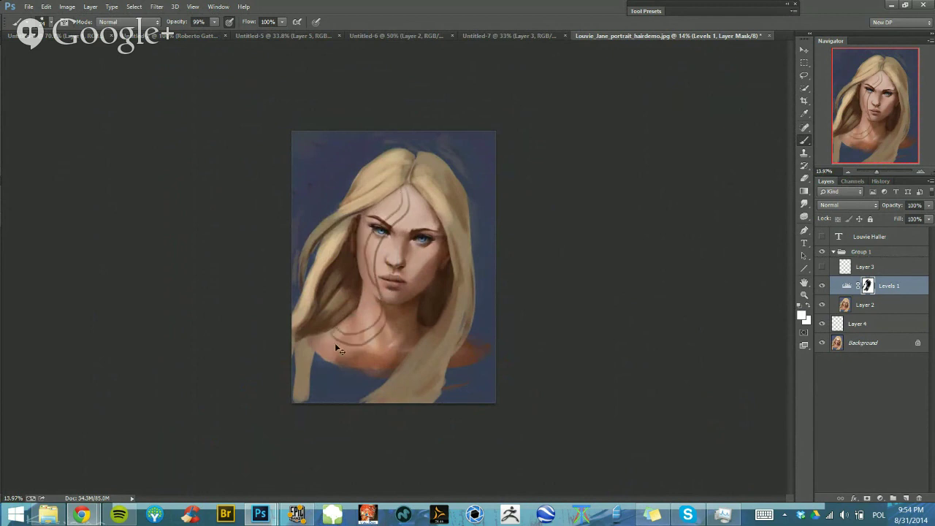
{"action": "key", "text": "ctrl+alt+z"}
{"action": "key", "text": "ctrl+alt+z"}
{"action": "key", "text": "ctrl+alt+z"}
{"action": "key", "text": "ctrl+alt+z"}
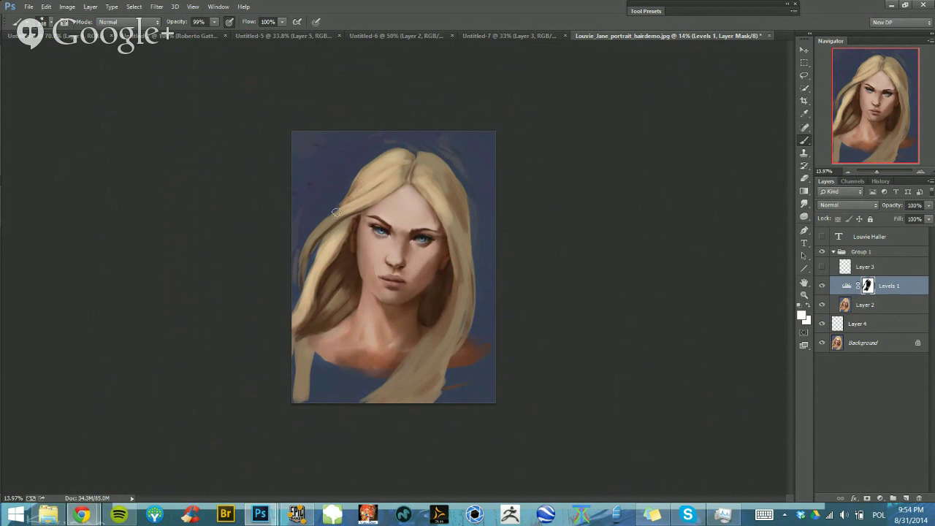
Hide the Levels 1 adjustment and toggle Layer 2 to compare the paintover with the original, leaving both layers hidden
{"action": "key", "text": "0"}
{"action": "left_click", "coordinate": [822, 286]}
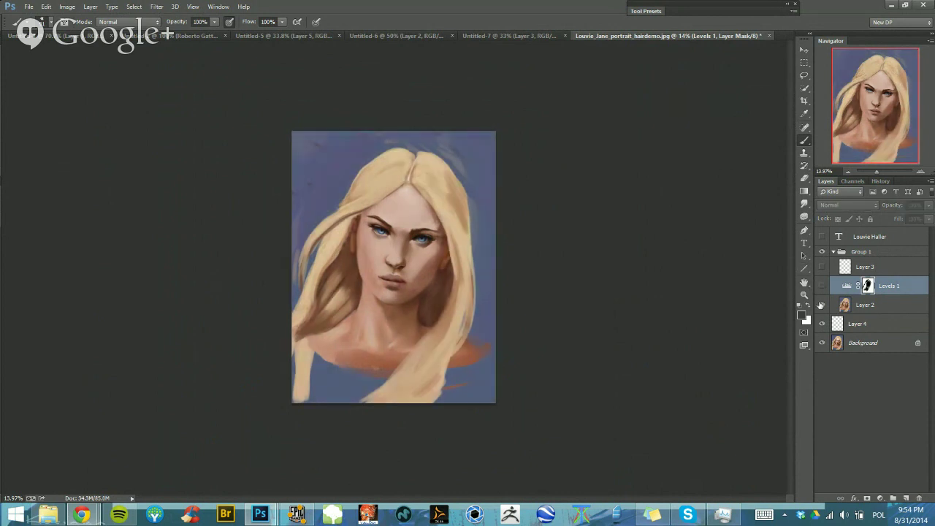
{"action": "left_click", "coordinate": [821, 305]}
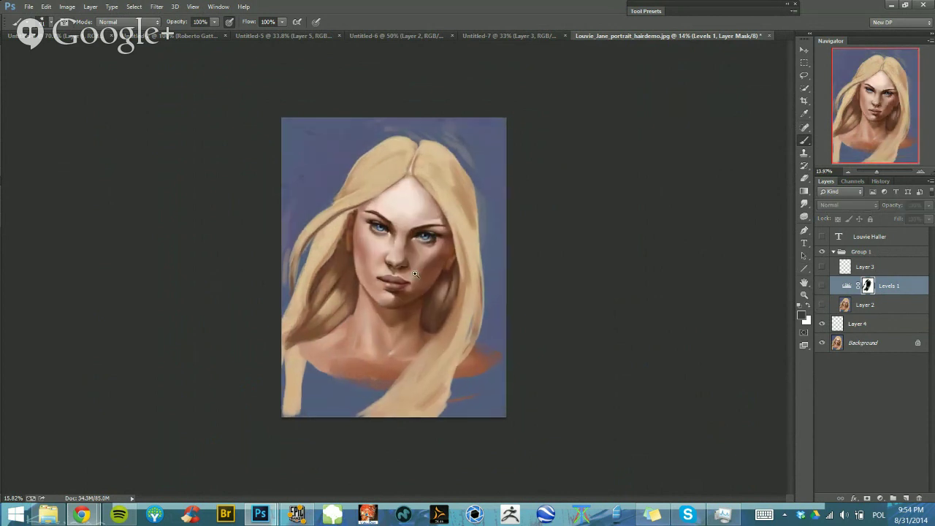
{"action": "scroll", "coordinate": [535, 285], "scroll_direction": "up", "scroll_amount": 3}
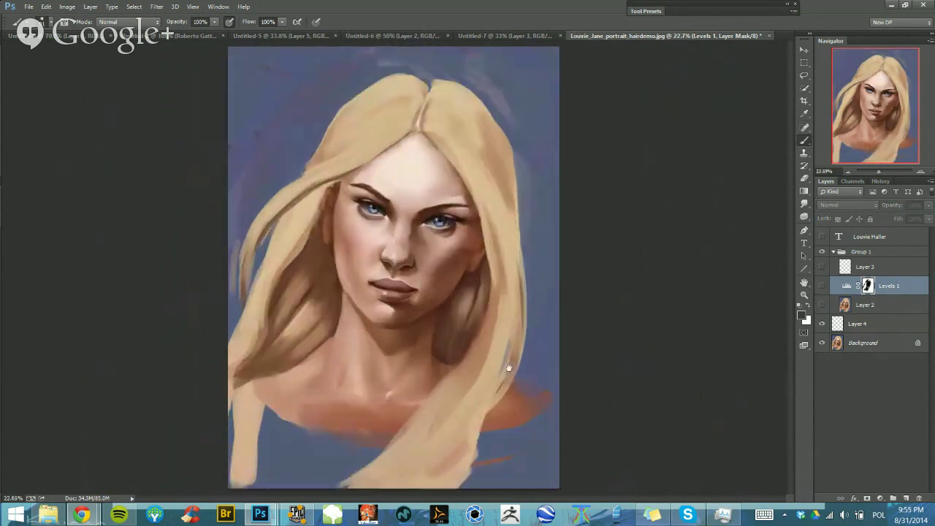
{"action": "left_click", "coordinate": [821, 305]}
{"action": "scroll", "coordinate": [602, 284], "scroll_direction": "down", "scroll_amount": 6}
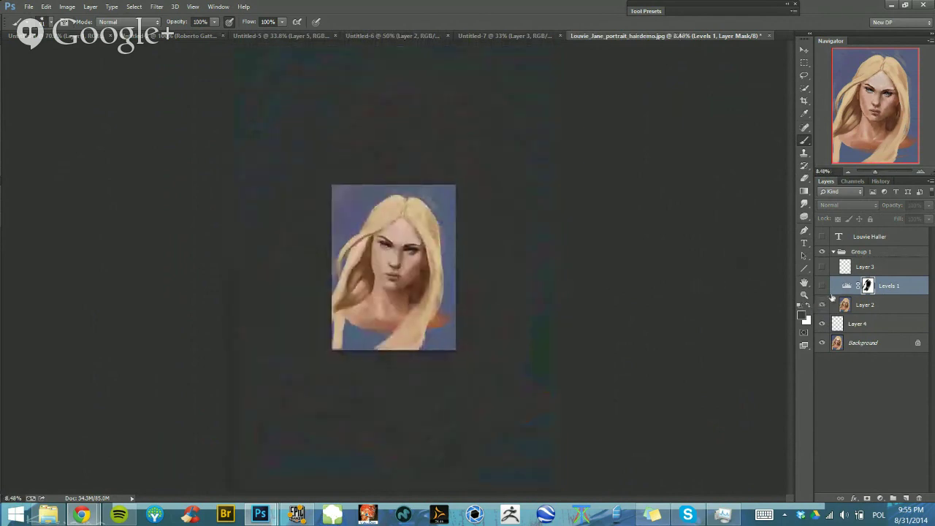
{"action": "left_click", "coordinate": [819, 323]}
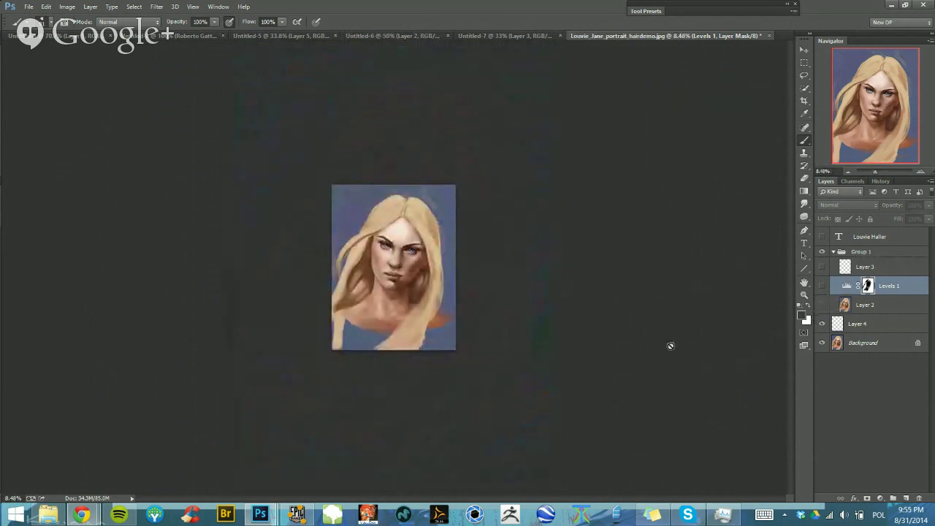
{"action": "scroll", "coordinate": [400, 279], "scroll_direction": "up", "scroll_amount": 5}
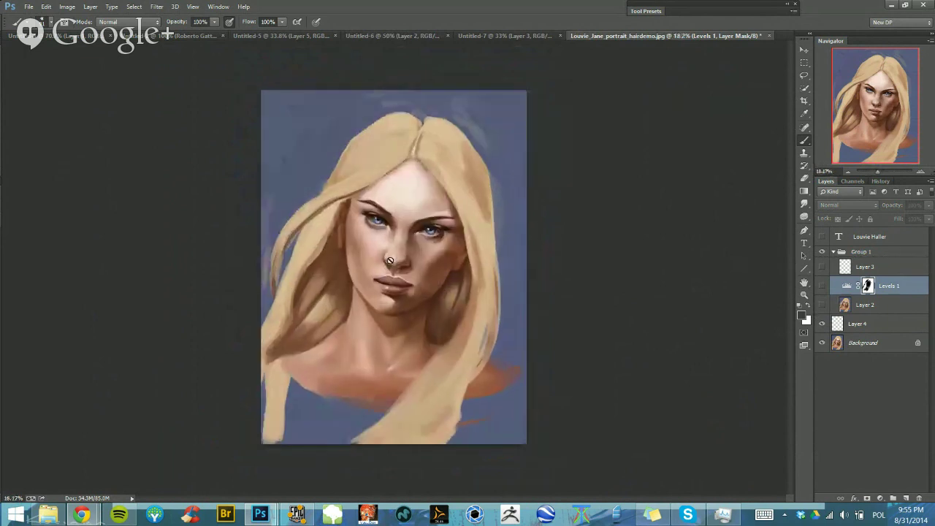
{"action": "scroll", "coordinate": [446, 272], "scroll_direction": "up", "scroll_amount": 1}
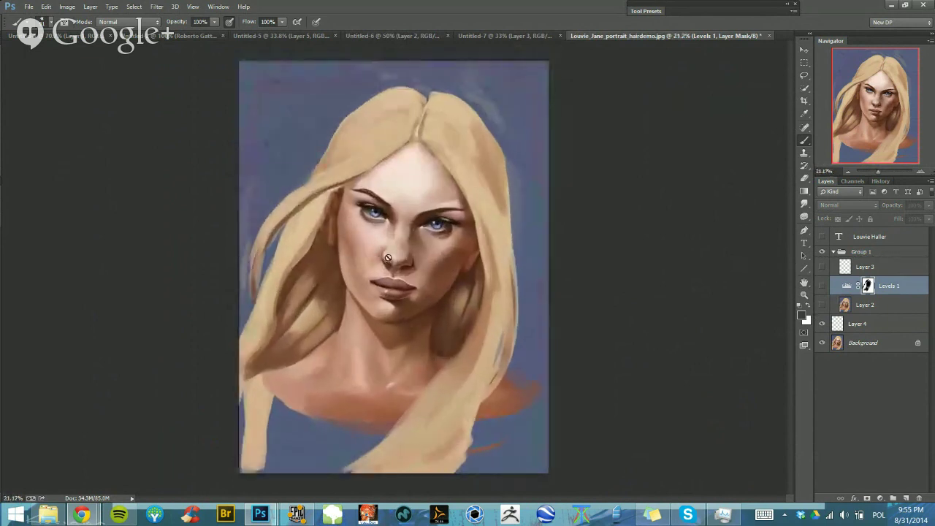
Add a new empty layer directly above Layer 4
{"action": "left_click", "coordinate": [867, 326]}
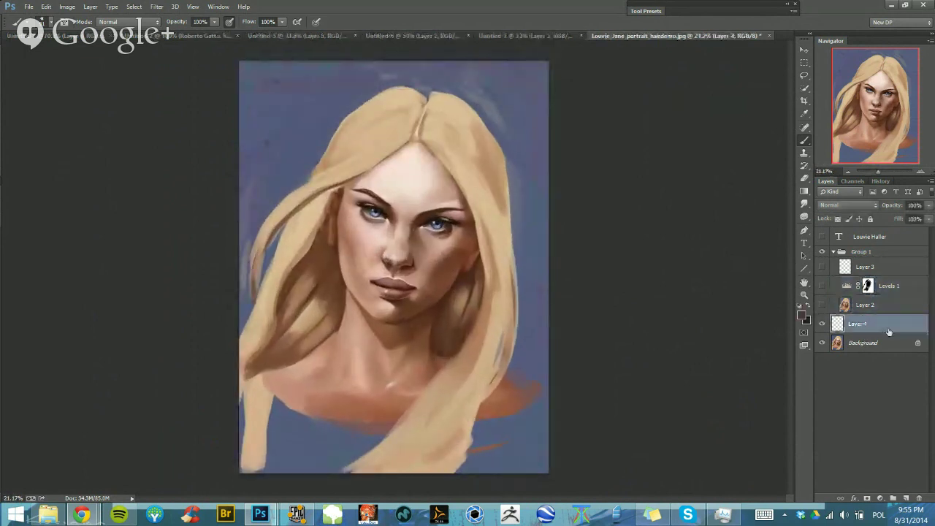
{"action": "left_click", "coordinate": [905, 498]}
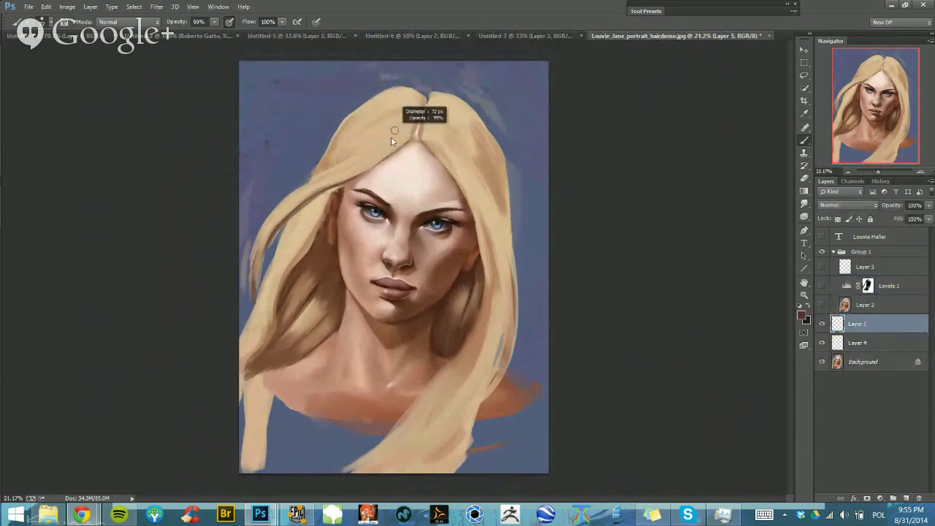
{"action": "key", "text": "0"}
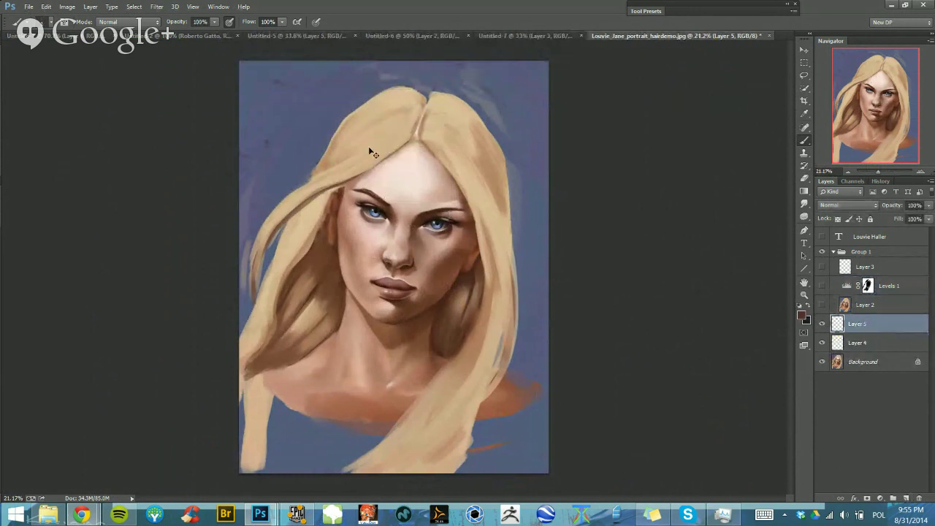
{"action": "left_click_drag", "start_coordinate": [365, 62], "coordinate": [385, 187]}
{"action": "key", "text": "ctrl+z"}
Tone down the white highlight along the upper lip's edge with sampled skin and lip colors at 98–99% brush opacity
{"action": "left_click_drag", "start_coordinate": [386, 274], "coordinate": [410, 279]}
{"action": "left_click", "coordinate": [442, 285], "text": "alt"}
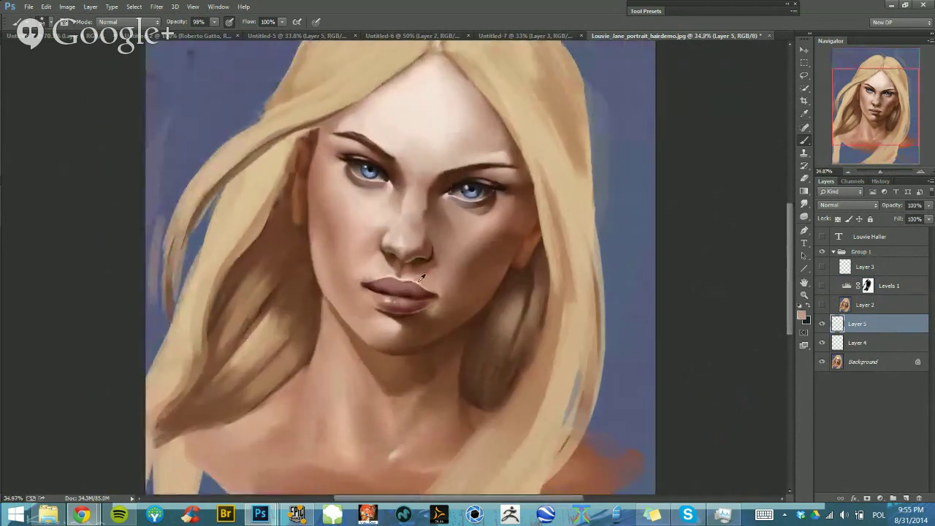
{"action": "left_click", "coordinate": [411, 288], "text": "alt"}
{"action": "left_click", "coordinate": [421, 285], "text": "alt"}
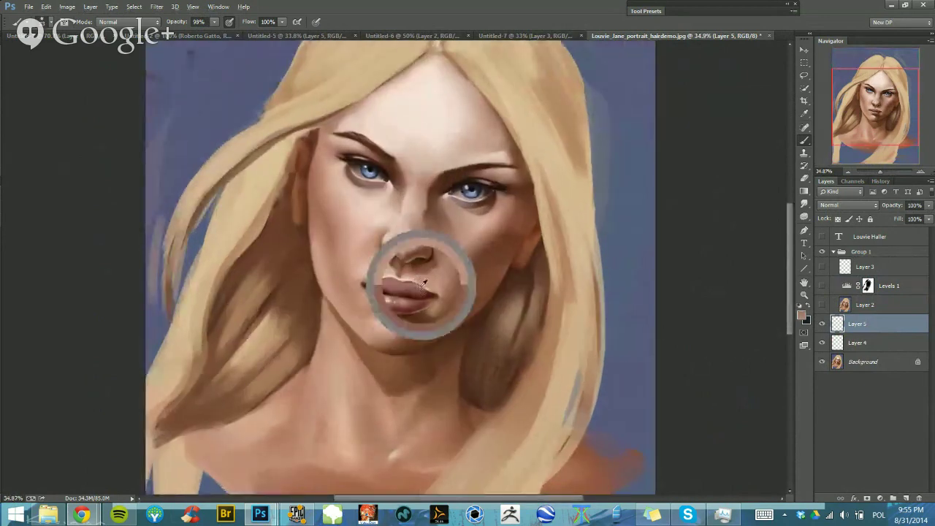
{"action": "left_click", "coordinate": [373, 265], "text": "alt"}
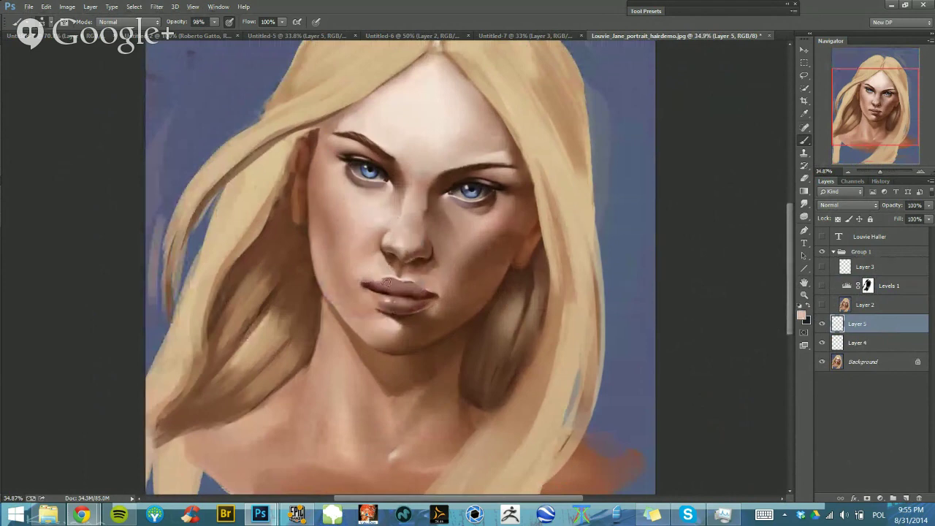
{"action": "left_click", "coordinate": [382, 280], "text": "alt"}
{"action": "right_click", "coordinate": [373, 305], "text": "alt"}
Touch up the pupil and iris of the shaded eye with sampled black at 97% brush opacity
{"action": "mouse_move", "coordinate": [453, 285]}
{"action": "left_mouse_down"}
{"action": "mouse_move", "coordinate": [435, 265]}
{"action": "mouse_move", "coordinate": [455, 264]}
{"action": "left_mouse_up"}
{"action": "right_click", "coordinate": [456, 204], "text": "alt"}
{"action": "left_click_drag", "start_coordinate": [439, 202], "coordinate": [453, 202]}
{"action": "left_click", "coordinate": [443, 199], "text": "alt"}
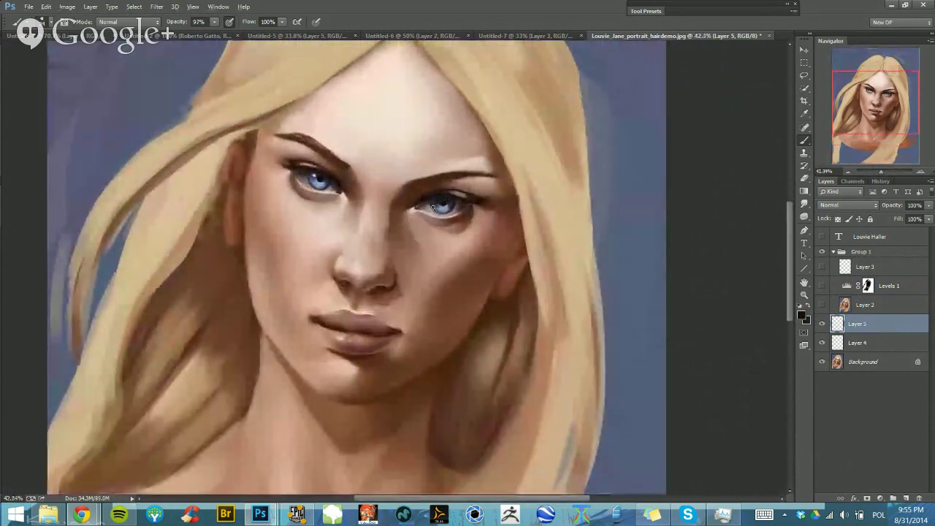
{"action": "key", "text": "9"}
{"action": "key", "text": "8"}
{"action": "mouse_move", "coordinate": [391, 302]}
{"action": "left_mouse_down"}
{"action": "mouse_move", "coordinate": [430, 272]}
{"action": "mouse_move", "coordinate": [434, 305]}
{"action": "left_mouse_up"}
{"action": "left_click_drag", "start_coordinate": [462, 274], "coordinate": [415, 325]}
Add a new Soft Light layer and brush a reddish blush onto the shaded cheek with sampled pinkish skin color
{"action": "left_click", "coordinate": [437, 276], "text": "alt"}
{"action": "left_click", "coordinate": [905, 498]}
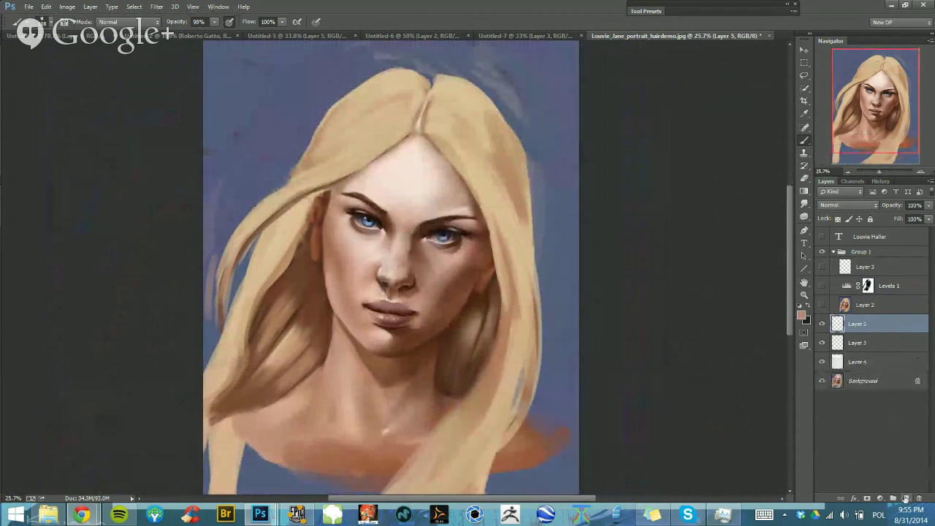
{"action": "left_click", "coordinate": [848, 206]}
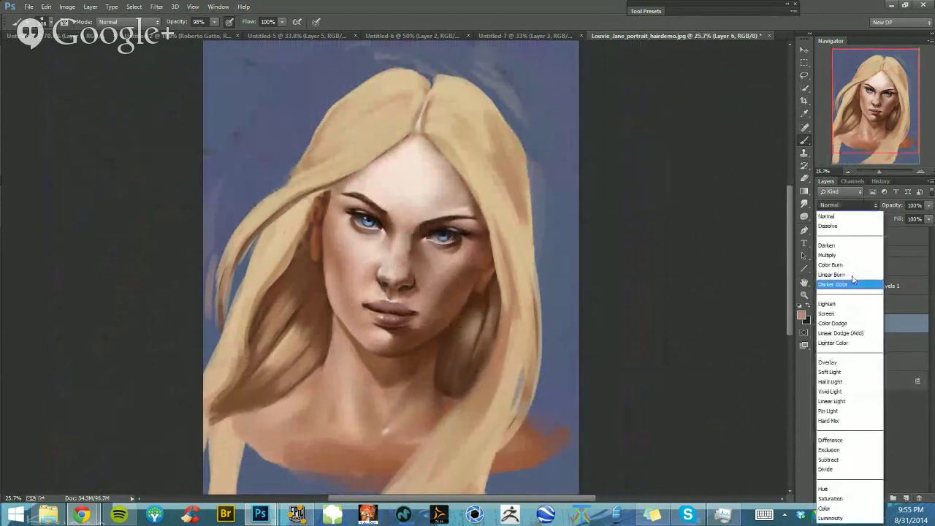
{"action": "left_click", "coordinate": [841, 378]}
{"action": "right_click", "coordinate": [458, 245]}
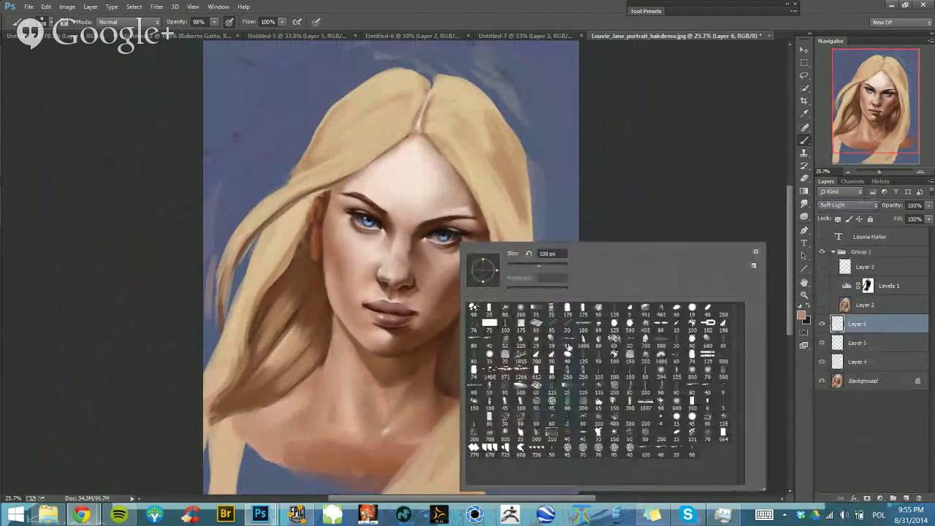
{"action": "left_click", "coordinate": [460, 299]}
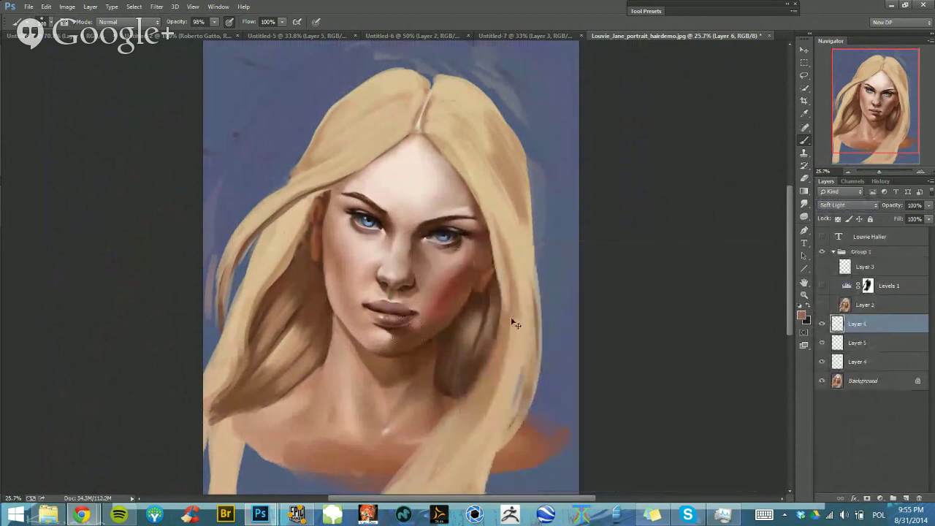
Show Layer 2 and glaze its shaded cheek, mouth and chin with the brush in Soft Light mode at 98% opacity
{"action": "left_click", "coordinate": [823, 306]}
{"action": "left_click", "coordinate": [863, 305]}
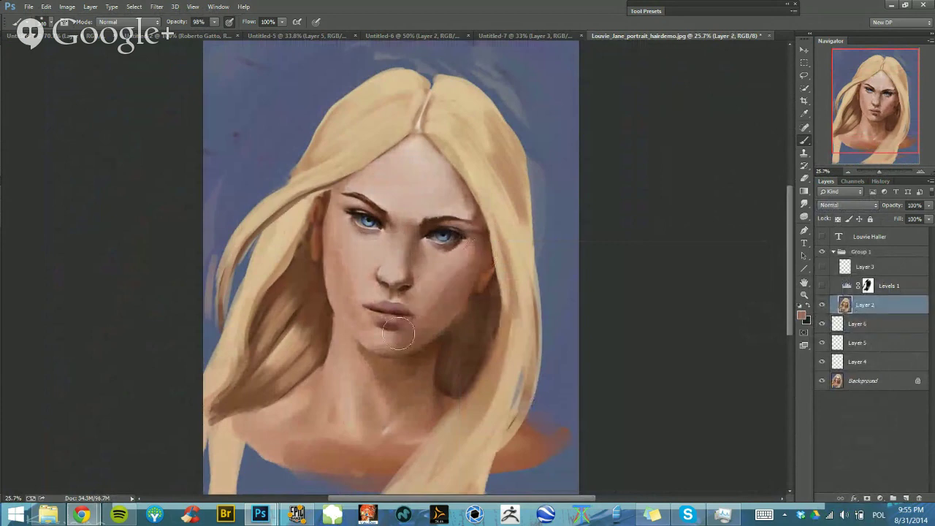
{"action": "right_click", "coordinate": [423, 263], "text": "shift"}
{"action": "left_click", "coordinate": [455, 337]}
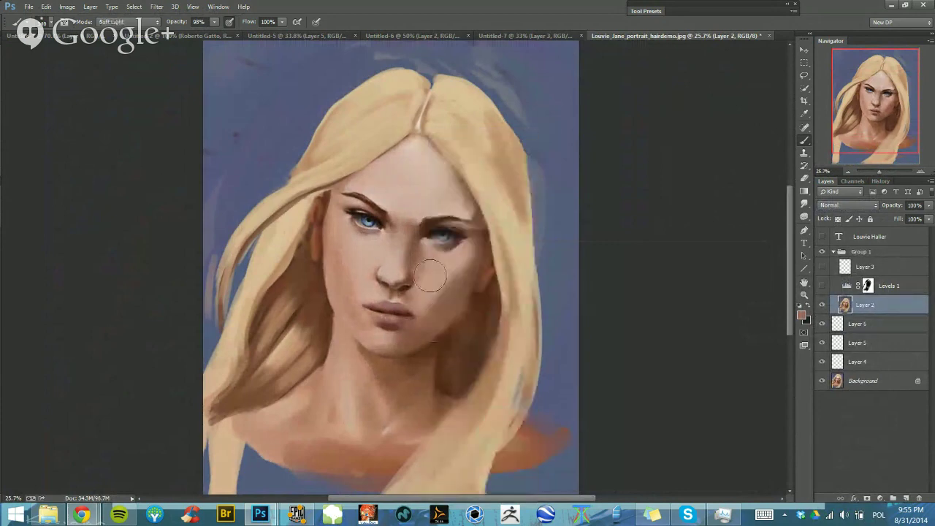
{"action": "left_click_drag", "start_coordinate": [423, 299], "coordinate": [420, 300]}
{"action": "left_click_drag", "start_coordinate": [448, 285], "coordinate": [395, 344]}
{"action": "left_click_drag", "start_coordinate": [453, 274], "coordinate": [378, 358]}
{"action": "left_click_drag", "start_coordinate": [379, 293], "coordinate": [372, 294]}
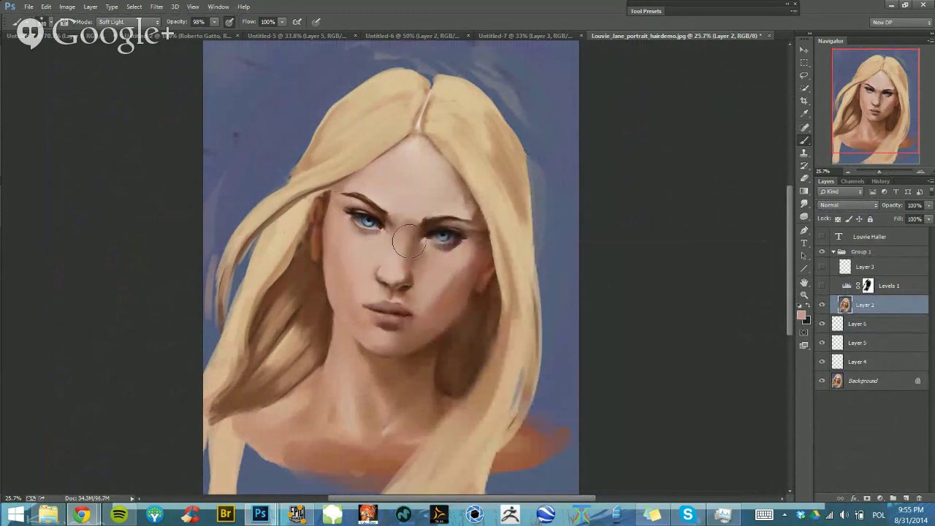
Warm the nose bridge, eye sockets and temples on Layer 2 with light skin-colored Soft Light strokes
{"action": "left_click_drag", "start_coordinate": [406, 255], "coordinate": [395, 242]}
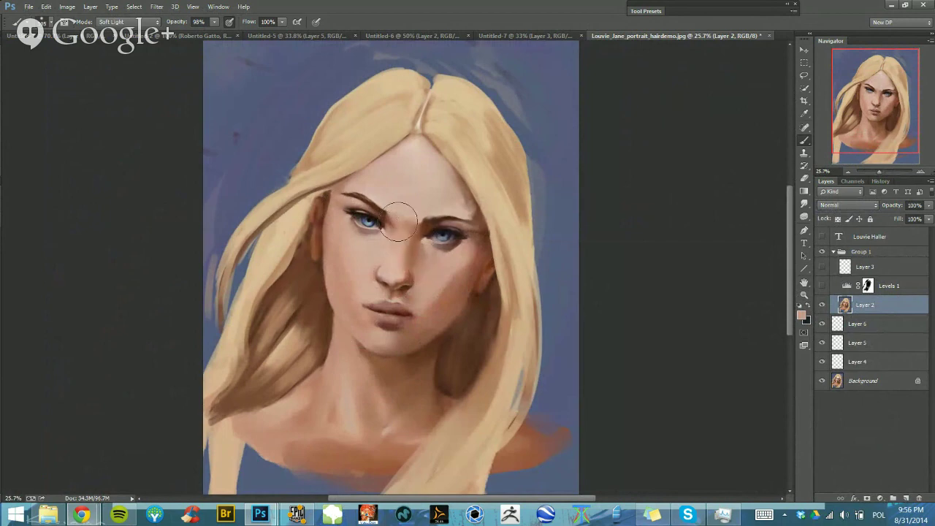
{"action": "left_click_drag", "start_coordinate": [354, 216], "coordinate": [362, 230]}
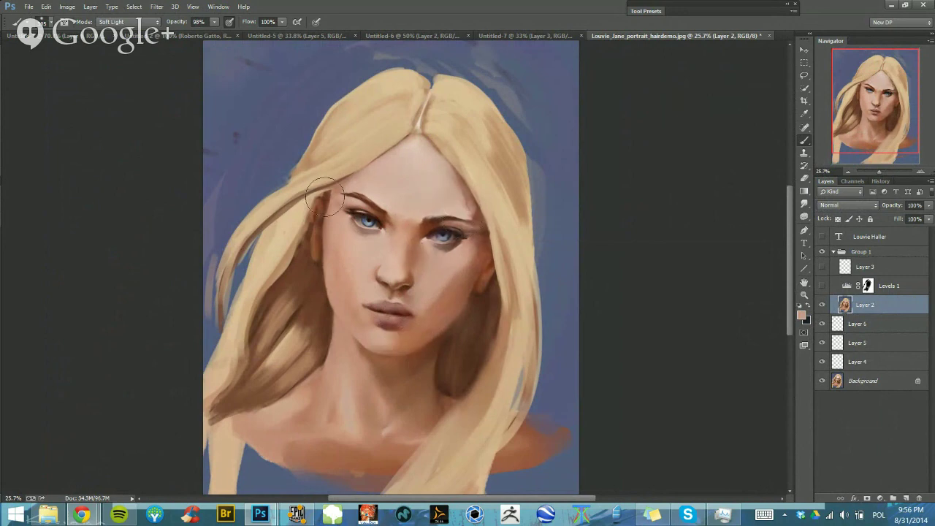
{"action": "left_click_drag", "start_coordinate": [334, 218], "coordinate": [346, 229]}
{"action": "left_click_drag", "start_coordinate": [331, 389], "coordinate": [331, 364]}
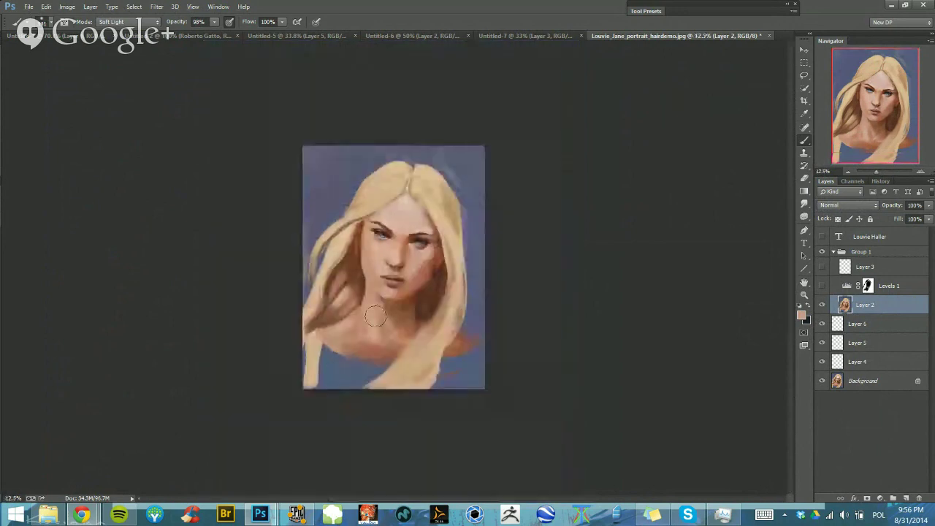
{"action": "left_click_drag", "start_coordinate": [399, 242], "coordinate": [407, 241]}
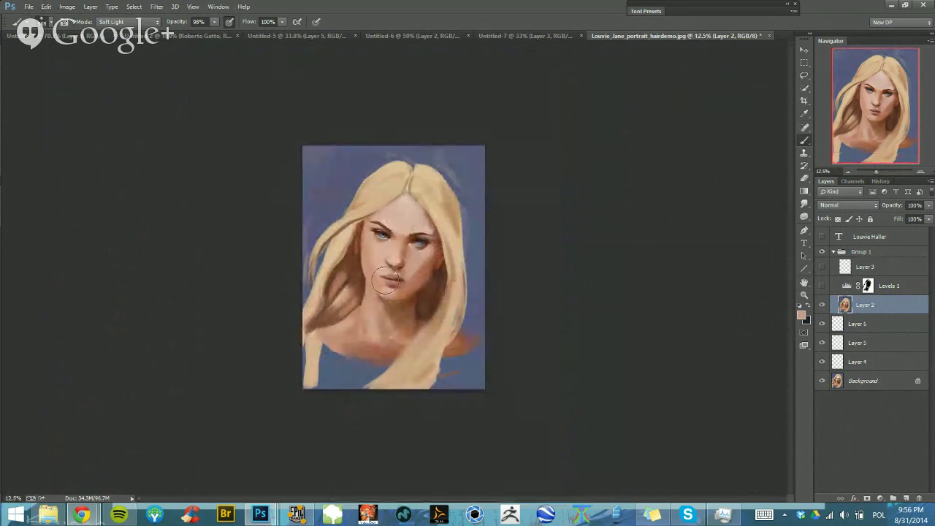
{"action": "left_click_drag", "start_coordinate": [406, 237], "coordinate": [445, 243]}
{"action": "left_click_drag", "start_coordinate": [447, 244], "coordinate": [419, 241]}
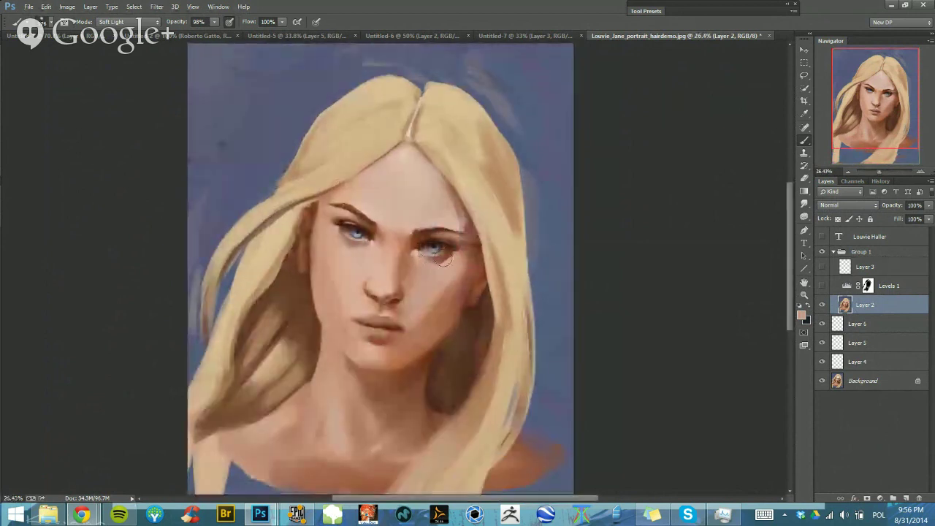
Glaze the lips, chin and shaded cheek in Soft Light mode, flipping the canvas horizontally to check the face
{"action": "right_click", "coordinate": [384, 301], "text": "alt"}
{"action": "mouse_move", "coordinate": [375, 304]}
{"action": "left_mouse_down"}
{"action": "mouse_move", "coordinate": [351, 324]}
{"action": "mouse_move", "coordinate": [380, 321]}
{"action": "mouse_move", "coordinate": [401, 345]}
{"action": "left_mouse_up"}
{"action": "scroll", "coordinate": [401, 387], "scroll_direction": "down", "scroll_amount": 3}
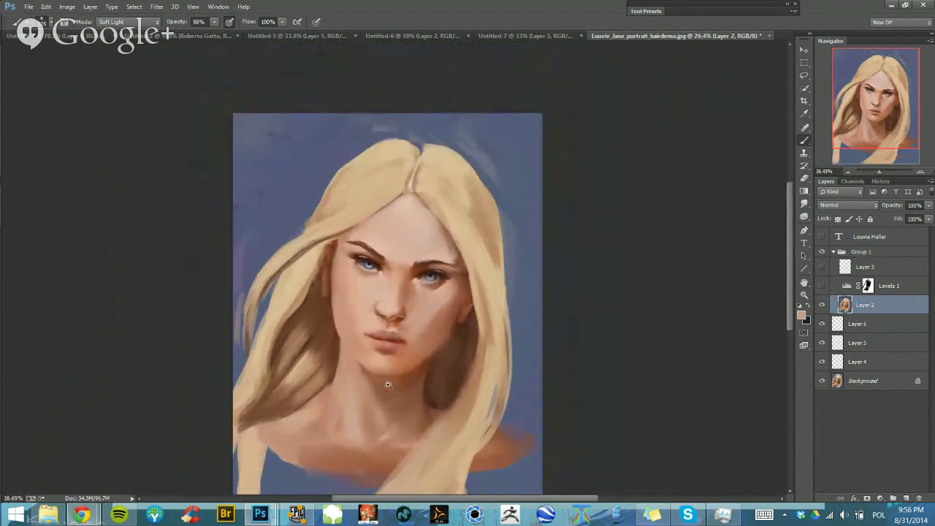
{"action": "scroll", "coordinate": [374, 276], "scroll_direction": "up", "scroll_amount": 3}
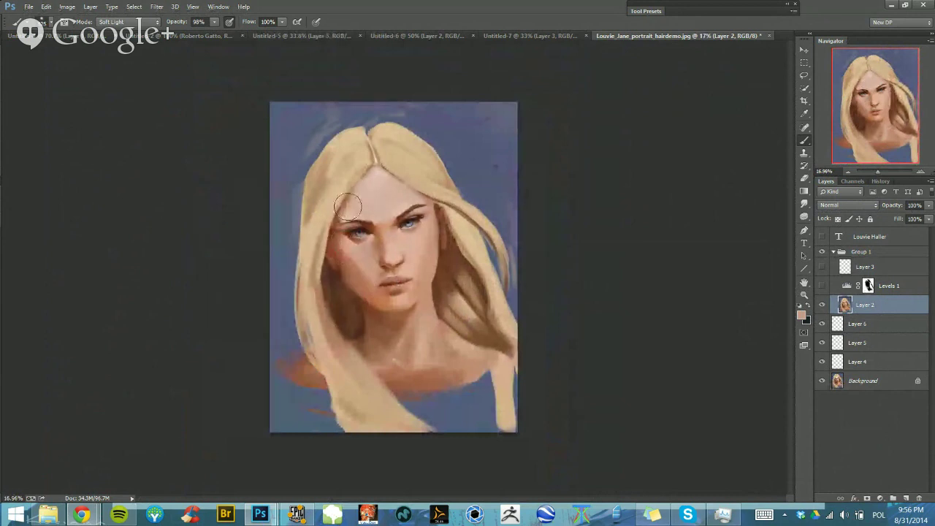
{"action": "left_click_drag", "start_coordinate": [355, 285], "coordinate": [353, 290]}
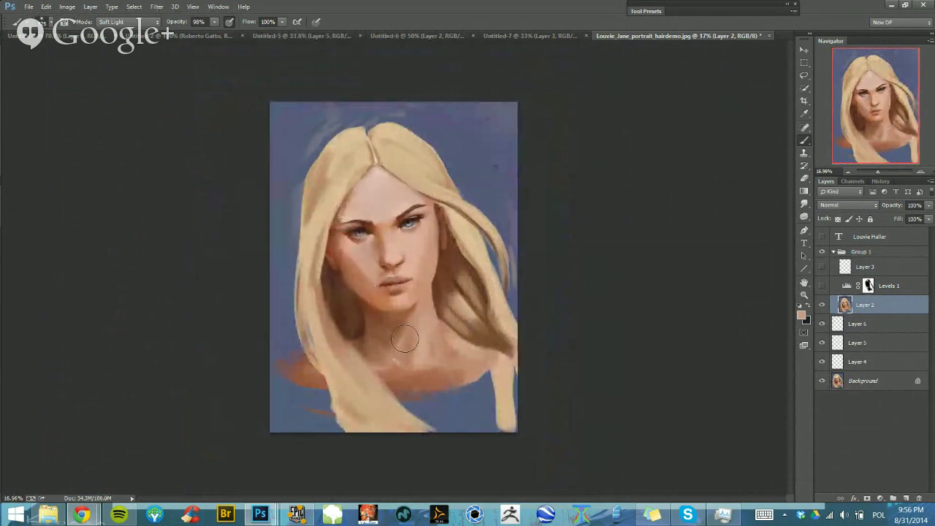
{"action": "scroll", "coordinate": [395, 278], "scroll_direction": "up", "scroll_amount": 1}
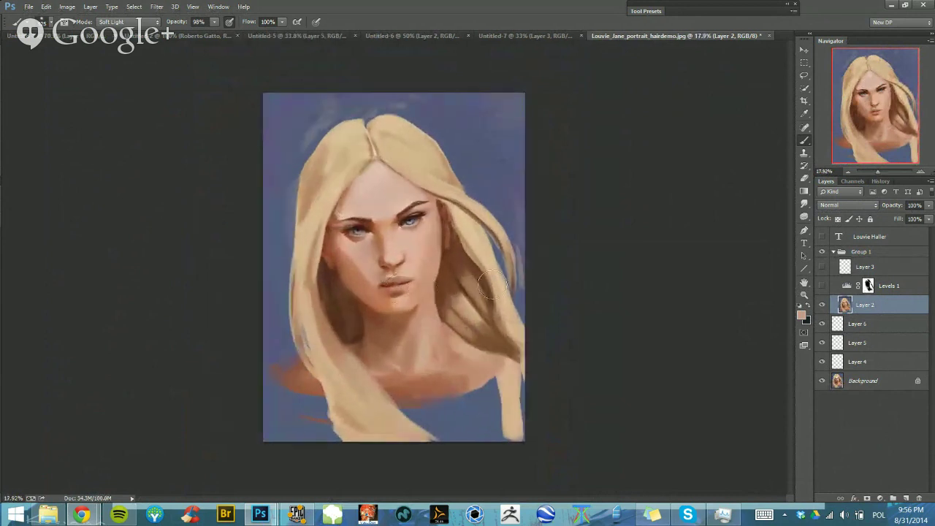
Return the brush to Normal mode and paint sampled reddish skin color around the shaded eye and temple
{"action": "right_click", "coordinate": [361, 272], "text": "alt"}
{"action": "right_click", "coordinate": [365, 260], "text": "shift"}
{"action": "left_click", "coordinate": [395, 148]}
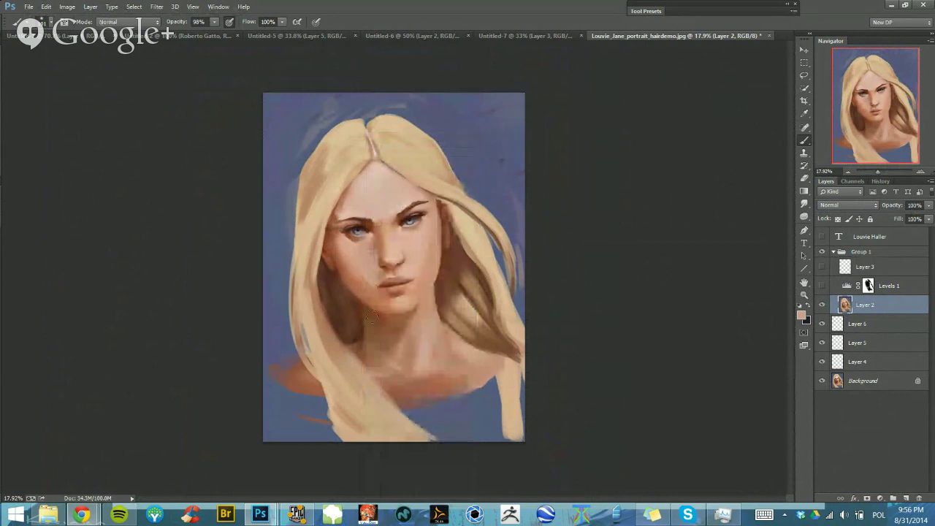
{"action": "left_click", "coordinate": [356, 296], "text": "alt"}
{"action": "left_click_drag", "start_coordinate": [347, 248], "coordinate": [345, 239]}
{"action": "left_click_drag", "start_coordinate": [330, 217], "coordinate": [334, 218]}
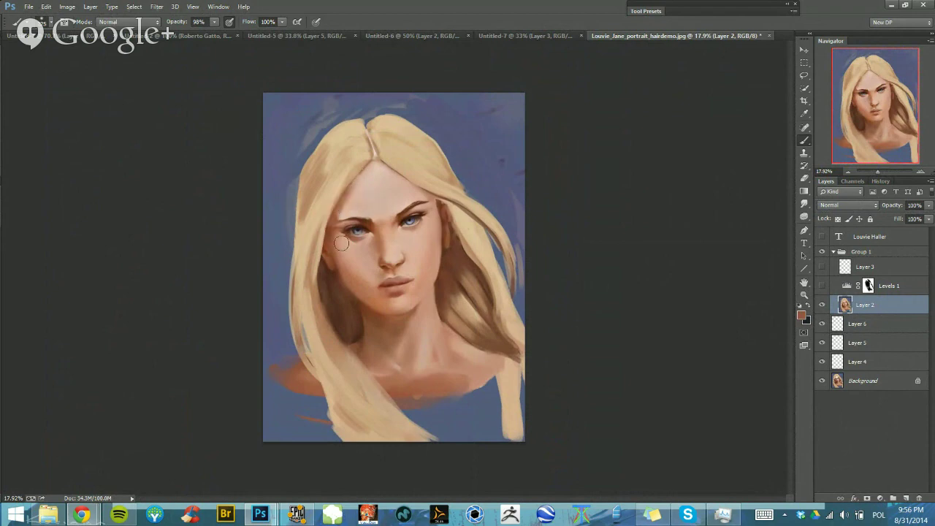
{"action": "left_click", "coordinate": [336, 272], "text": "alt"}
{"action": "key", "text": "ctrl+l"}
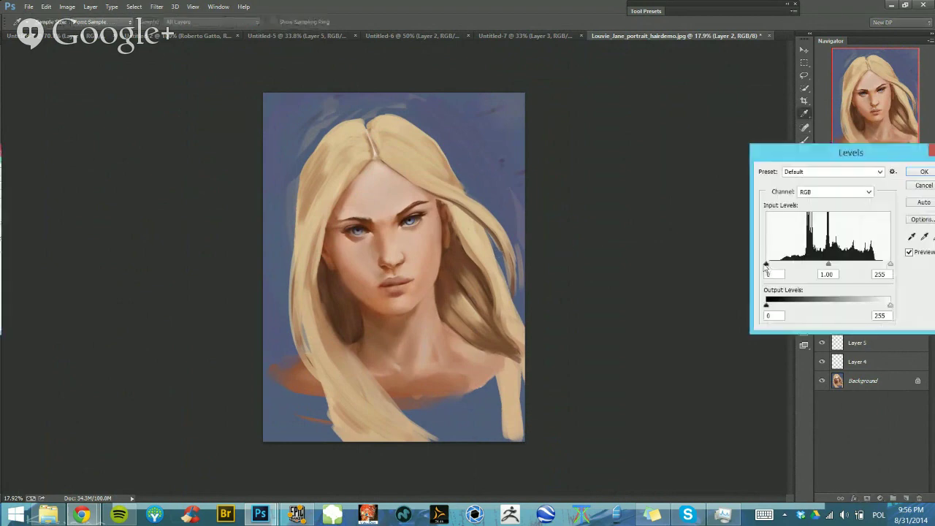
{"action": "left_click_drag", "start_coordinate": [767, 264], "coordinate": [784, 266]}
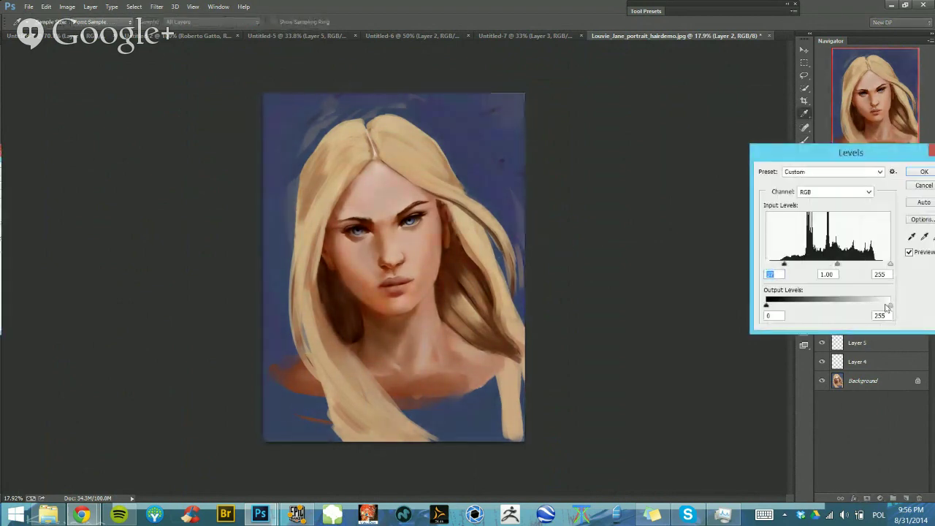
{"action": "mouse_move", "coordinate": [890, 306]}
{"action": "left_mouse_down"}
{"action": "mouse_move", "coordinate": [880, 308]}
{"action": "mouse_move", "coordinate": [892, 308]}
{"action": "left_mouse_up"}
{"action": "left_click_drag", "start_coordinate": [783, 265], "coordinate": [774, 265]}
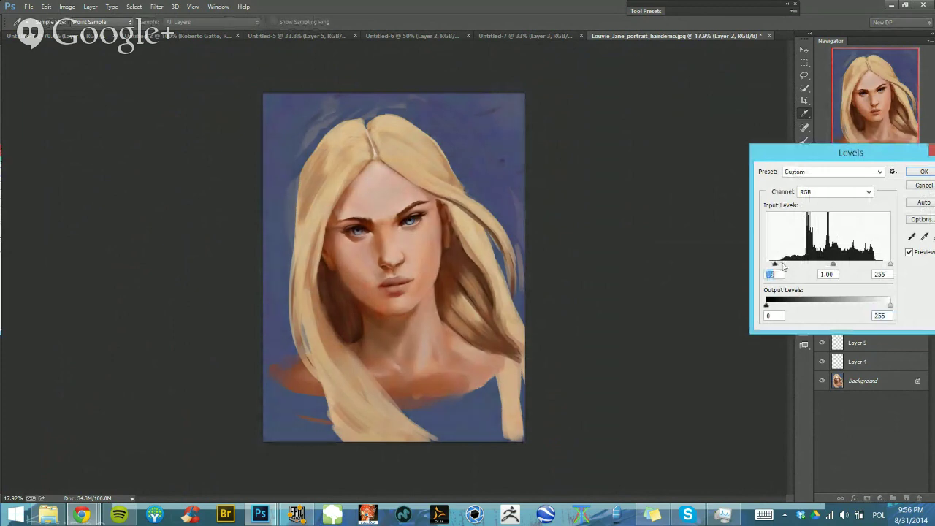
{"action": "mouse_move", "coordinate": [838, 265]}
{"action": "left_mouse_down"}
{"action": "mouse_move", "coordinate": [848, 271]}
{"action": "mouse_move", "coordinate": [817, 266]}
{"action": "mouse_move", "coordinate": [846, 268]}
{"action": "left_mouse_up"}
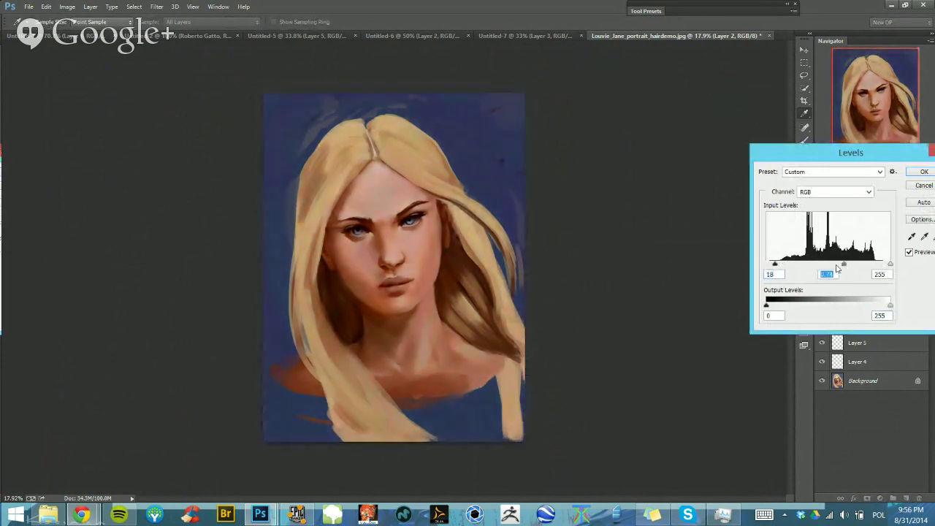
{"action": "key", "text": "Escape"}
{"action": "mouse_move", "coordinate": [700, 274]}
{"action": "left_mouse_down"}
{"action": "mouse_move", "coordinate": [682, 265]}
{"action": "mouse_move", "coordinate": [702, 267]}
{"action": "left_mouse_up"}
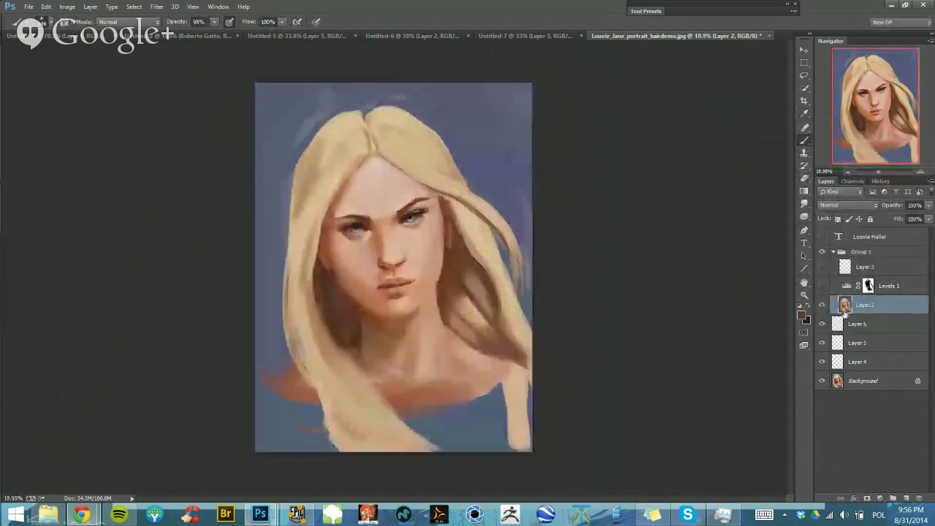
Try a darker Levels adjustment on Layer 2 with shadow input 52 and midtones 1.04
{"action": "key", "text": "ctrl+l"}
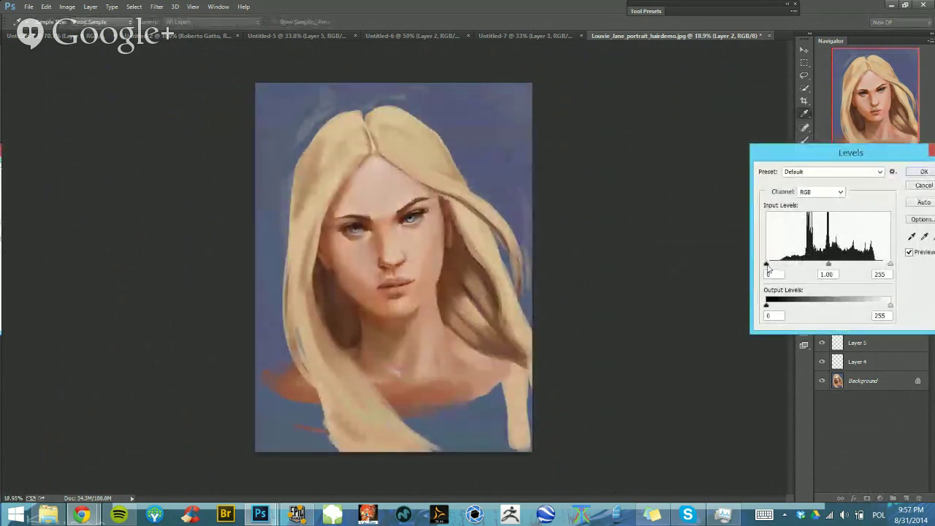
{"action": "left_click_drag", "start_coordinate": [768, 268], "coordinate": [792, 264]}
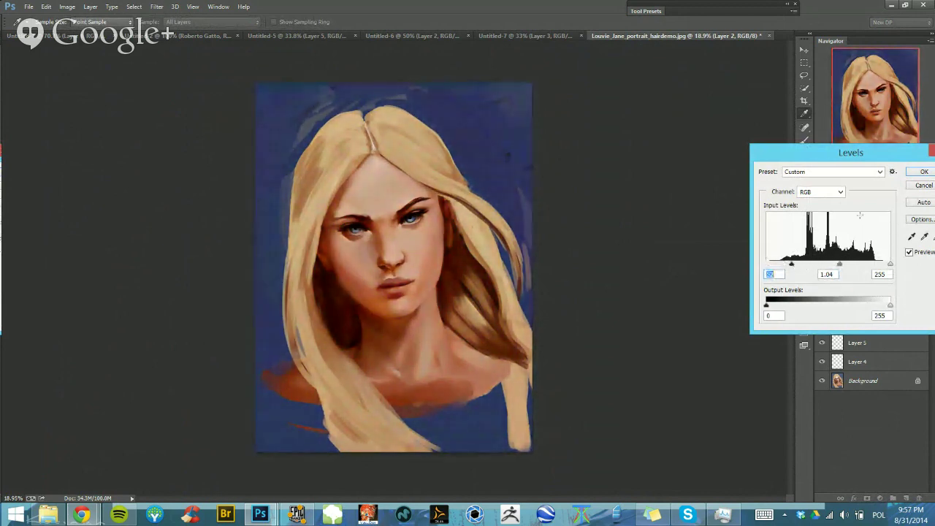
{"action": "left_click", "coordinate": [925, 173]}
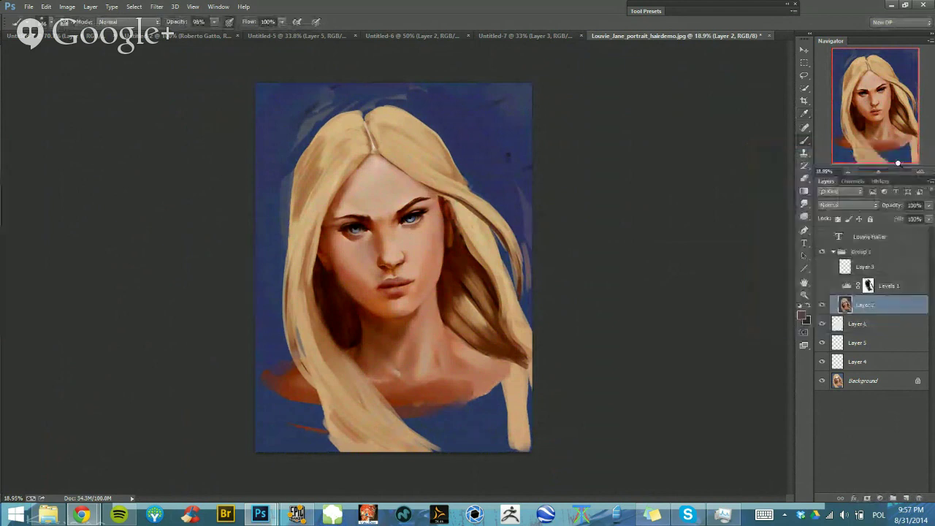
Try lowering Layer 2's saturation to -21 with Hue/Saturation
{"action": "key", "text": "ctrl+u"}
{"action": "mouse_move", "coordinate": [786, 252]}
{"action": "left_mouse_down"}
{"action": "mouse_move", "coordinate": [768, 256]}
{"action": "mouse_move", "coordinate": [776, 256]}
{"action": "left_mouse_up"}
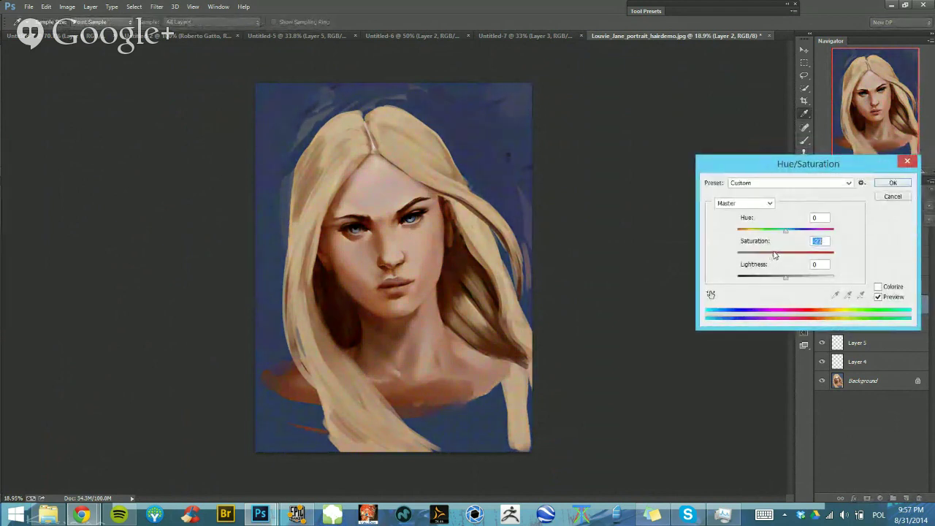
{"action": "left_click", "coordinate": [893, 183]}
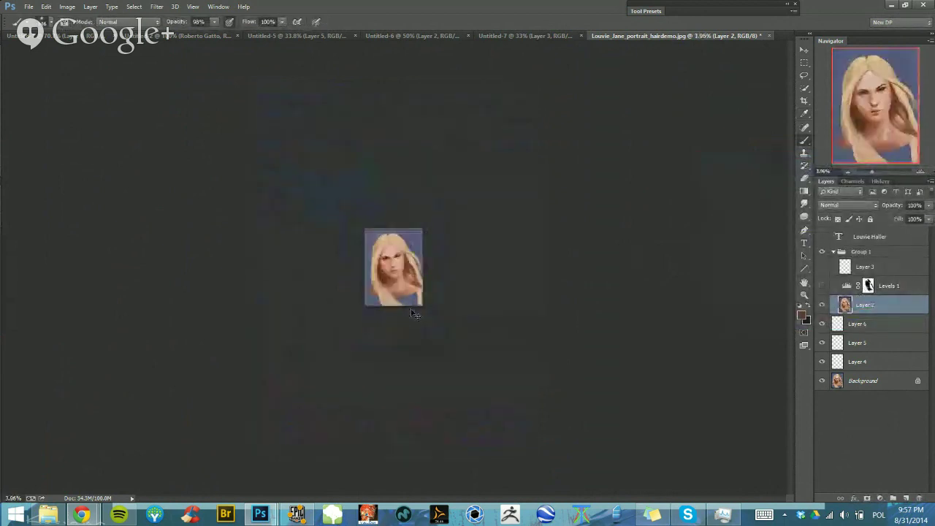
Examine the hue and saturation of the background, hair and shaded skin by sampling each color into the color wheel
{"action": "left_click_drag", "start_coordinate": [439, 275], "coordinate": [475, 259]}
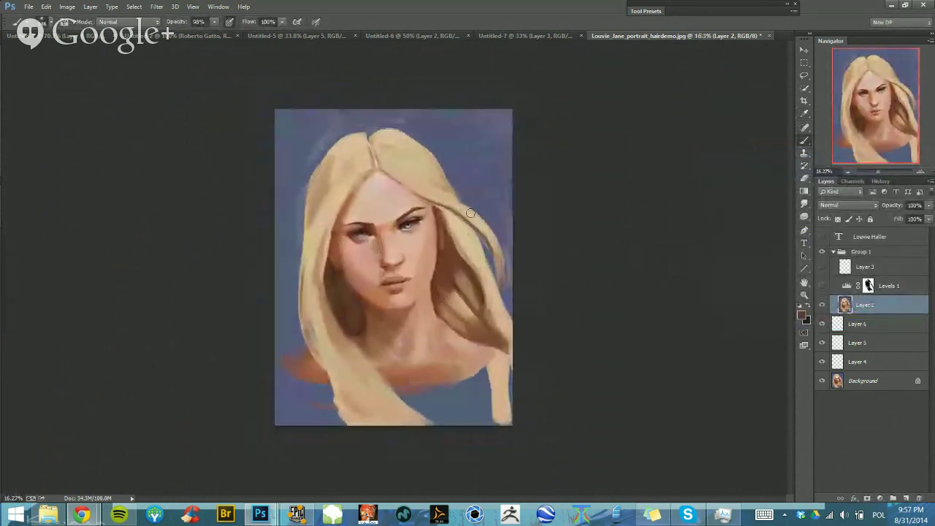
{"action": "left_click", "coordinate": [476, 173], "text": "alt"}
{"action": "right_click", "coordinate": [476, 182], "text": "alt+shift"}
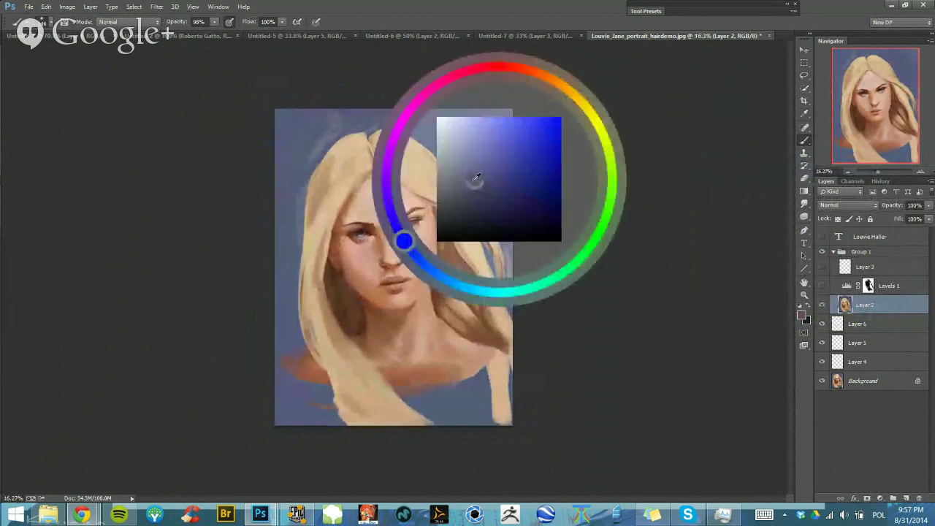
{"action": "right_click", "coordinate": [476, 183], "text": "alt+shift"}
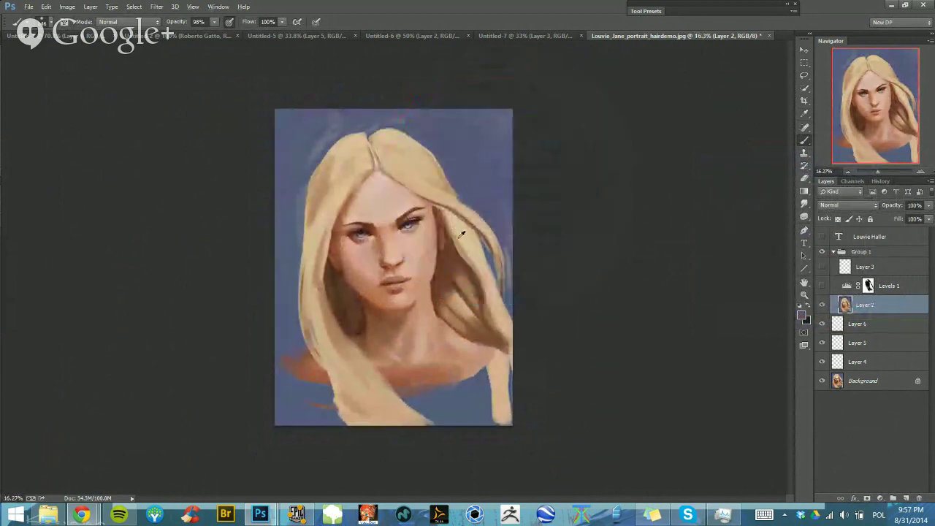
{"action": "right_click", "coordinate": [462, 234], "text": "alt+shift"}
{"action": "right_click", "coordinate": [441, 293], "text": "alt+shift"}
{"action": "left_click", "coordinate": [349, 297], "text": "alt"}
{"action": "right_click", "coordinate": [354, 298], "text": "alt+shift"}
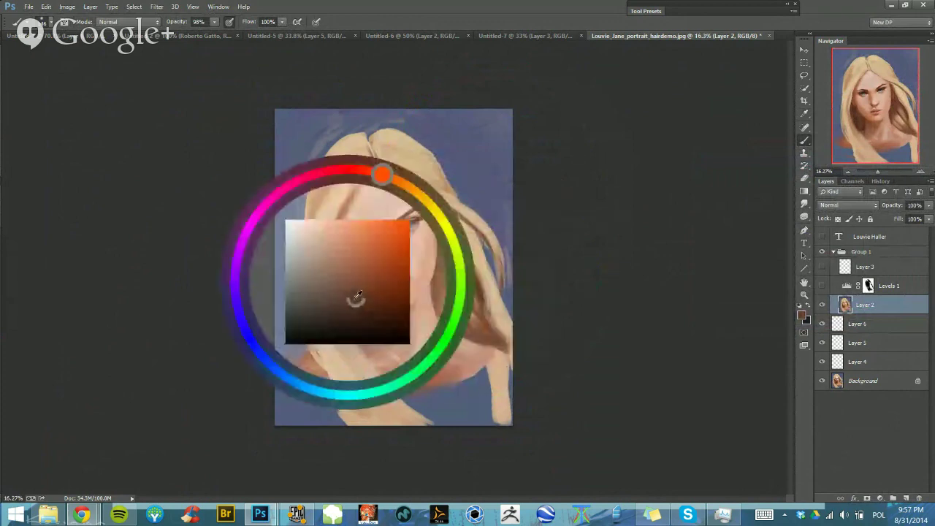
{"action": "right_click", "coordinate": [339, 312], "text": "alt+shift"}
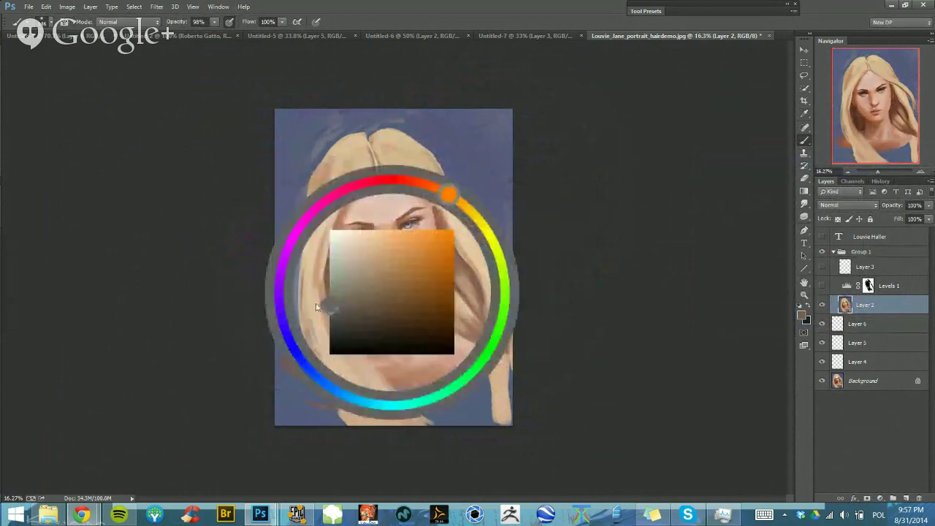
{"action": "mouse_move", "coordinate": [323, 309]}
{"action": "left_mouse_down"}
{"action": "mouse_move", "coordinate": [347, 329]}
{"action": "mouse_move", "coordinate": [357, 360]}
{"action": "mouse_move", "coordinate": [340, 356]}
{"action": "mouse_move", "coordinate": [370, 355]}
{"action": "mouse_move", "coordinate": [379, 344]}
{"action": "left_mouse_up"}
{"action": "key", "text": "ctrl+z"}
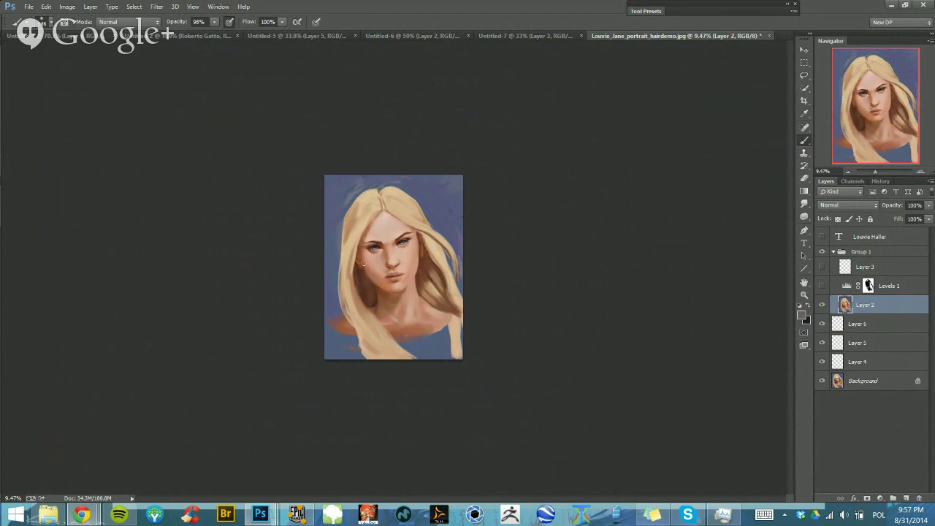
{"action": "mouse_move", "coordinate": [389, 252]}
{"action": "left_mouse_down"}
{"action": "mouse_move", "coordinate": [439, 259]}
{"action": "mouse_move", "coordinate": [414, 268]}
{"action": "left_mouse_up"}
{"action": "right_click", "coordinate": [416, 246], "text": "alt"}
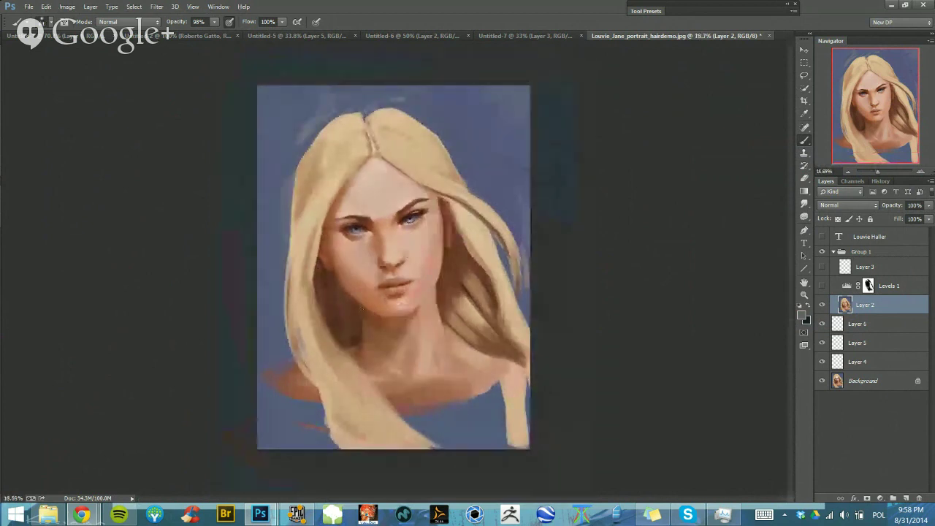
{"action": "right_click", "coordinate": [374, 208], "text": "alt"}
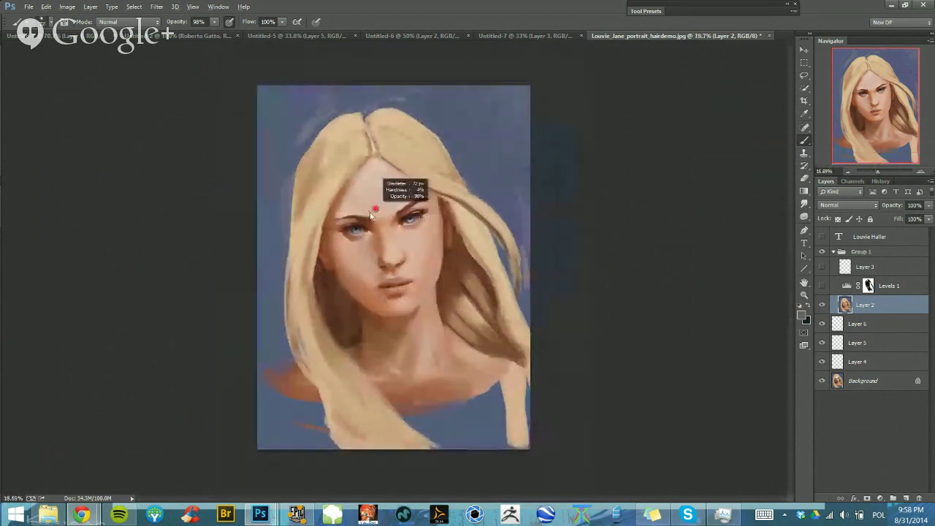
{"action": "right_click", "coordinate": [345, 282], "text": "alt"}
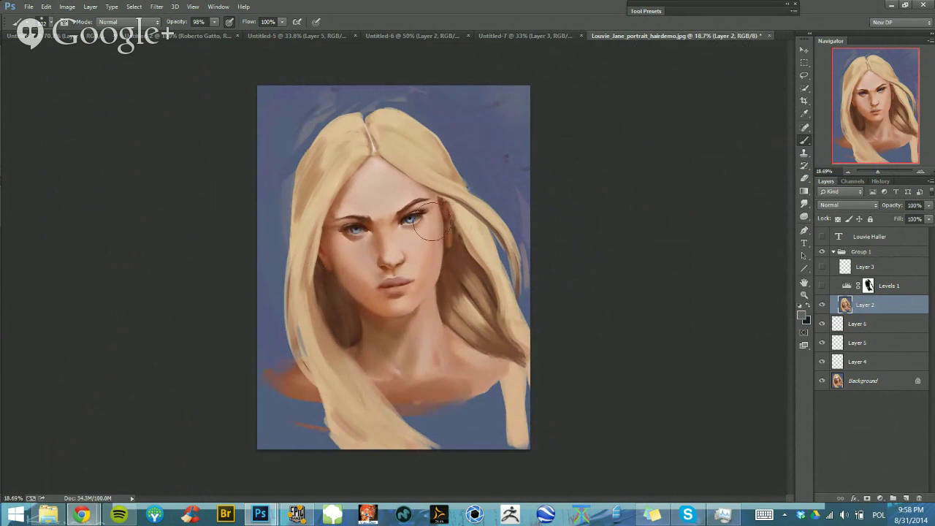
Hide Layer 2 to compare the portrait versions and bring up the open Chrome windows
{"action": "left_click", "coordinate": [822, 304]}
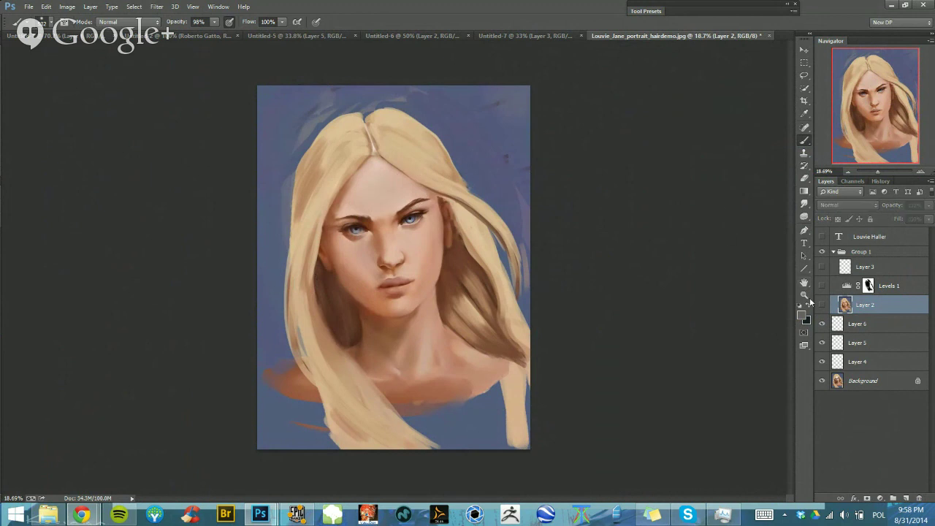
{"action": "left_click", "coordinate": [90, 512]}
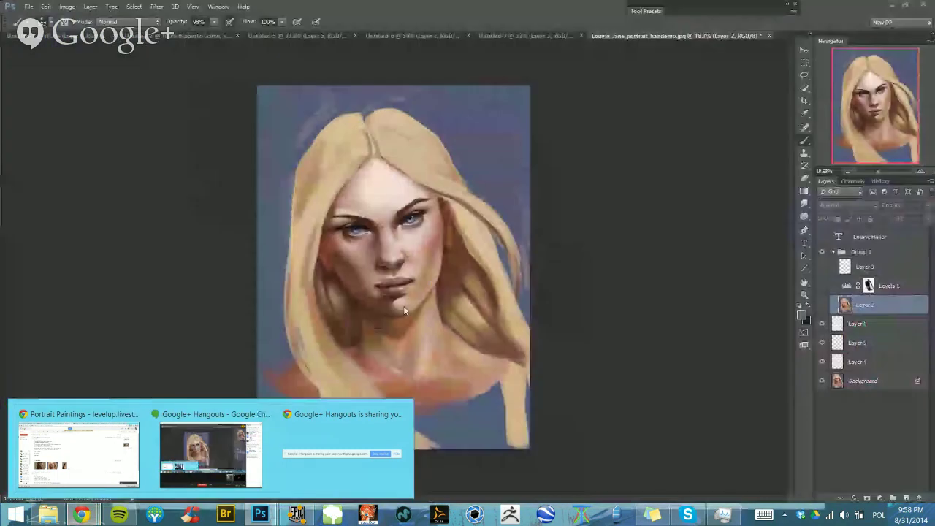
Show and hide Layer 2 to compare the softened portrait with the version beneath it
{"action": "left_click", "coordinate": [403, 306]}
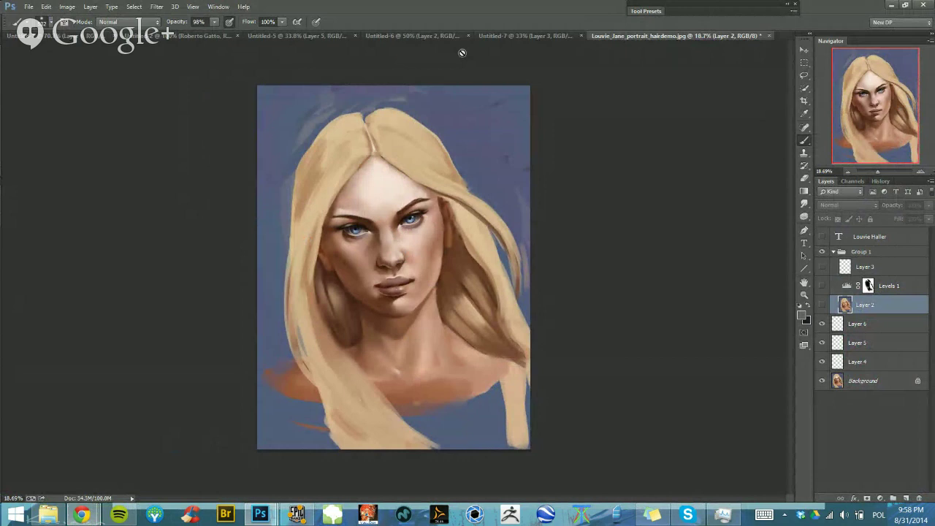
{"action": "left_click", "coordinate": [823, 306]}
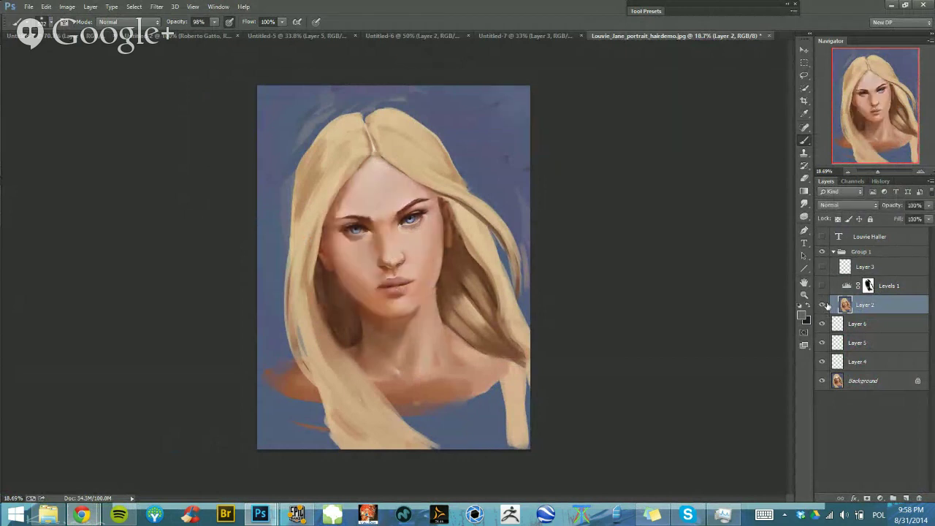
{"action": "left_click", "coordinate": [824, 305]}
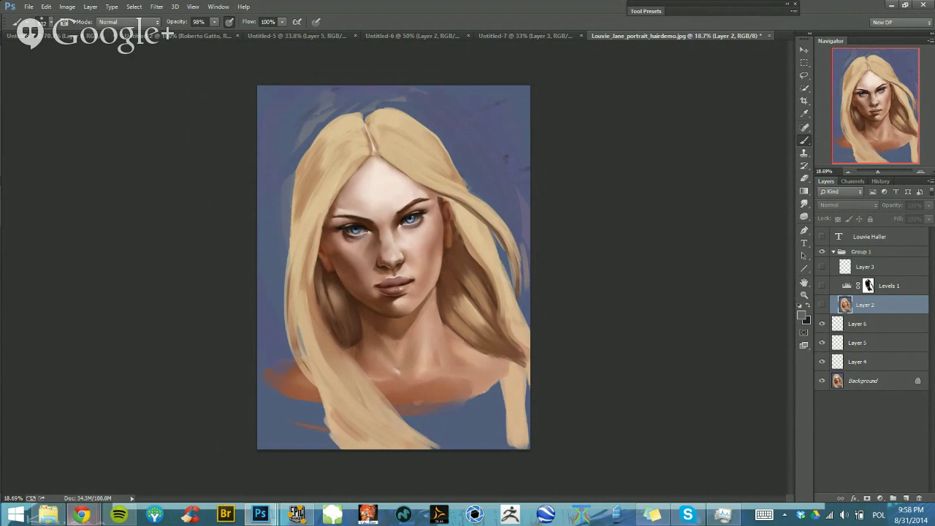
Switch to Chrome, browse the Gnomon Workshop search results, dismiss the downloads bar and request results page 9
{"action": "mouse_move", "coordinate": [80, 516]}
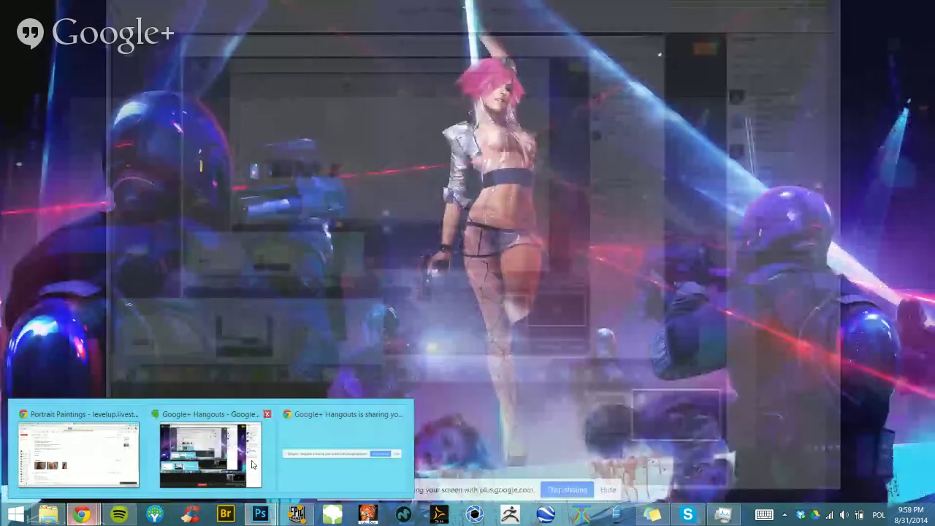
{"action": "mouse_move", "coordinate": [114, 451]}
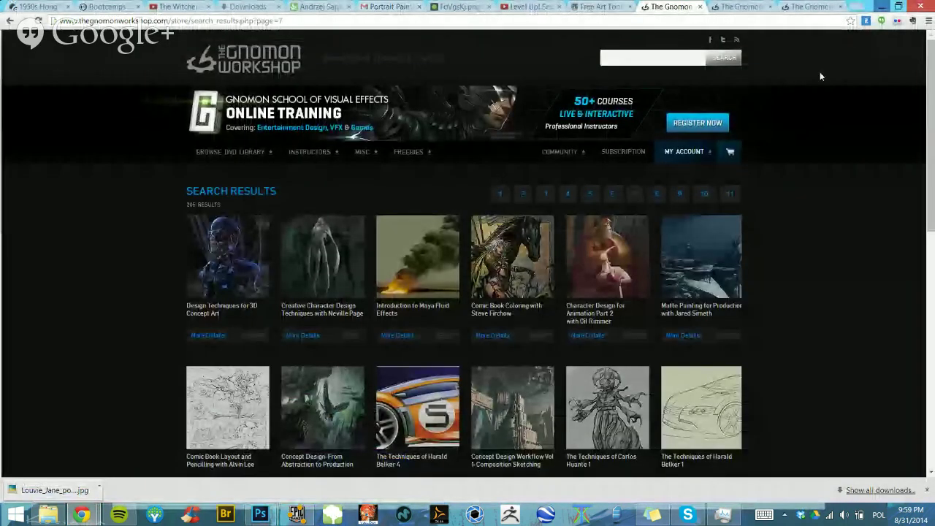
{"action": "scroll", "coordinate": [765, 221], "scroll_direction": "down", "scroll_amount": 1}
{"action": "scroll", "coordinate": [764, 219], "scroll_direction": "down", "scroll_amount": 1}
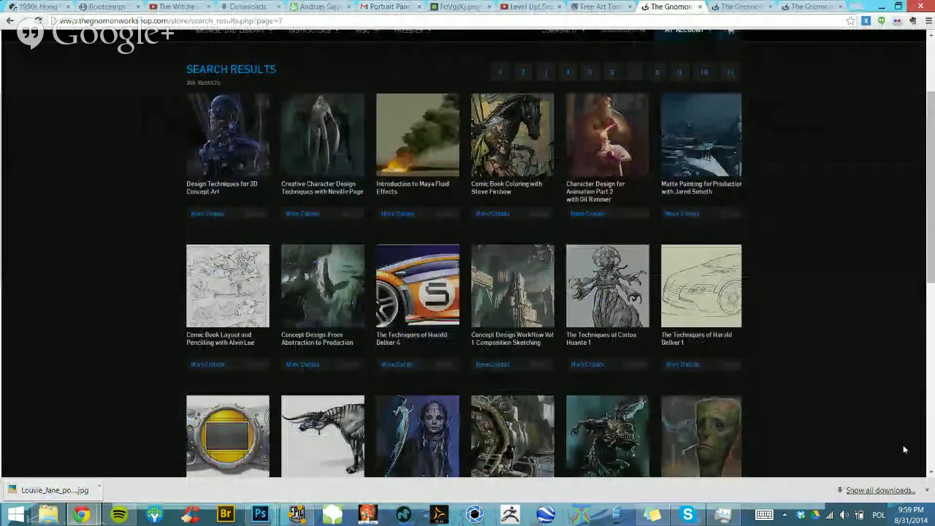
{"action": "left_click", "coordinate": [927, 491]}
{"action": "scroll", "coordinate": [835, 415], "scroll_direction": "down", "scroll_amount": 3}
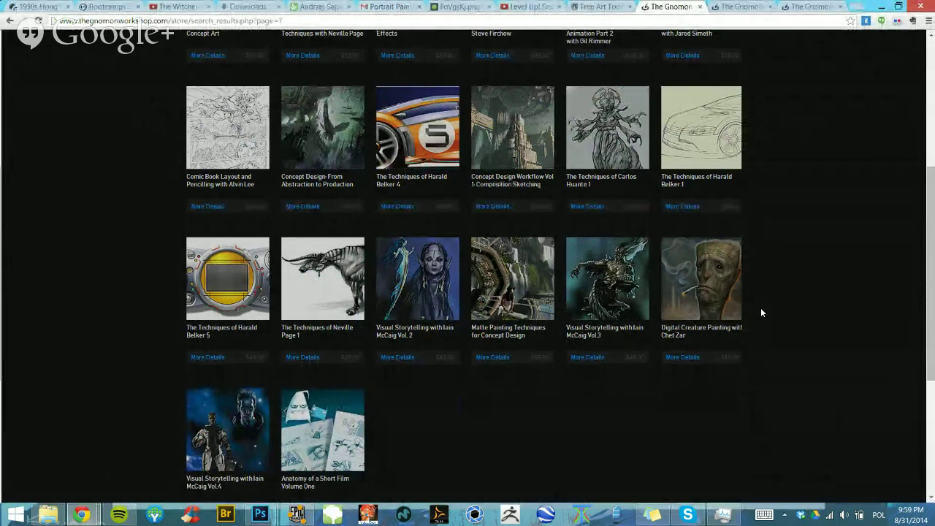
{"action": "scroll", "coordinate": [761, 313], "scroll_direction": "down", "scroll_amount": 2}
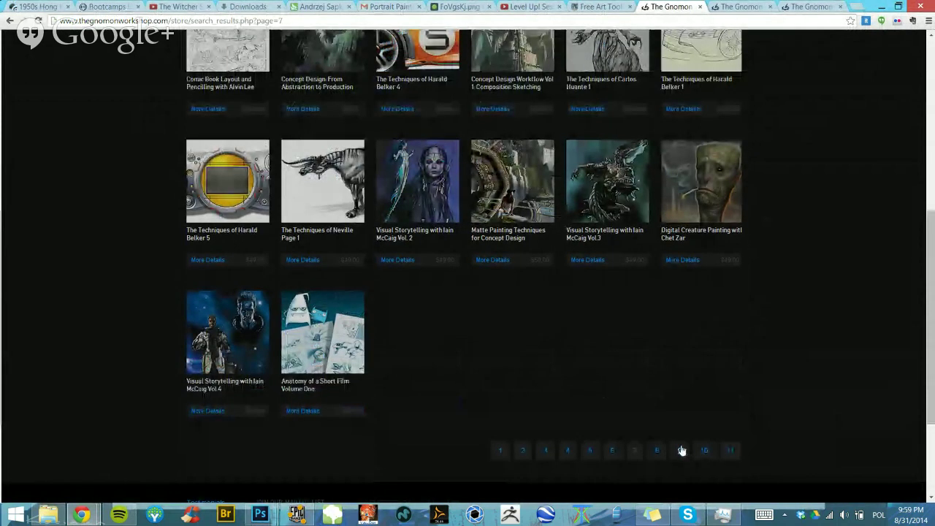
{"action": "left_click", "coordinate": [682, 451]}
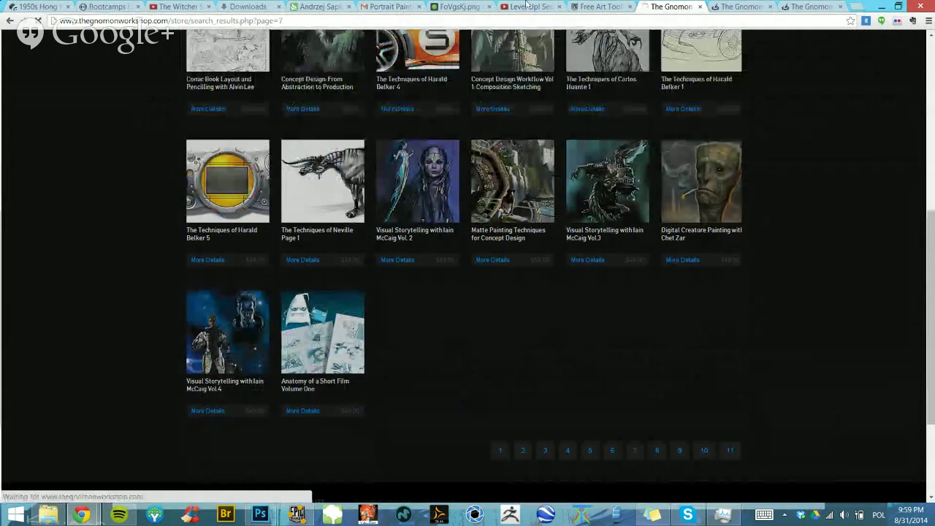
Open the YouTube page of Level Up! Session 41 and read back through the live chat for viewer questions
{"action": "left_click", "coordinate": [526, 6]}
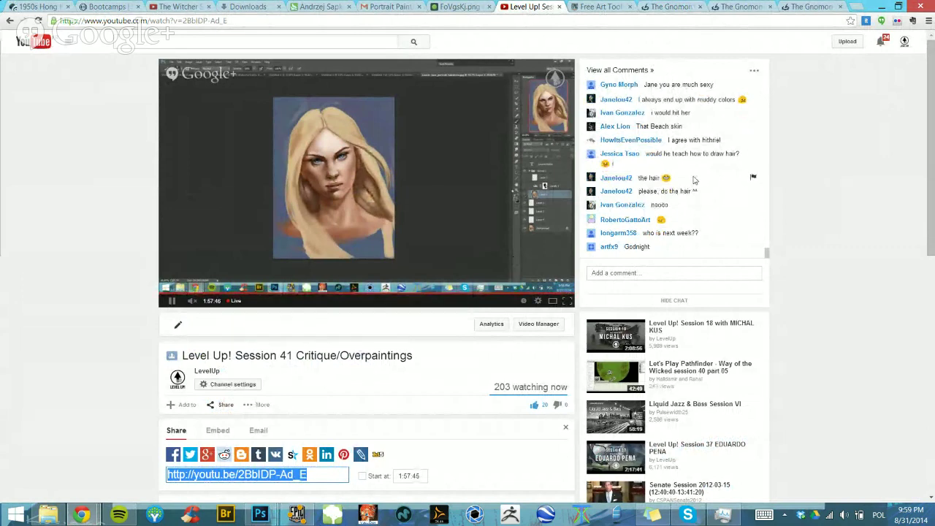
{"action": "scroll", "coordinate": [695, 181], "scroll_direction": "up", "scroll_amount": 1}
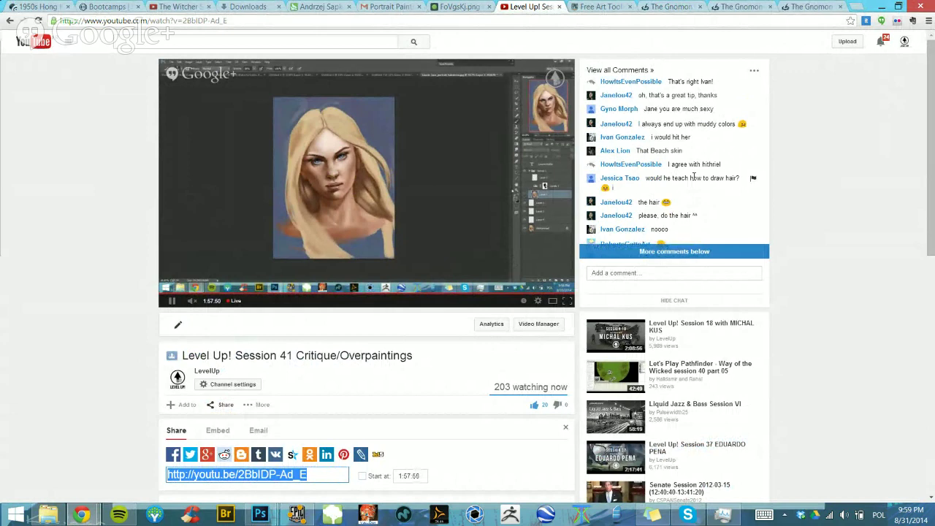
{"action": "scroll", "coordinate": [694, 176], "scroll_direction": "up", "scroll_amount": 1}
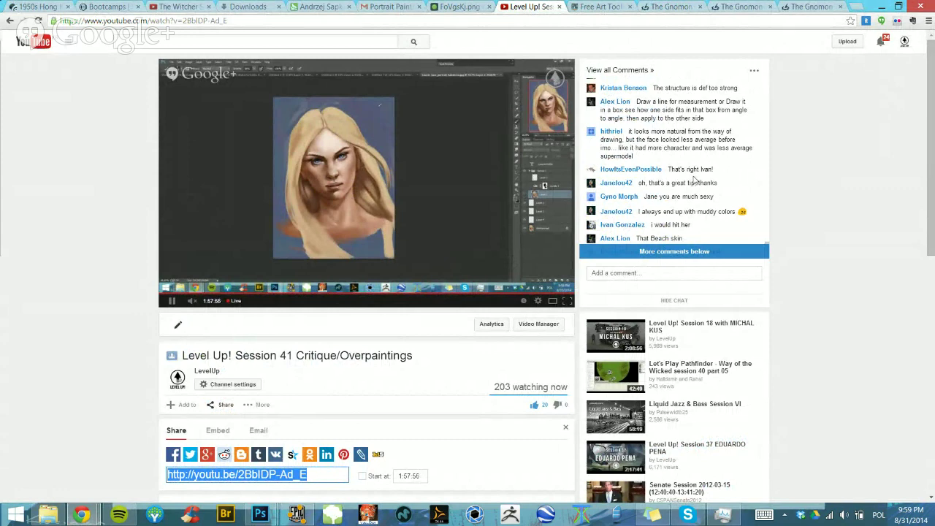
{"action": "scroll", "coordinate": [695, 180], "scroll_direction": "up", "scroll_amount": 2}
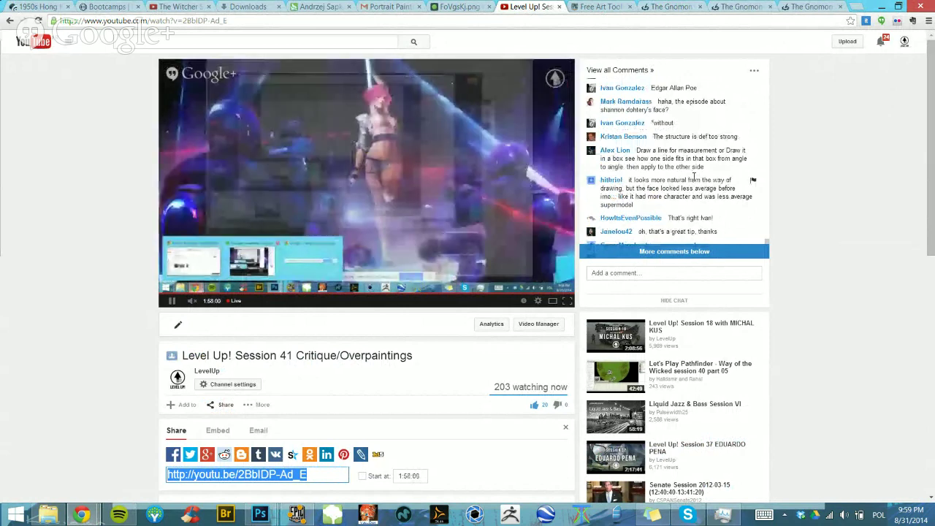
{"action": "scroll", "coordinate": [695, 177], "scroll_direction": "up", "scroll_amount": 5}
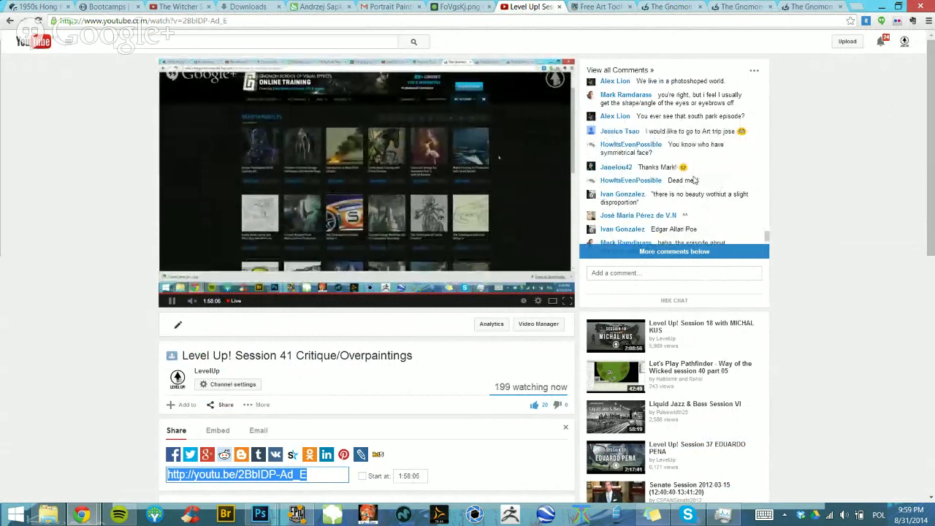
{"action": "scroll", "coordinate": [695, 180], "scroll_direction": "up", "scroll_amount": 1}
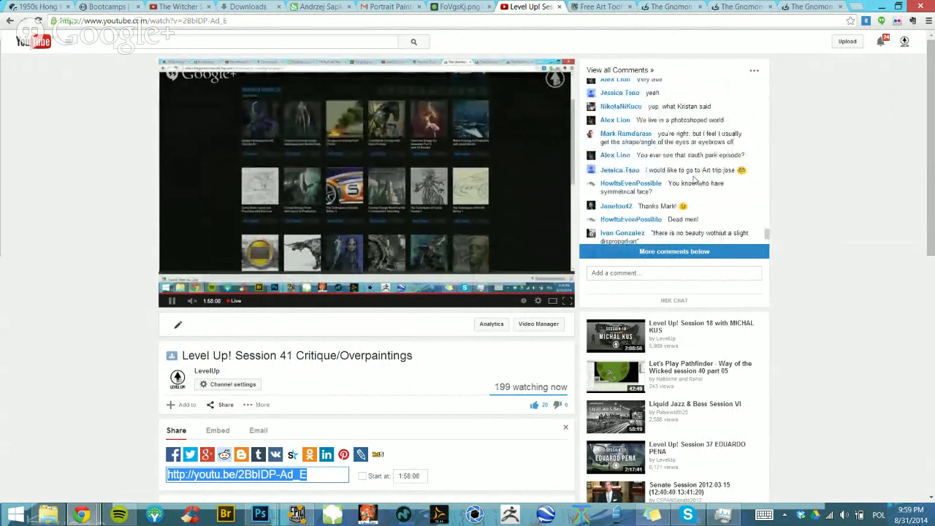
{"action": "scroll", "coordinate": [691, 183], "scroll_direction": "up", "scroll_amount": 3}
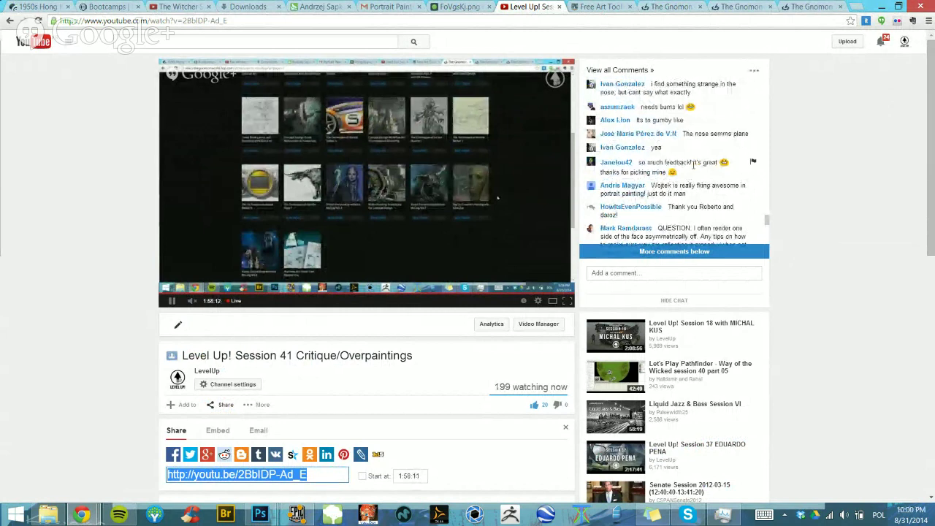
Minimize the YouTube browser window and switch to the Google+ Hangouts broadcast window
{"action": "left_click", "coordinate": [882, 6]}
{"action": "mouse_move", "coordinate": [81, 515]}
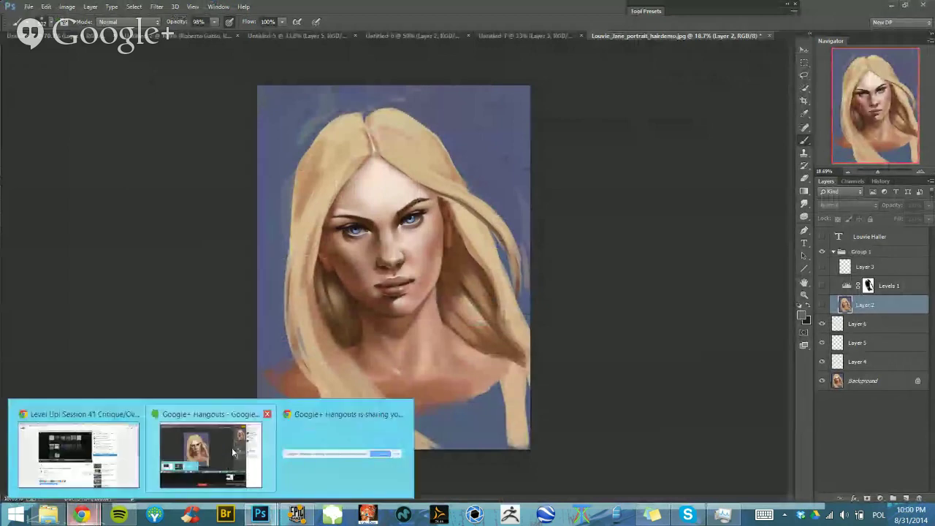
{"action": "left_click", "coordinate": [231, 447]}
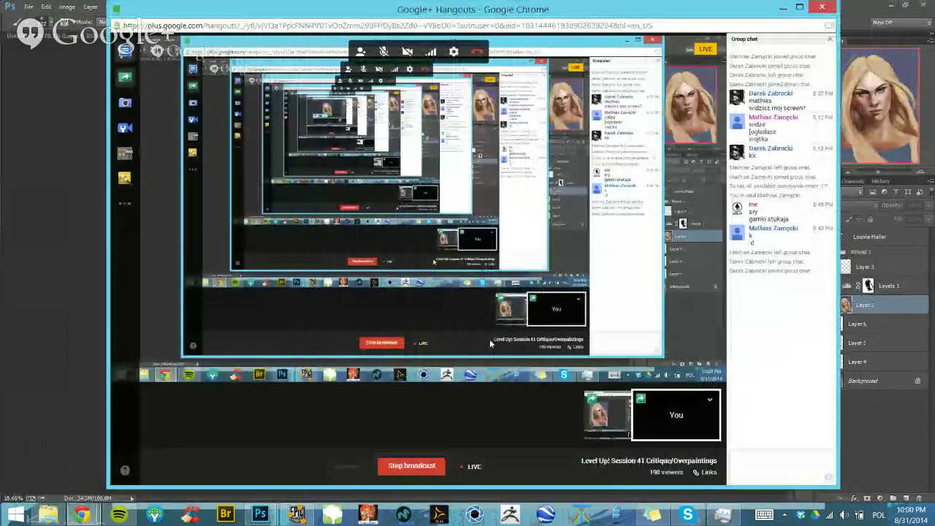